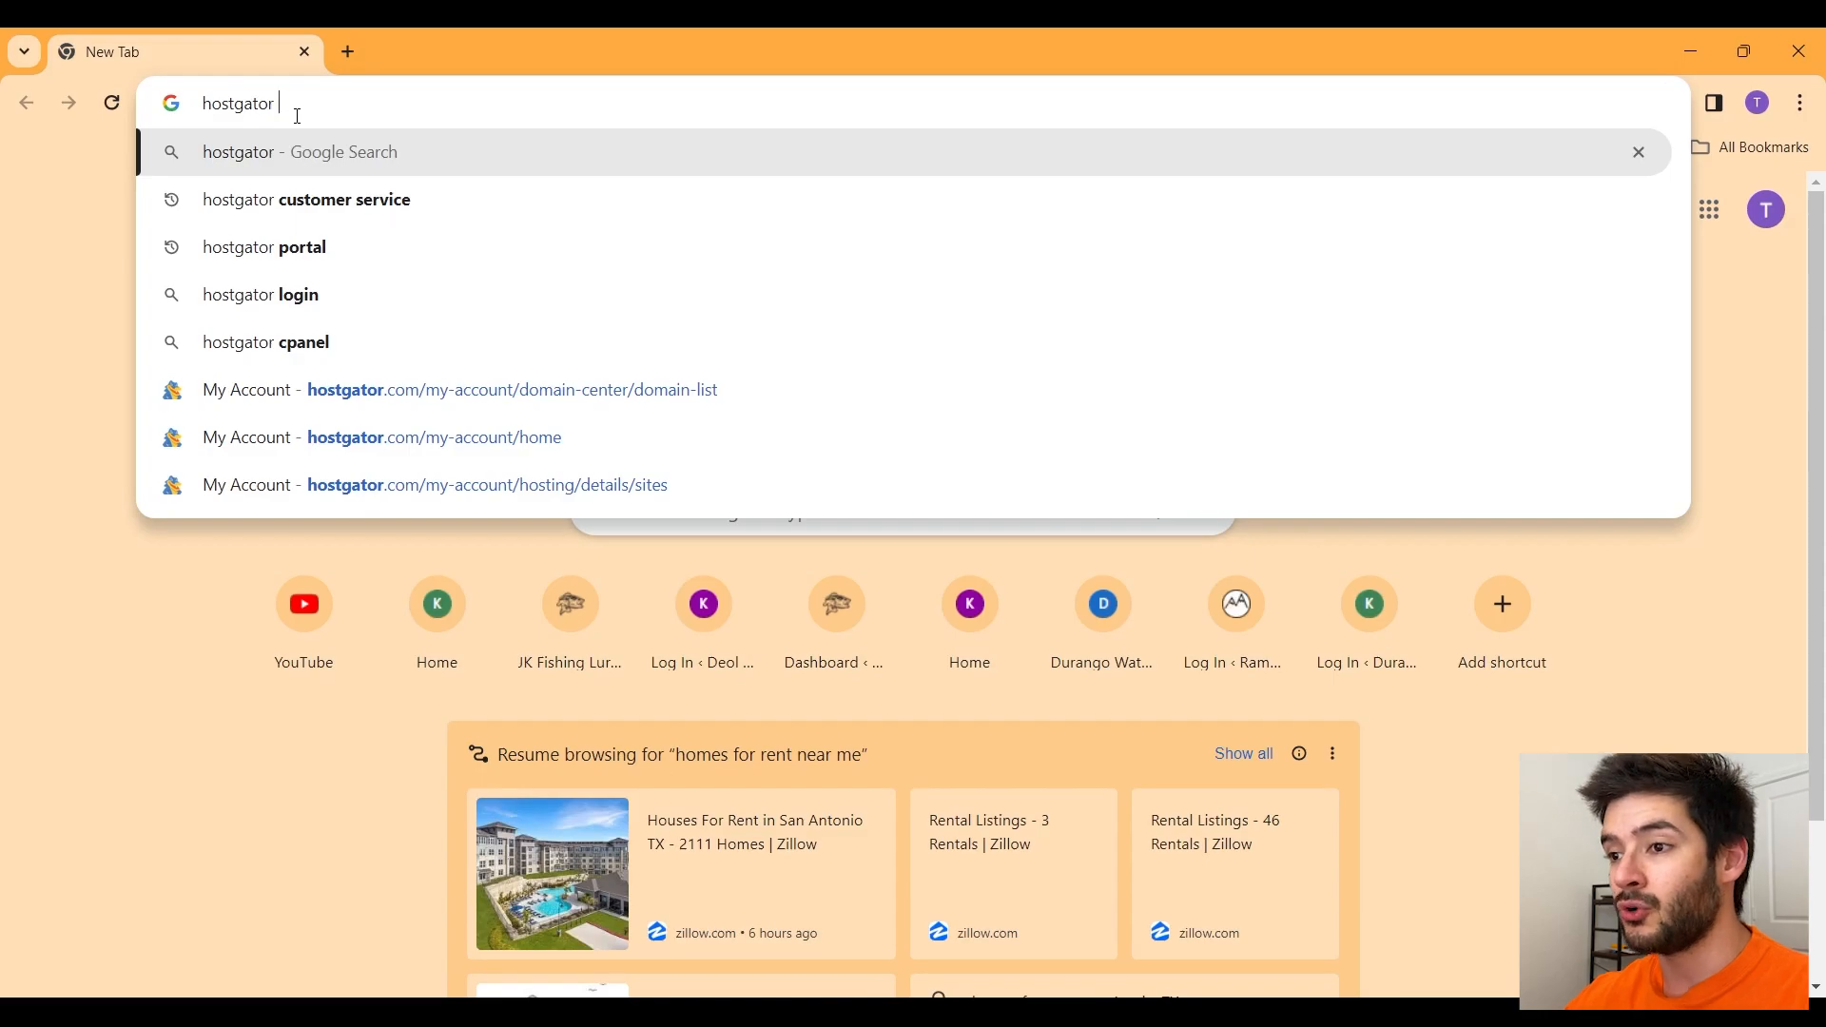
# Step: Search Google for hostgator and go to the HostGator Portal sign-in page
pyautogui.press('Return')
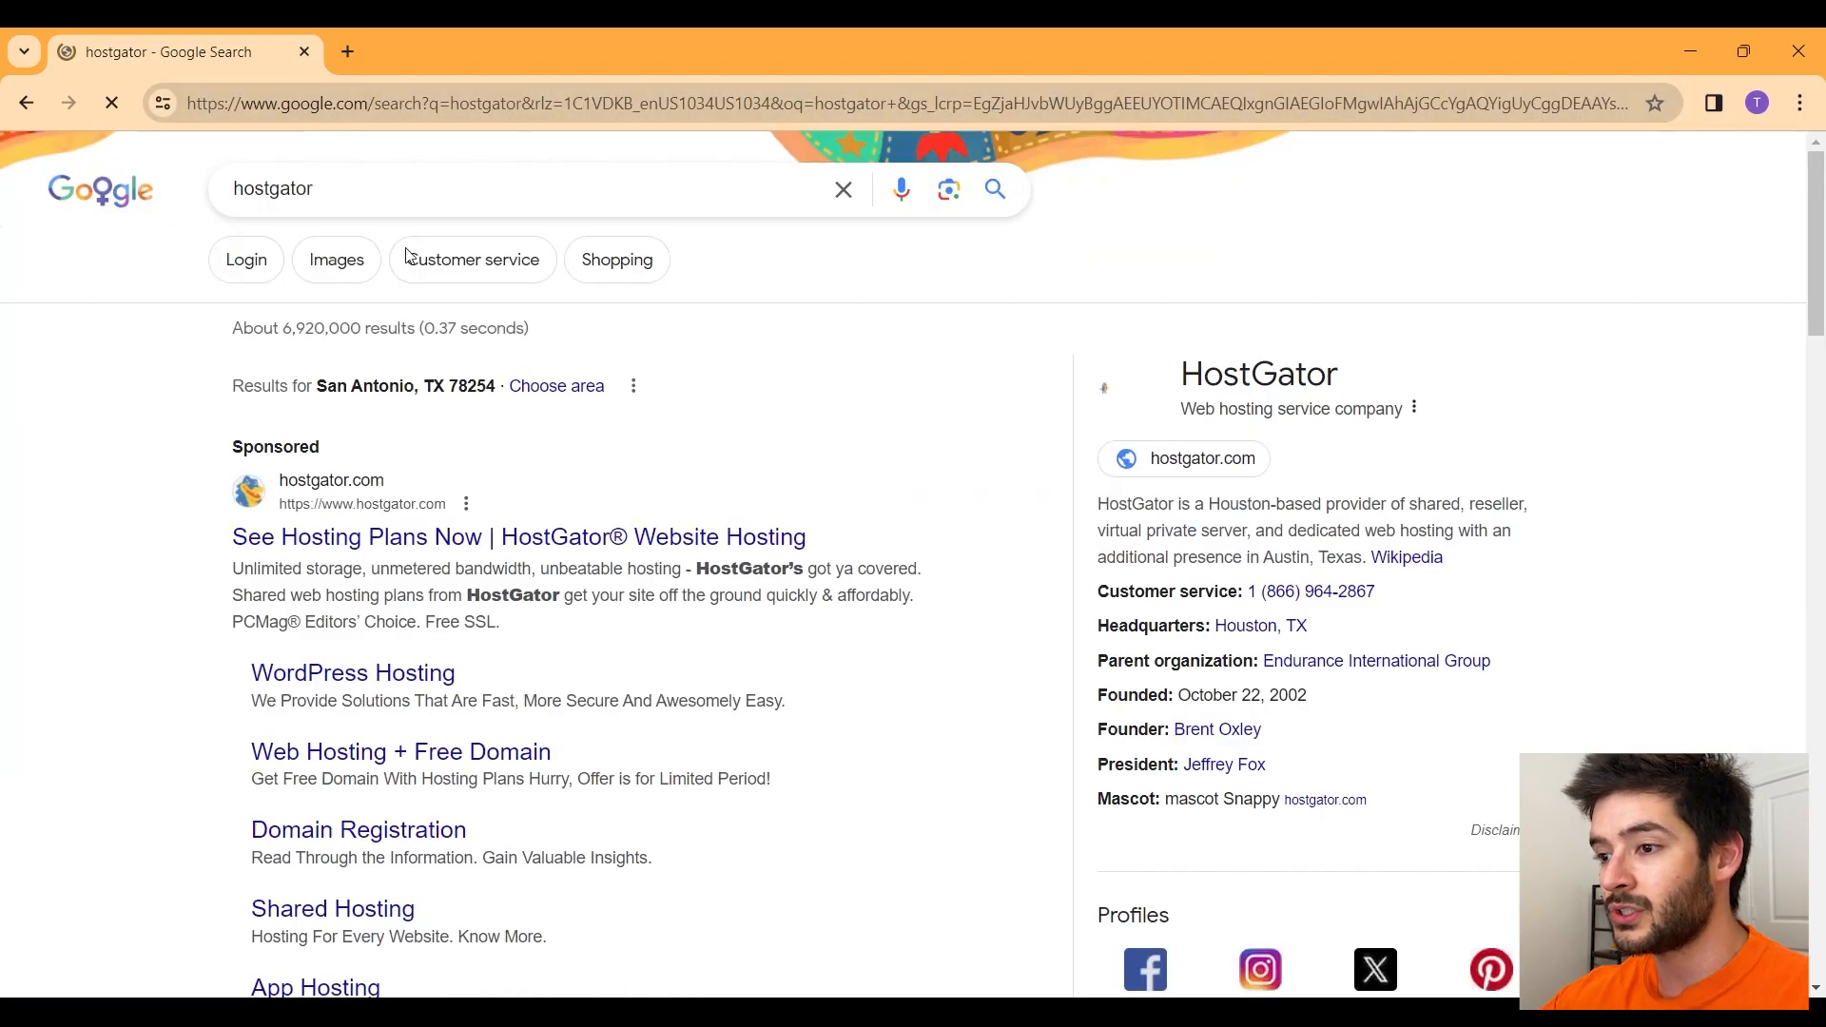
pyautogui.click(469, 538)
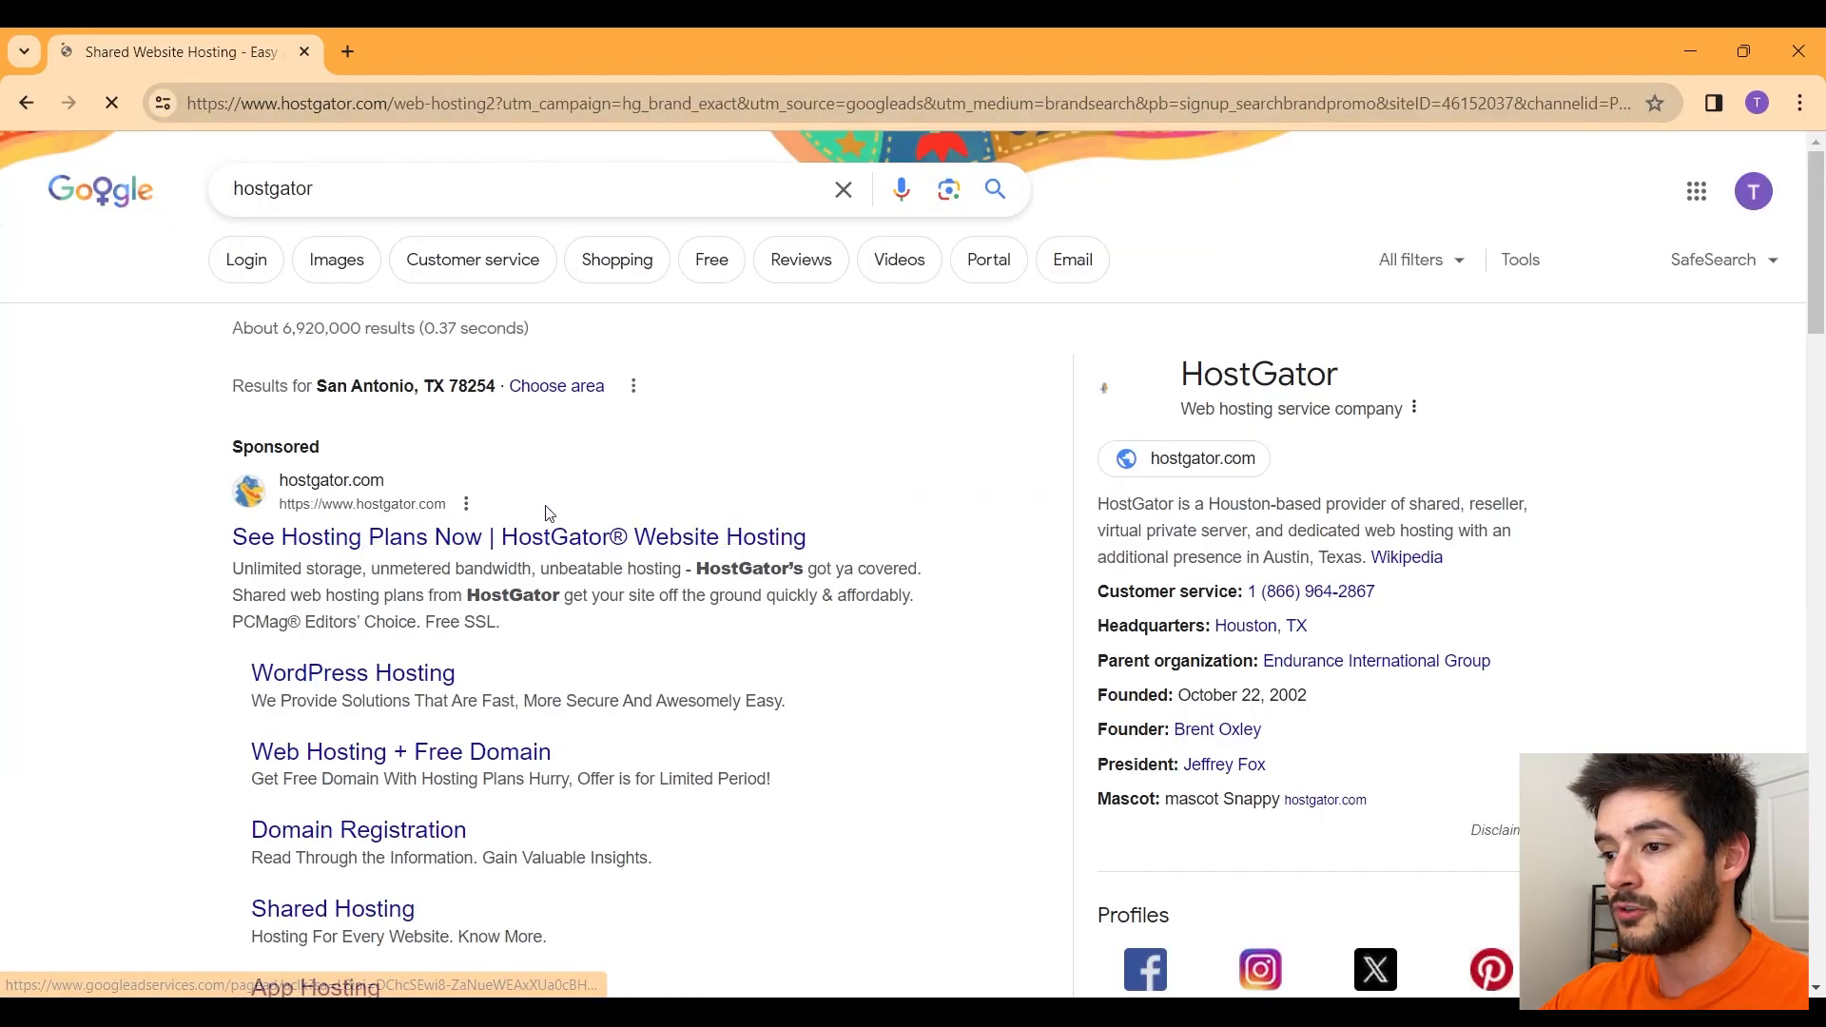
pyautogui.moveTo(1498, 187)
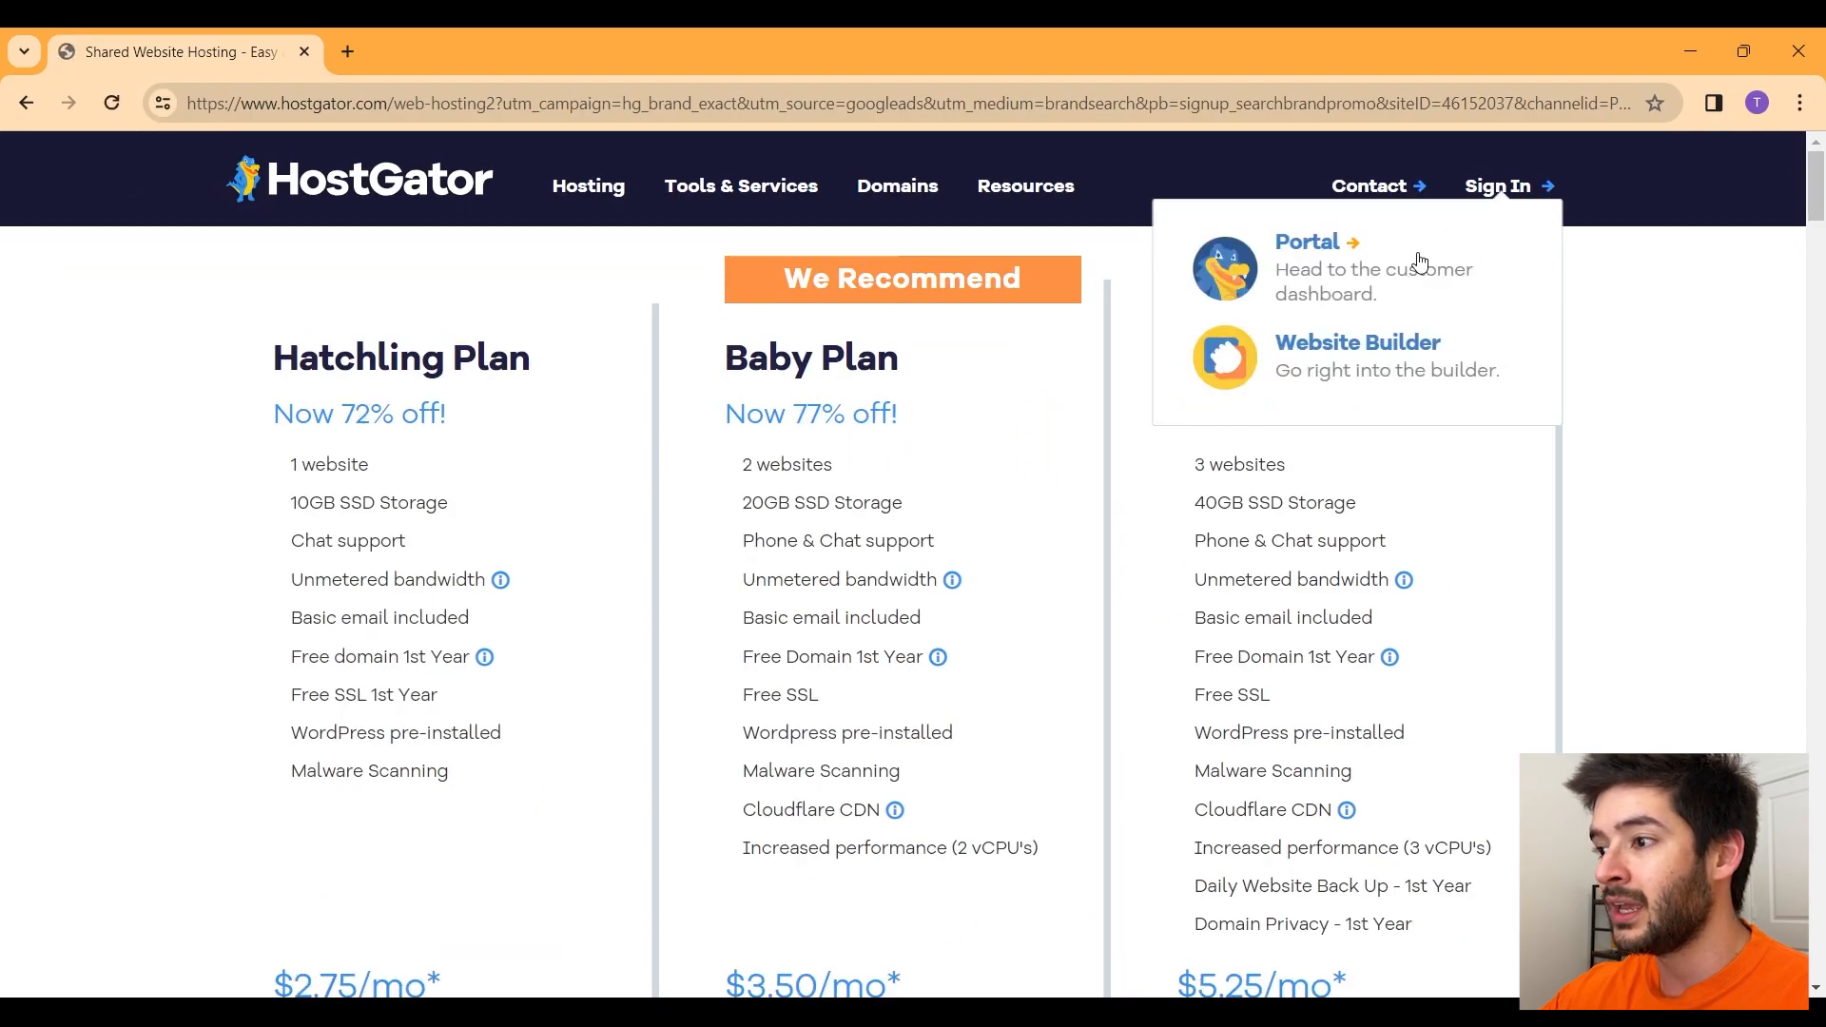
pyautogui.click(1295, 255)
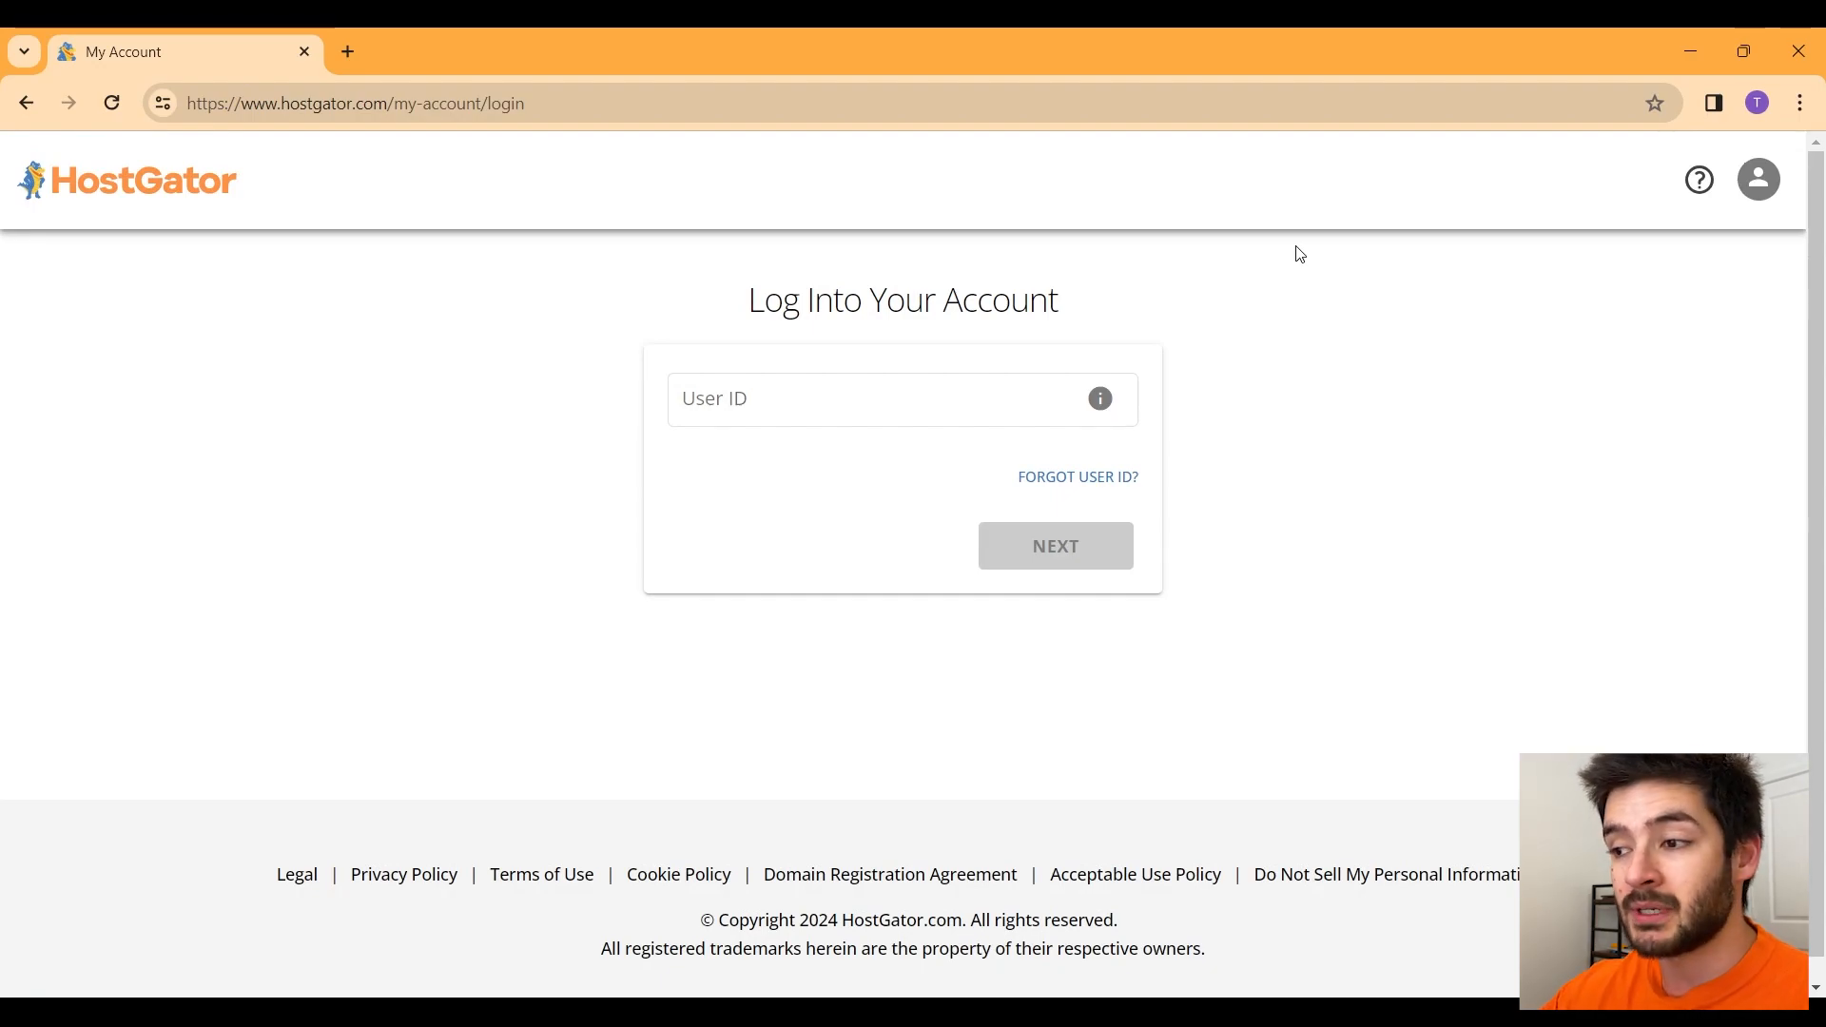
# Step: Sign in with the account's user ID and password
pyautogui.click(977, 414)
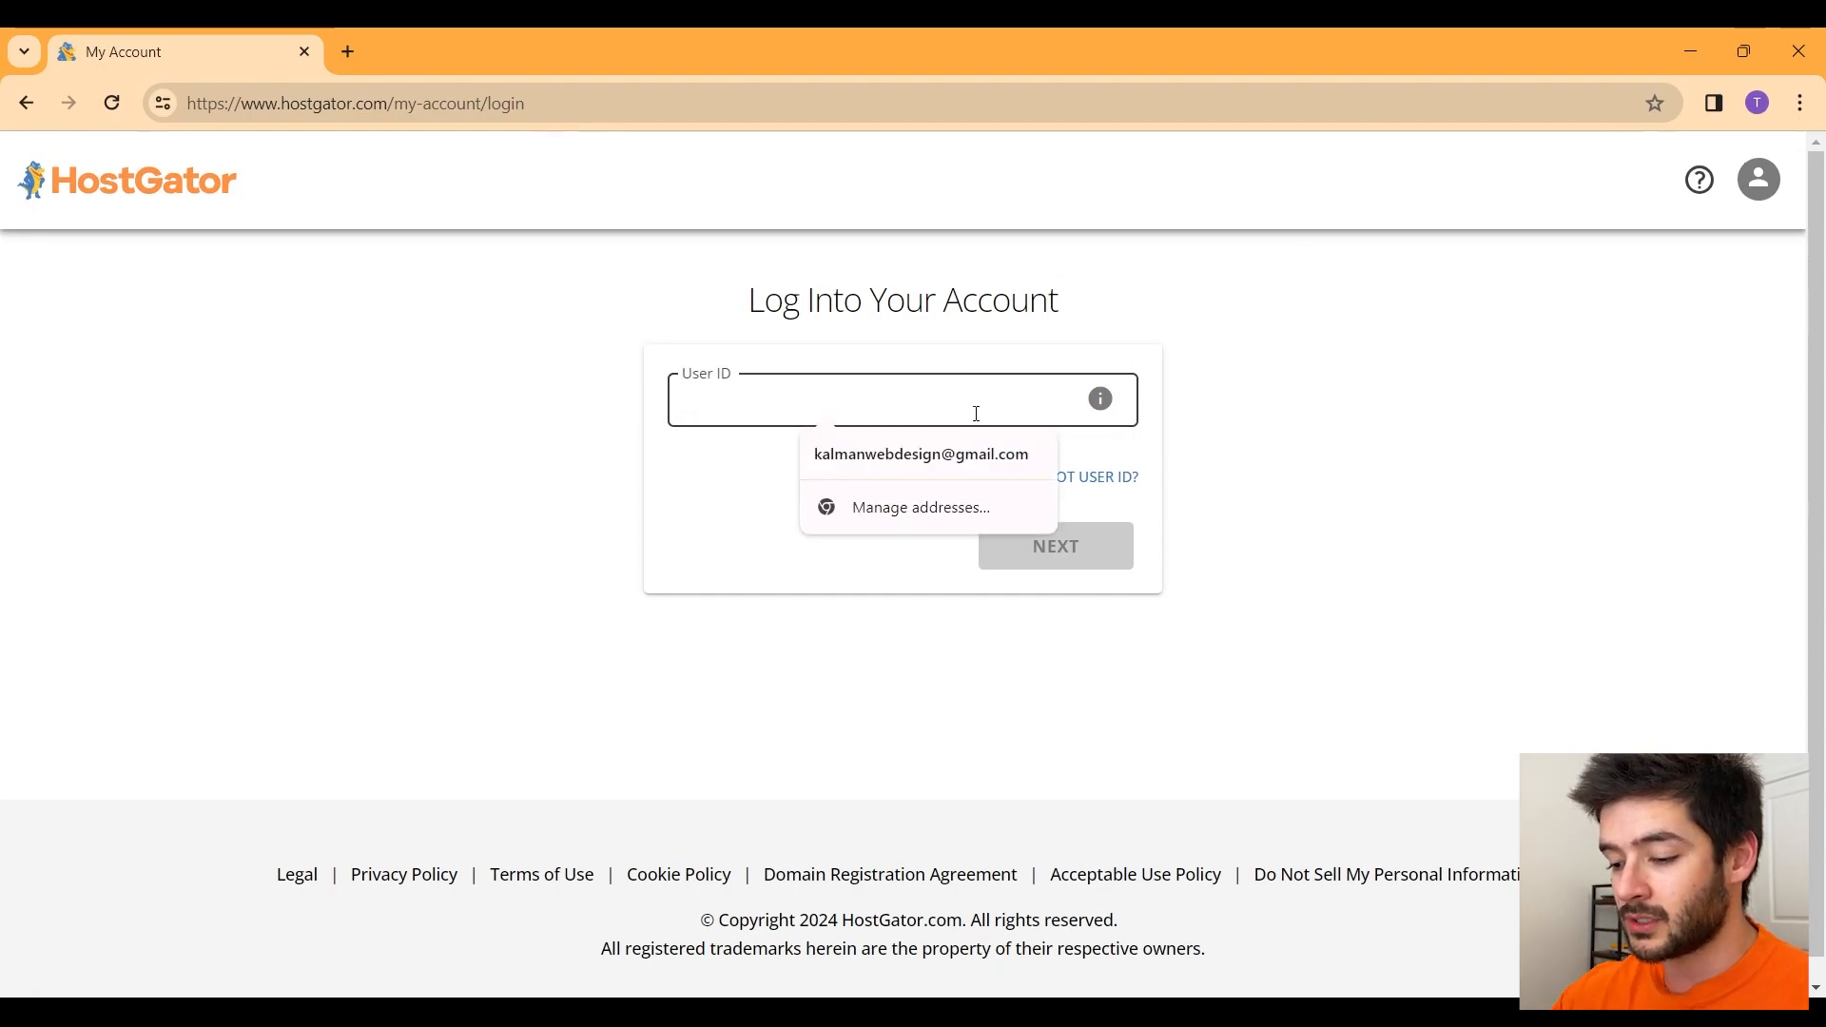
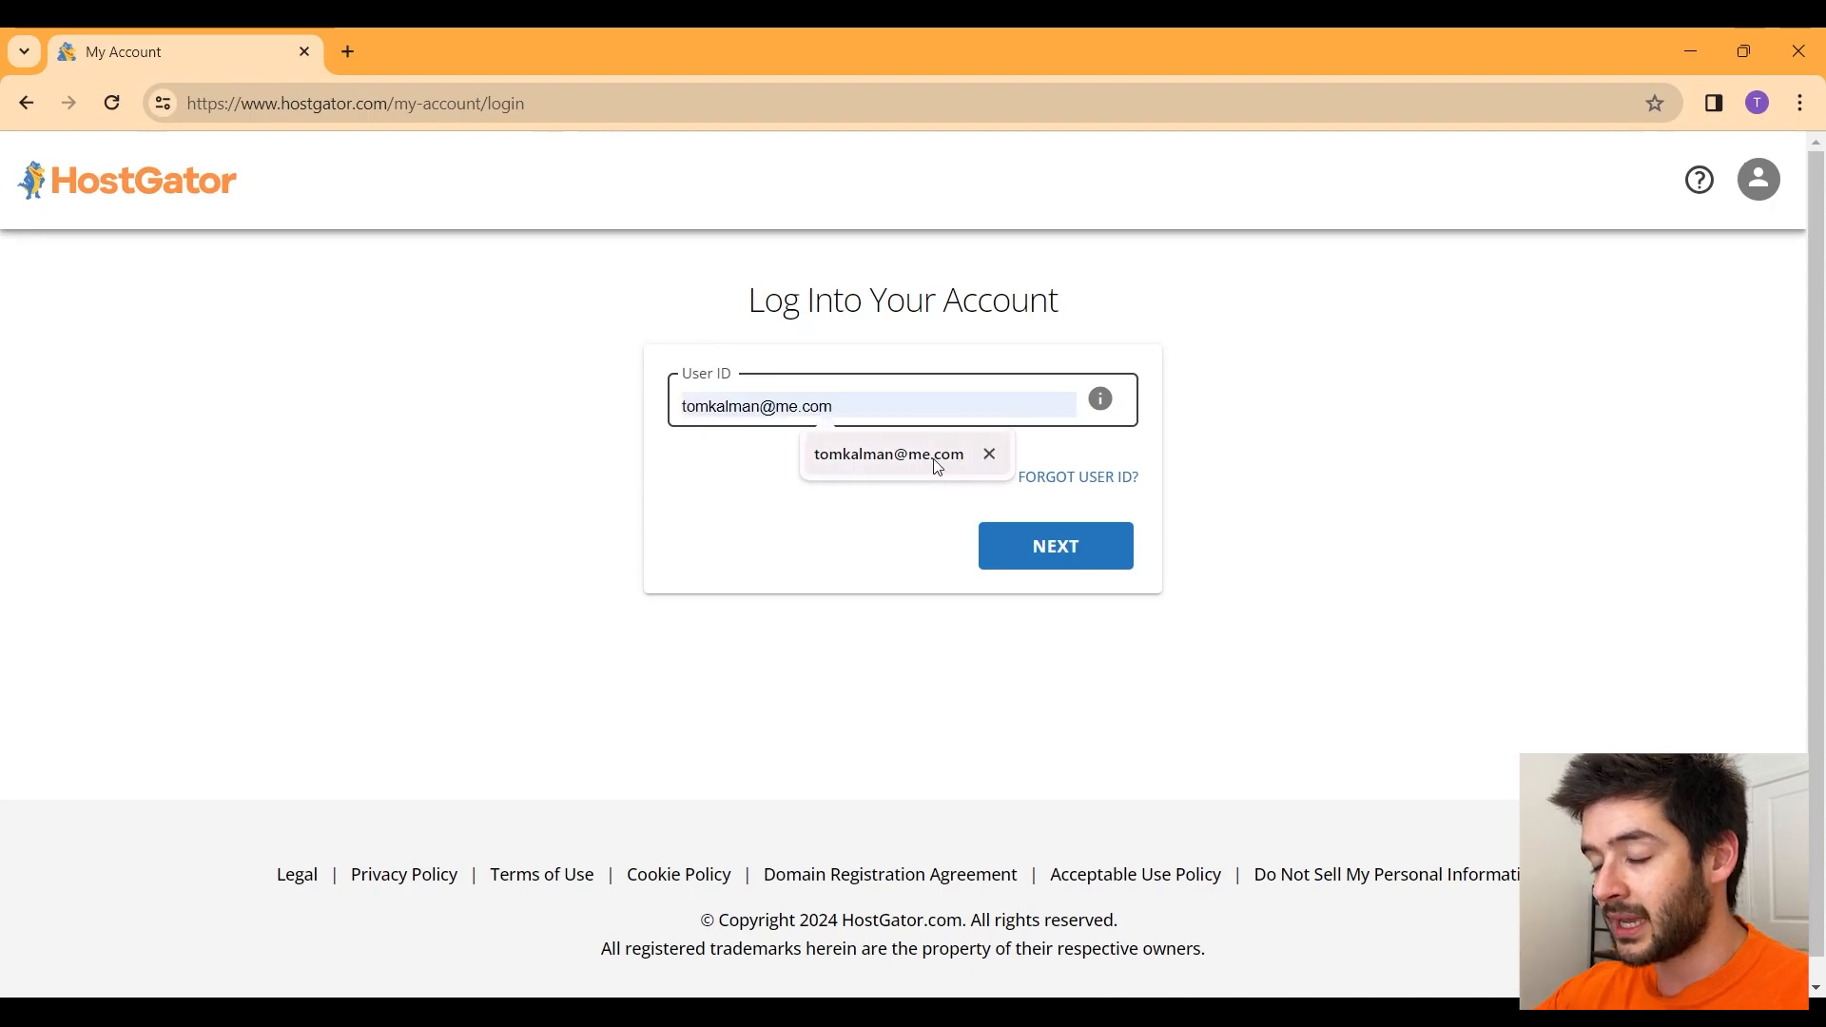
pyautogui.click(938, 457)
pyautogui.click(1093, 534)
pyautogui.click(838, 406)
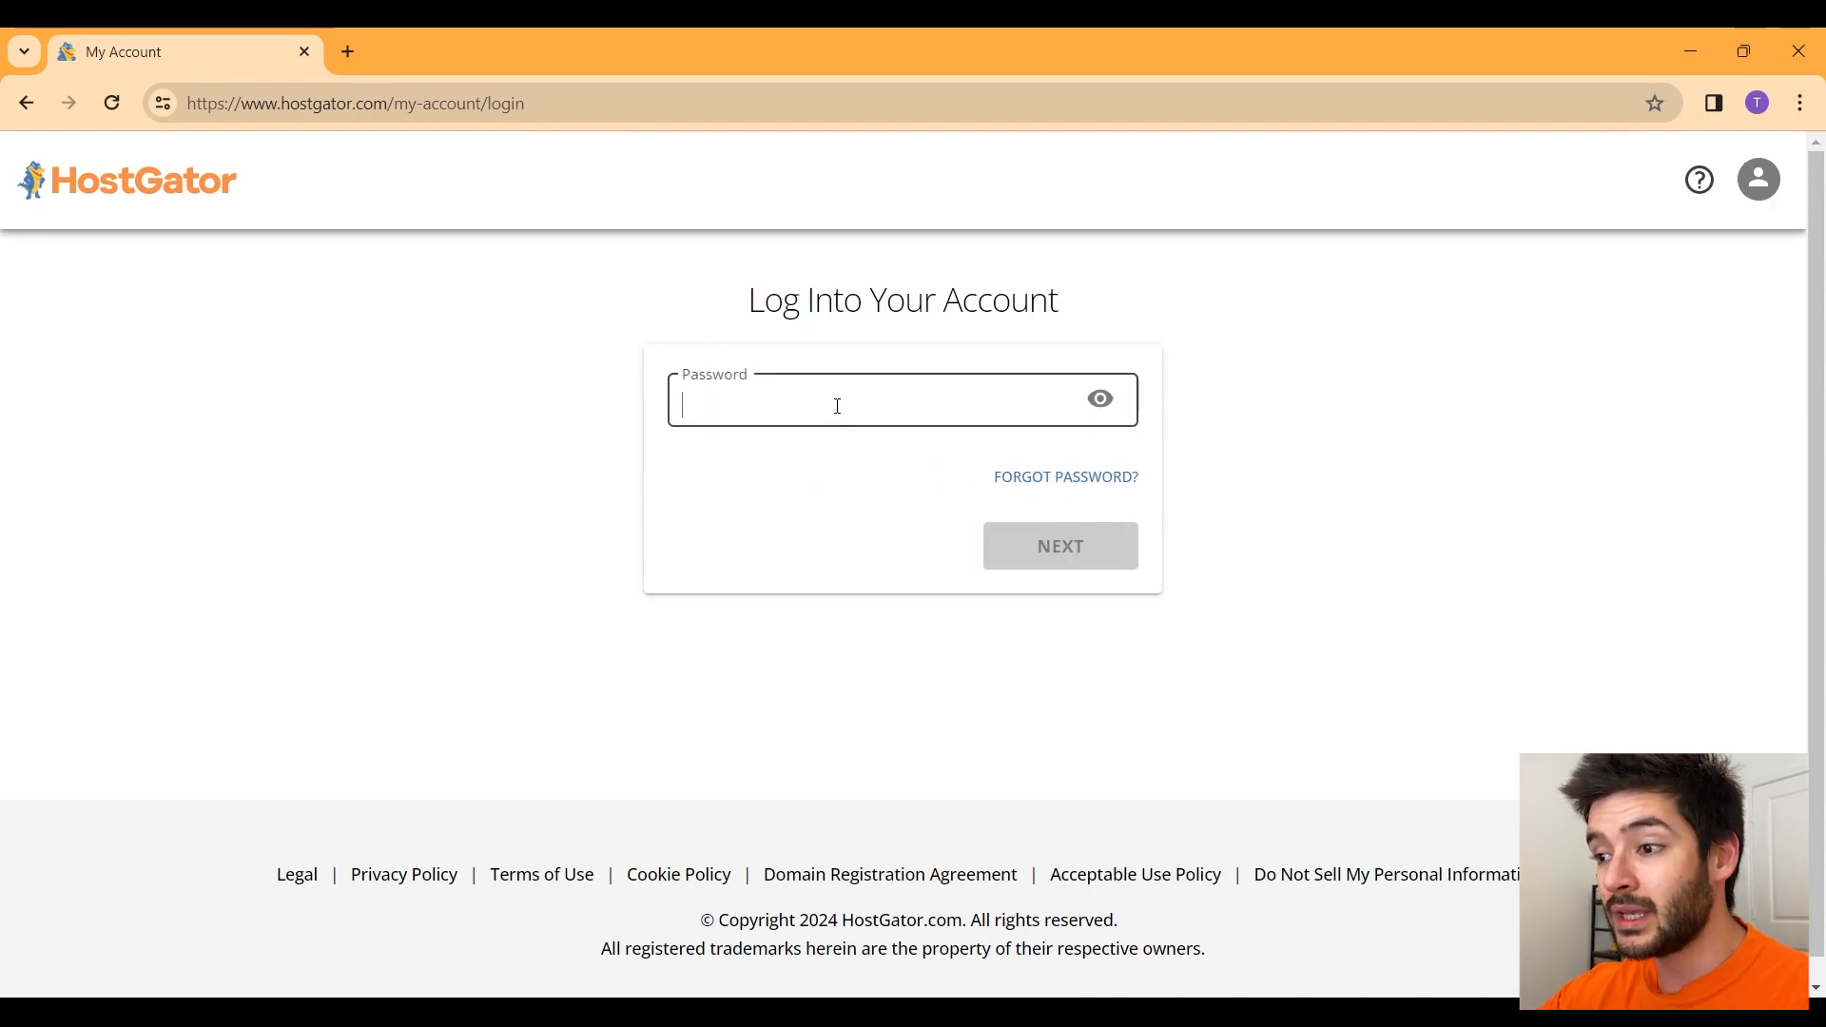
pyautogui.write('•••••••')
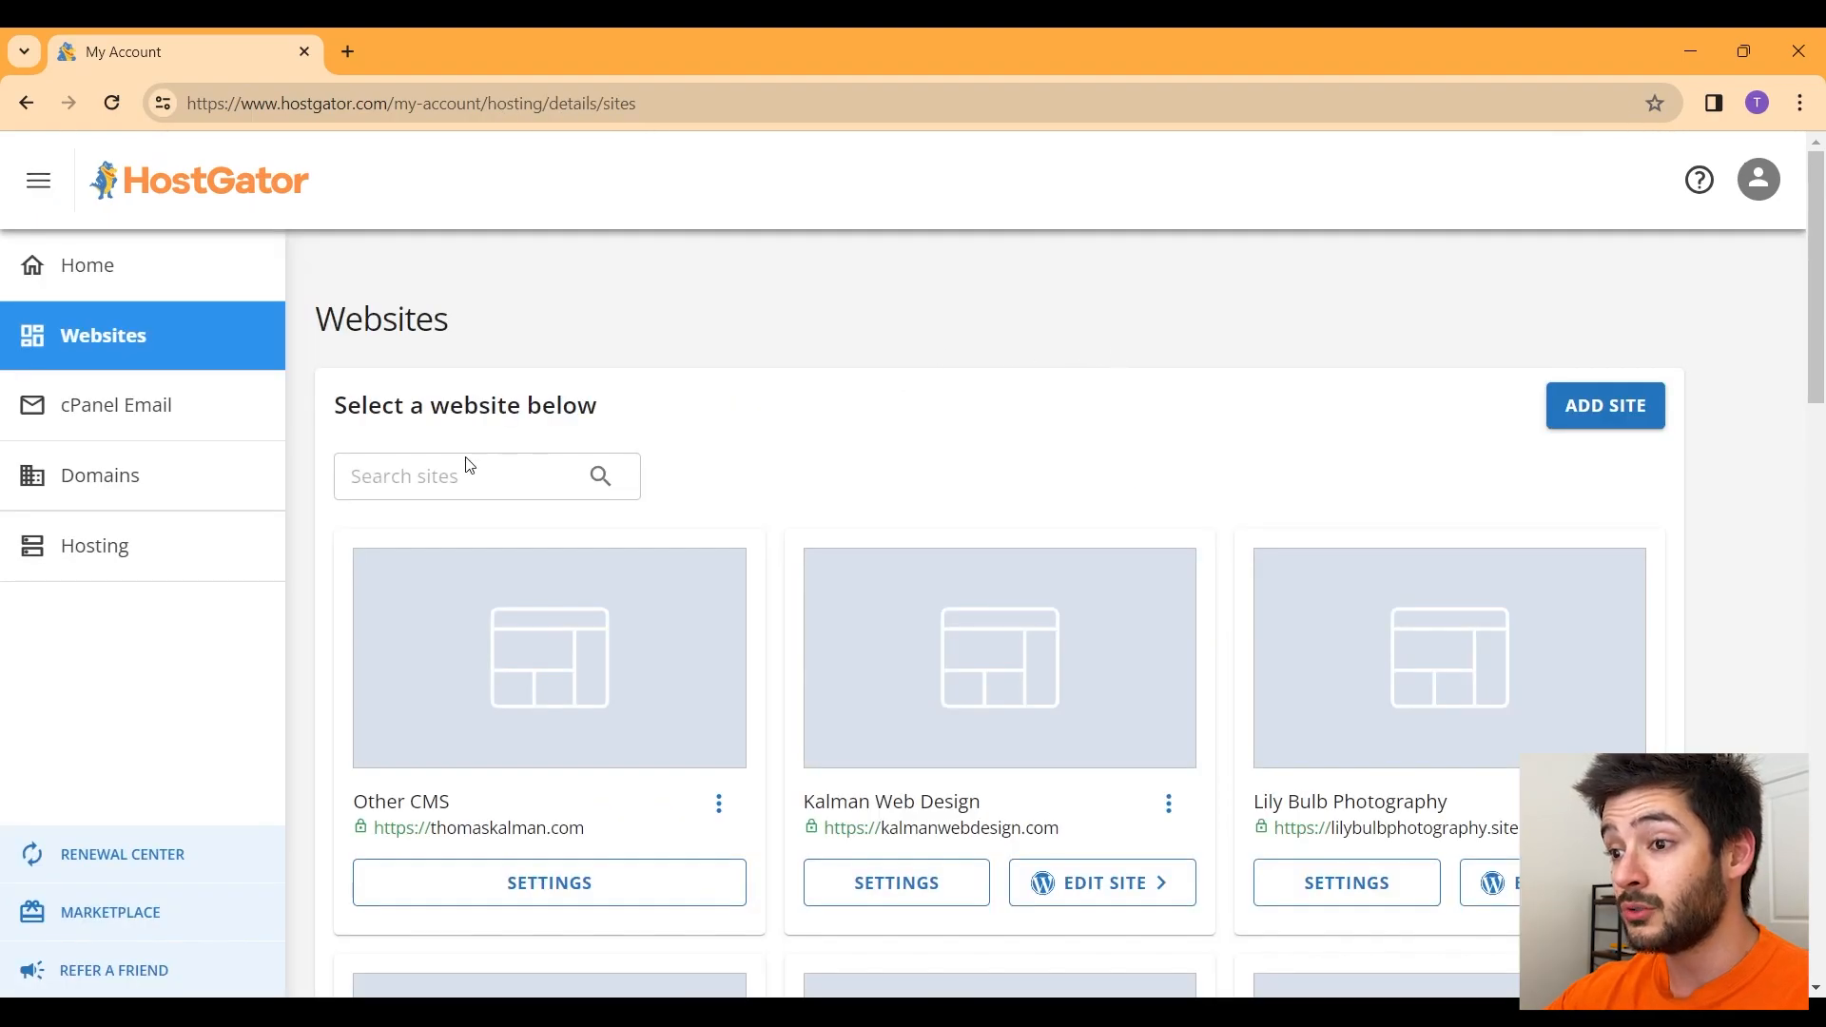
# Step: Go to Hosting, scroll to Quick Links and launch CPANEL in a new tab
pyautogui.click(162, 564)
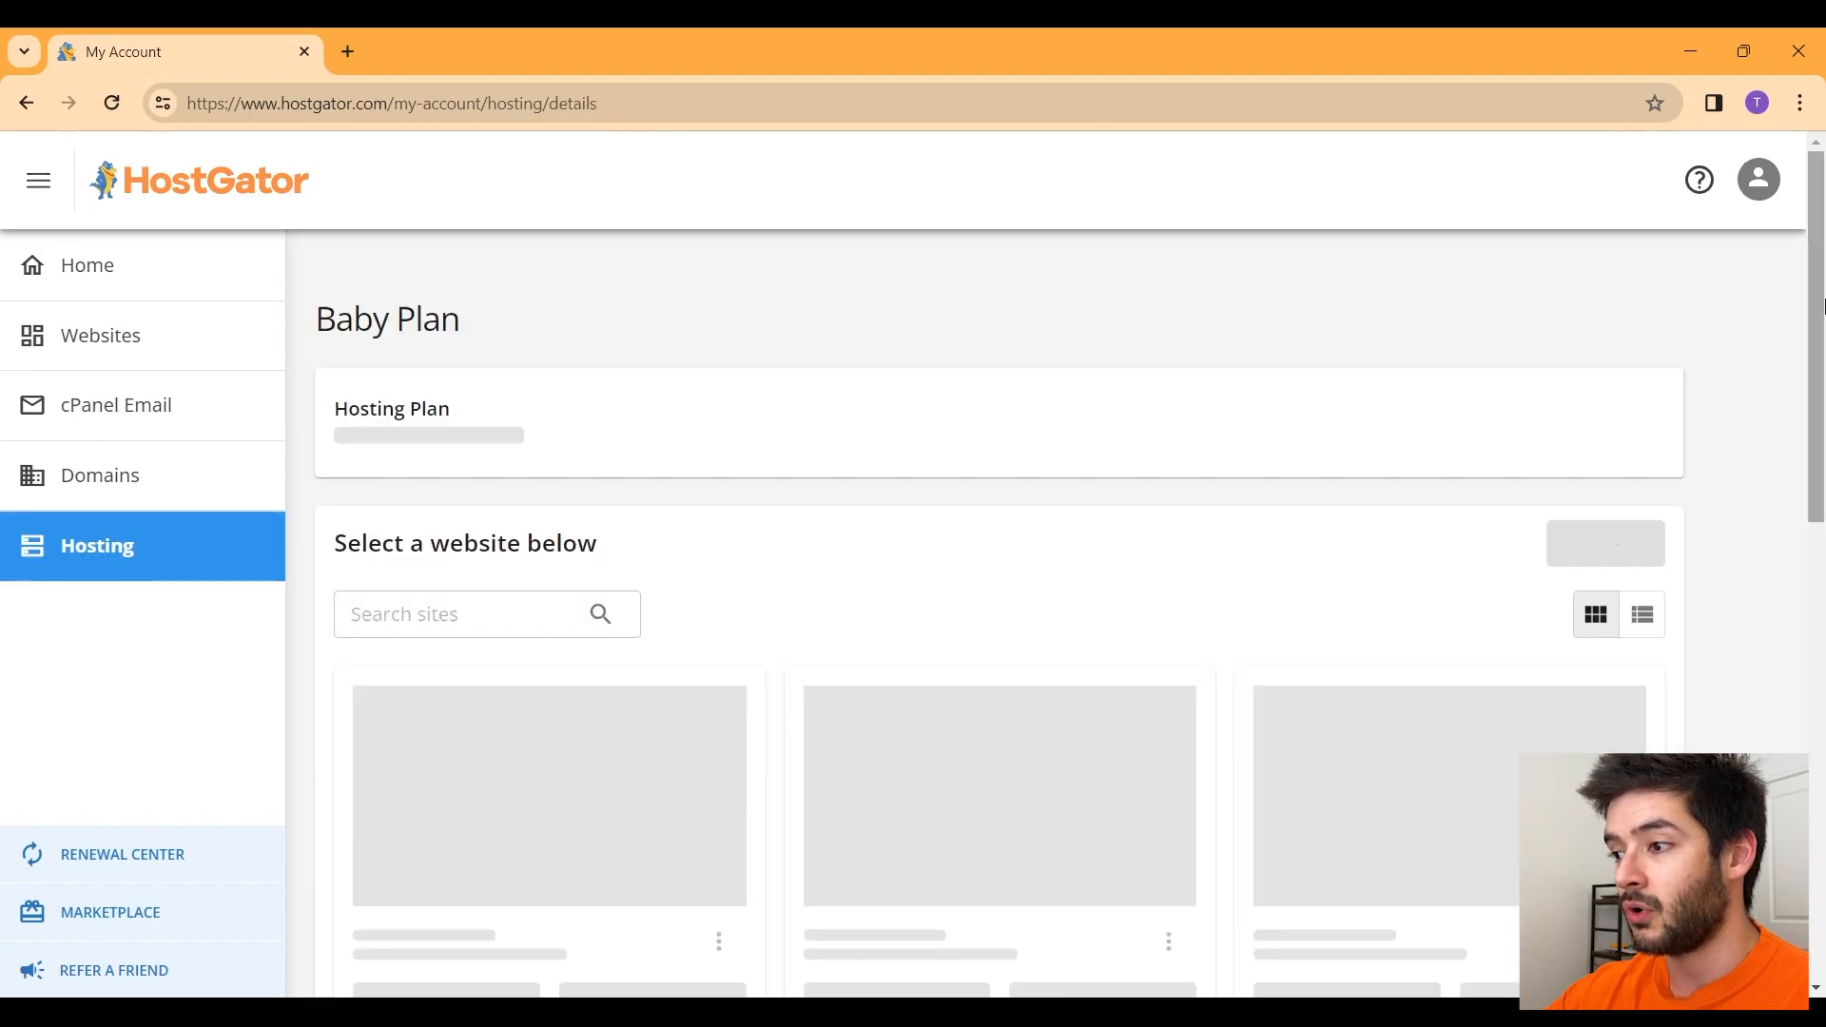
pyautogui.moveTo(1822, 309); pyautogui.dragTo(1823, 842)
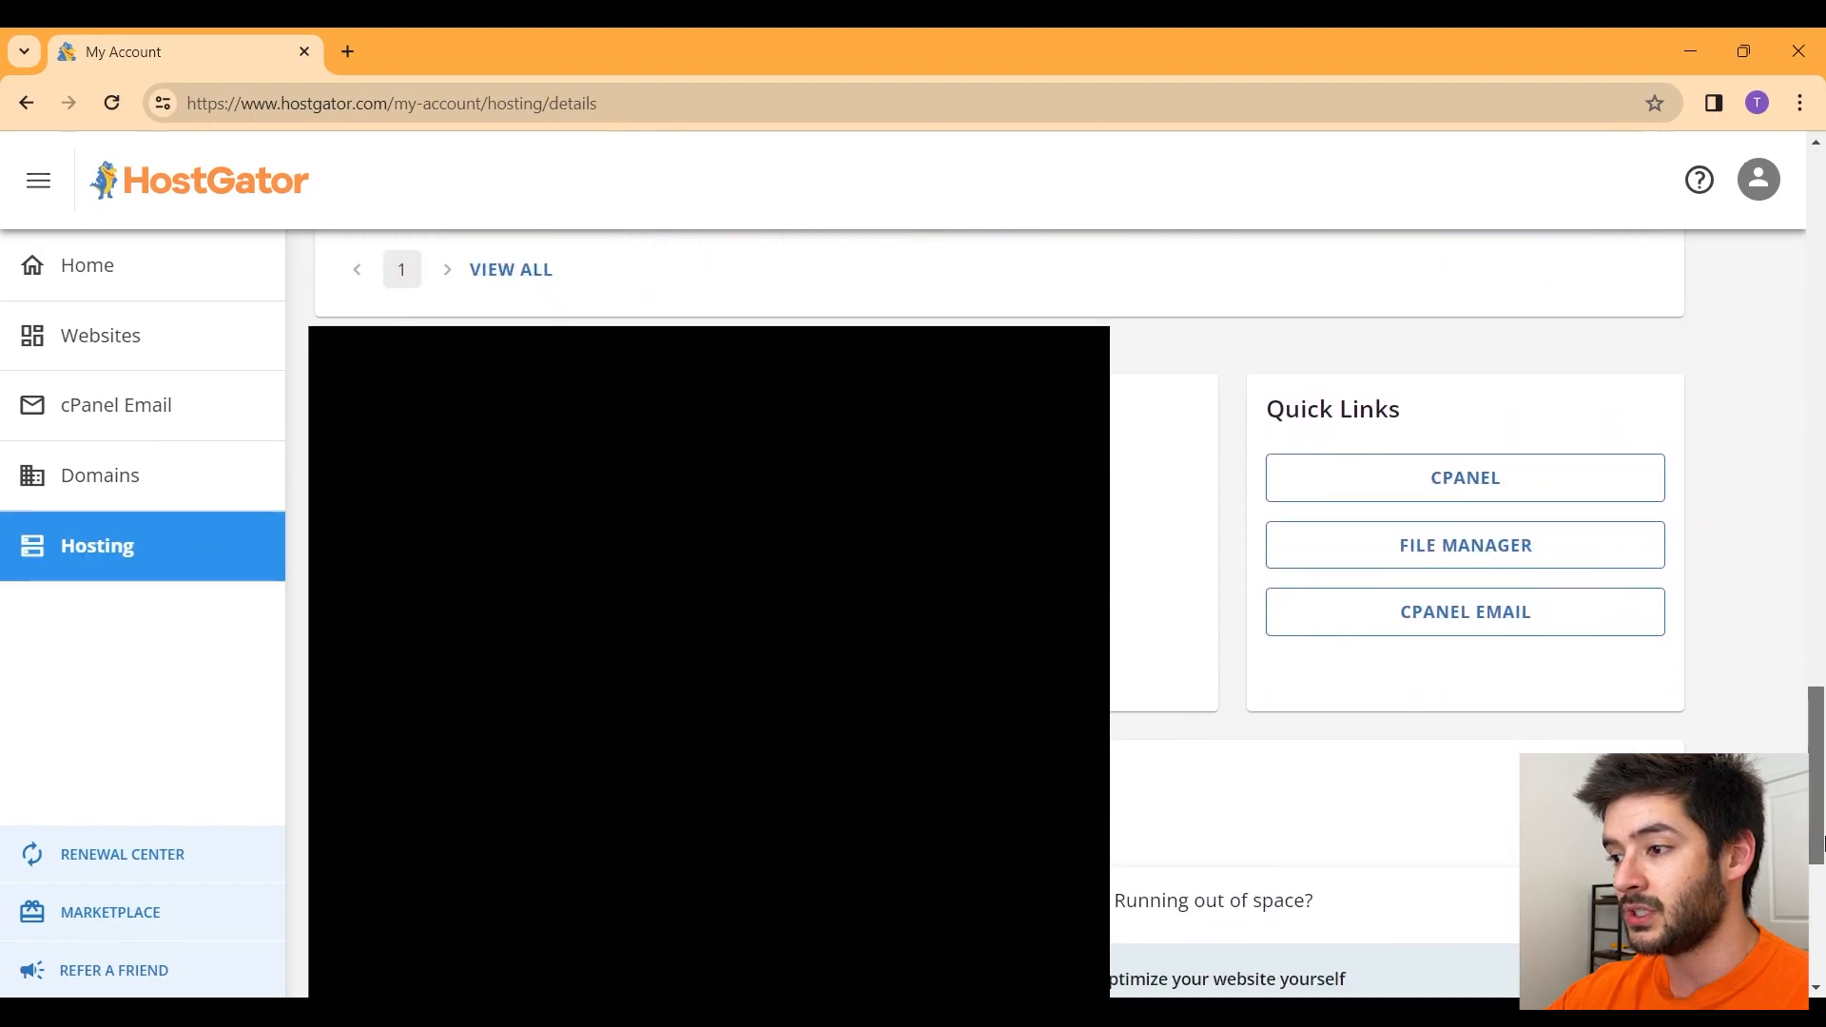
pyautogui.click(1556, 498)
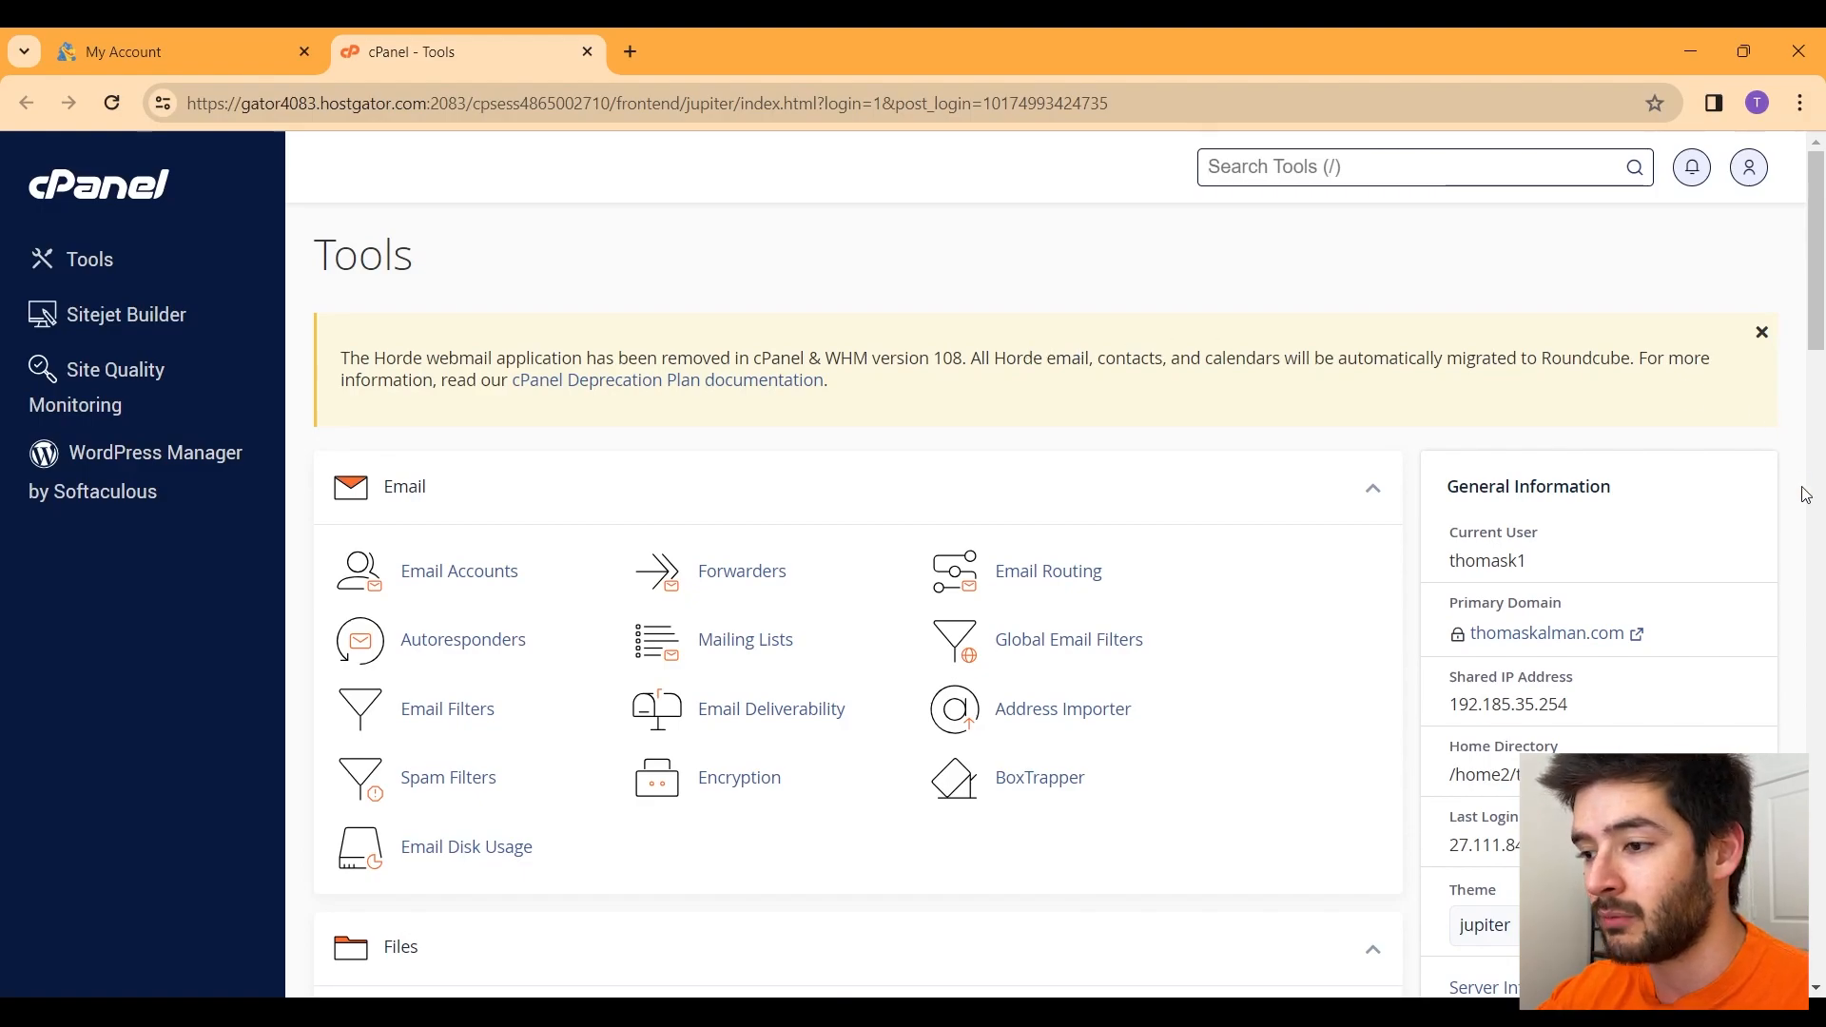
# Step: Under Domains, start a new domain named simplyshirts.kalmanwebdesign.com
pyautogui.scroll(-5, 970, 392)
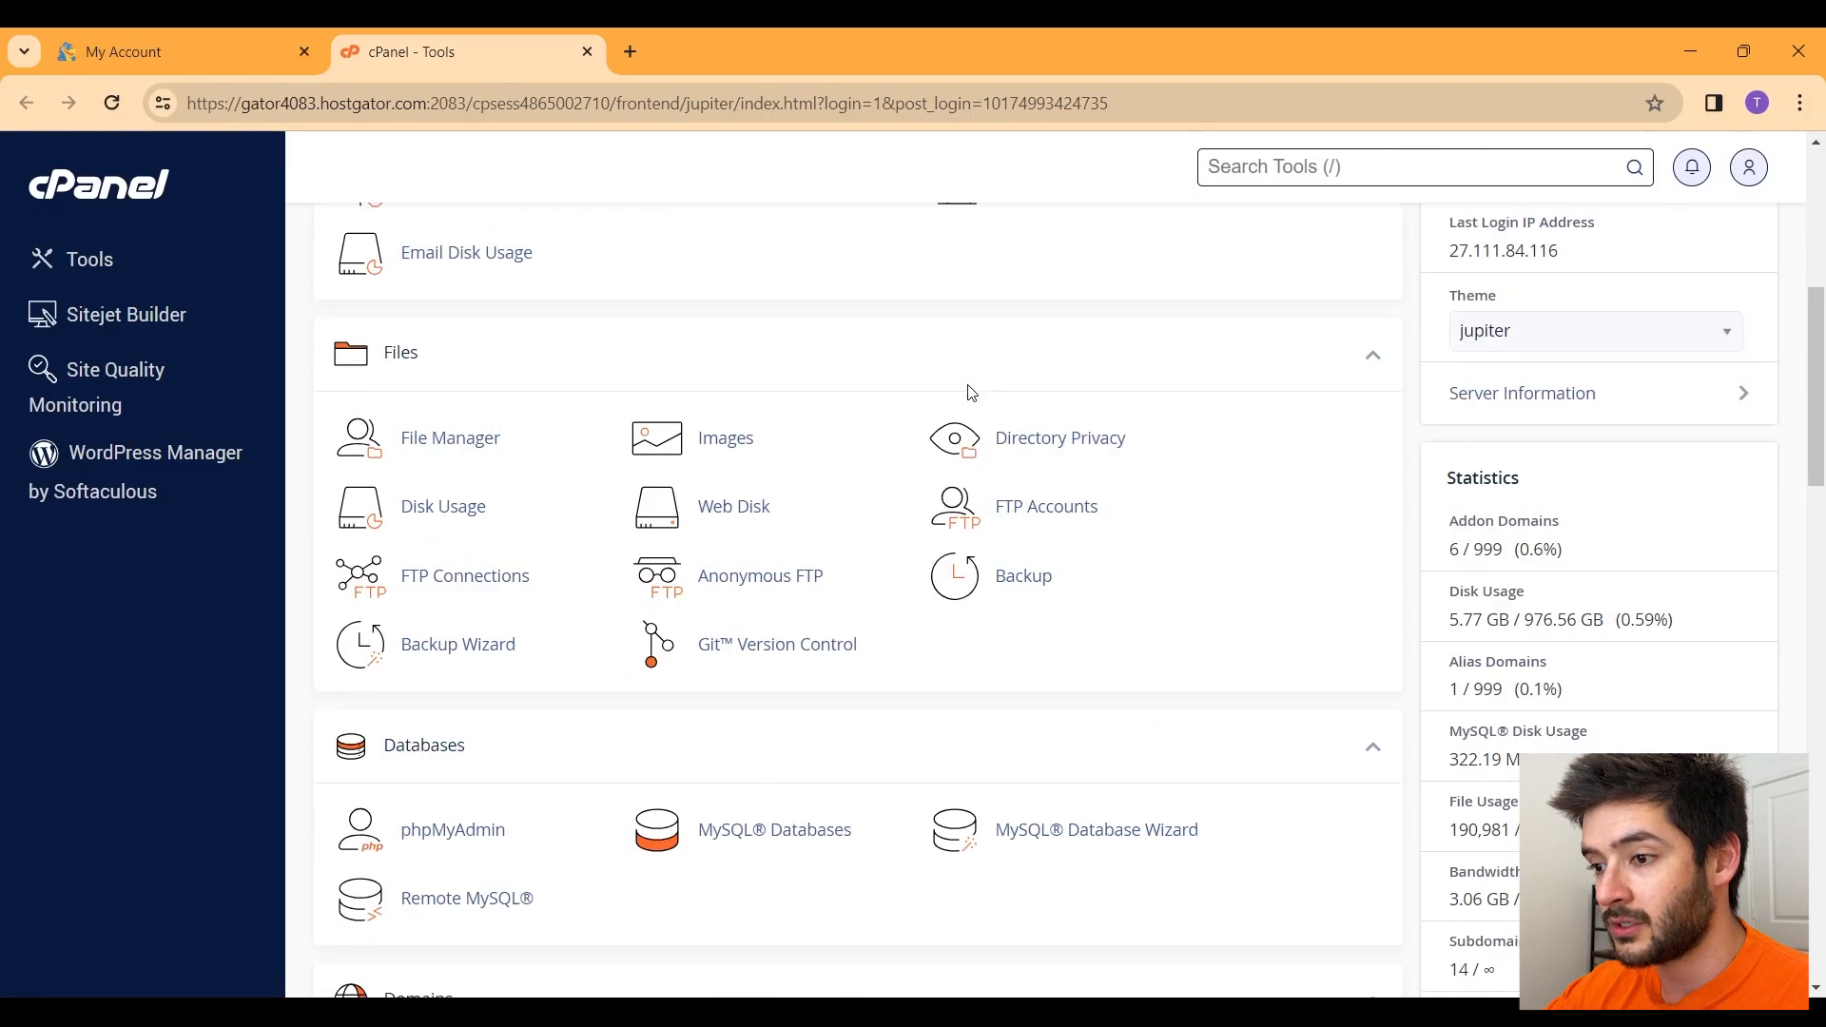
pyautogui.scroll(-5, 971, 392)
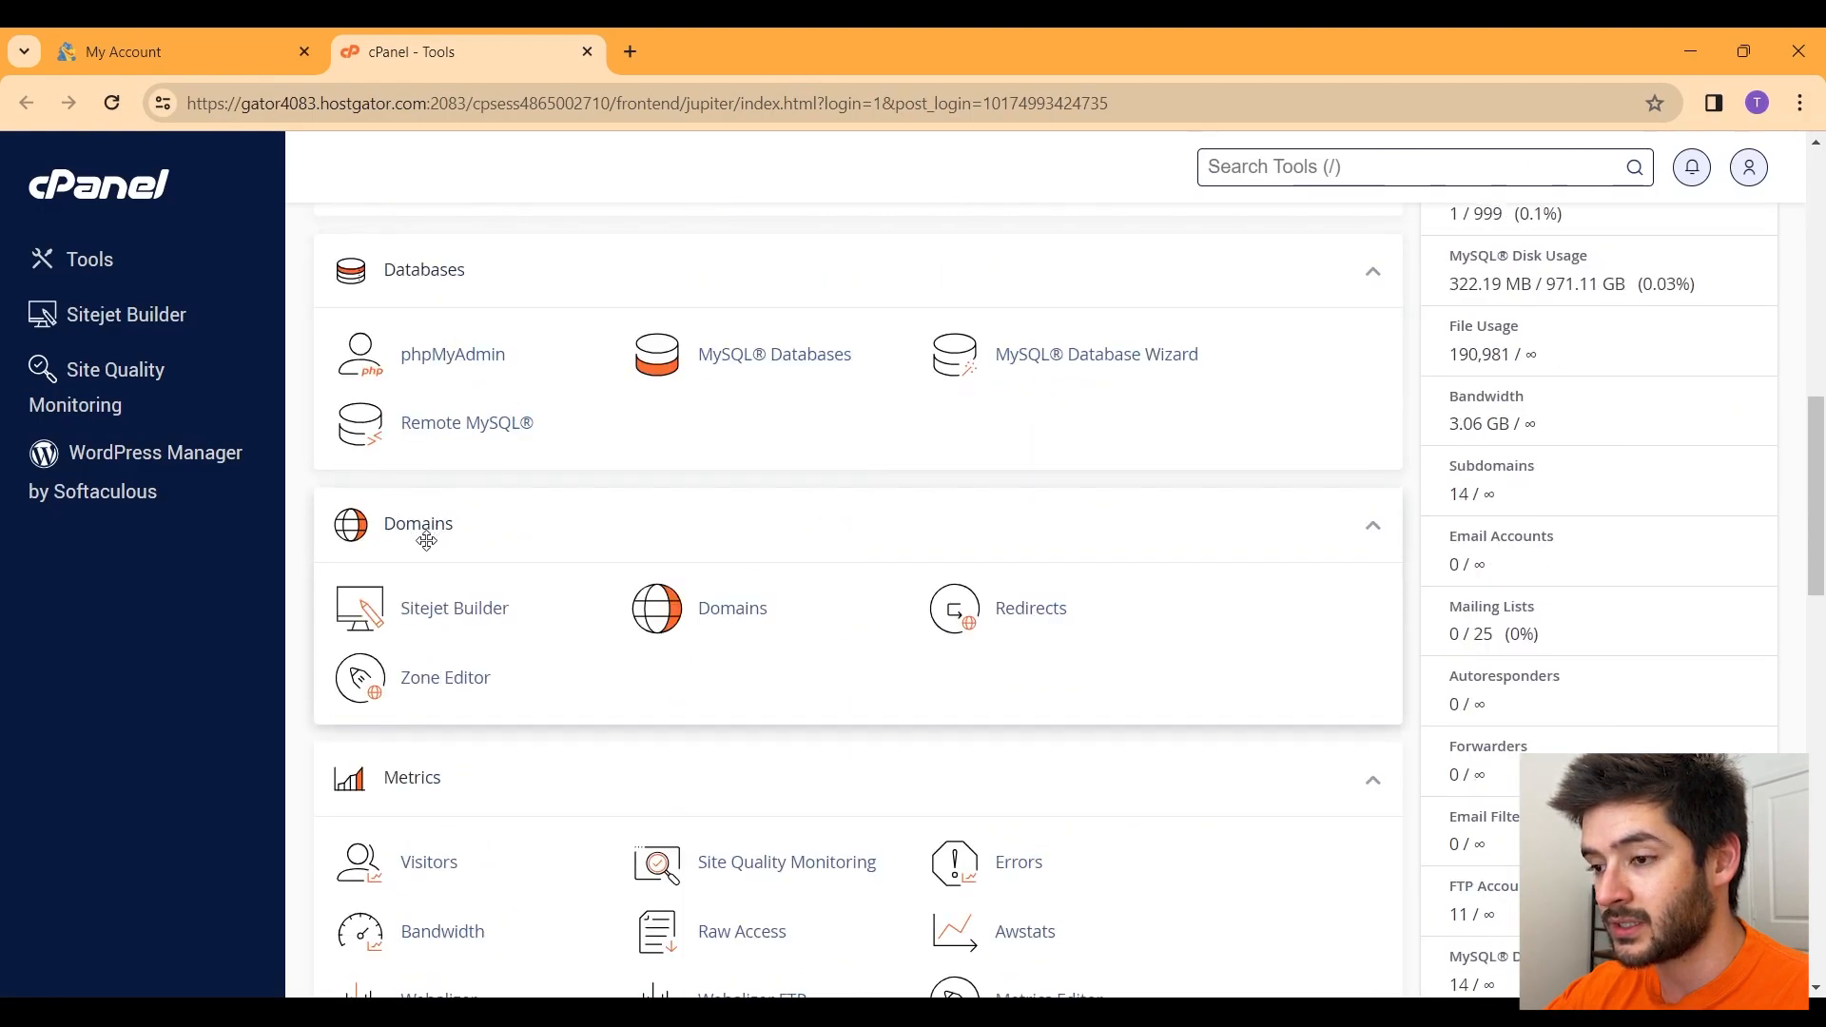
pyautogui.click(755, 616)
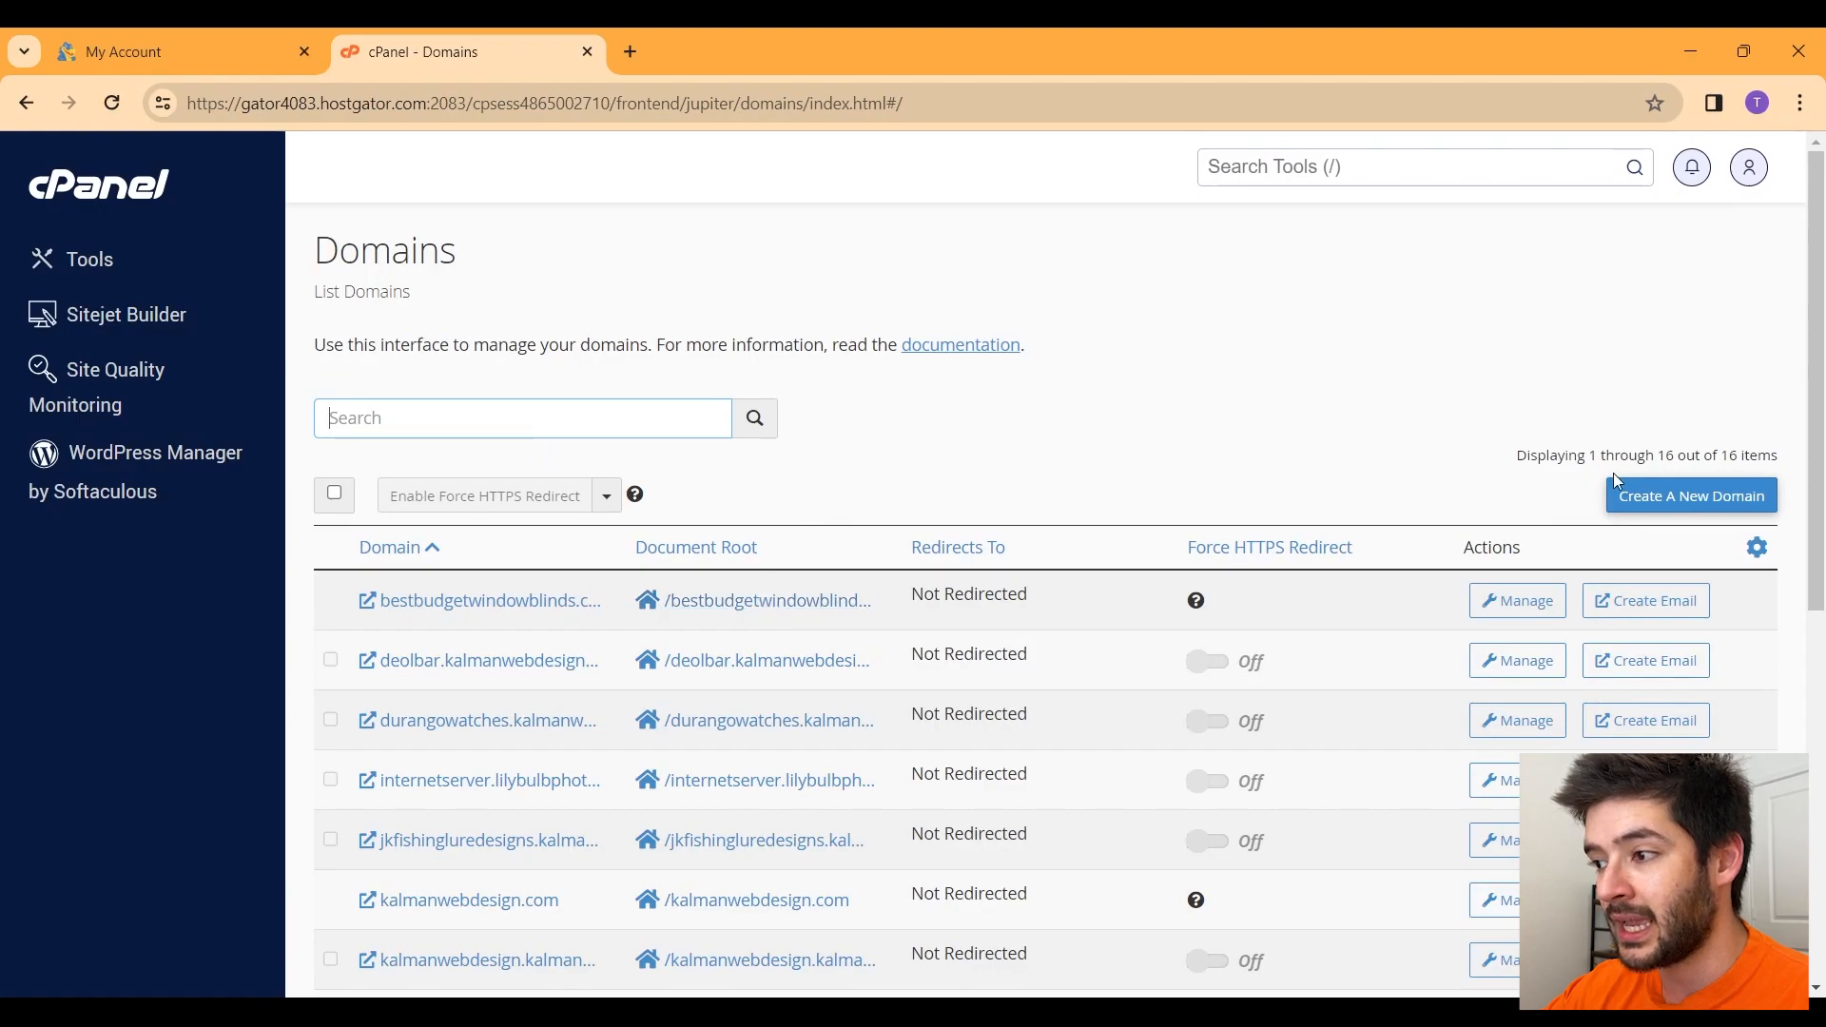
pyautogui.click(1702, 509)
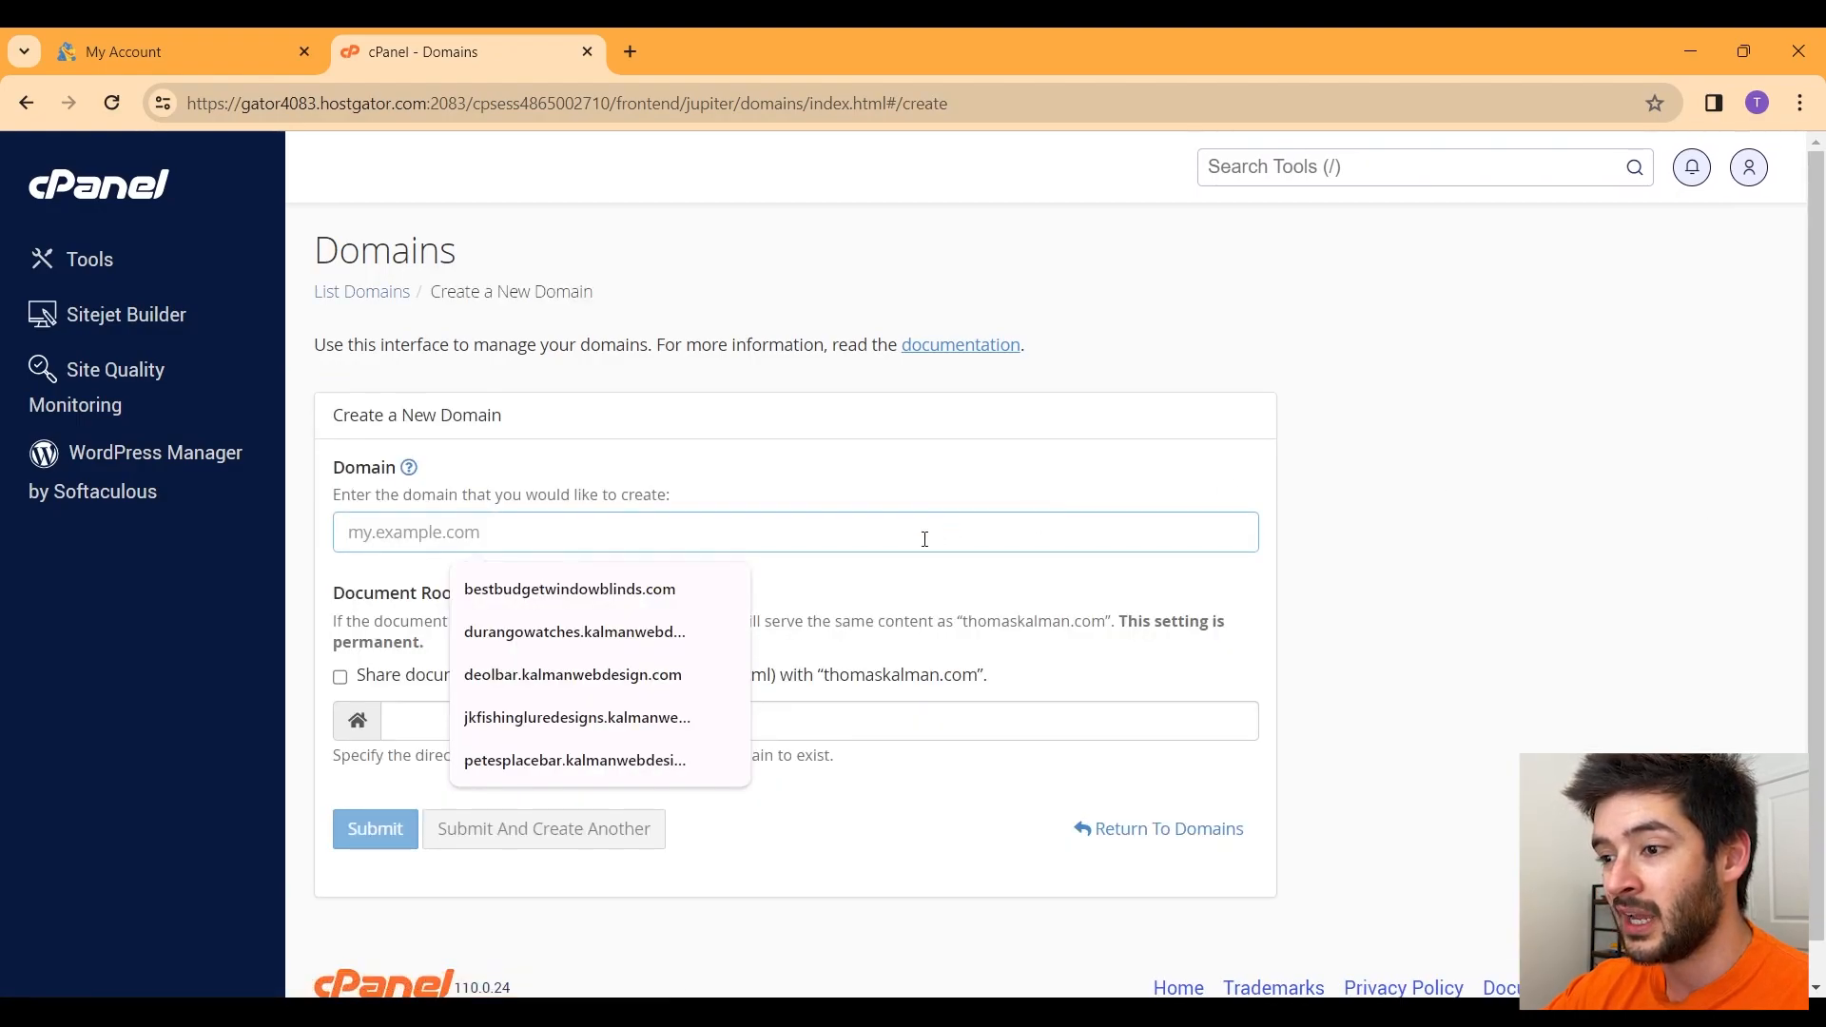
pyautogui.write('simplyshirts.kalmanwebdesig')
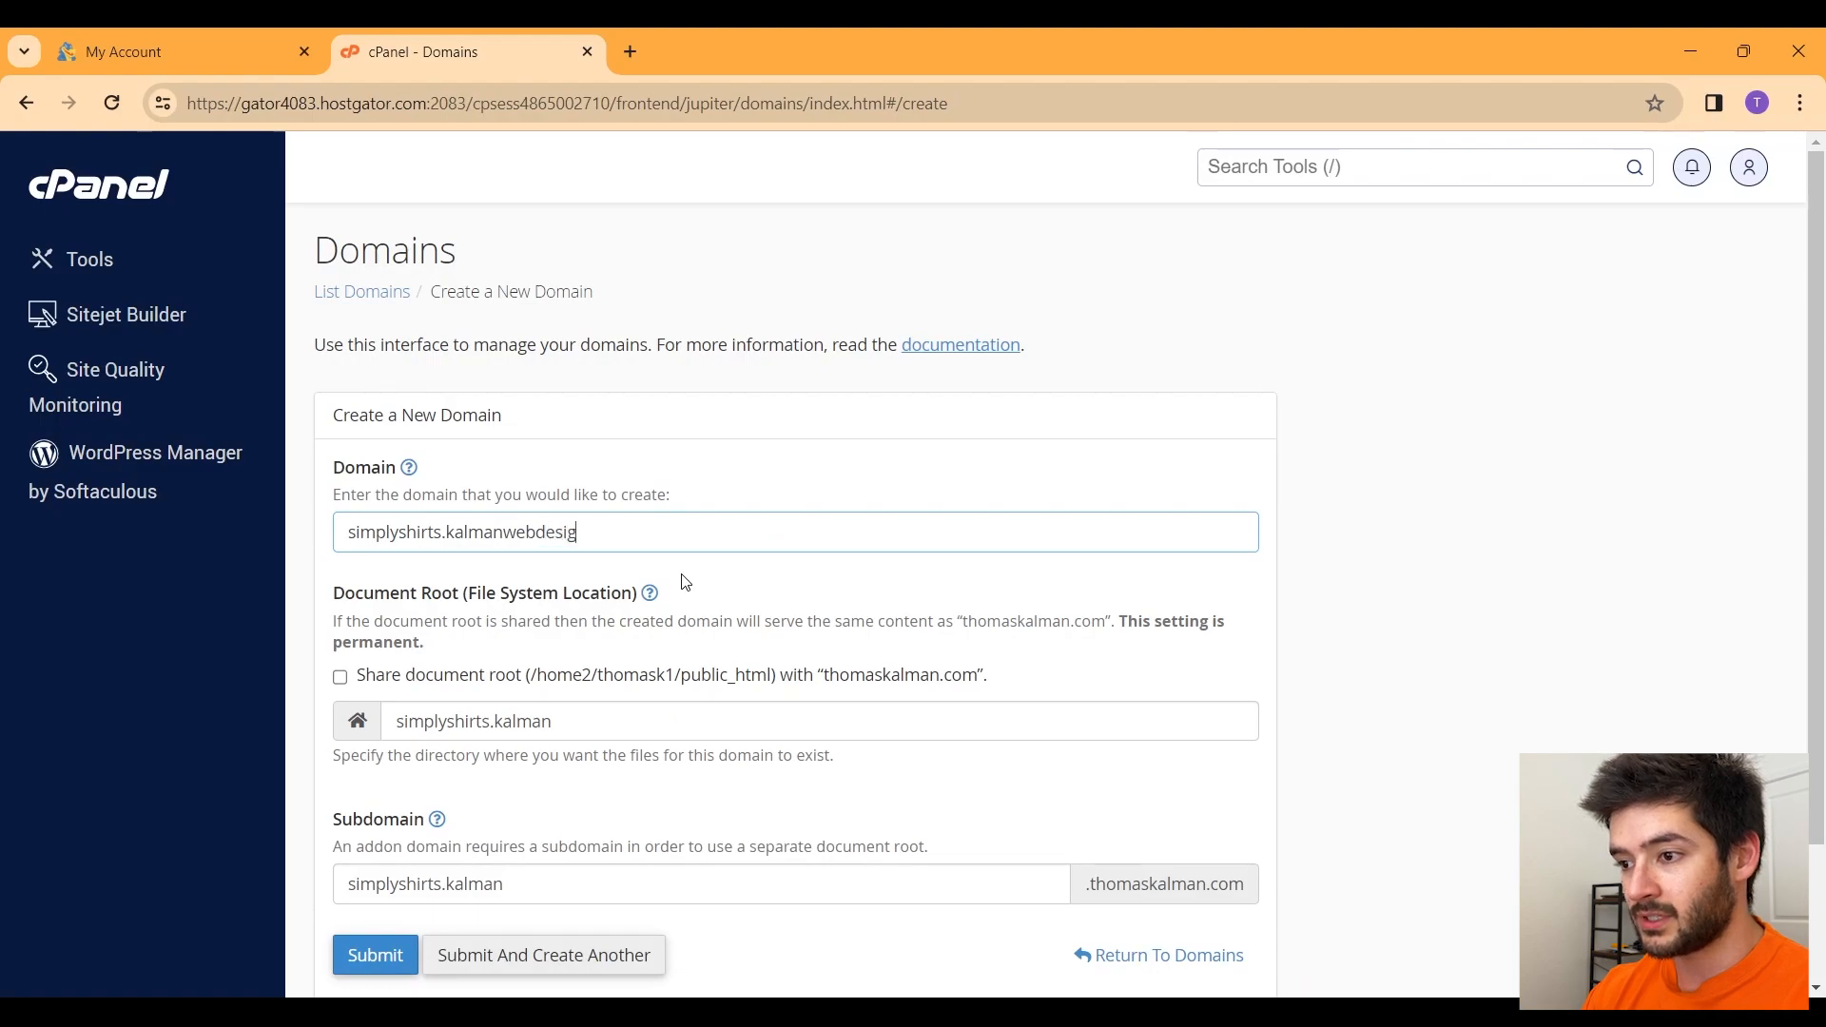
pyautogui.write('n.com')
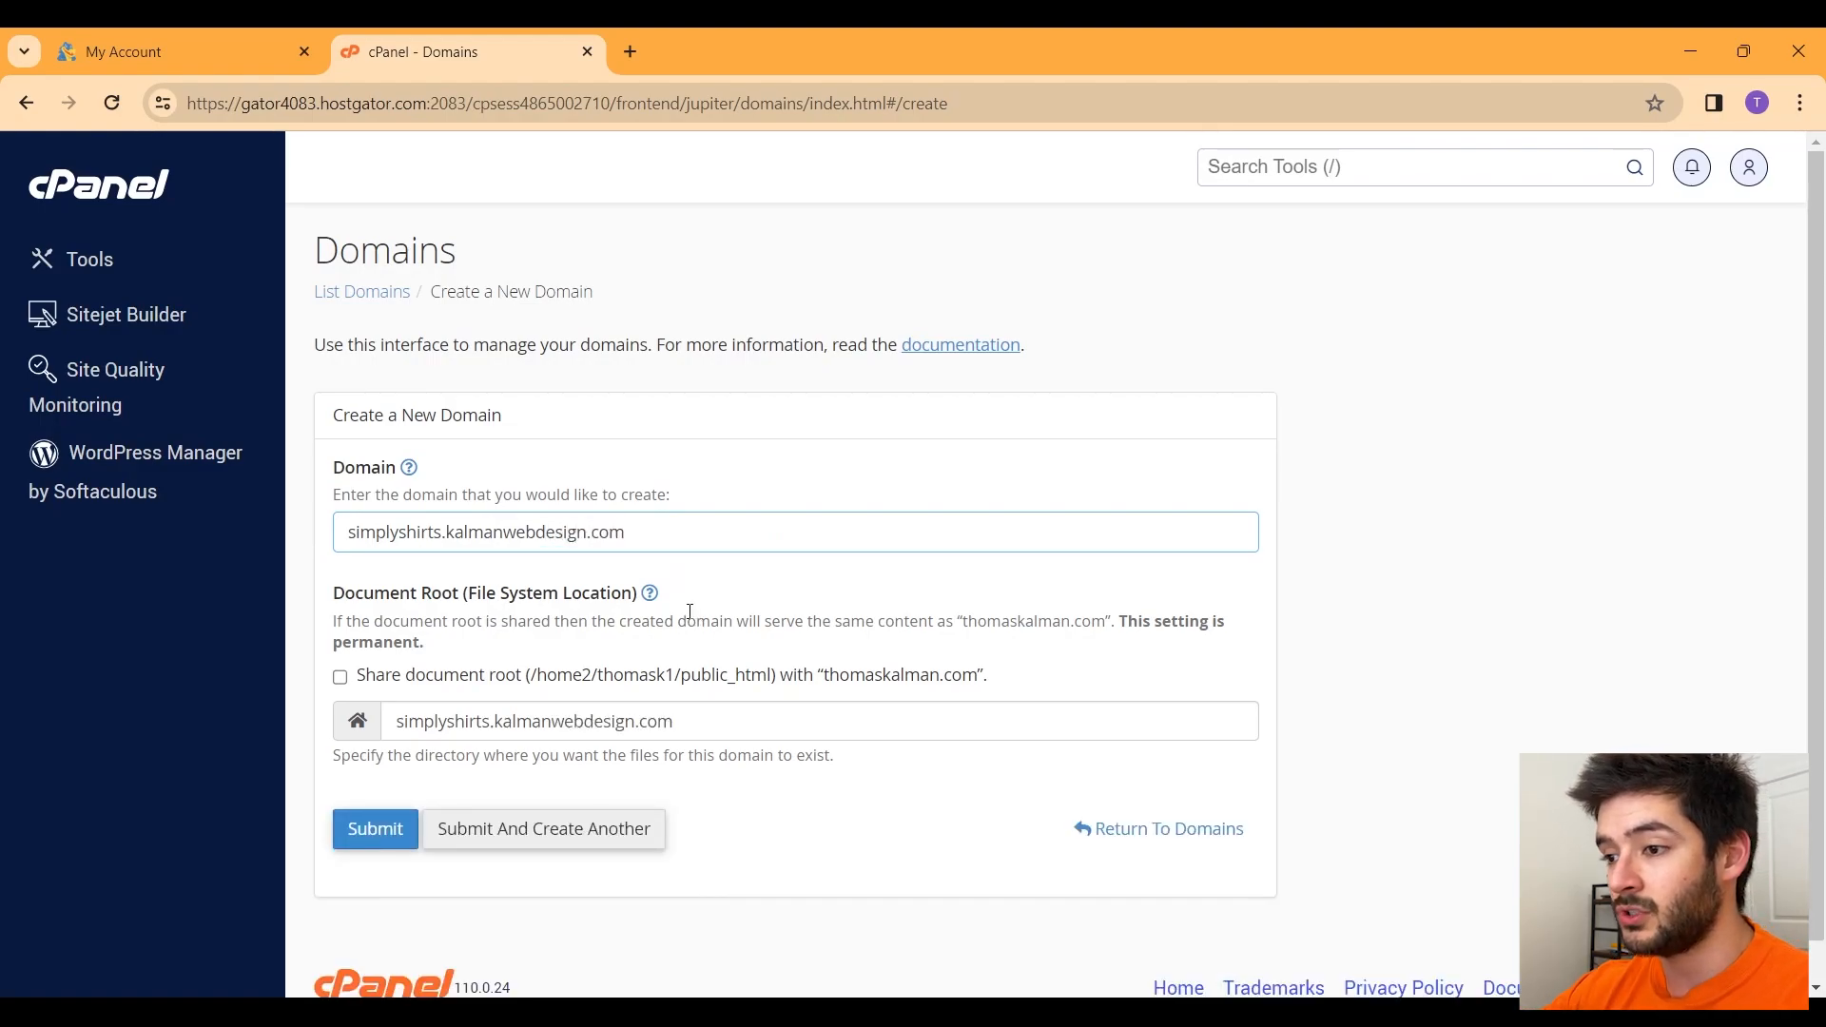
# Step: Review the domain name, leave Share document root unchecked and check the document root path
pyautogui.moveTo(636, 536); pyautogui.dragTo(447, 529)
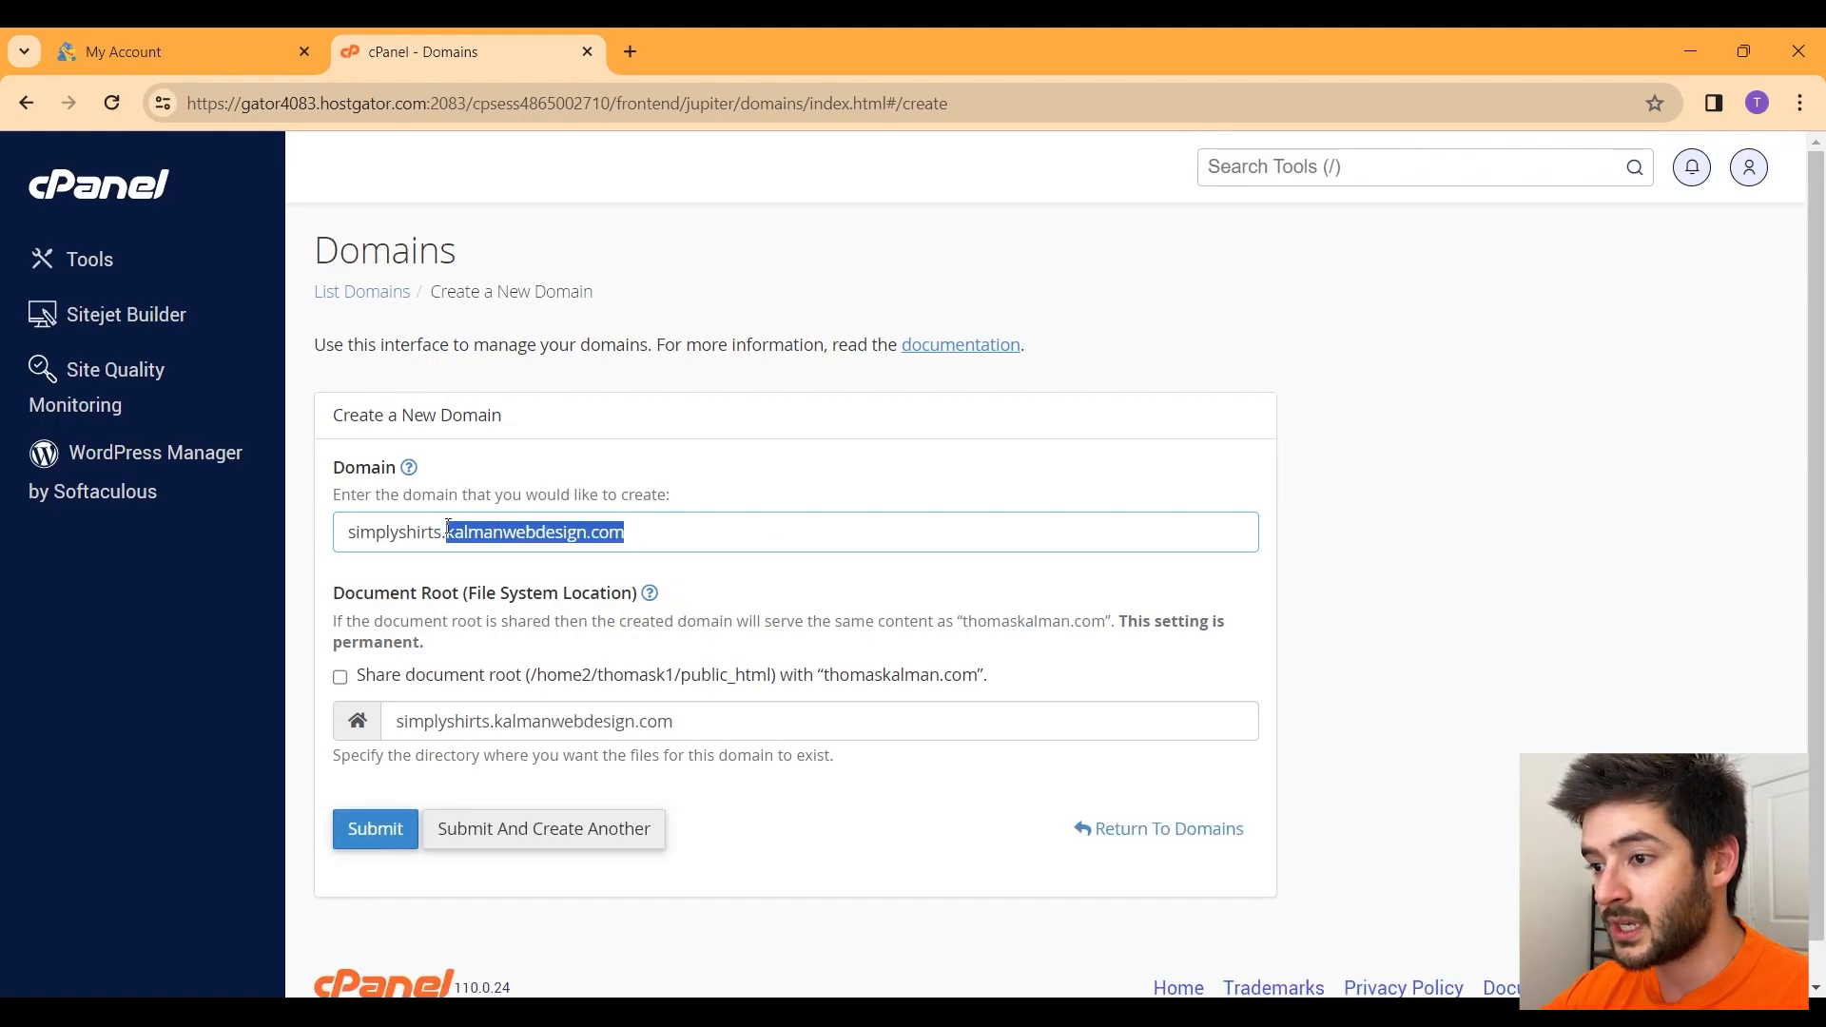
pyautogui.click(696, 534)
pyautogui.moveTo(447, 532); pyautogui.dragTo(342, 532)
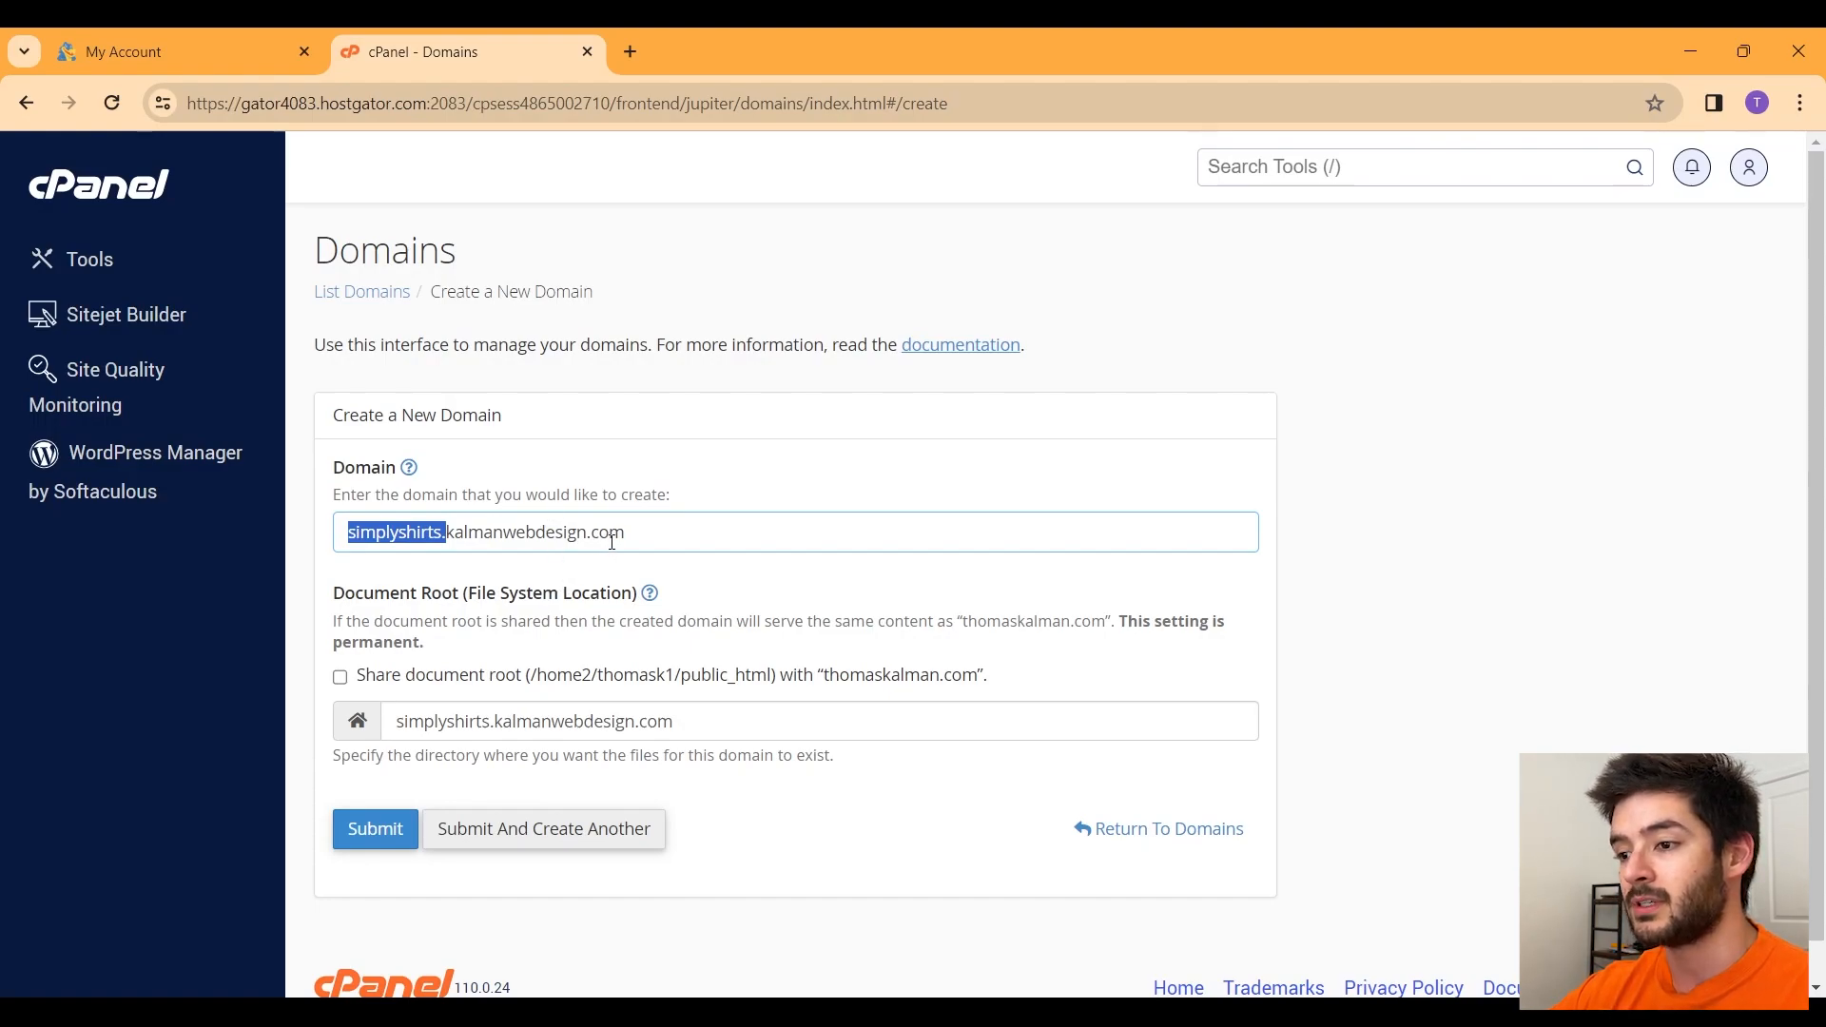
pyautogui.scroll(-1, 1036, 672)
pyautogui.moveTo(990, 635); pyautogui.dragTo(349, 644)
pyautogui.click(460, 614)
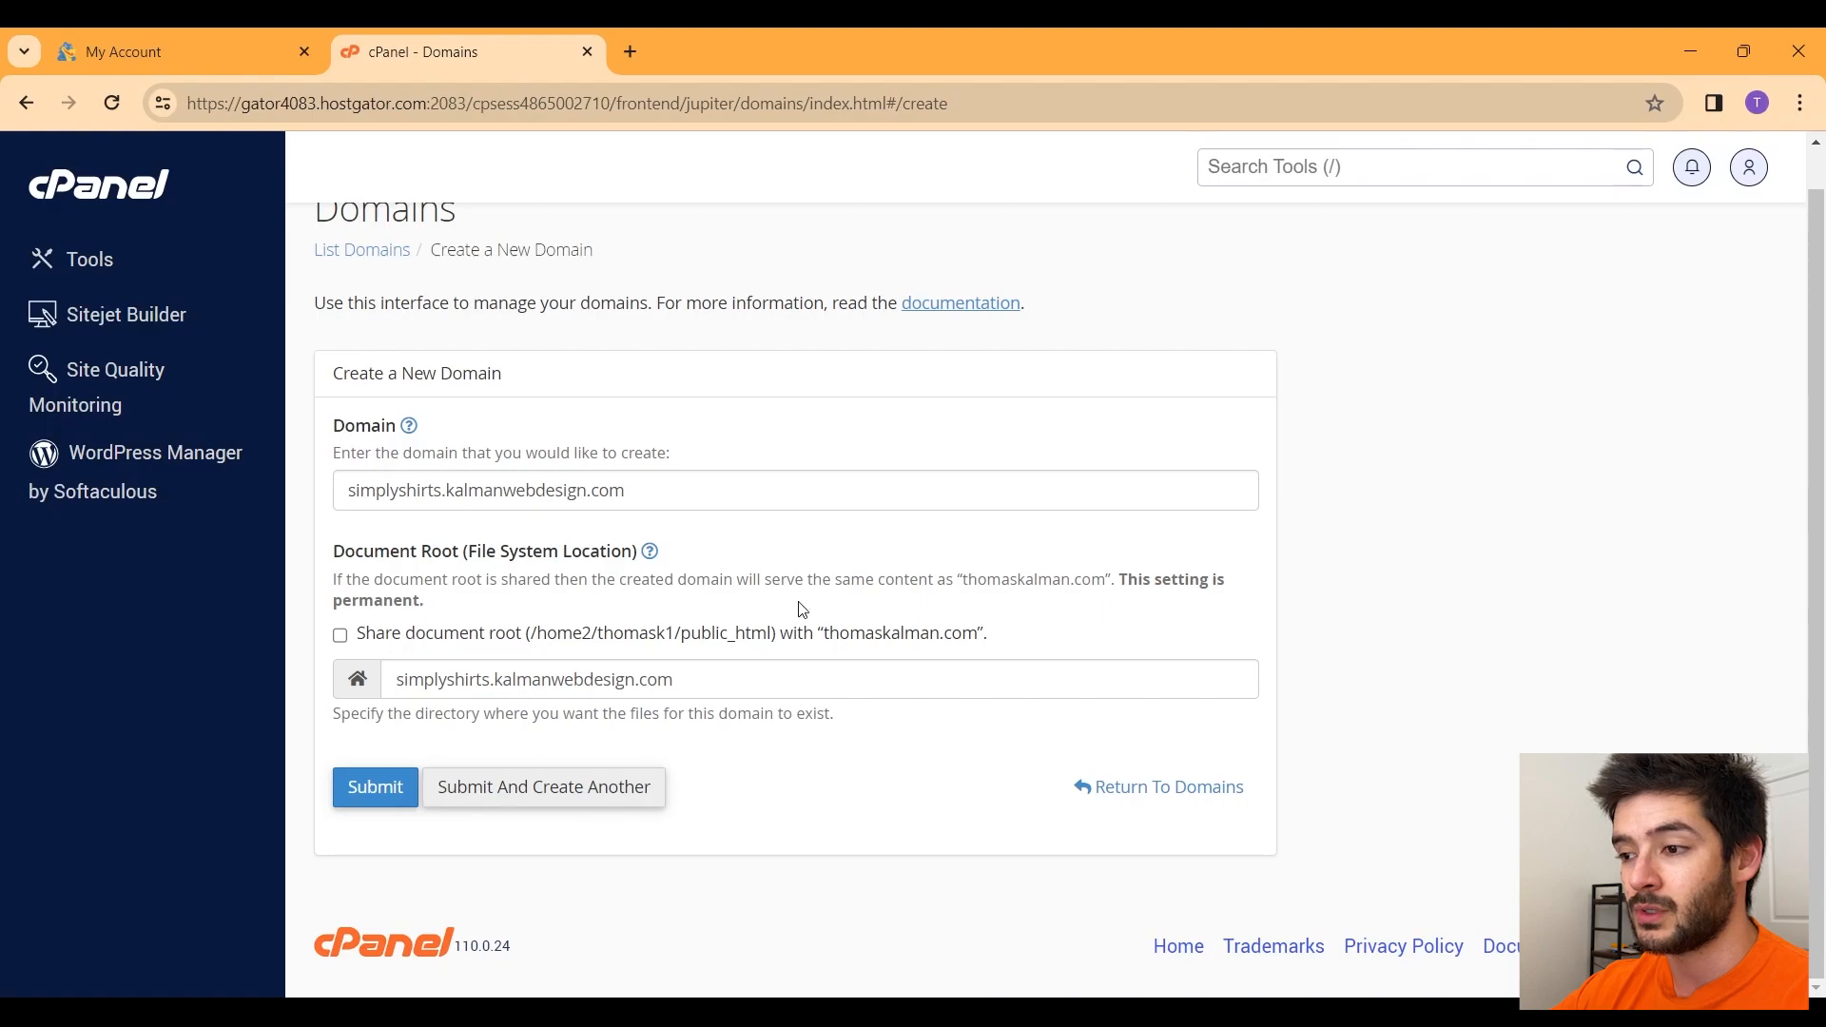
pyautogui.moveTo(1003, 637); pyautogui.dragTo(819, 636)
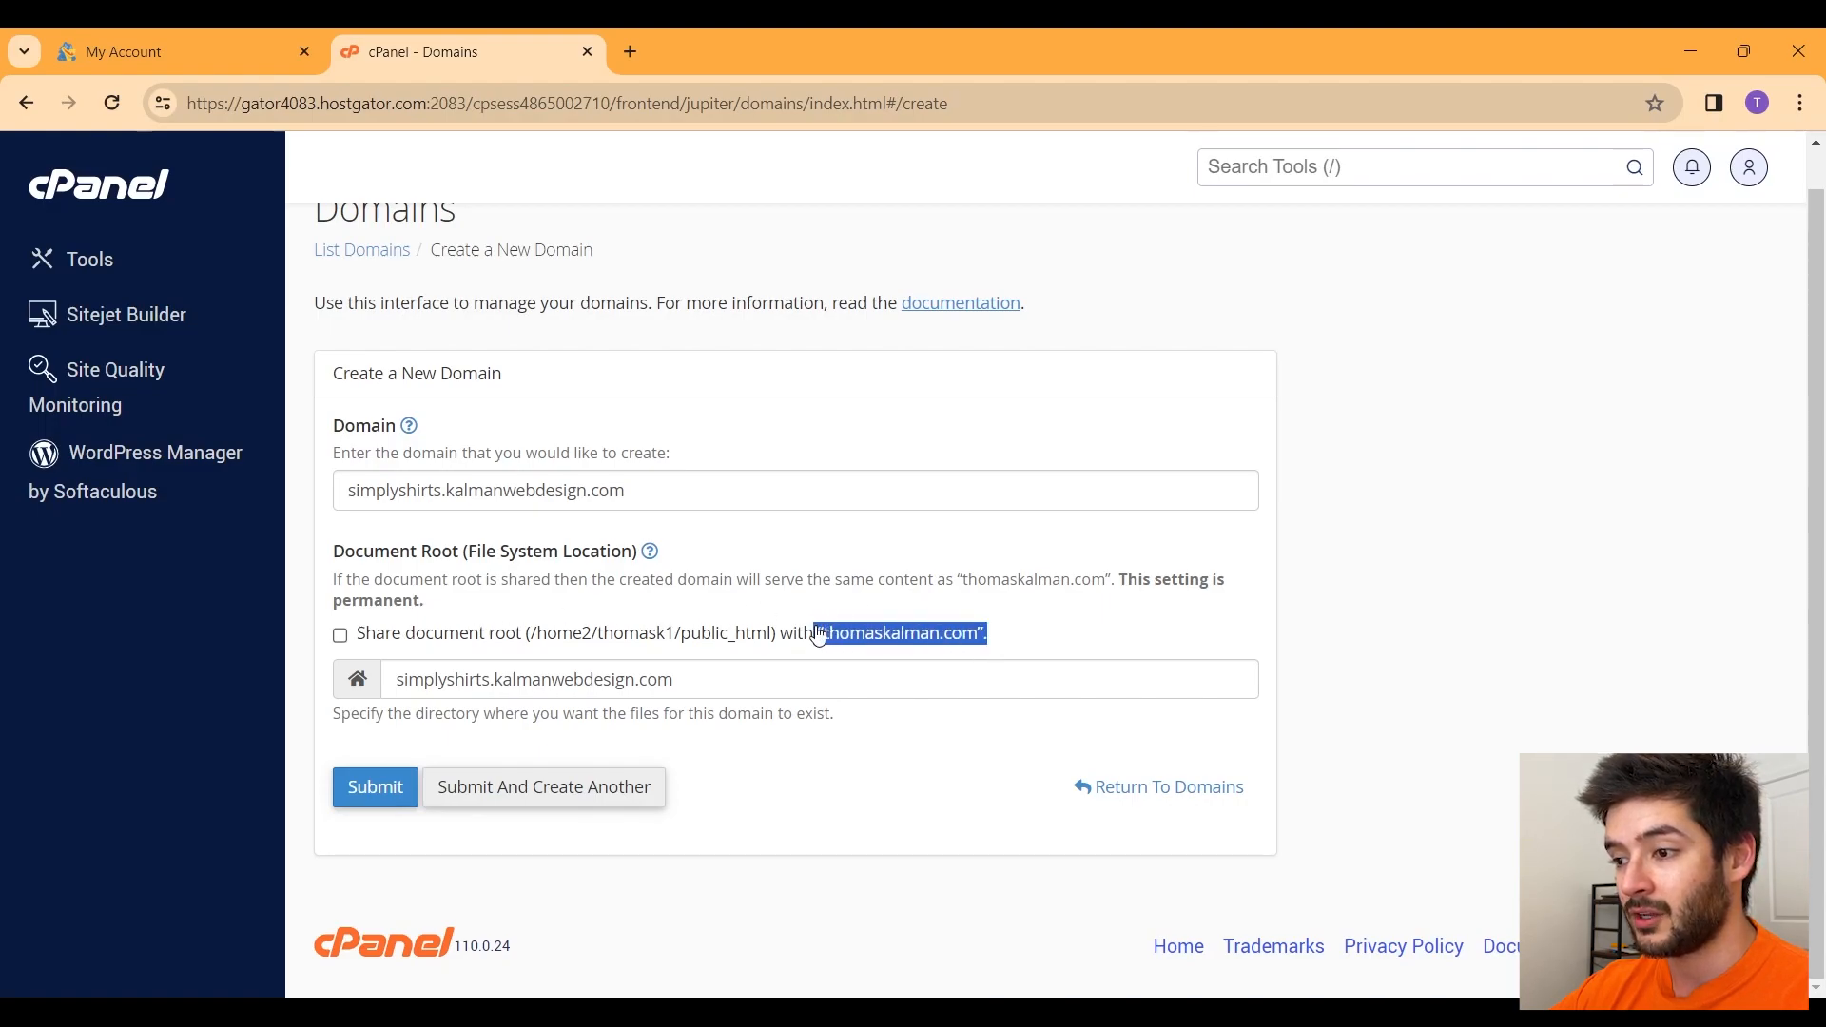
pyautogui.click(1118, 624)
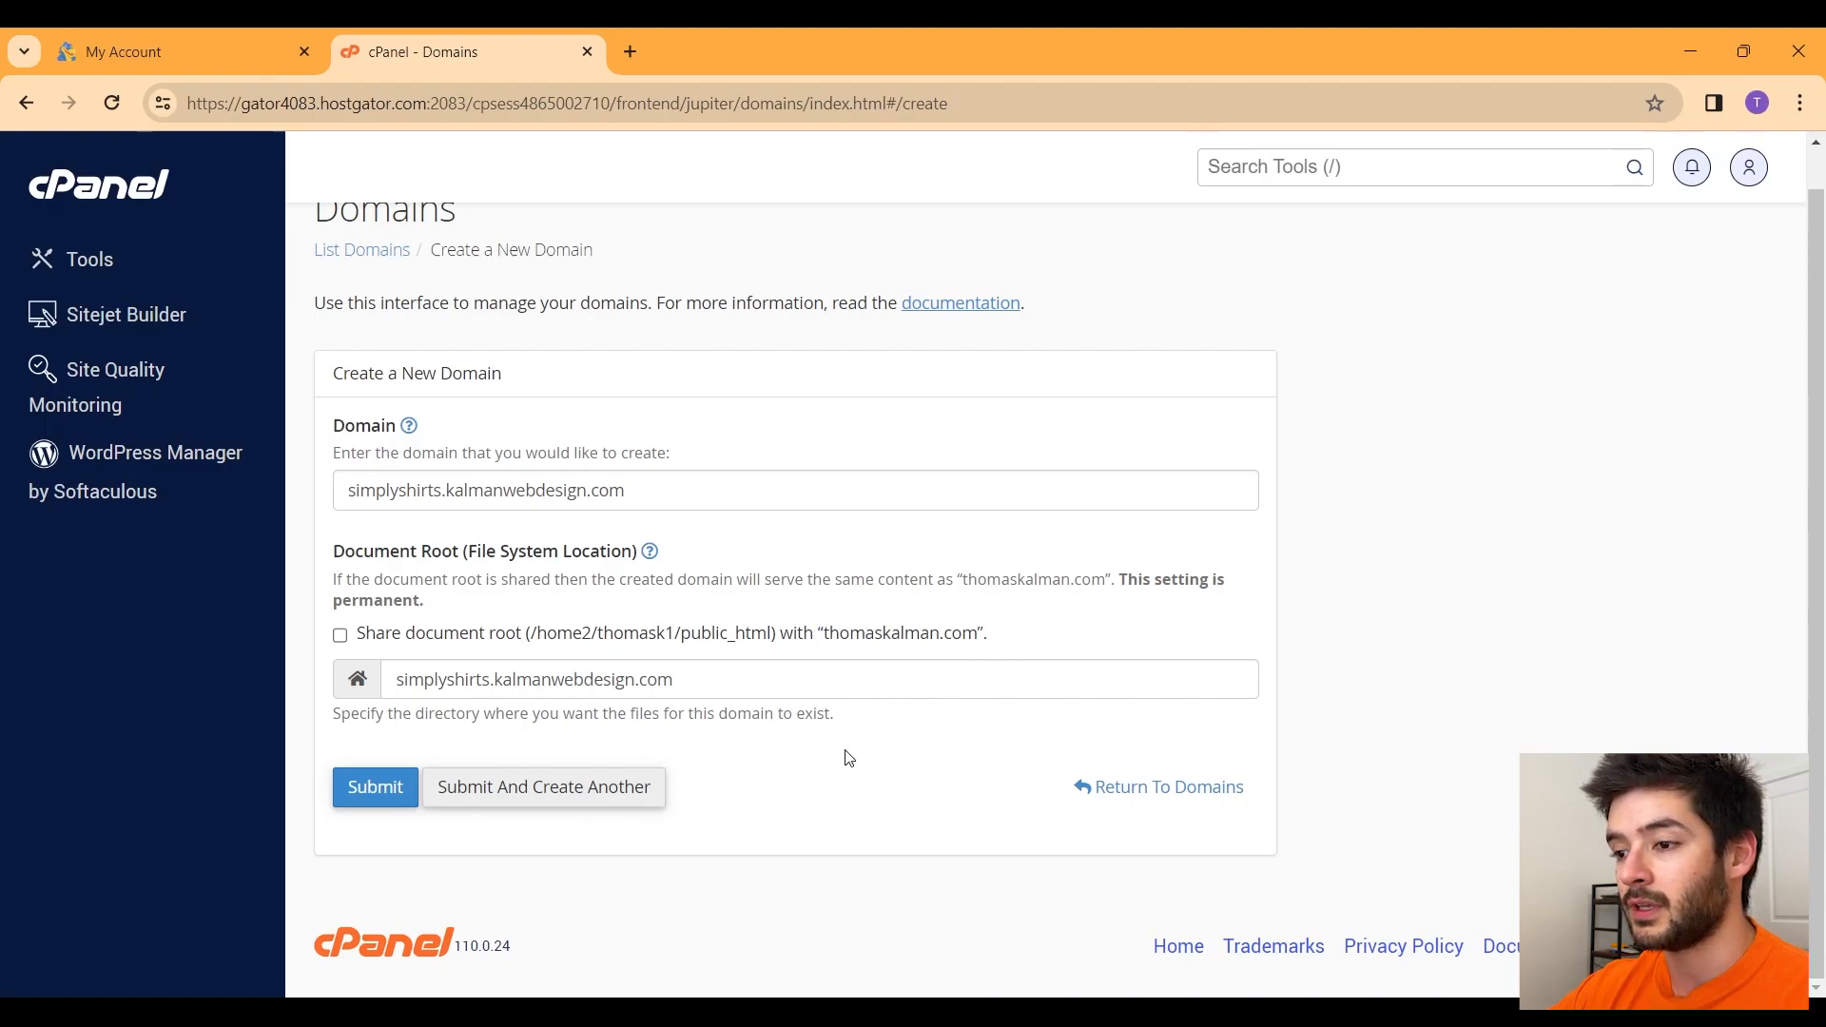
pyautogui.click(701, 683)
pyautogui.moveTo(815, 681); pyautogui.dragTo(391, 695)
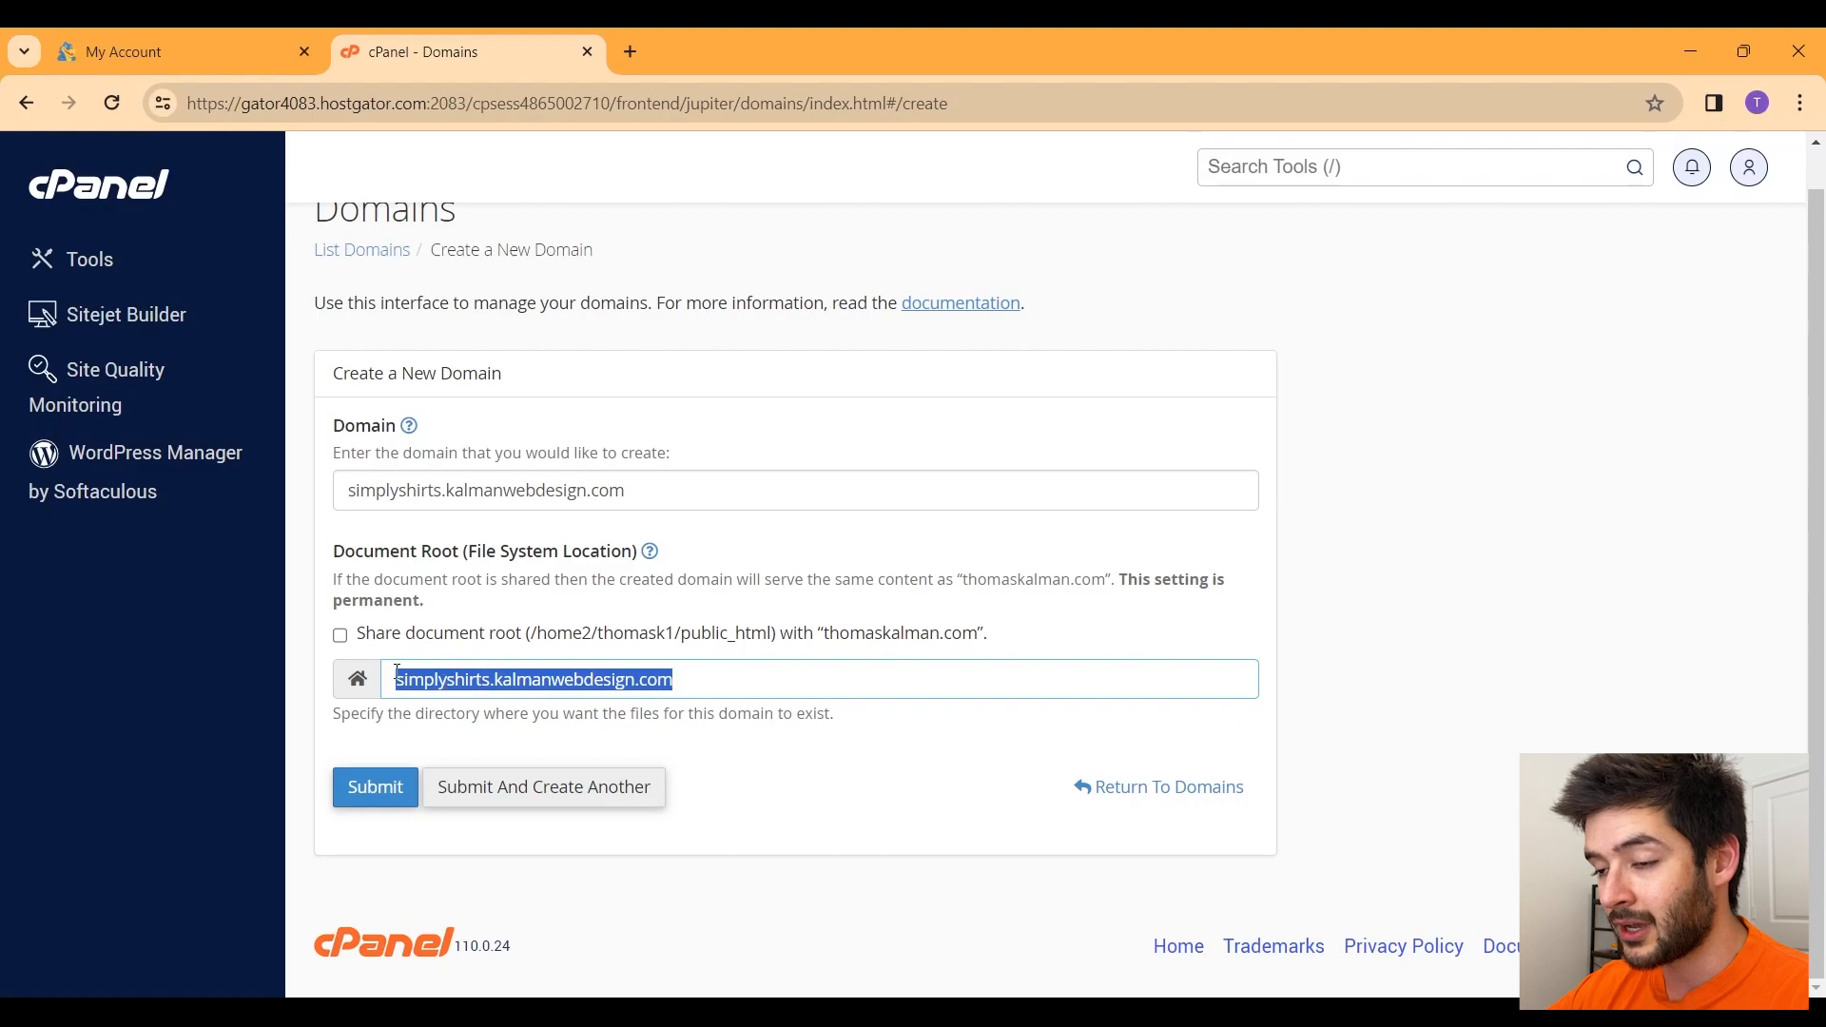
pyautogui.moveTo(397, 681); pyautogui.dragTo(691, 682)
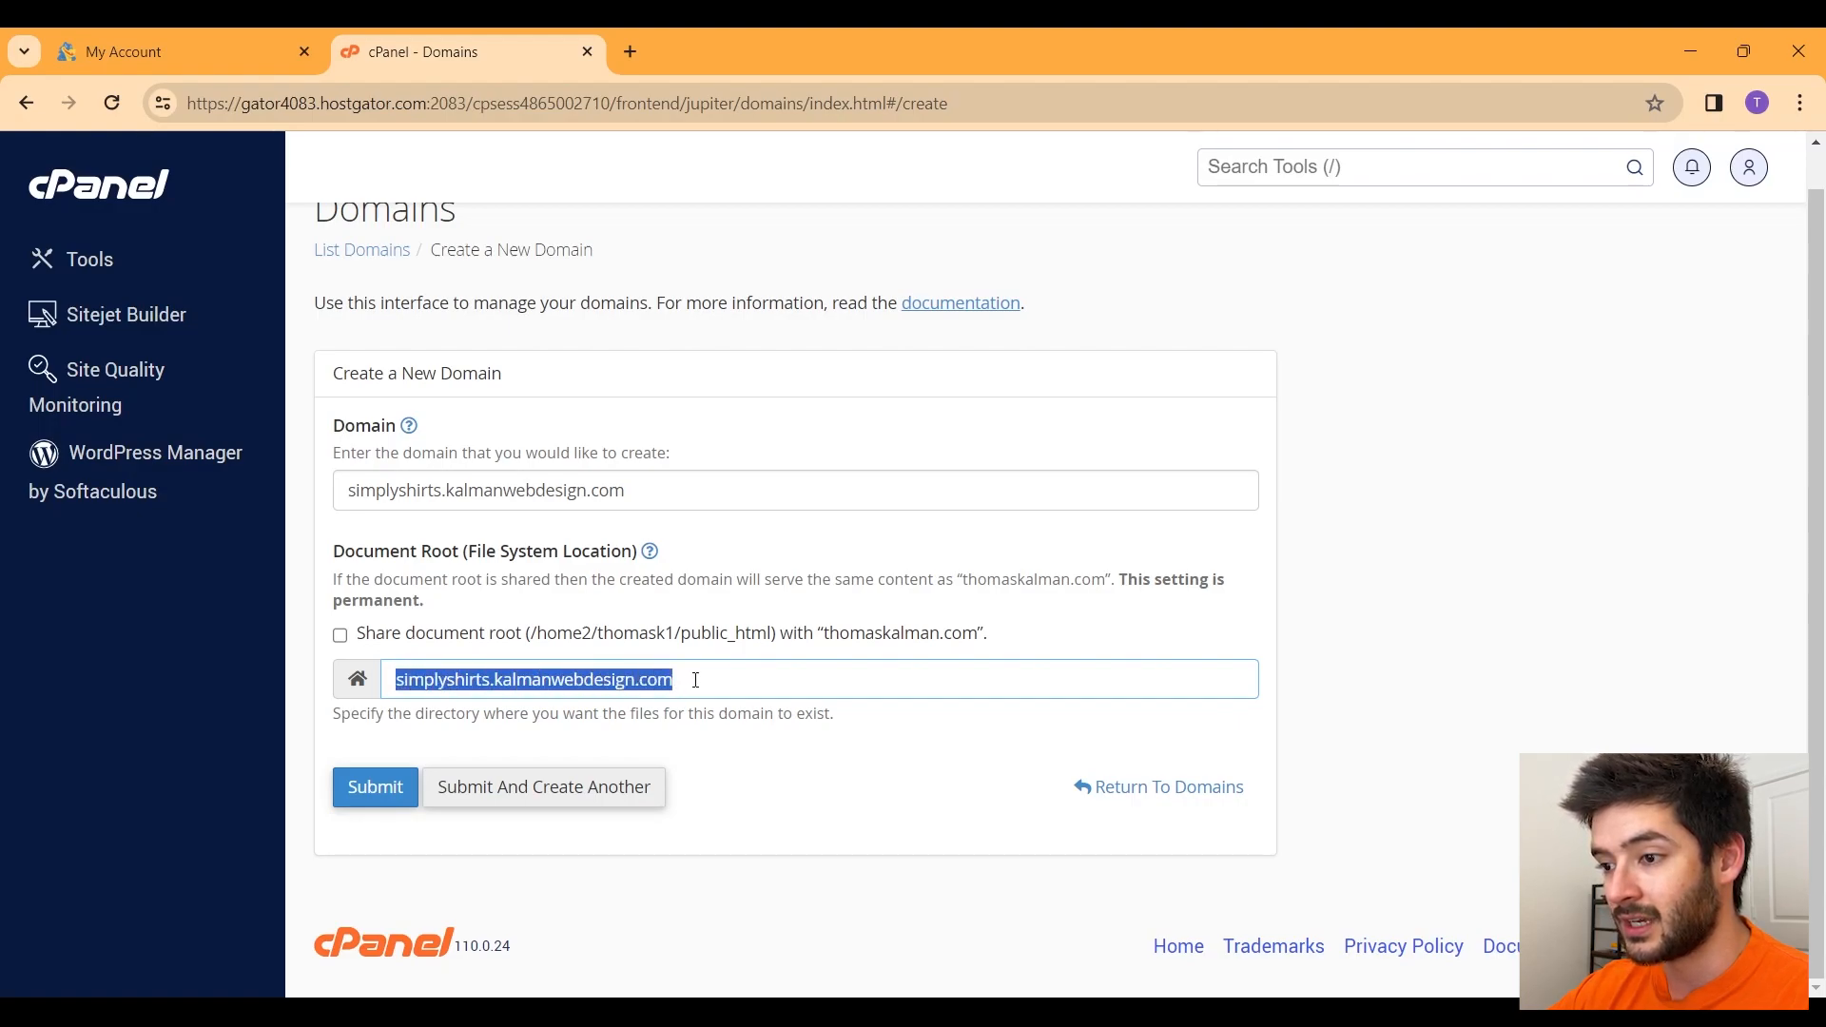
# Step: Submit the new domain and confirm its document root folder in the list
pyautogui.click(652, 489)
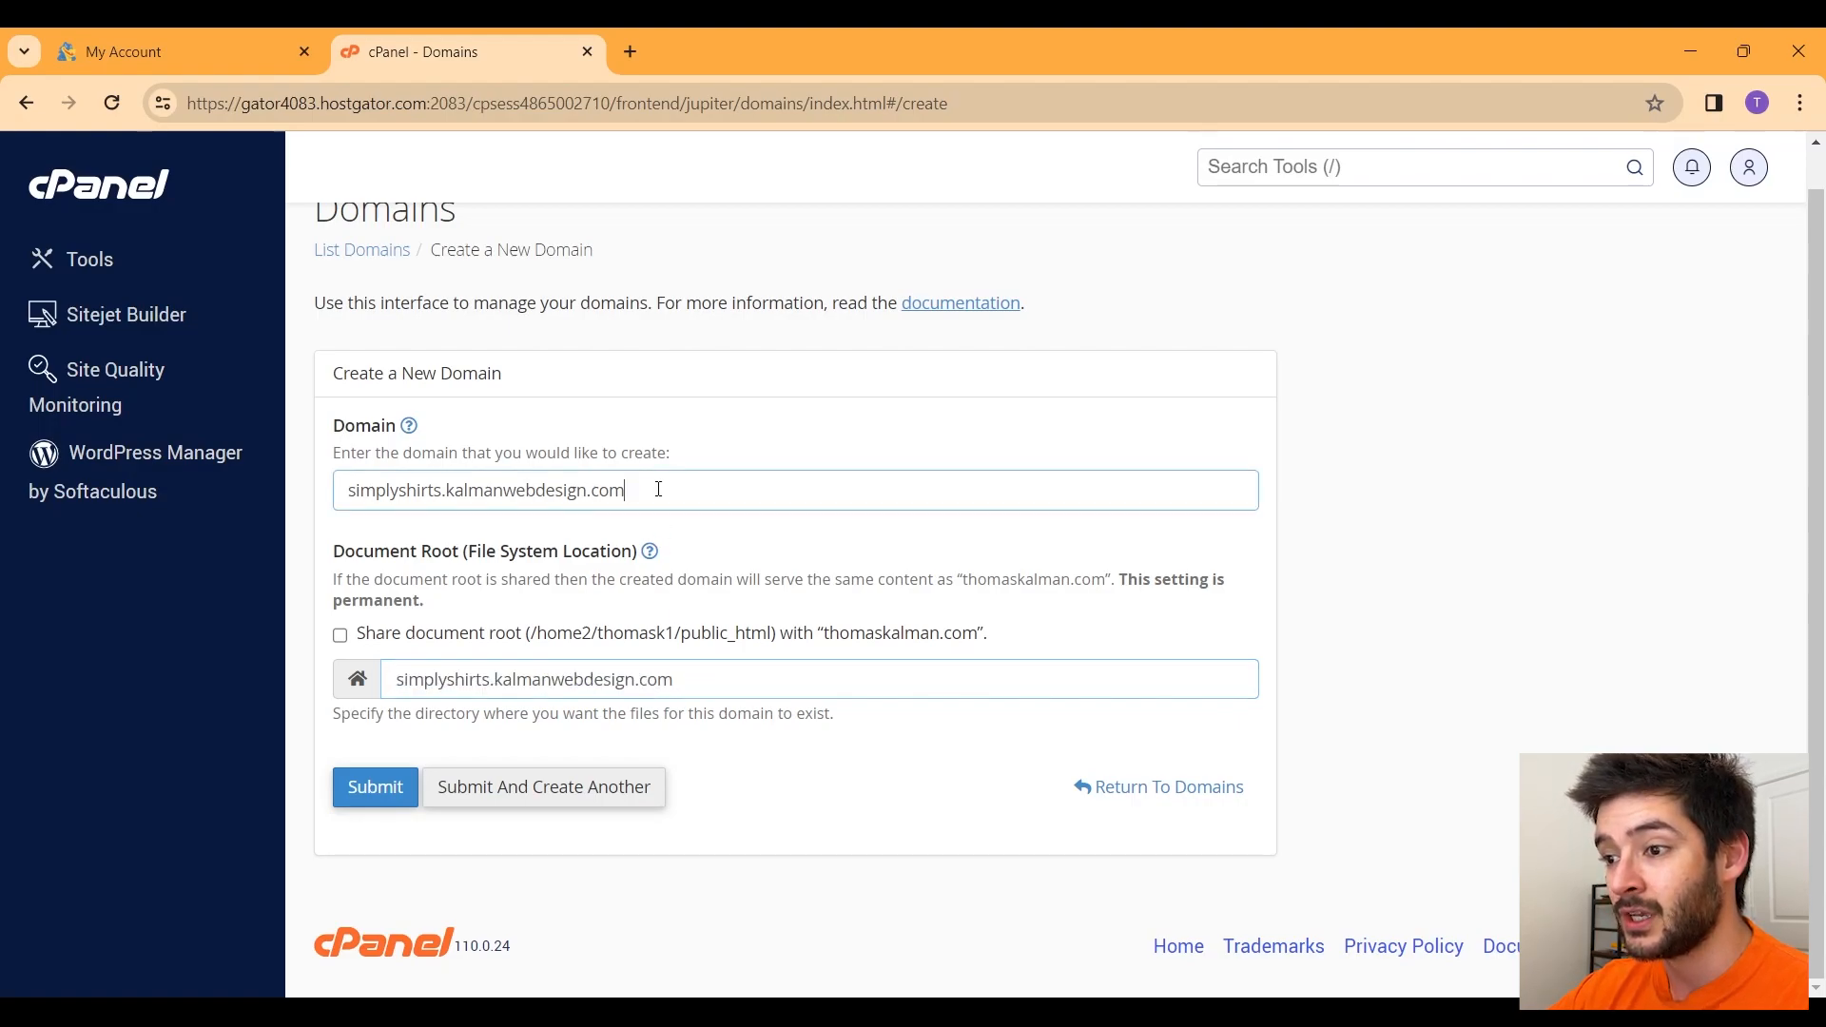
pyautogui.moveTo(673, 490); pyautogui.dragTo(343, 496)
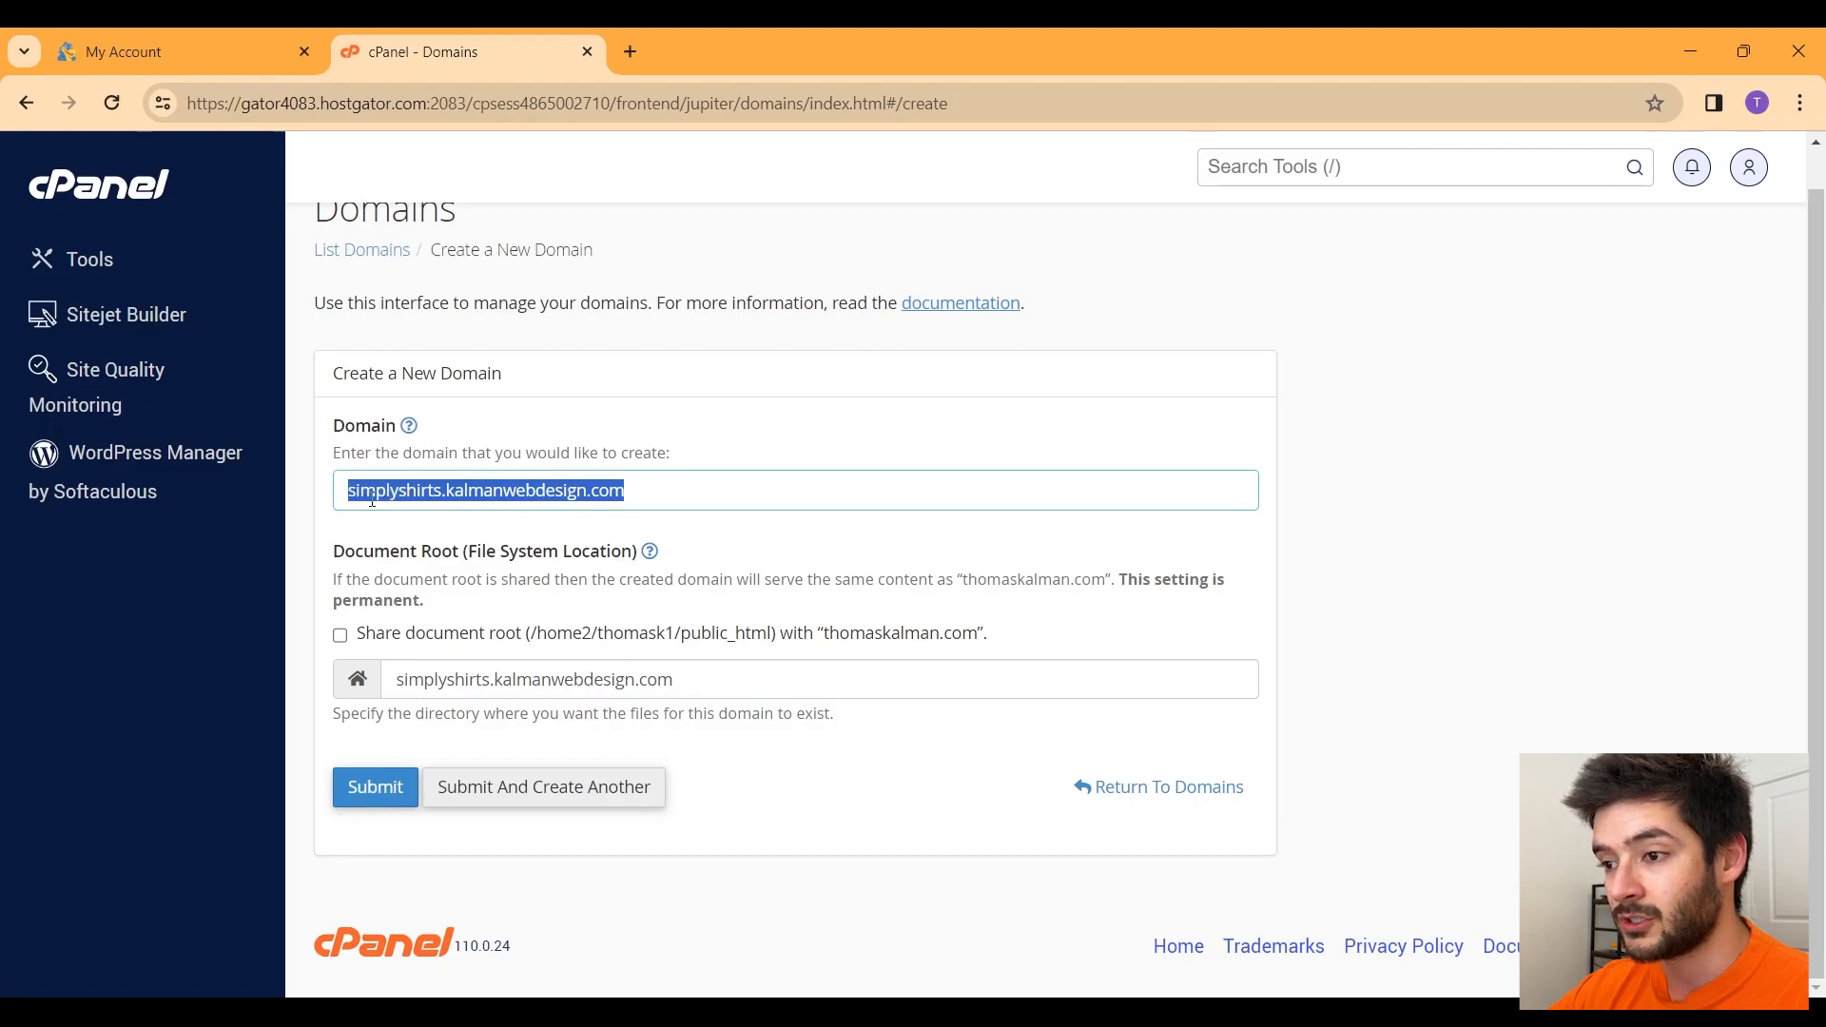
pyautogui.click(370, 787)
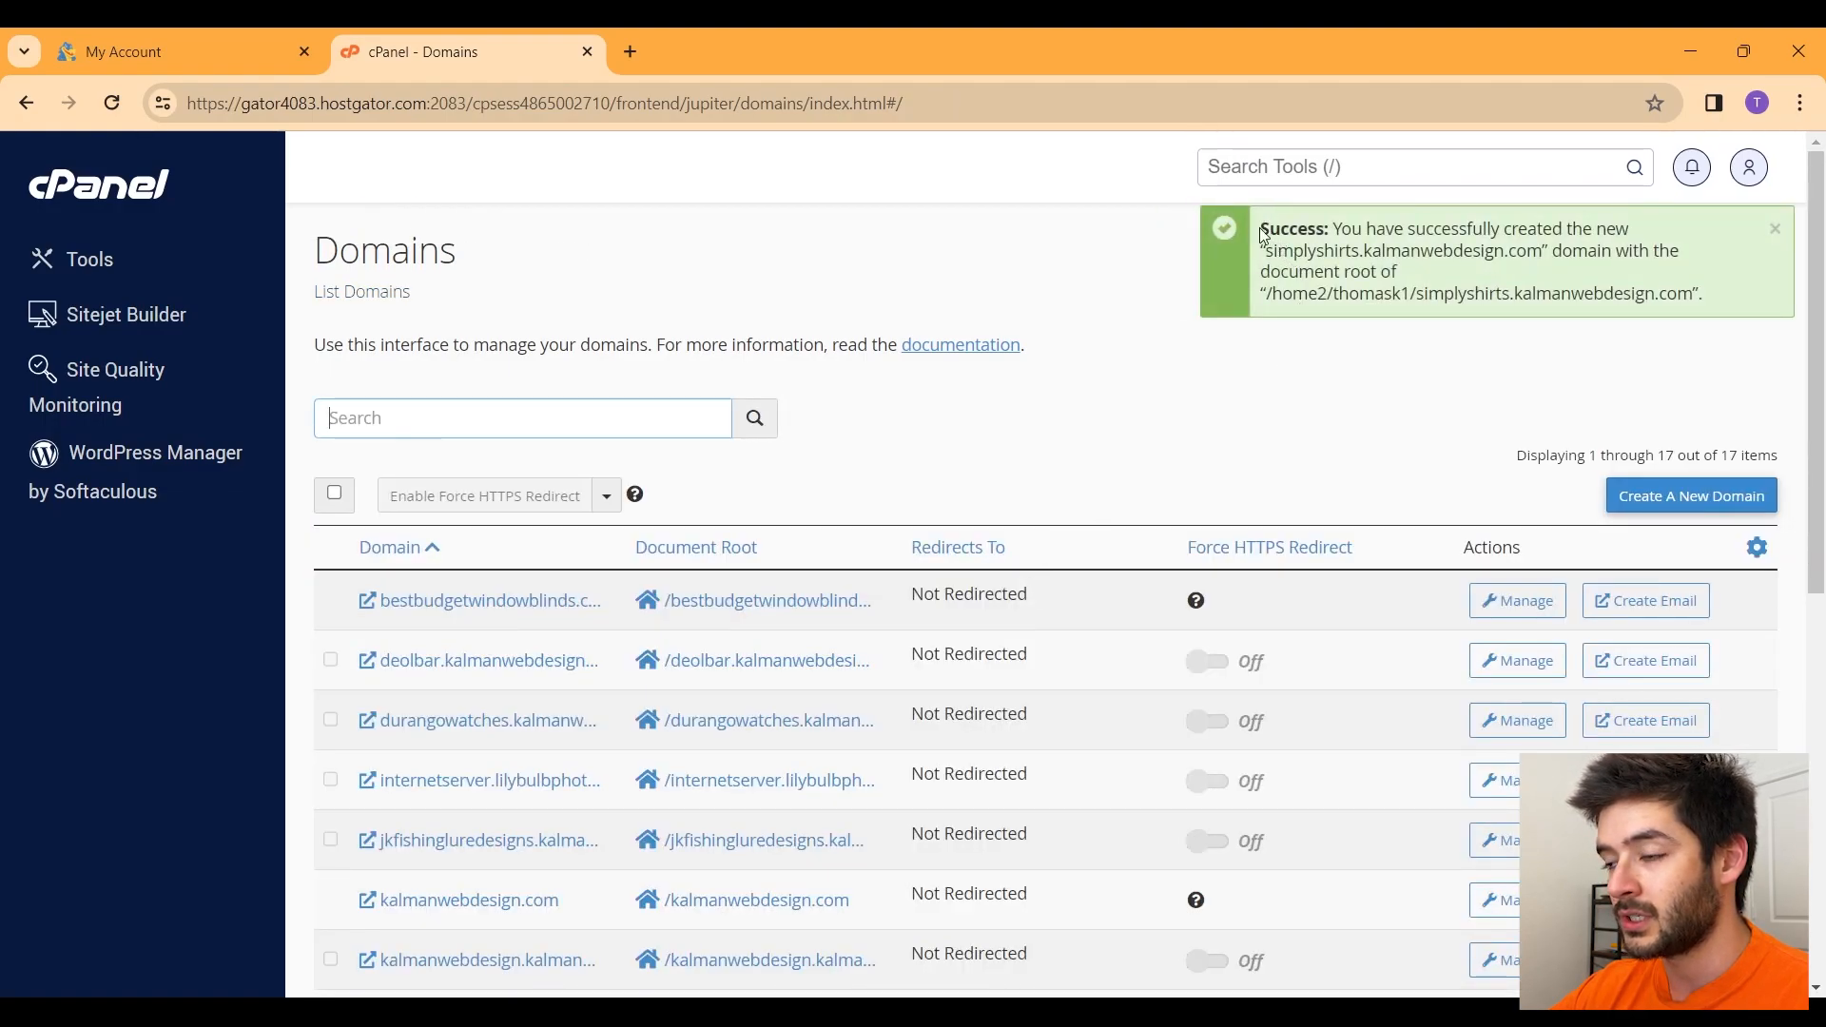
pyautogui.moveTo(1417, 293); pyautogui.dragTo(1703, 293)
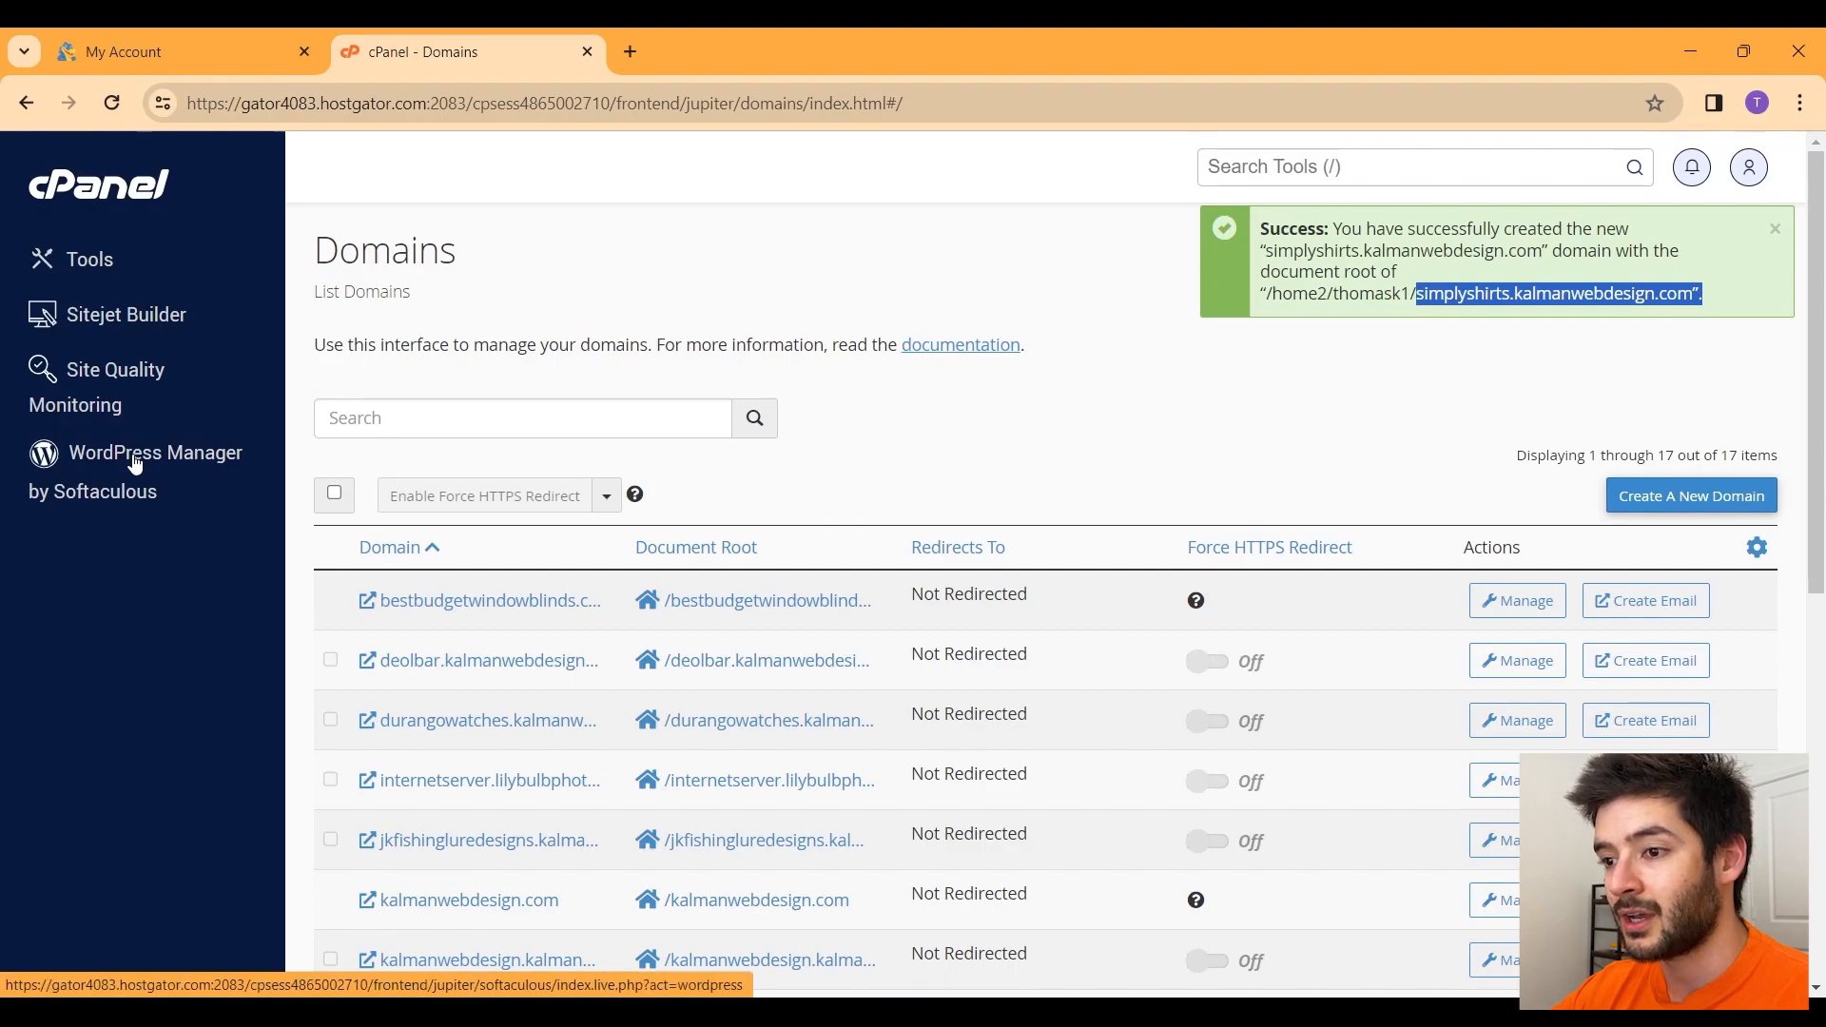
pyautogui.click(135, 464)
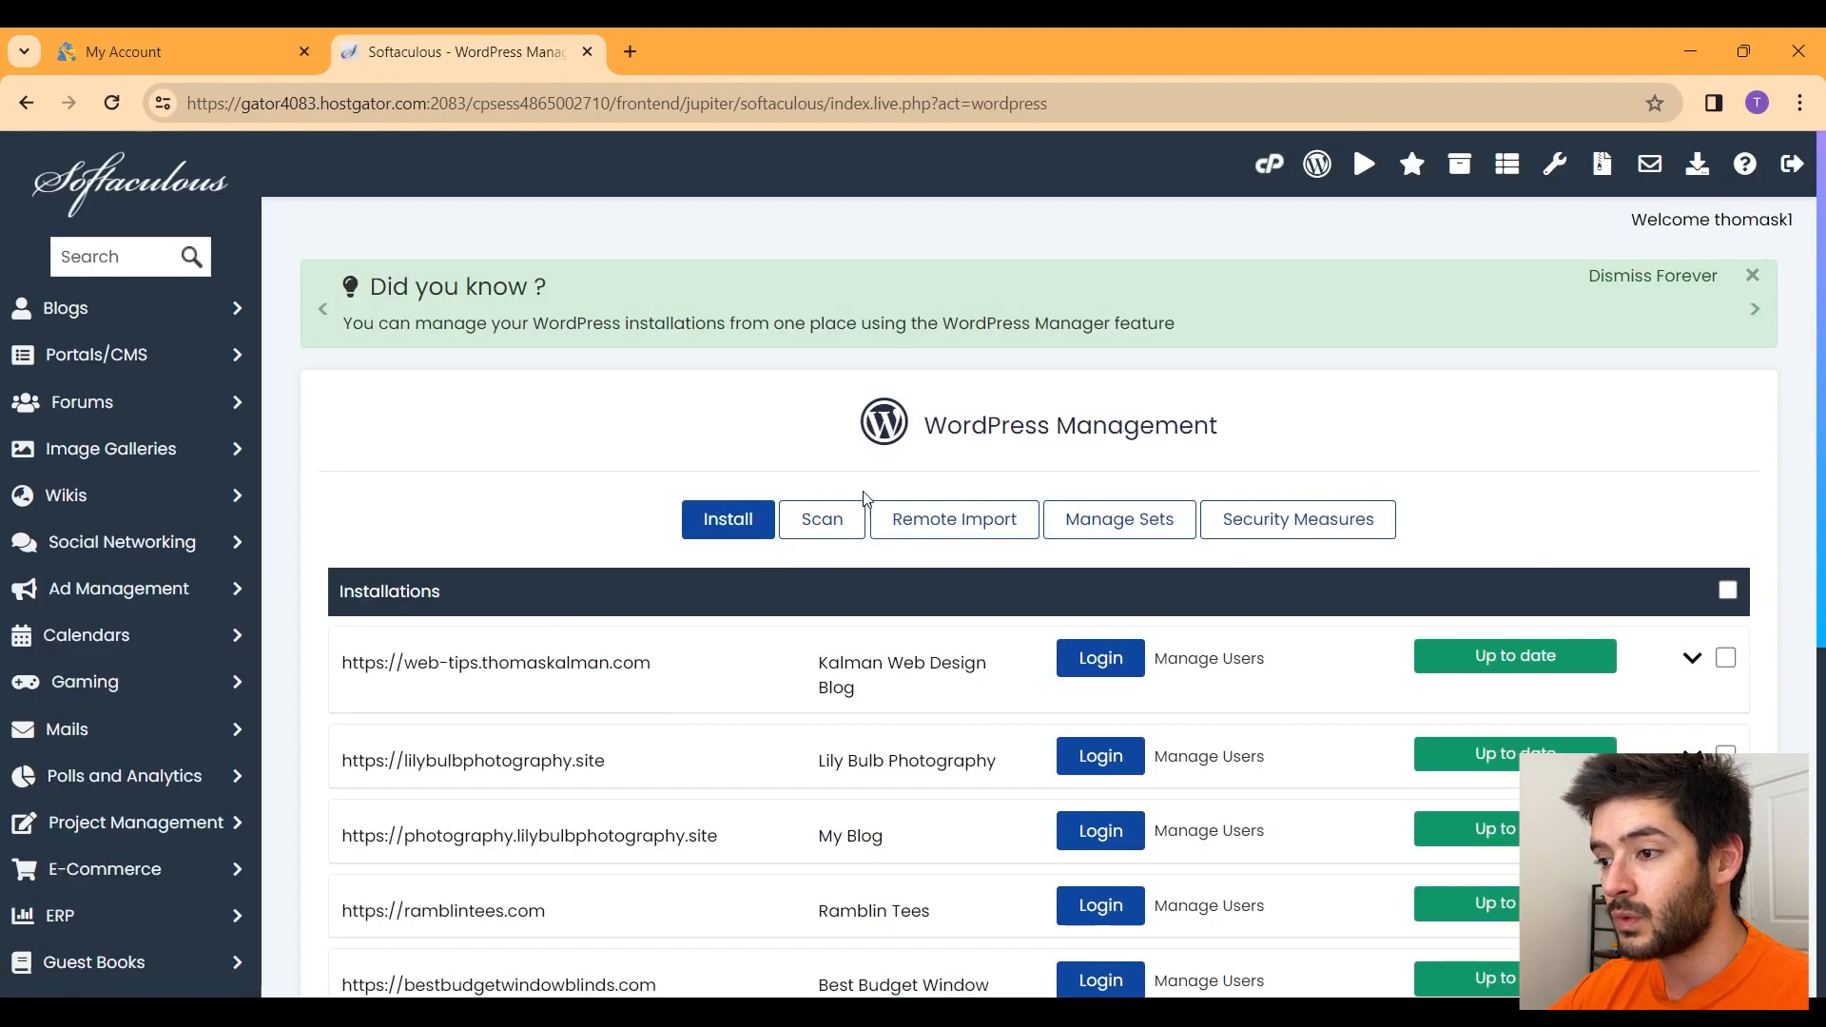
pyautogui.click(723, 520)
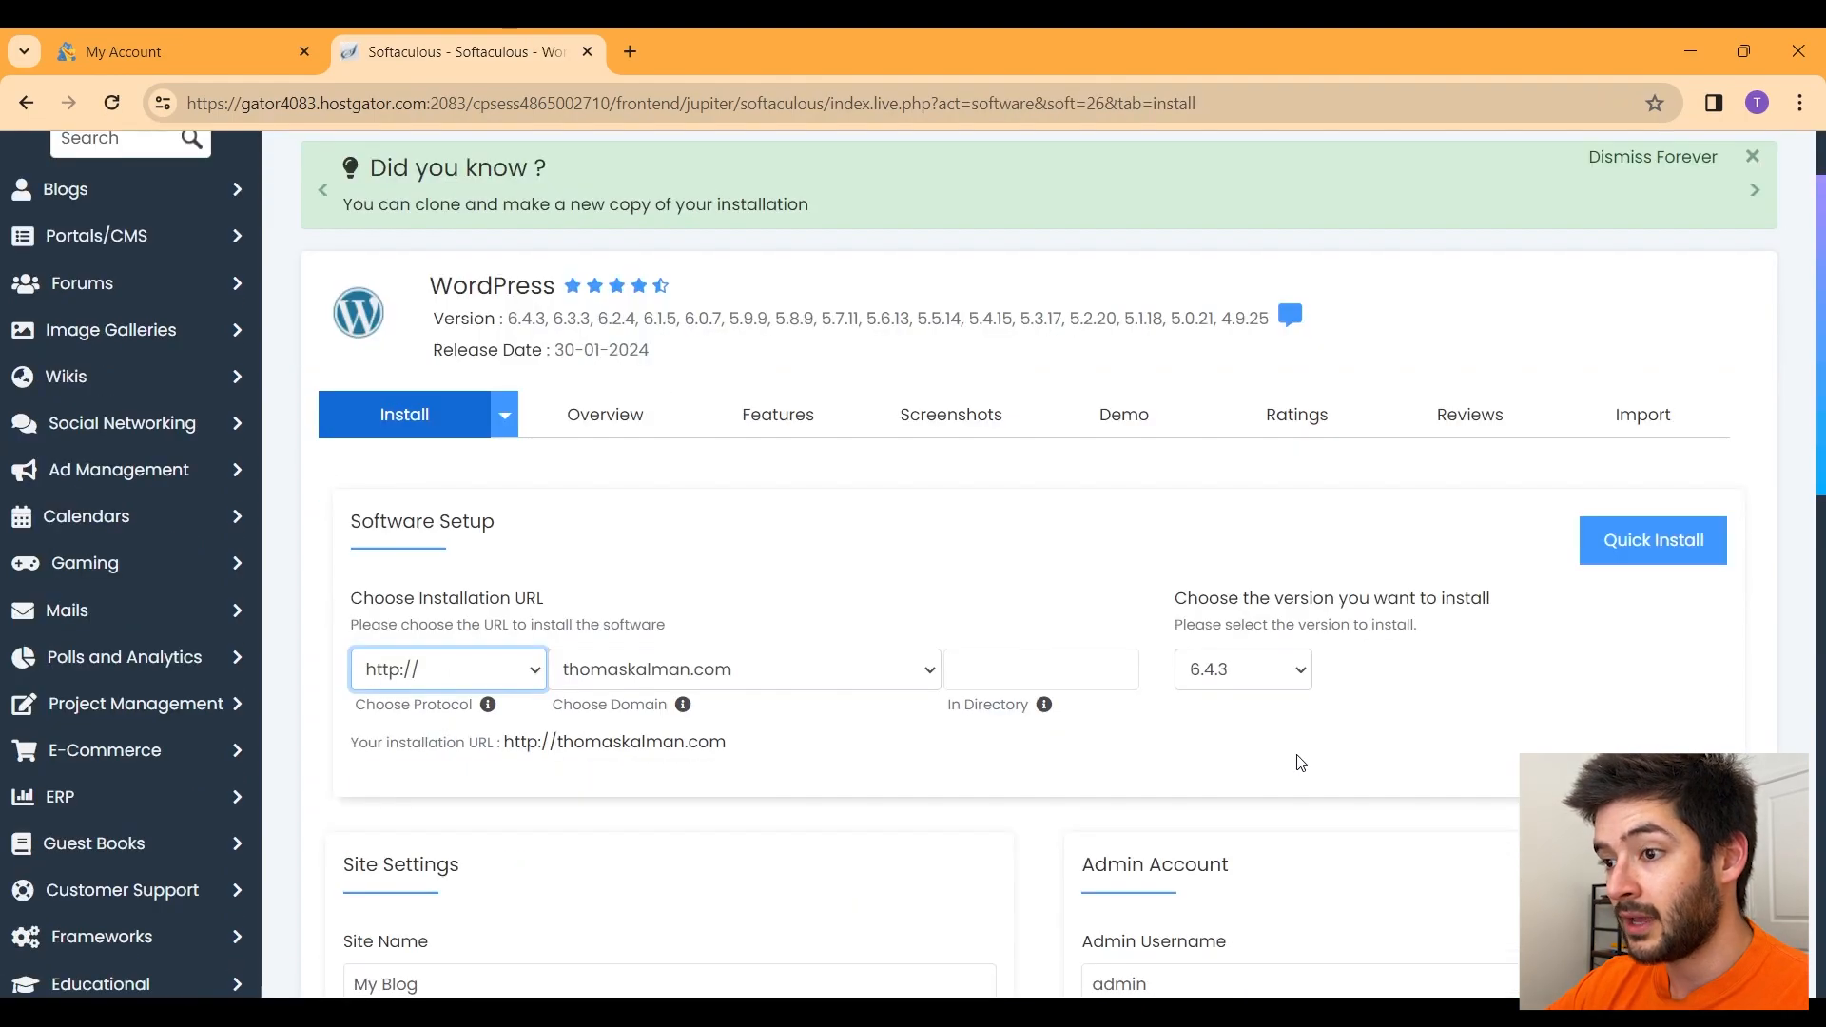
pyautogui.scroll(-1, 1299, 763)
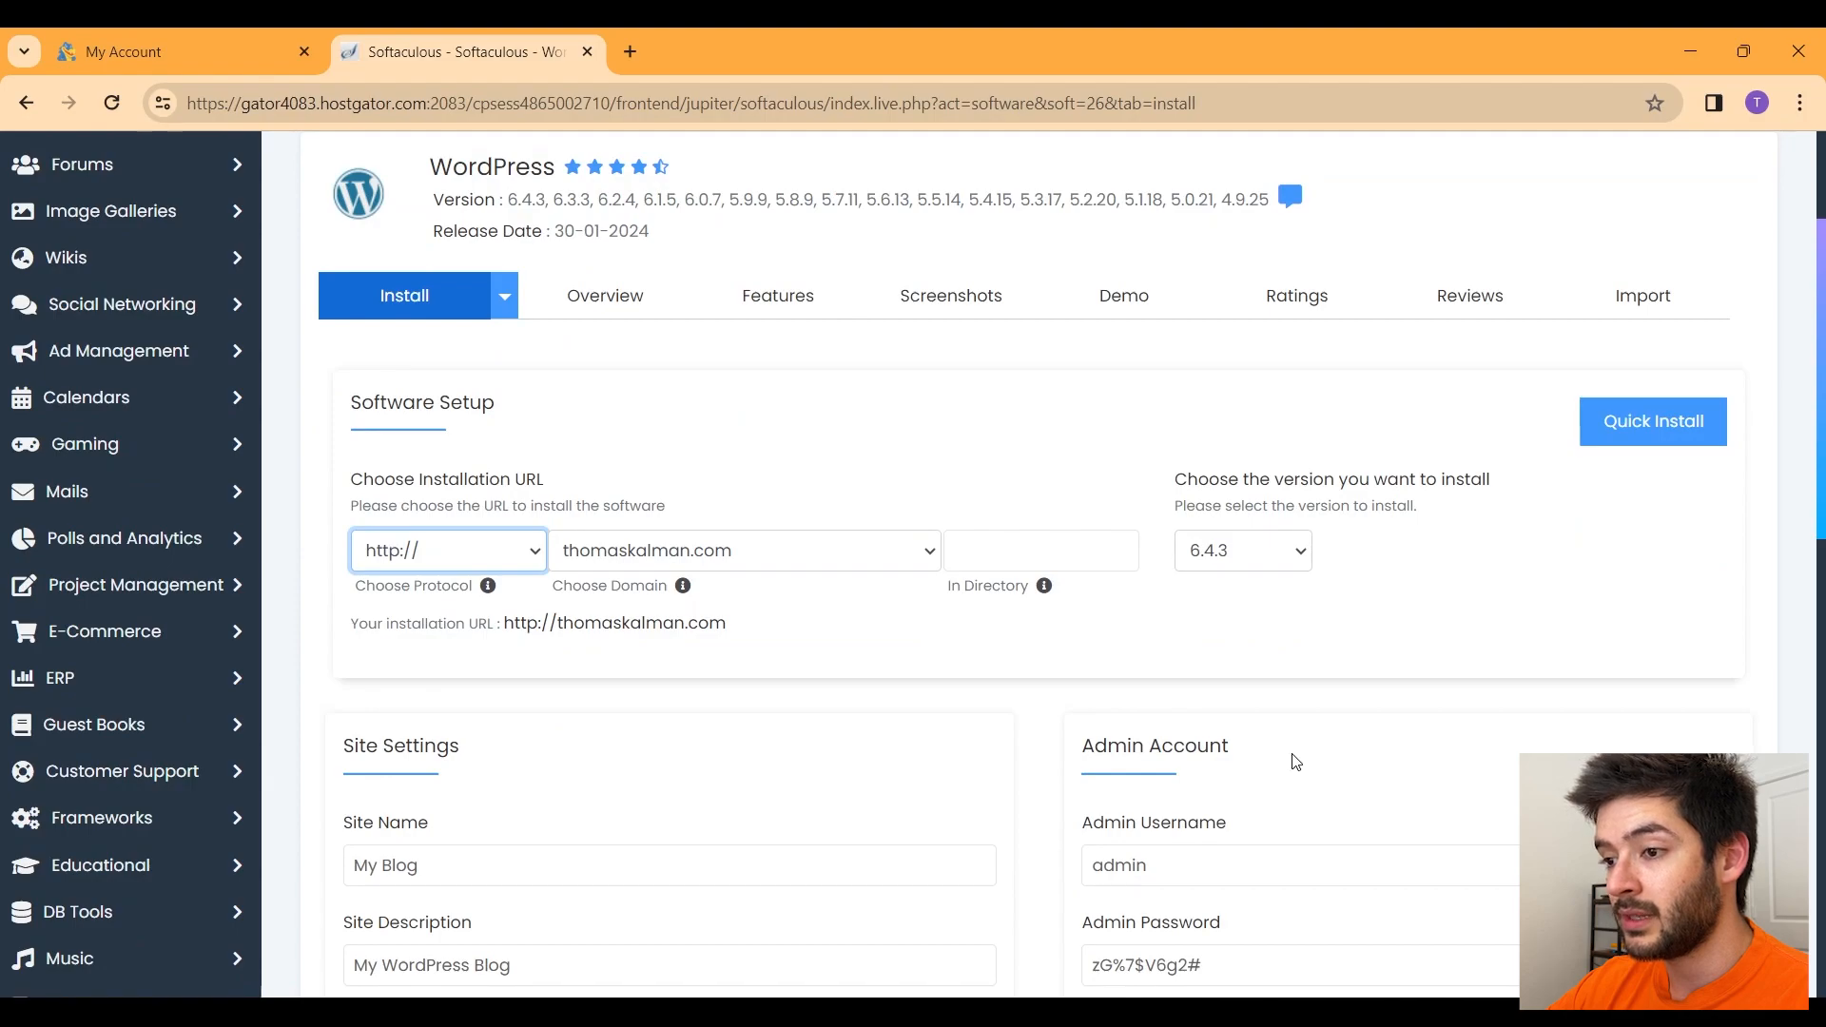
pyautogui.click(495, 557)
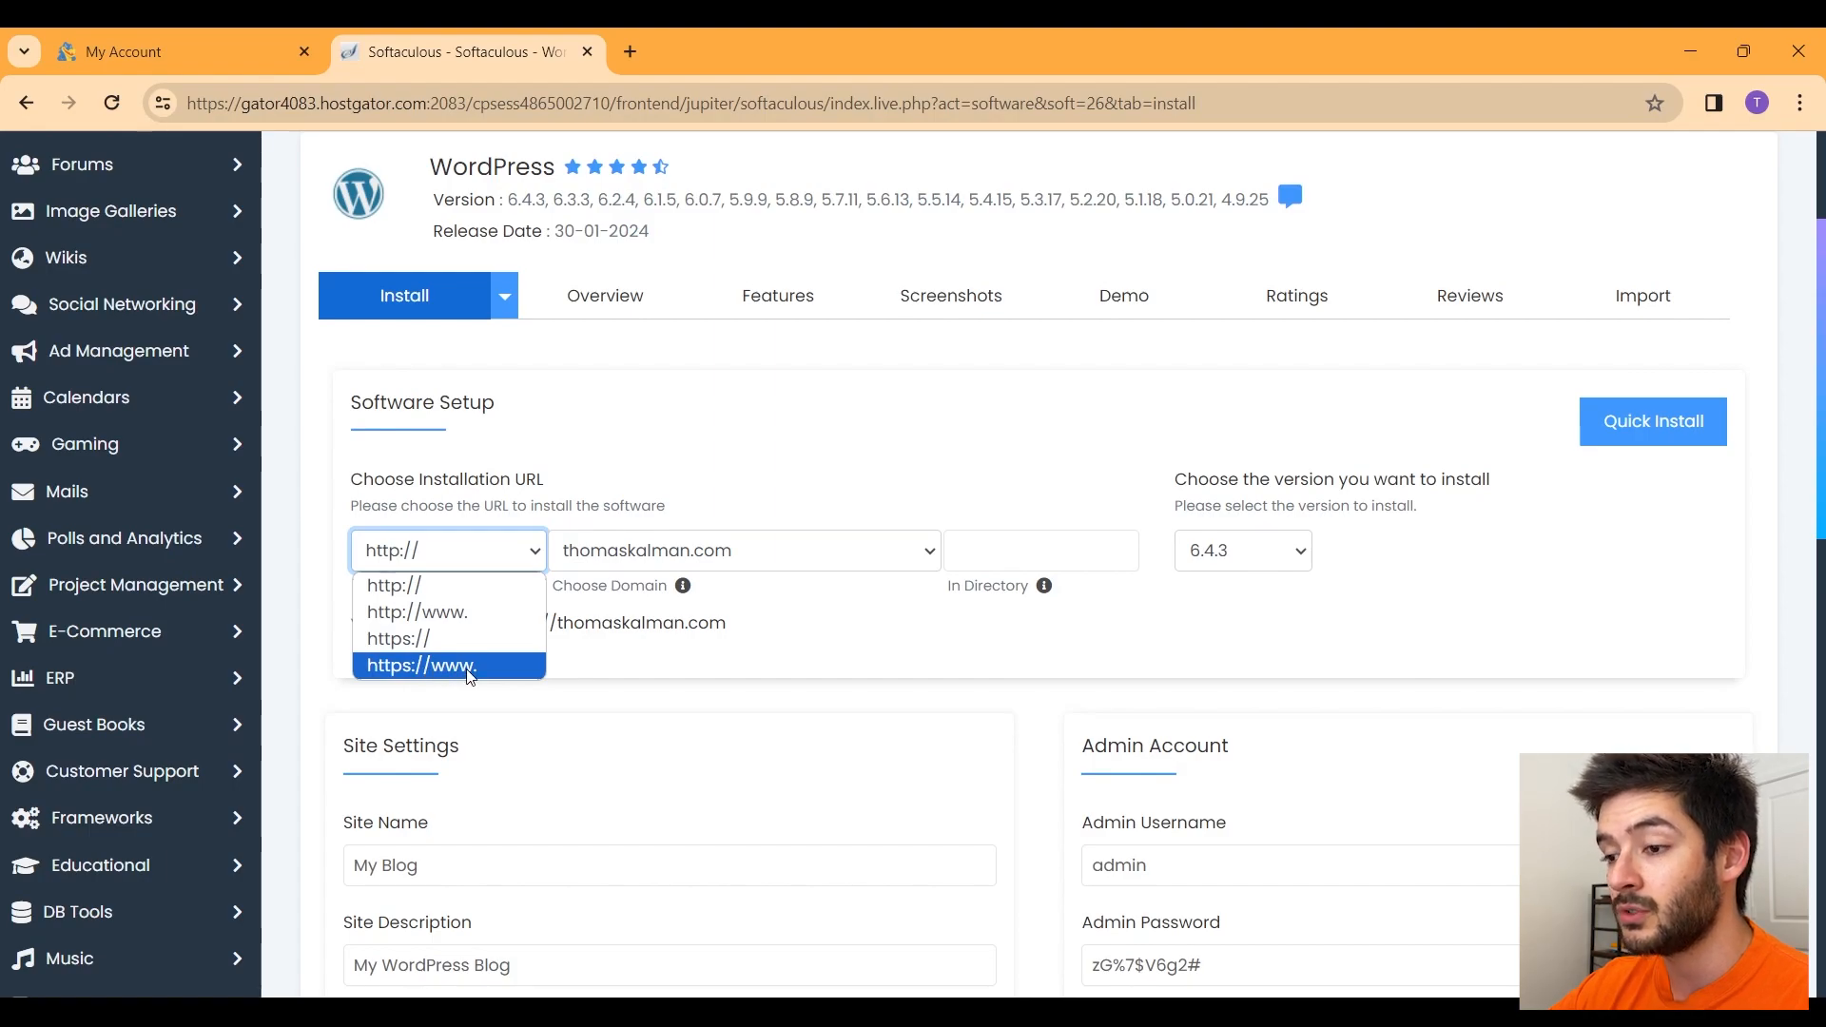
pyautogui.click(499, 672)
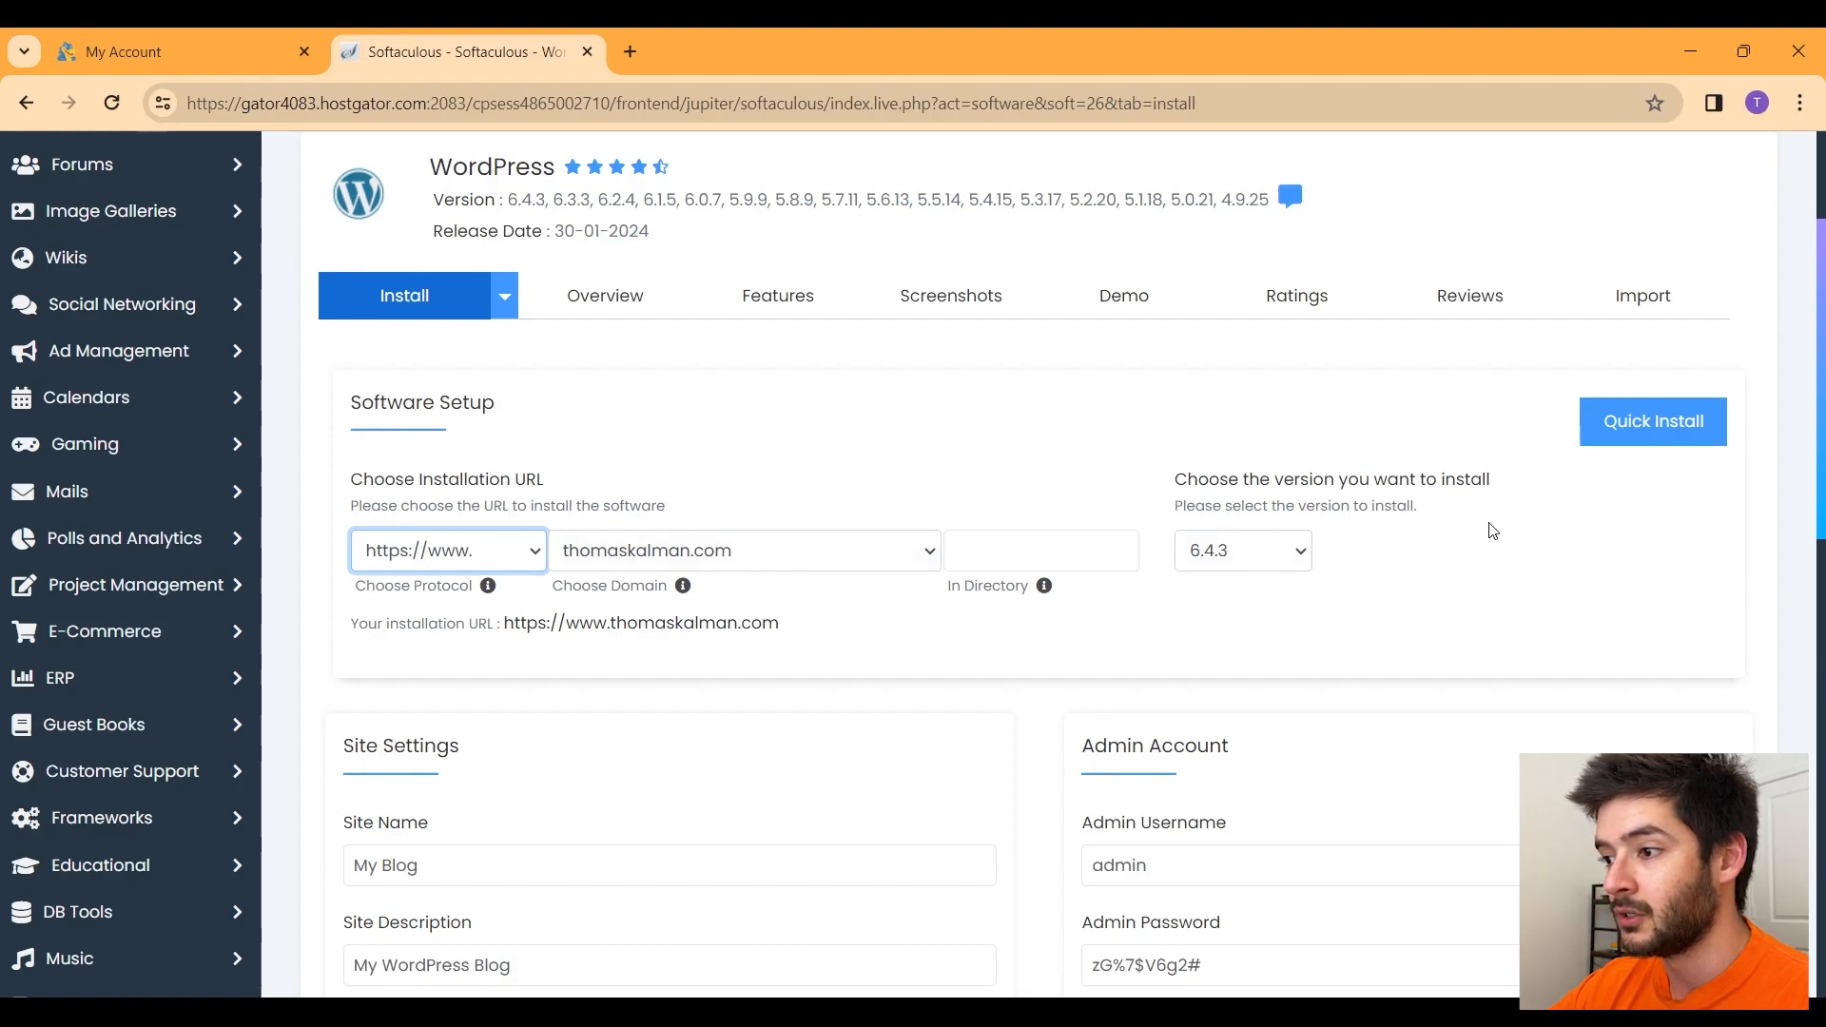
# Step: Switch to custom install and pick the simplyshirts.kalmanwebdesign.com domain
pyautogui.click(1653, 428)
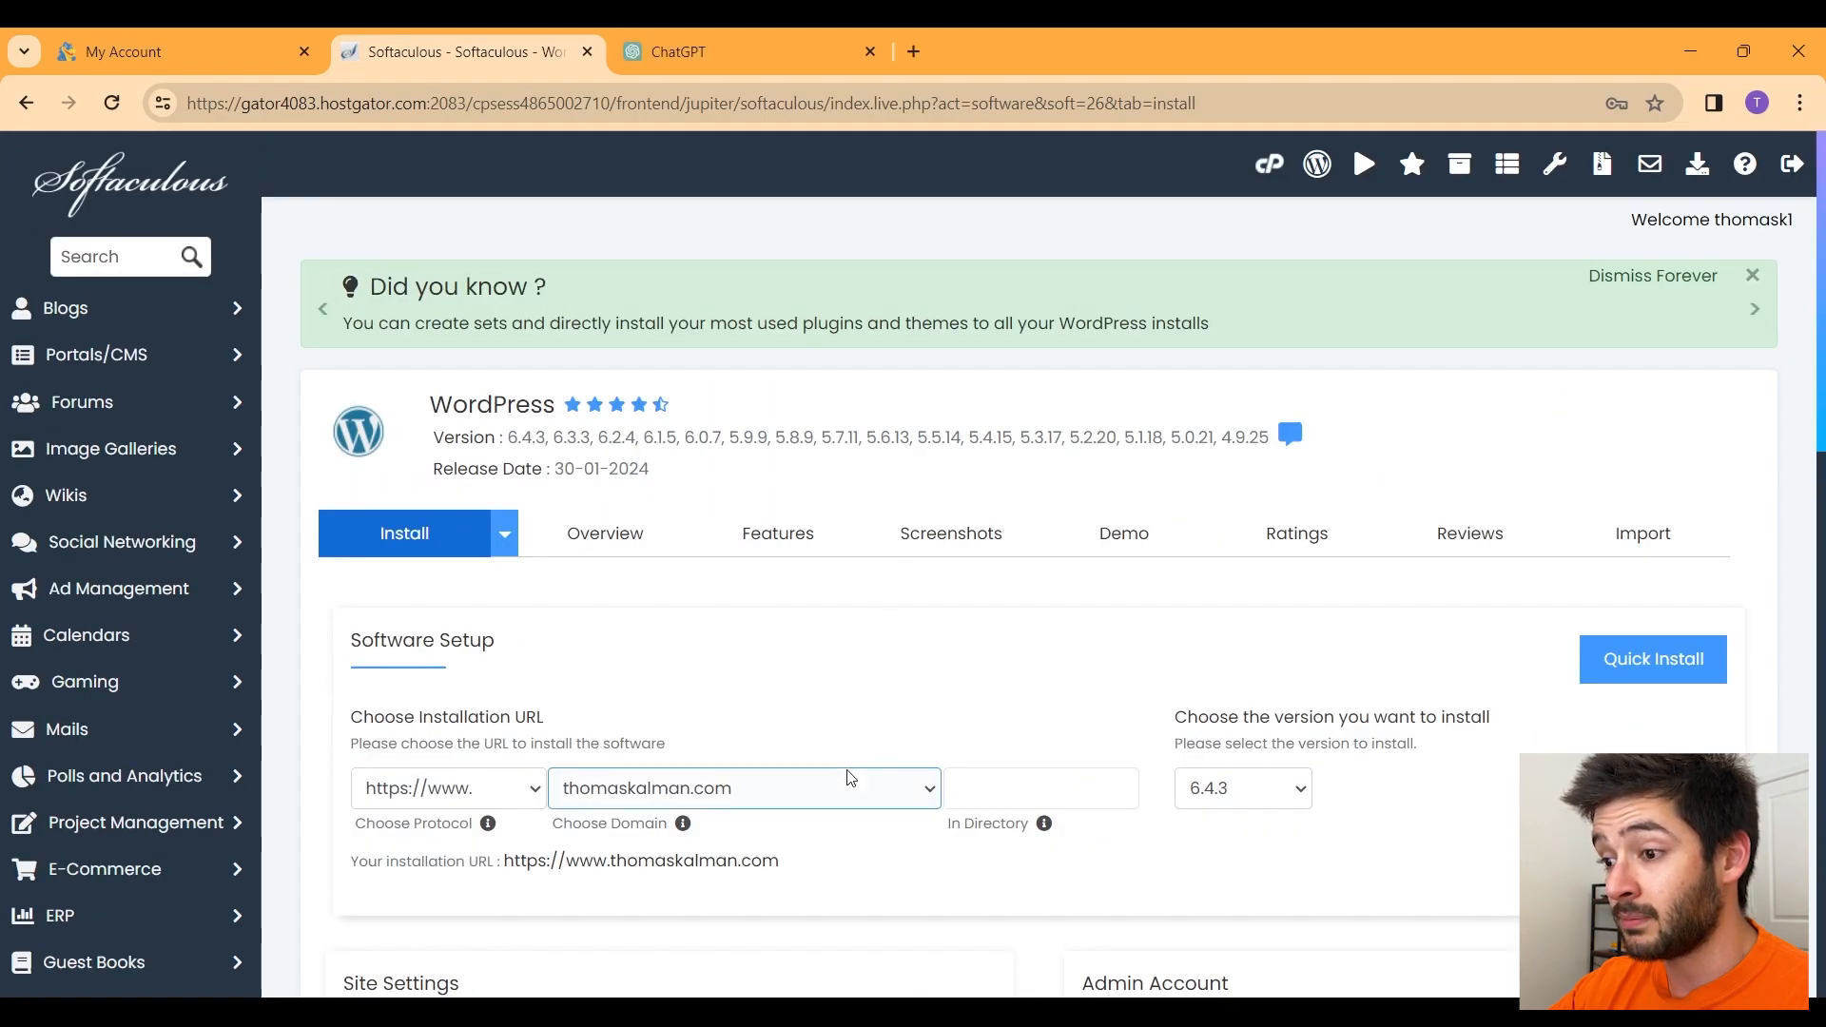
pyautogui.scroll(-2, 852, 751)
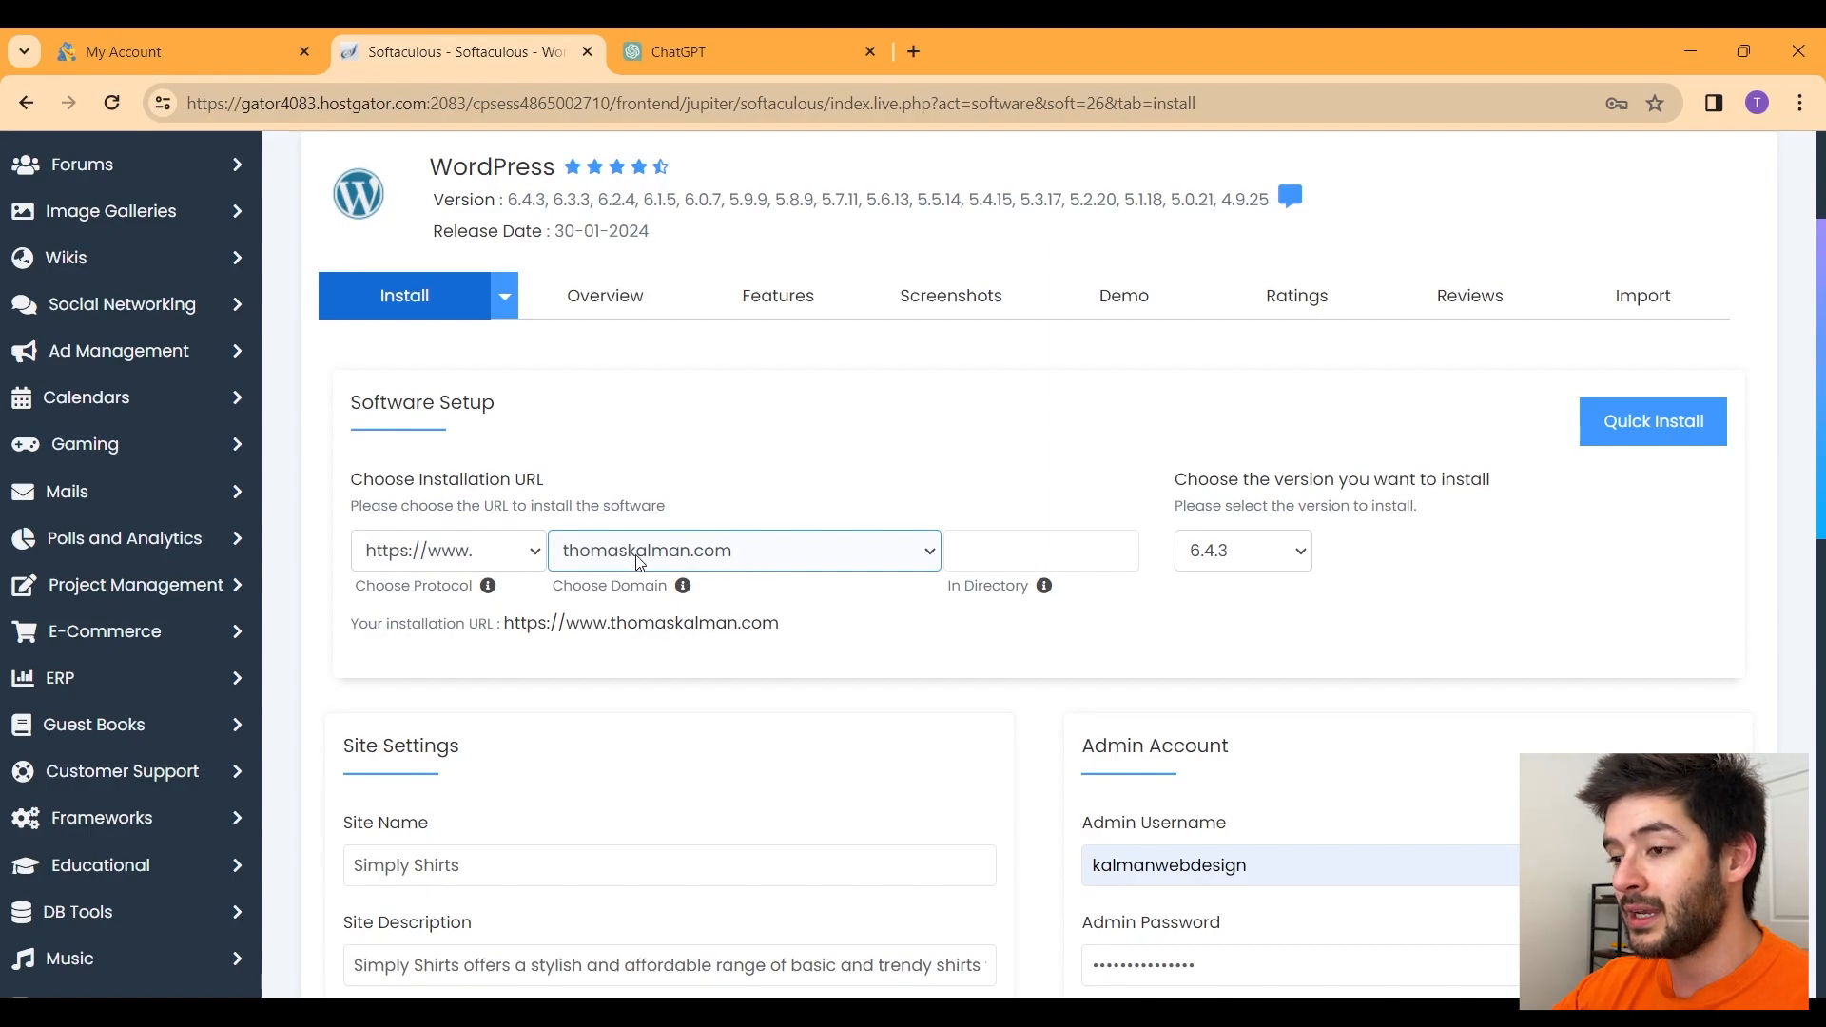
pyautogui.click(565, 559)
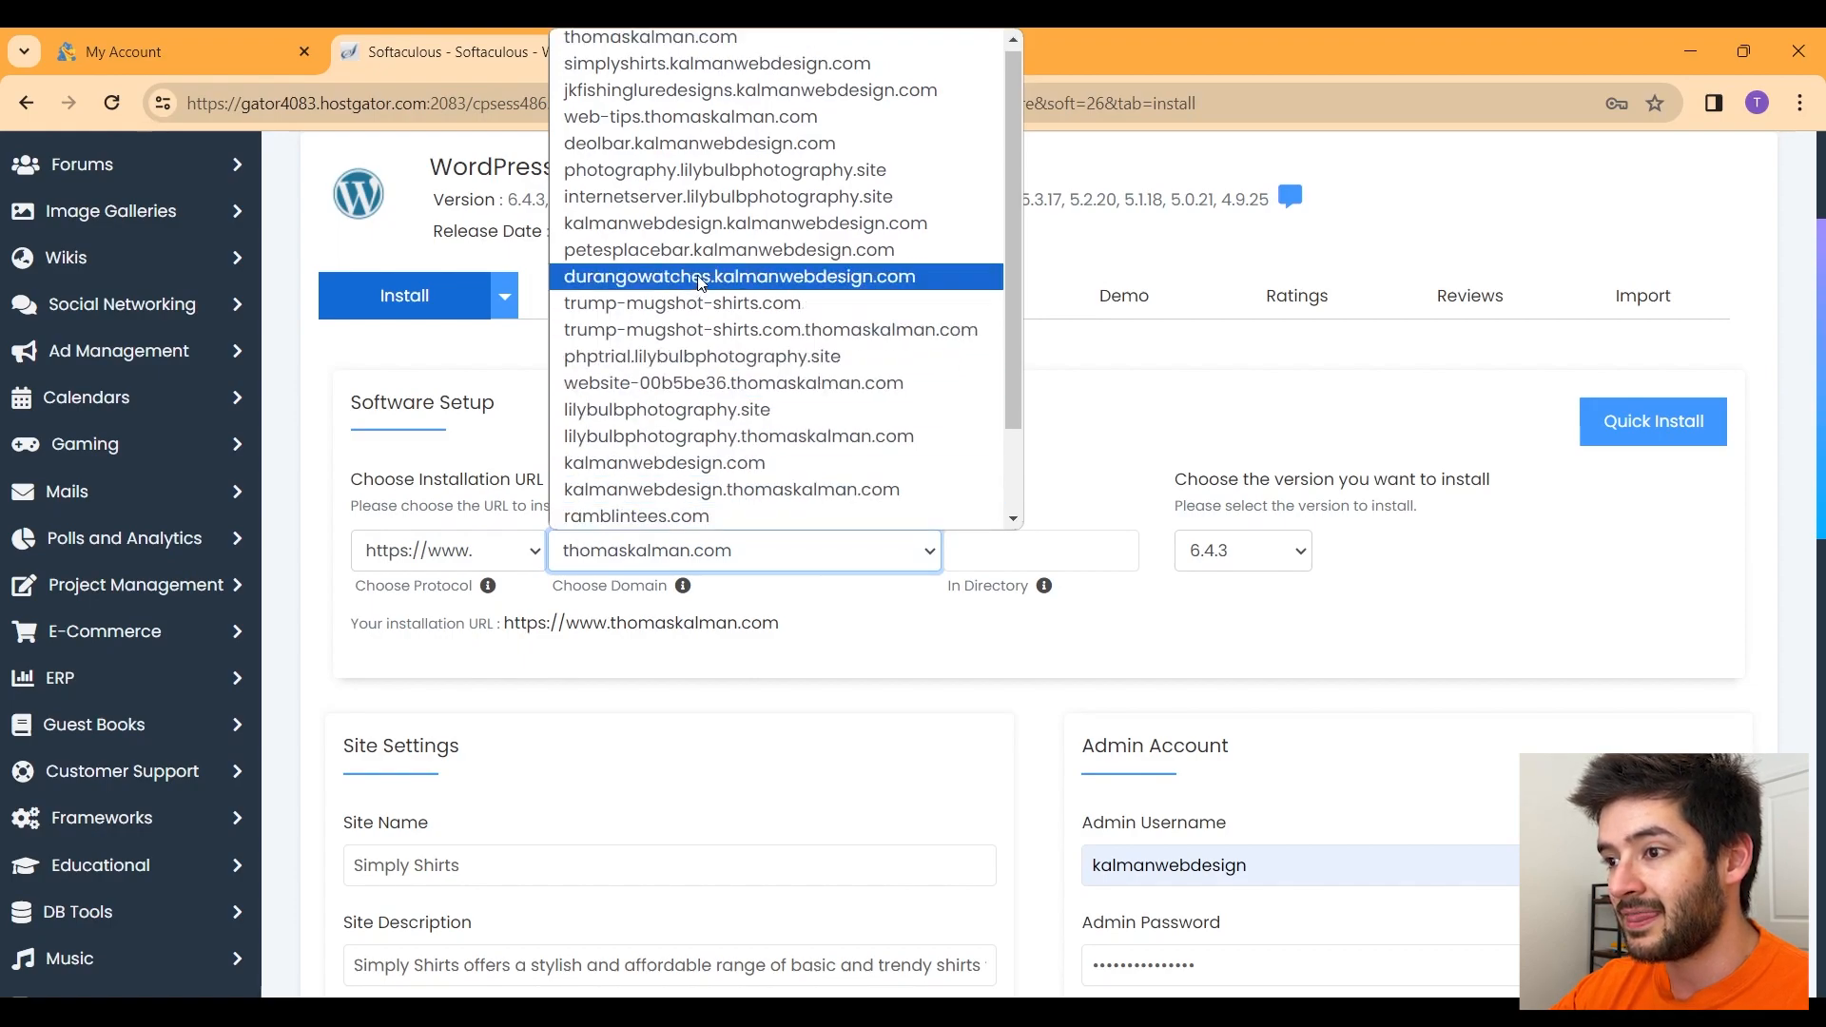
pyautogui.click(730, 78)
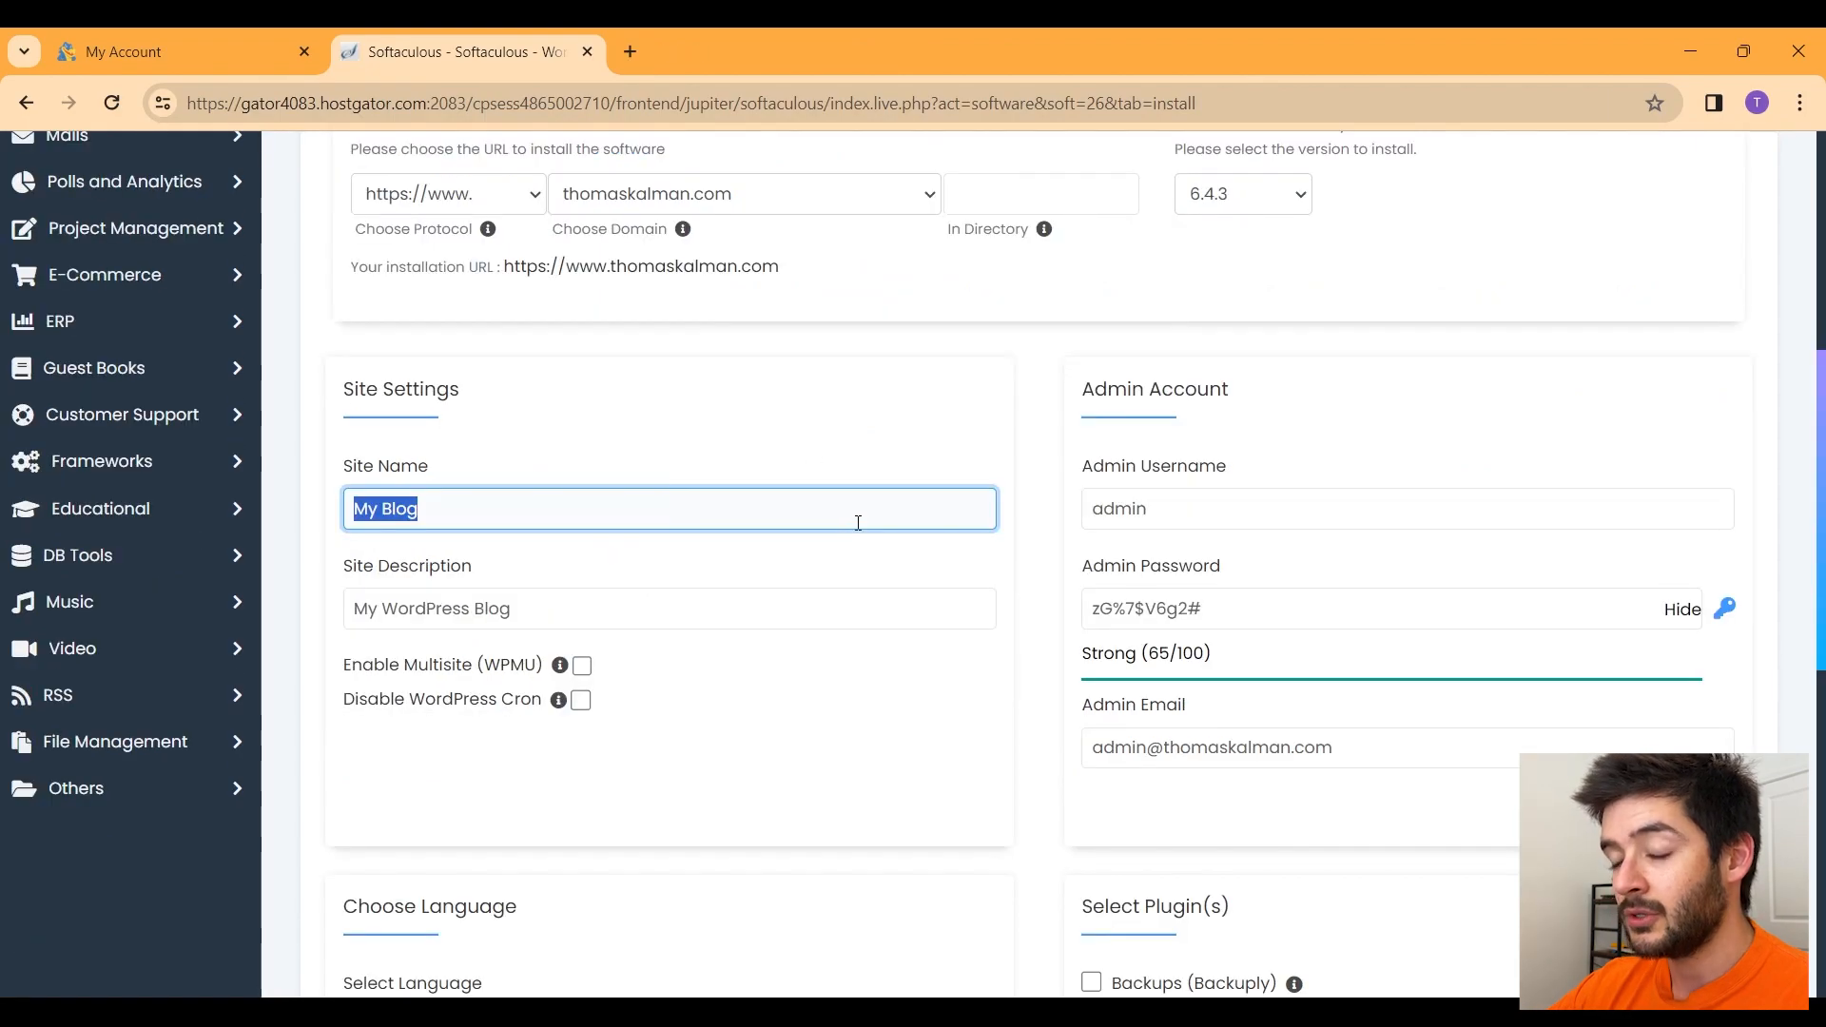
# Step: Replace the default site name with Simply Shirts
pyautogui.write('Simpl')
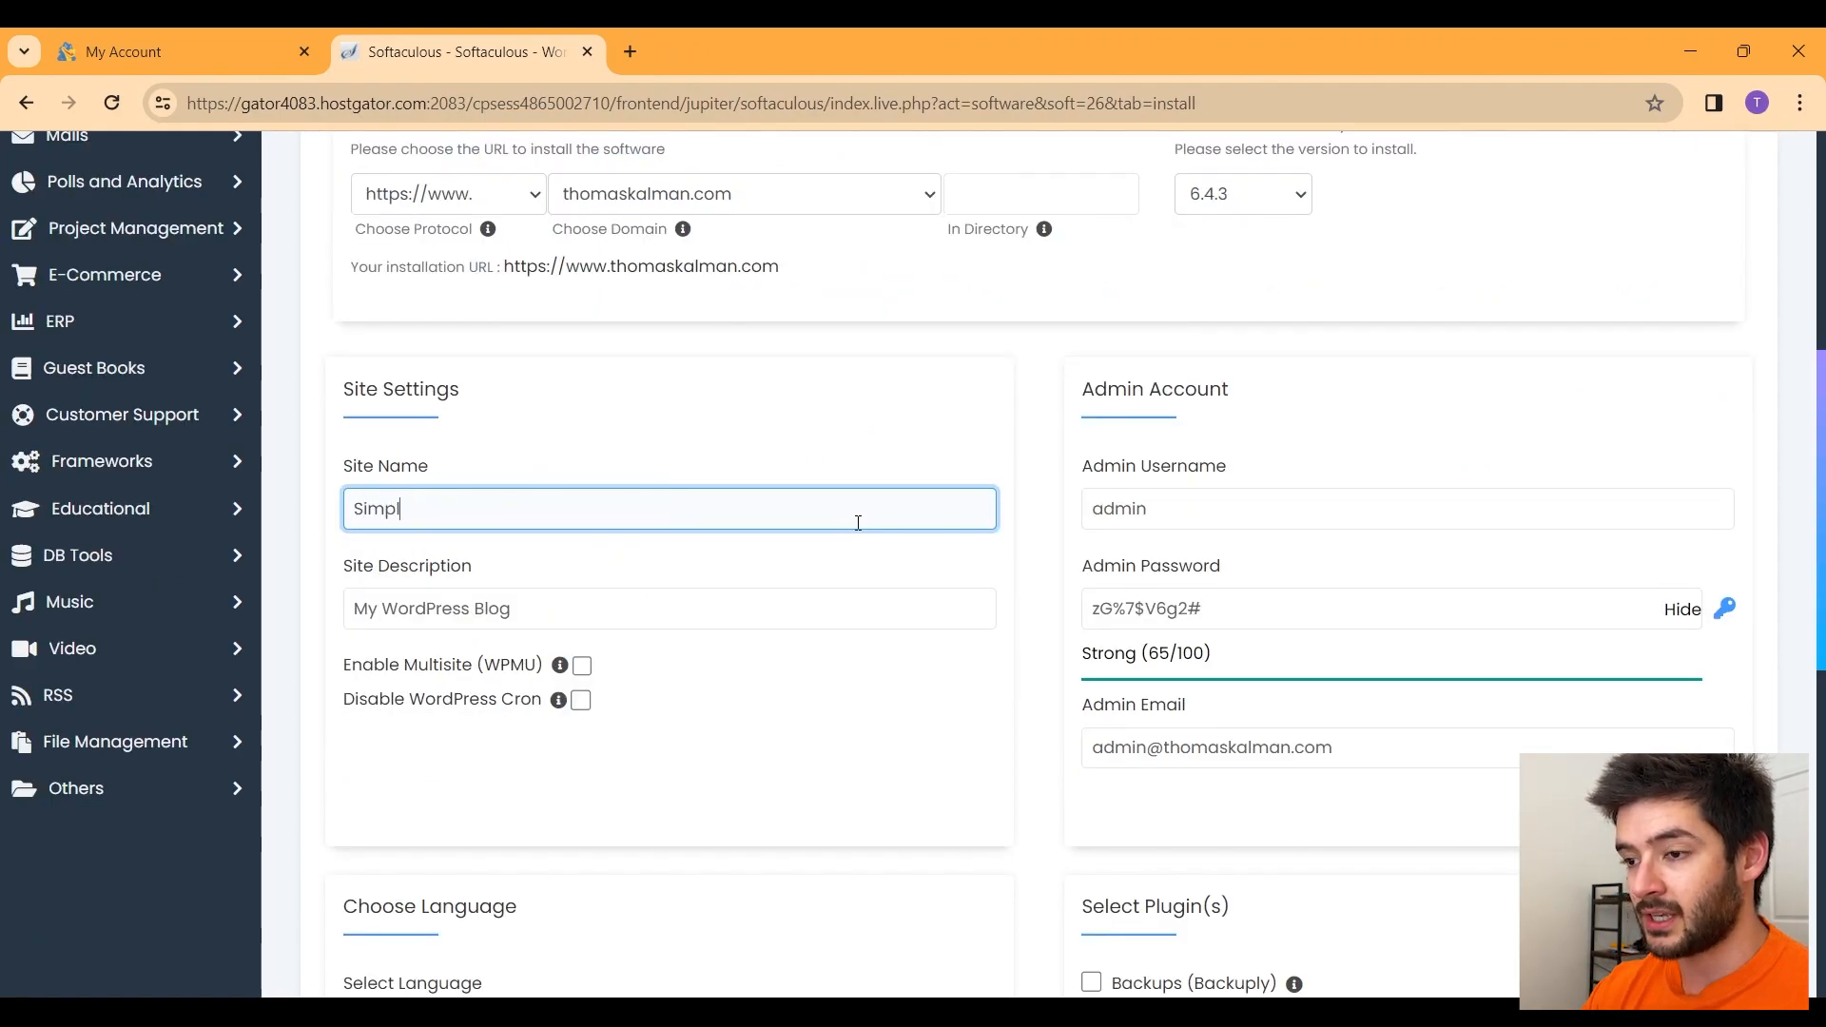
pyautogui.write('y Sho')
pyautogui.press('BackSpace')
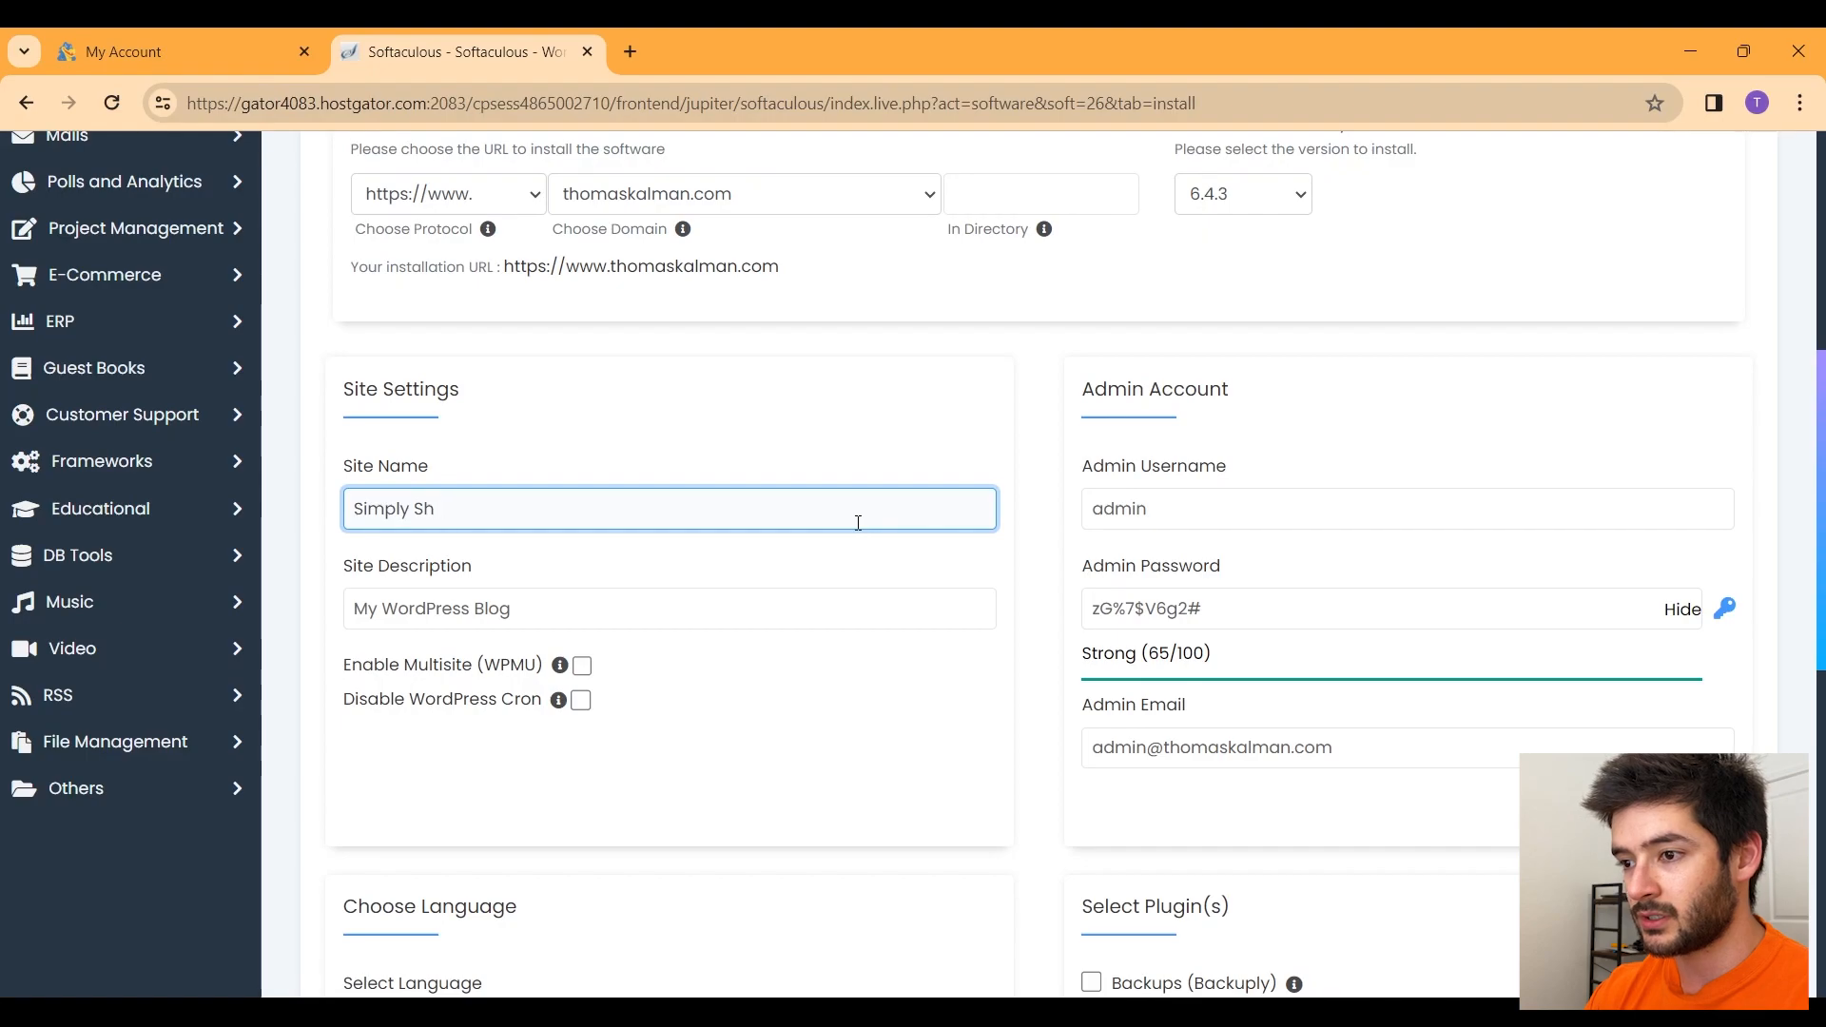
pyautogui.write('irts')
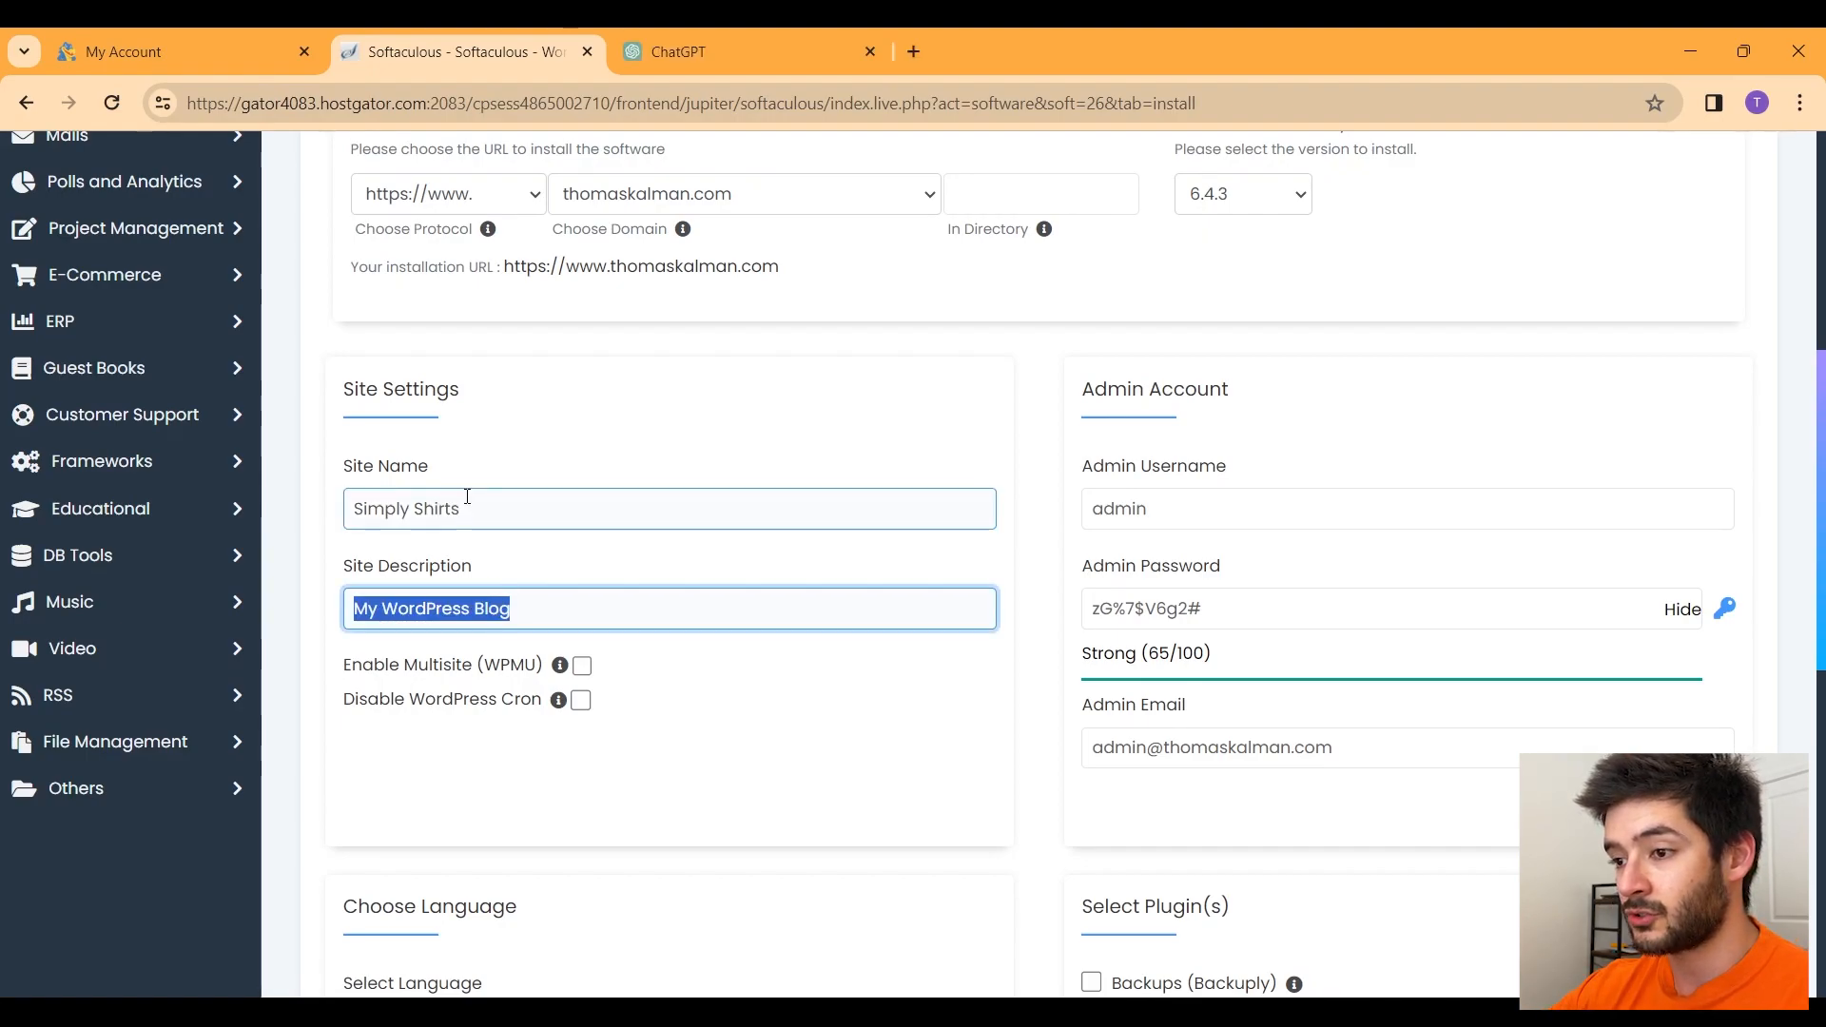
pyautogui.click(504, 500)
pyautogui.moveTo(516, 500); pyautogui.dragTo(356, 510)
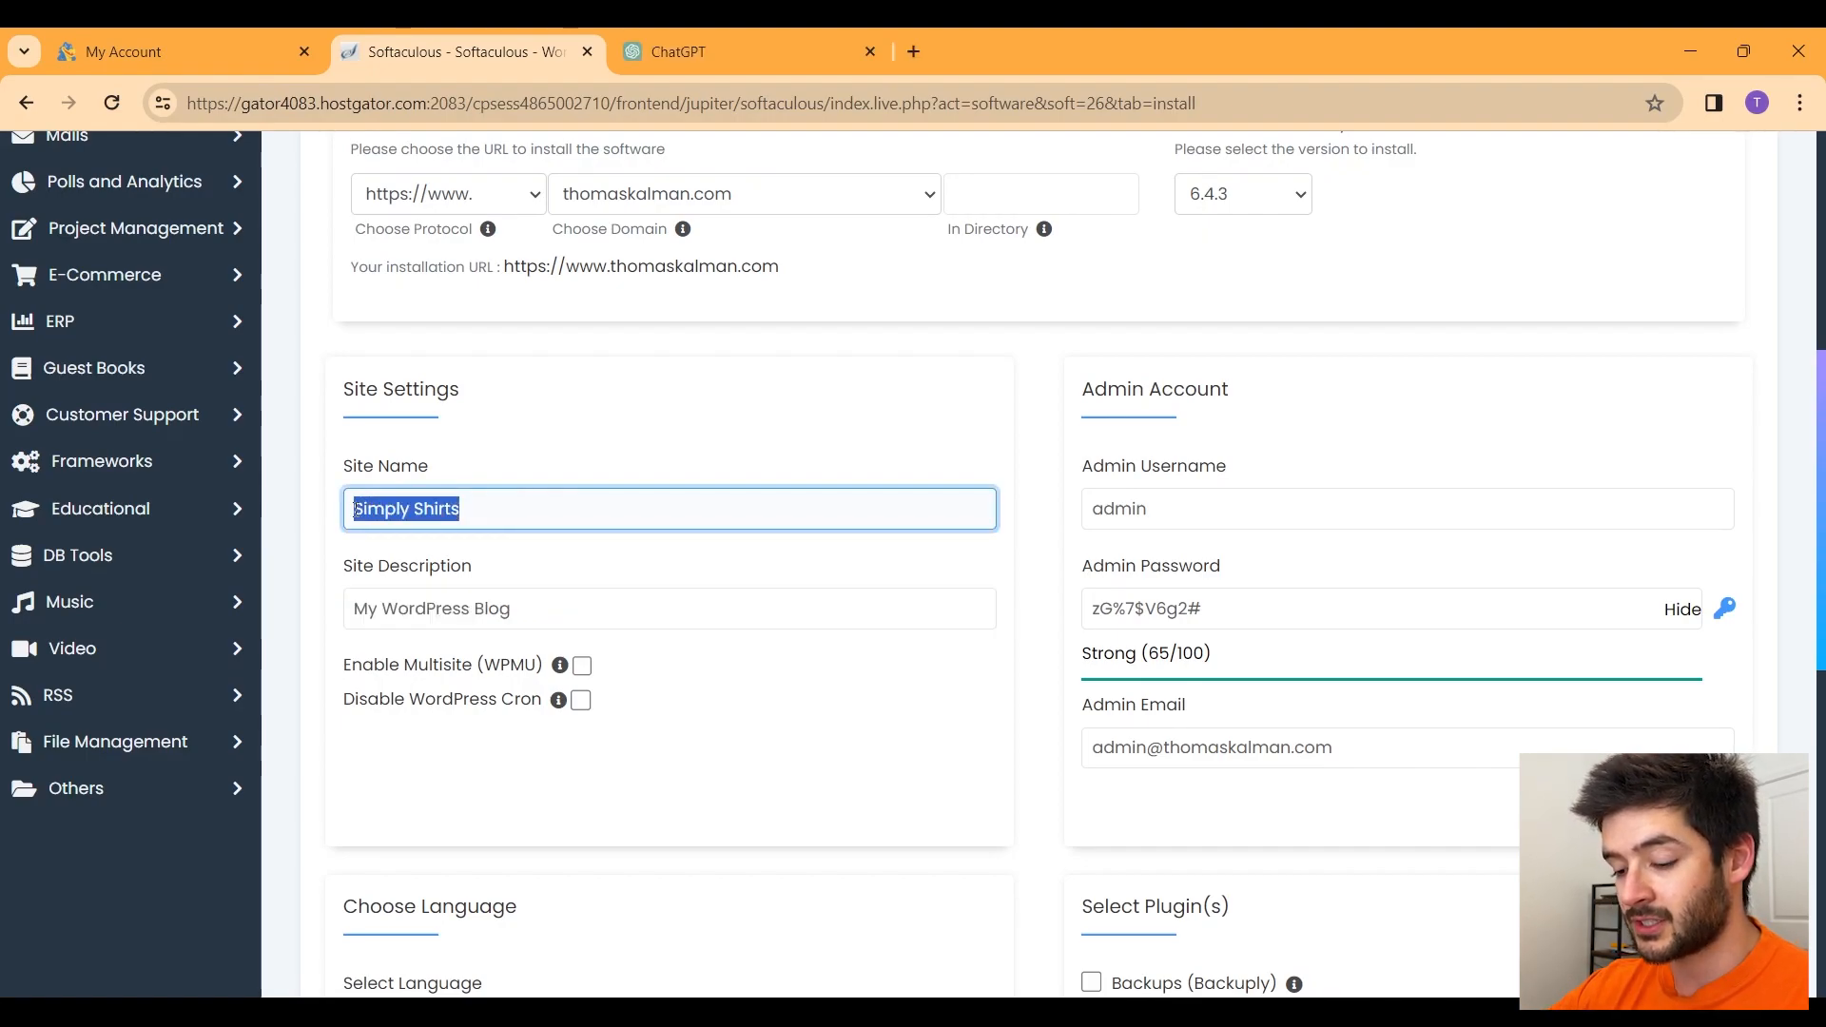
pyautogui.click(689, 33)
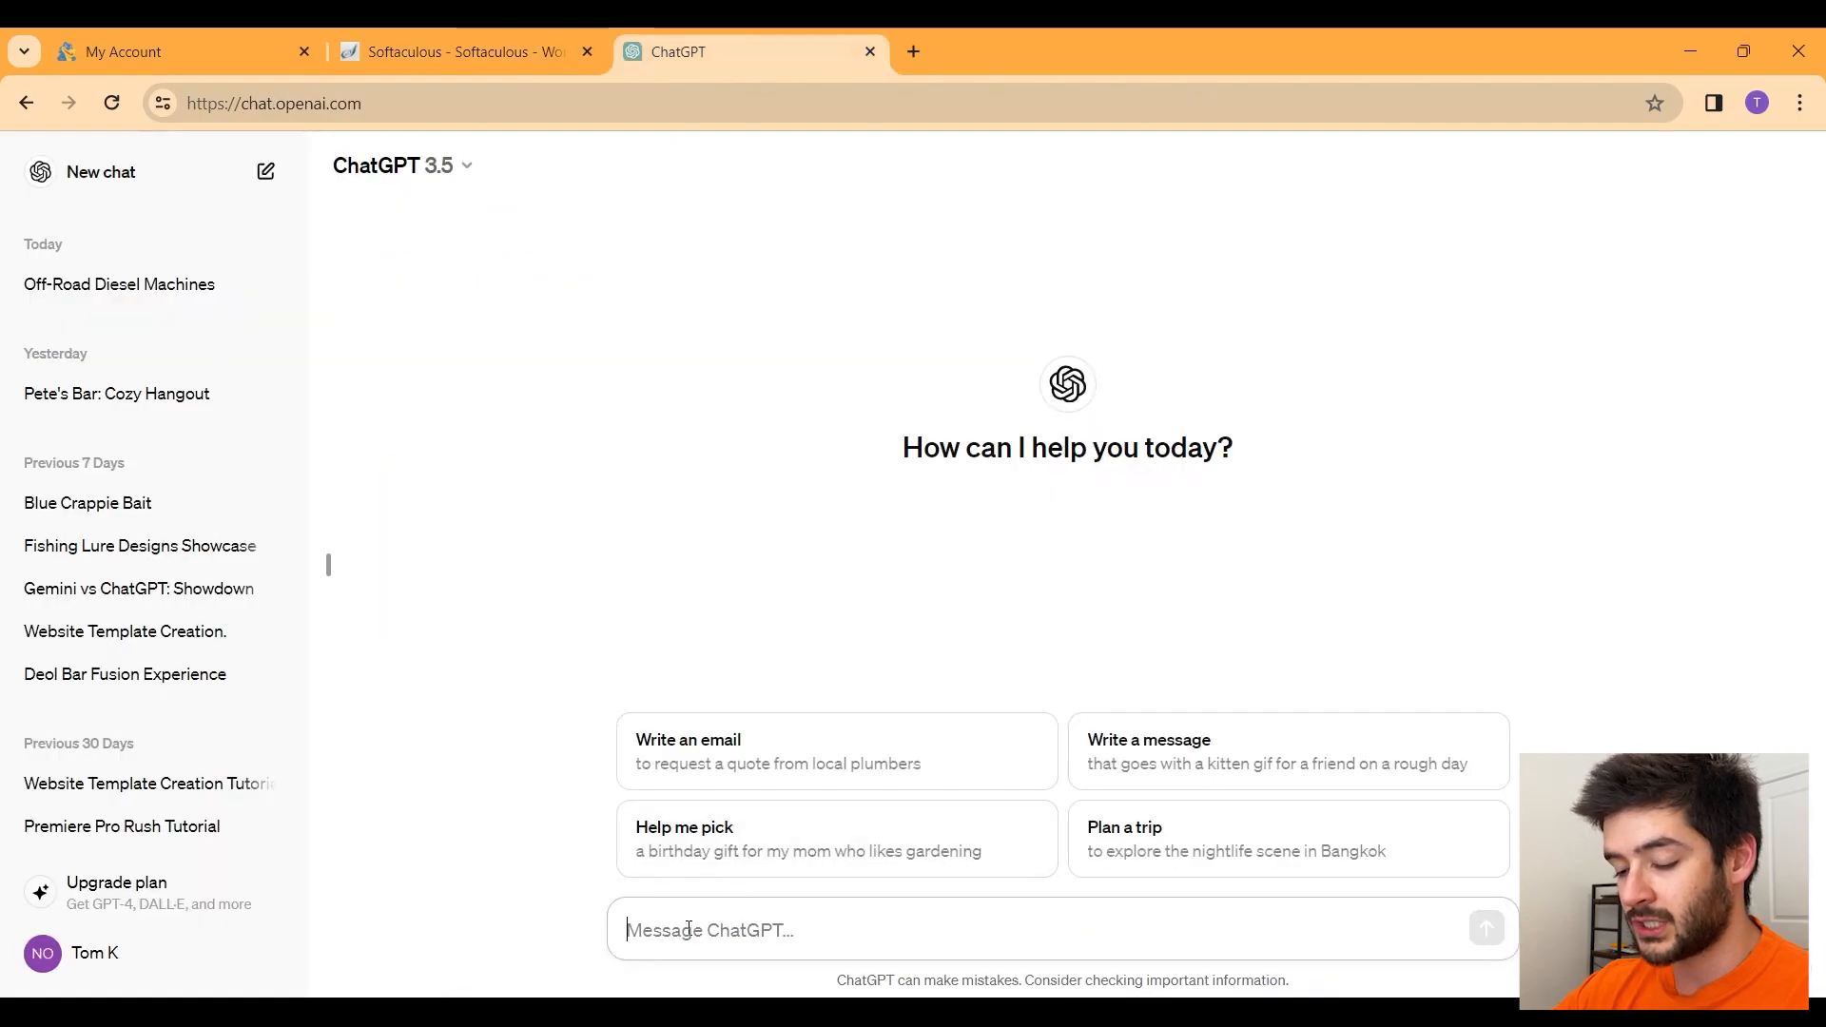
# Step: Ask ChatGPT for a one-sentence Simply Shirts description and paste it into Site Description
pyautogui.write('create 1')
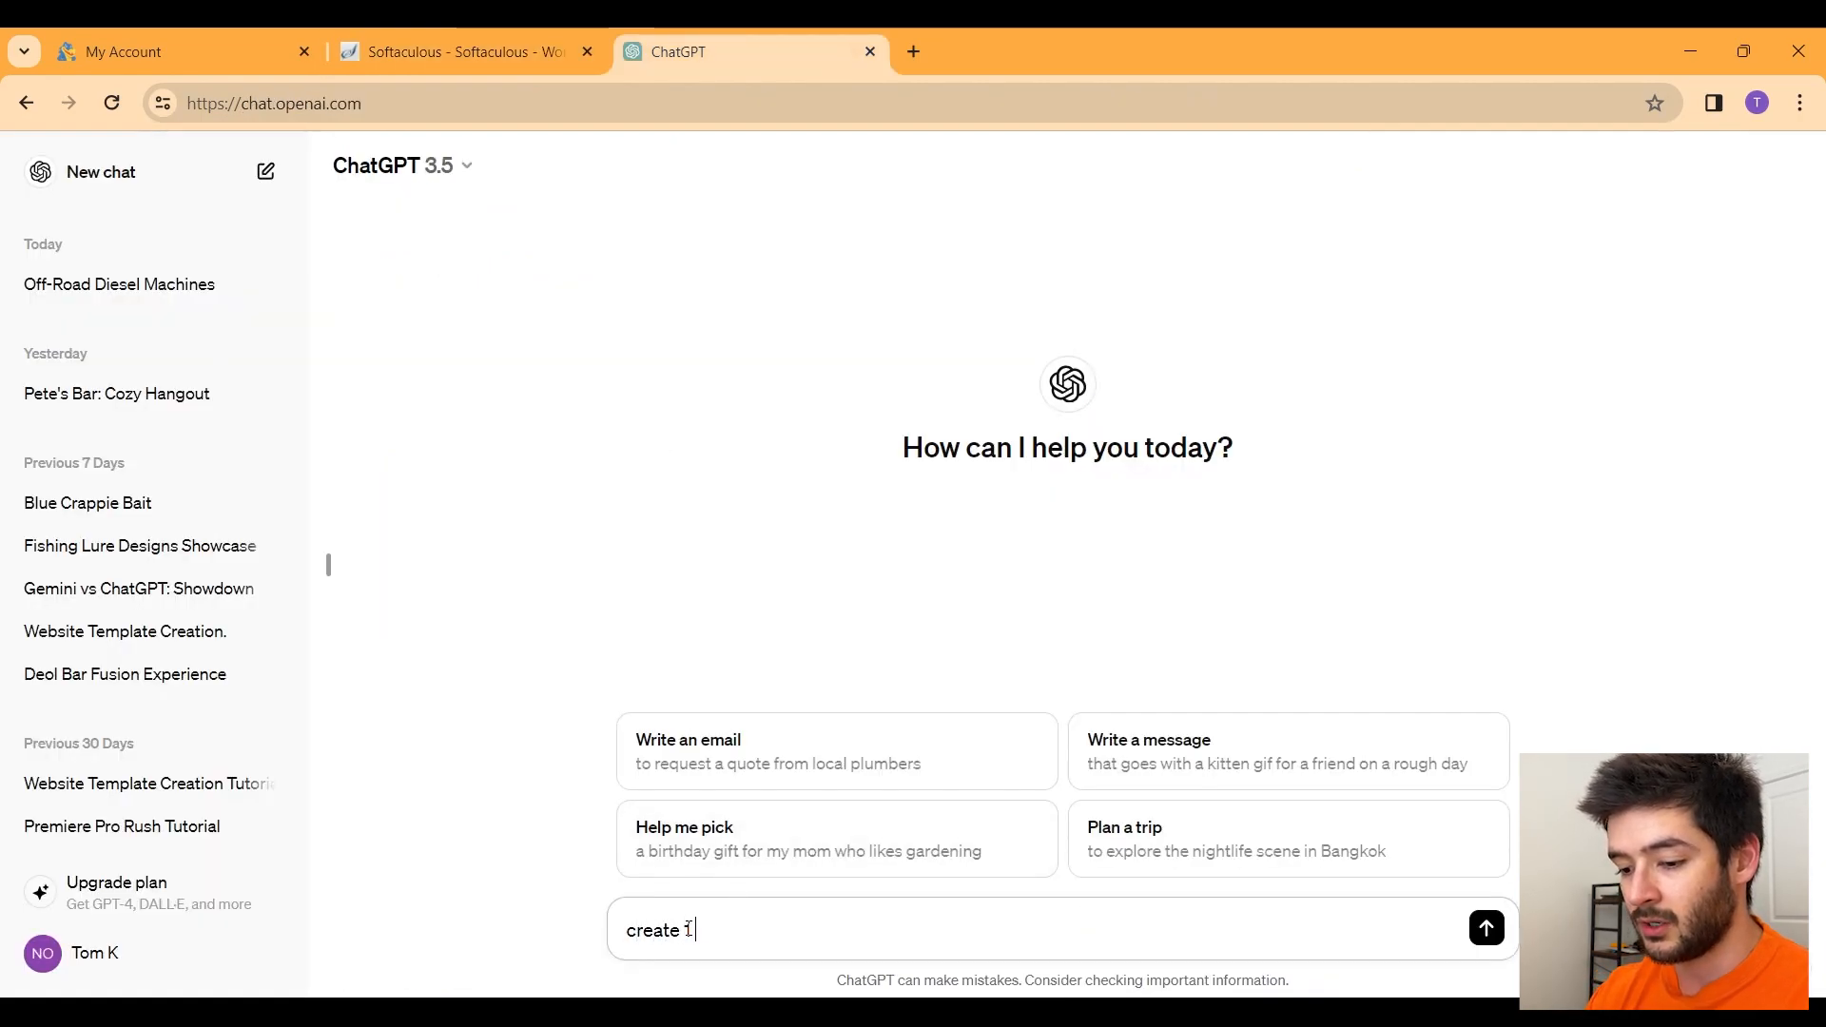
pyautogui.write(' sensence ')
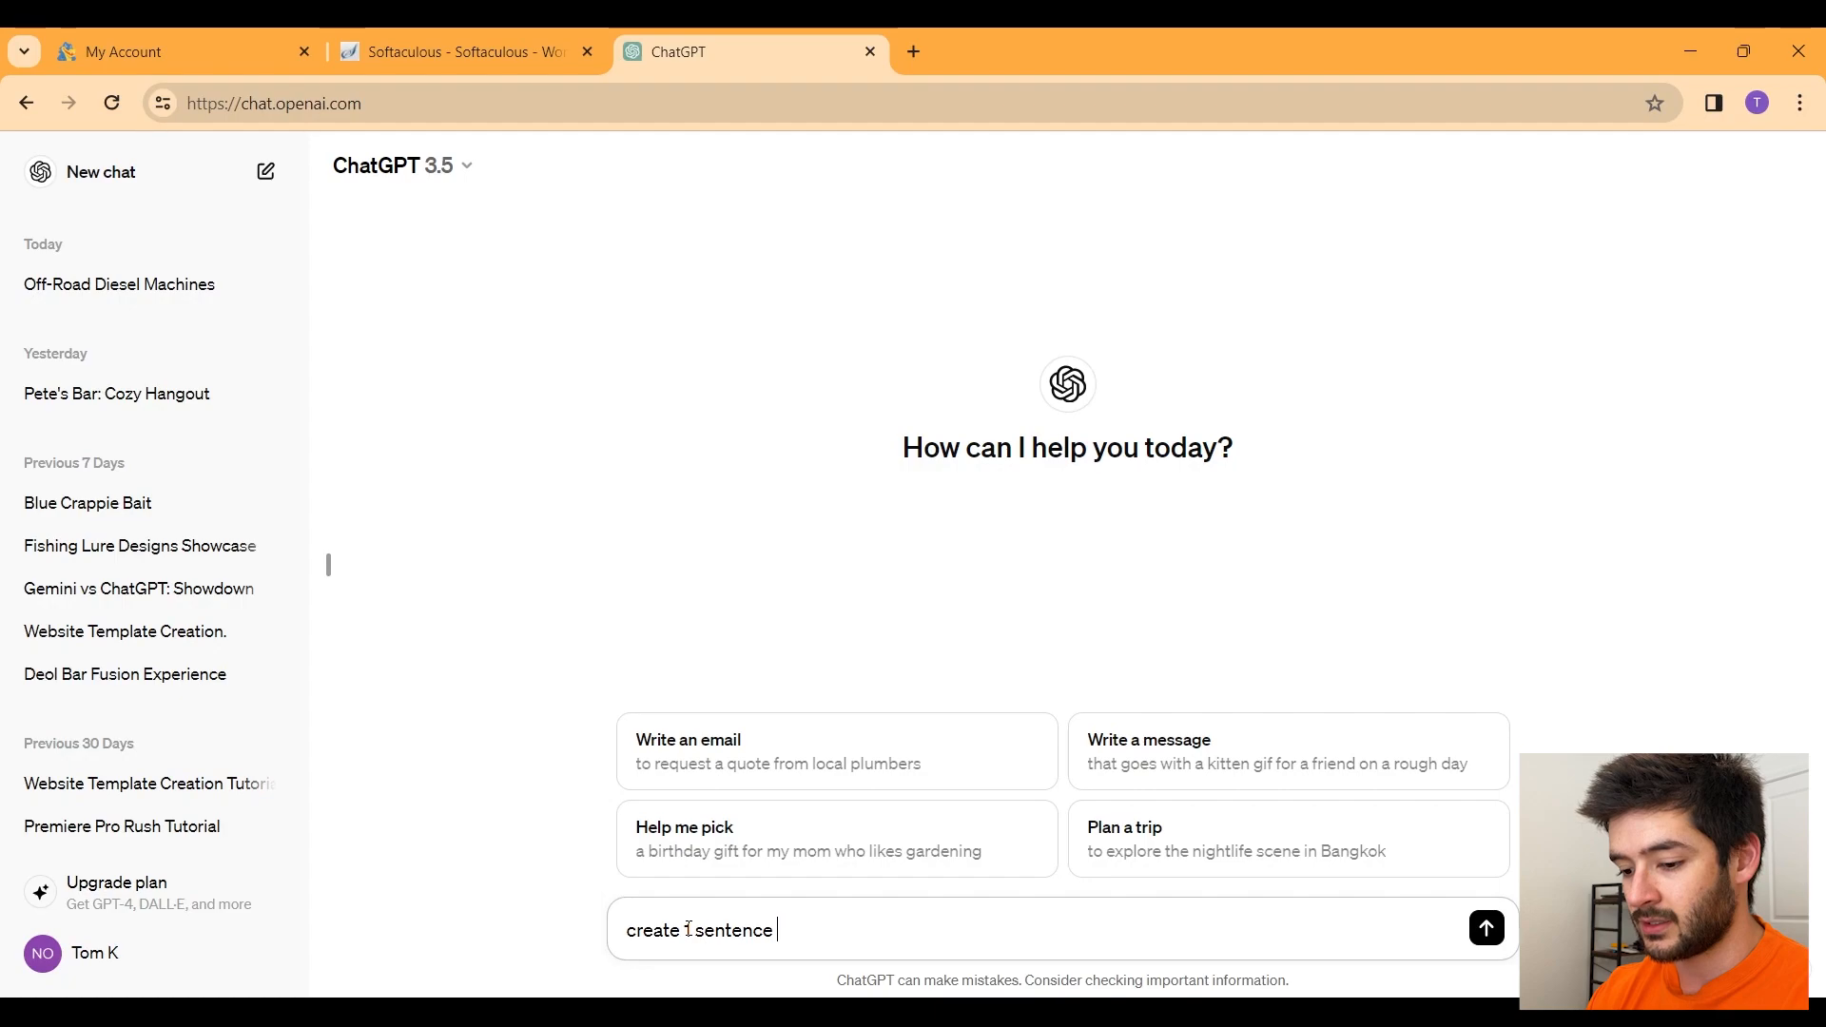
pyautogui.write('description Simply Shirts')
pyautogui.press('Return')
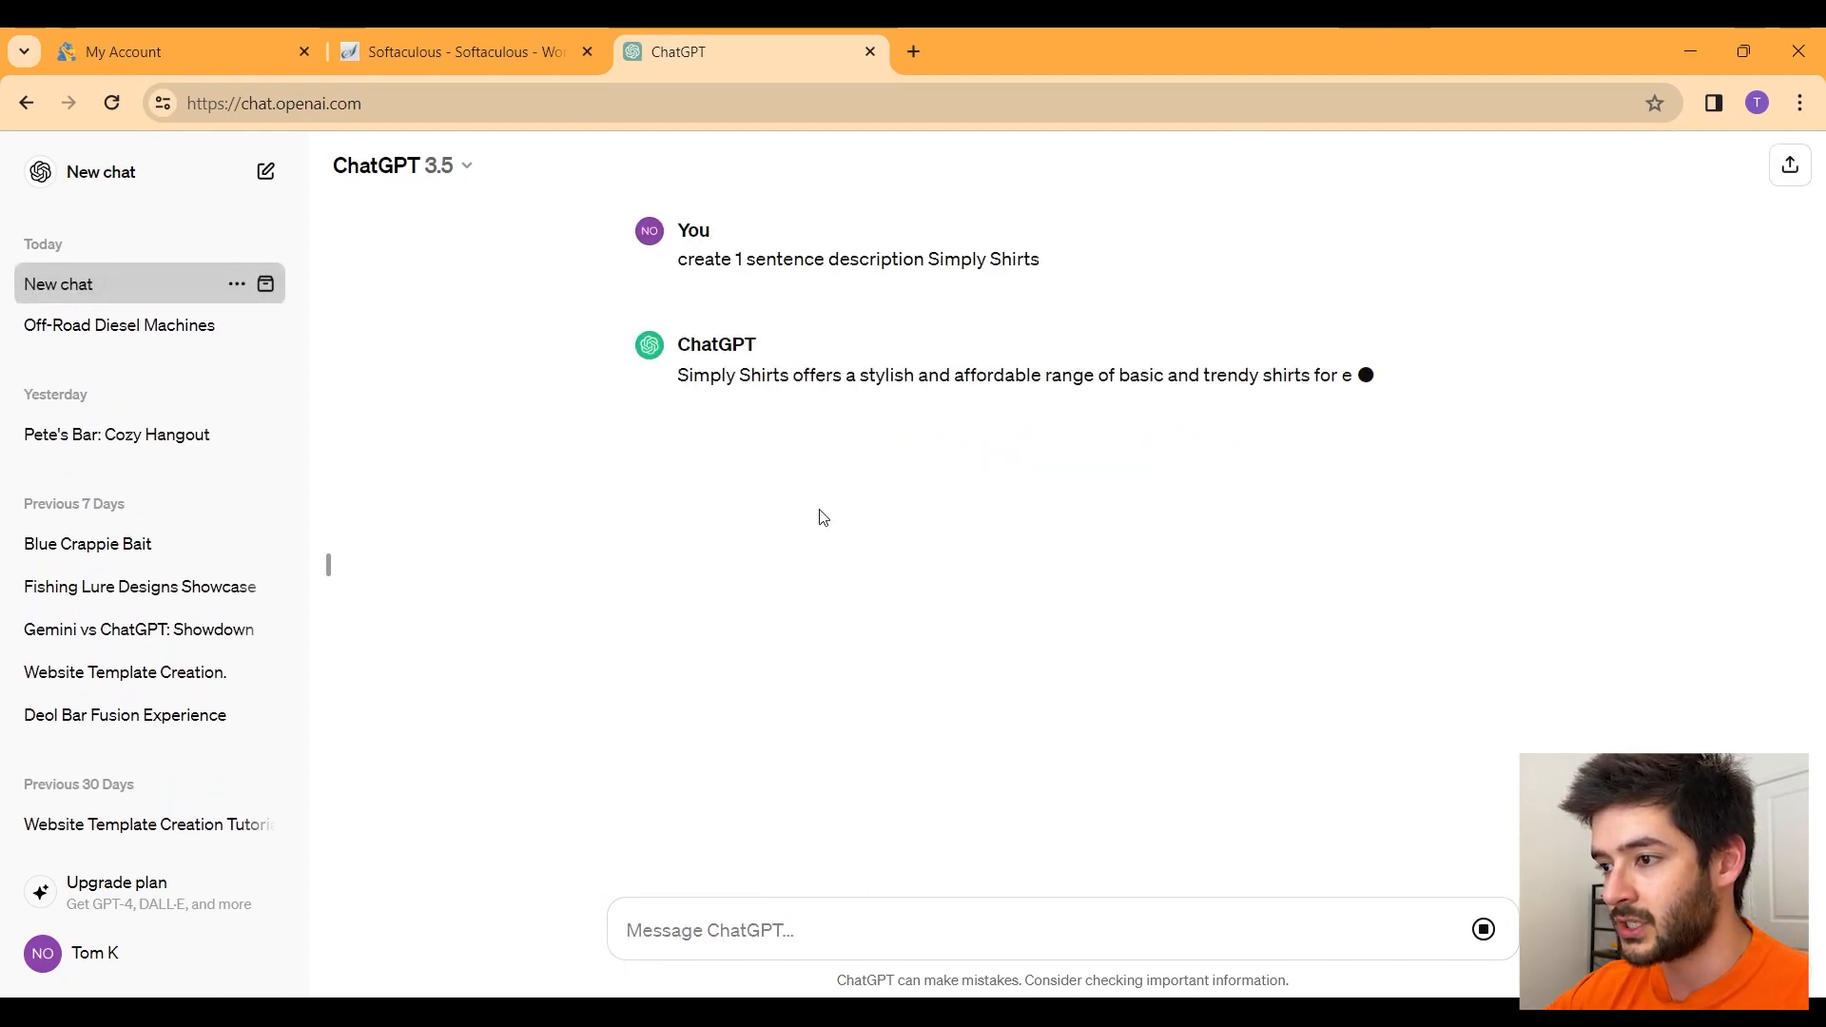
pyautogui.moveTo(1094, 409); pyautogui.dragTo(681, 367)
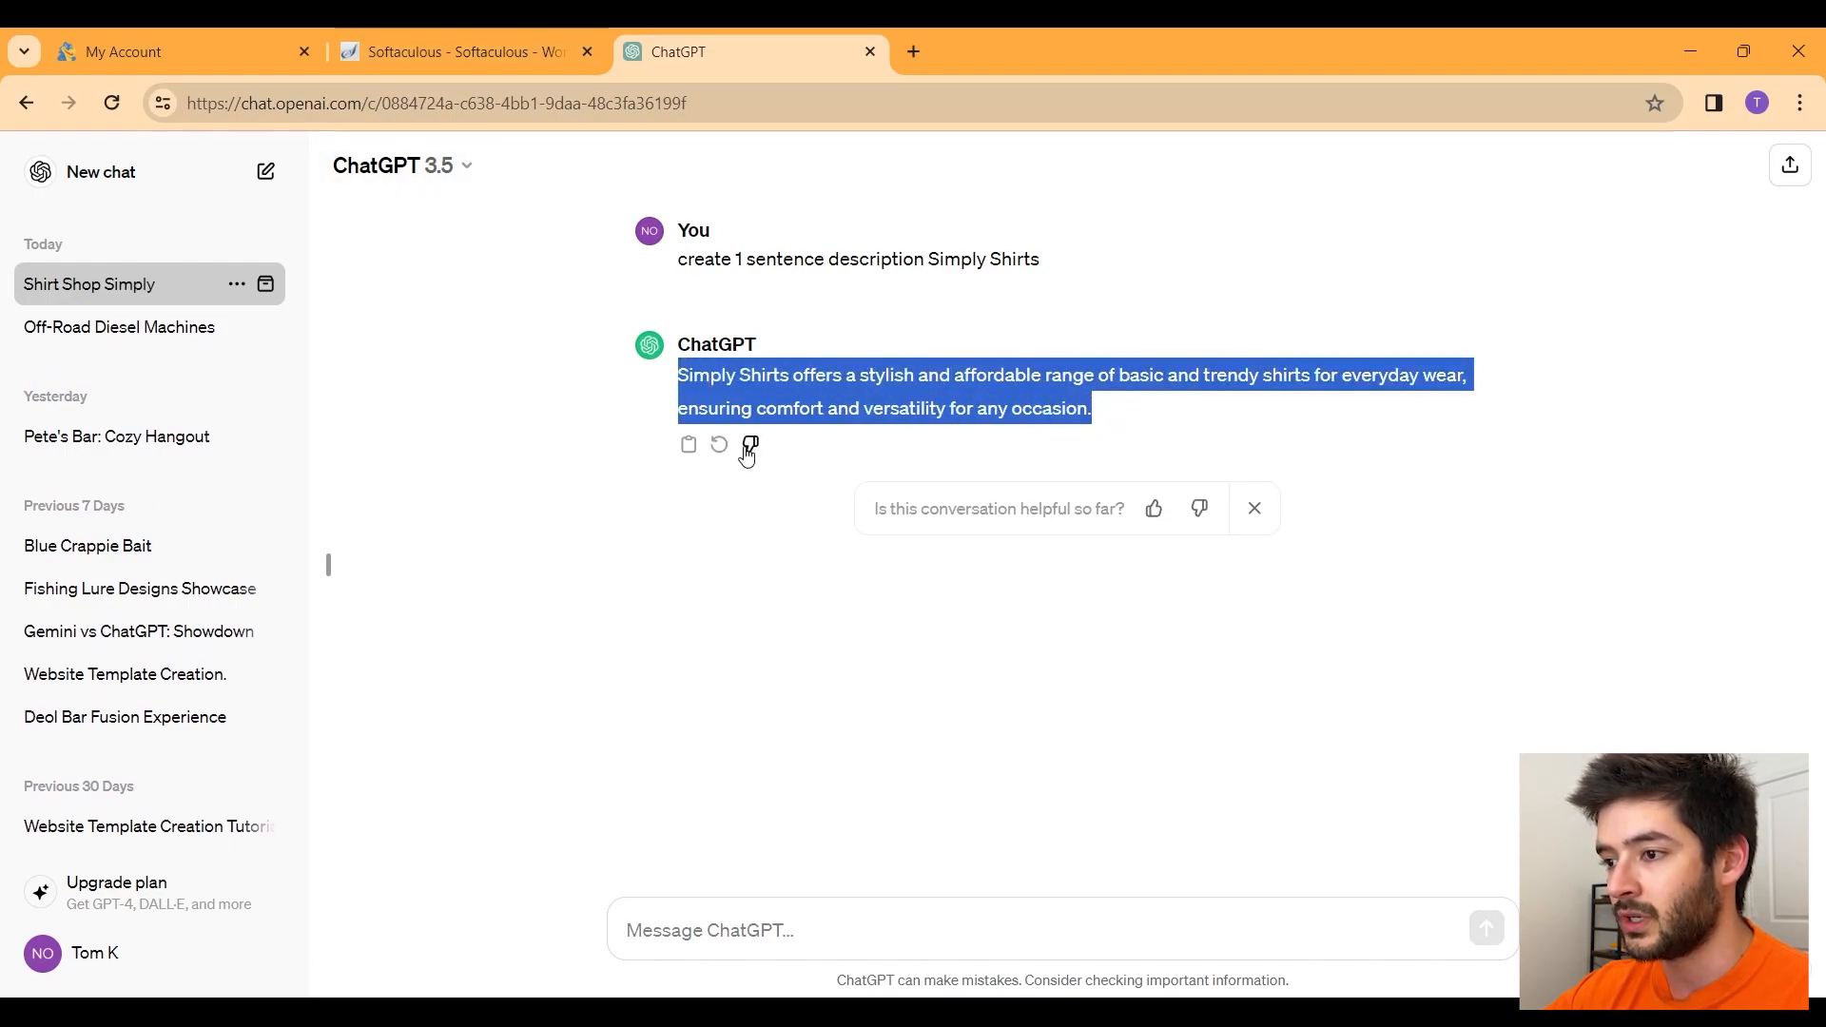
pyautogui.click(410, 51)
pyautogui.moveTo(514, 608); pyautogui.dragTo(282, 623)
pyautogui.hotkey('ctrl', 'v')
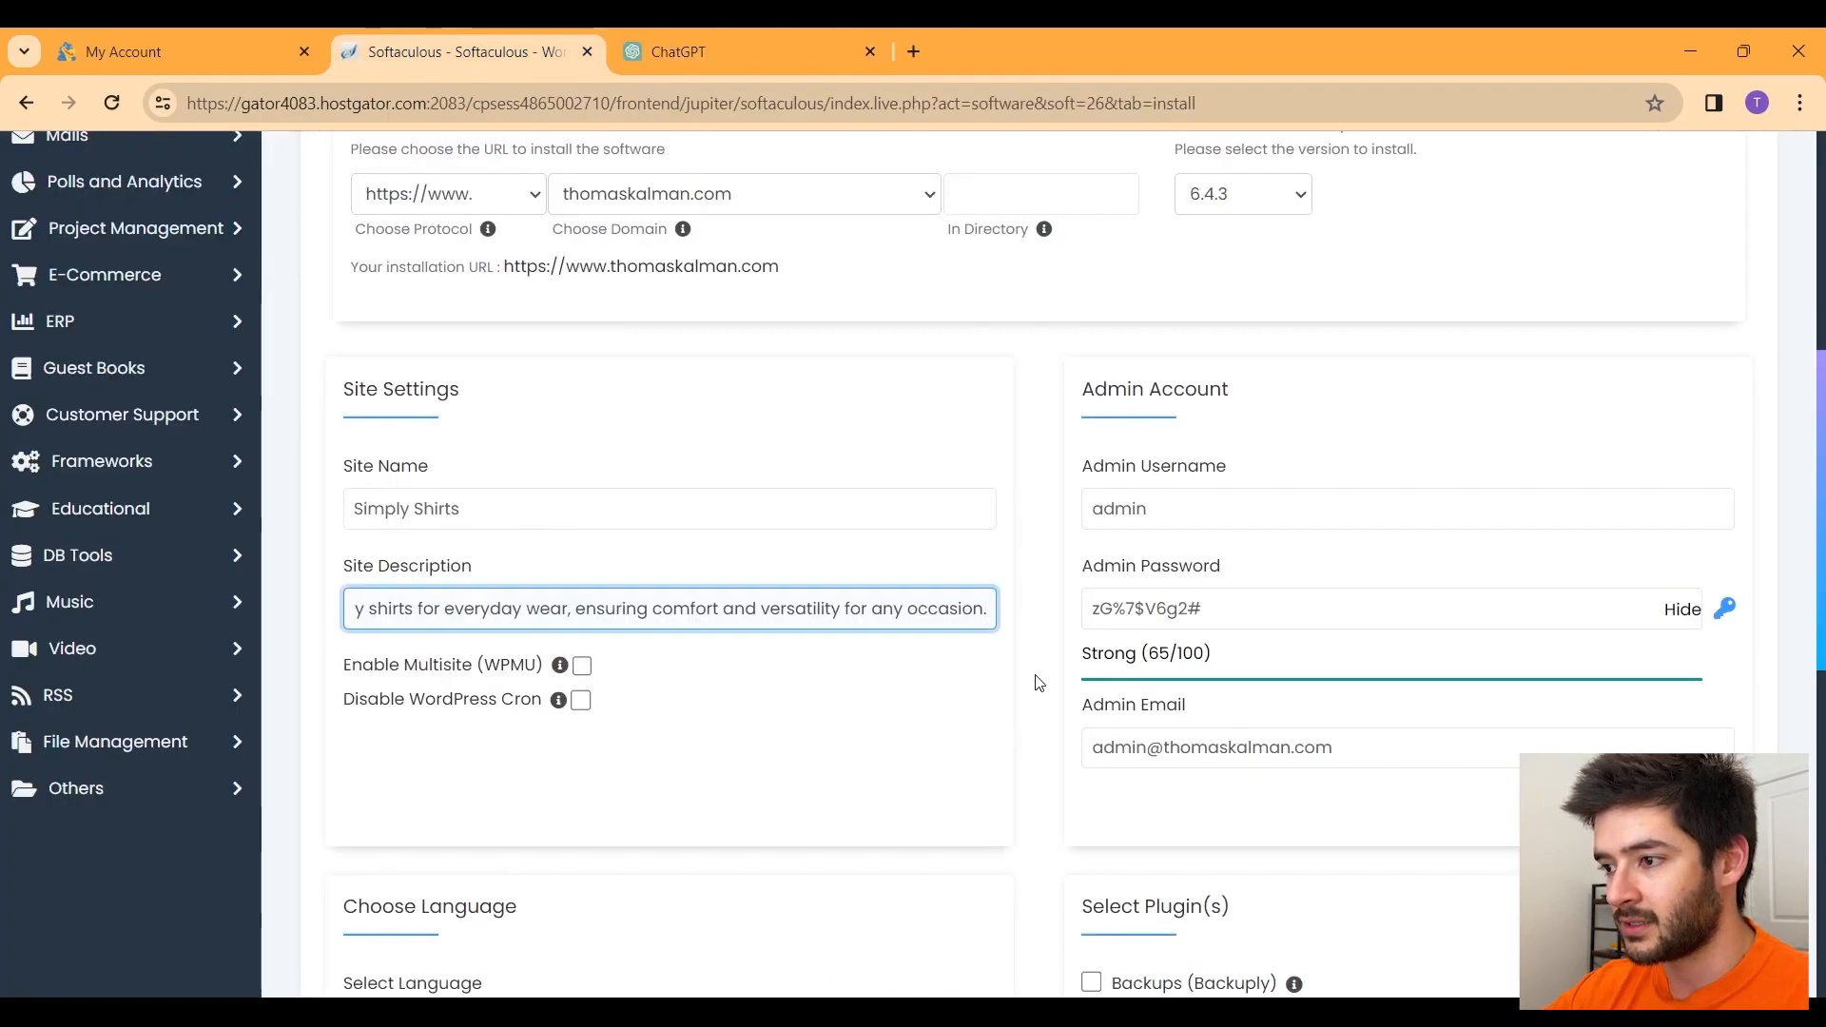
# Step: Replace the admin username with the owner's own and set a strong admin password
pyautogui.moveTo(1183, 509); pyautogui.dragTo(1016, 518)
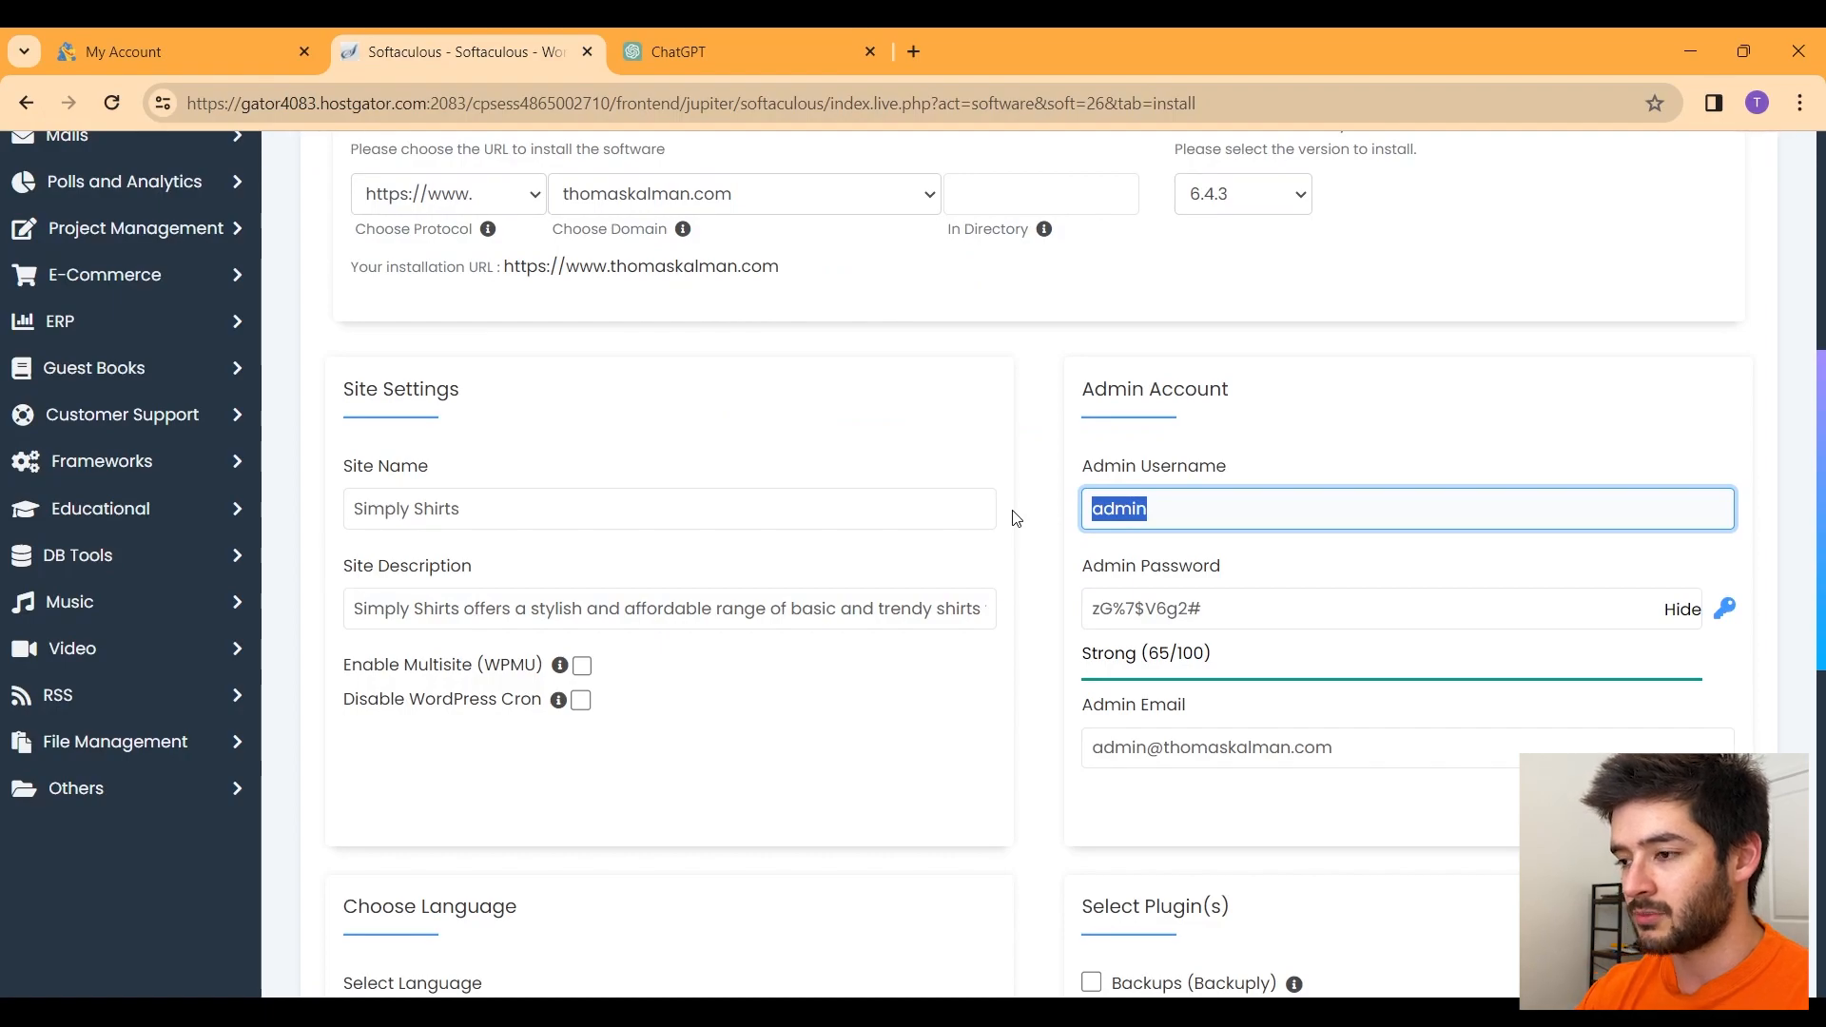
pyautogui.write('kalmanwebdesig')
pyautogui.click(1250, 567)
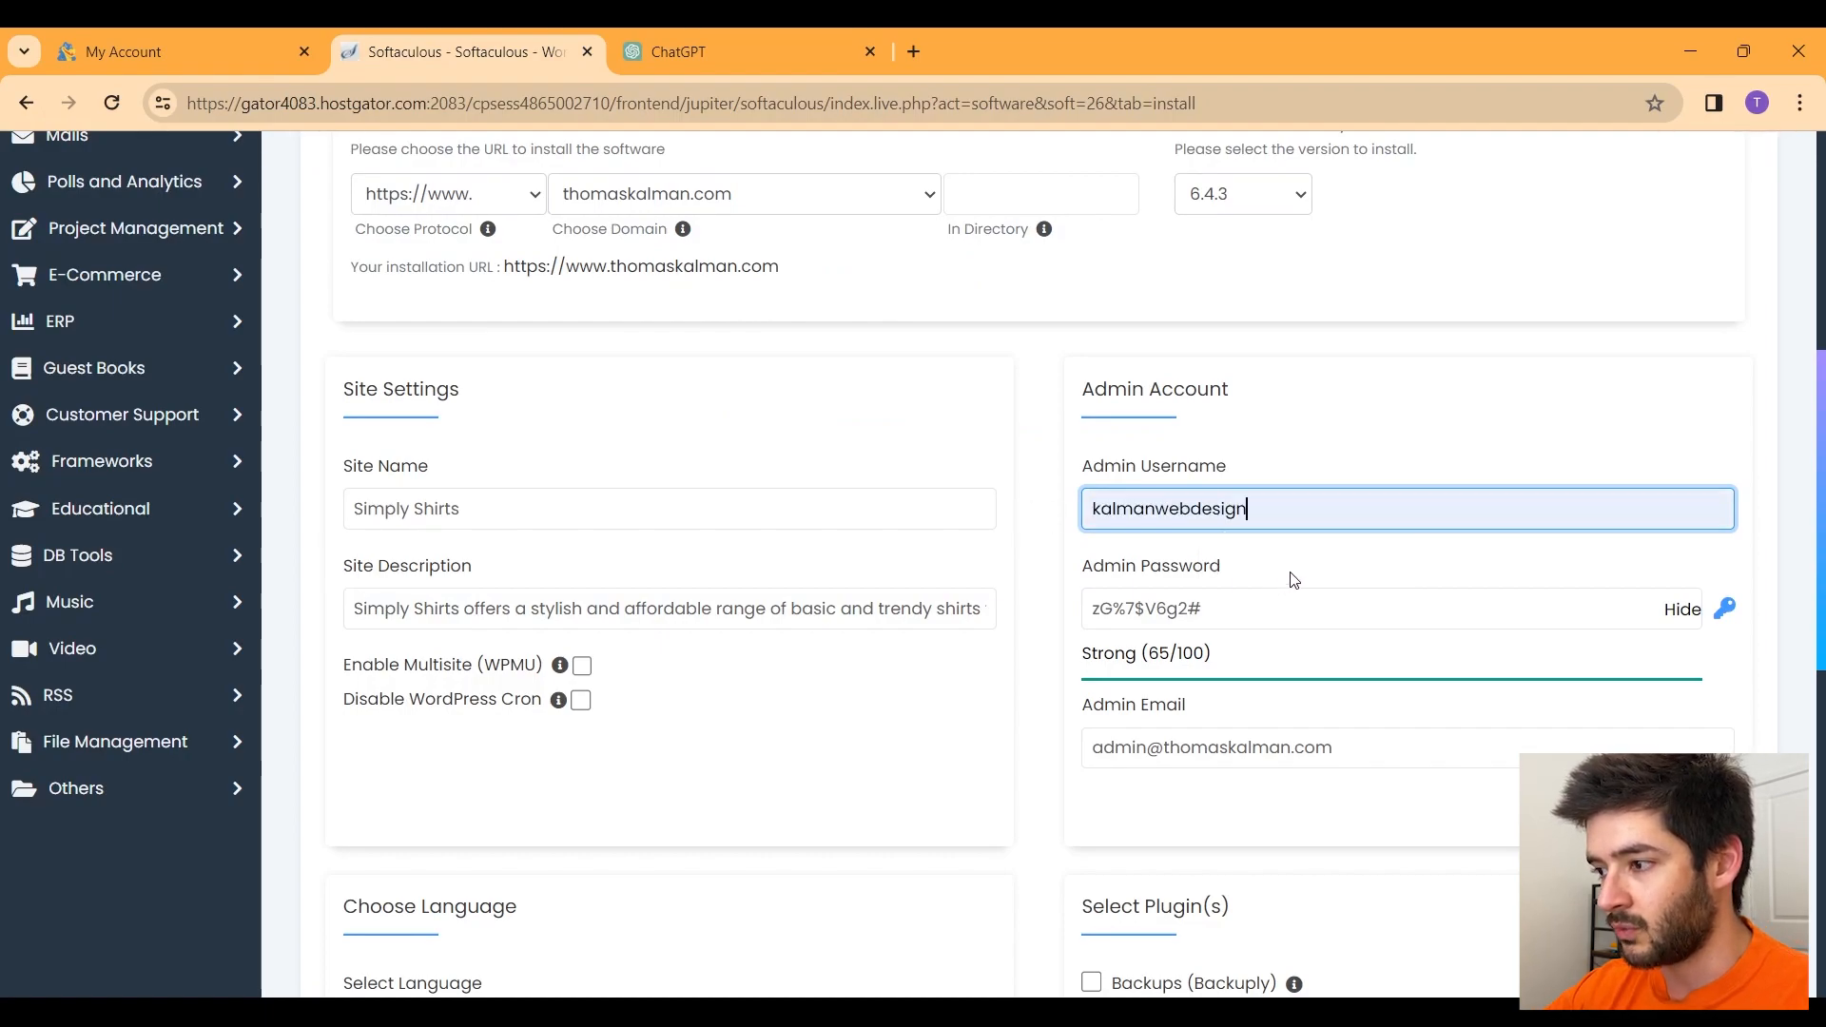
pyautogui.click(1686, 611)
pyautogui.moveTo(1333, 601); pyautogui.dragTo(1076, 628)
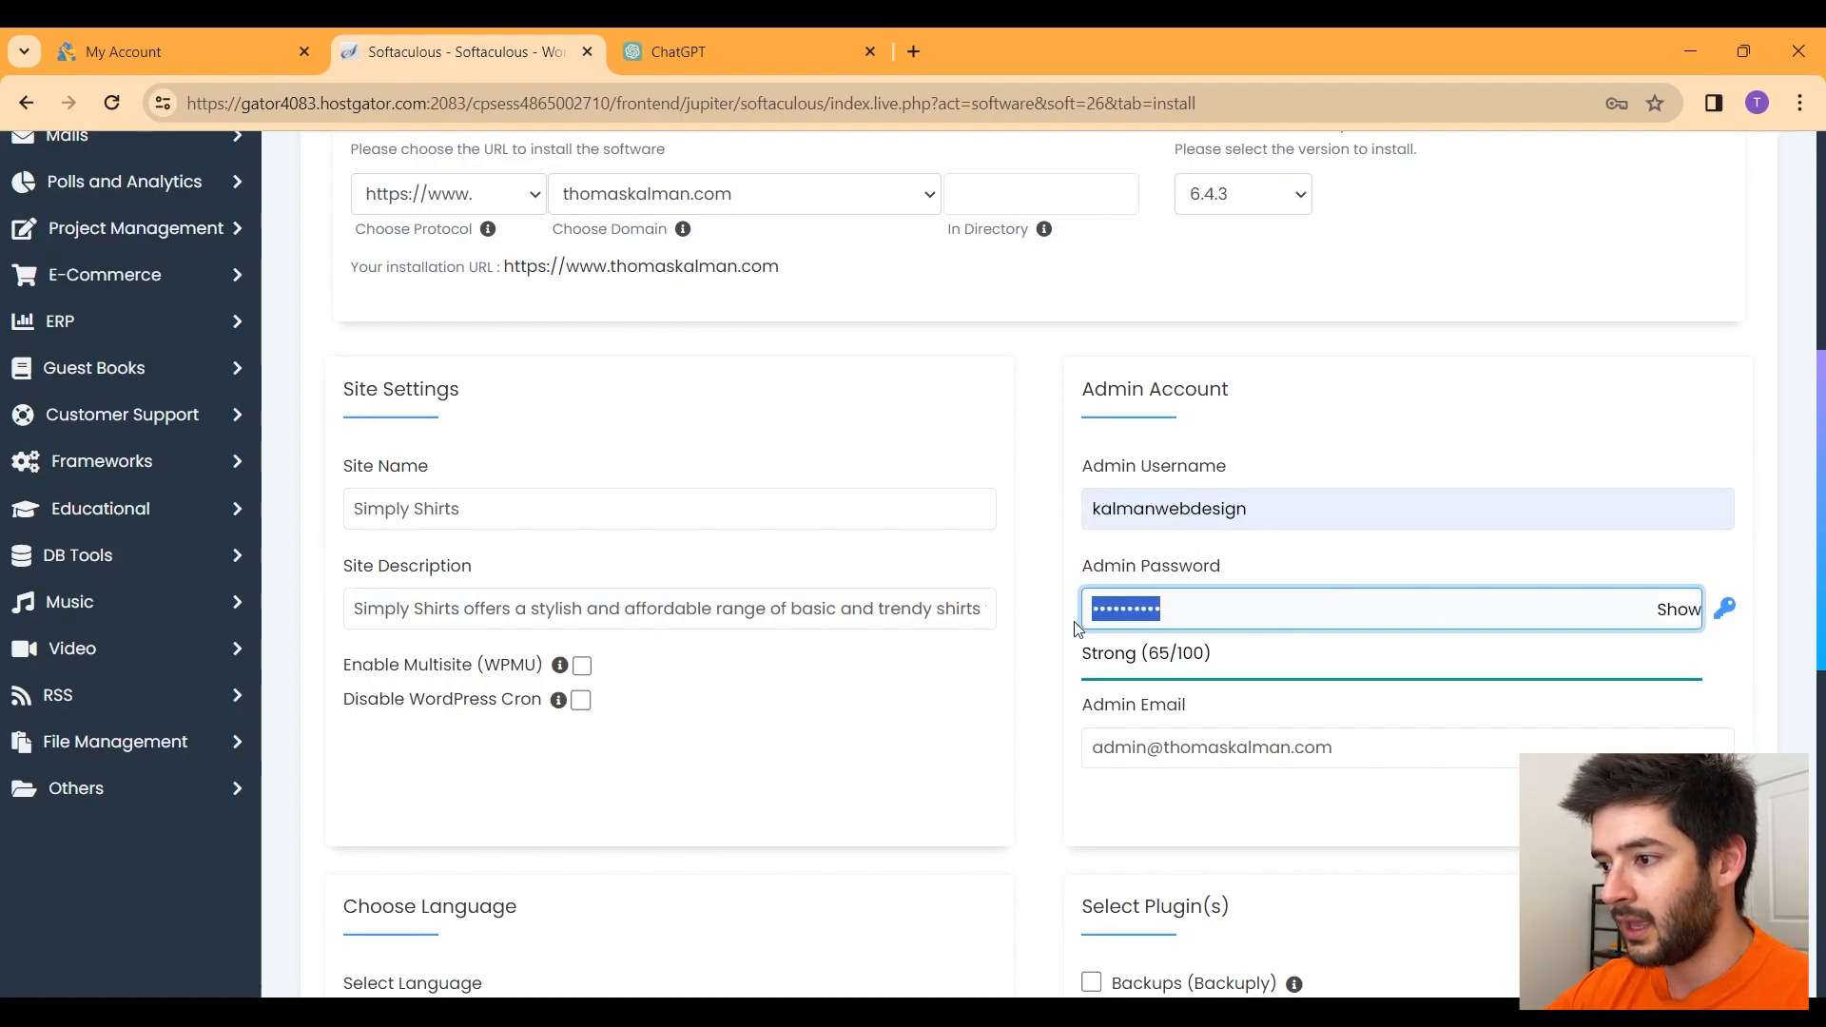
pyautogui.write('•••••••••••••')
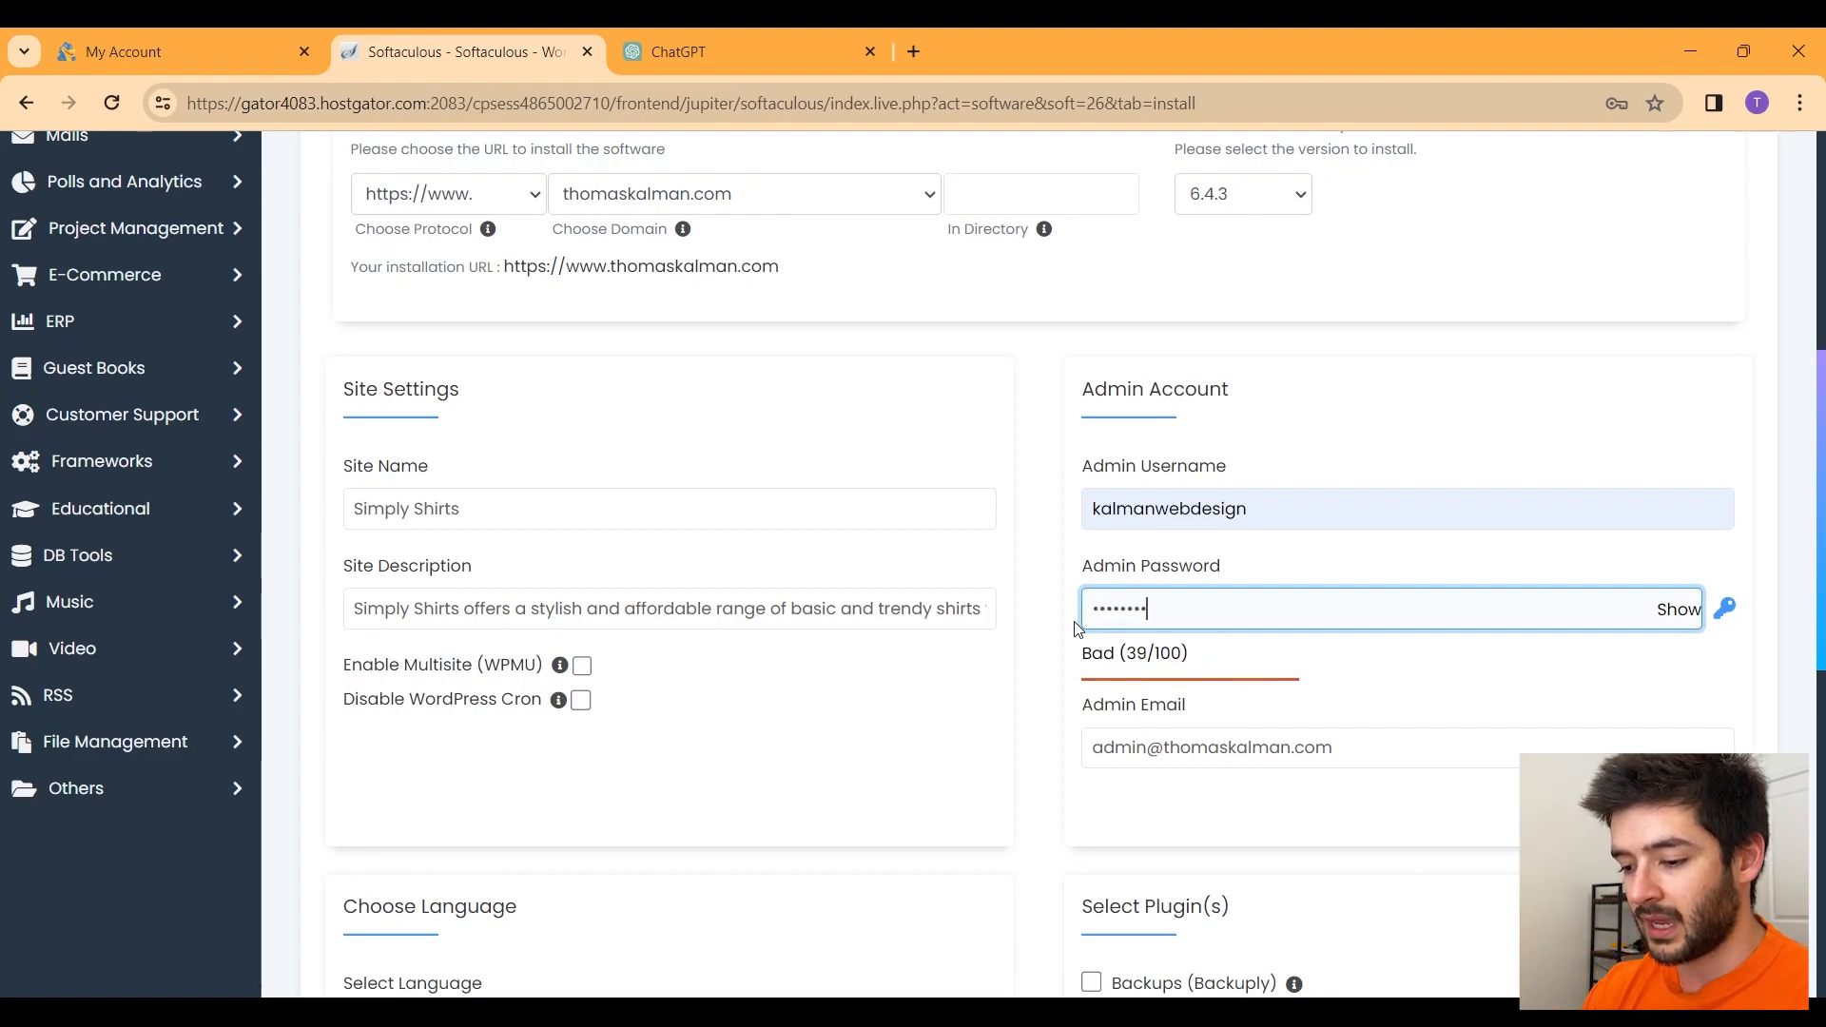
pyautogui.write('••')
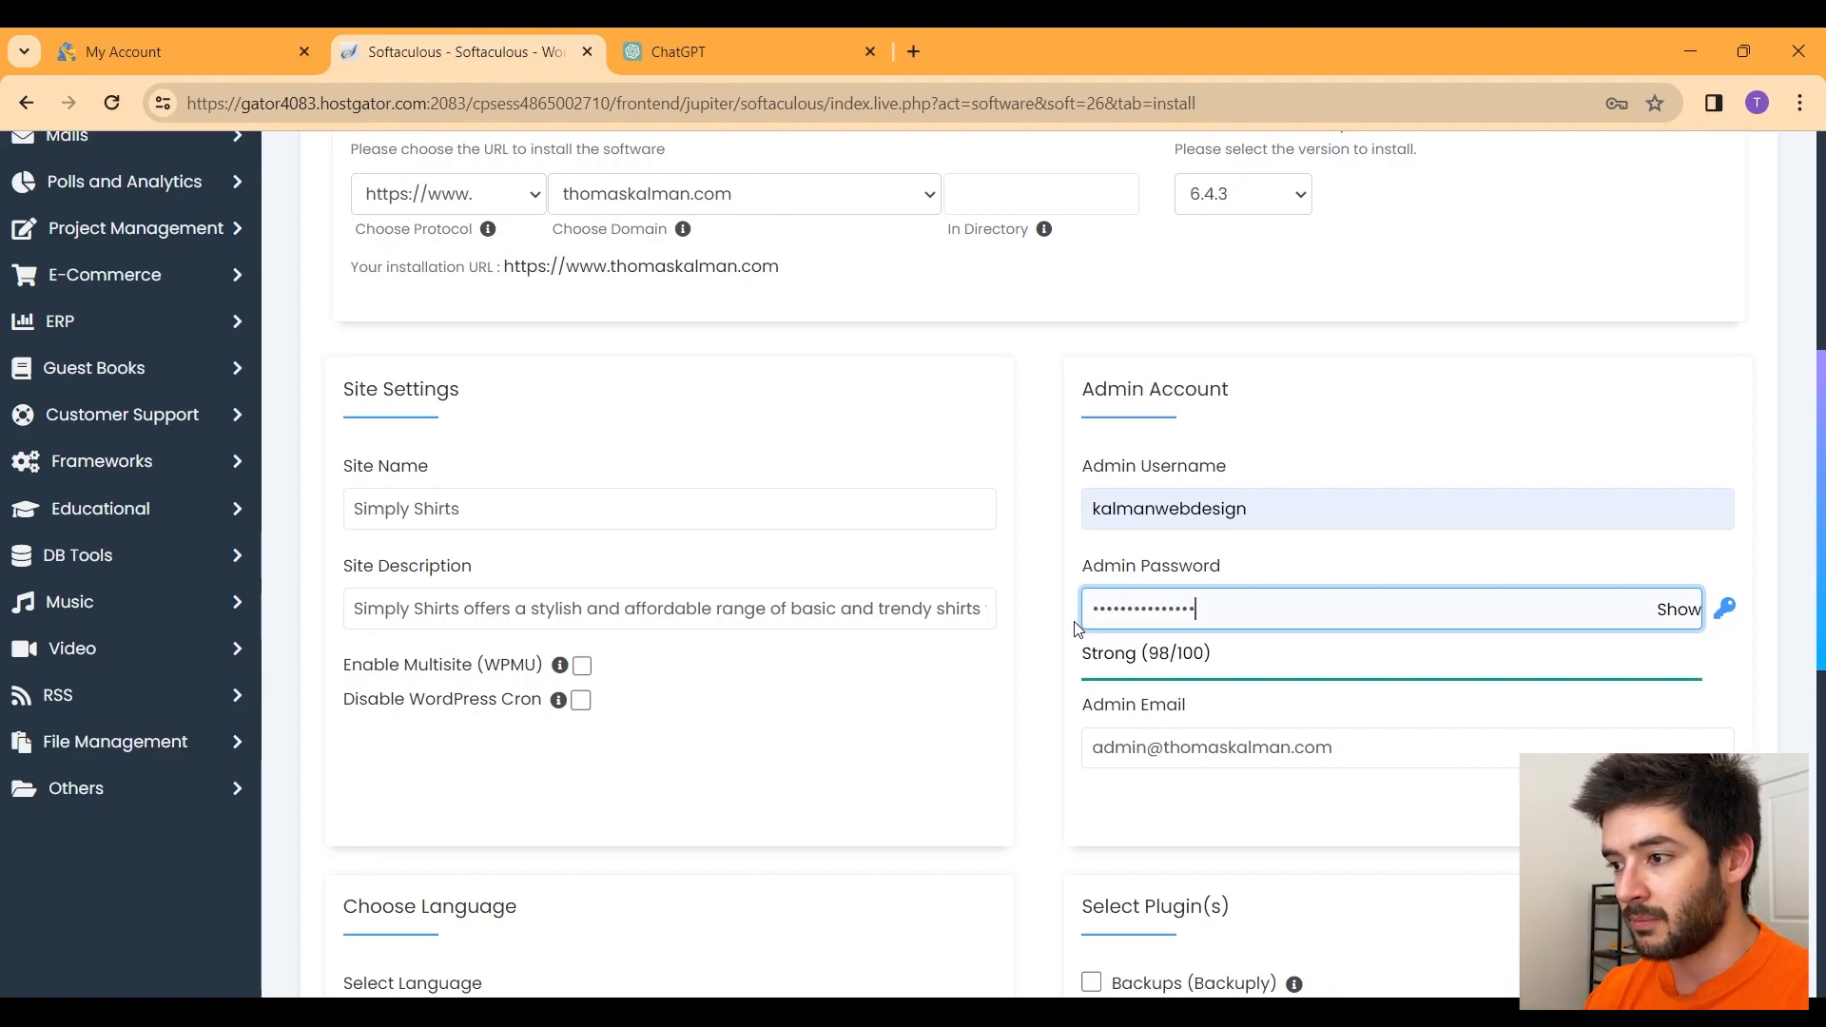
pyautogui.moveTo(1308, 579); pyautogui.dragTo(1080, 462)
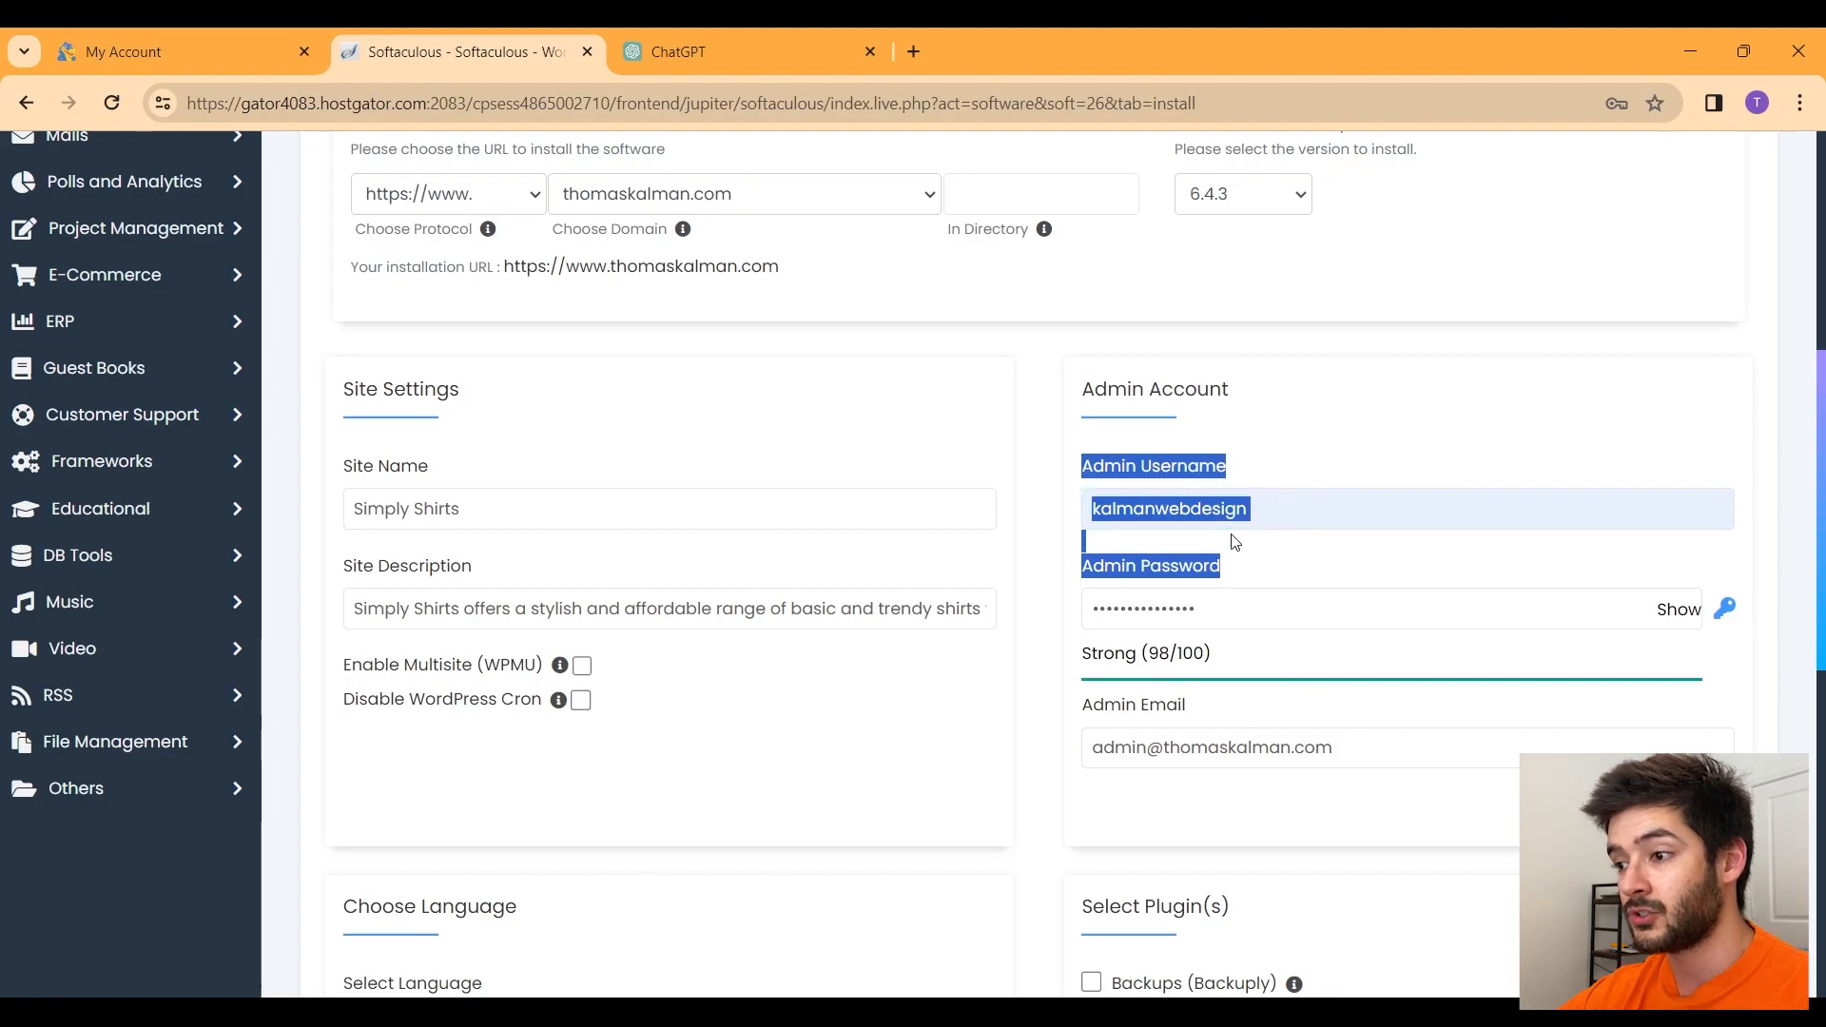
pyautogui.moveTo(1222, 609); pyautogui.dragTo(1065, 625)
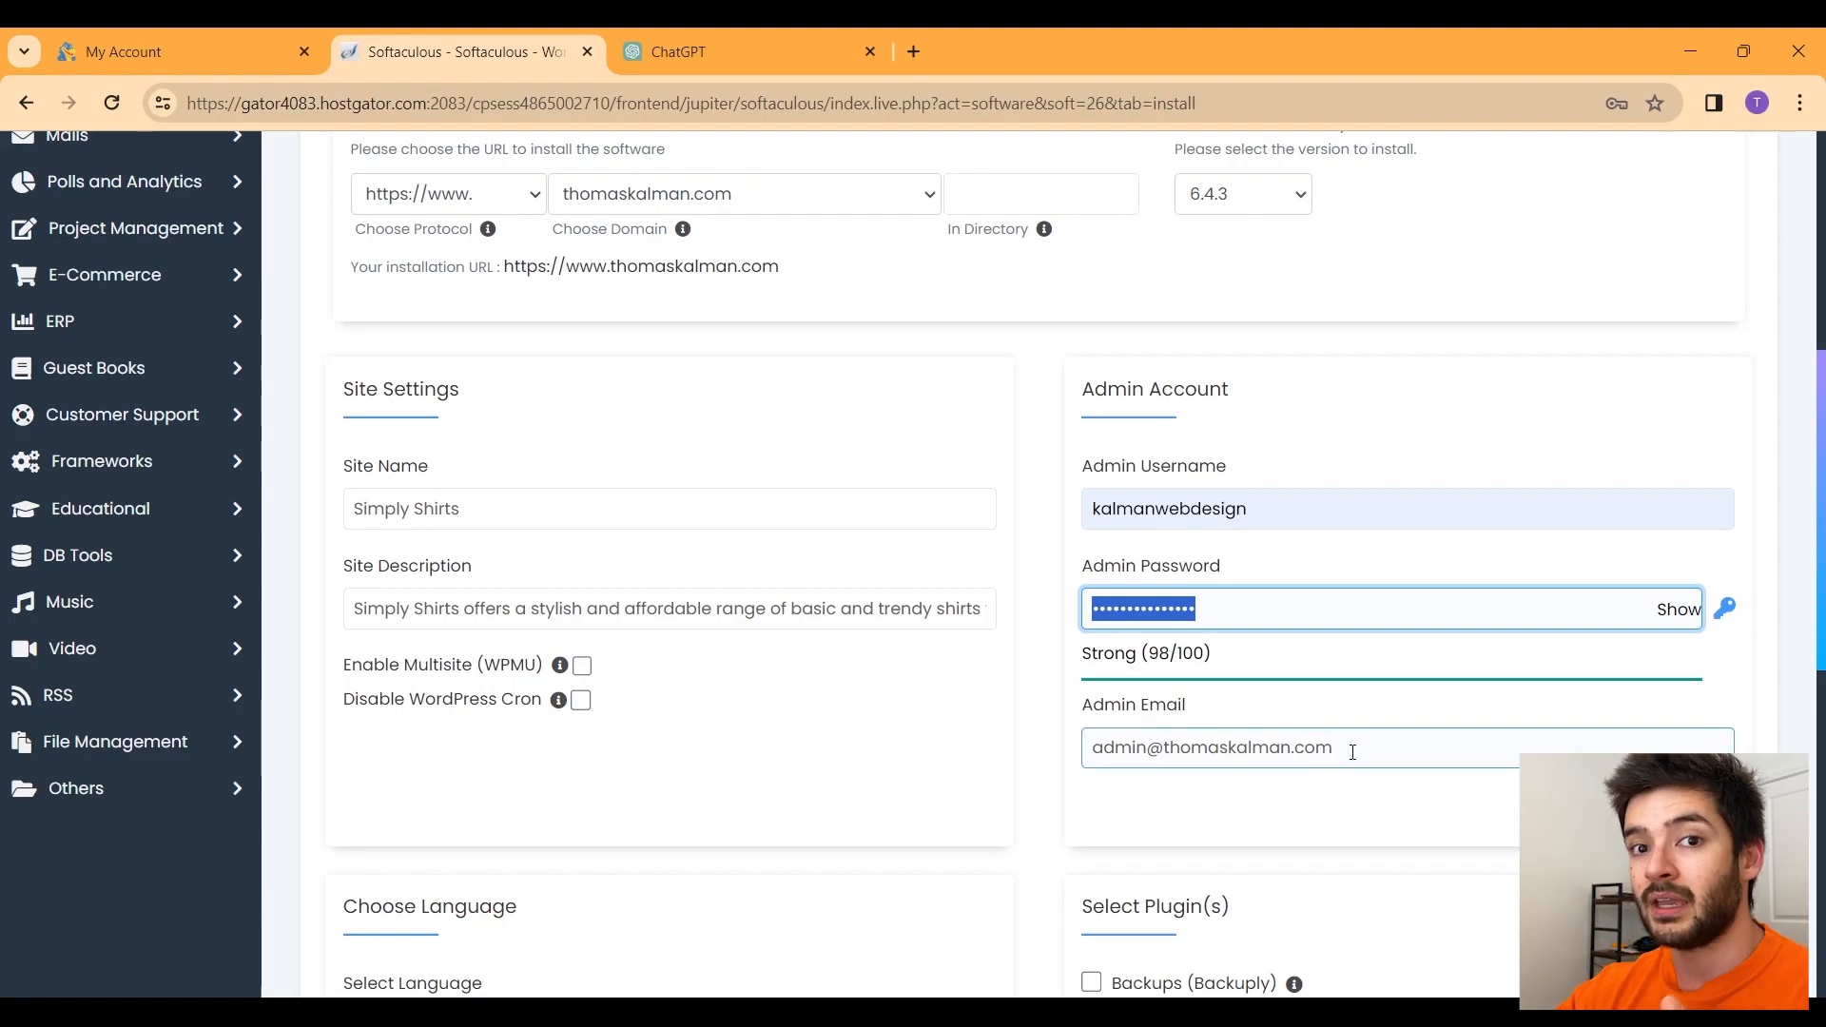
# Step: Fill Admin Email with the owner's own address from the autofill suggestions
pyautogui.moveTo(1353, 752); pyautogui.dragTo(1093, 751)
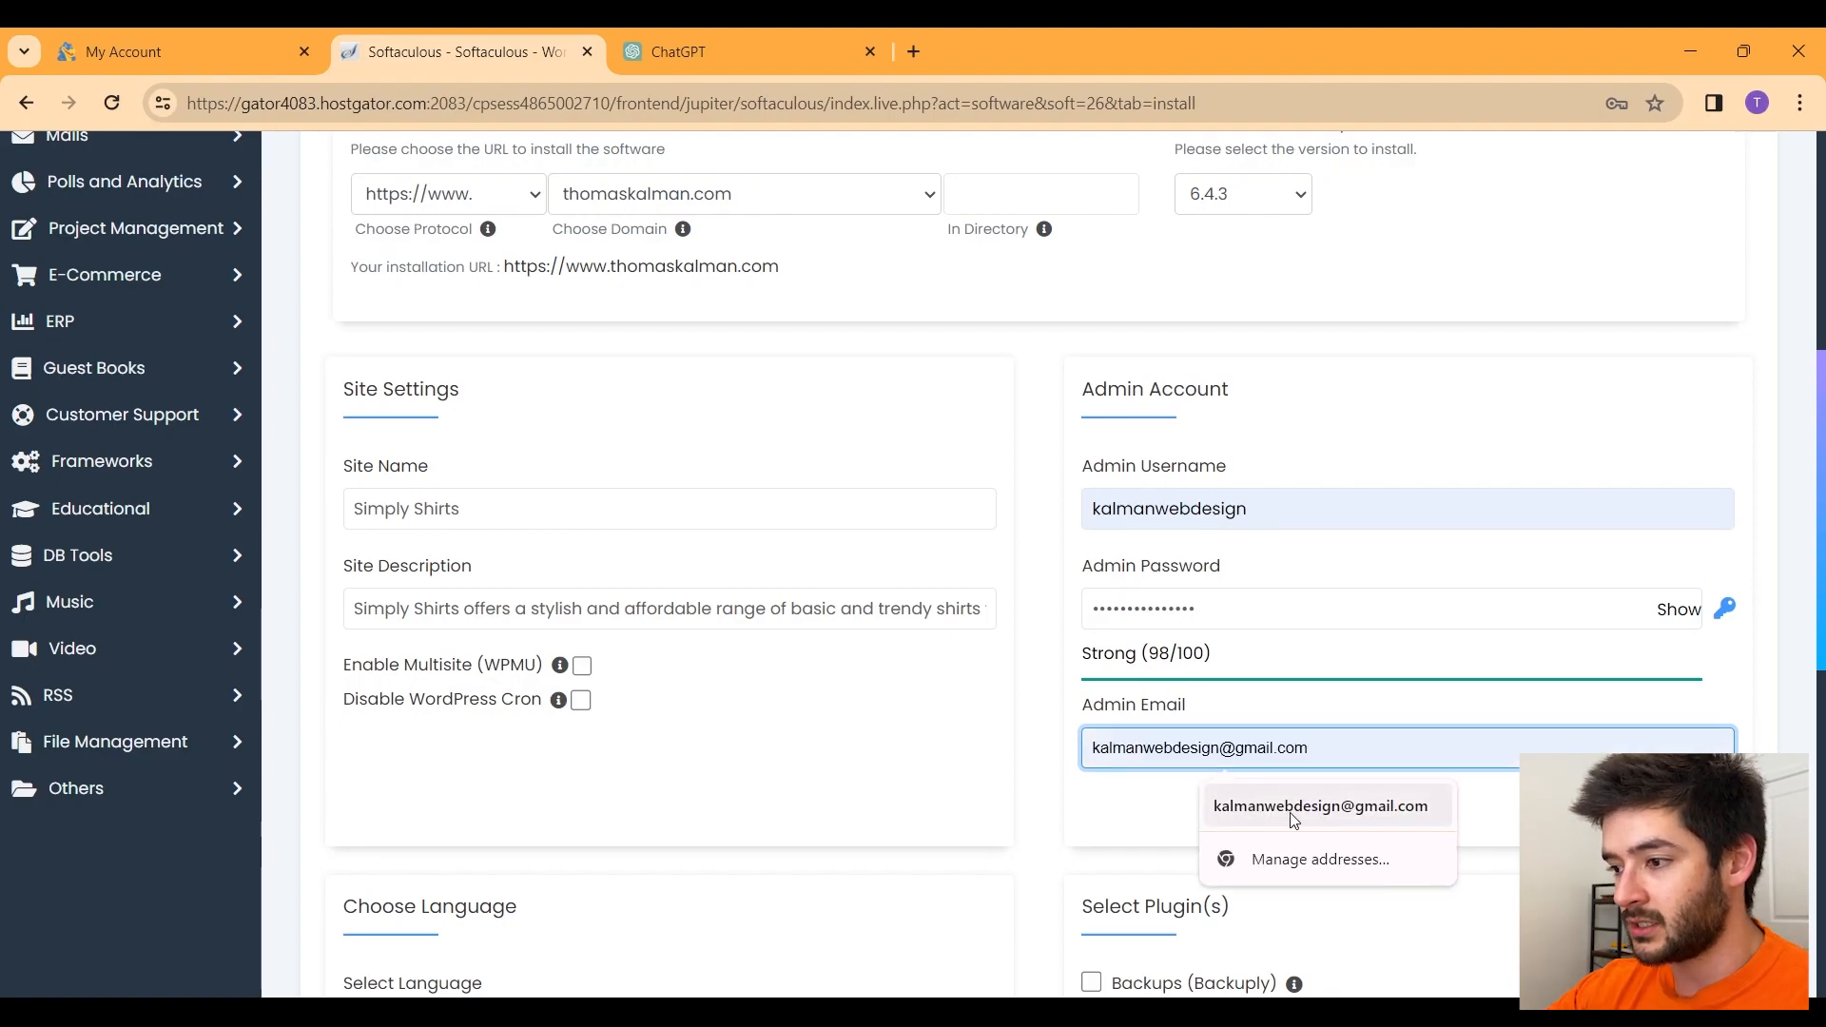
pyautogui.click(1296, 815)
pyautogui.click(1394, 750)
pyautogui.click(1407, 718)
pyautogui.click(1366, 747)
pyautogui.moveTo(1366, 748); pyautogui.dragTo(1084, 748)
pyautogui.click(1274, 724)
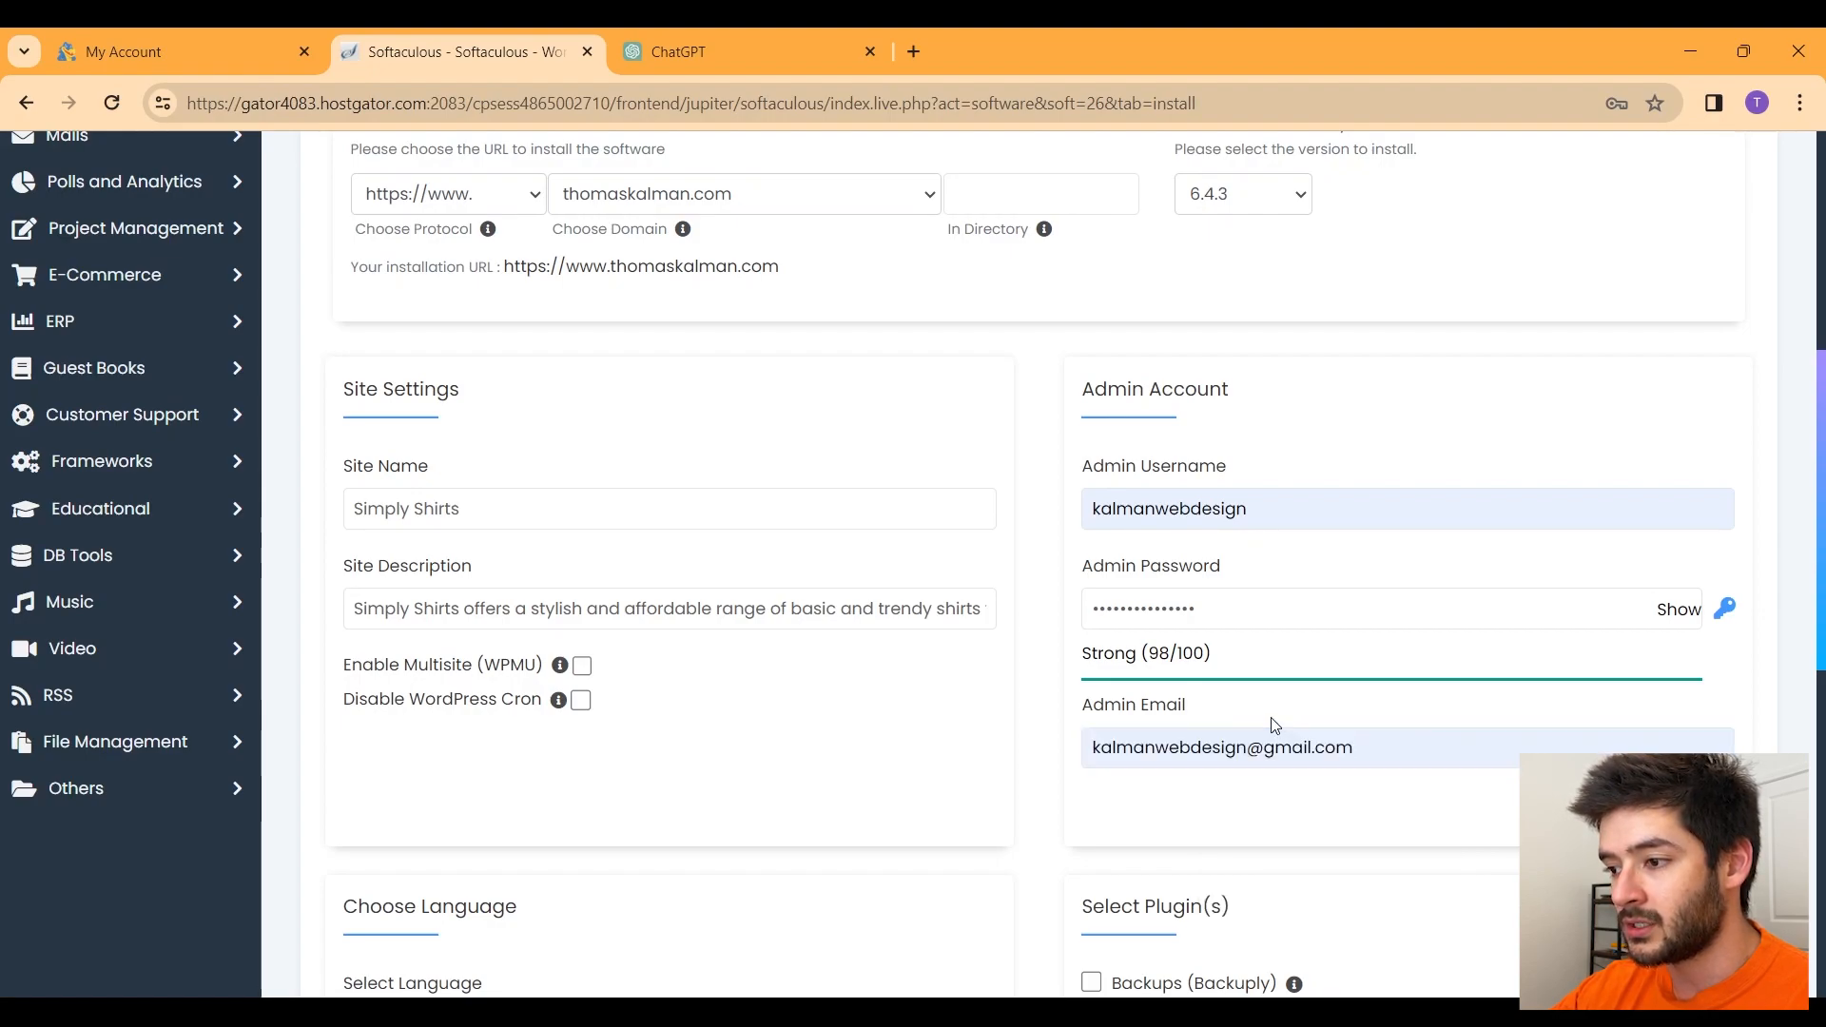
# Step: Double-check the admin email entry before moving down the form
pyautogui.scroll(-2, 1289, 780)
pyautogui.scroll(-1, 1279, 784)
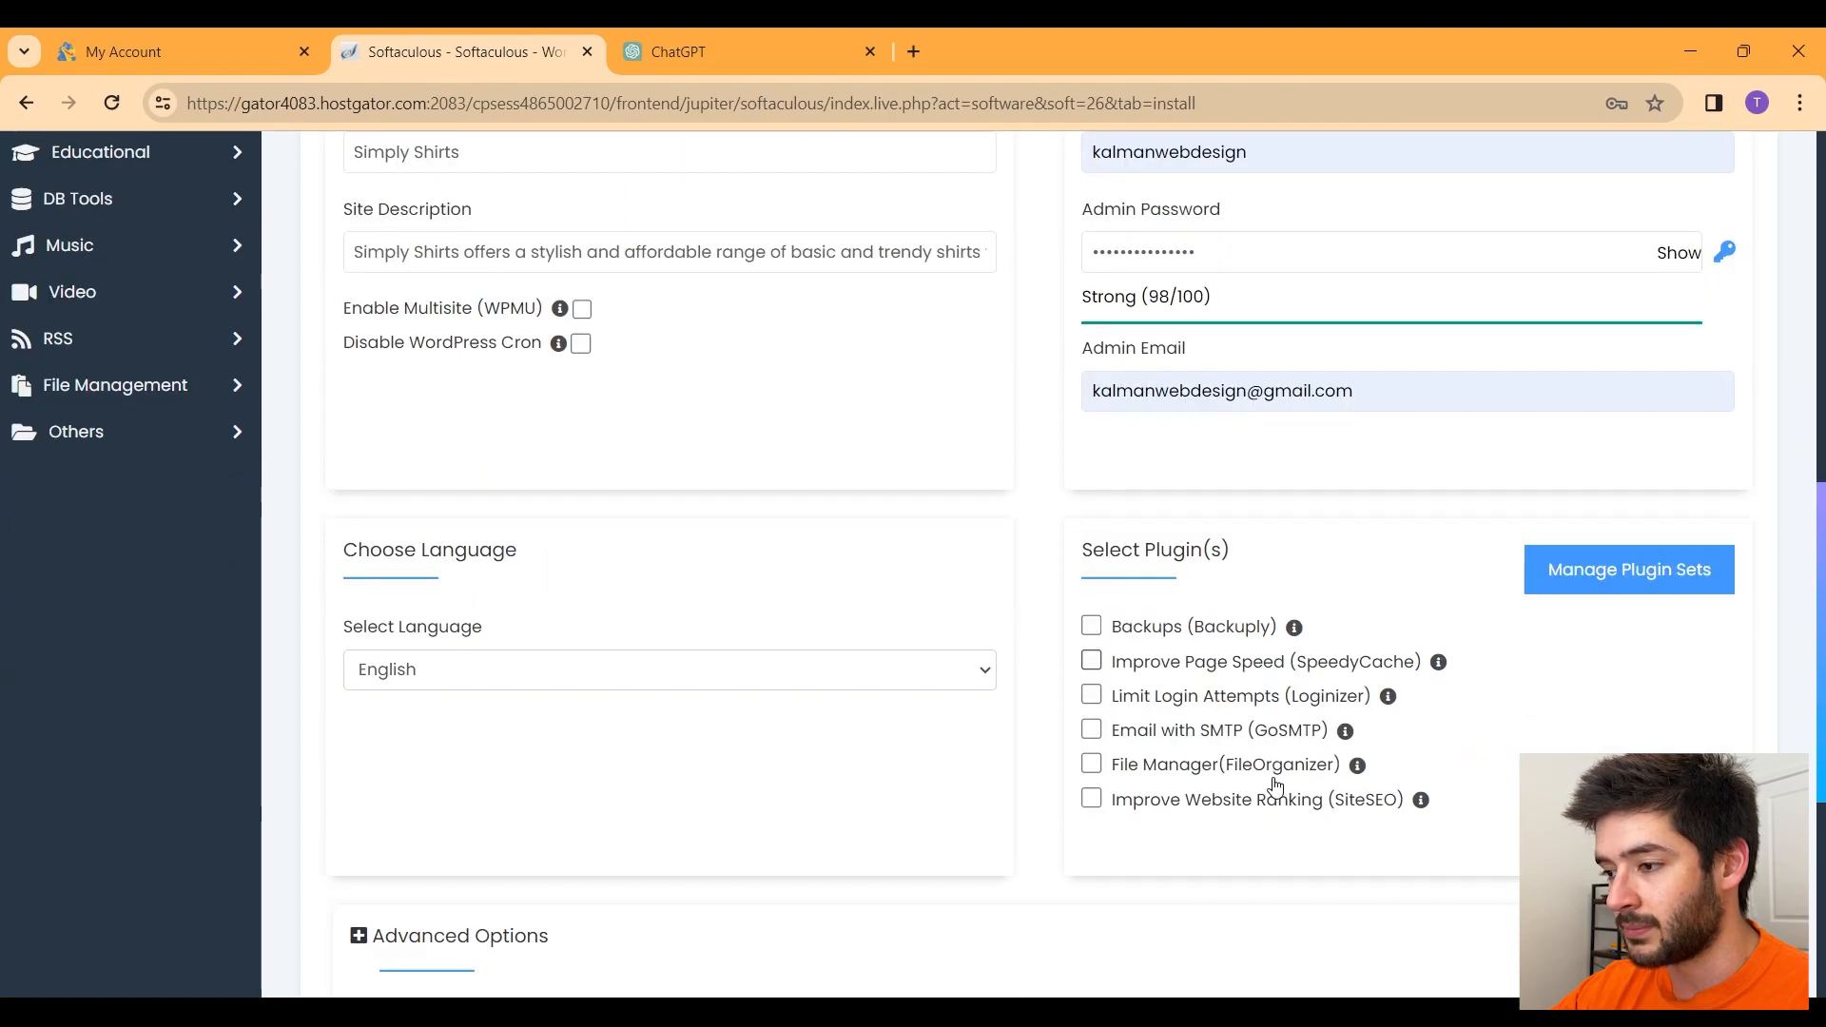
pyautogui.scroll(1, 1379, 533)
pyautogui.click(1377, 500)
pyautogui.moveTo(1376, 499); pyautogui.dragTo(1047, 535)
pyautogui.click(1121, 549)
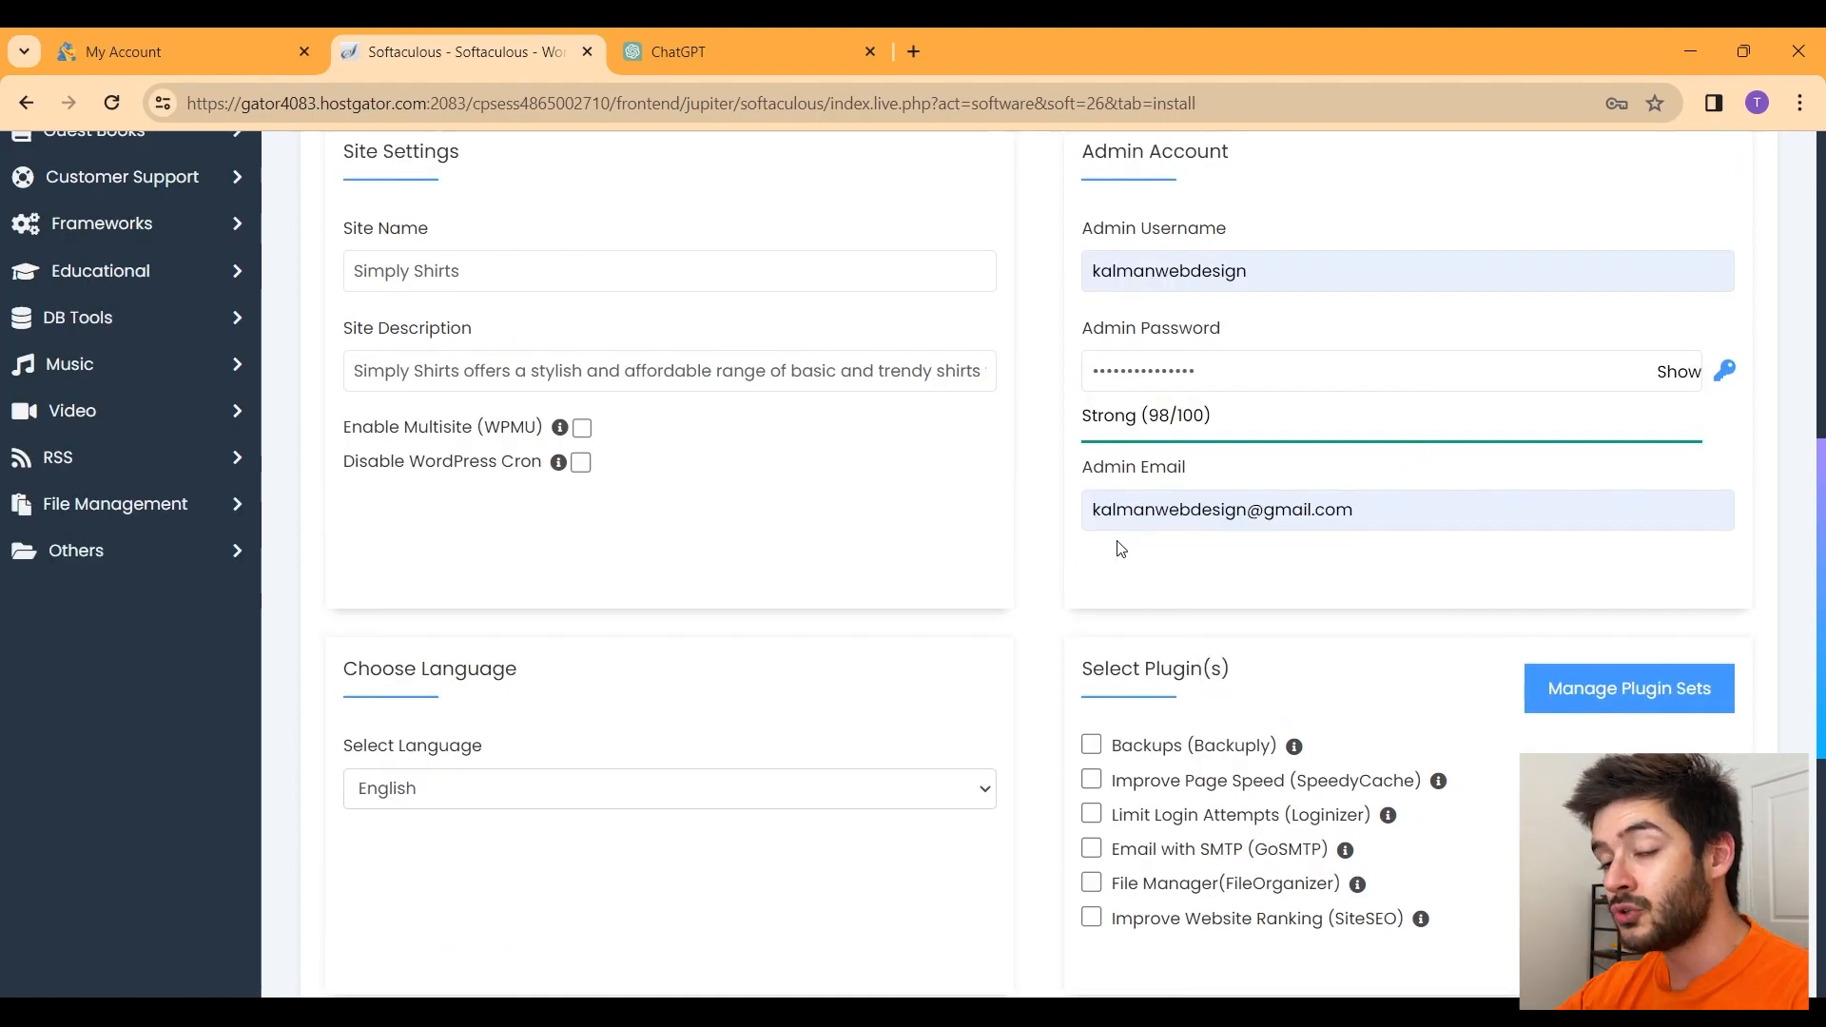
pyautogui.scroll(-1, 1121, 576)
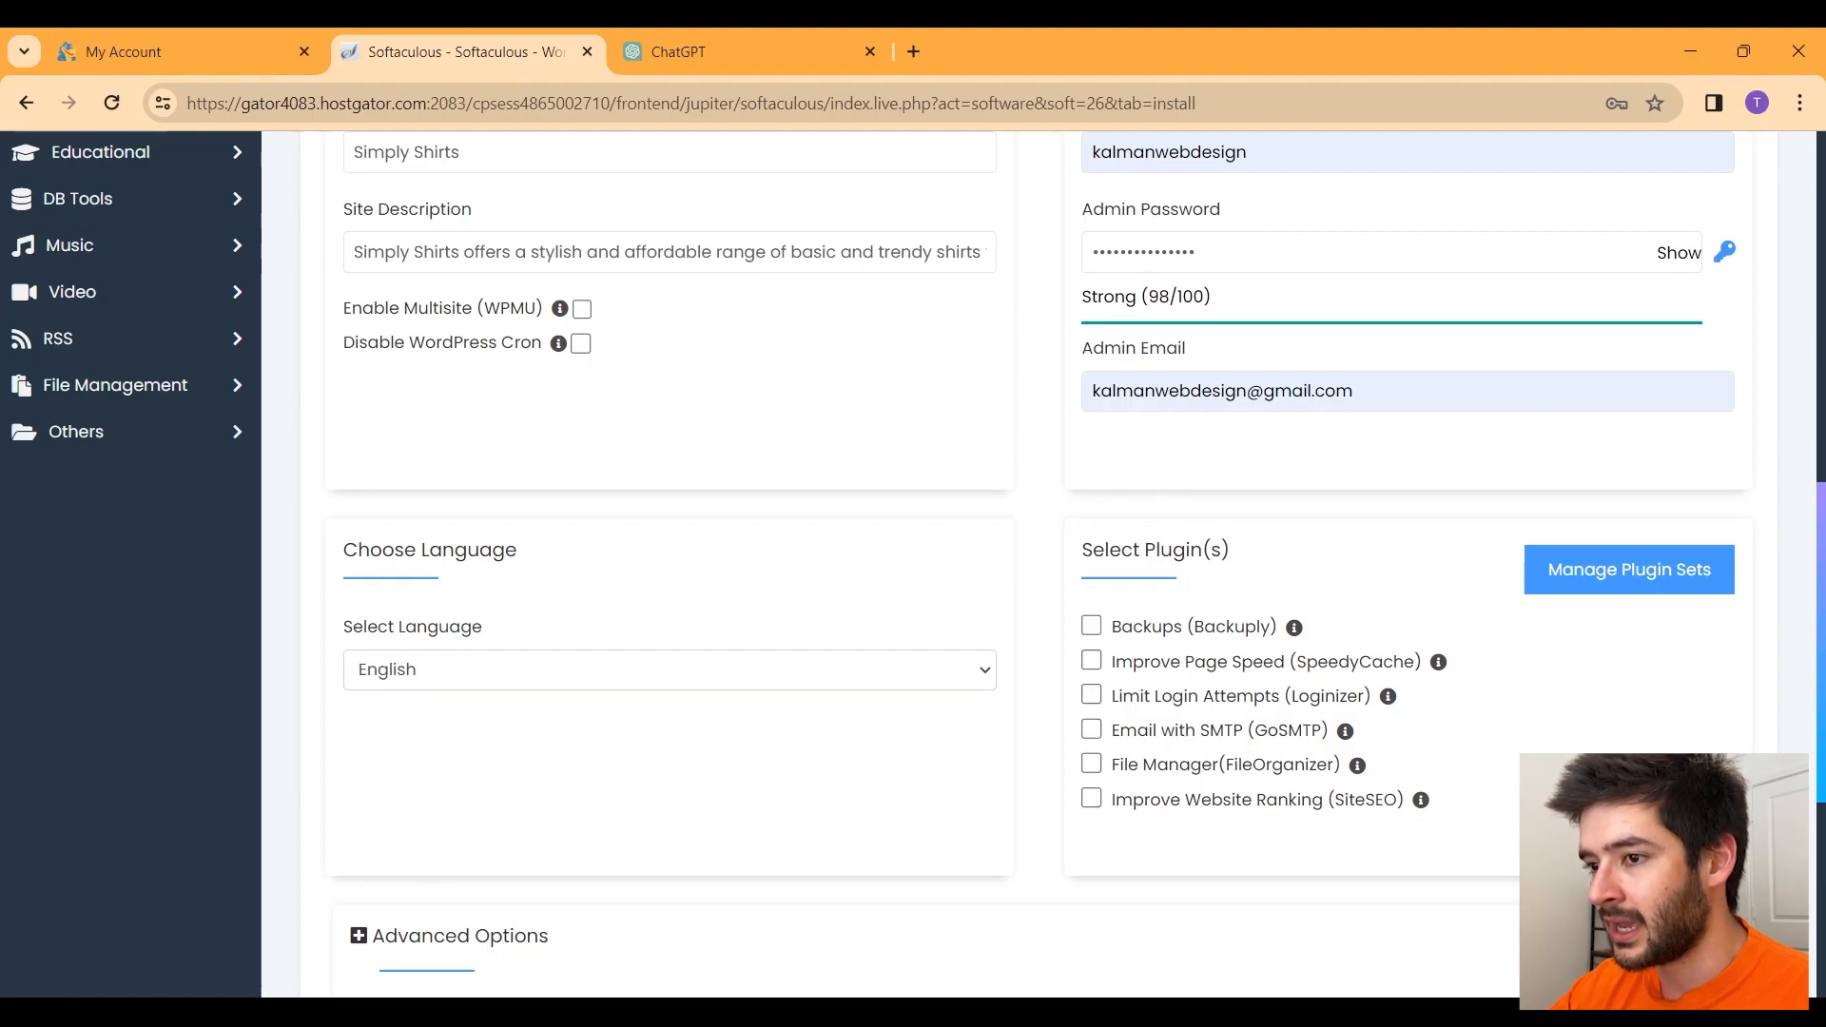
pyautogui.scroll(-3, 1036, 681)
pyautogui.scroll(-1, 1037, 681)
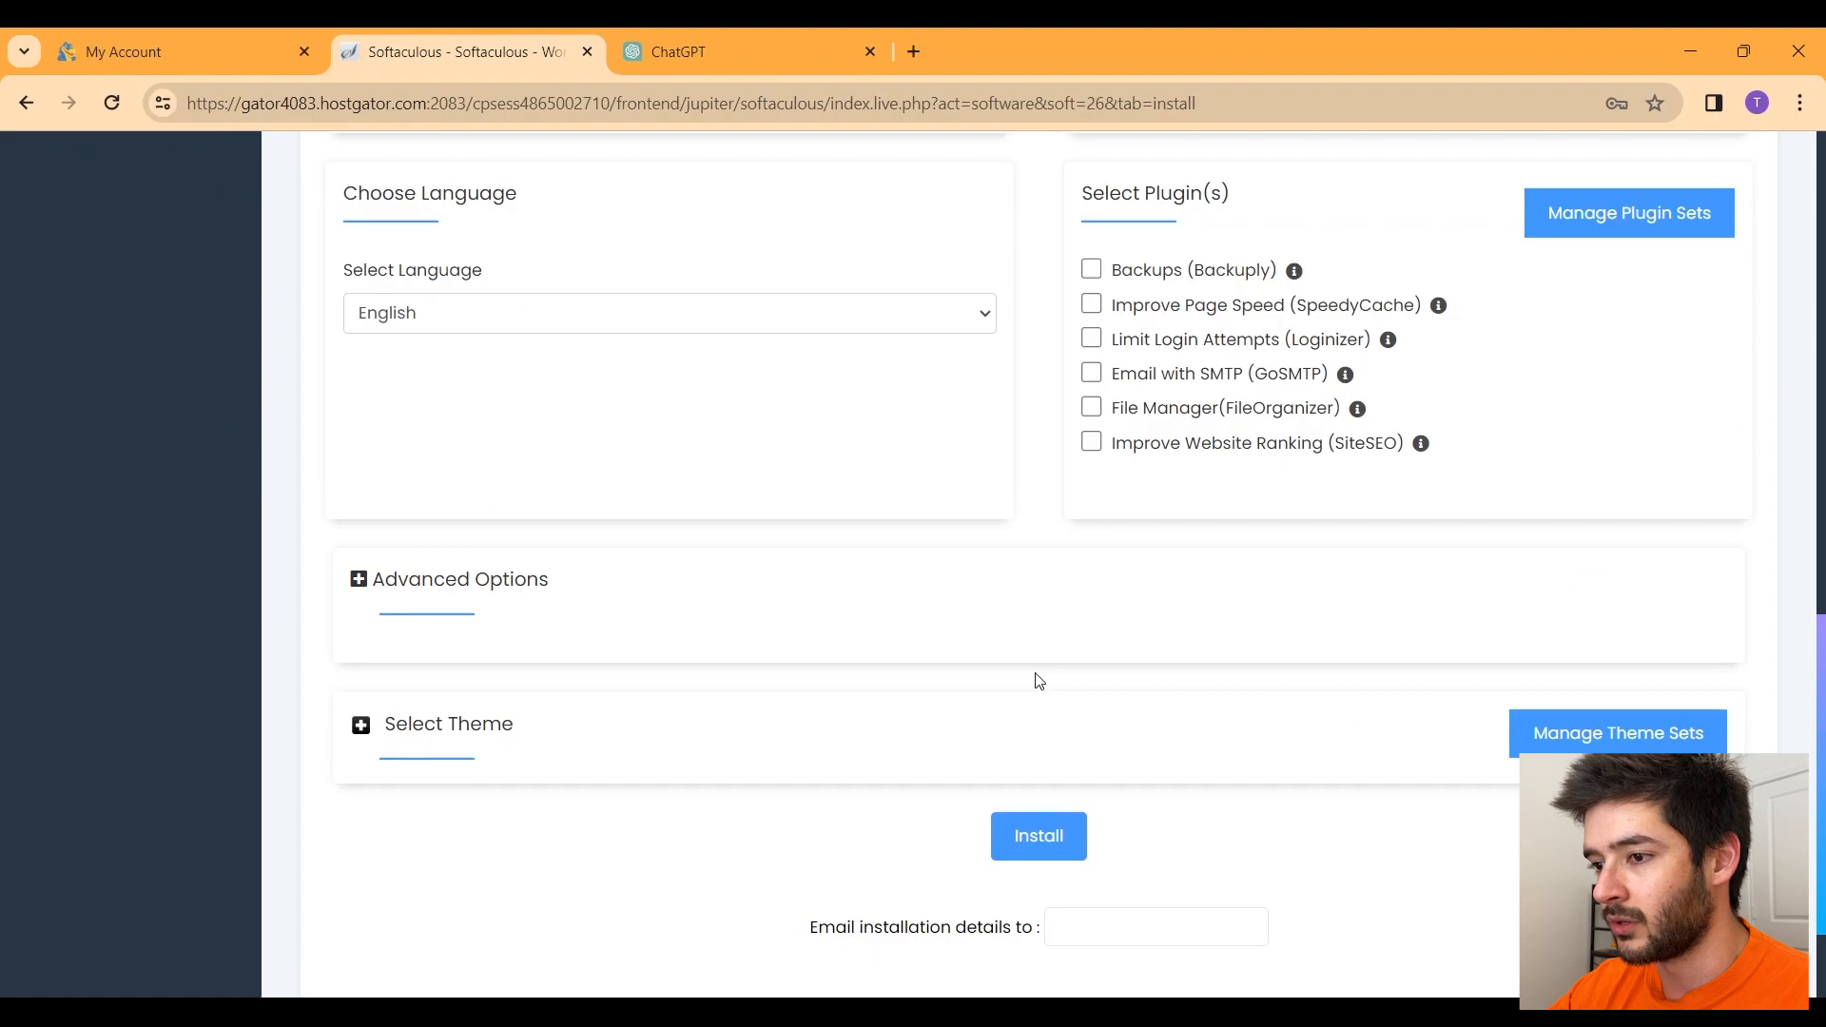
pyautogui.scroll(5, 988, 229)
pyautogui.scroll(-5, 1050, 476)
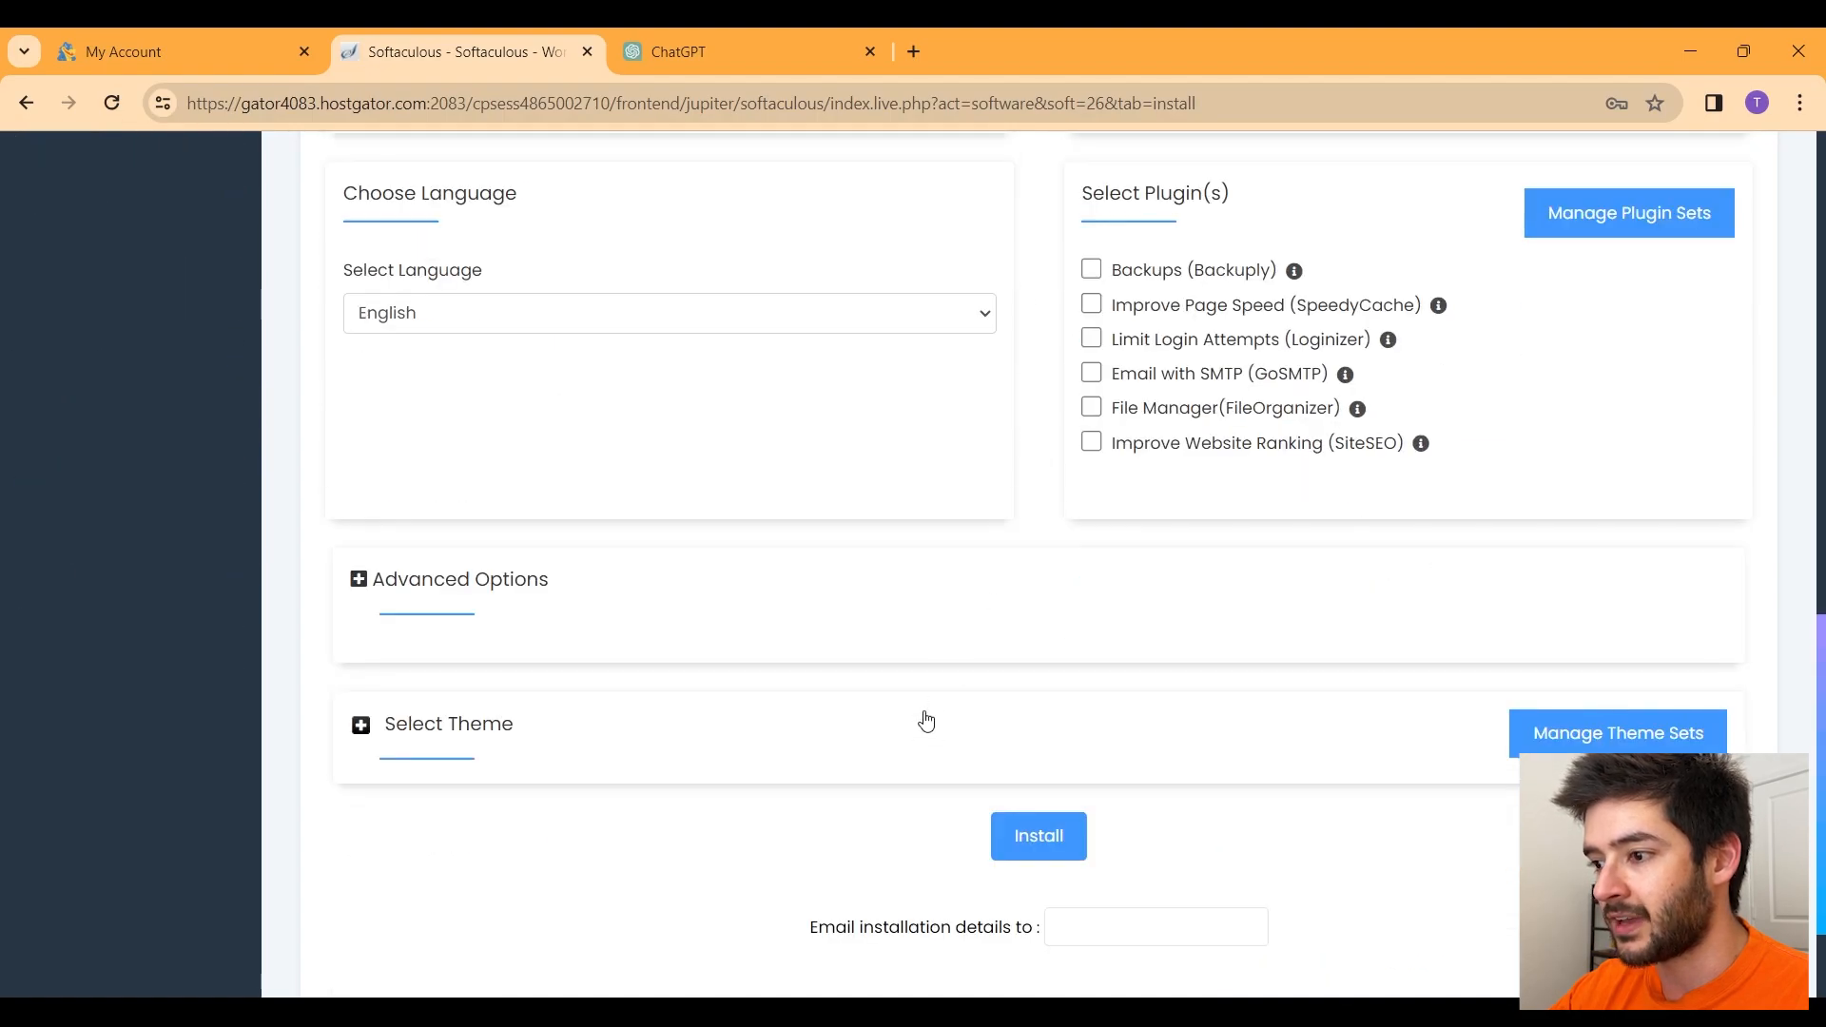
# Step: Expand Advanced Options and keep database name wp280 and table prefix wpno_
pyautogui.click(383, 585)
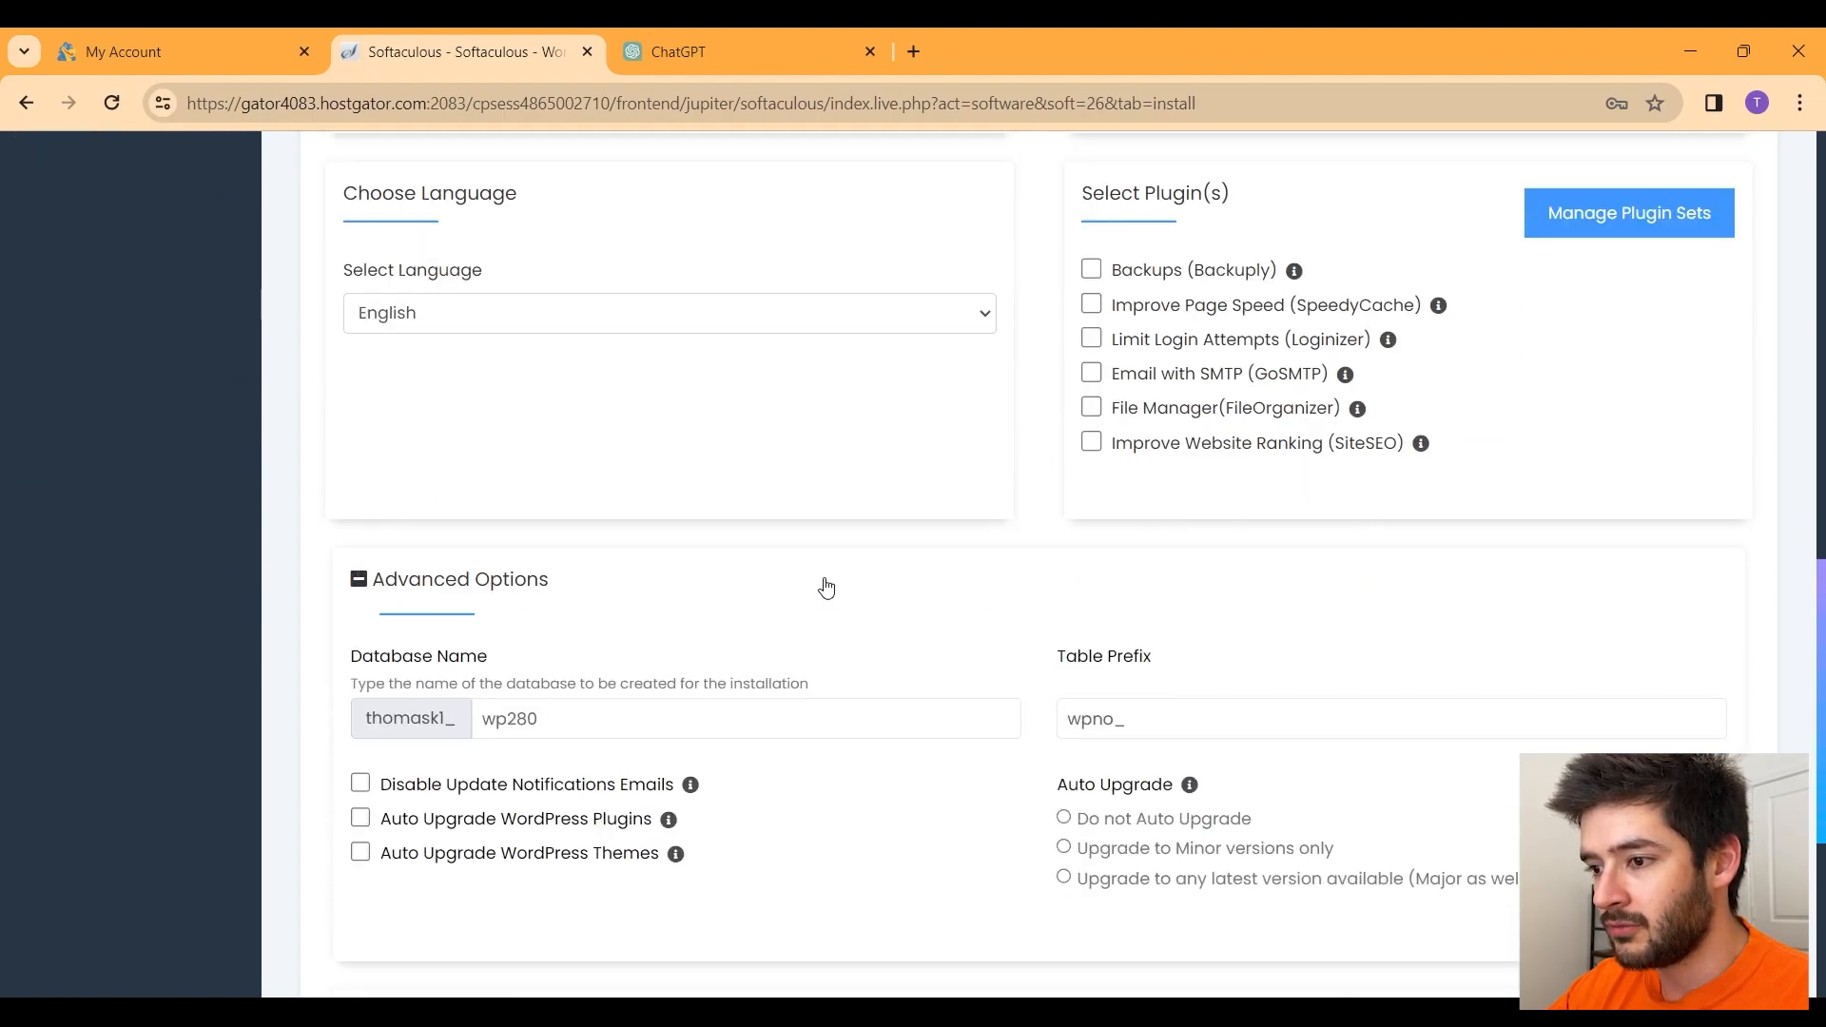
pyautogui.scroll(-3, 823, 583)
pyautogui.moveTo(580, 466); pyautogui.dragTo(484, 476)
pyautogui.moveTo(1308, 473); pyautogui.dragTo(1041, 492)
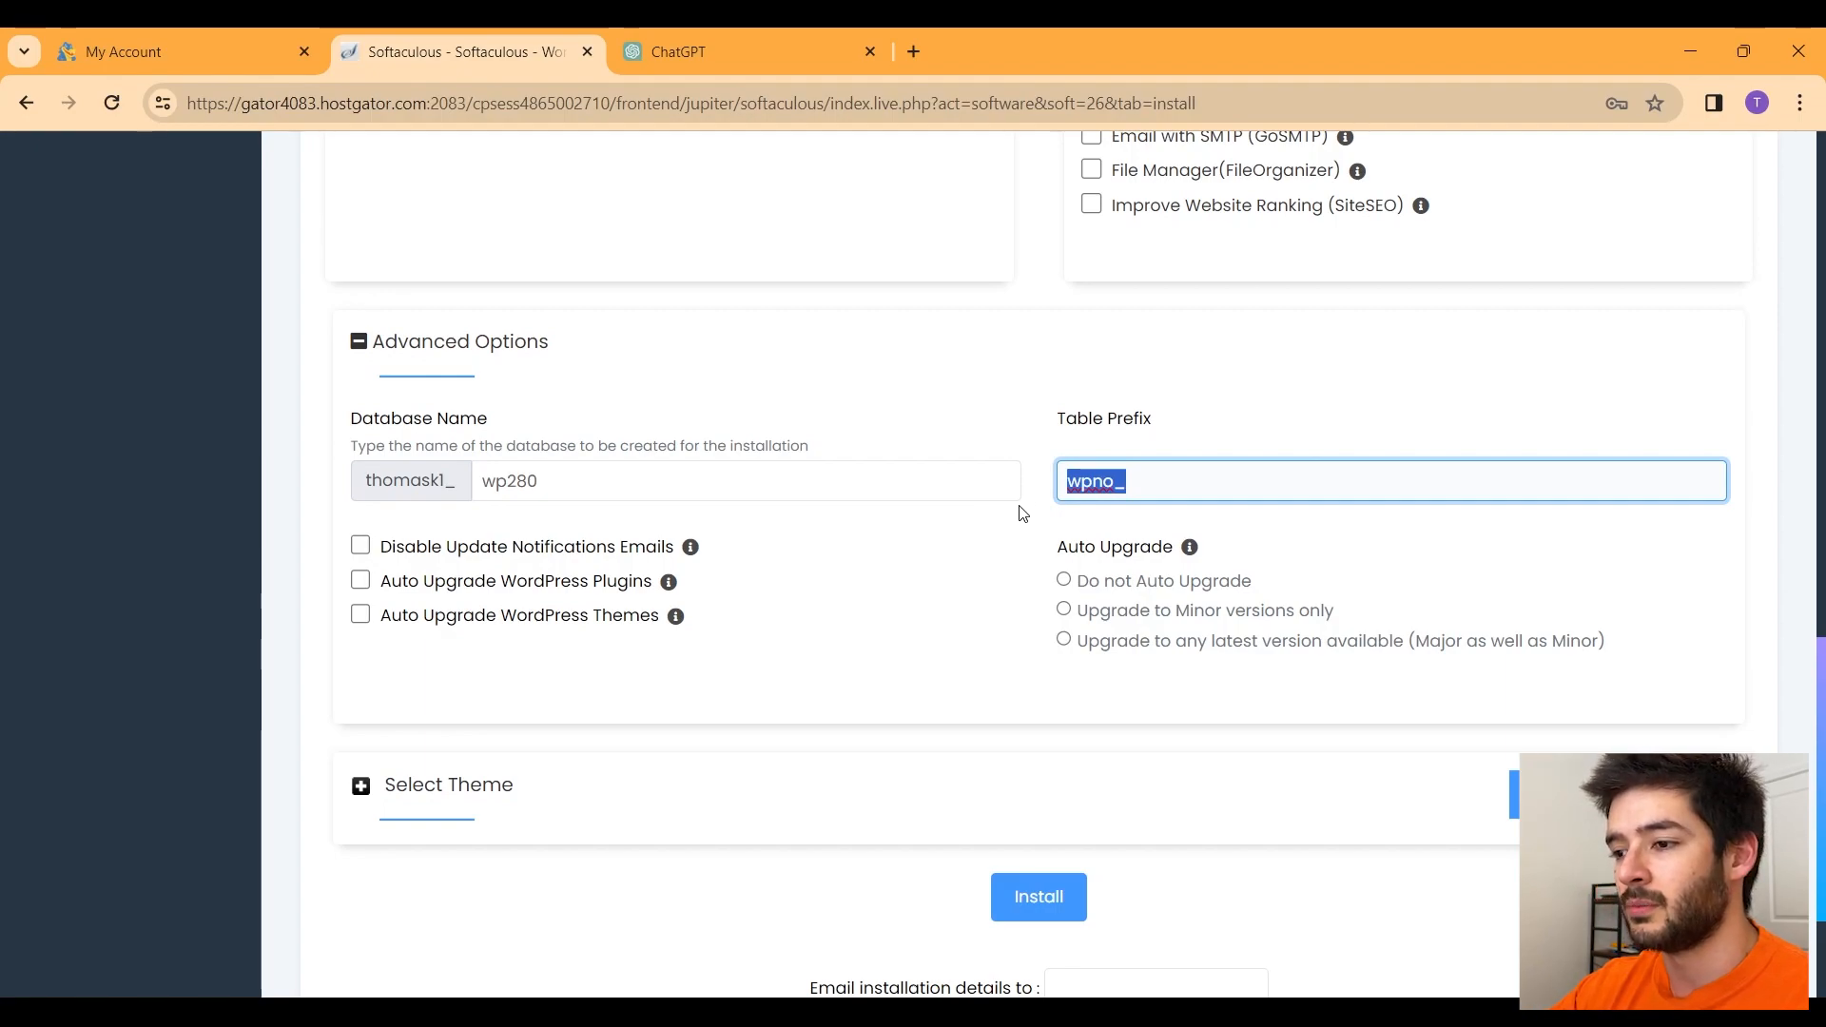
pyautogui.click(1047, 486)
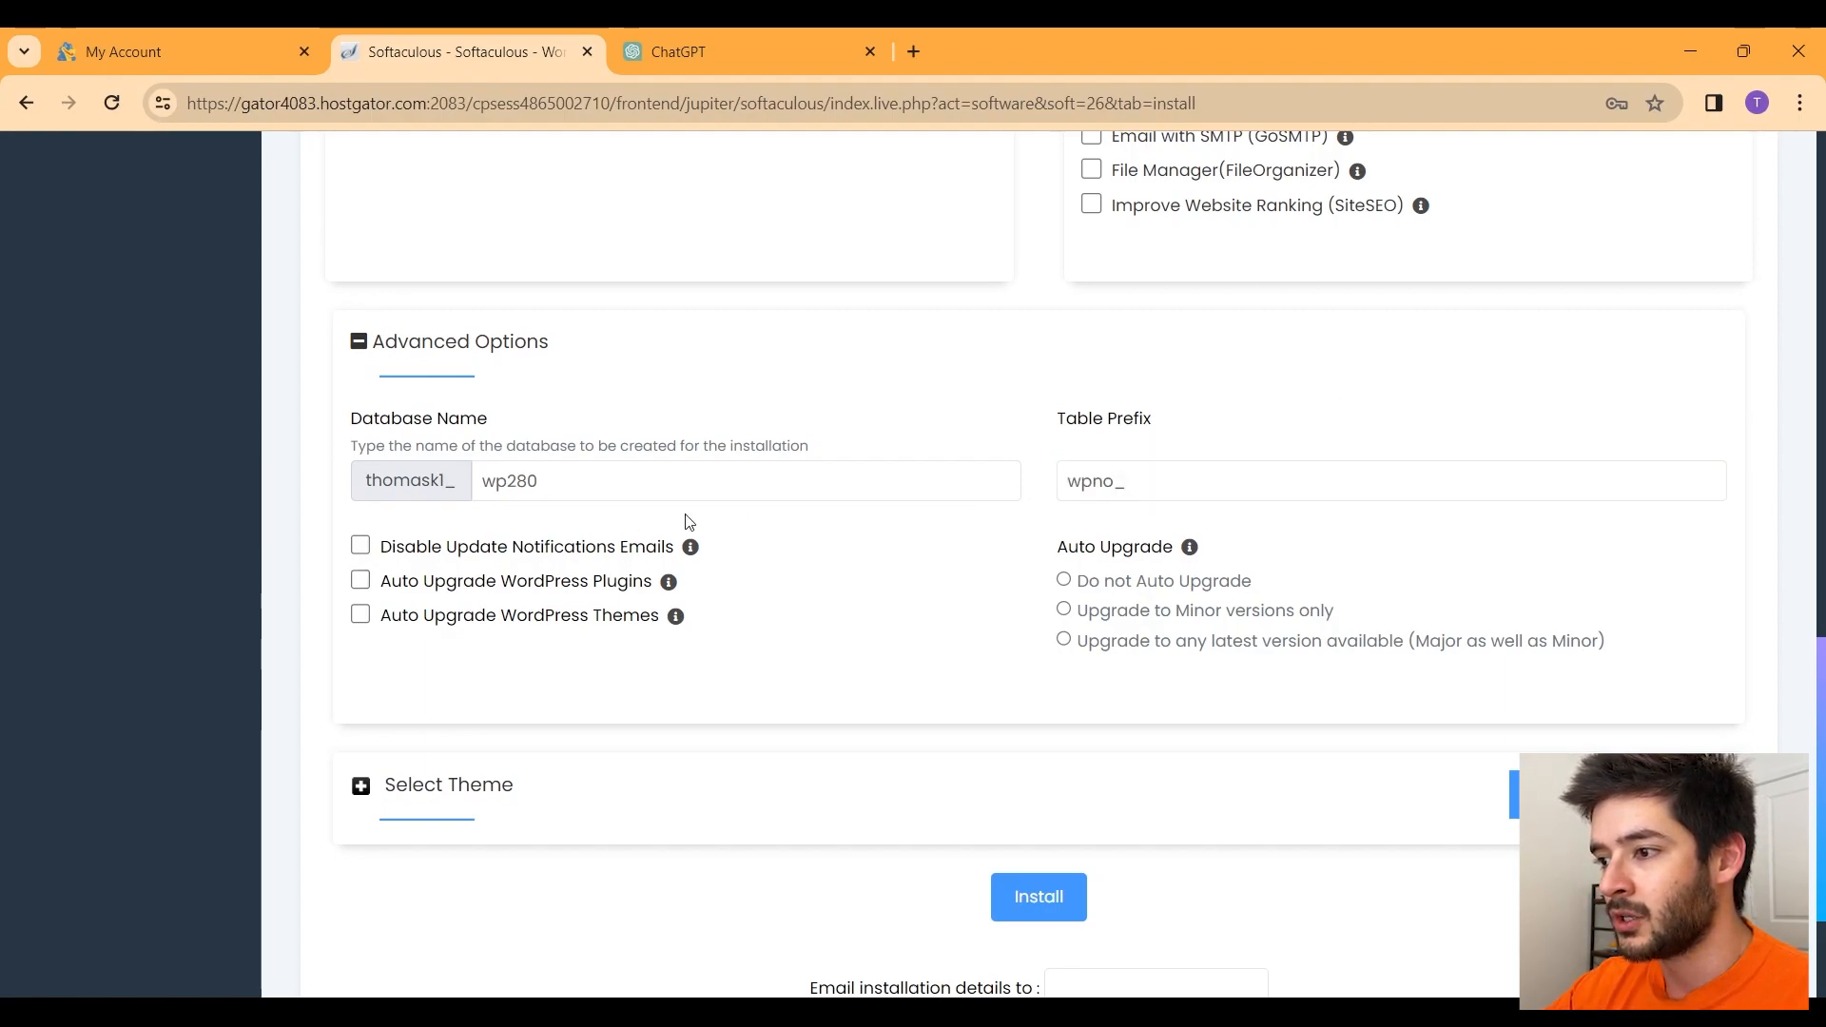
pyautogui.click(814, 481)
pyautogui.scroll(-3, 1125, 628)
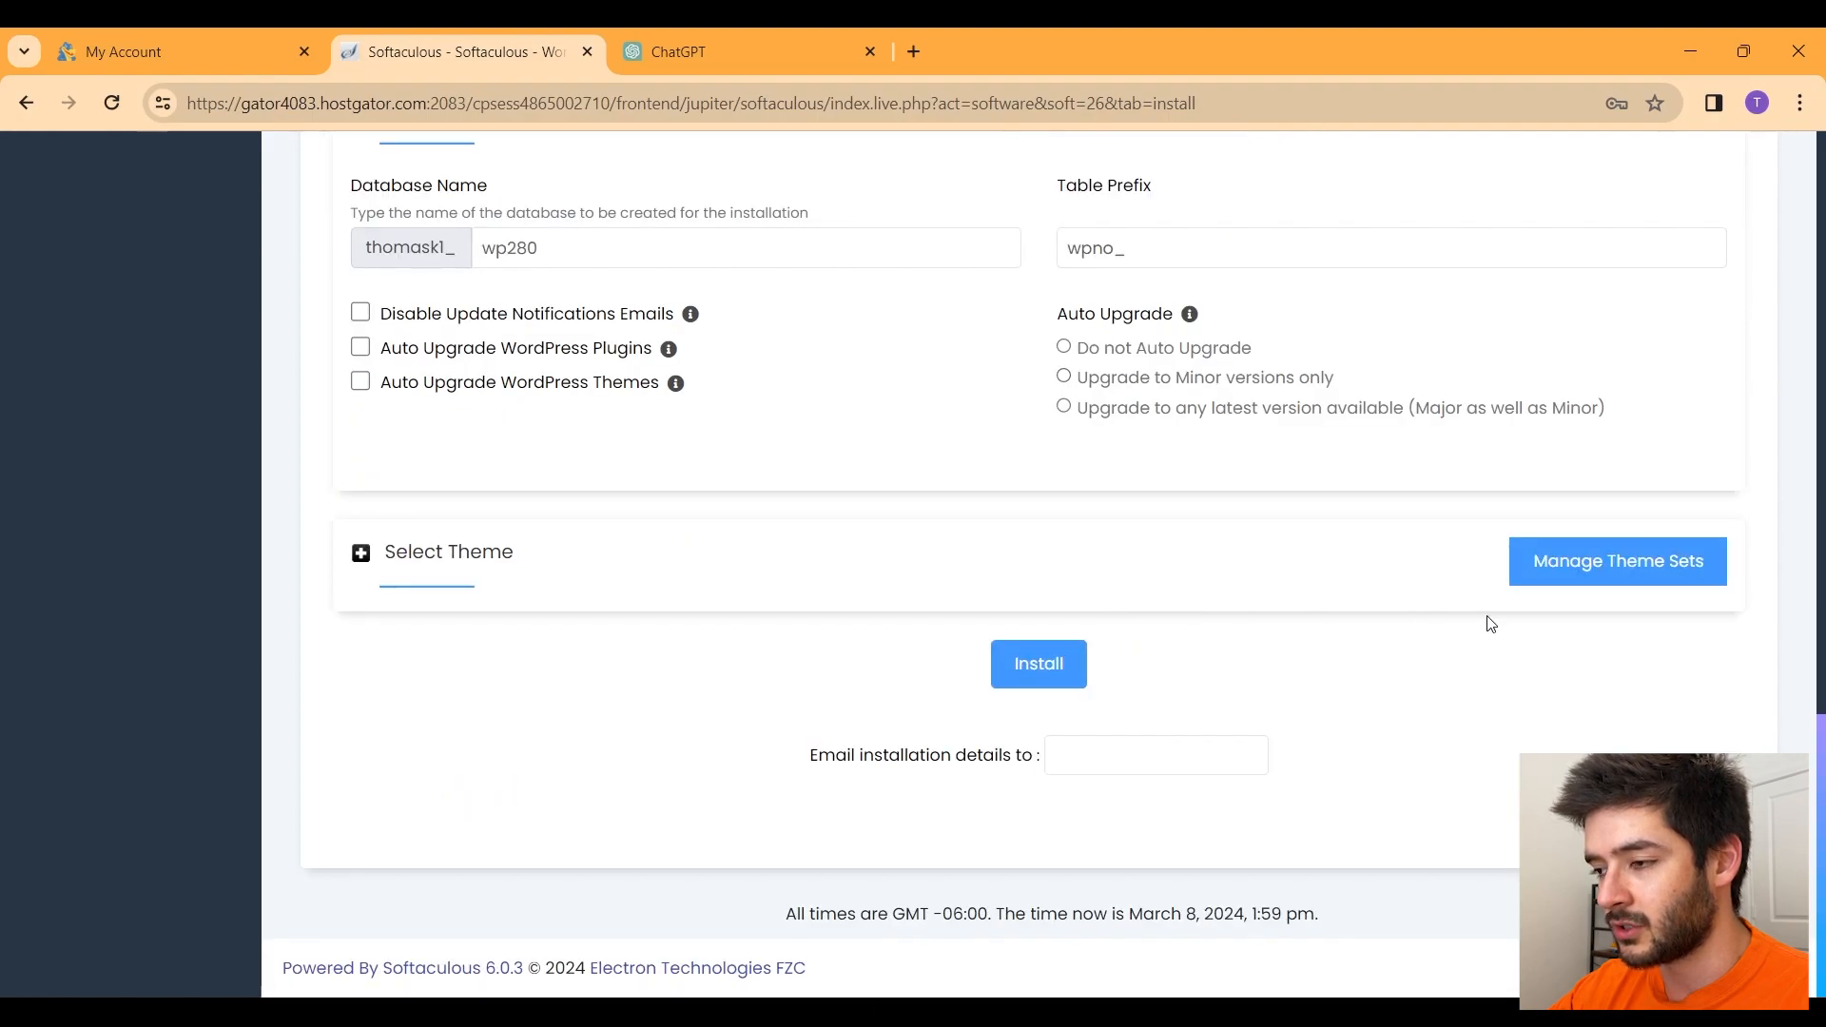
# Step: Expand Select Theme, leave the default, and run the WordPress installation
pyautogui.click(361, 553)
pyautogui.scroll(-1, 835, 621)
pyautogui.scroll(-2, 834, 621)
pyautogui.scroll(-2, 831, 619)
pyautogui.scroll(3, 831, 620)
pyautogui.scroll(-3, 926, 619)
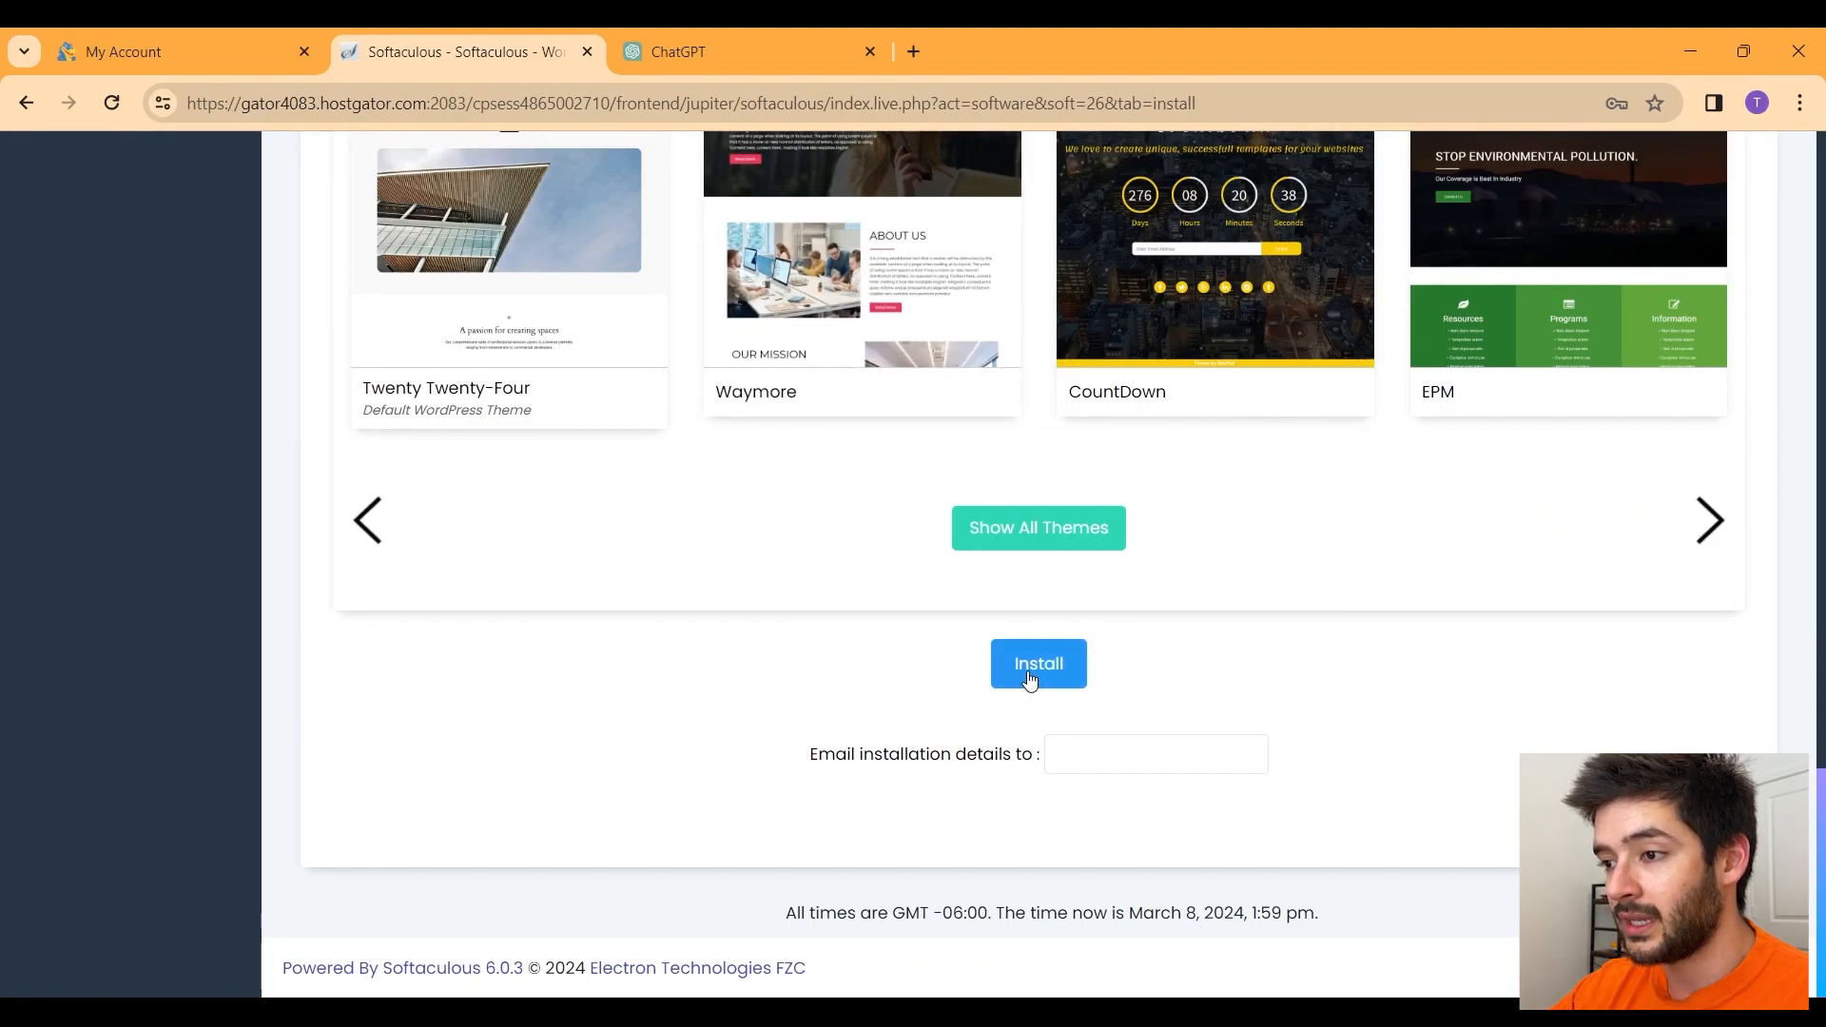
pyautogui.click(1032, 671)
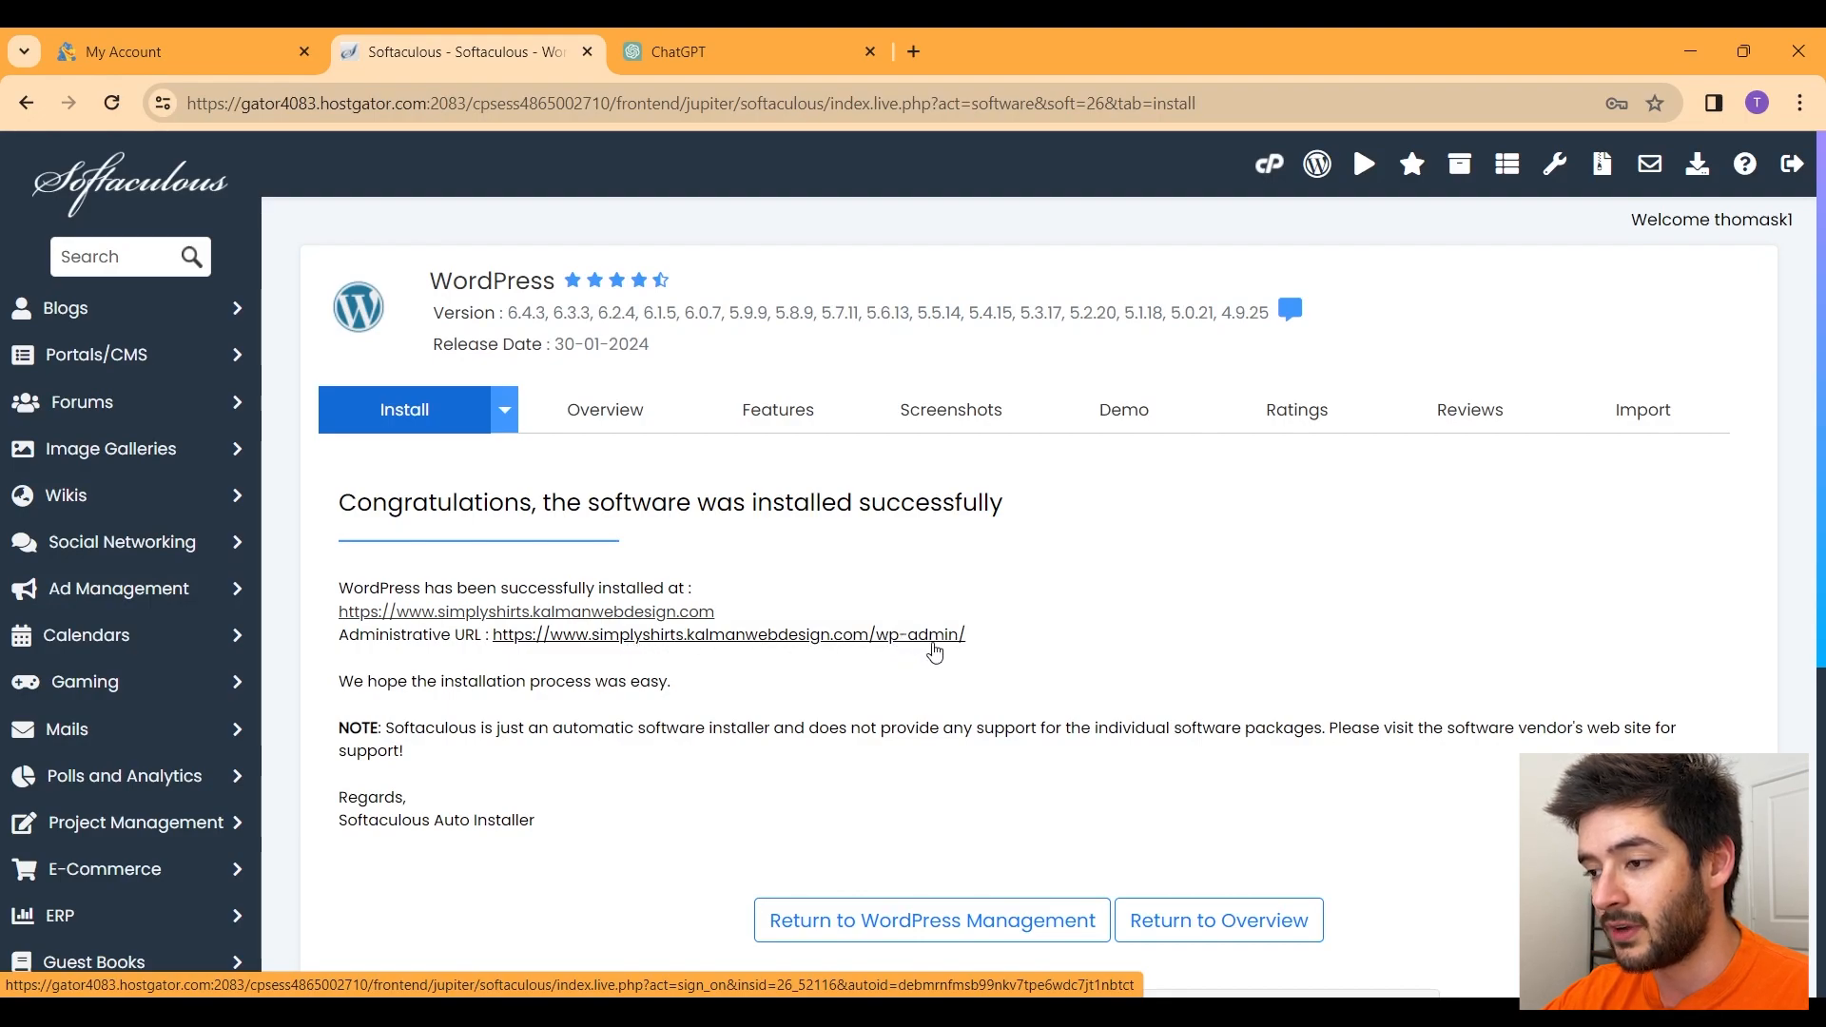
# Step: Once installation completes, follow the Administrative URL link into a new tab
pyautogui.click(911, 651)
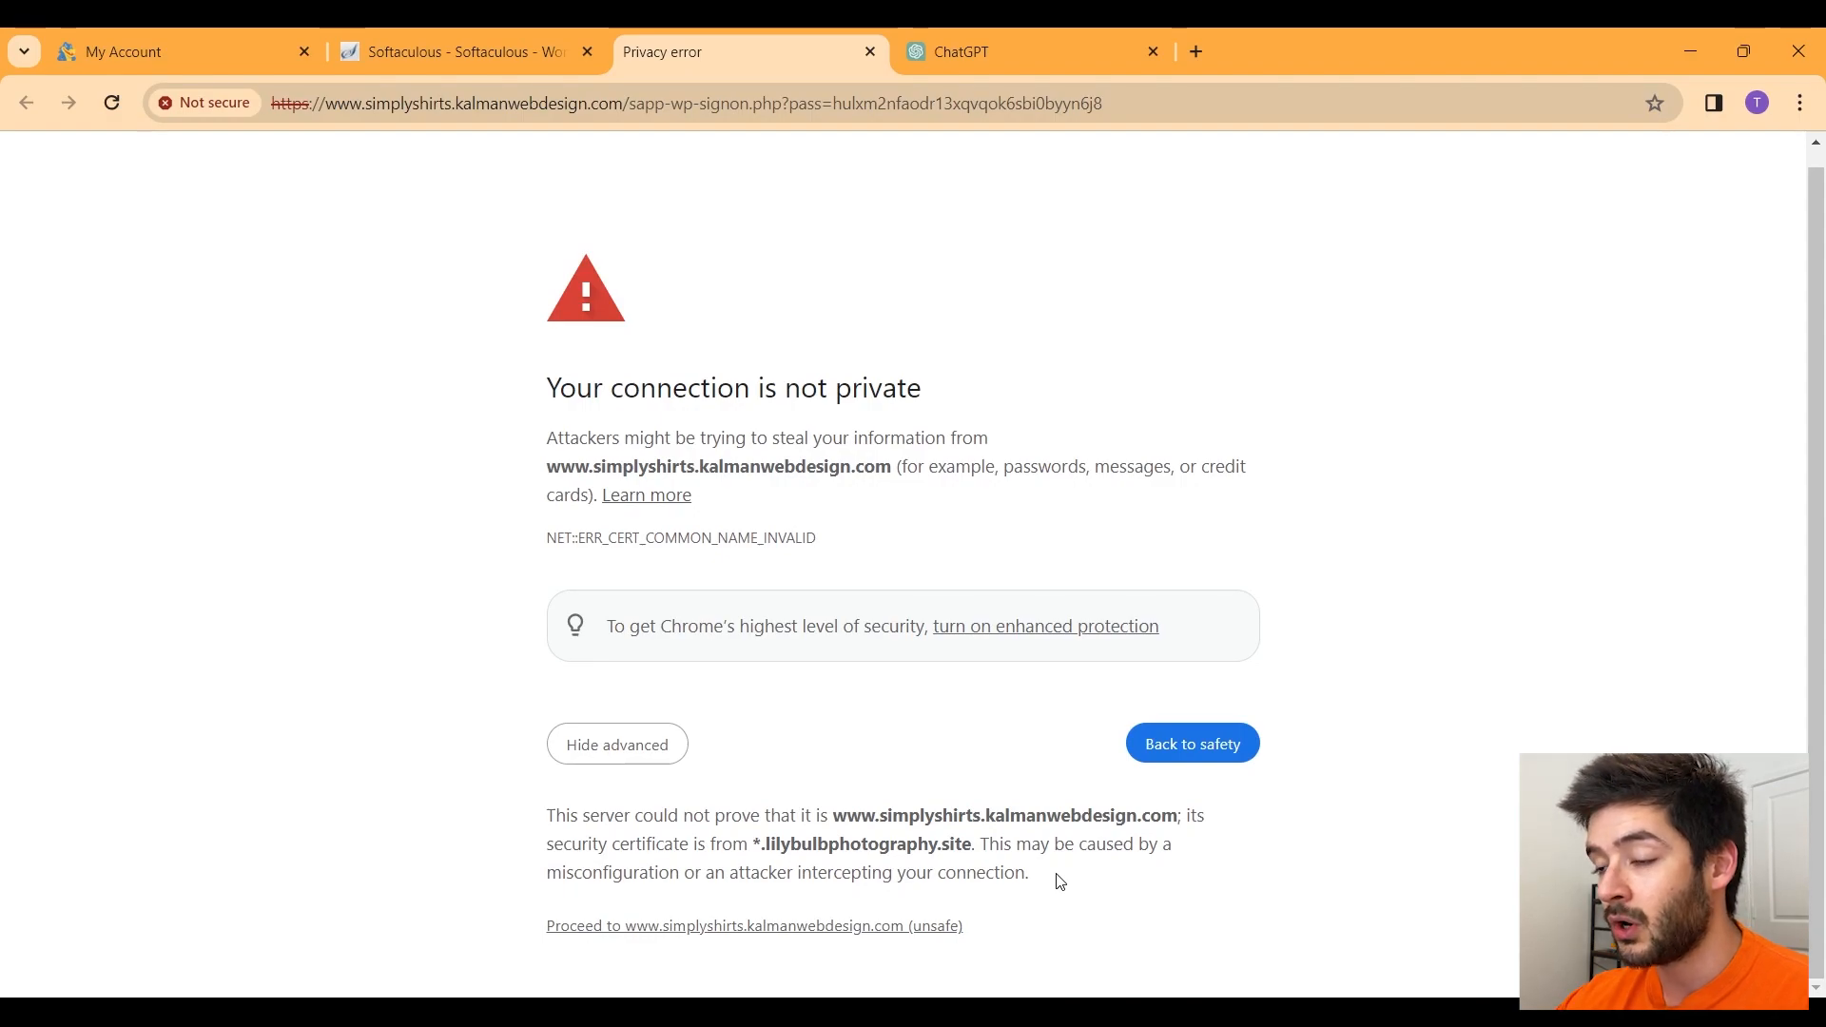
# Step: Proceed past the unsafe certificate warning to the Coming Soon page, then reload it
pyautogui.moveTo(889, 464); pyautogui.dragTo(556, 487)
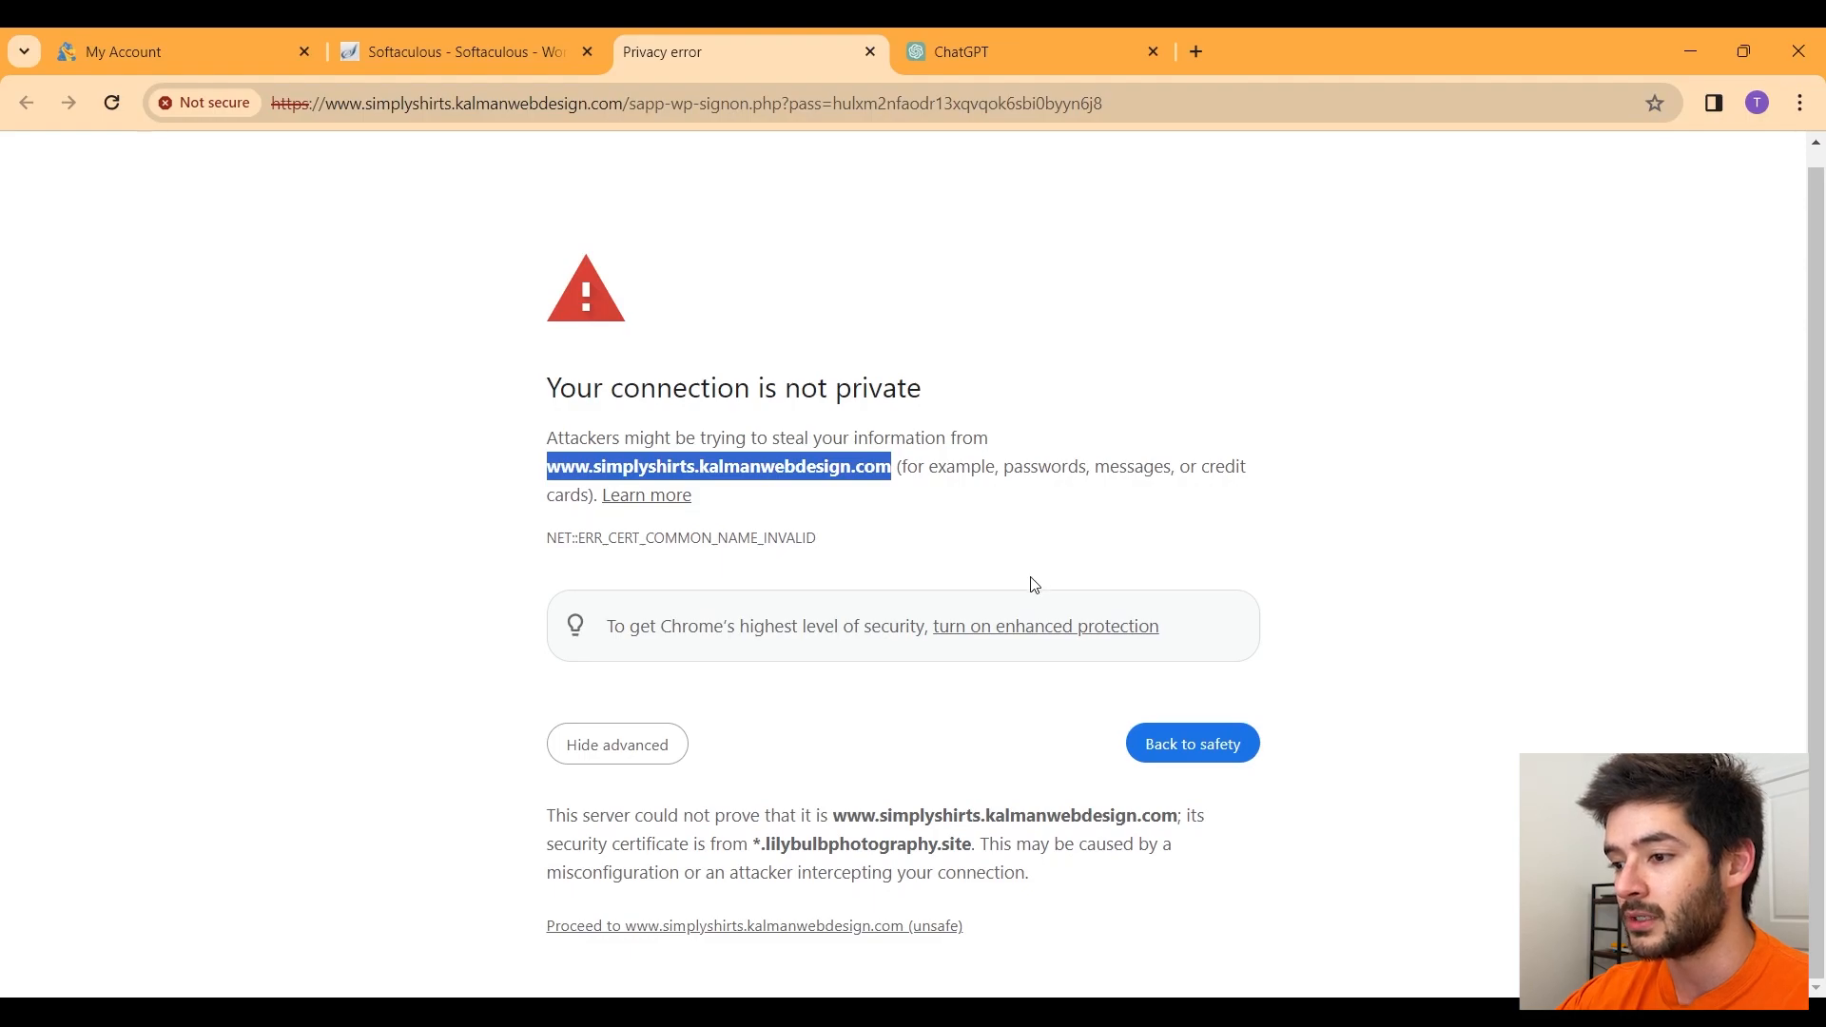
pyautogui.click(707, 927)
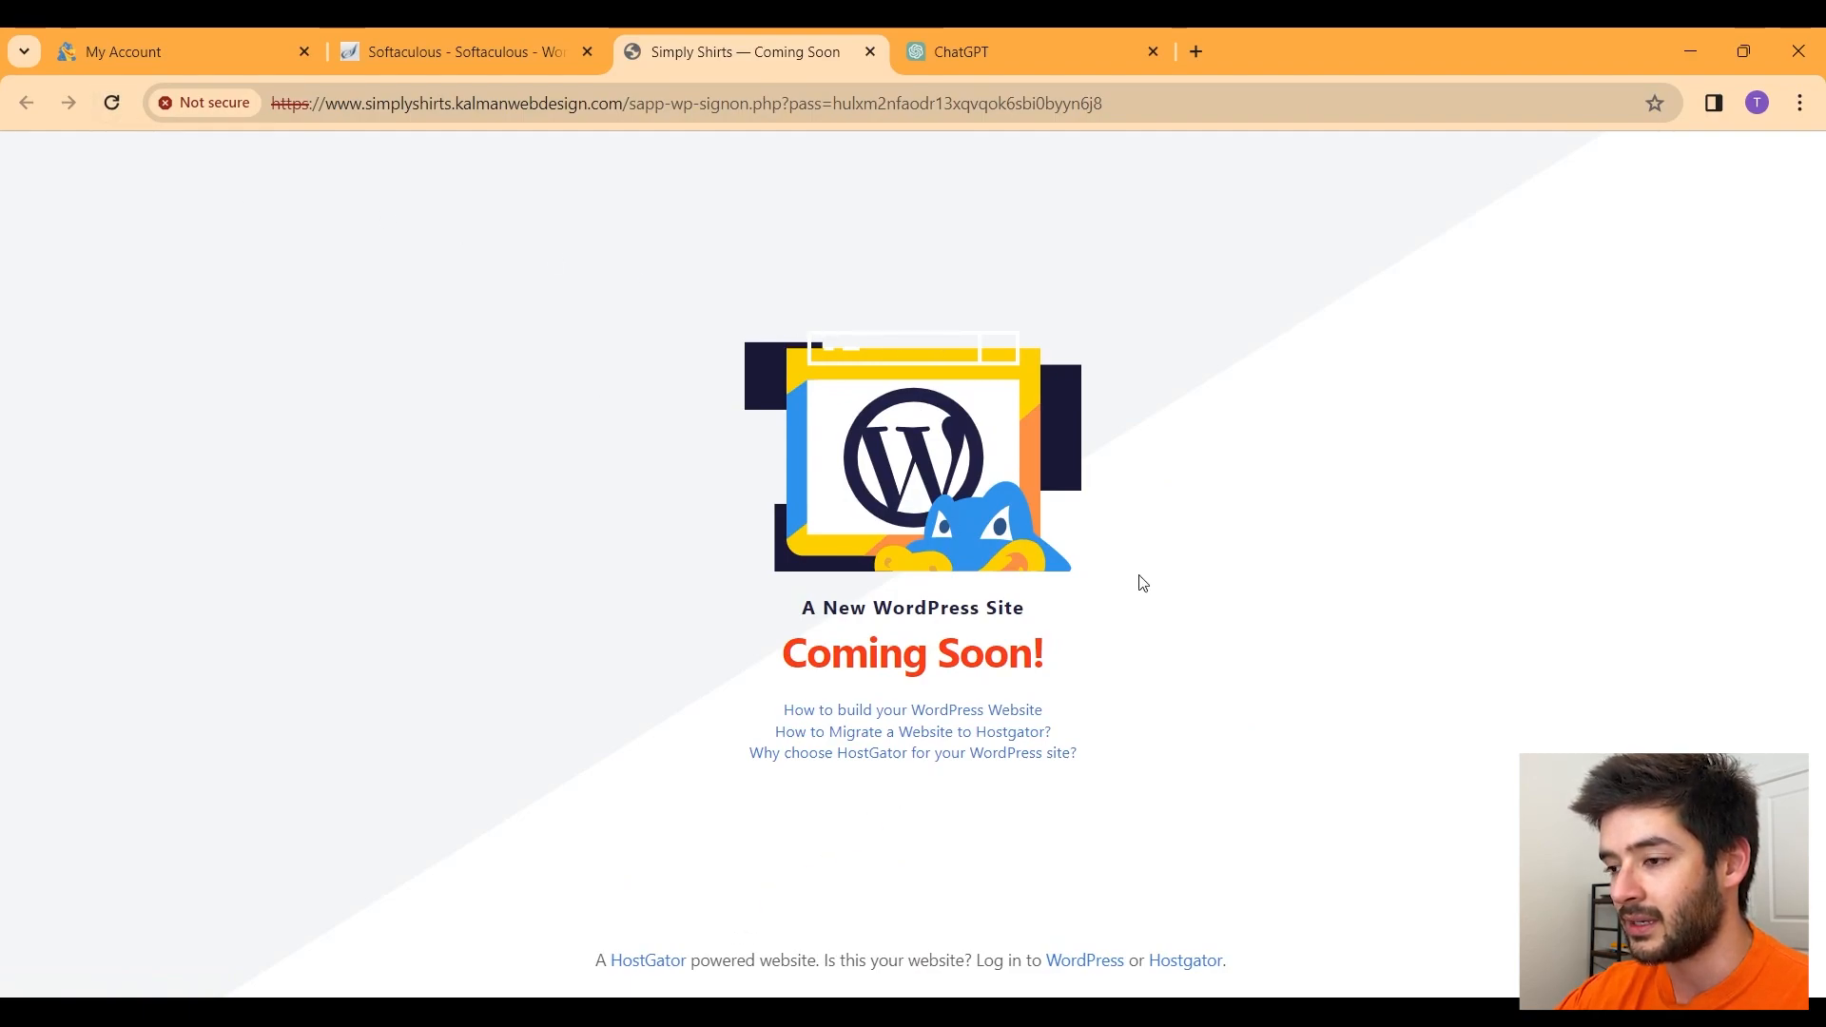
pyautogui.moveTo(1227, 777); pyautogui.dragTo(739, 404)
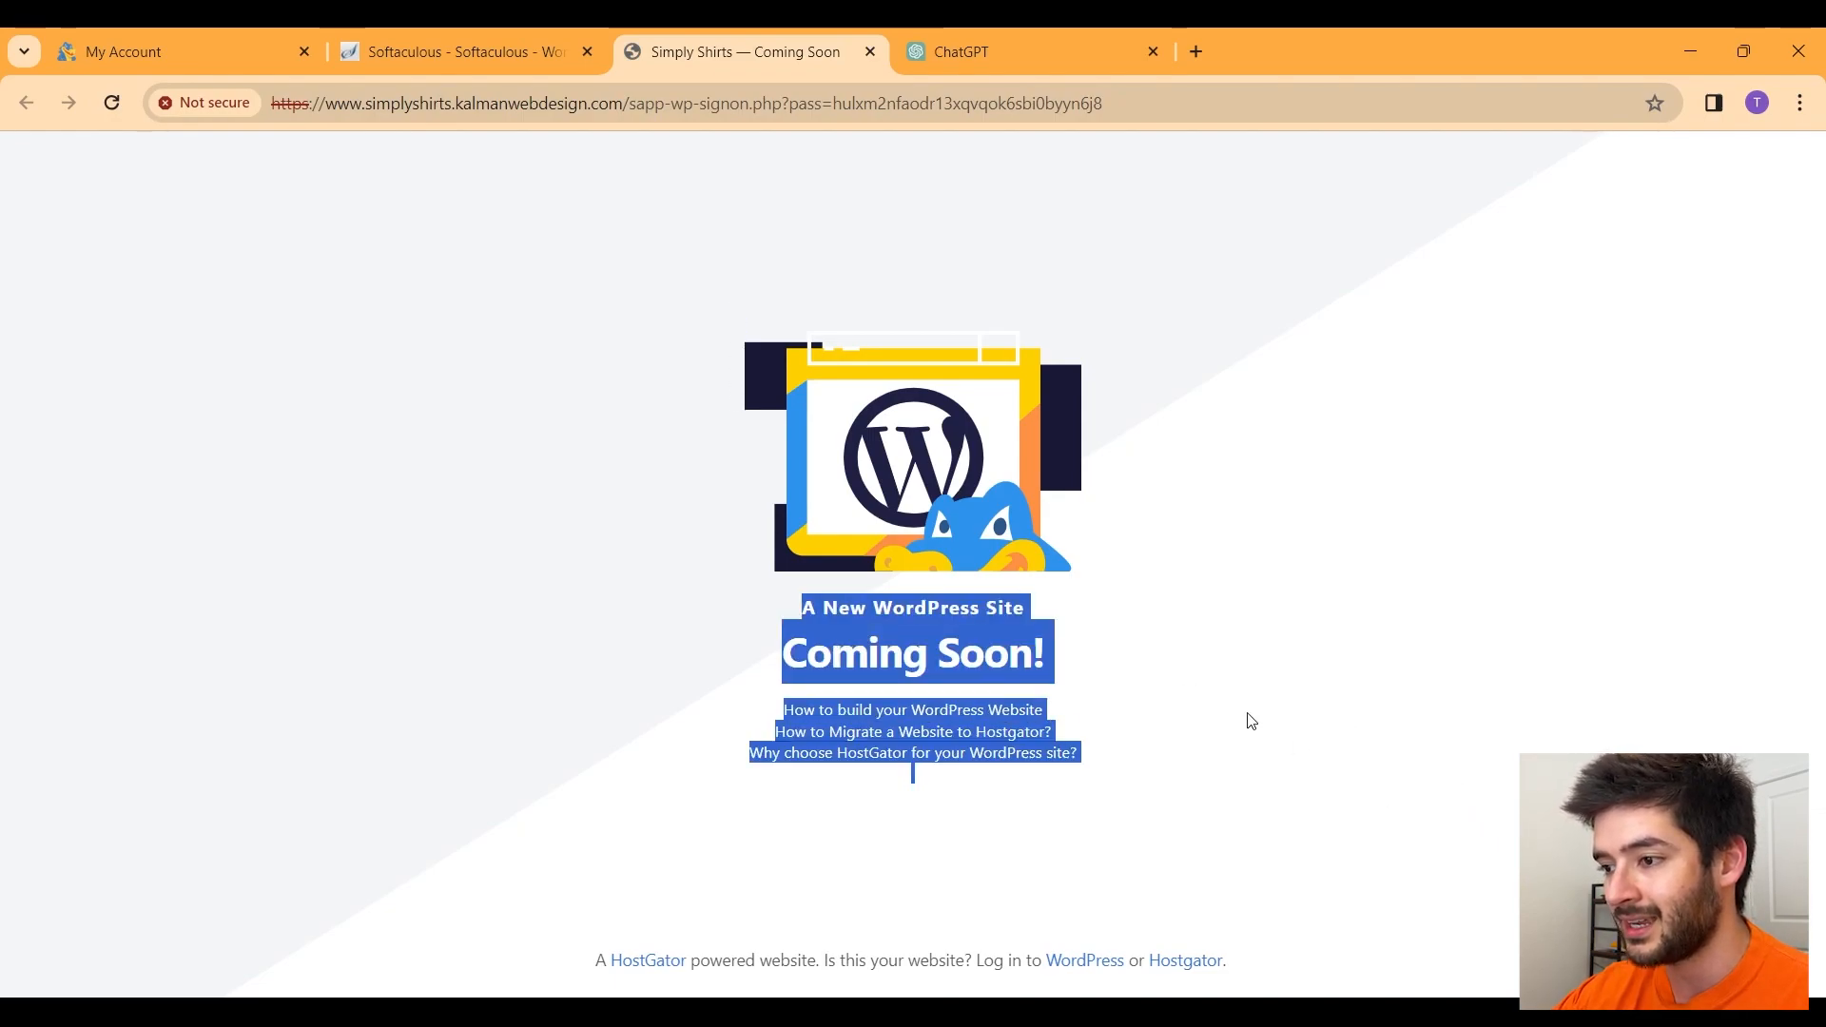
pyautogui.click(1176, 747)
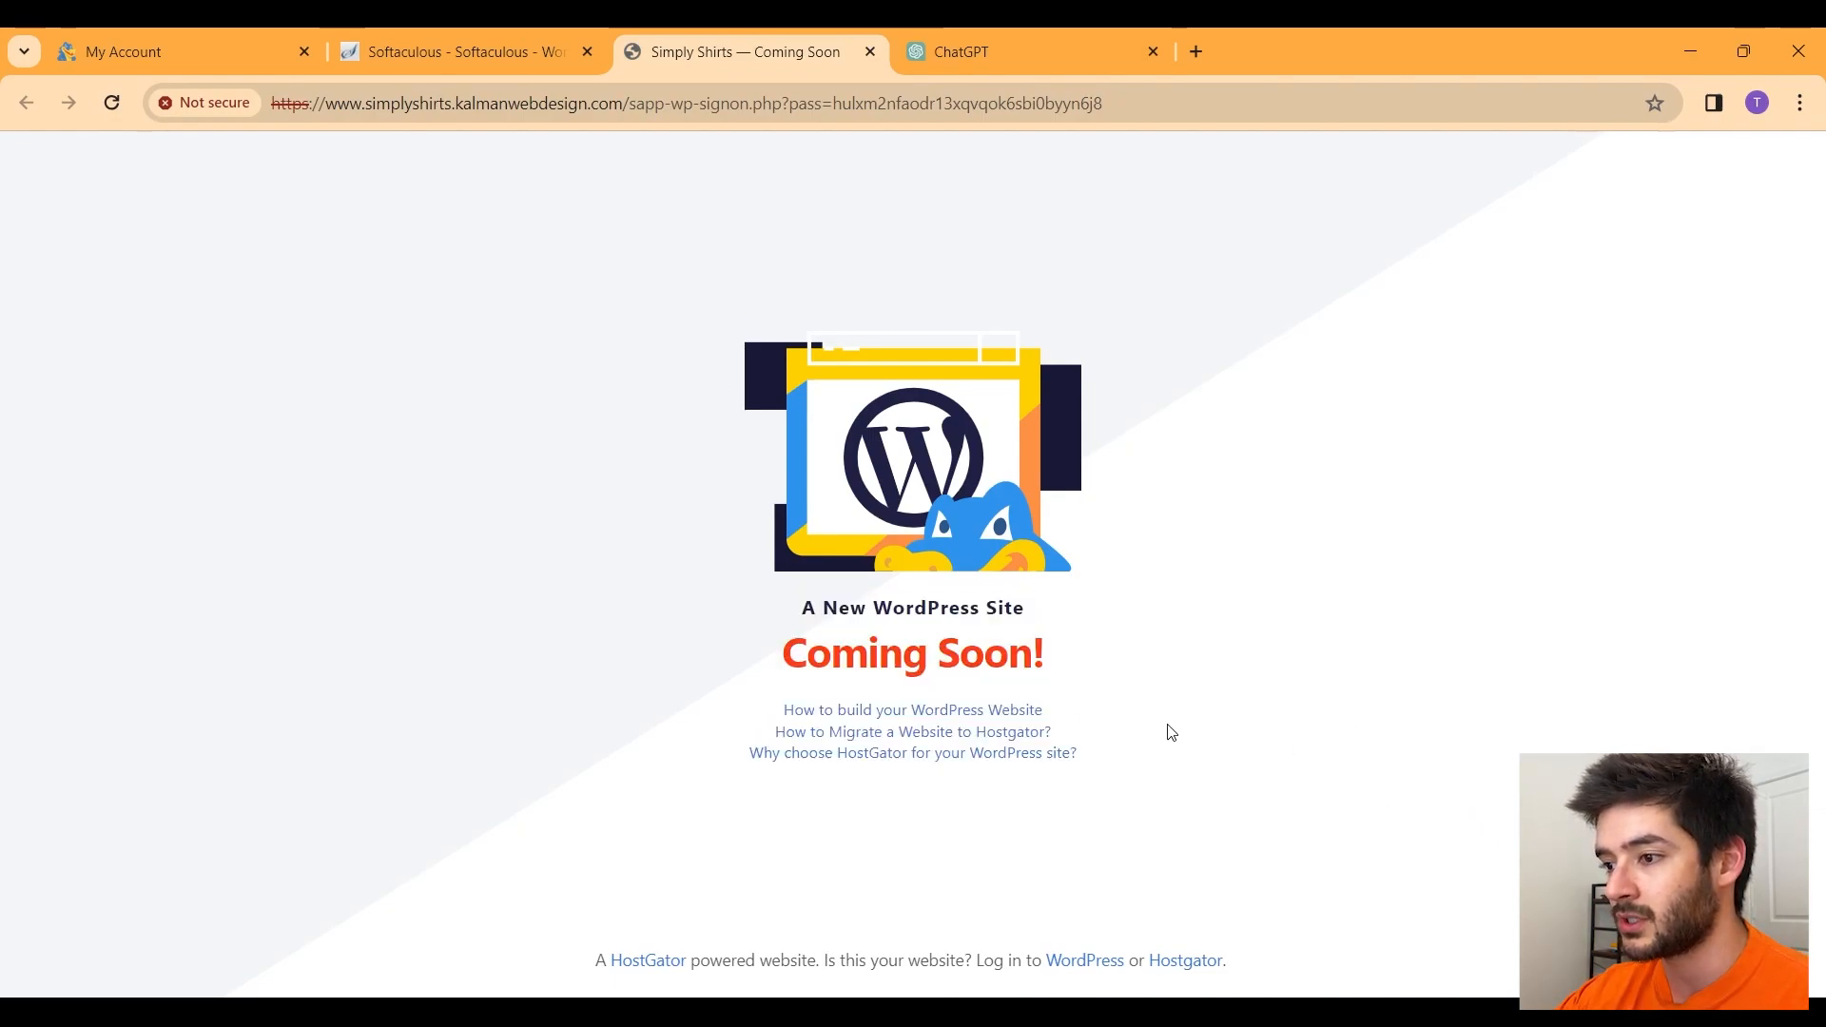
pyautogui.click(111, 103)
# Step: Log in with the admin credentials and confirm exiting the HostGator onboarding wizard
pyautogui.click(892, 446)
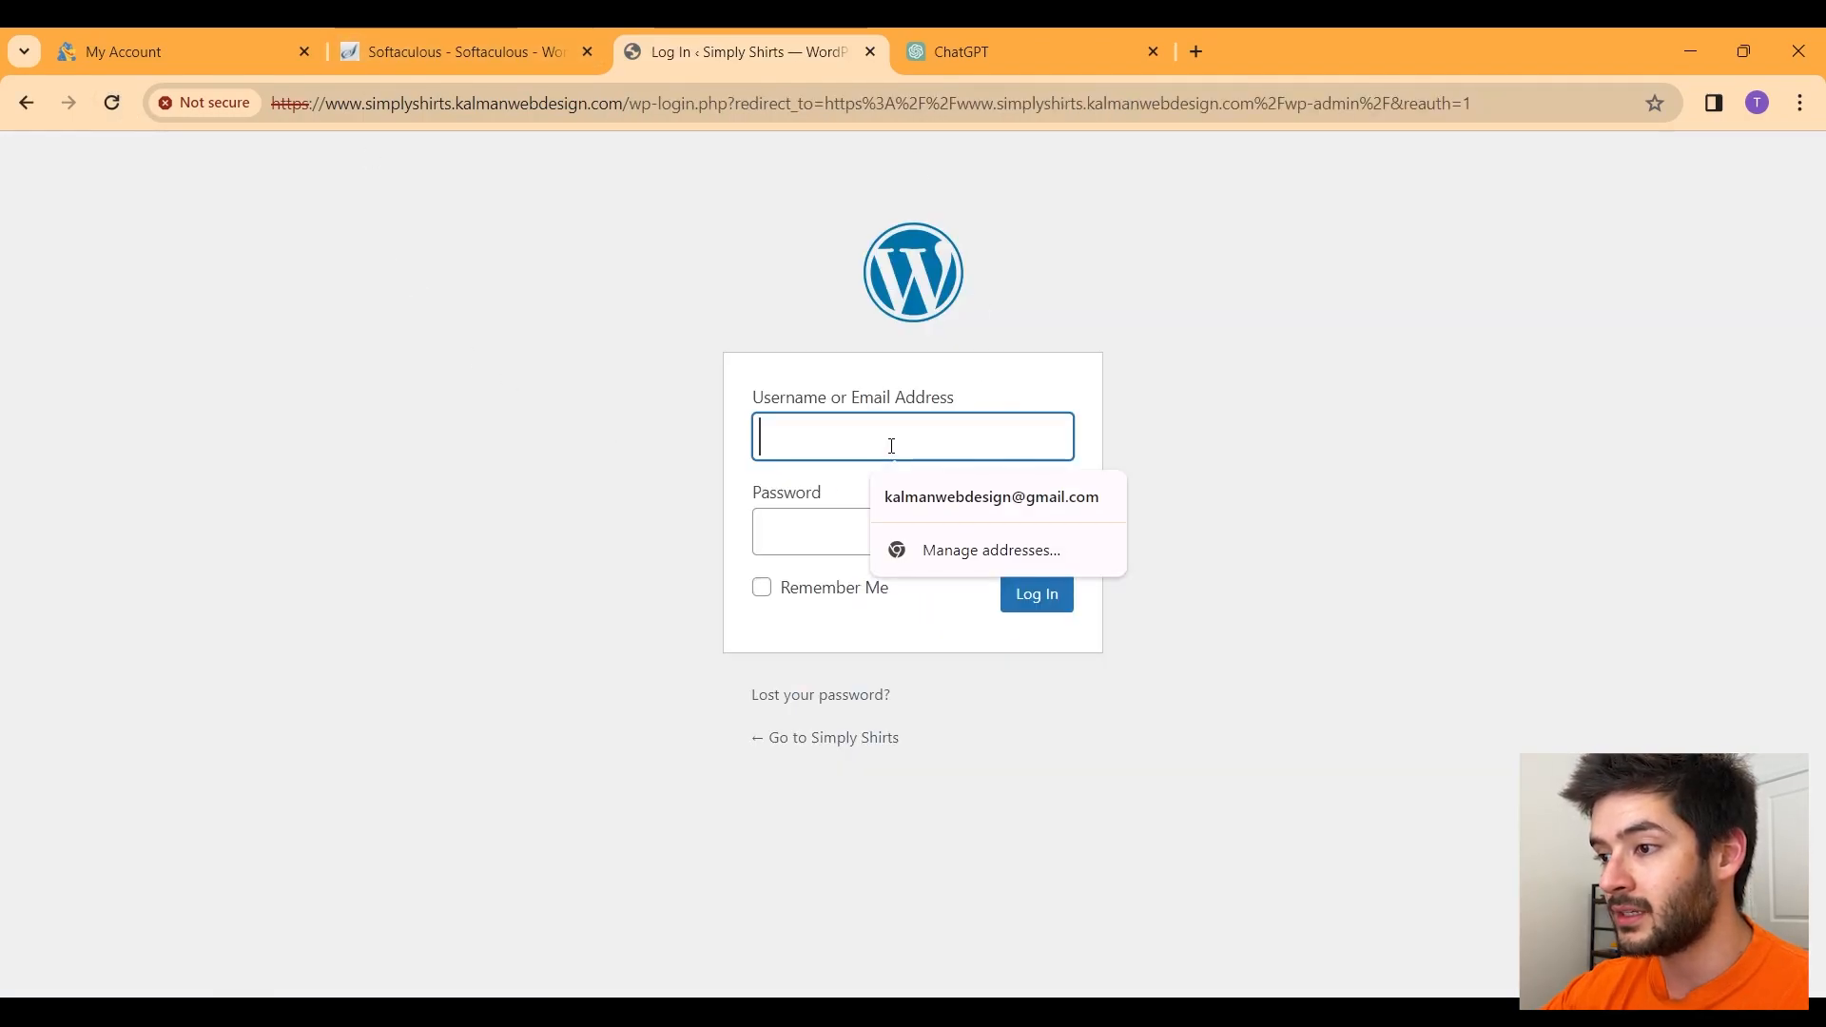
pyautogui.write('kalmanwebdesign')
pyautogui.click(999, 509)
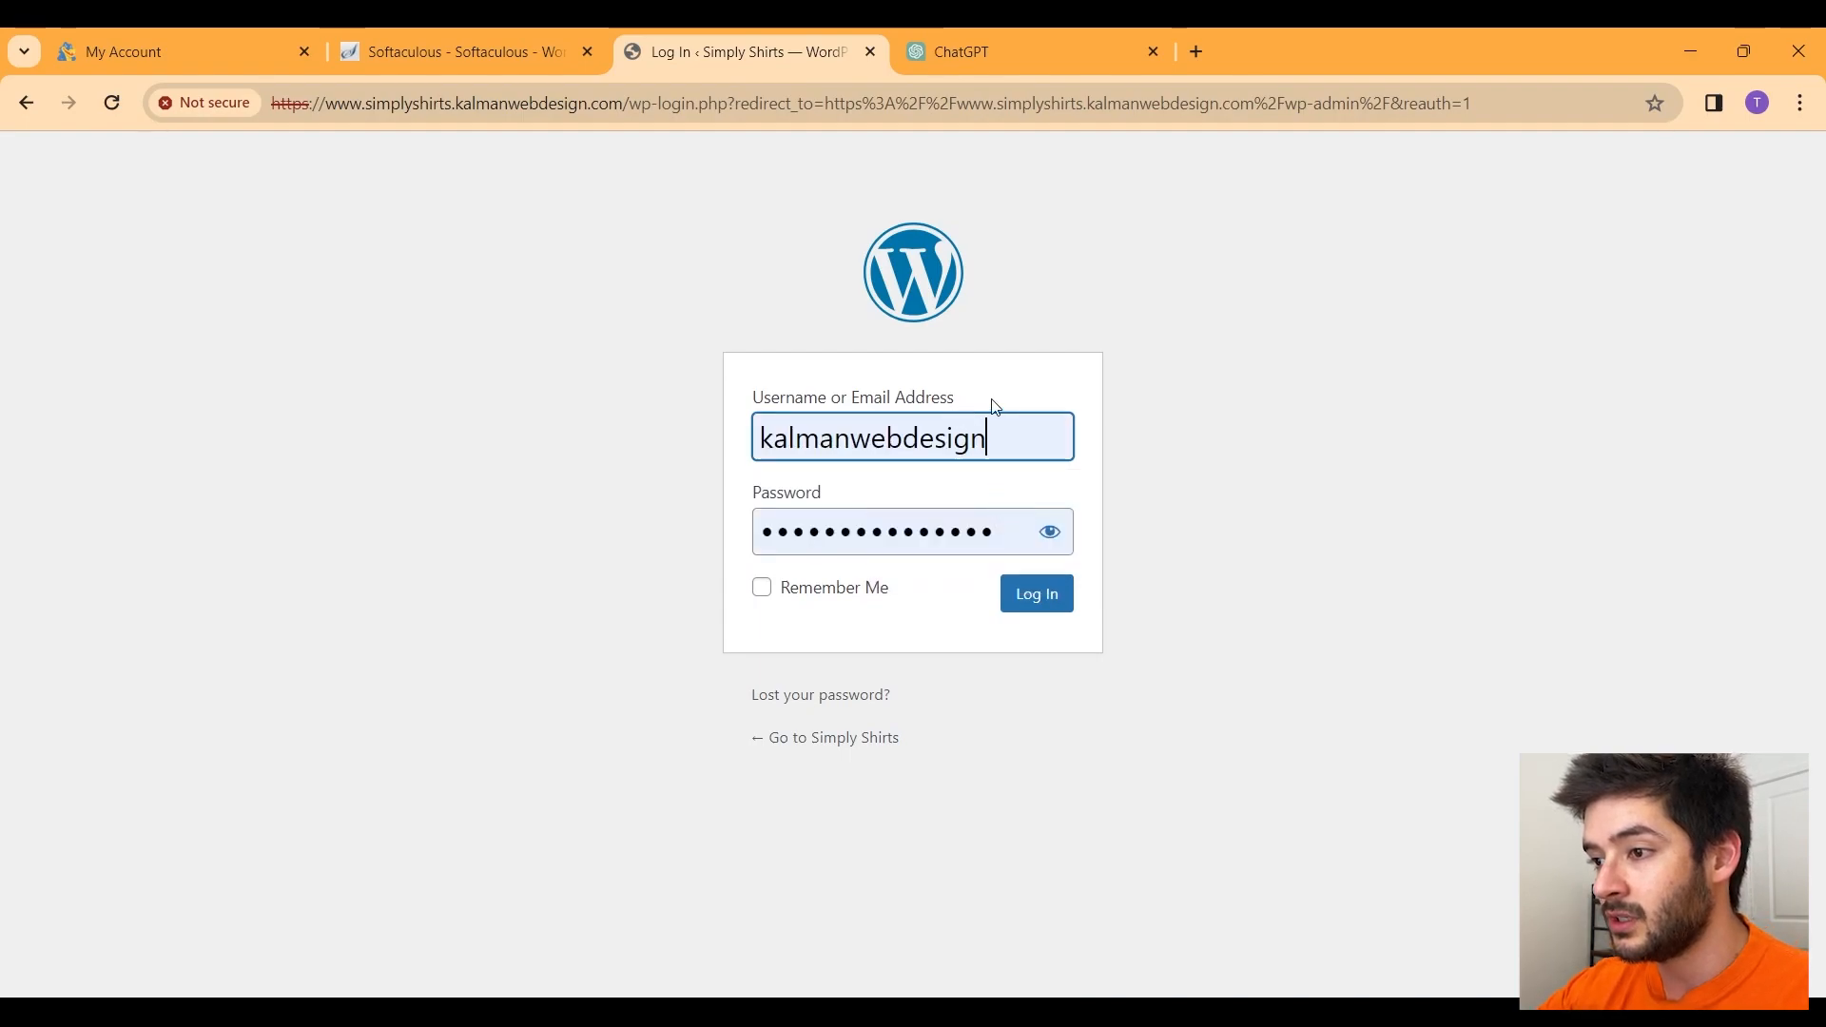
pyautogui.click(1062, 601)
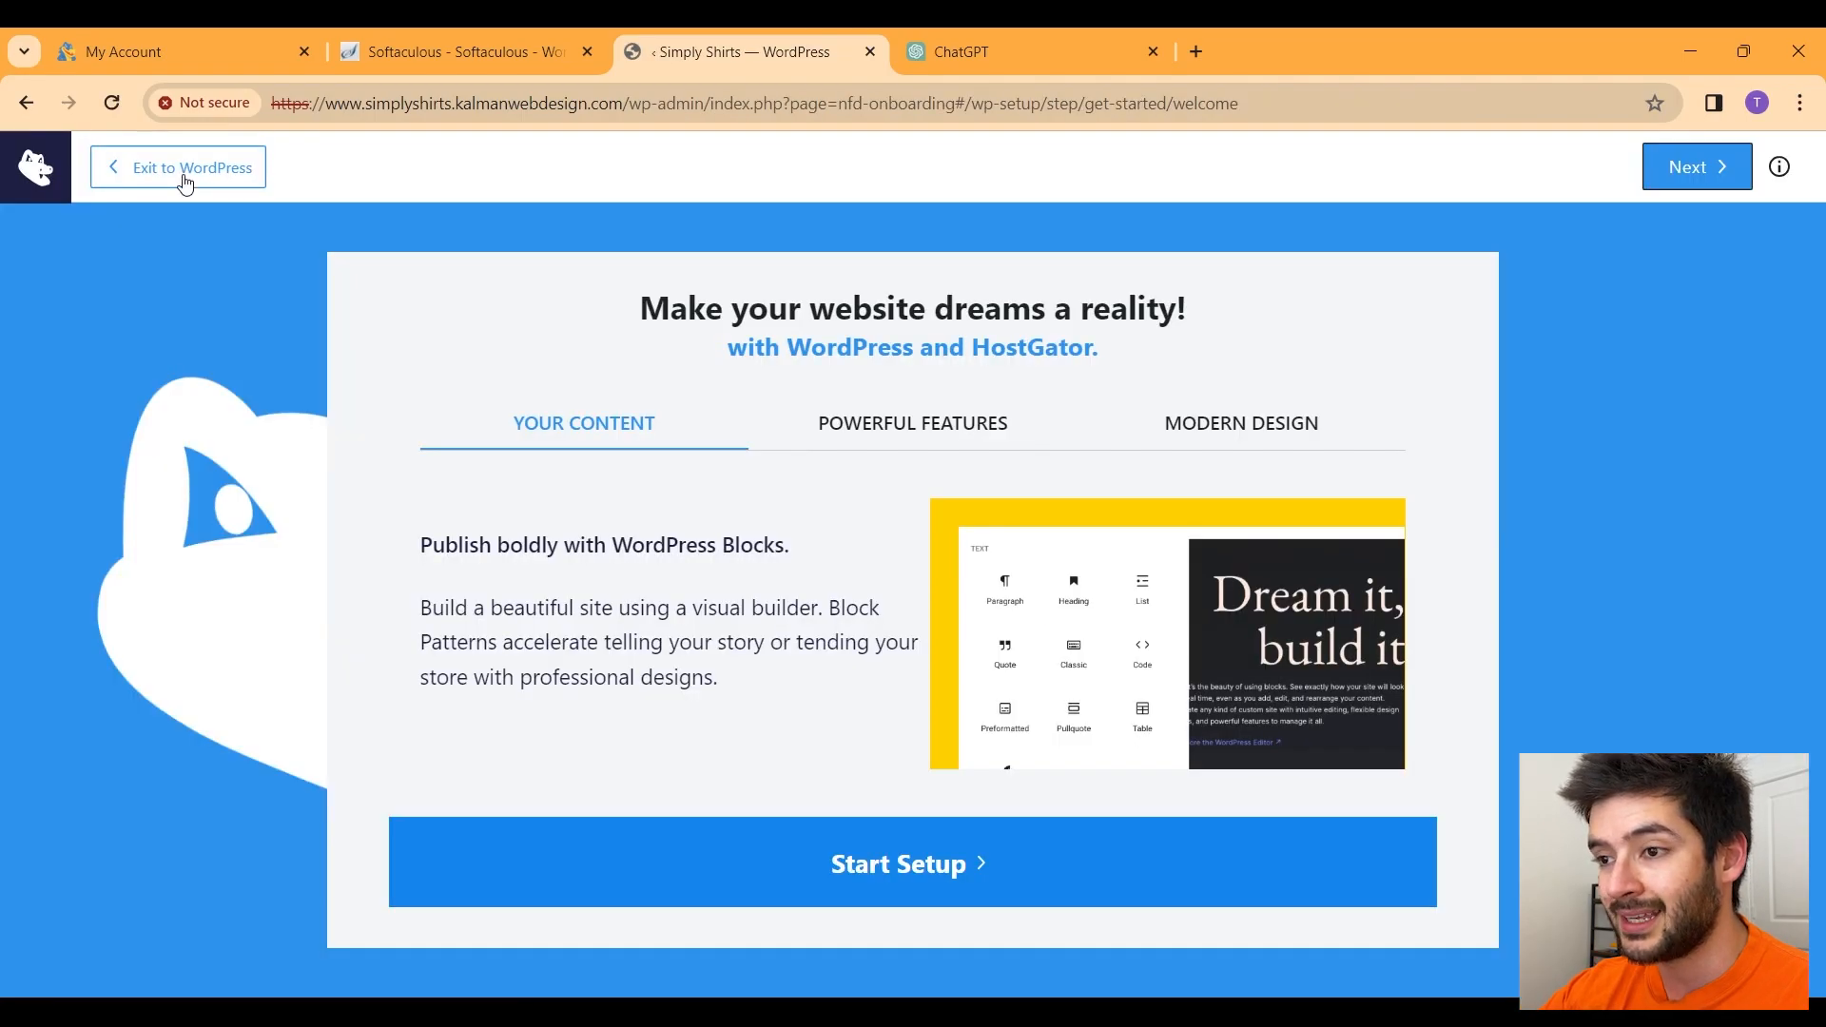
pyautogui.click(185, 180)
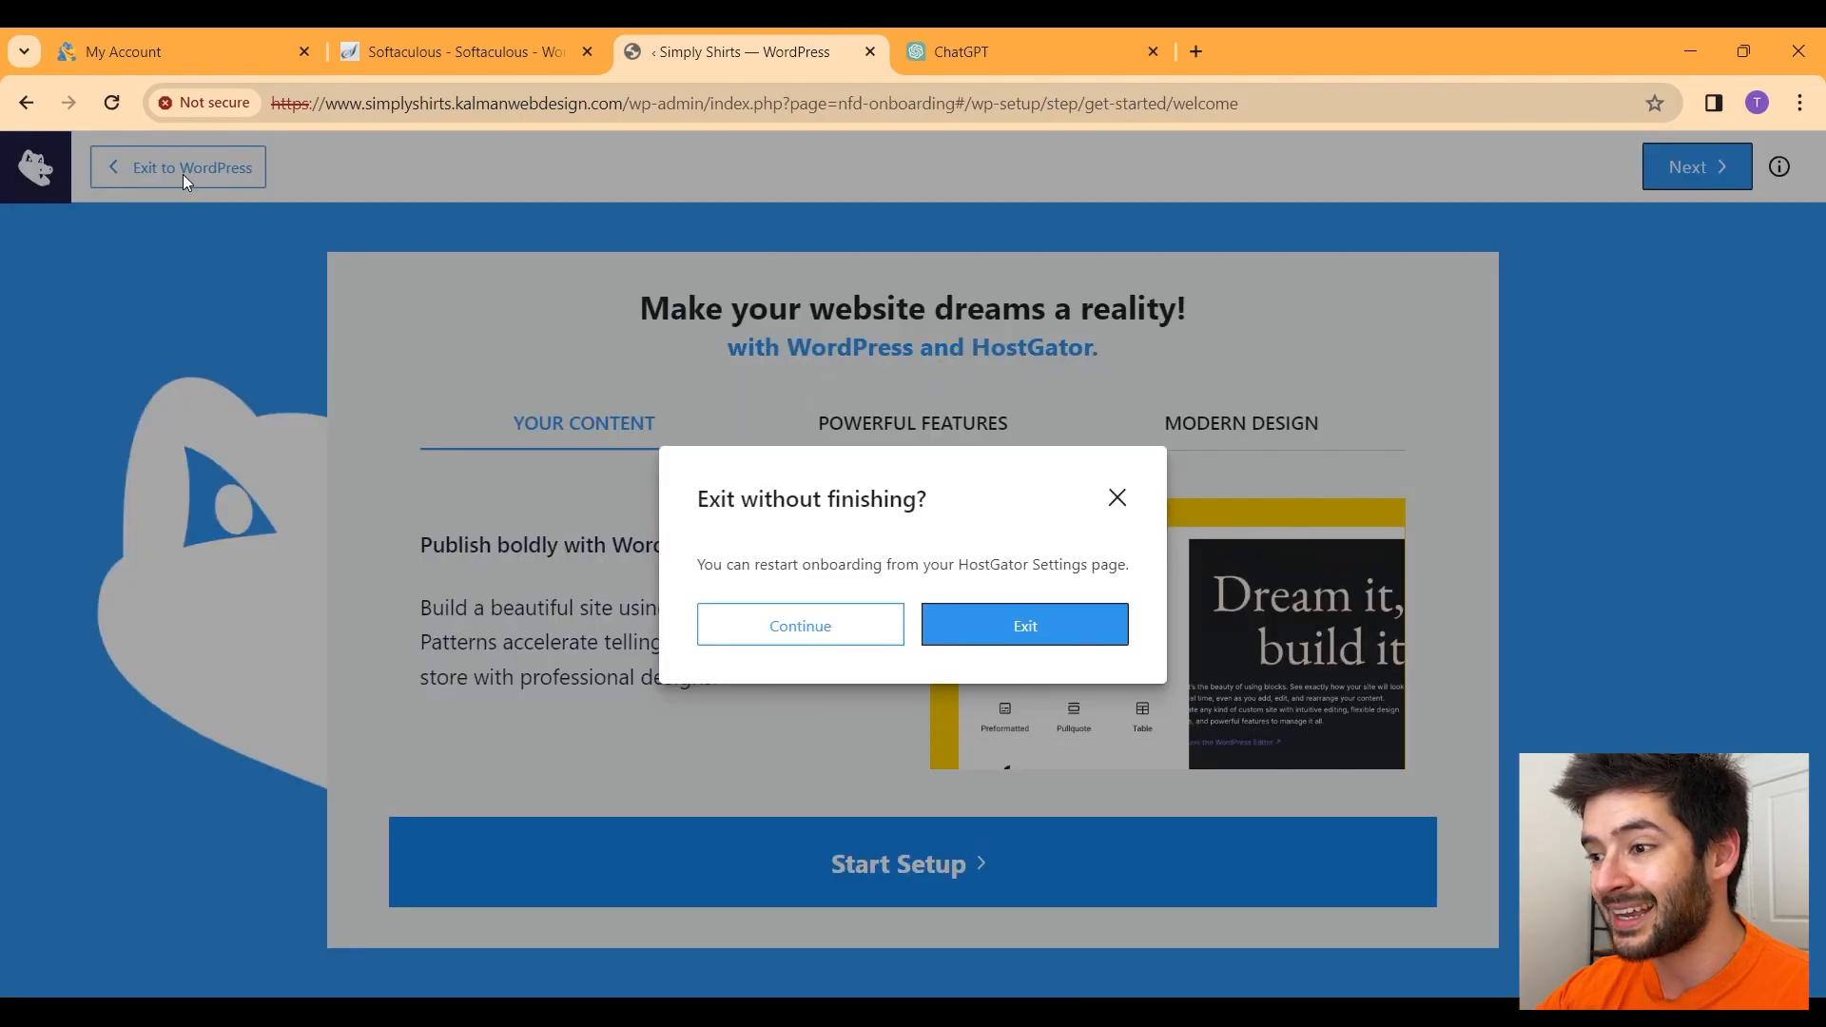
pyautogui.click(1037, 624)
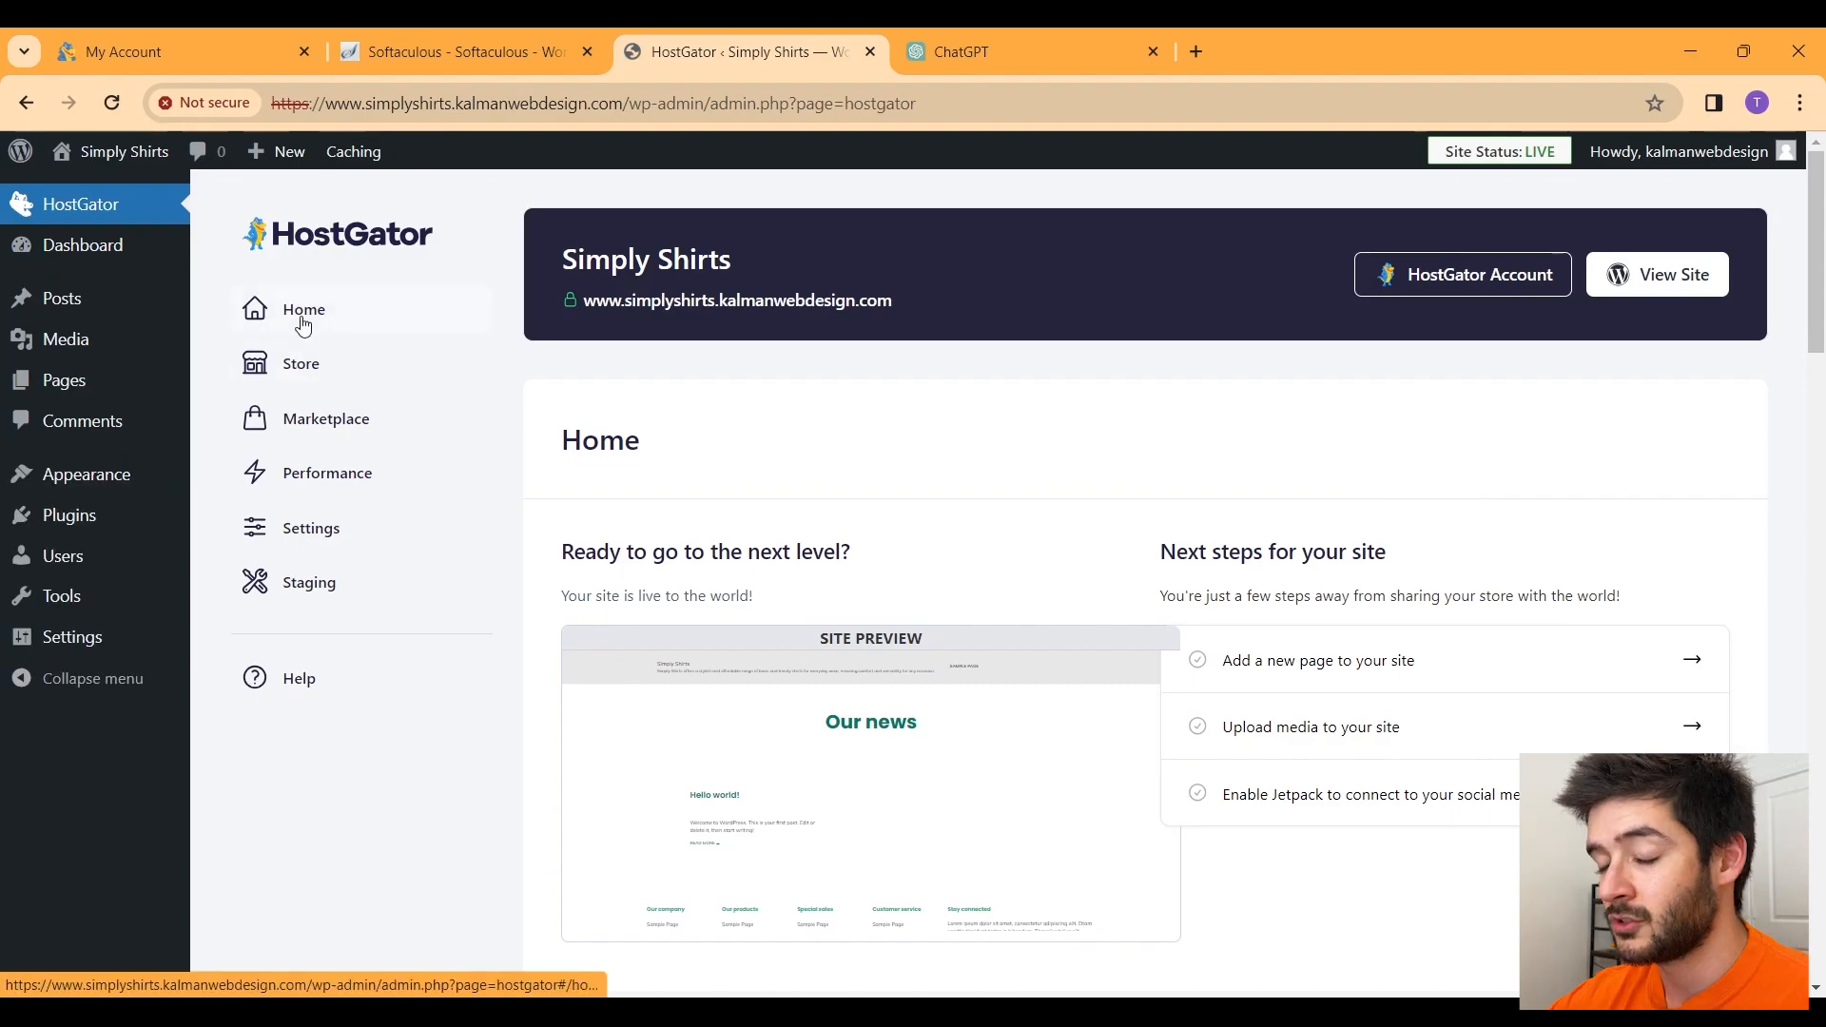
# Step: Search the theme directory for 'blocksy', then install and activate the Blocksy theme
pyautogui.moveTo(79, 491)
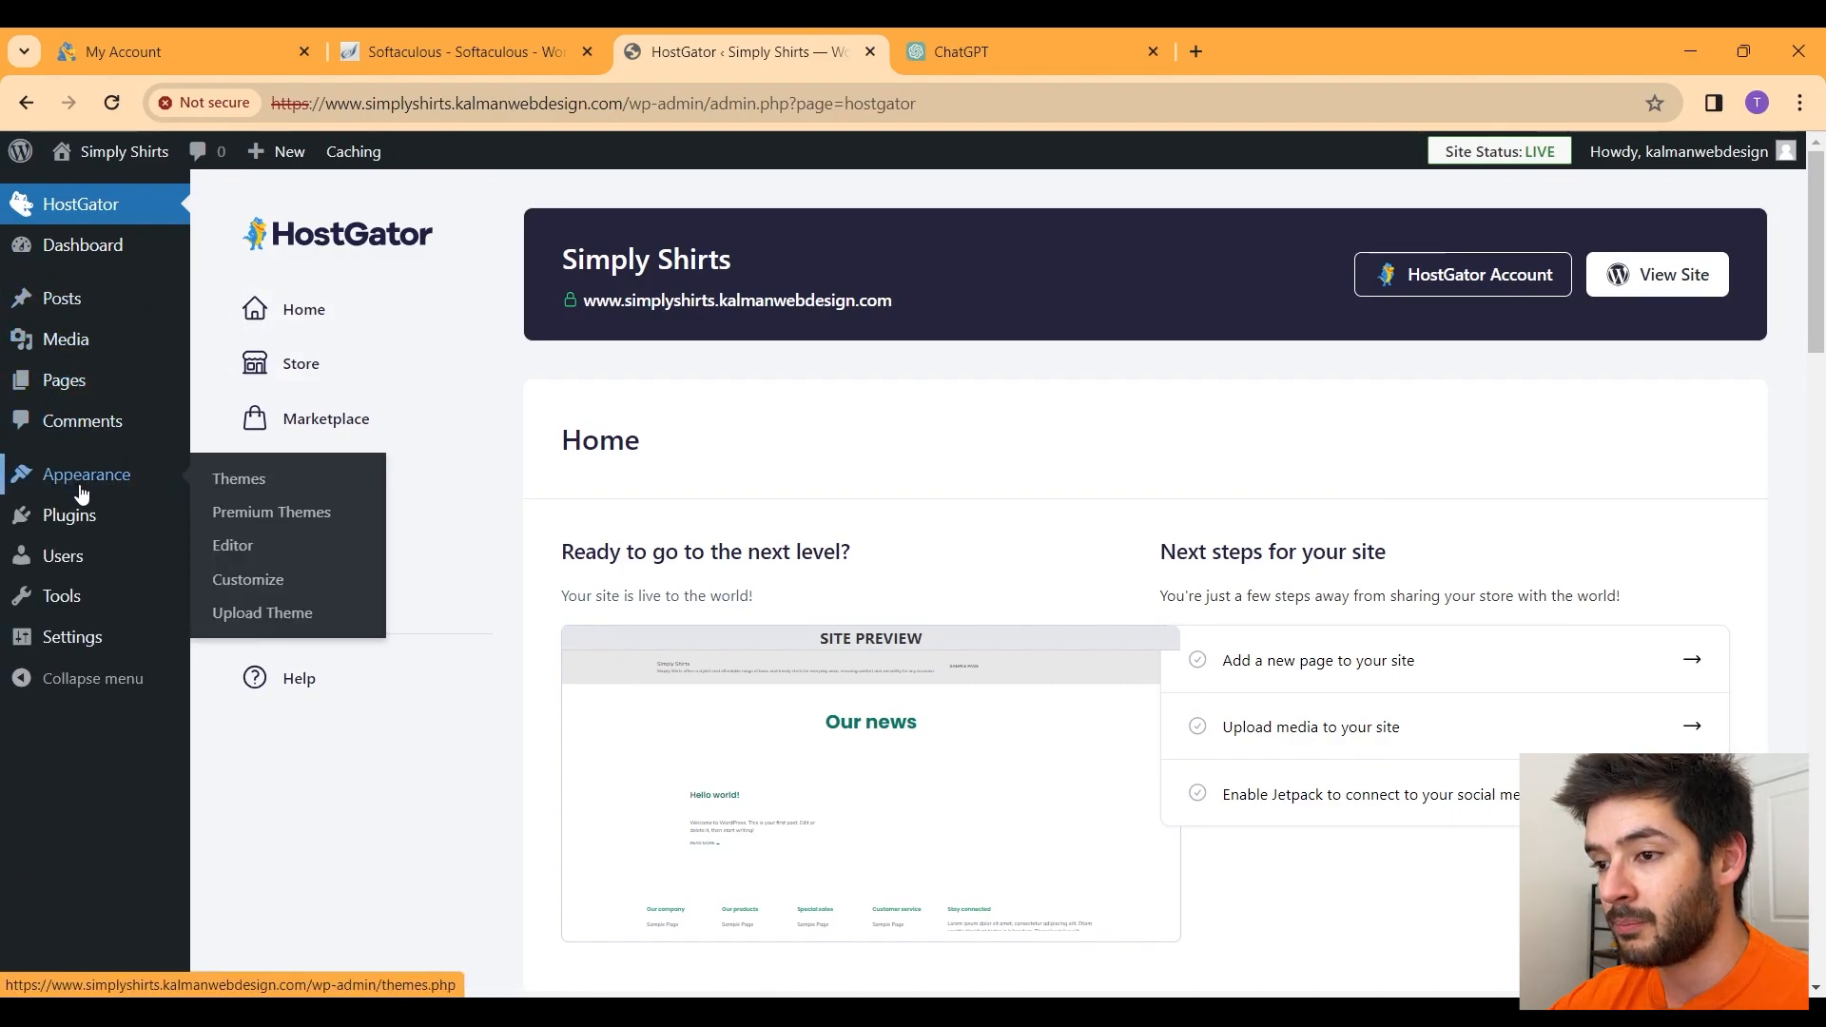
pyautogui.click(238, 482)
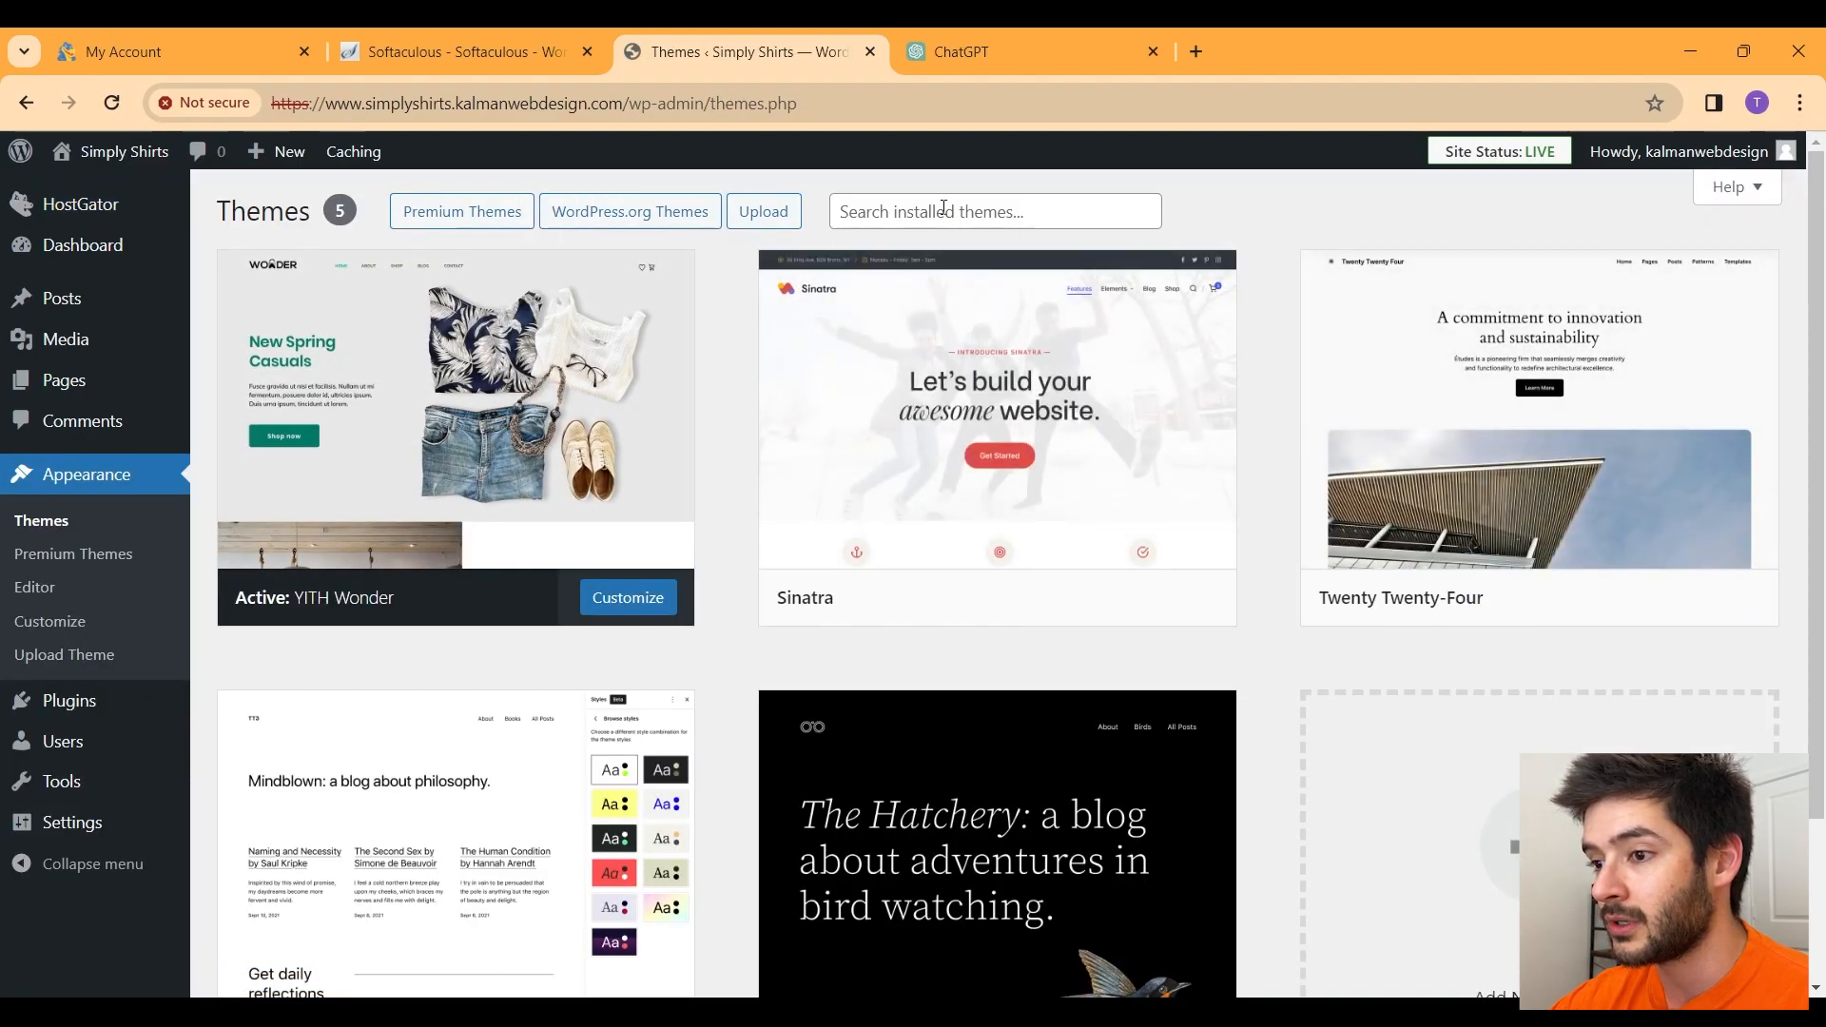
pyautogui.scroll(-2, 973, 229)
pyautogui.click(1481, 822)
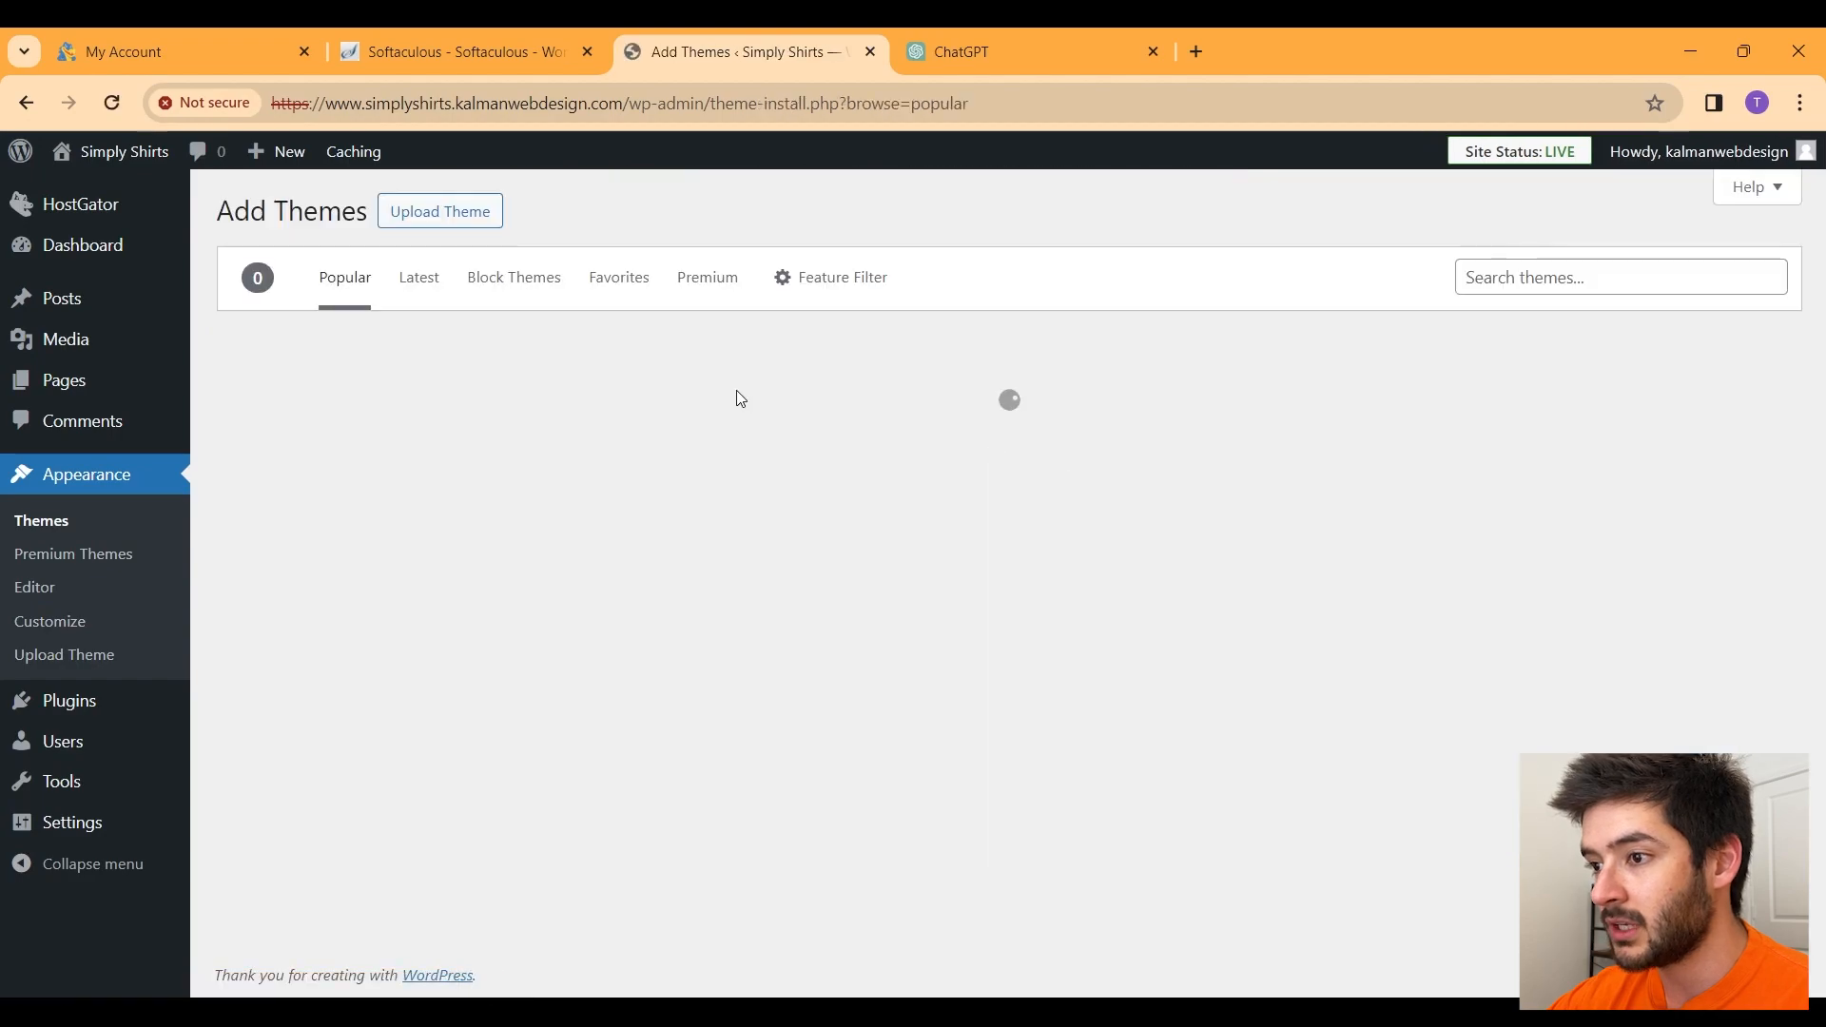
pyautogui.click(1518, 278)
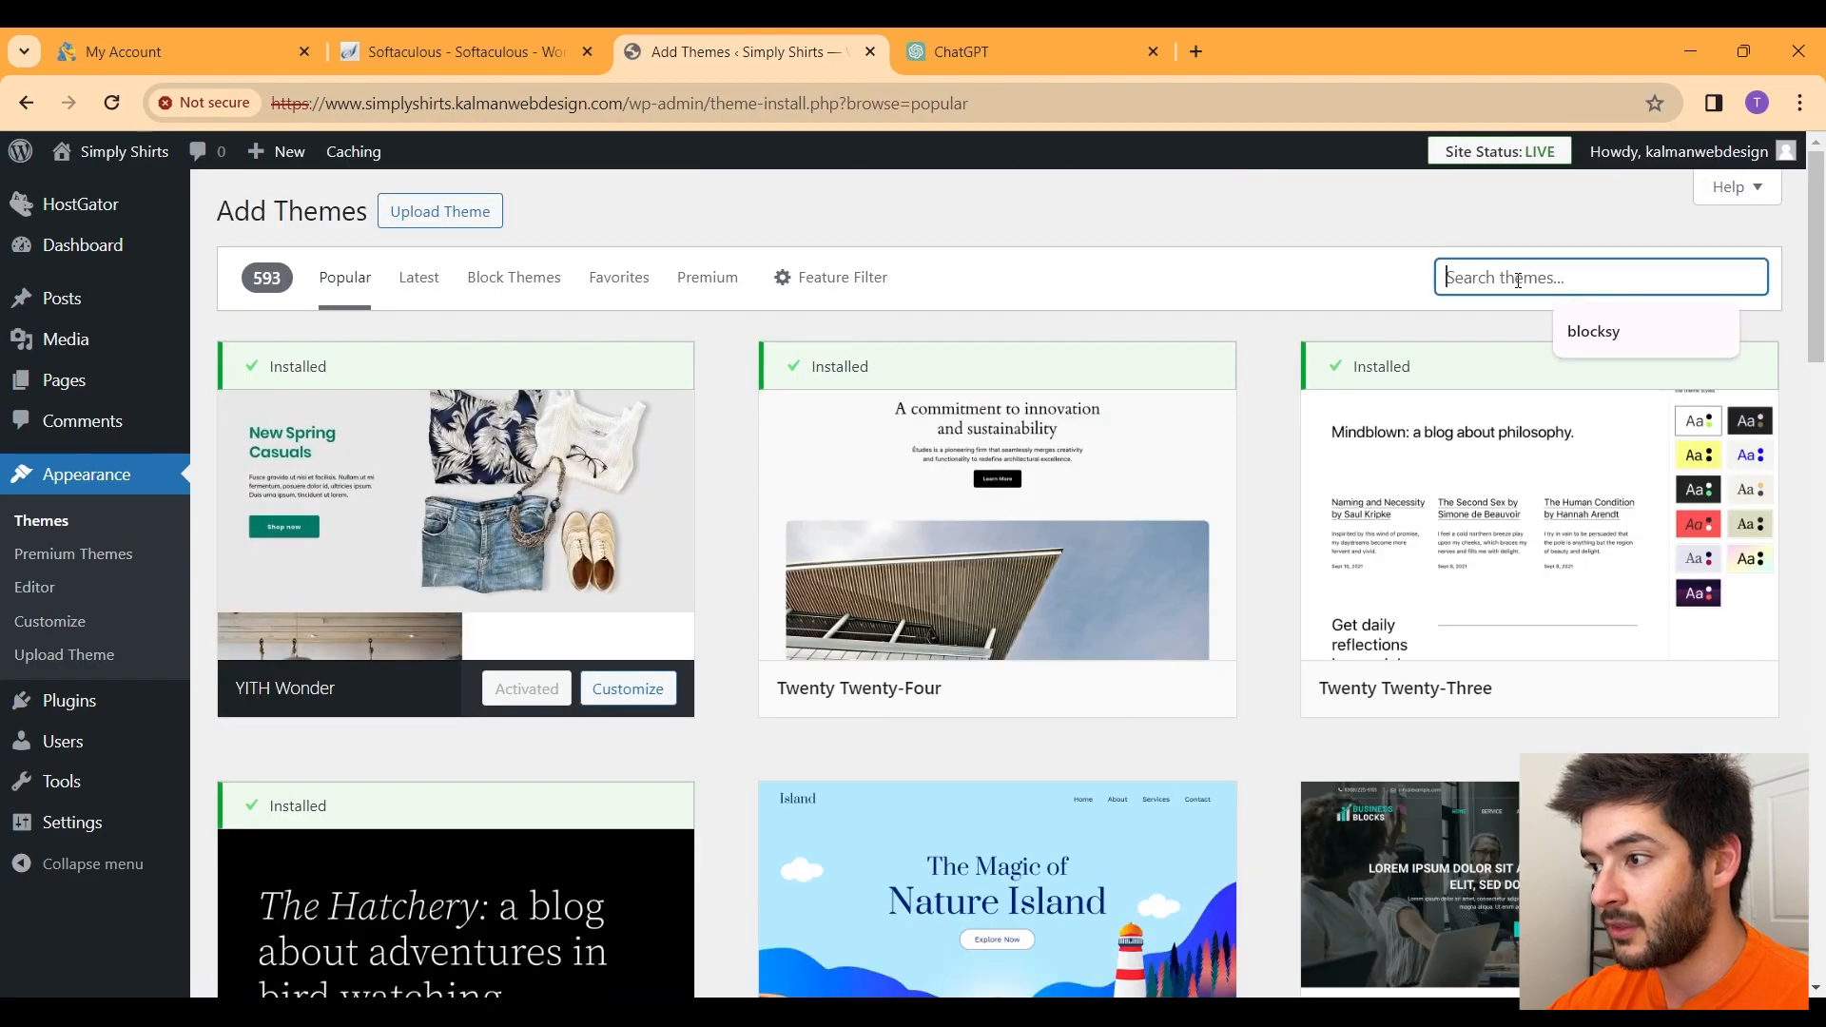
pyautogui.click(1611, 329)
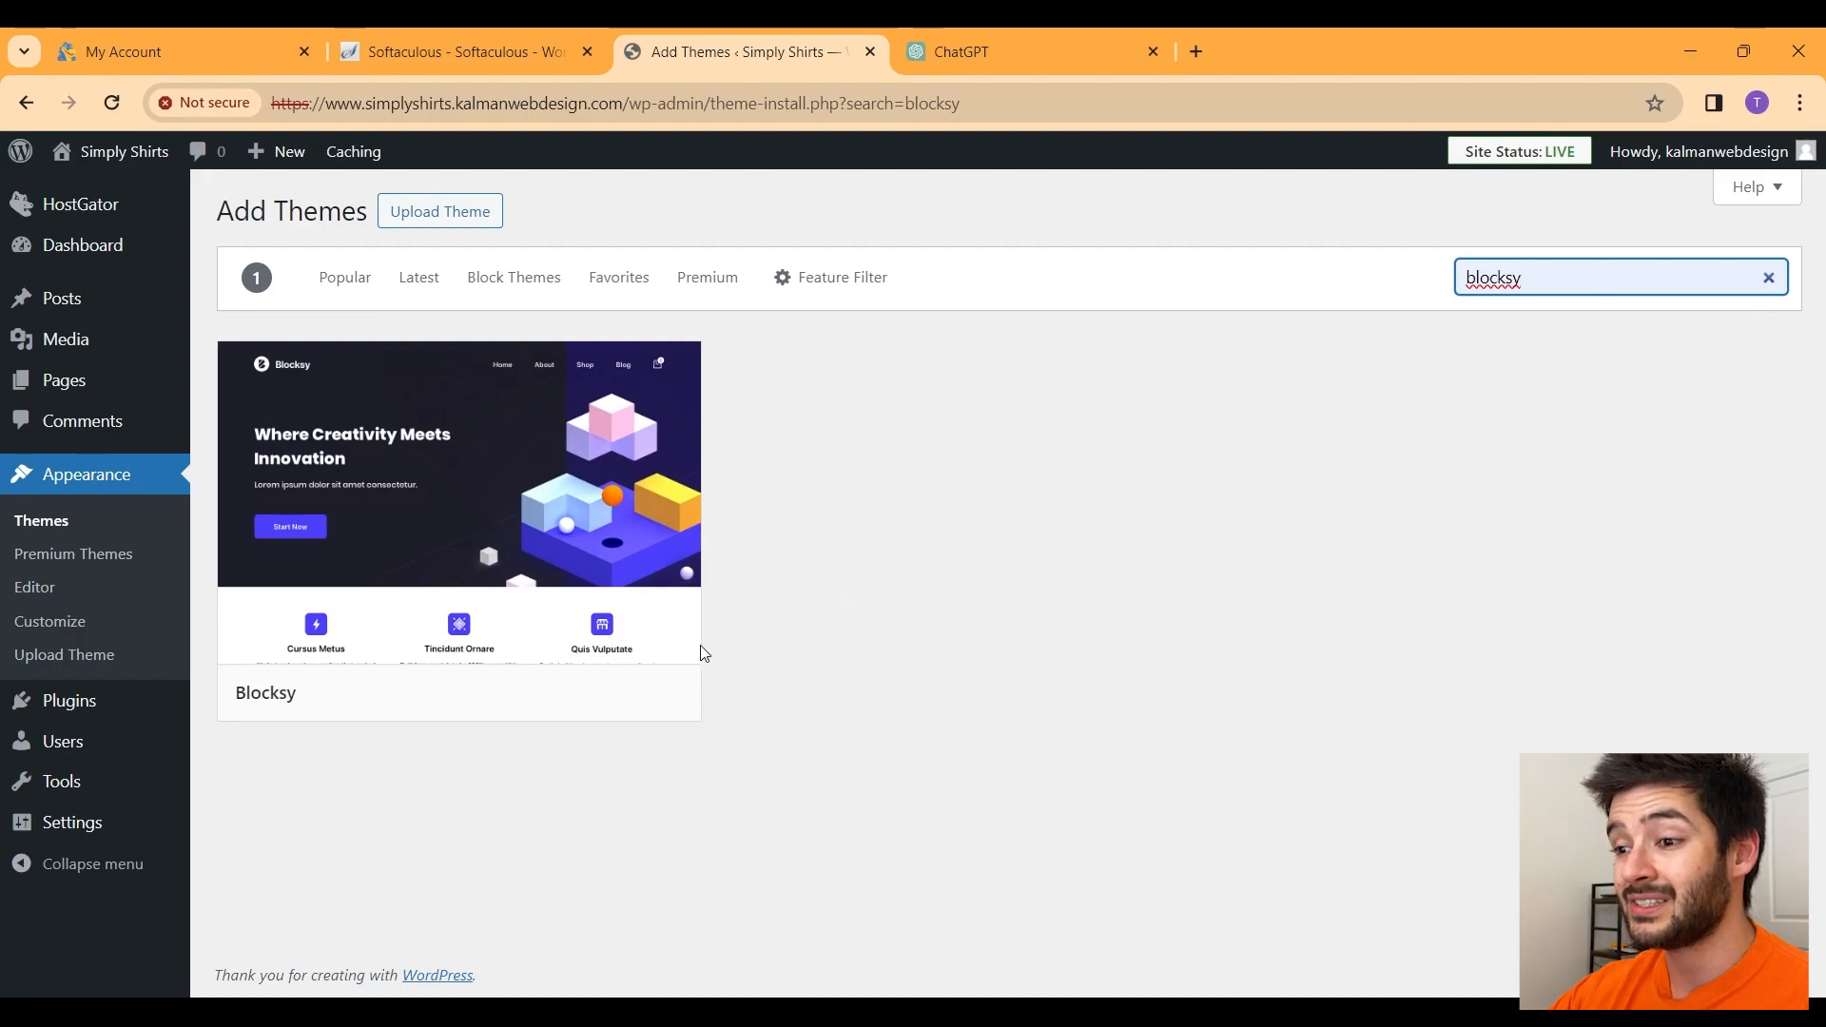
pyautogui.moveTo(538, 697)
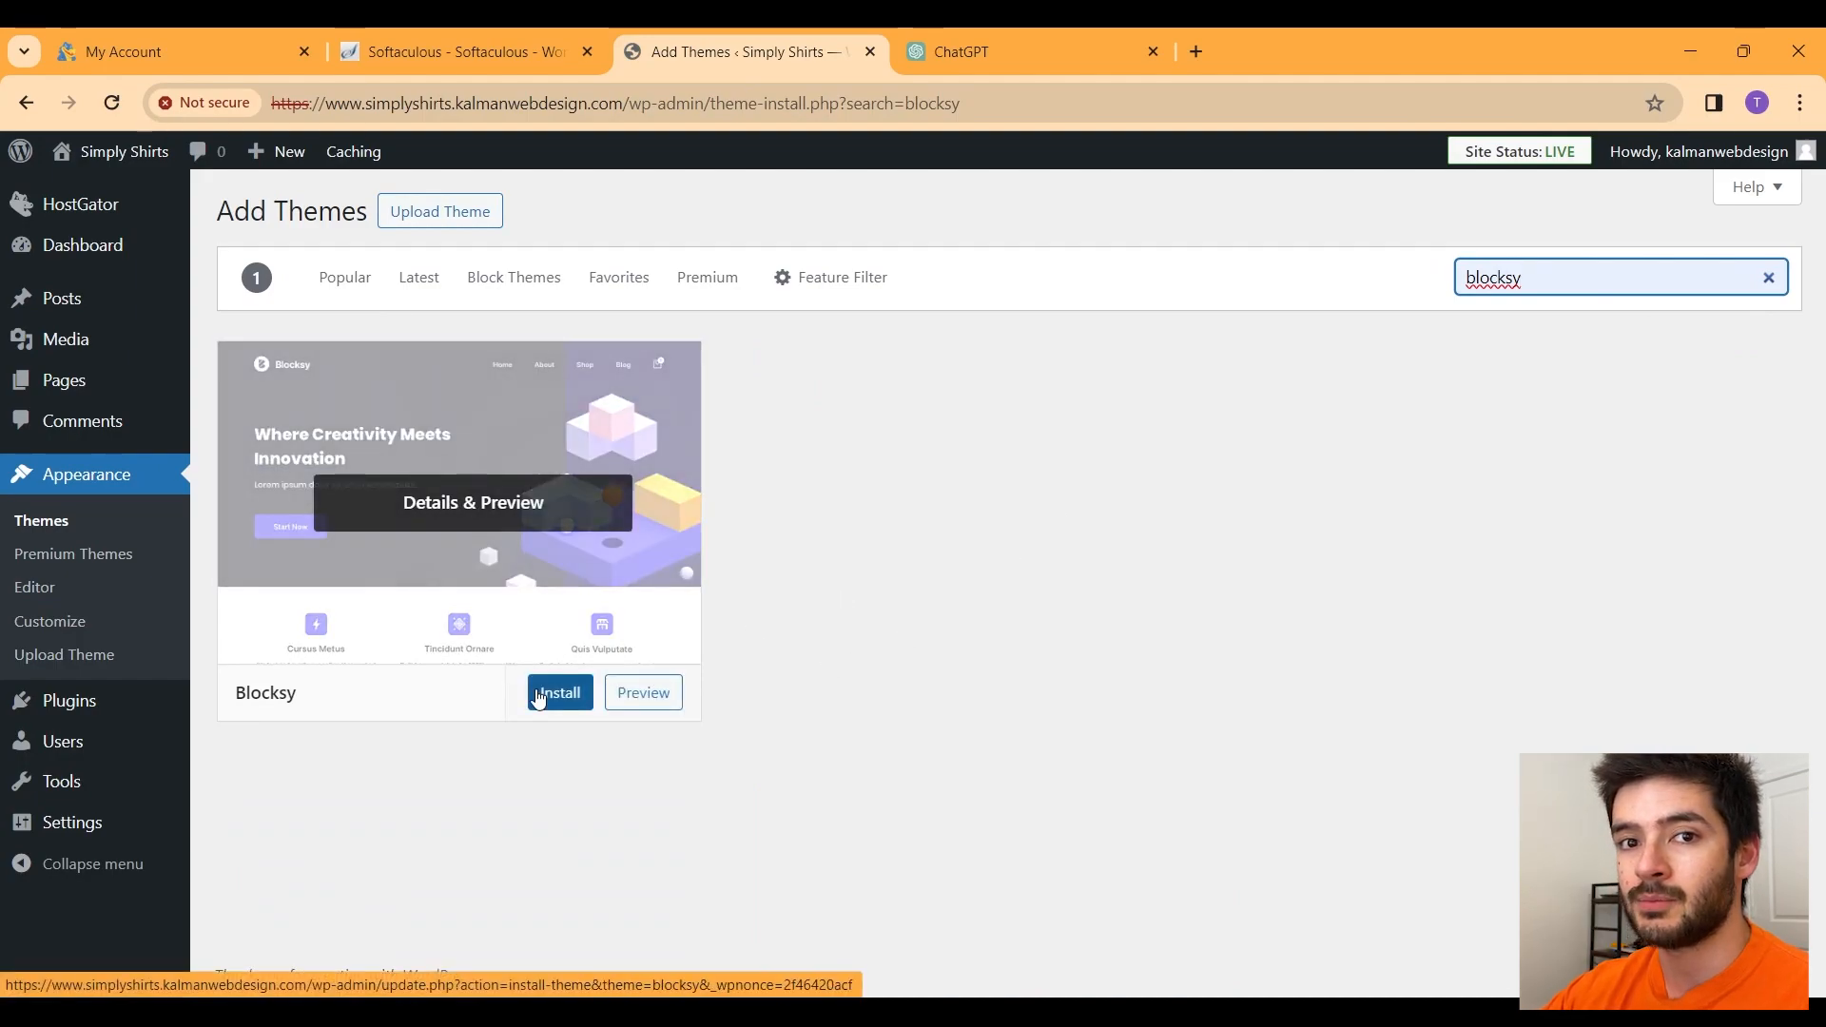
pyautogui.click(561, 693)
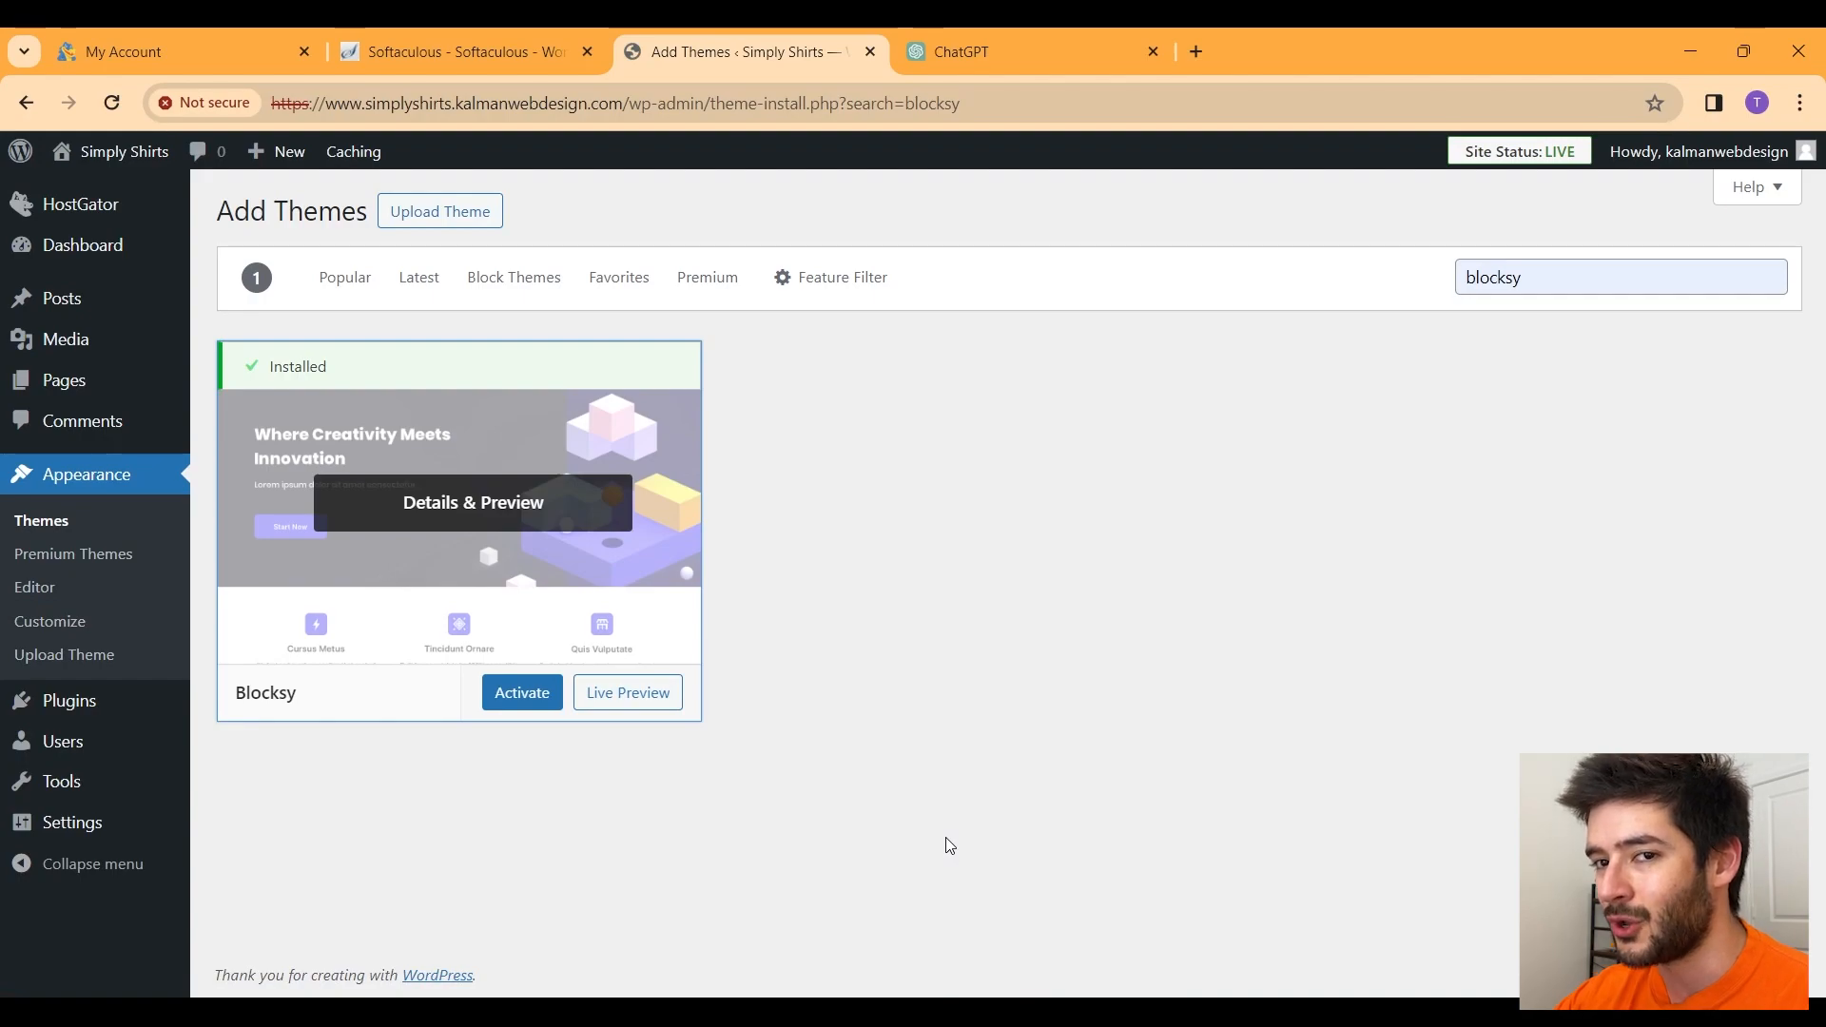
pyautogui.click(534, 705)
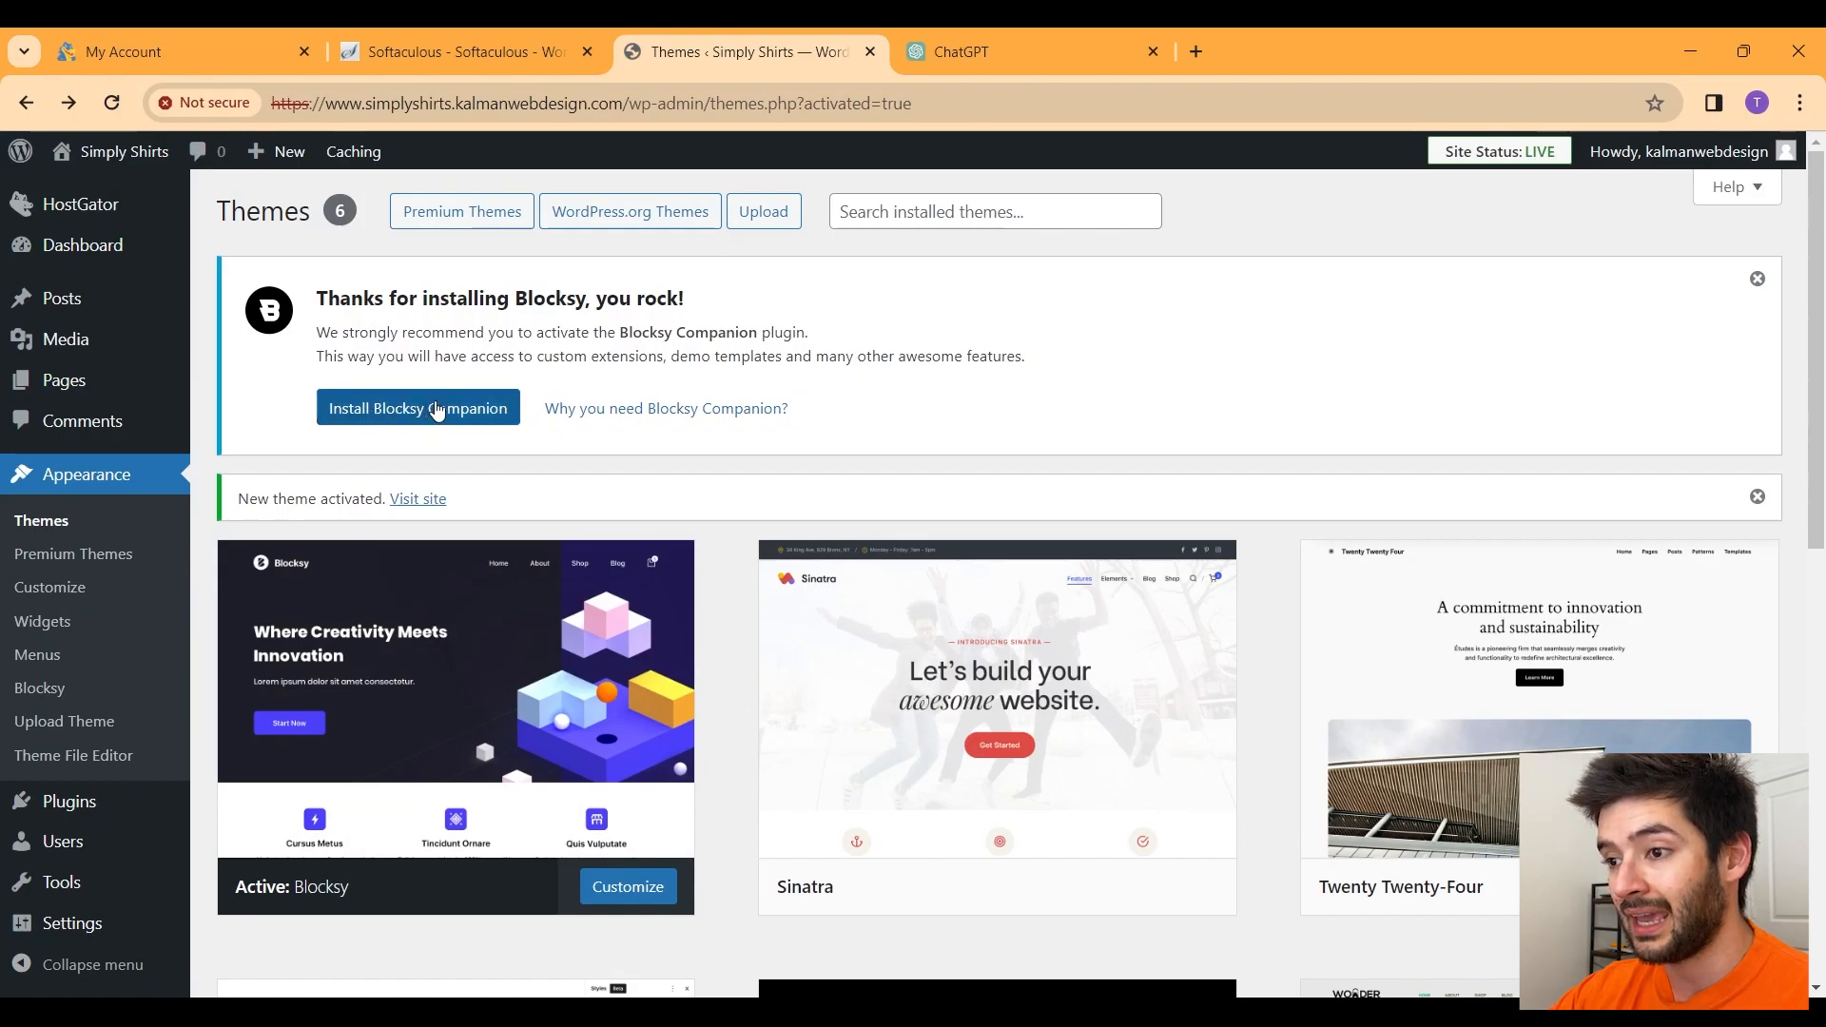
# Step: Install the recommended Blocksy Companion plugin and view the Blocksy dashboard
pyautogui.click(438, 410)
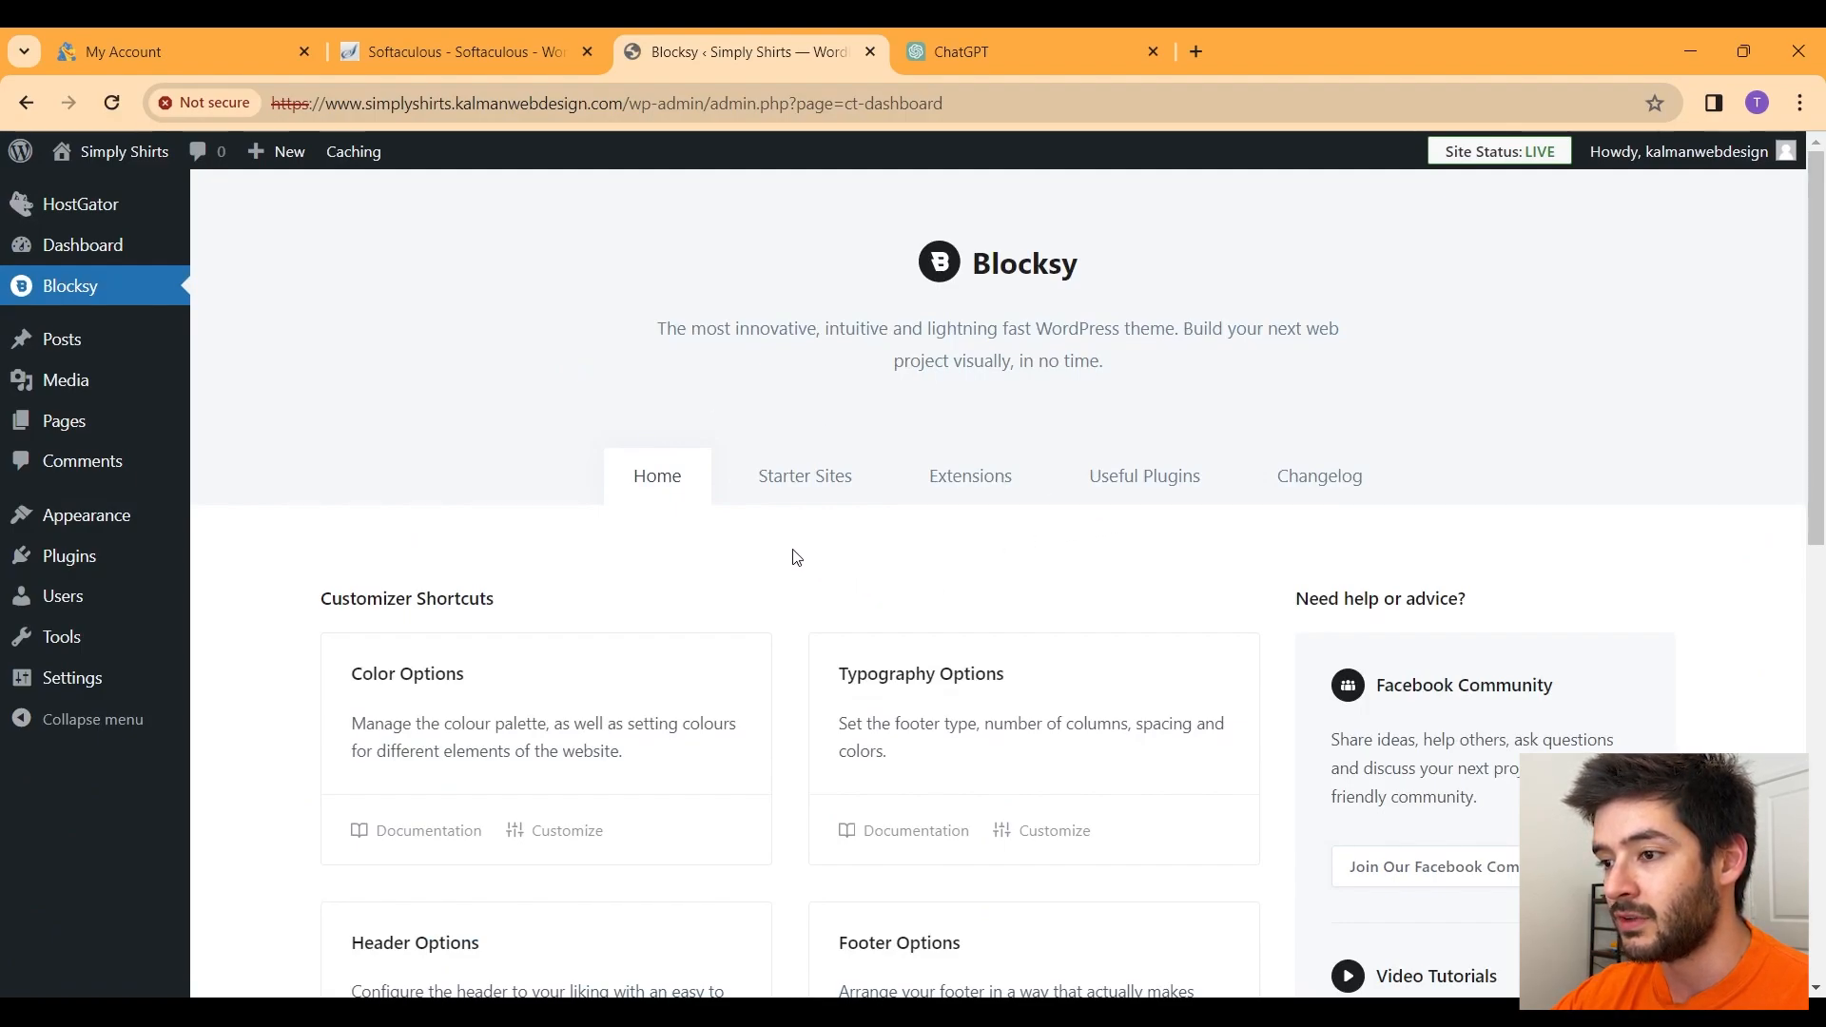
pyautogui.scroll(-3, 796, 553)
pyautogui.scroll(-1, 799, 550)
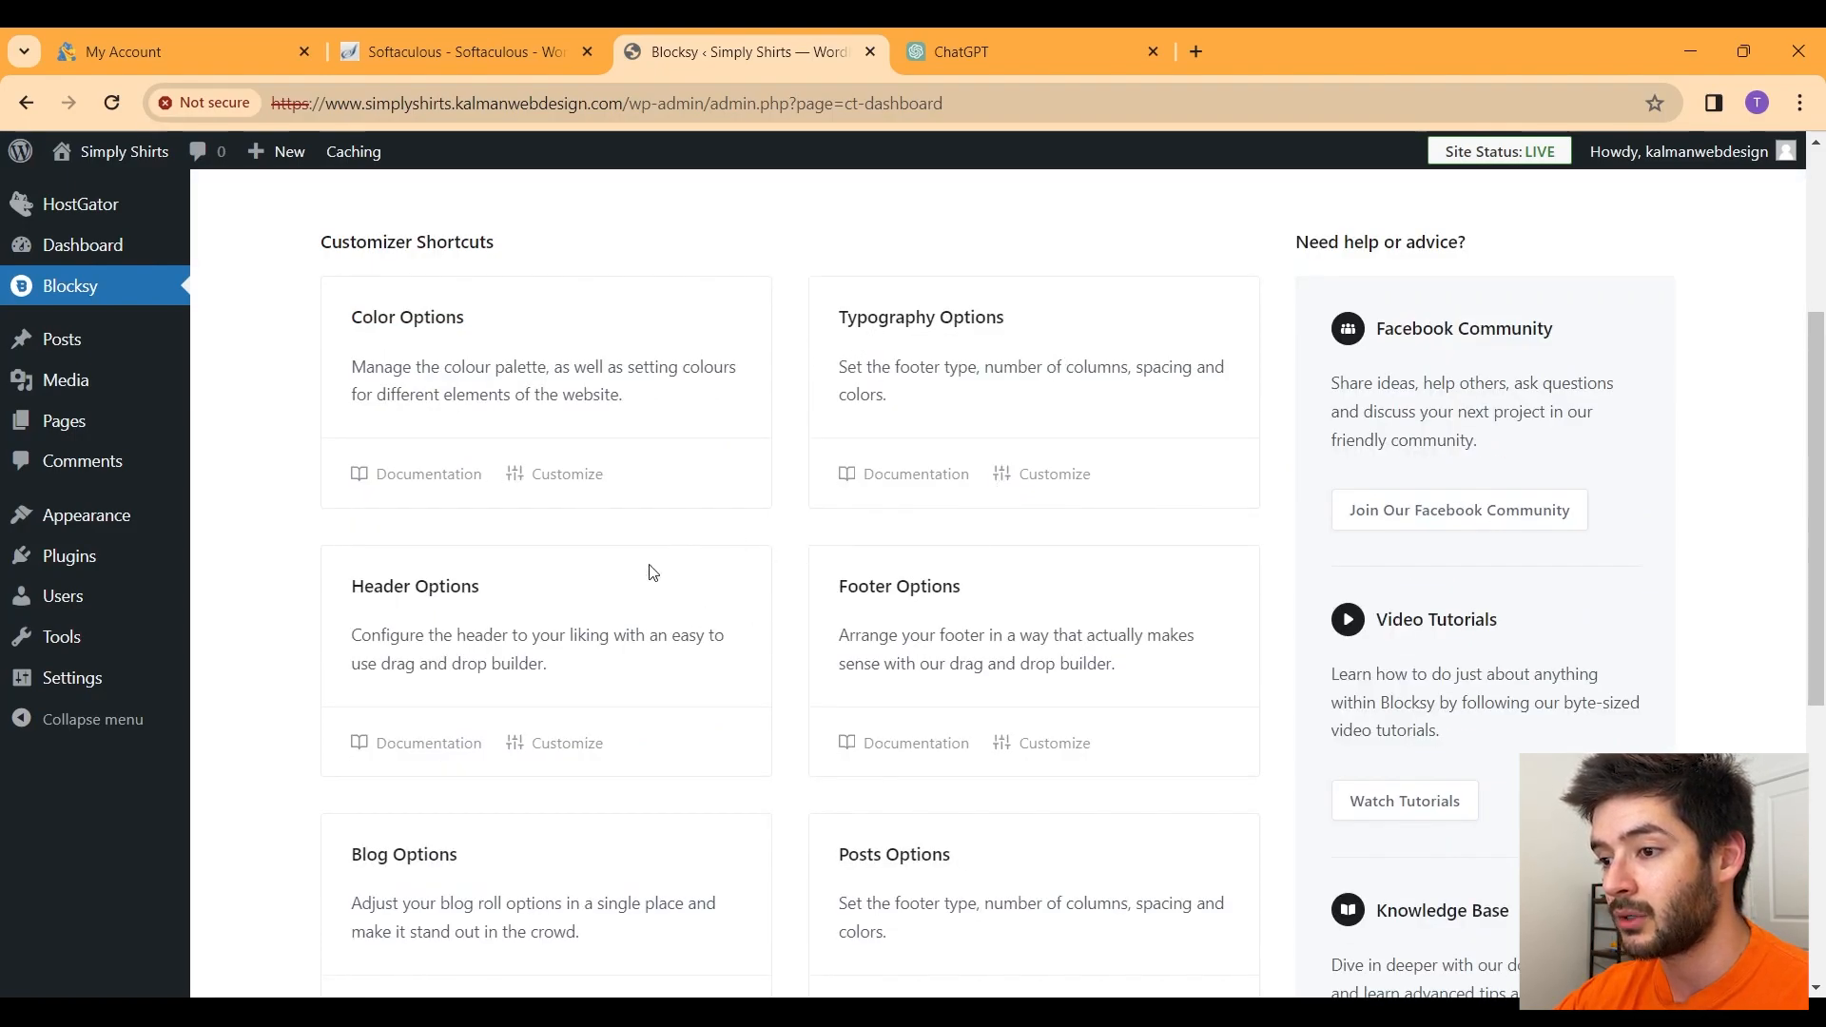
pyautogui.scroll(-5, 995, 604)
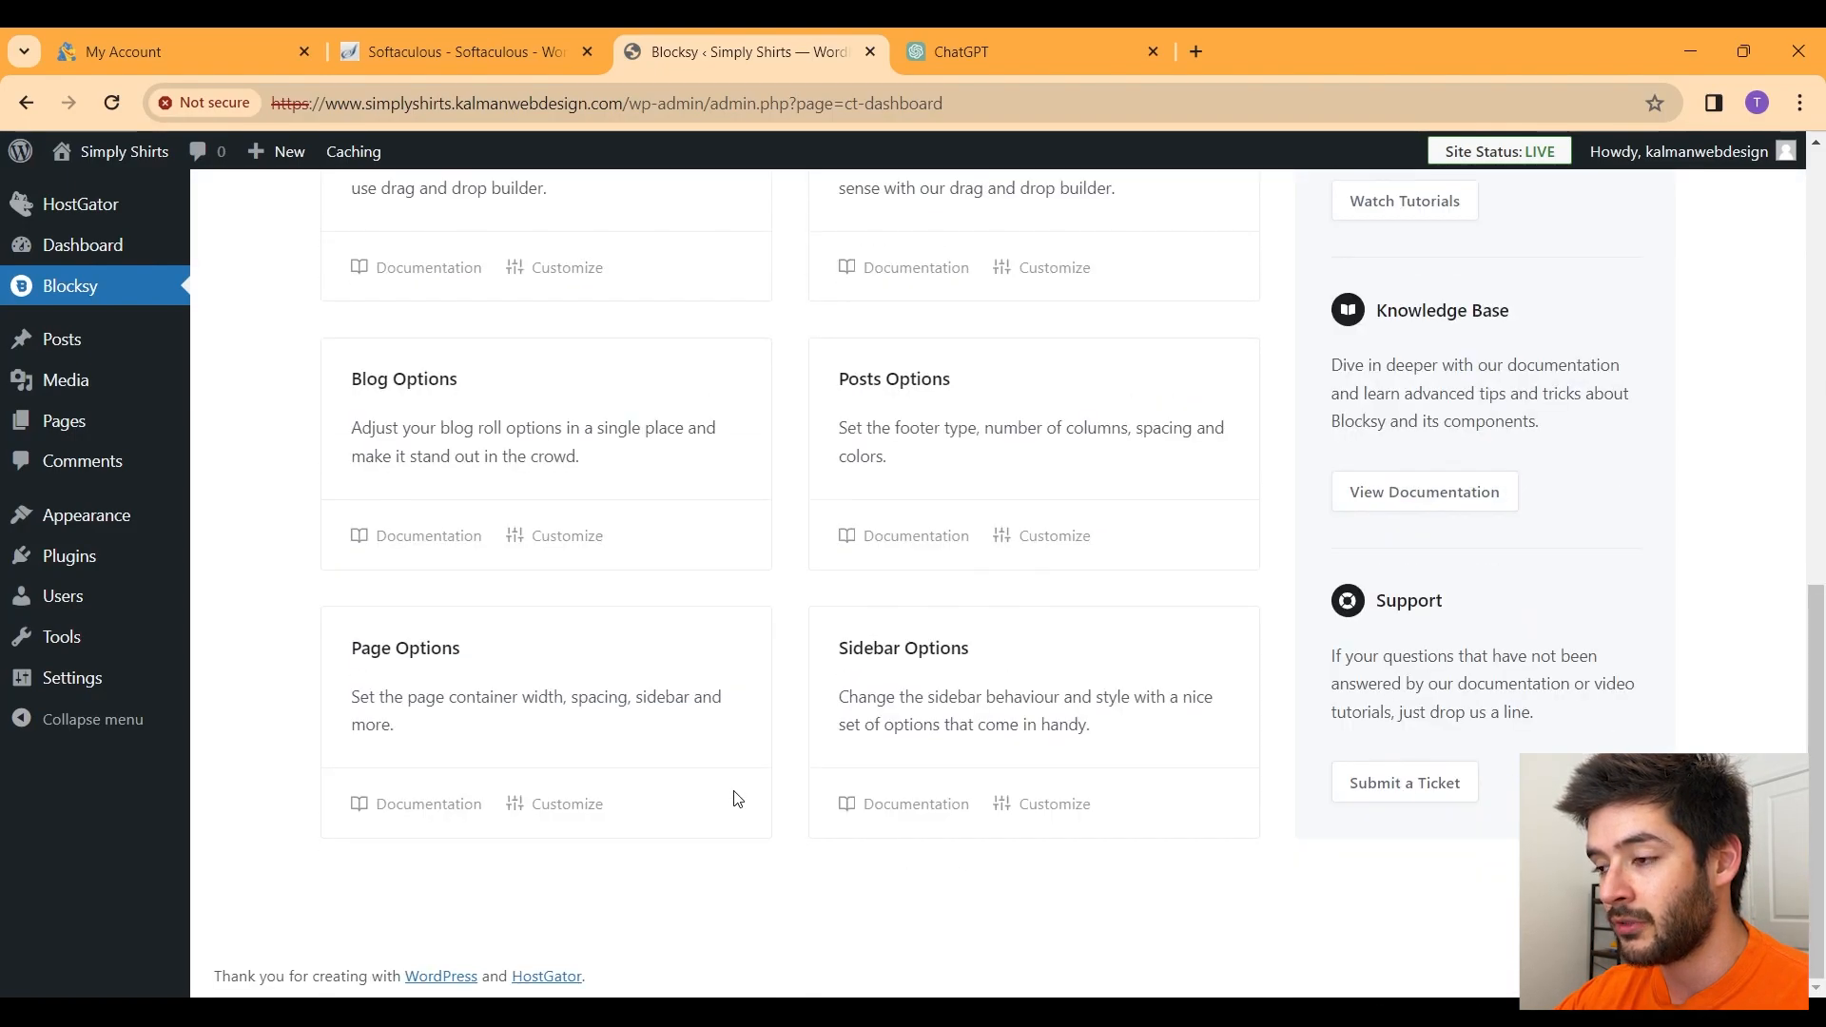
pyautogui.scroll(7, 747, 799)
pyautogui.scroll(1, 754, 792)
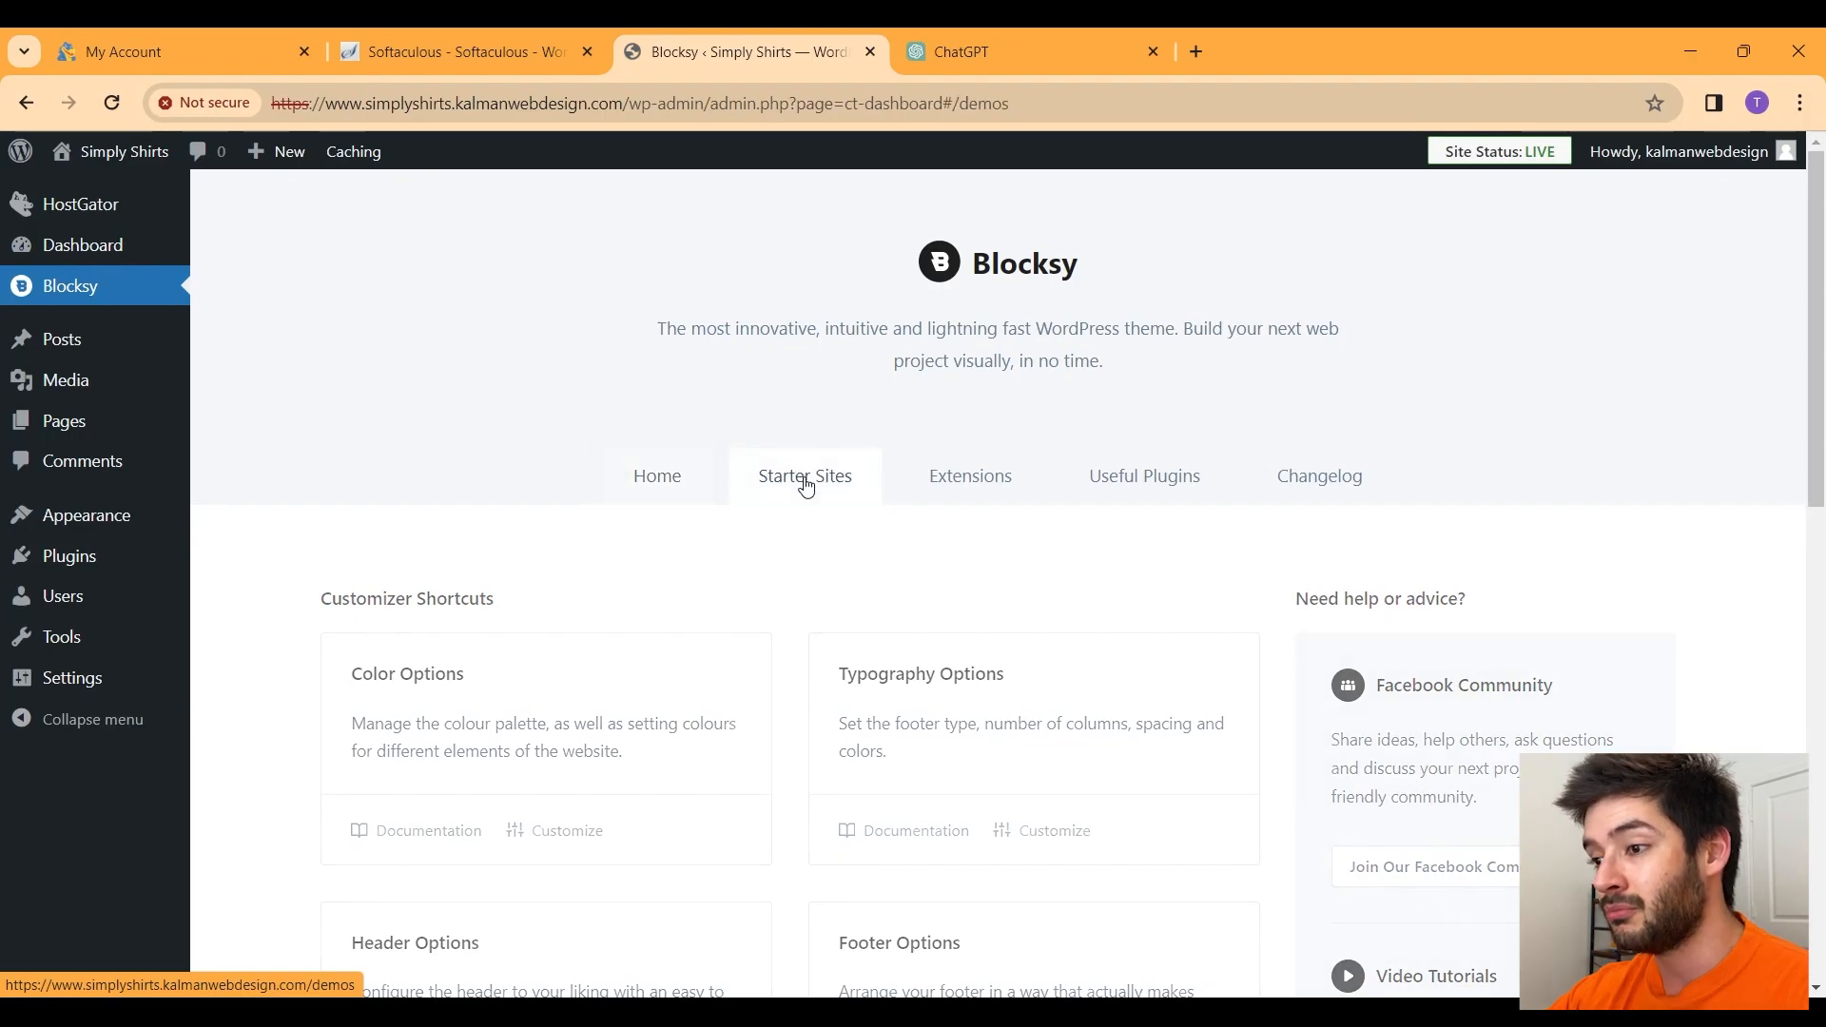
pyautogui.click(806, 483)
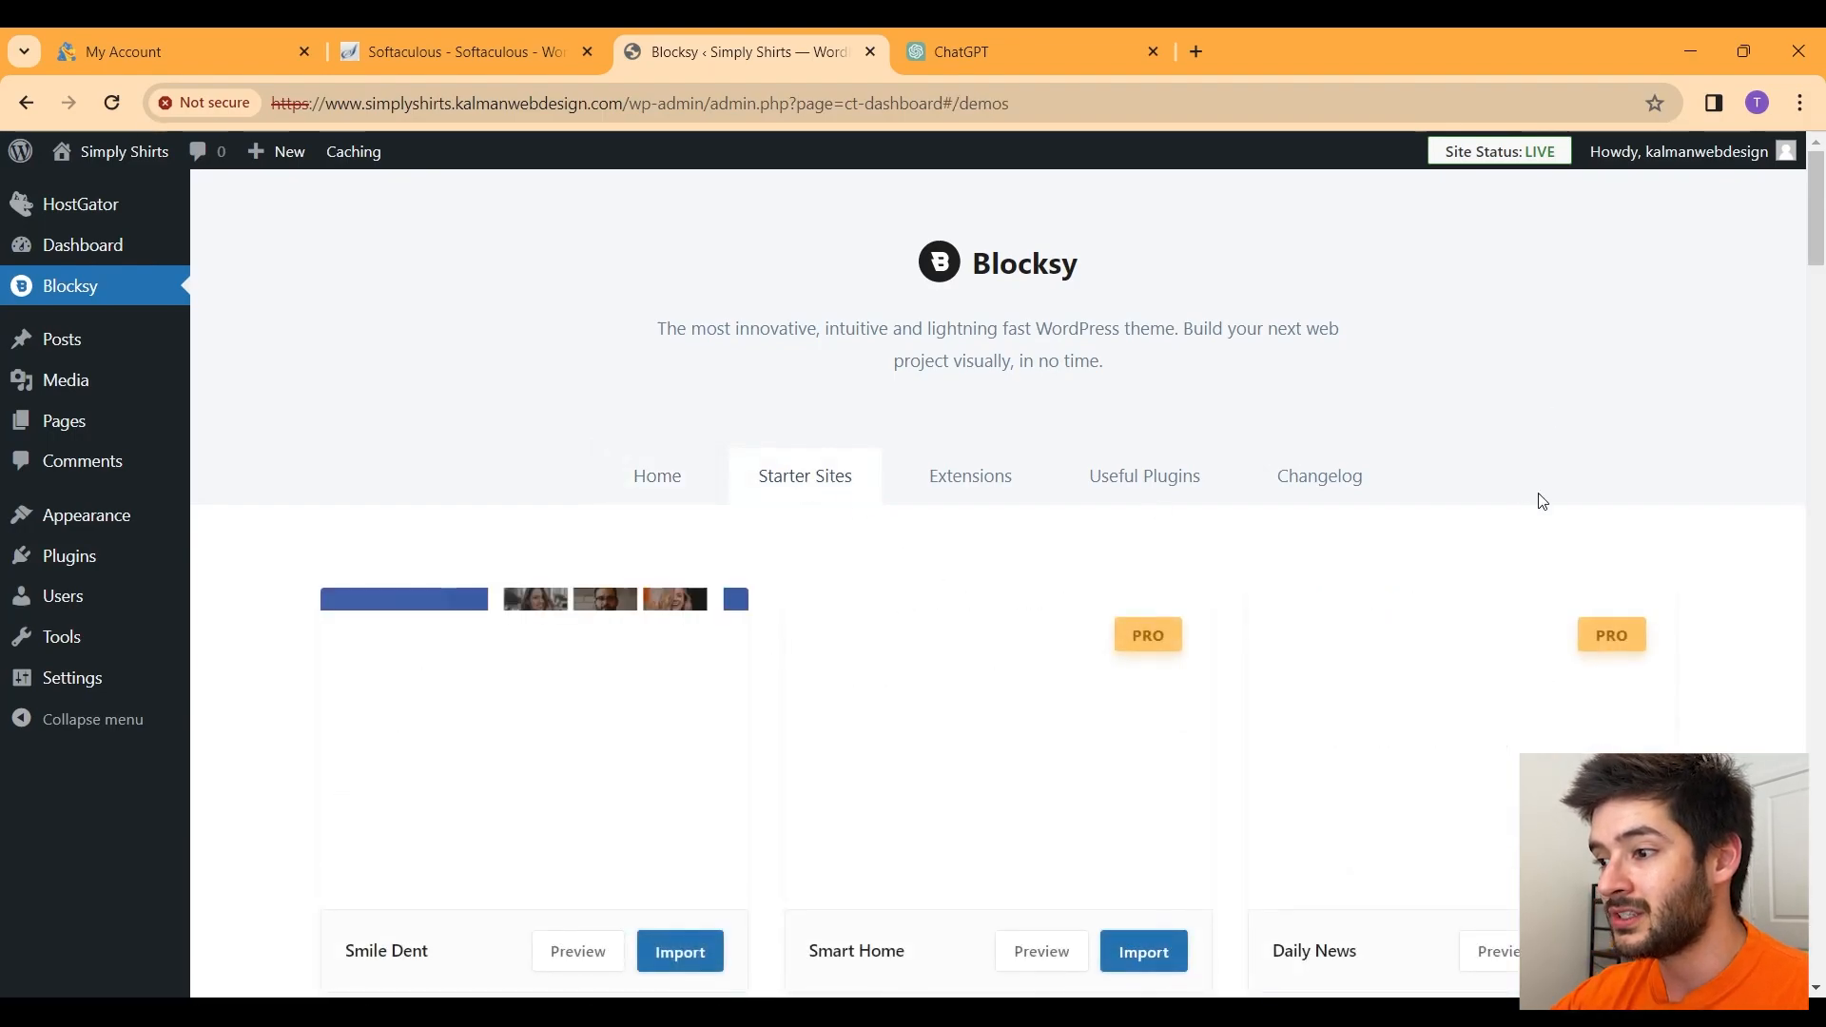
pyautogui.scroll(-2, 1714, 521)
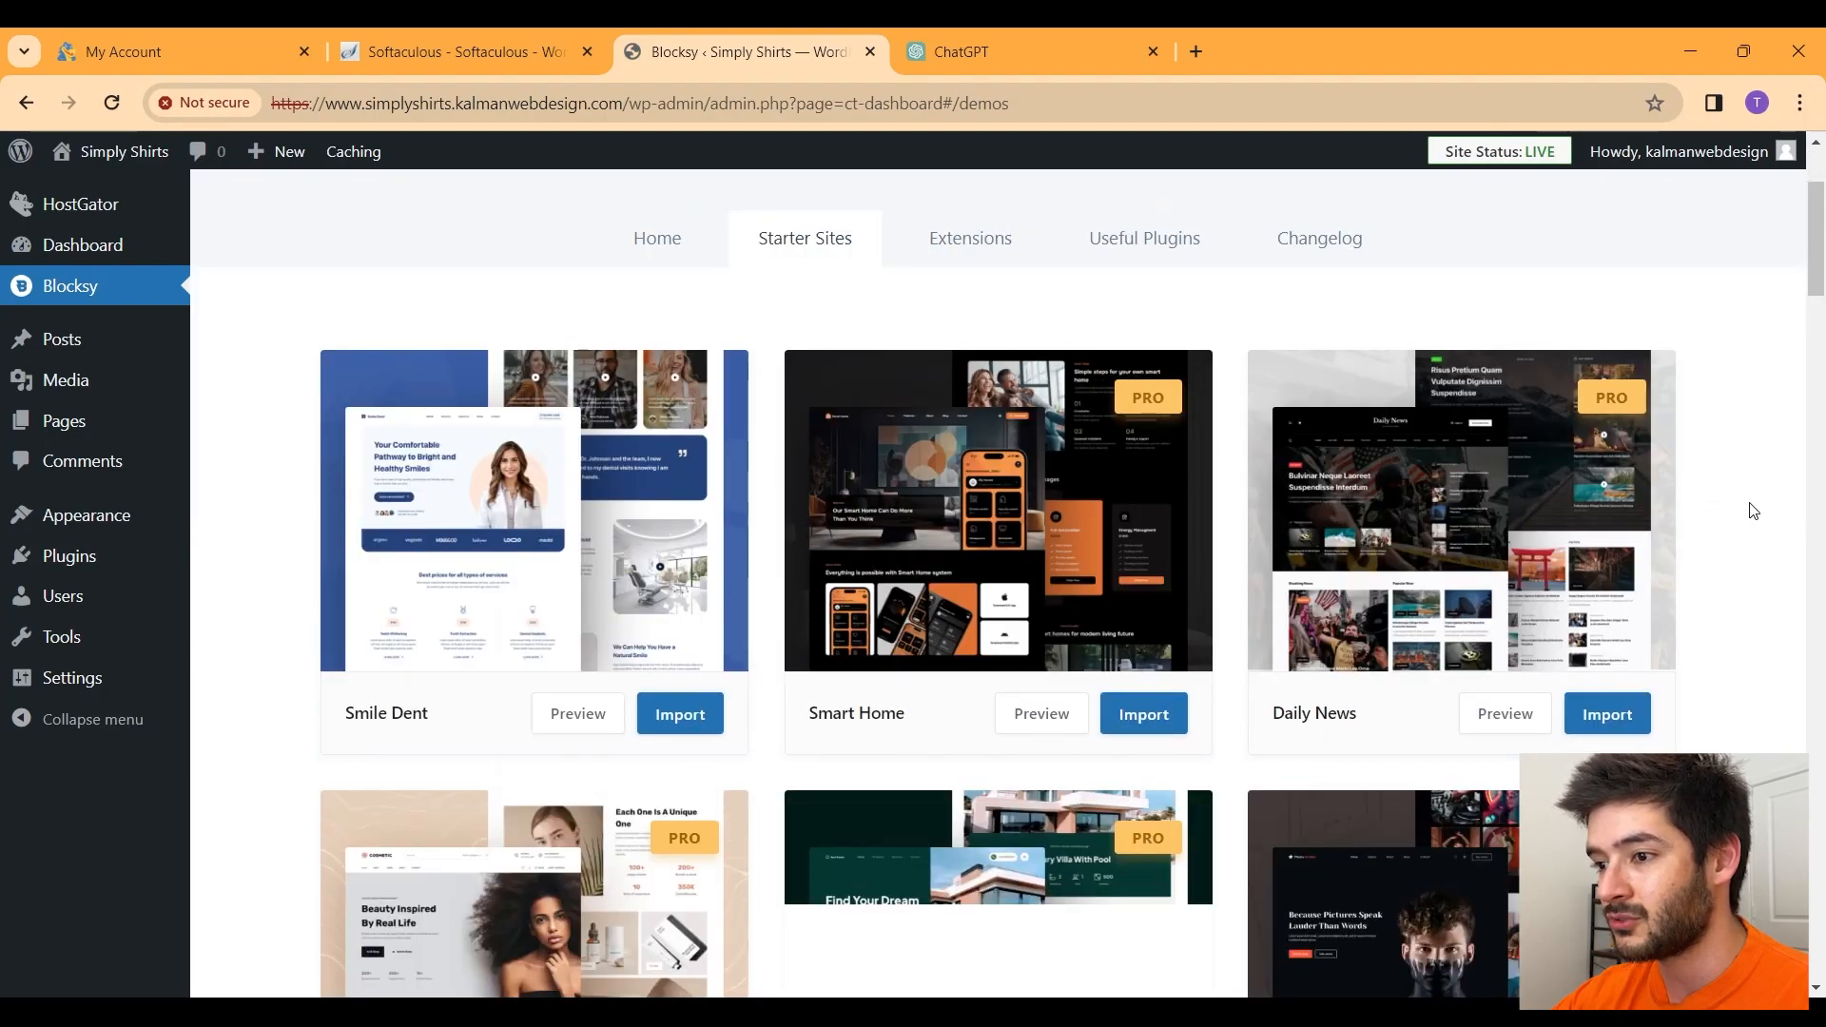
pyautogui.scroll(-2, 1753, 511)
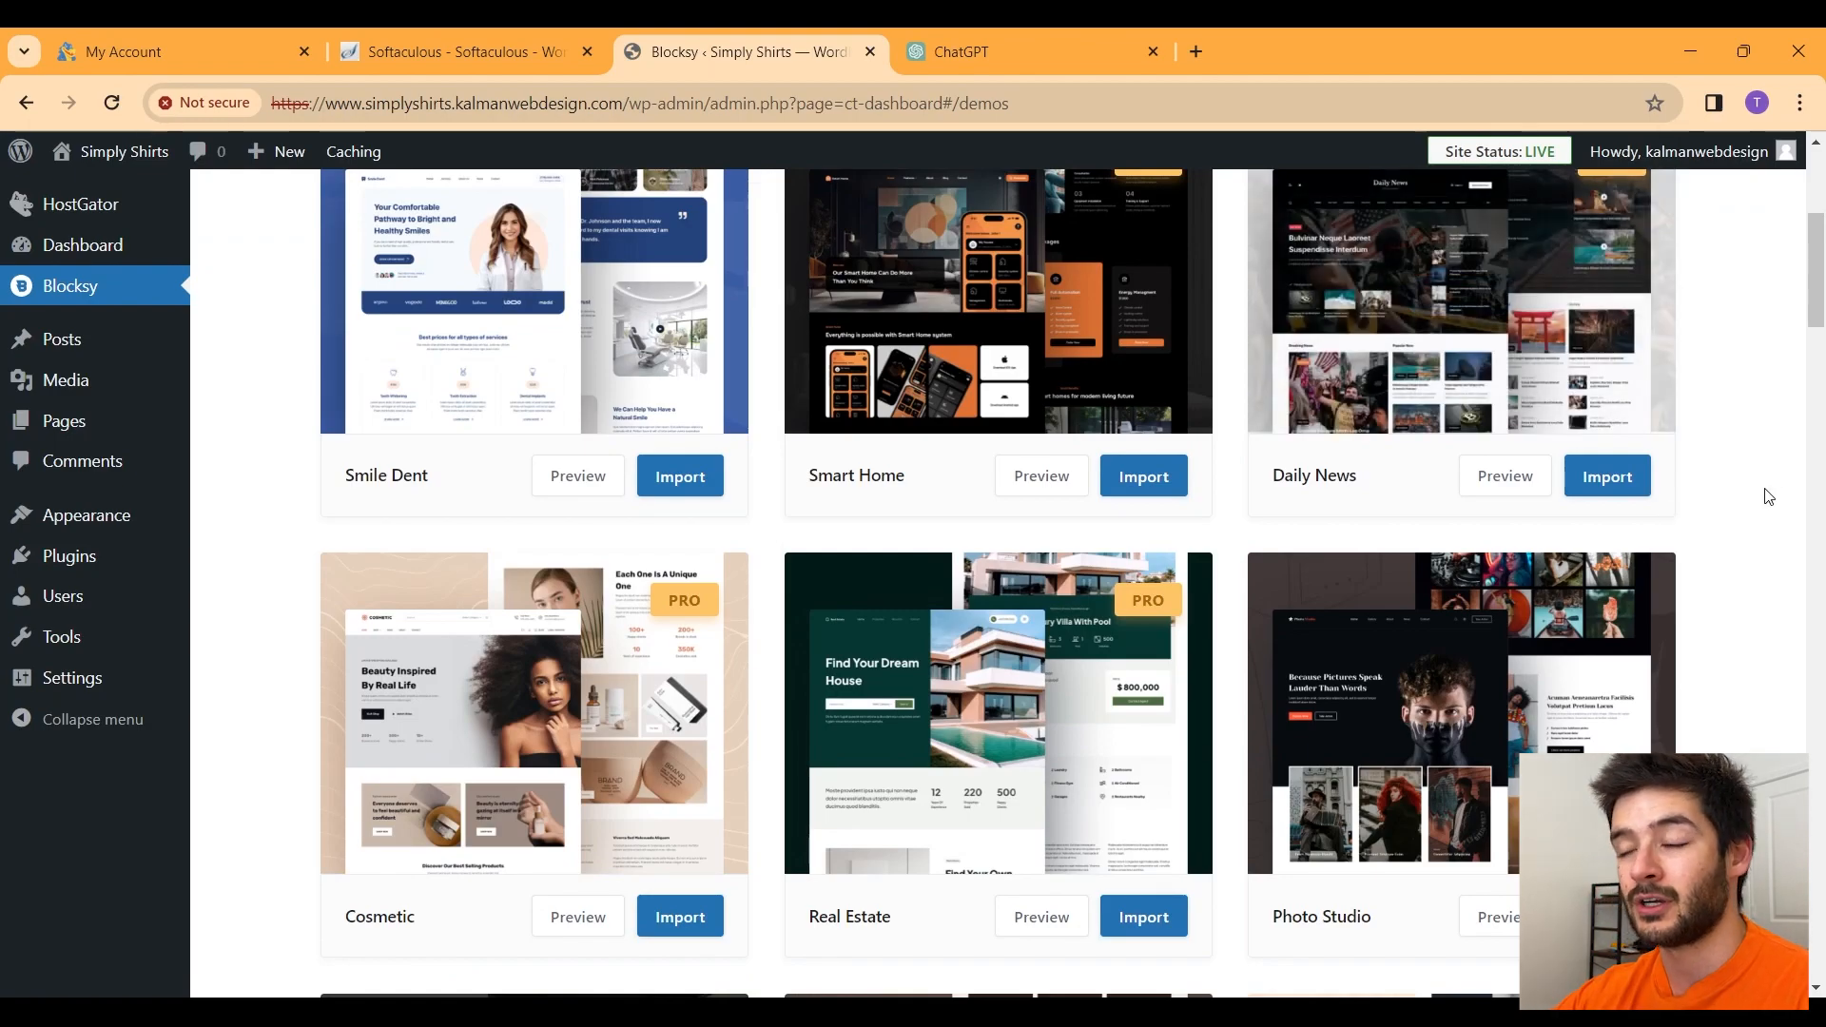
pyautogui.scroll(2, 1772, 466)
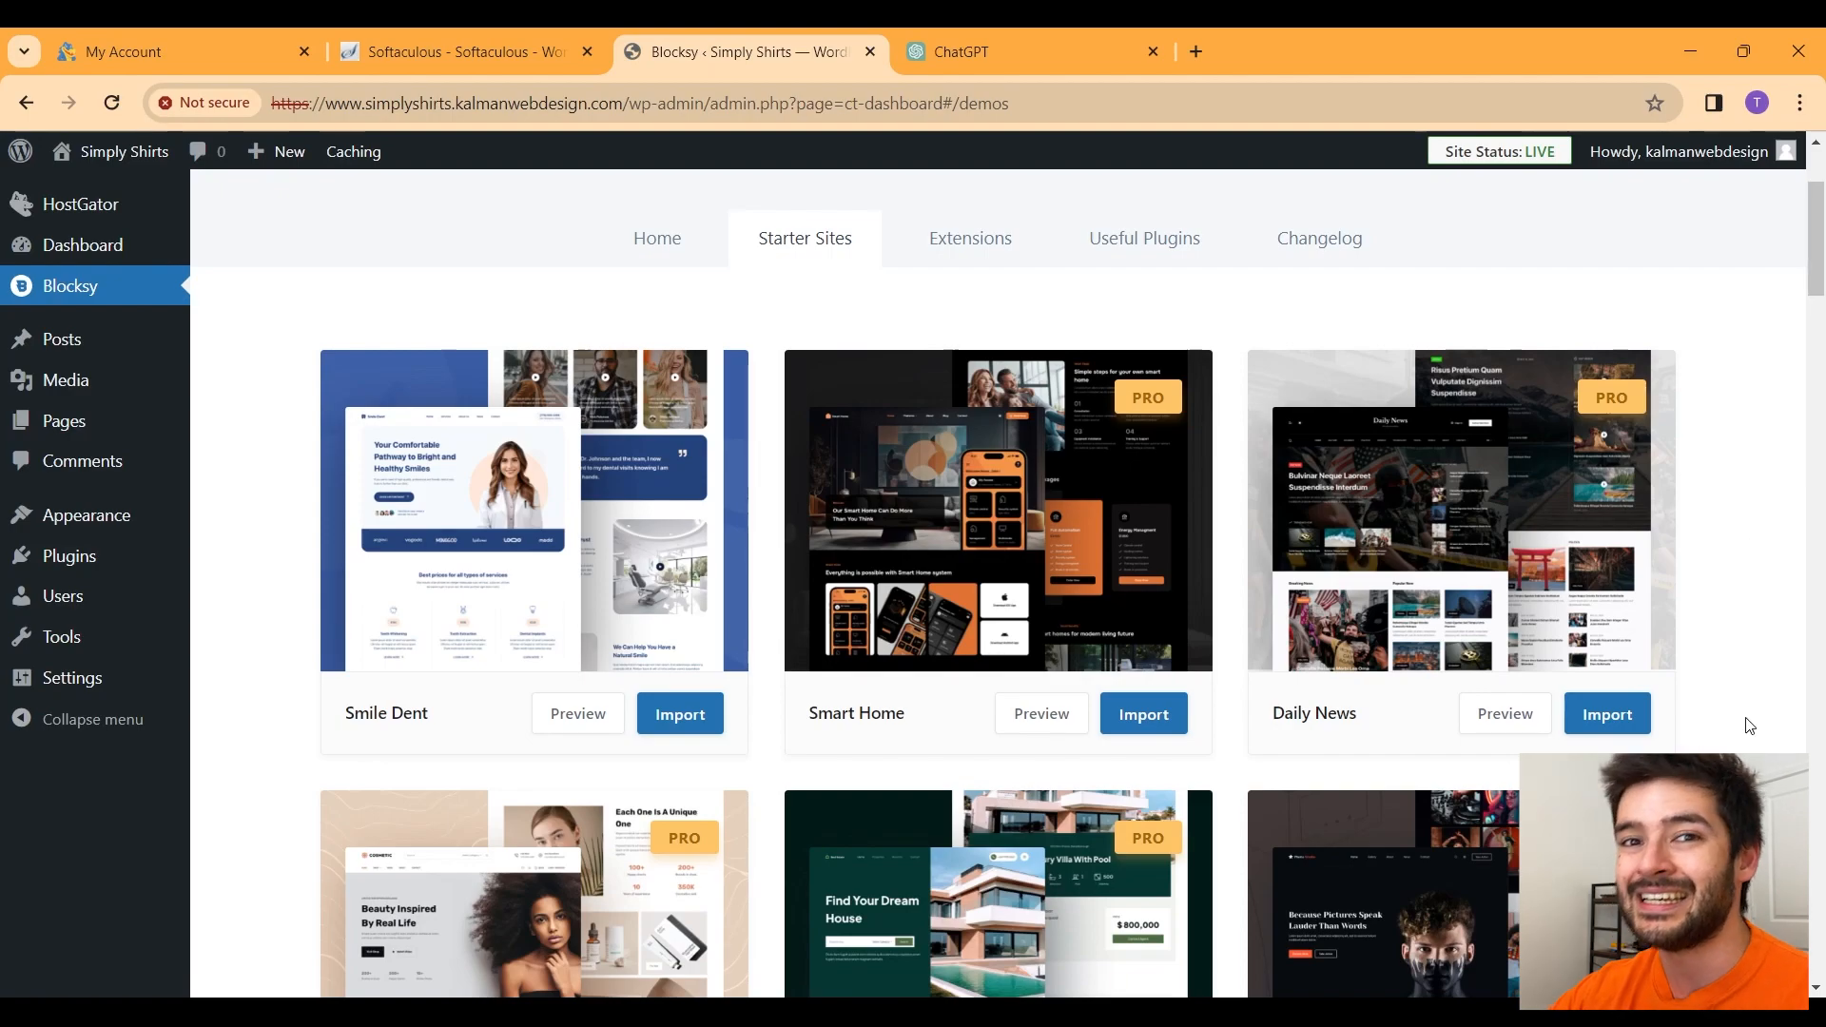
pyautogui.scroll(-2, 1716, 514)
pyautogui.scroll(-2, 1712, 512)
pyautogui.scroll(-3, 1797, 603)
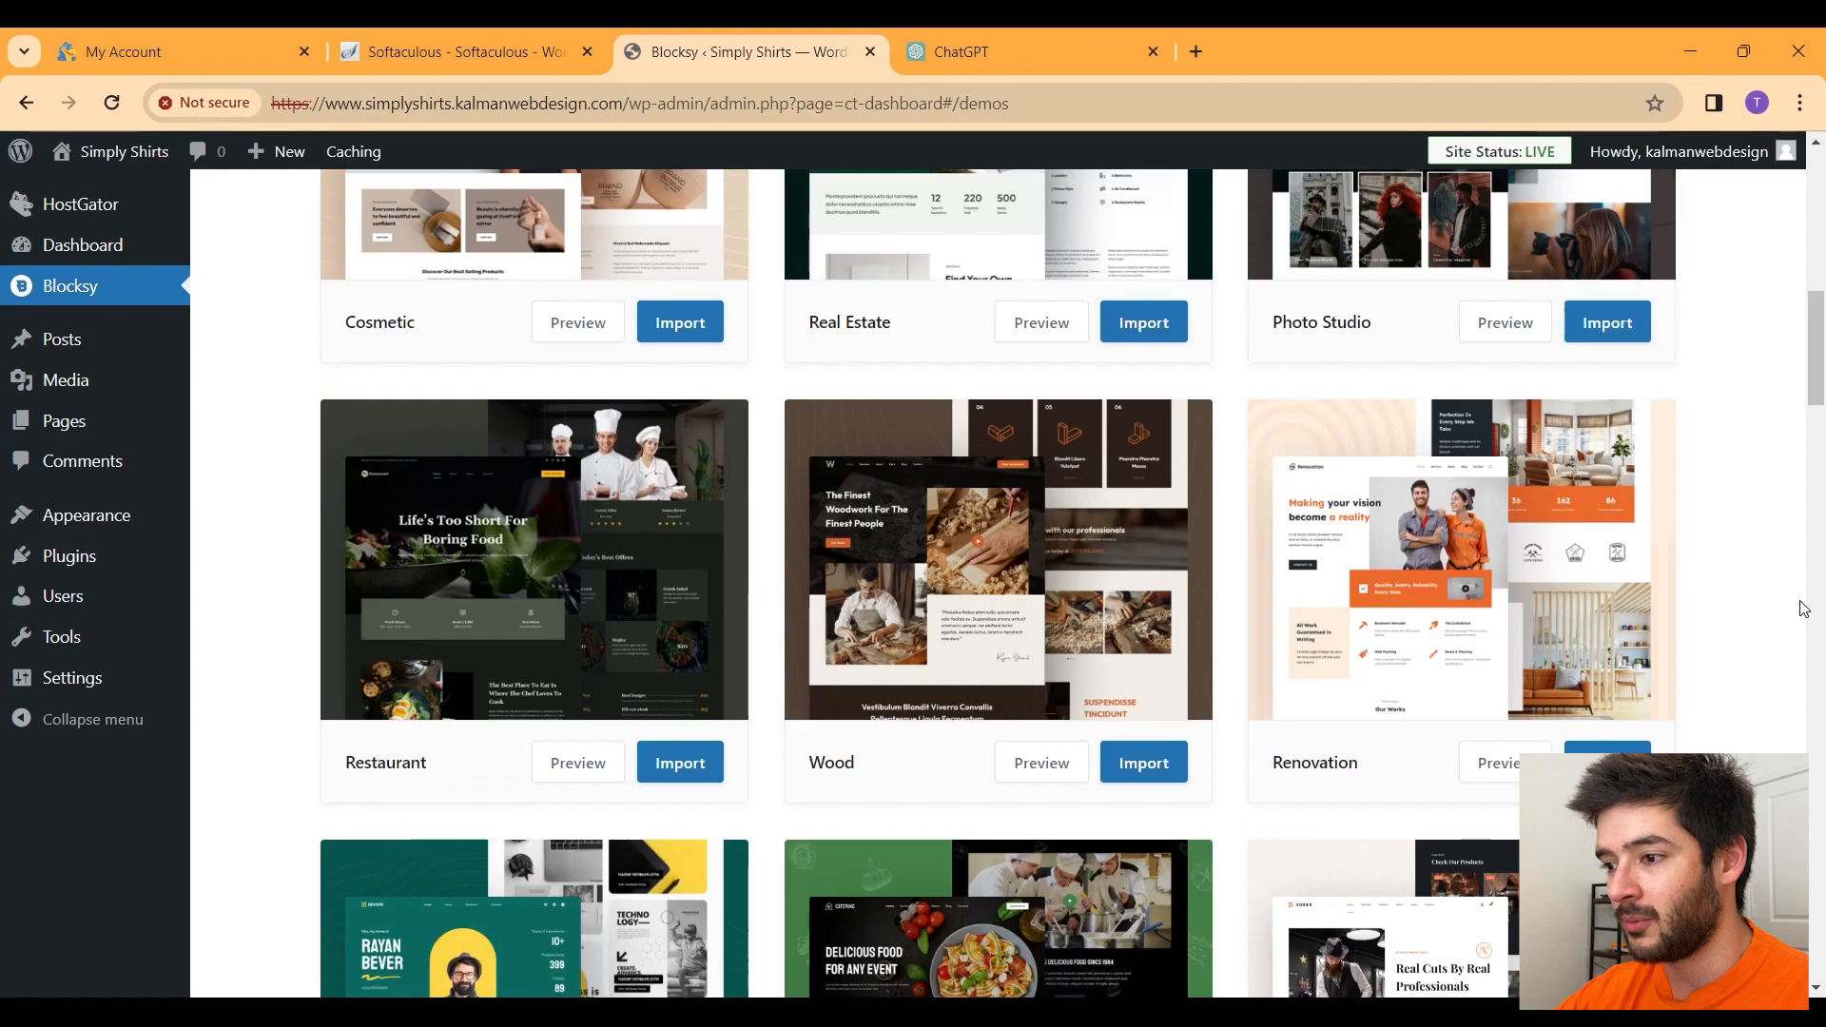
pyautogui.scroll(-1, 1805, 608)
pyautogui.scroll(4, 1800, 606)
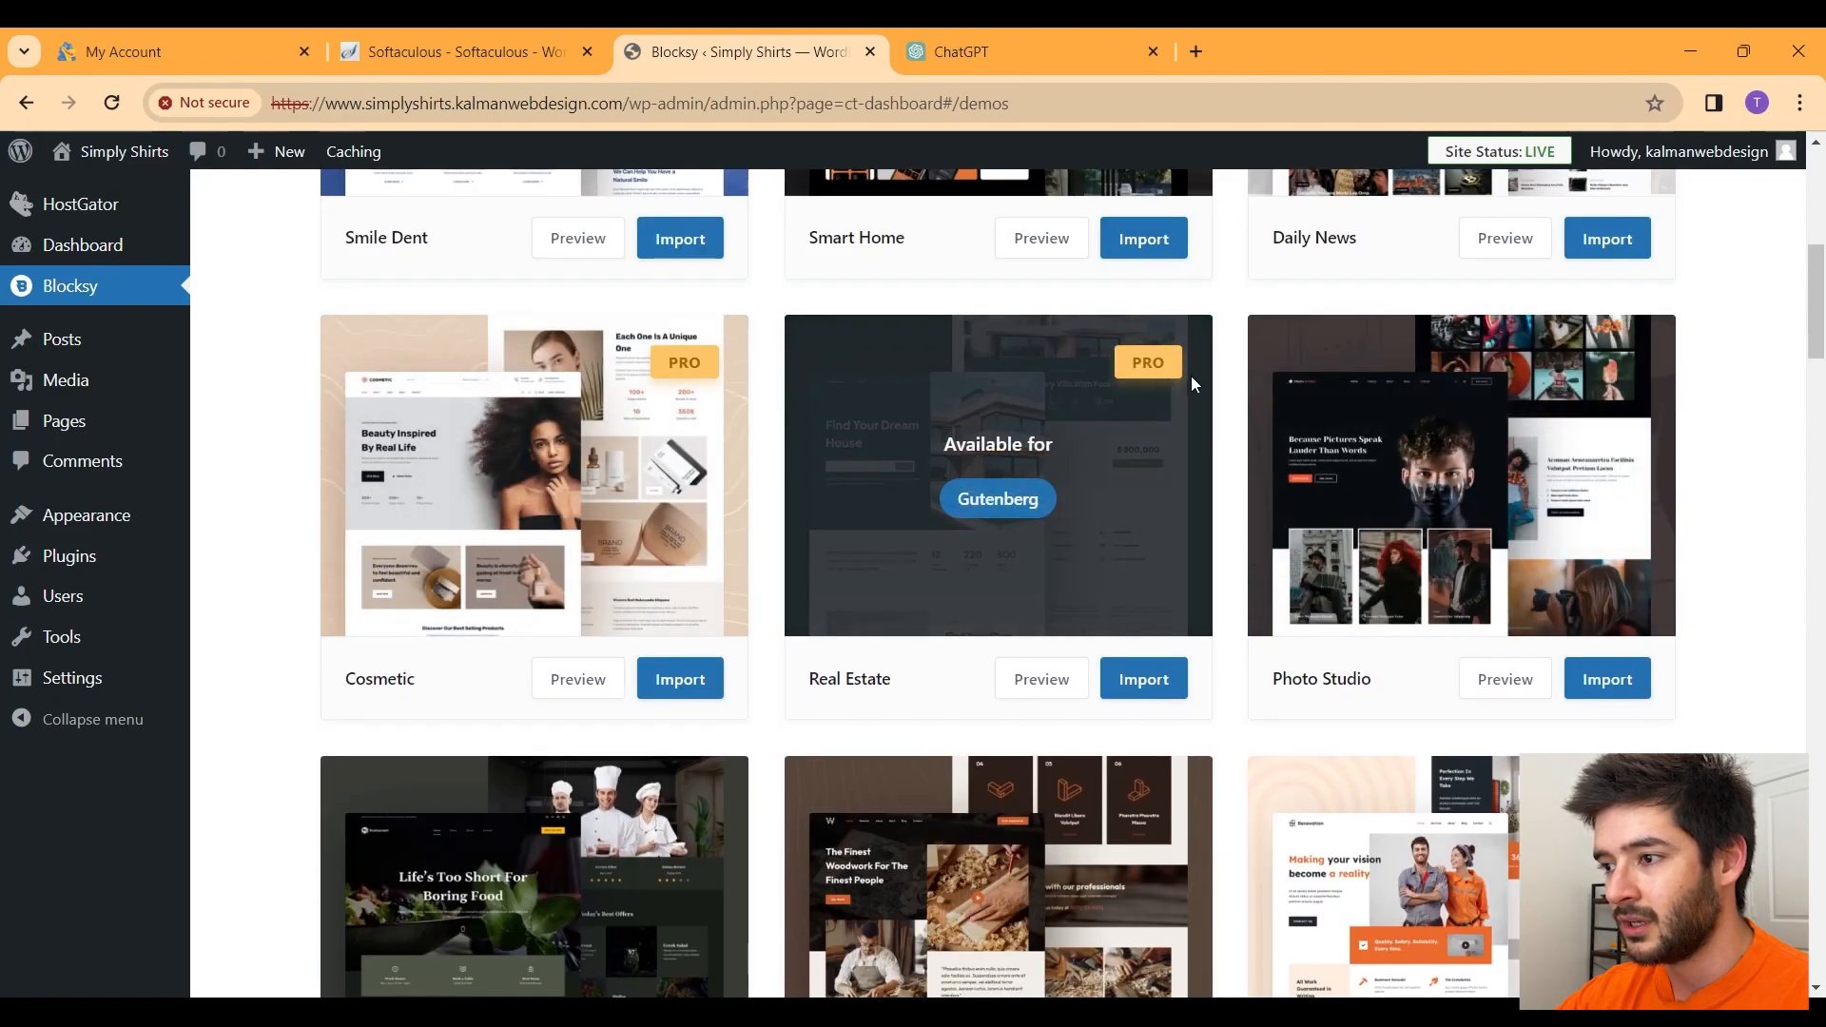
pyautogui.scroll(-2, 1693, 728)
pyautogui.scroll(8, 1744, 631)
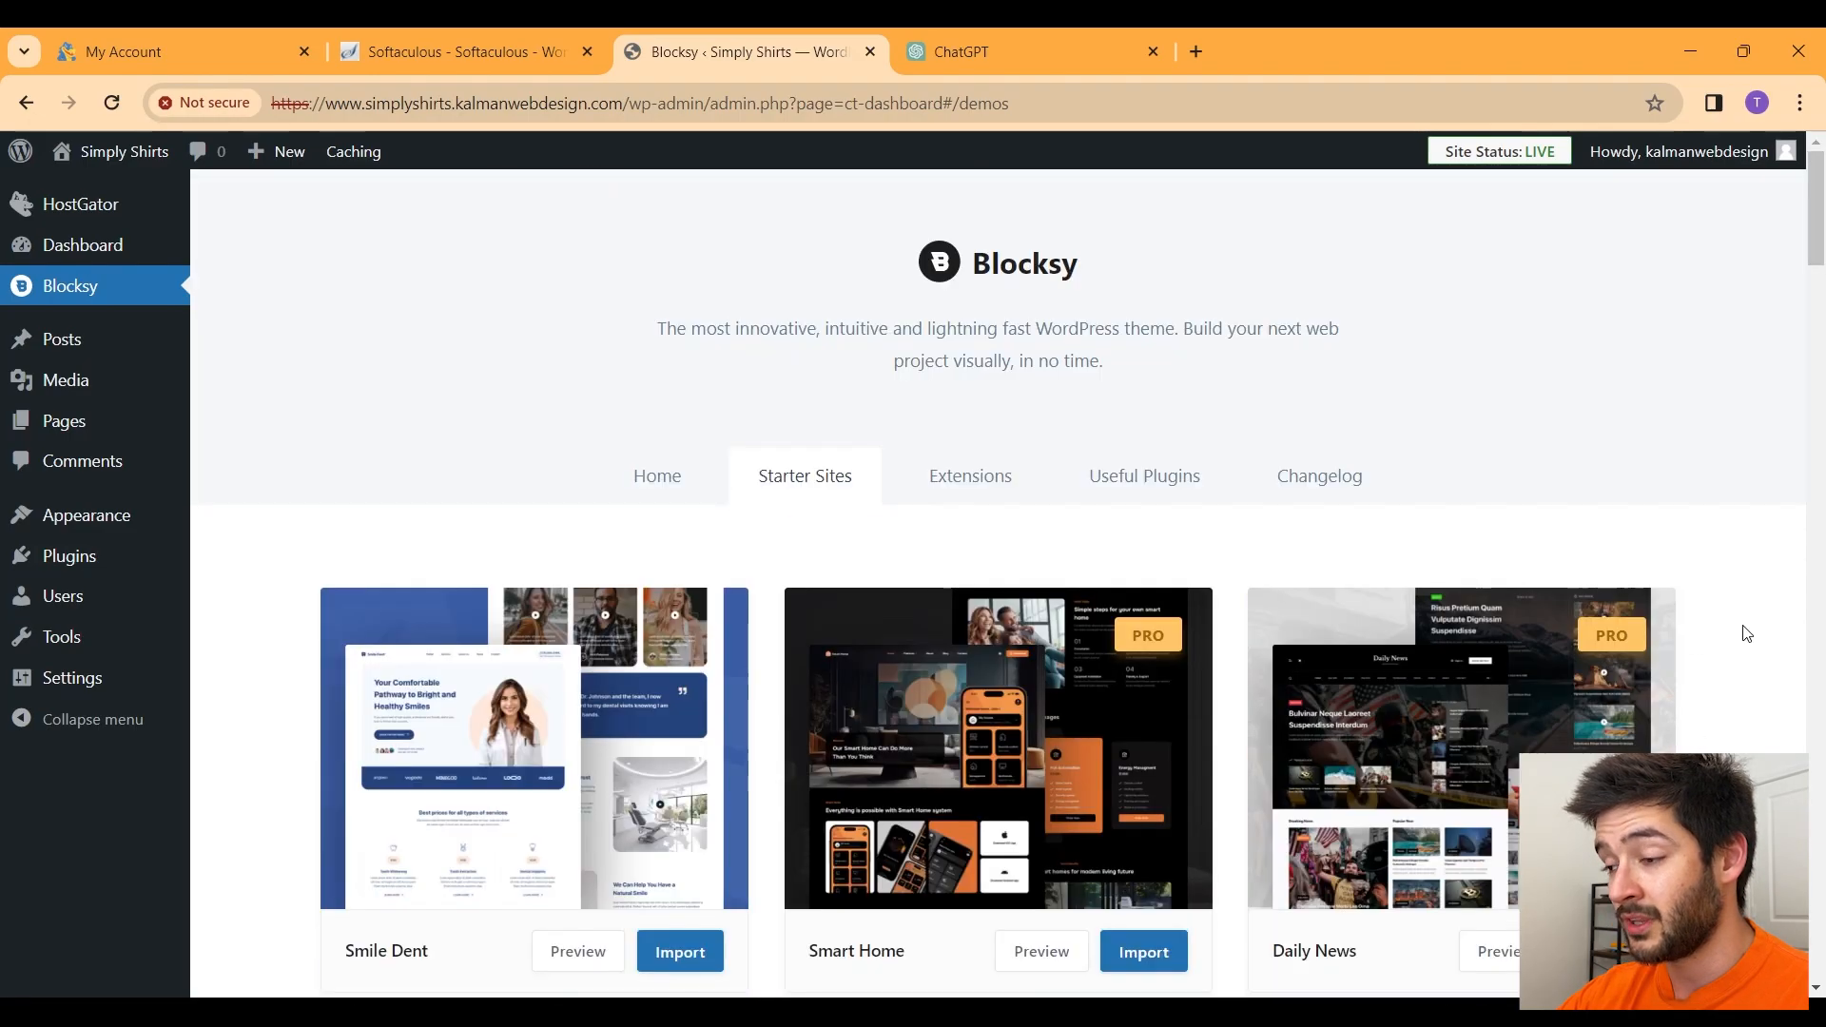
pyautogui.scroll(-20, 1744, 631)
pyautogui.scroll(-12, 1746, 632)
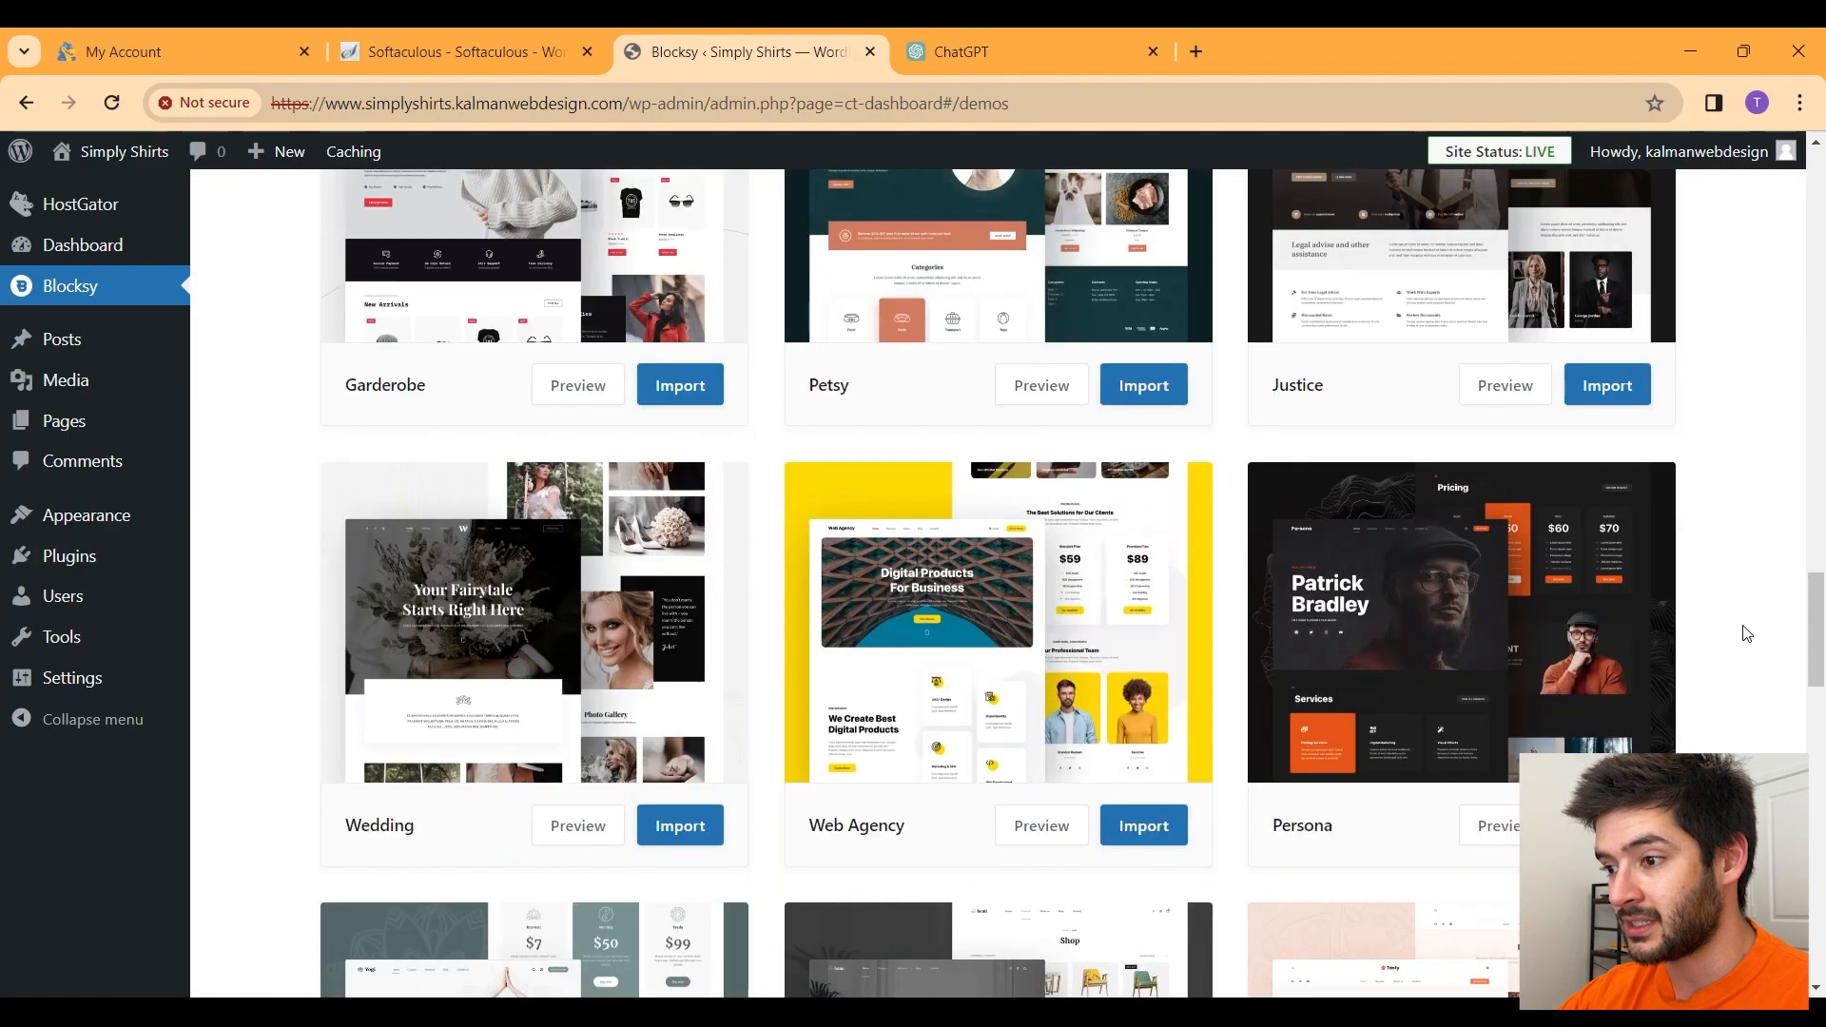
pyautogui.scroll(-2, 1746, 633)
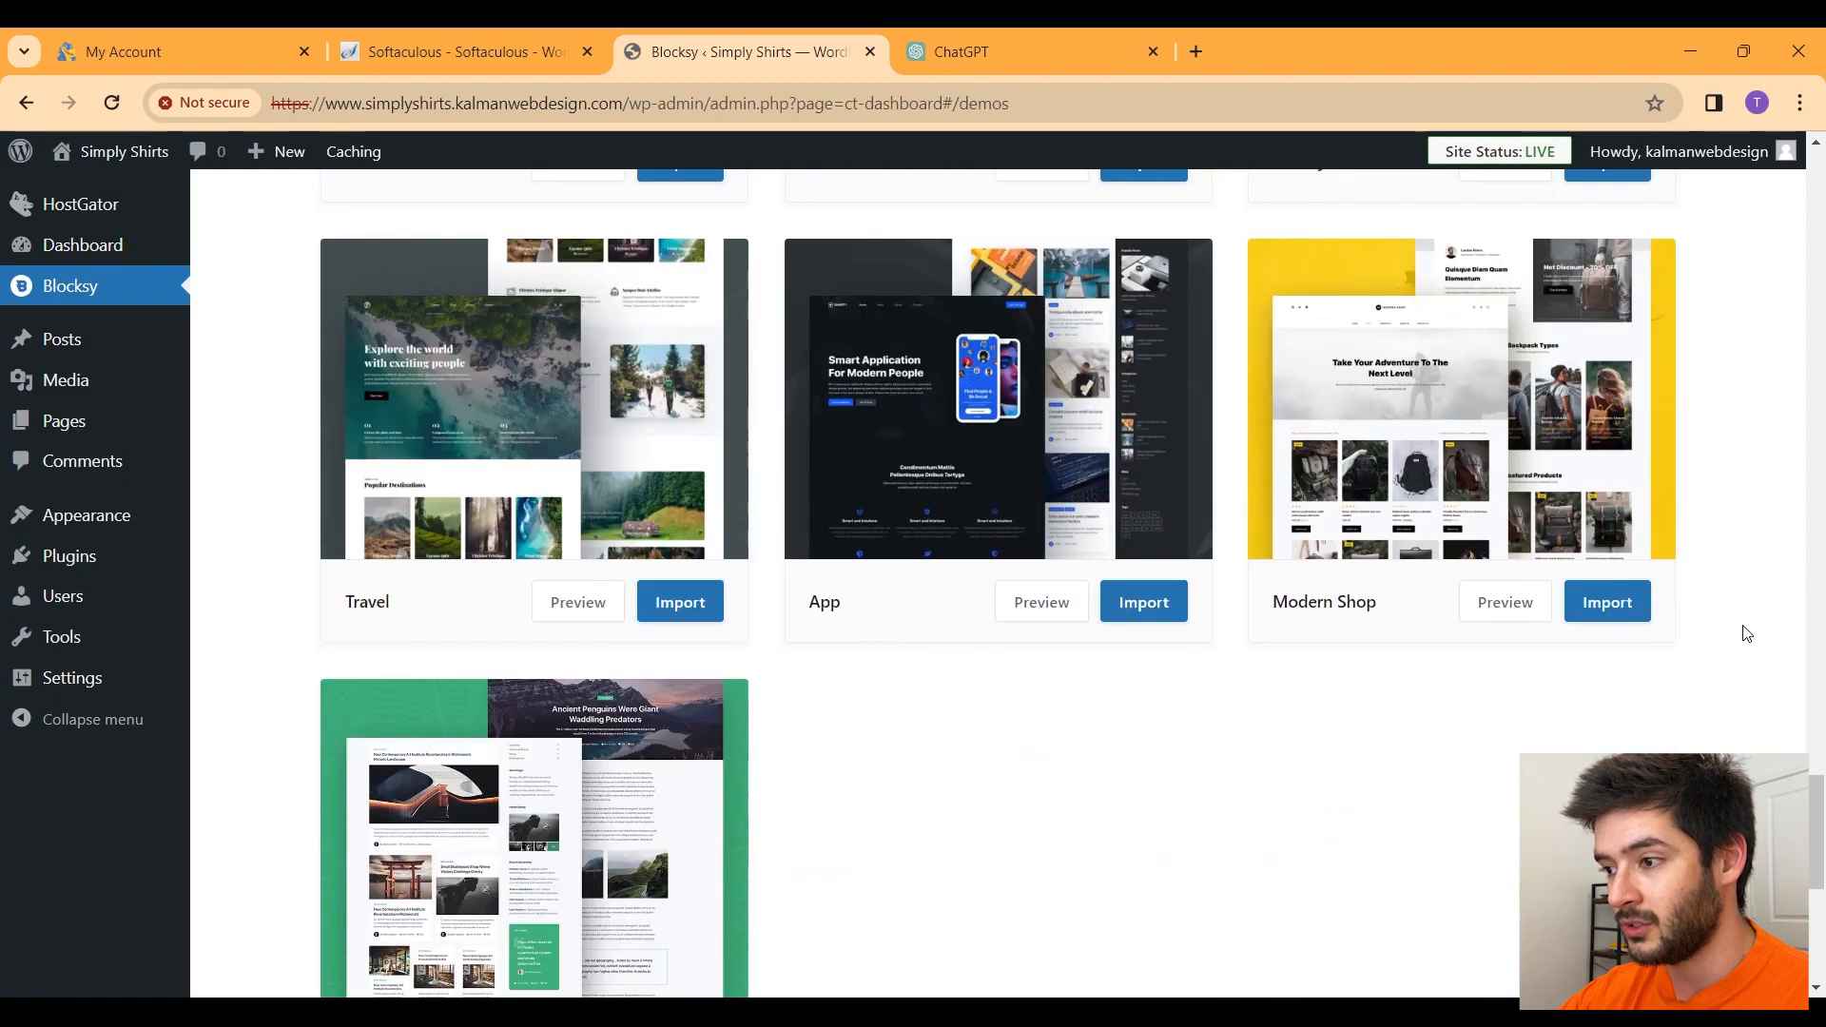
pyautogui.scroll(1, 1746, 633)
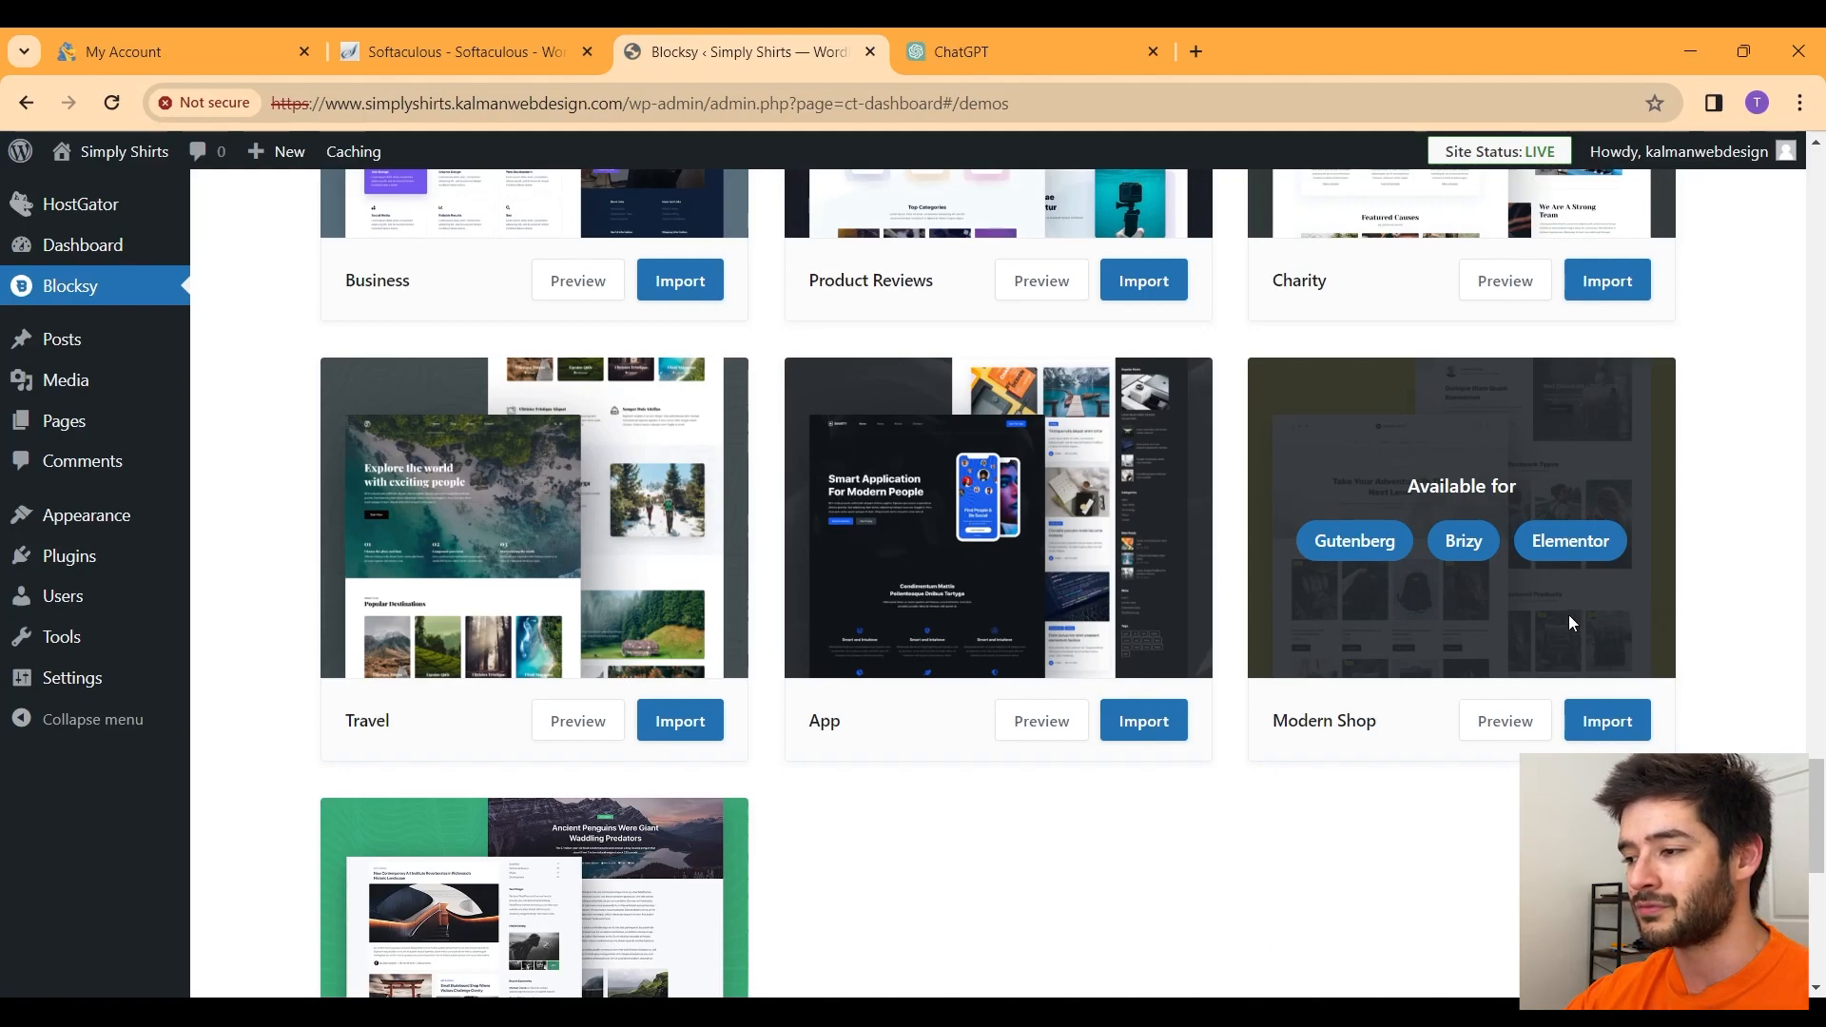
# Step: Import Modern Shop with Elementor as a clean install including options, widgets and content
pyautogui.click(1625, 731)
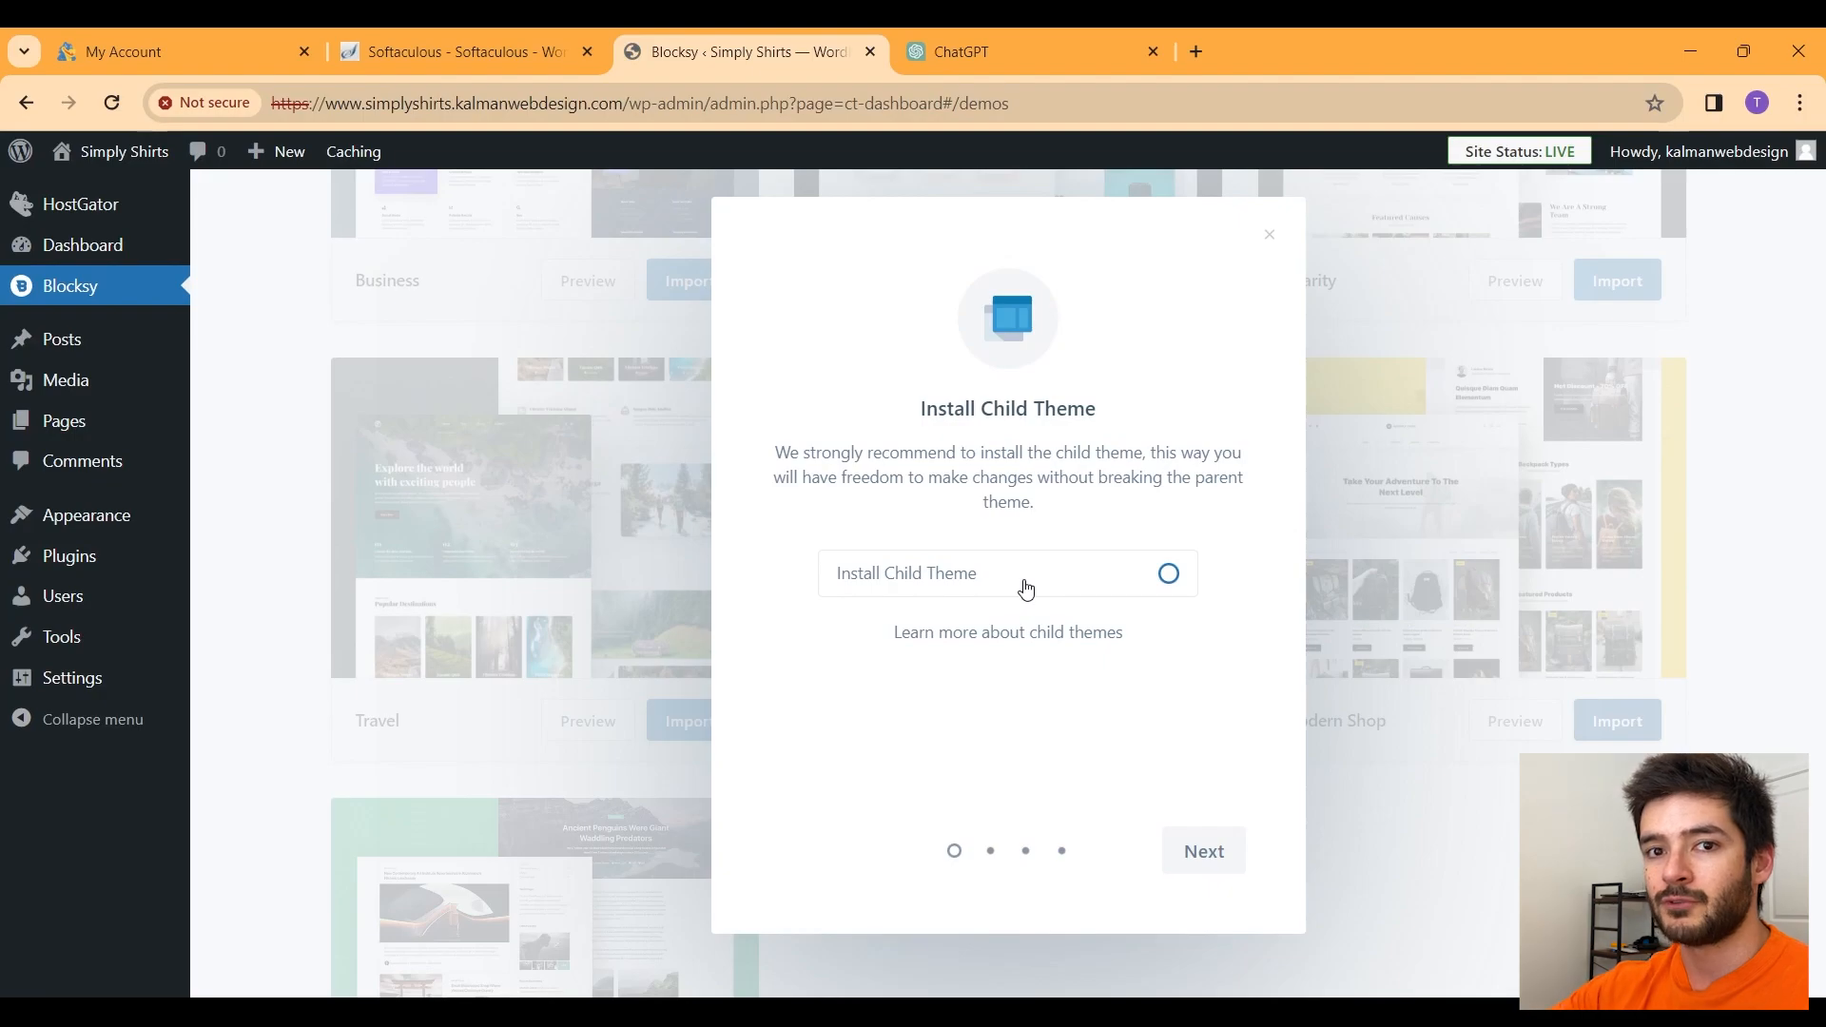
pyautogui.click(1204, 843)
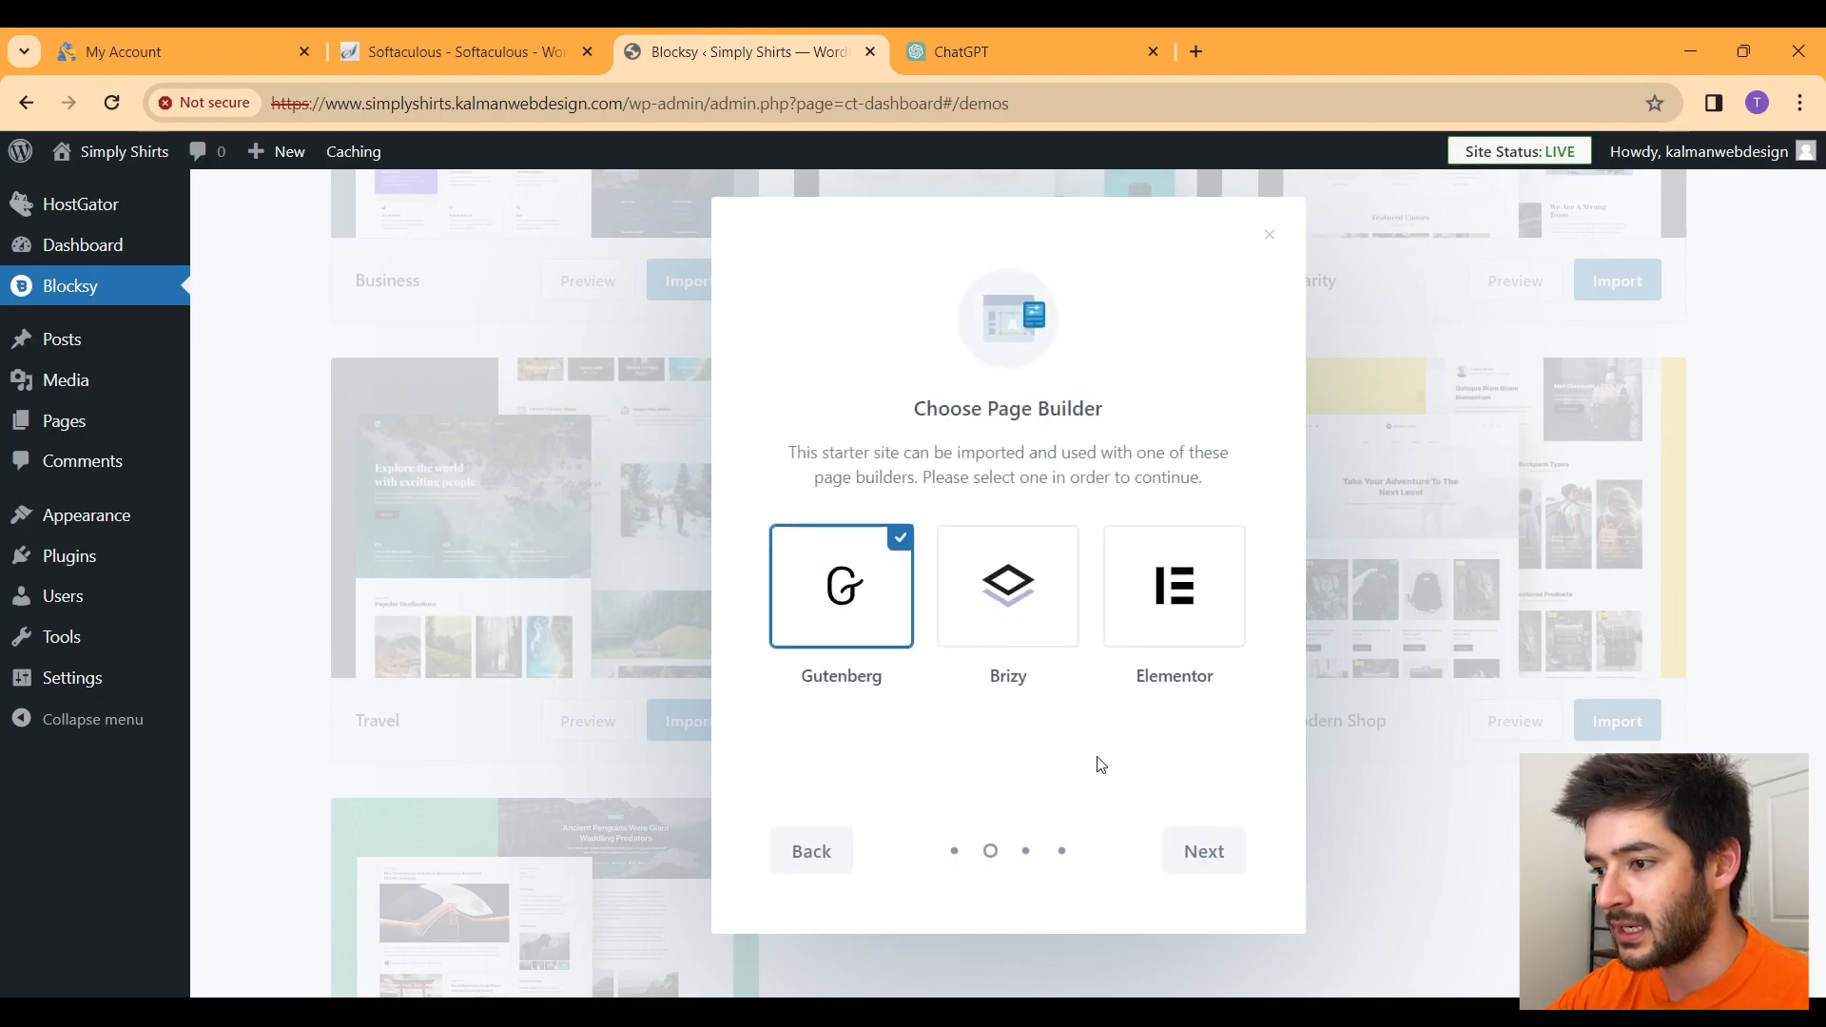
pyautogui.click(1187, 613)
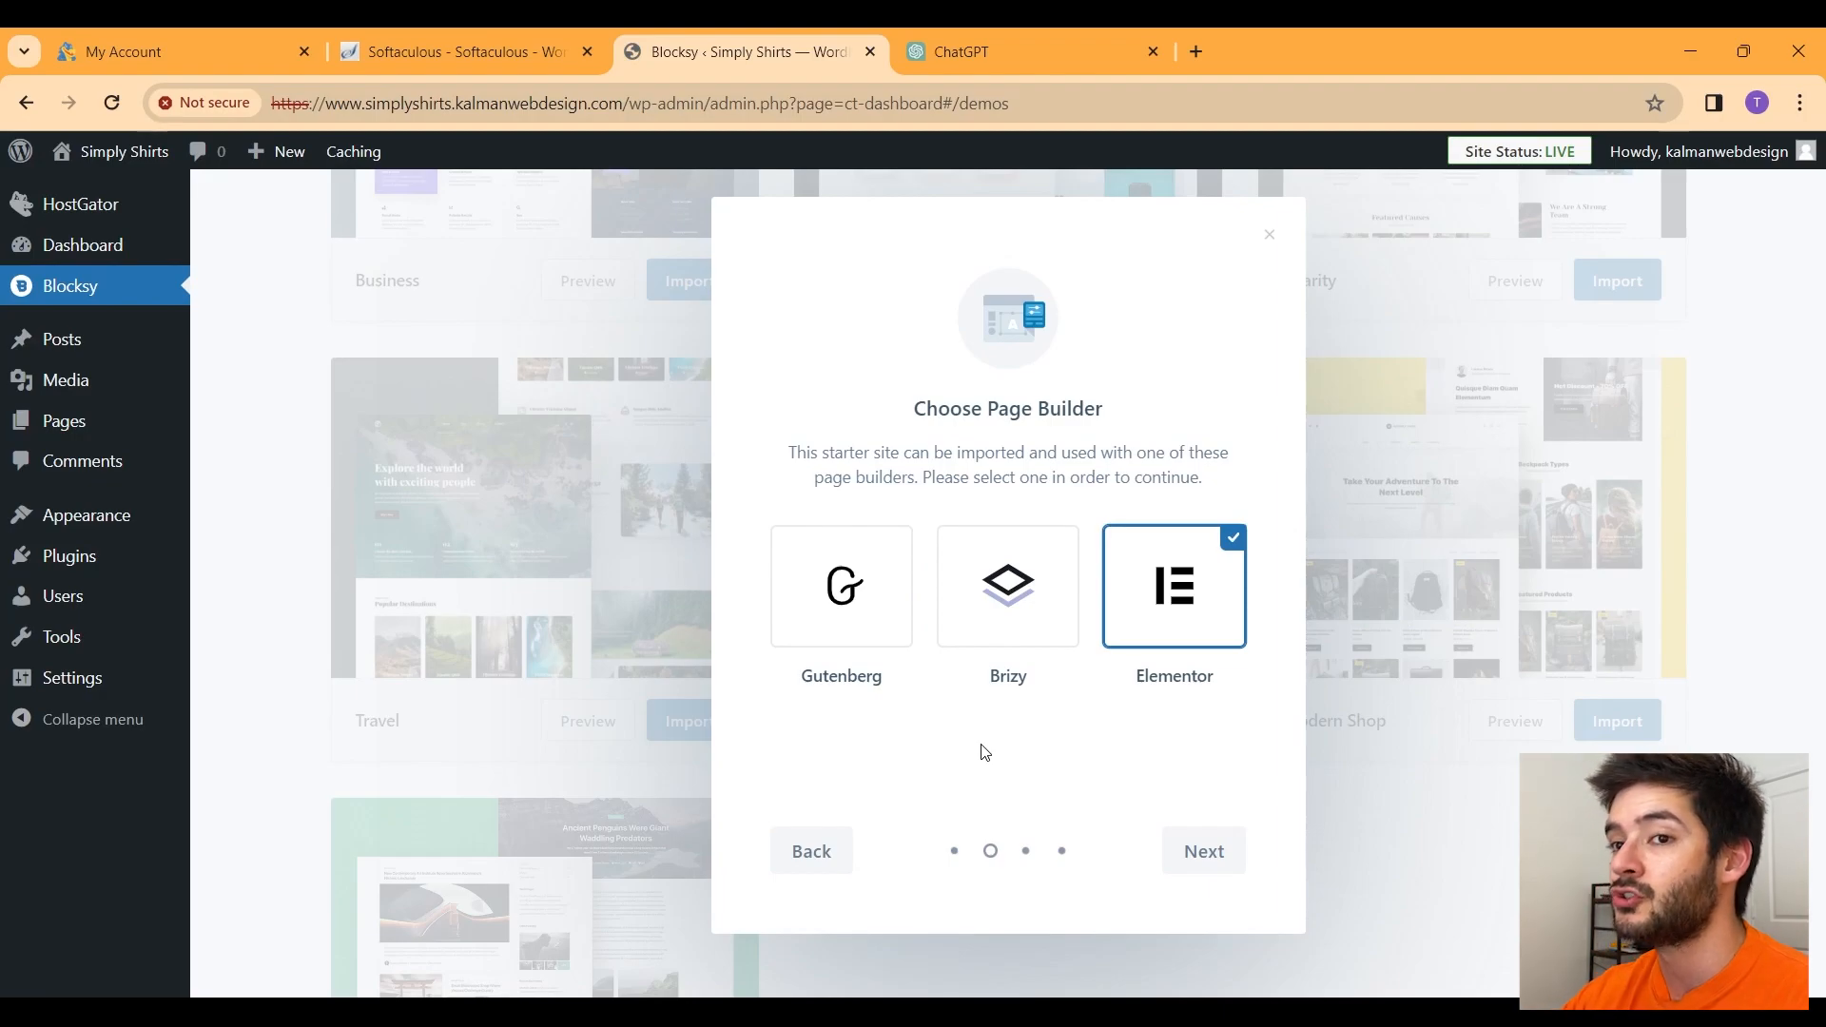
pyautogui.click(1200, 853)
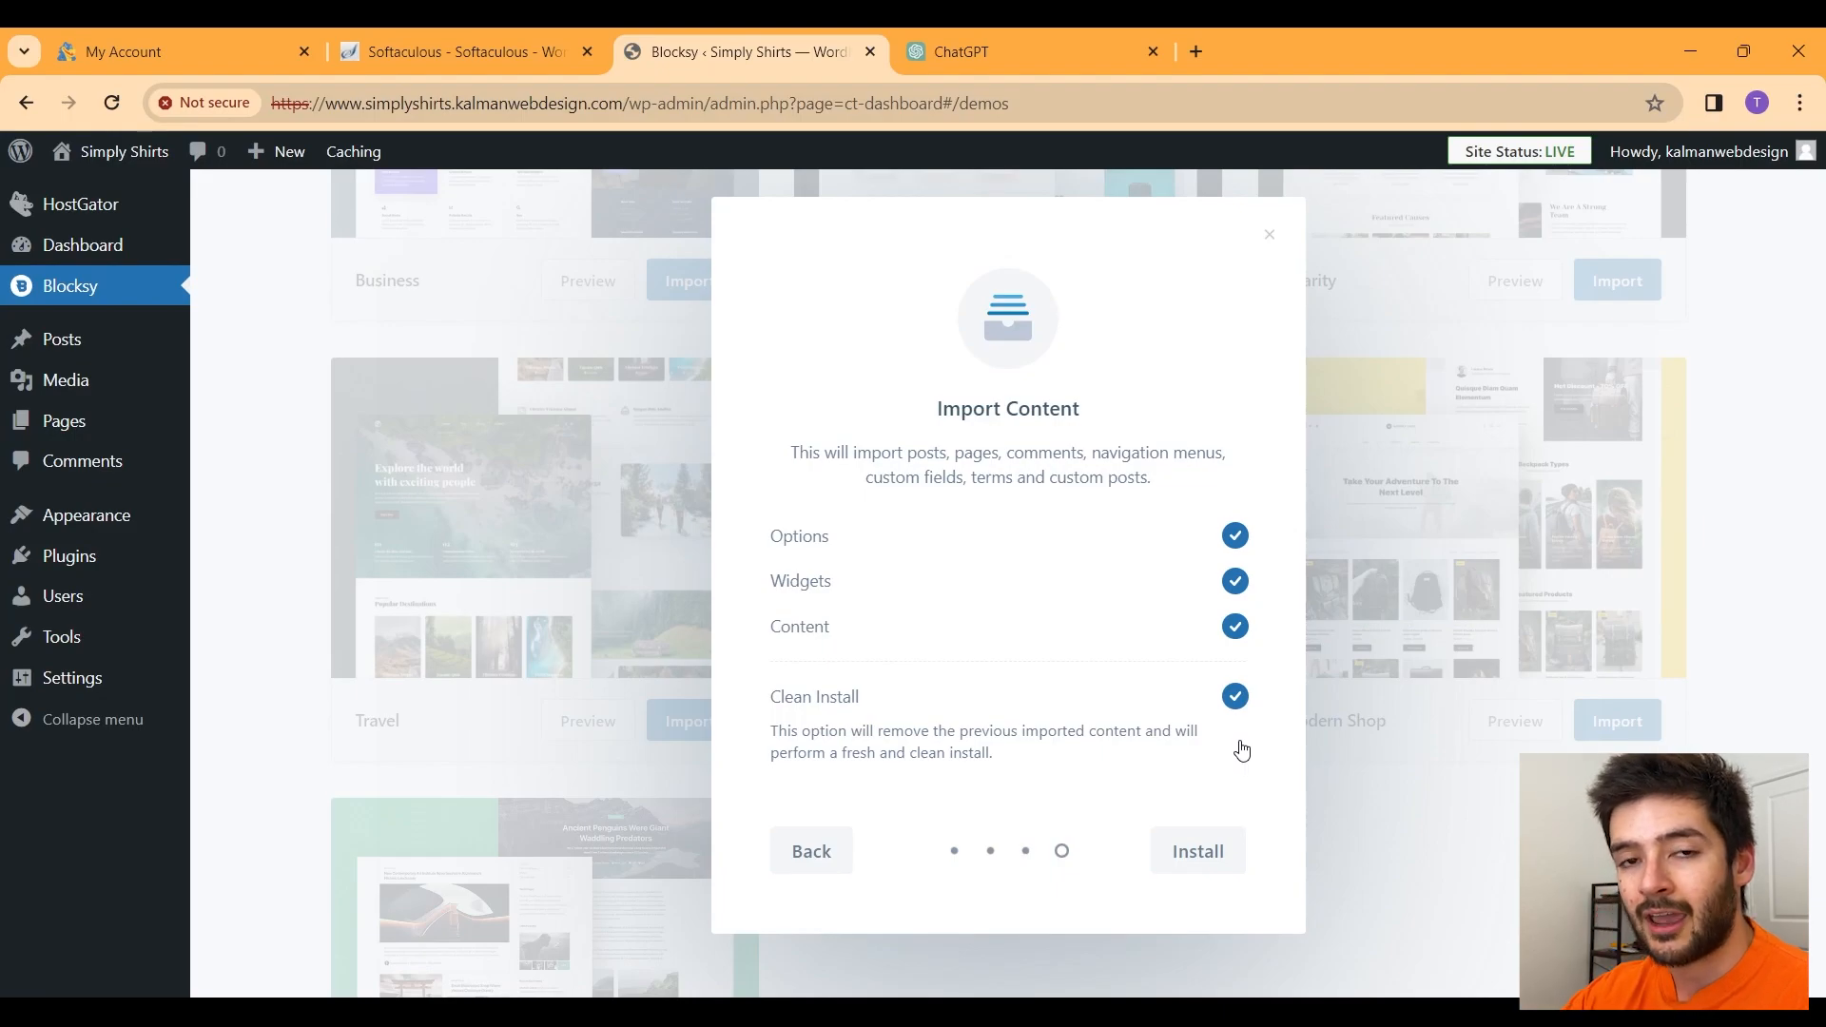
pyautogui.click(1221, 856)
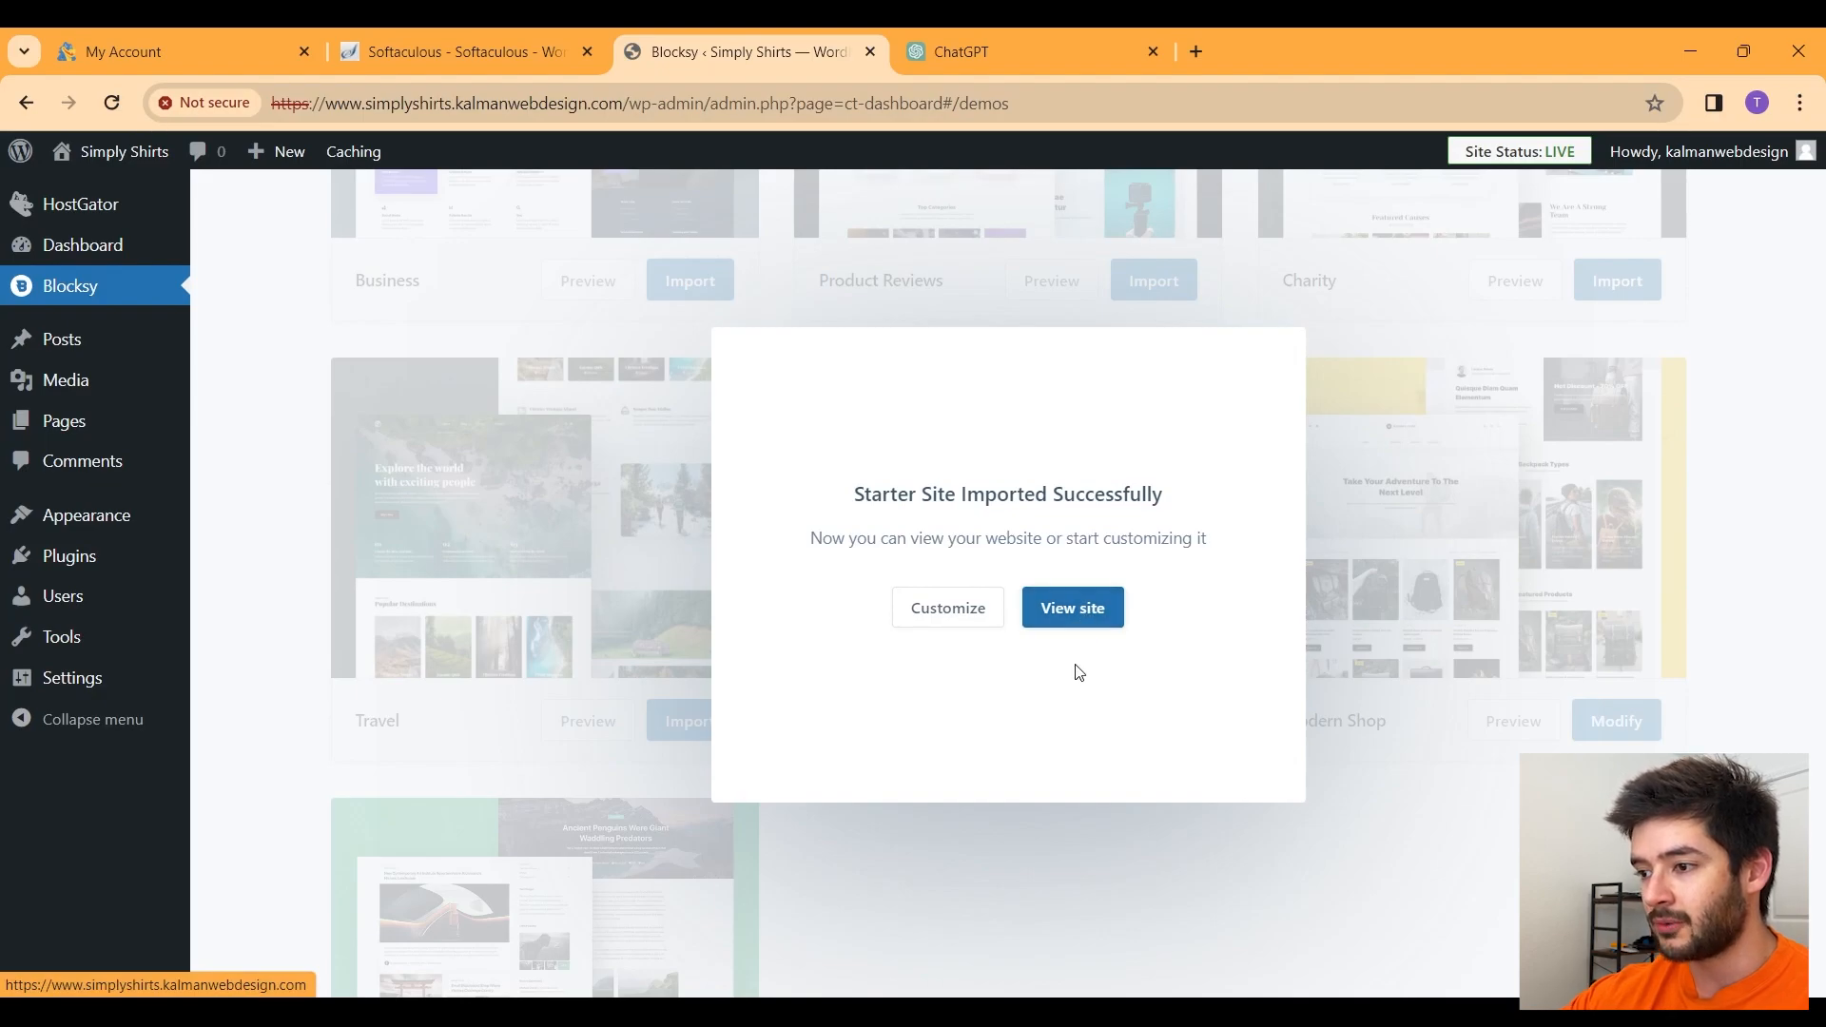
# Step: View the imported site and scroll through the Modern Shop home page
pyautogui.click(1086, 616)
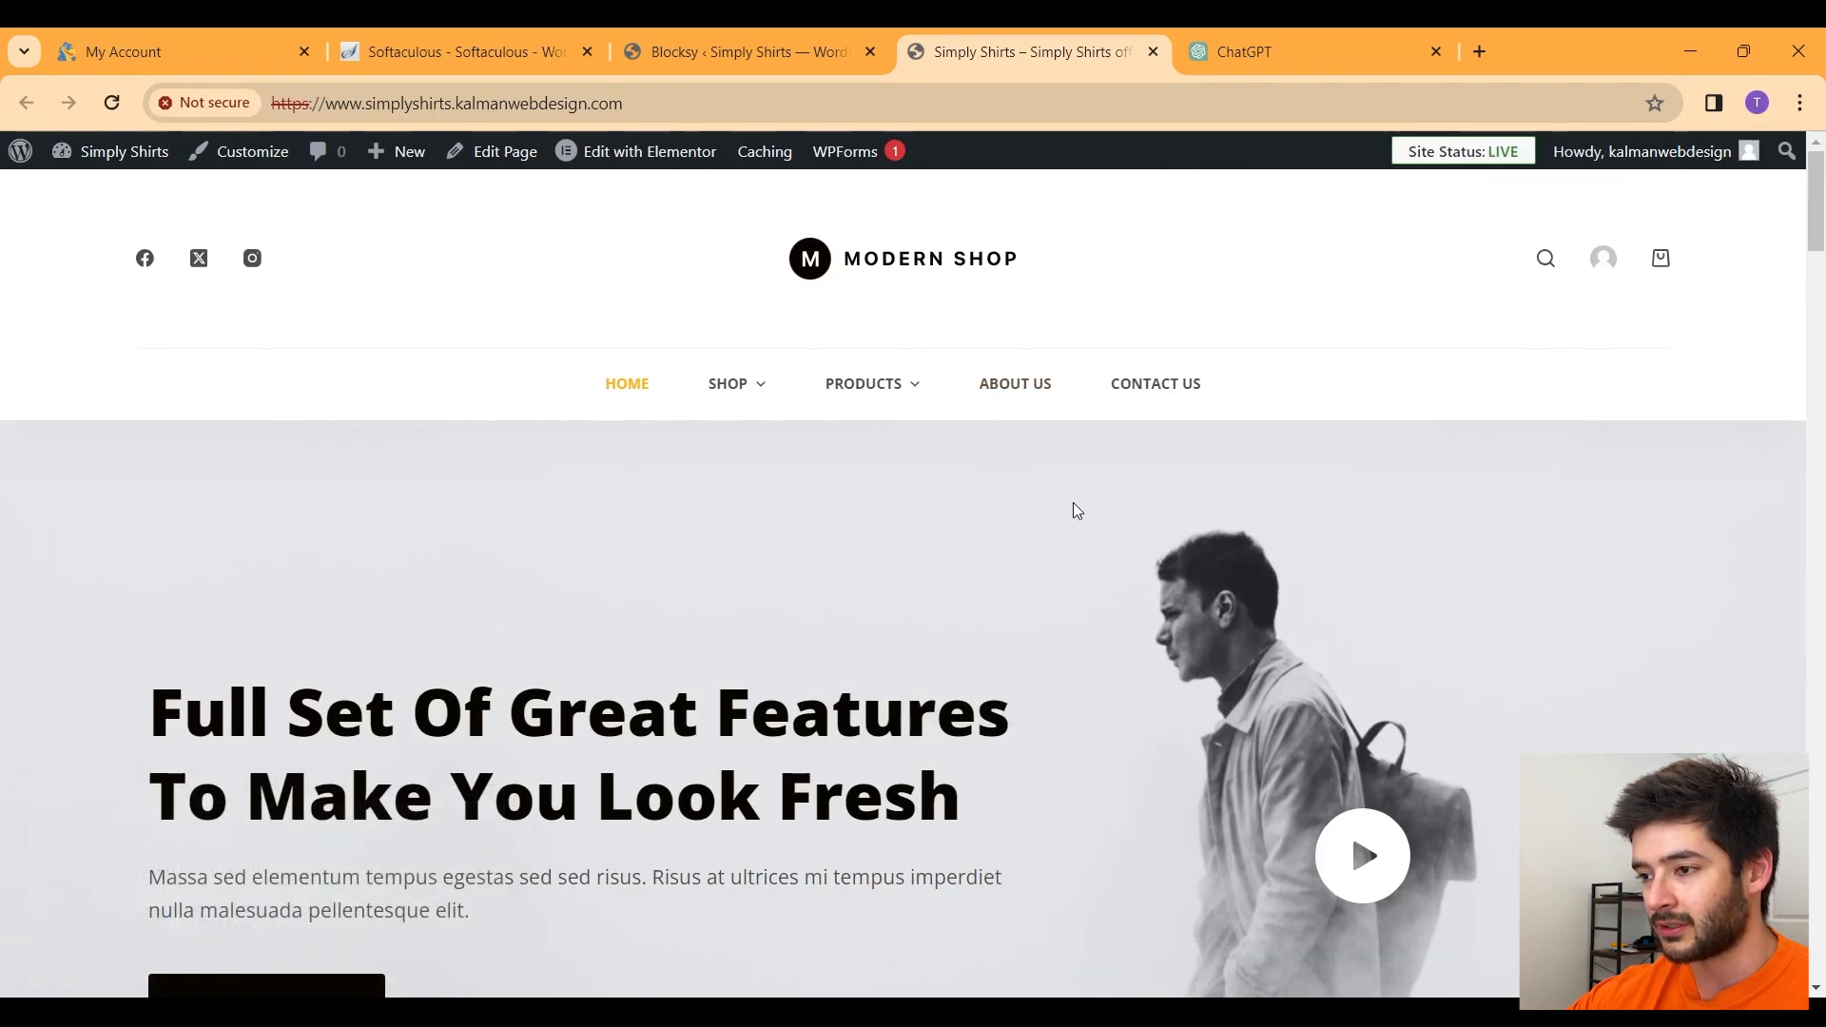
pyautogui.scroll(-10, 1073, 502)
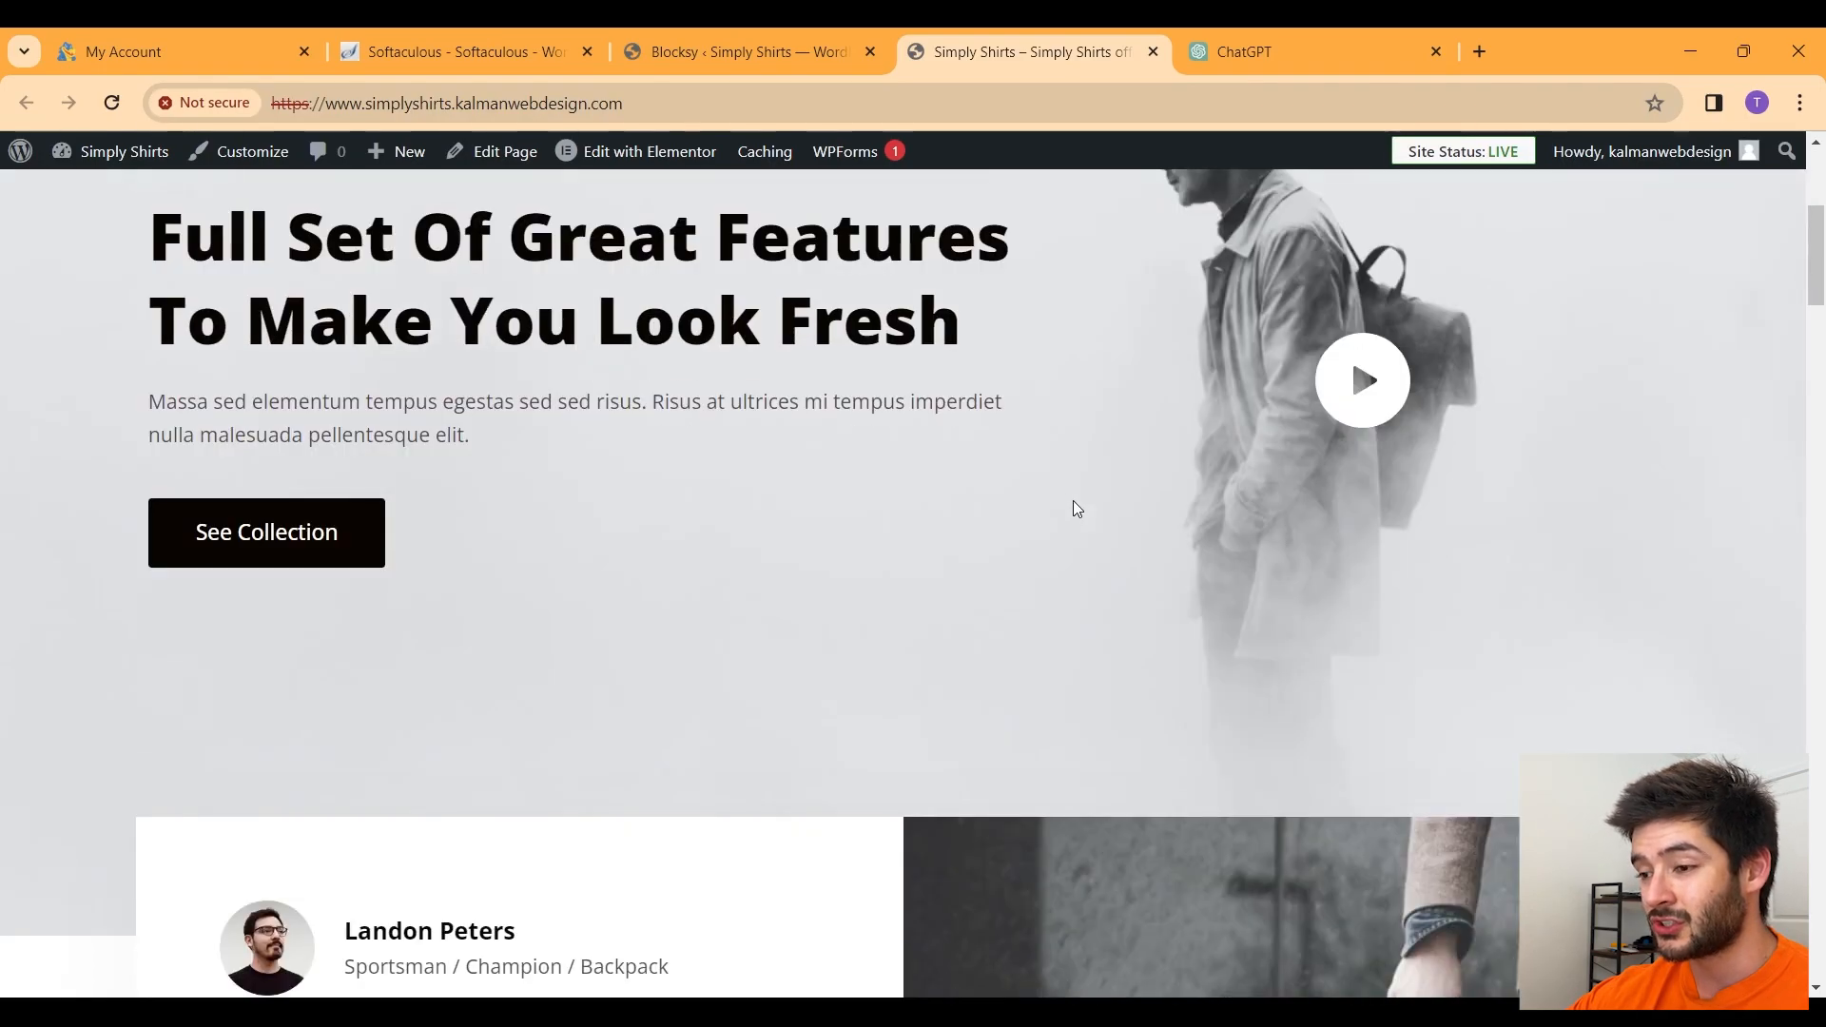
pyautogui.scroll(-10, 1074, 502)
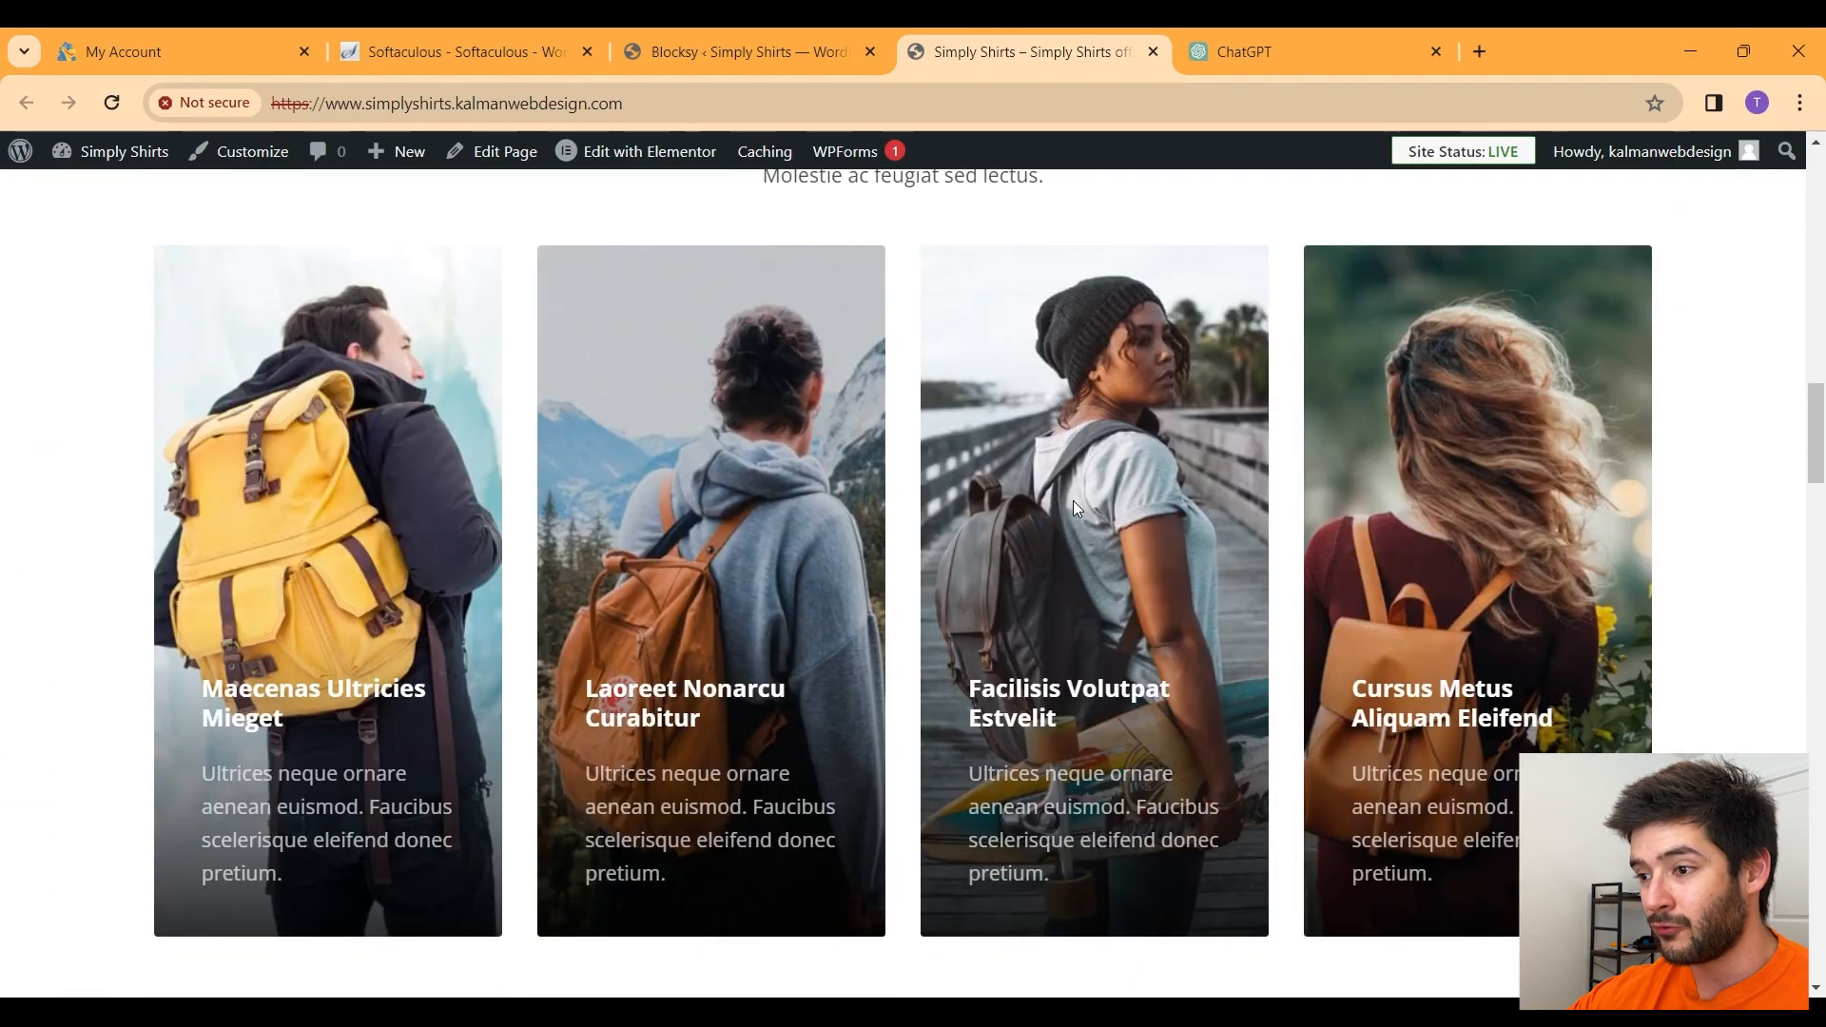
pyautogui.scroll(-10, 1076, 509)
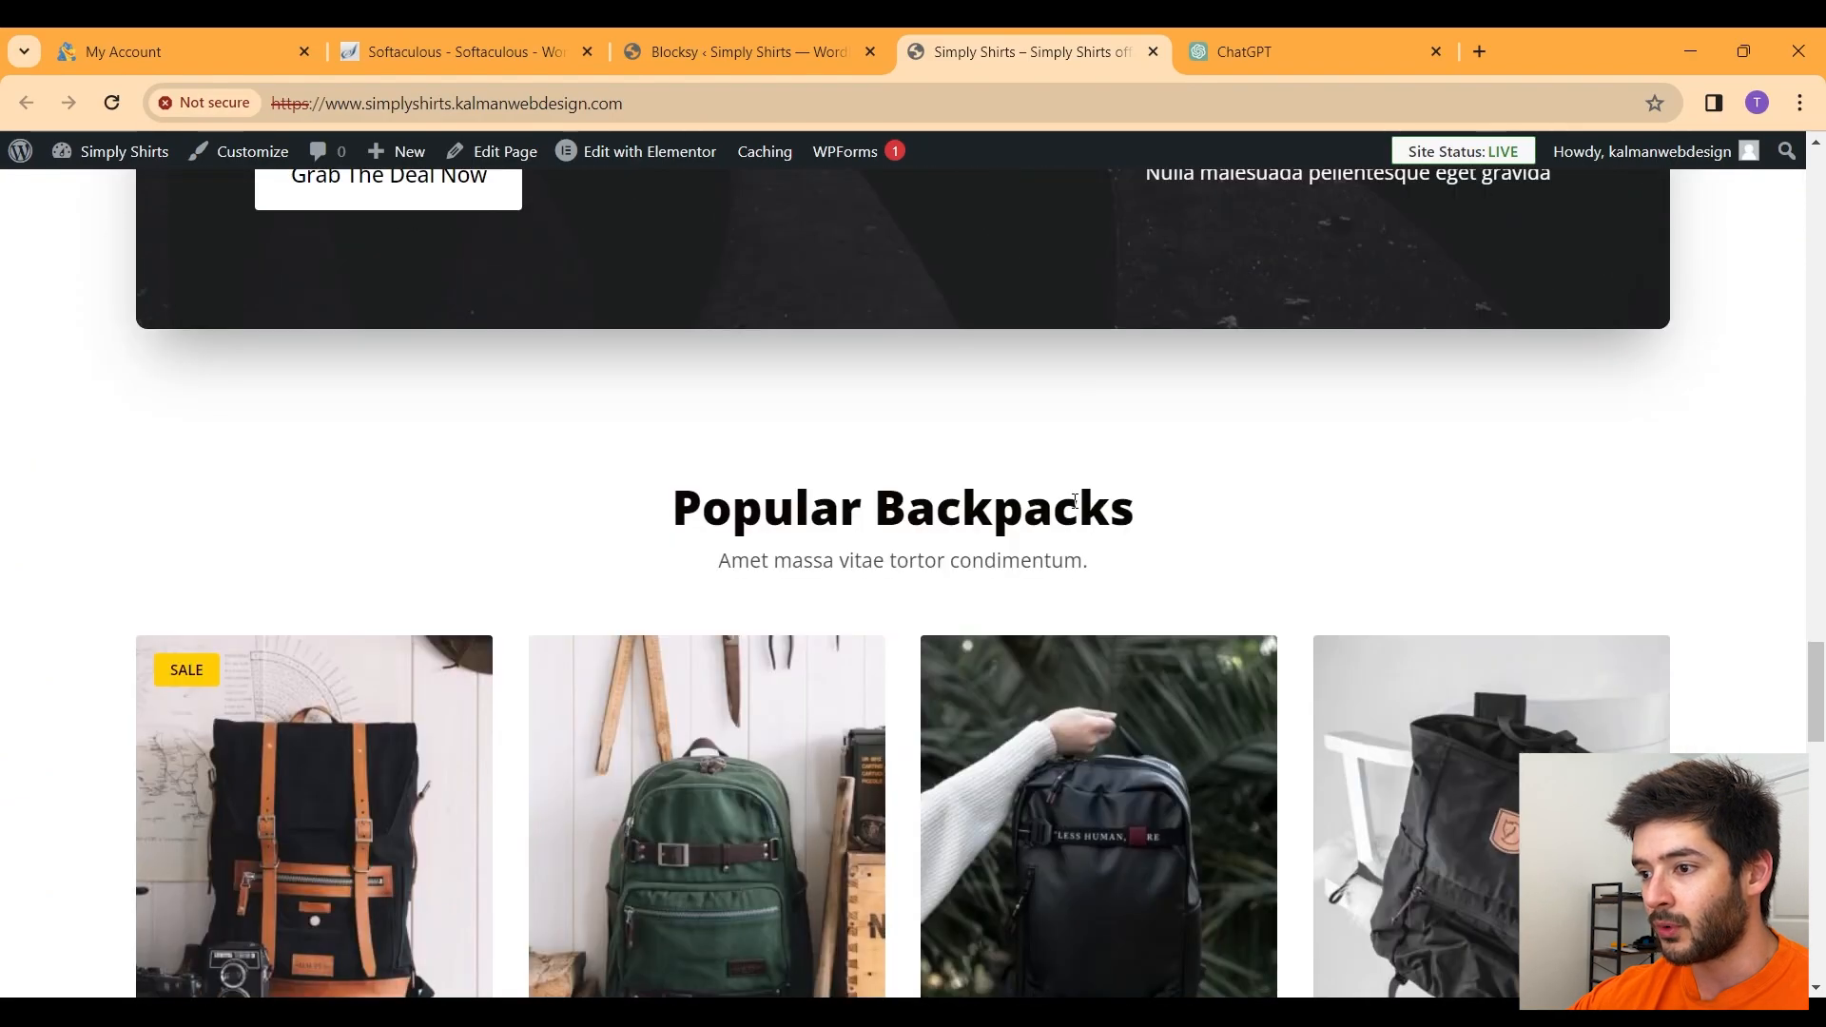
pyautogui.scroll(-6, 1075, 509)
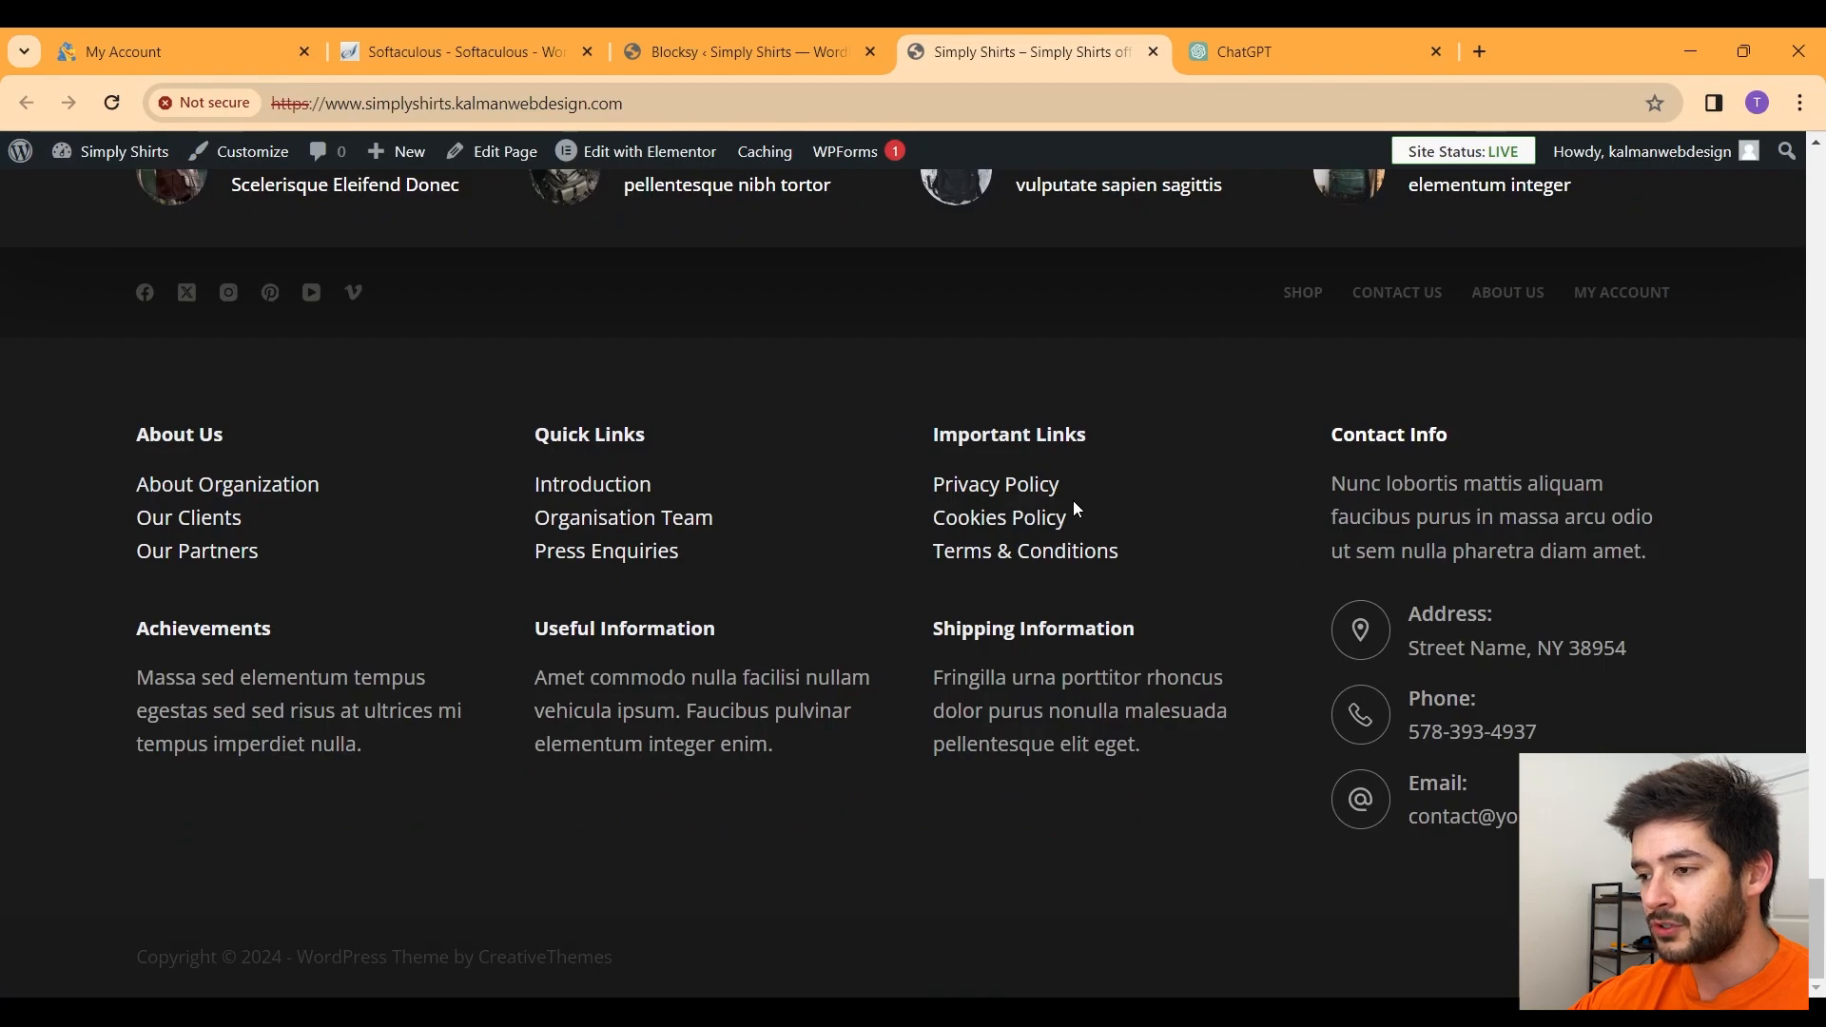
pyautogui.scroll(15, 1075, 509)
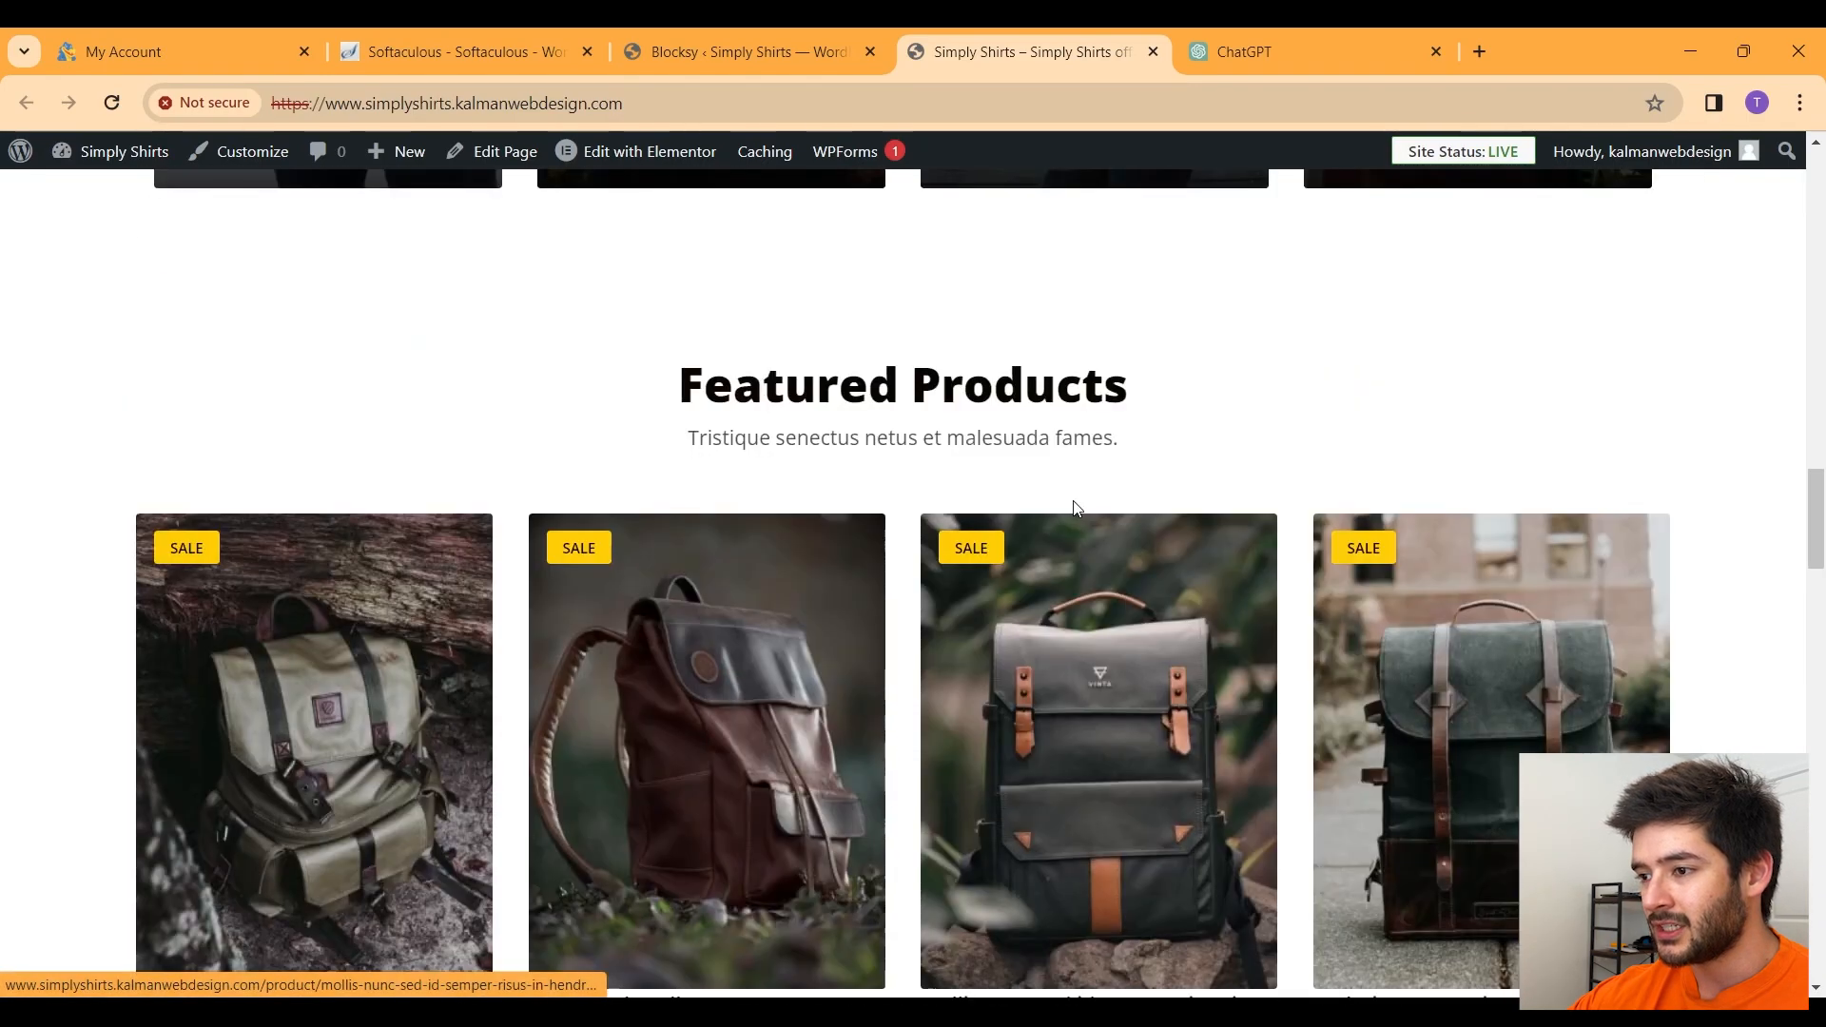
pyautogui.scroll(8, 1075, 505)
pyautogui.moveTo(743, 394)
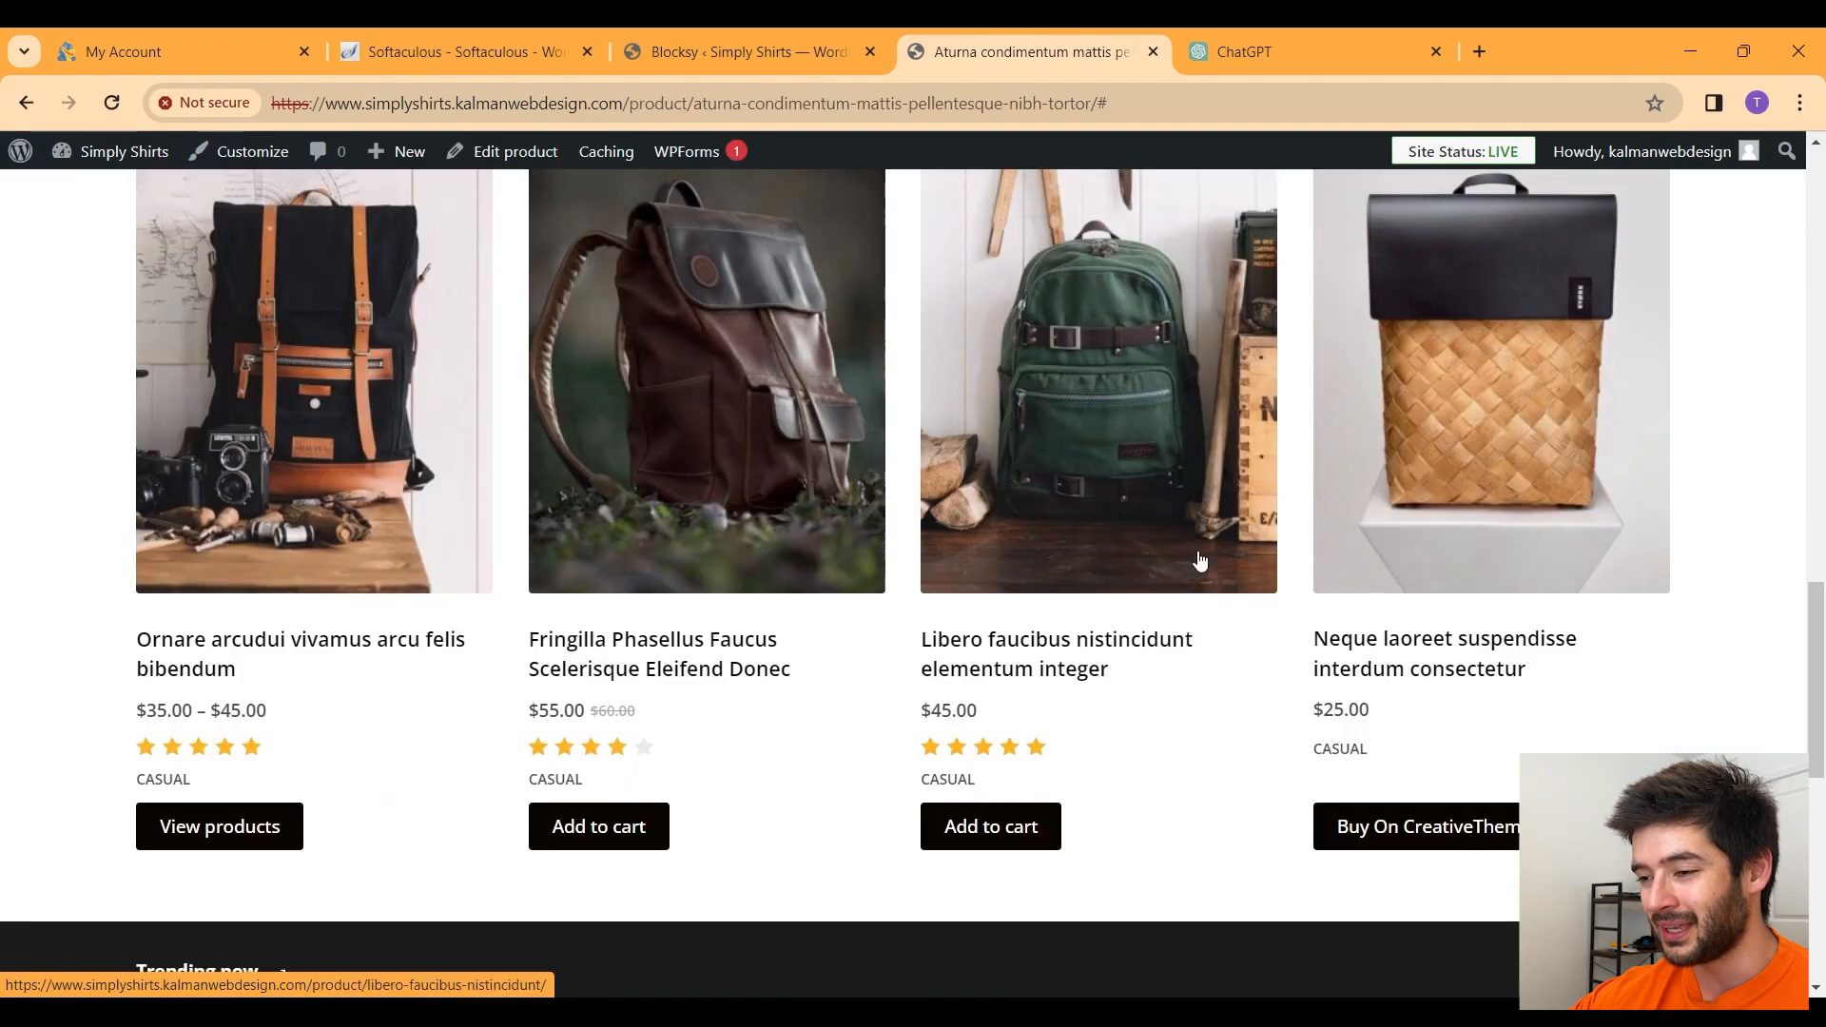
pyautogui.scroll(-5, 1200, 561)
pyautogui.scroll(20, 1195, 552)
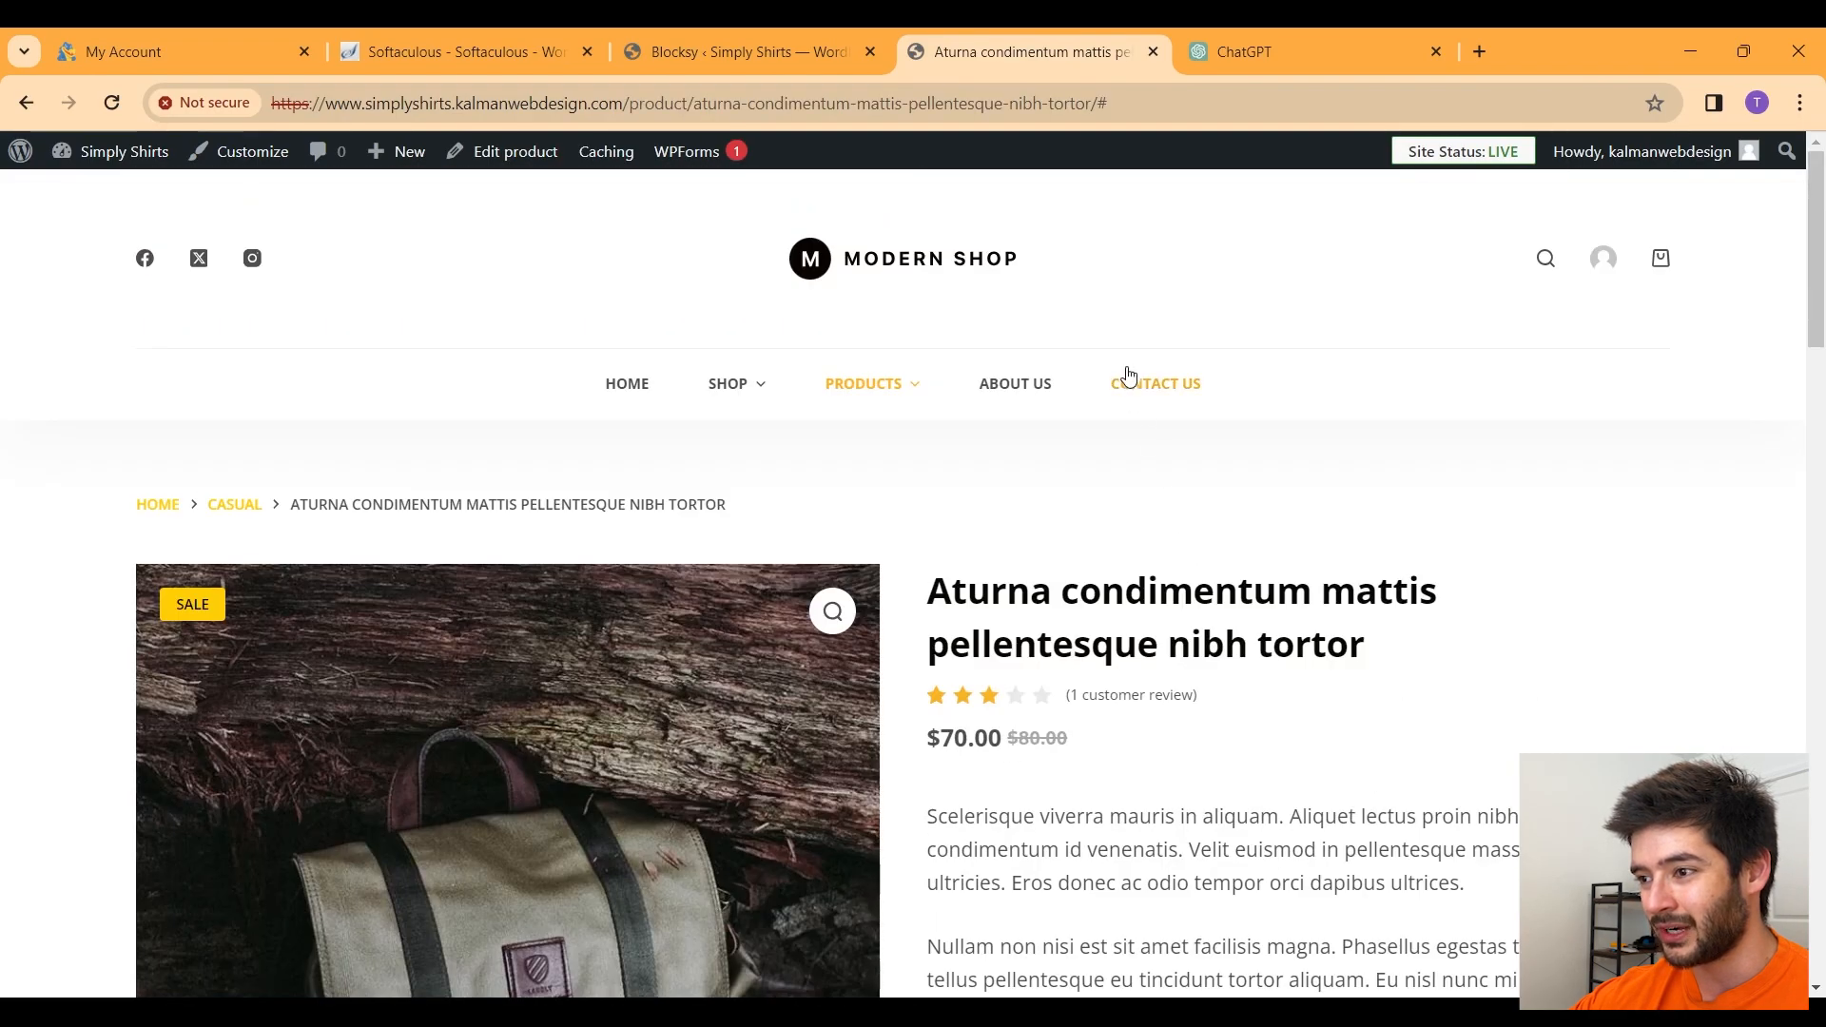
# Step: Browse the SHOP page's 13 sample backpack products, then return to the Blocksy dashboard tab
pyautogui.click(716, 387)
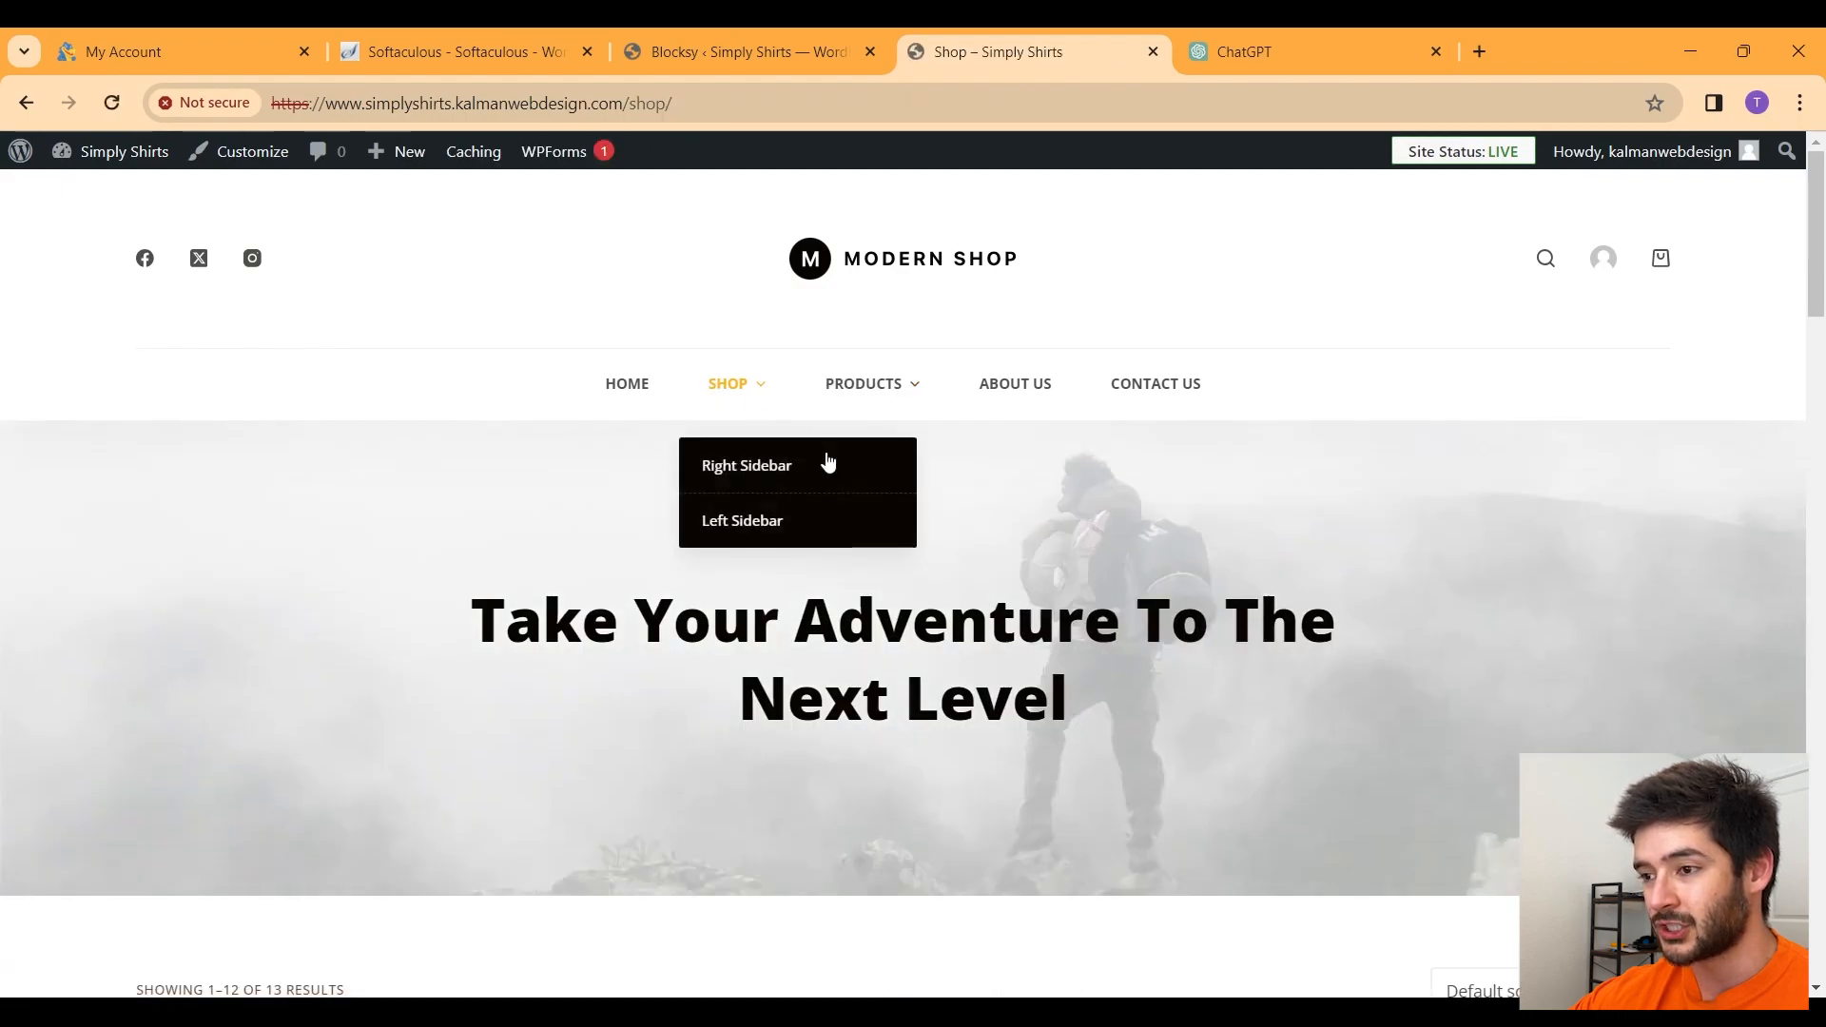
pyautogui.scroll(-5, 1166, 561)
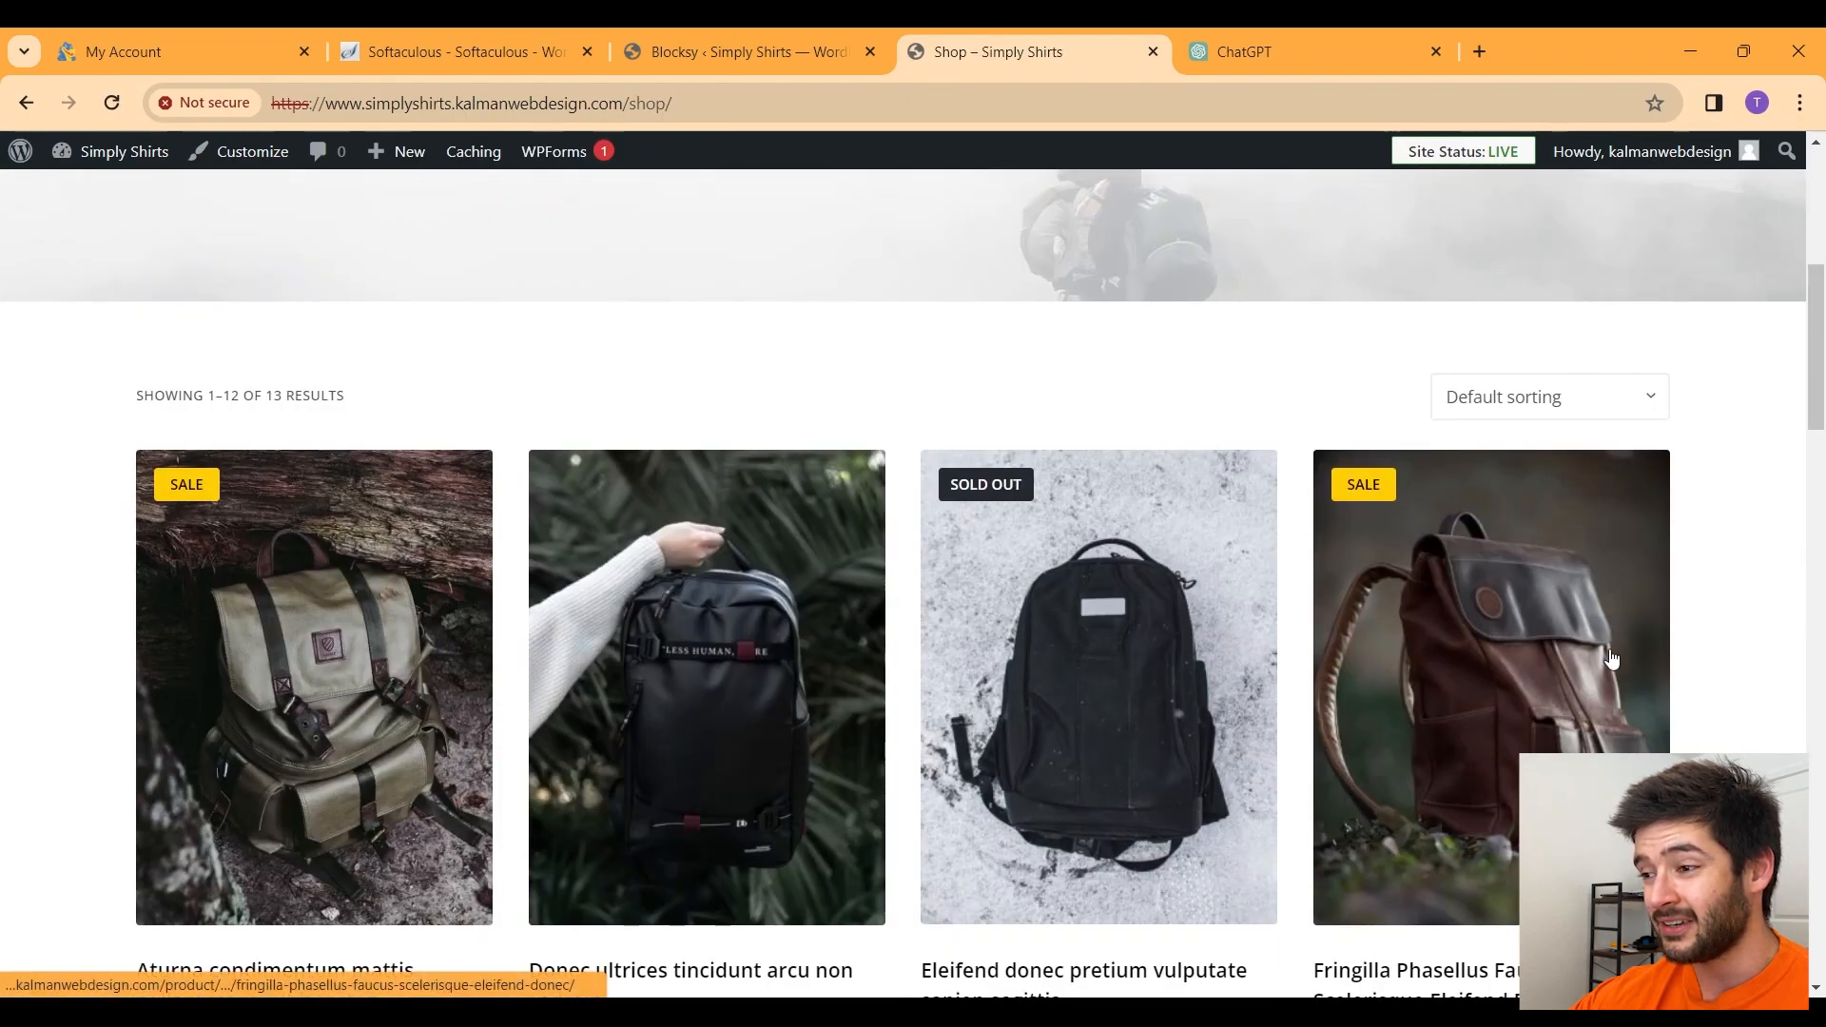
pyautogui.scroll(-10, 1696, 610)
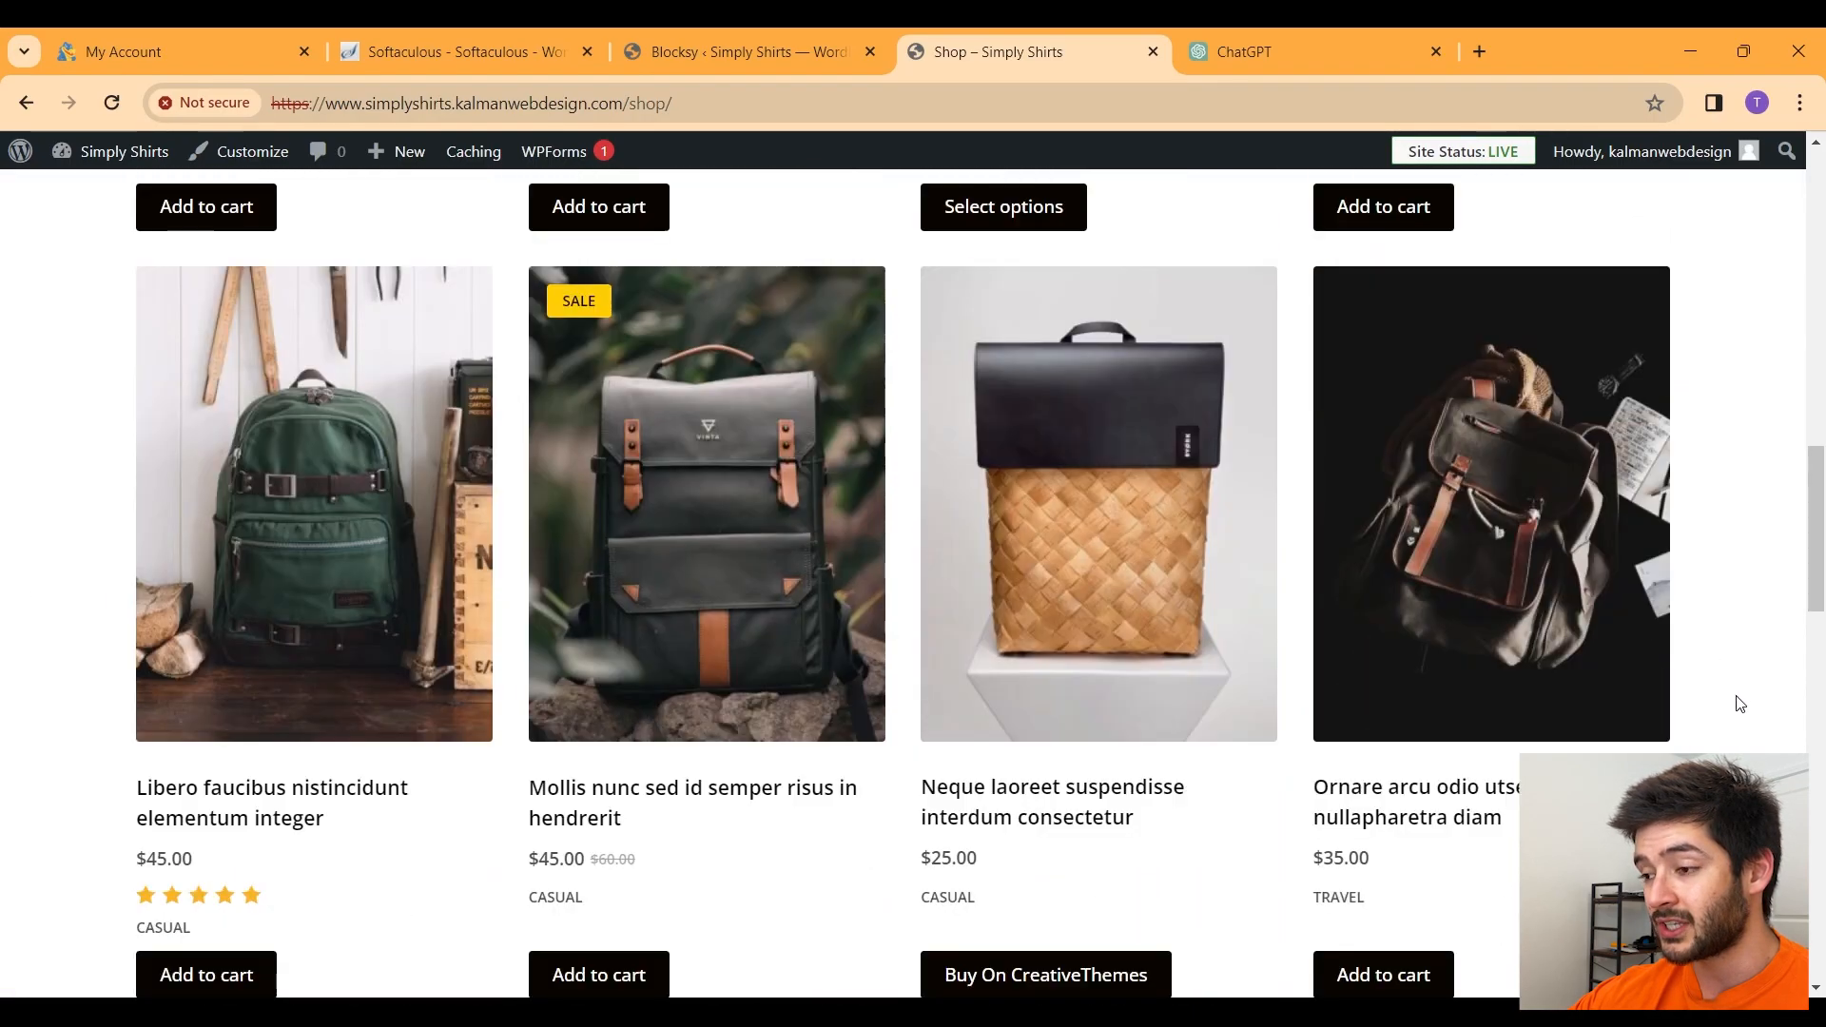
pyautogui.scroll(-1, 1740, 704)
pyautogui.scroll(3, 1740, 704)
pyautogui.scroll(-12, 1740, 704)
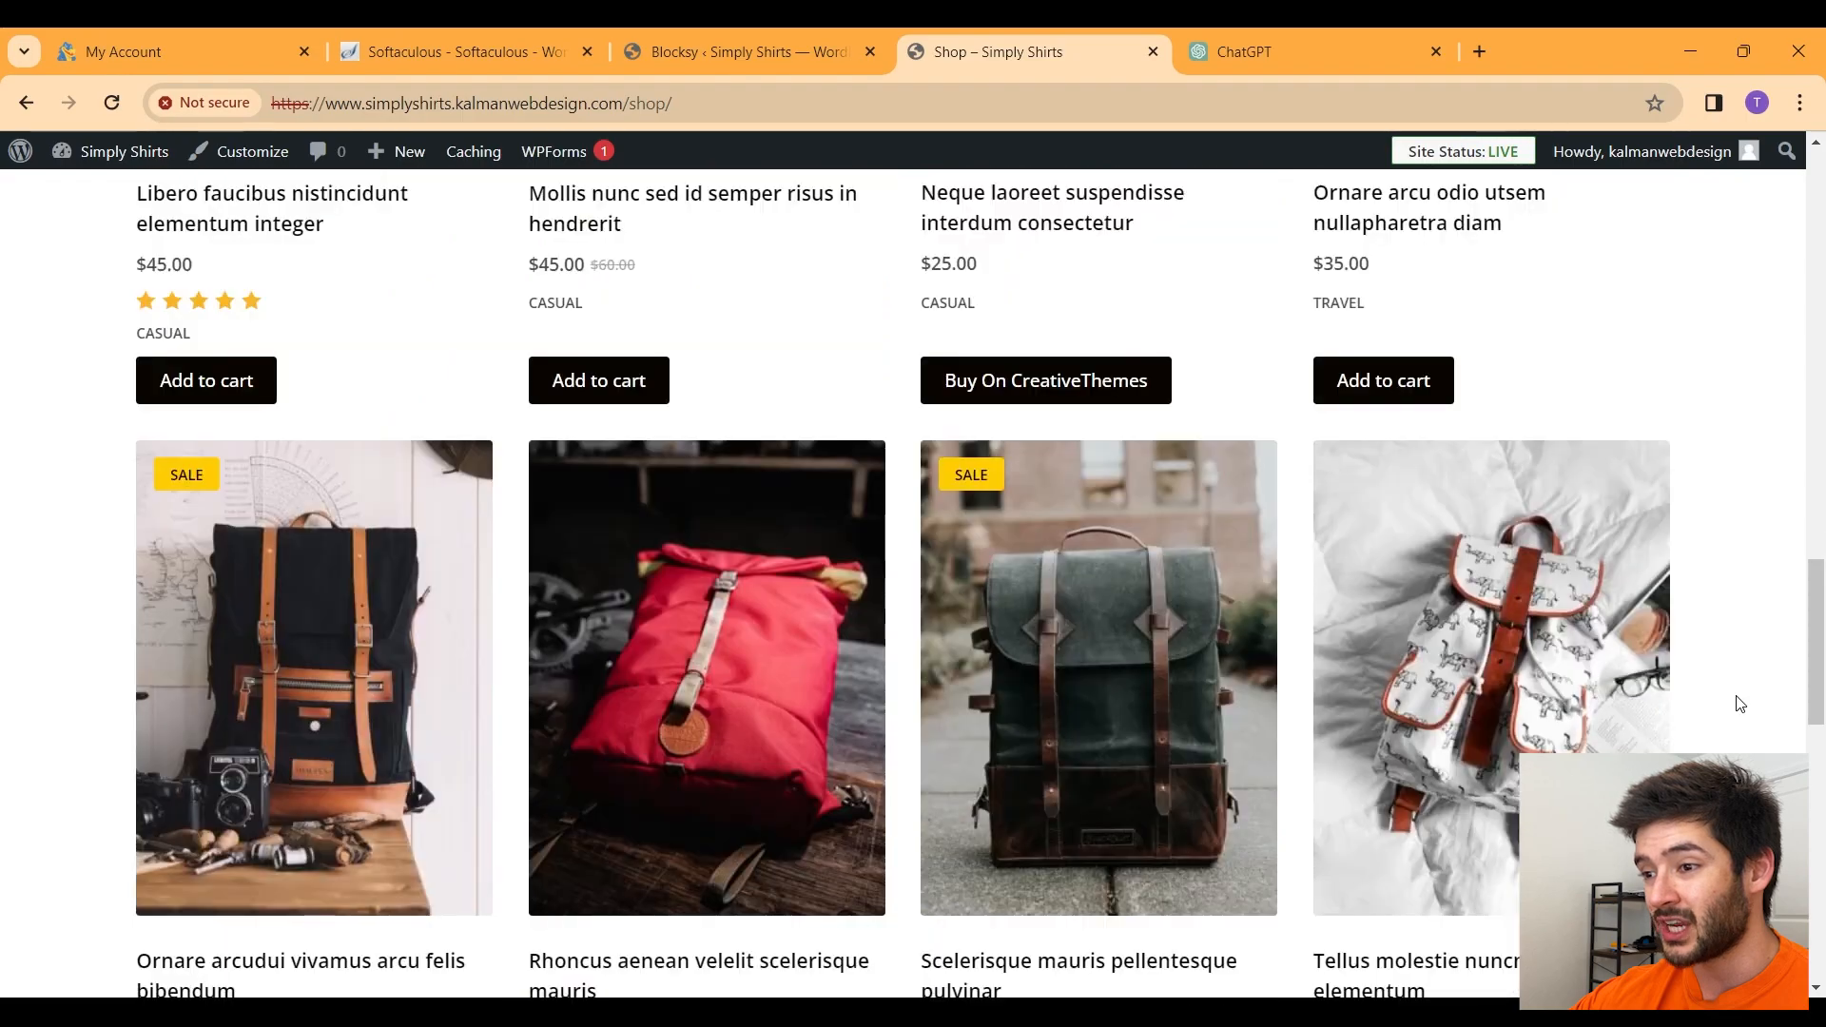
pyautogui.scroll(6, 1740, 704)
pyautogui.scroll(10, 1733, 702)
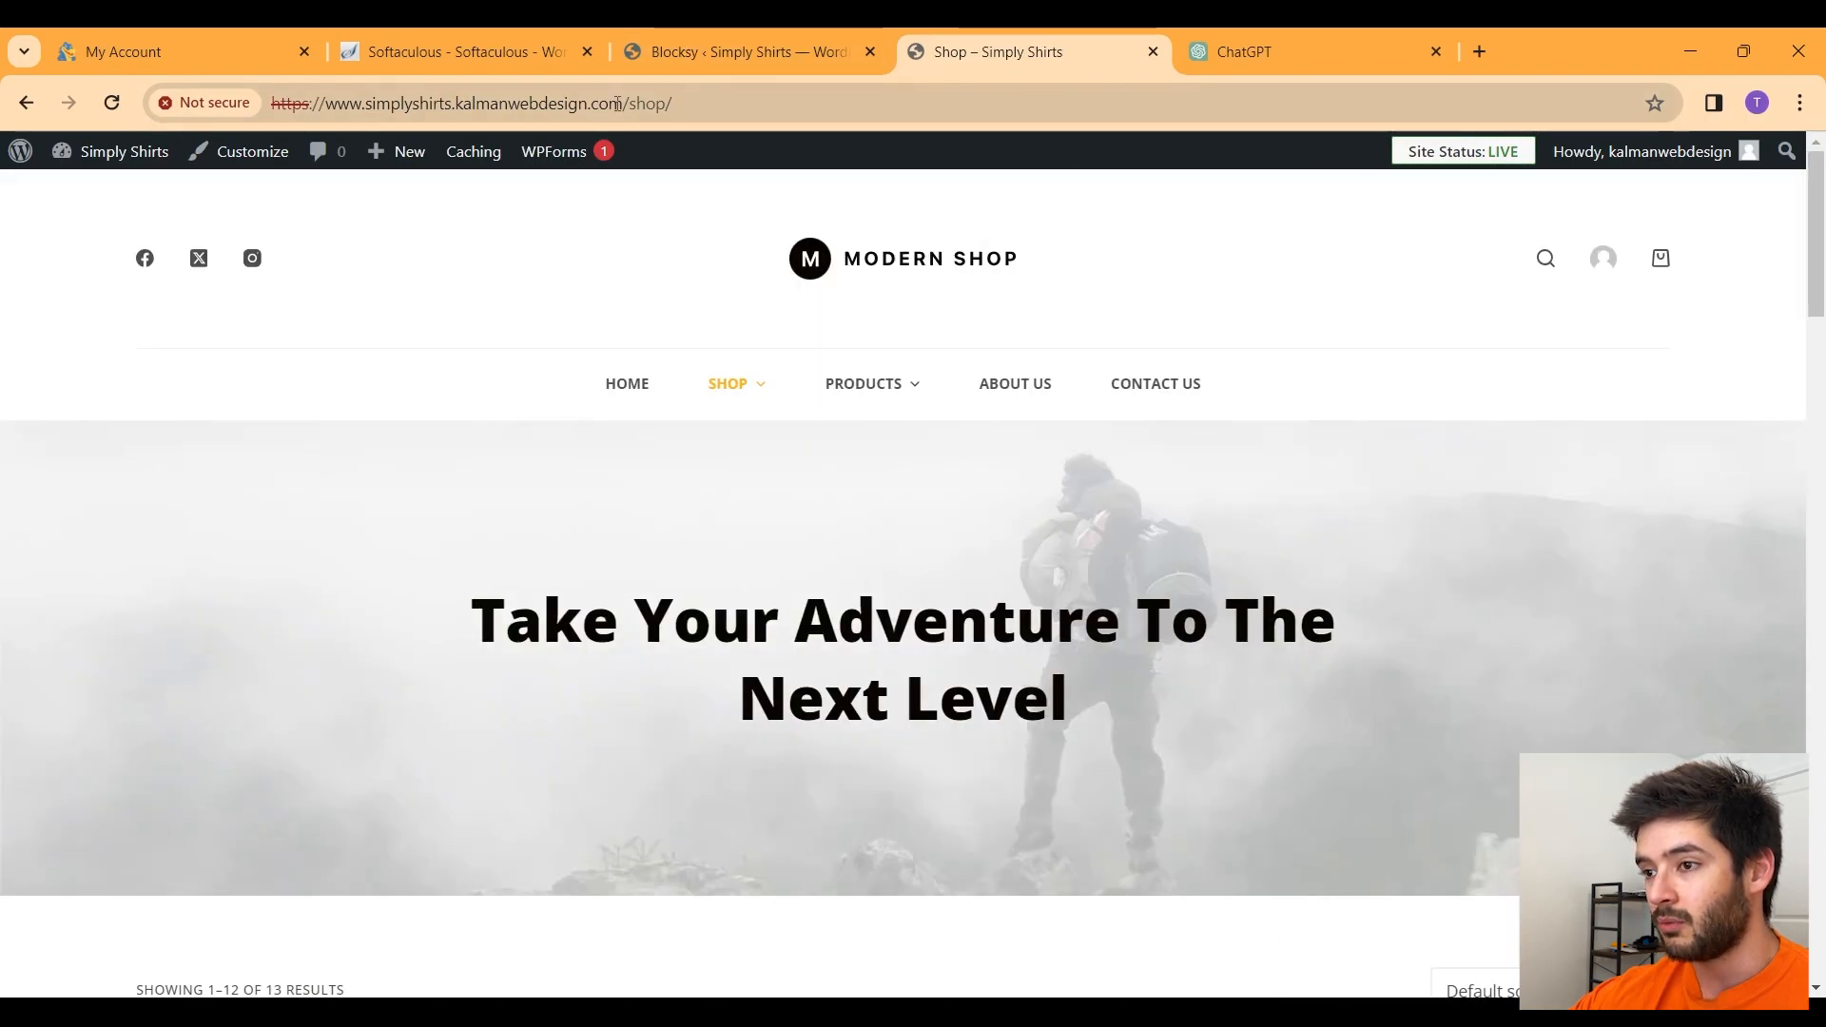
pyautogui.click(685, 55)
pyautogui.click(1355, 769)
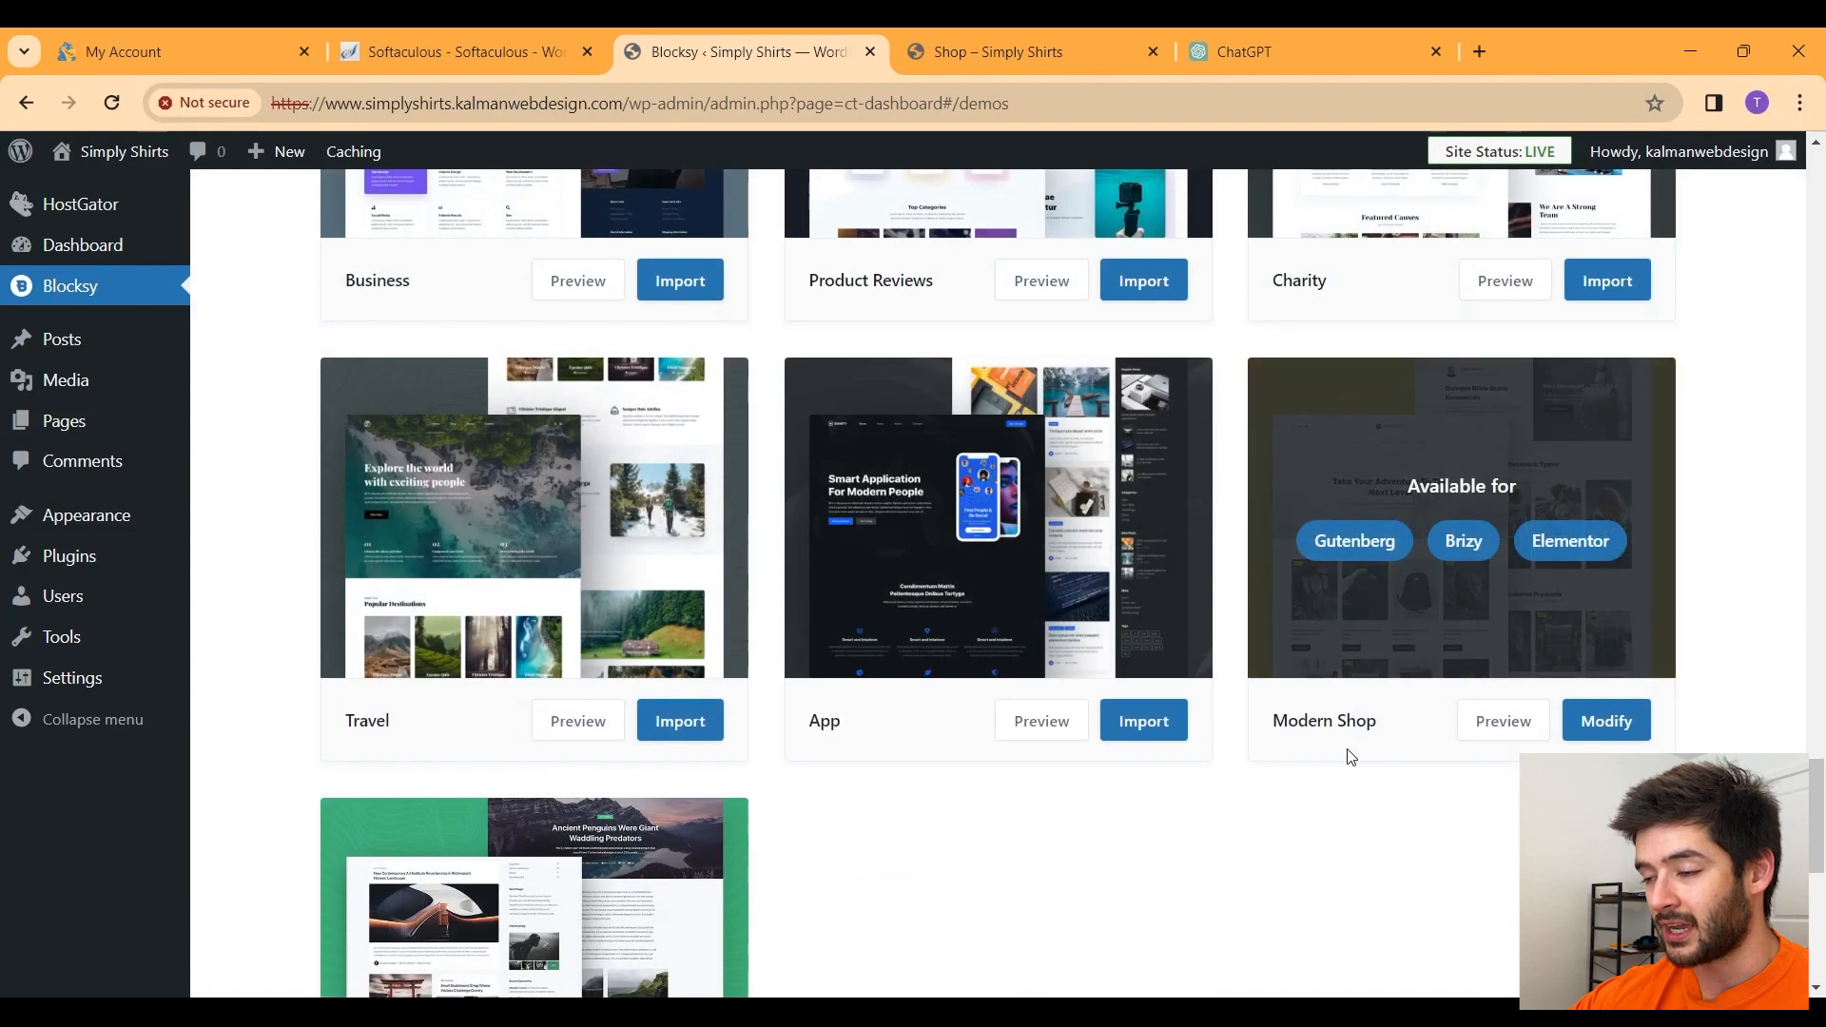
pyautogui.scroll(-10, 1157, 721)
pyautogui.scroll(11, 1161, 728)
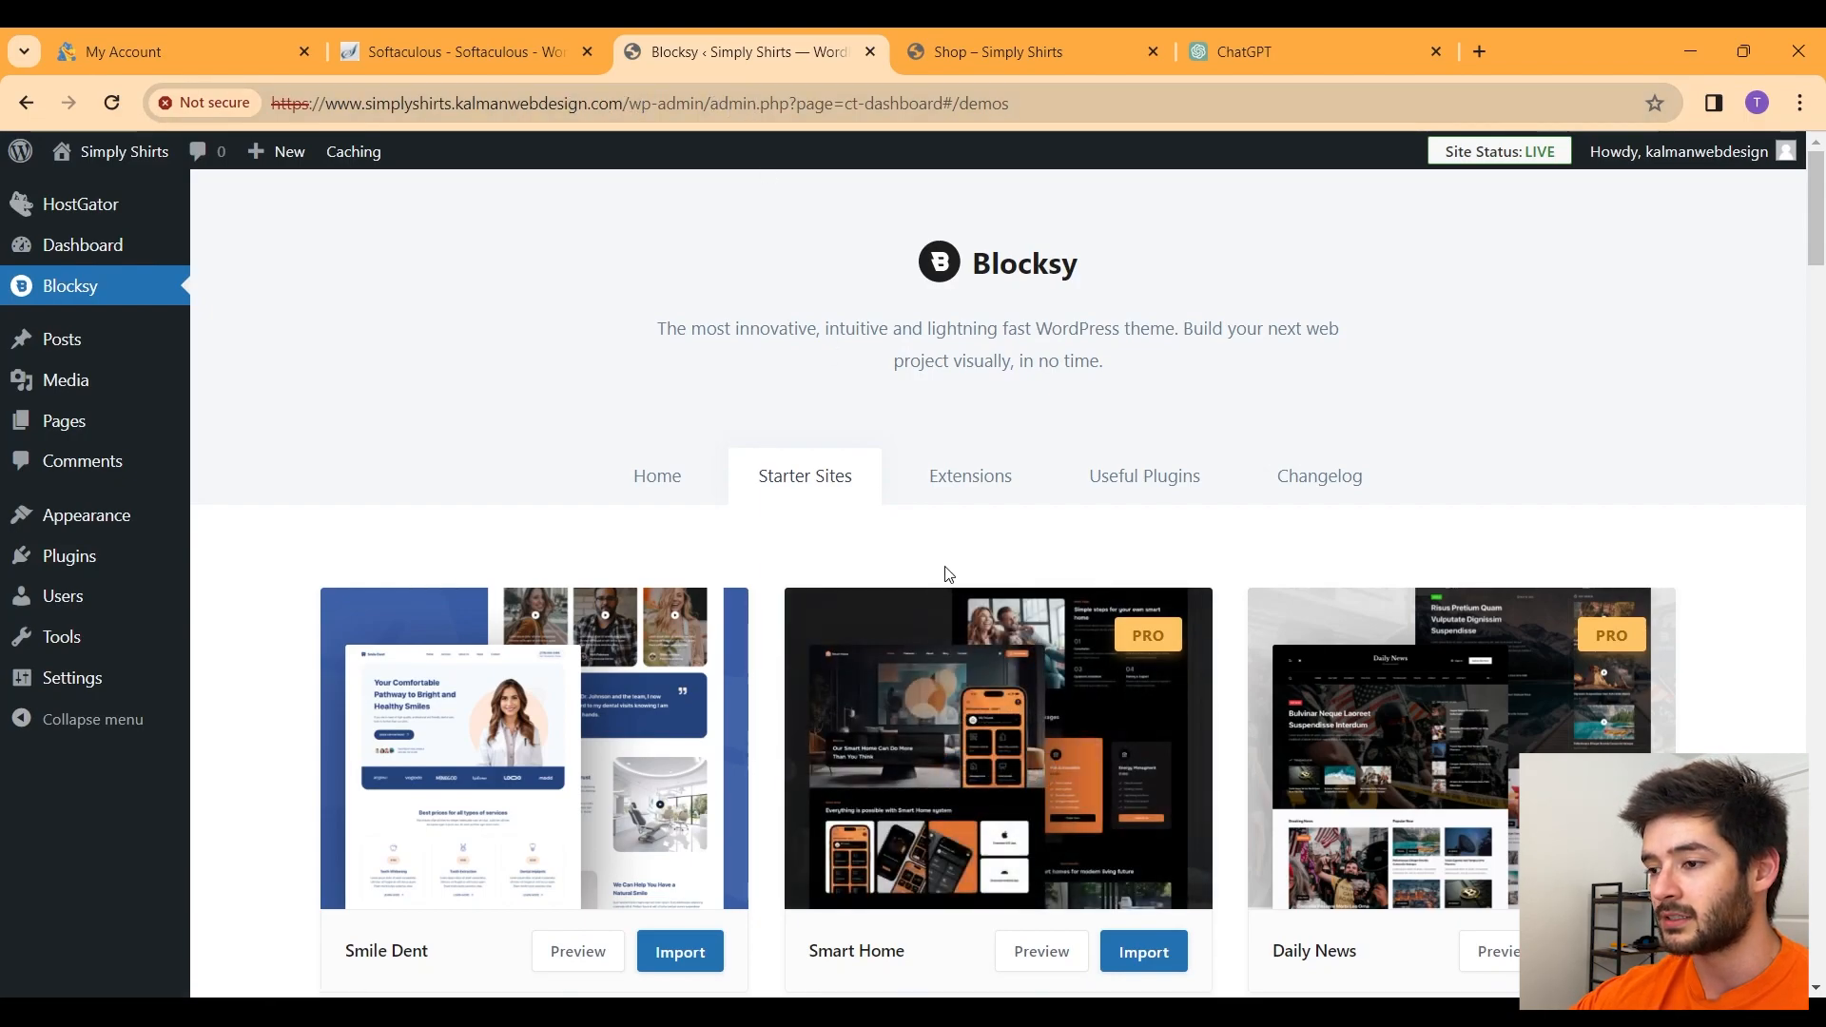
pyautogui.click(118, 111)
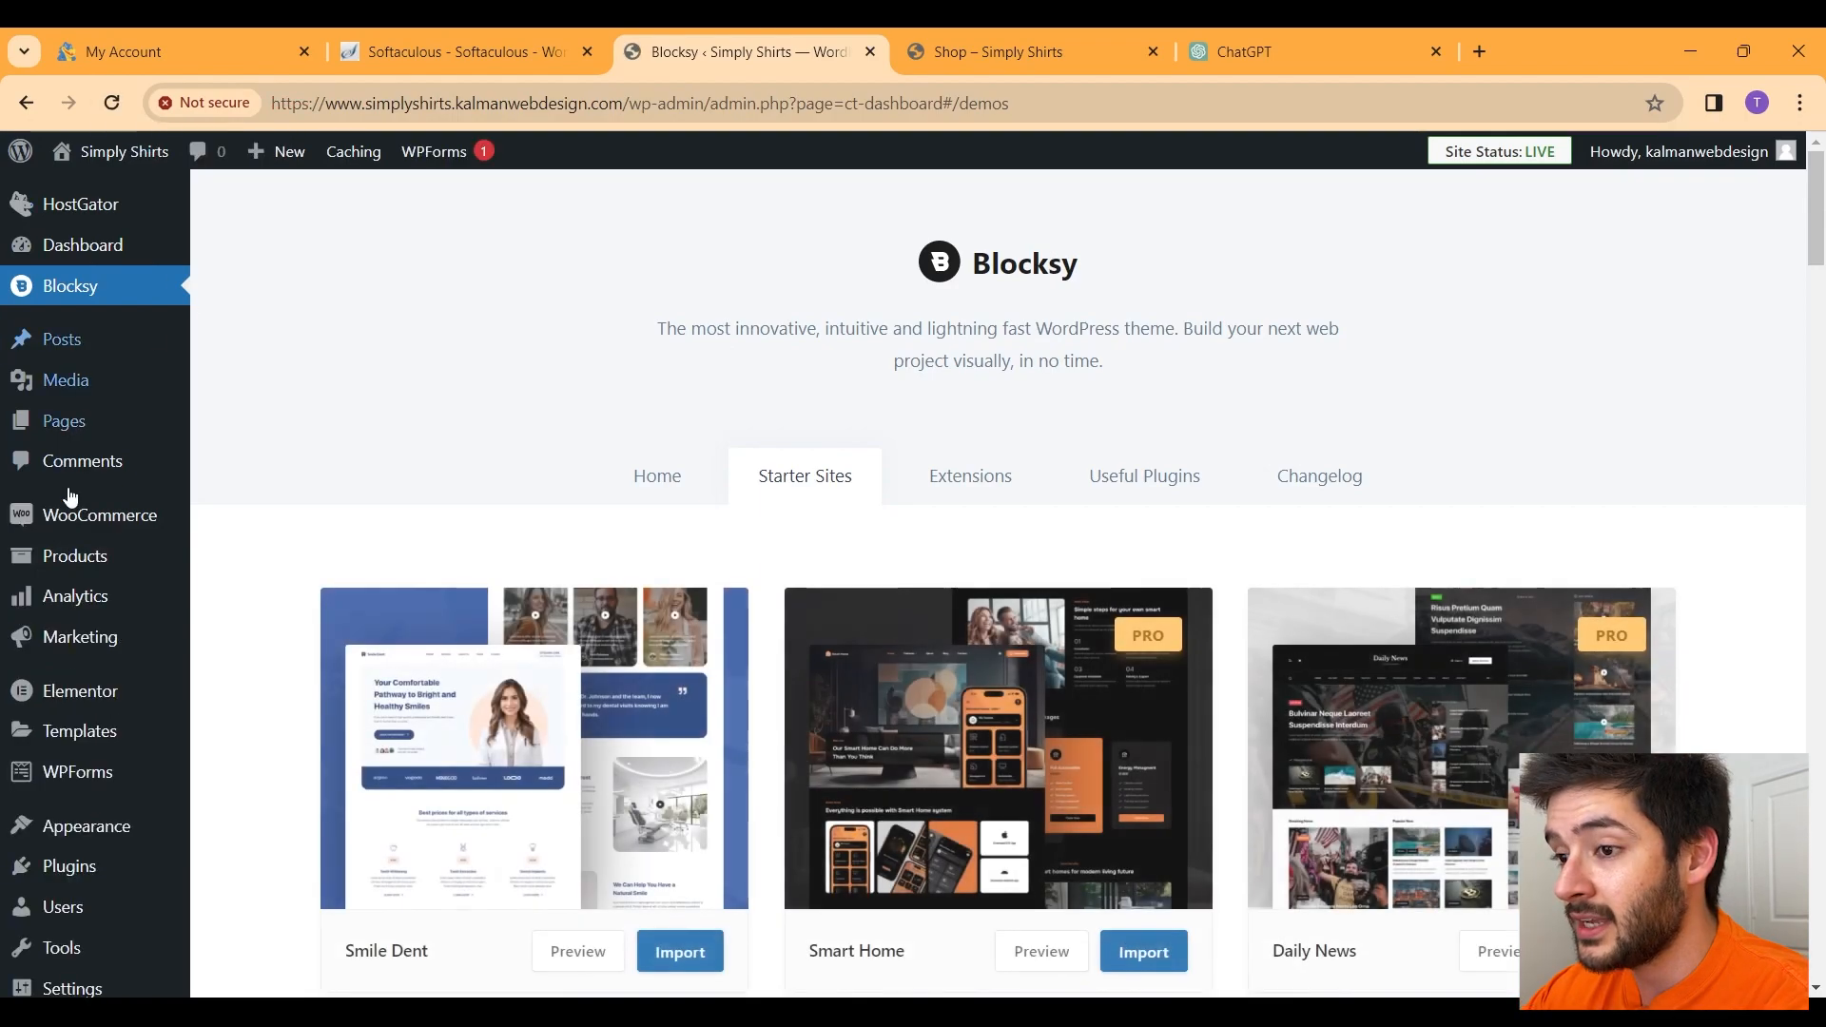
pyautogui.moveTo(123, 522)
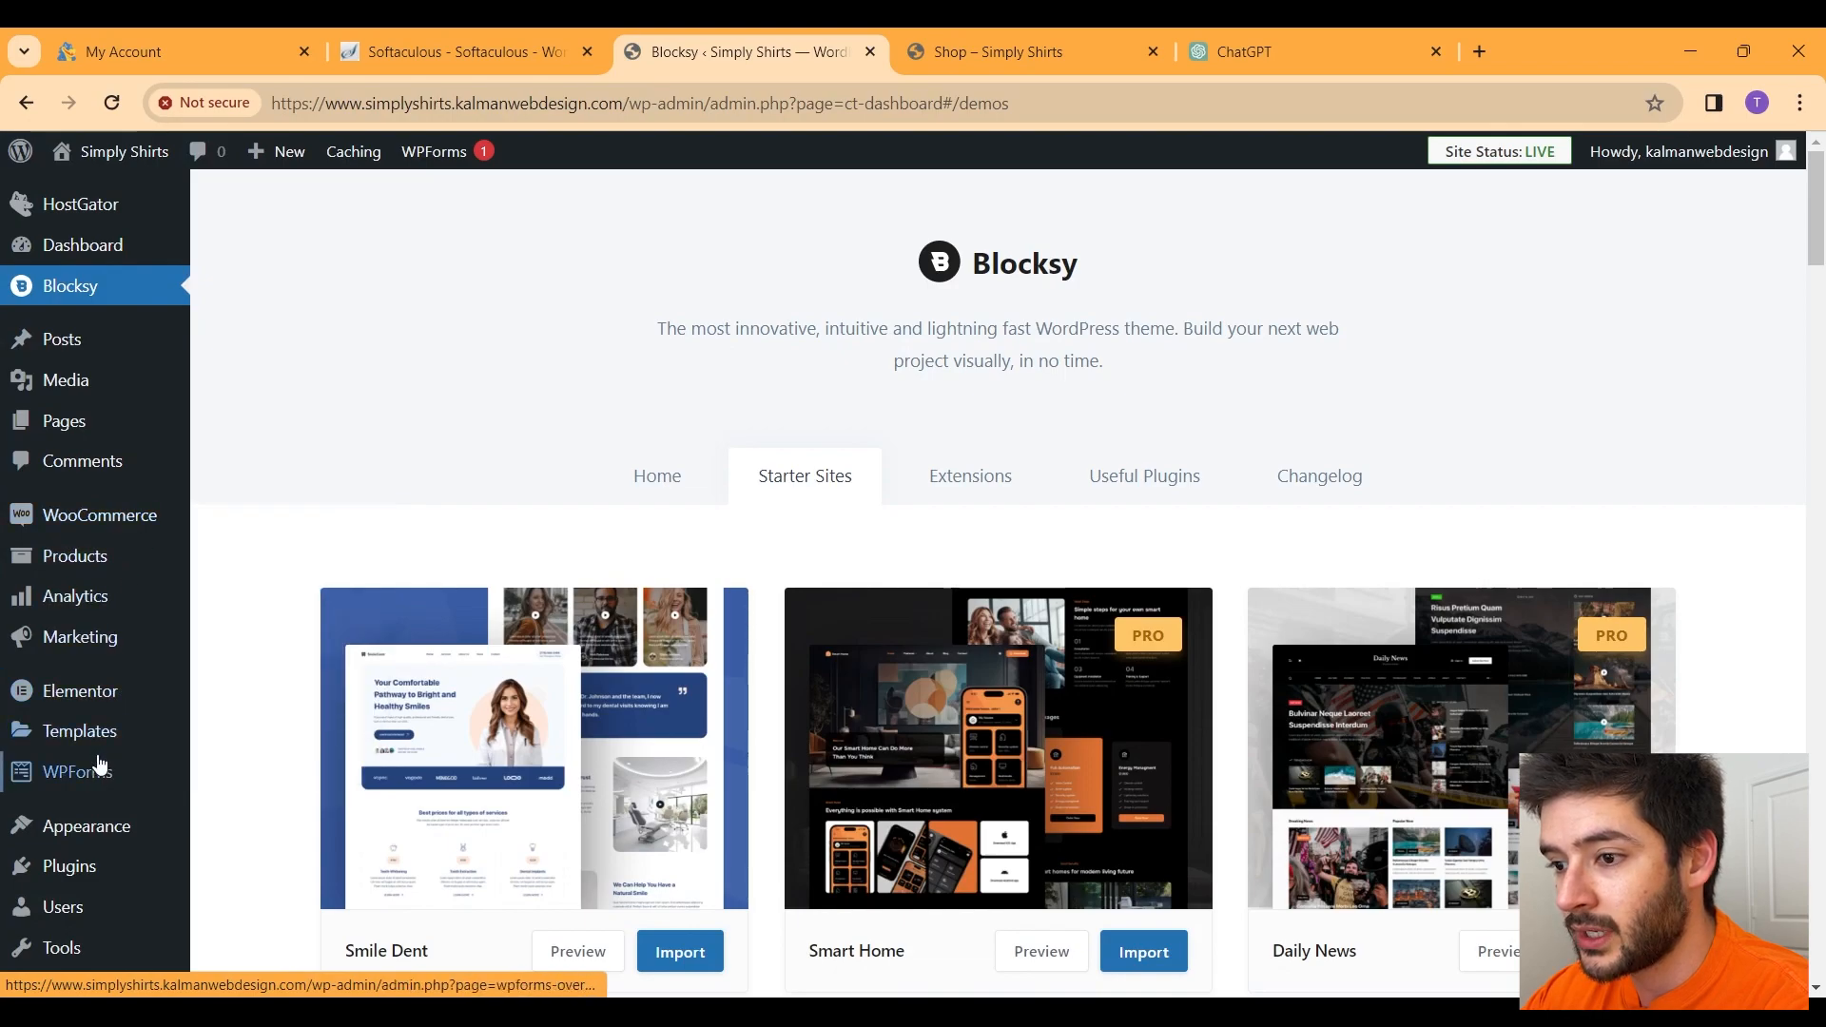
pyautogui.moveTo(91, 776)
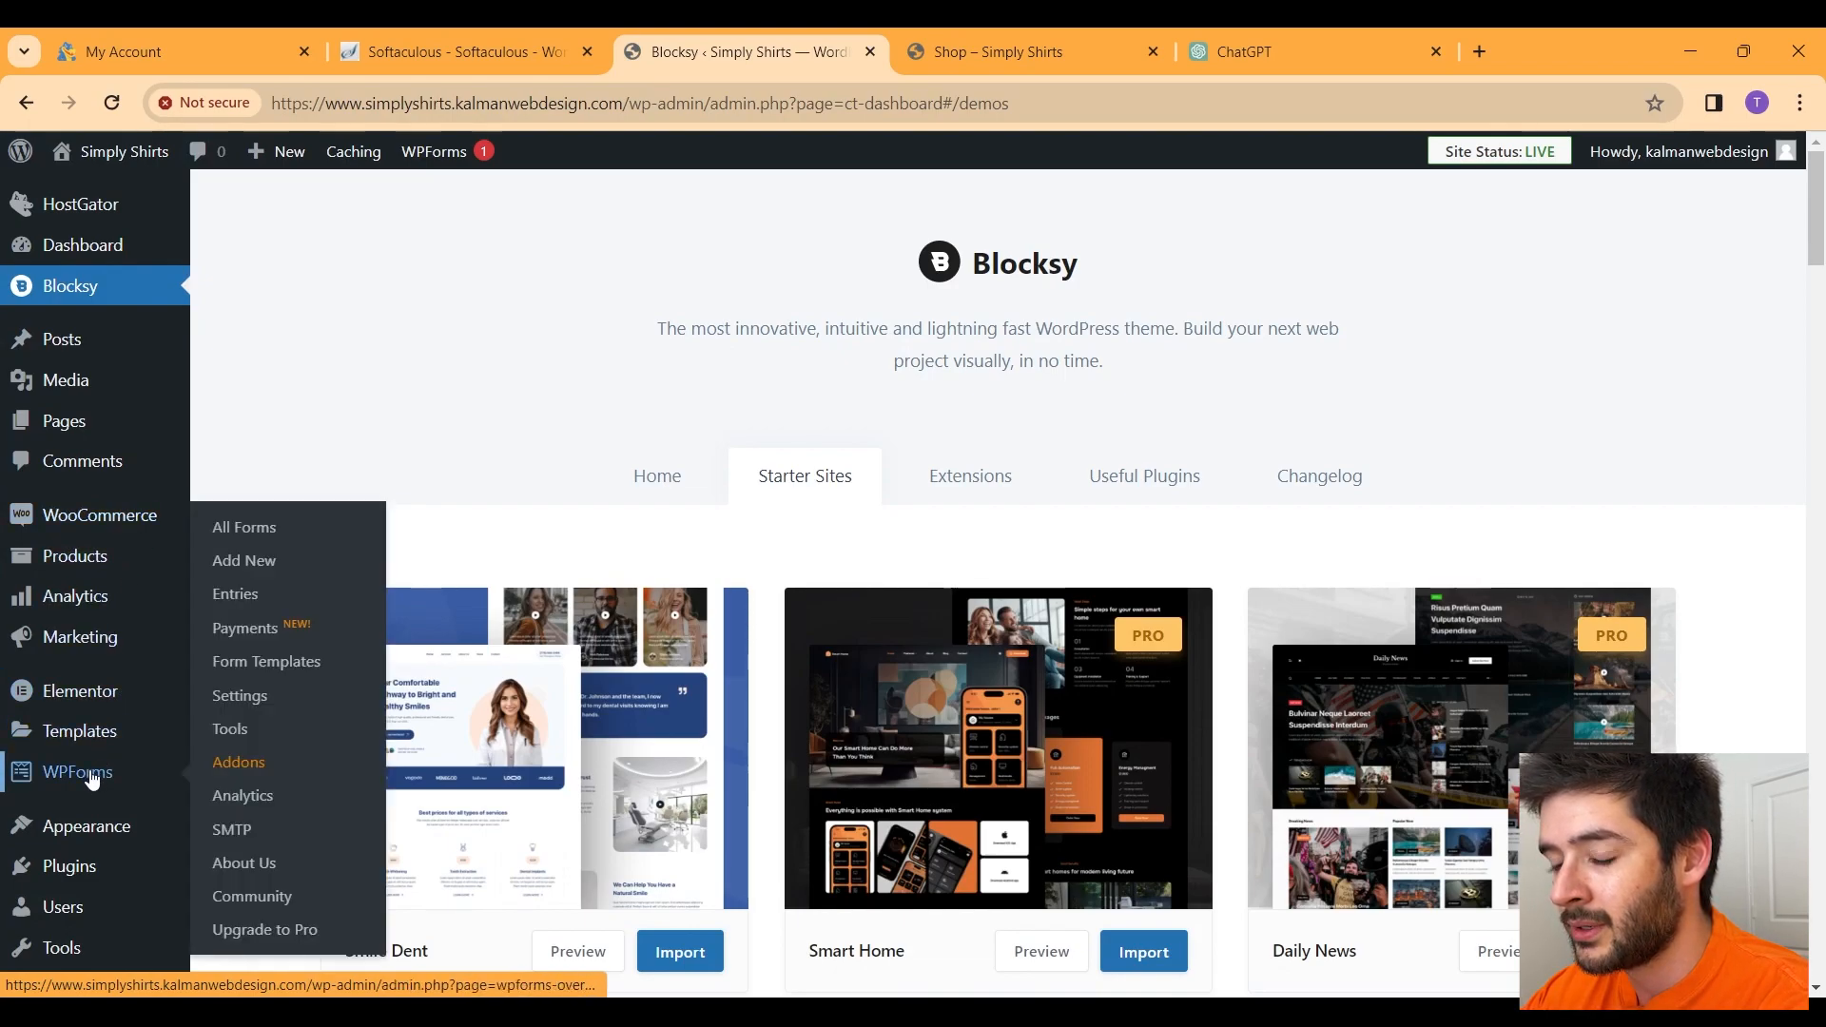
# Step: Start the WooCommerce setup wizard, stating the store is being set up for a client
pyautogui.click(109, 530)
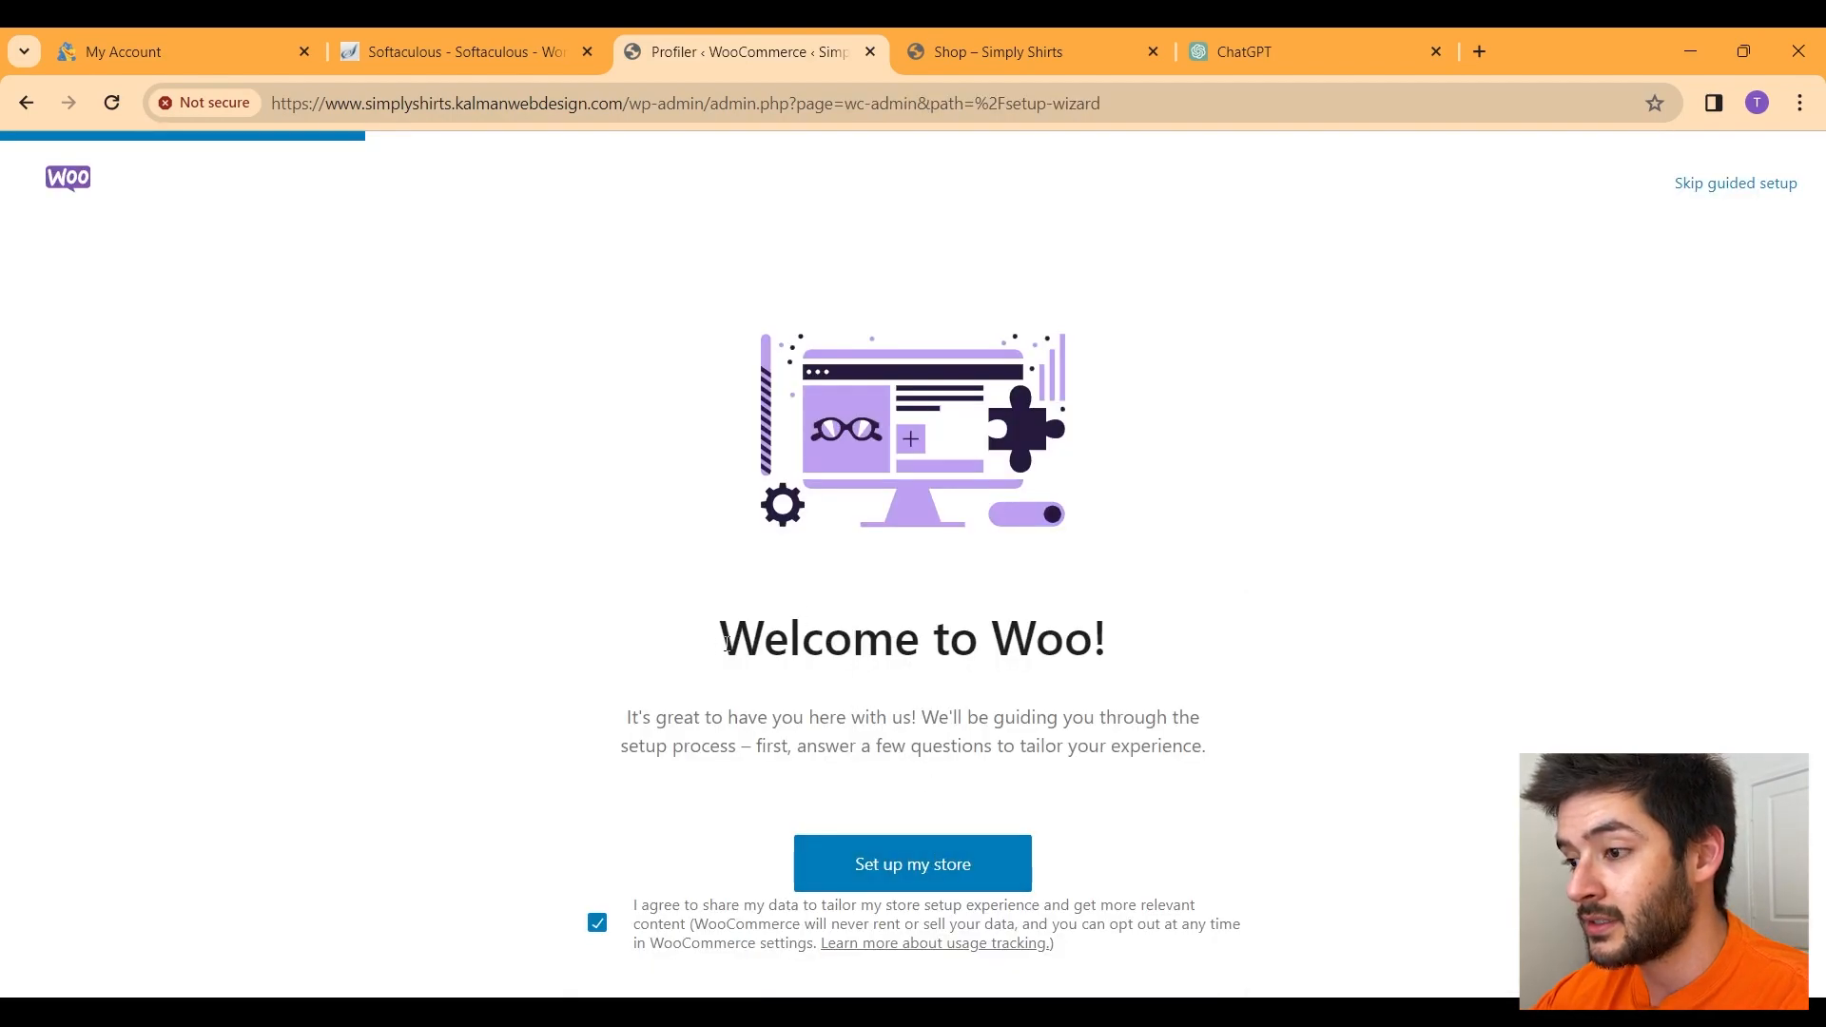
pyautogui.click(919, 868)
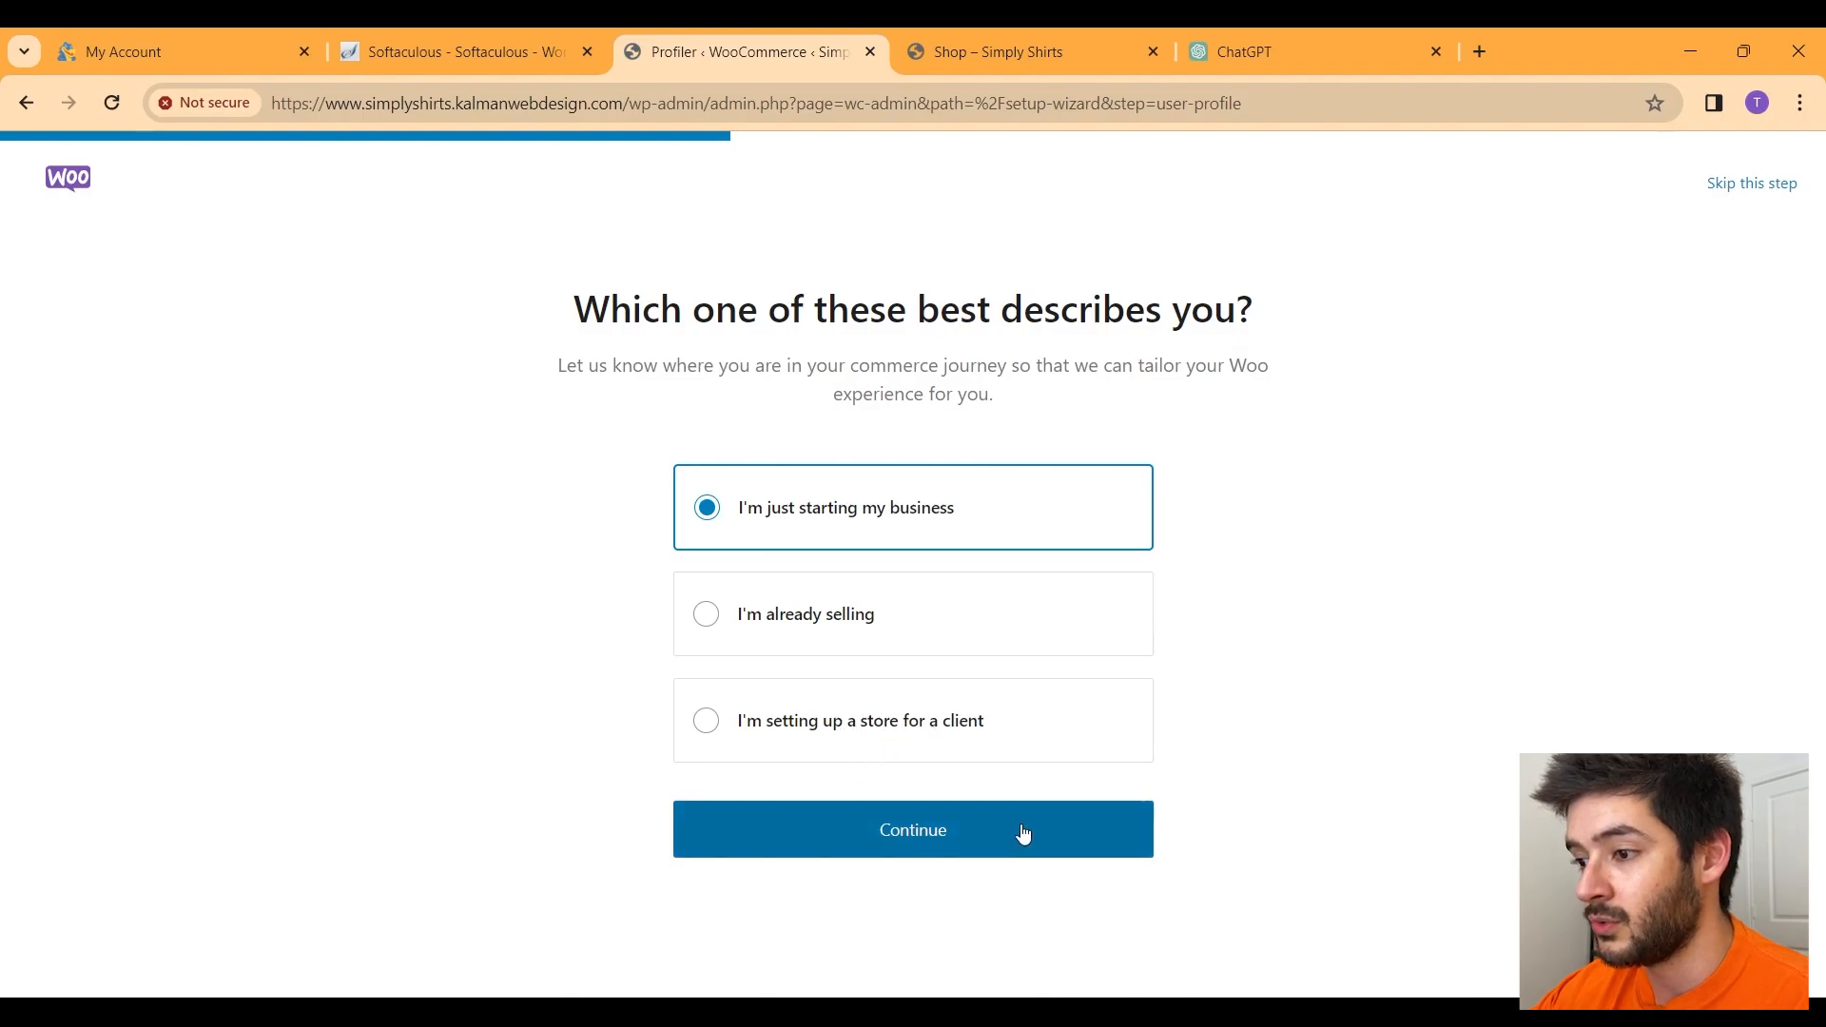
pyautogui.click(973, 706)
pyautogui.click(954, 839)
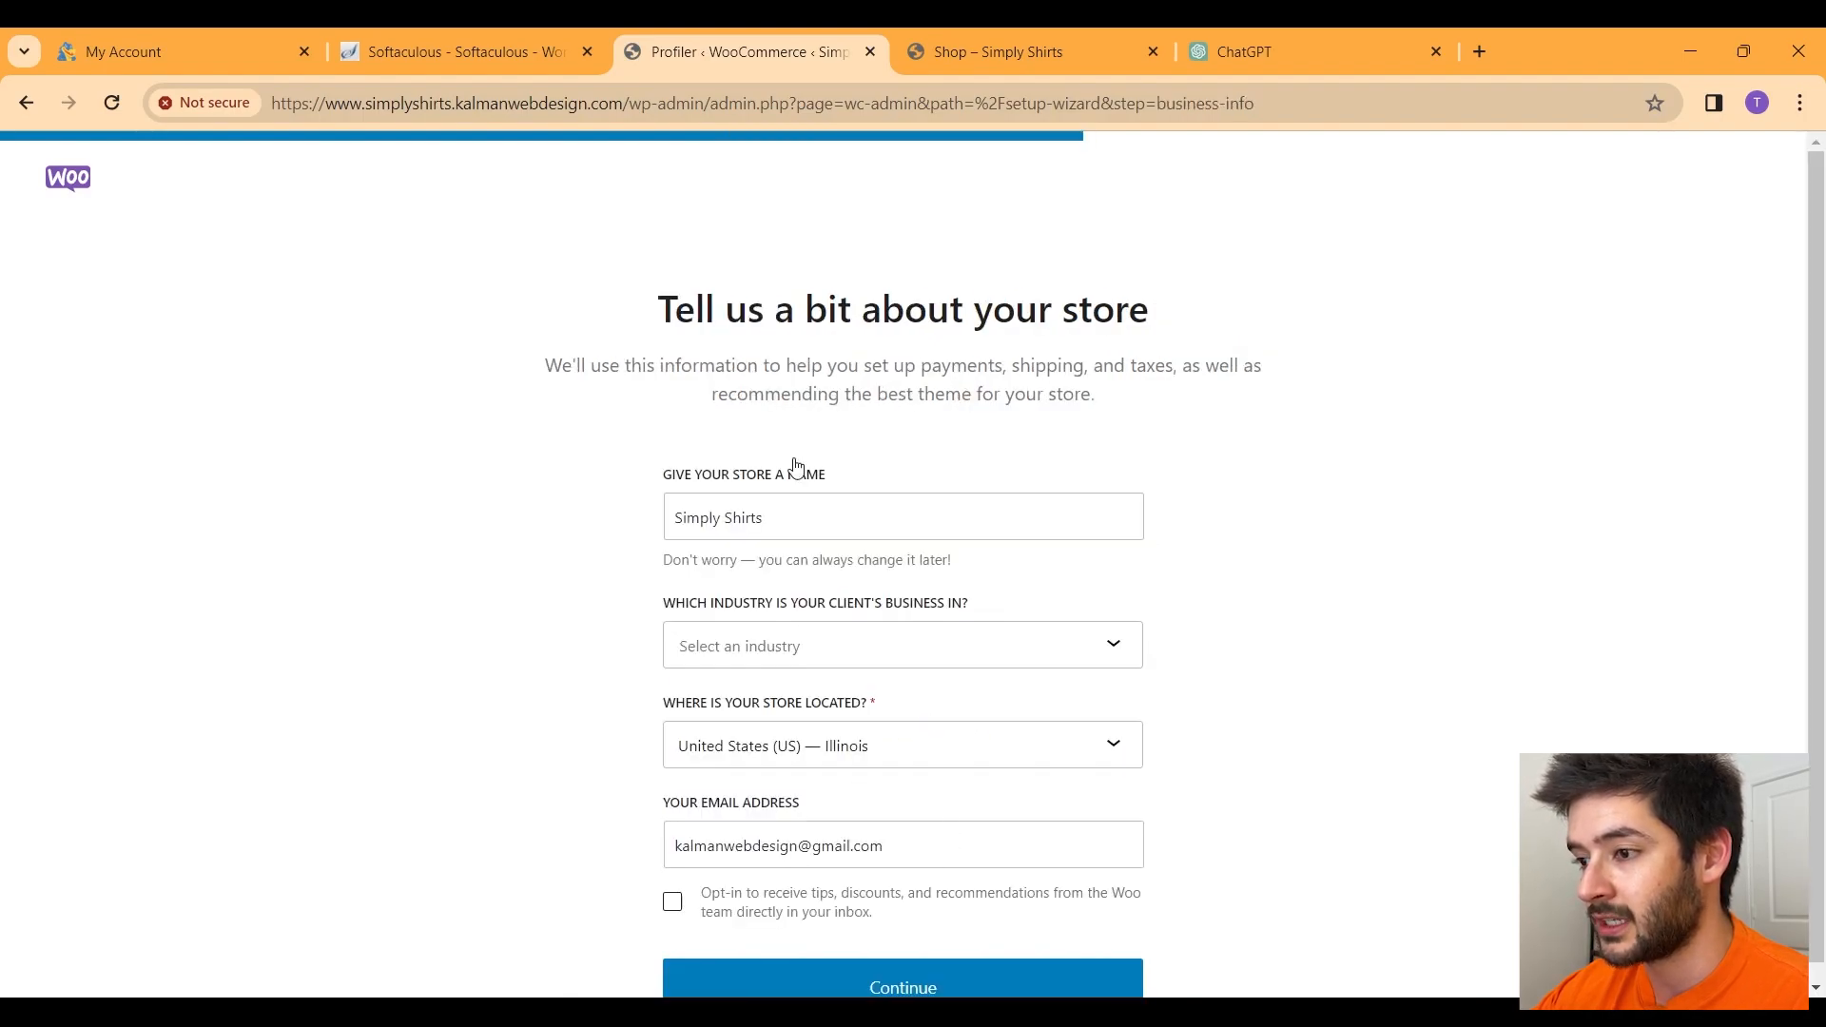
# Step: Set industry to Clothing and accessories and location to Texas, then submit the details
pyautogui.click(933, 667)
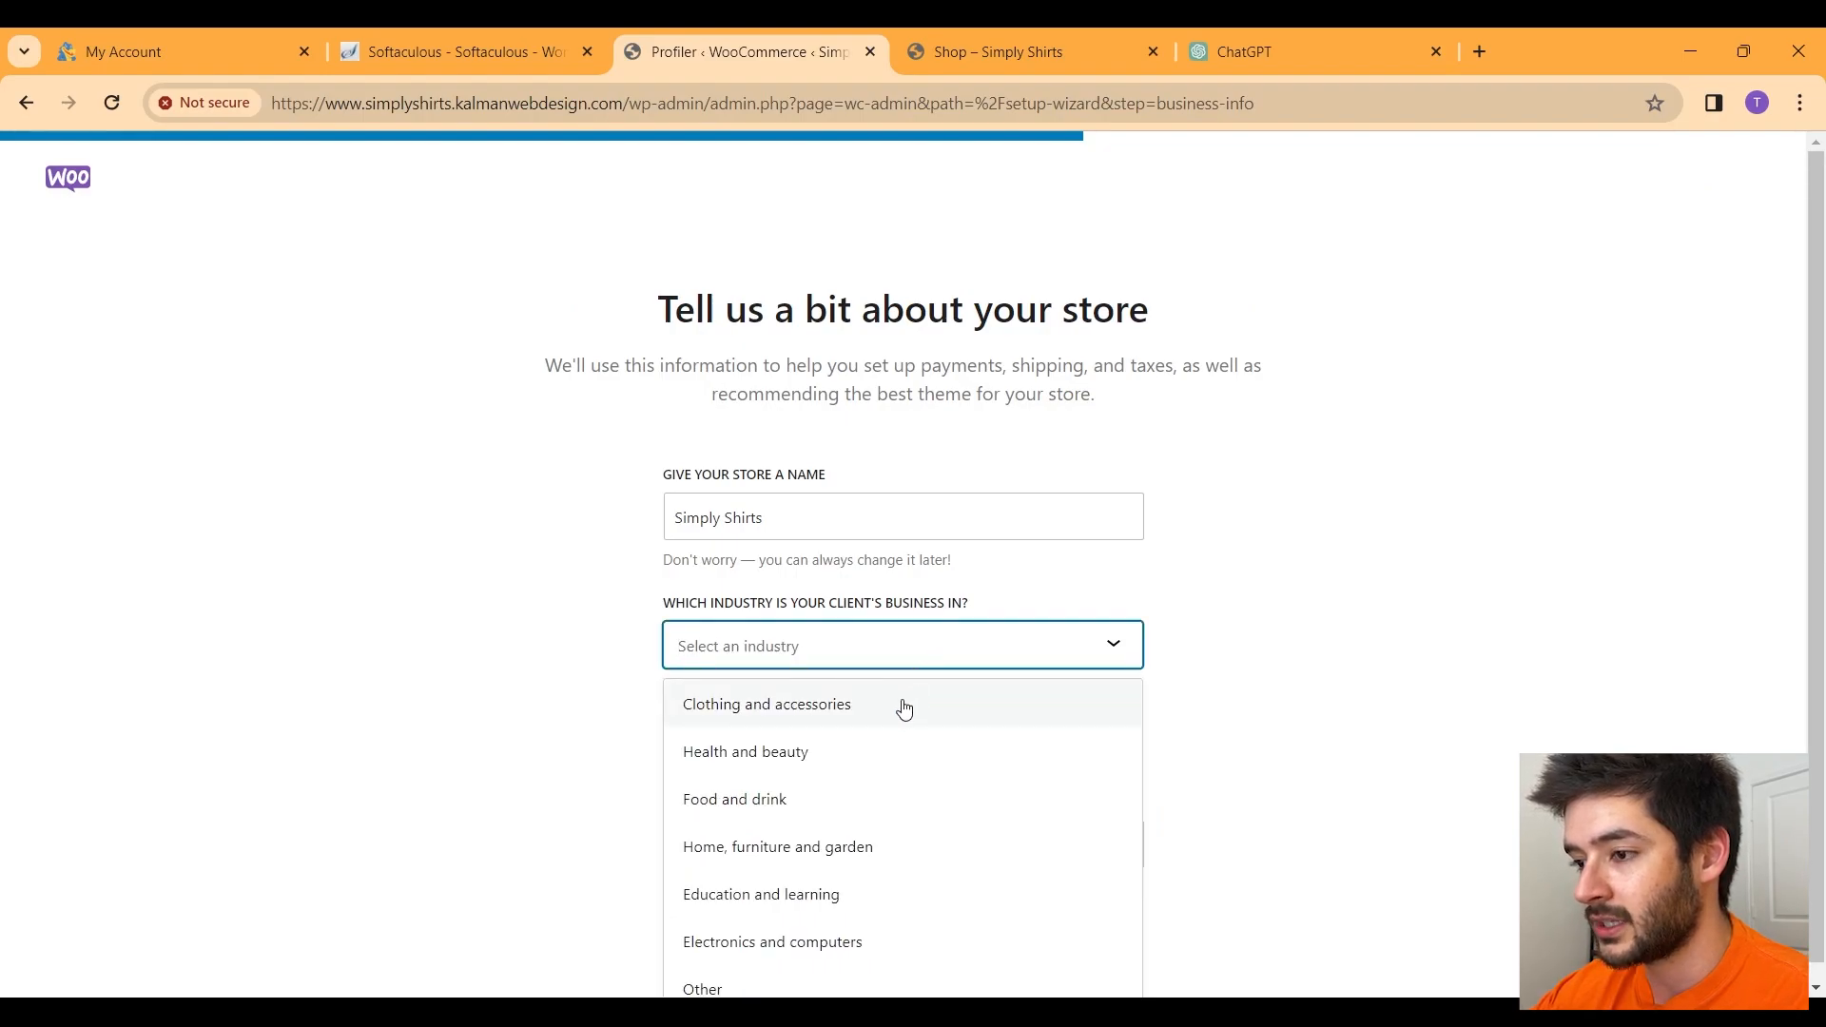
pyautogui.click(904, 707)
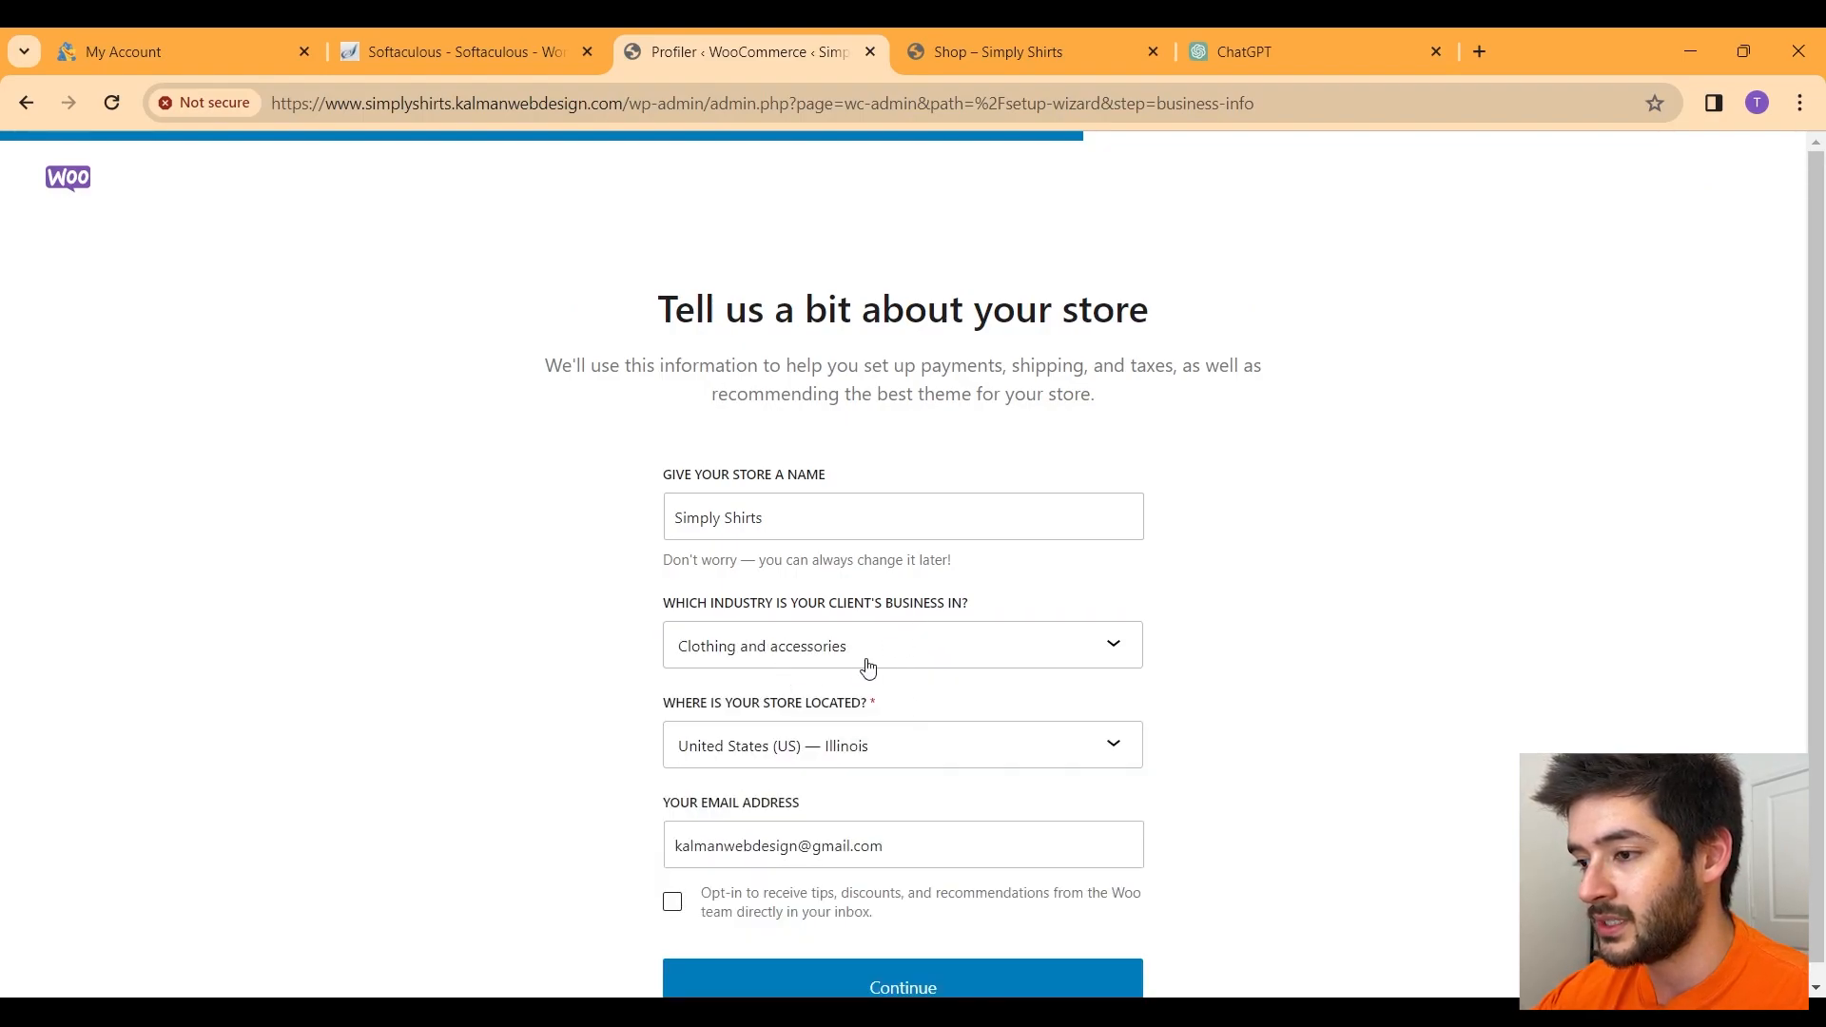
pyautogui.click(959, 756)
pyautogui.scroll(-2, 1233, 609)
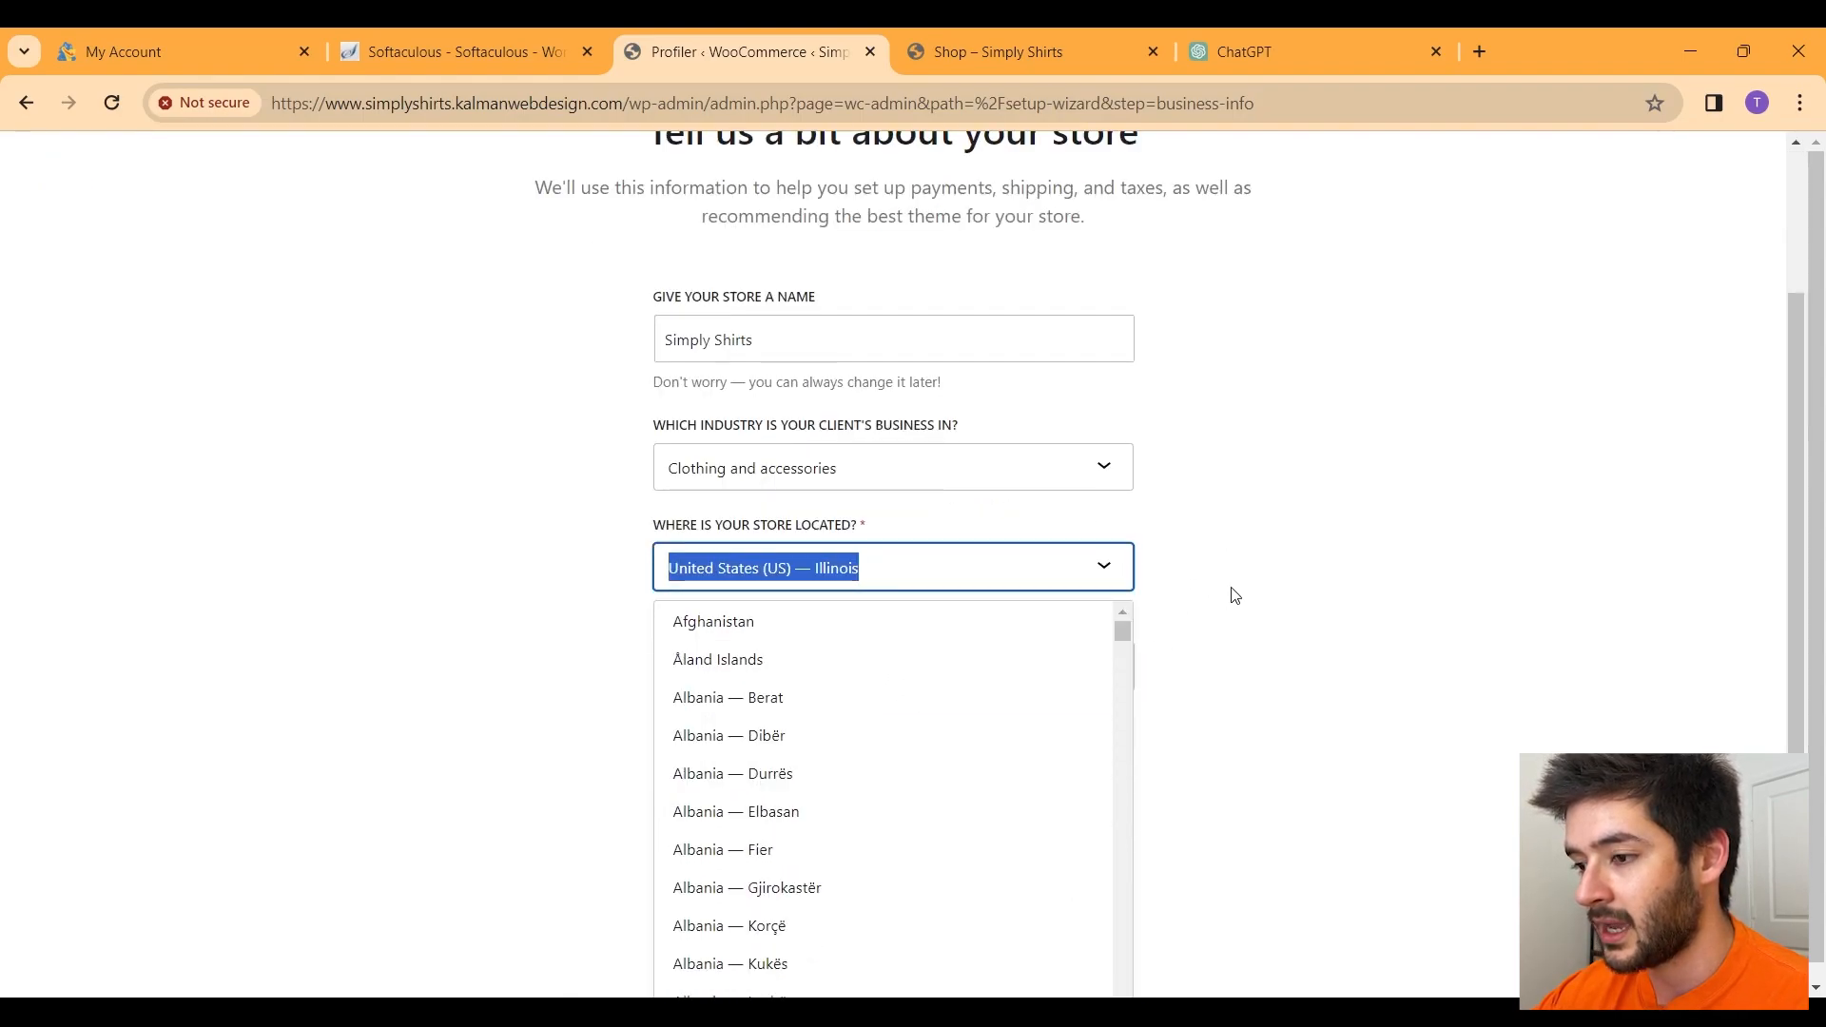
pyautogui.scroll(1, 910, 712)
pyautogui.click(916, 691)
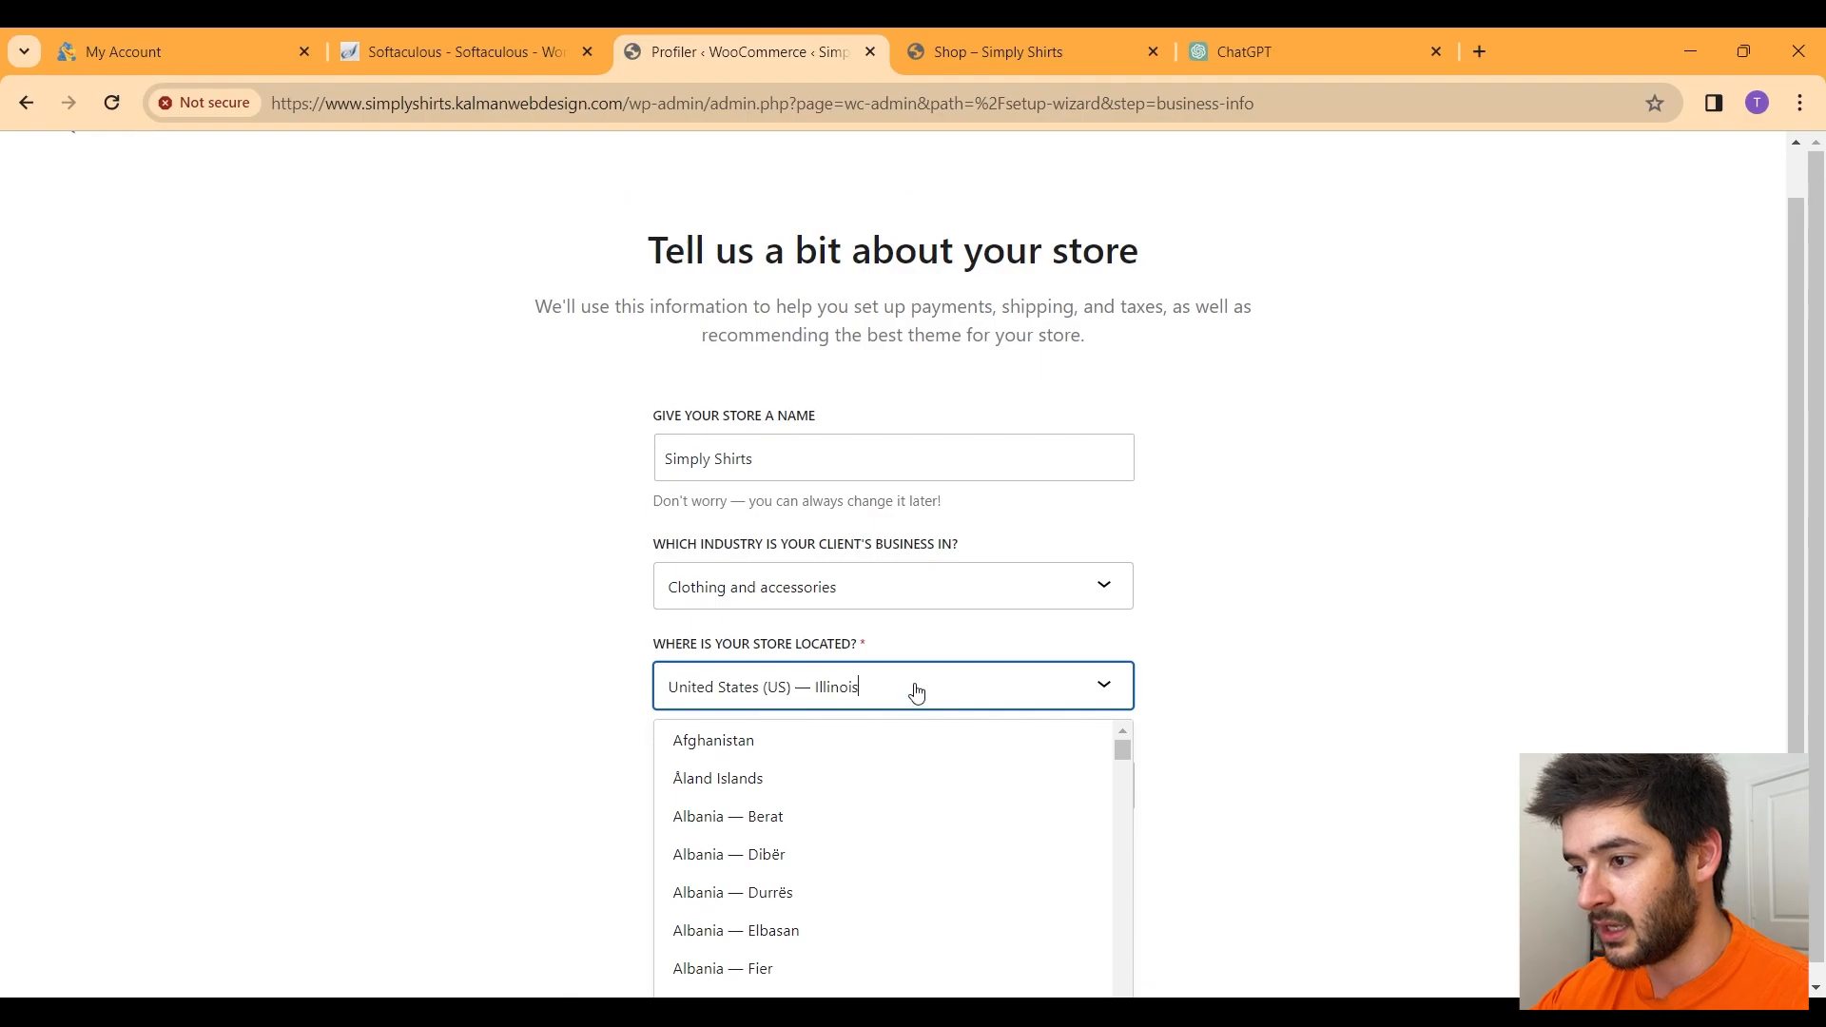
pyautogui.press('BackSpace')
pyautogui.press('BackSpace')
pyautogui.press('BackSpace')
pyautogui.press('BackSpace')
pyautogui.press('BackSpace')
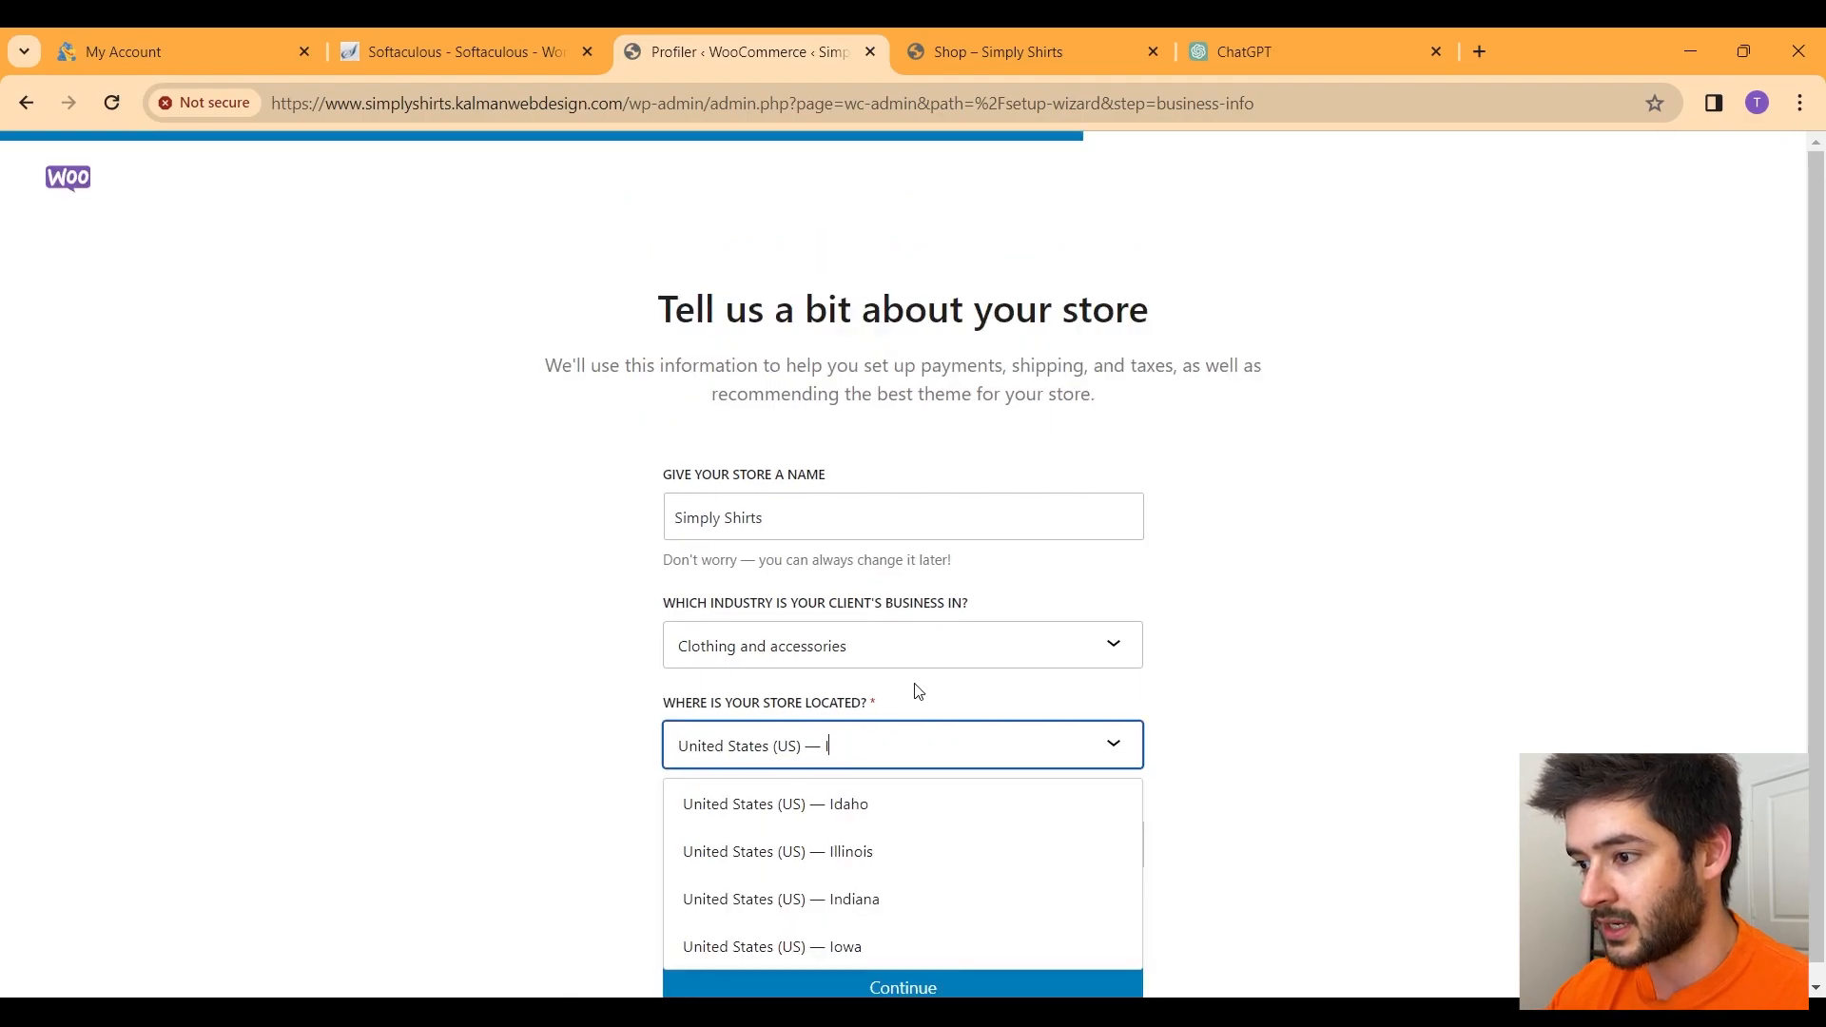
pyautogui.write('texas')
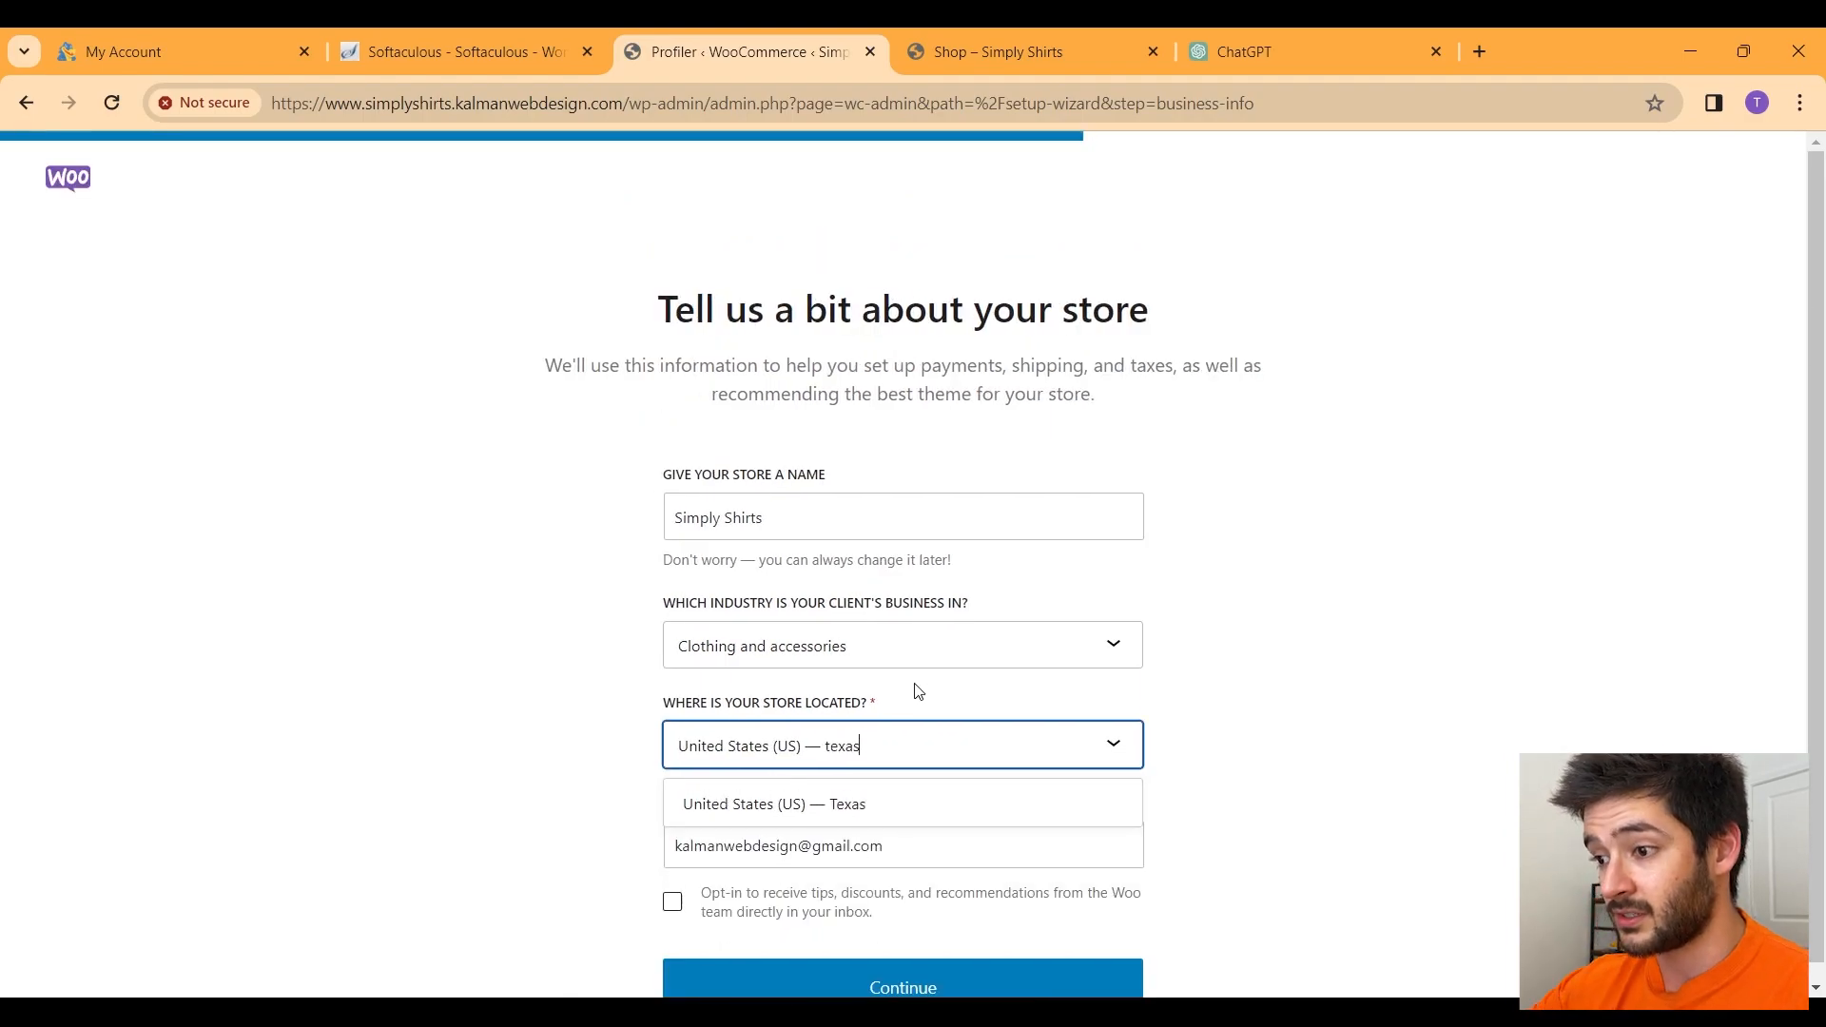
pyautogui.click(850, 802)
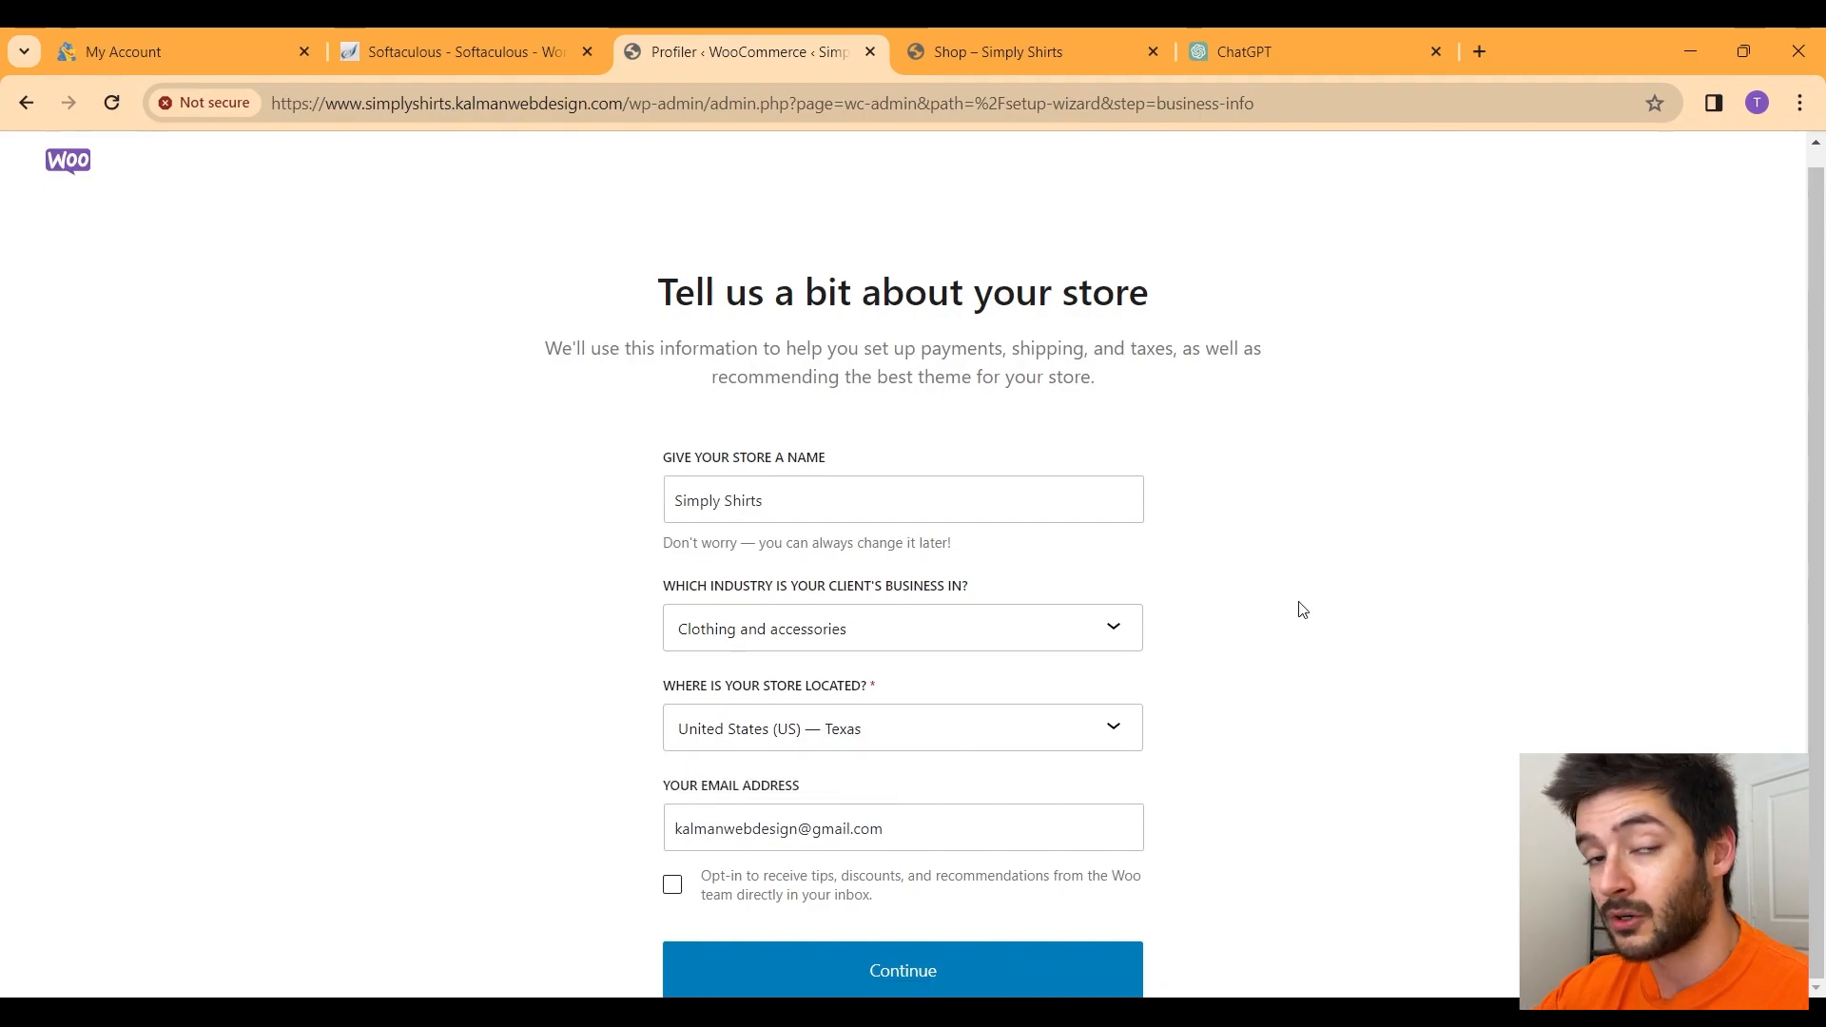
pyautogui.click(952, 970)
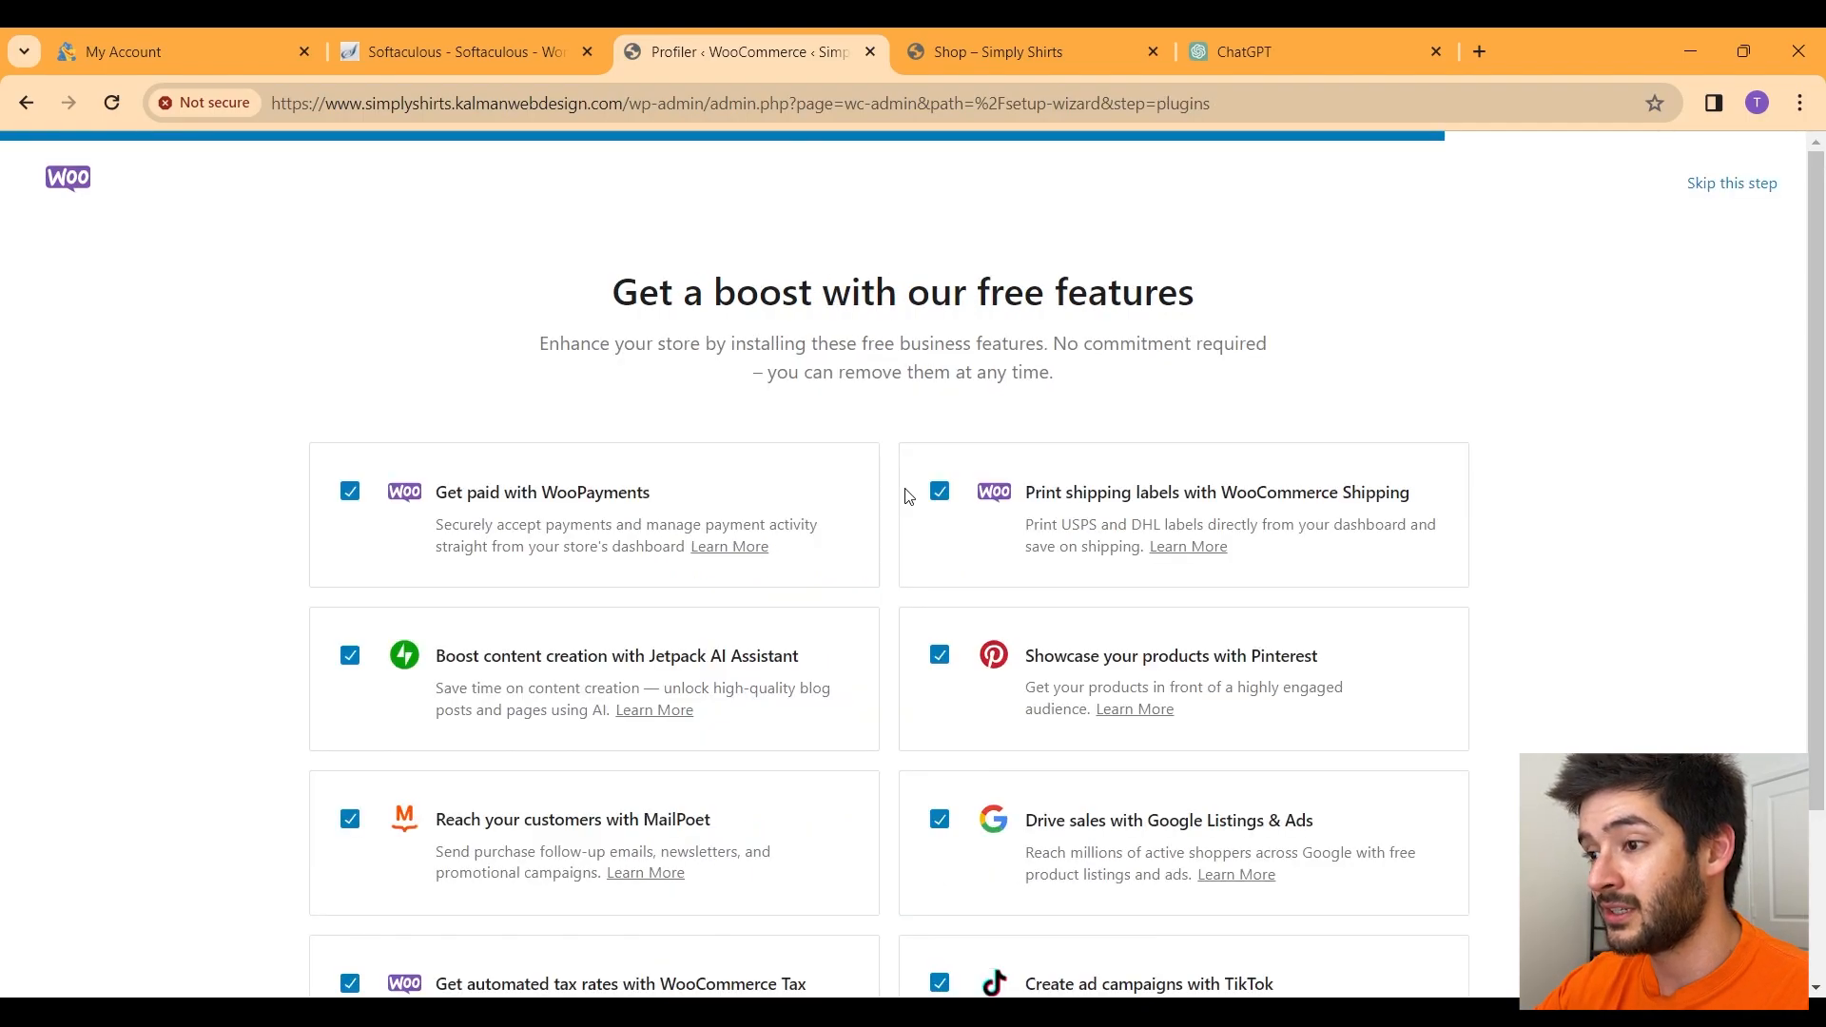
# Step: Uncheck TikTok, Google, Pinterest, Jetpack, MailPoet and WooPayments, installing only Shipping and Tax
pyautogui.scroll(-3, 906, 496)
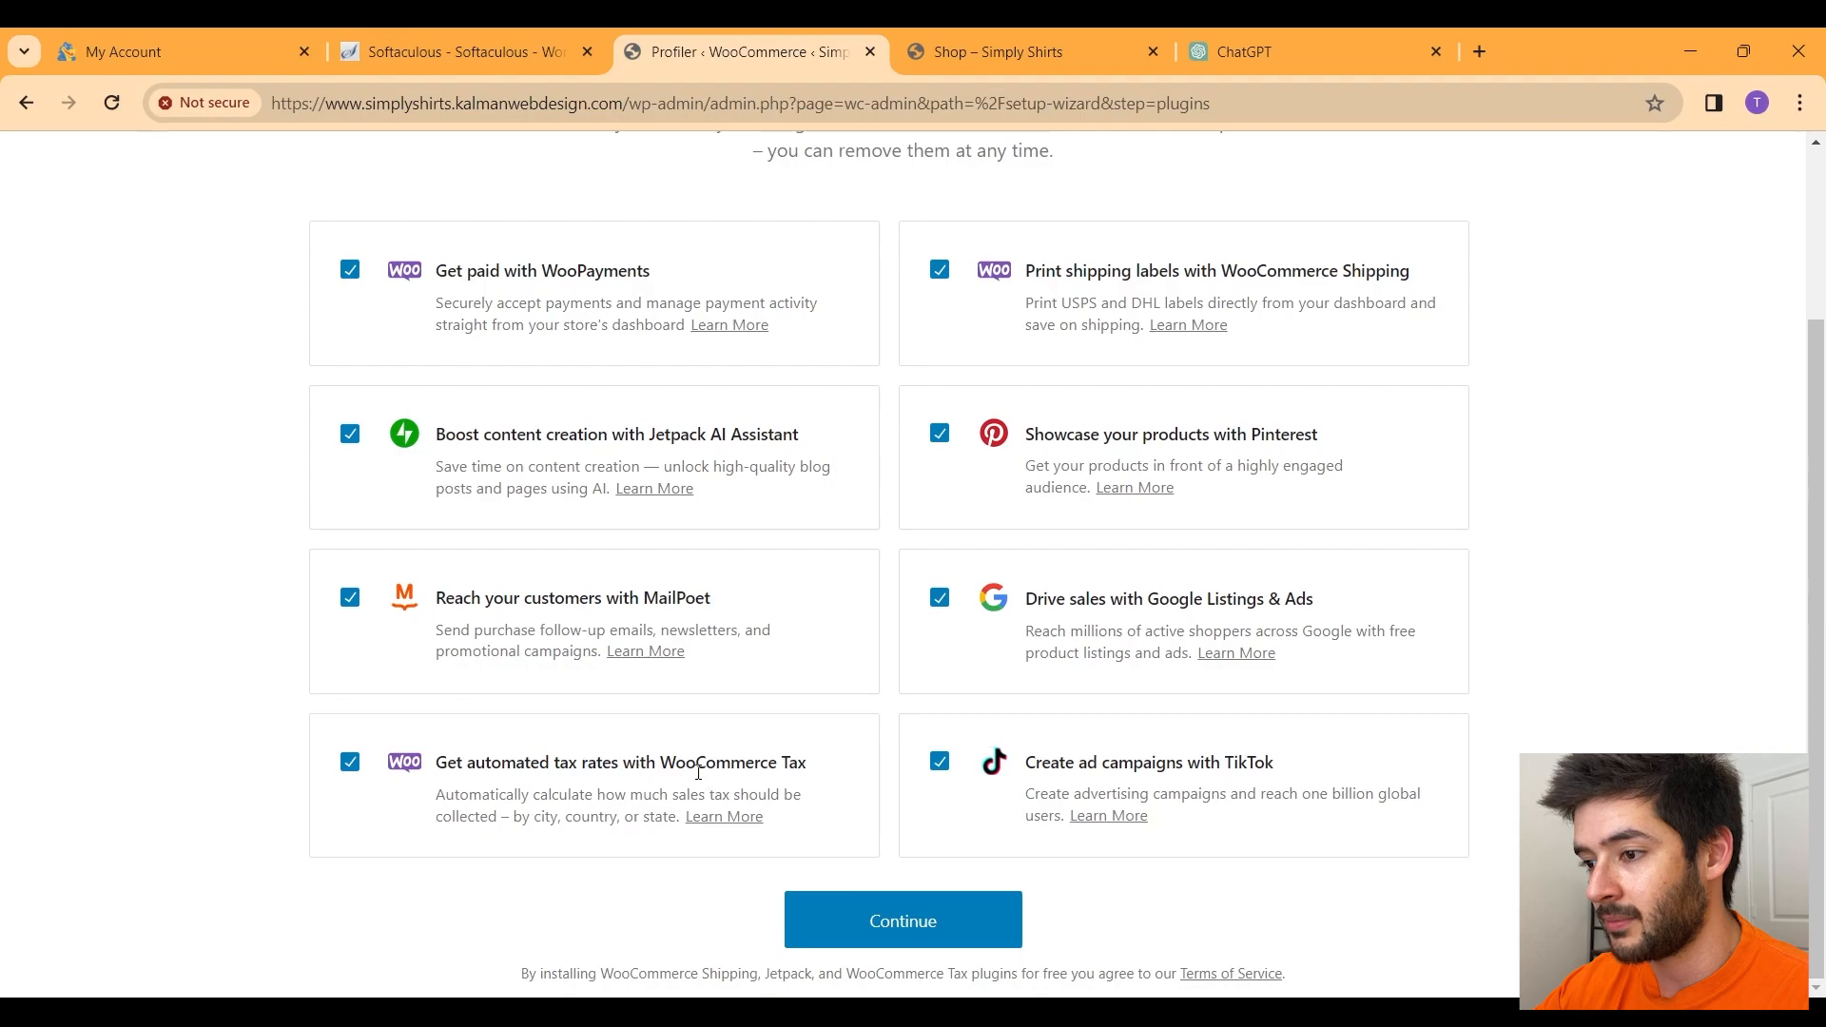
pyautogui.click(942, 763)
pyautogui.click(944, 599)
pyautogui.click(941, 438)
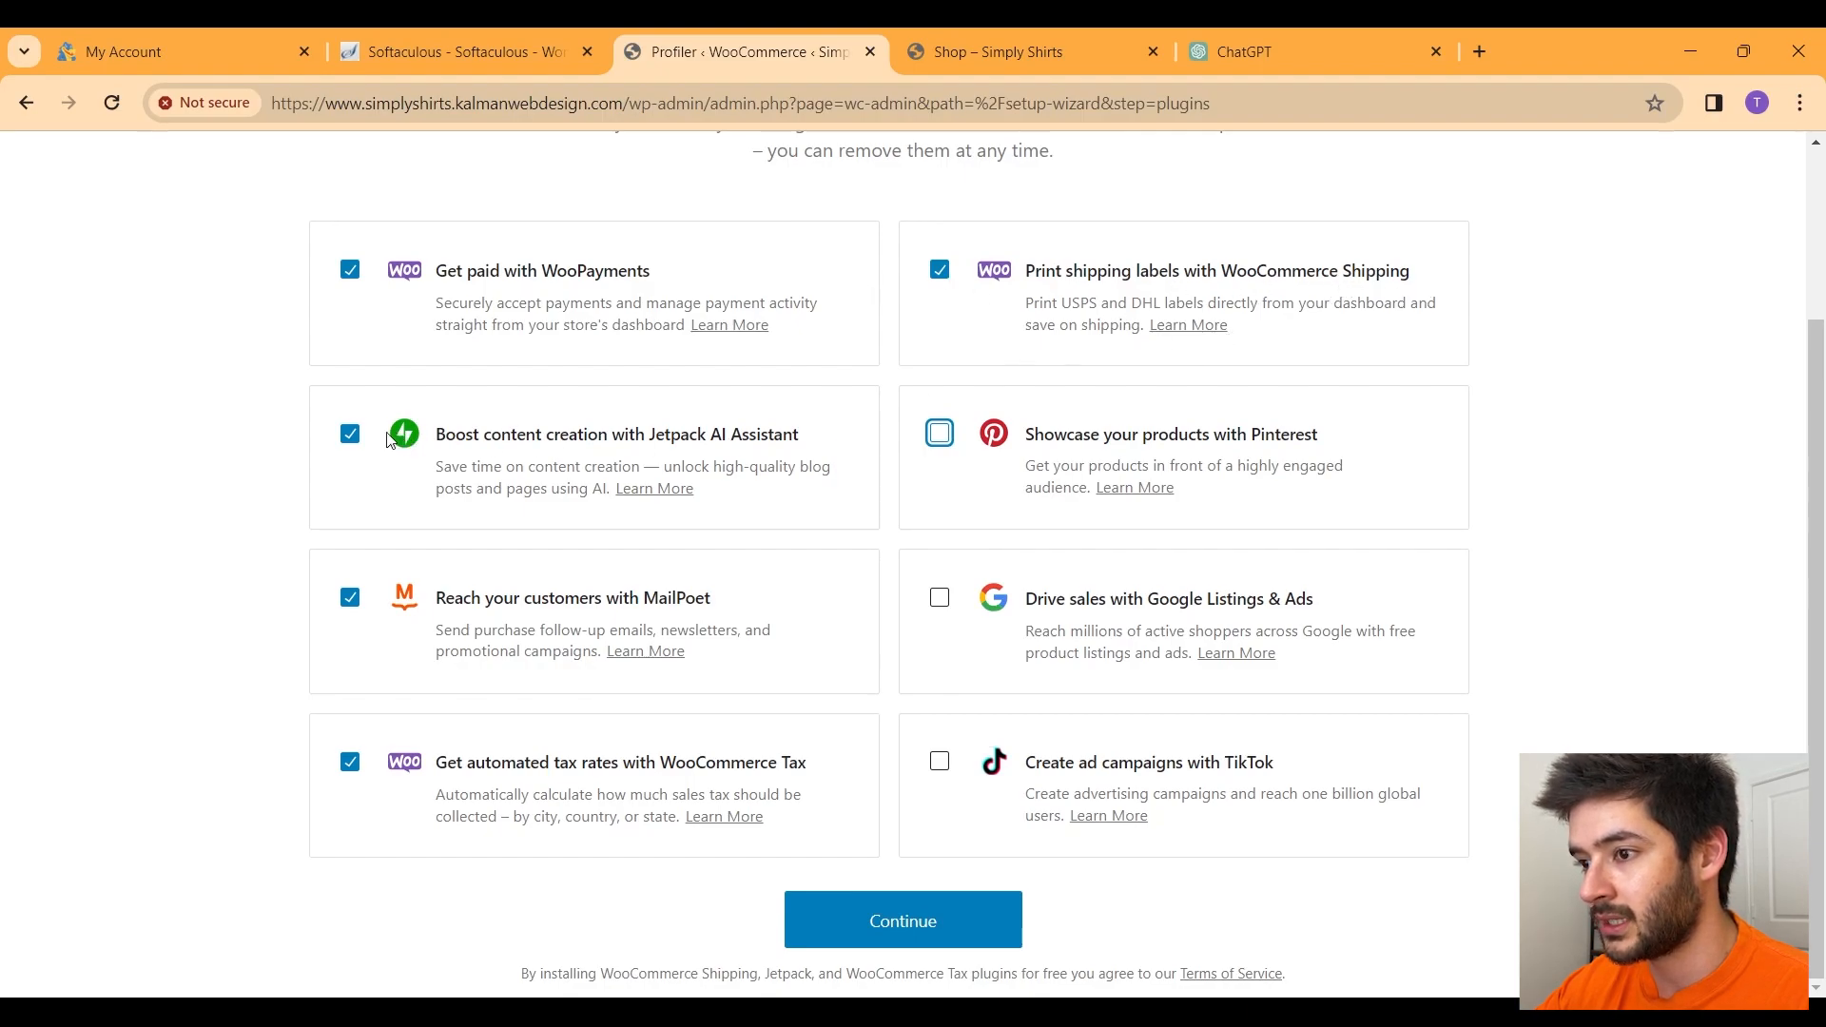
pyautogui.click(350, 435)
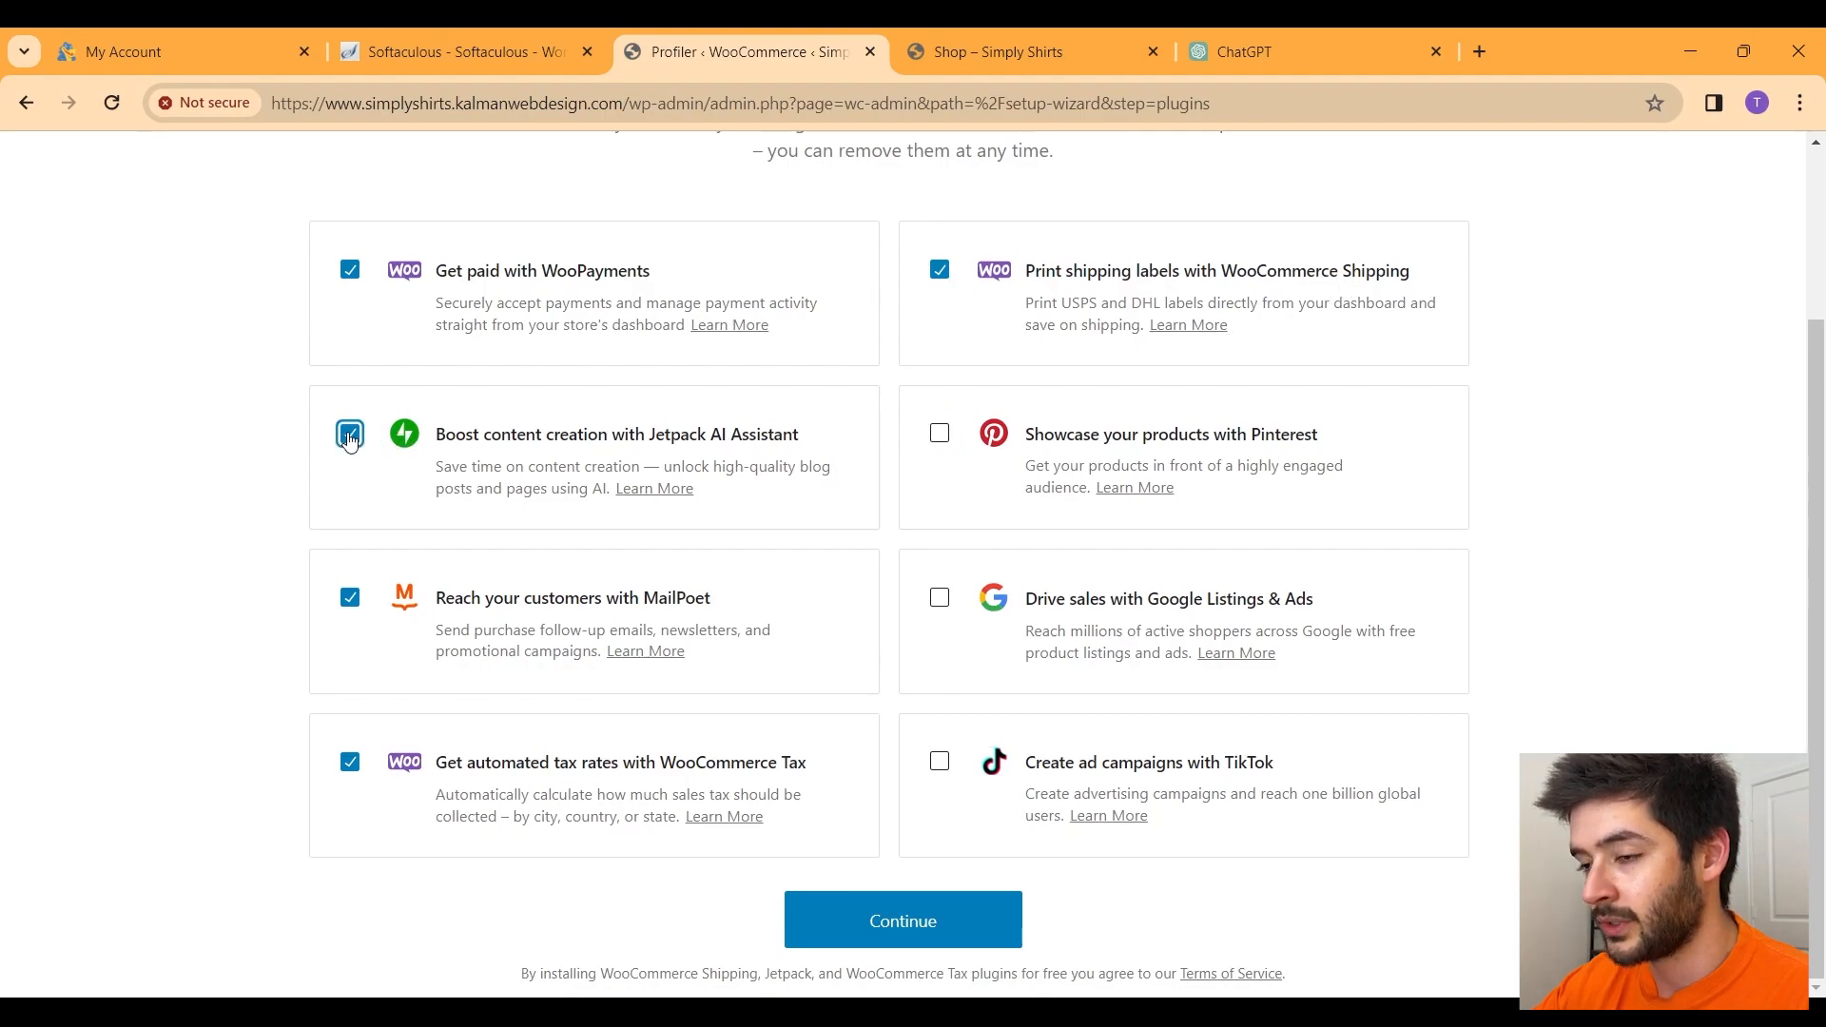
pyautogui.click(350, 597)
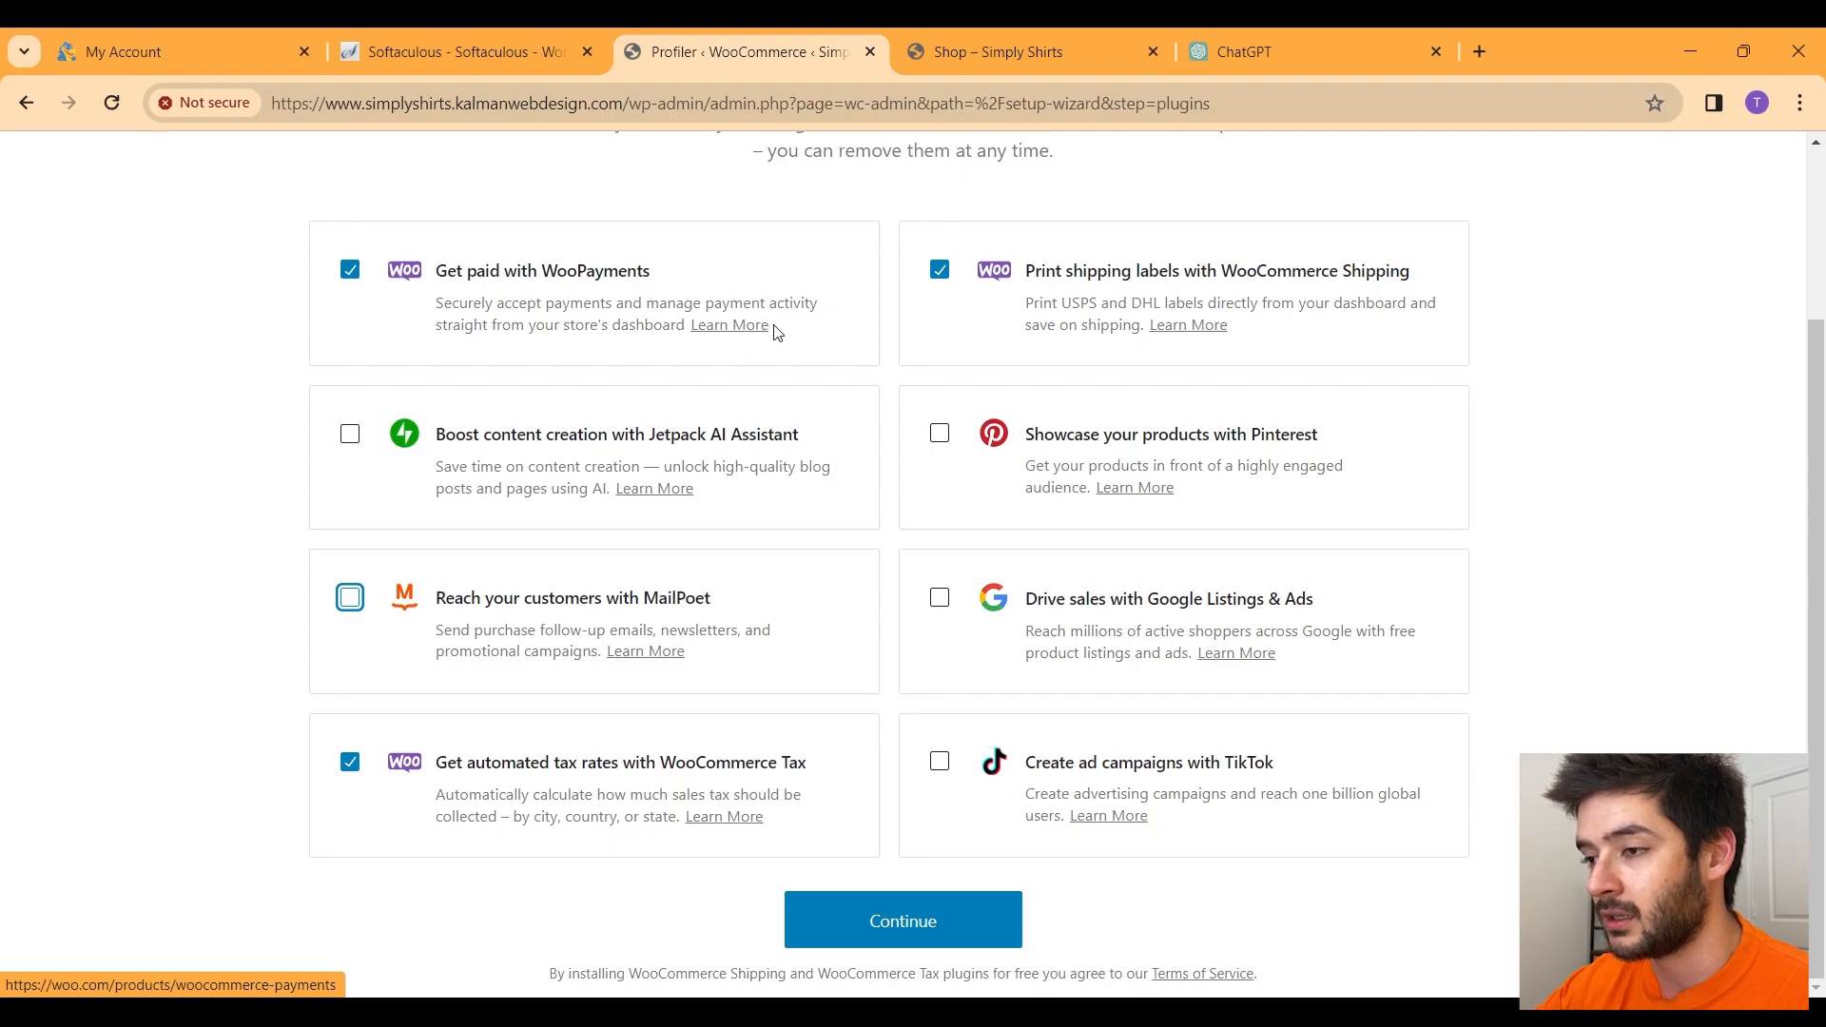
pyautogui.click(350, 273)
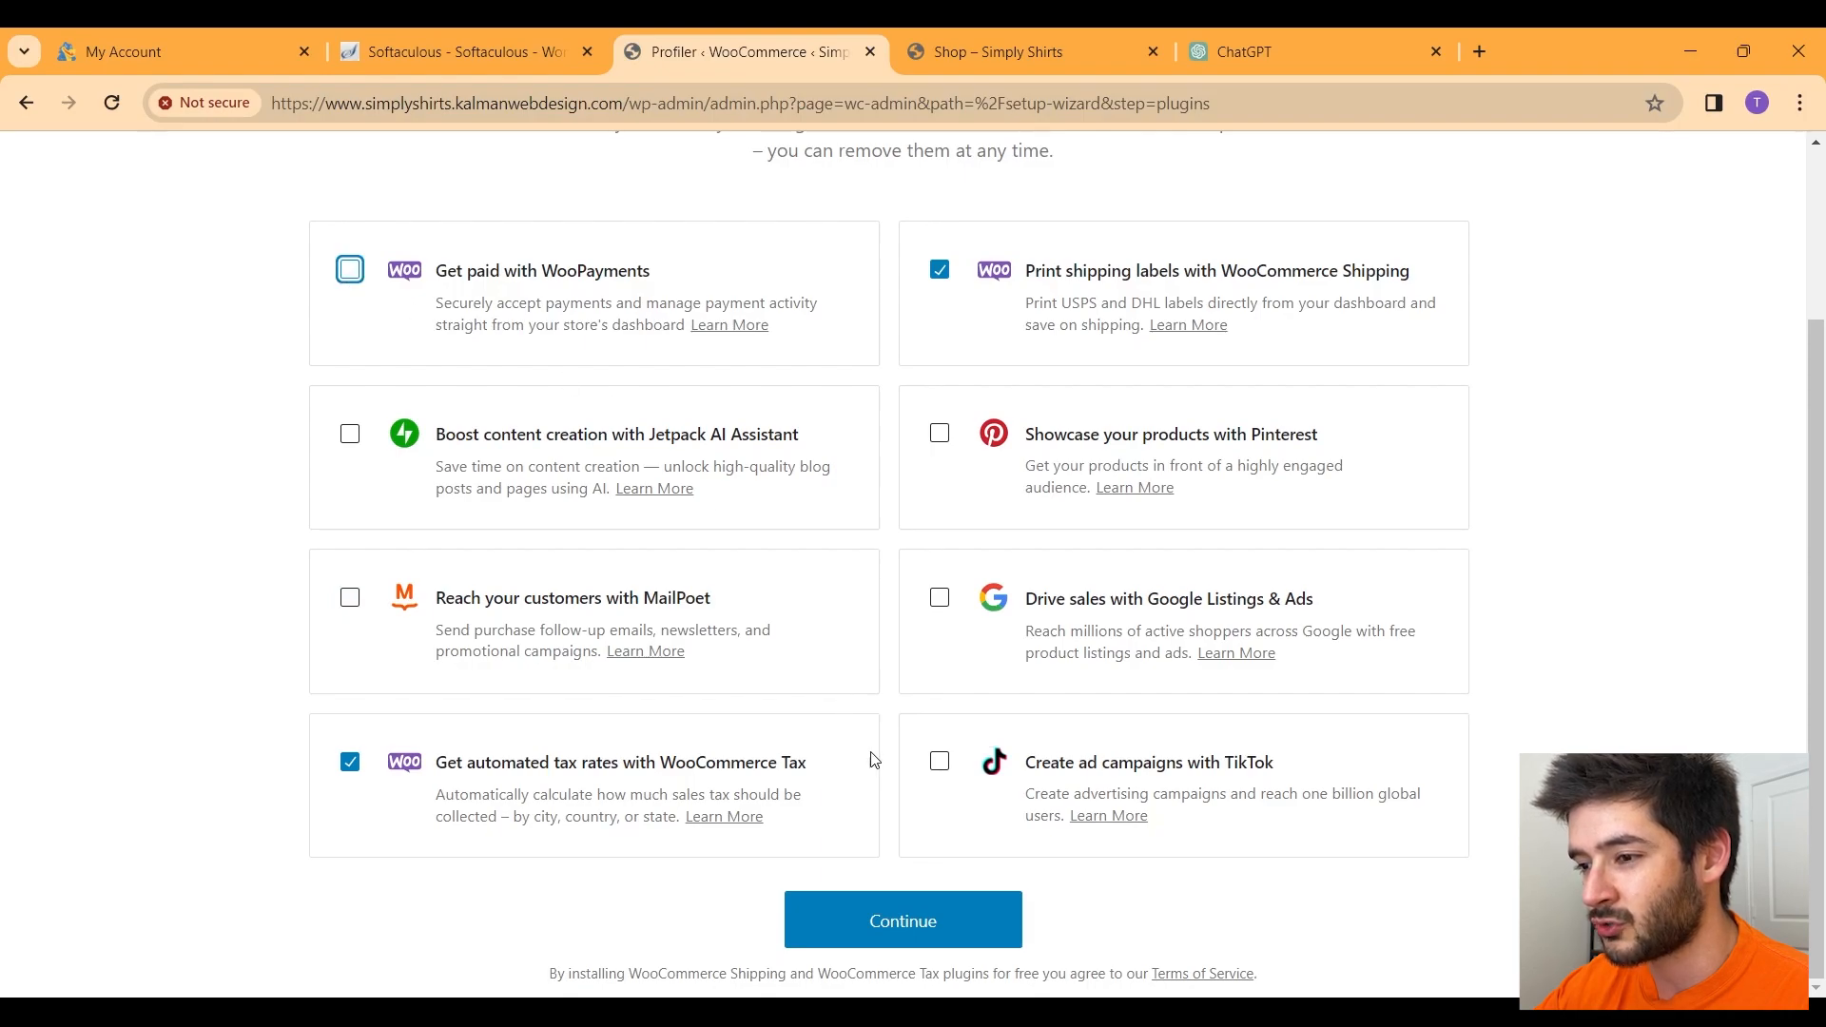
pyautogui.click(895, 923)
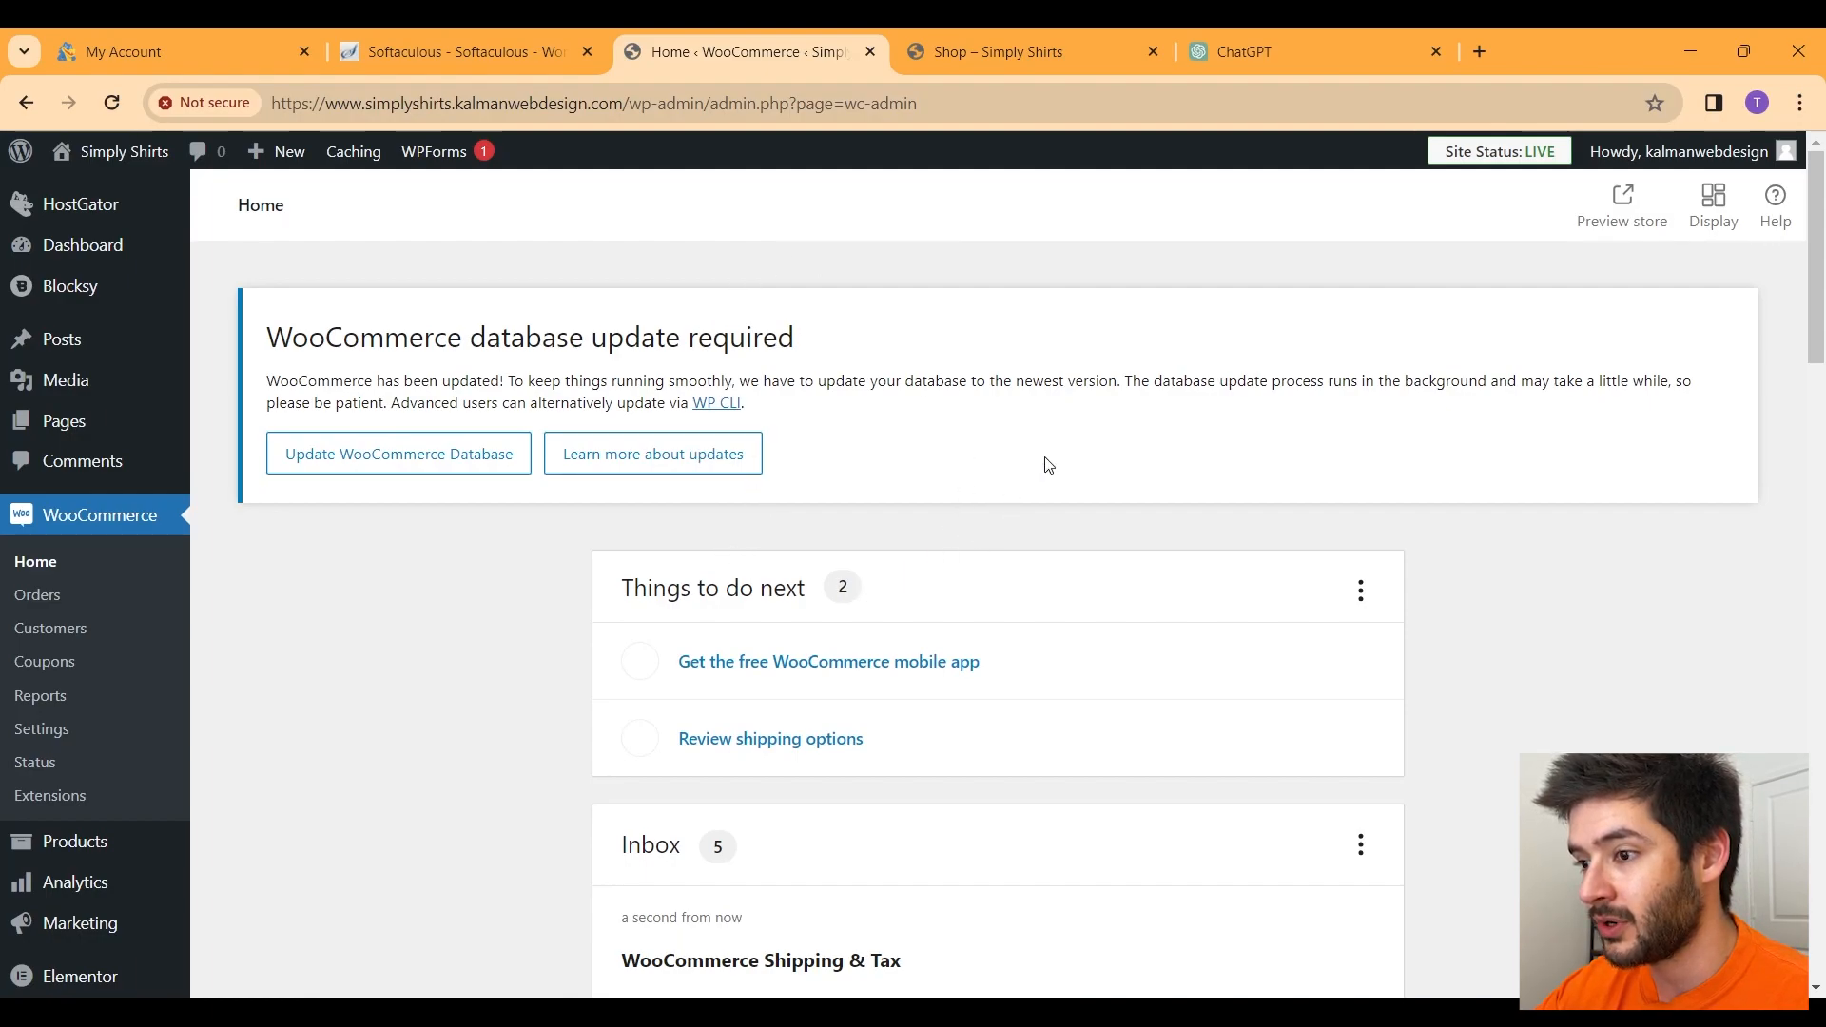
# Step: Scroll through the WooCommerce Home page showing $0.00 sales, 0 orders and Store management links
pyautogui.scroll(-10, 1049, 464)
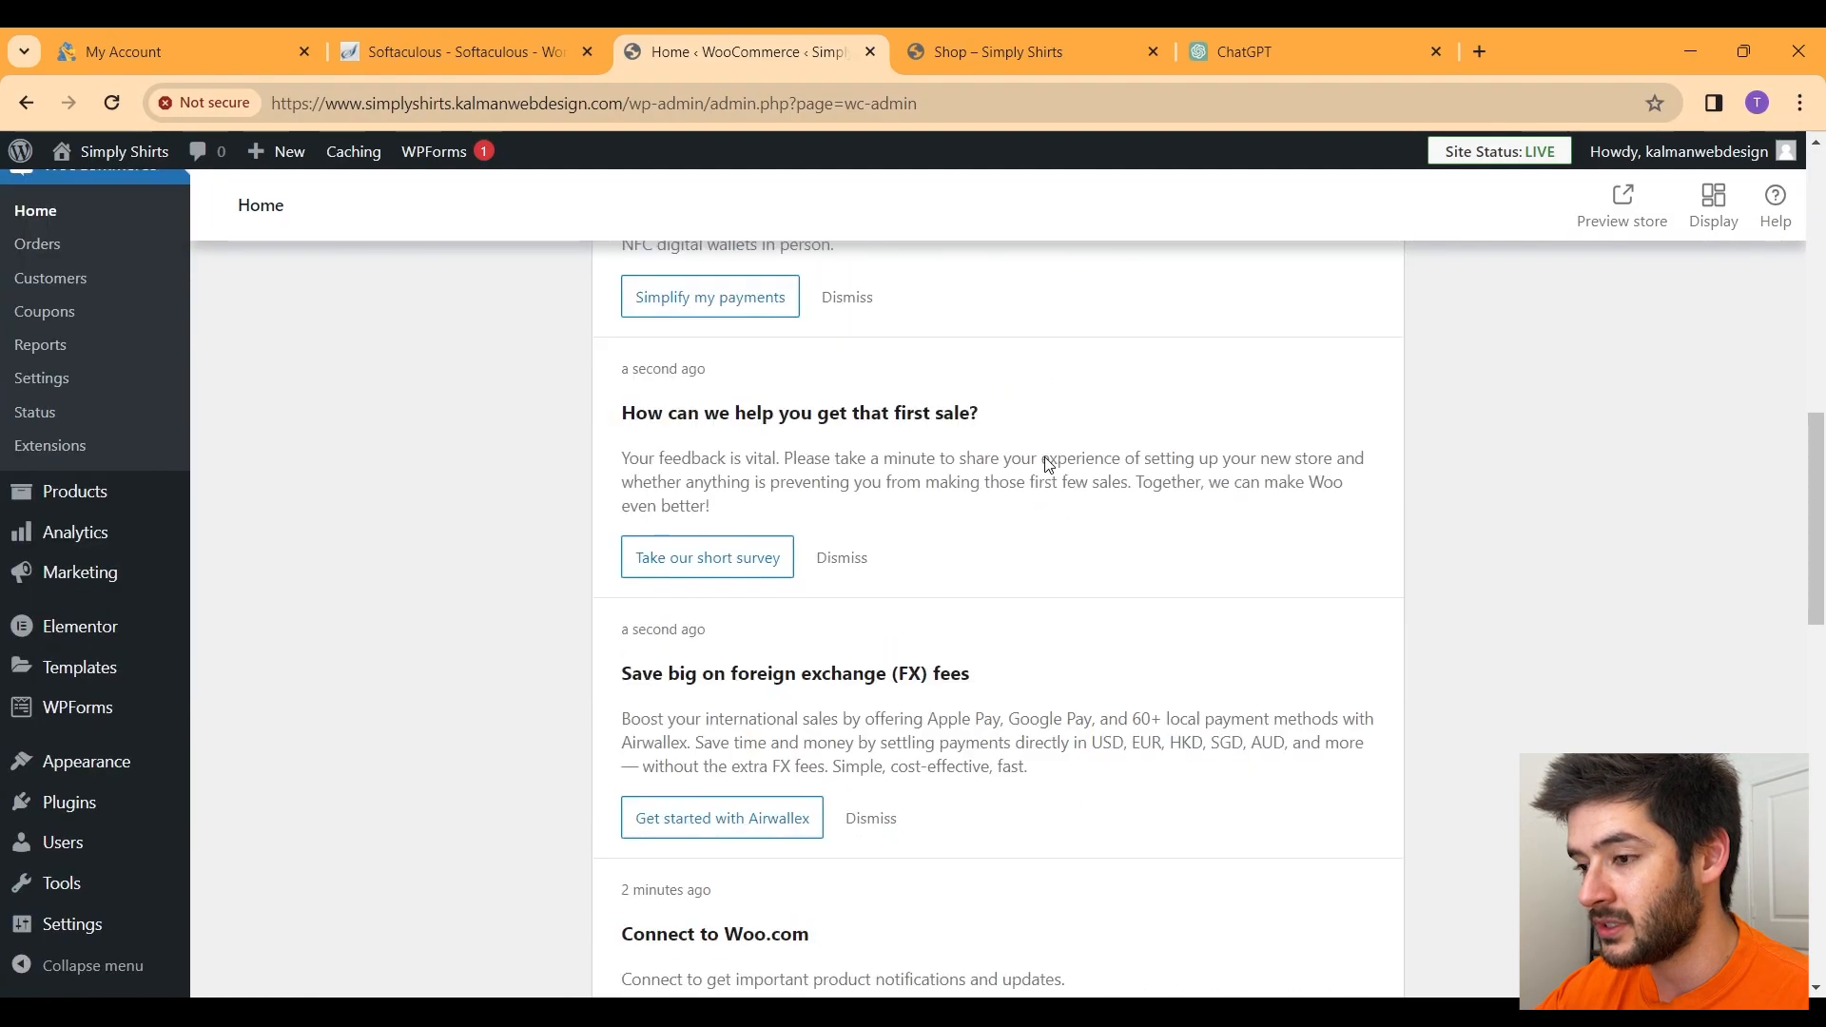
pyautogui.scroll(-10, 1049, 464)
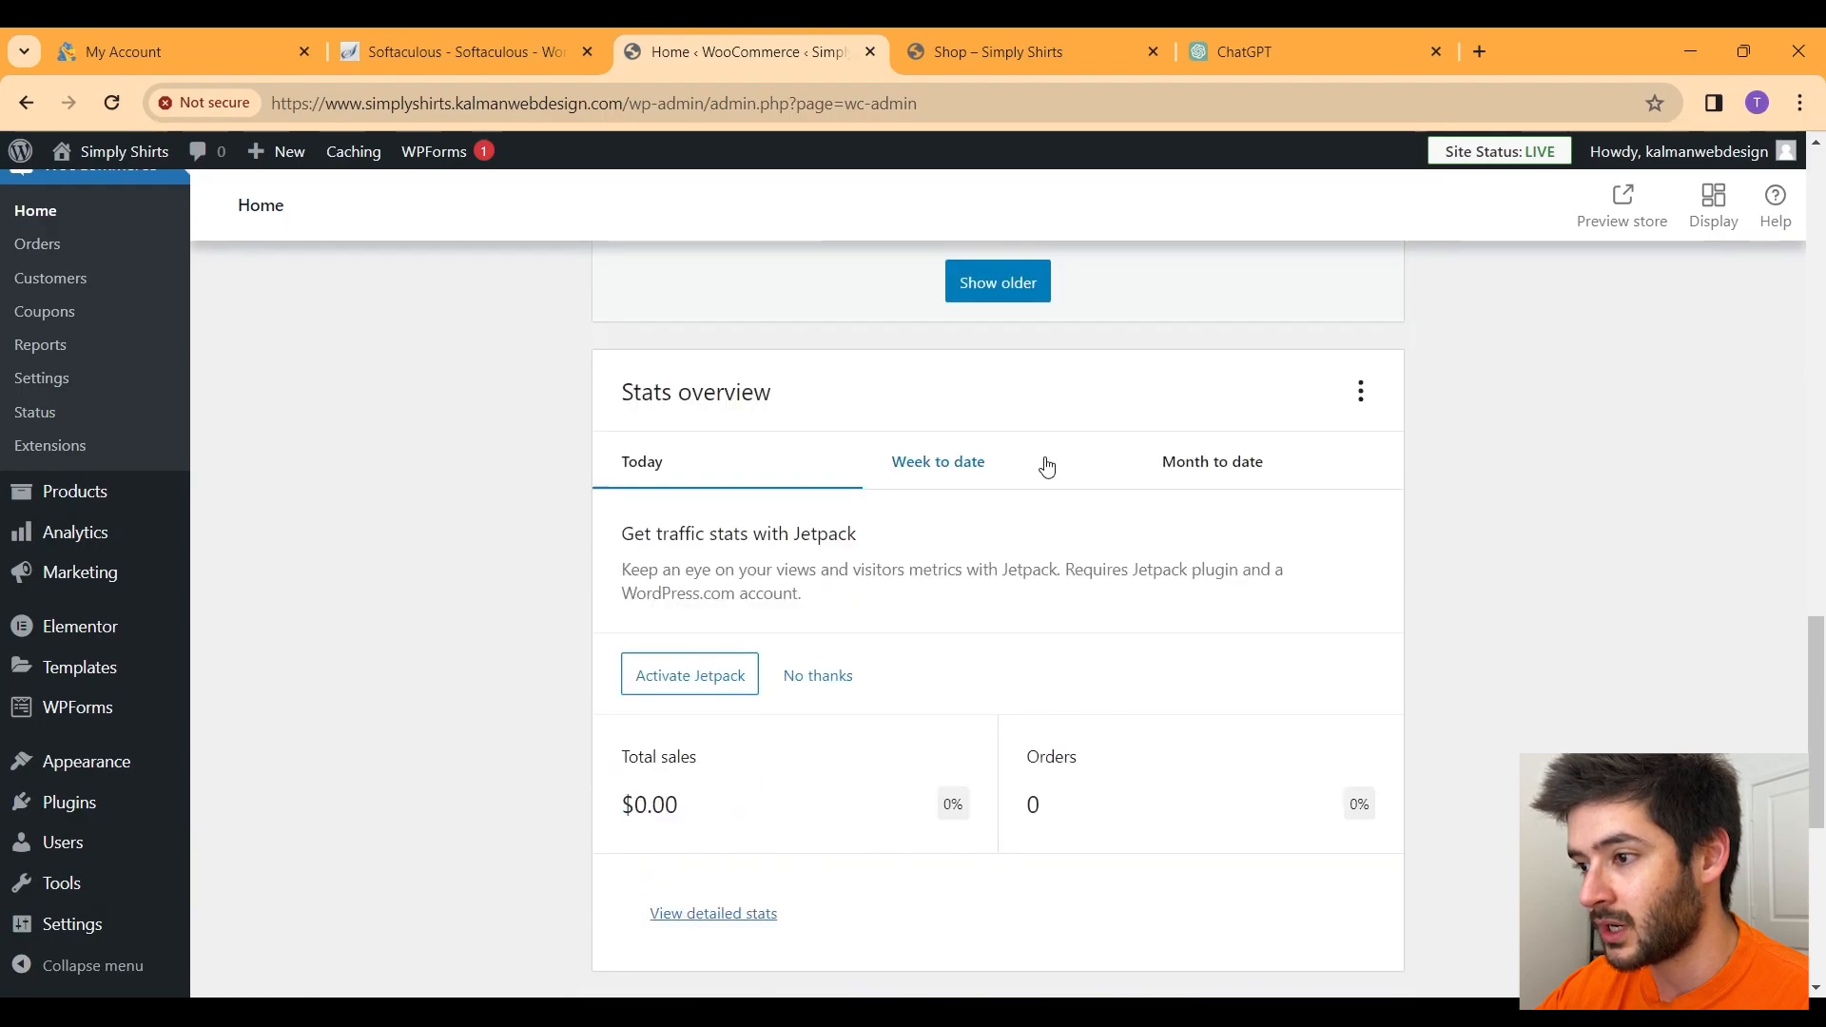
pyautogui.scroll(-2, 848, 410)
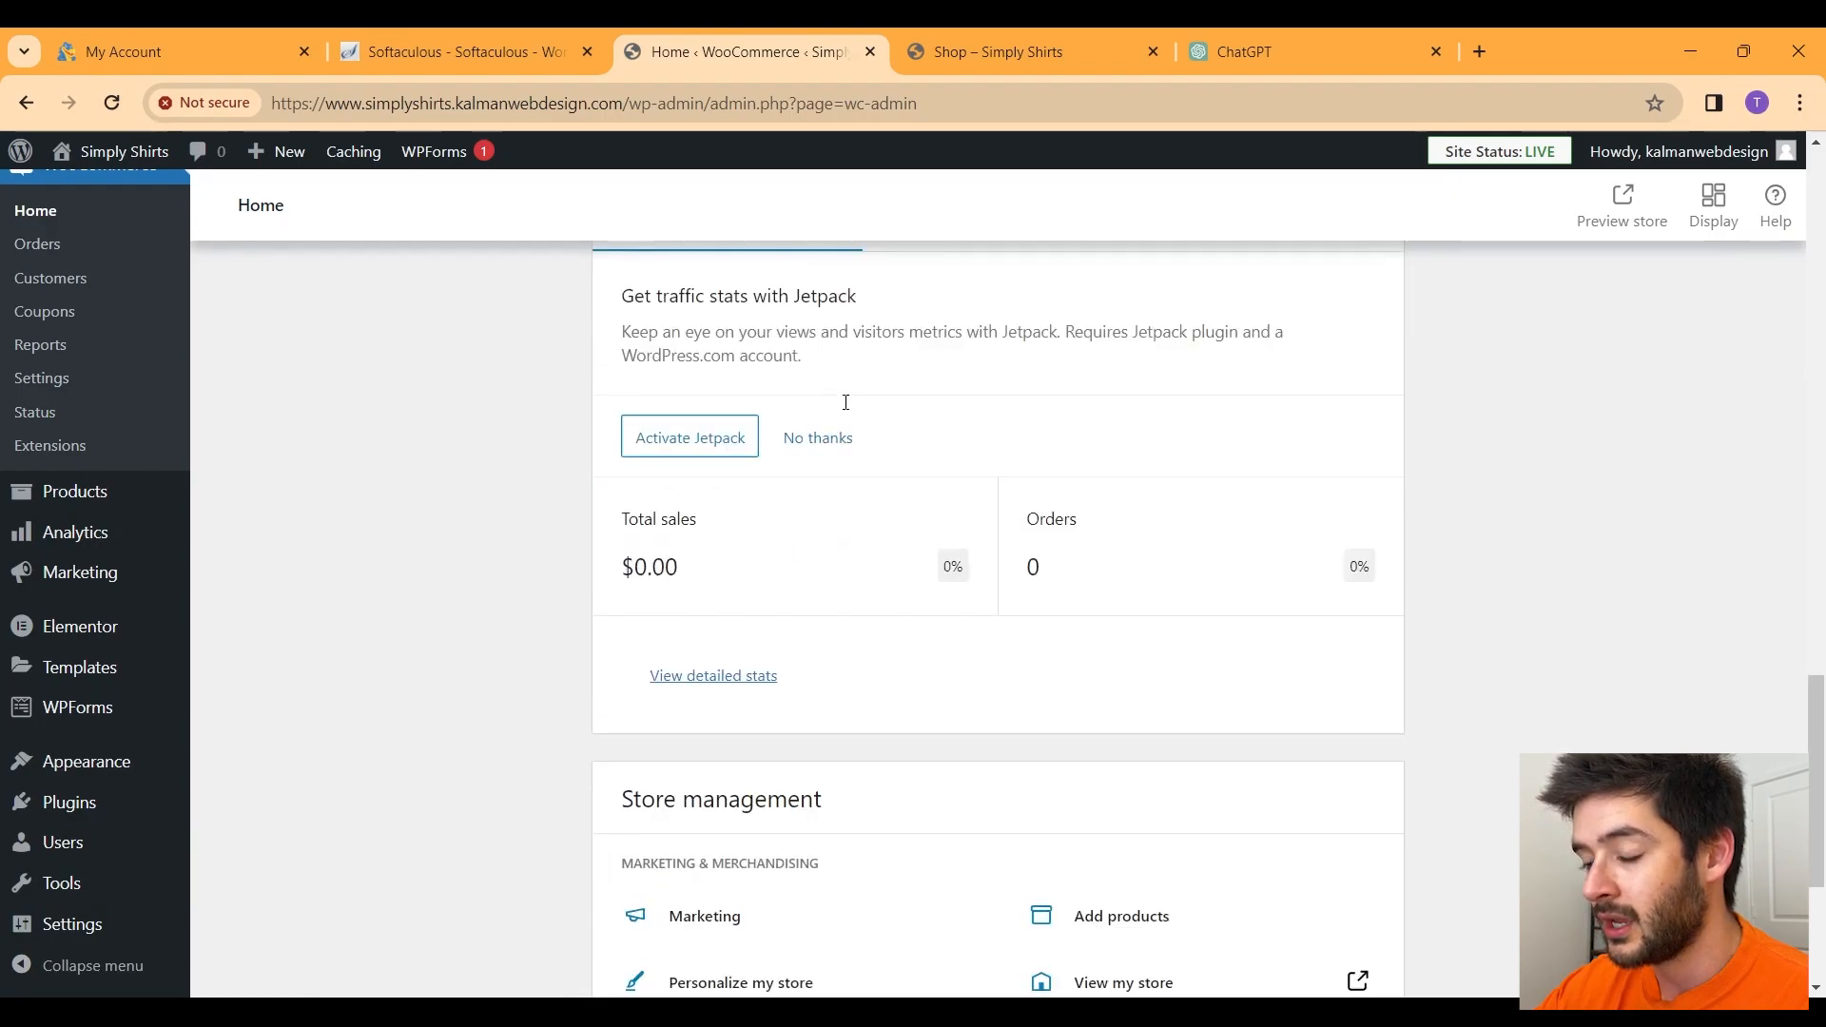
pyautogui.scroll(2, 848, 409)
pyautogui.scroll(-5, 847, 410)
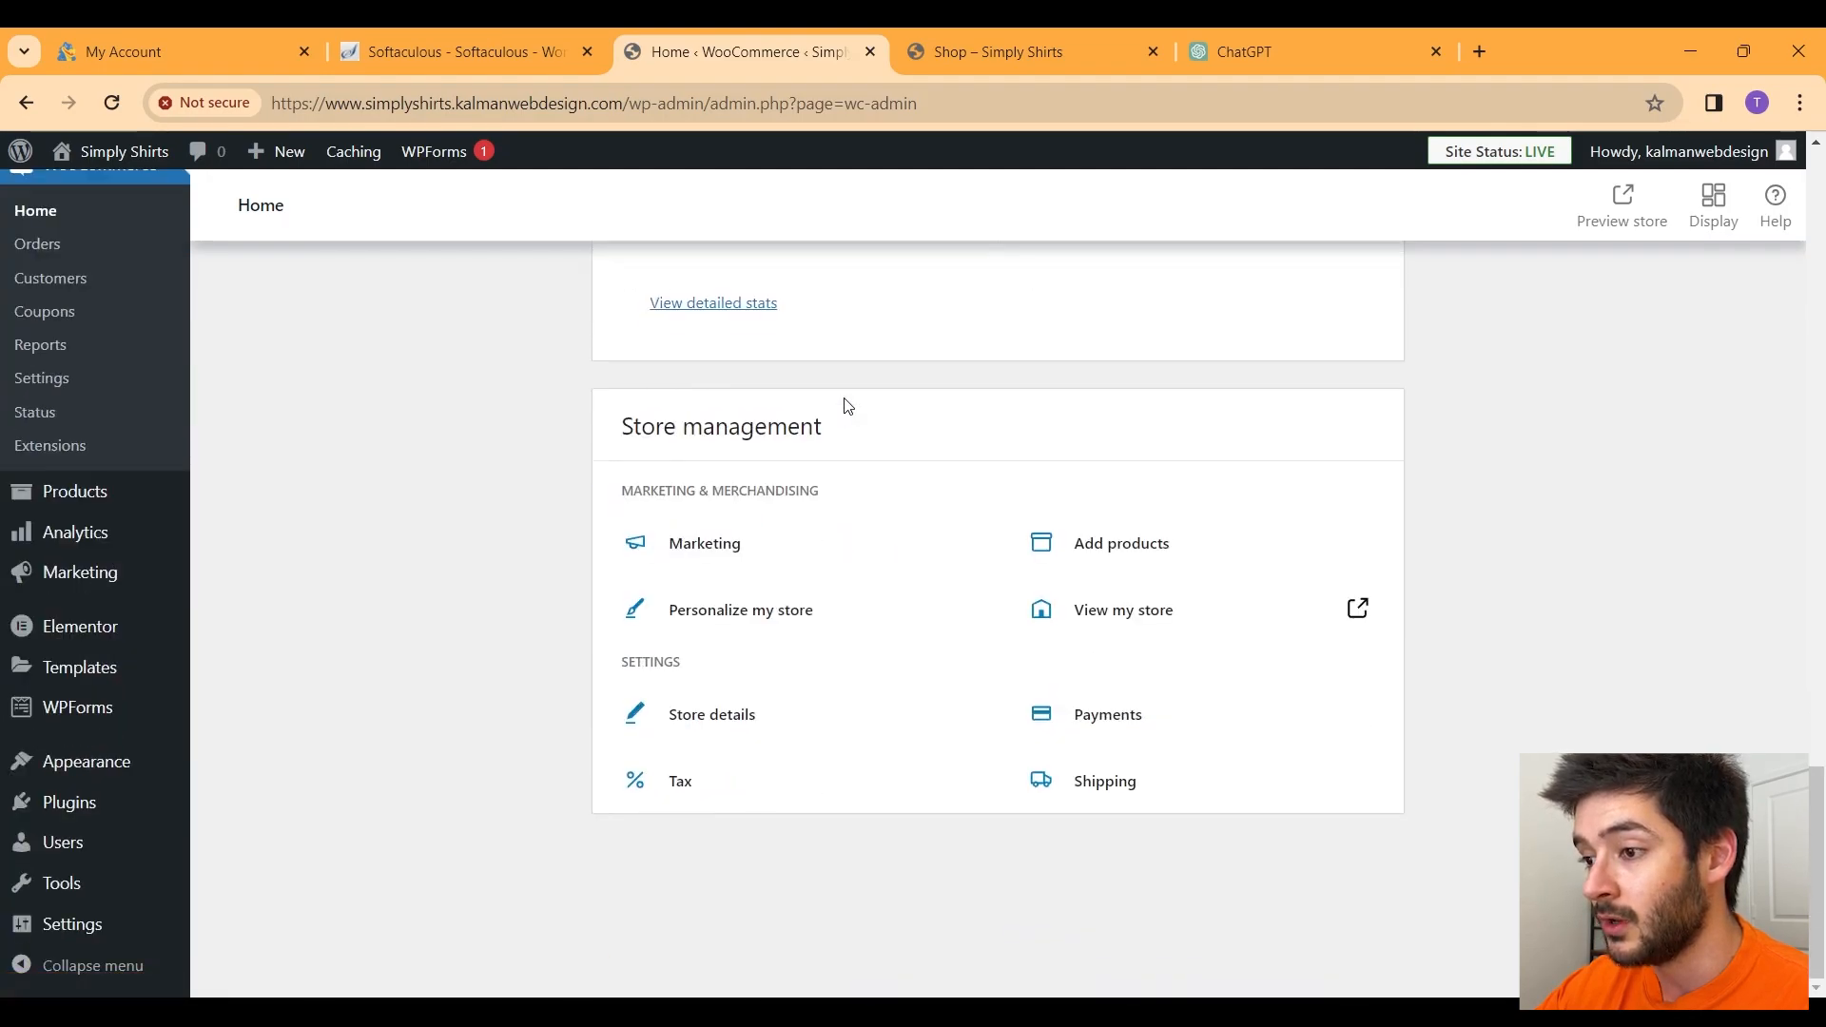
pyautogui.scroll(10, 848, 406)
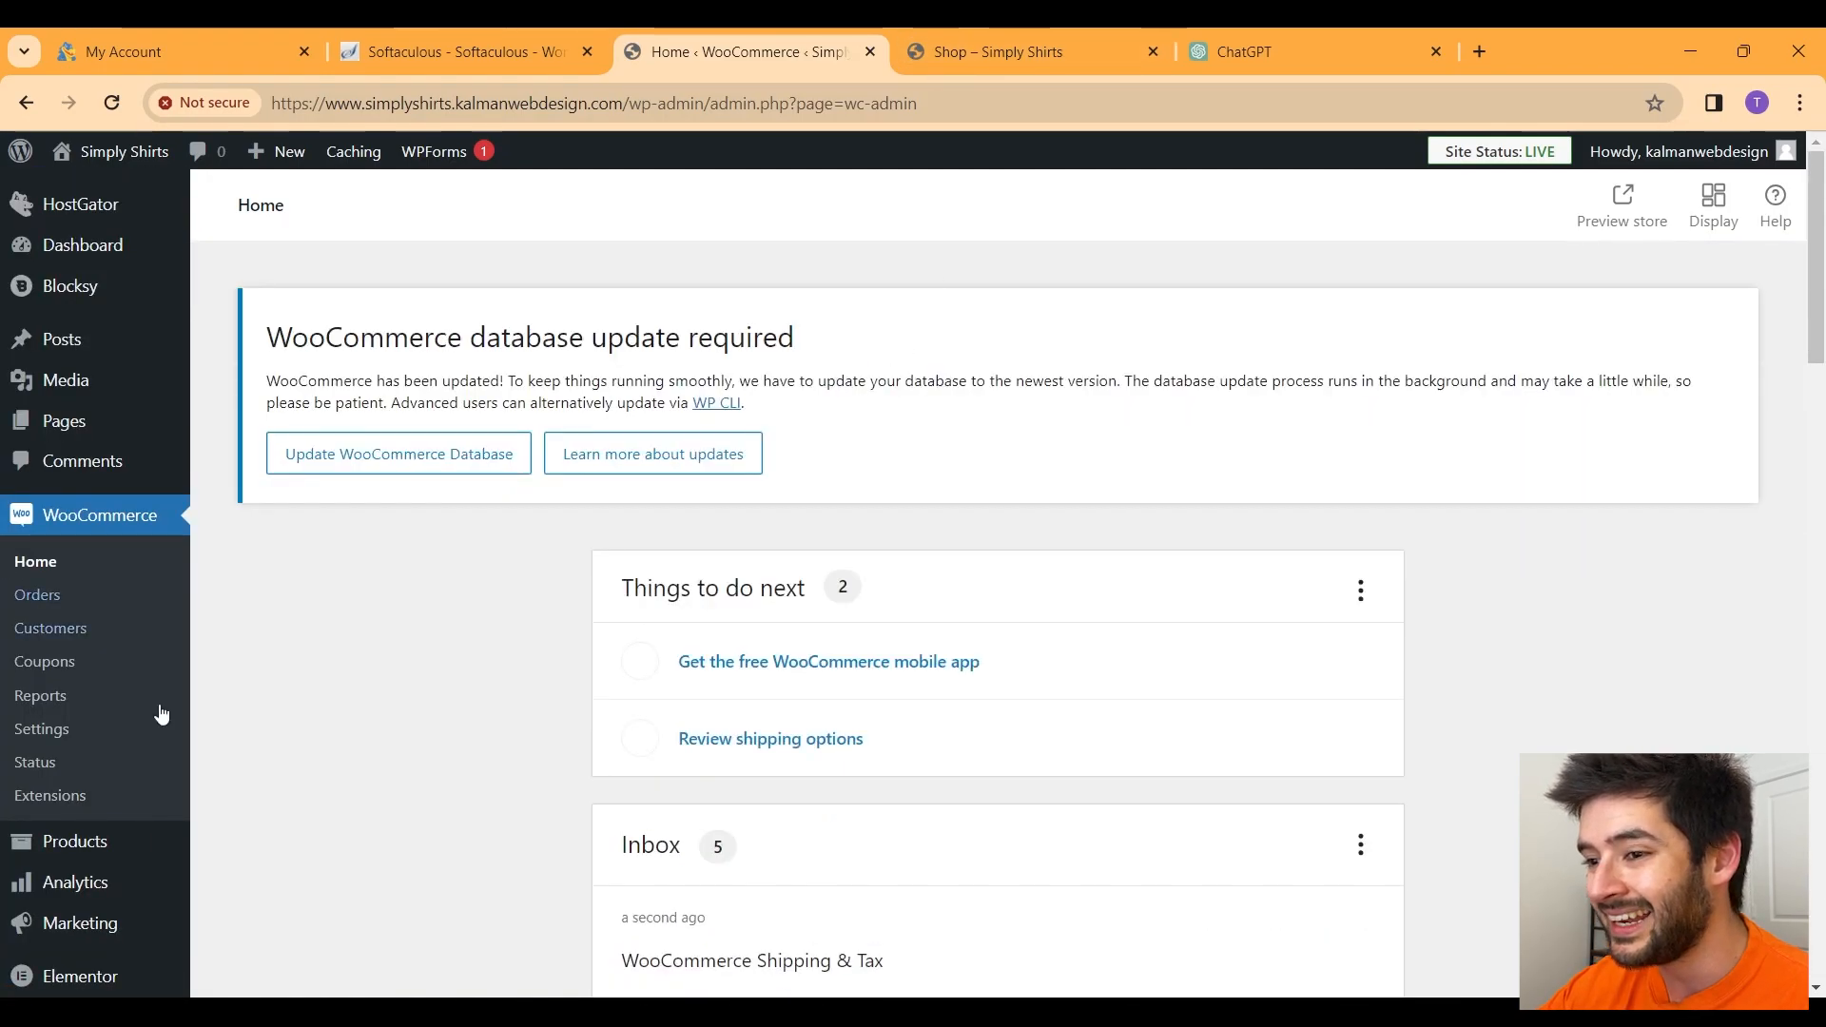
# Step: Connect WooCommerce Shipping & Tax from the Settings banner and approve it on WordPress.com
pyautogui.click(52, 745)
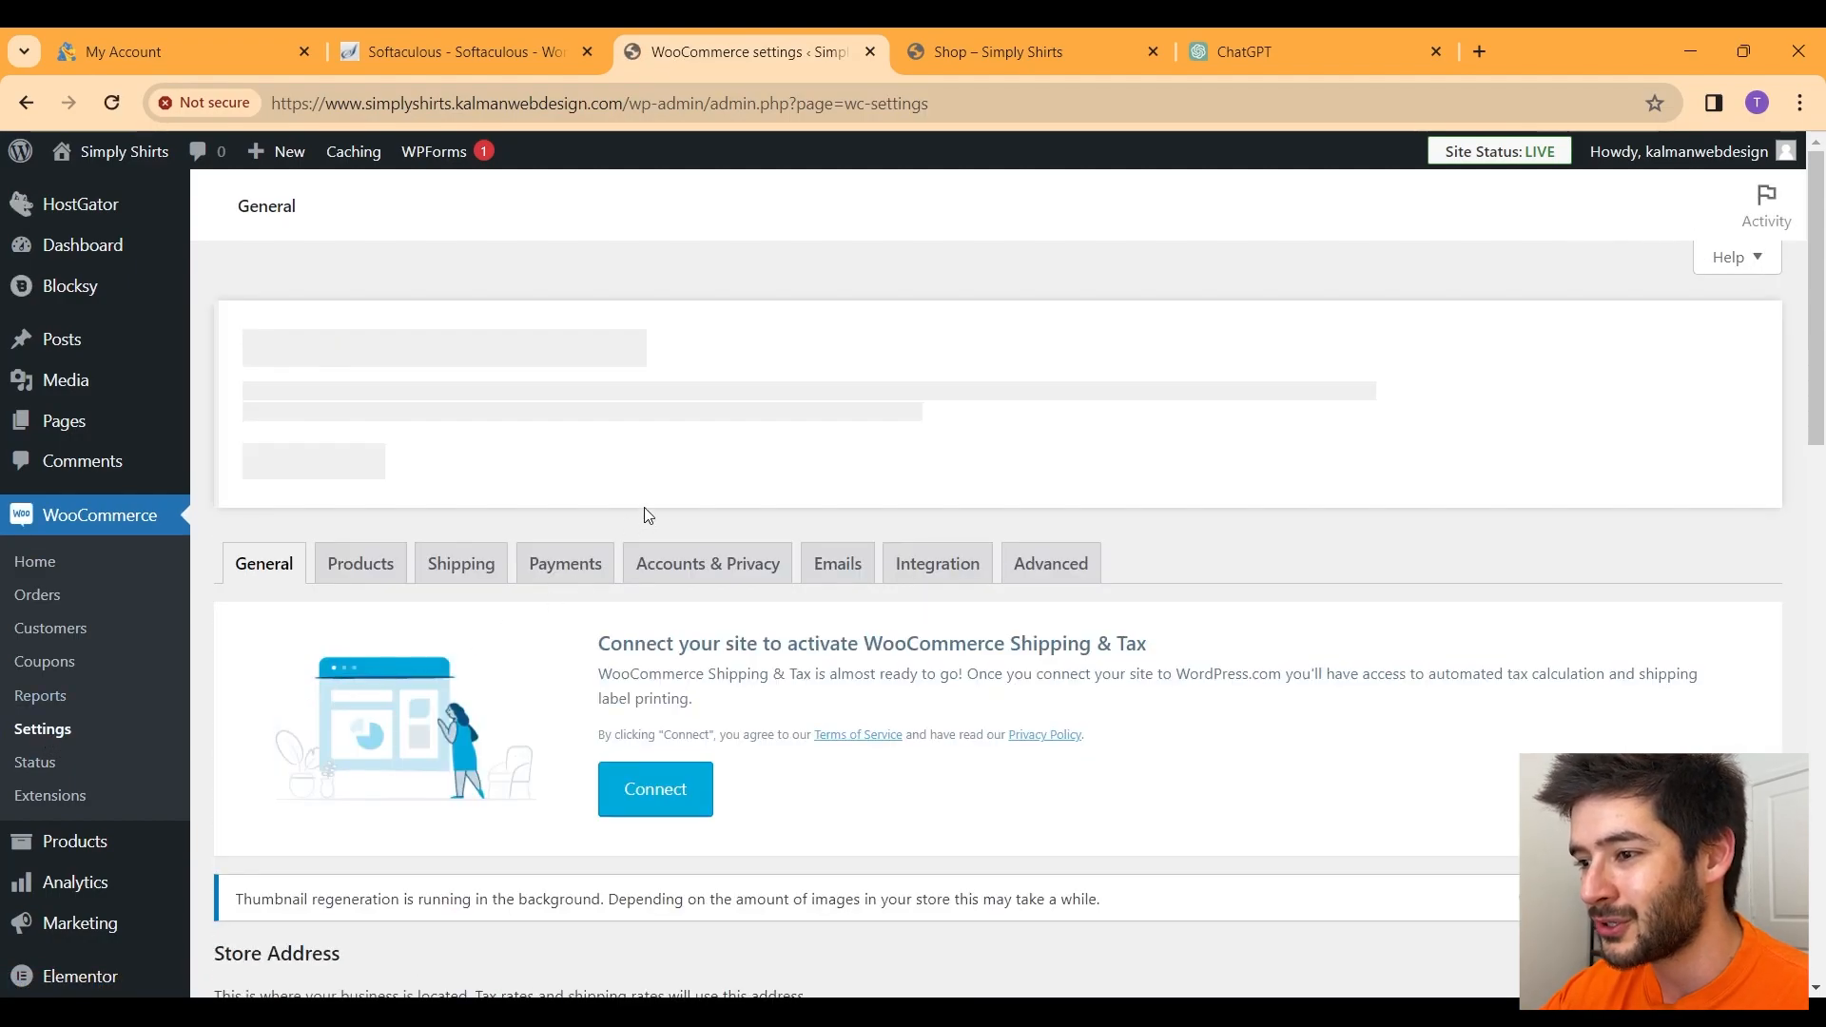
pyautogui.scroll(-3, 645, 507)
pyautogui.scroll(2, 646, 506)
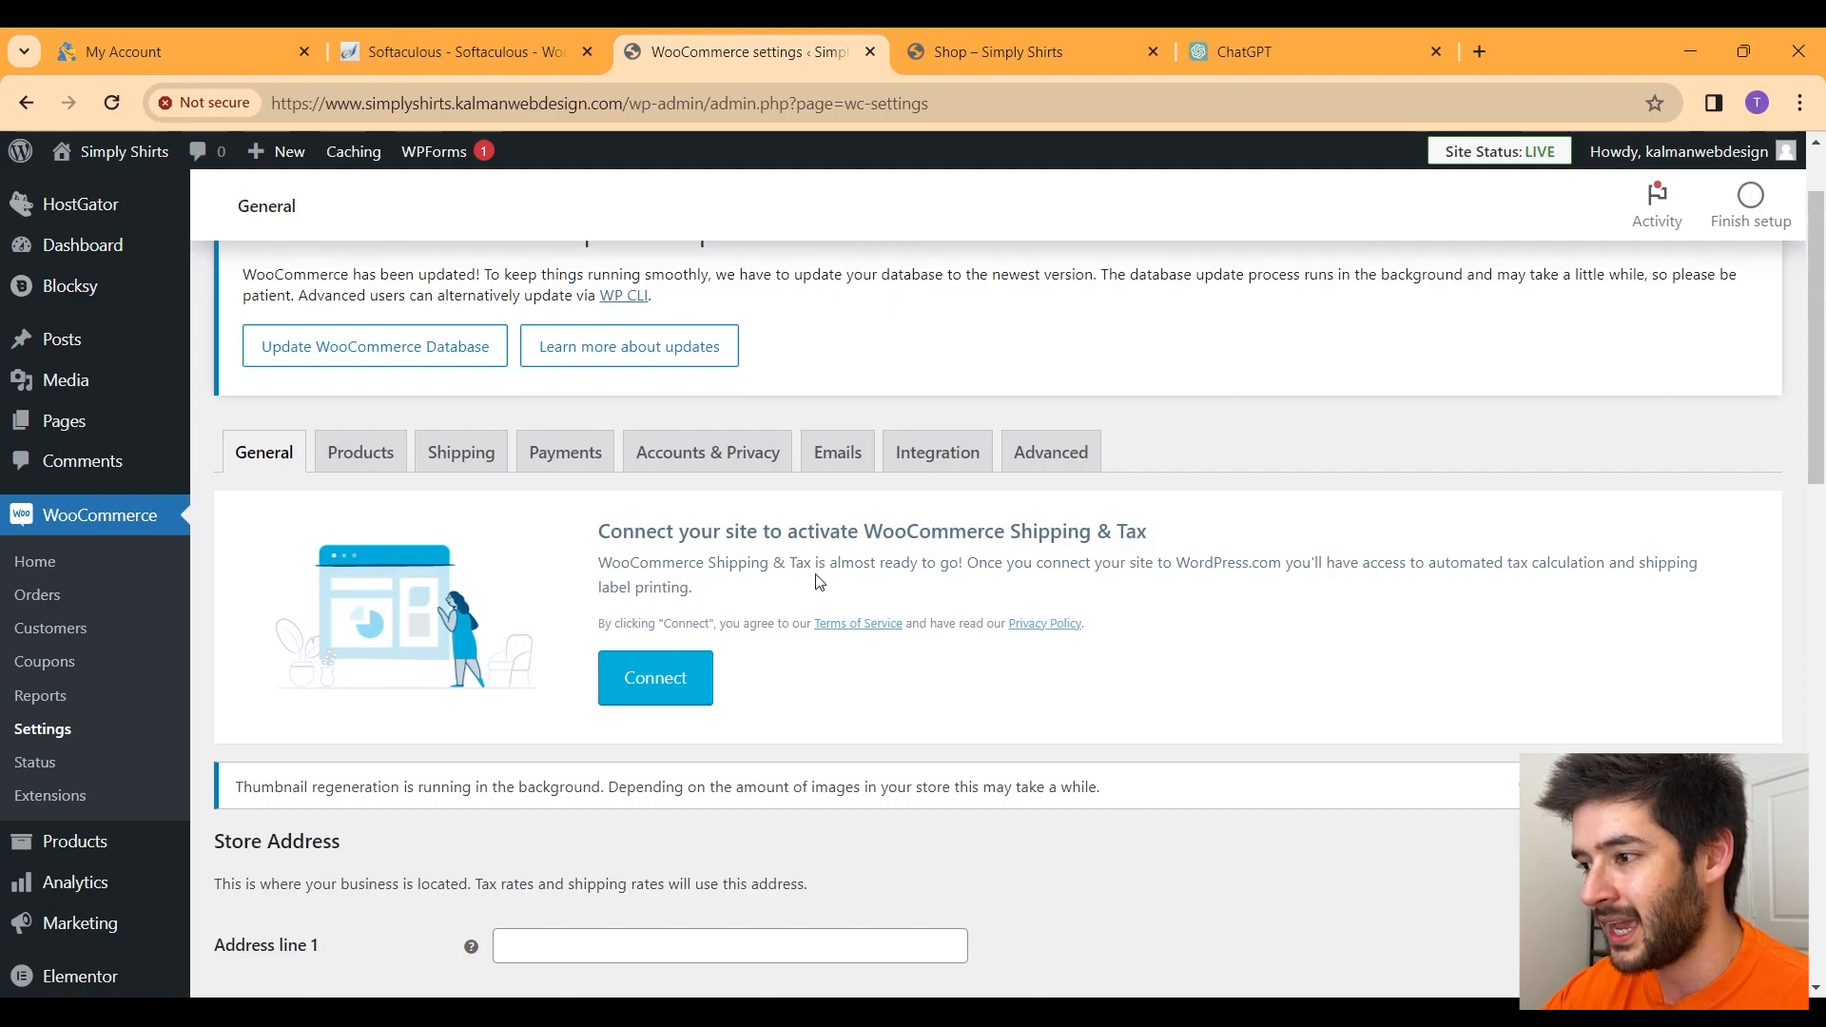
pyautogui.click(701, 690)
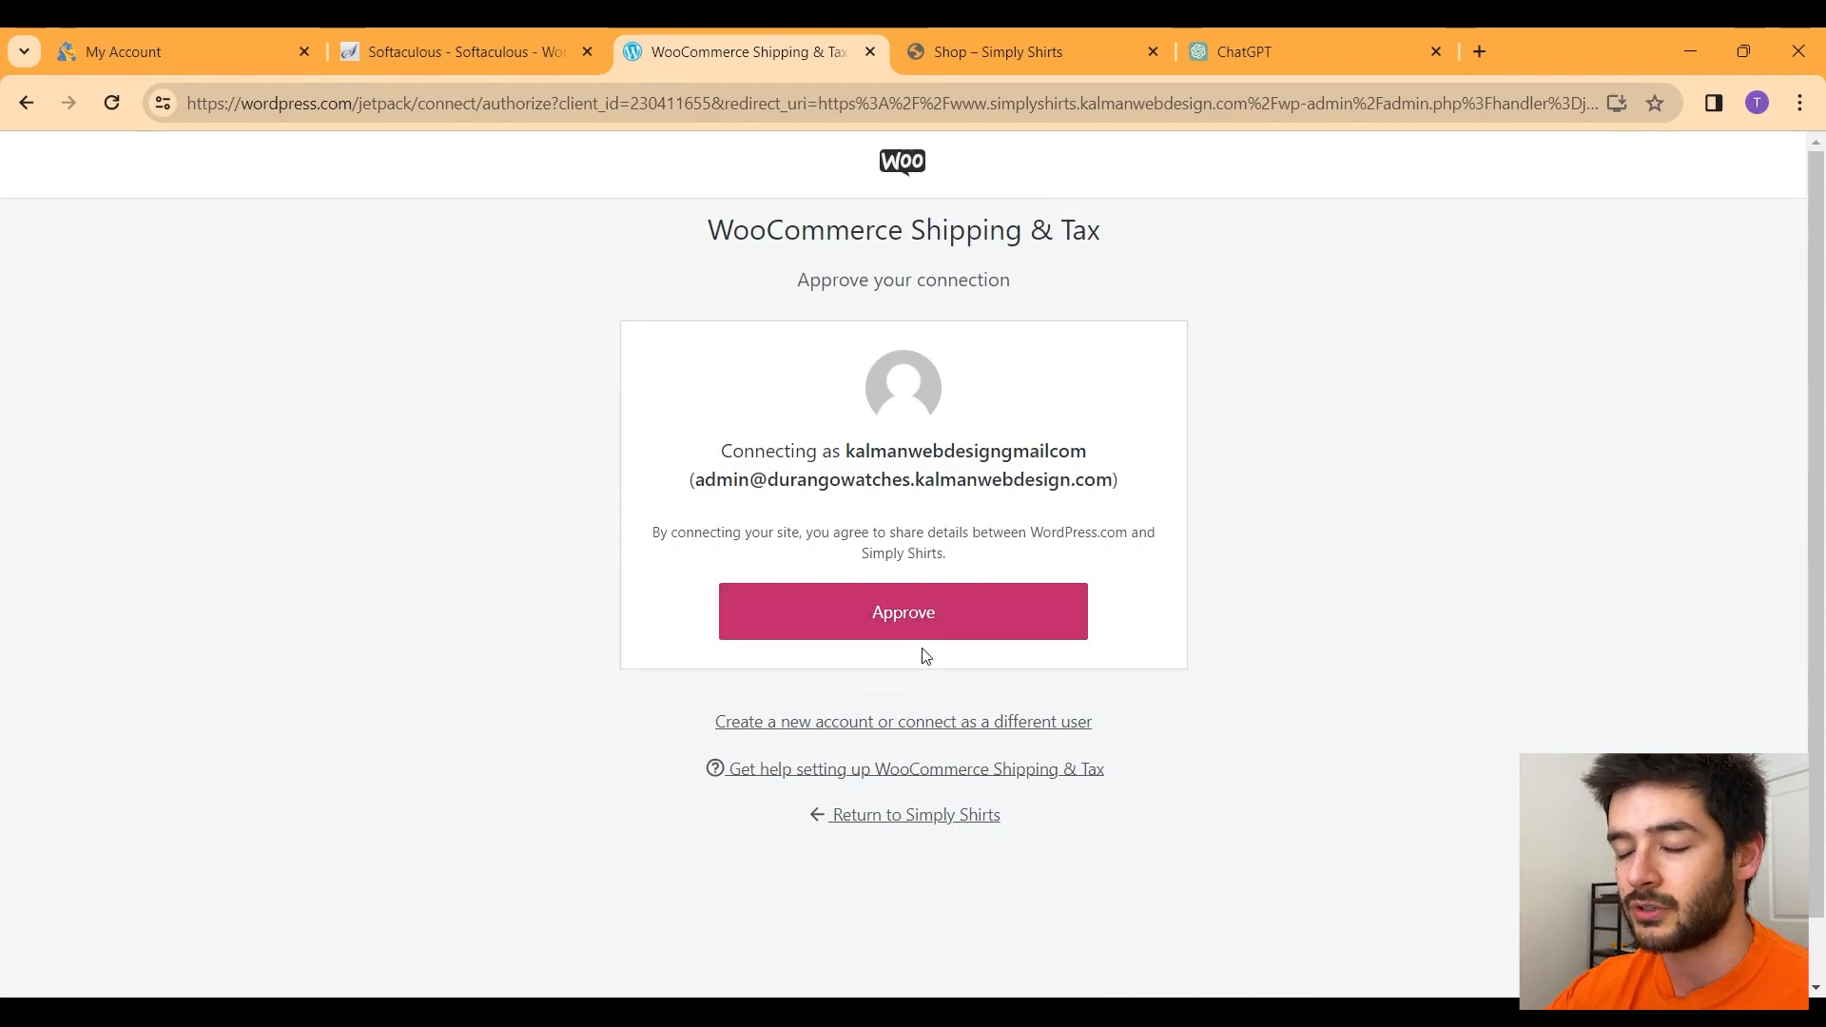
pyautogui.click(915, 632)
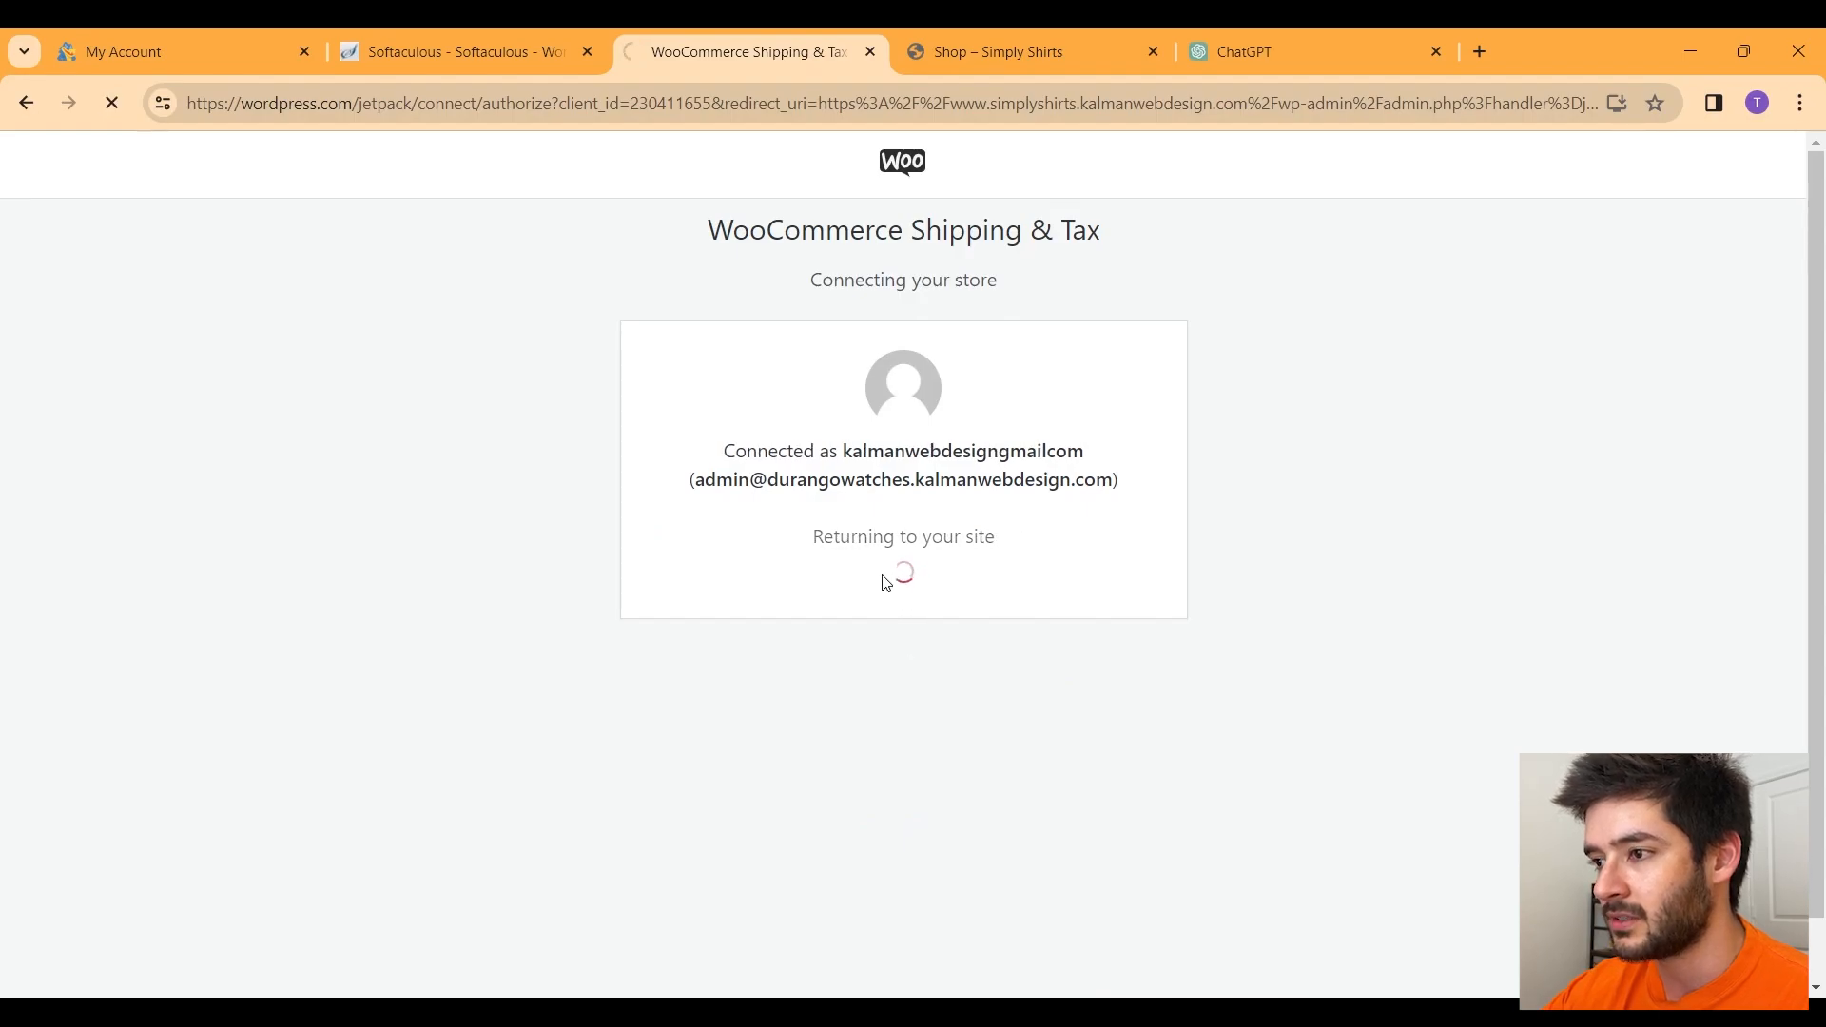
pyautogui.tripleClick(632, 417)
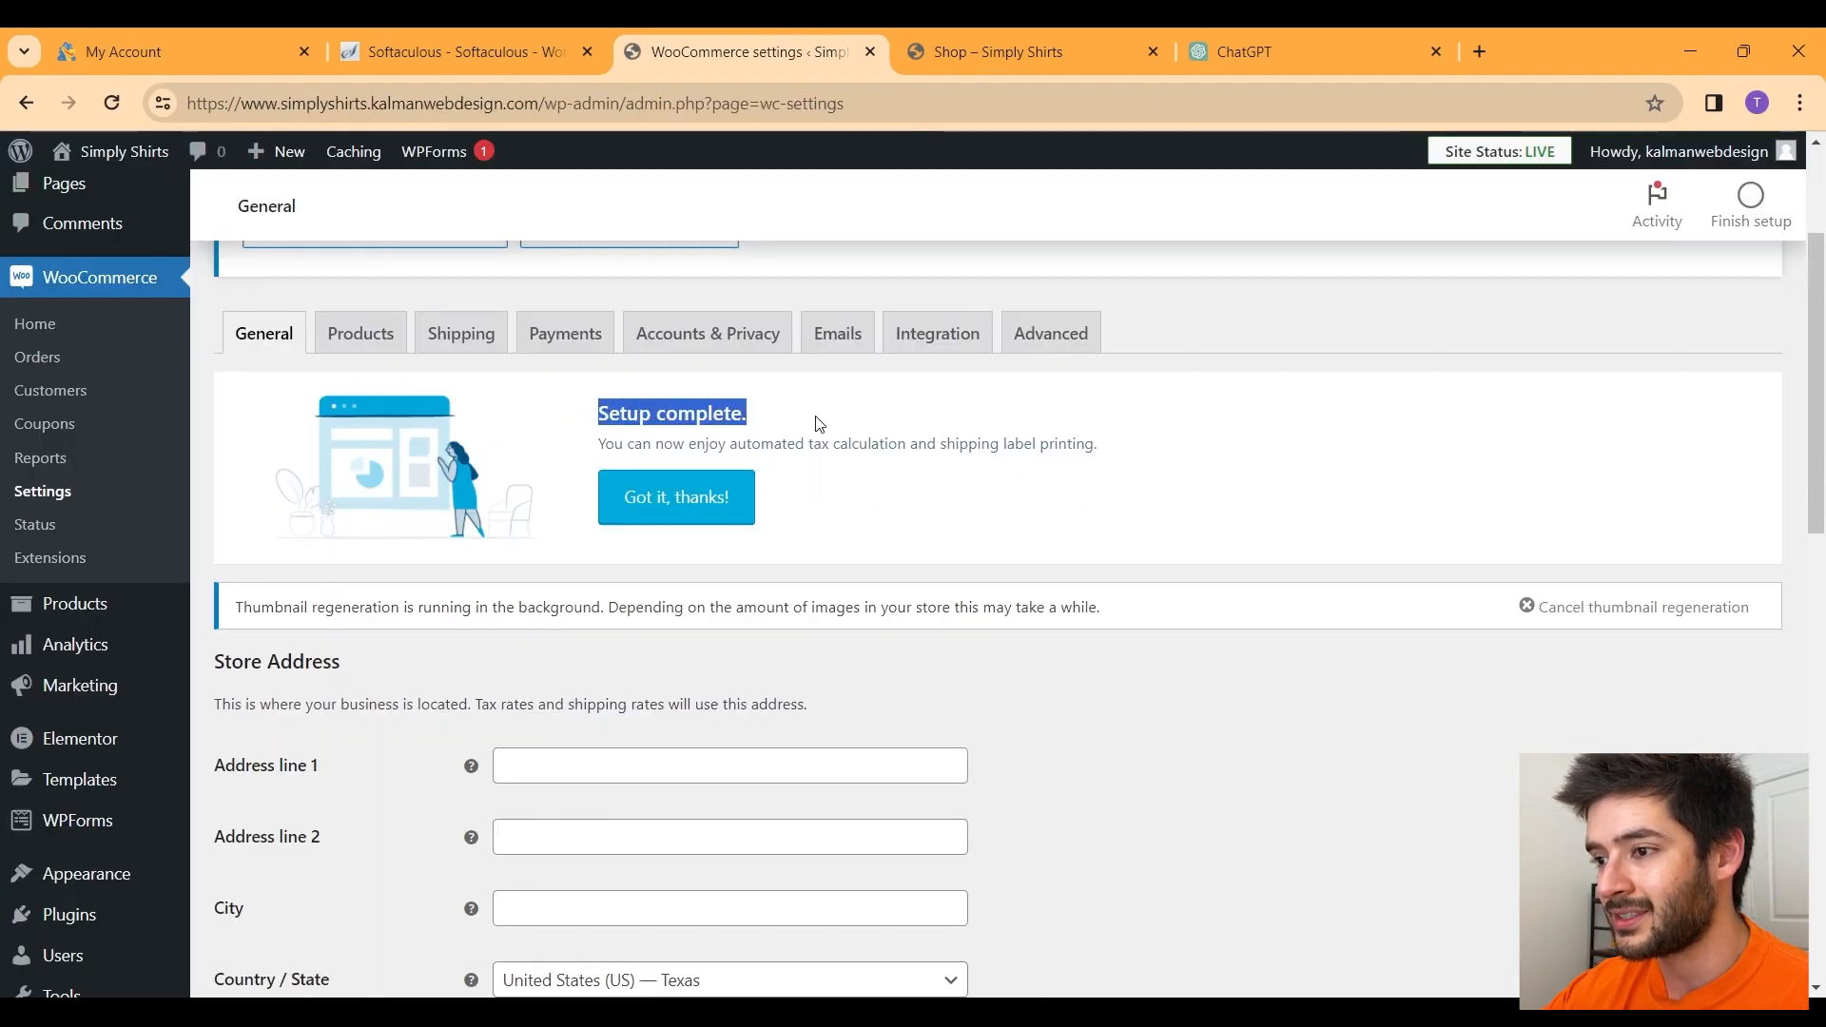
# Step: Paste the full store address into Address line 1 and copy San Antonio into City
pyautogui.click(706, 505)
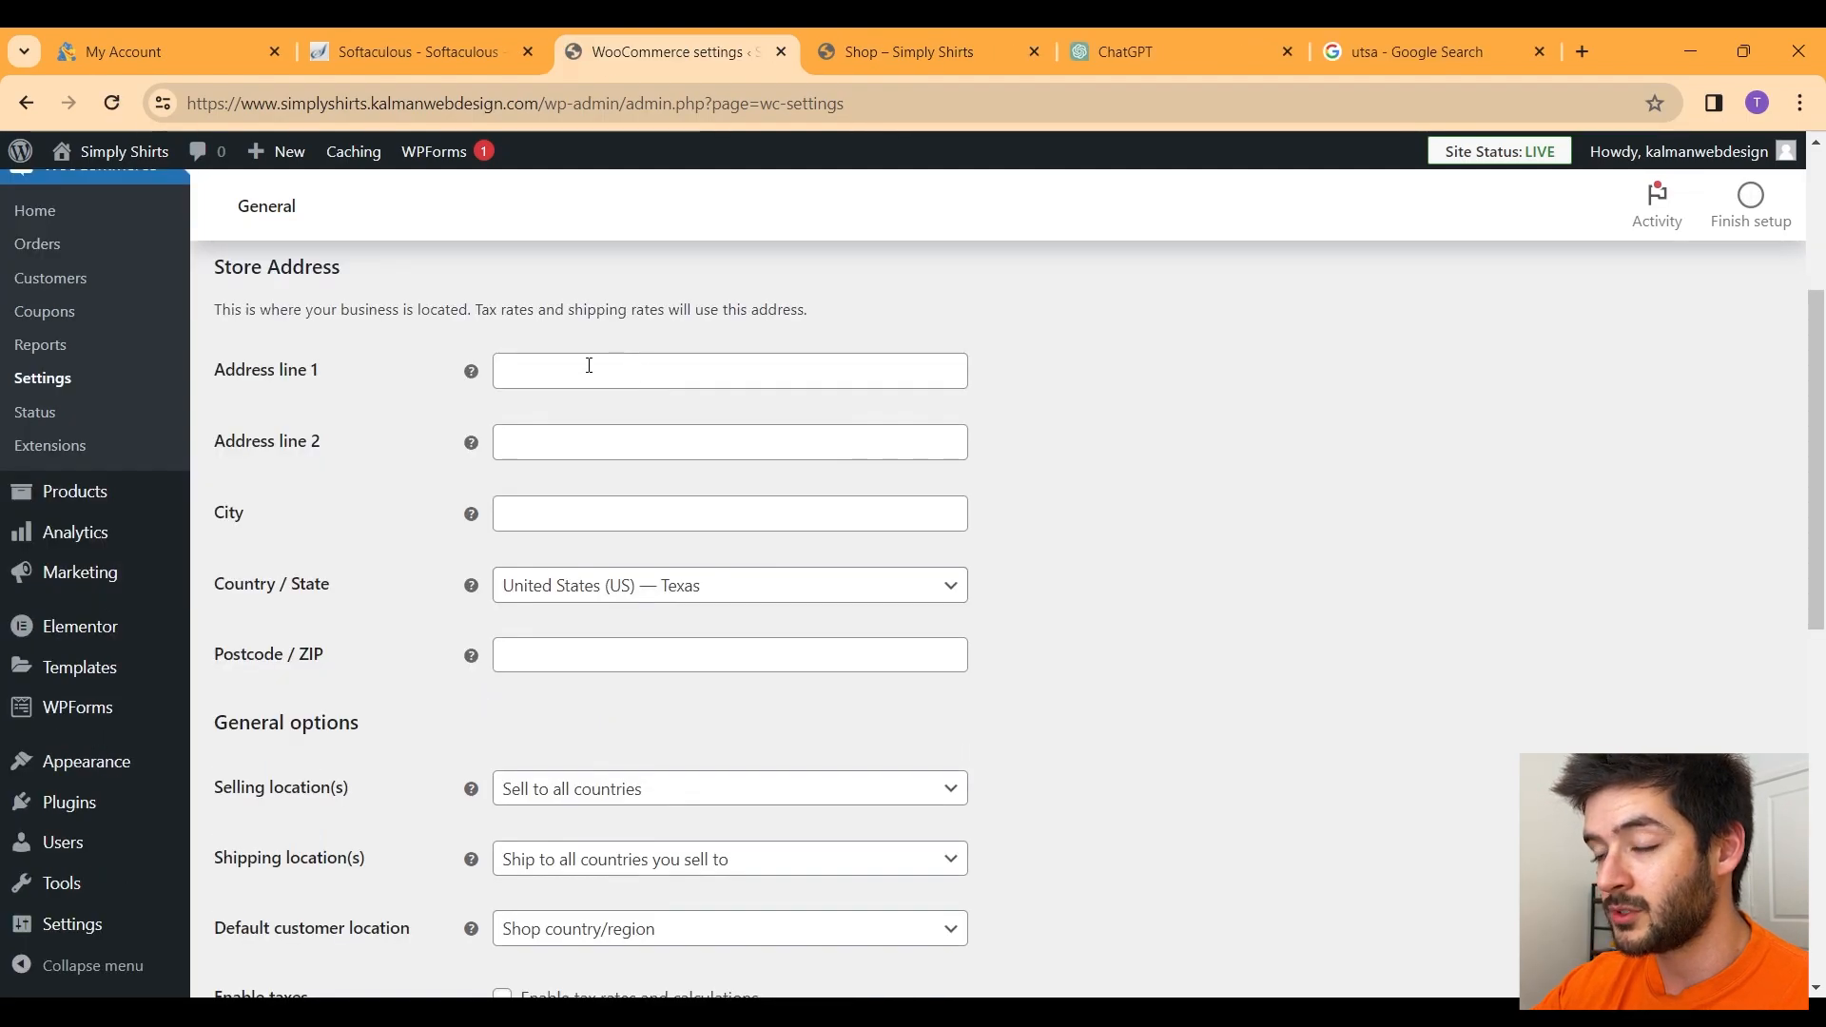
pyautogui.click(587, 368)
pyautogui.write('1 UTSA Circle, San Antonio, TX 78249')
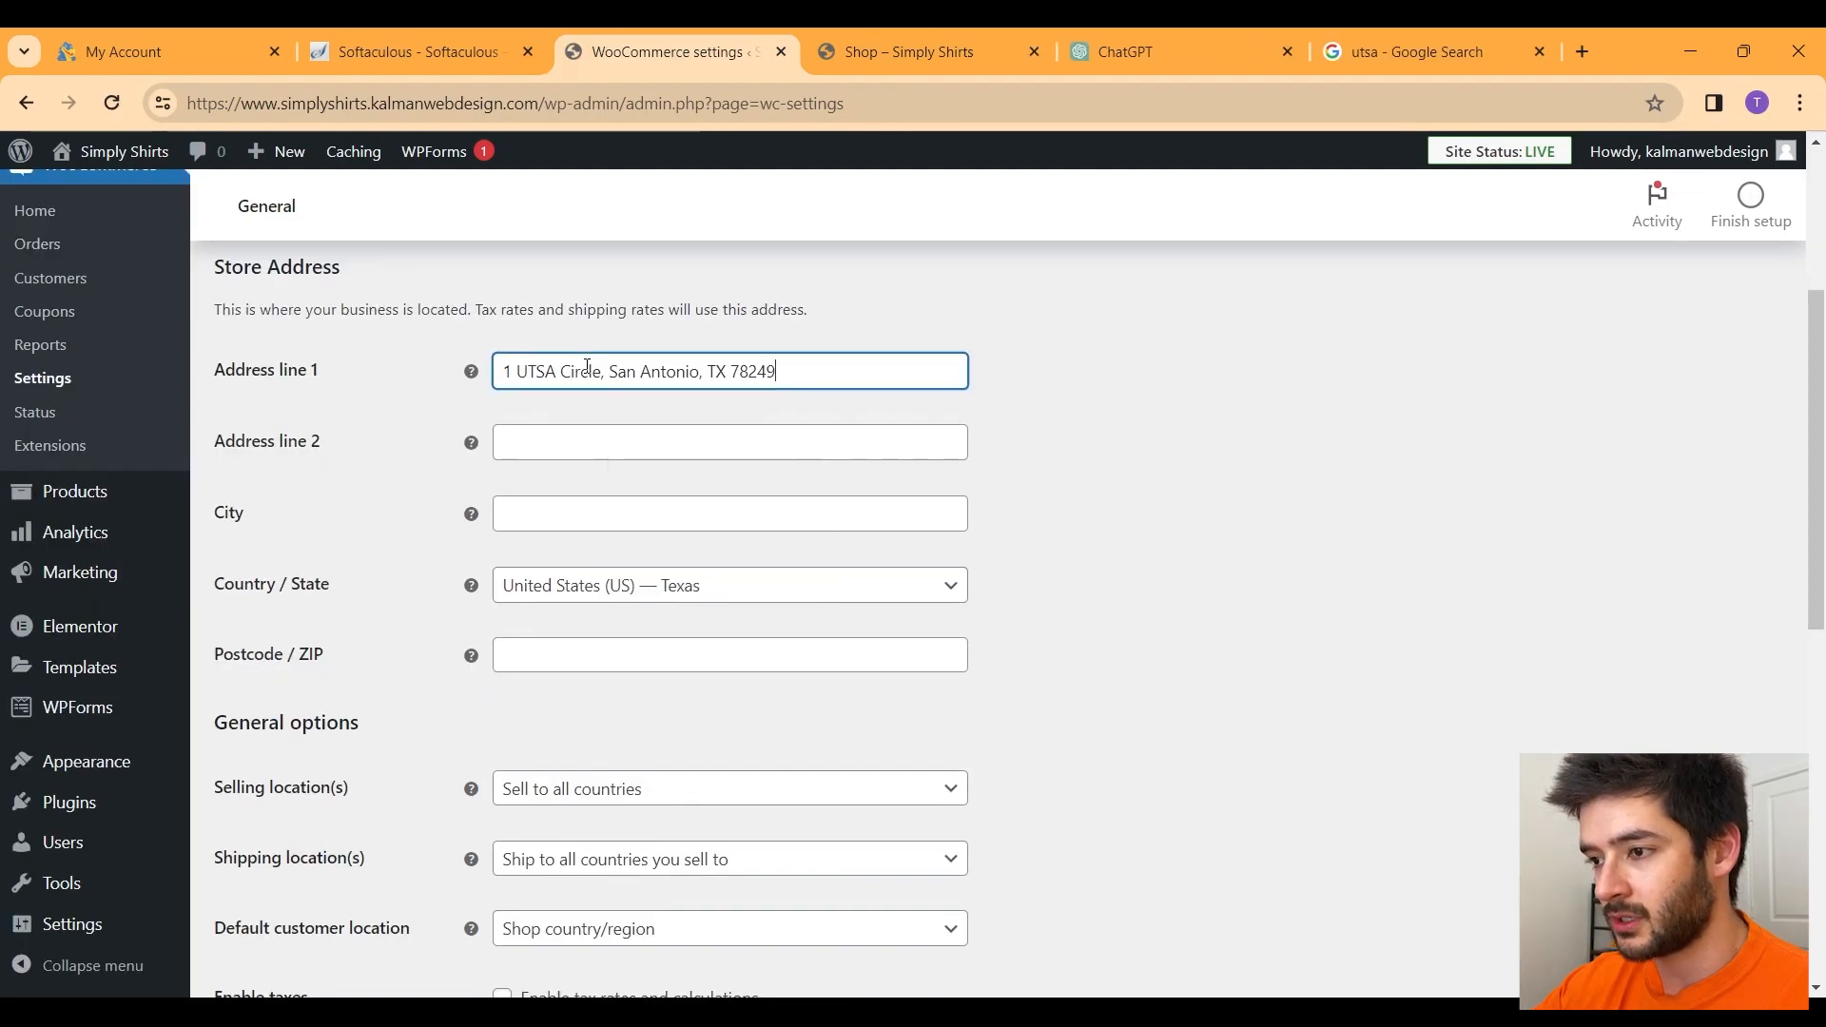
pyautogui.moveTo(700, 371); pyautogui.dragTo(612, 373)
pyautogui.hotkey('ctrl', 'c')
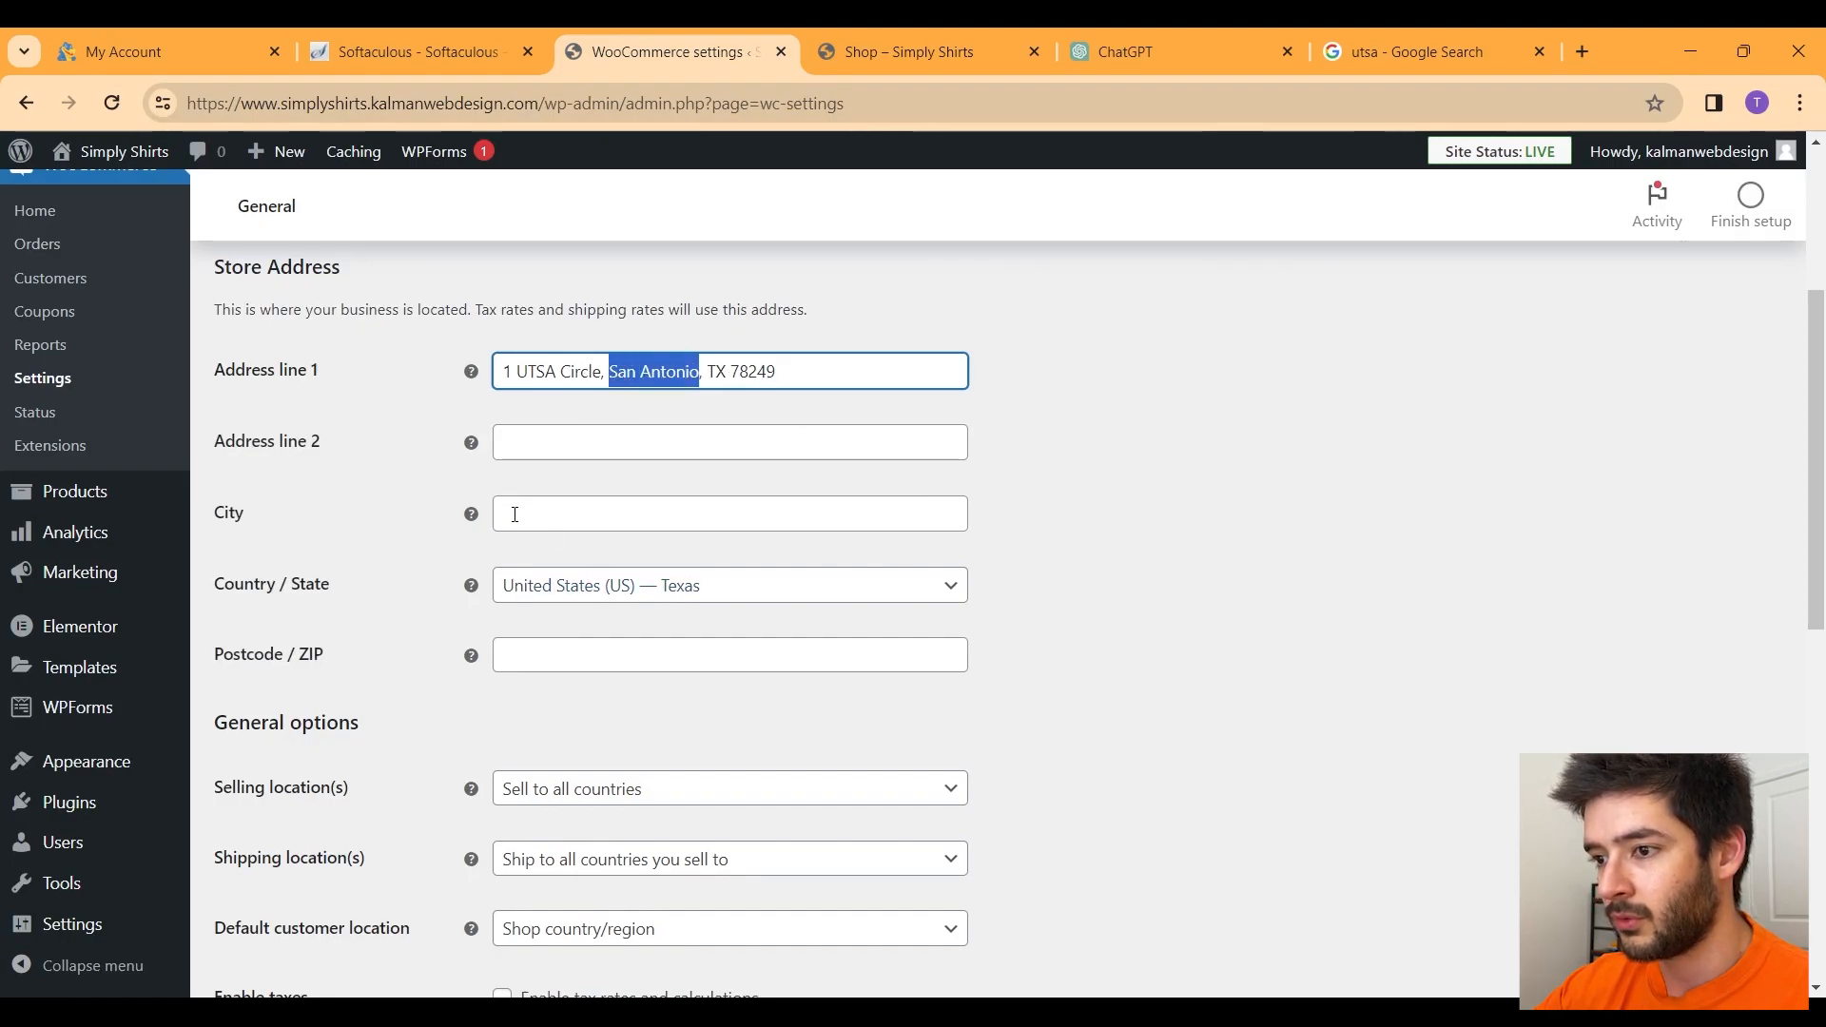
pyautogui.click(507, 514)
pyautogui.hotkey('ctrl', 'v')
# Step: Move 78249 into Postcode / ZIP and trim Address line 1 to 1 UTSA Circle
pyautogui.moveTo(791, 378); pyautogui.dragTo(733, 372)
pyautogui.hotkey('ctrl', 'x')
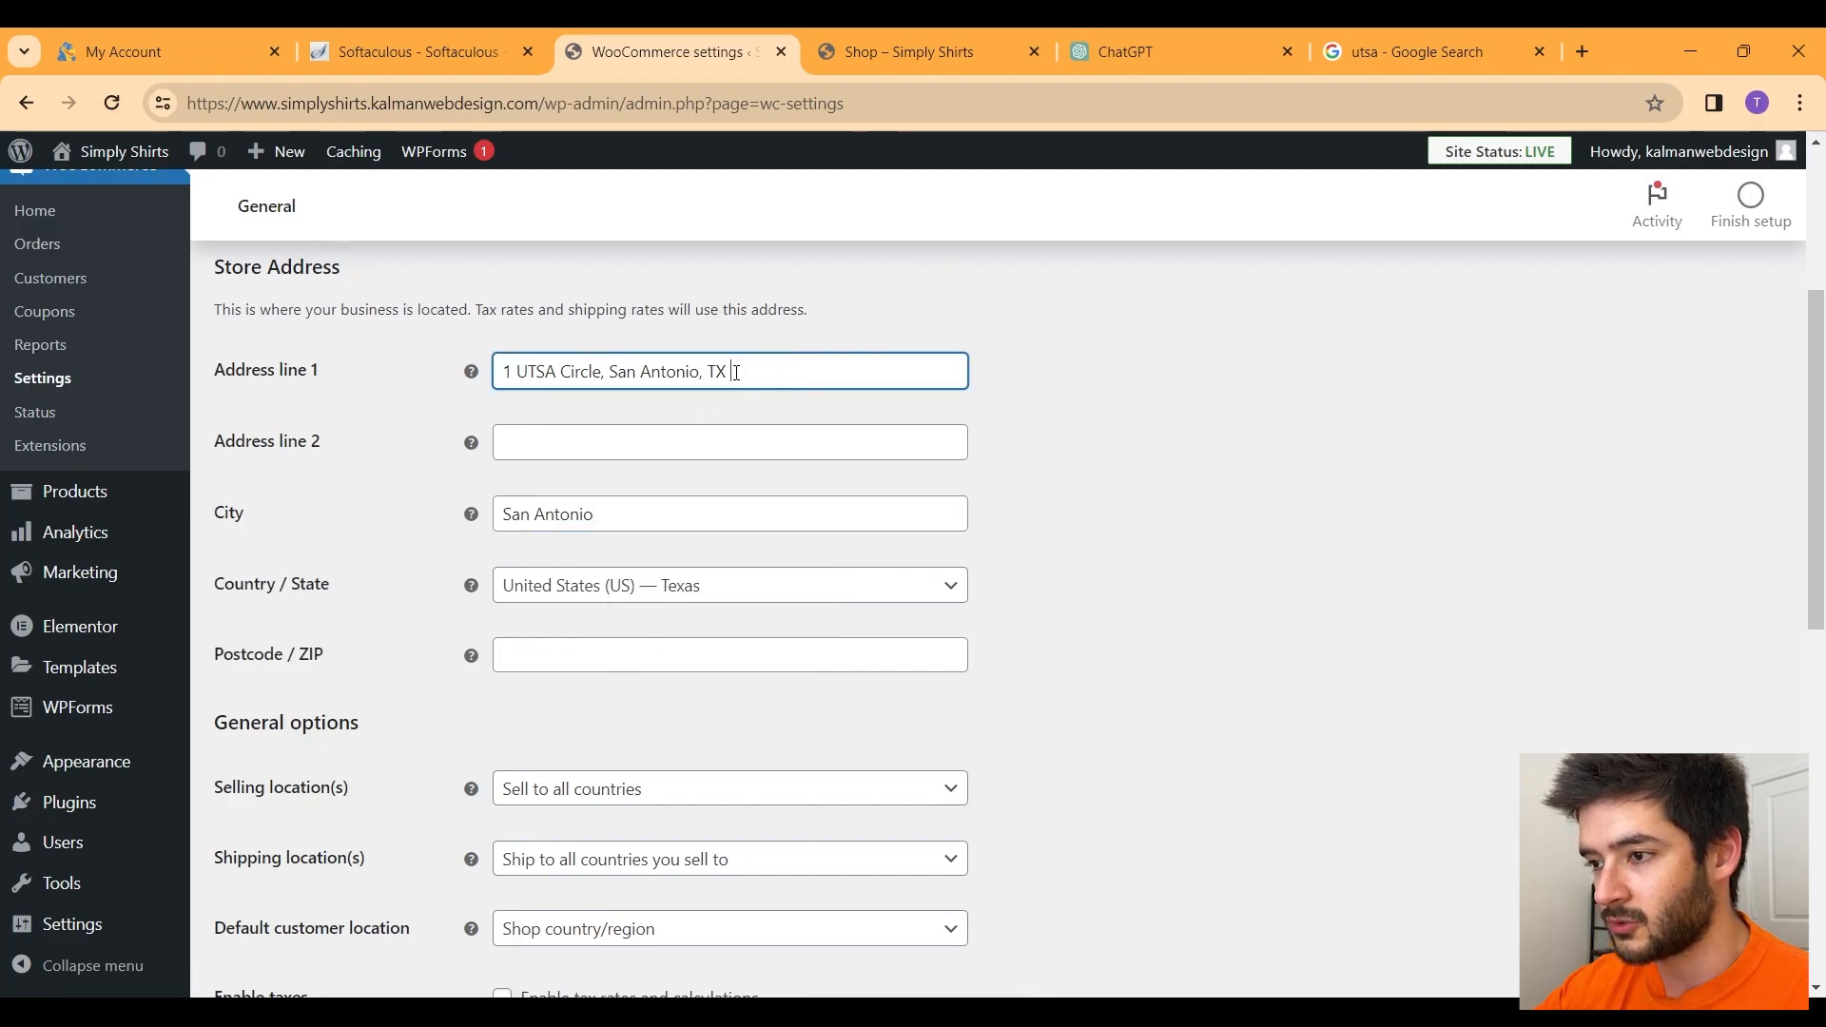
pyautogui.click(540, 648)
pyautogui.hotkey('ctrl', 'v')
pyautogui.moveTo(810, 374); pyautogui.dragTo(601, 373)
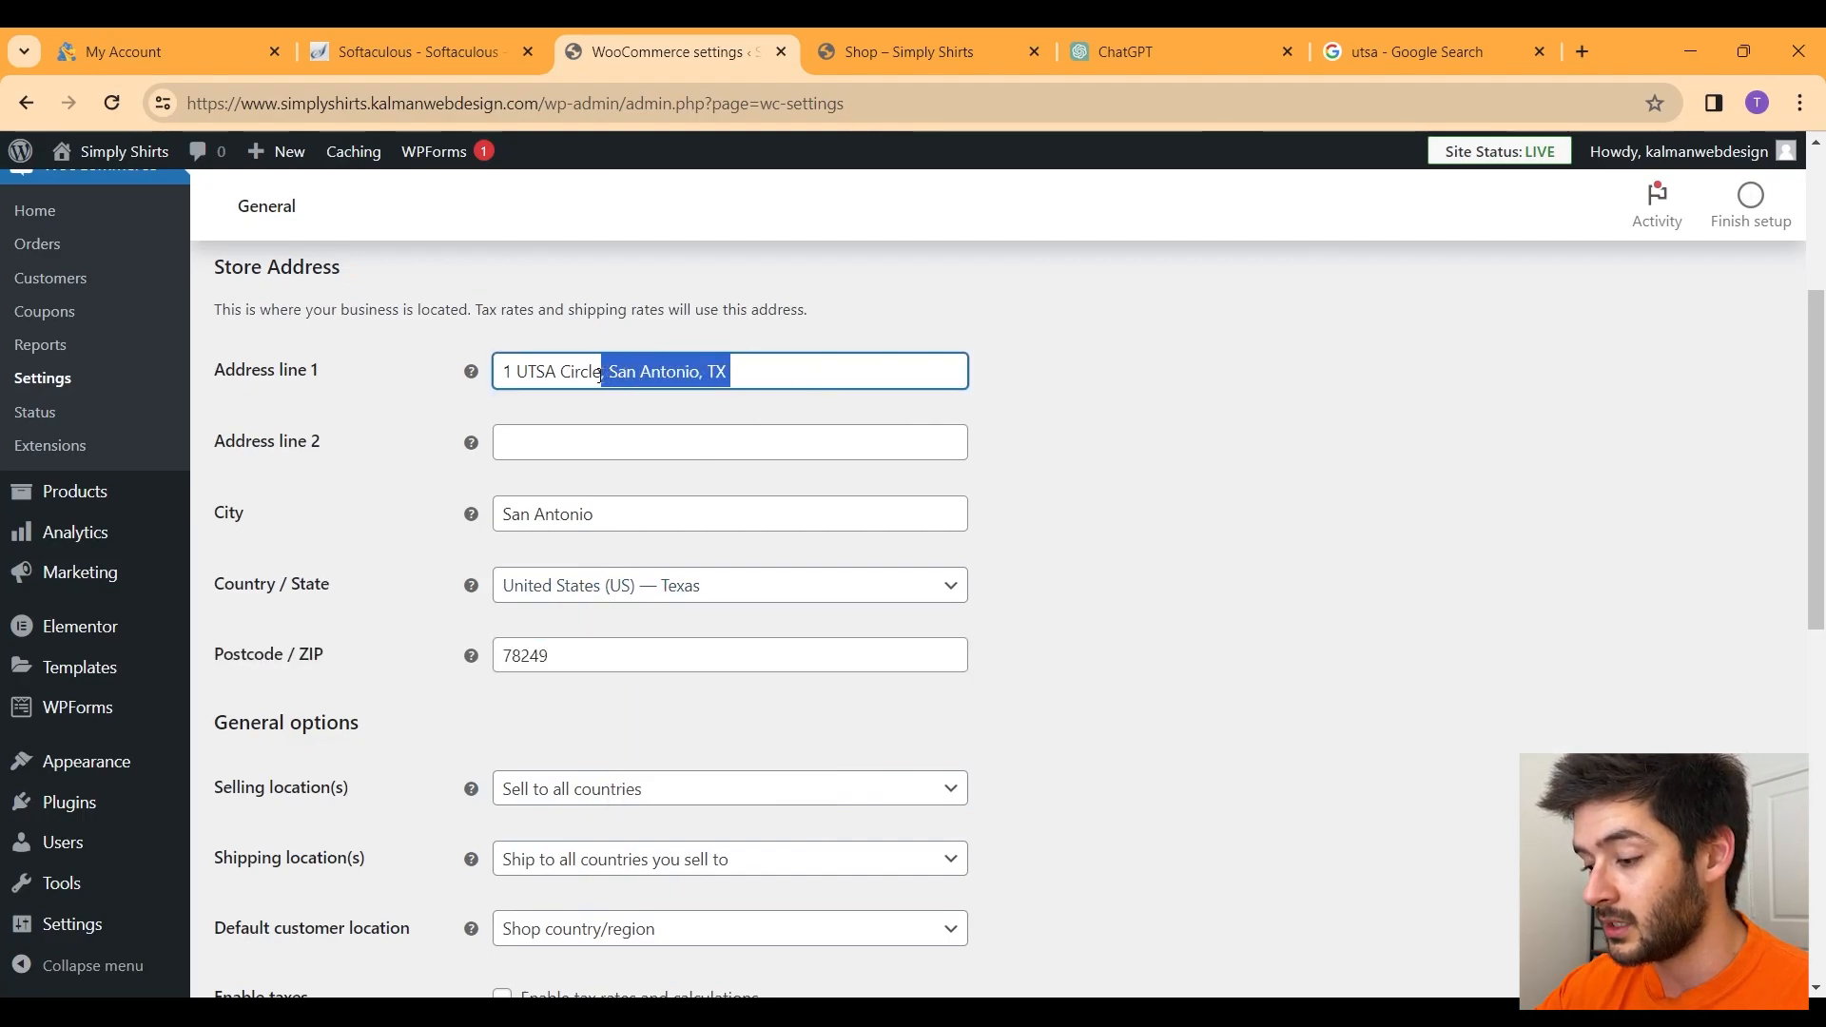
pyautogui.press('BackSpace')
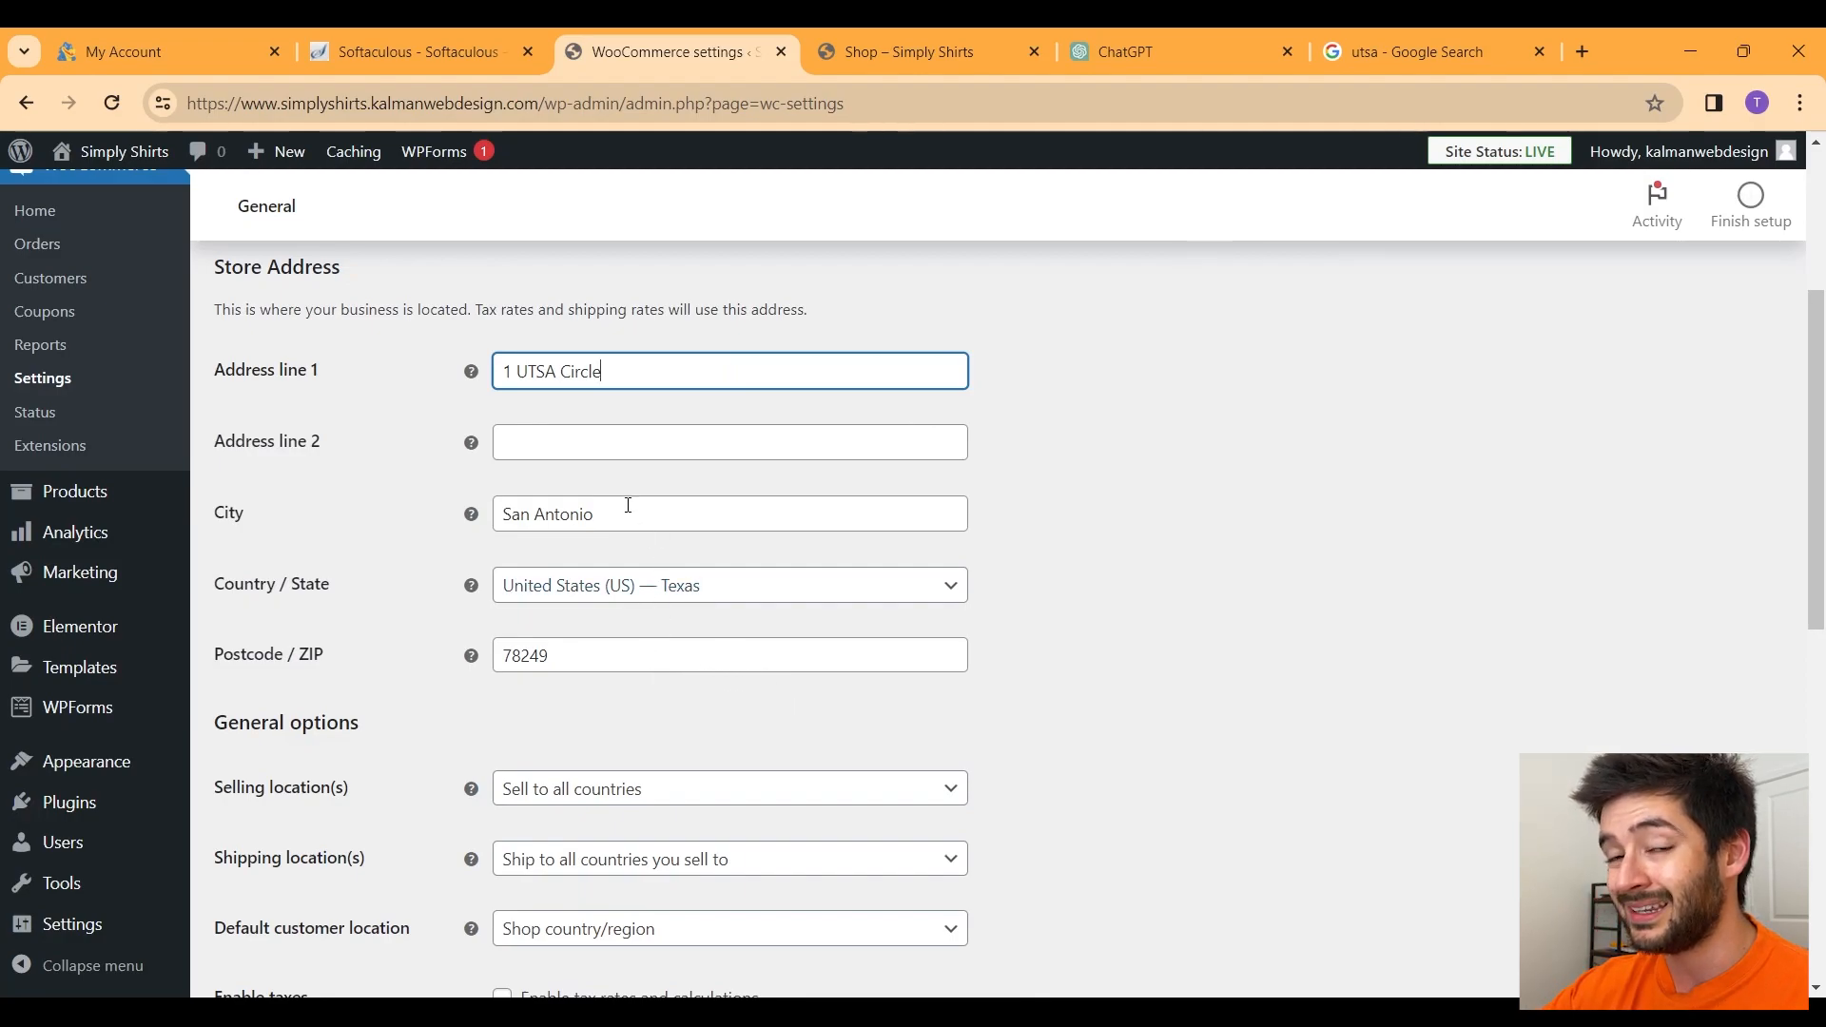
pyautogui.scroll(-4, 690, 501)
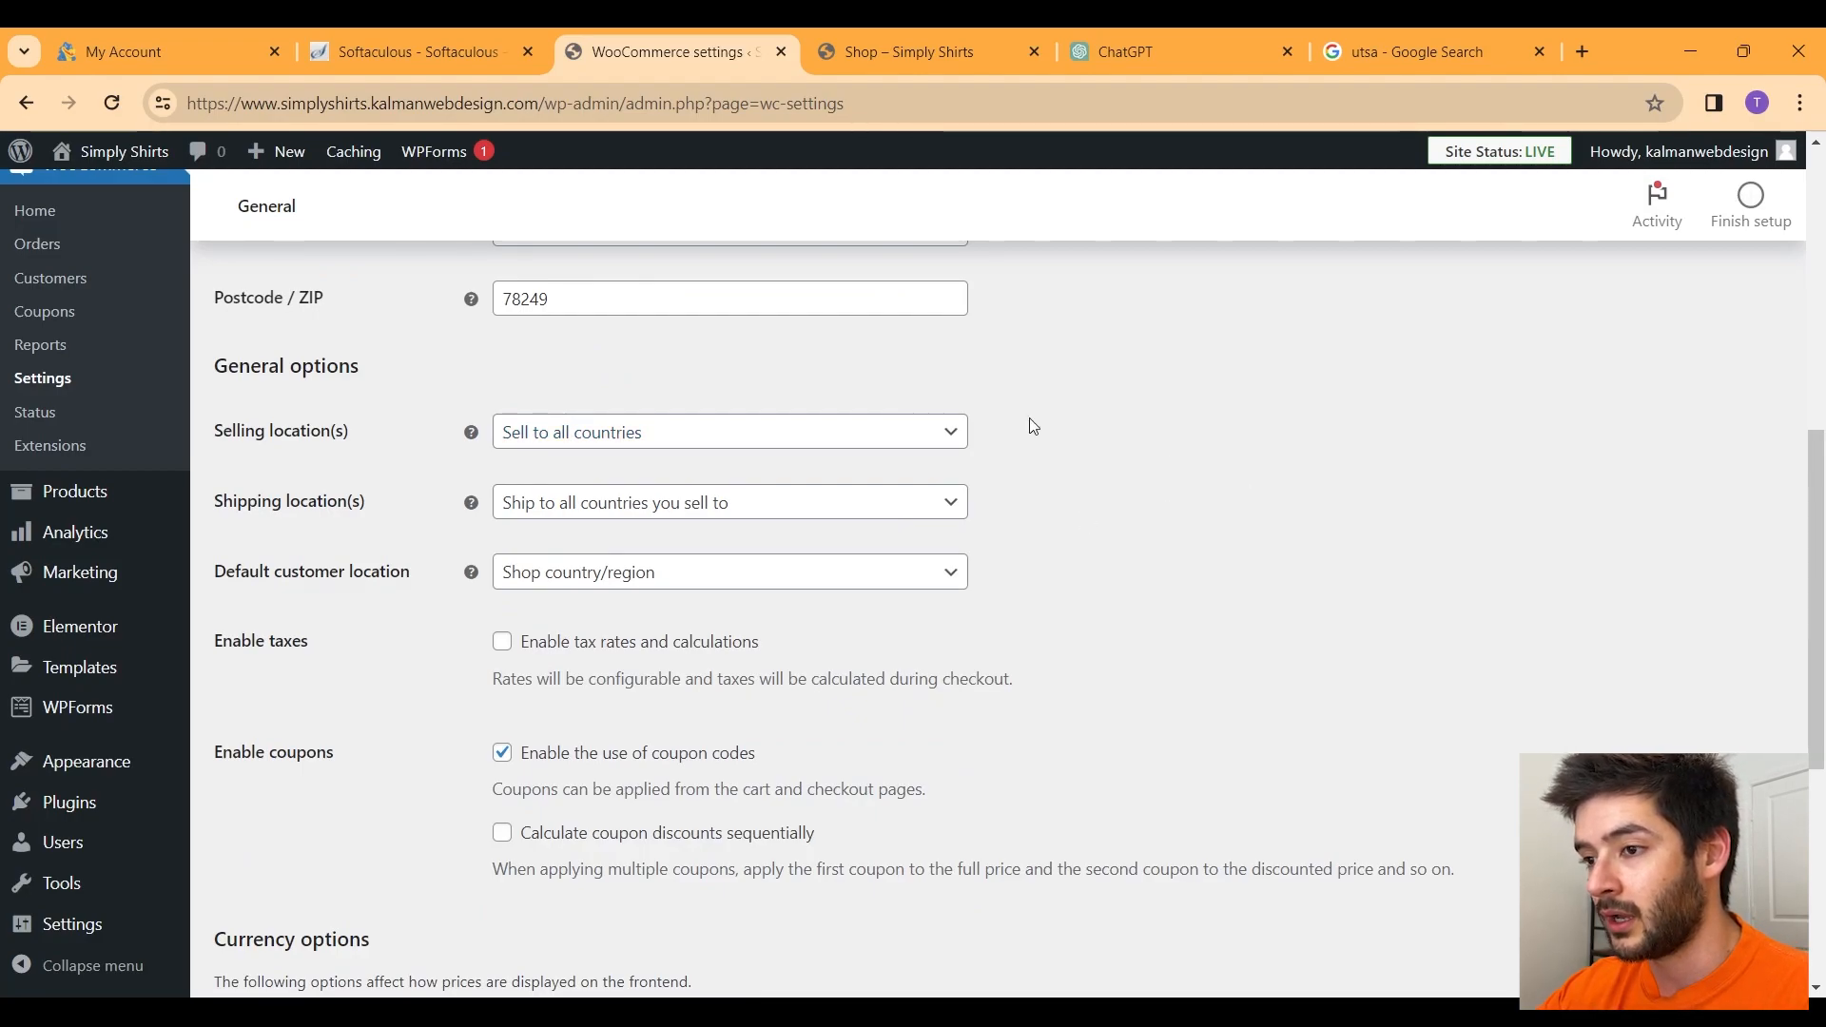
# Step: Choose 'Sell to specific countries' and add United States (US), Mexico and Canada
pyautogui.click(563, 435)
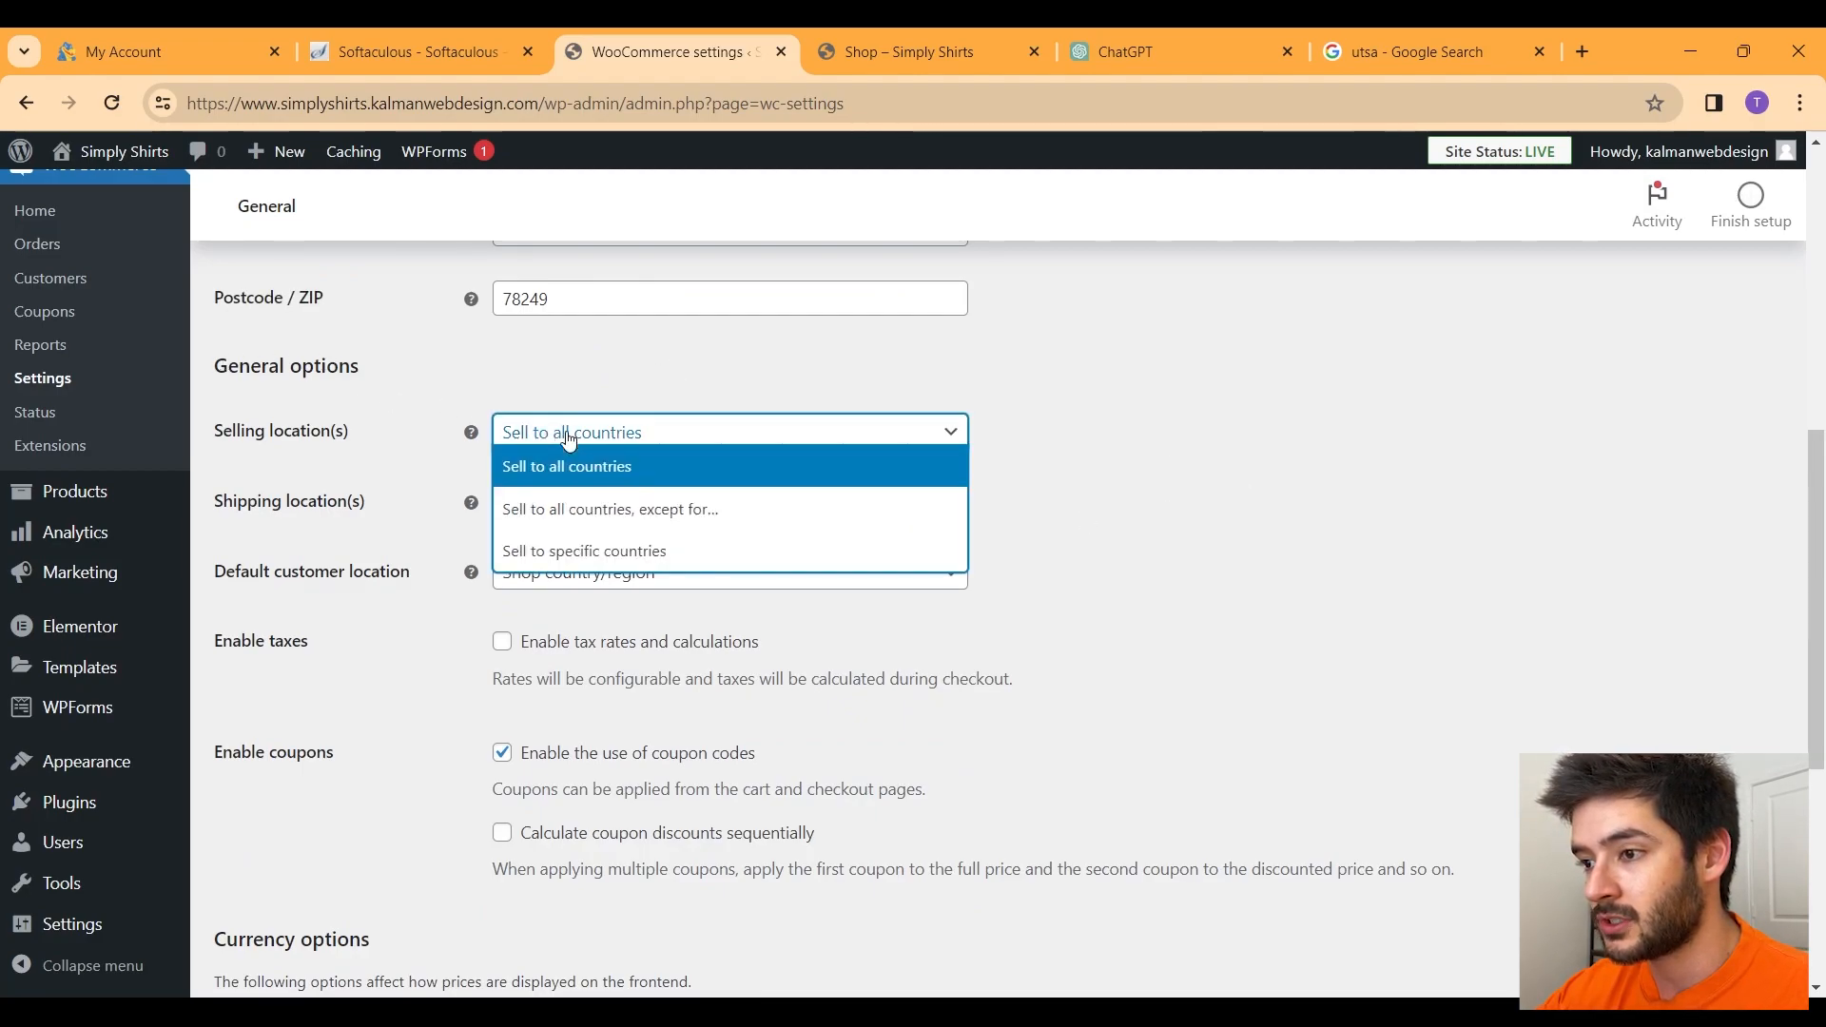
pyautogui.click(572, 560)
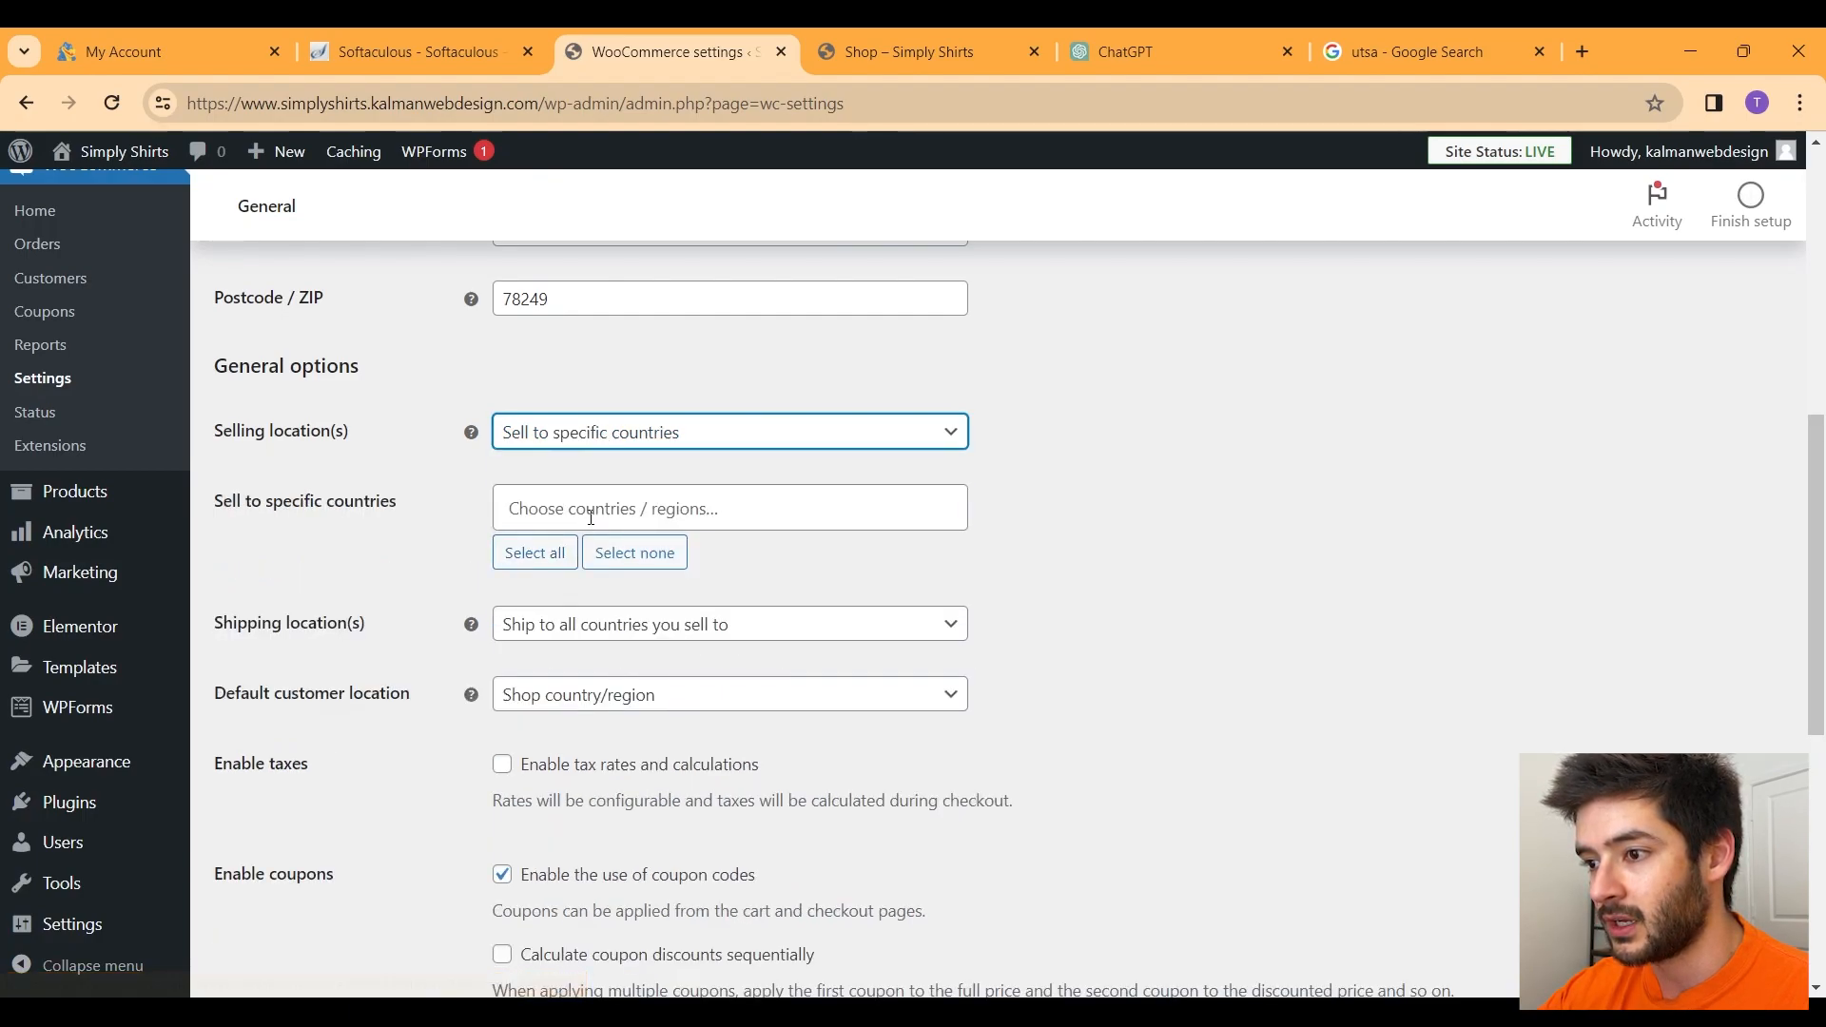
pyautogui.click(590, 514)
pyautogui.write('uni')
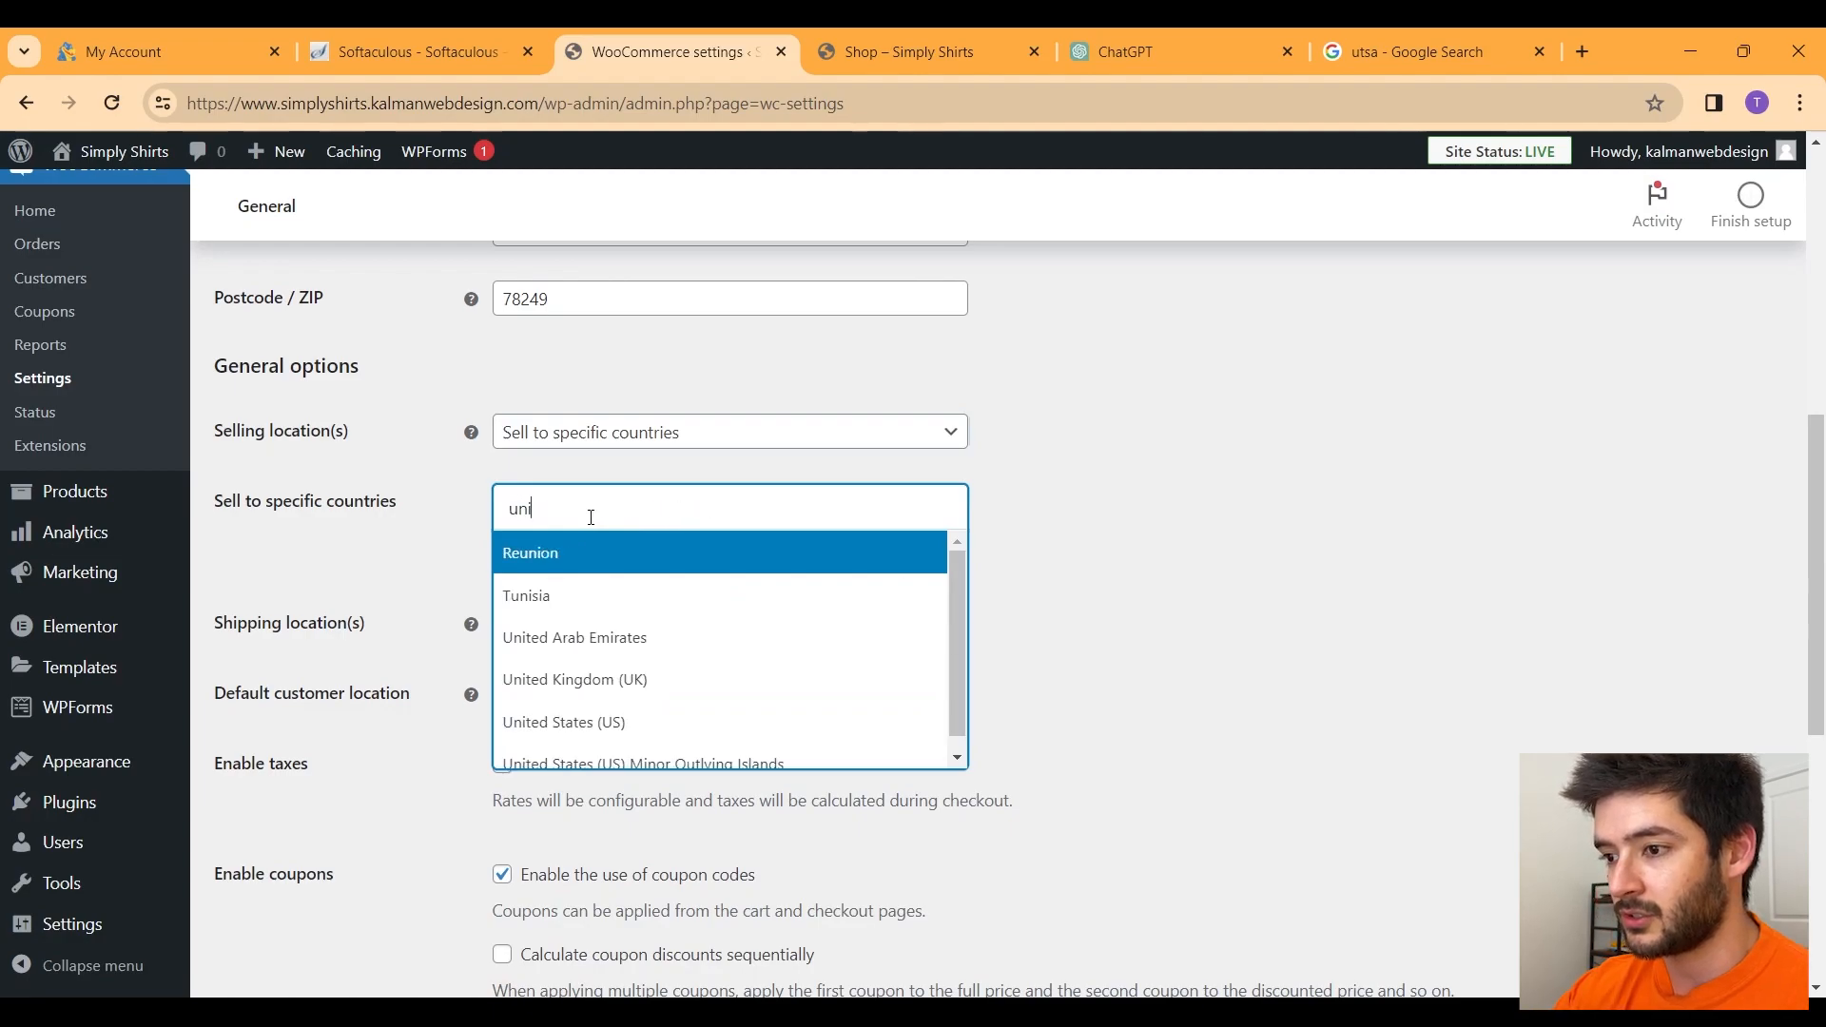
pyautogui.click(596, 721)
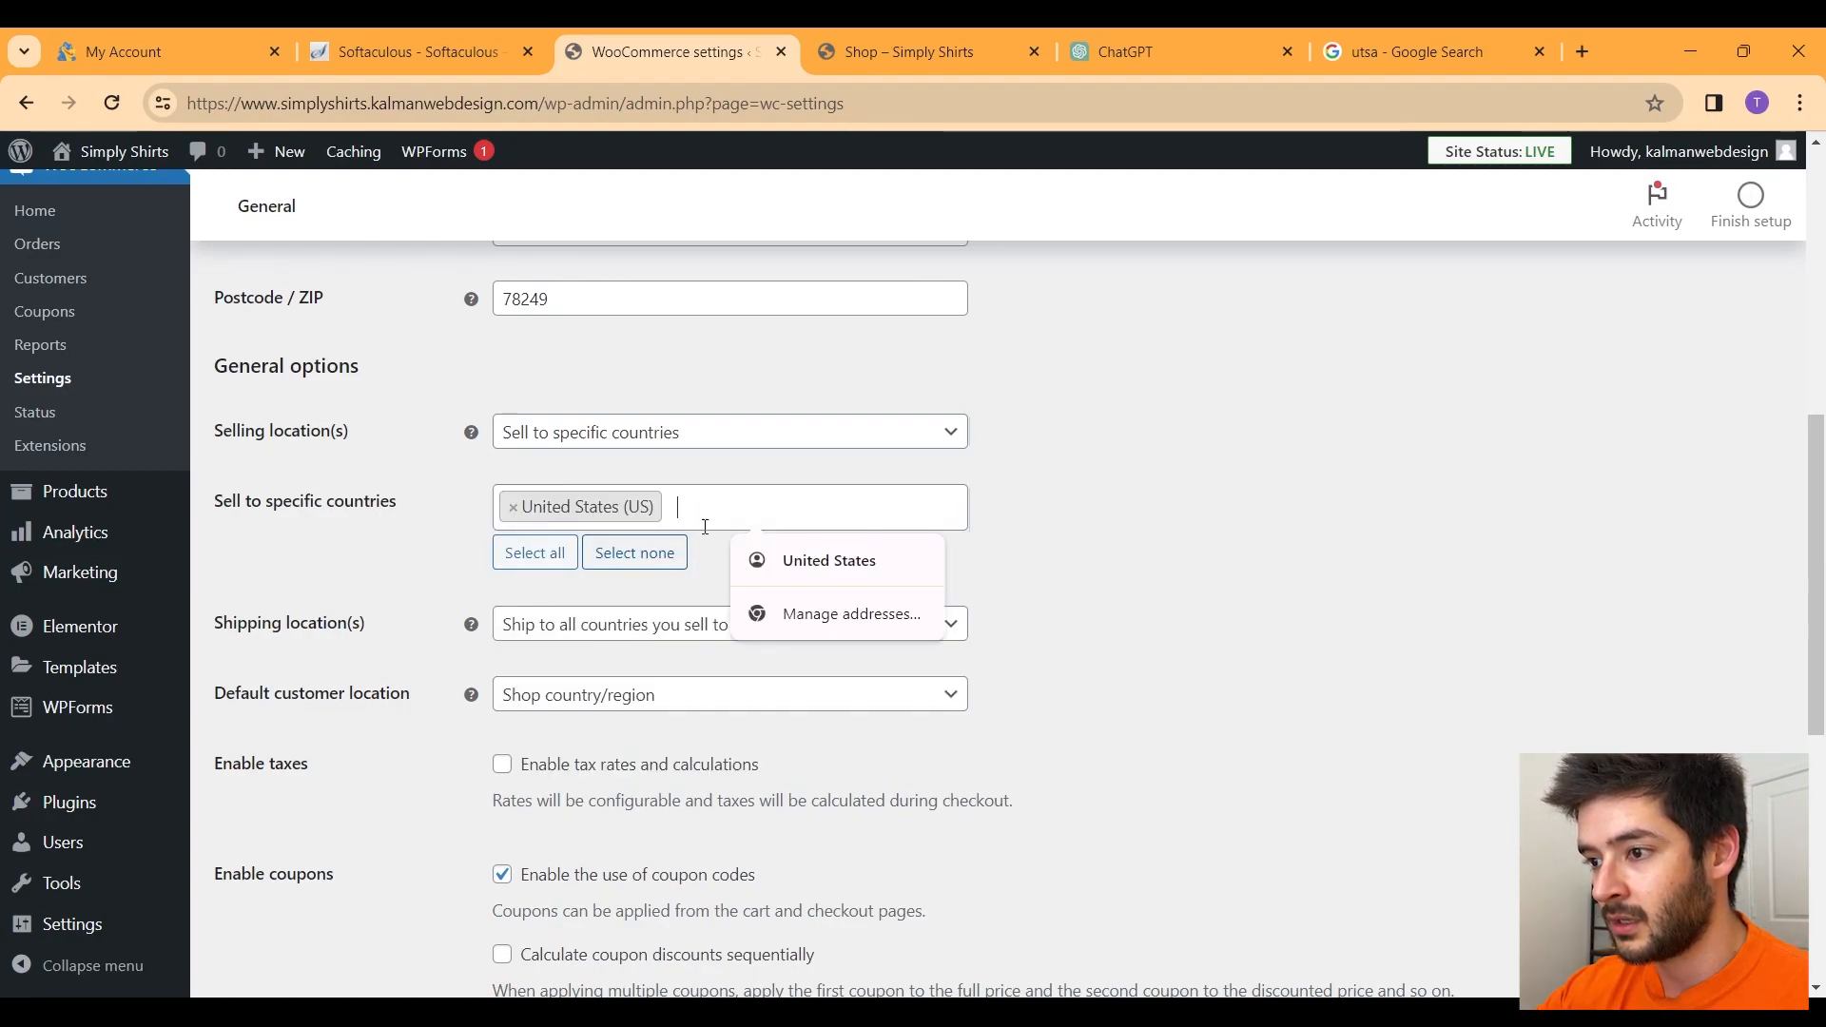
pyautogui.write('mex')
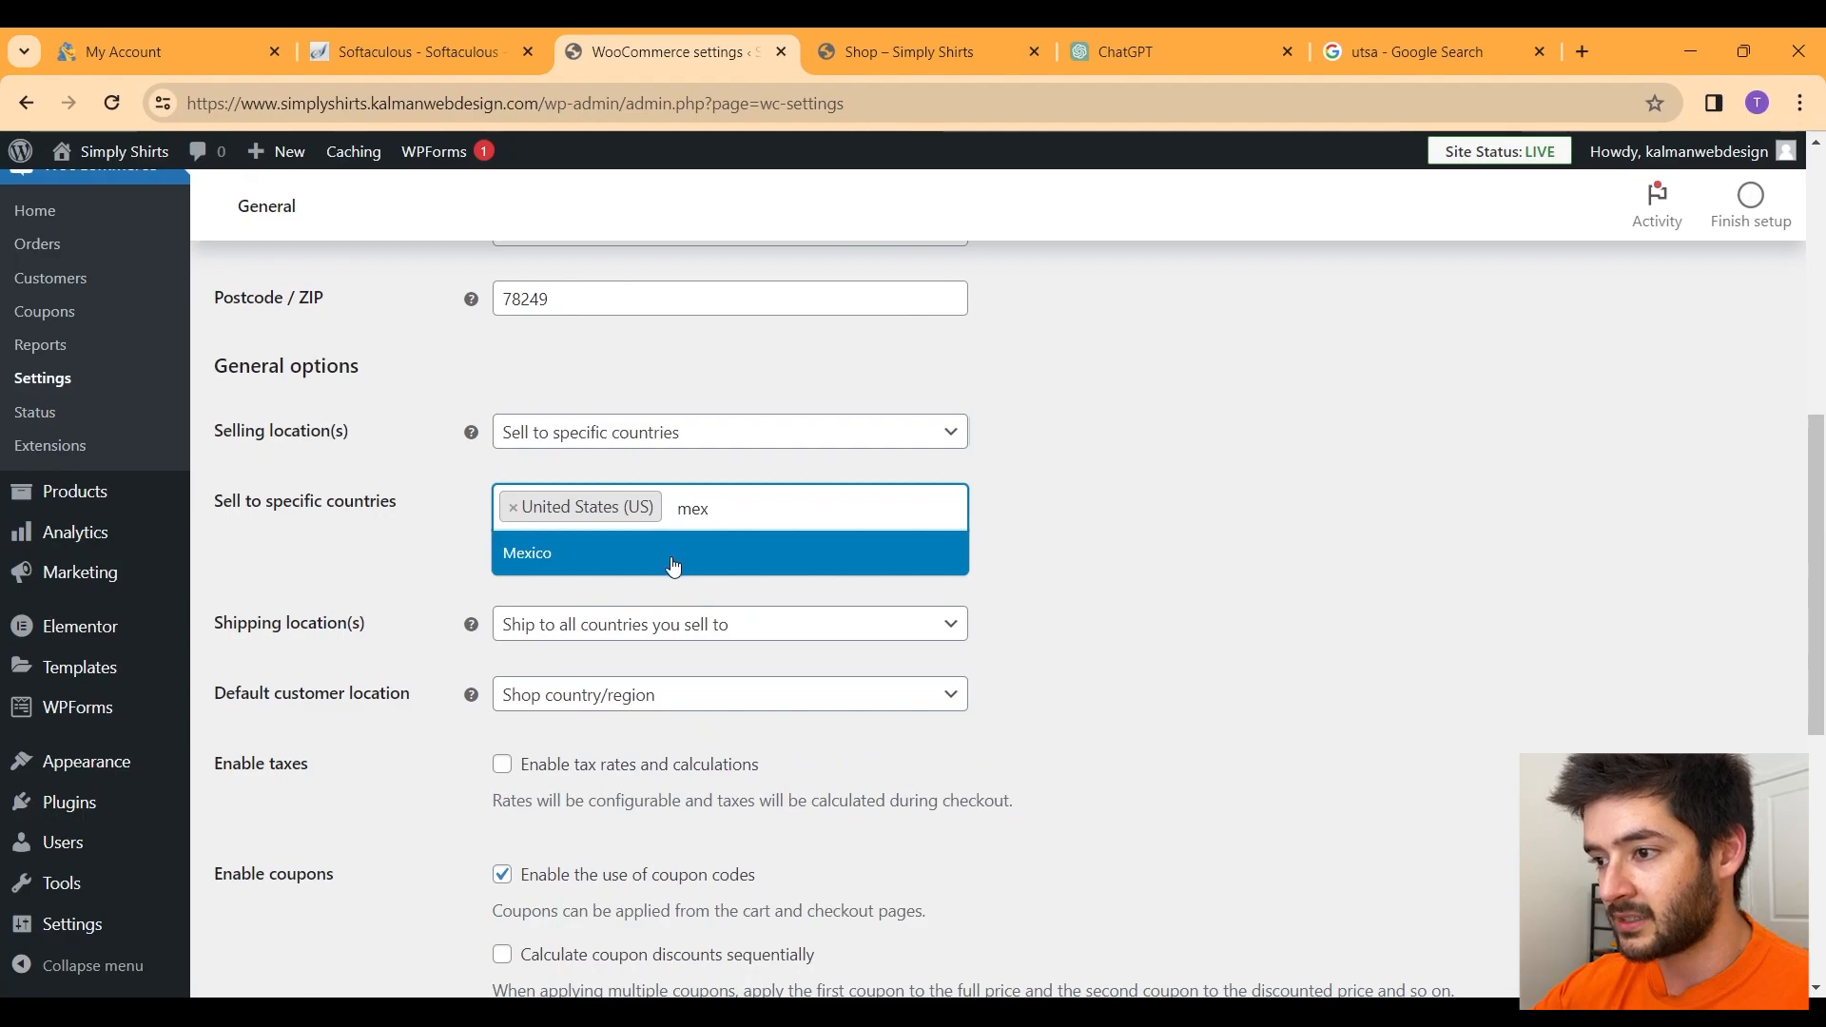
pyautogui.click(672, 557)
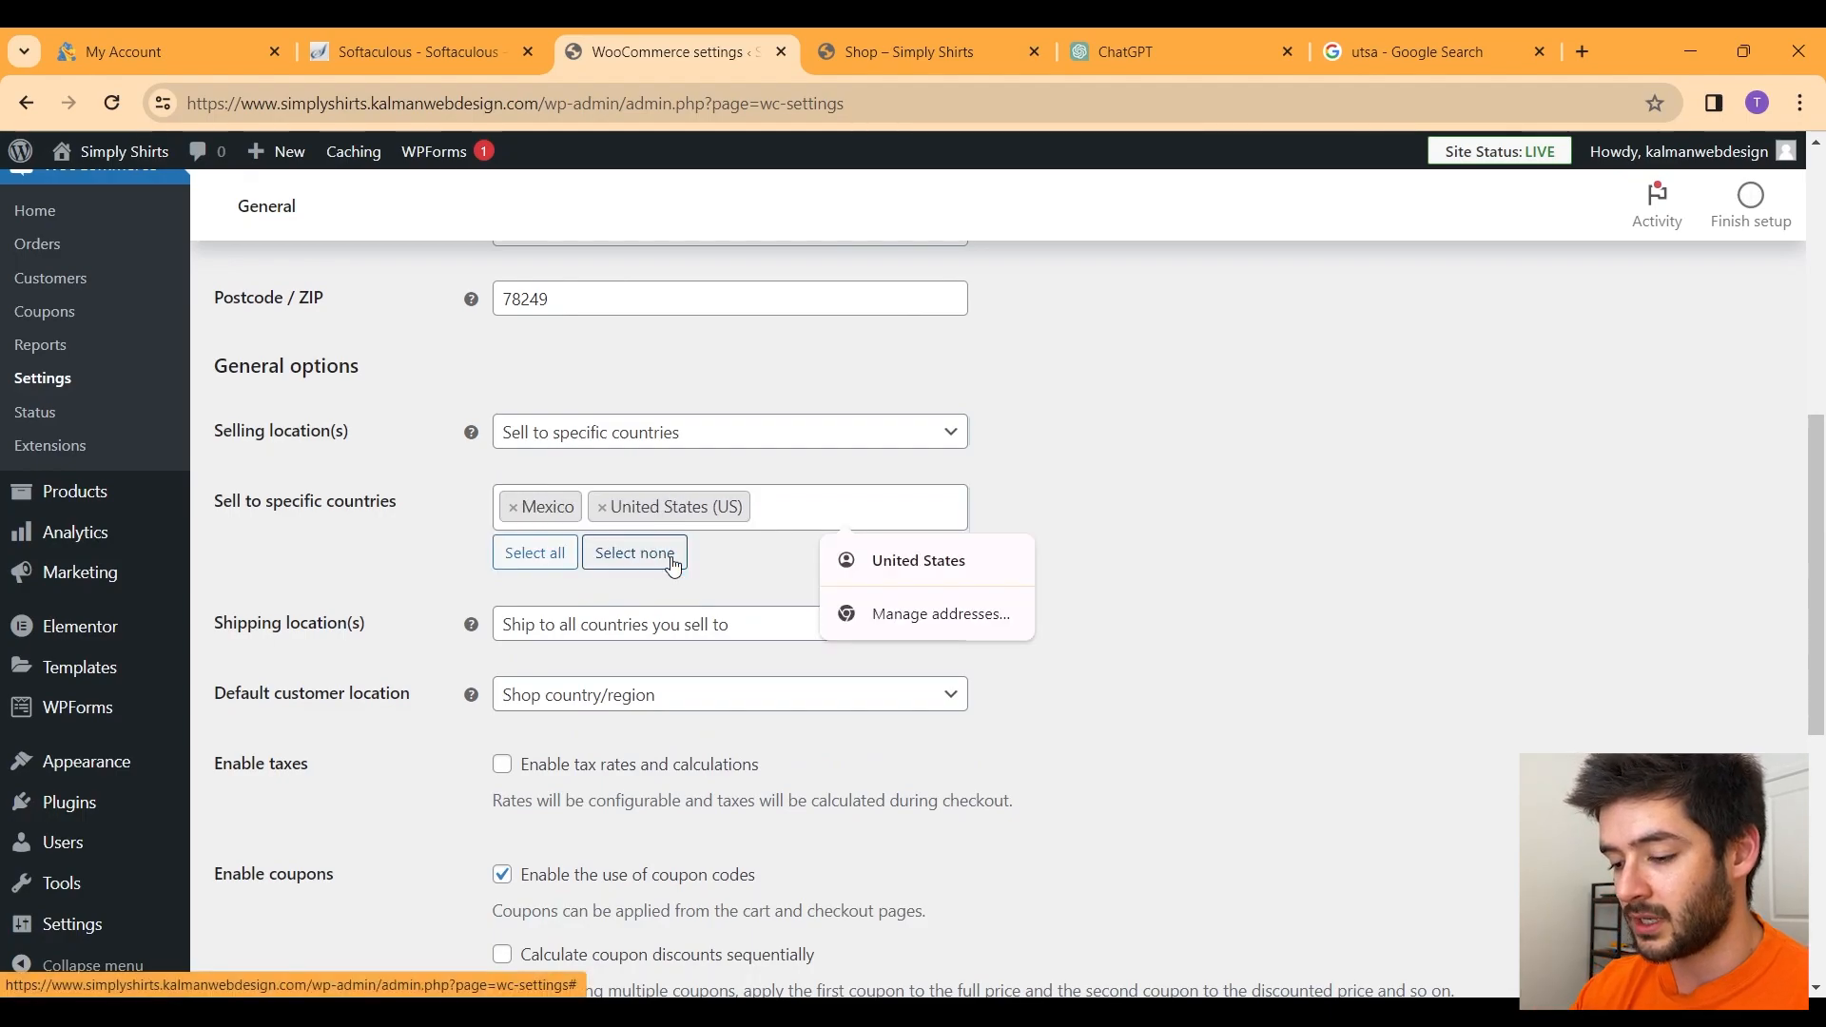
pyautogui.write('can')
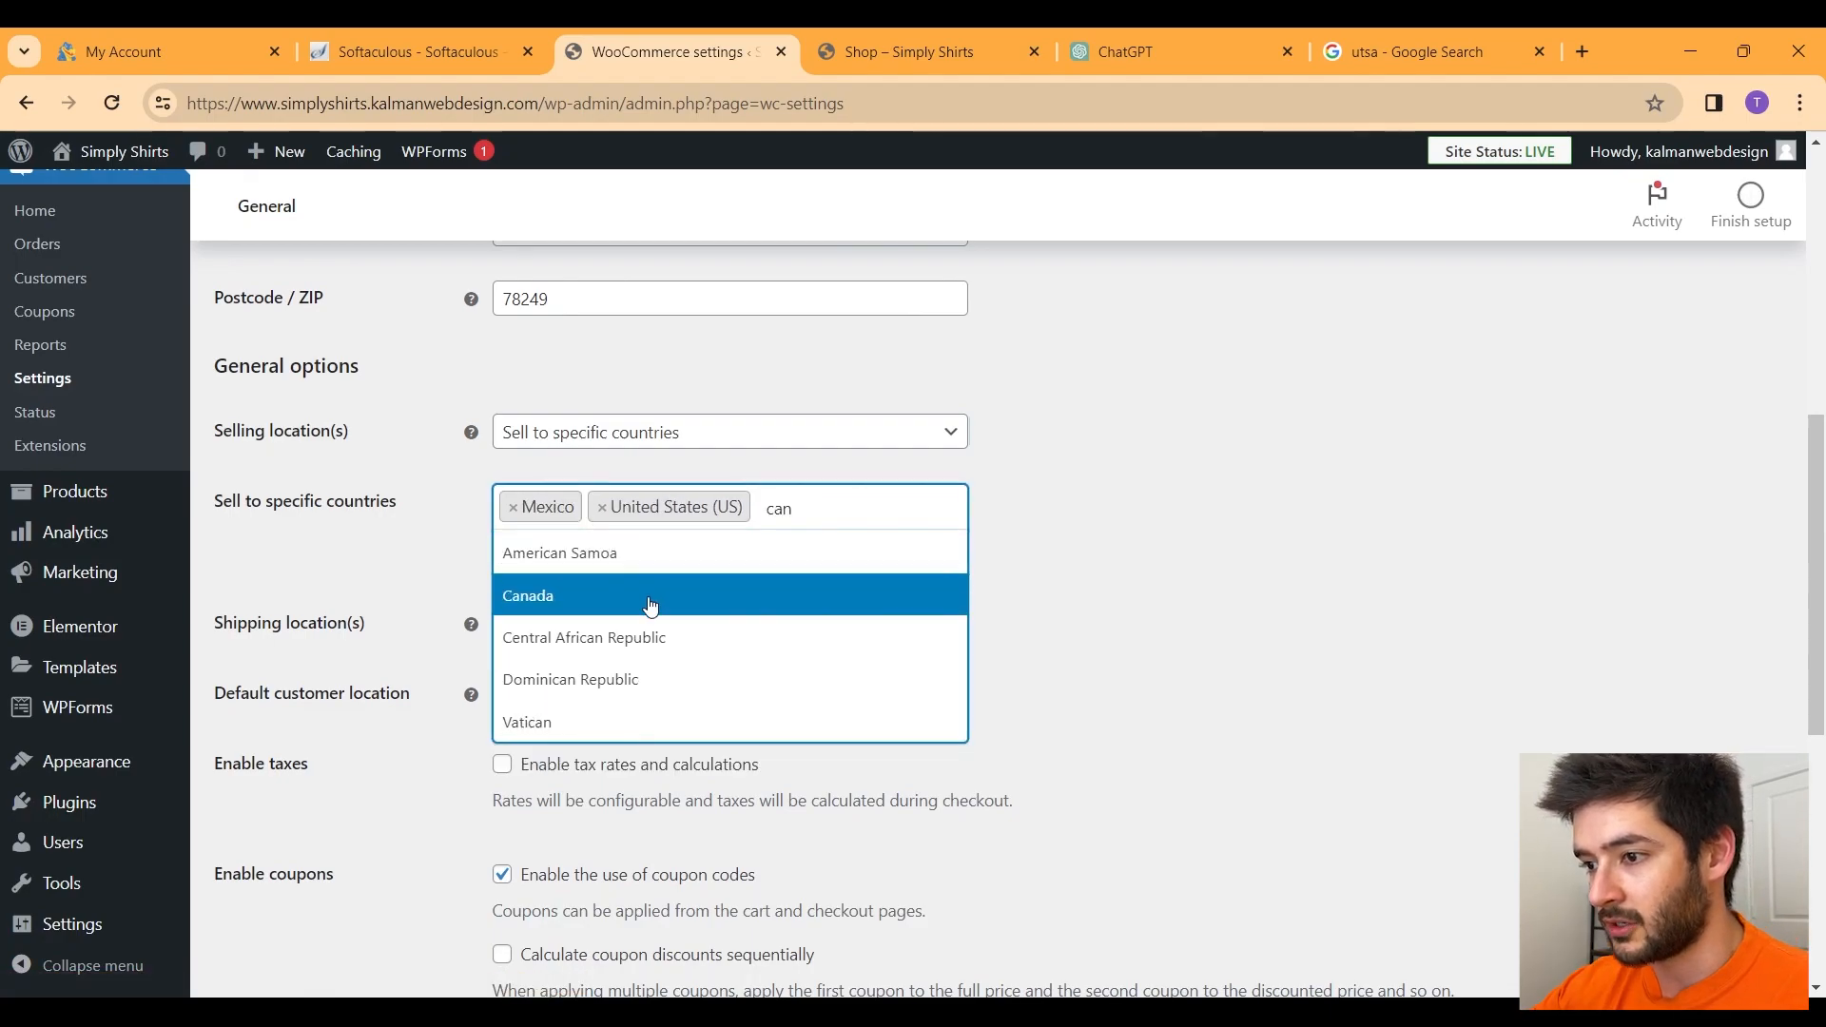
pyautogui.click(666, 595)
pyautogui.click(1017, 601)
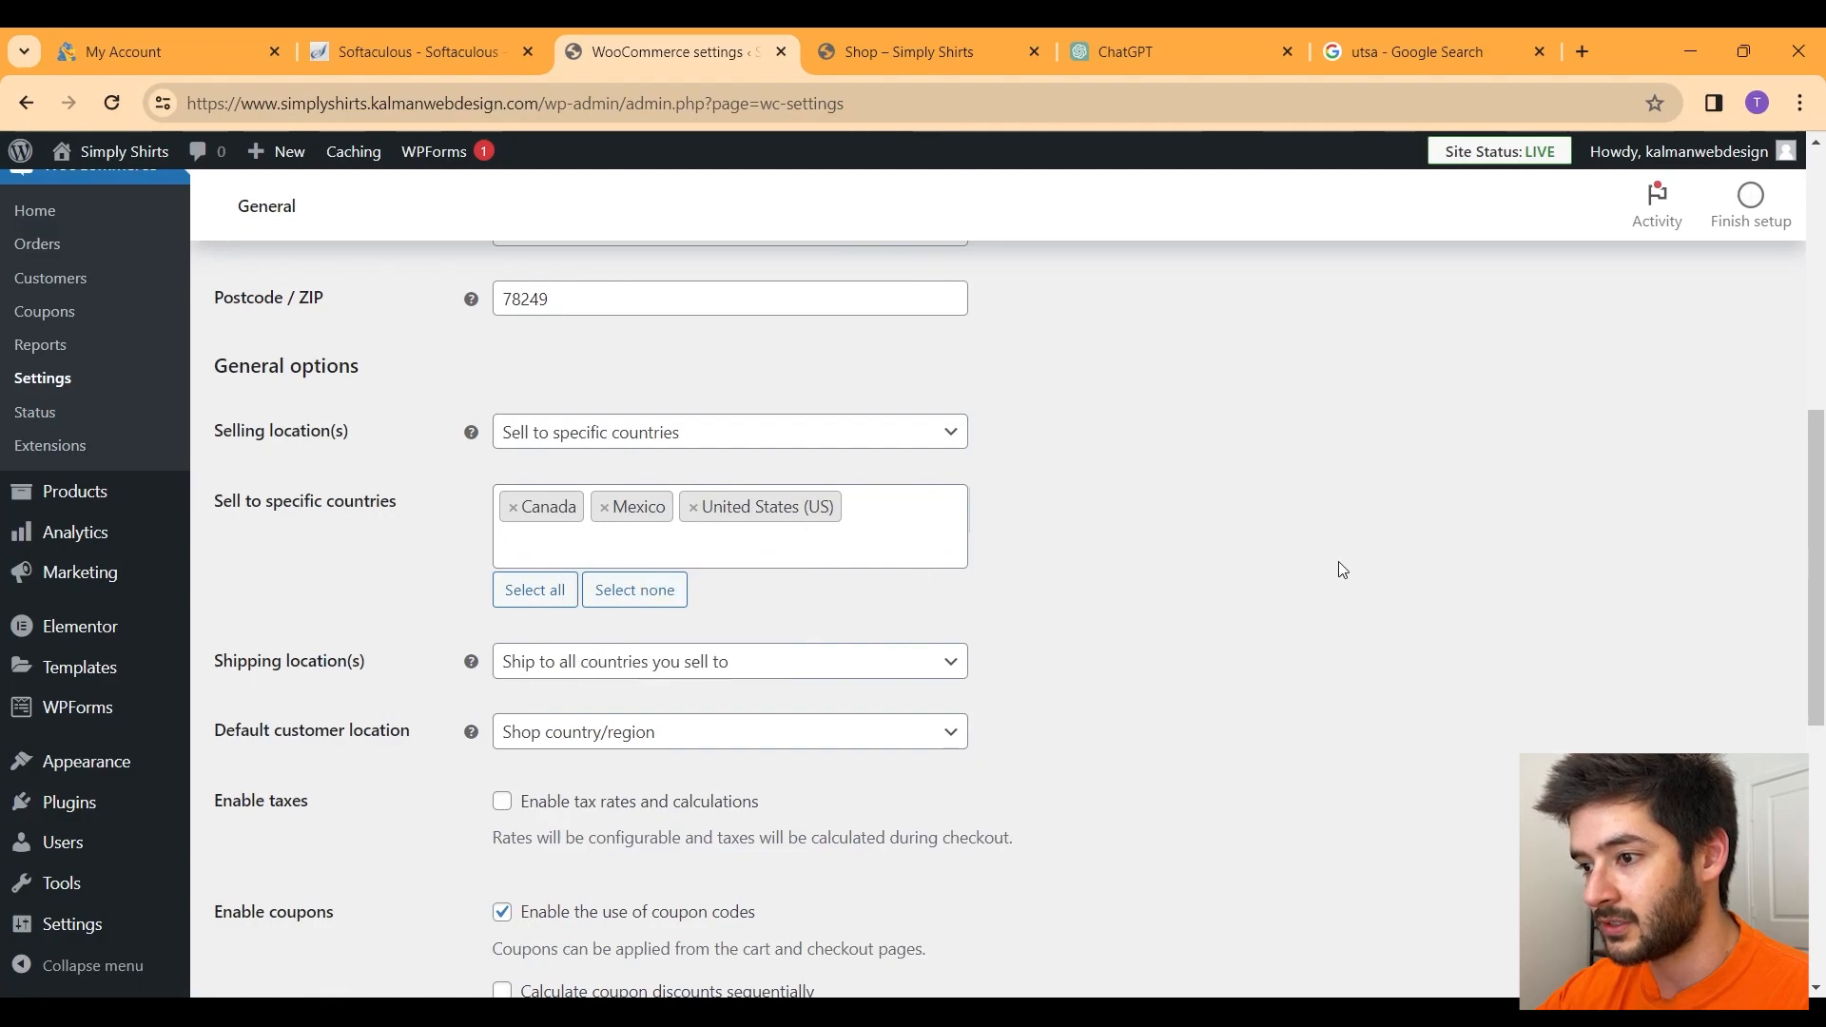
pyautogui.moveTo(471, 662)
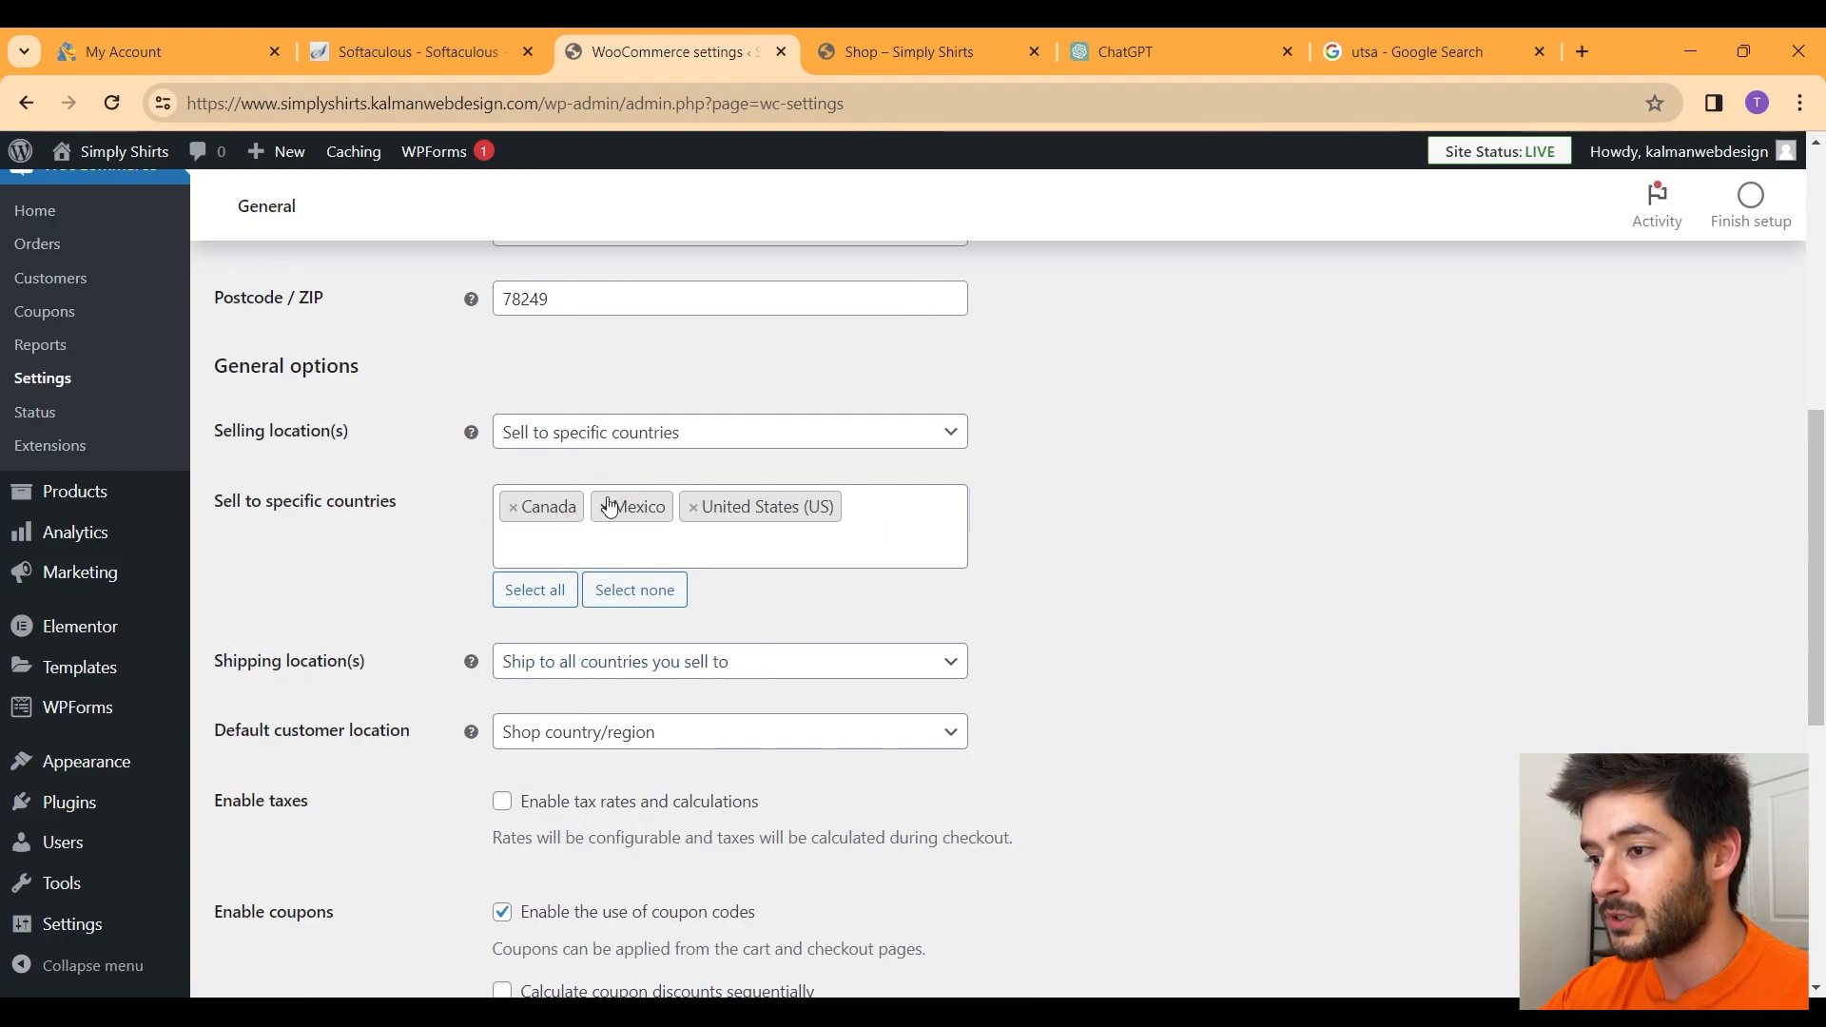
pyautogui.scroll(-1, 956, 520)
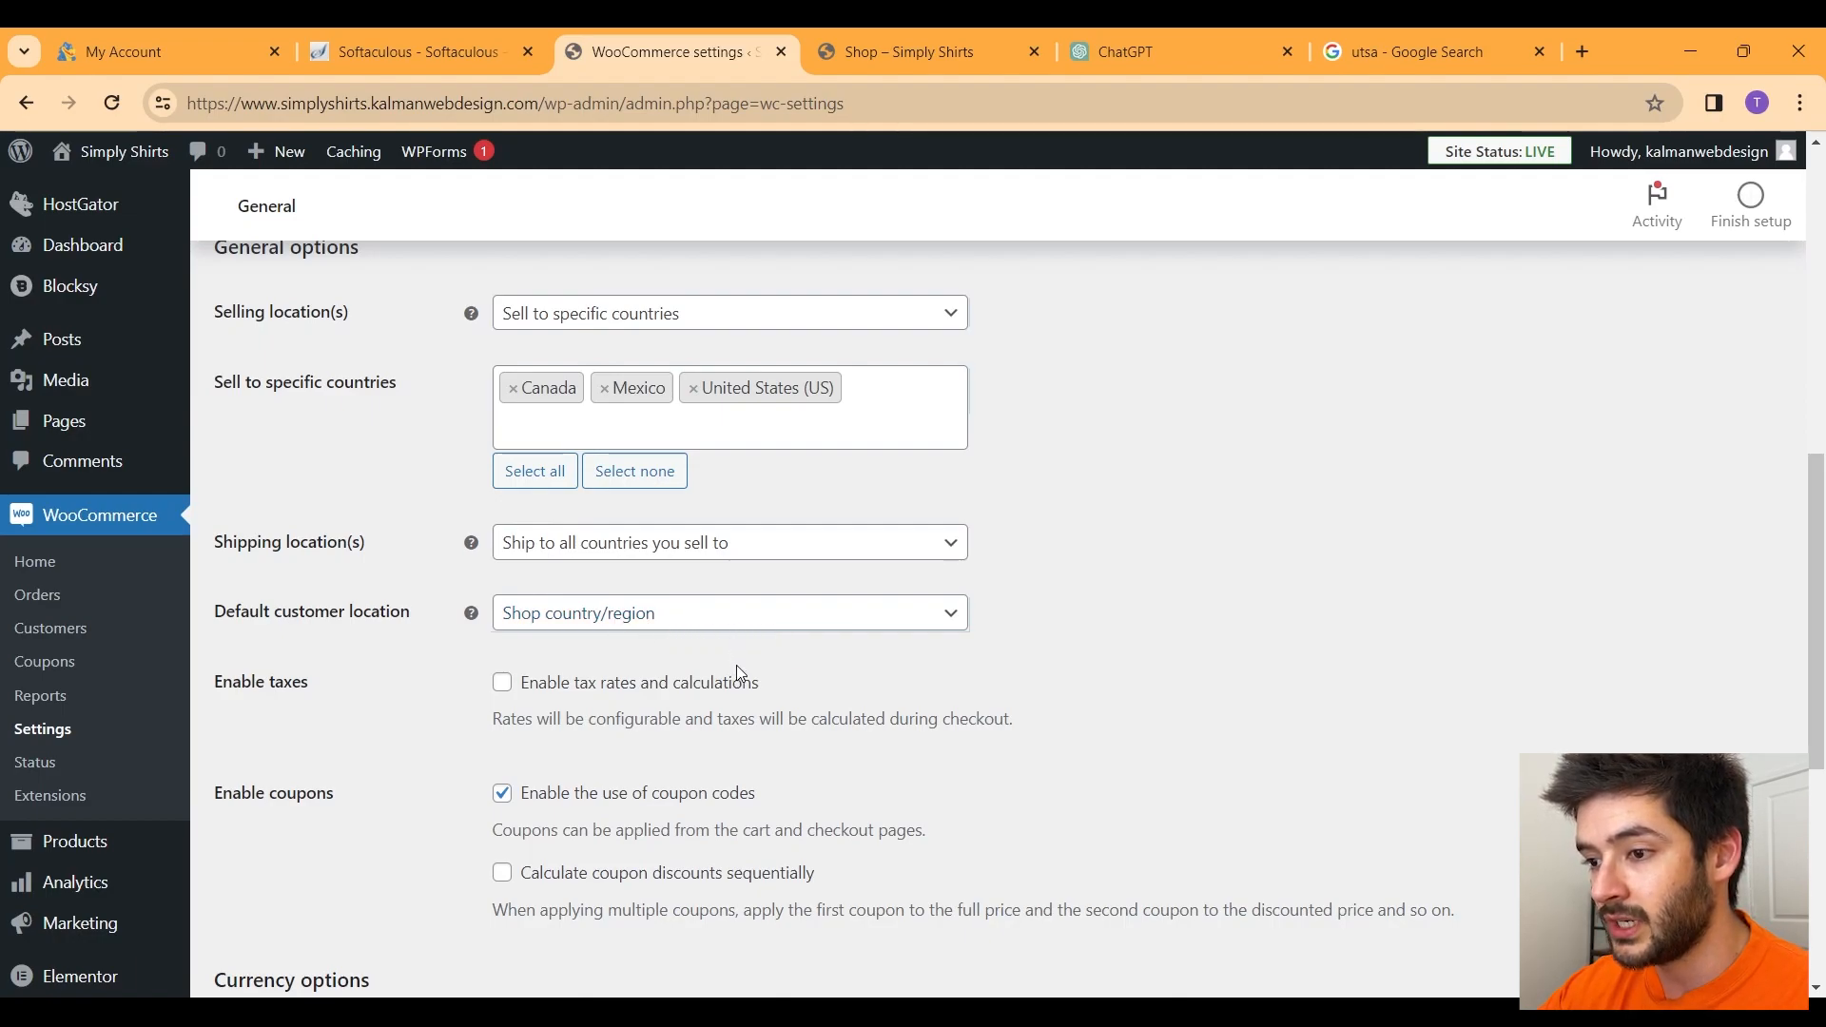
# Step: Tick 'Enable tax rates and calculations' and save the General settings, keeping US dollar currency
pyautogui.scroll(-1, 735, 666)
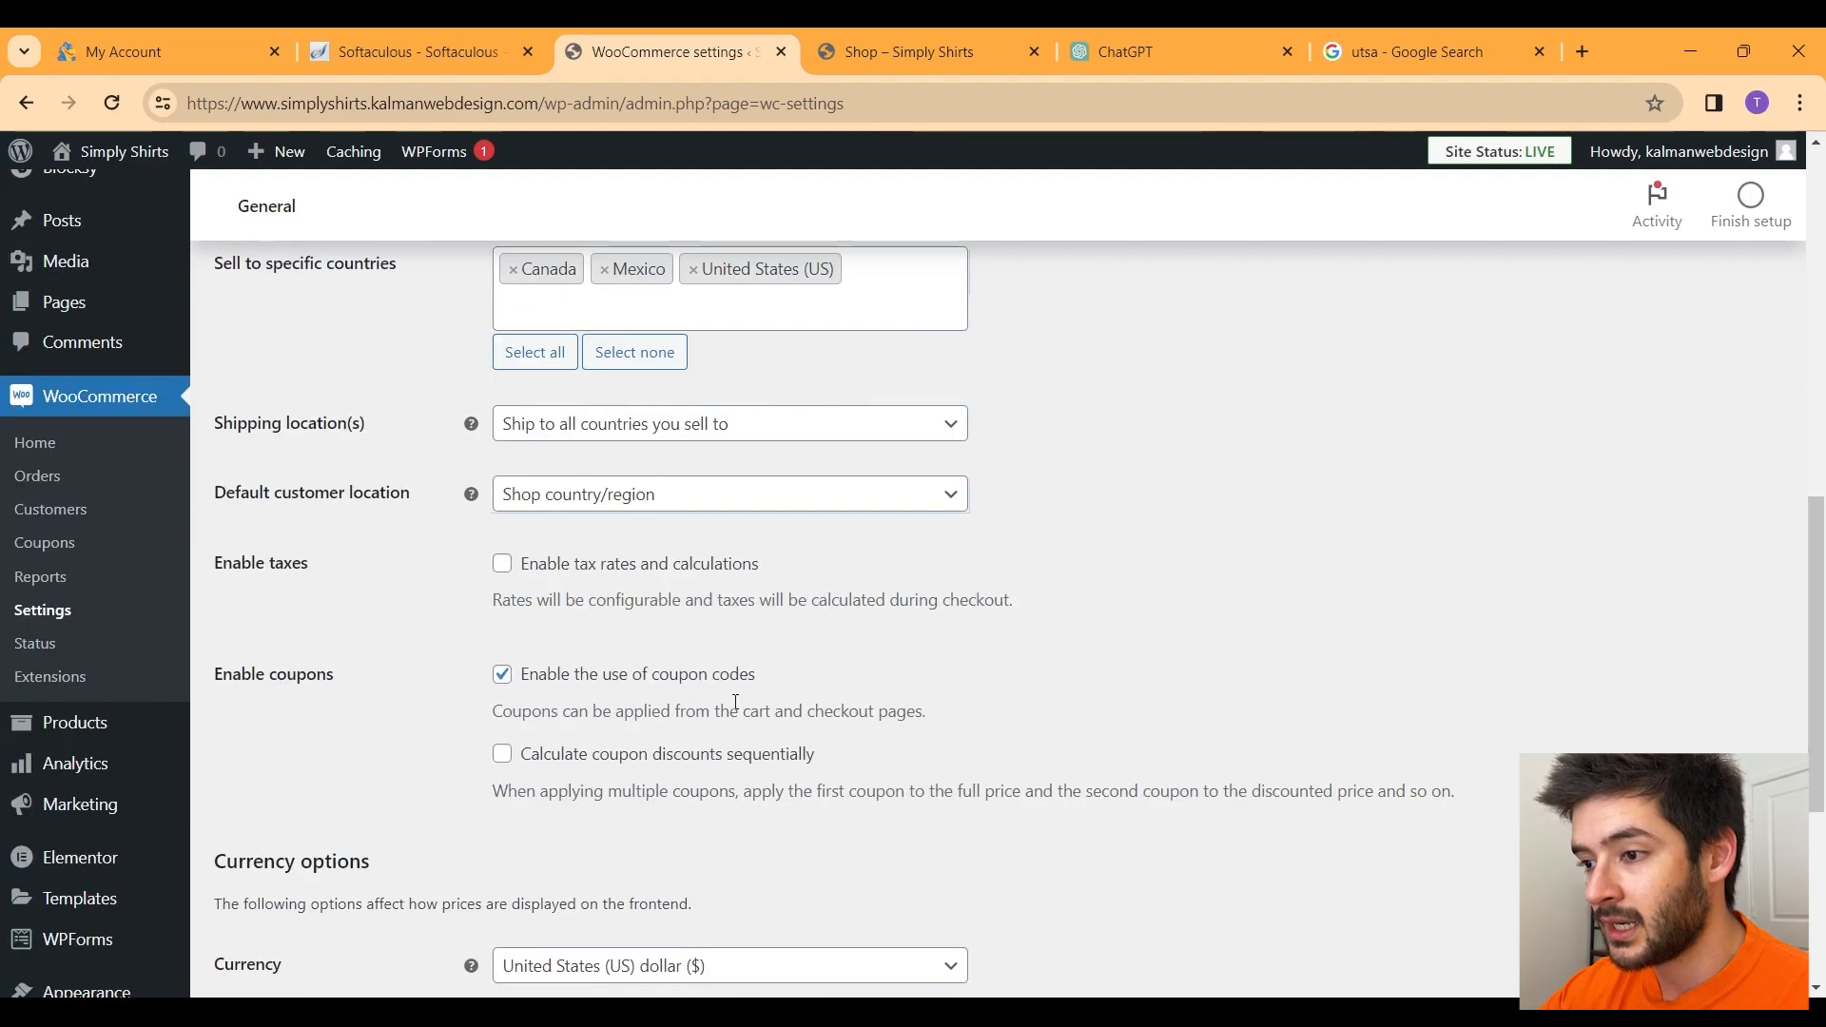
pyautogui.click(504, 570)
pyautogui.moveTo(481, 609); pyautogui.dragTo(1023, 609)
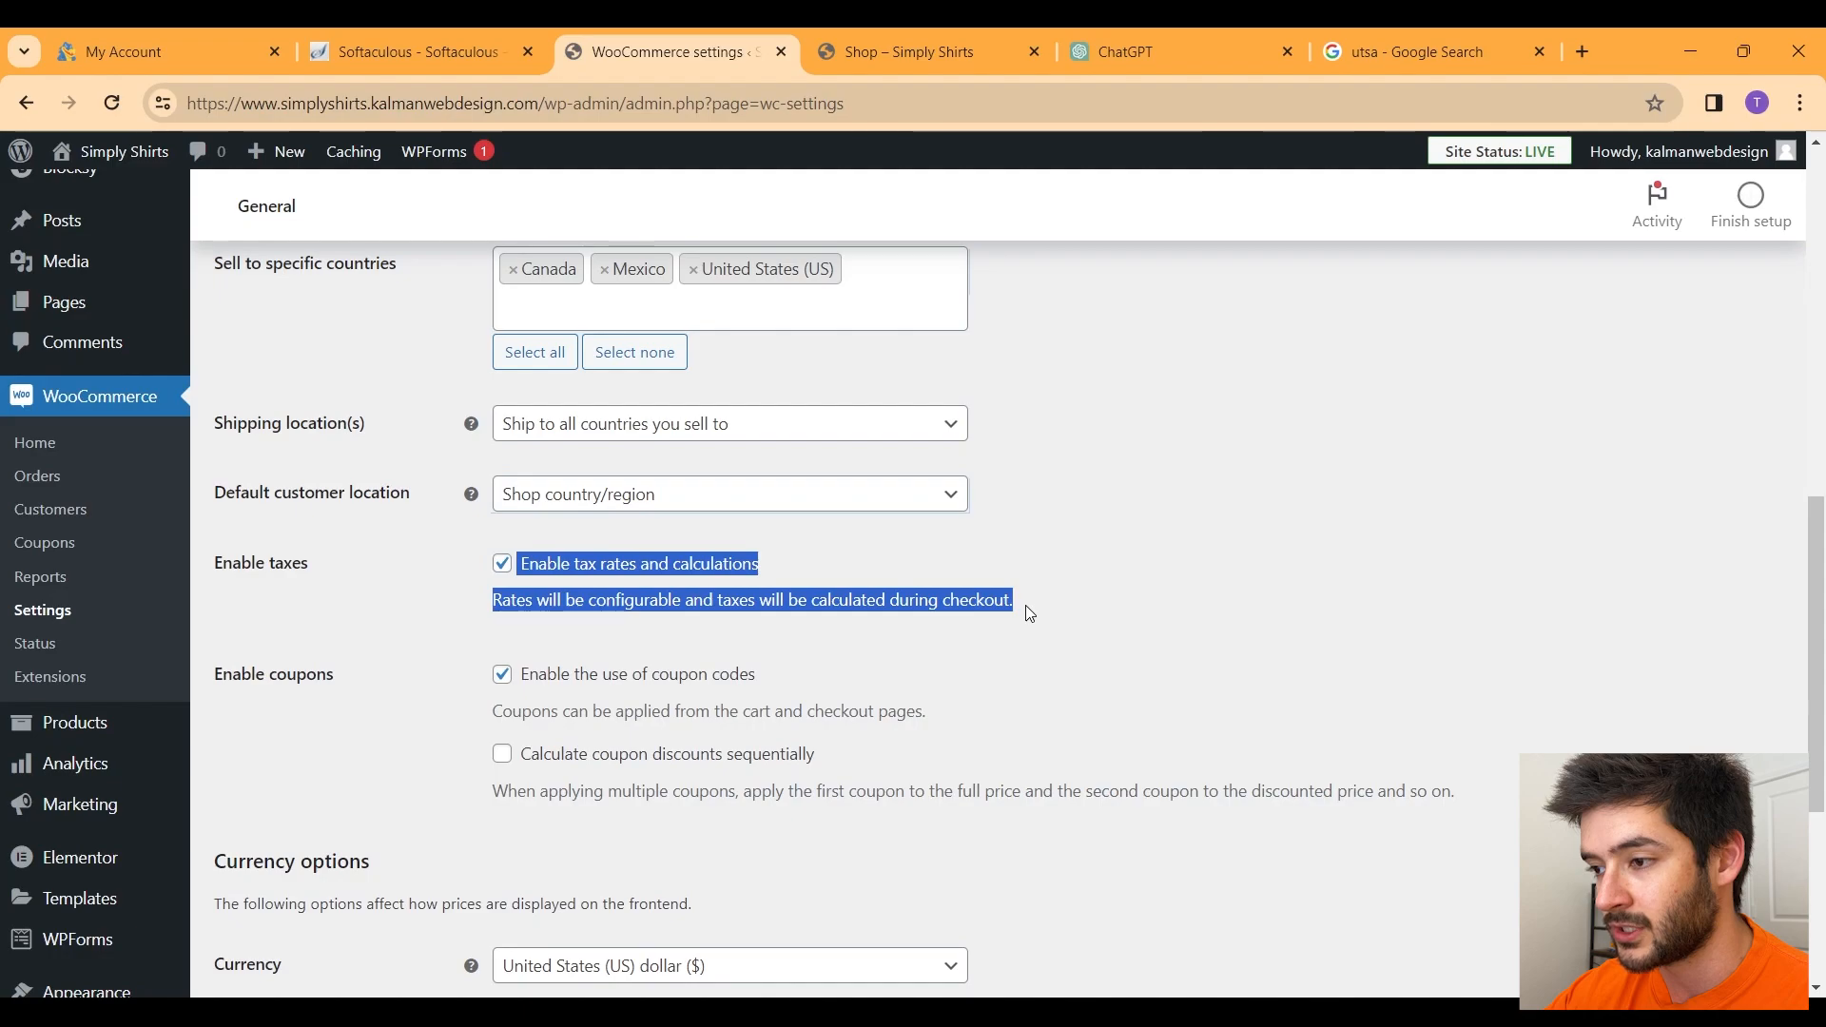
pyautogui.click(1024, 608)
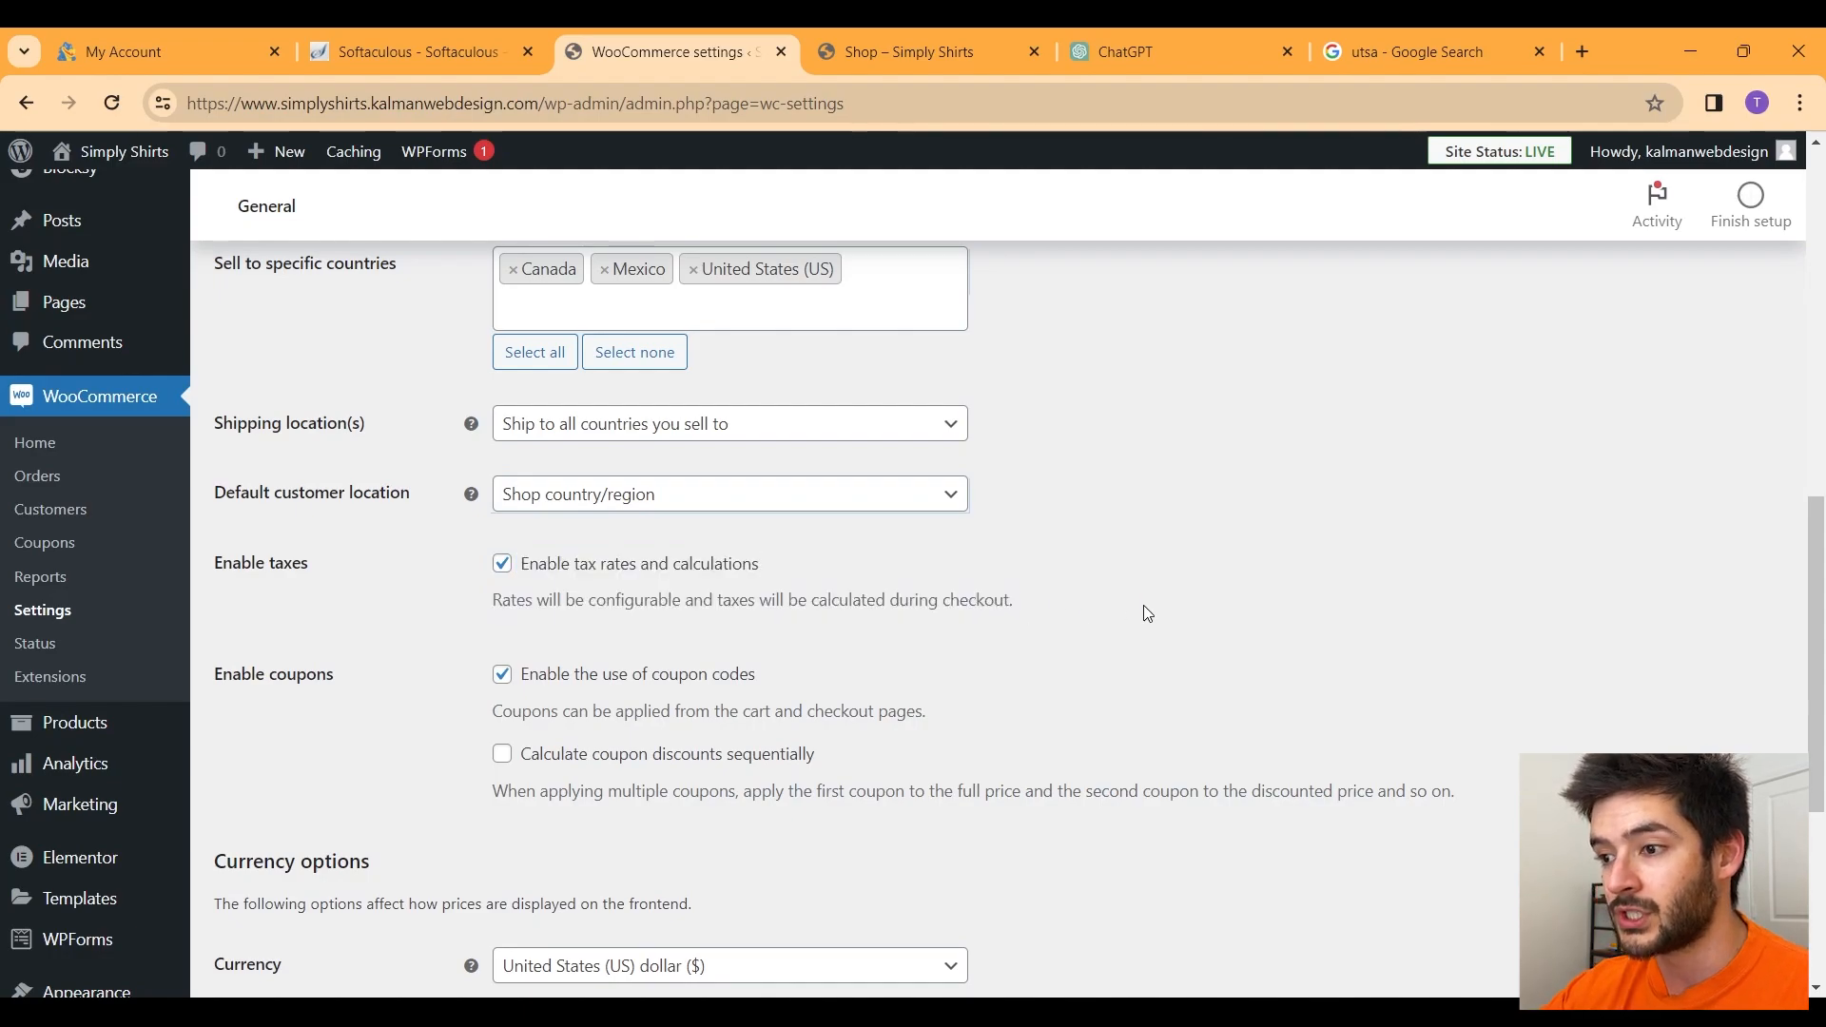
pyautogui.scroll(-2, 659, 617)
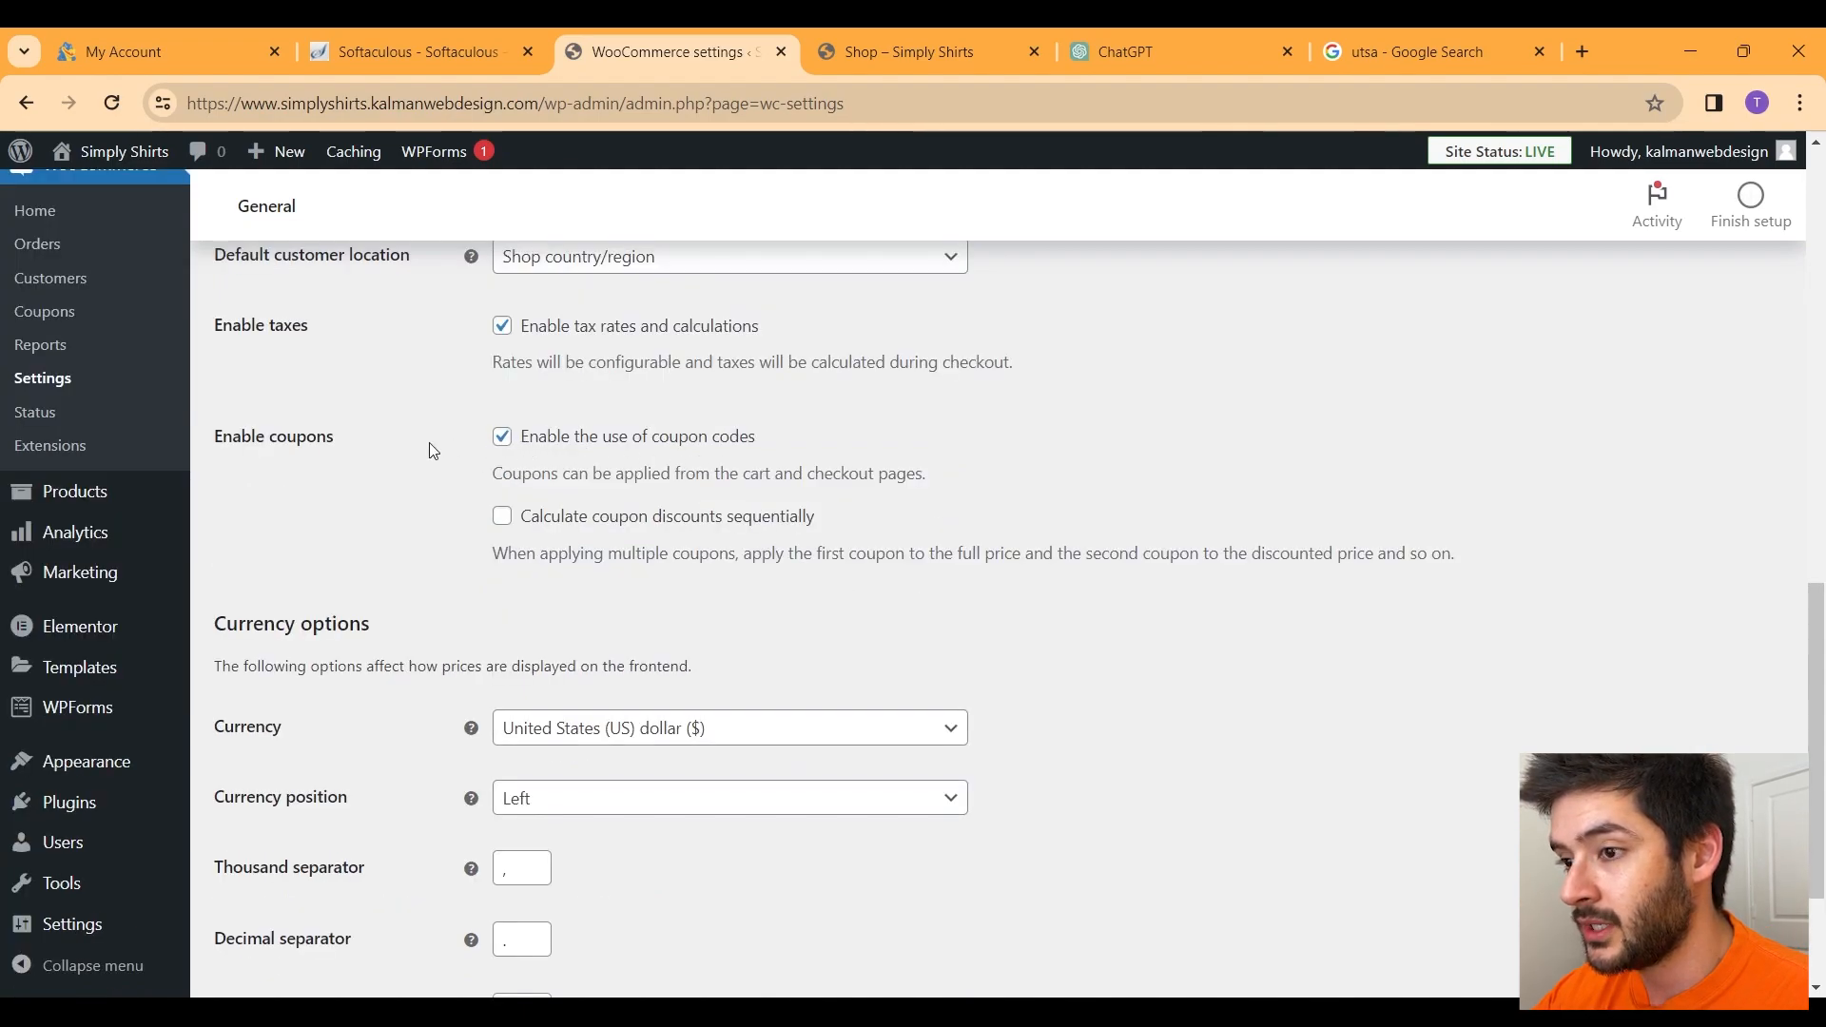
pyautogui.moveTo(793, 444); pyautogui.dragTo(526, 455)
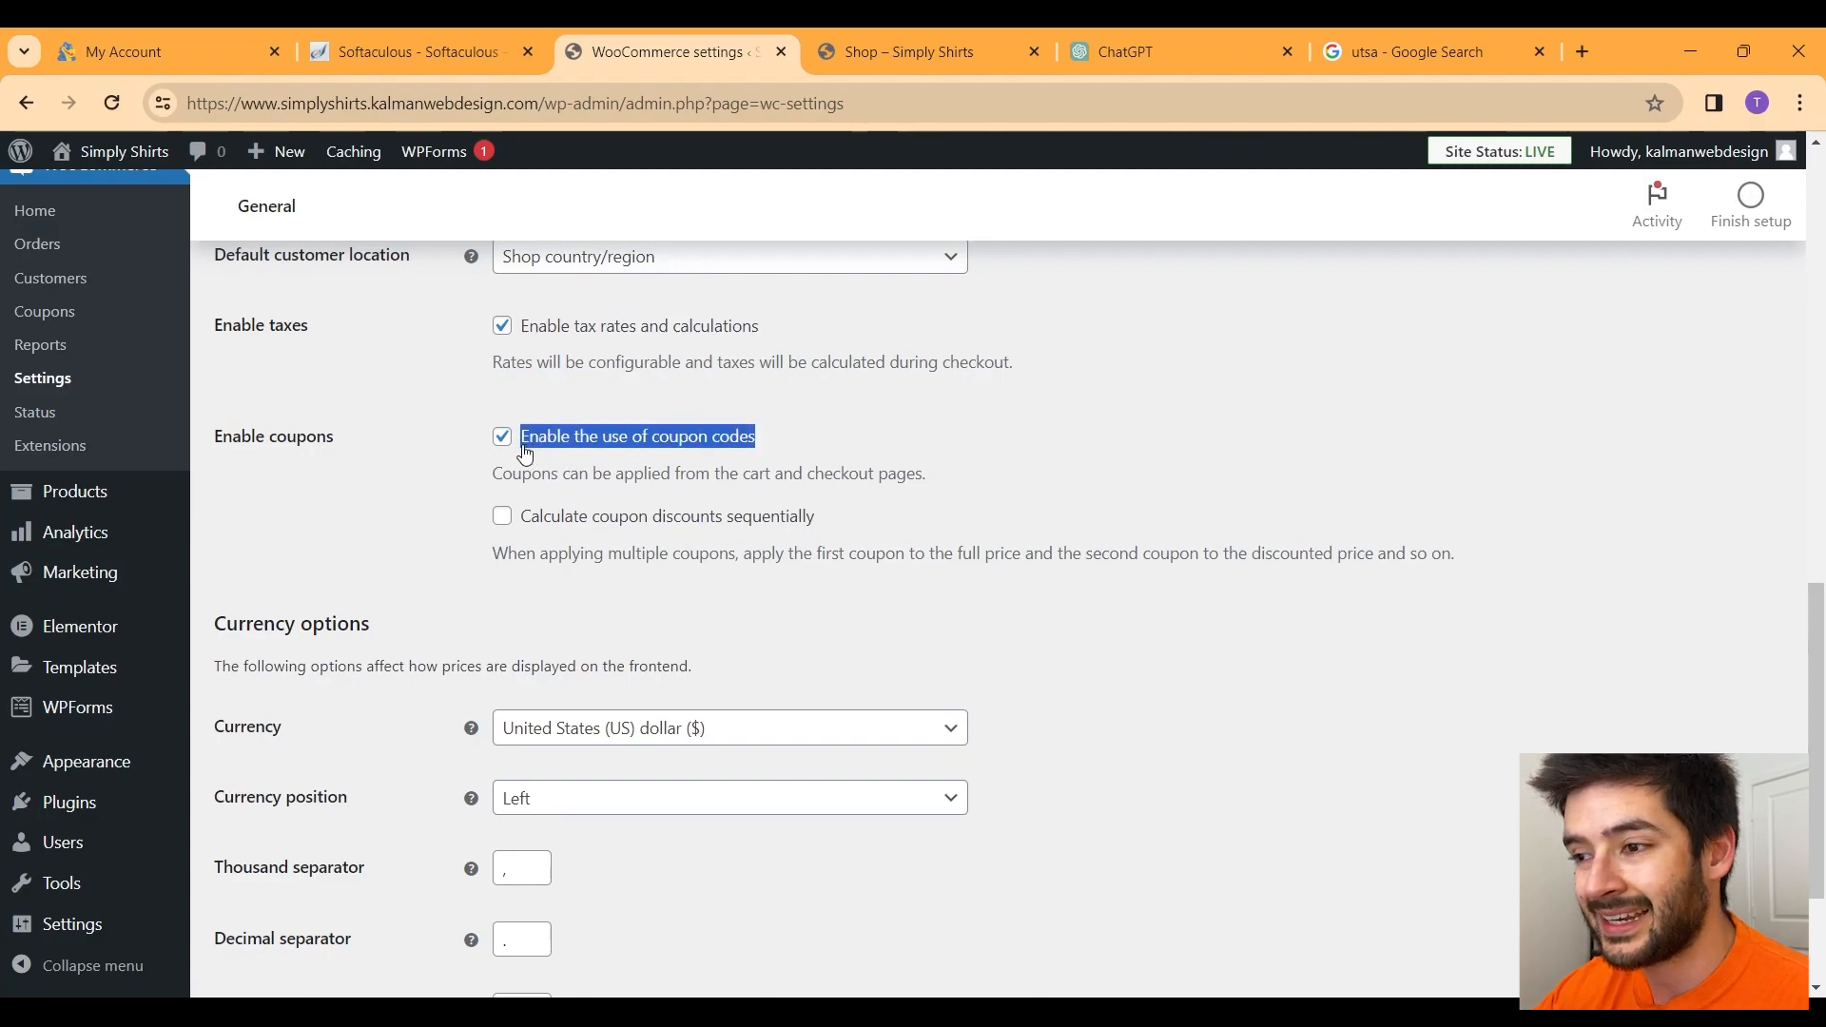
pyautogui.click(883, 434)
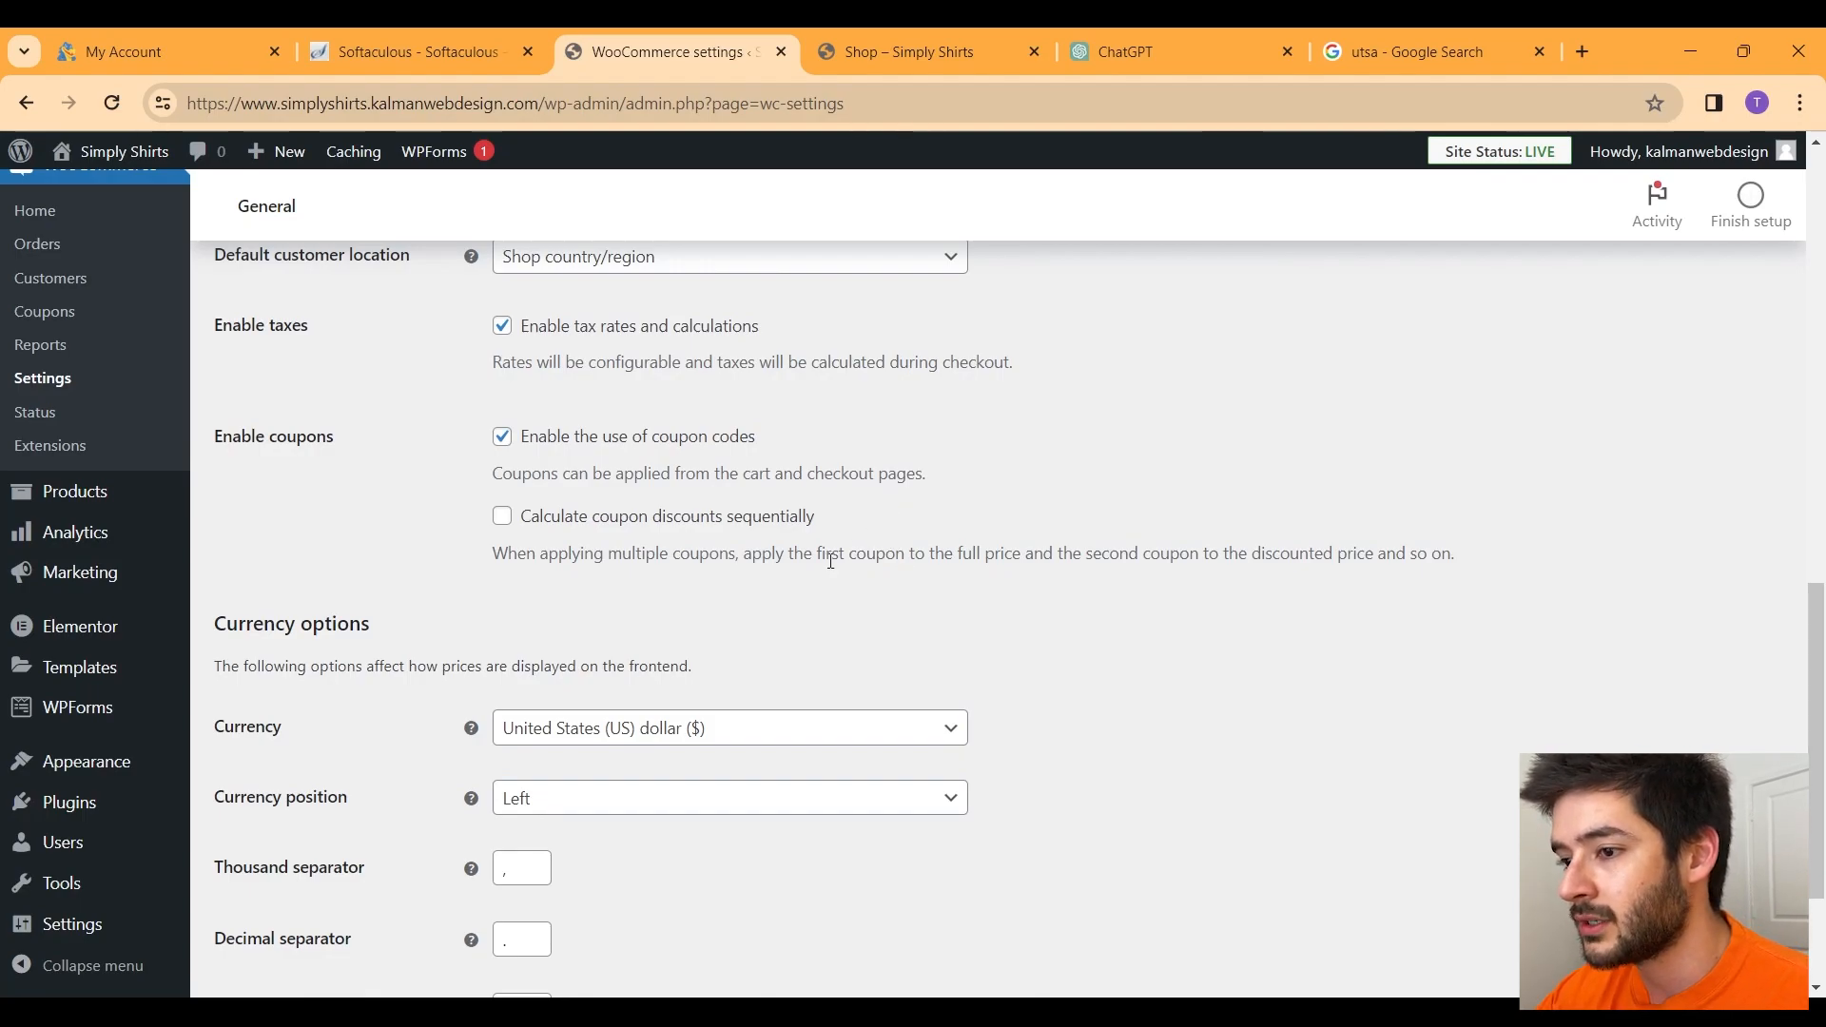
pyautogui.scroll(-1, 830, 562)
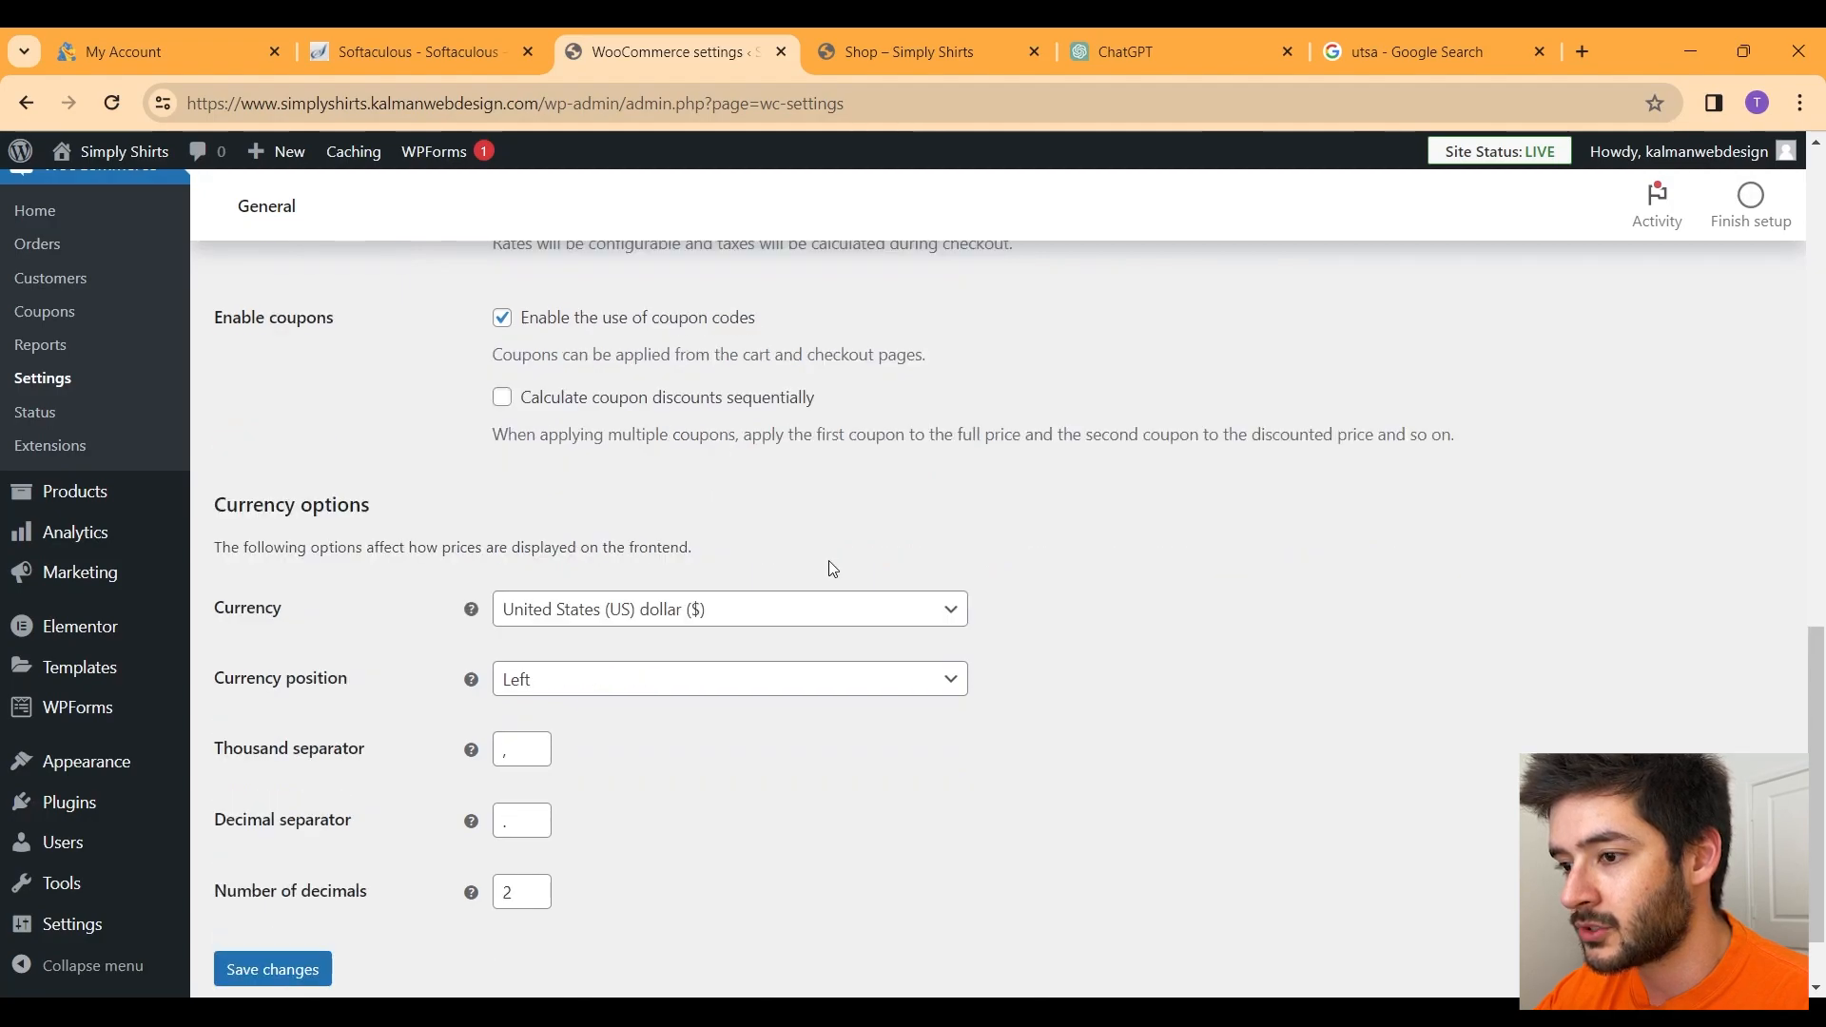
pyautogui.scroll(-1, 830, 561)
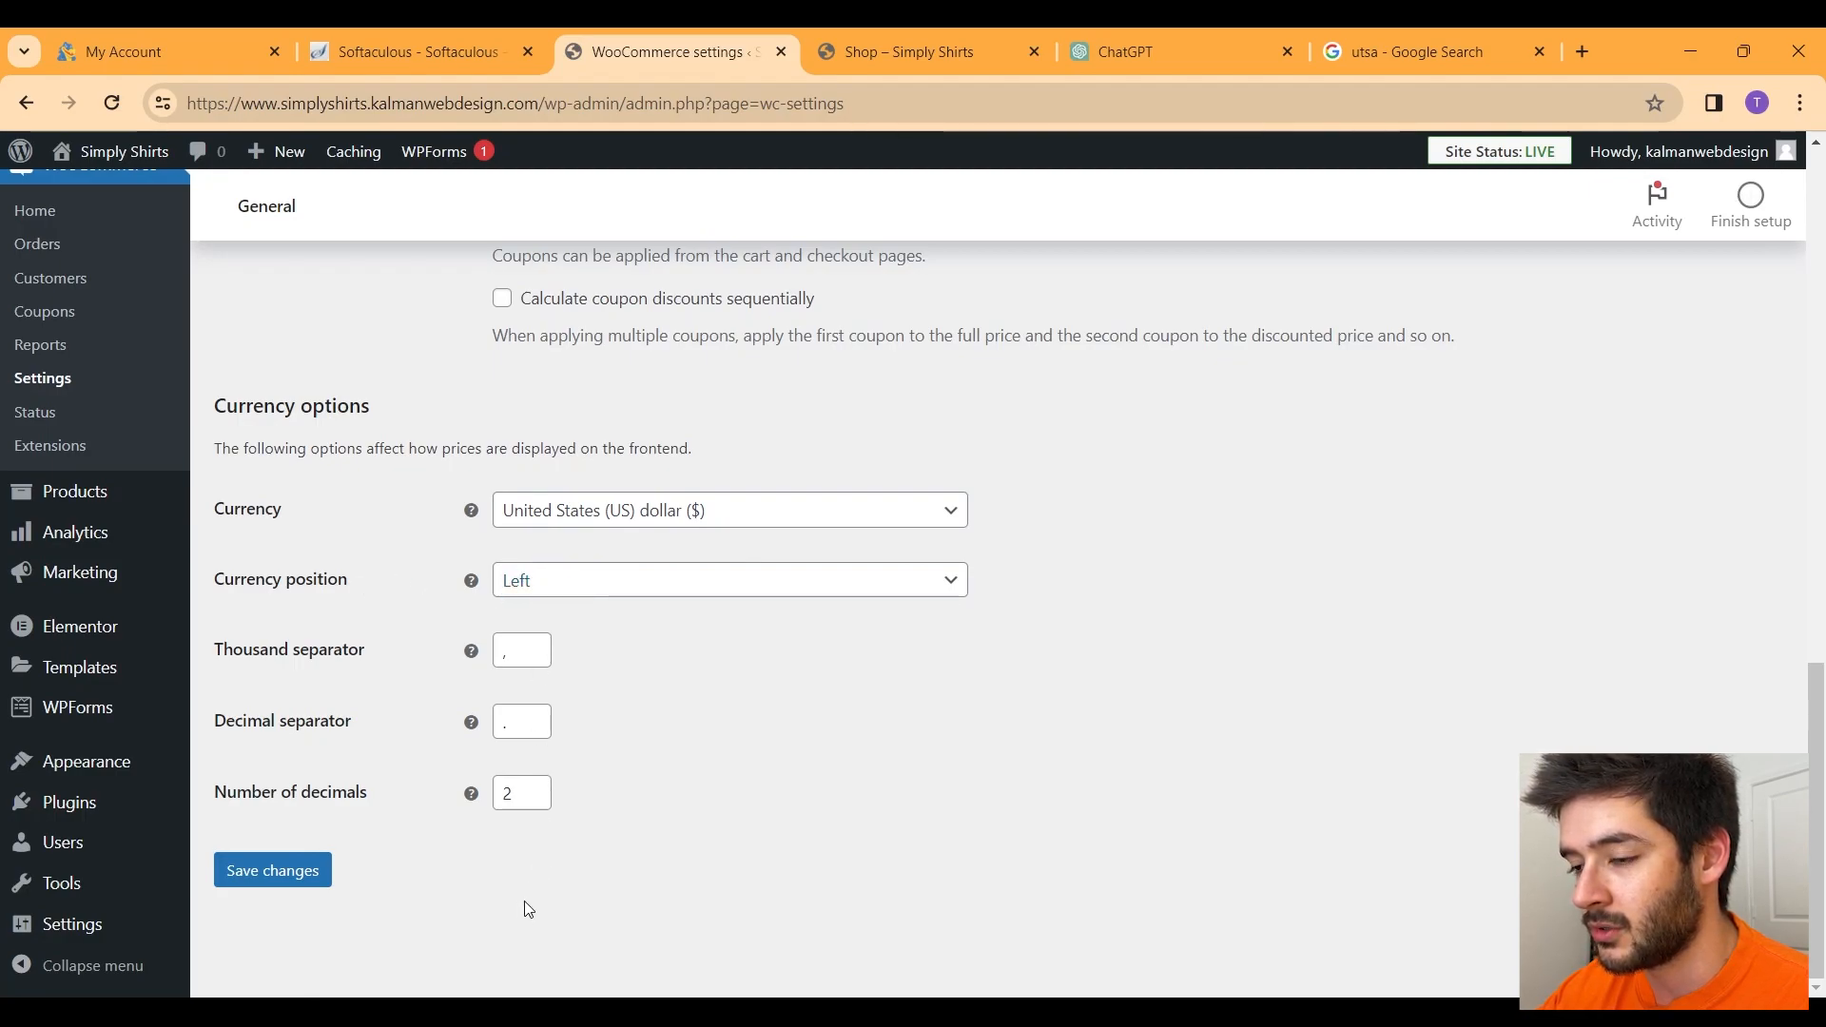
pyautogui.click(298, 873)
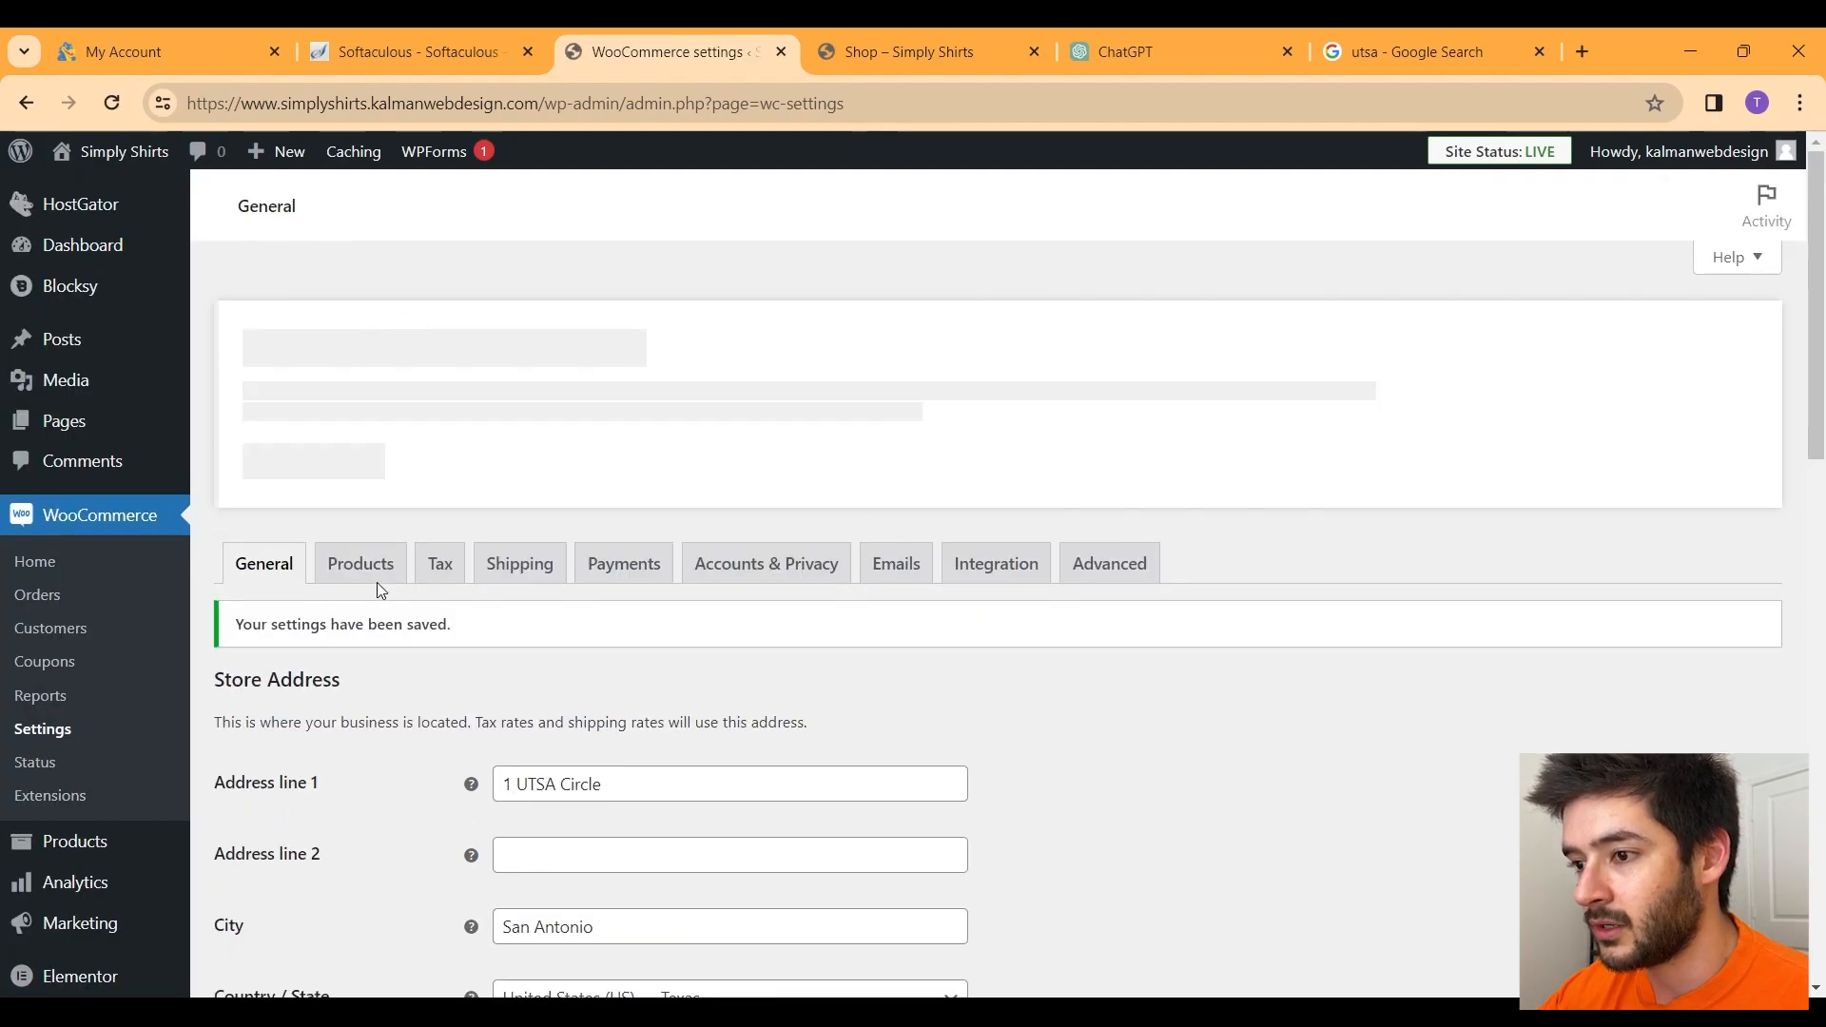
# Step: Set the product weight unit to lbs and dimensions unit to inches, and save
pyautogui.click(360, 563)
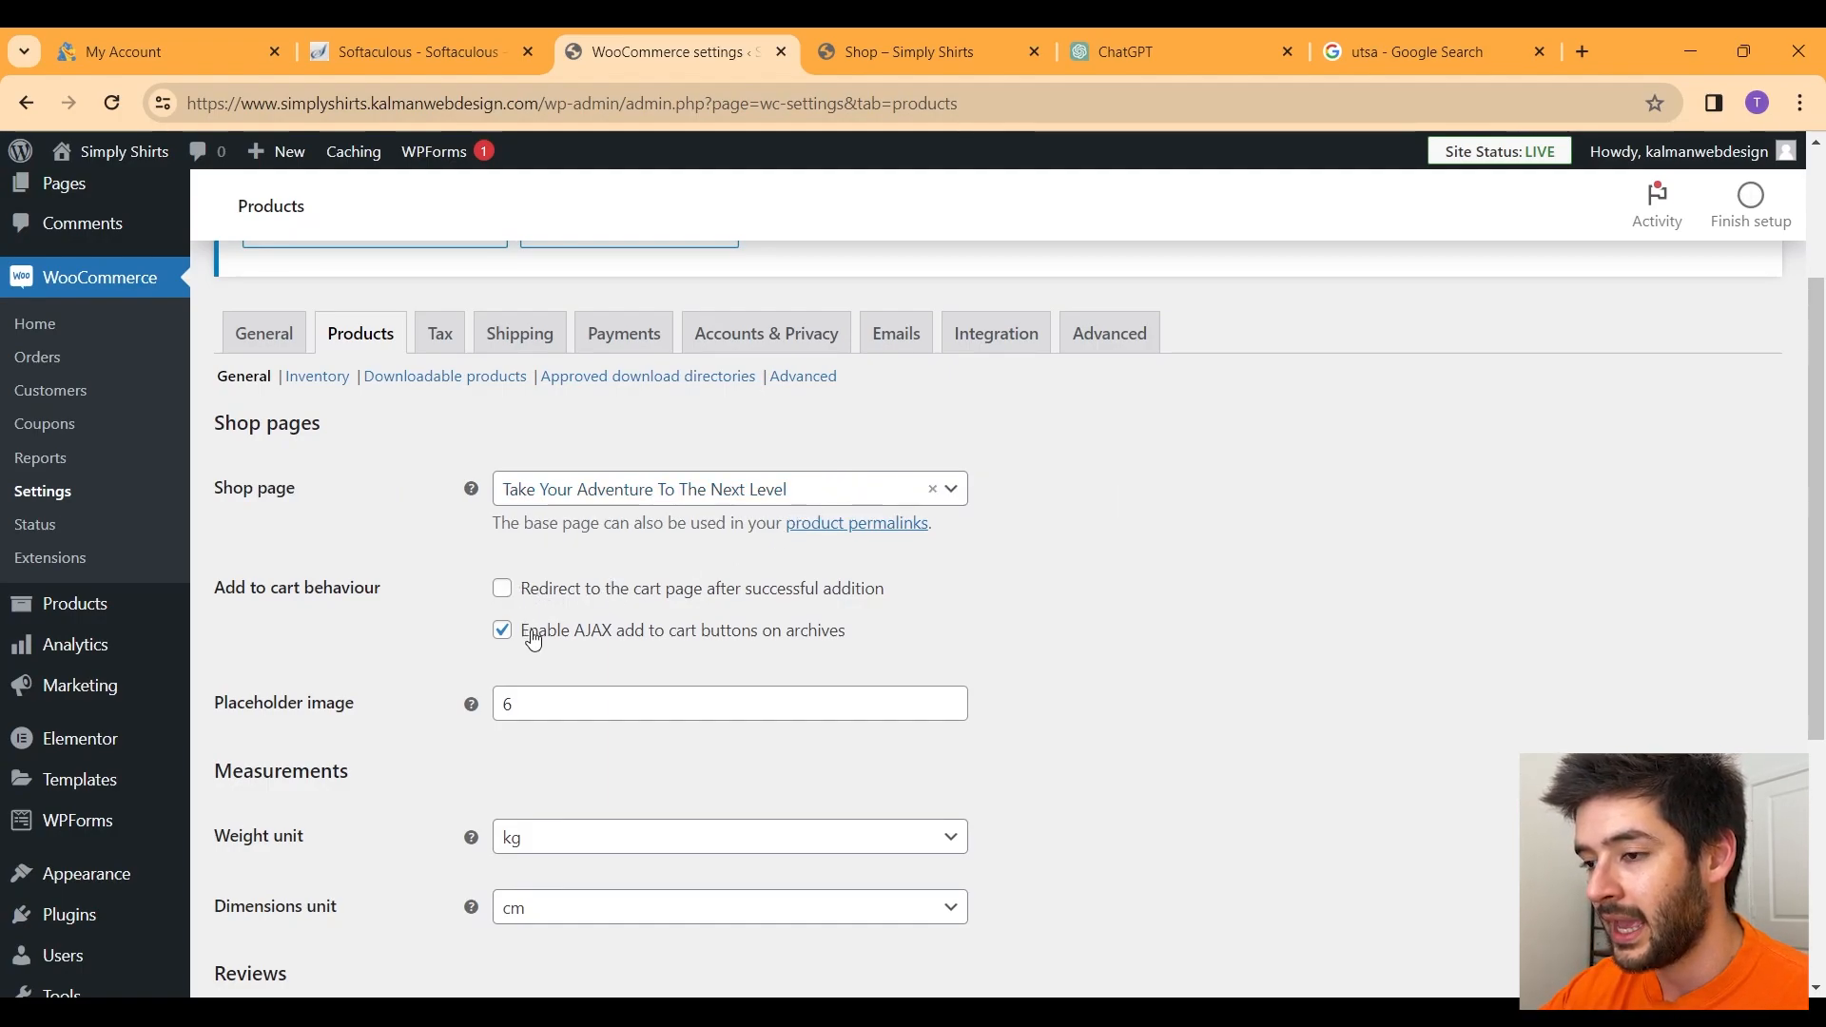
pyautogui.scroll(-4, 578, 624)
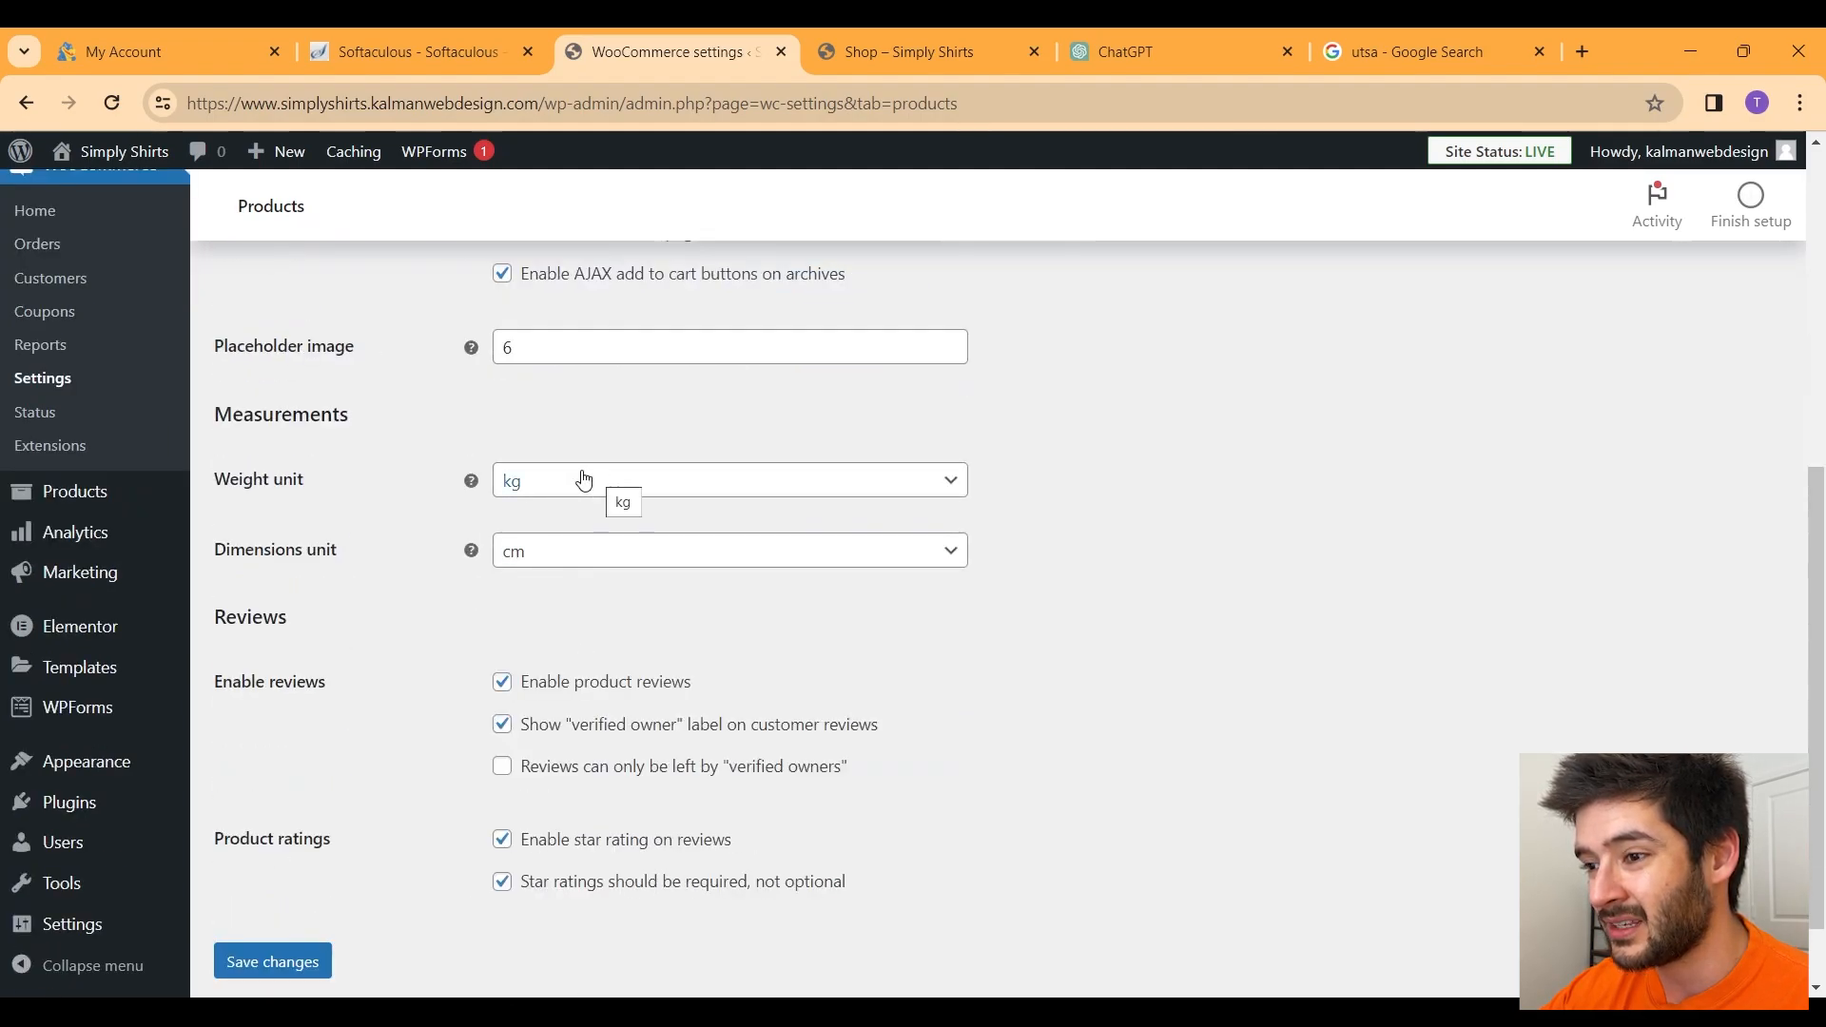
pyautogui.click(557, 497)
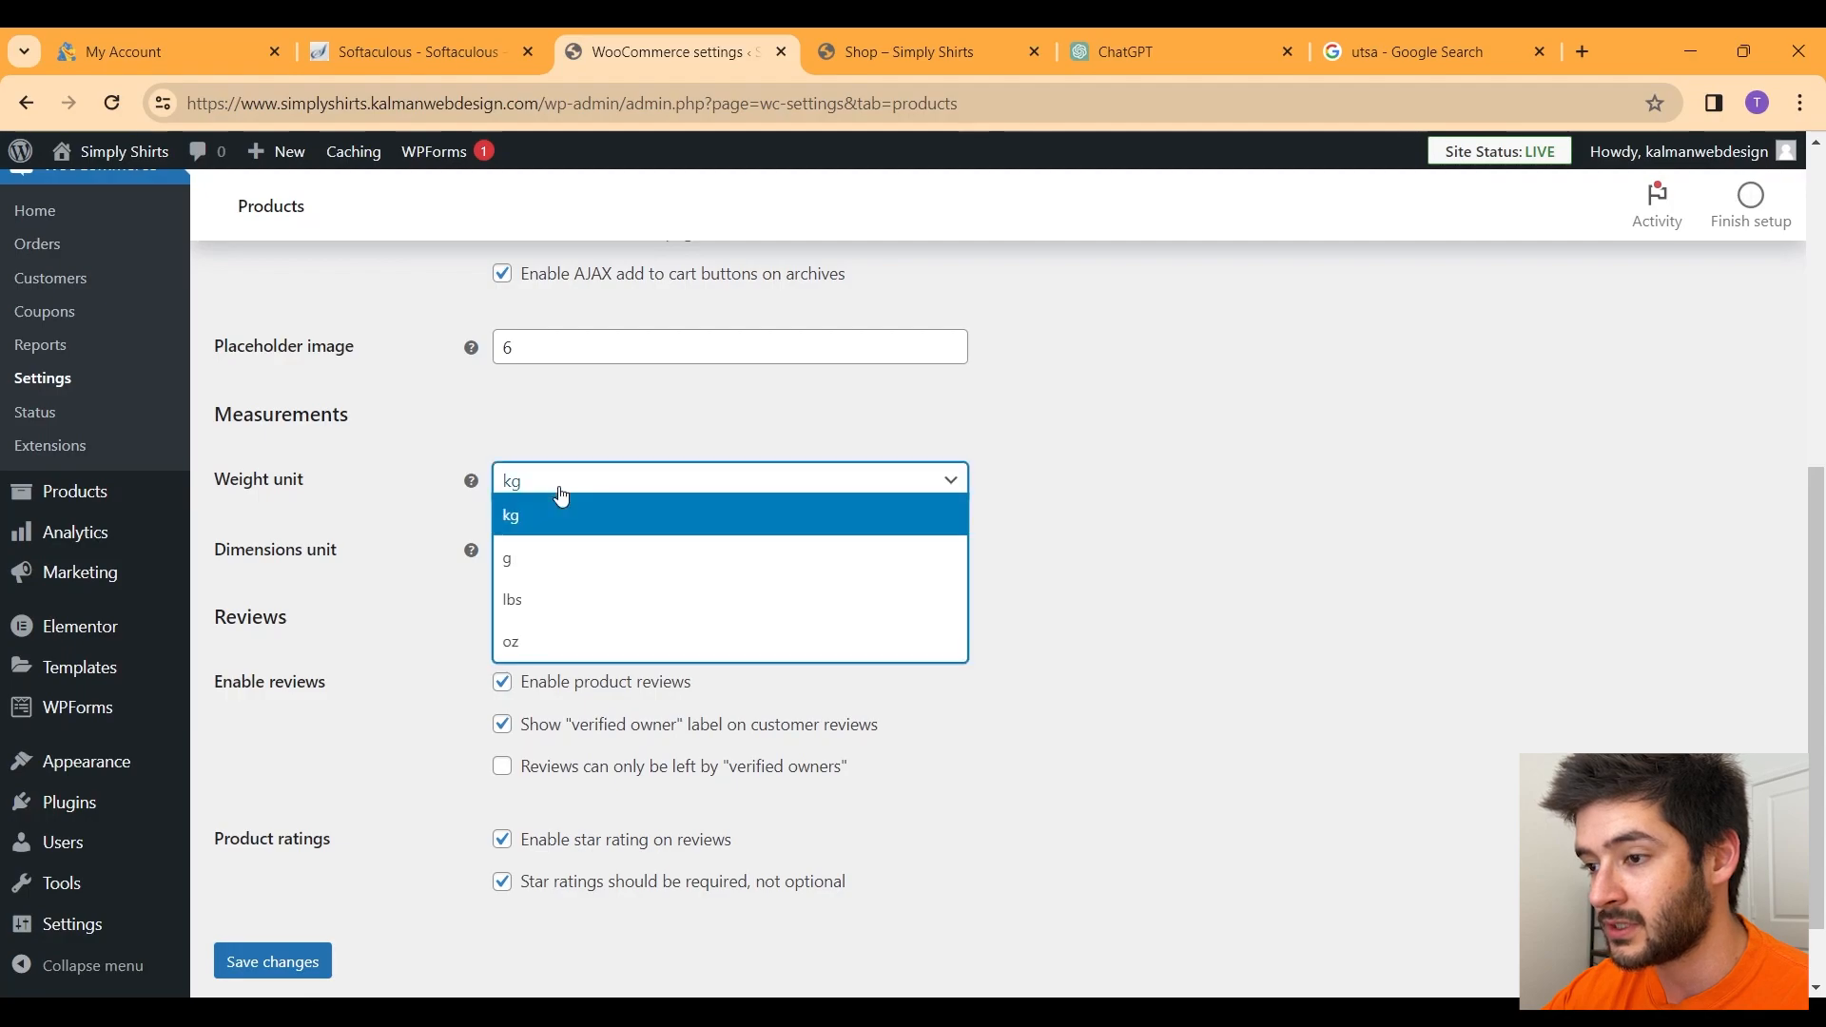
pyautogui.click(527, 603)
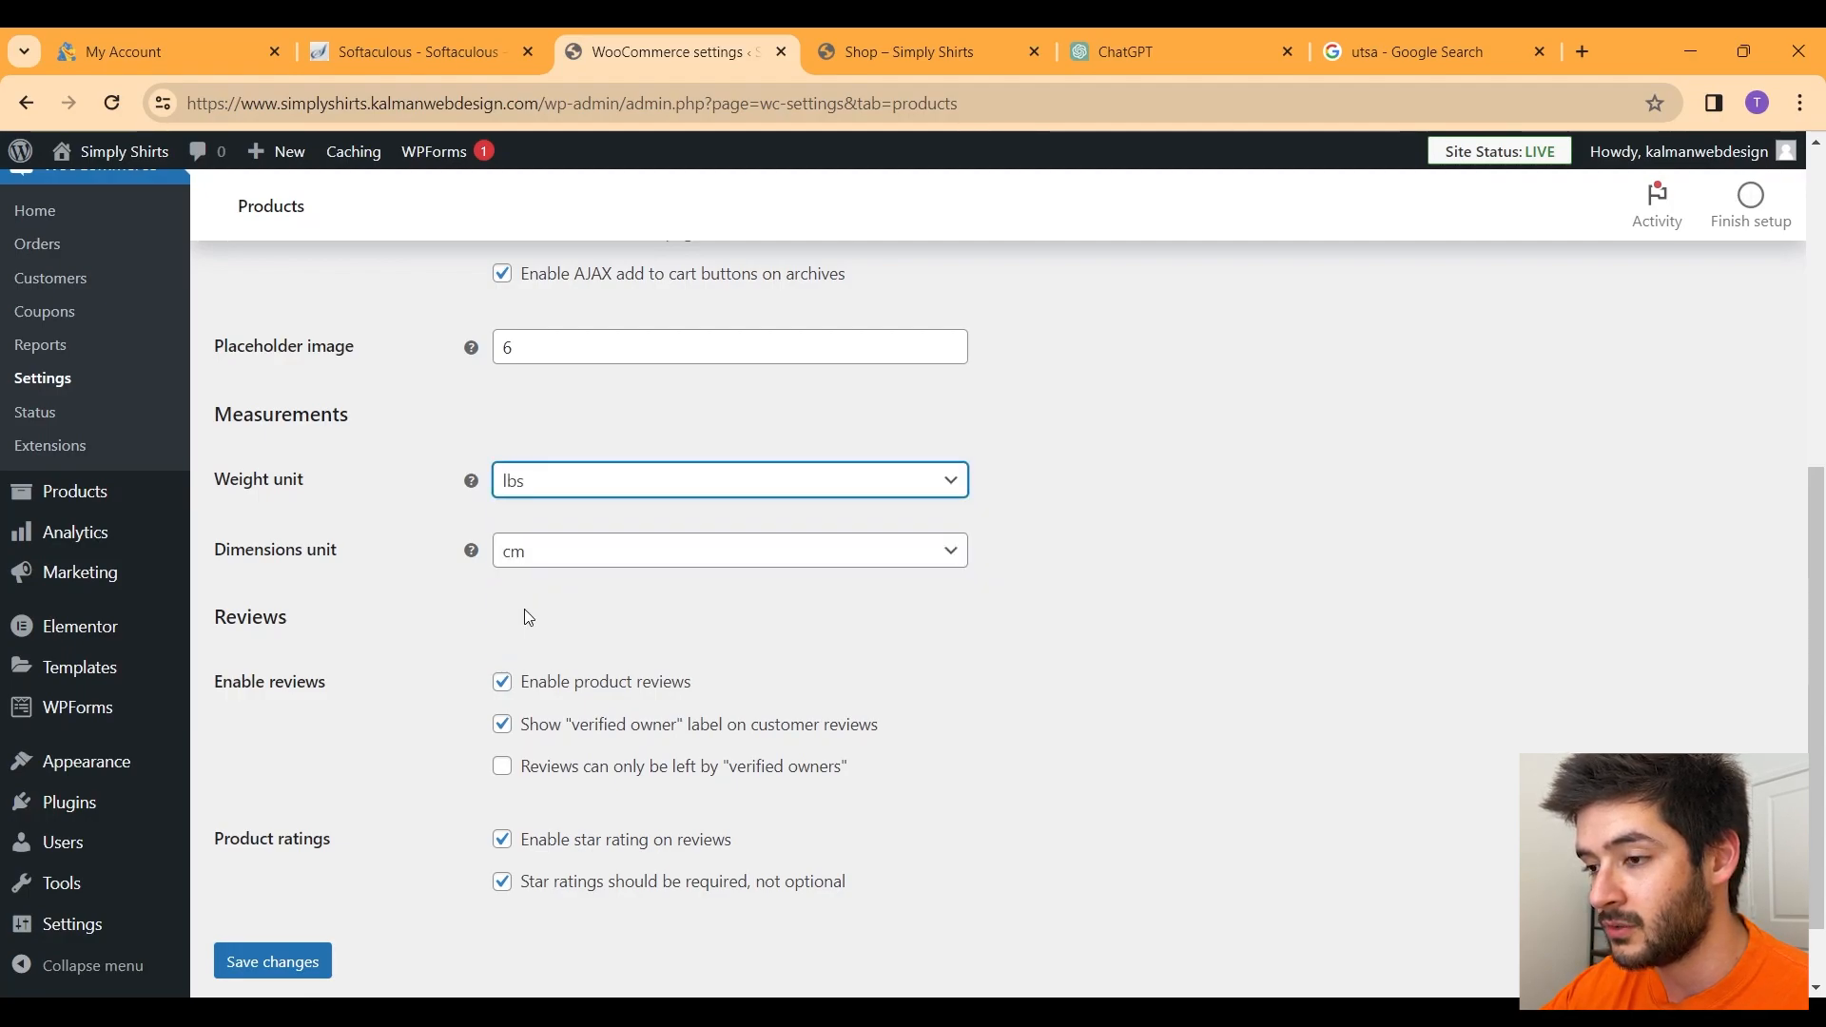
pyautogui.click(600, 568)
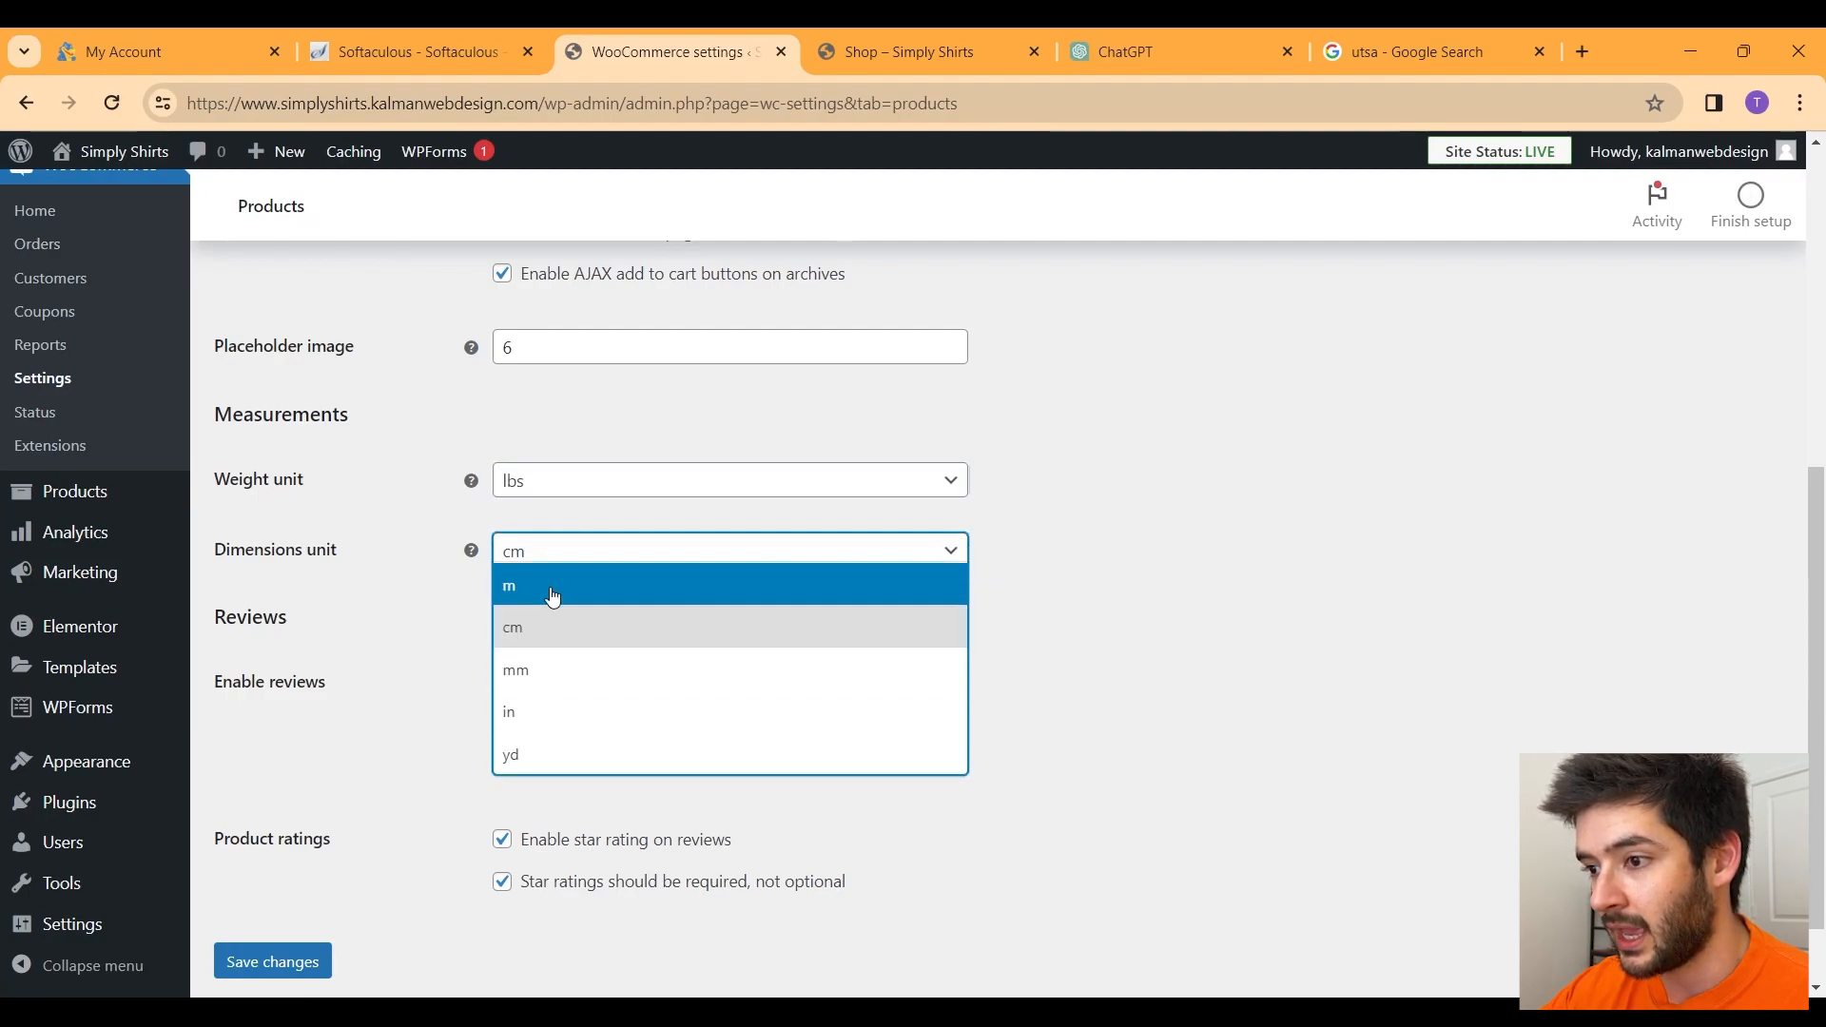
pyautogui.click(557, 715)
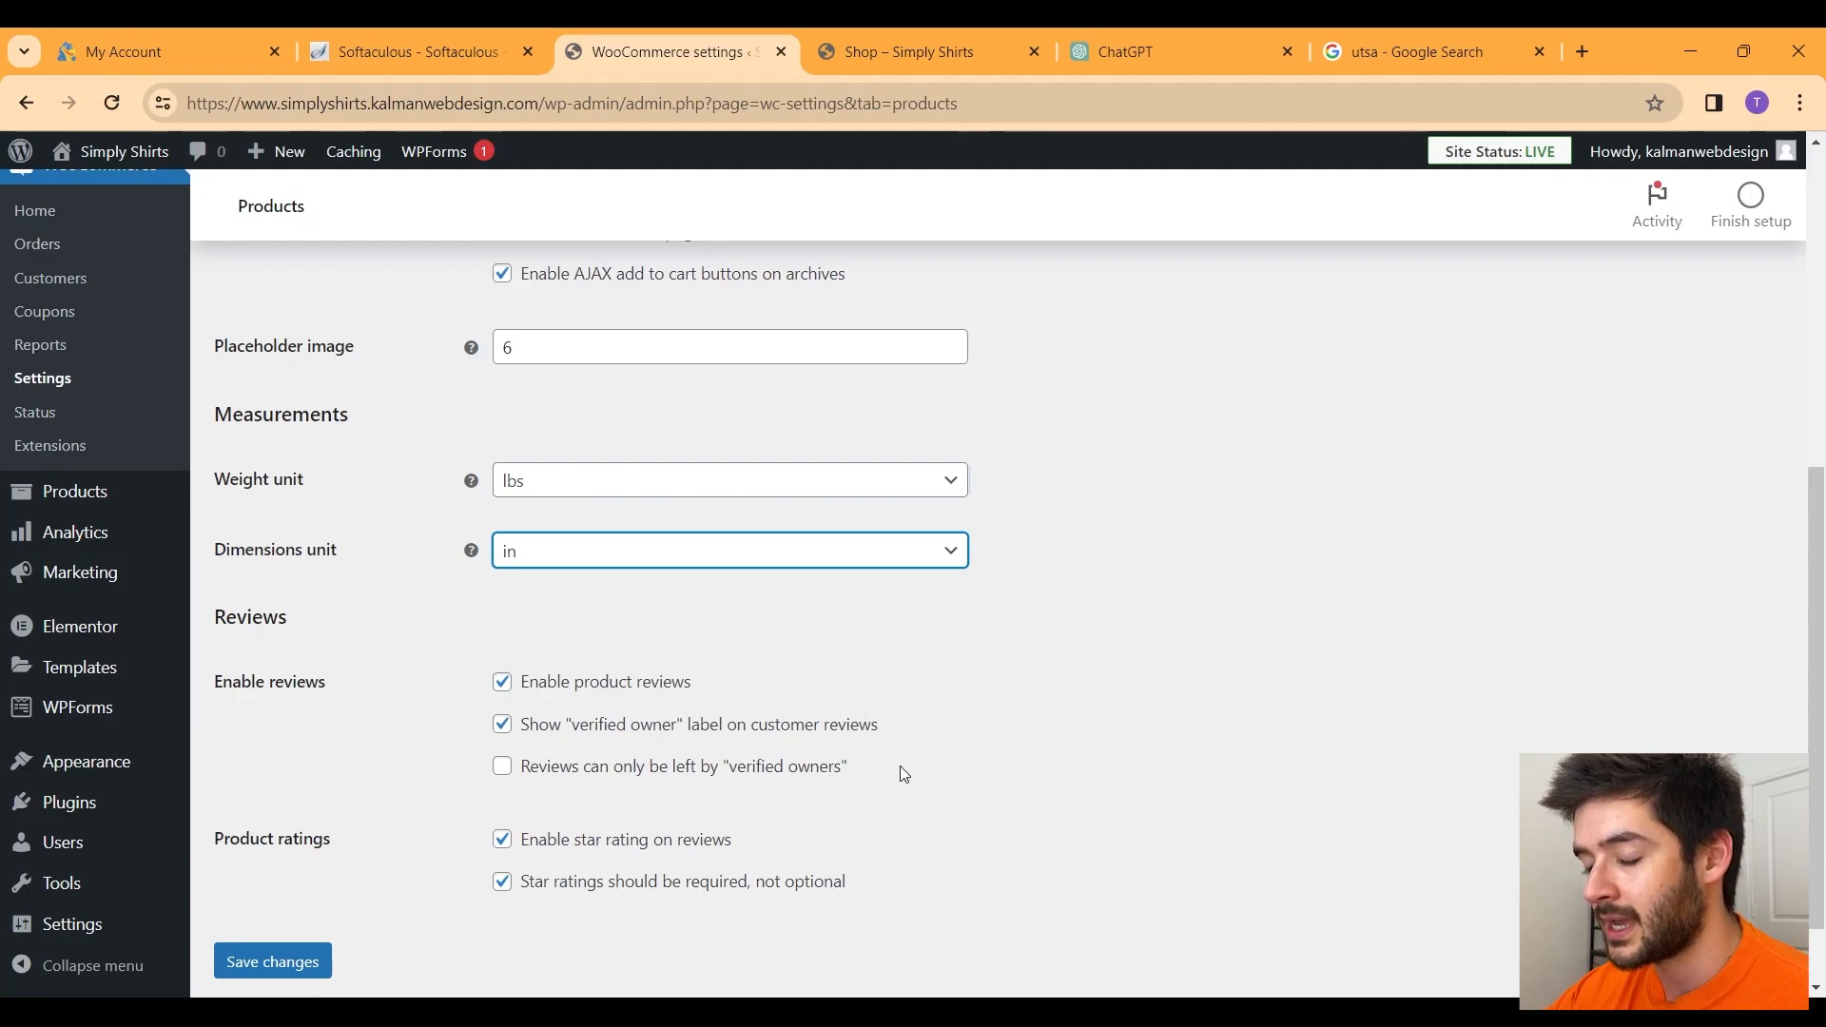
pyautogui.scroll(-1, 361, 862)
pyautogui.click(287, 879)
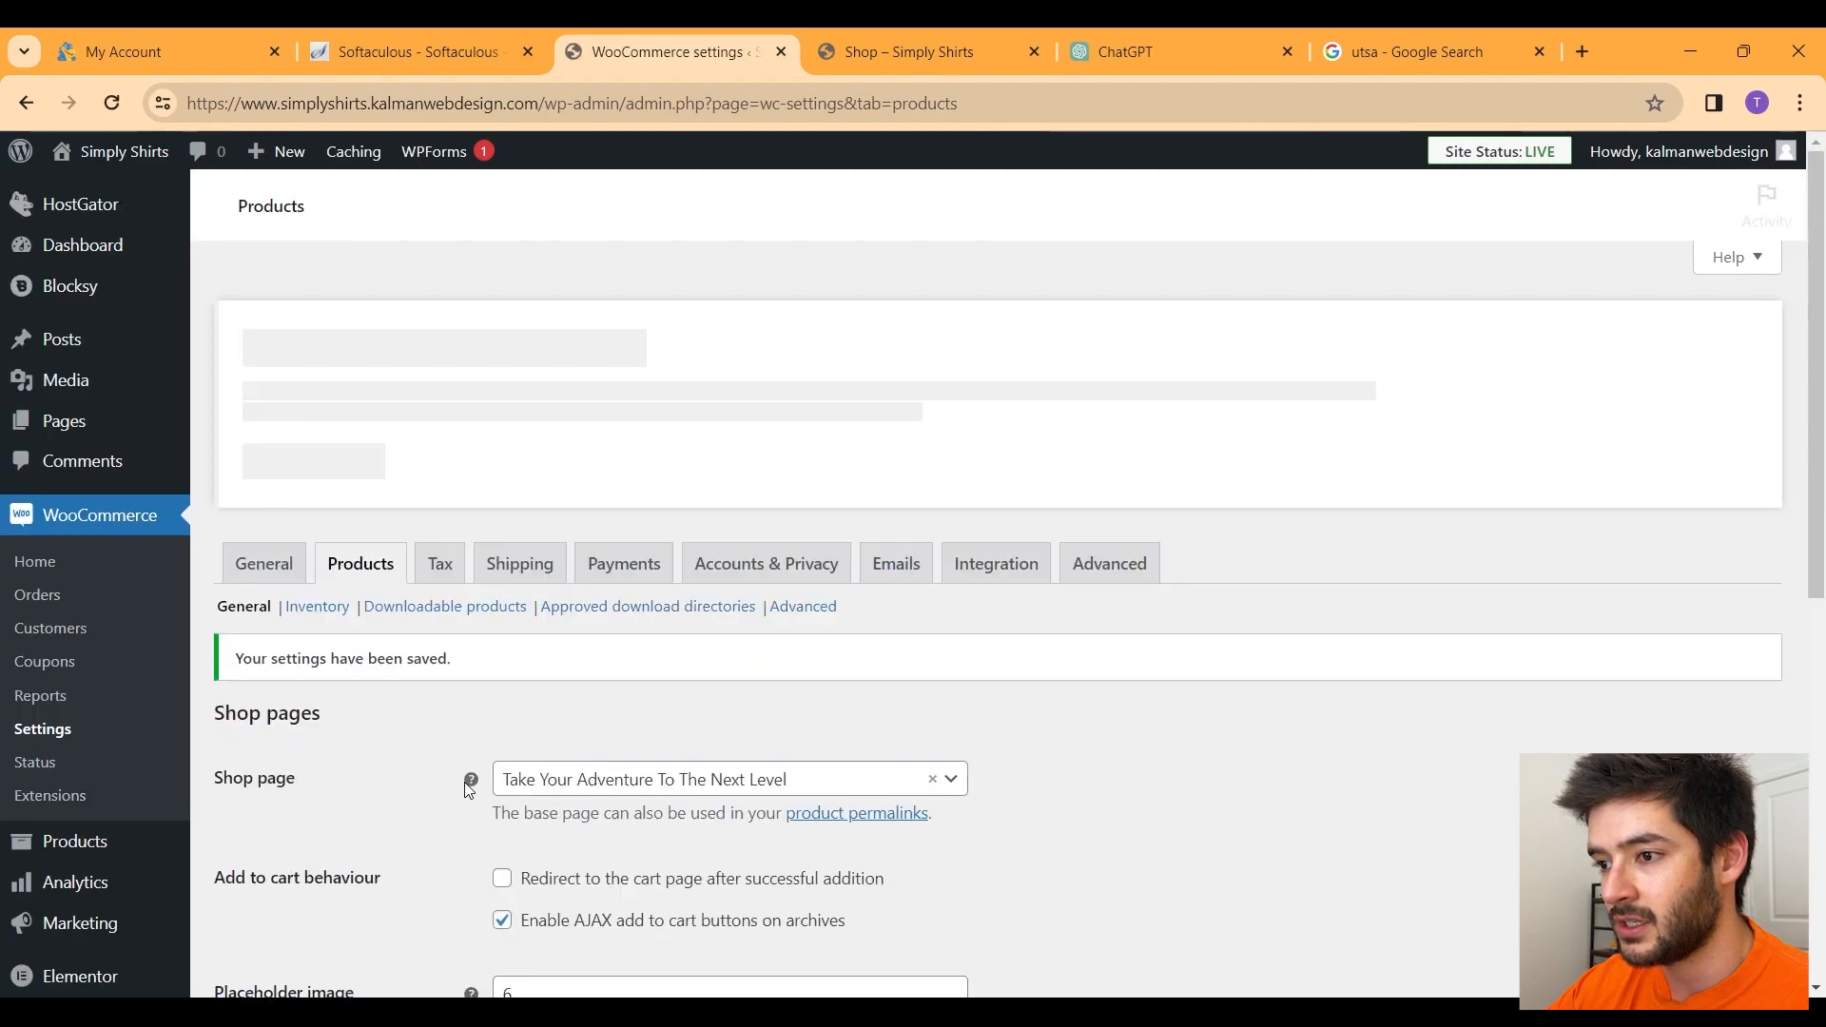
# Step: Restrict product reviews to verified owners only and save the settings
pyautogui.scroll(-4, 533, 704)
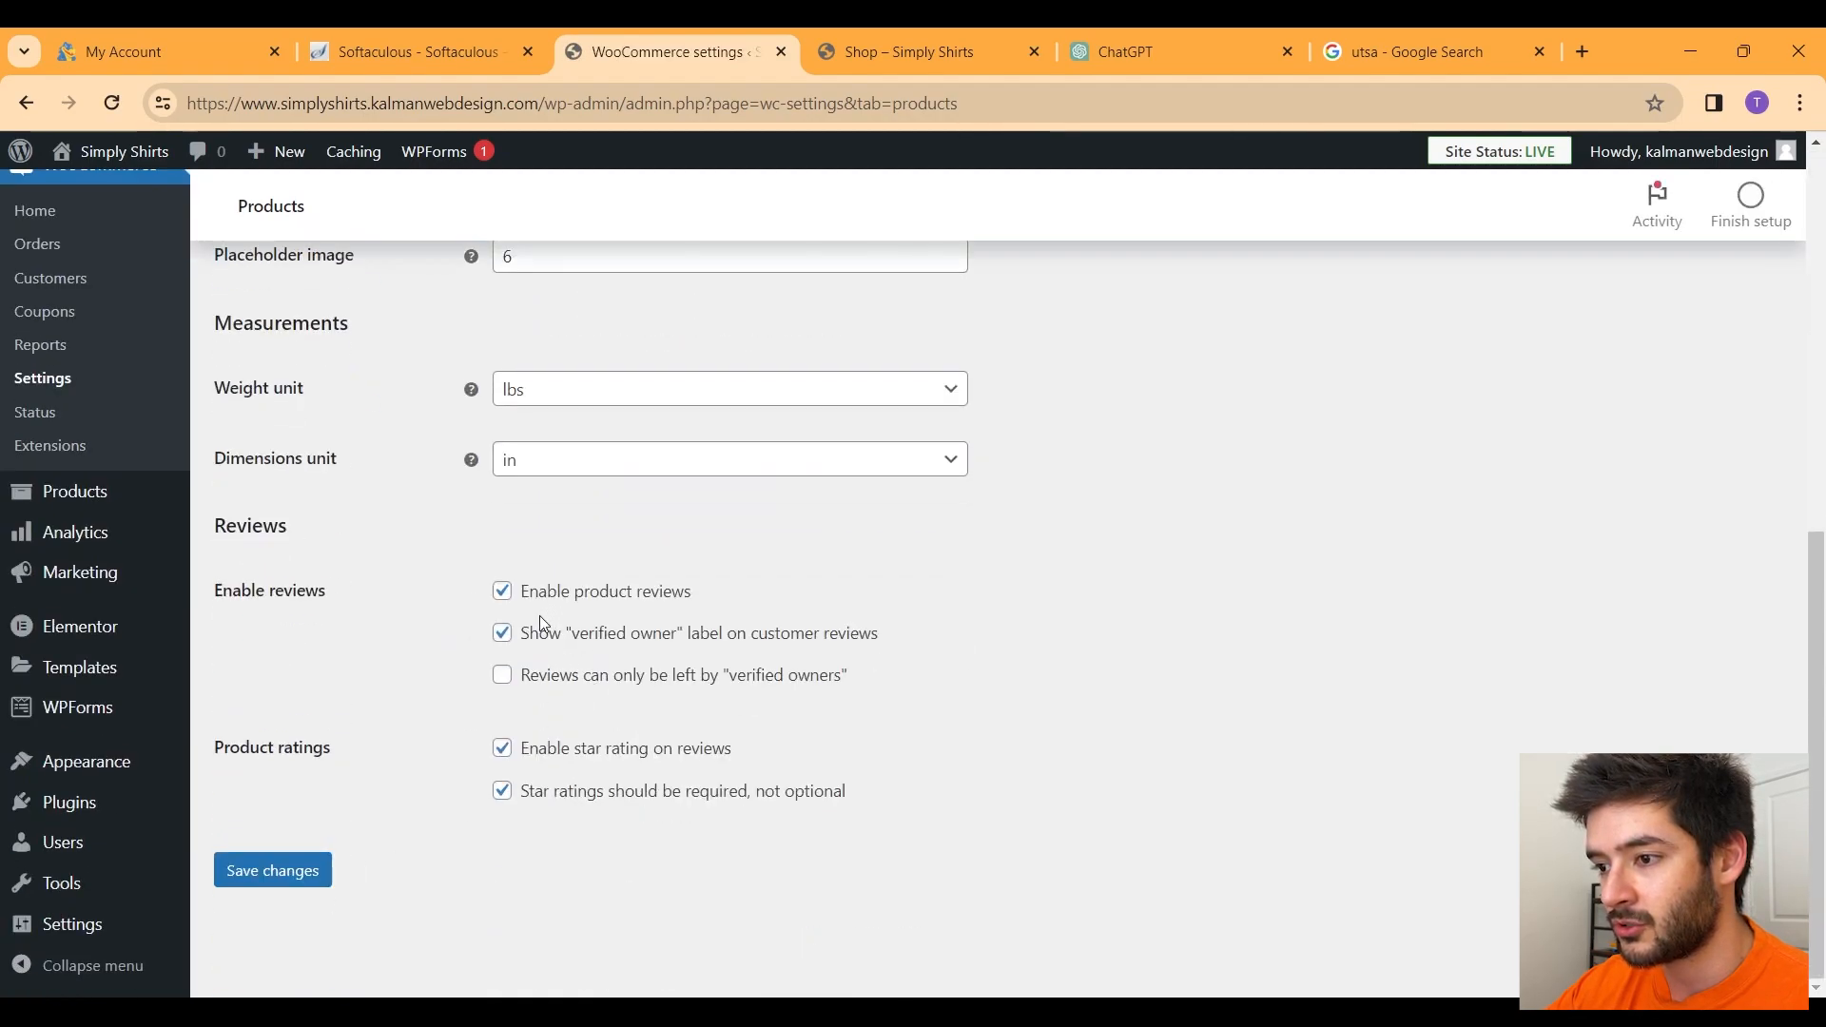
pyautogui.click(502, 676)
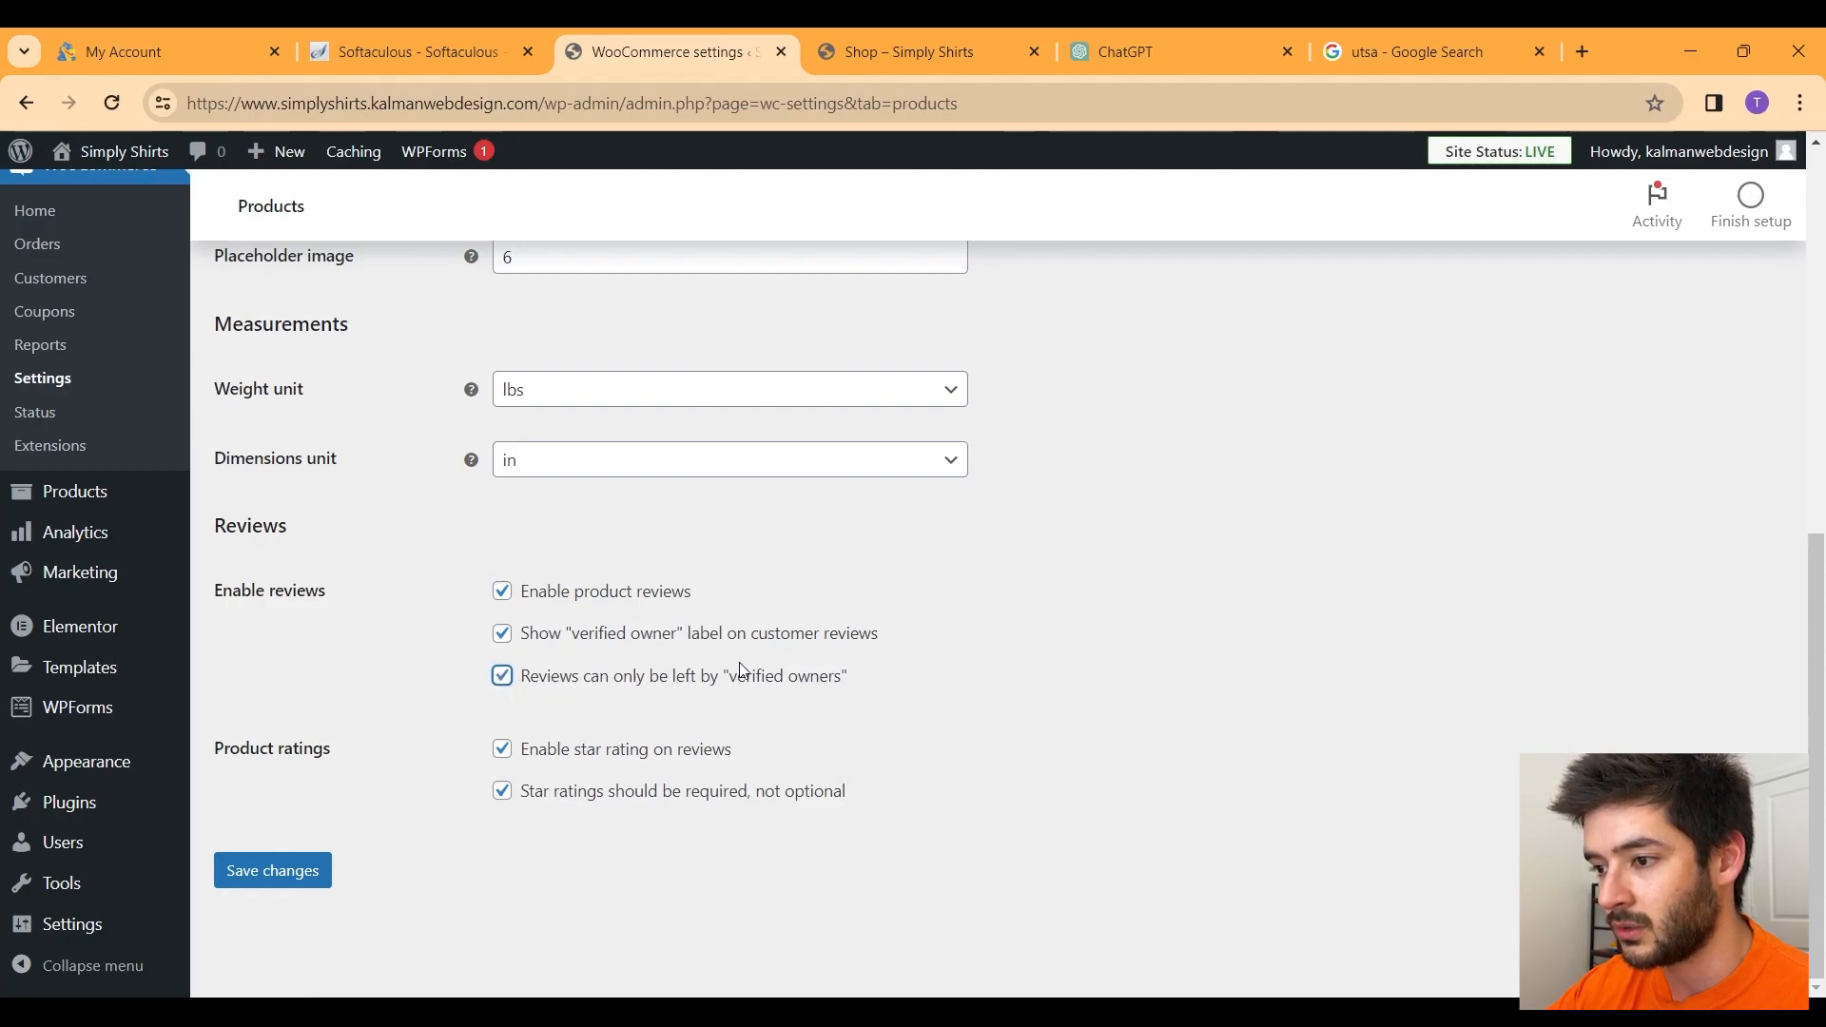
pyautogui.click(273, 870)
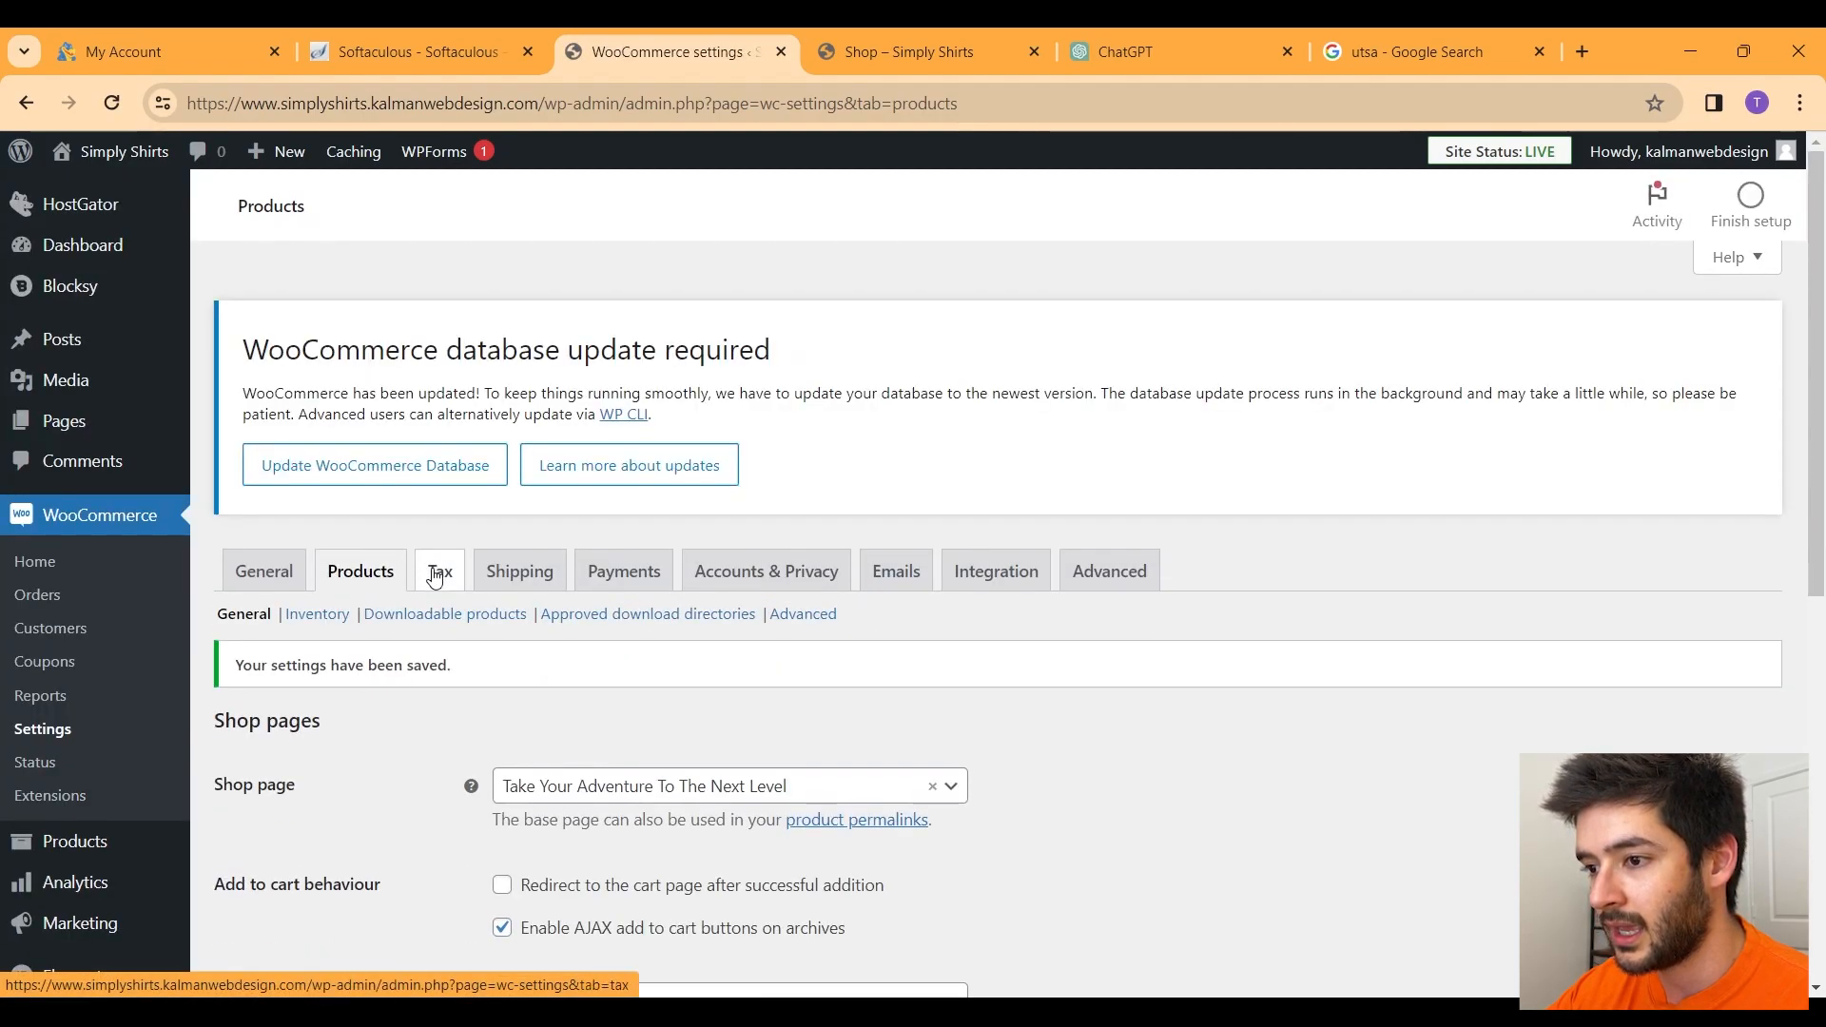
pyautogui.click(441, 582)
# Step: Enable automated taxes and set the shipping tax class to Zero rate
pyautogui.scroll(-2, 441, 571)
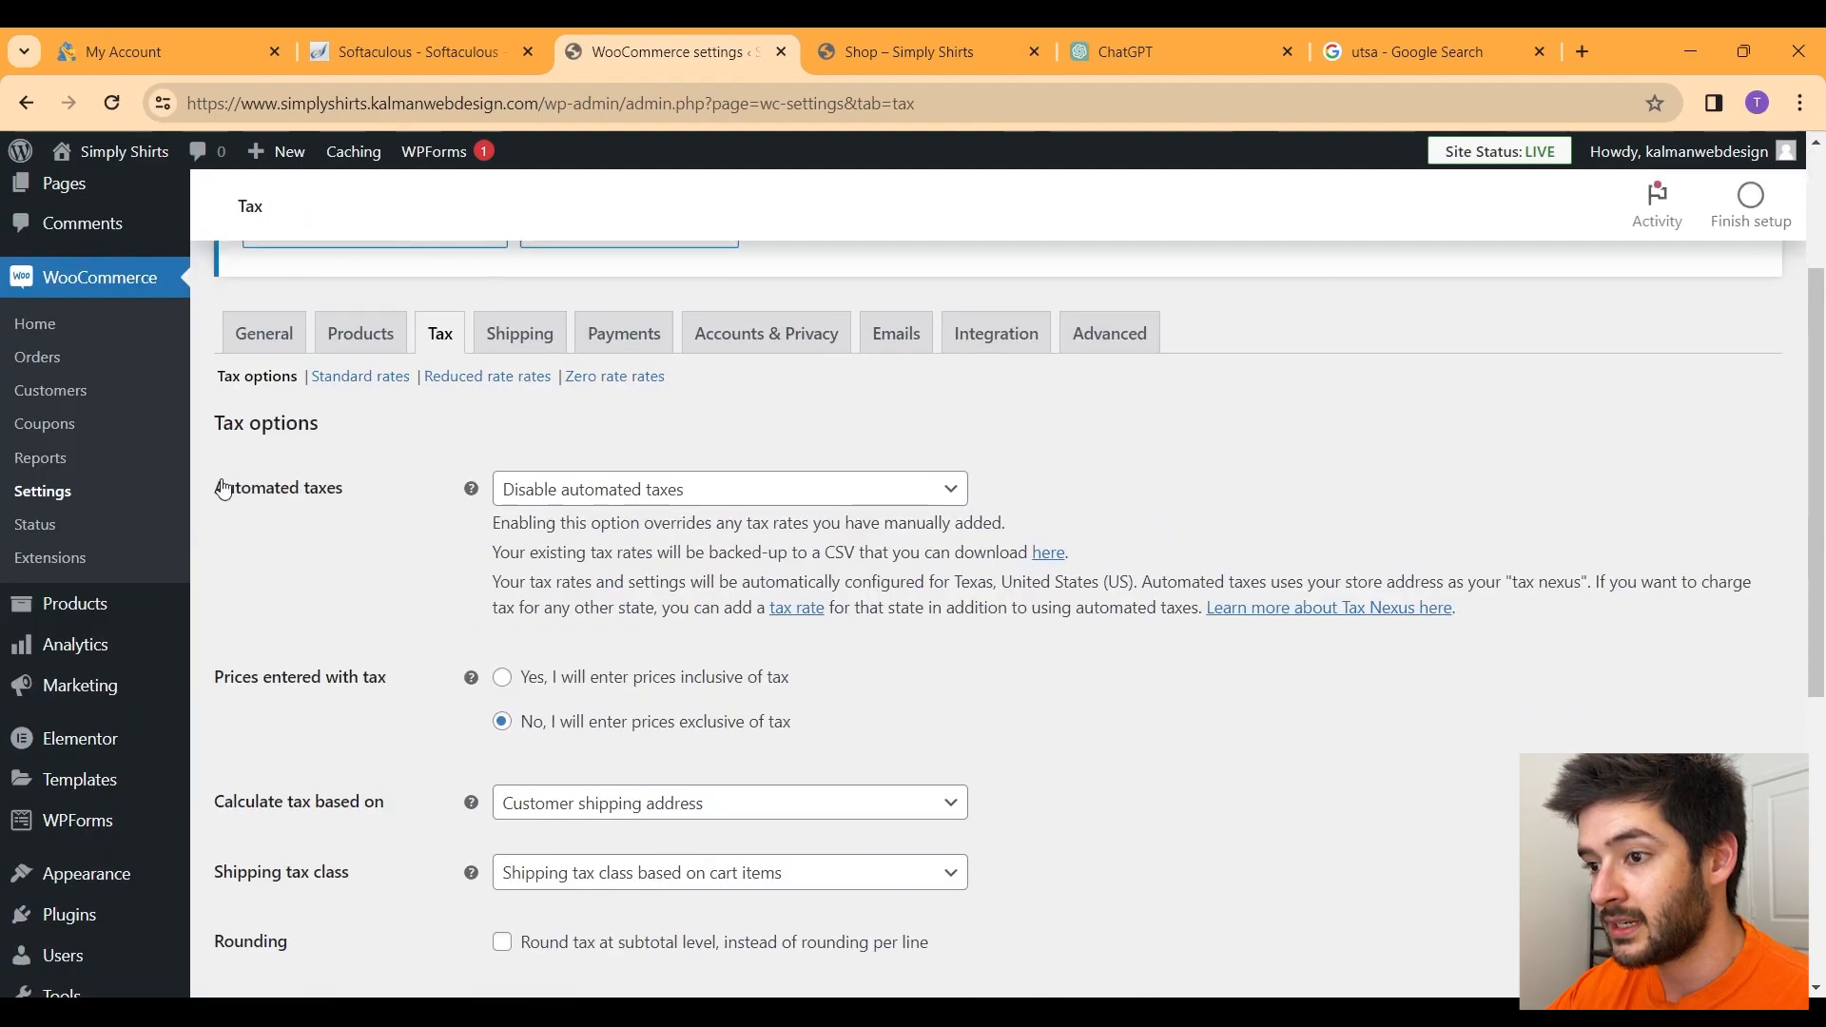
pyautogui.click(600, 489)
pyautogui.click(584, 563)
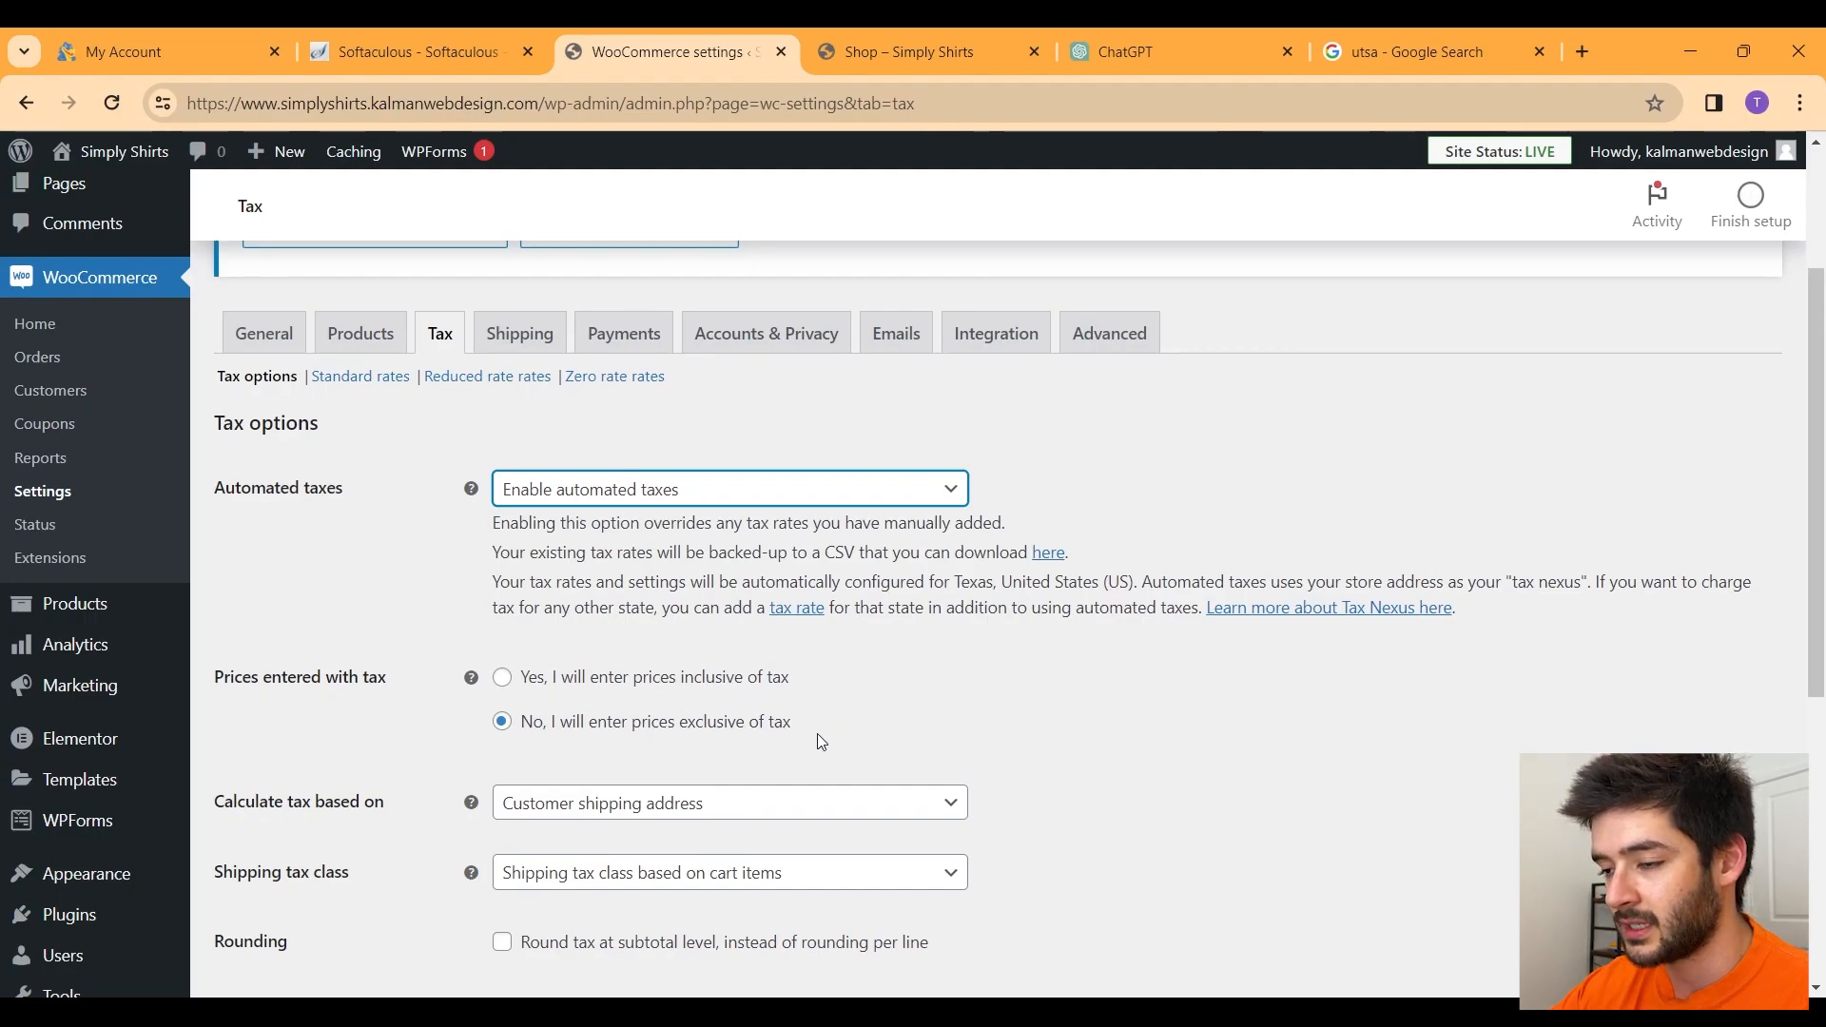
pyautogui.scroll(-2, 819, 734)
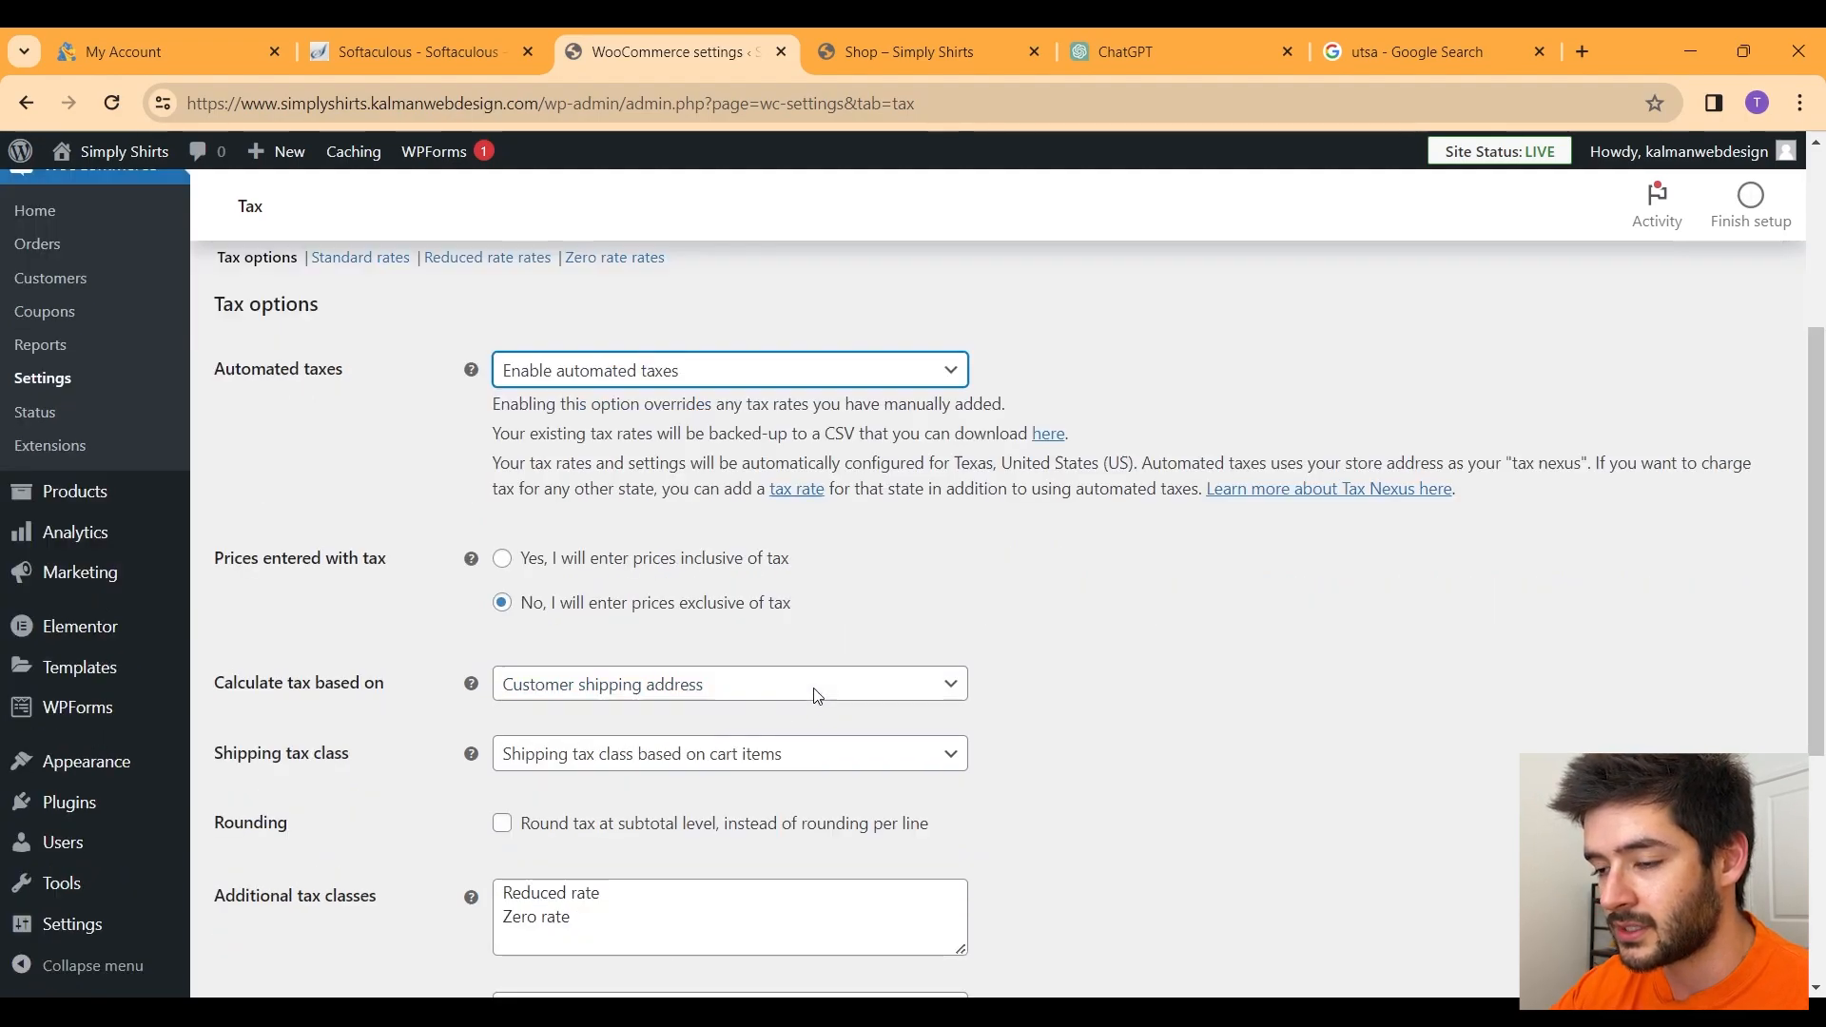
pyautogui.moveTo(213, 568); pyautogui.dragTo(416, 568)
pyautogui.click(416, 569)
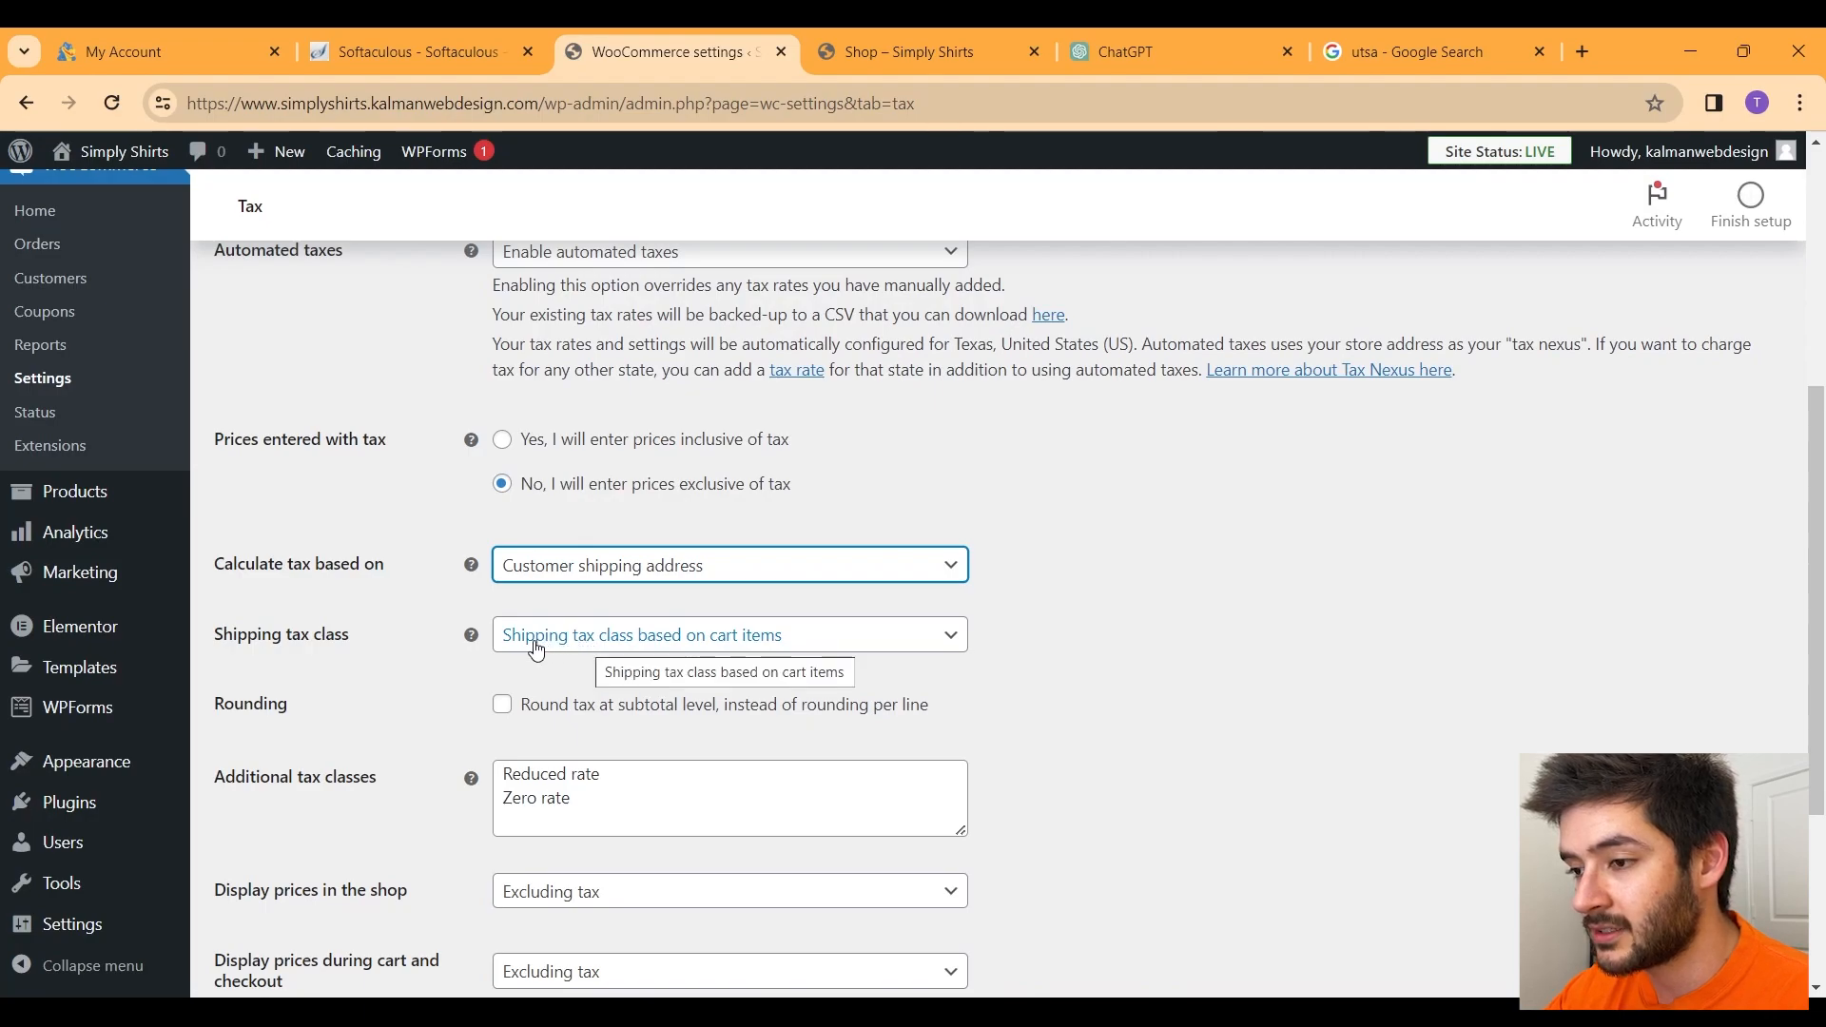
pyautogui.click(796, 645)
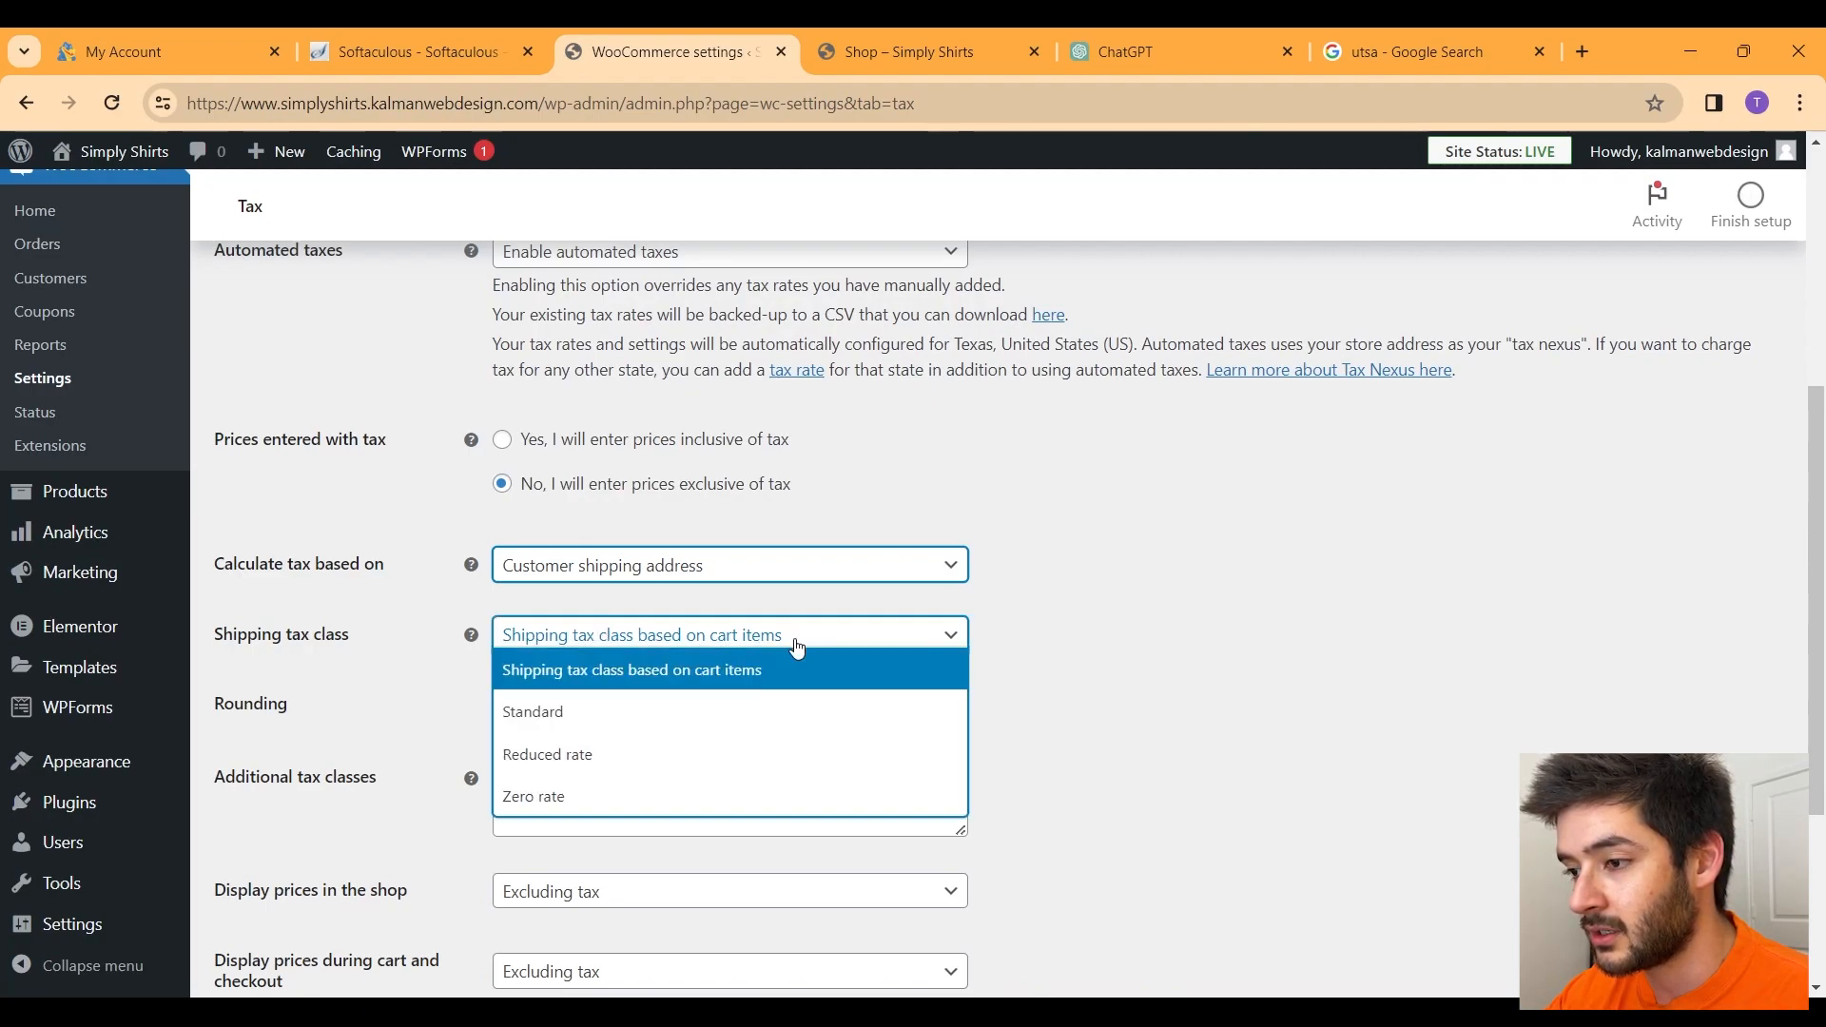
pyautogui.click(639, 797)
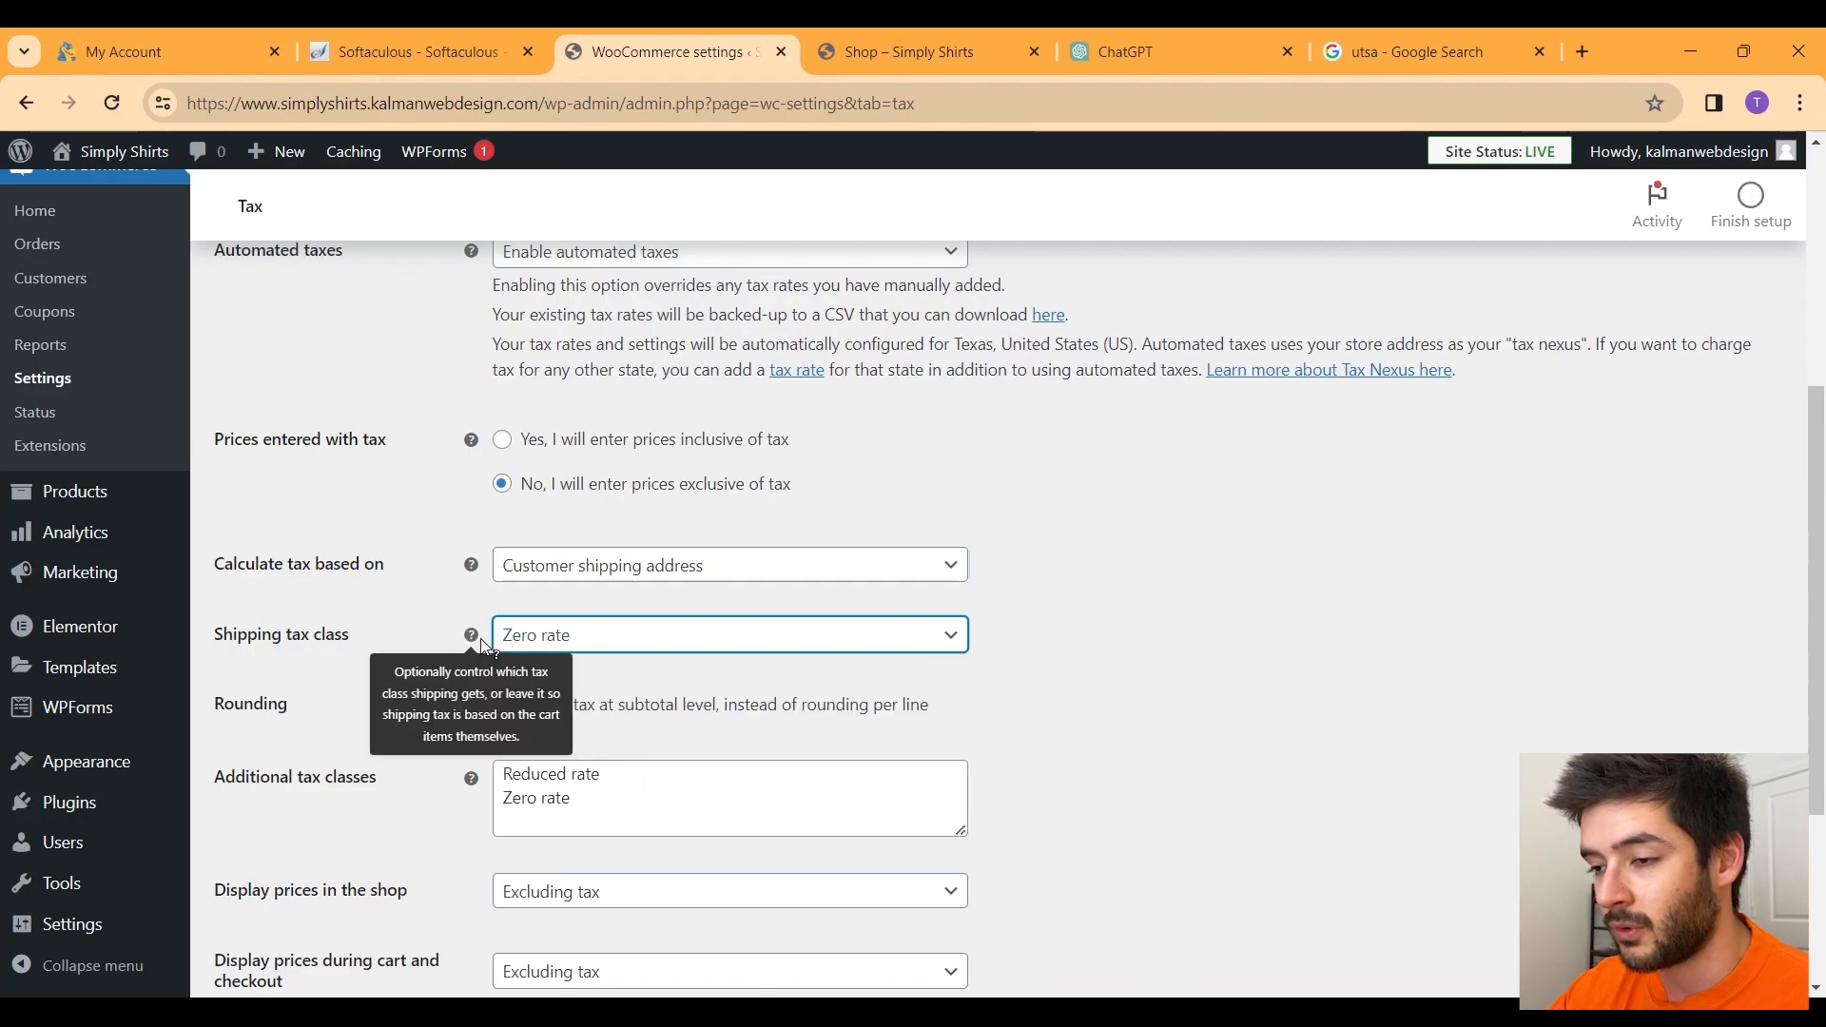
# Step: Keep shop and cart/checkout prices displayed excluding tax, and save the tax settings
pyautogui.scroll(-1, 1149, 622)
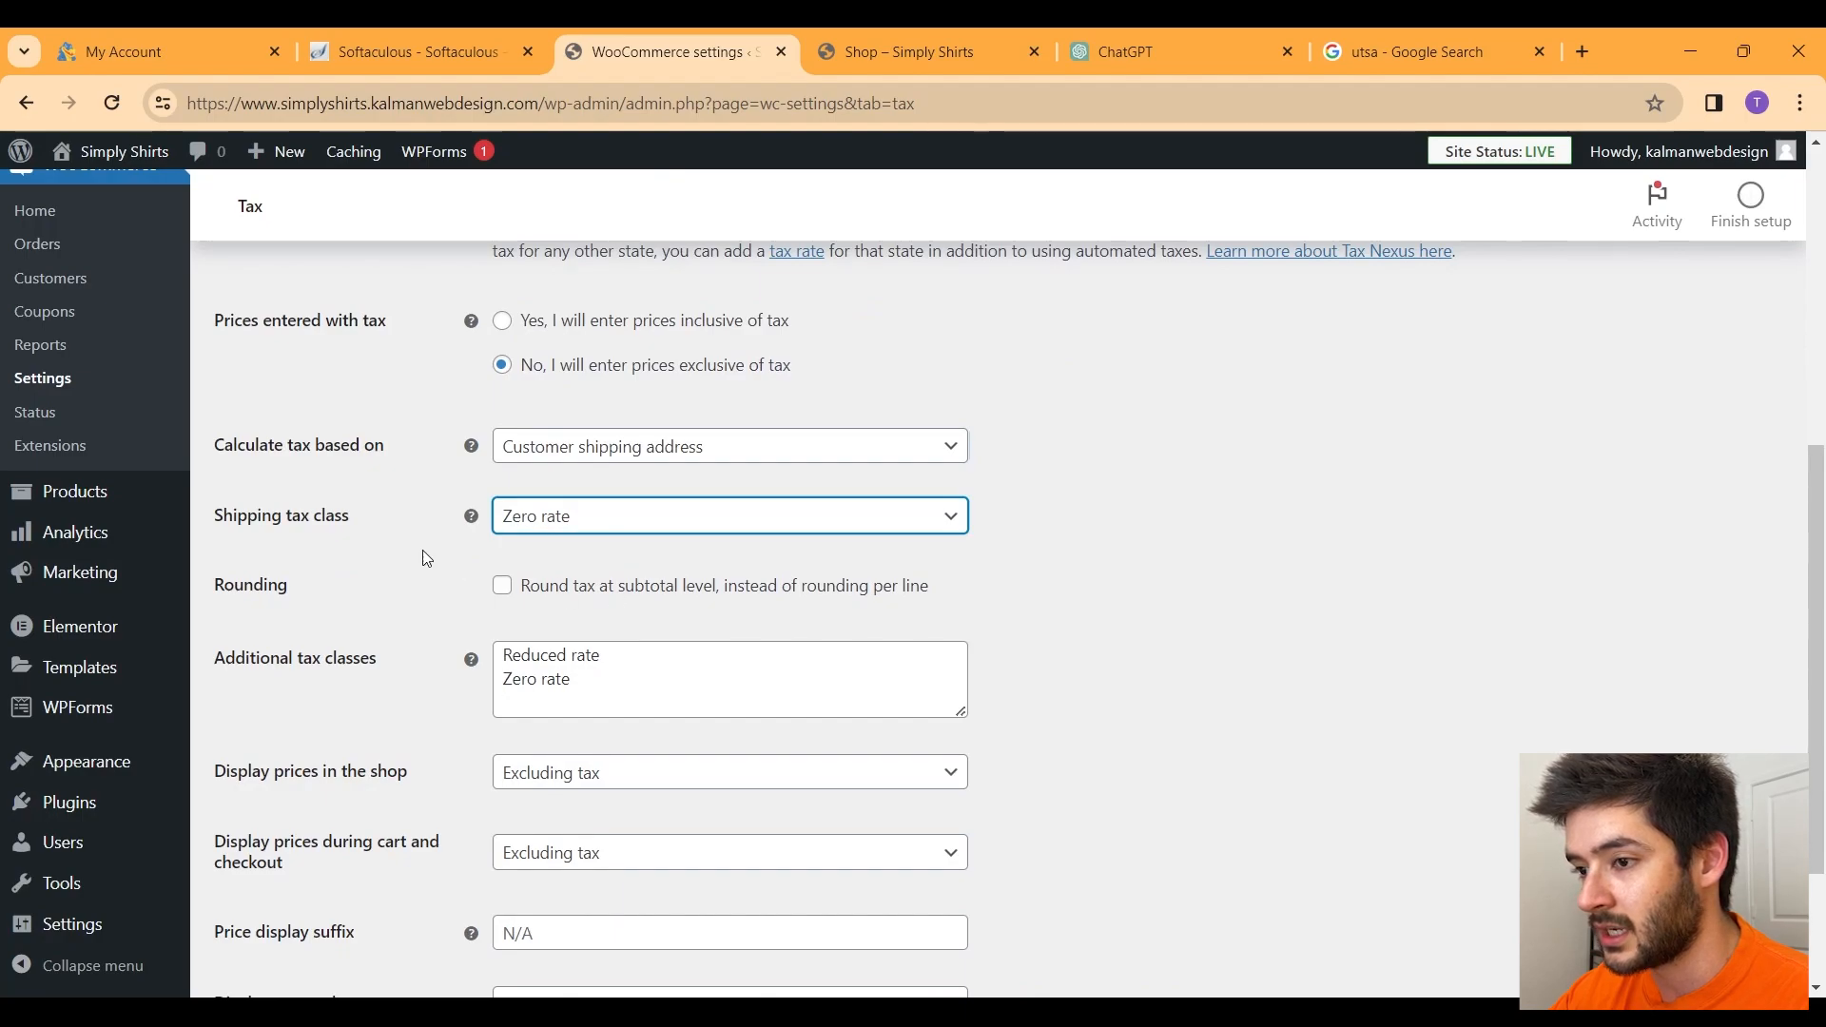
pyautogui.moveTo(351, 515); pyautogui.dragTo(286, 515)
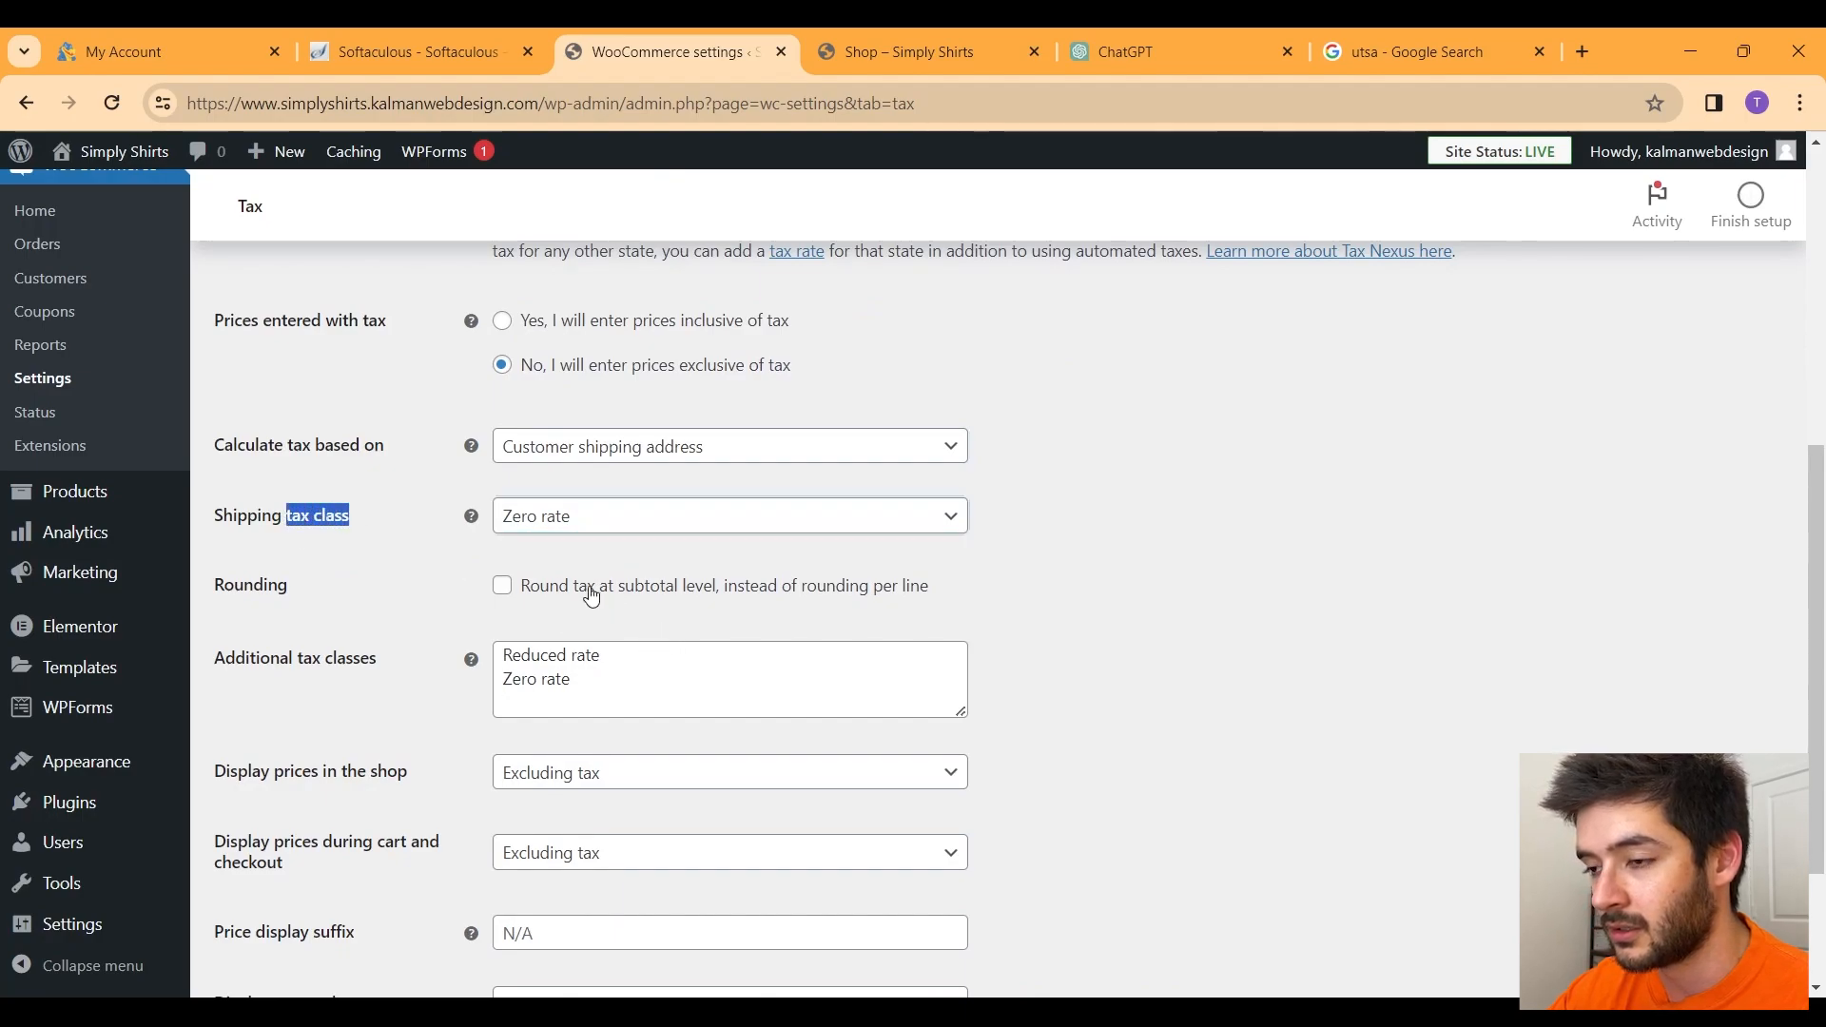
pyautogui.scroll(-2, 596, 601)
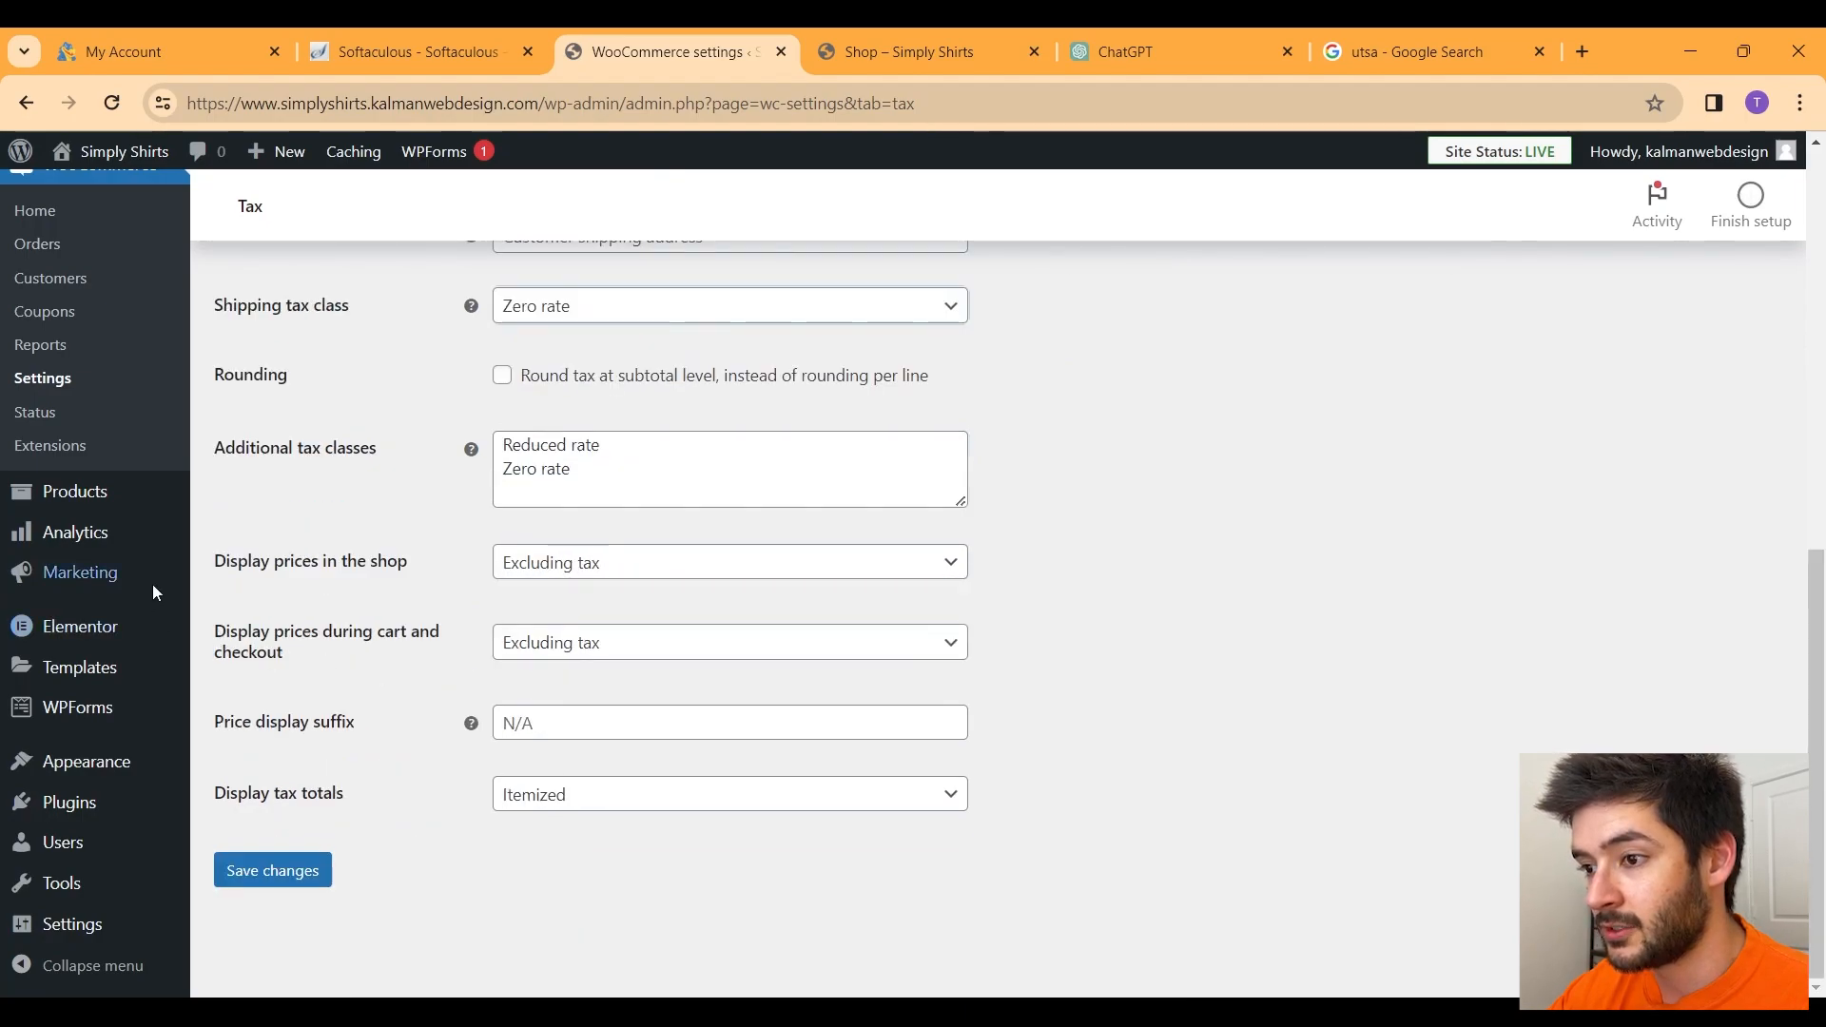
pyautogui.click(554, 571)
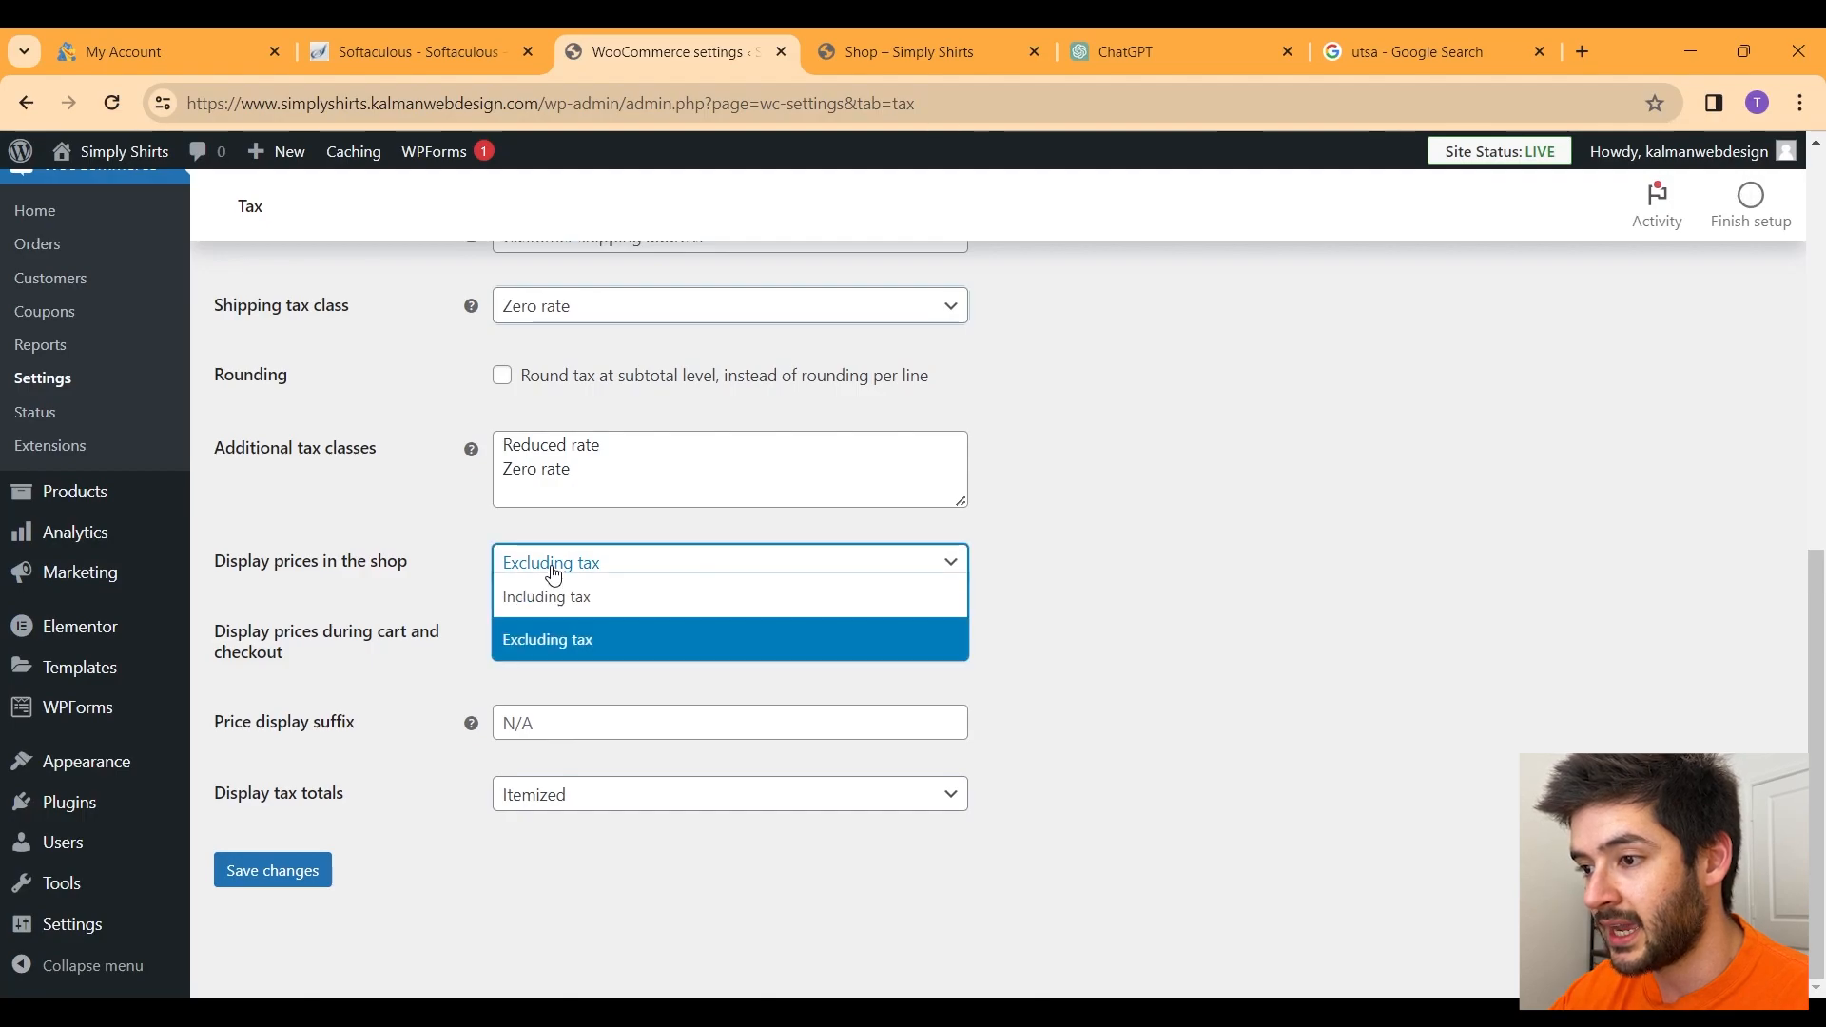
pyautogui.click(452, 584)
pyautogui.click(616, 562)
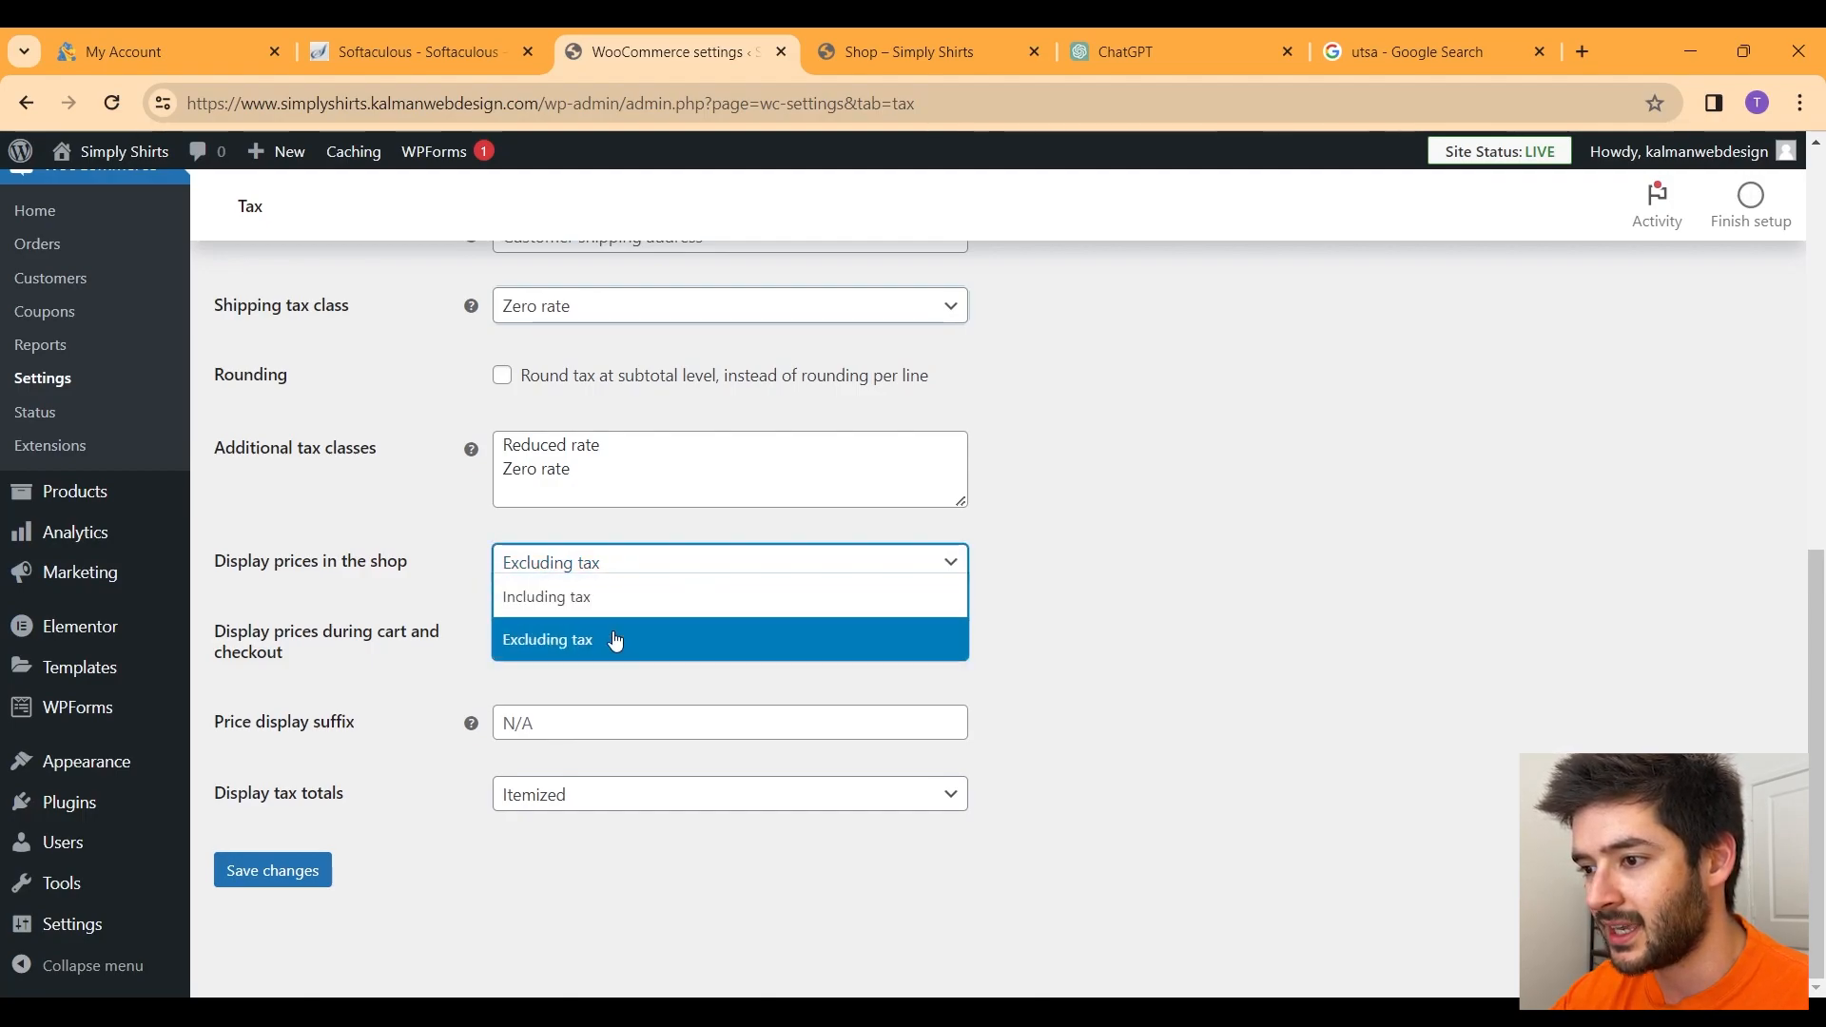
pyautogui.click(615, 639)
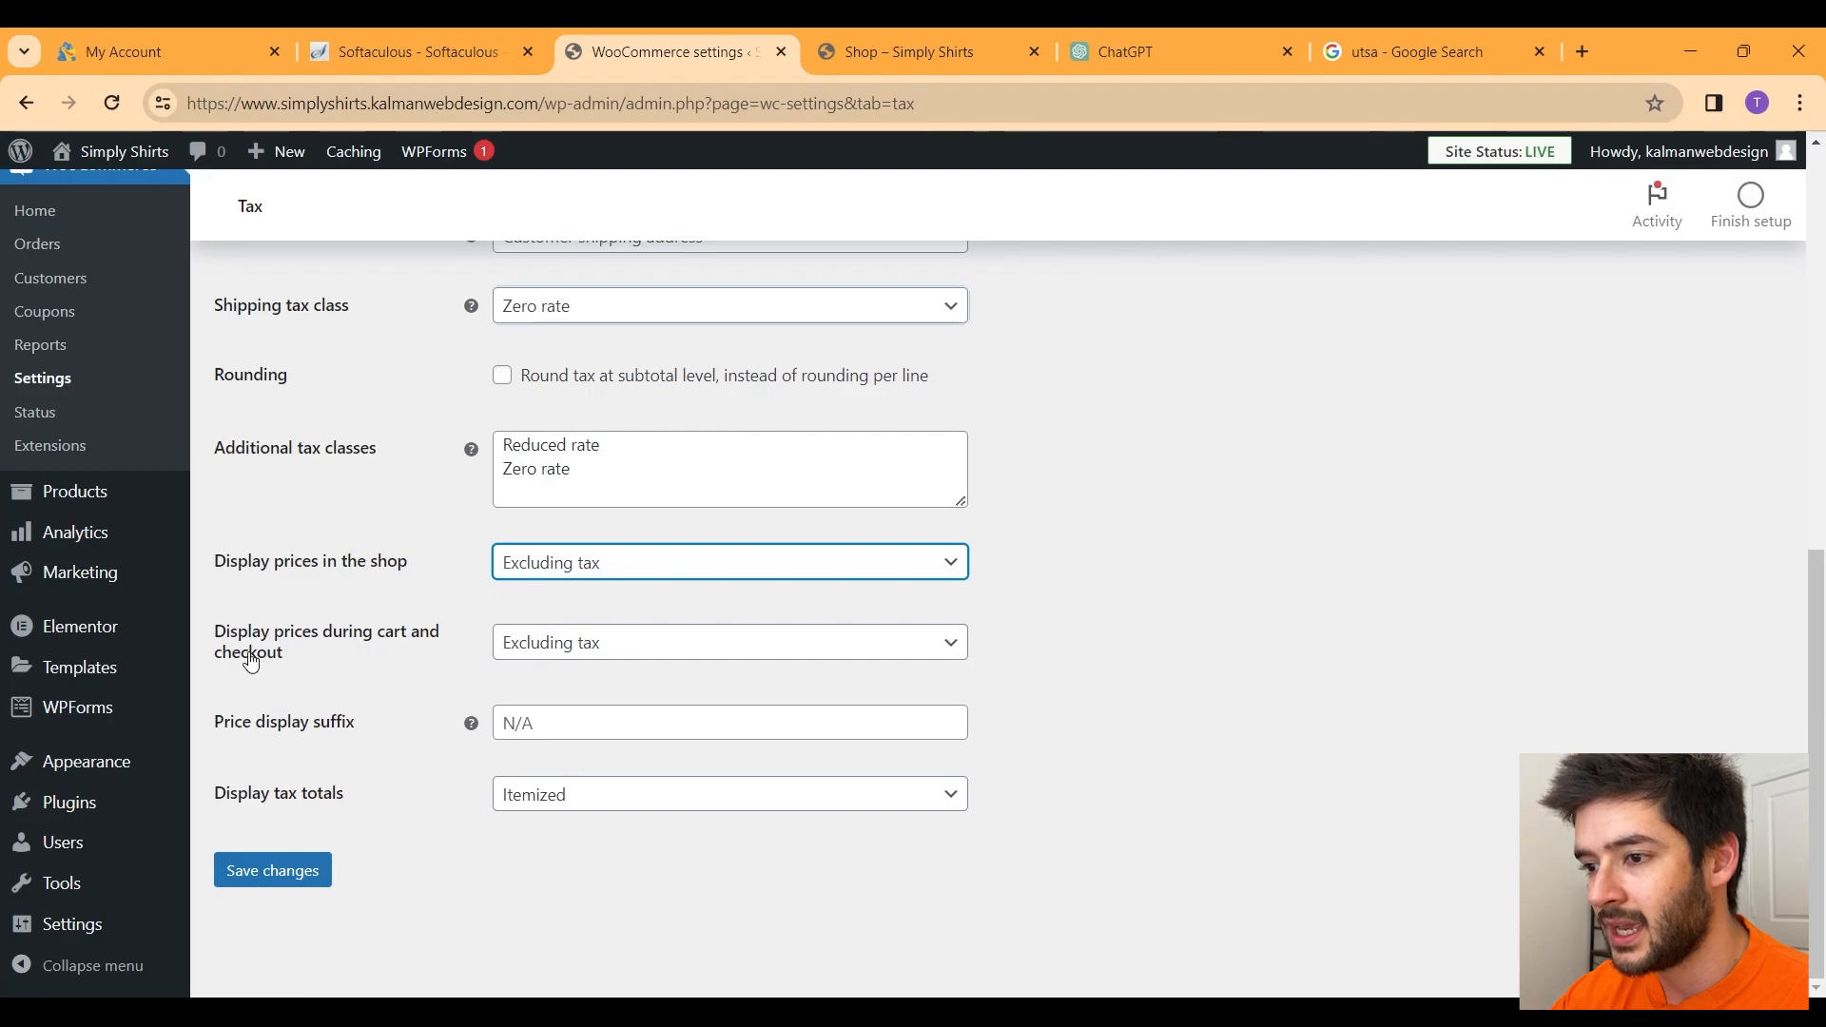
pyautogui.click(562, 649)
pyautogui.click(433, 671)
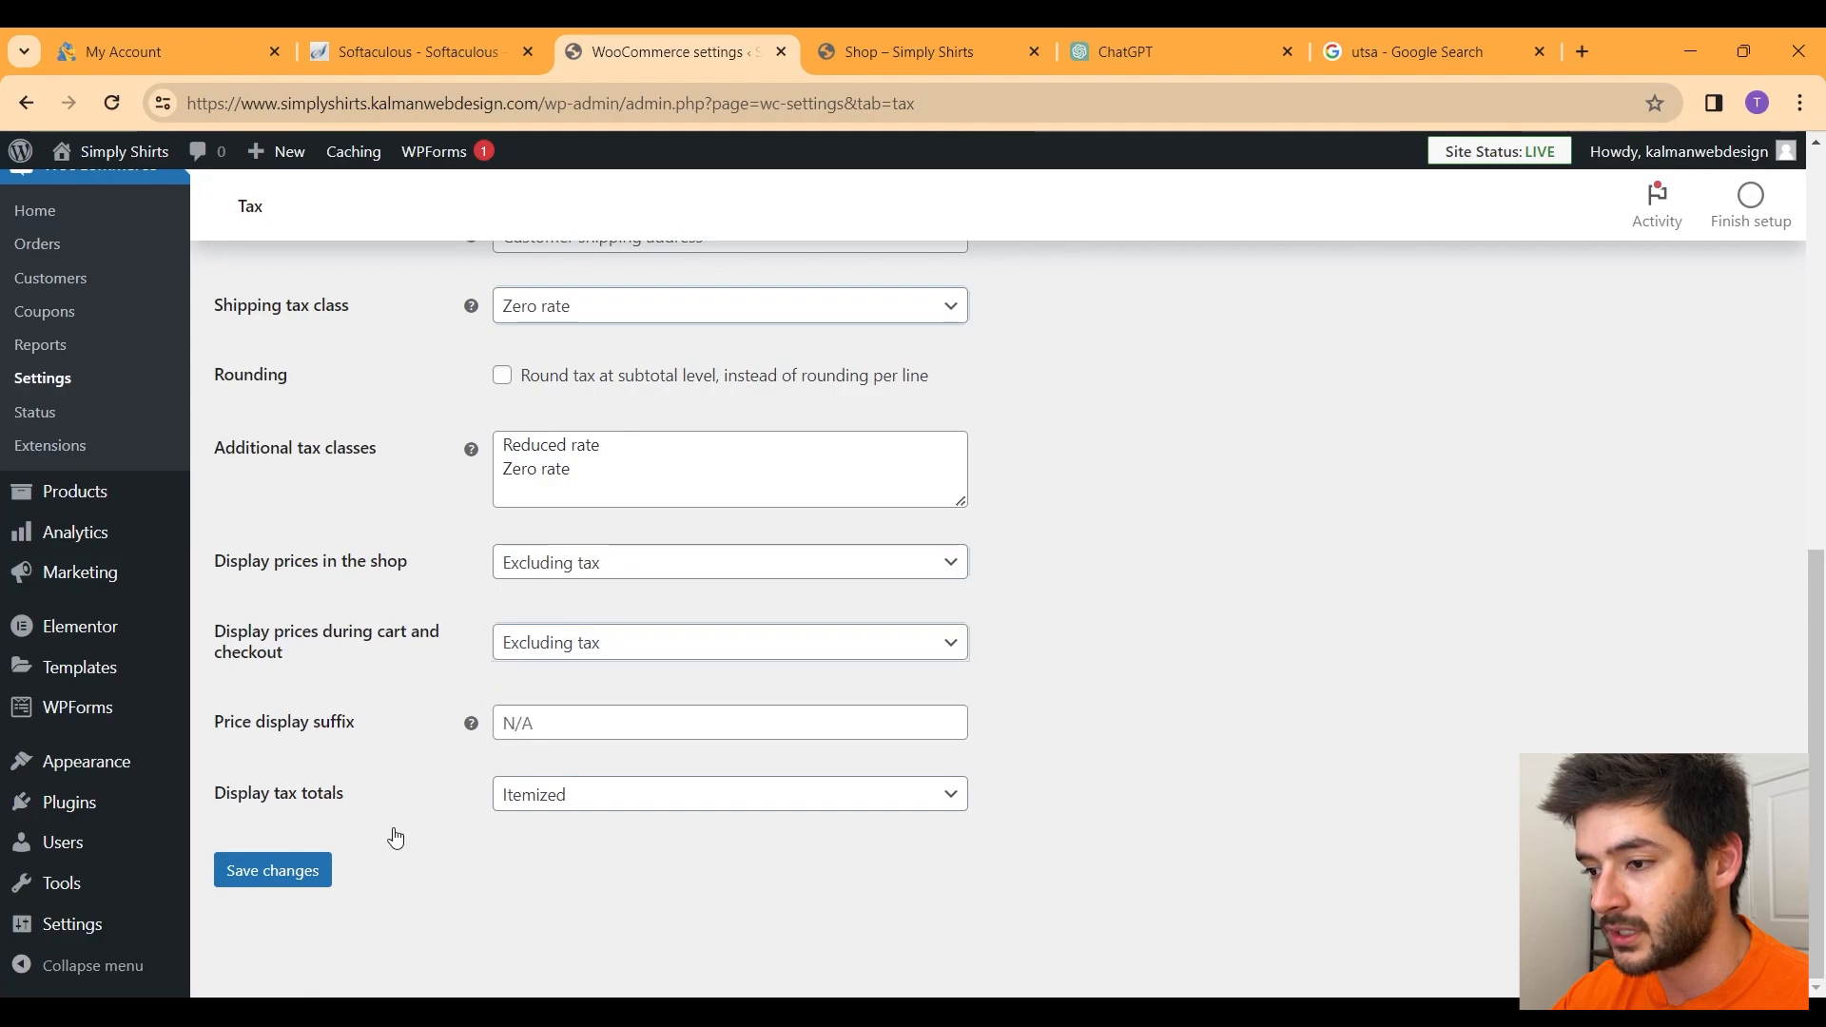
pyautogui.click(314, 897)
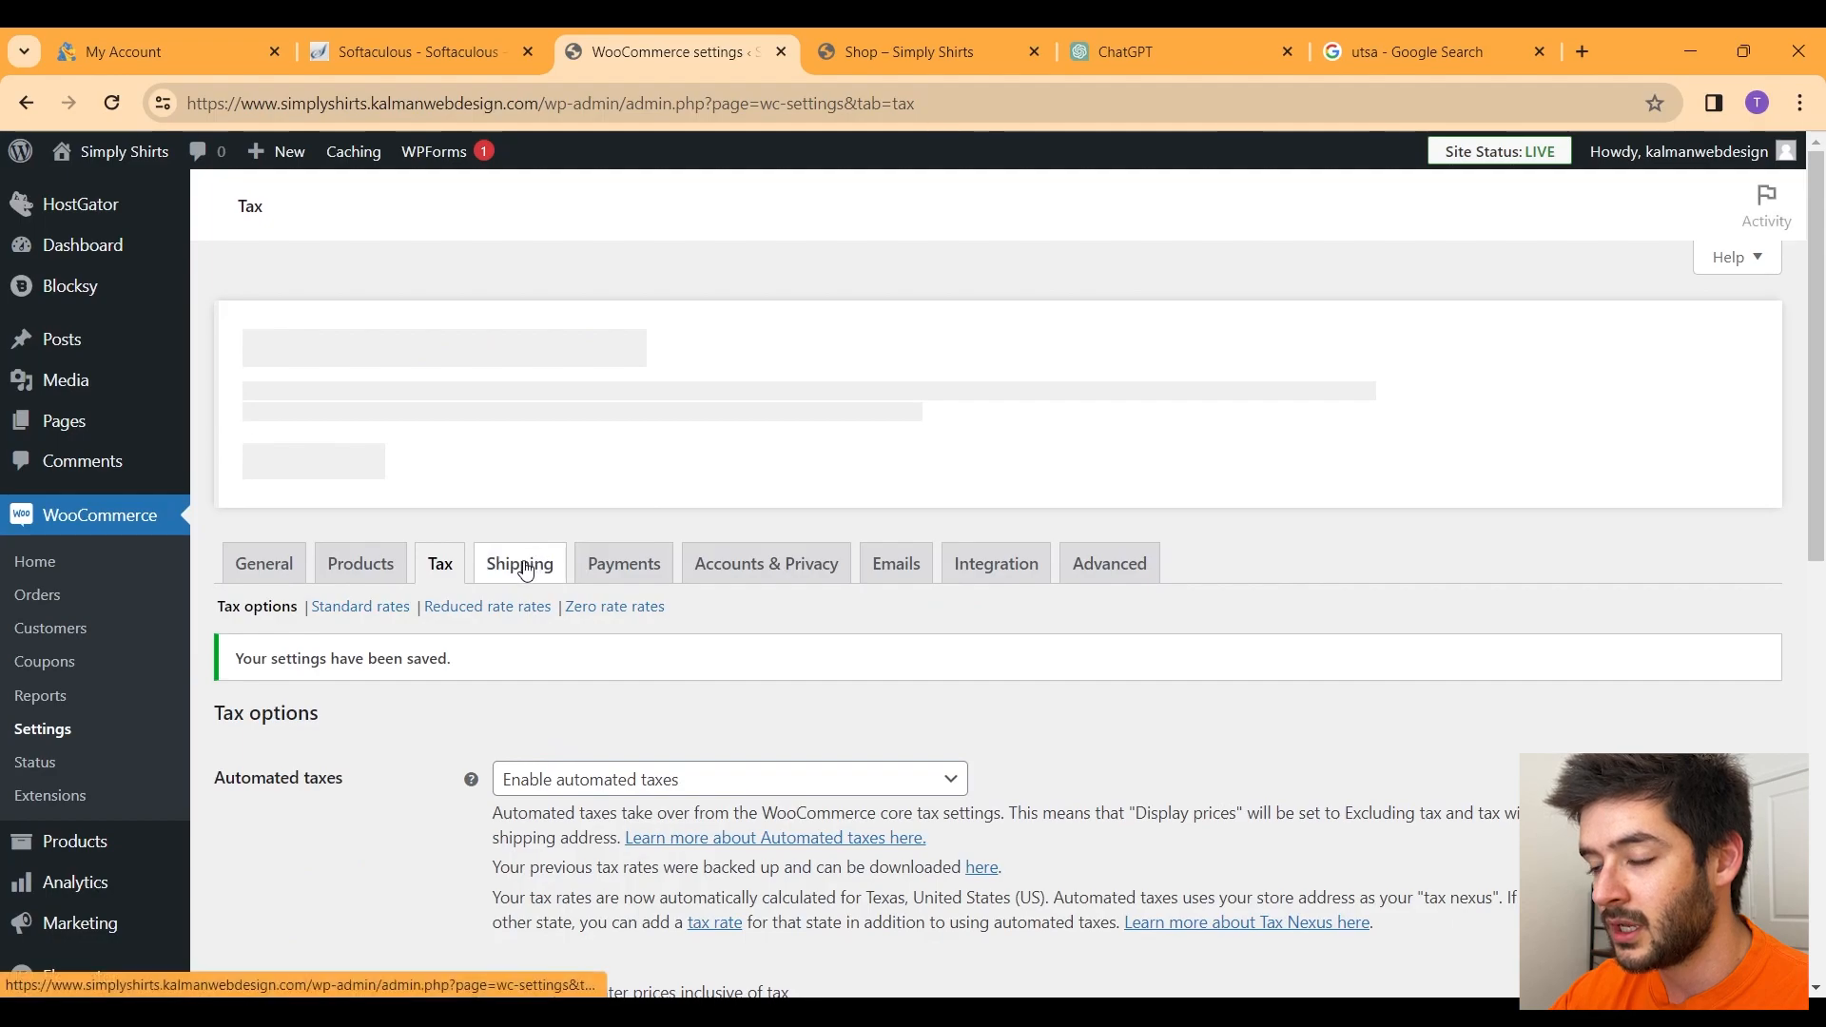
# Step: Open the United States (US) shipping zone and review its Free shipping method
pyautogui.click(520, 576)
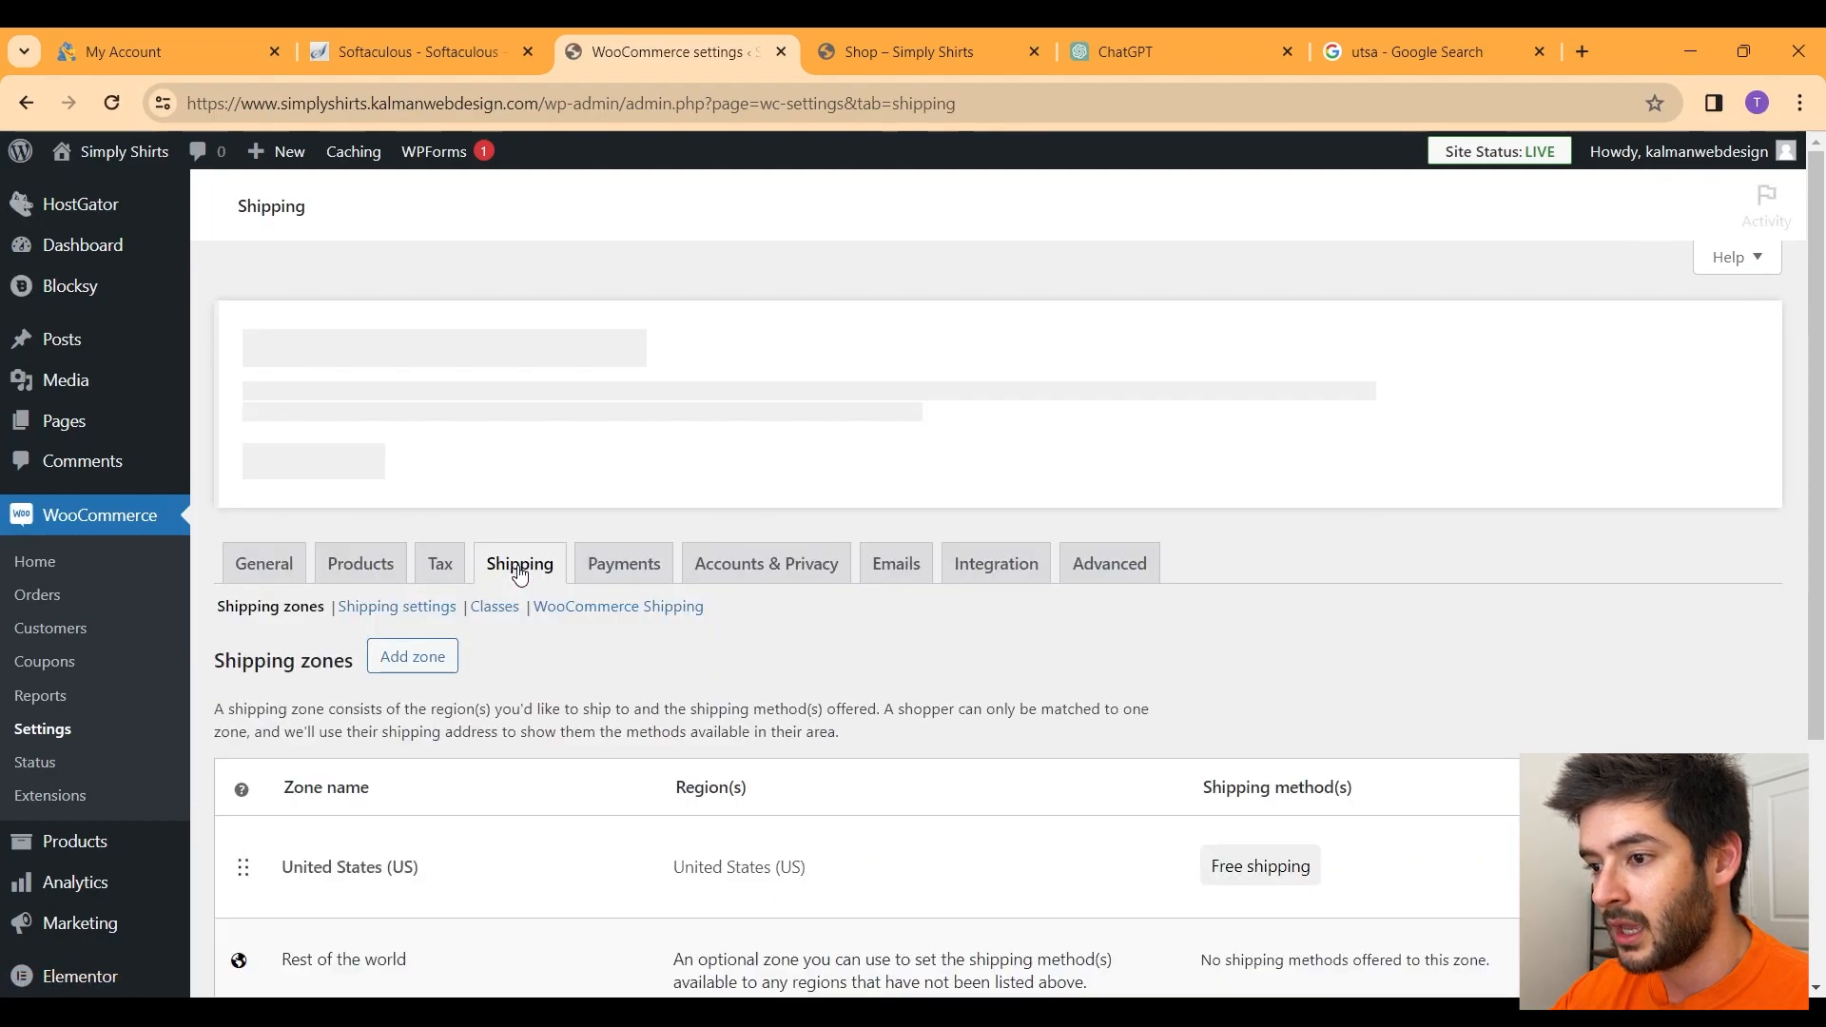
pyautogui.scroll(-2, 520, 576)
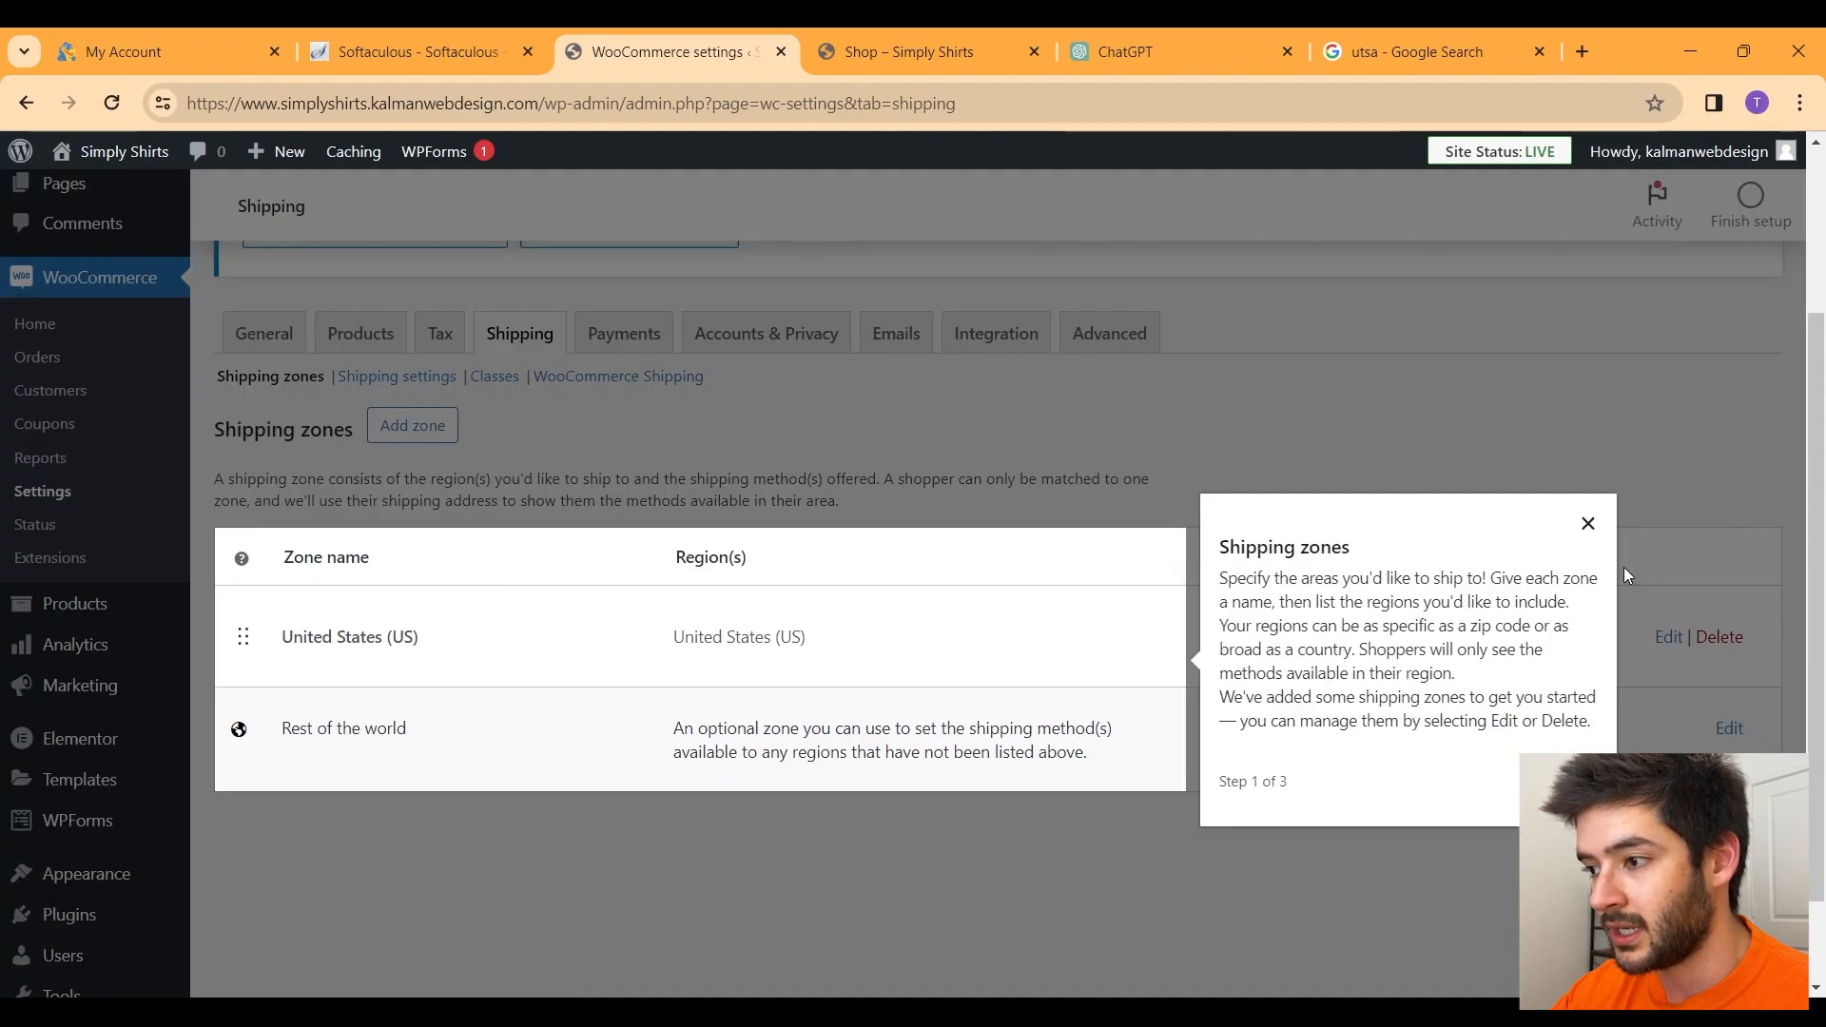
pyautogui.click(1589, 525)
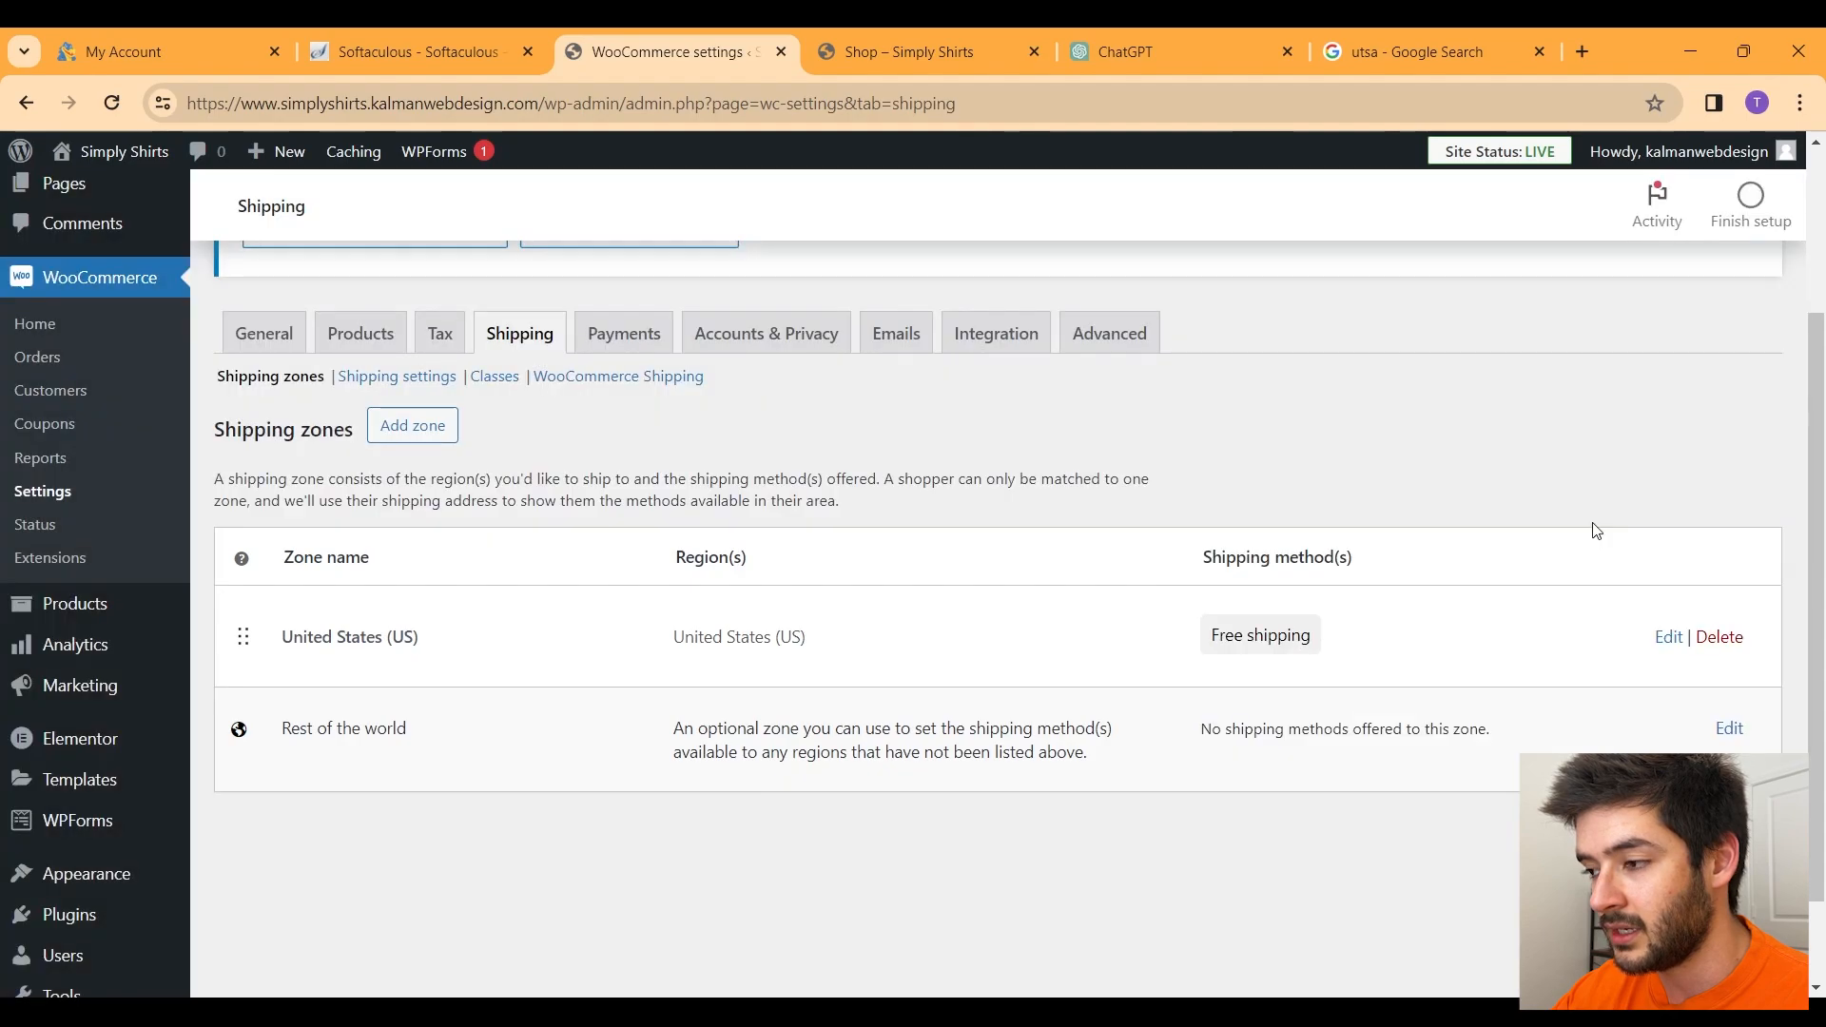
pyautogui.click(1671, 639)
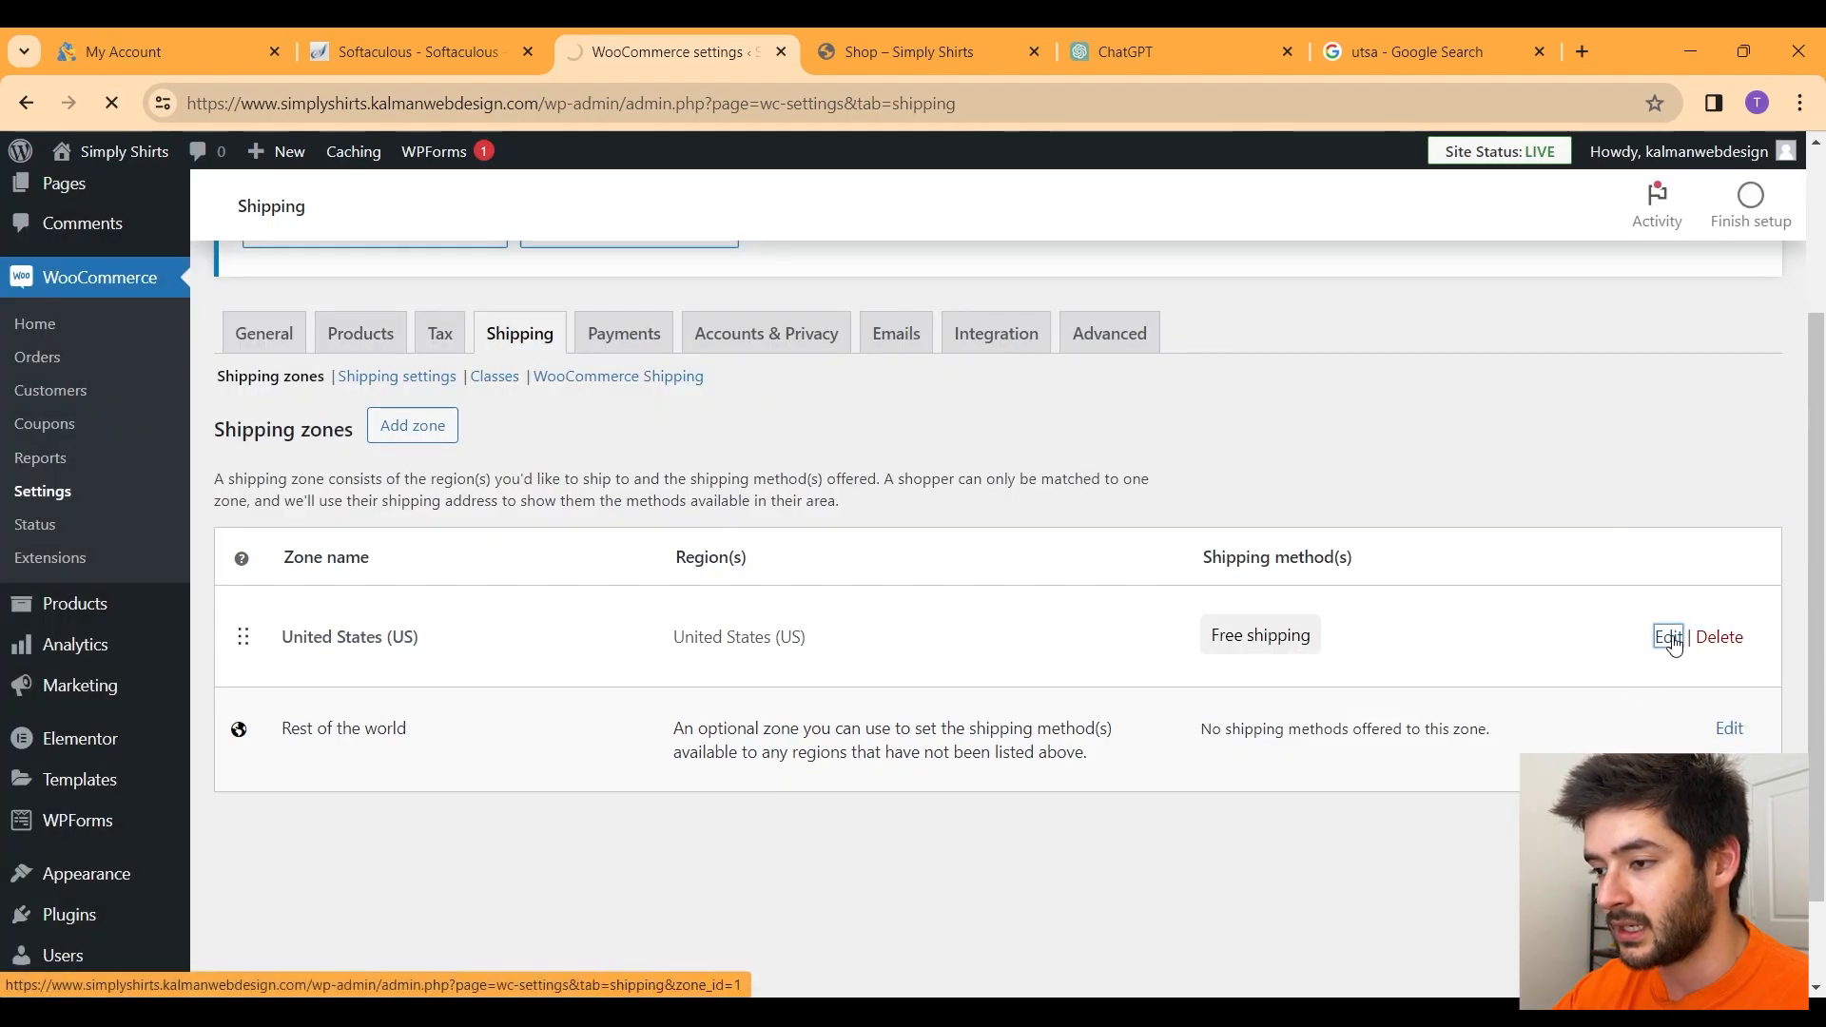
pyautogui.scroll(-3, 836, 671)
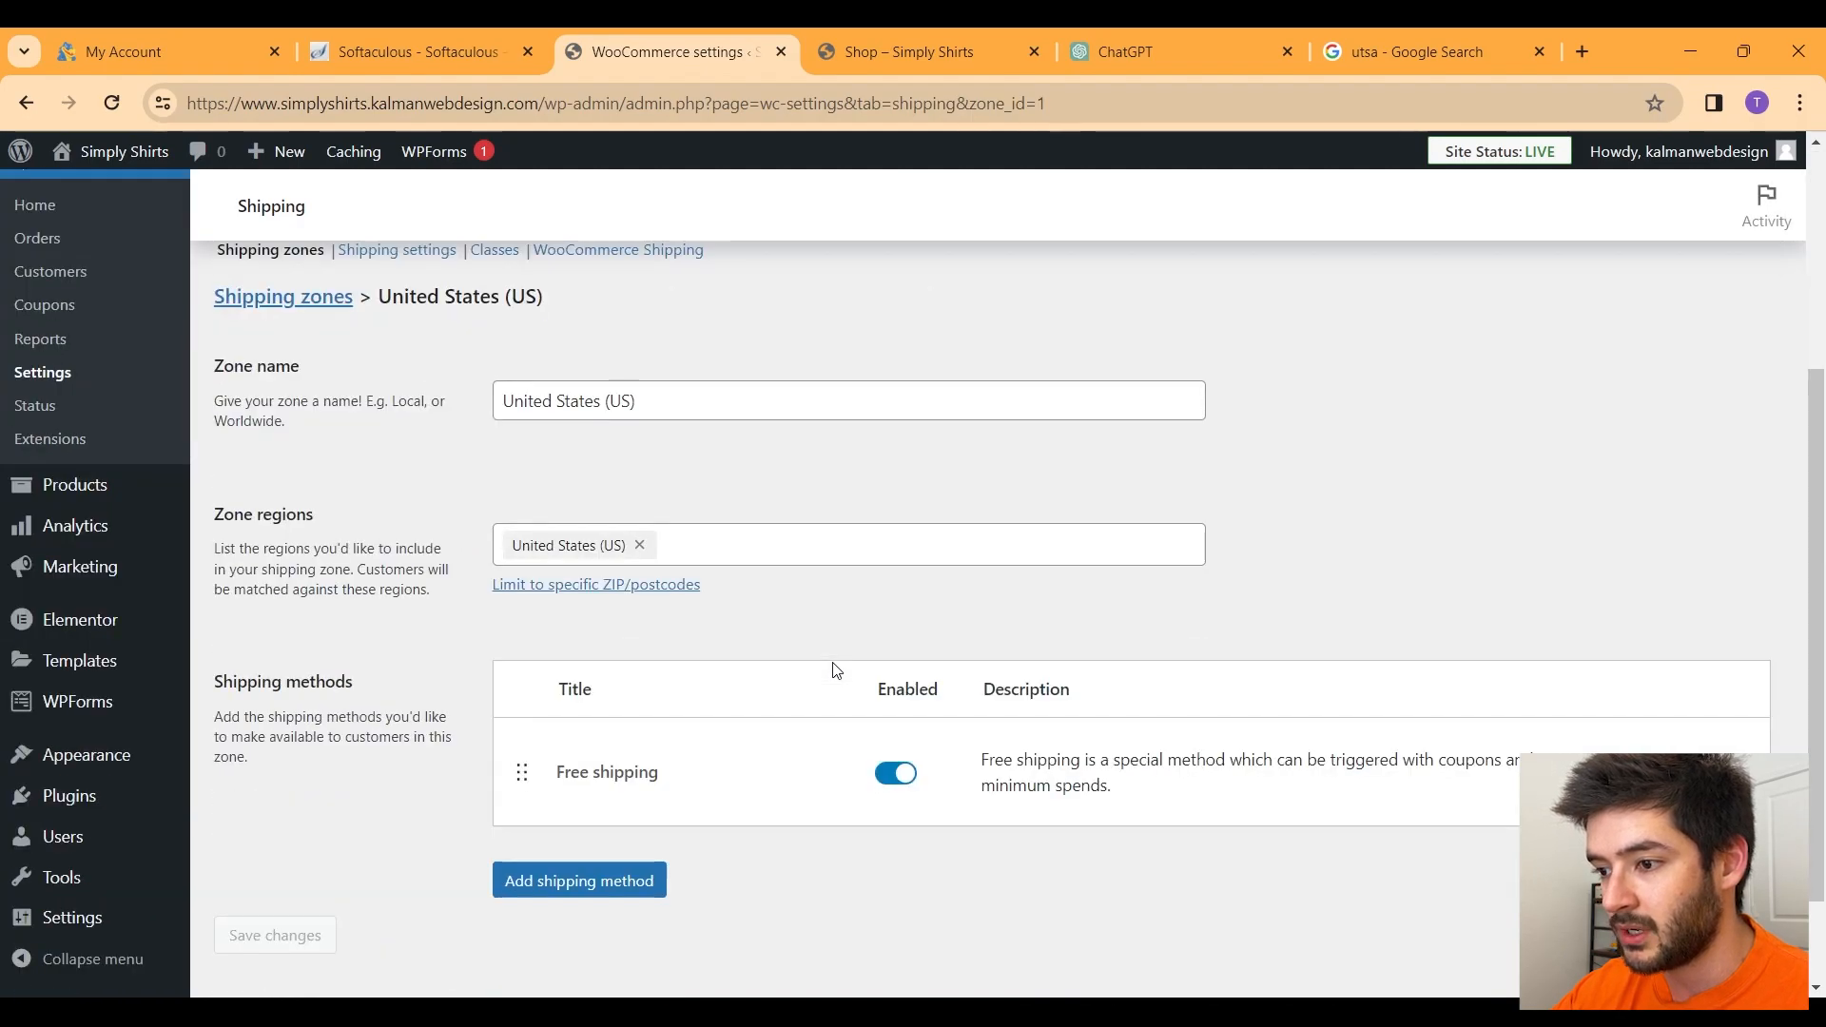
pyautogui.click(1671, 778)
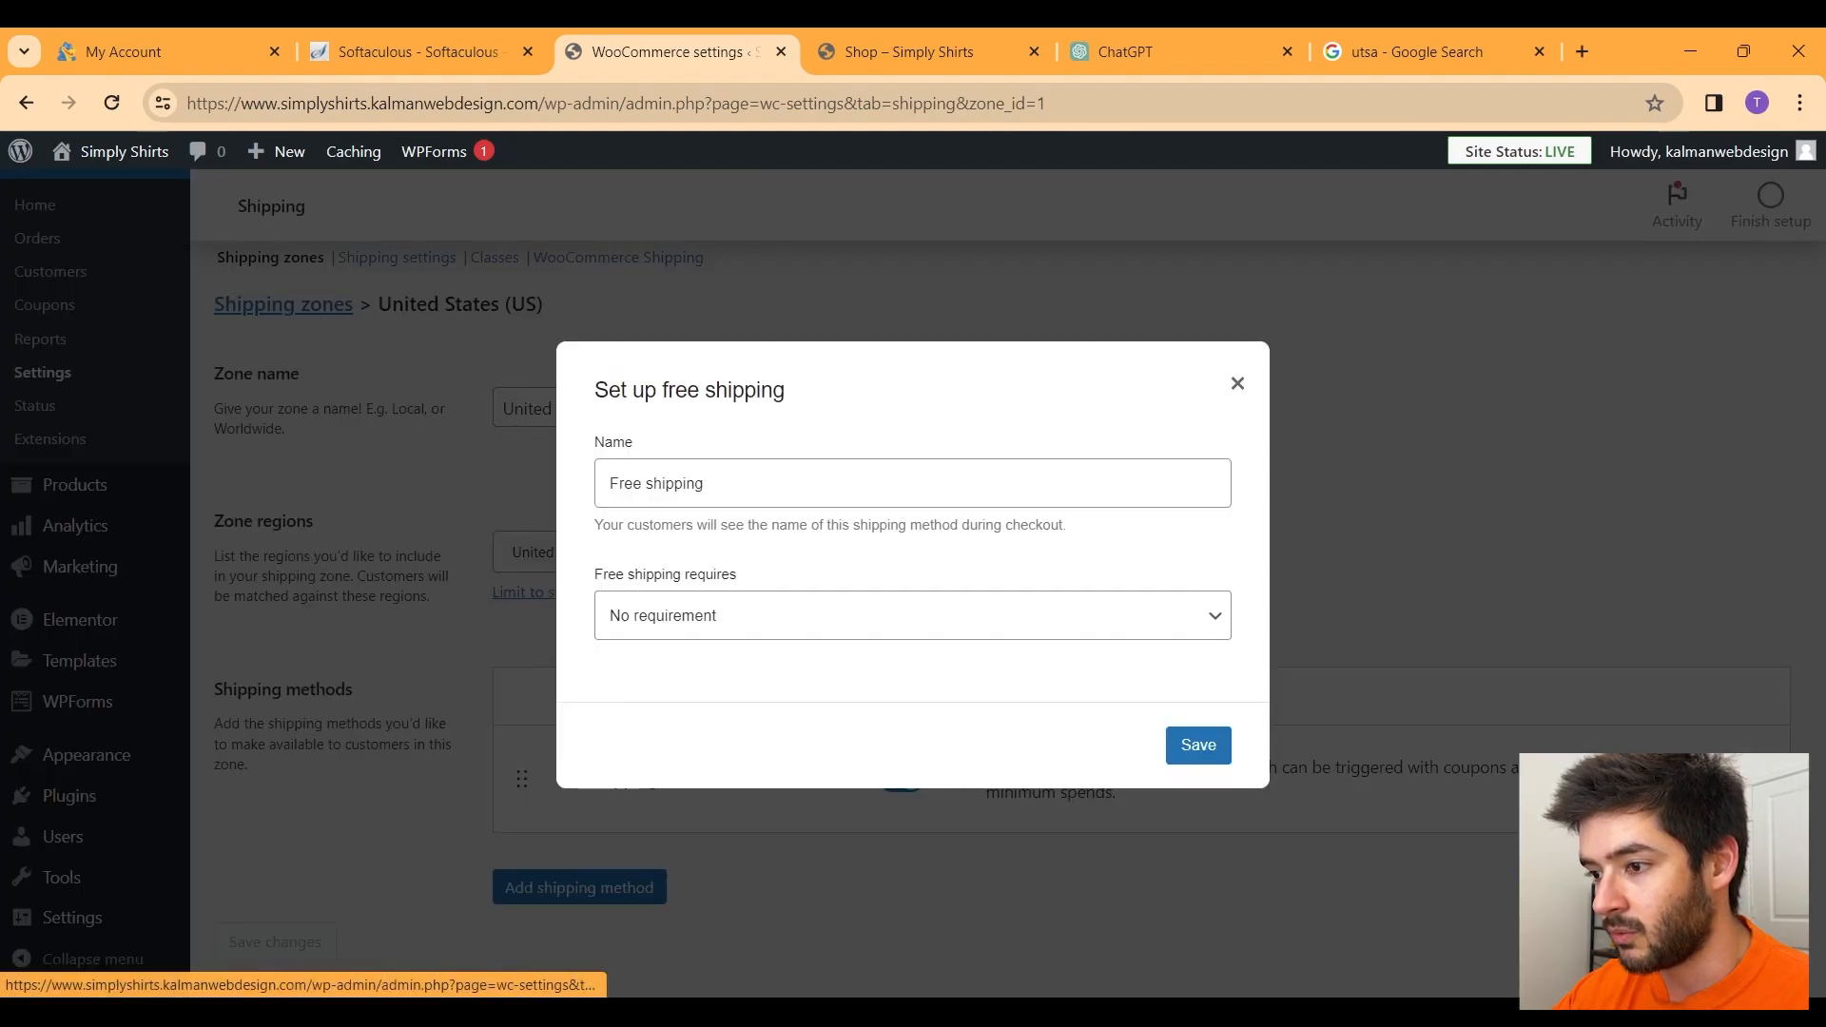
pyautogui.click(770, 476)
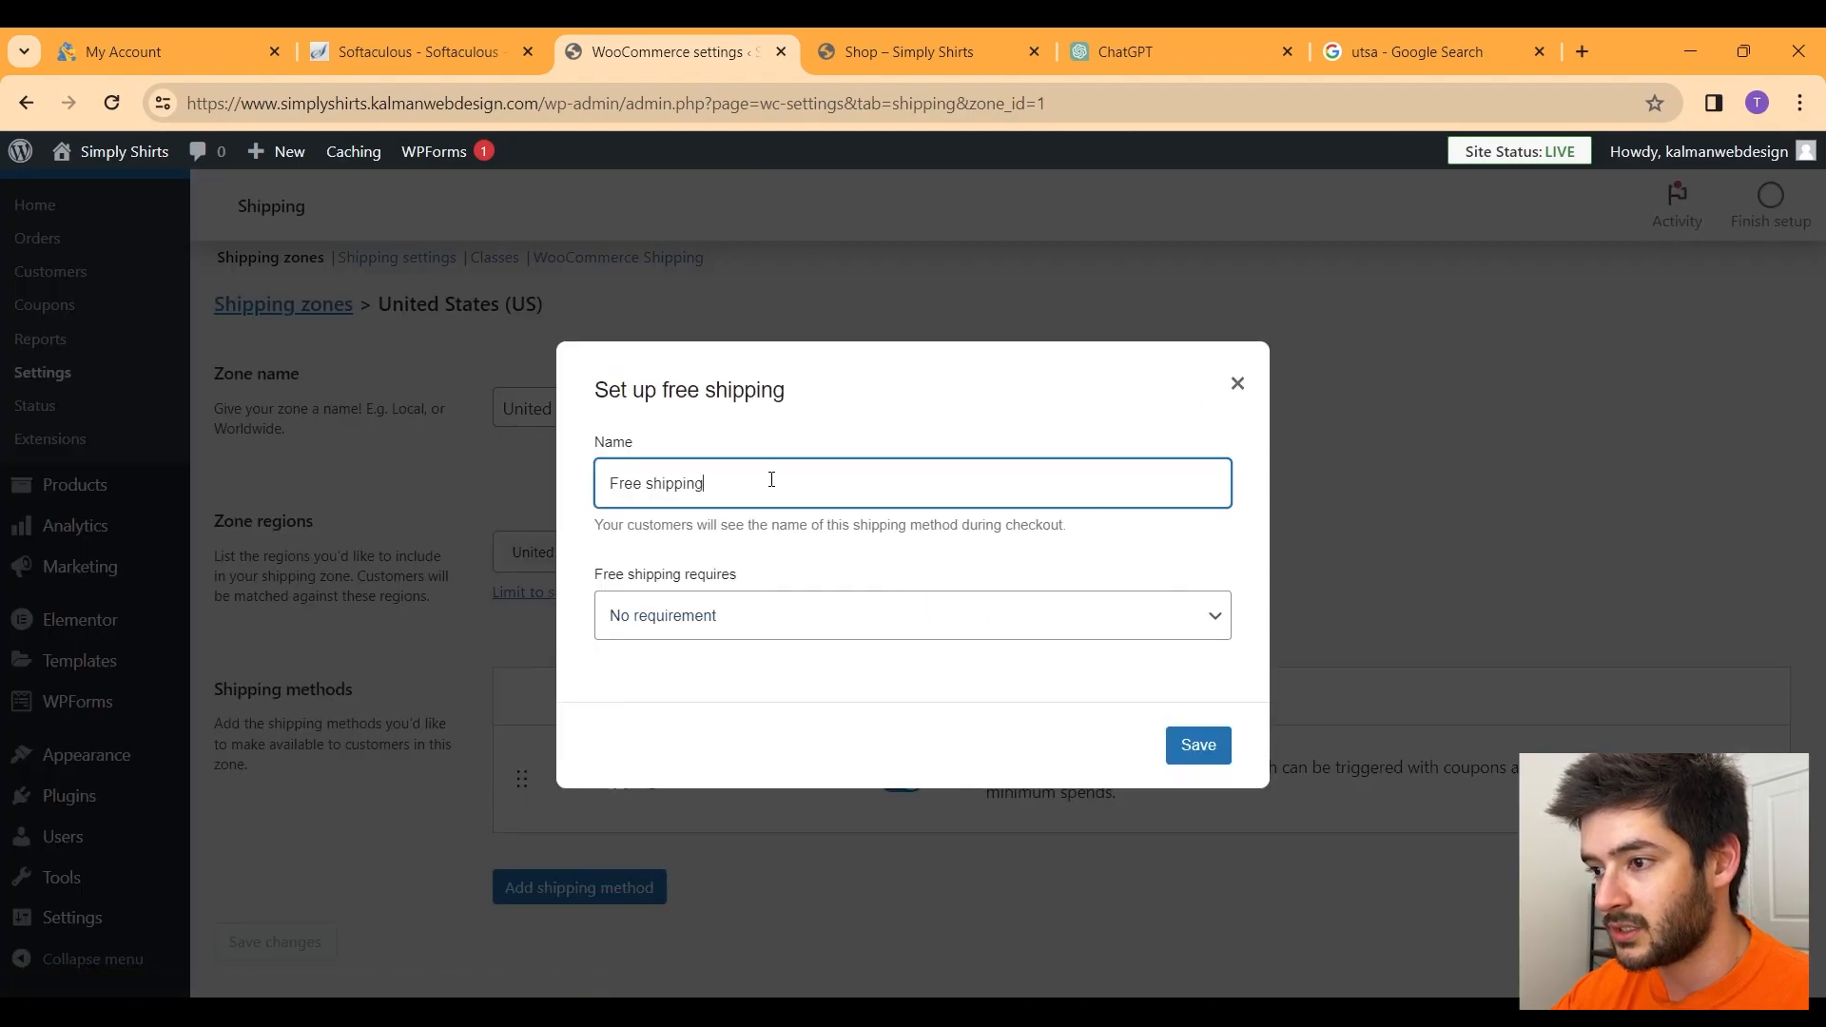
pyautogui.click(1237, 385)
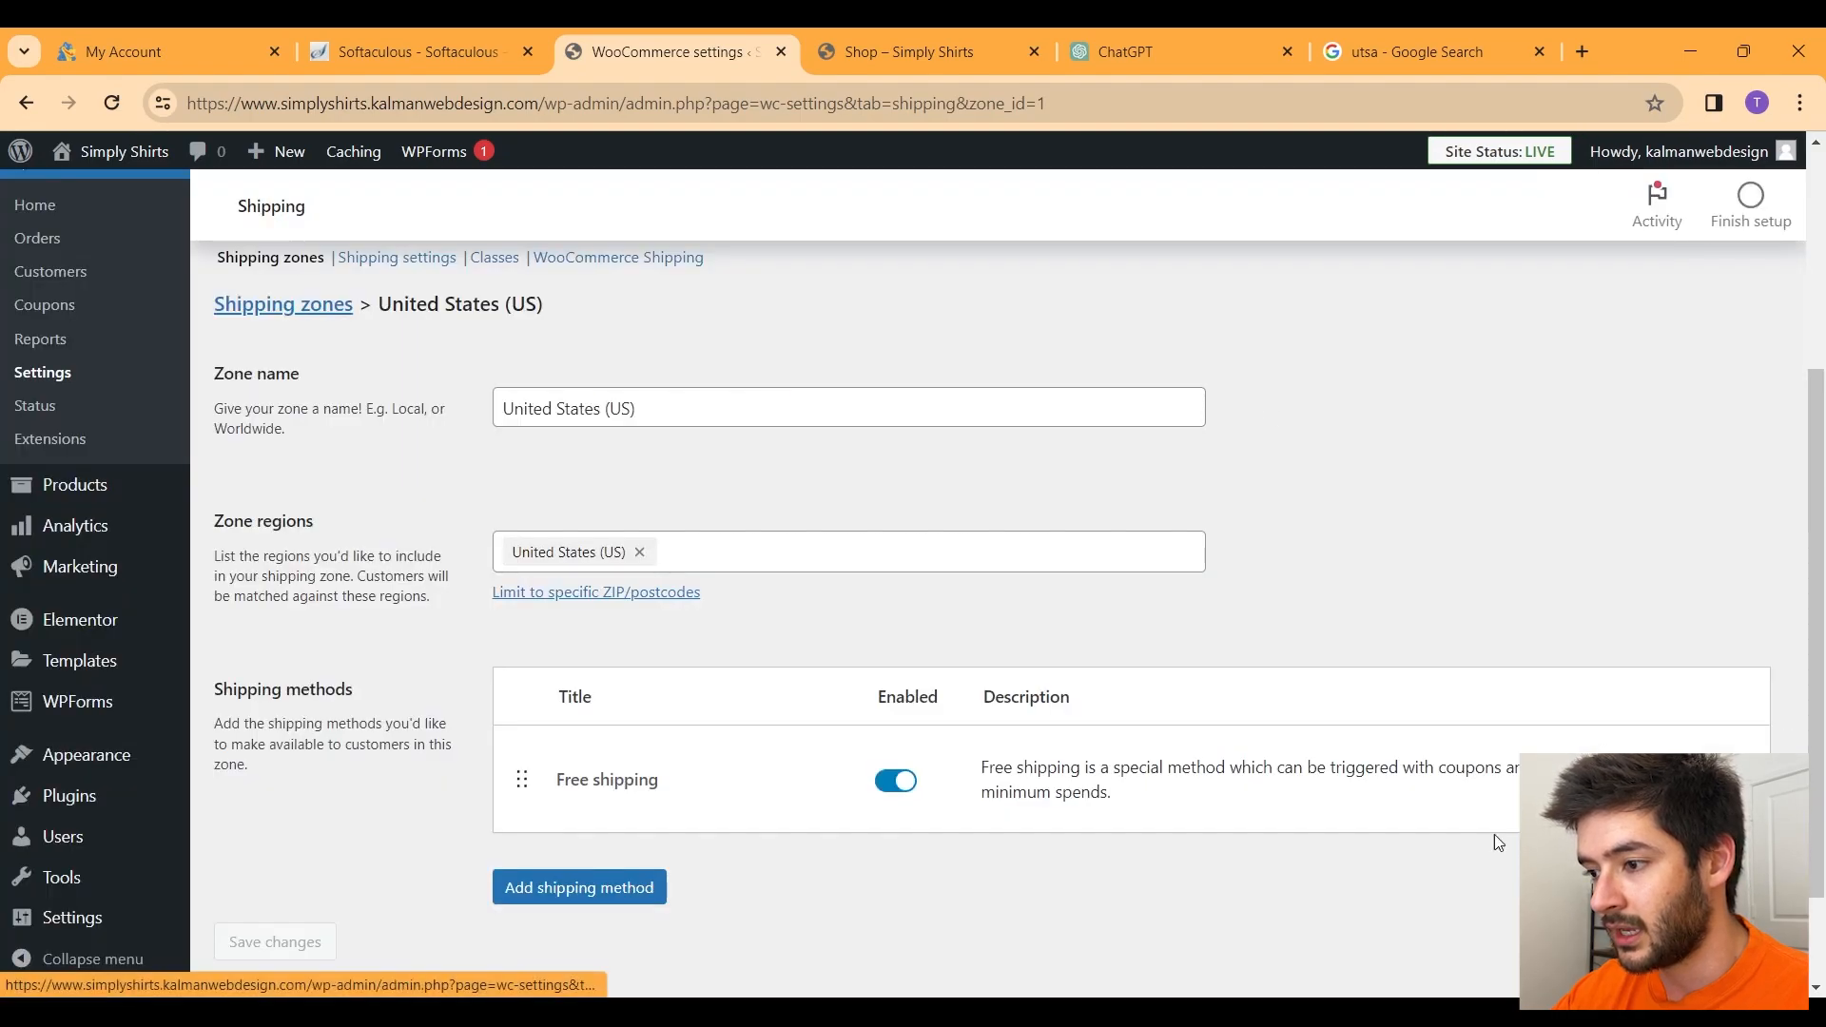
# Step: Require a $40.00 minimum order amount for Free shipping and save it
pyautogui.click(609, 779)
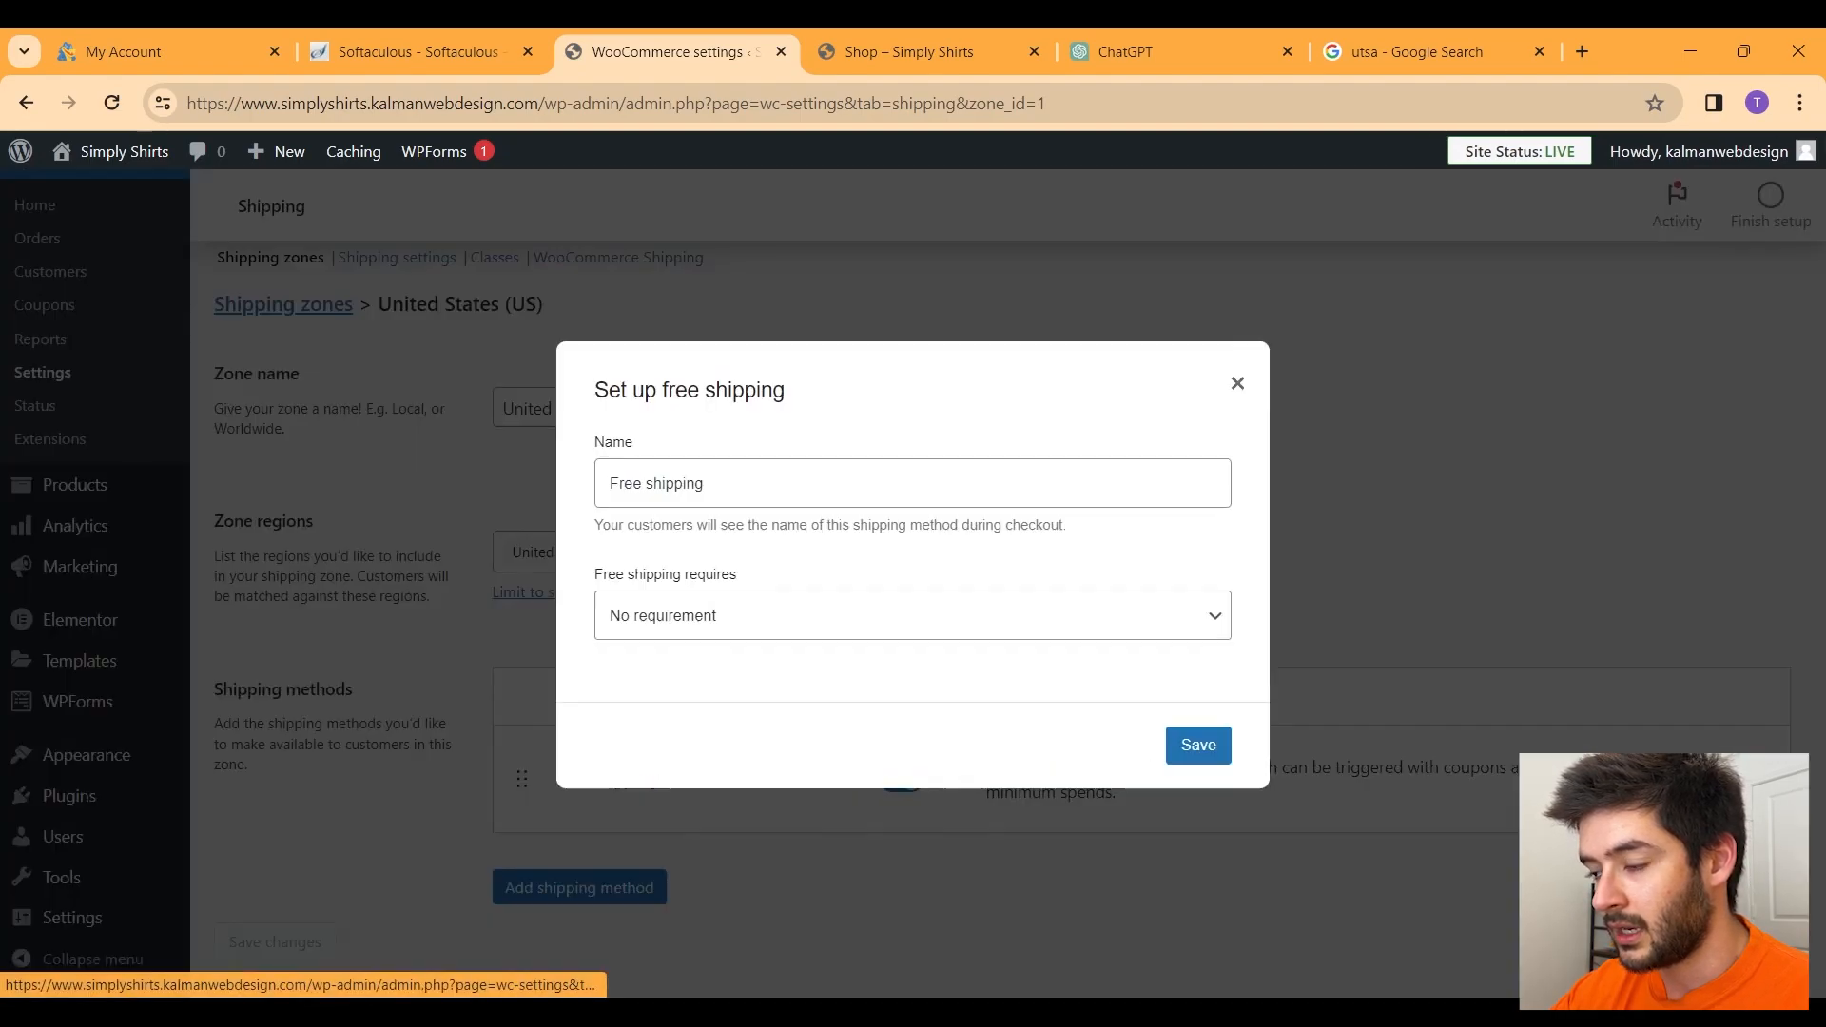
pyautogui.click(805, 610)
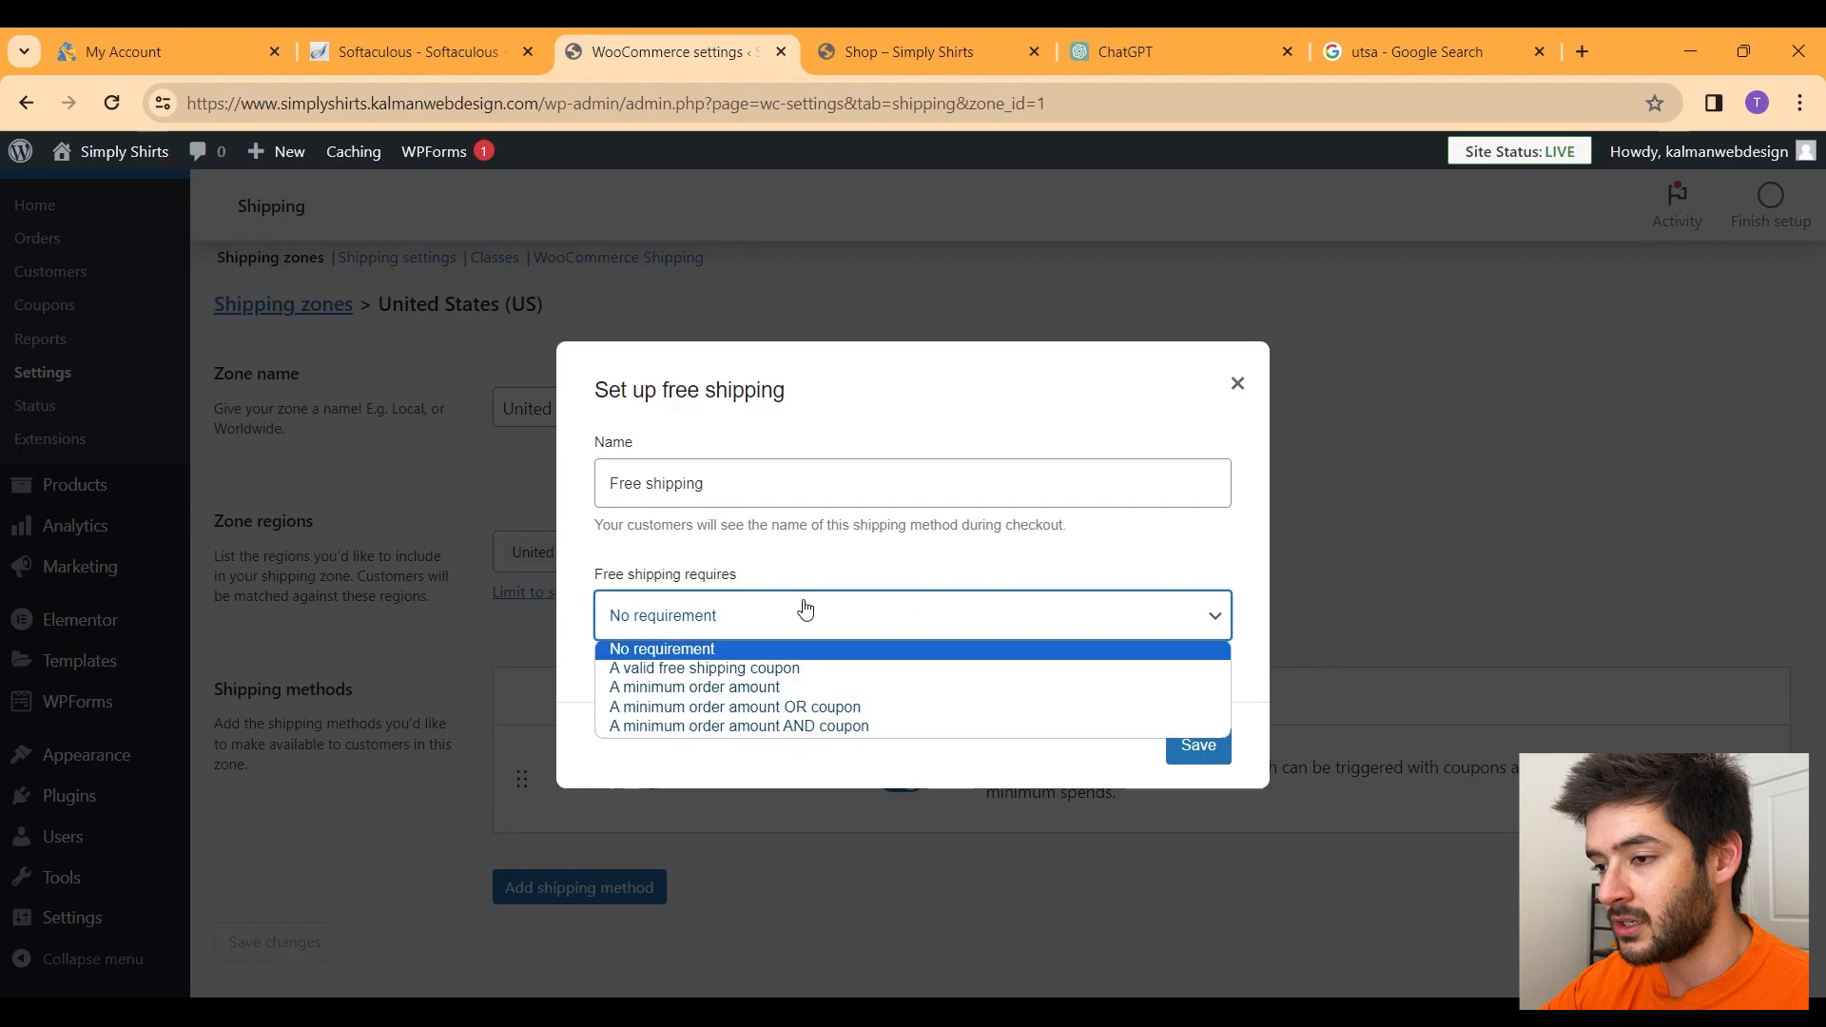
pyautogui.click(783, 694)
pyautogui.click(678, 629)
pyautogui.write('40')
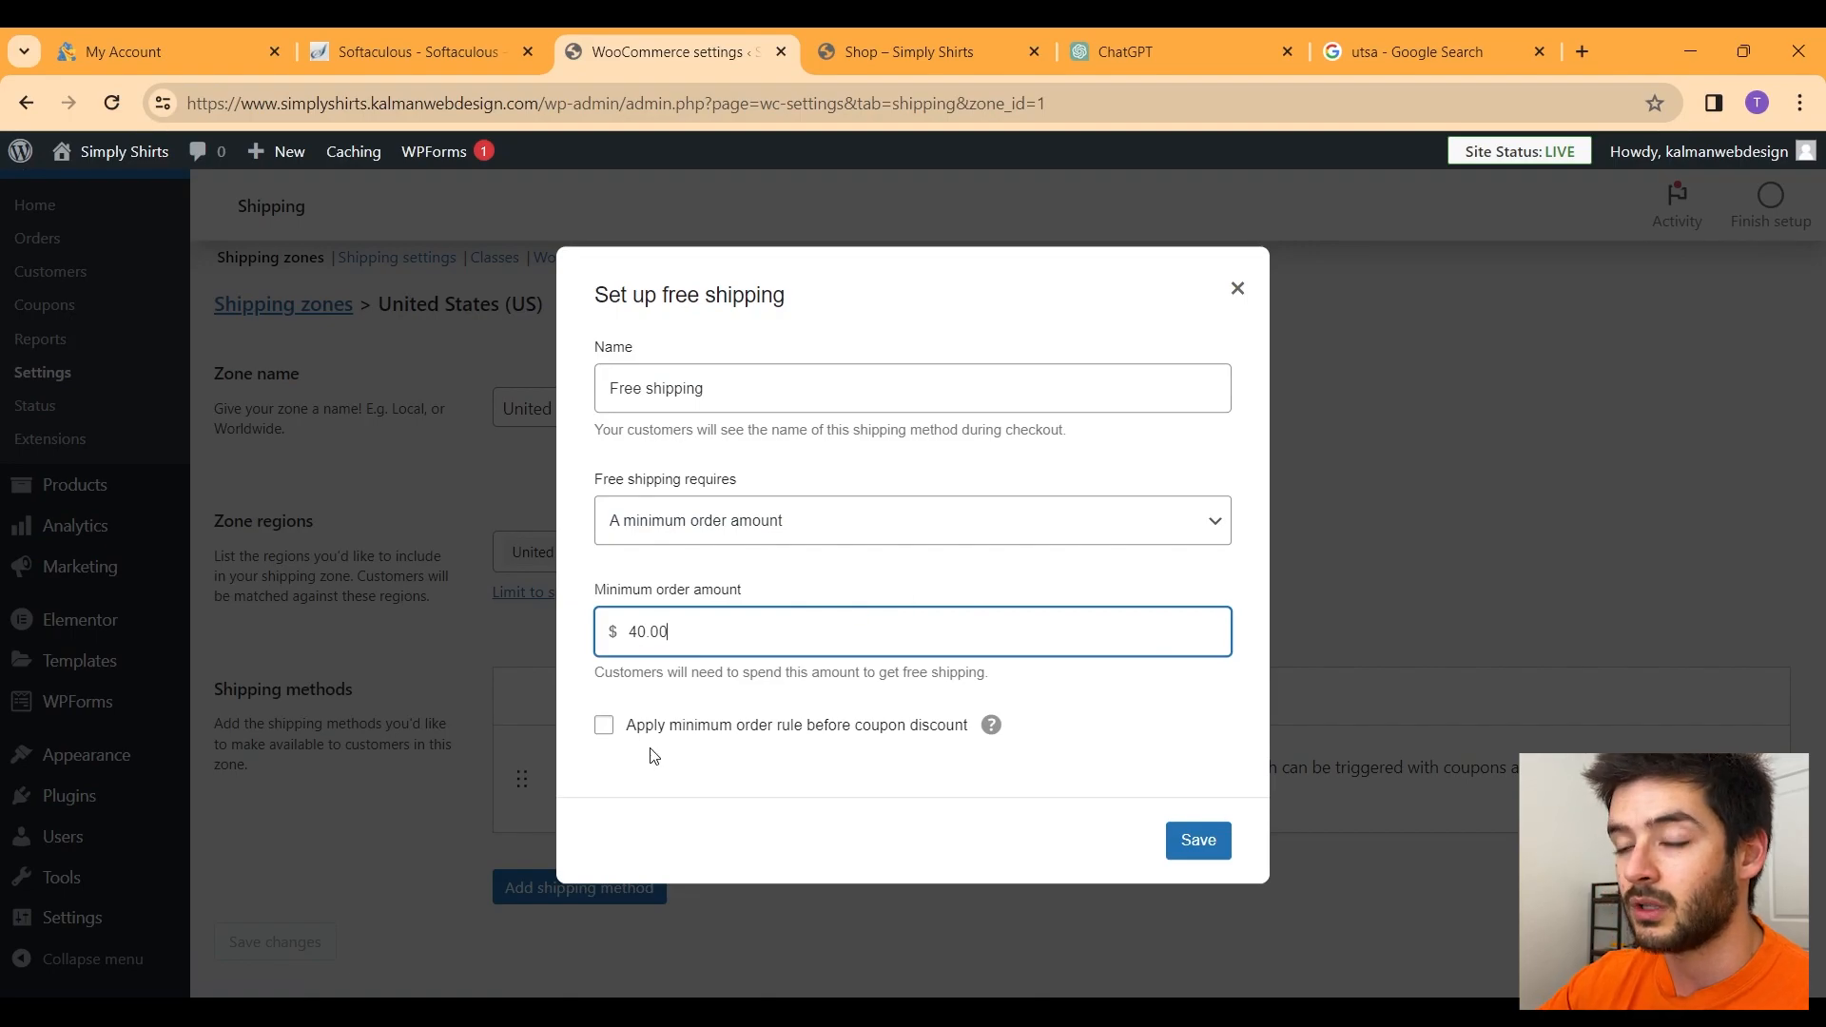
pyautogui.click(1210, 842)
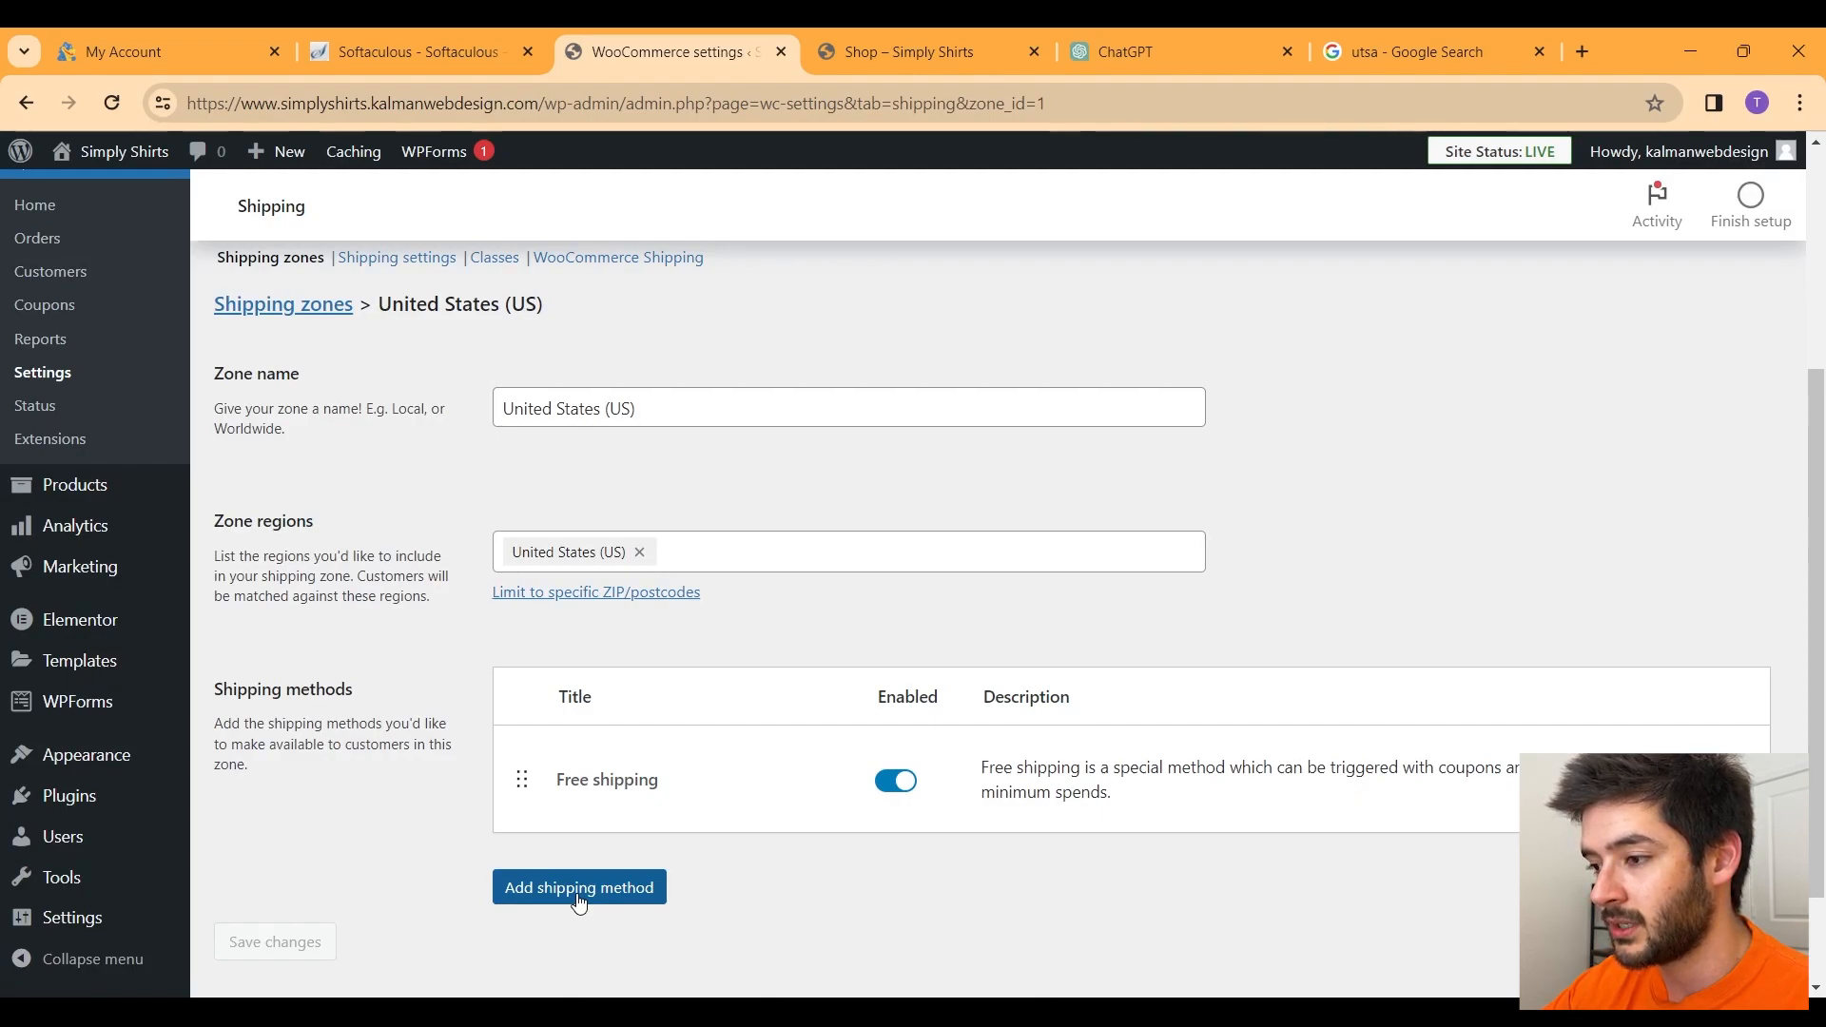
# Step: Add a Flat rate shipping method to the zone with Tax status set to None
pyautogui.click(580, 894)
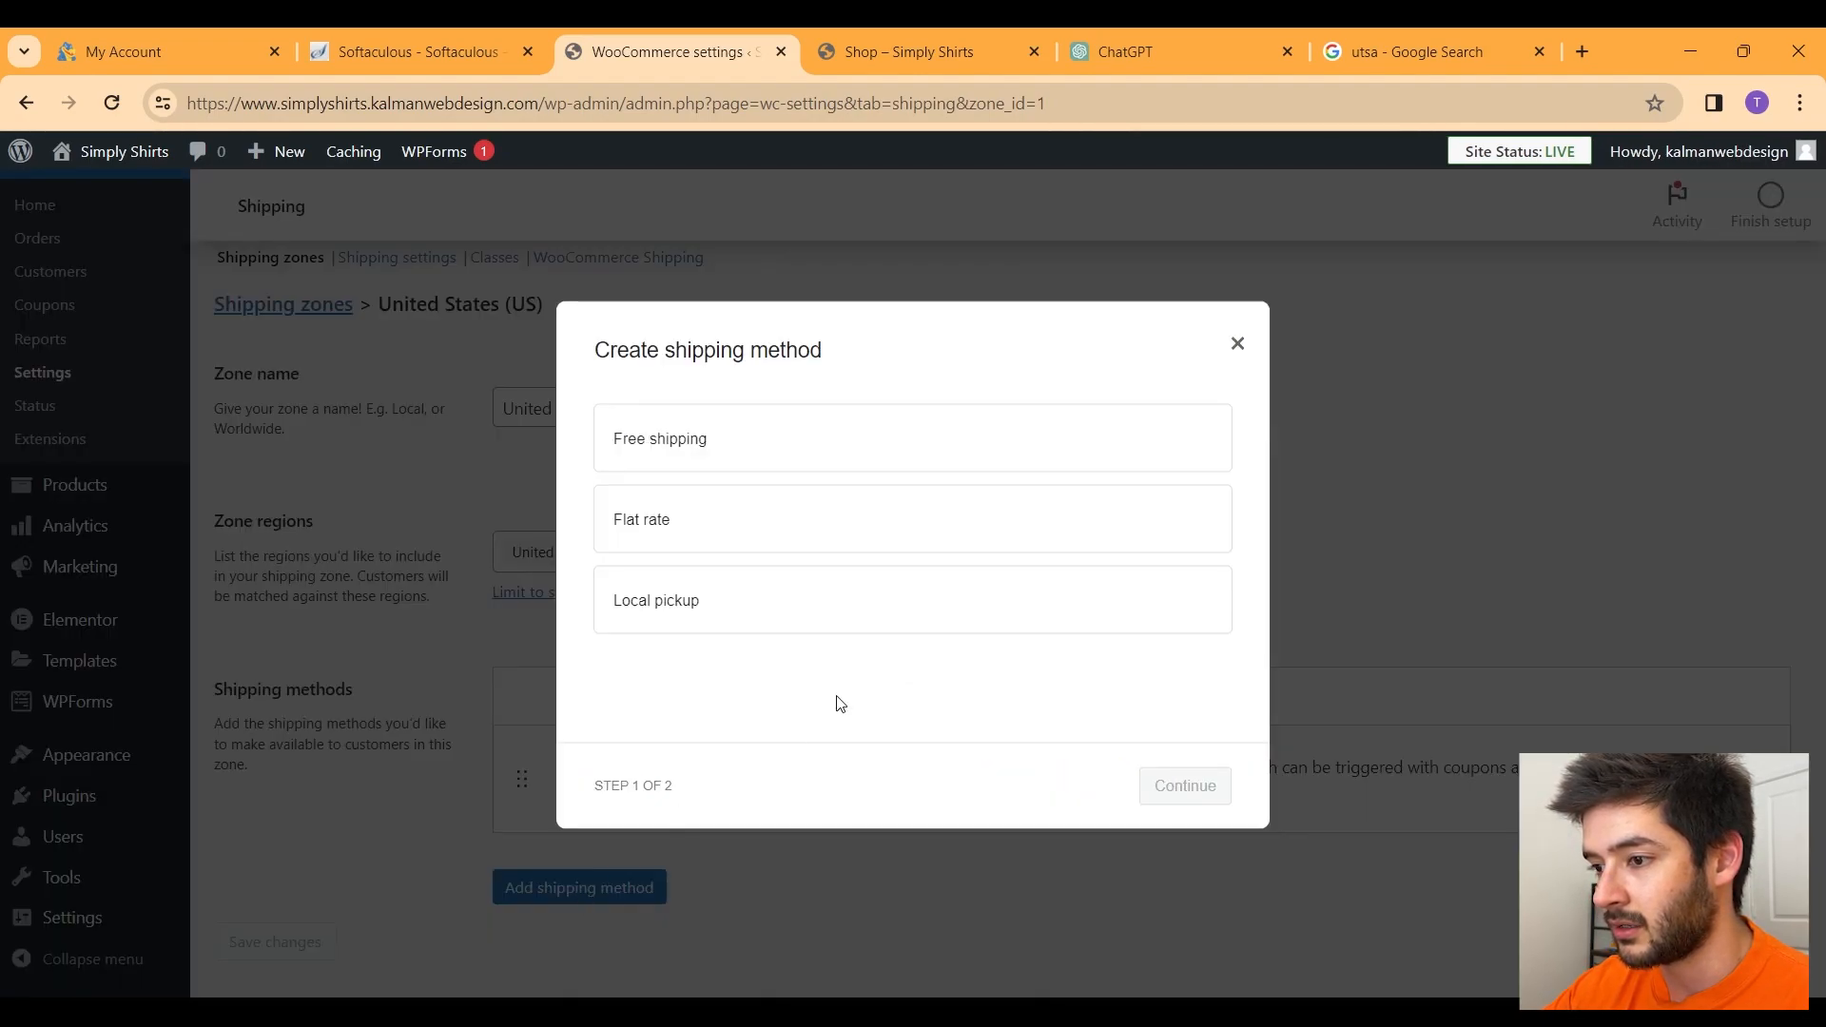
pyautogui.click(684, 536)
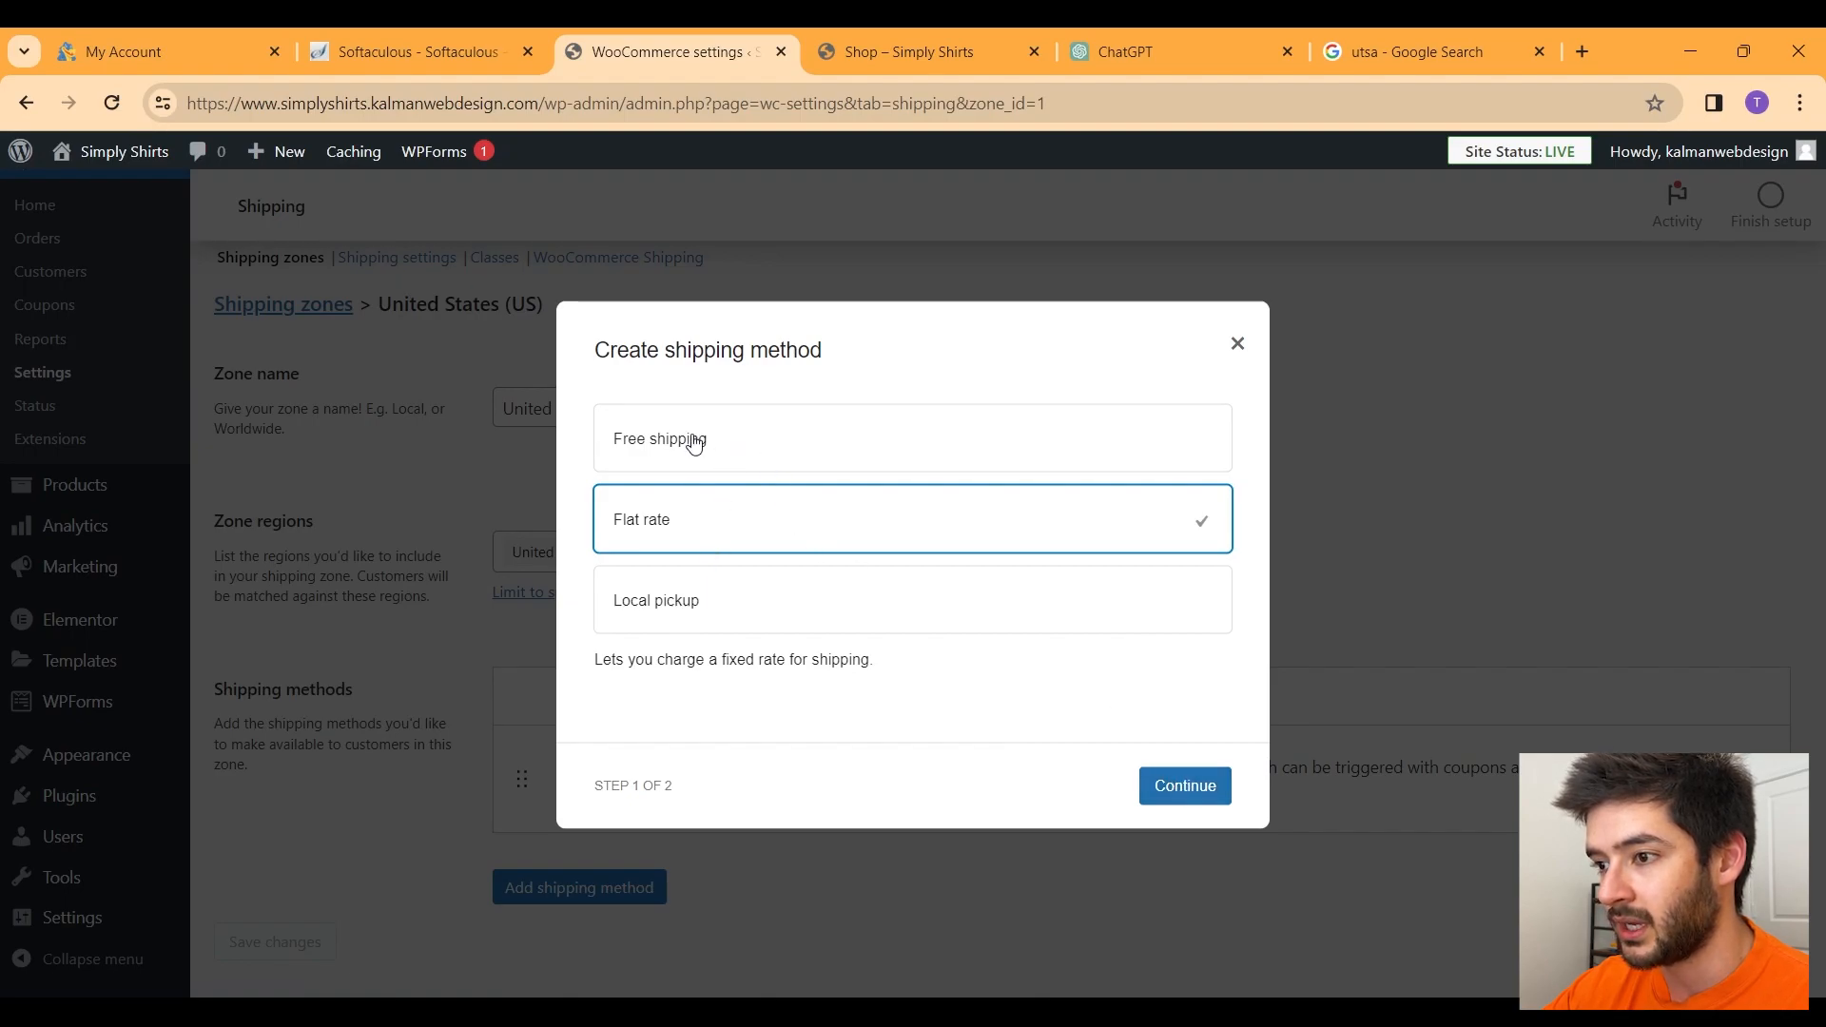
pyautogui.click(1210, 792)
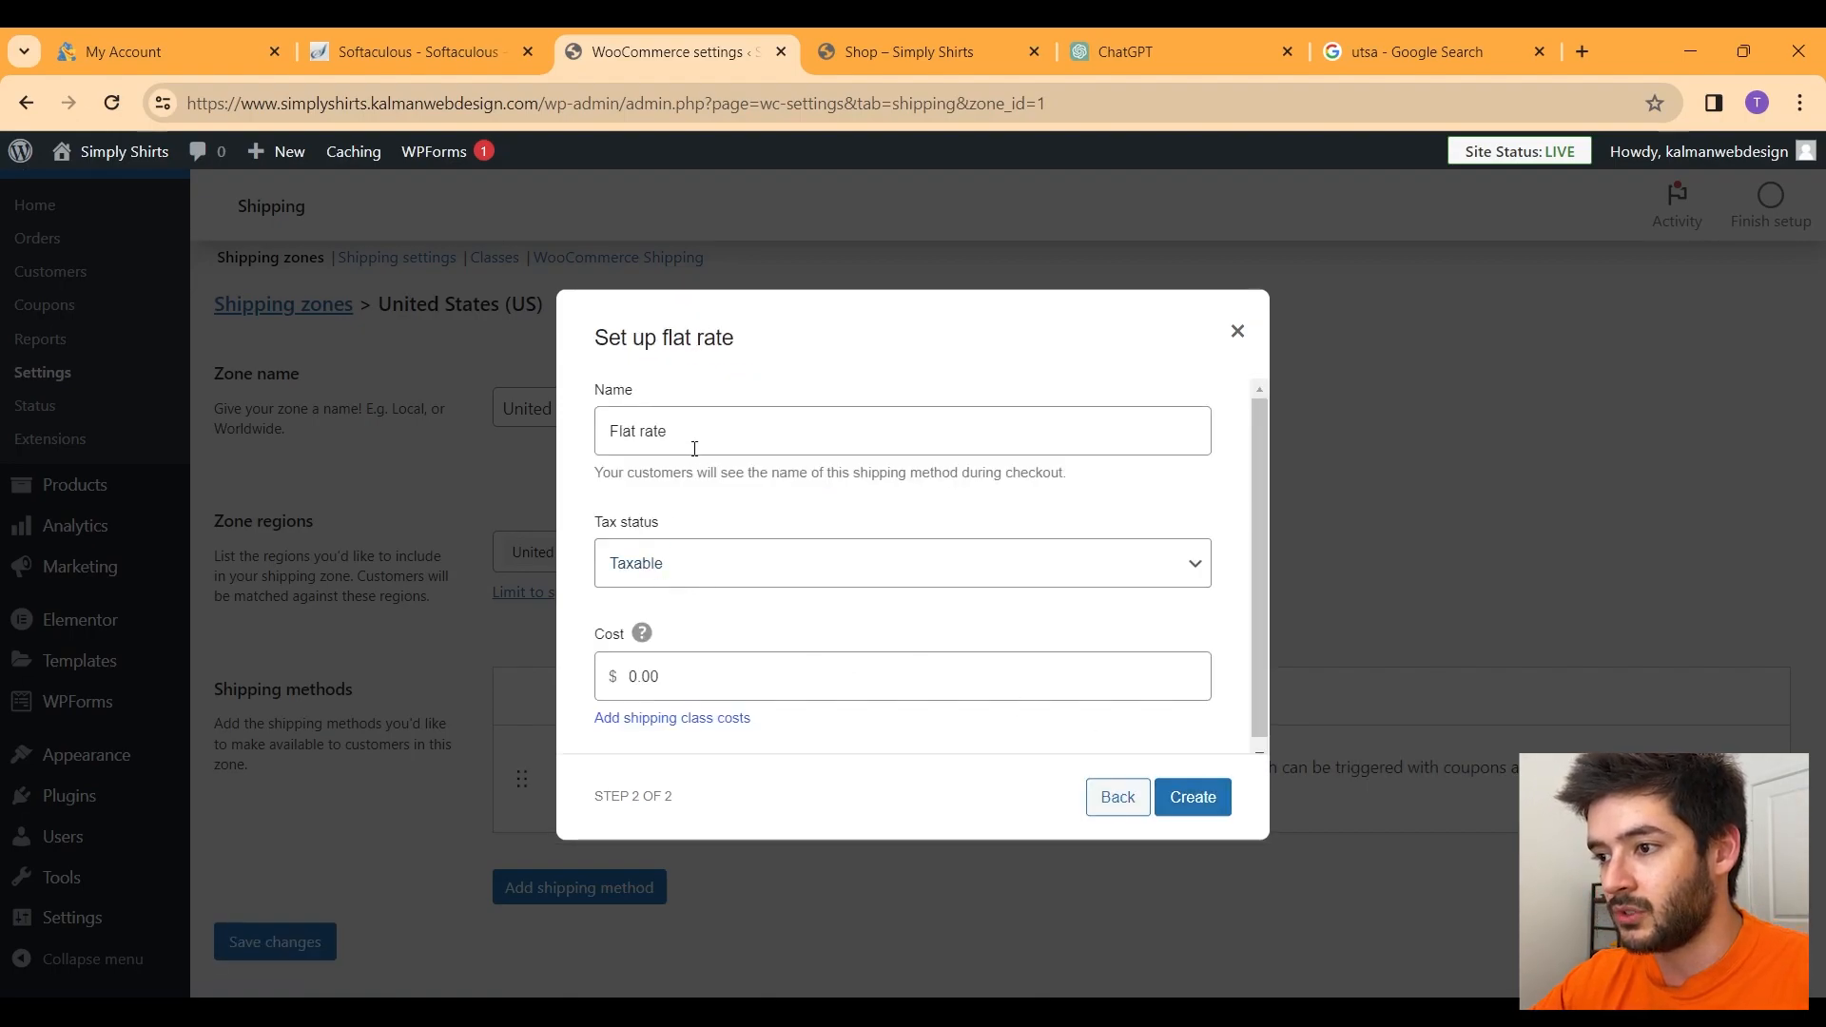
pyautogui.click(717, 562)
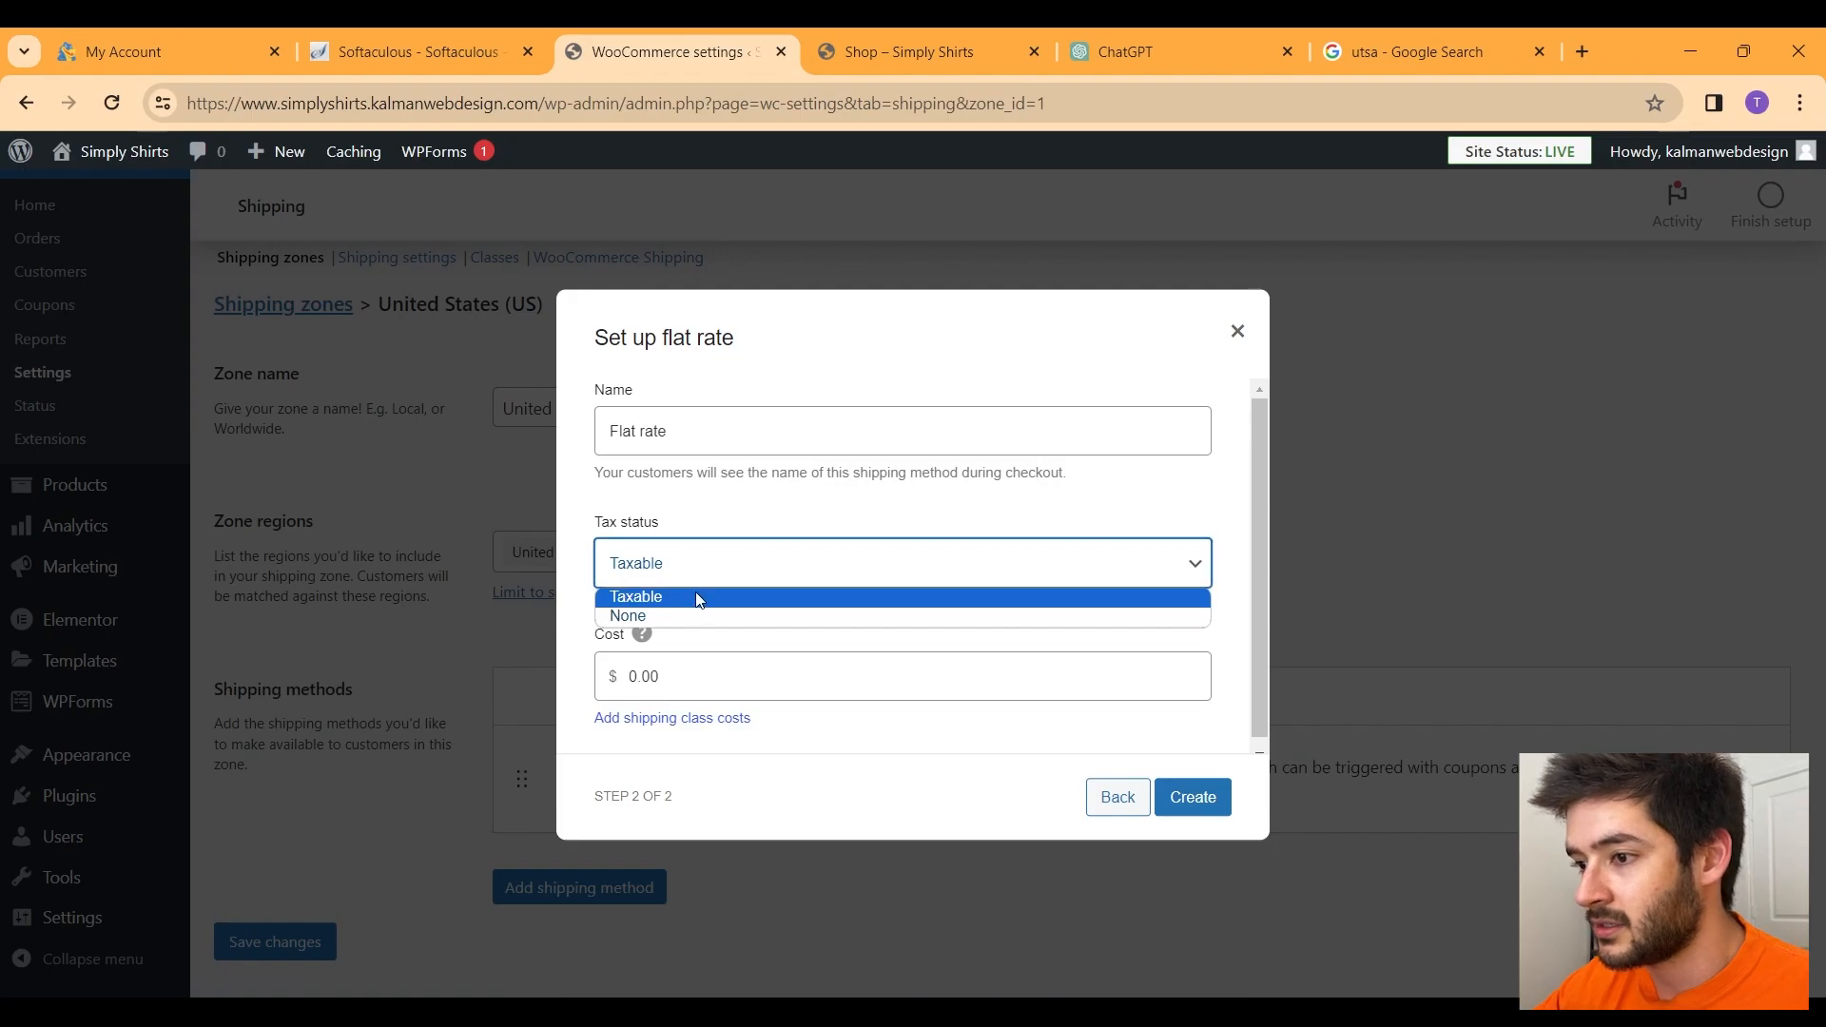
pyautogui.click(679, 615)
# Step: Set the flat rate cost to 4.99 and create the method
pyautogui.doubleClick(675, 677)
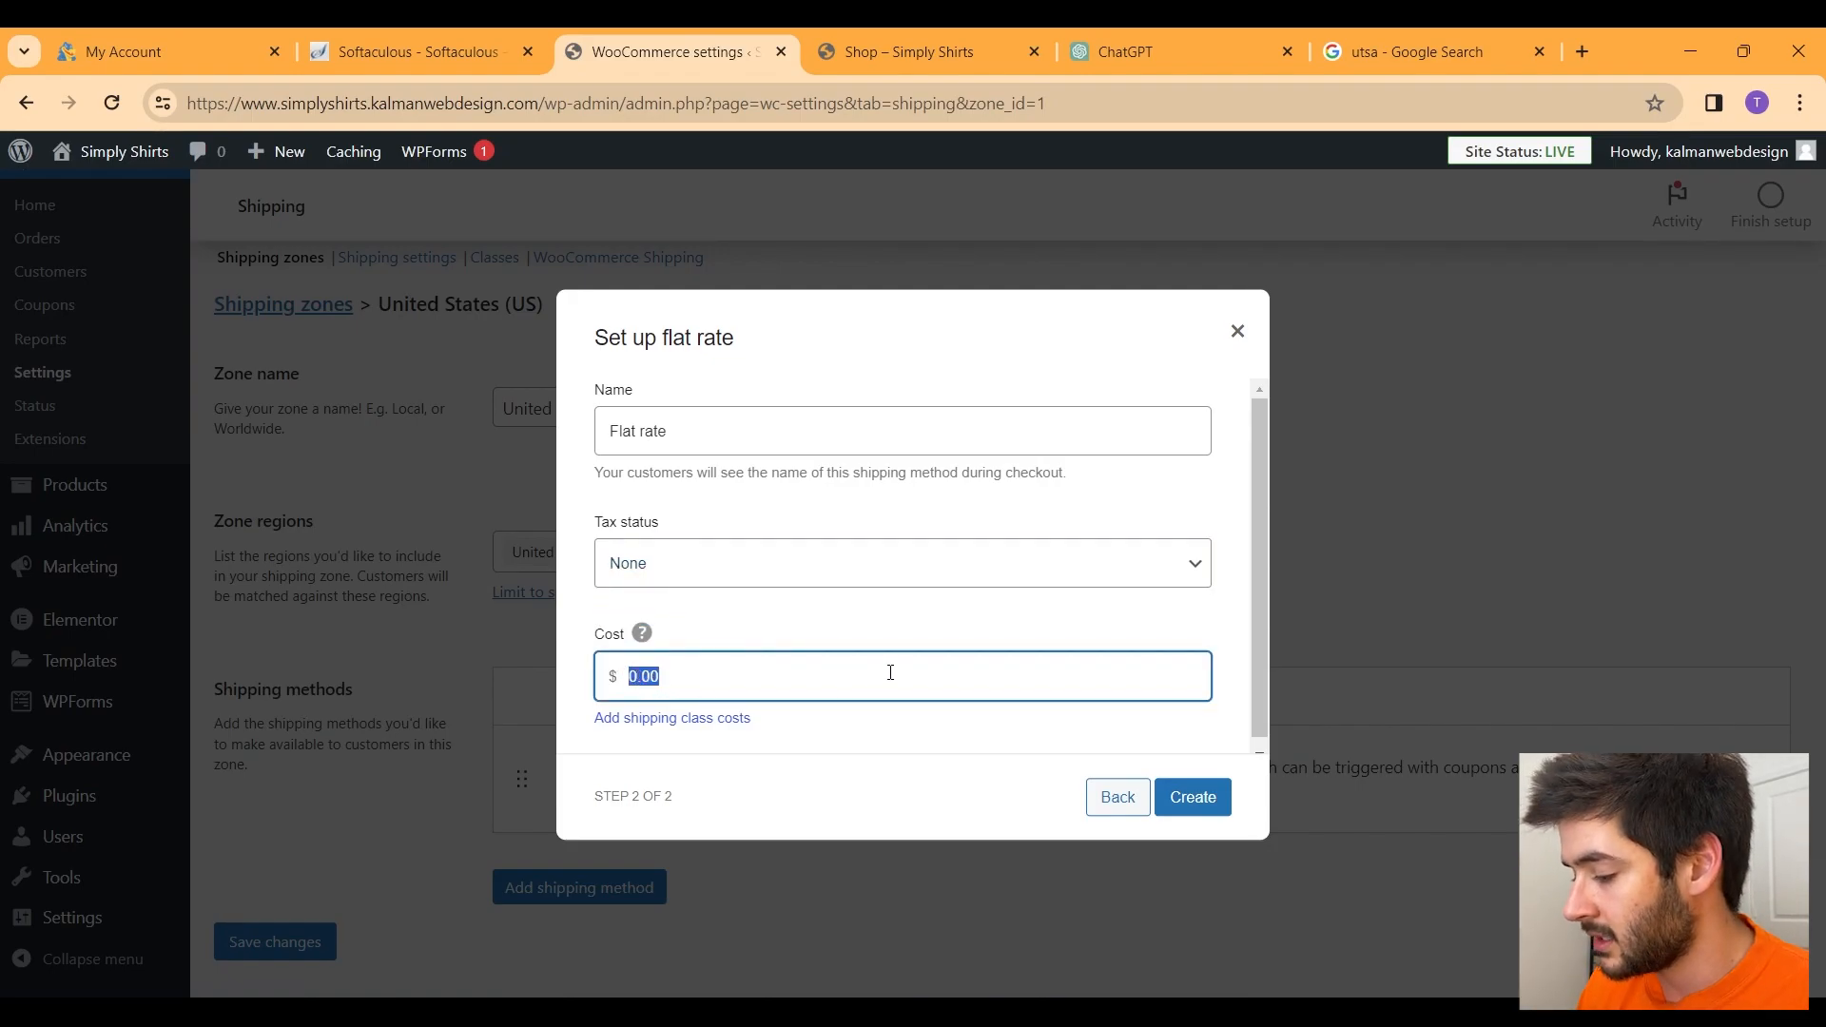
pyautogui.write('3')
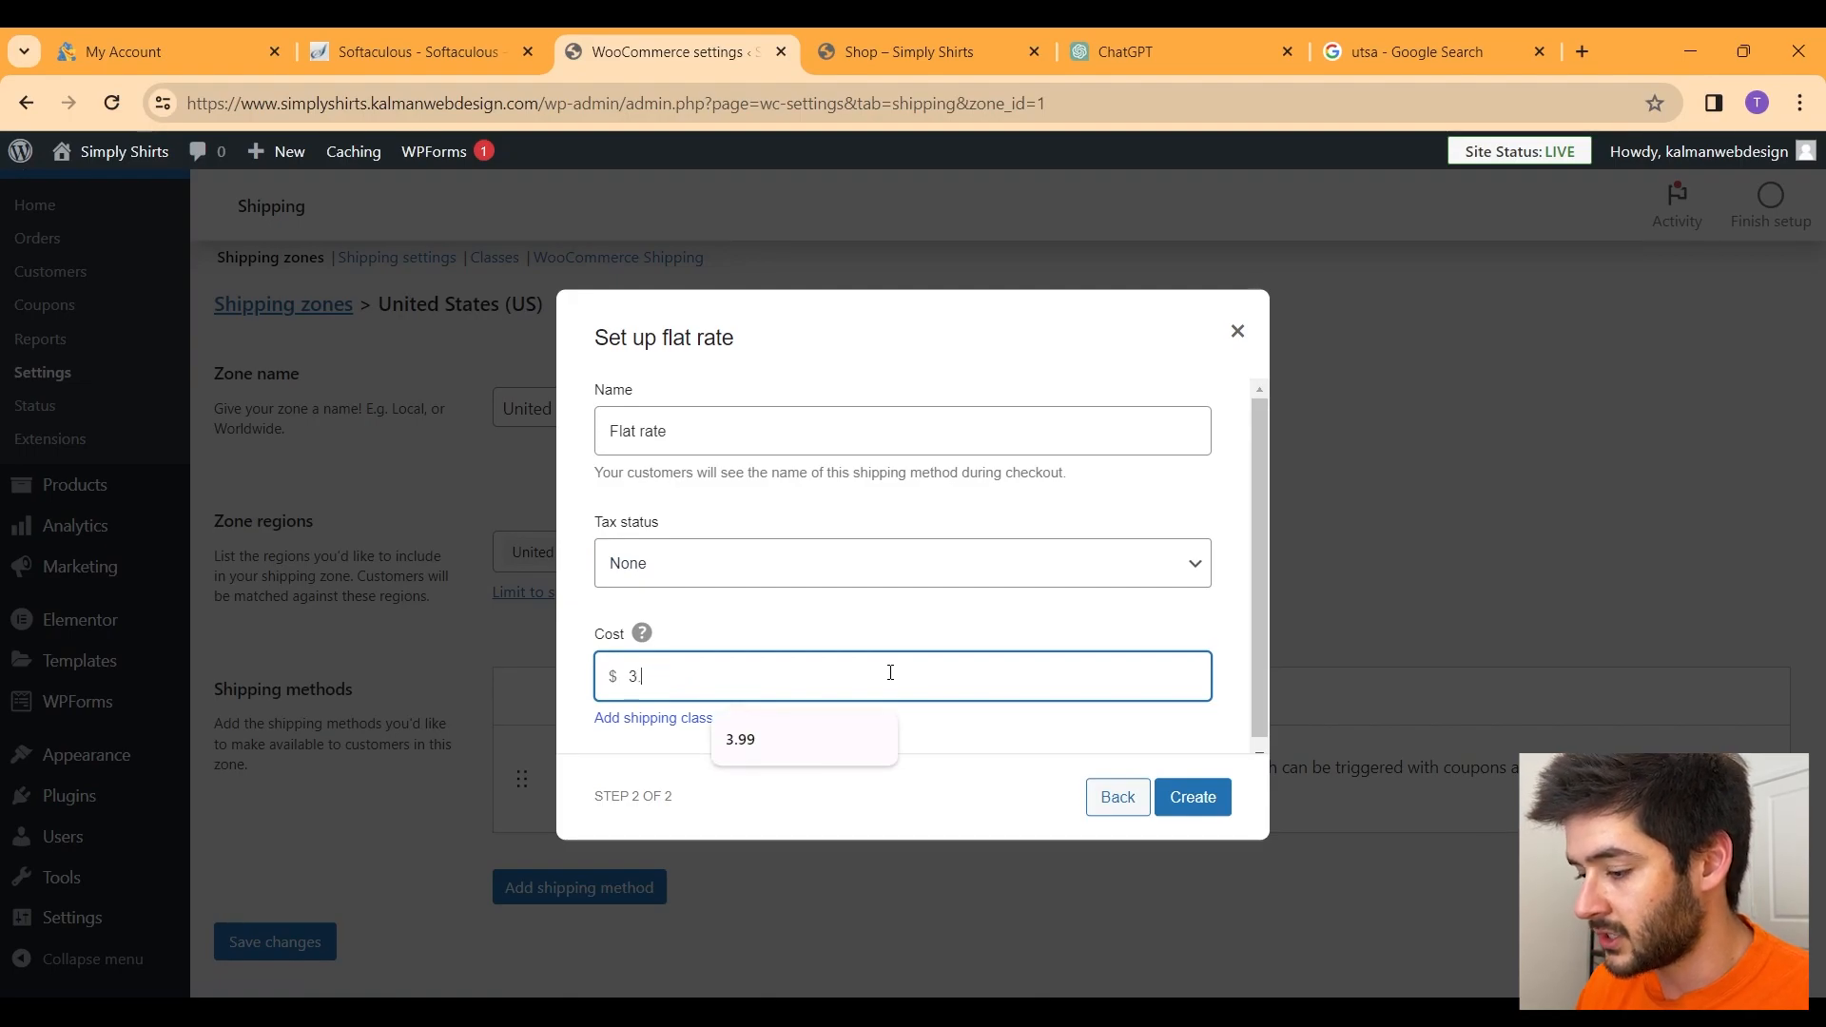
pyautogui.press('BackSpace')
pyautogui.write('4.99')
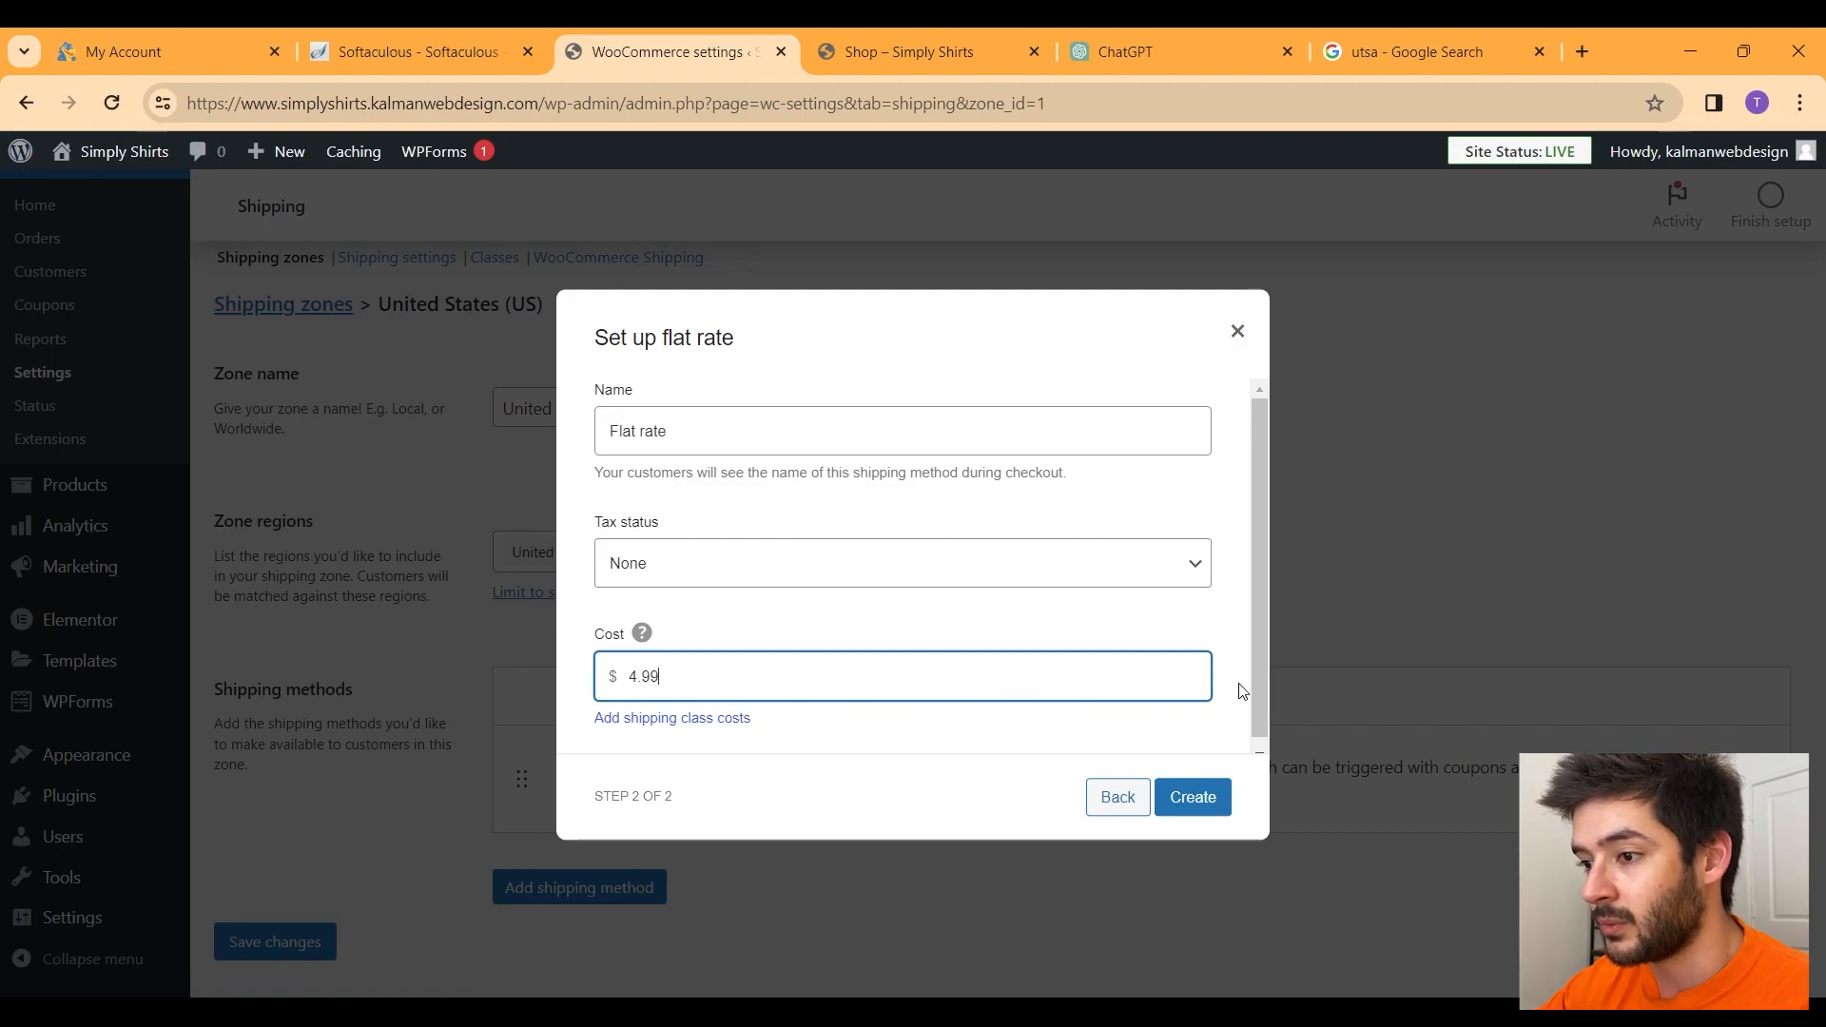
pyautogui.click(1193, 798)
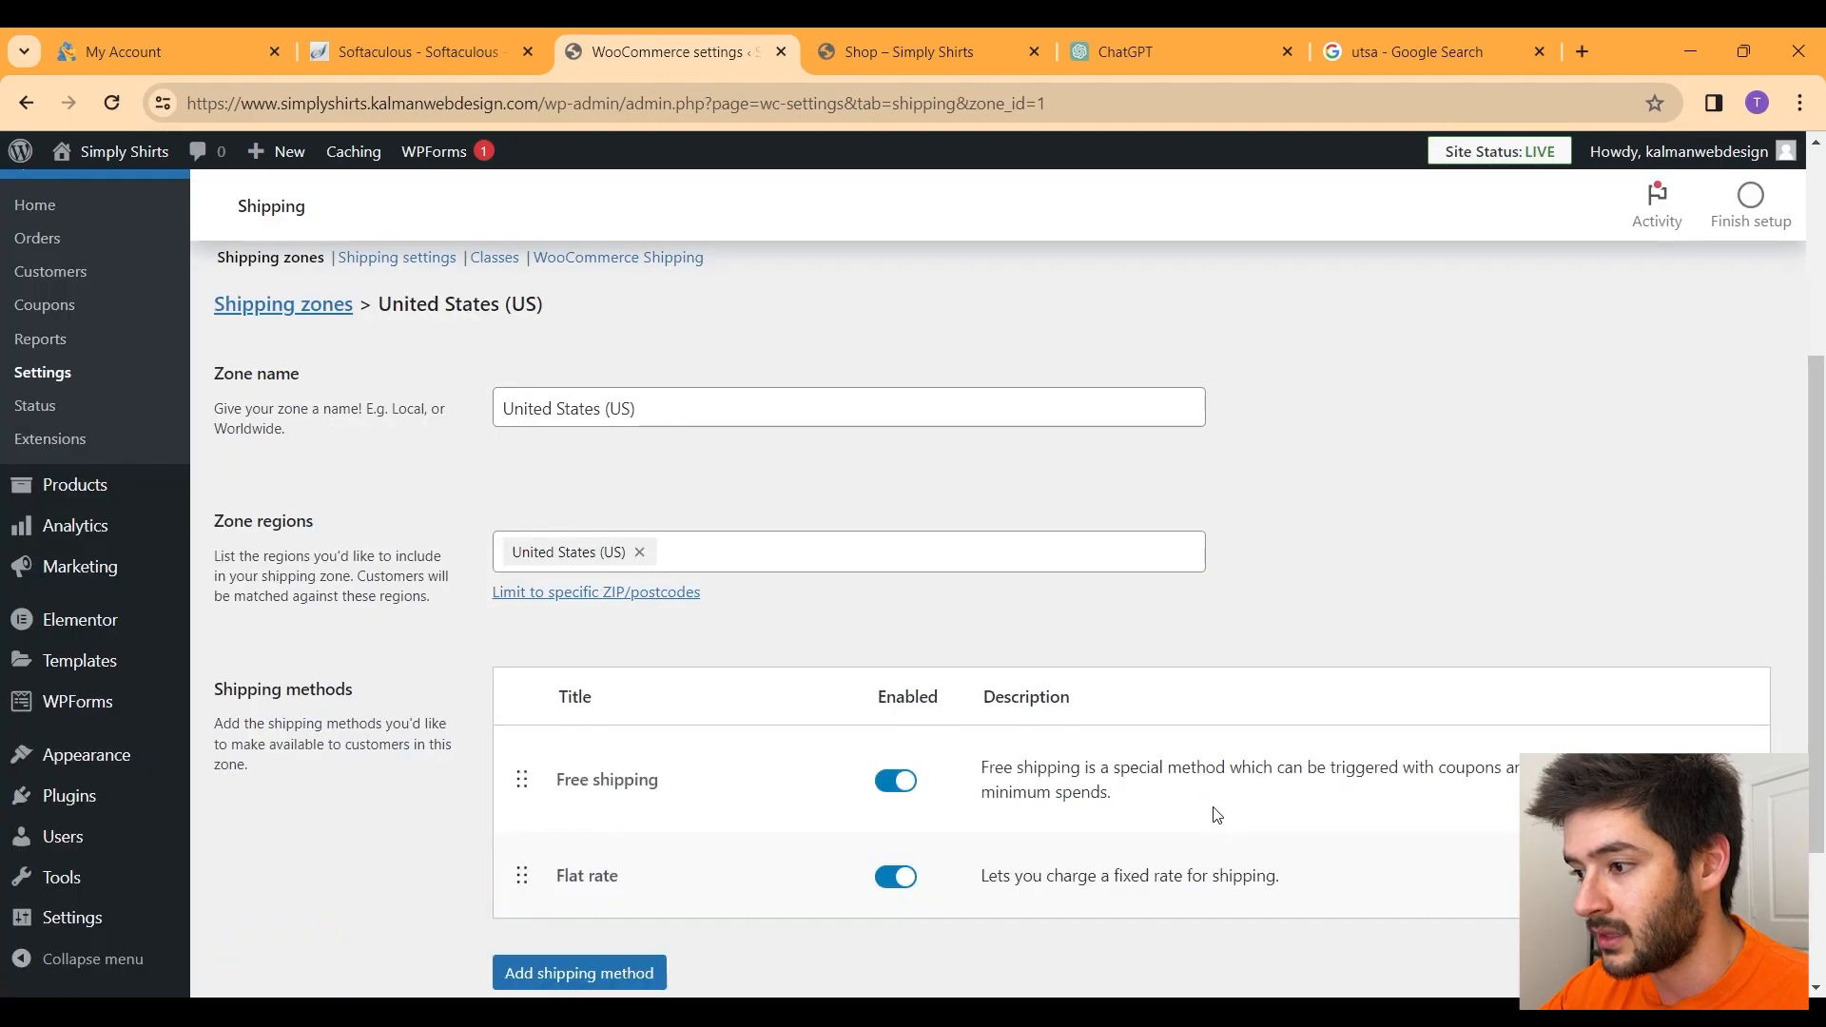
pyautogui.moveTo(628, 877); pyautogui.dragTo(564, 879)
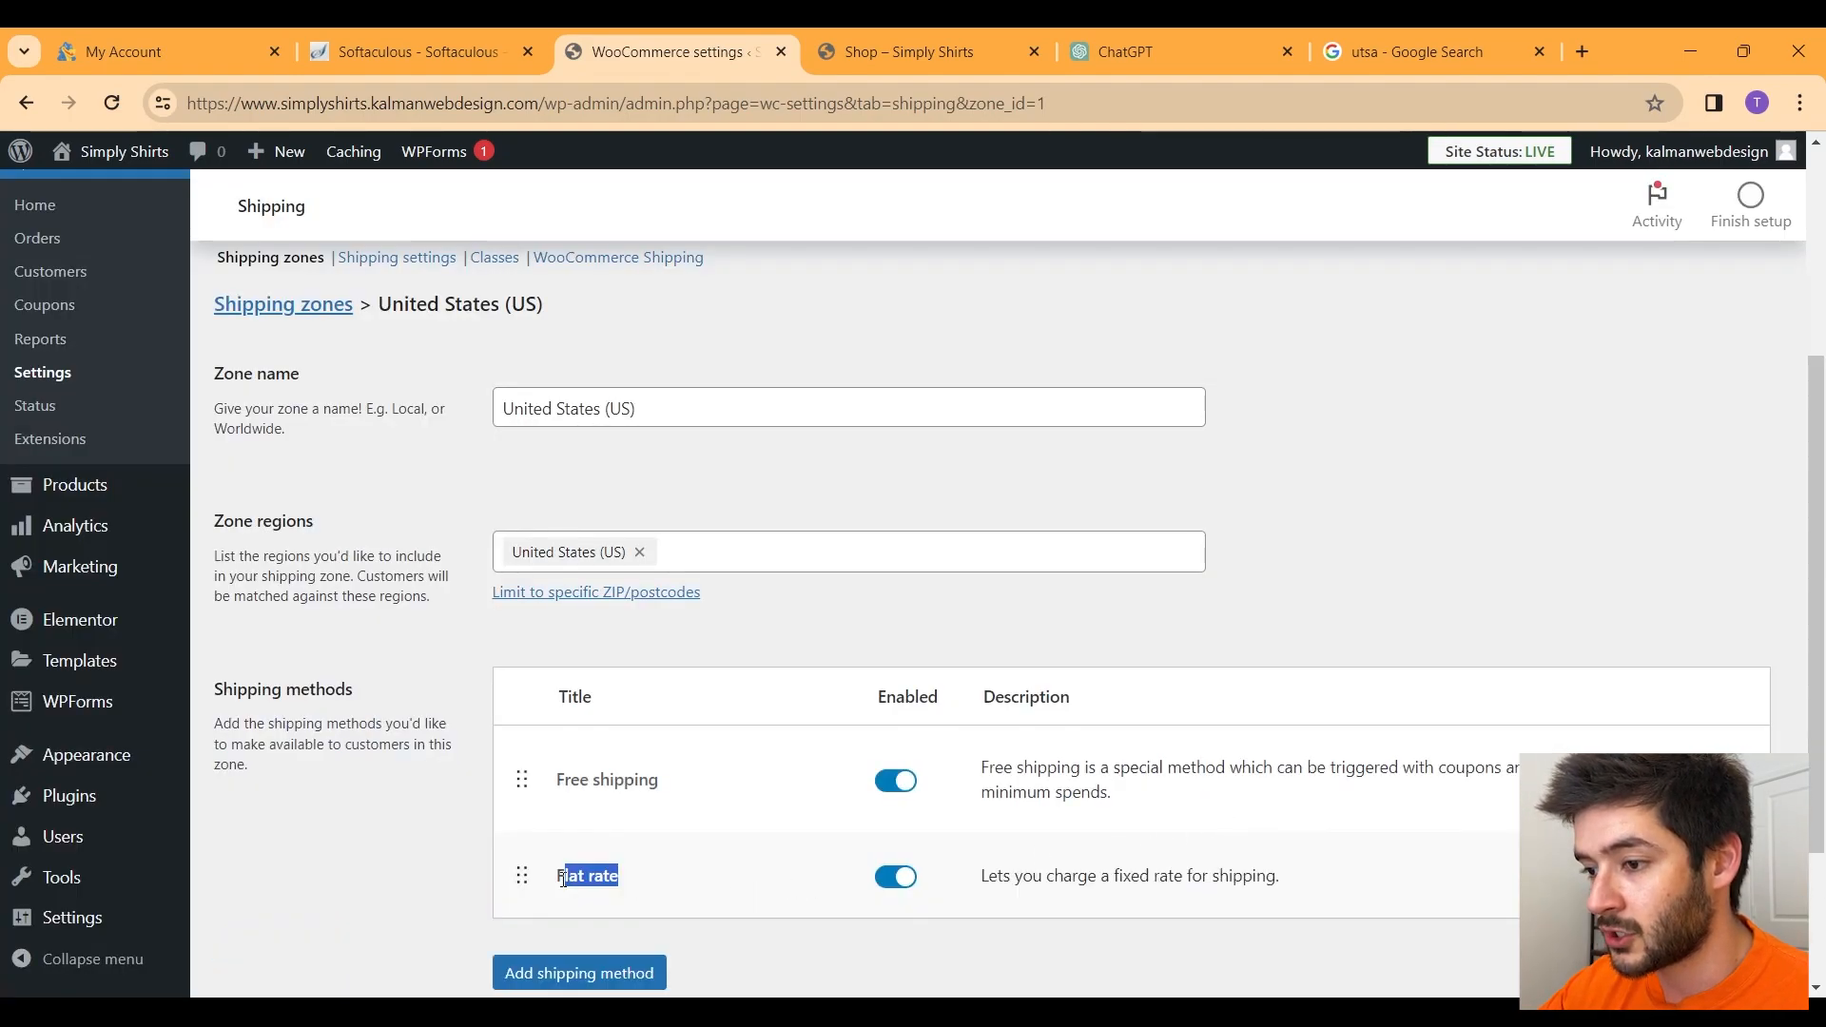
pyautogui.click(1153, 812)
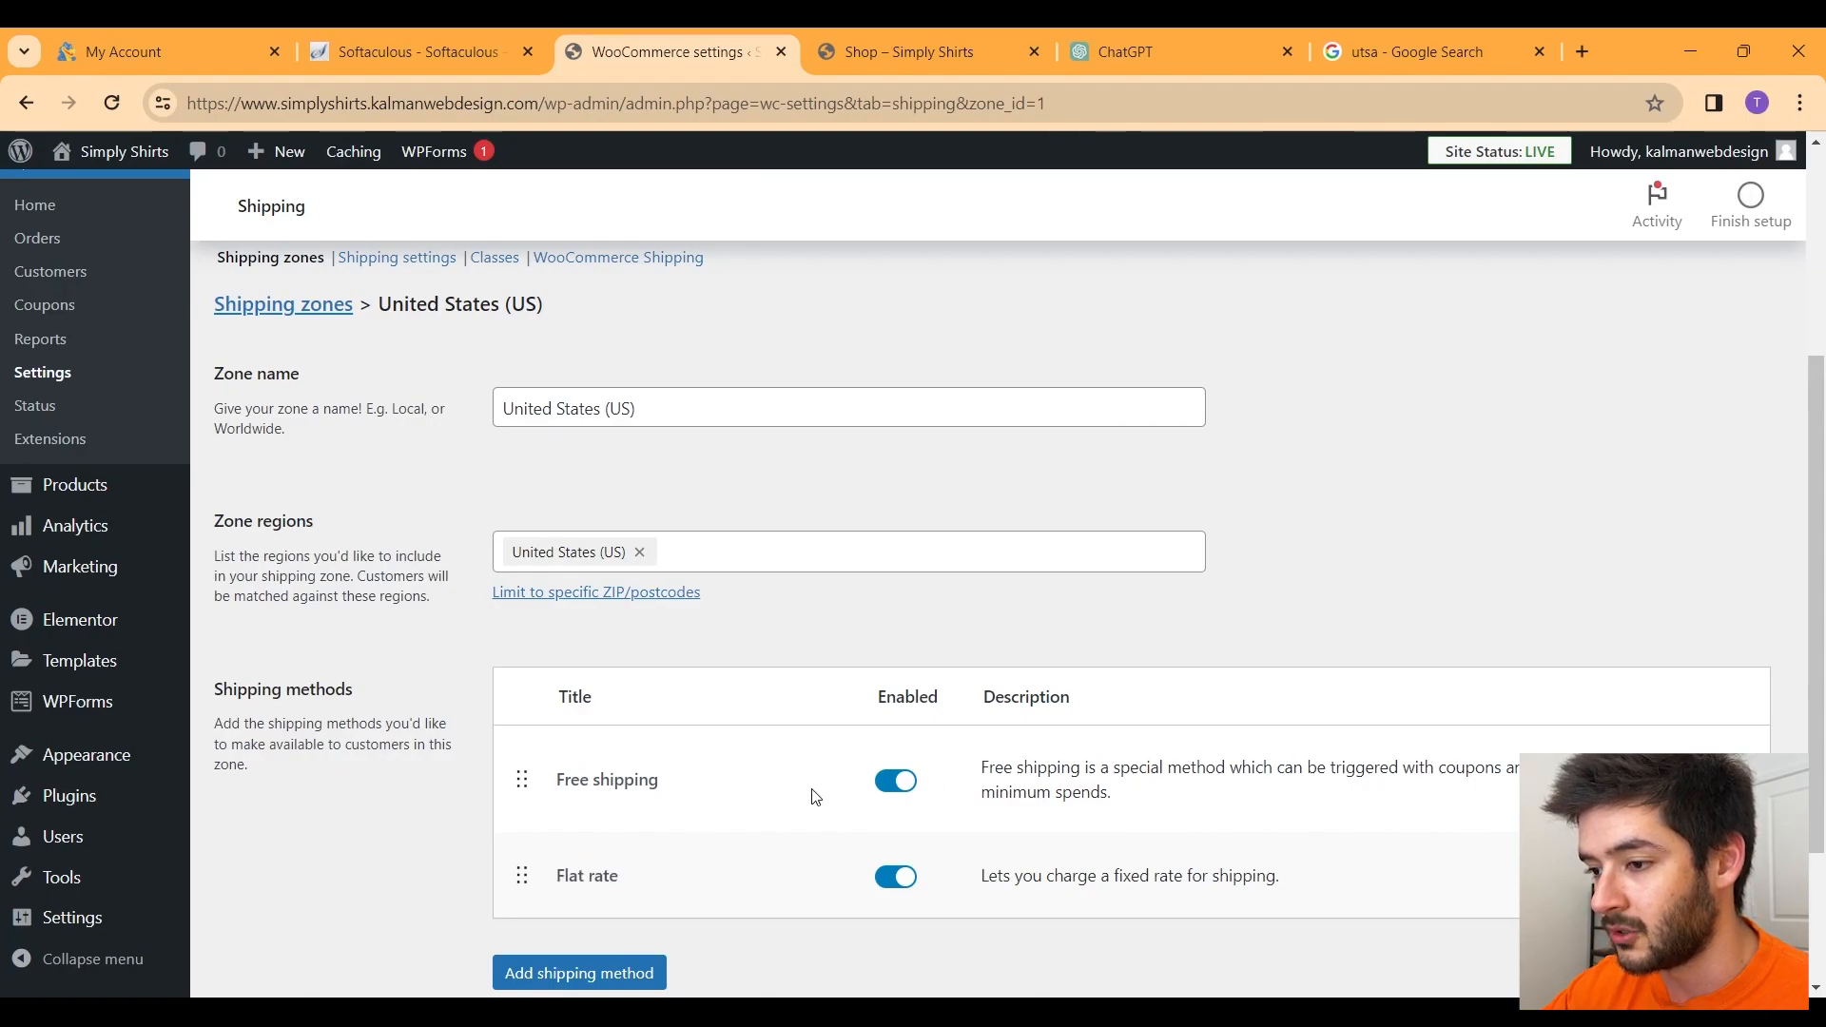
pyautogui.scroll(-3, 815, 797)
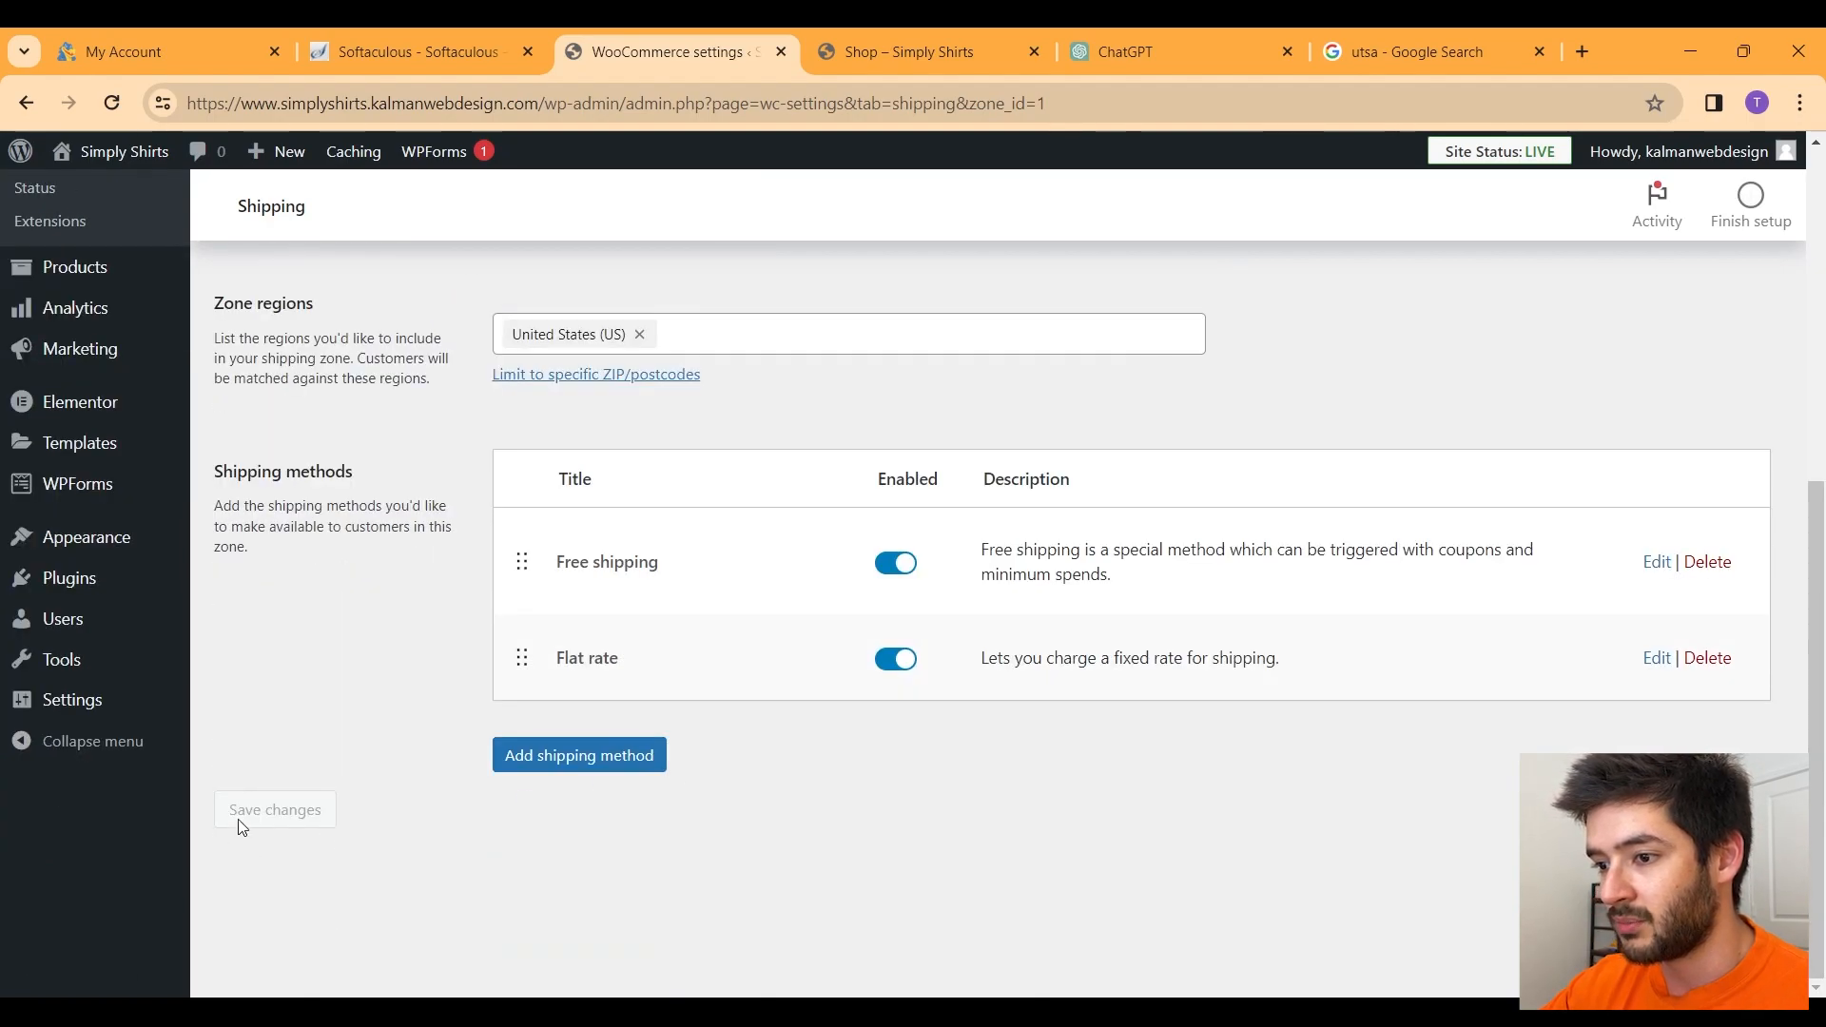
pyautogui.scroll(6, 1091, 833)
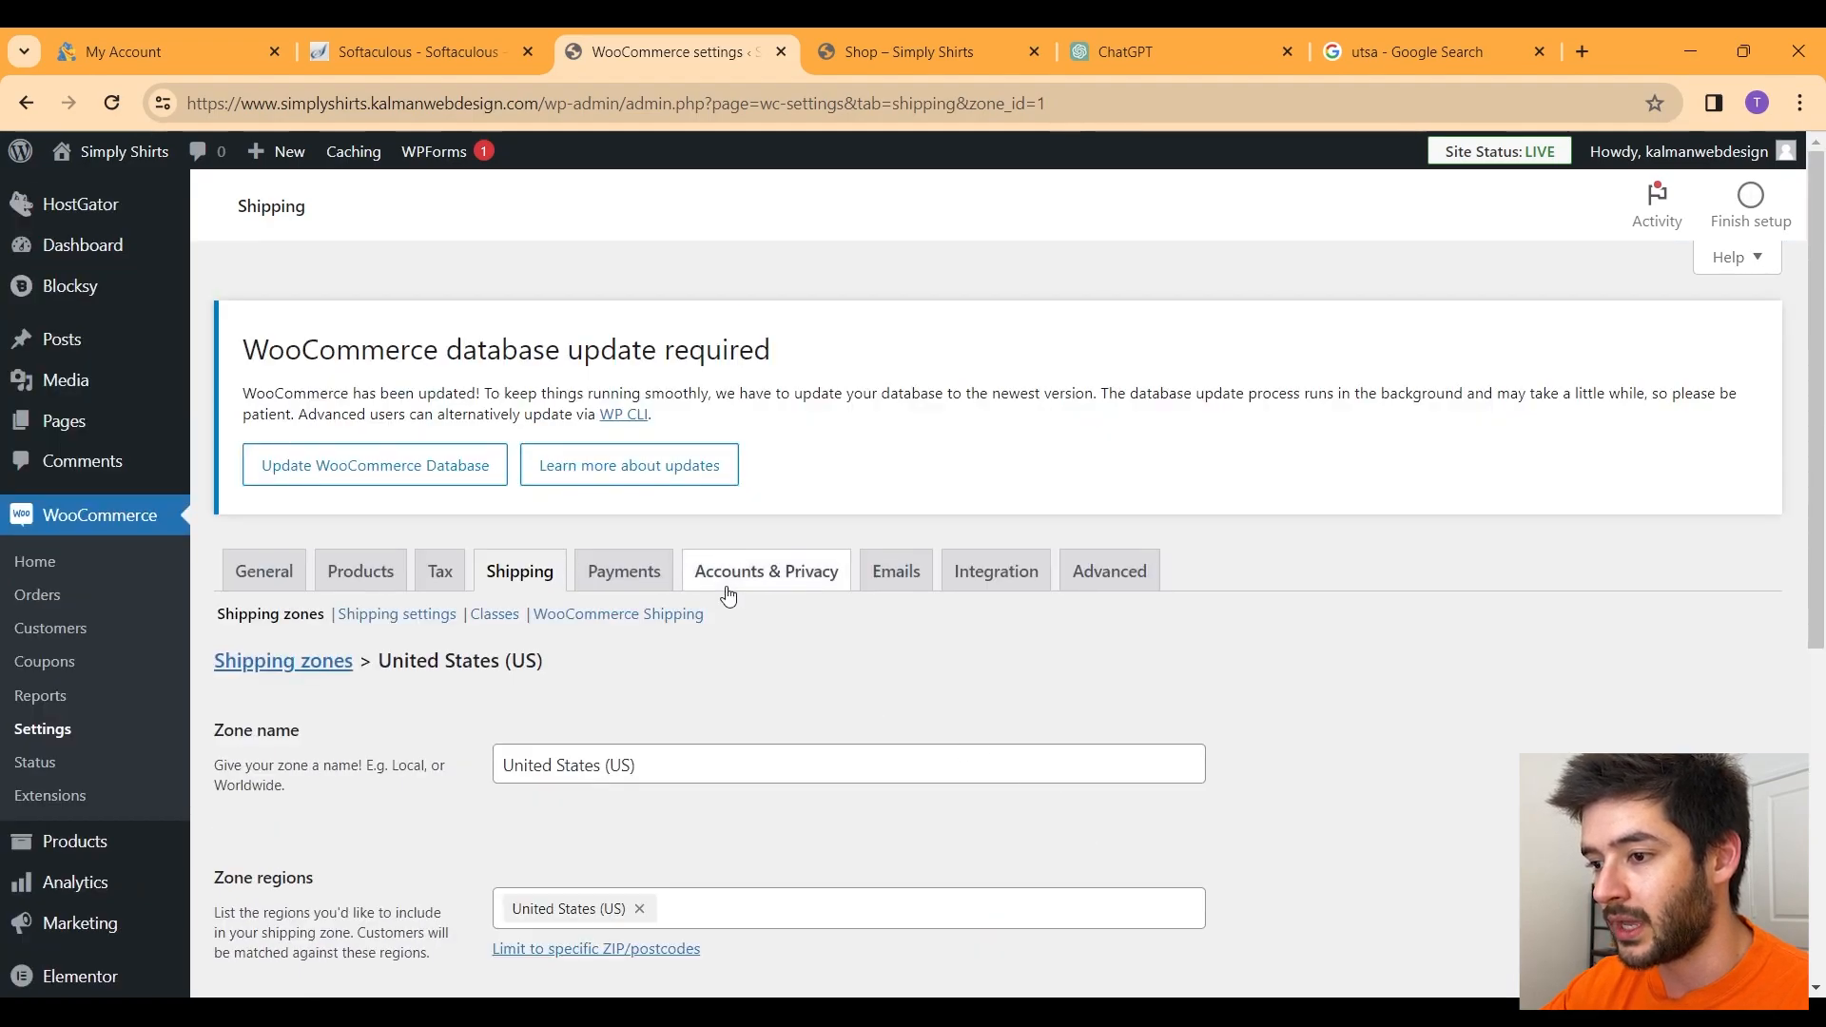
# Step: Browse the Payments, Accounts & Privacy and Emails tabs, scrolling through the email notifications list
pyautogui.click(630, 577)
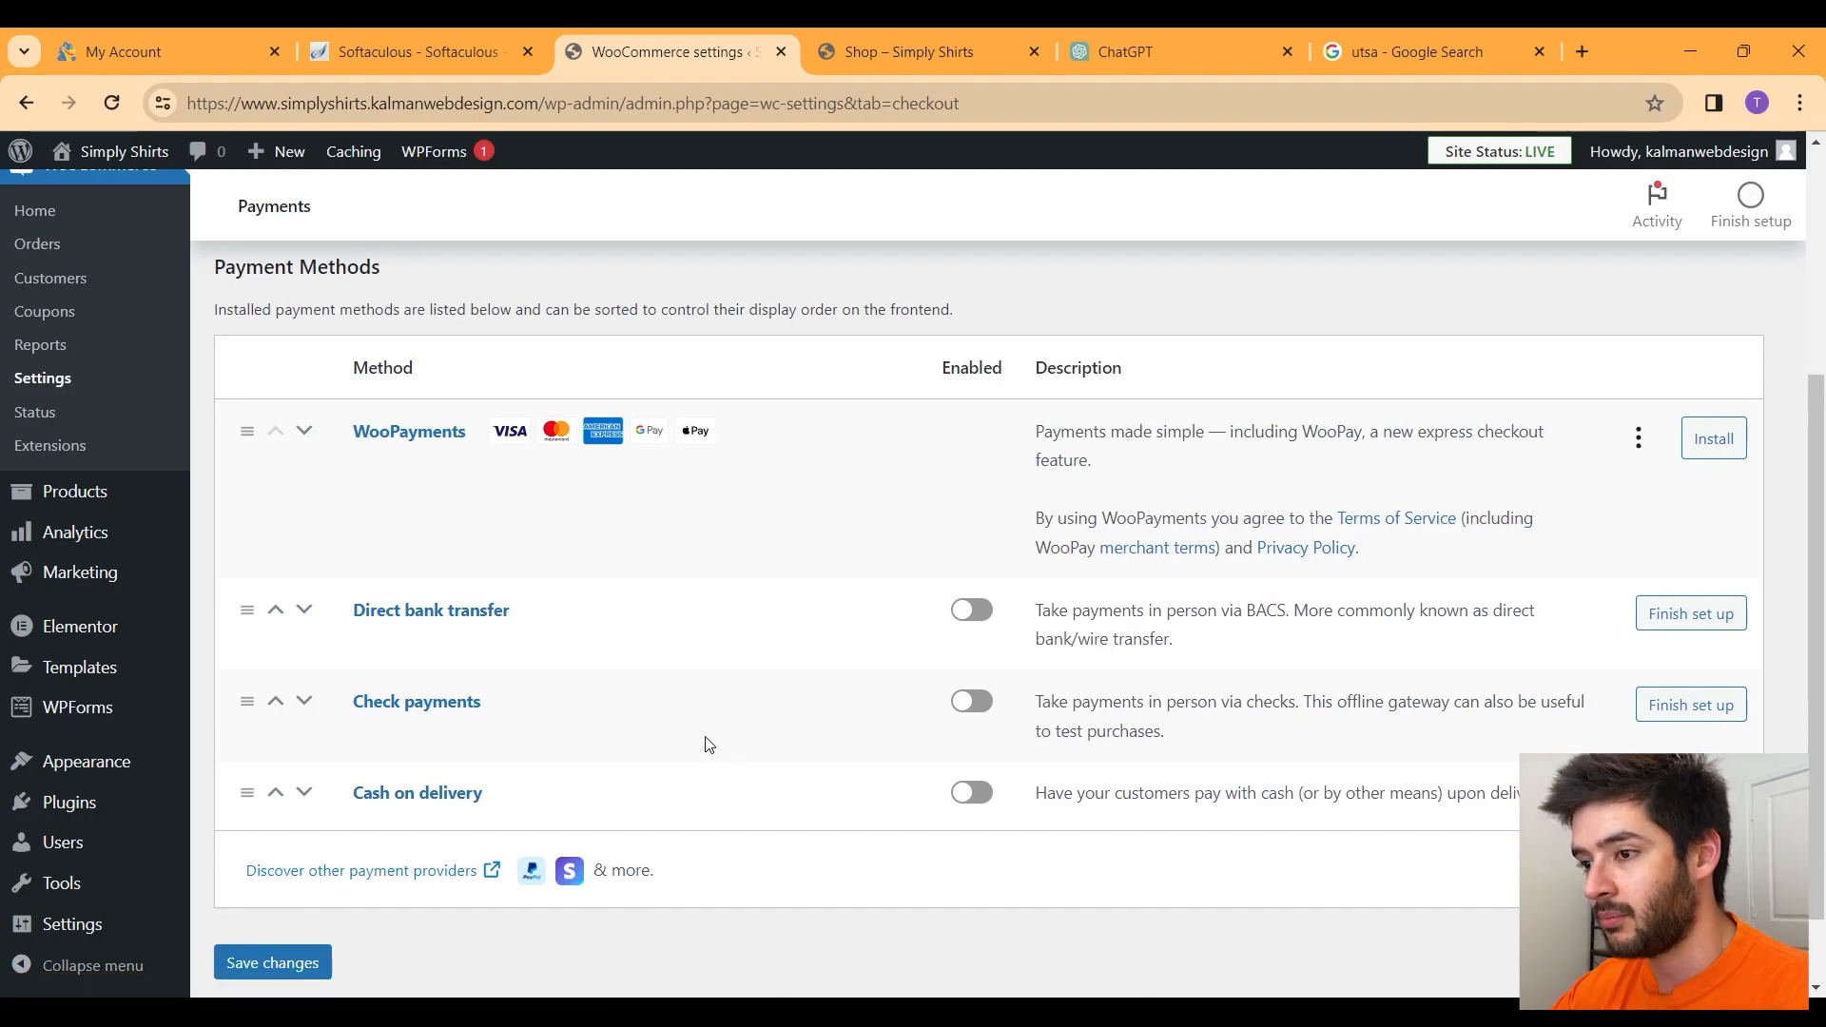
pyautogui.scroll(5, 706, 742)
pyautogui.click(764, 574)
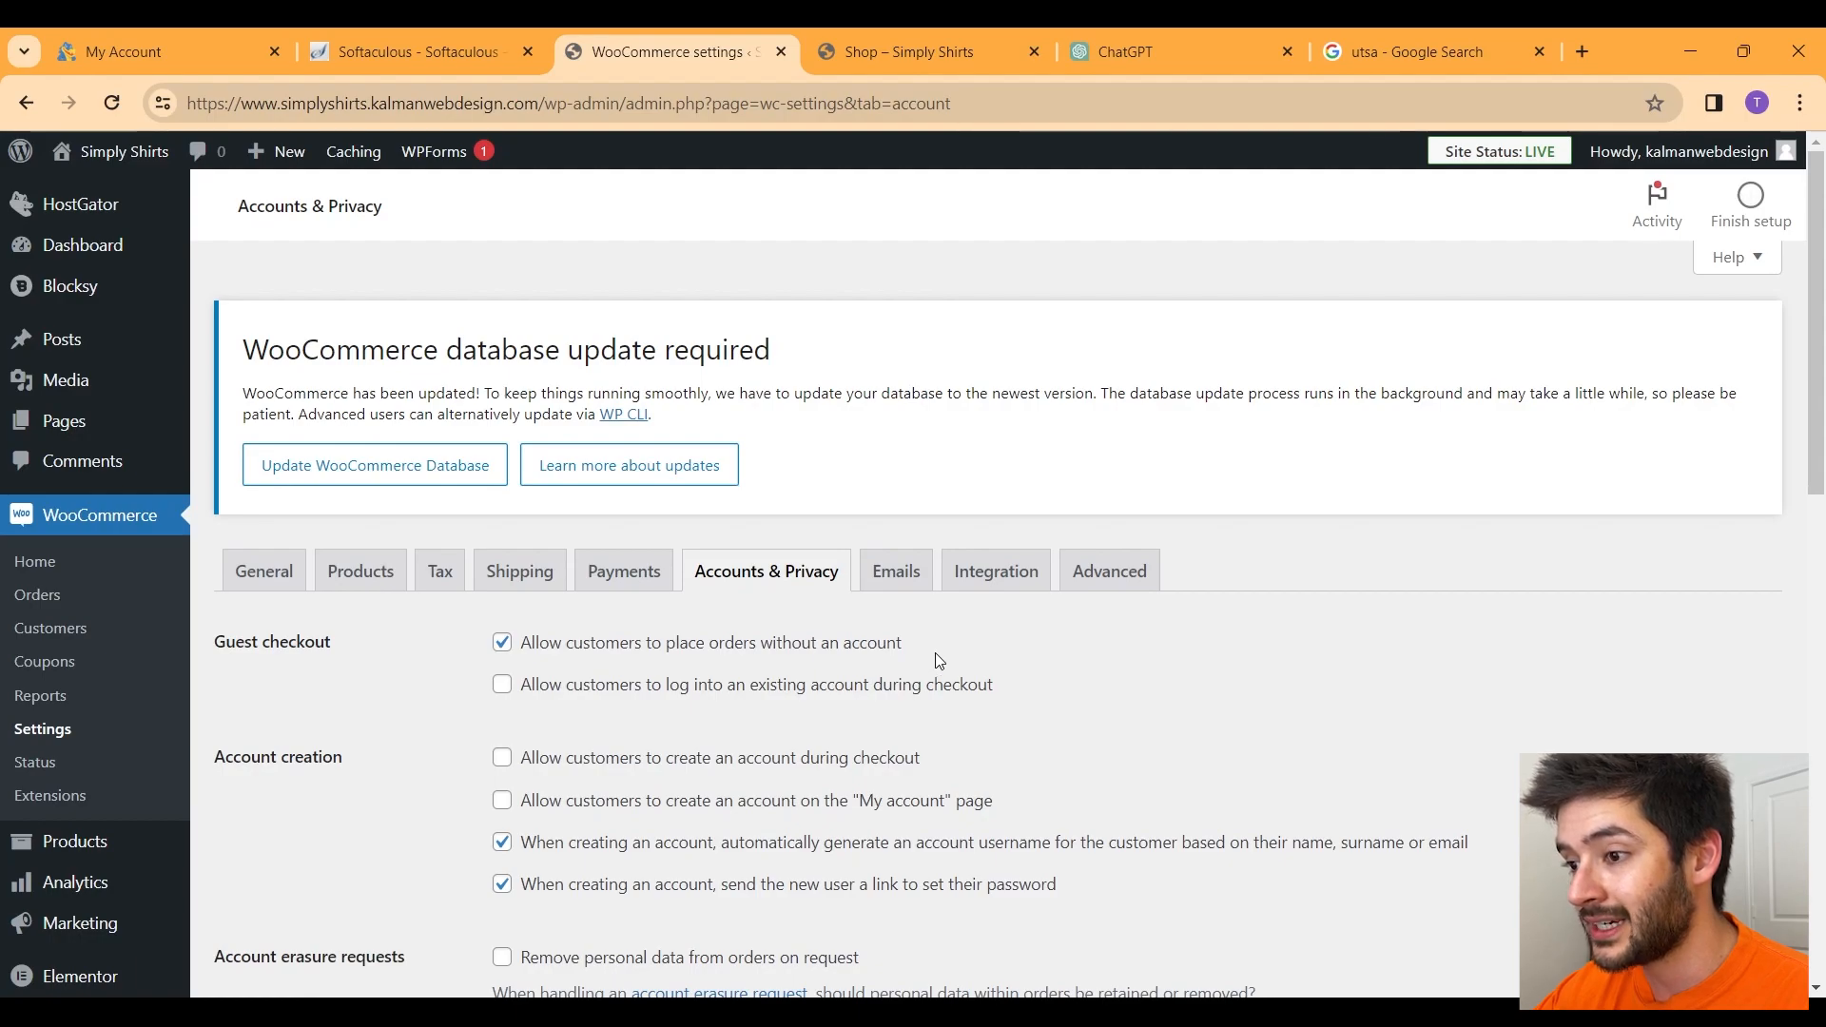
pyautogui.click(896, 571)
pyautogui.scroll(-2, 880, 681)
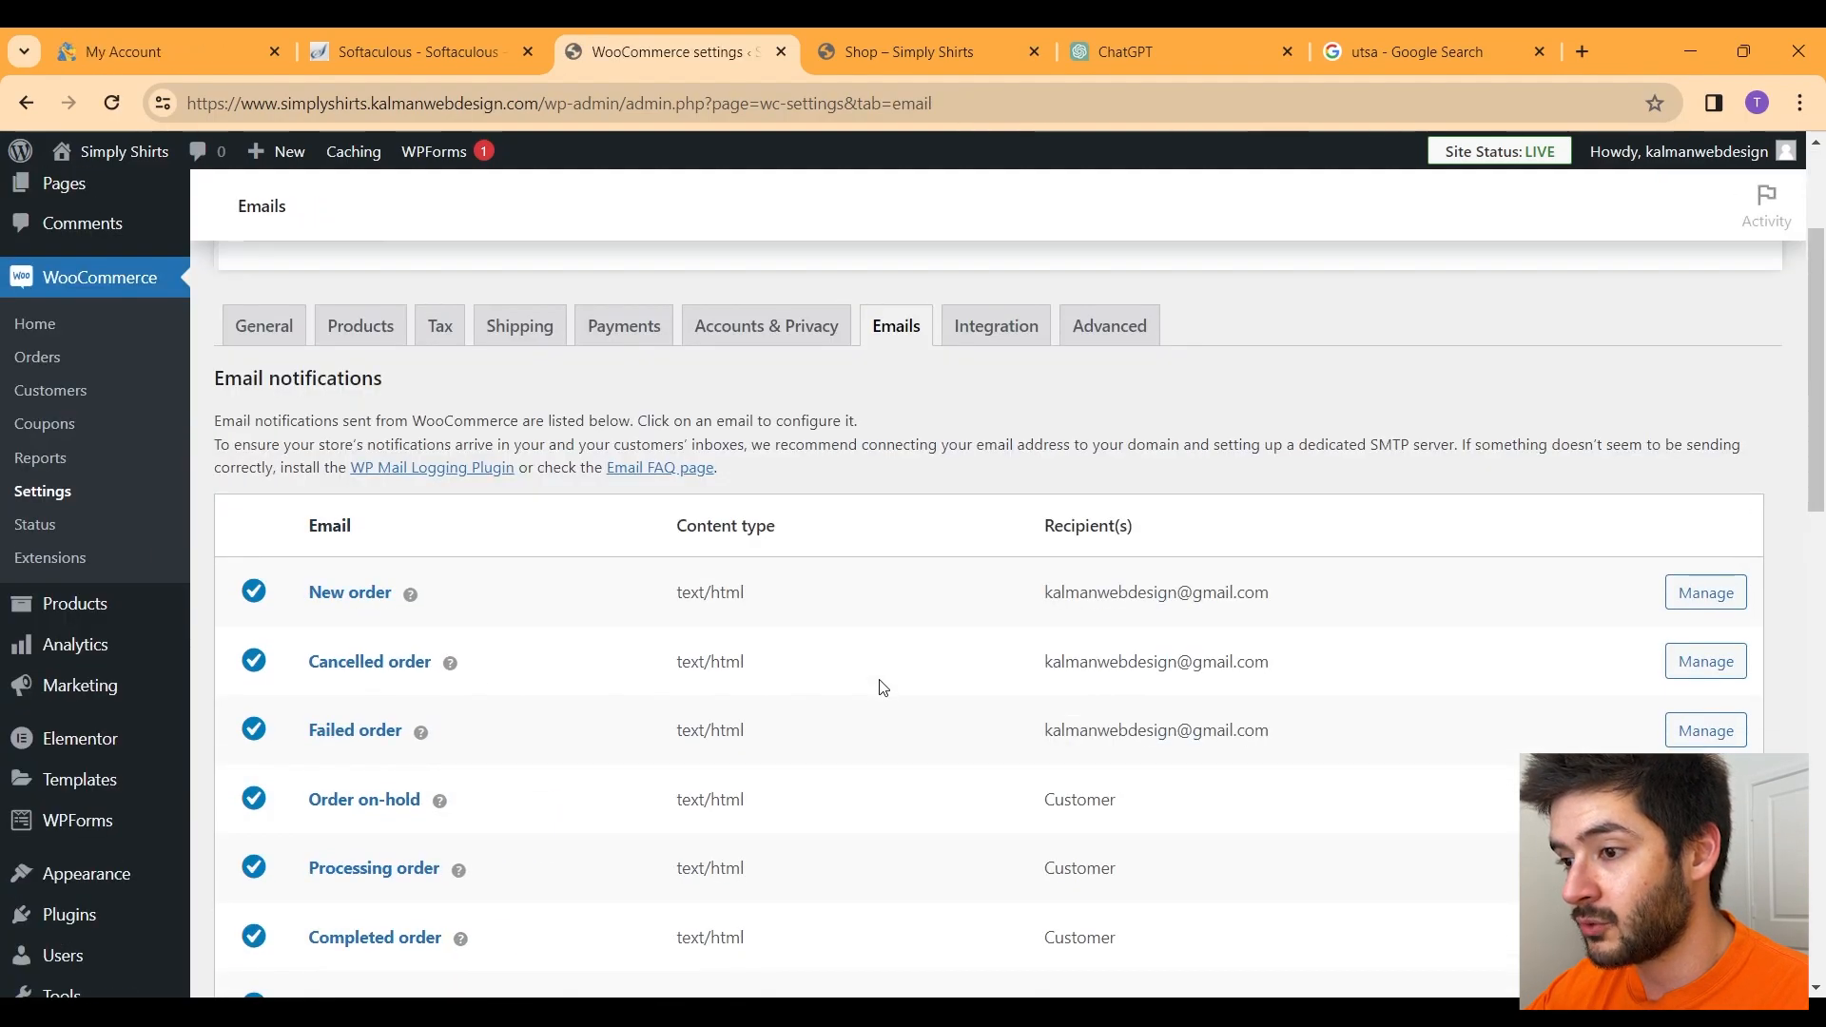
pyautogui.scroll(-6, 882, 686)
pyautogui.scroll(-3, 882, 687)
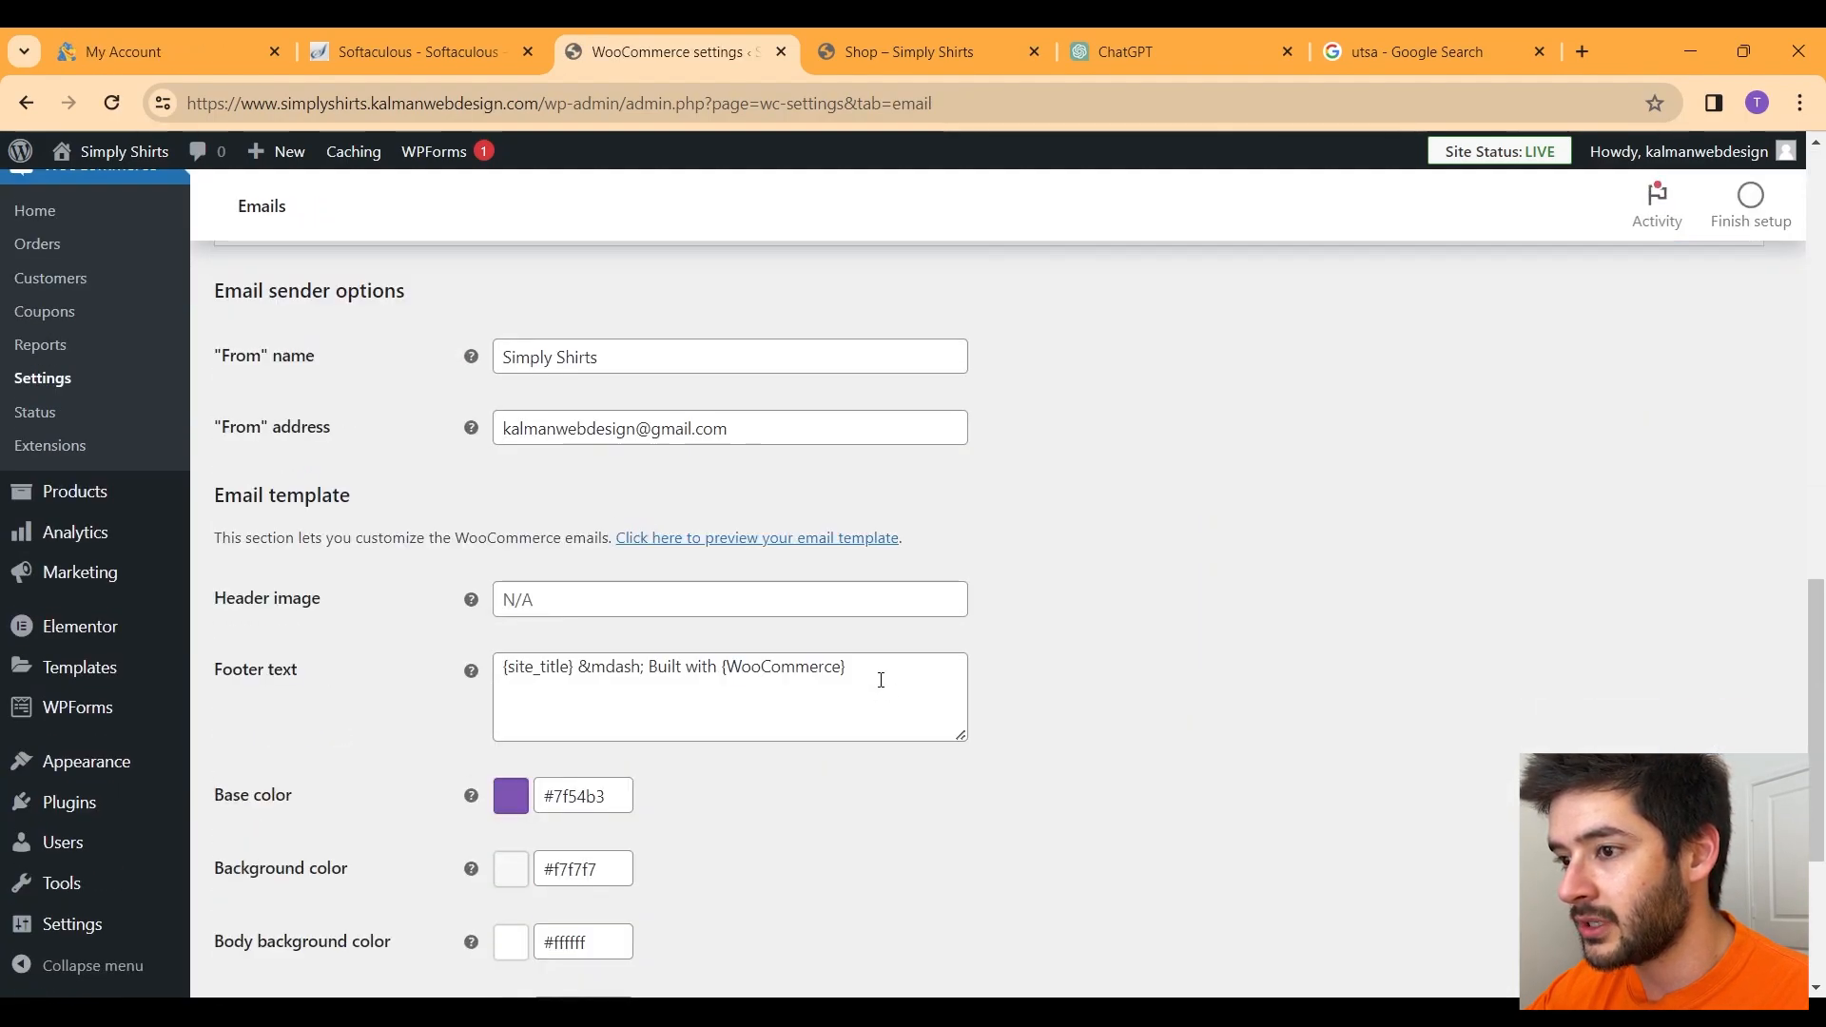
pyautogui.scroll(10, 881, 680)
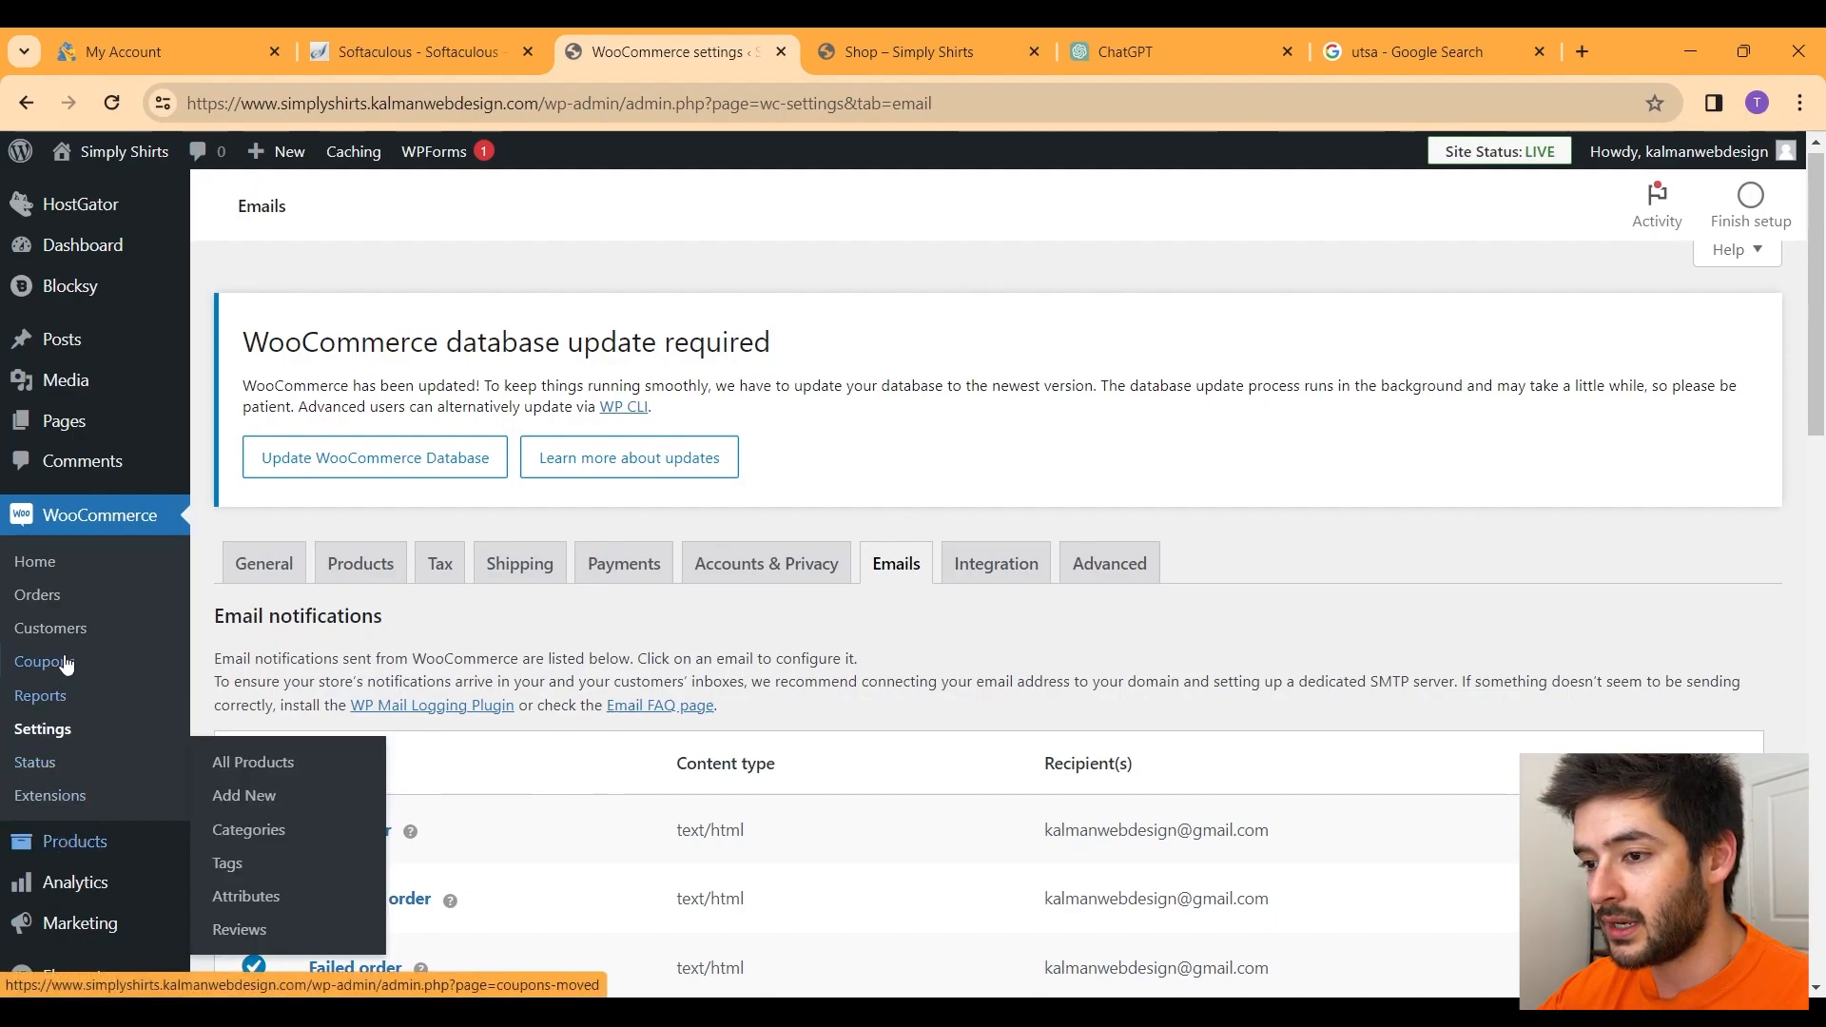
pyautogui.scroll(-5, 74, 642)
pyautogui.scroll(-1, 75, 642)
# Step: Search 'stripe' under Add New Plugin, then install and activate WooCommerce Stripe Payment Gateway
pyautogui.moveTo(114, 803)
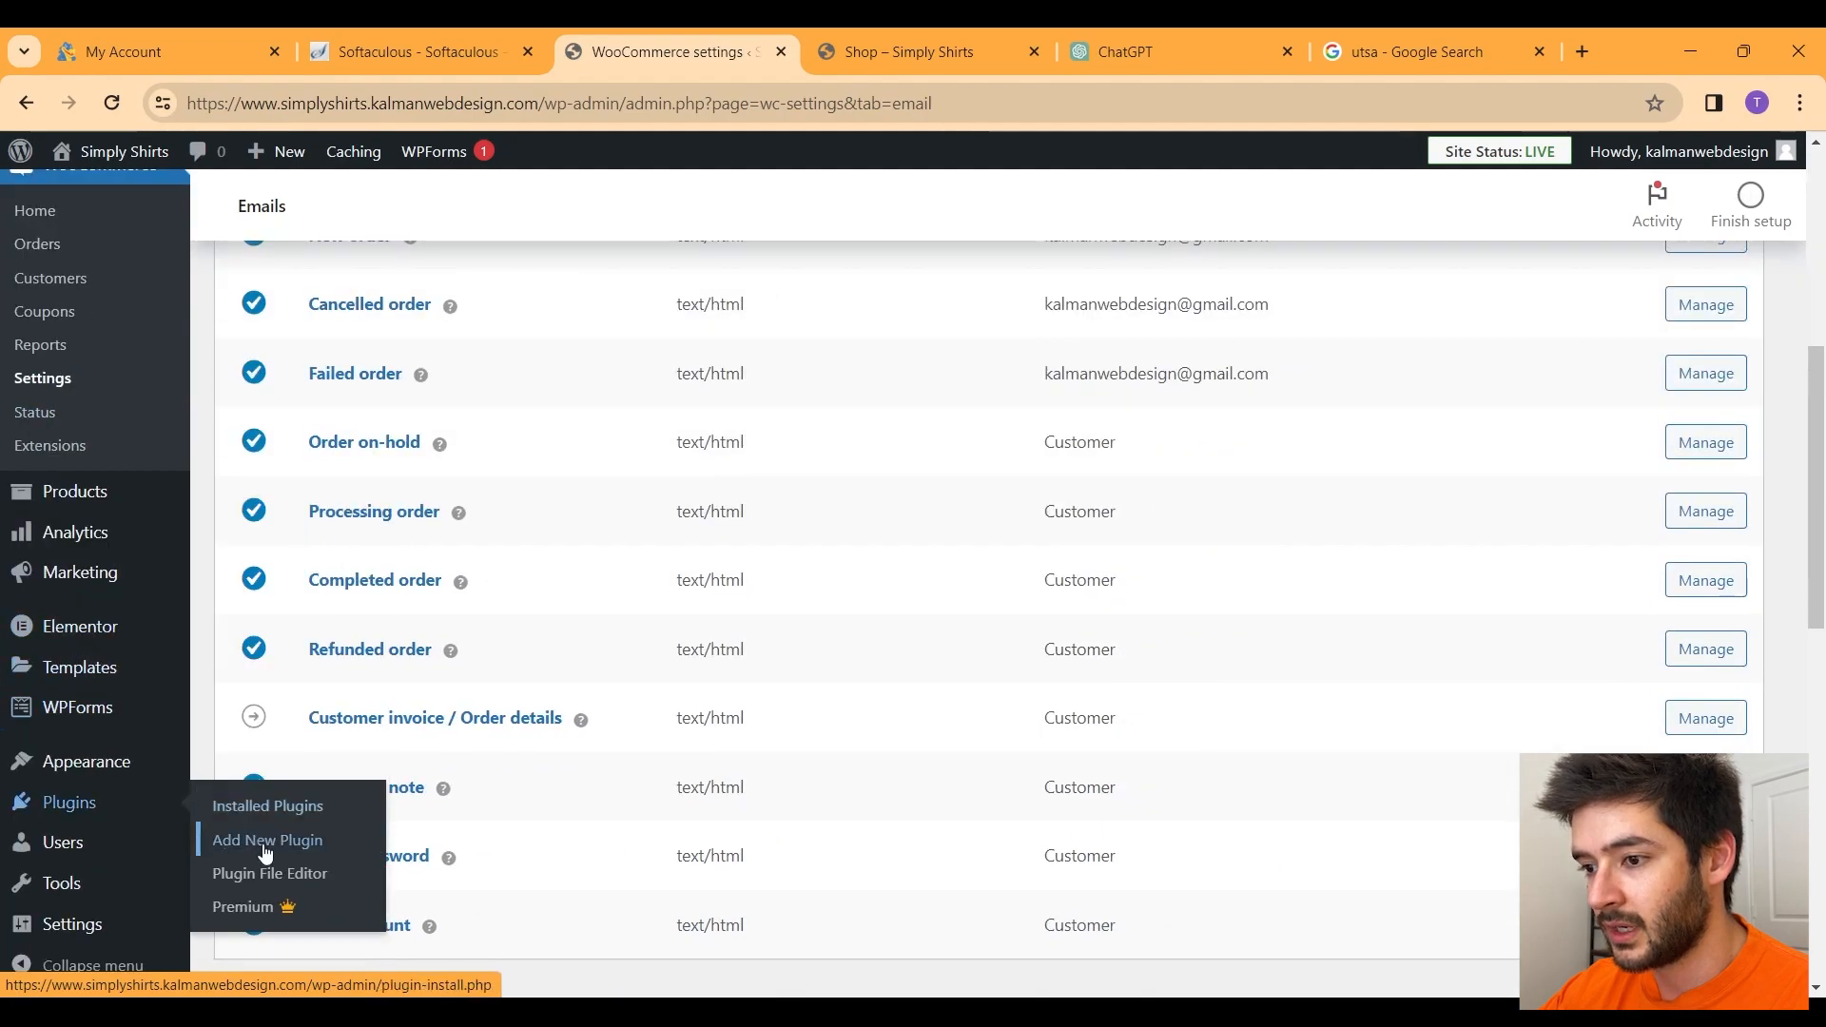
pyautogui.click(265, 842)
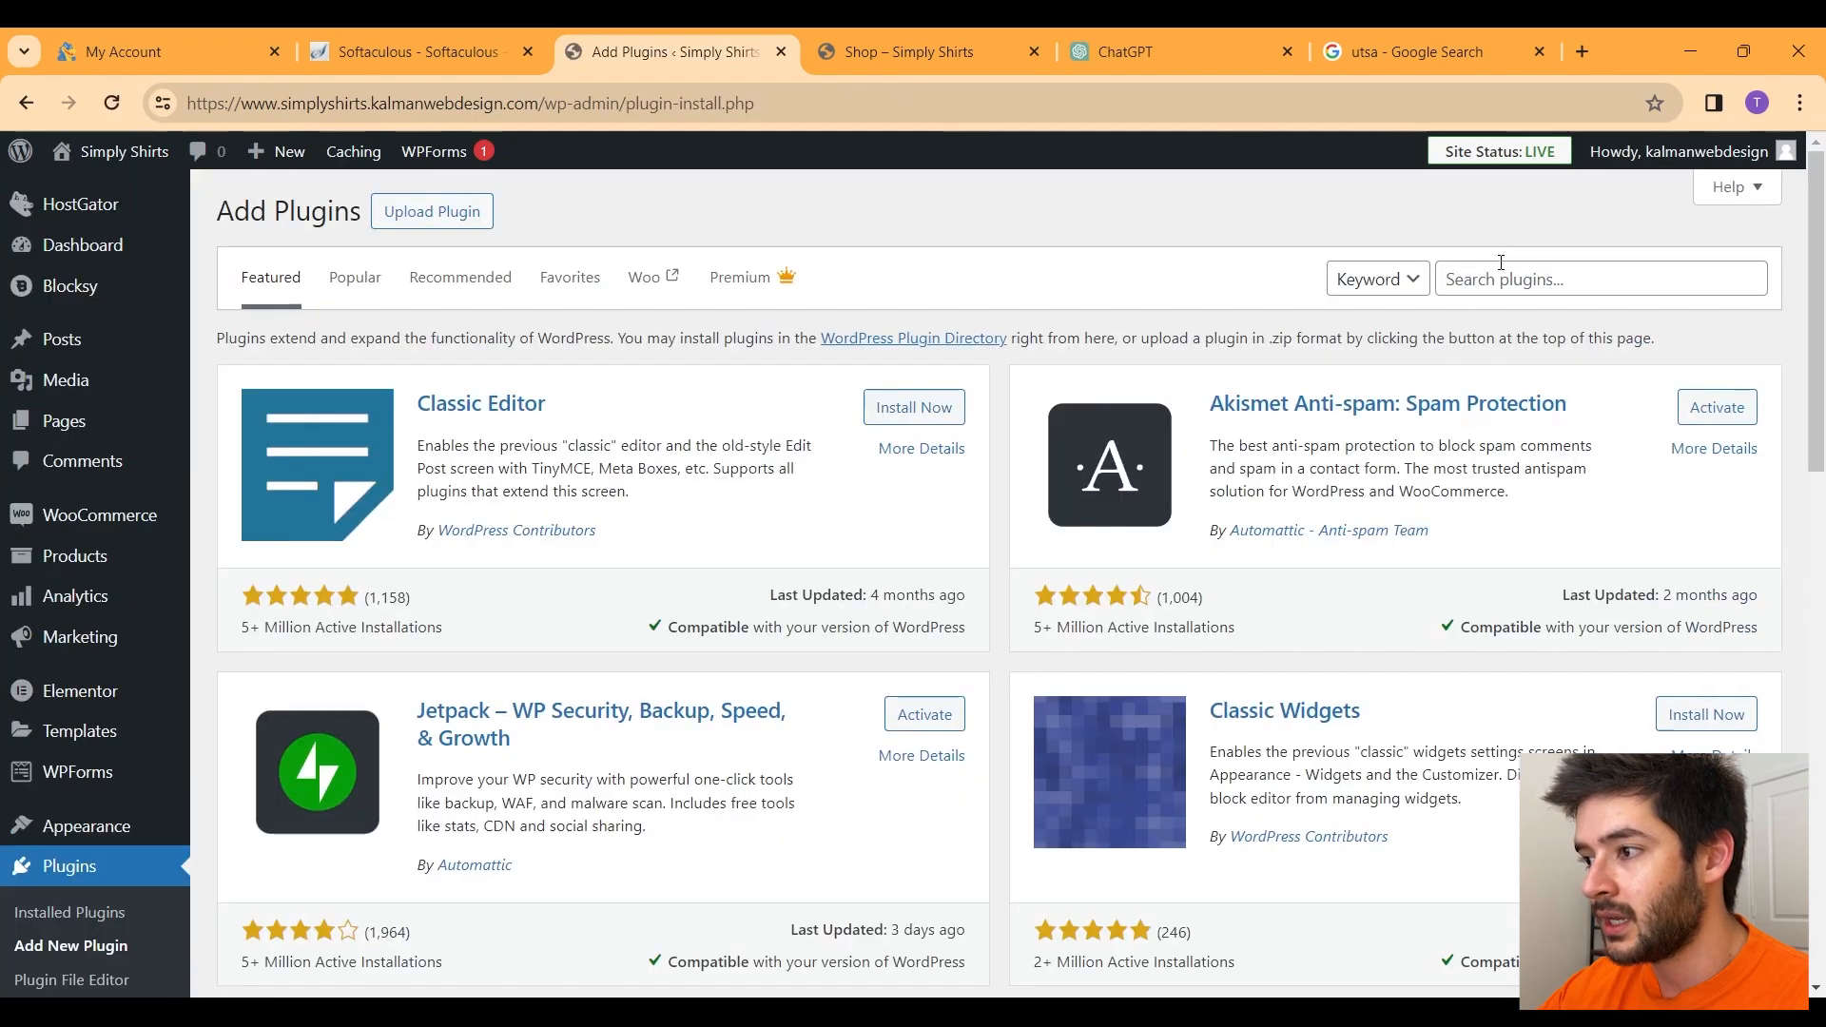
pyautogui.click(1468, 279)
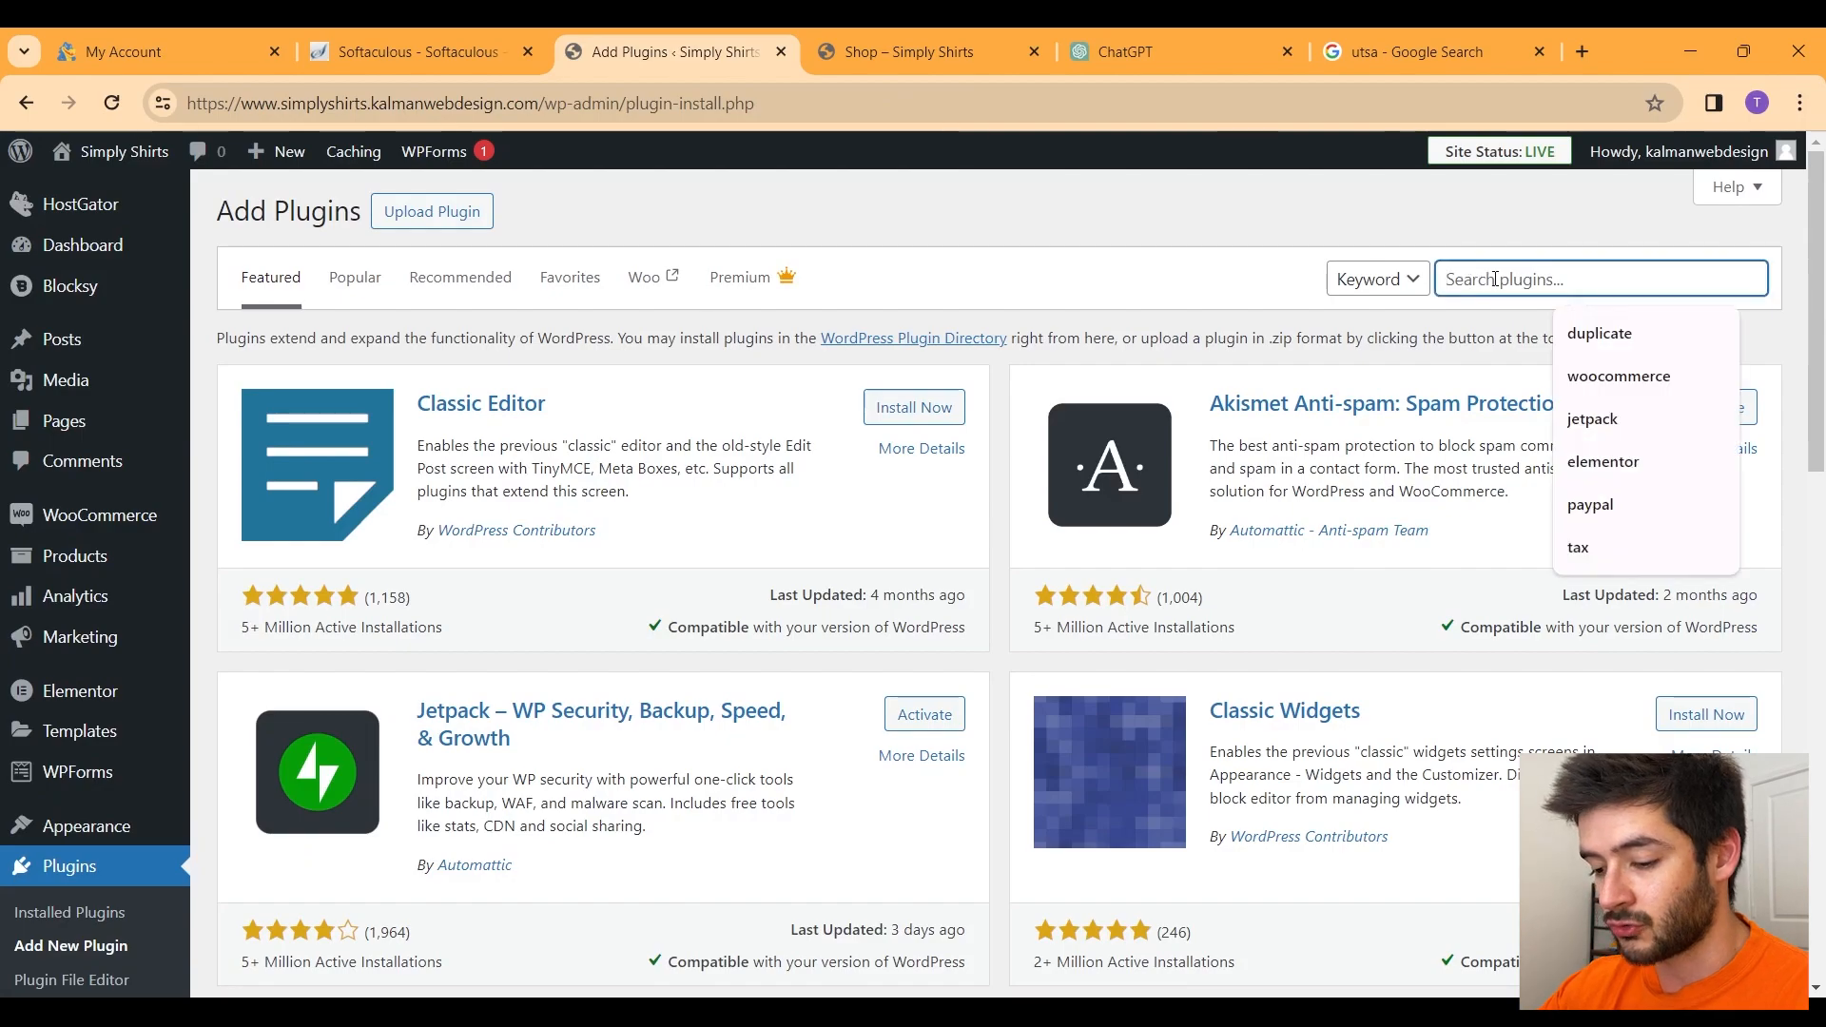
pyautogui.write('stripe')
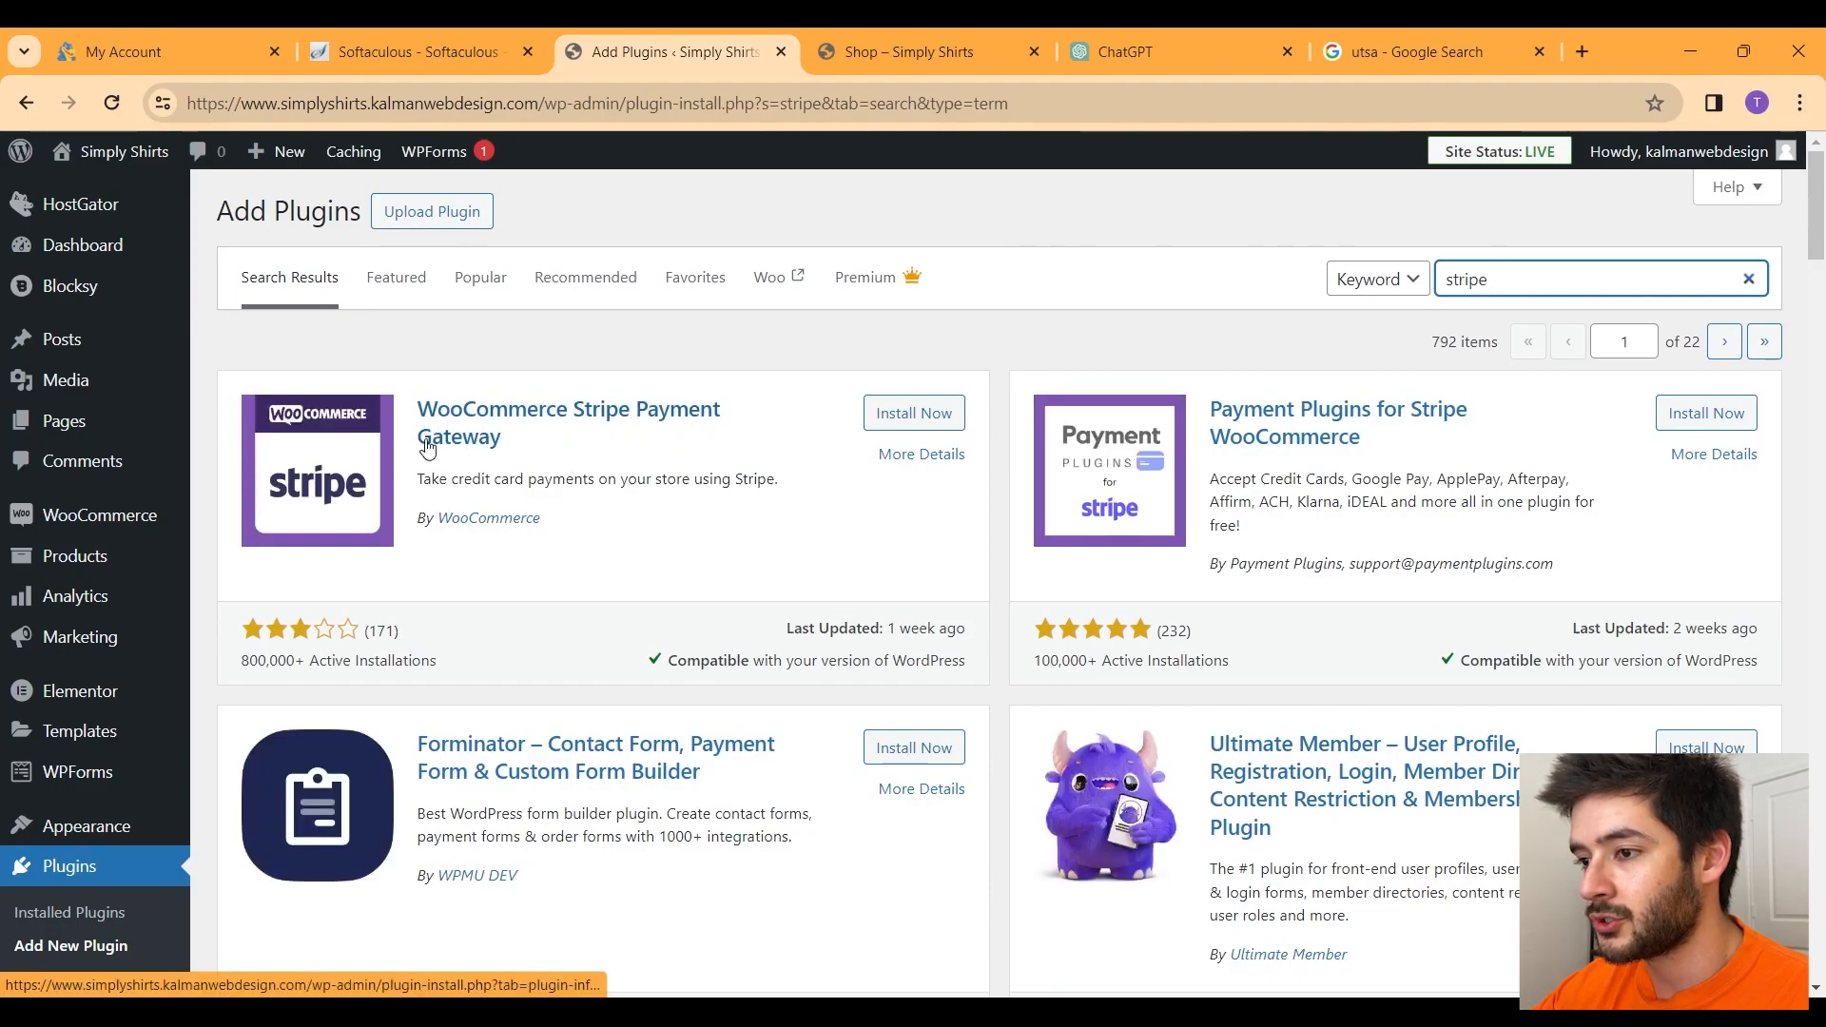
pyautogui.click(911, 413)
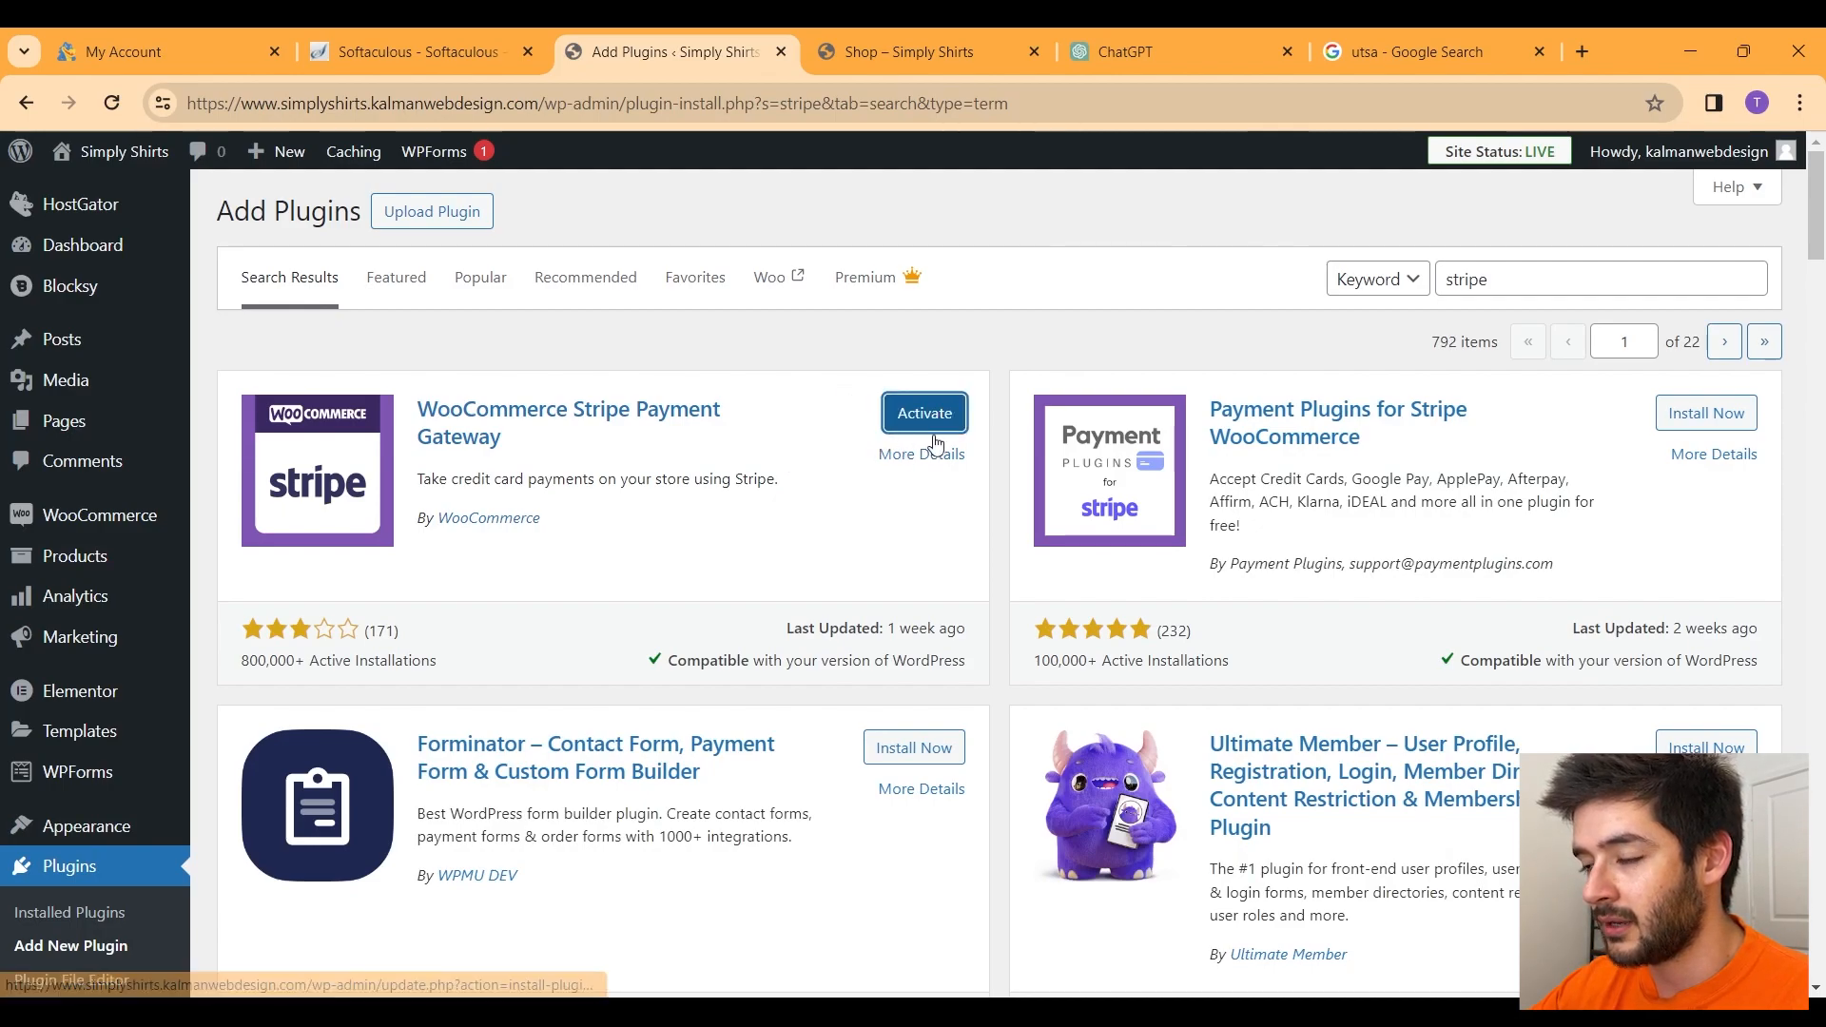
pyautogui.click(925, 413)
# Step: Install and activate WooCommerce PayPal Payments, then search the plugin directory for 'tax'
pyautogui.click(1534, 281)
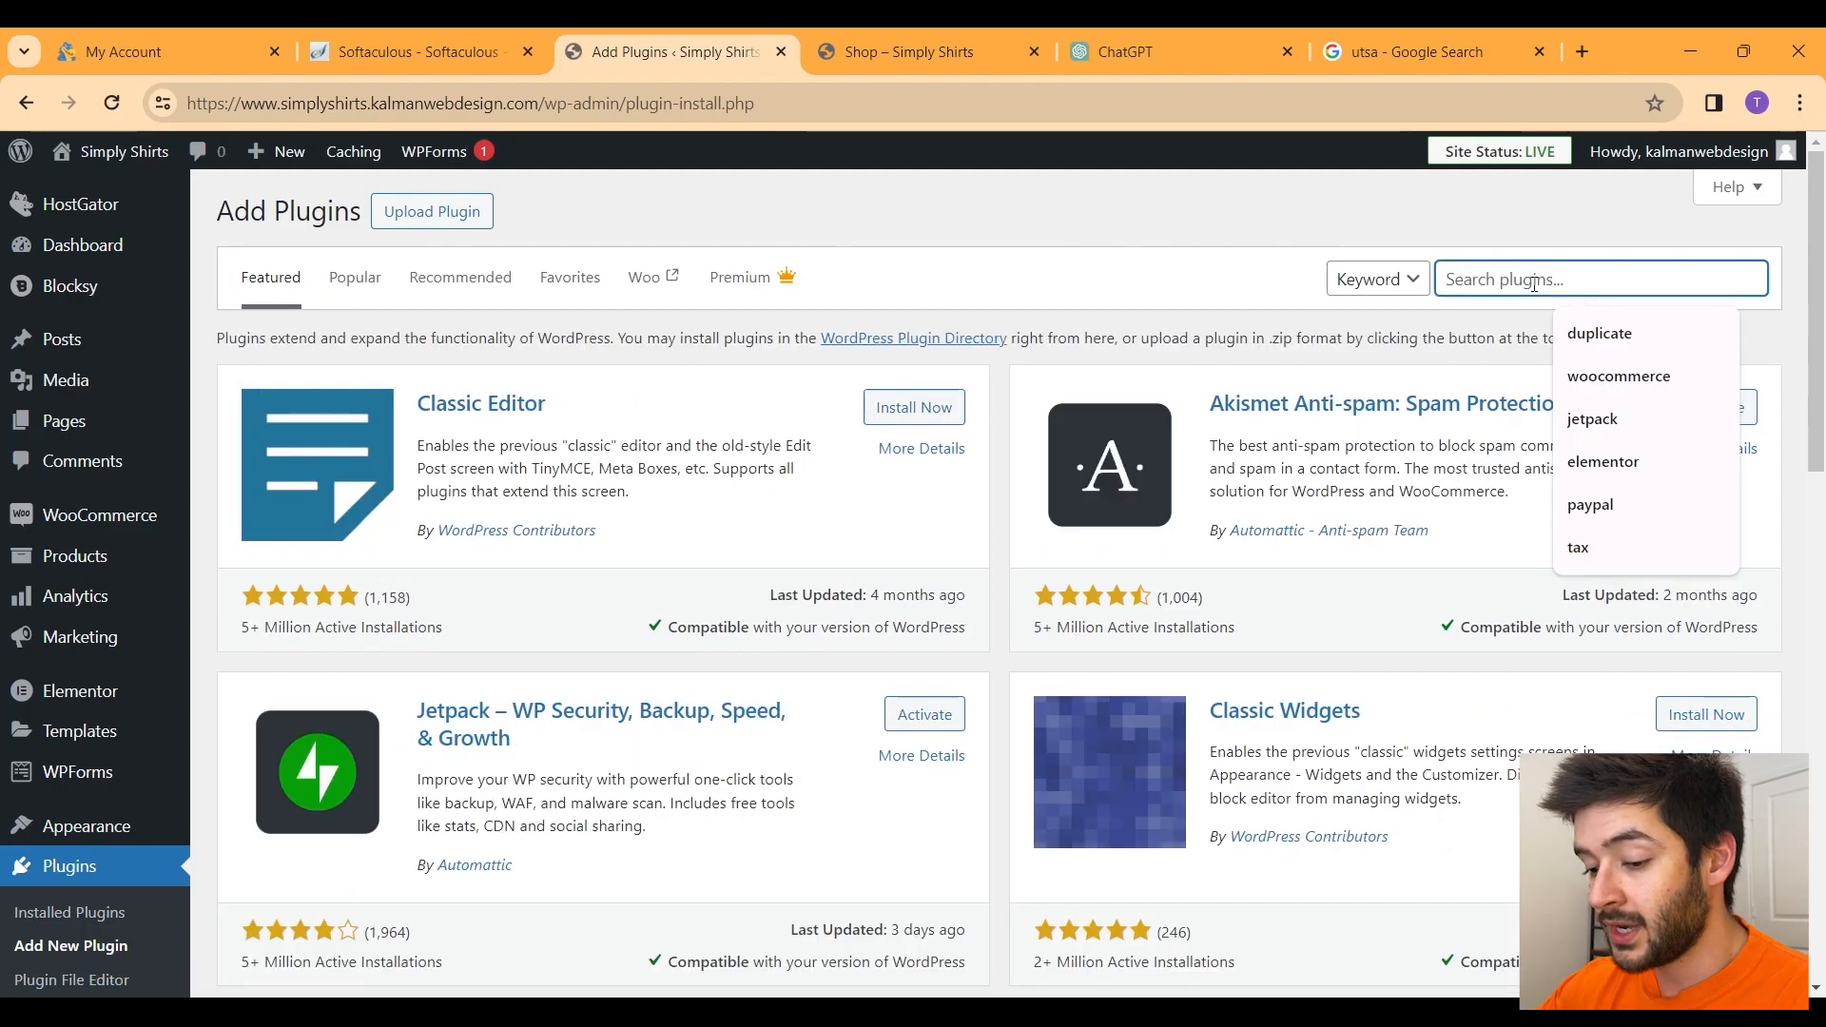
pyautogui.write('paypal')
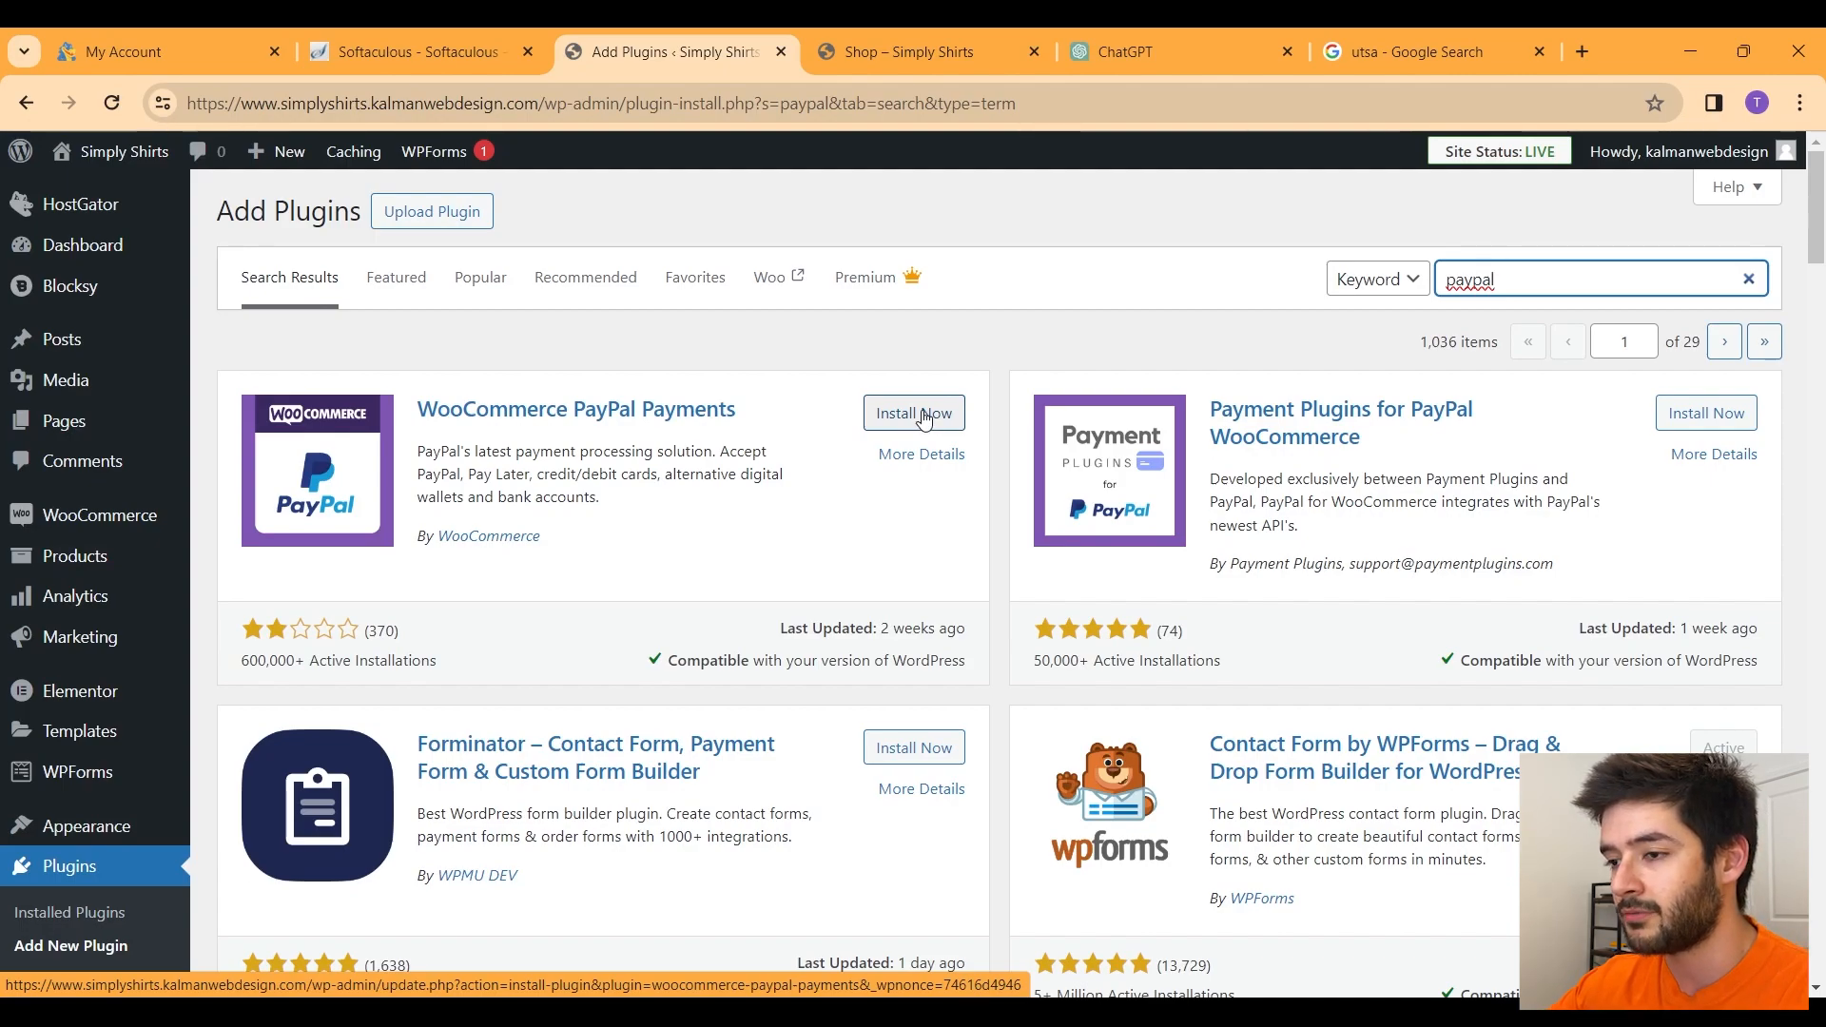
pyautogui.click(924, 415)
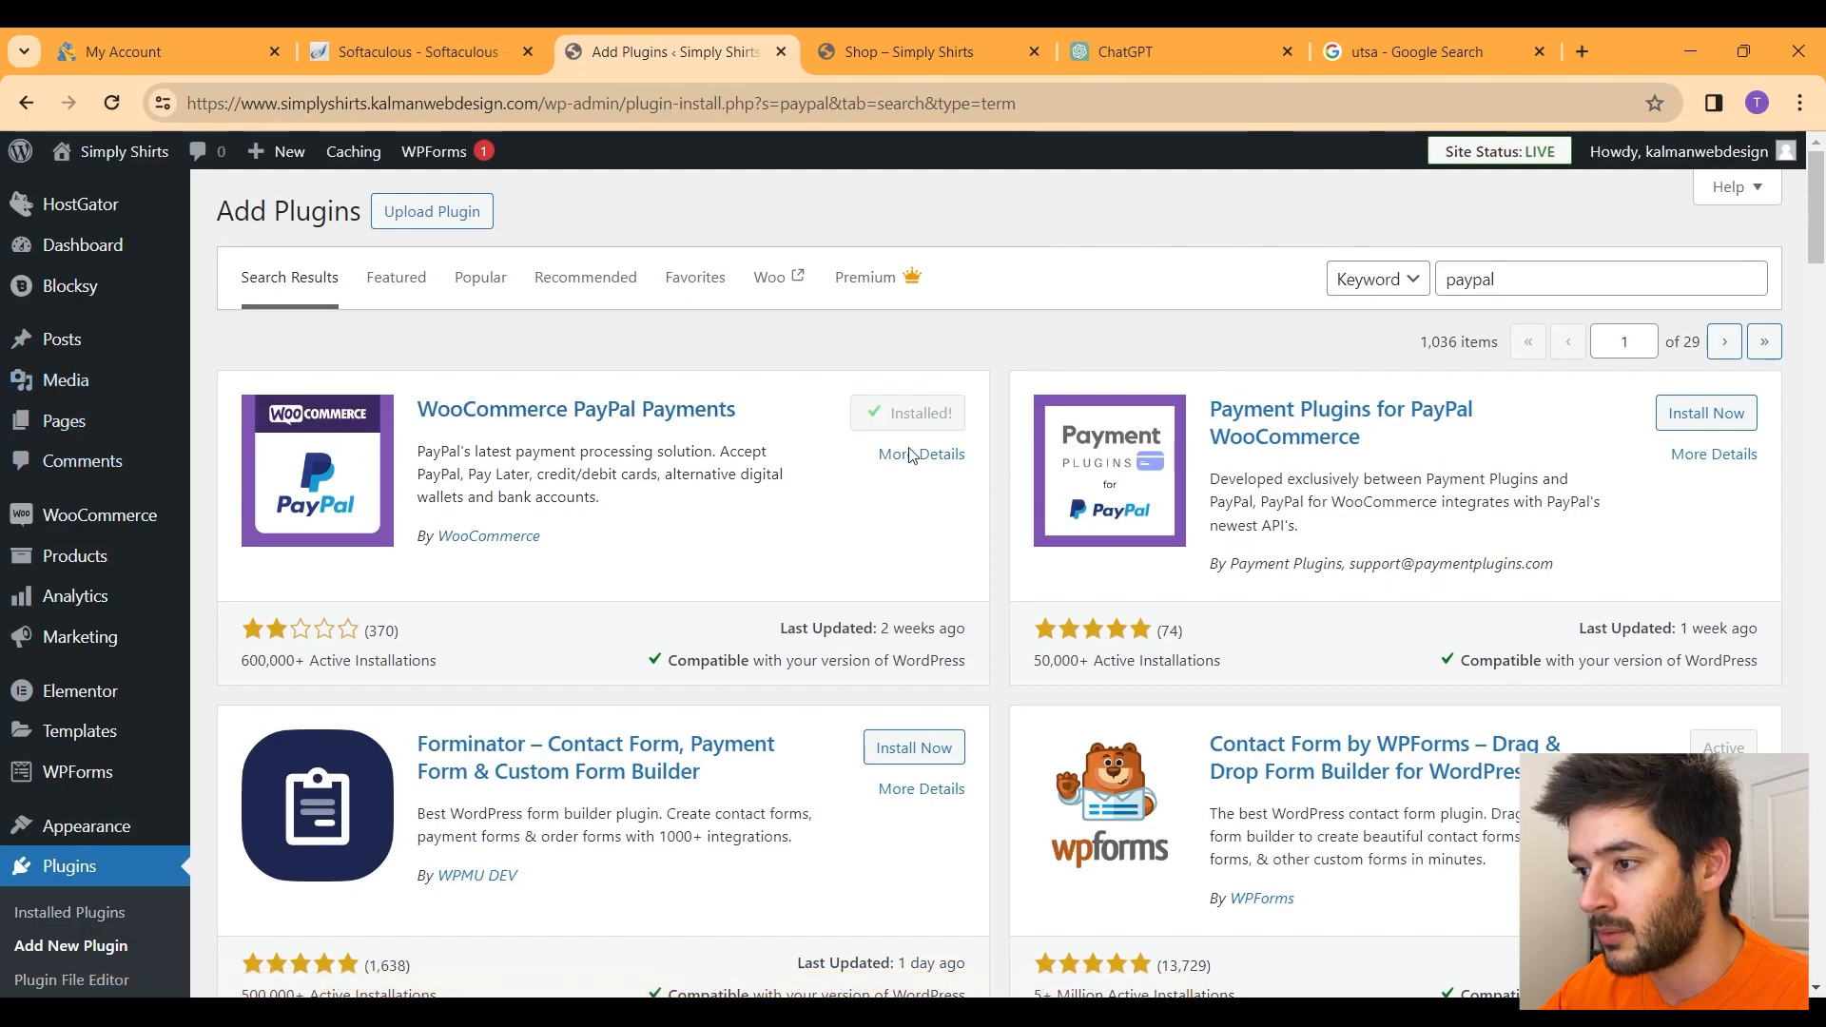
pyautogui.click(924, 418)
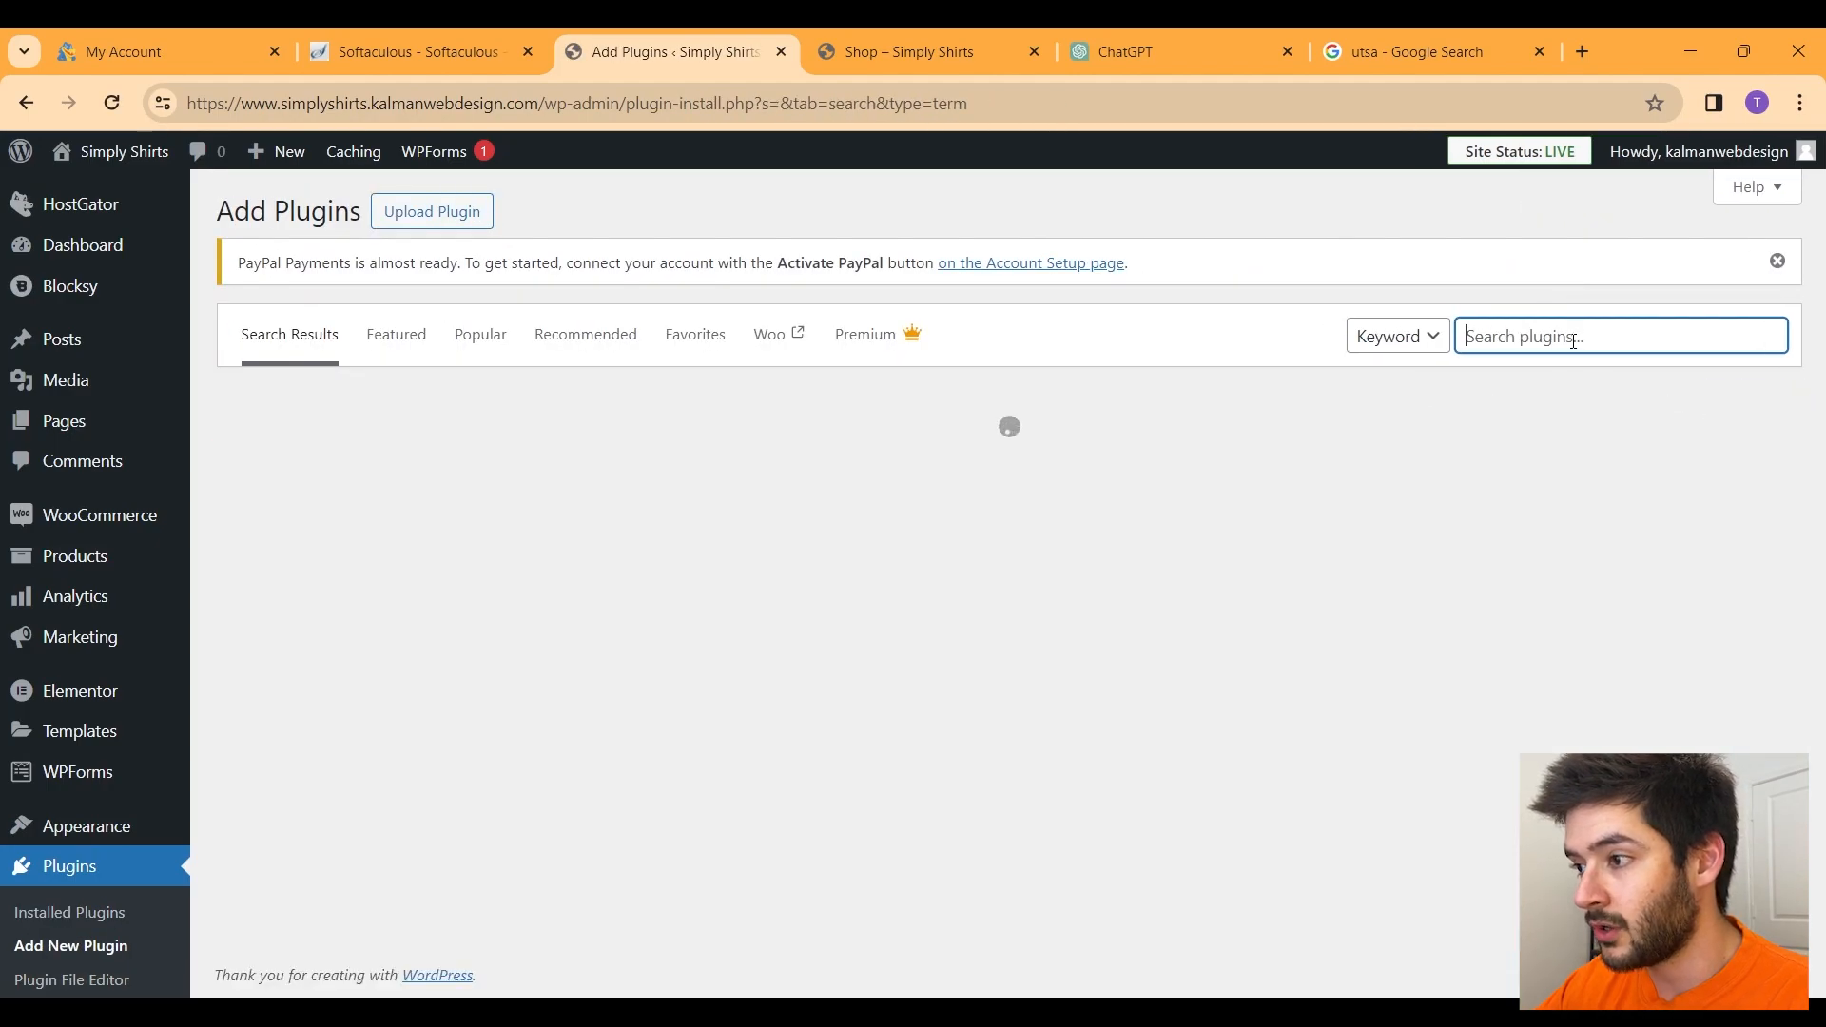
pyautogui.click(1574, 341)
pyautogui.write('tax')
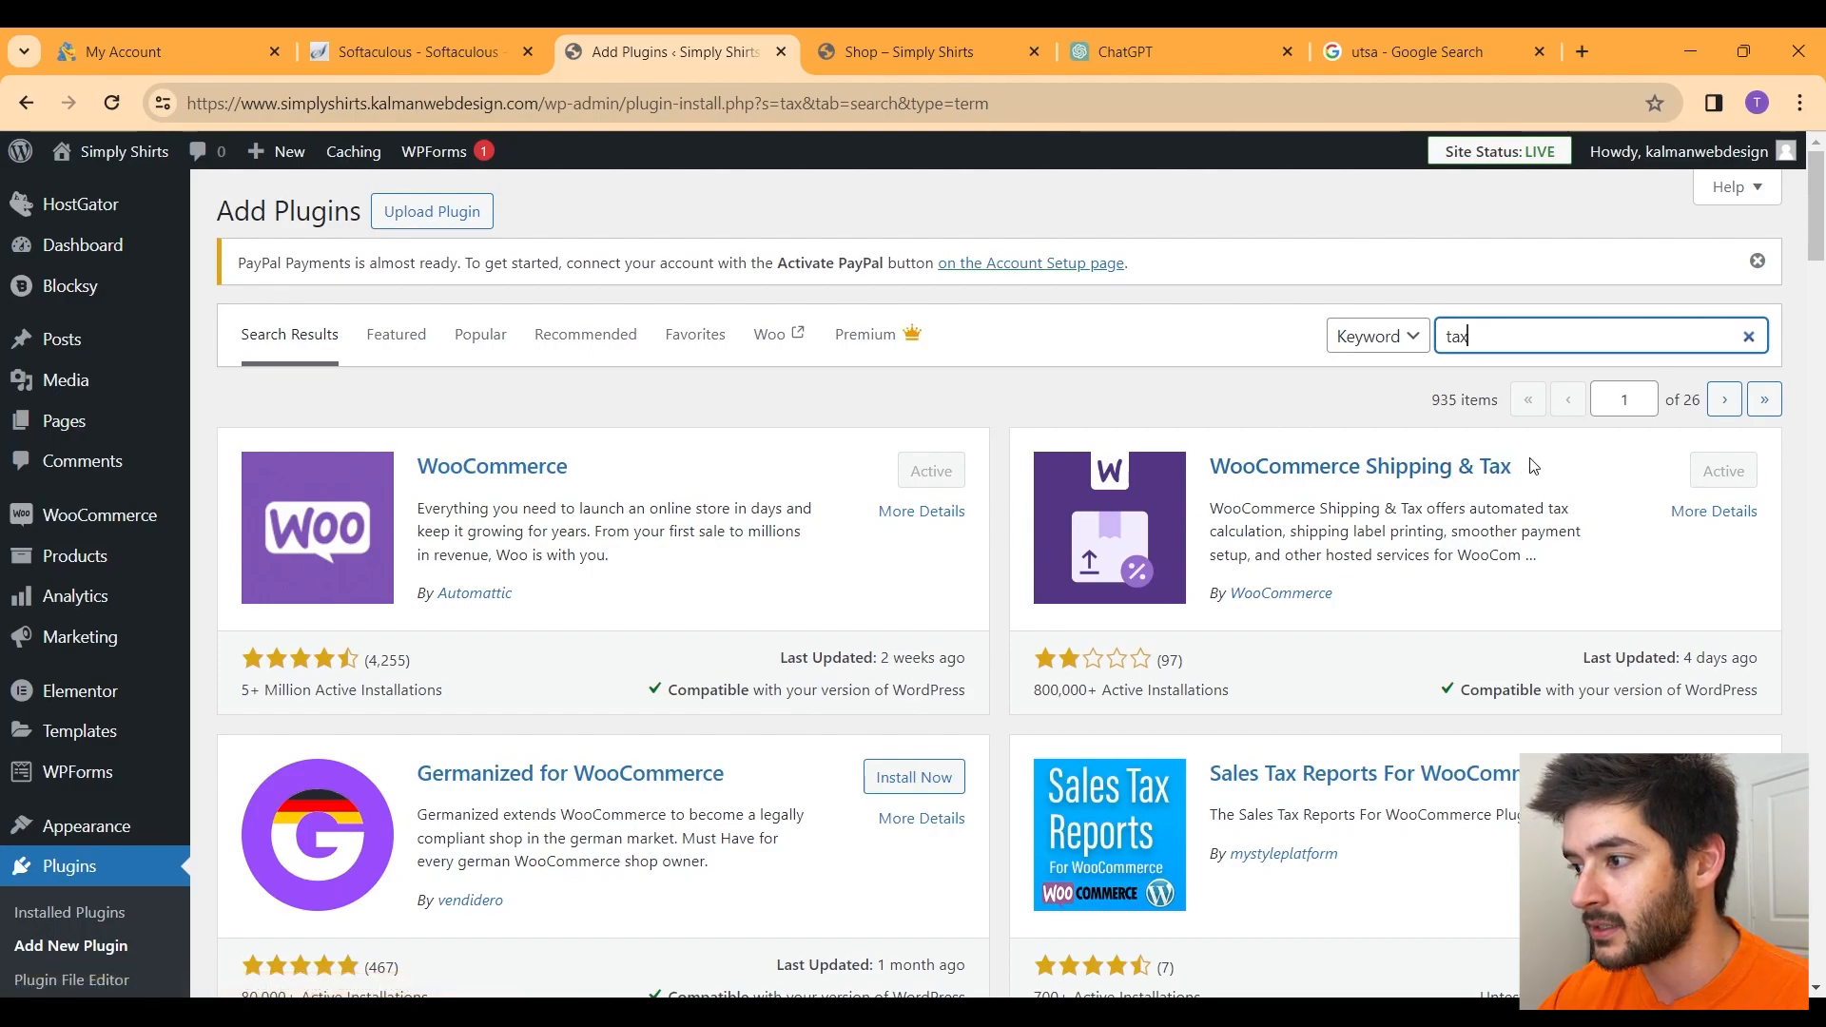
# Step: Go to WooCommerce Settings > Payments and open Stripe's 'Get started with Stripe' setup
pyautogui.moveTo(92, 513)
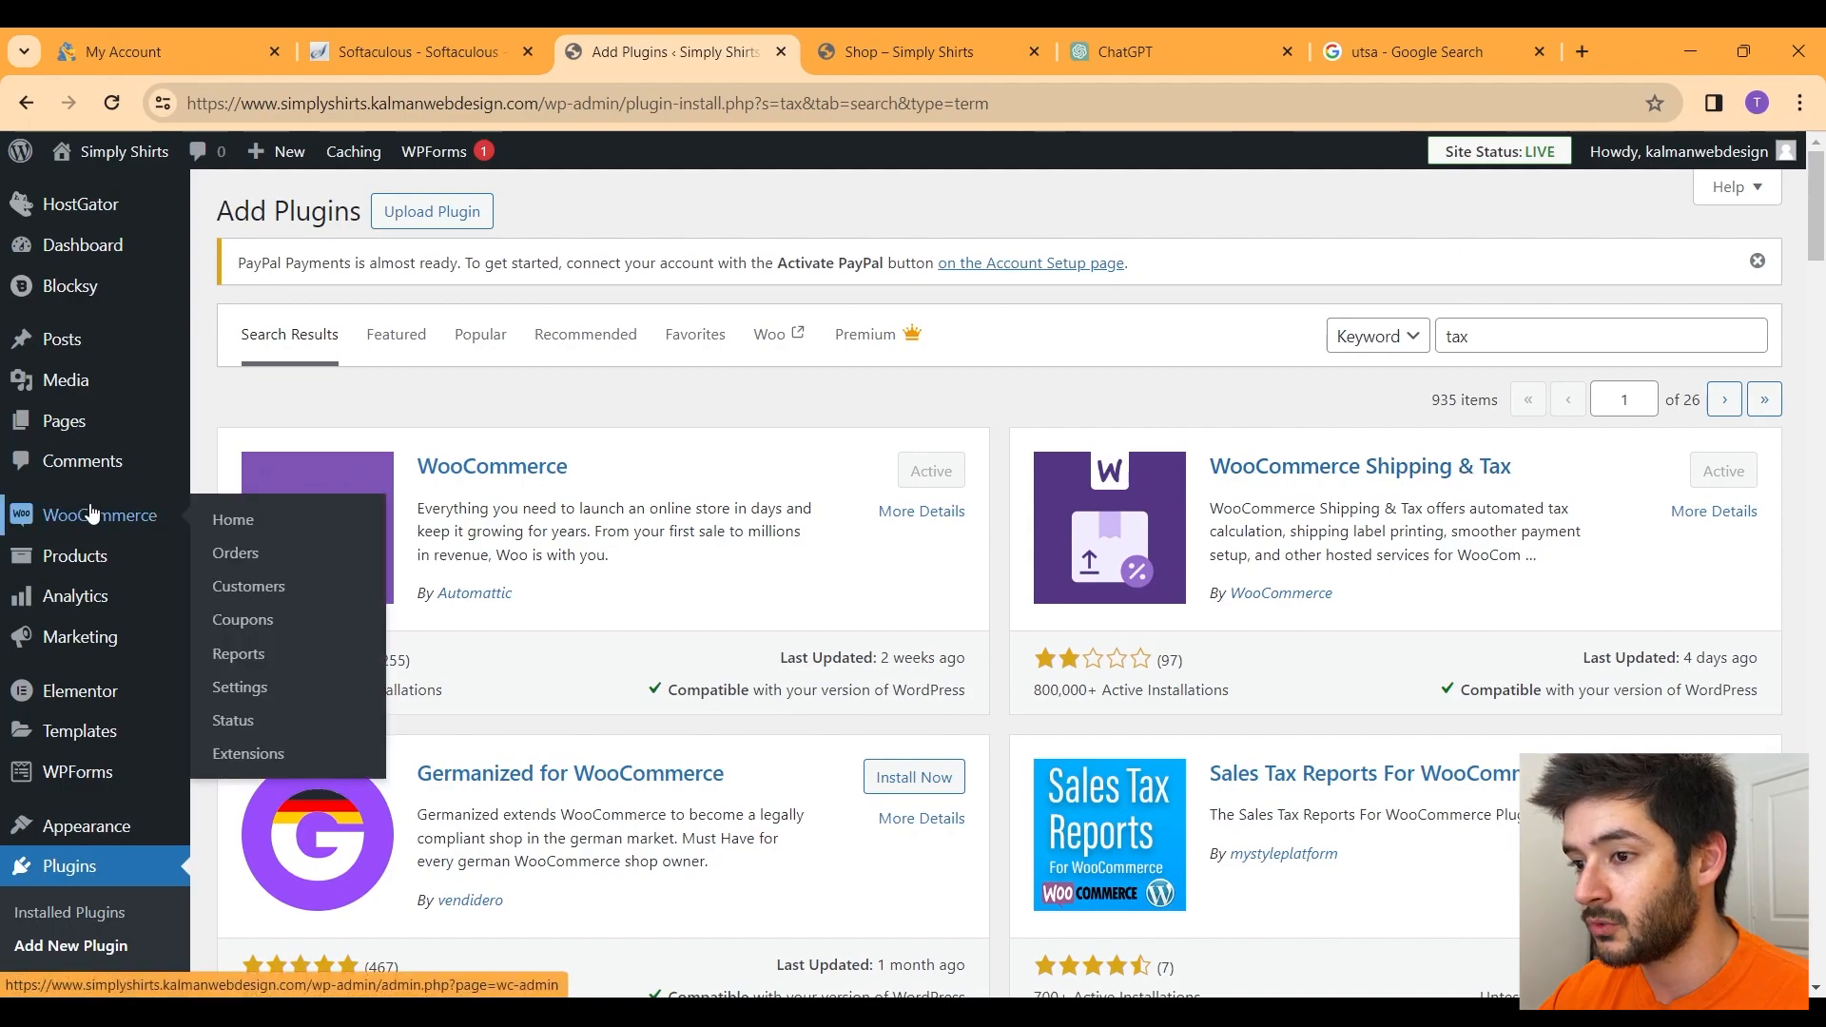
pyautogui.click(240, 687)
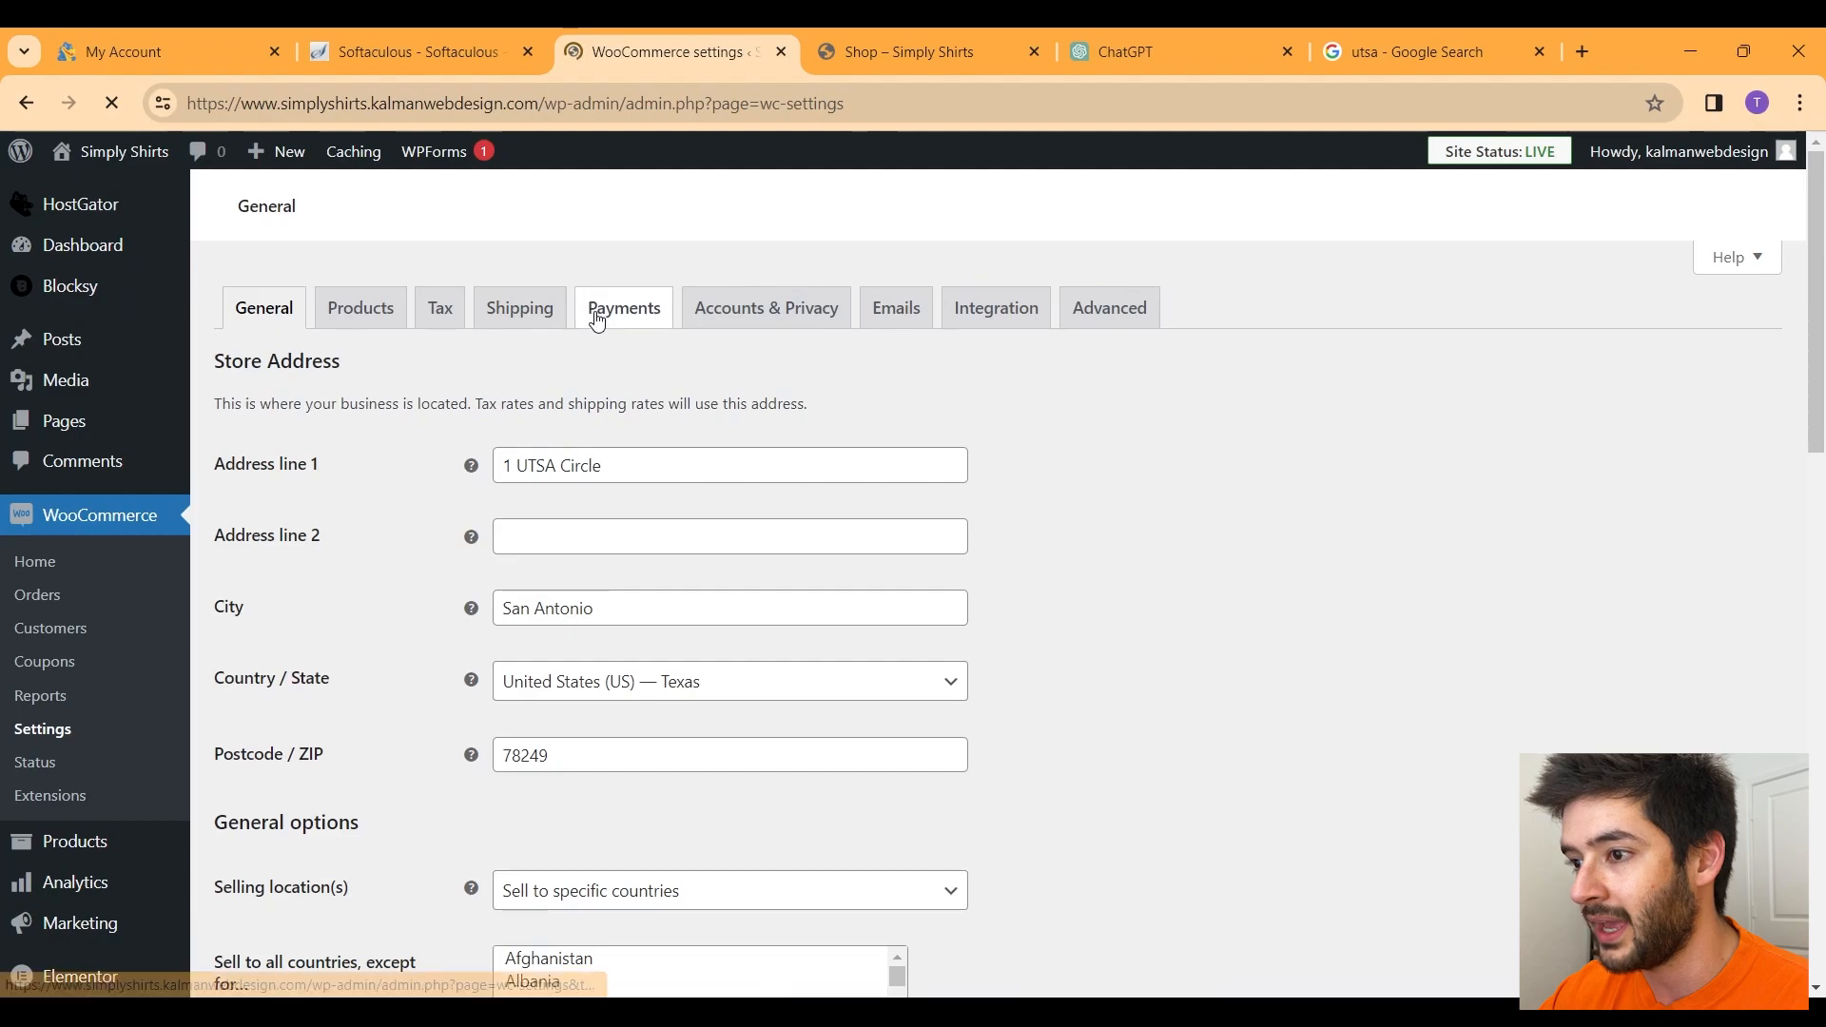
pyautogui.click(620, 565)
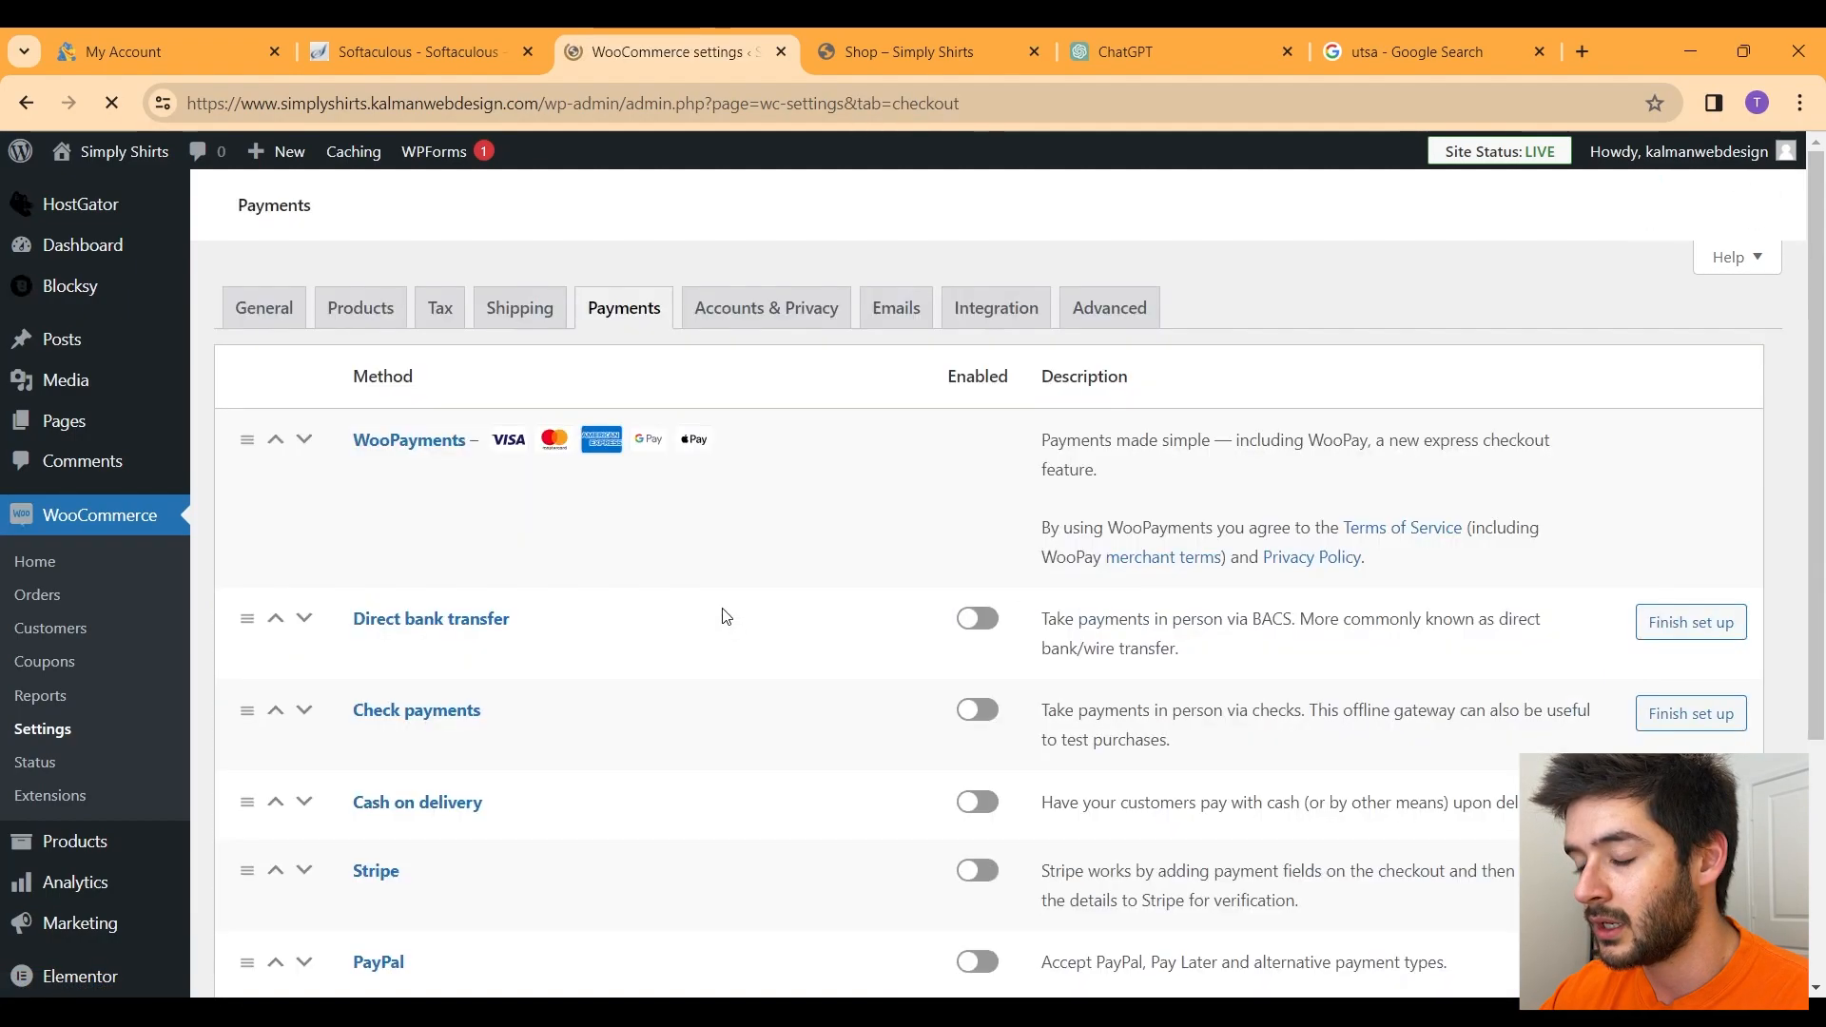
pyautogui.scroll(-5, 718, 569)
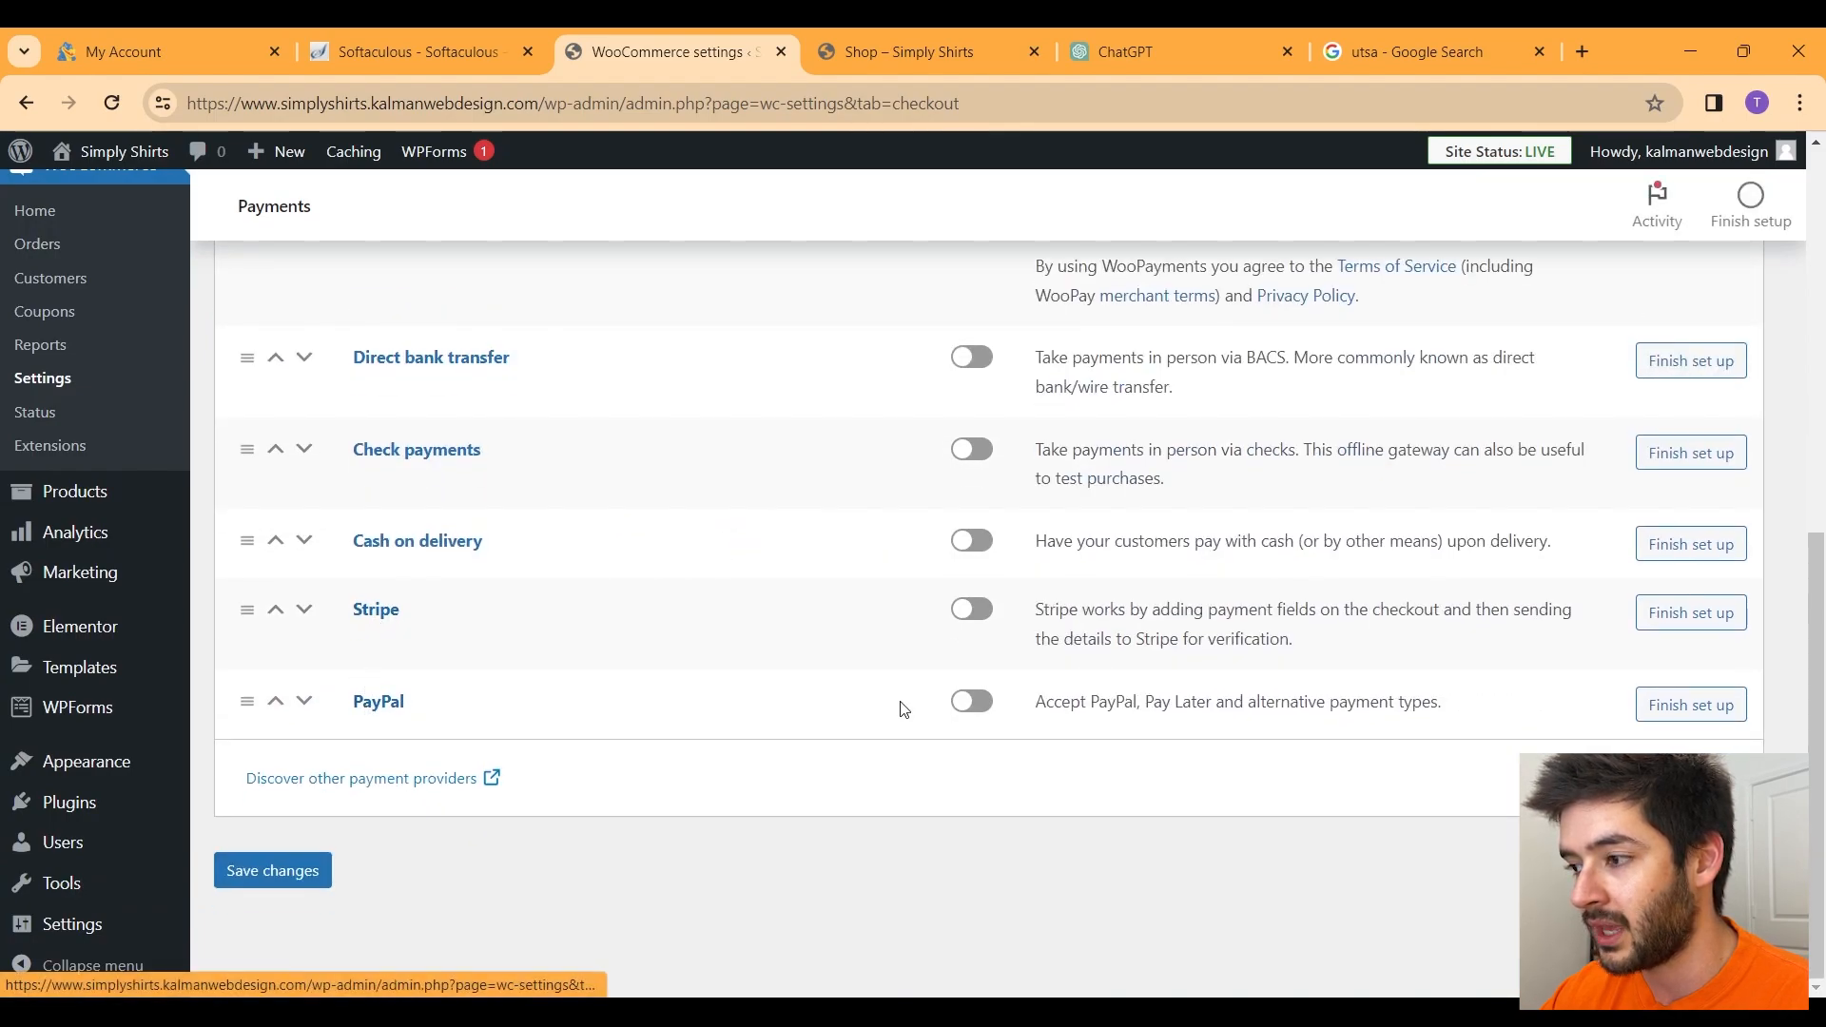
pyautogui.click(980, 614)
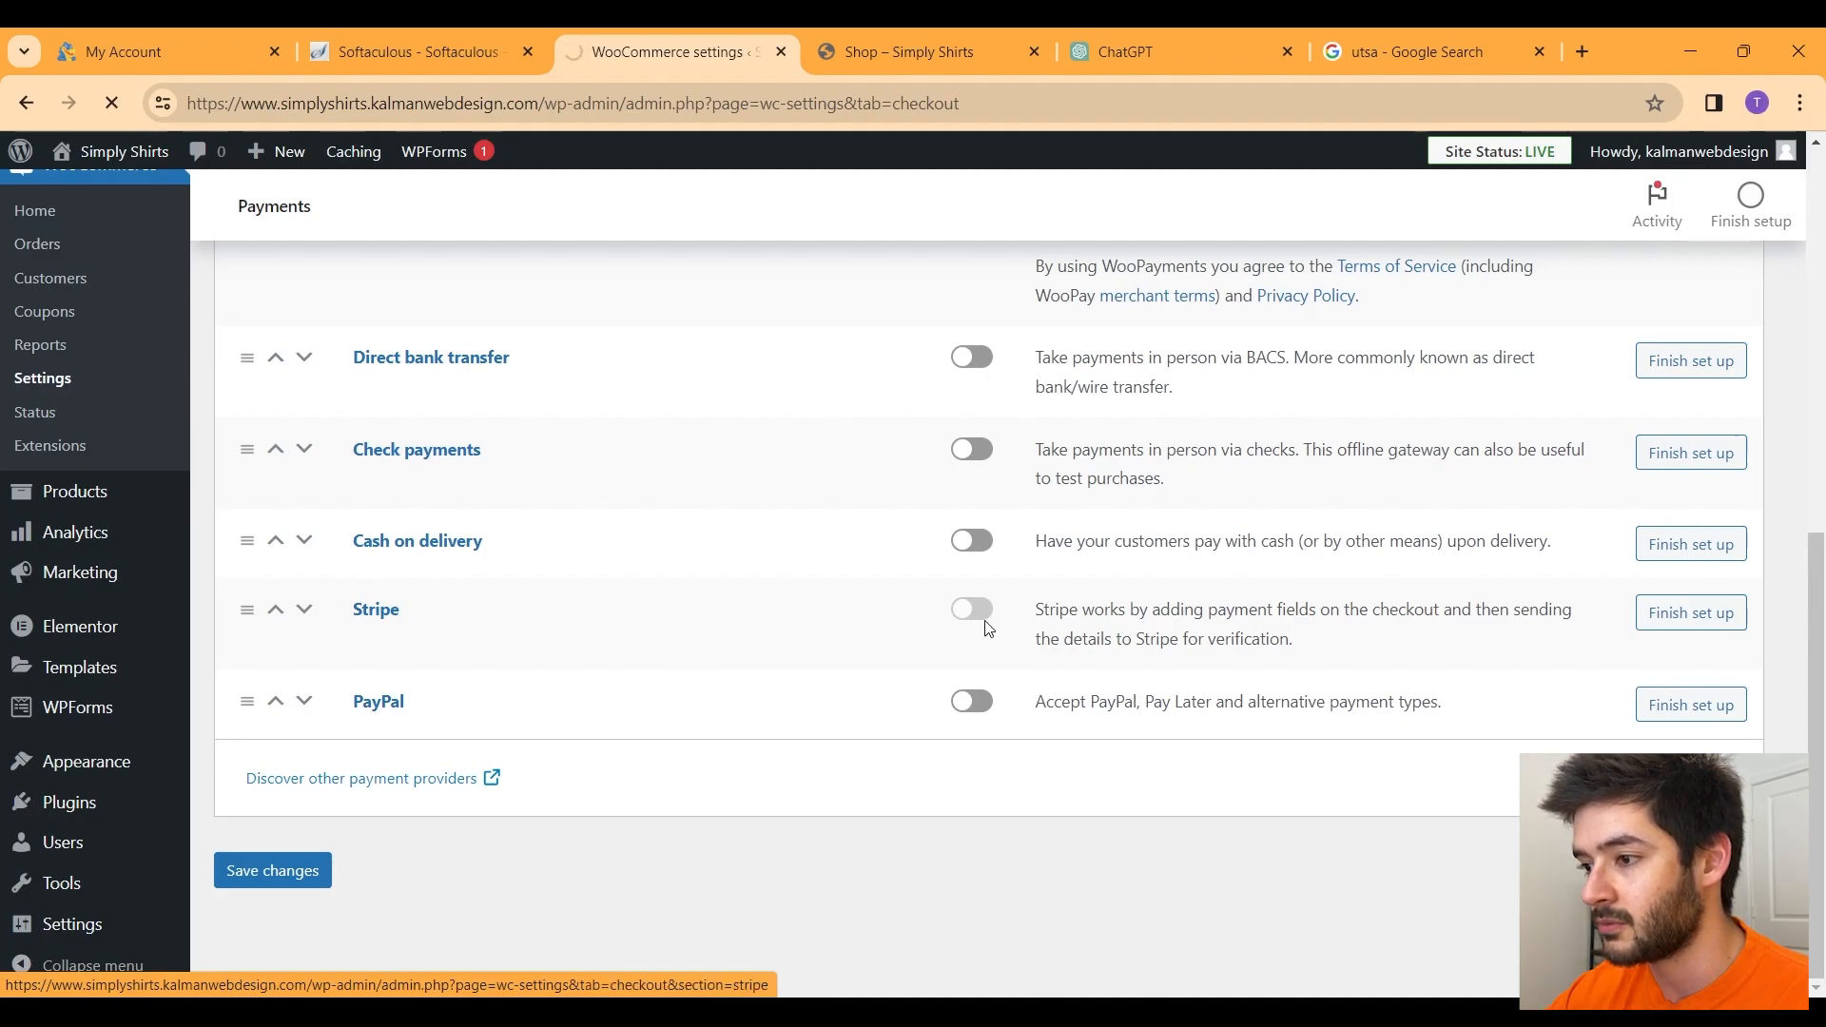
pyautogui.scroll(-4, 987, 628)
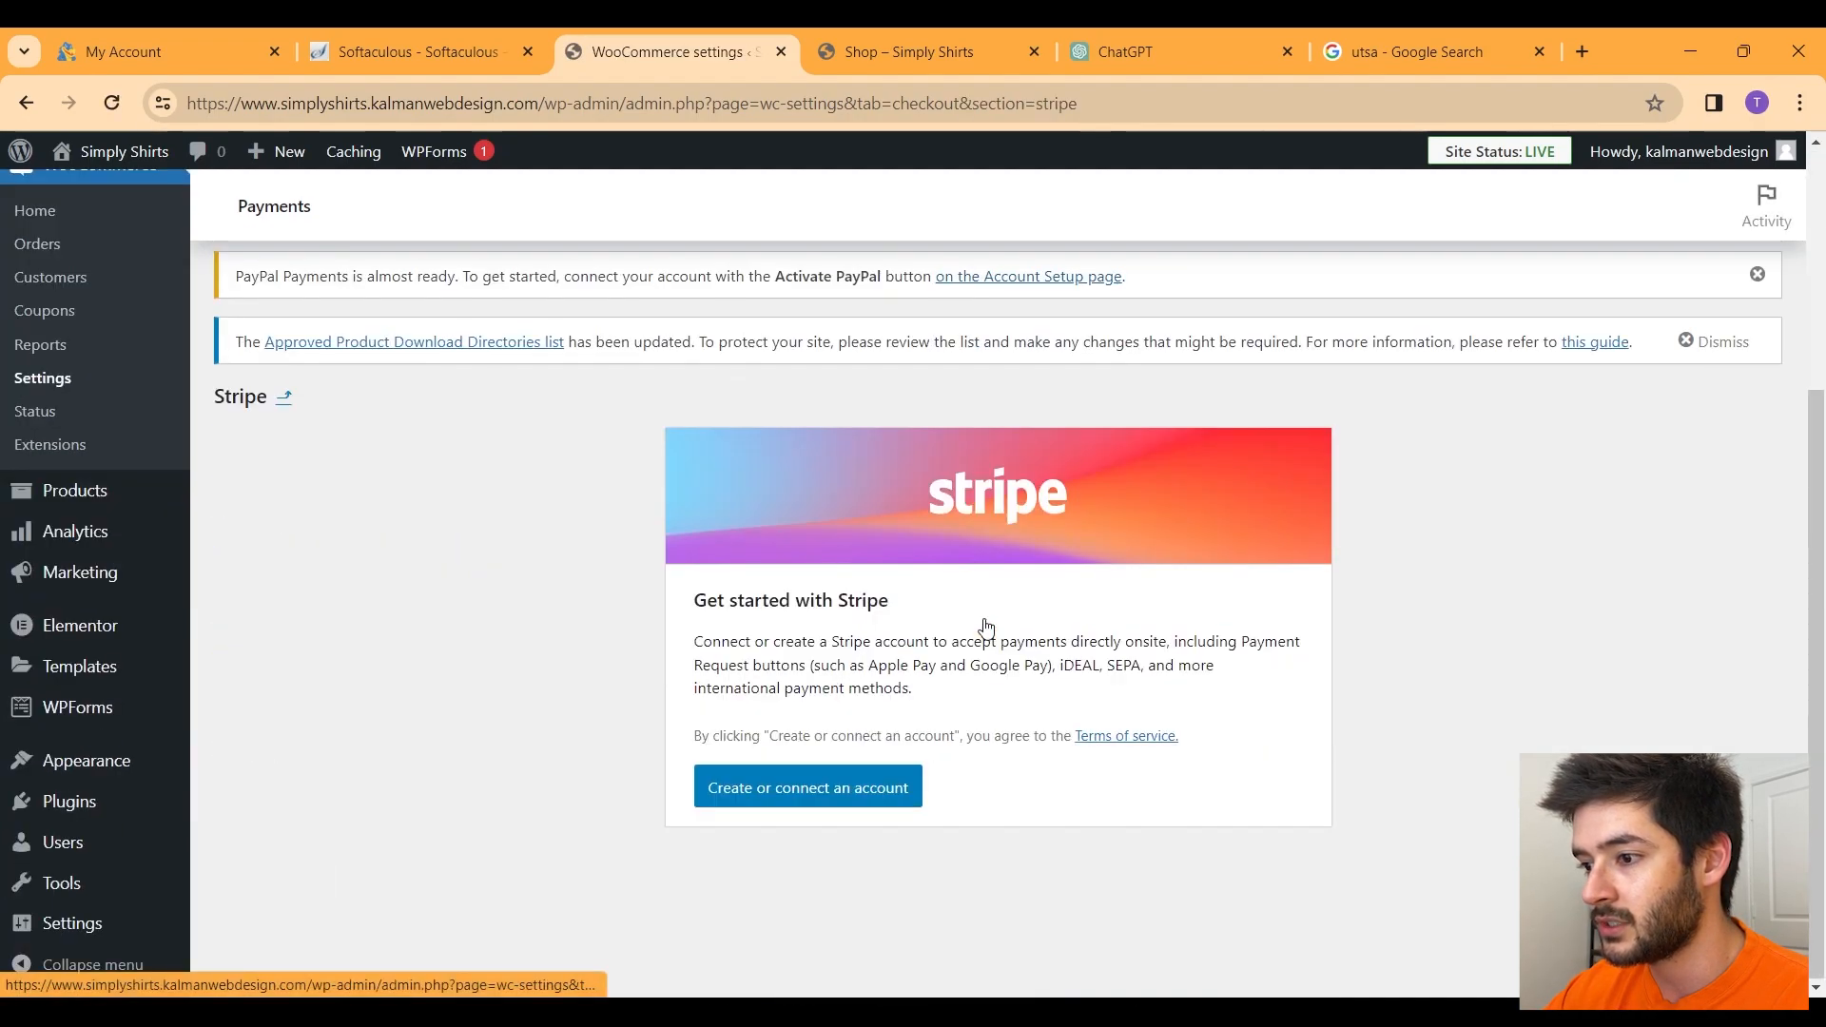
# Step: Start 'Create or connect an account' and log in to Stripe with the account e-mail and password
pyautogui.click(792, 795)
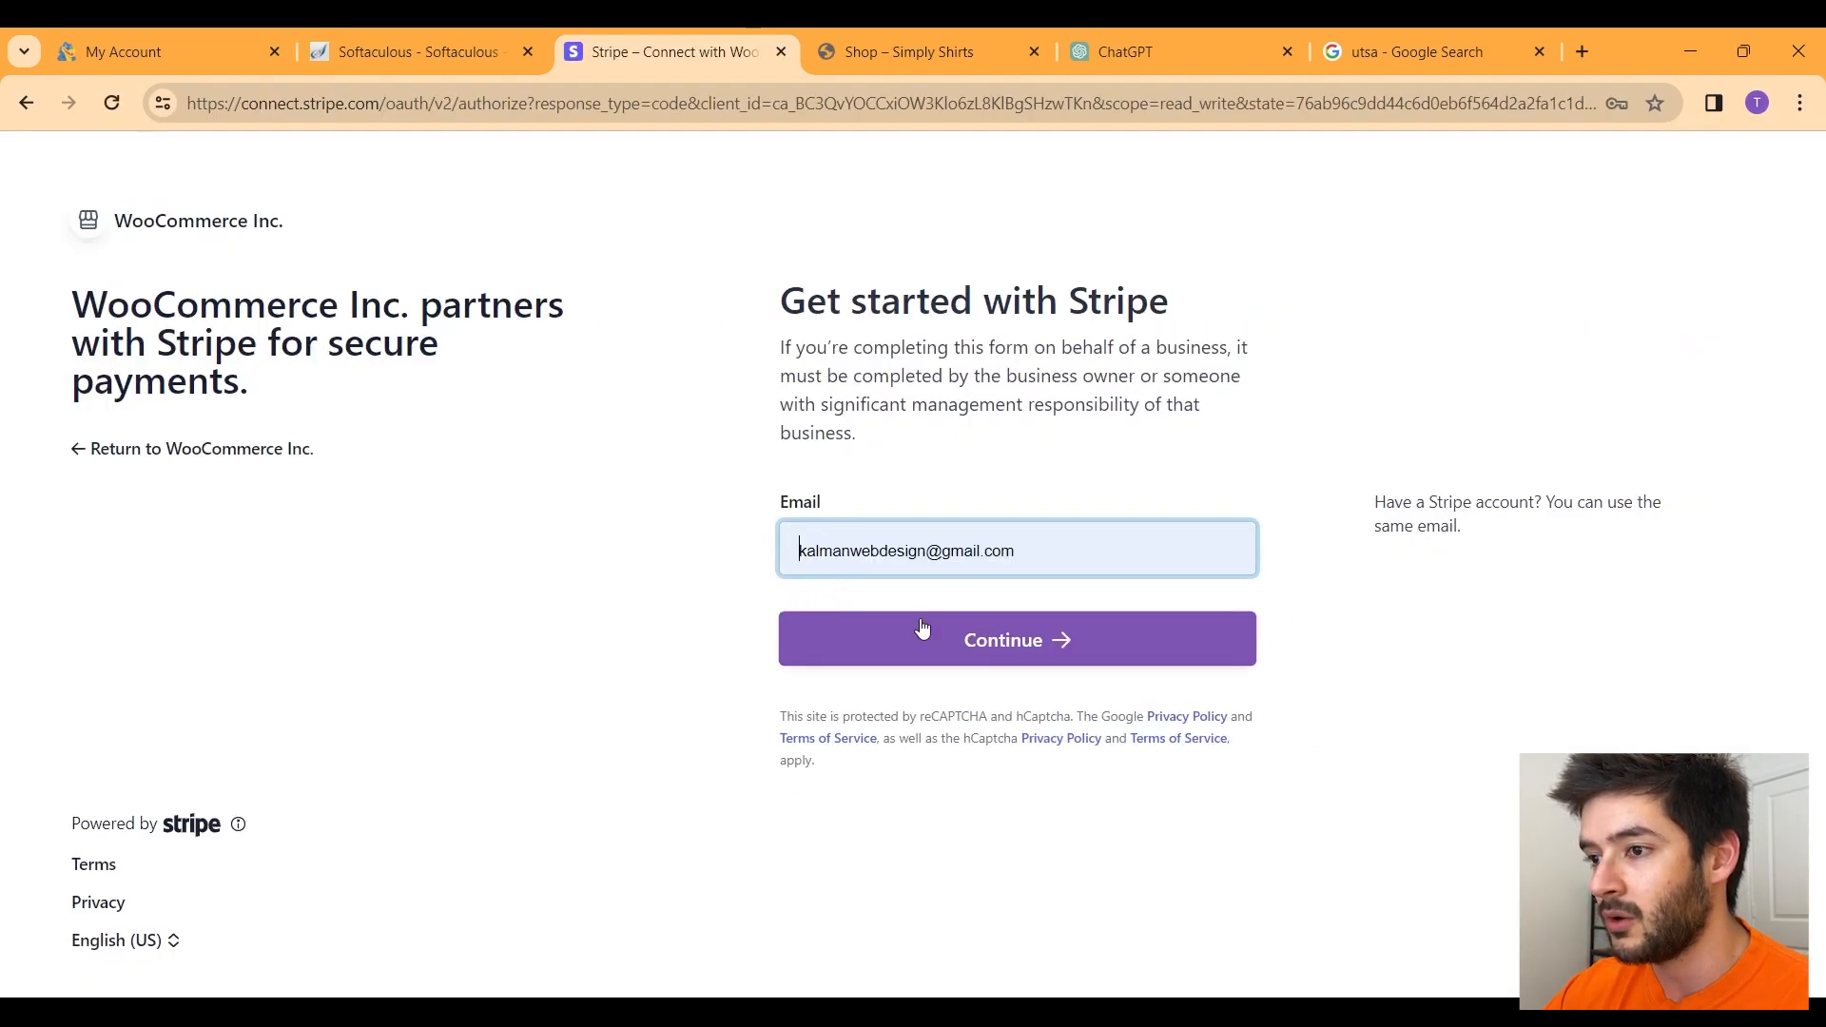
pyautogui.click(941, 648)
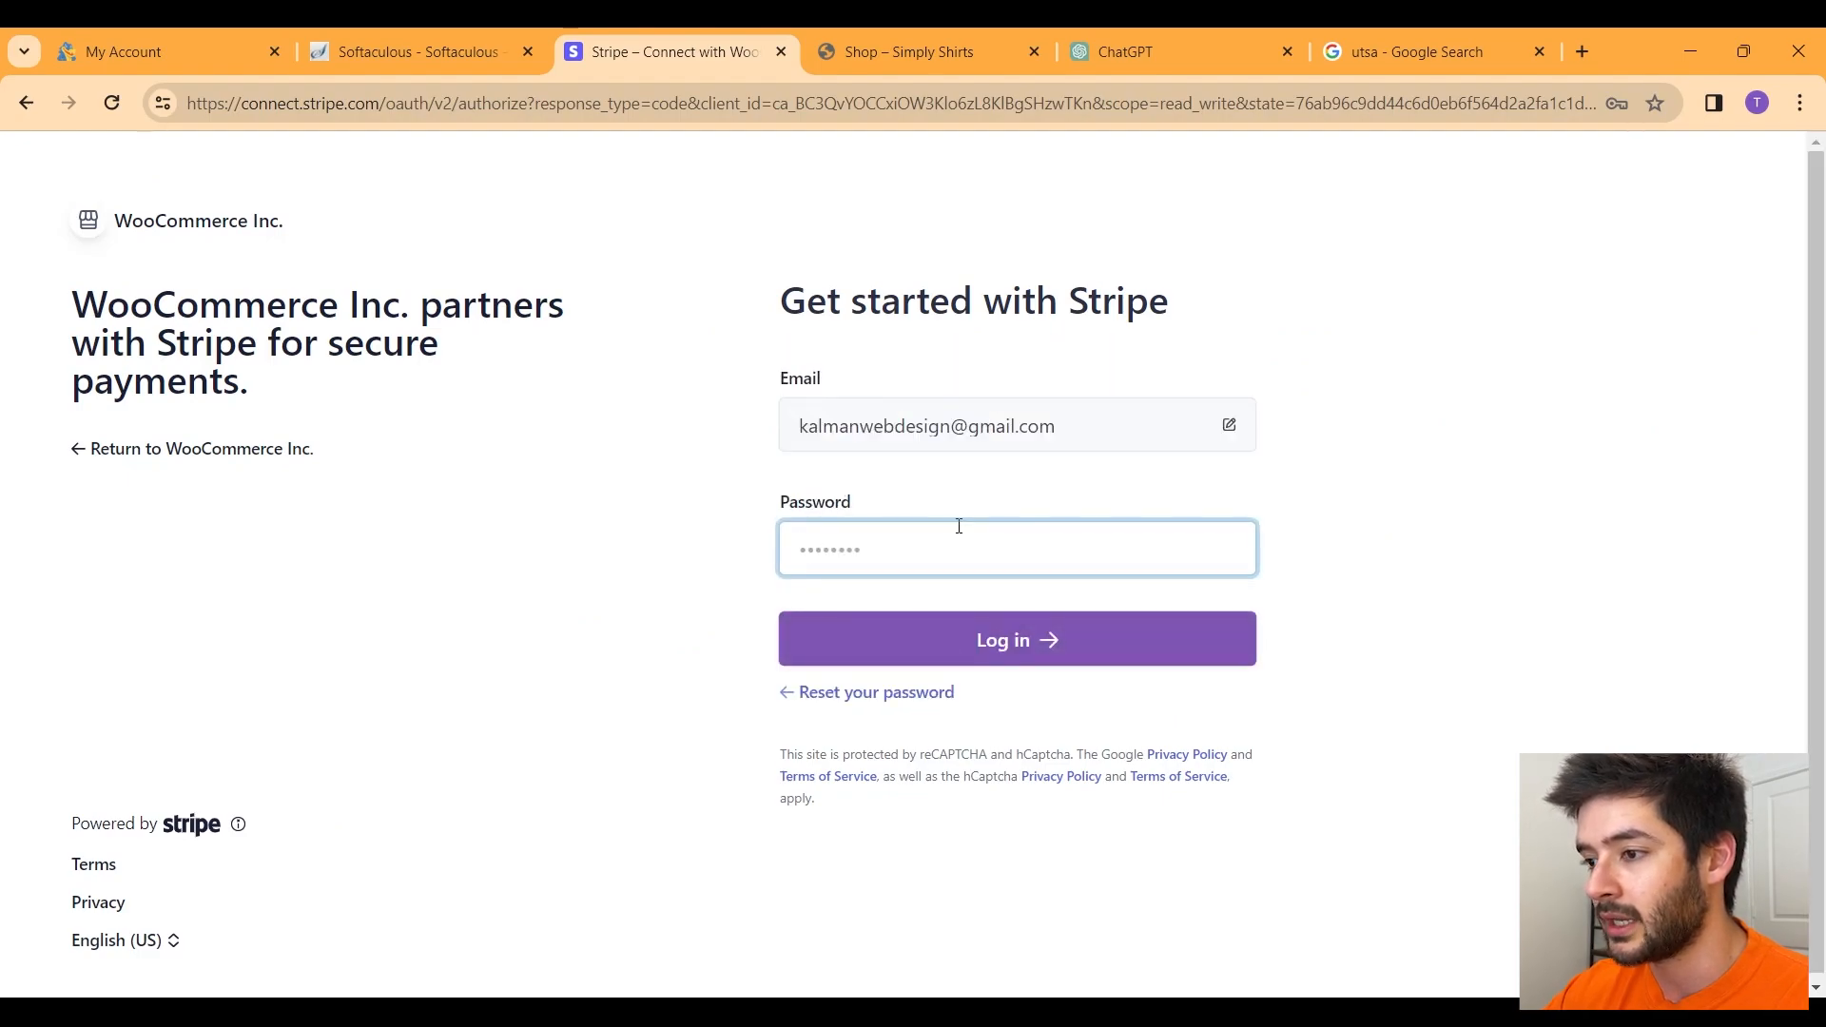
pyautogui.write('•')
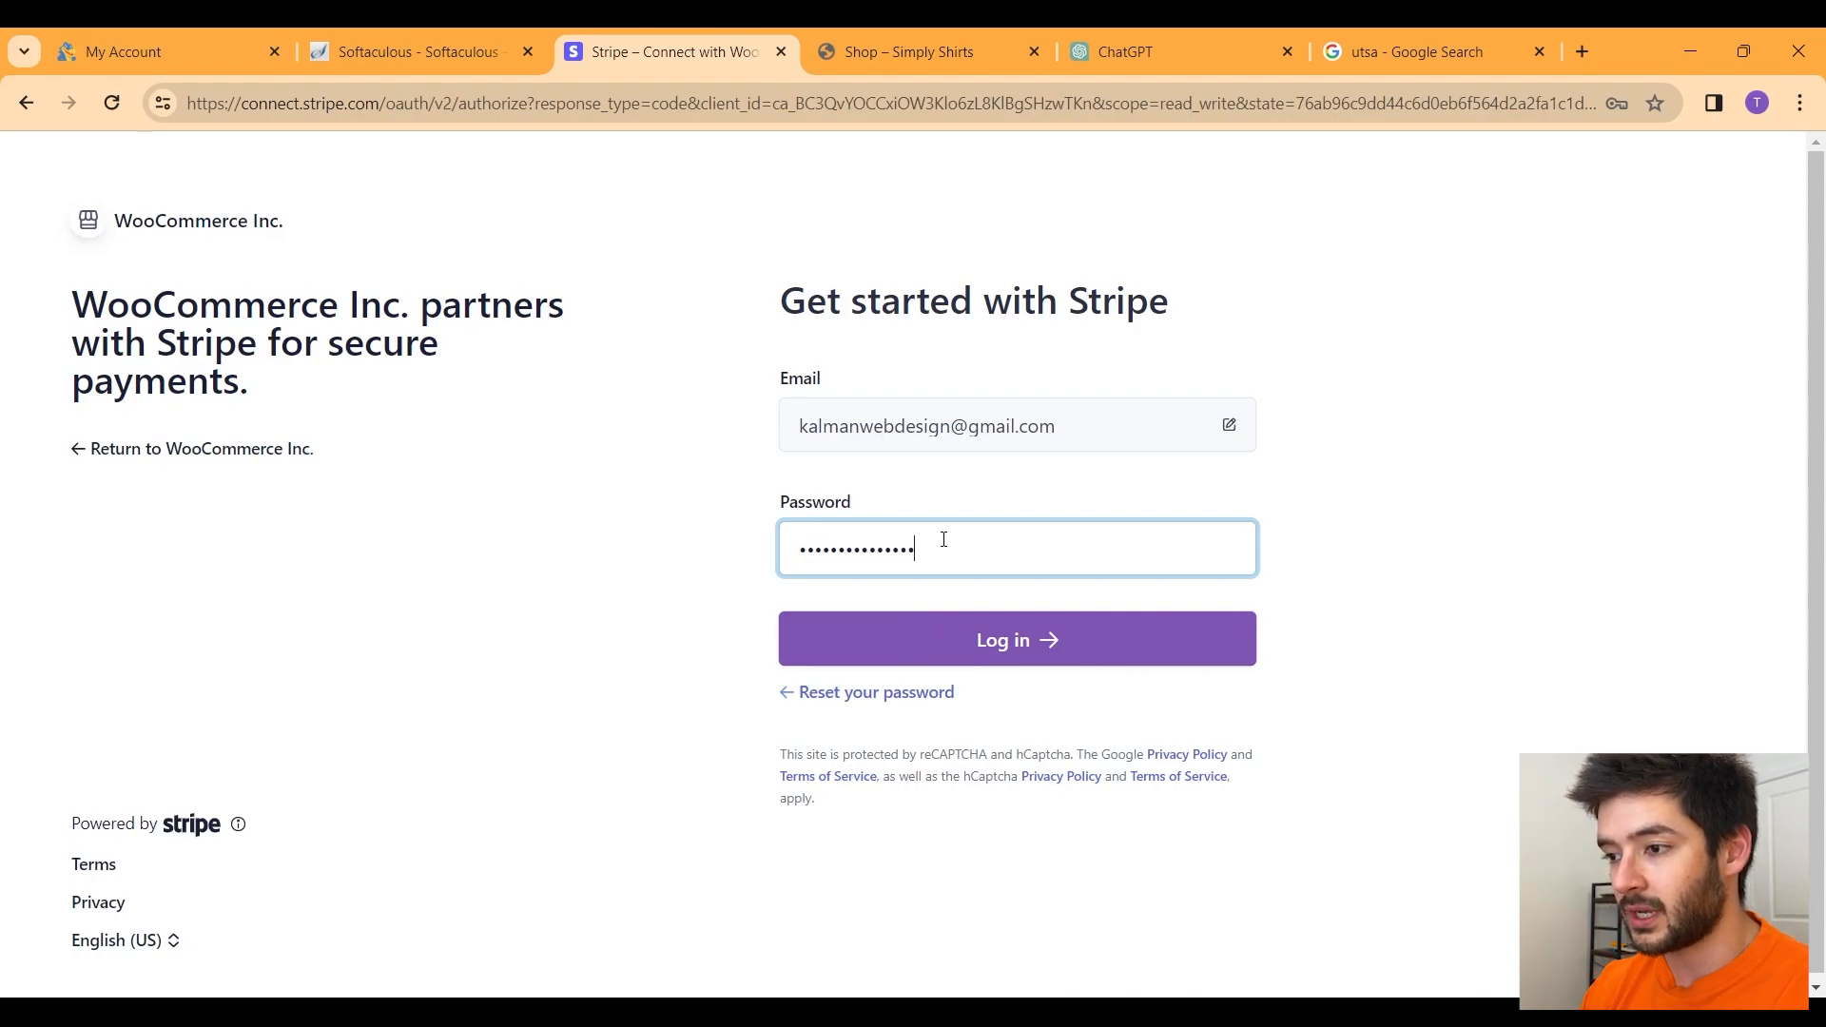
pyautogui.click(998, 632)
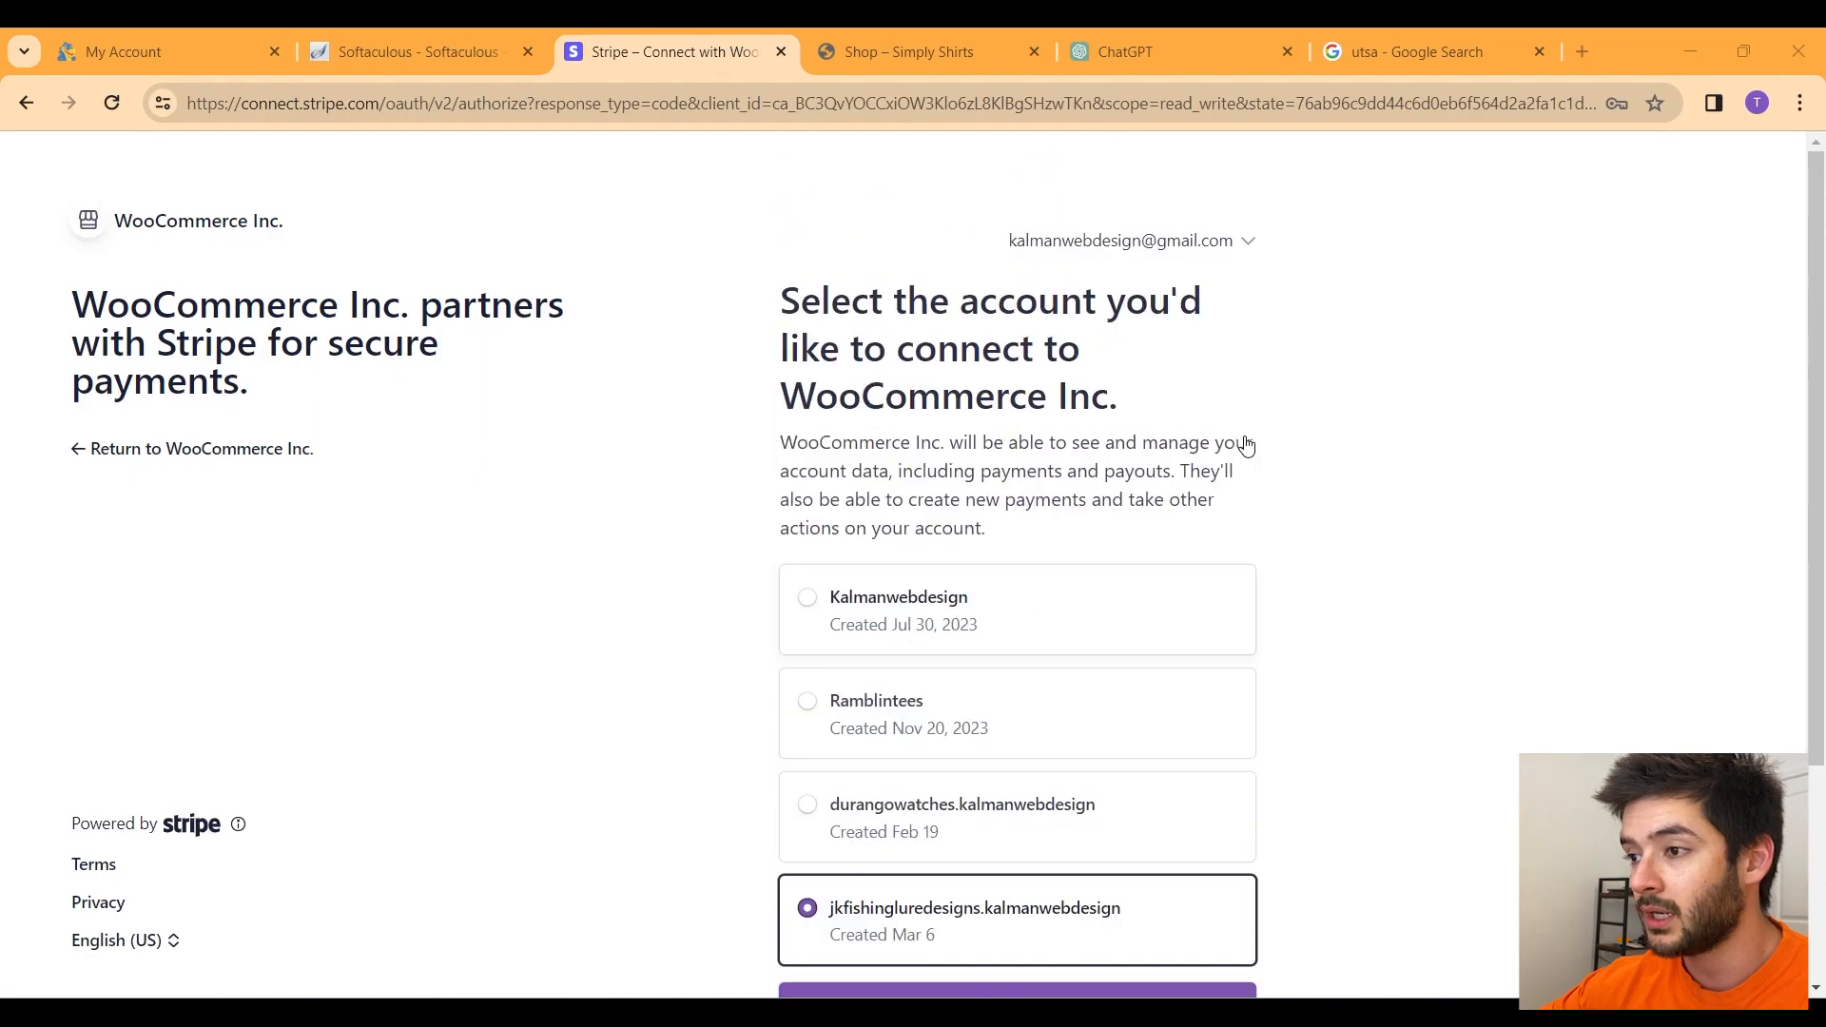
pyautogui.scroll(-3, 1235, 453)
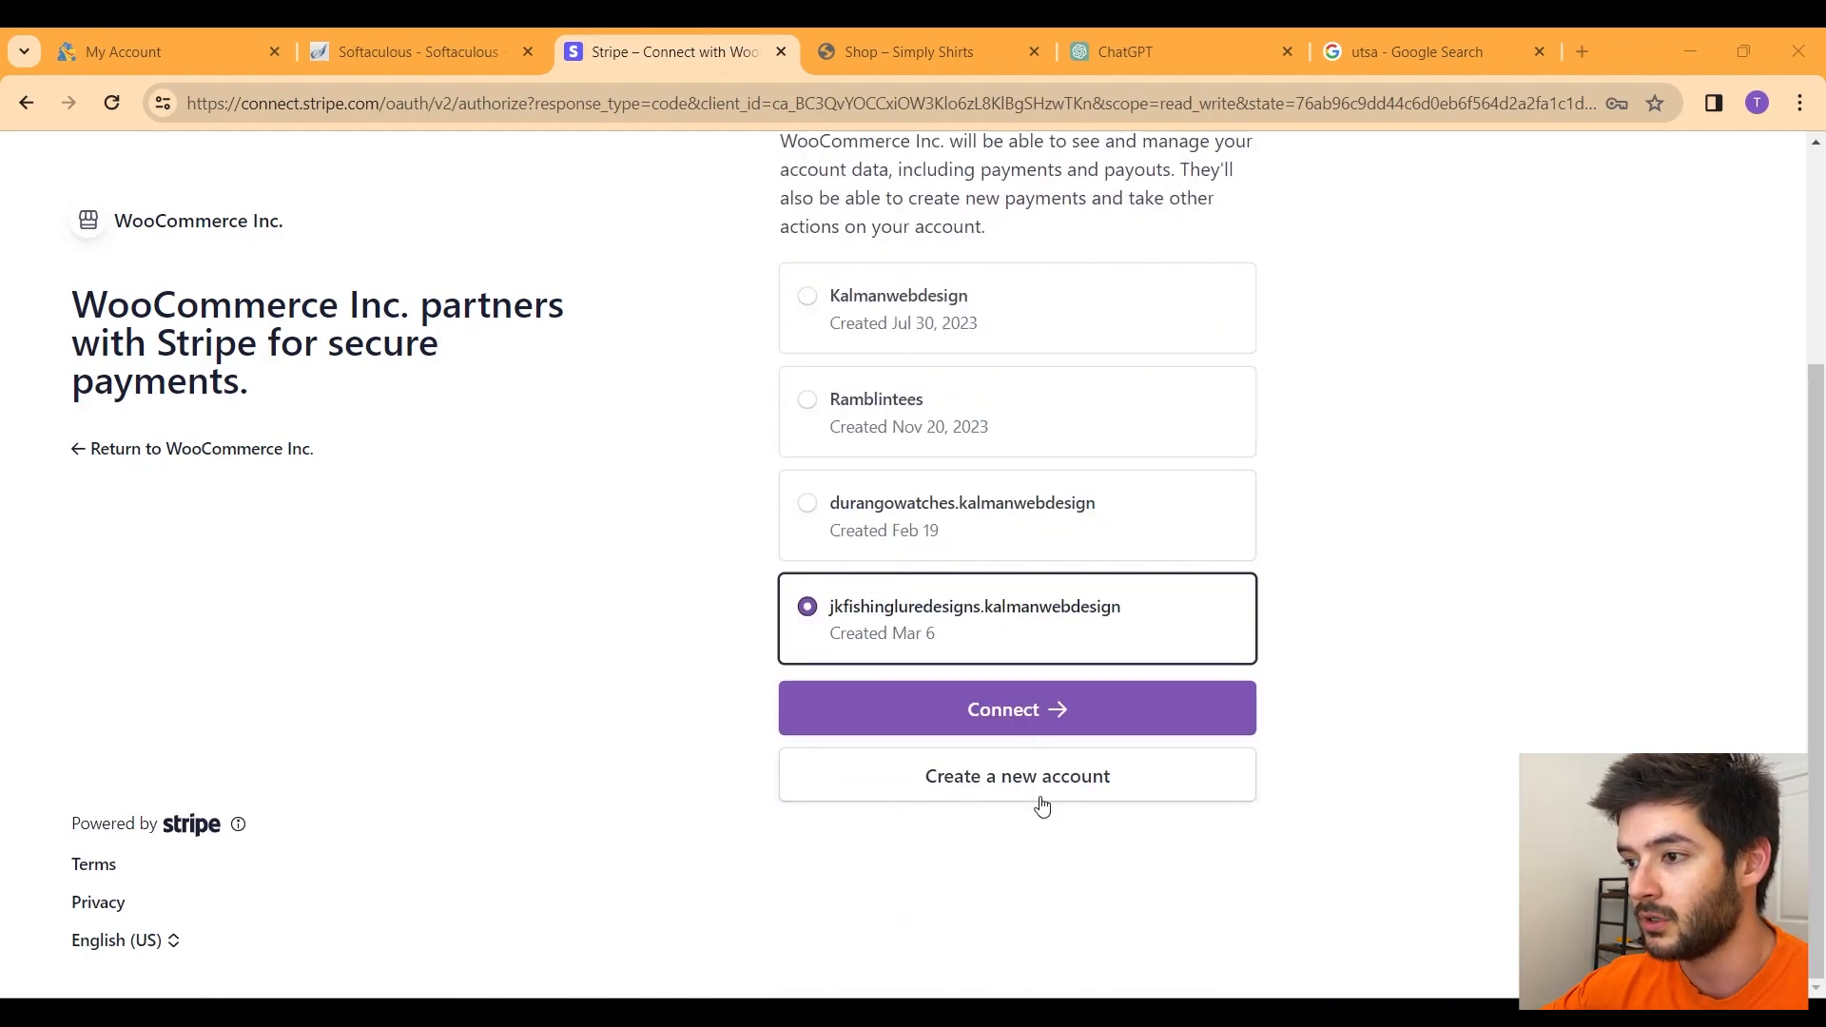
pyautogui.scroll(3, 1040, 804)
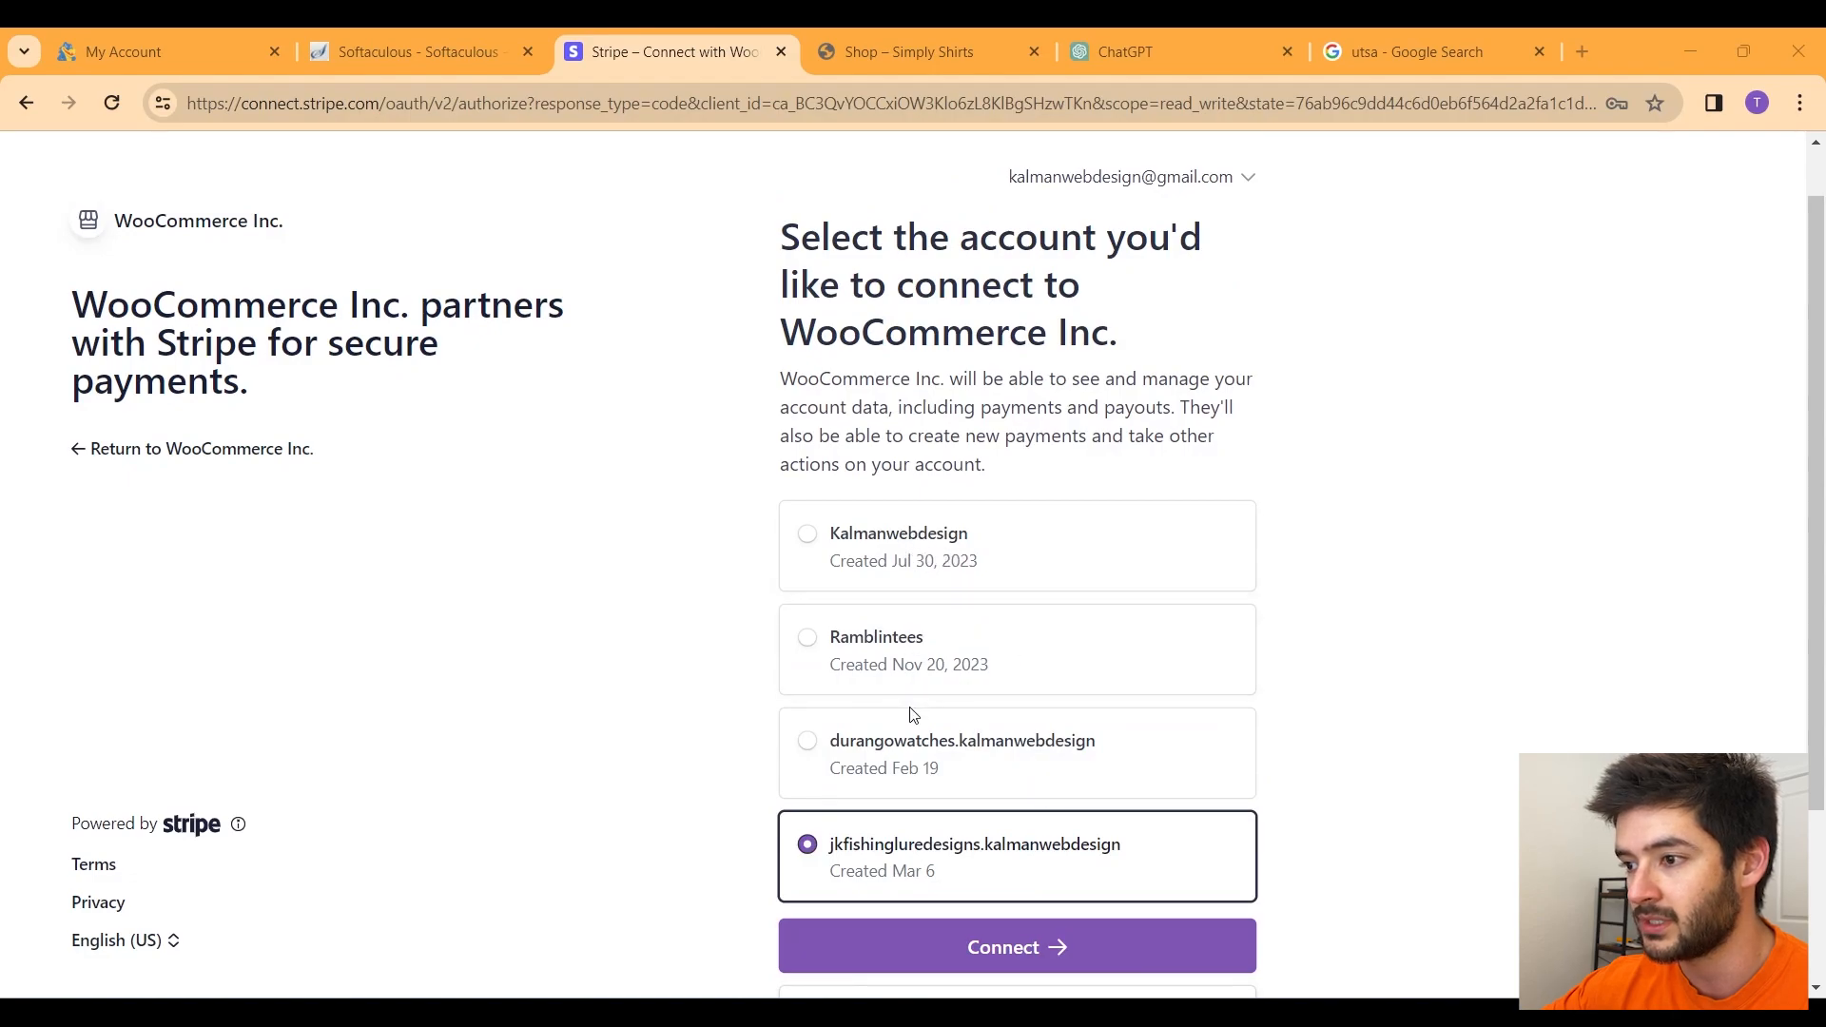
pyautogui.scroll(-3, 913, 715)
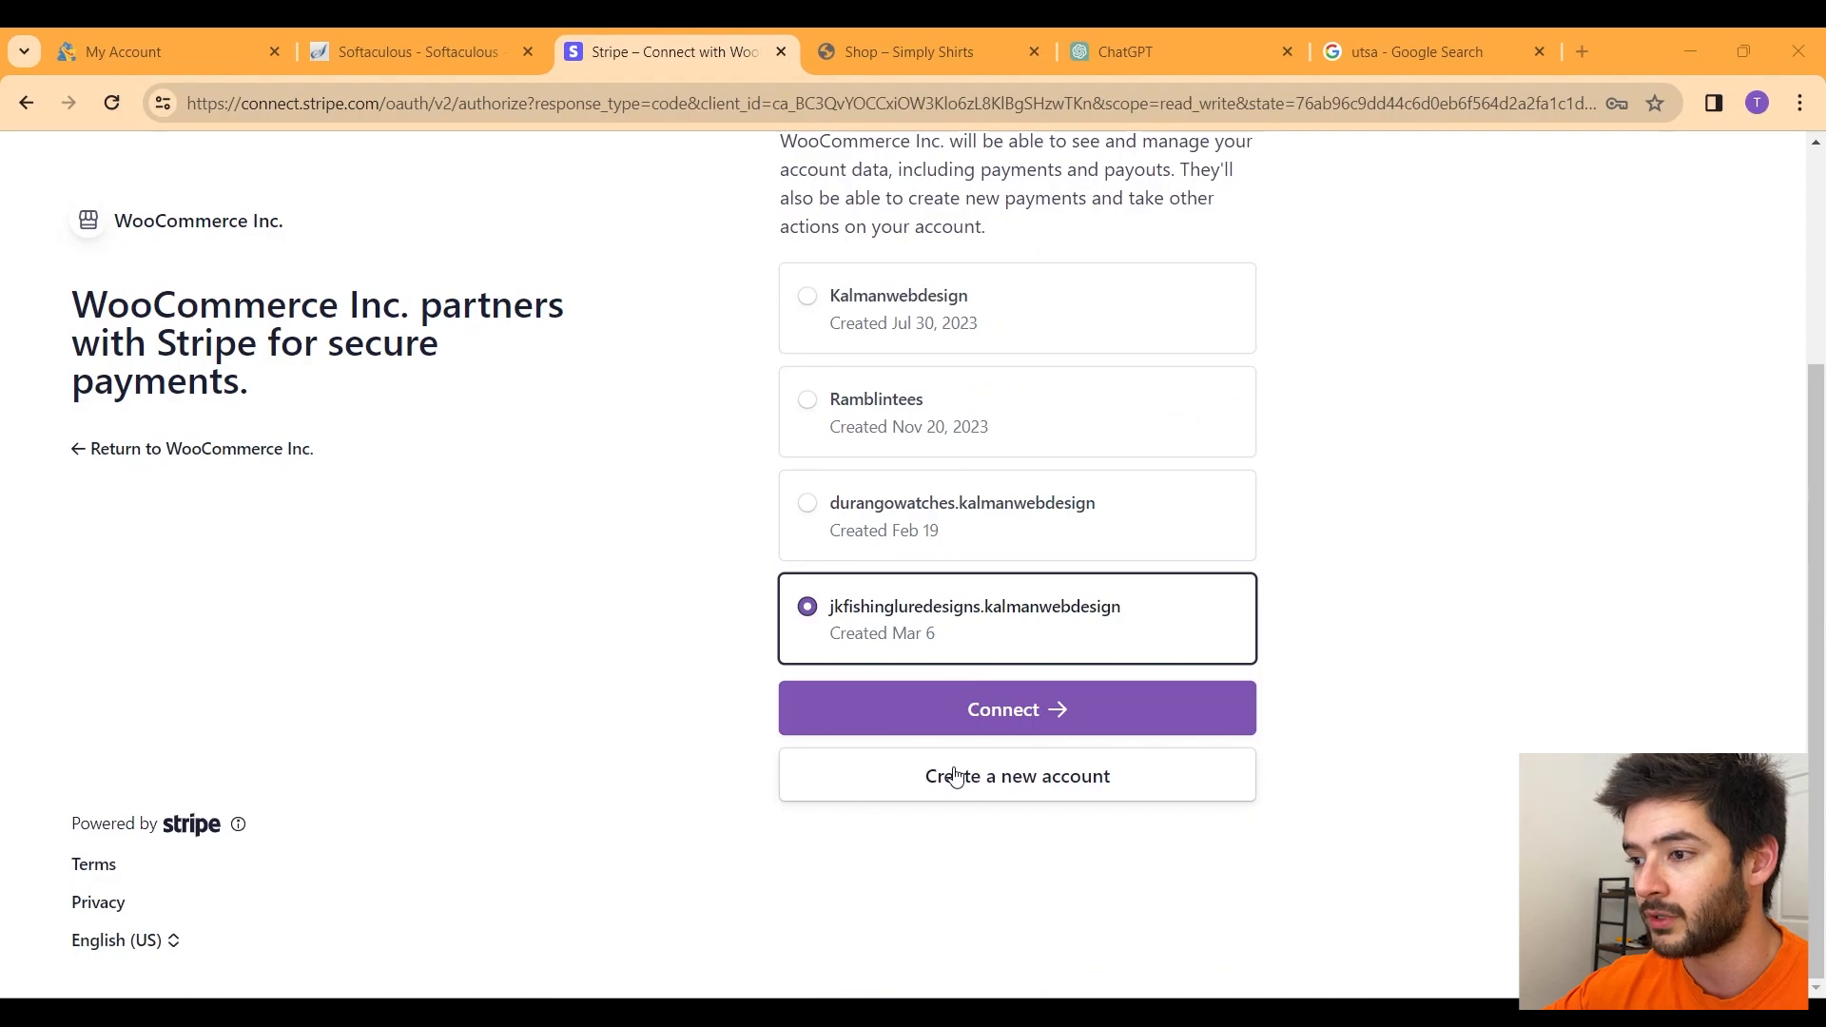
# Step: Create a new Stripe account as a new Individual business and continue to payouts
pyautogui.click(955, 777)
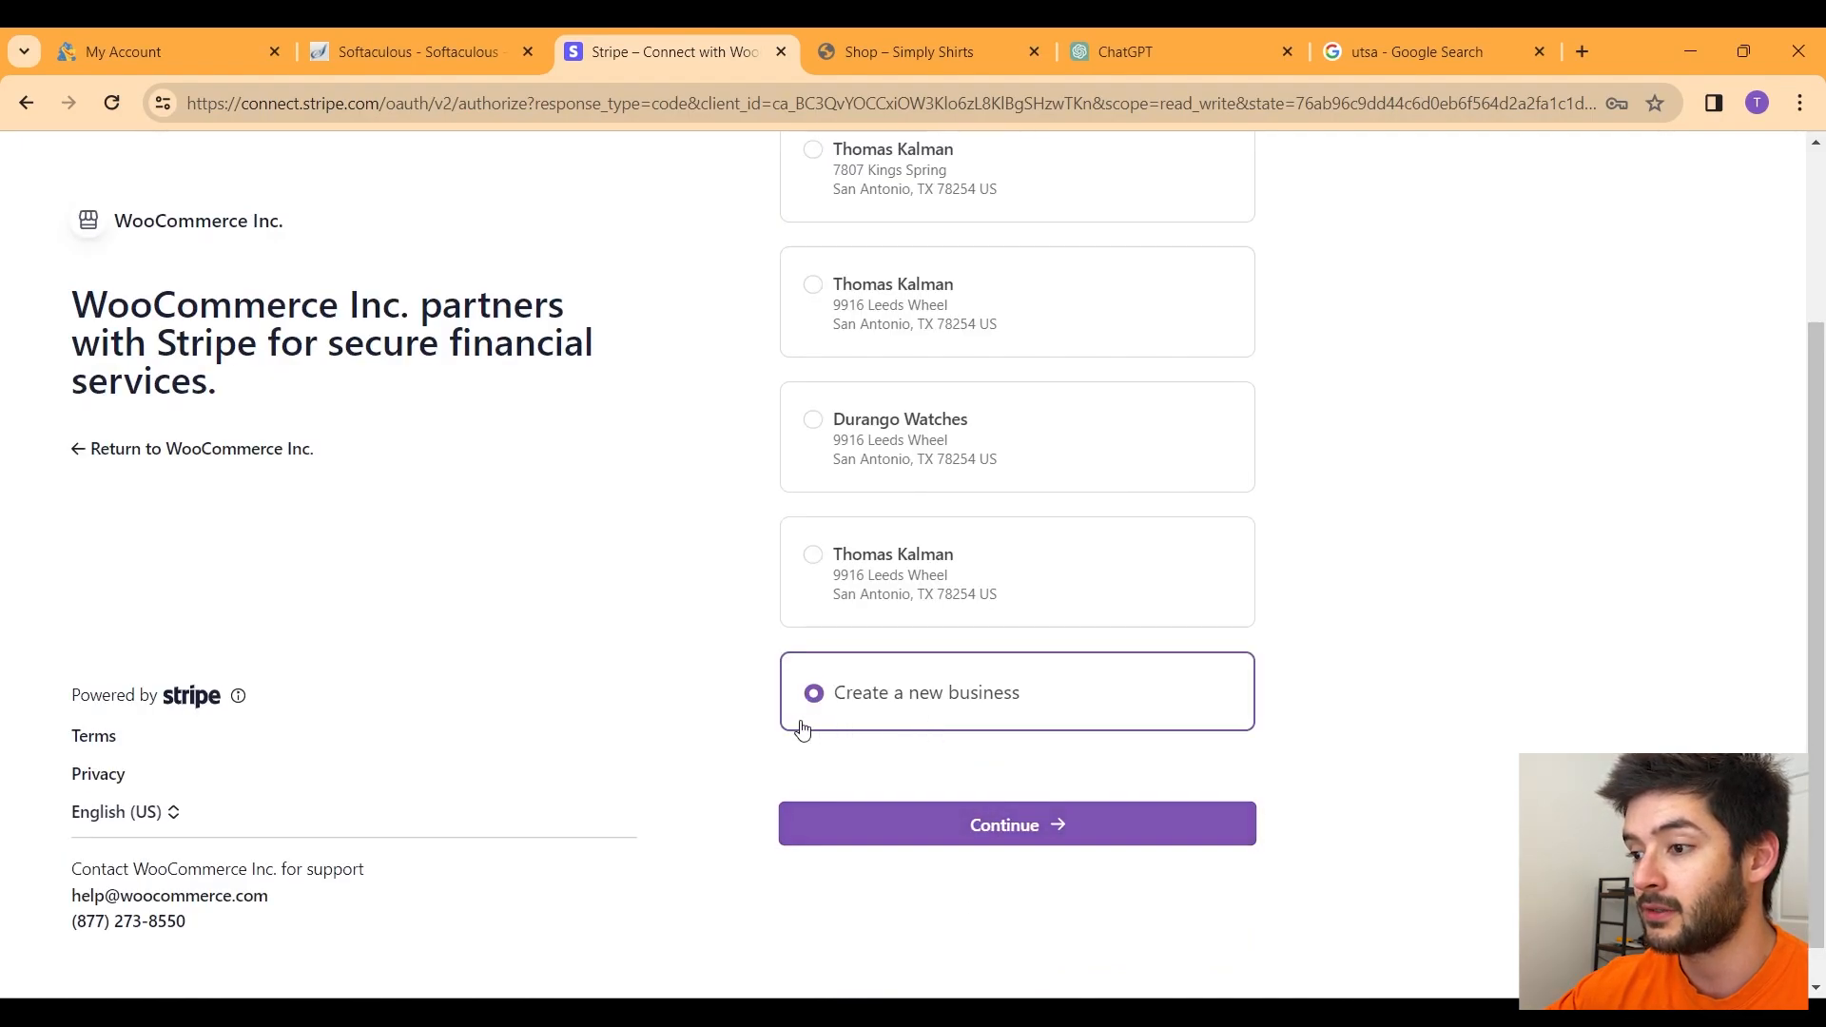
pyautogui.click(1059, 844)
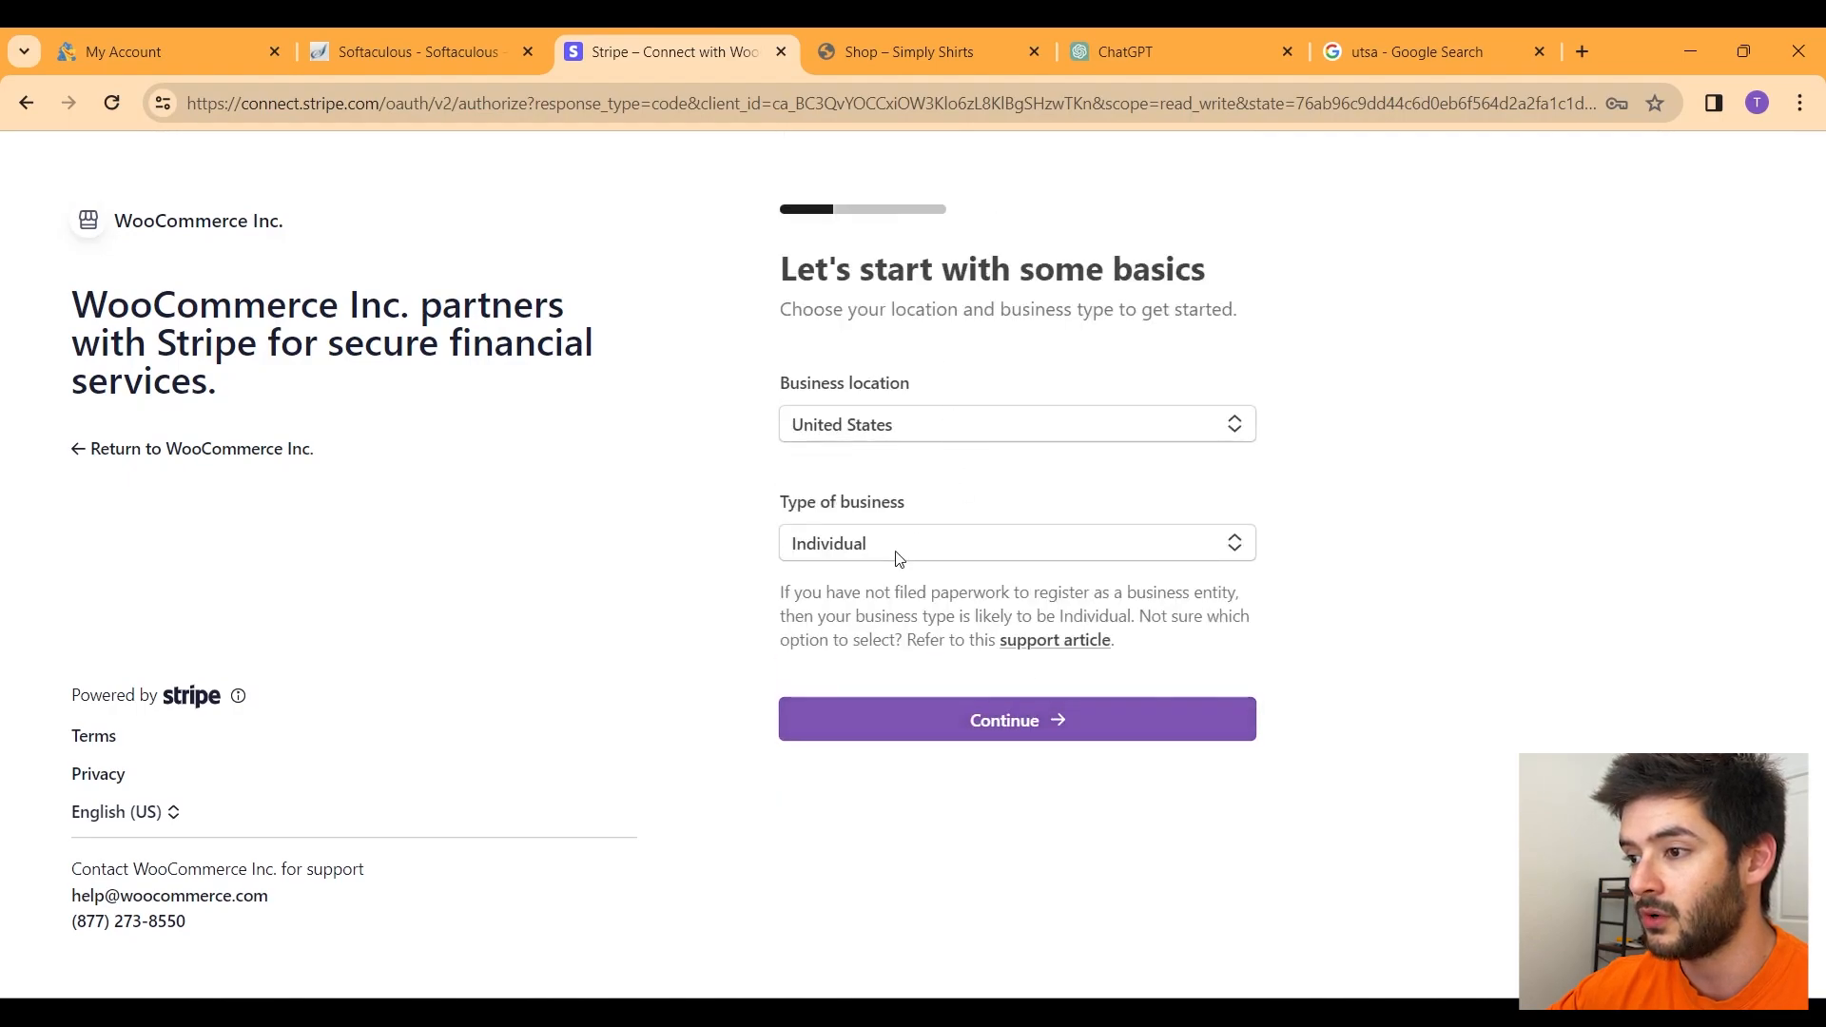
pyautogui.click(894, 529)
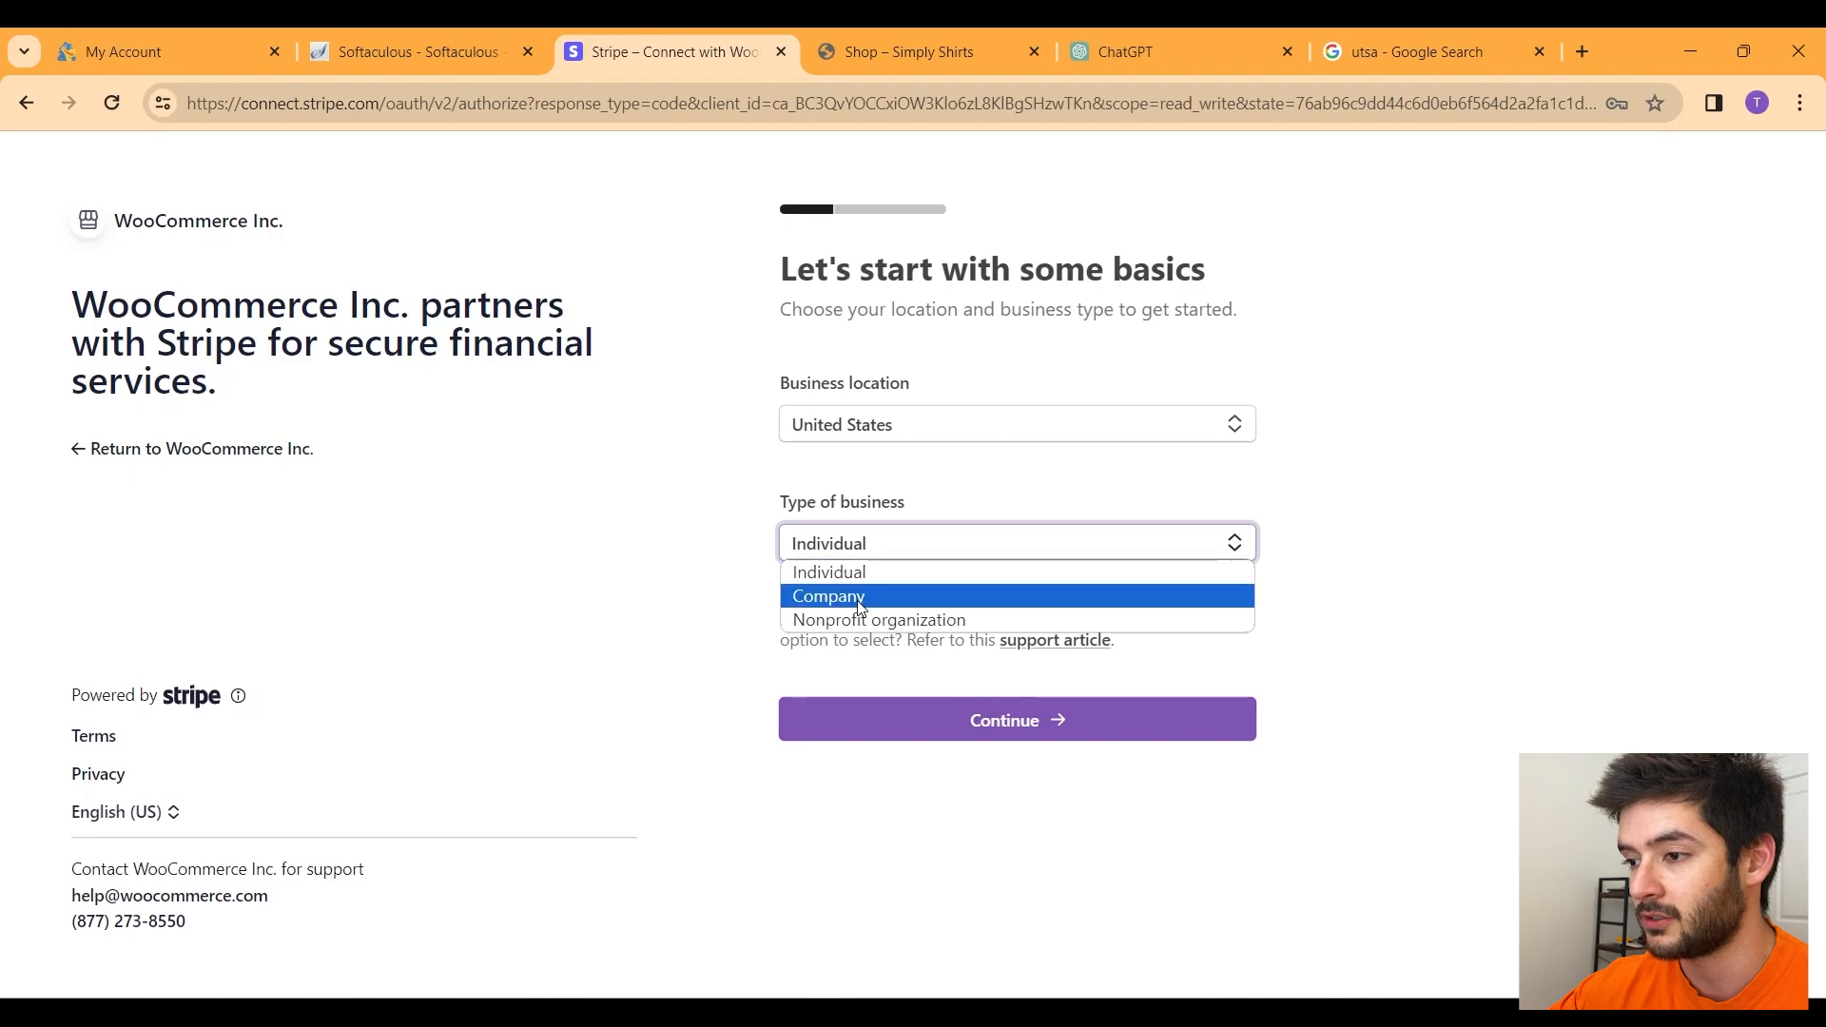
pyautogui.click(913, 510)
pyautogui.click(1008, 721)
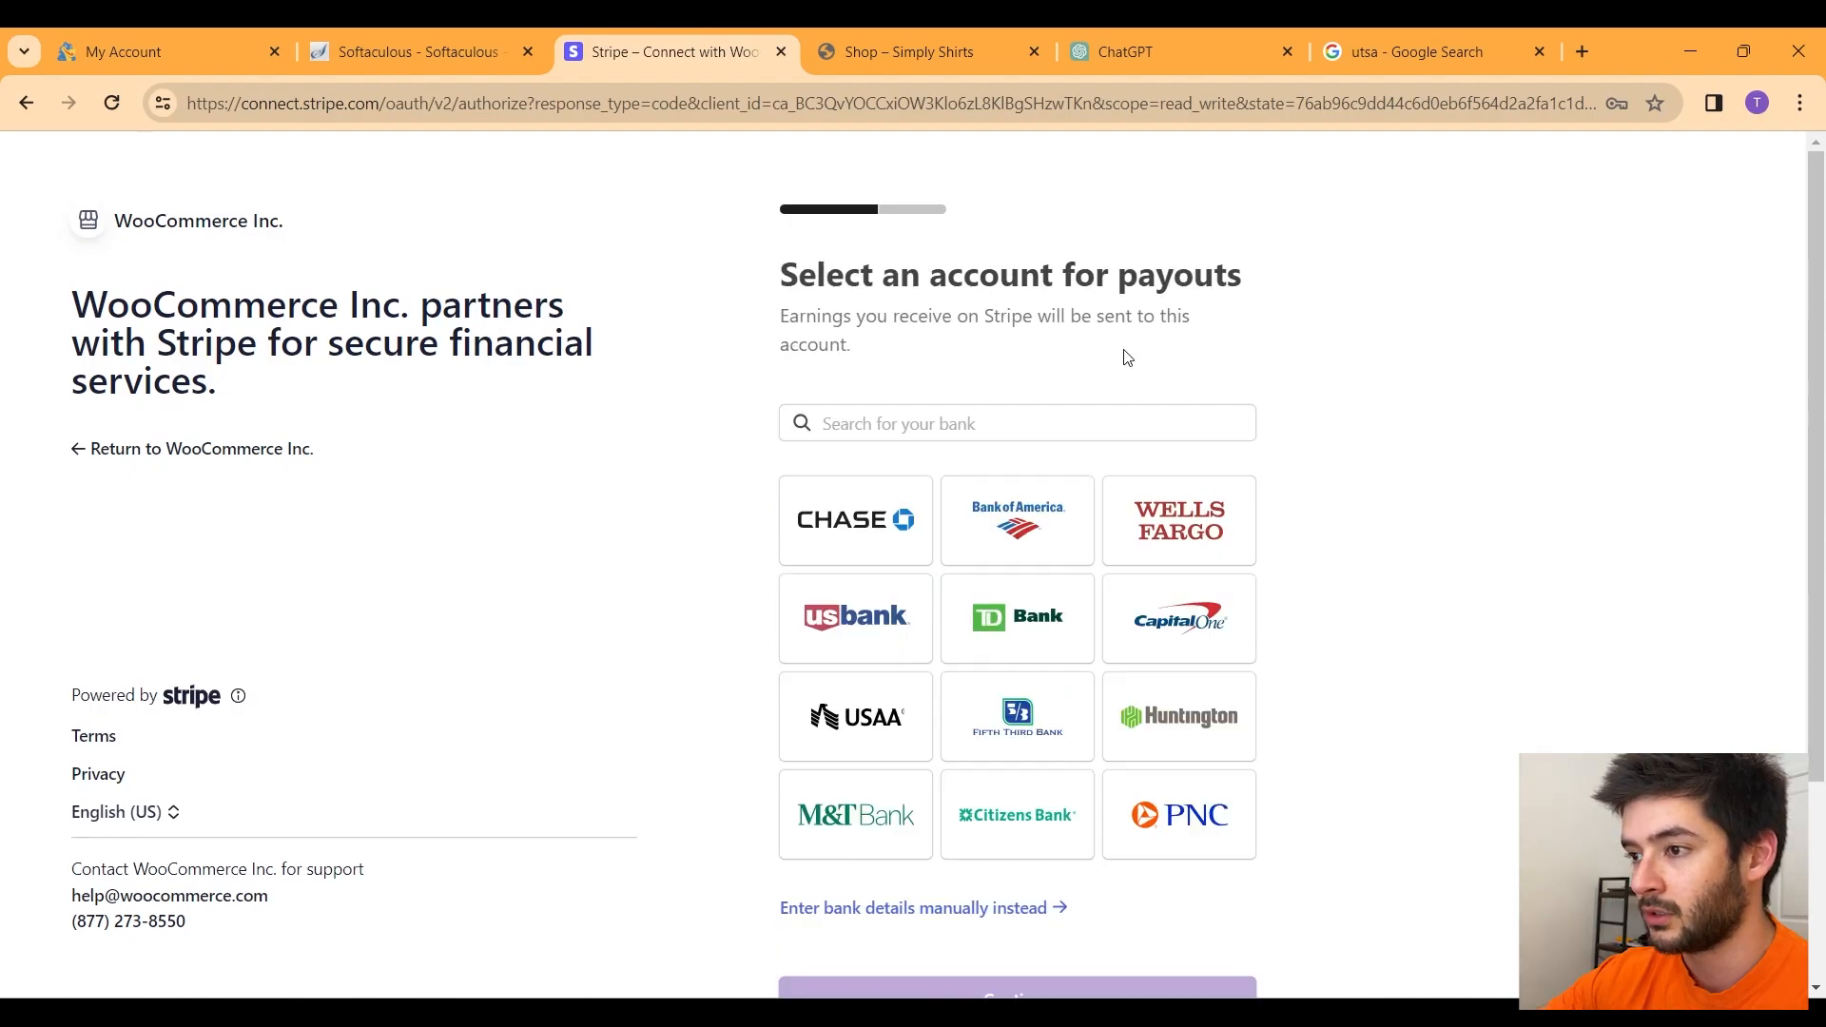
pyautogui.scroll(-2, 1319, 682)
pyautogui.scroll(2, 1313, 666)
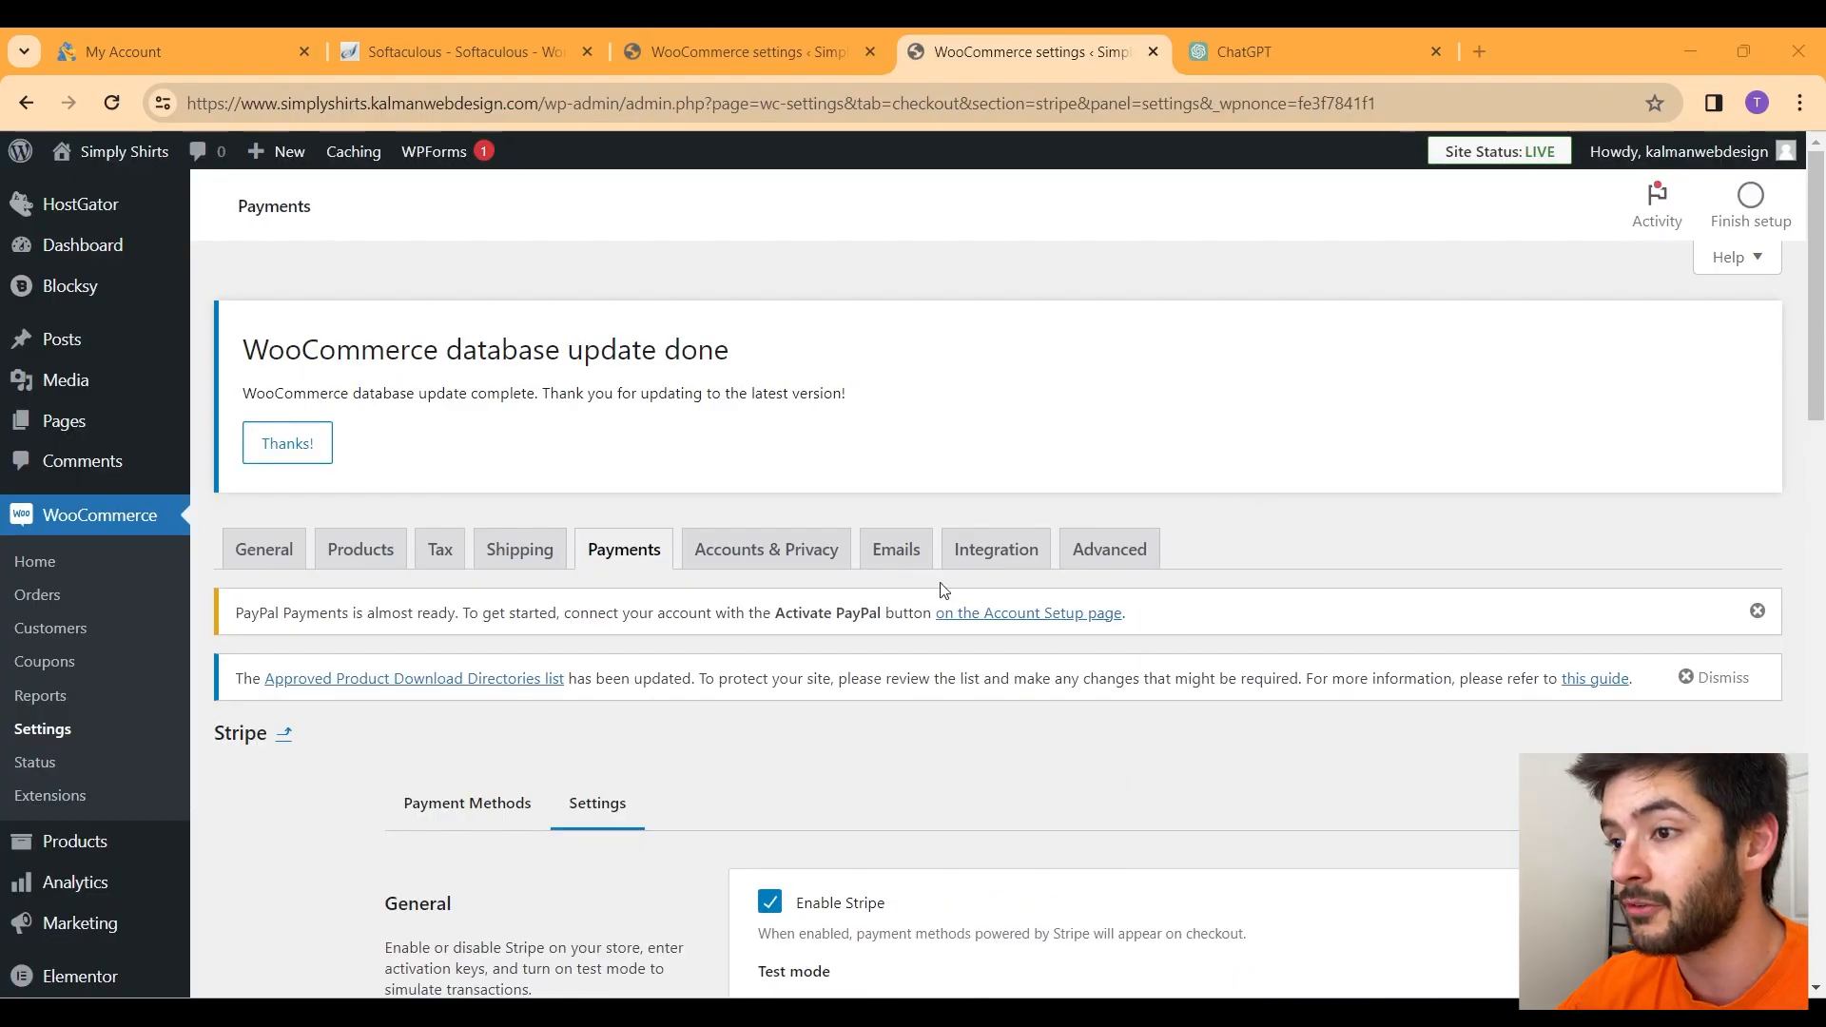
# Step: Tick Enable test mode and select the webhook endpoint URL under Account details
pyautogui.scroll(-4, 855, 352)
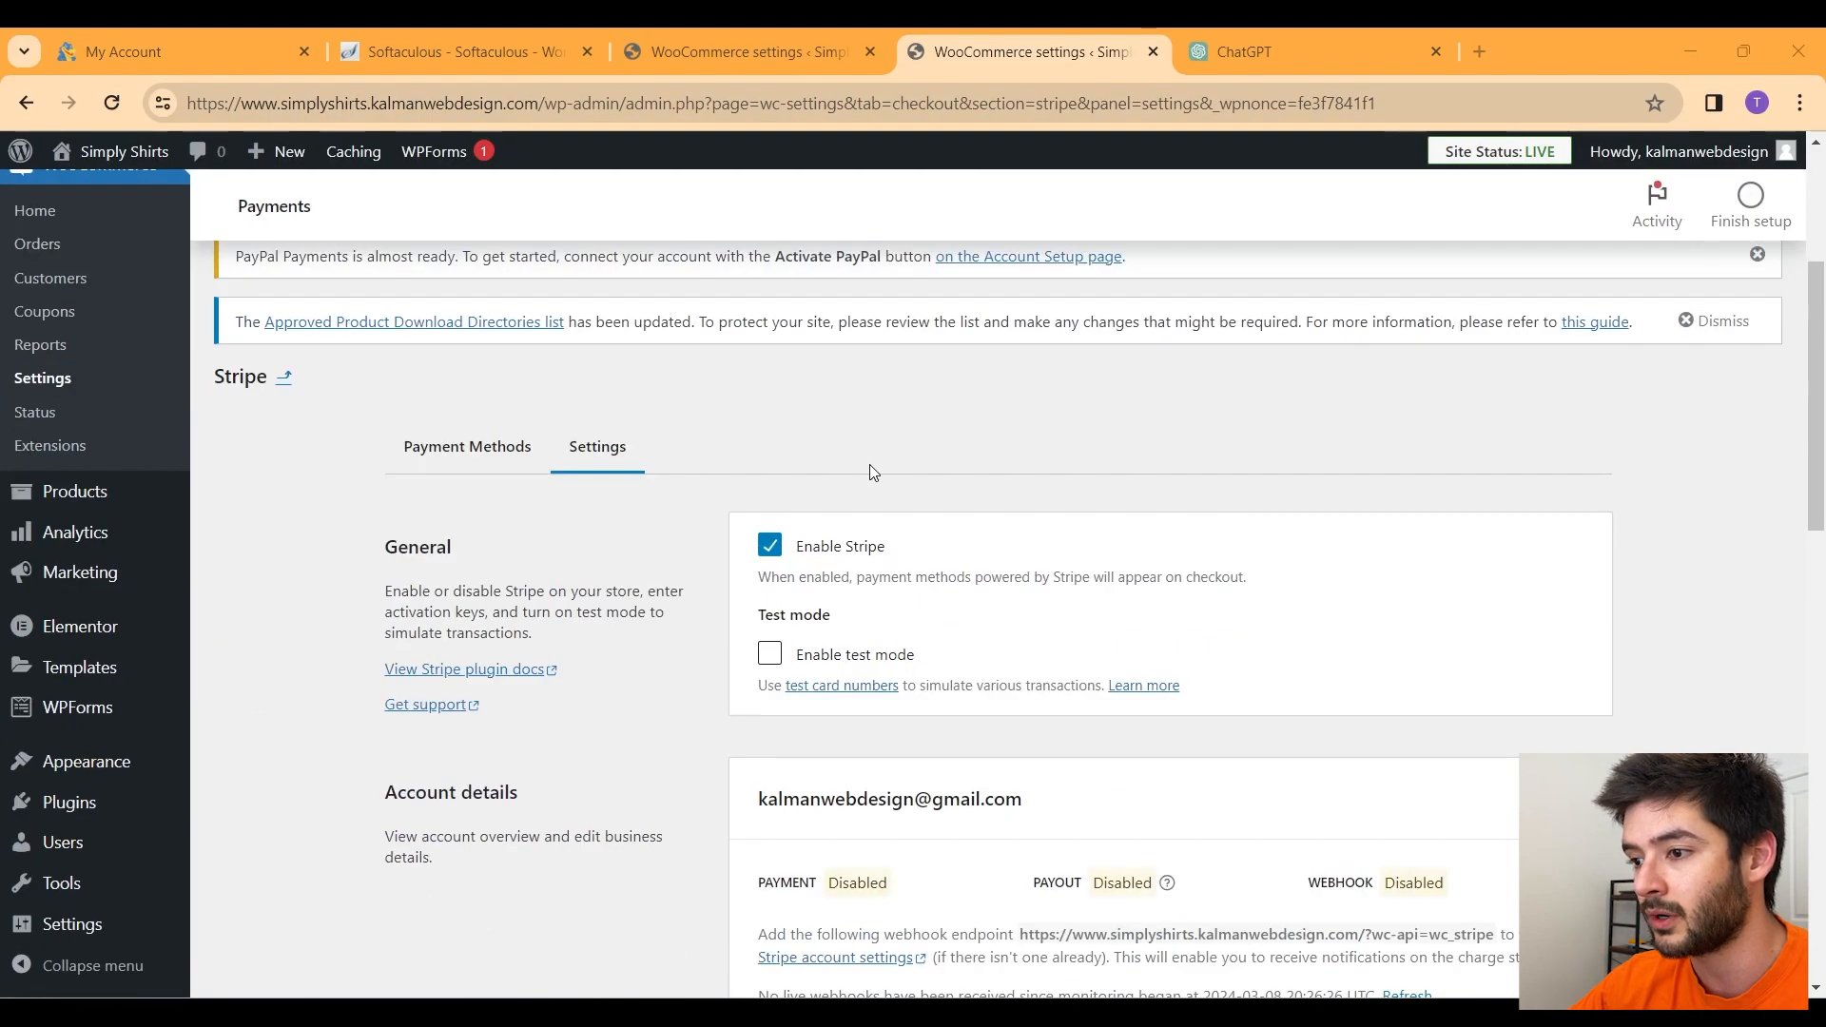
pyautogui.click(774, 658)
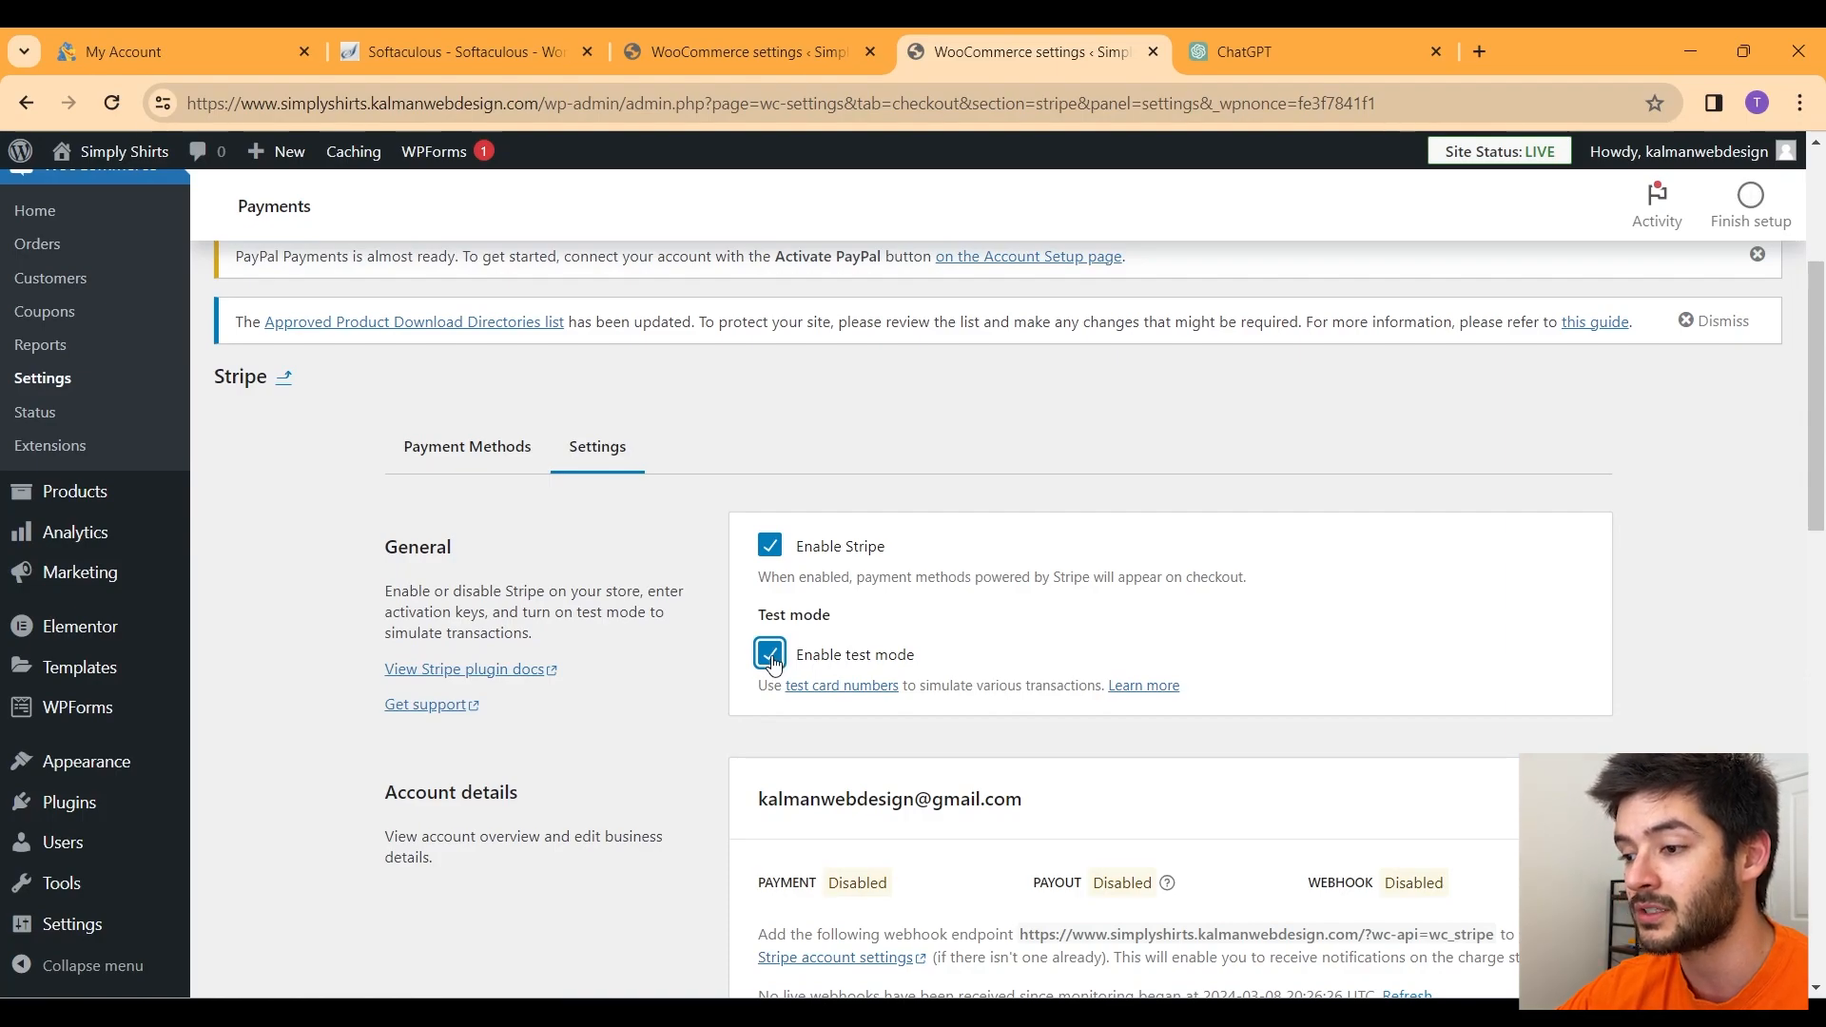
pyautogui.scroll(-1, 984, 714)
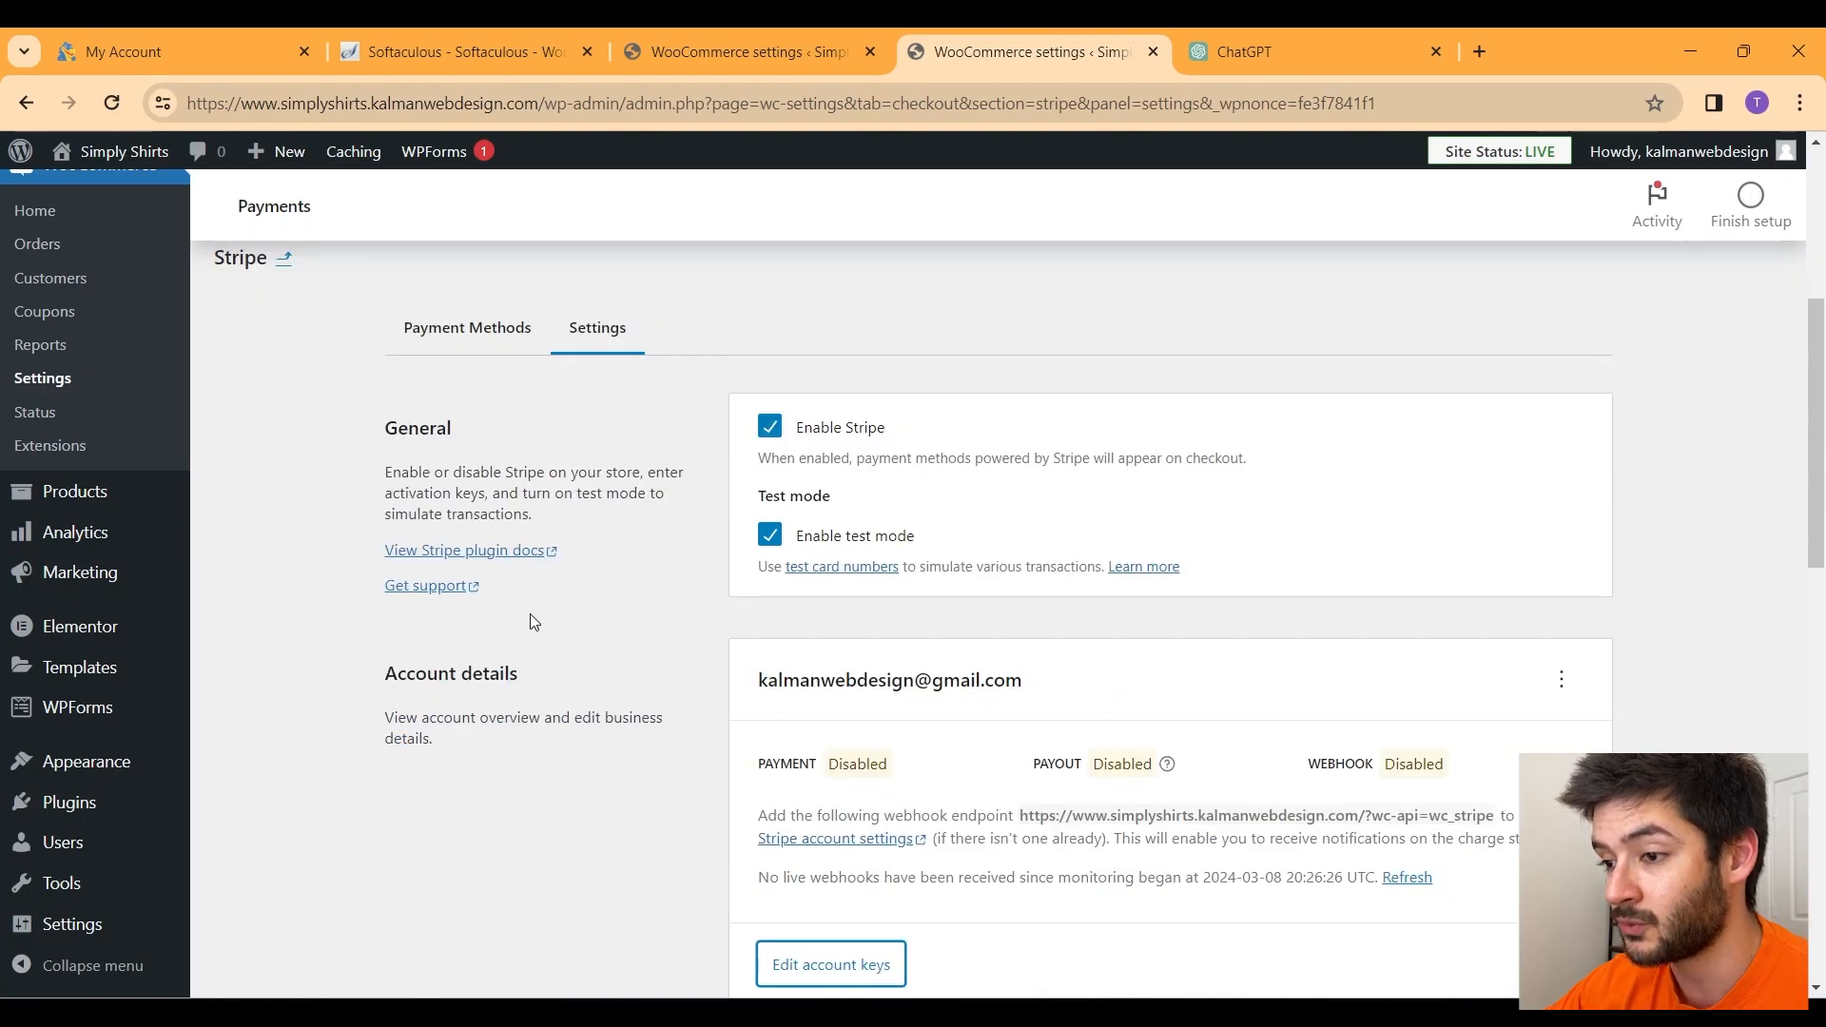
pyautogui.scroll(-1, 517, 621)
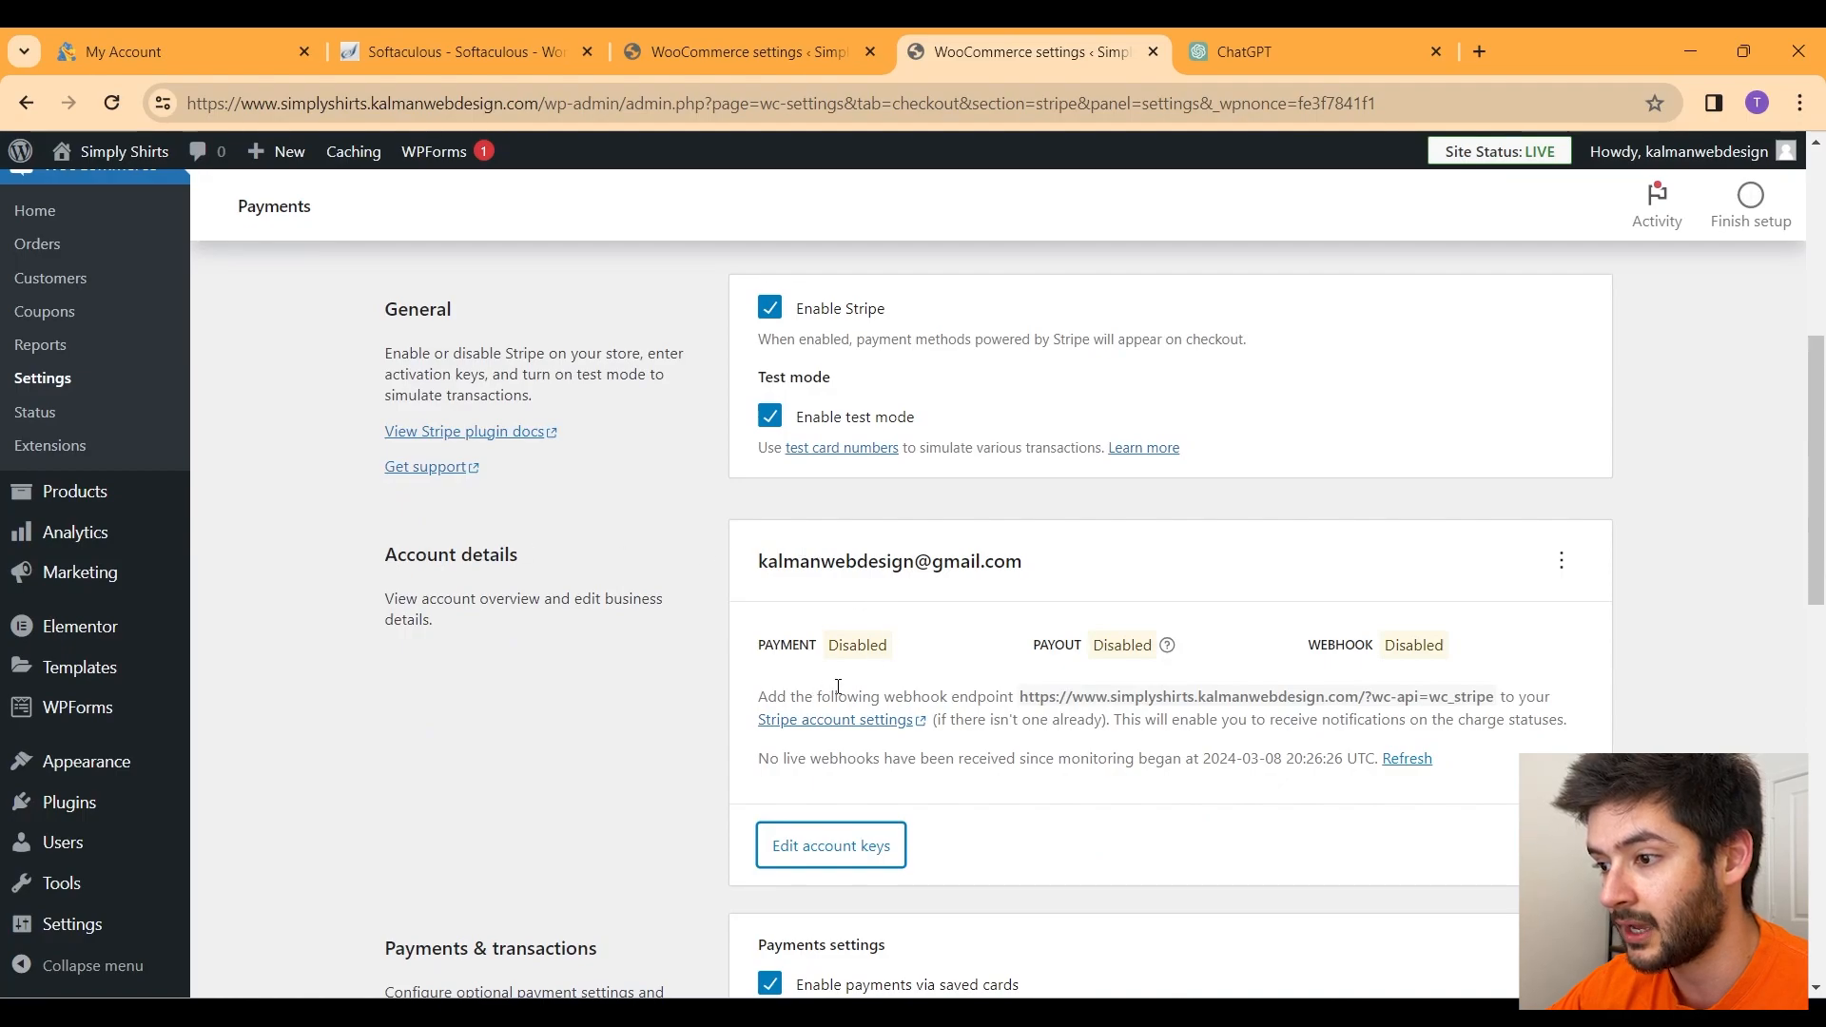
pyautogui.moveTo(1022, 695); pyautogui.dragTo(1487, 699)
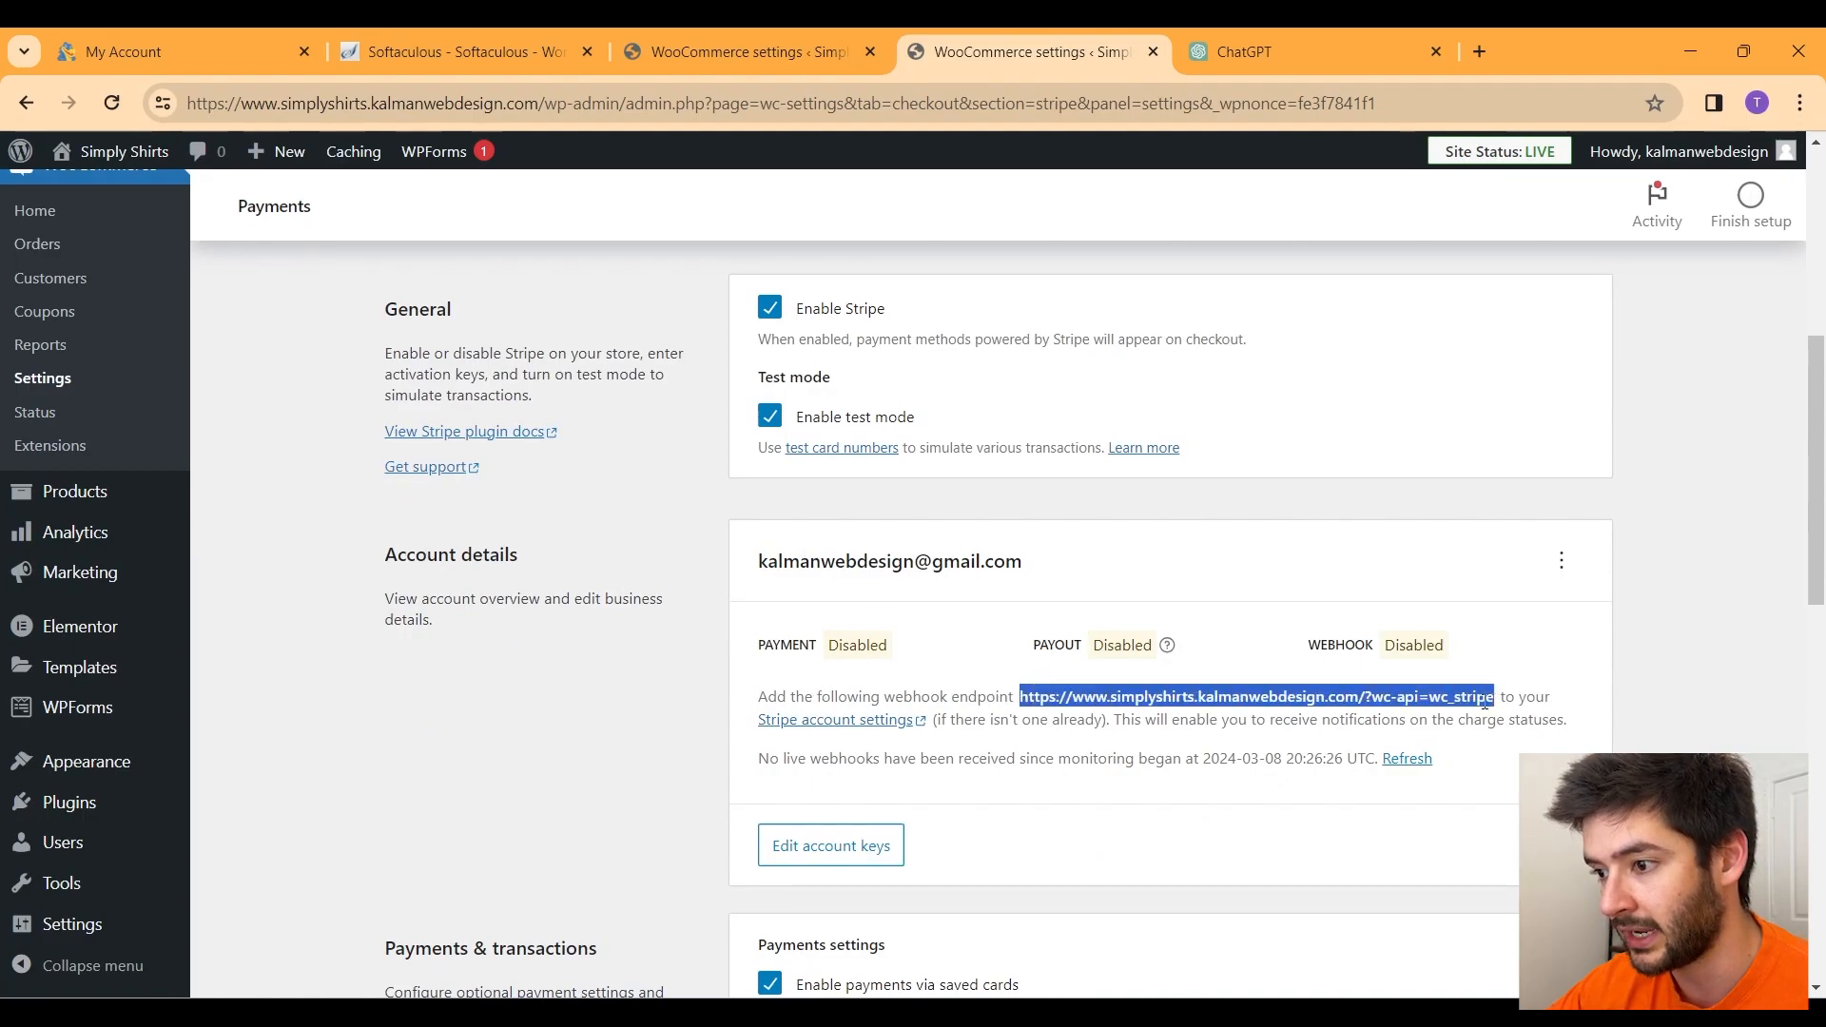
# Step: Add a Stripe webhook endpoint with the pasted store URL and description 'Simply Shirts'
pyautogui.click(848, 720)
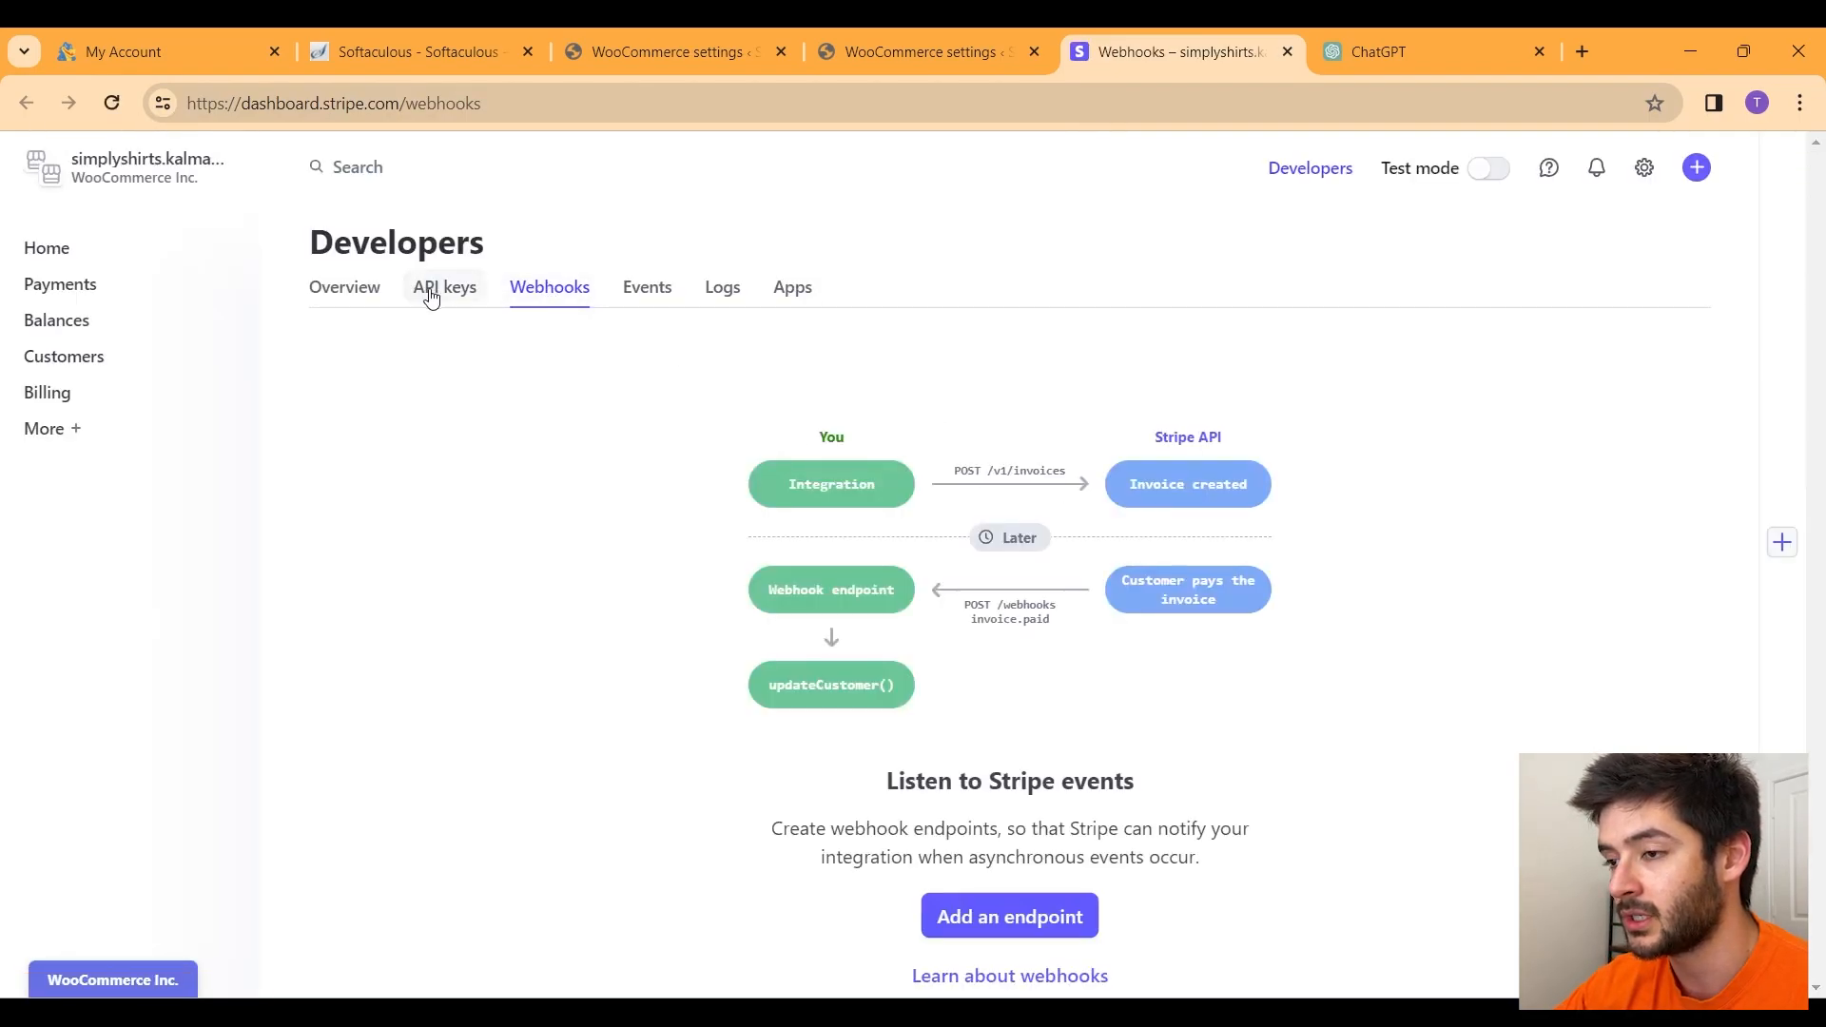
pyautogui.click(1014, 942)
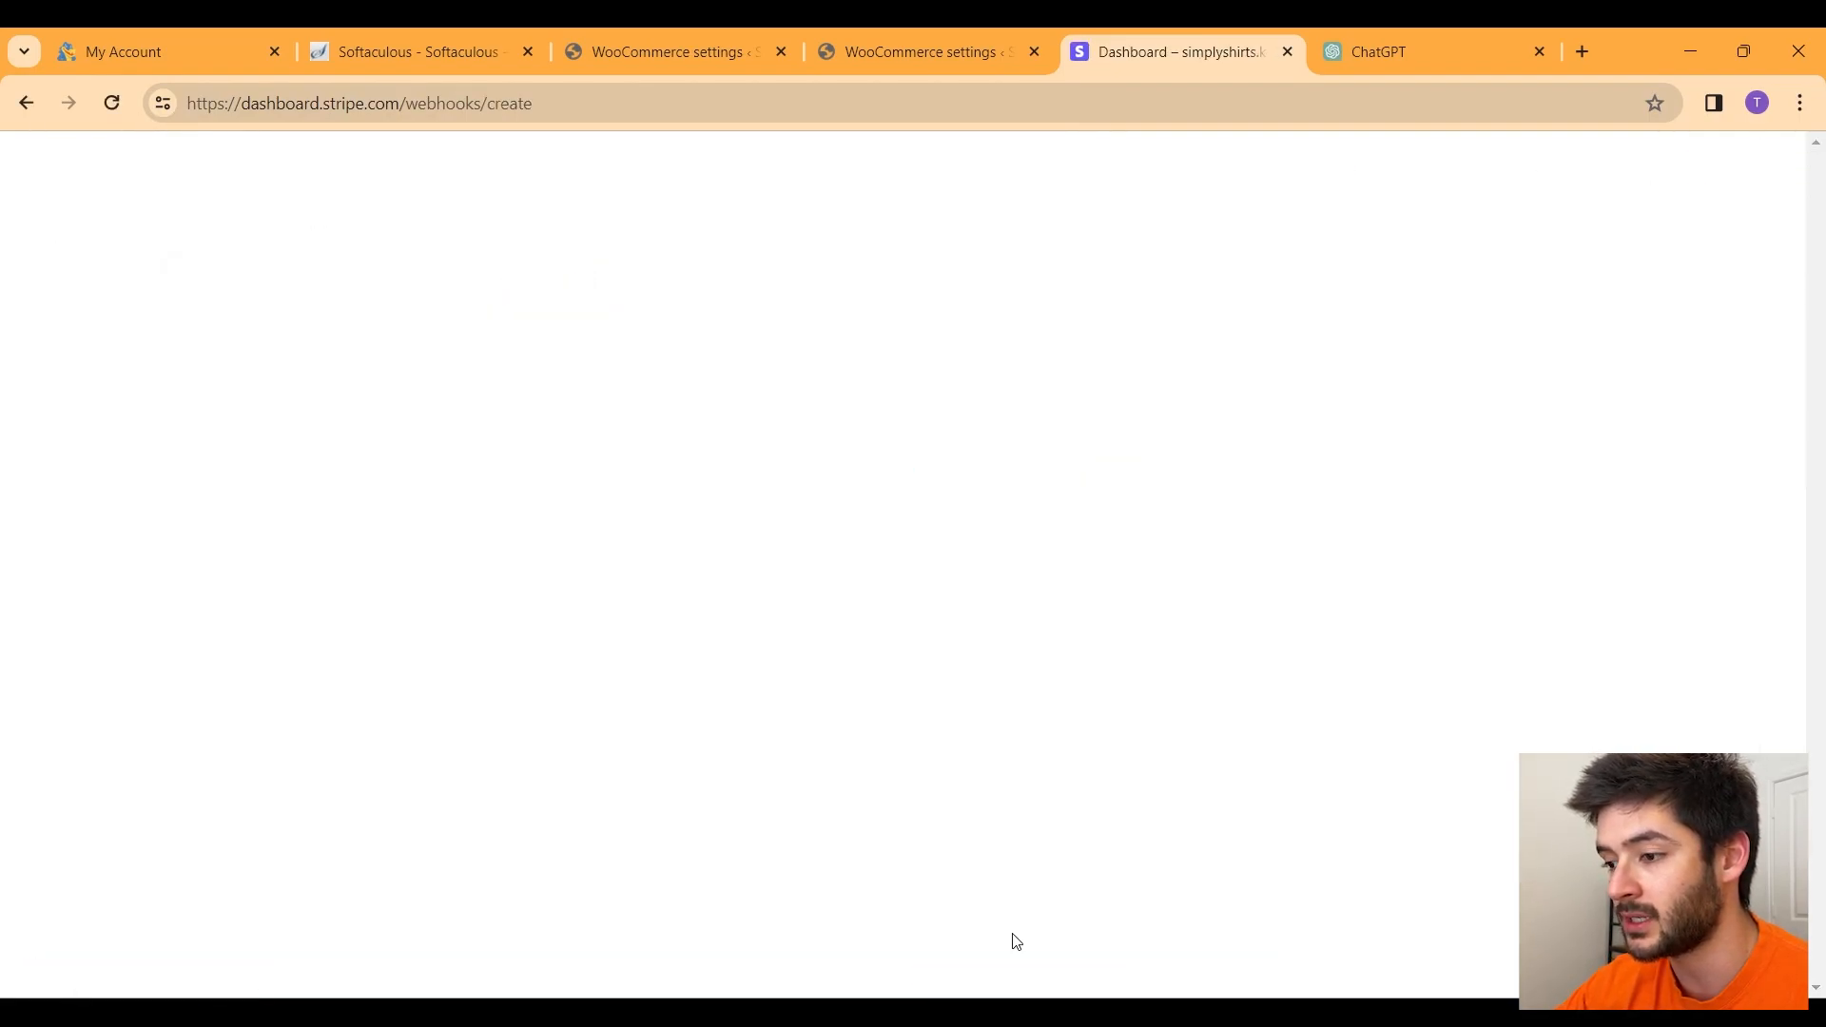
pyautogui.click(194, 510)
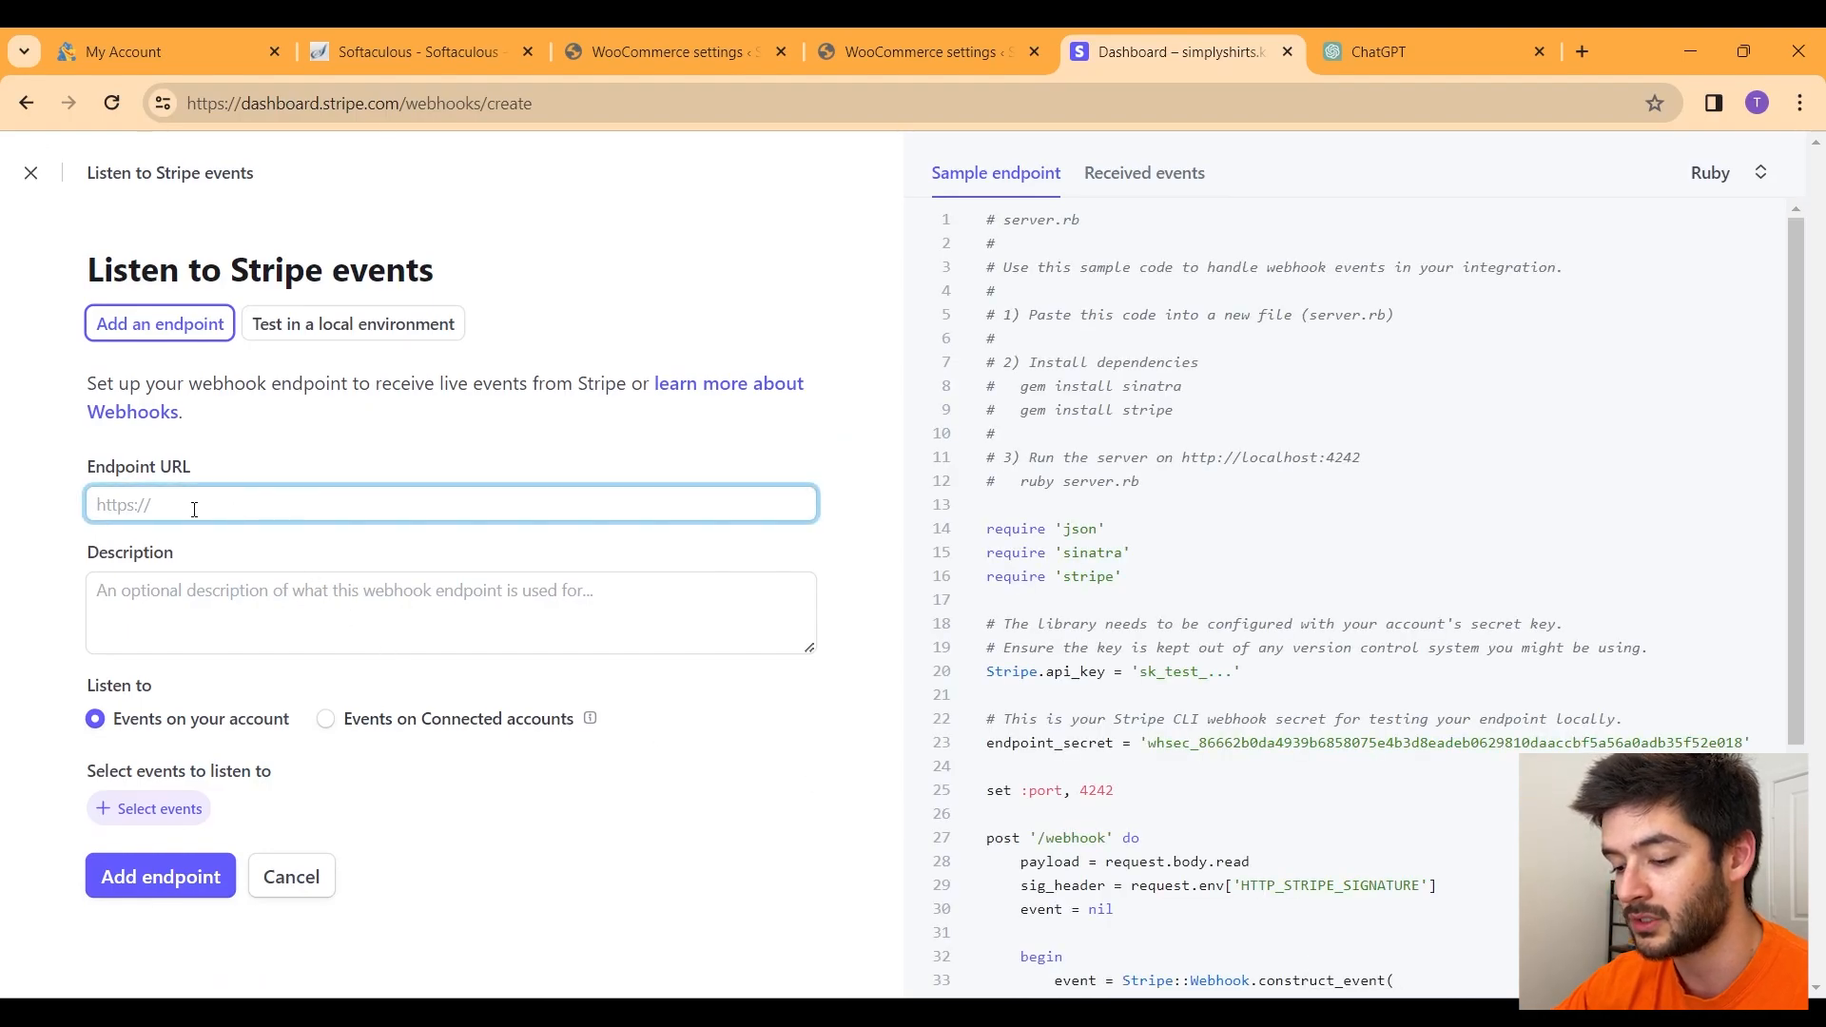
pyautogui.click(184, 618)
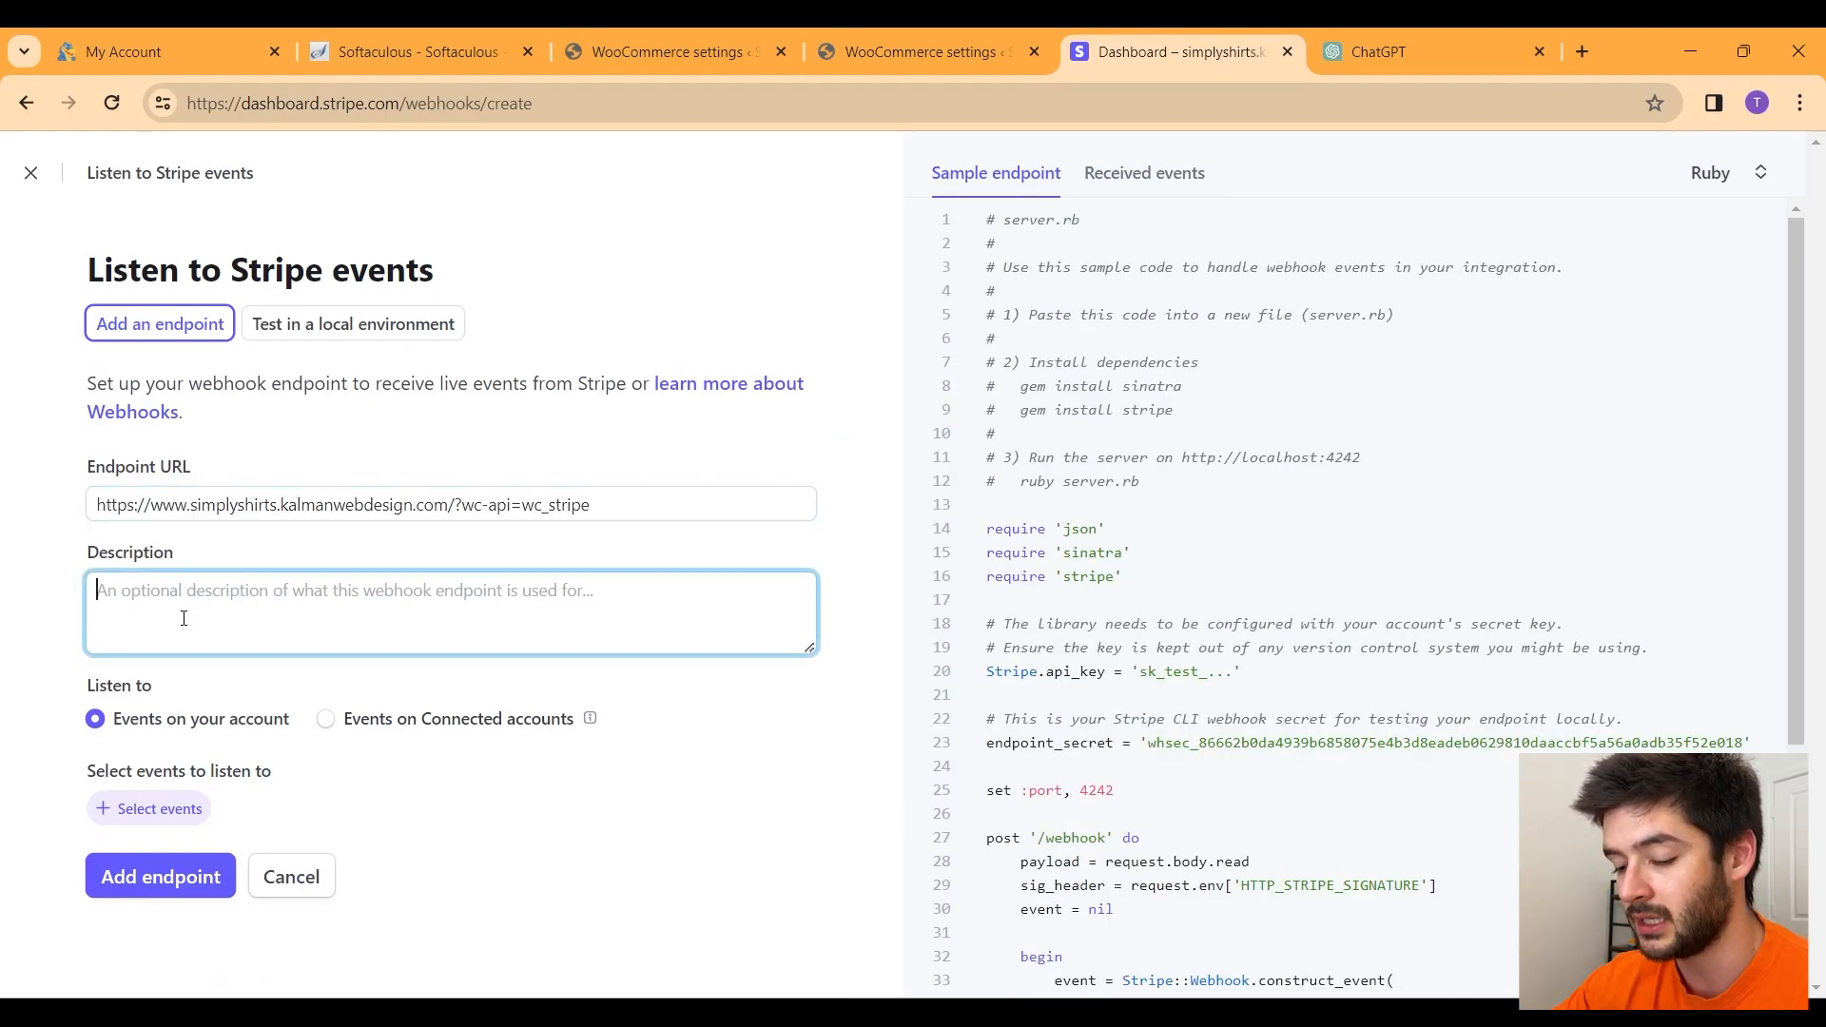
pyautogui.write('Simpl')
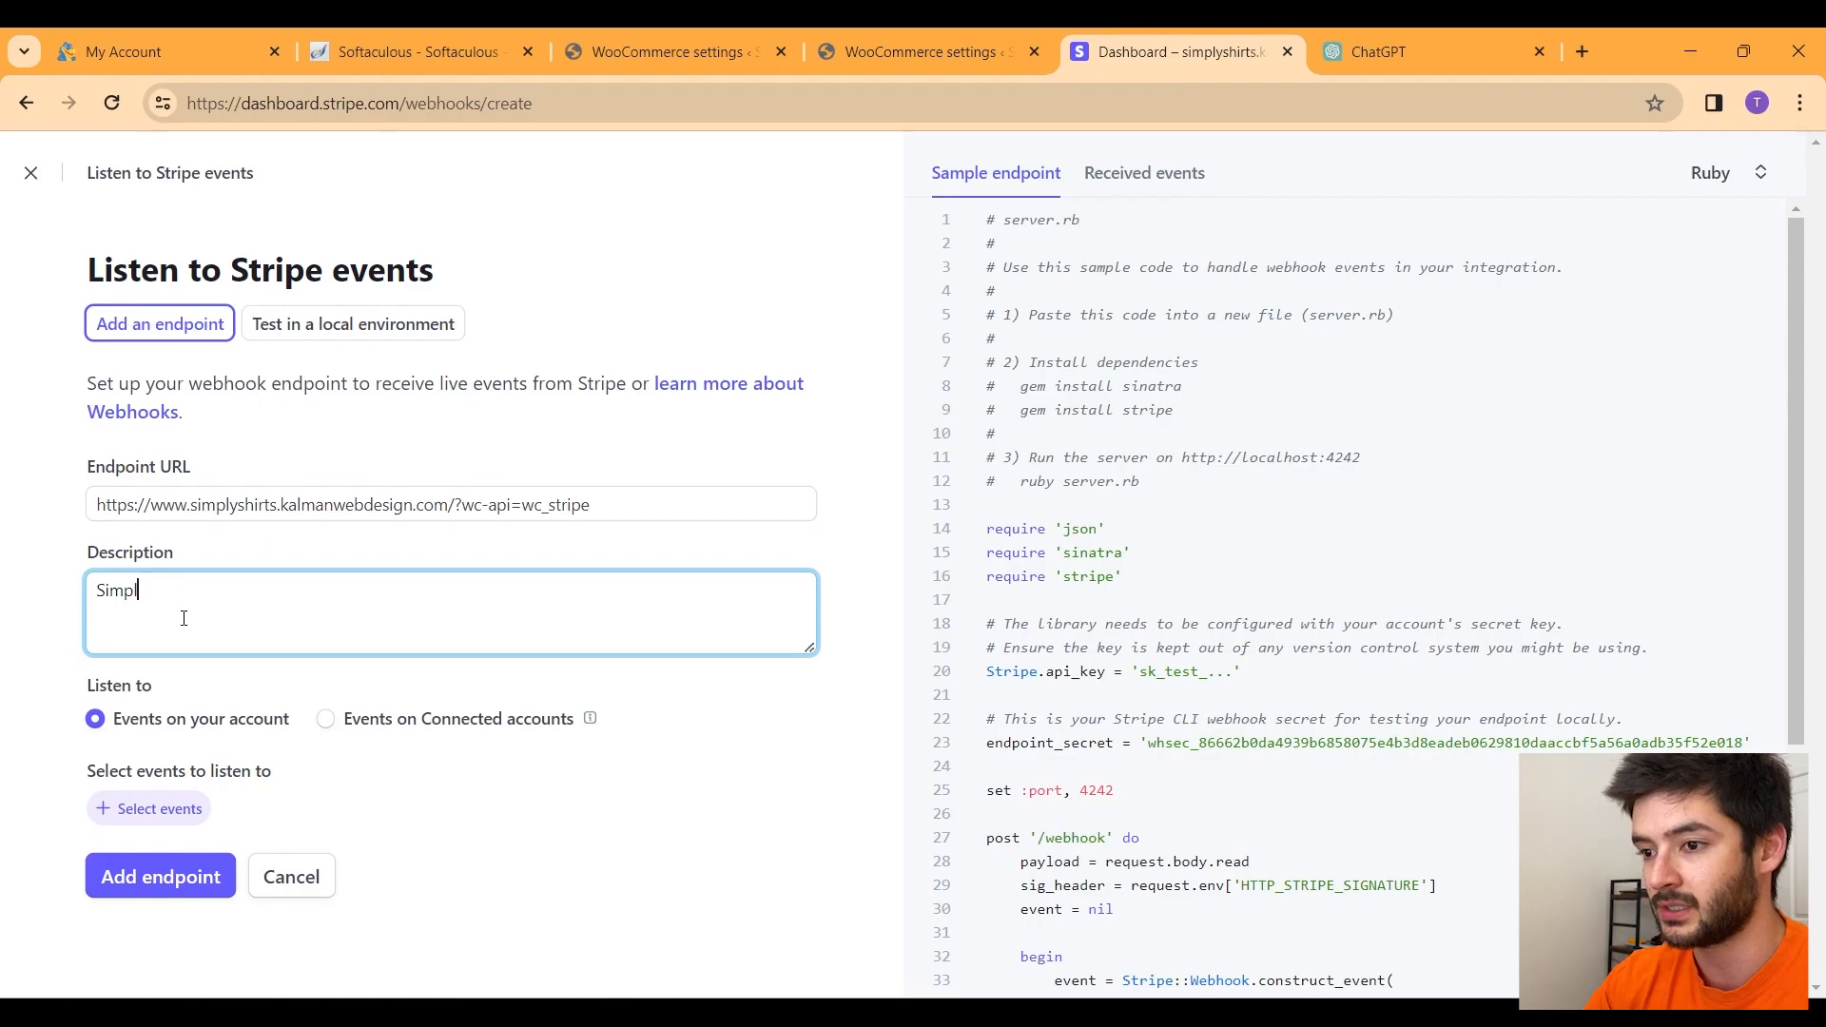
pyautogui.write('y Shirts')
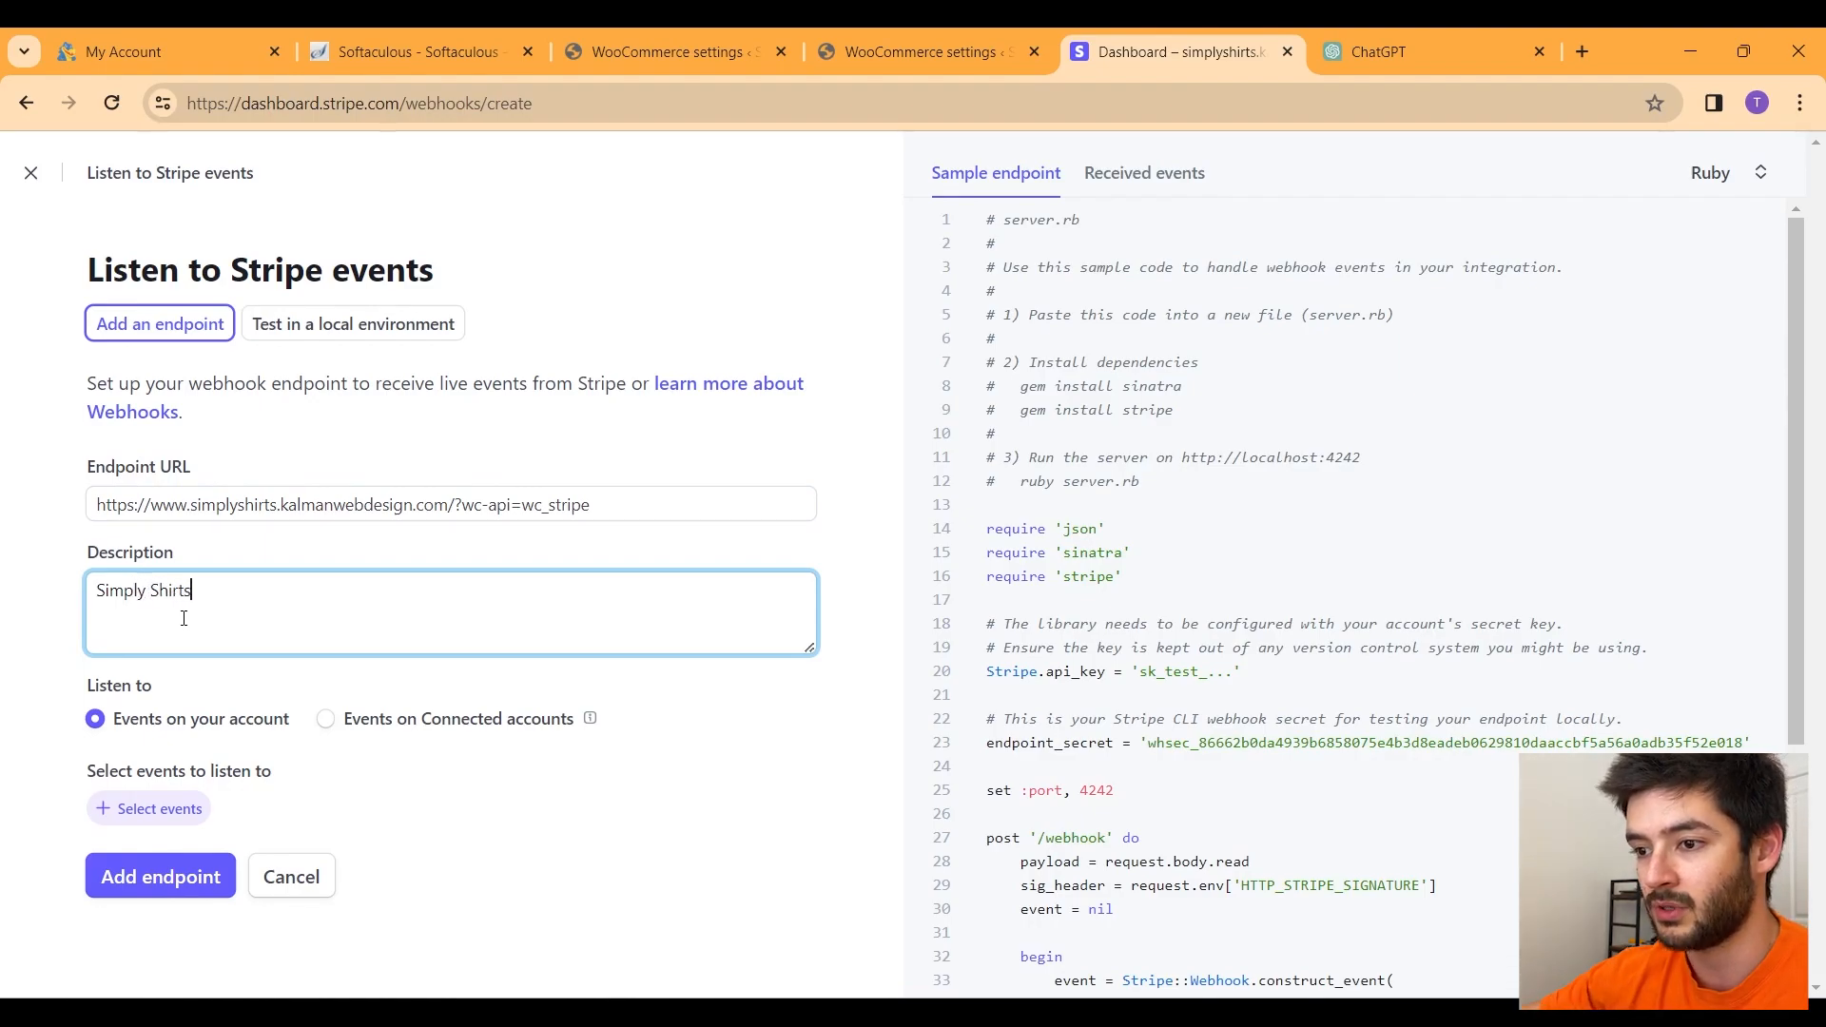
# Step: Send all Stripe events to the endpoint and copy the new webhook's ID
pyautogui.click(160, 813)
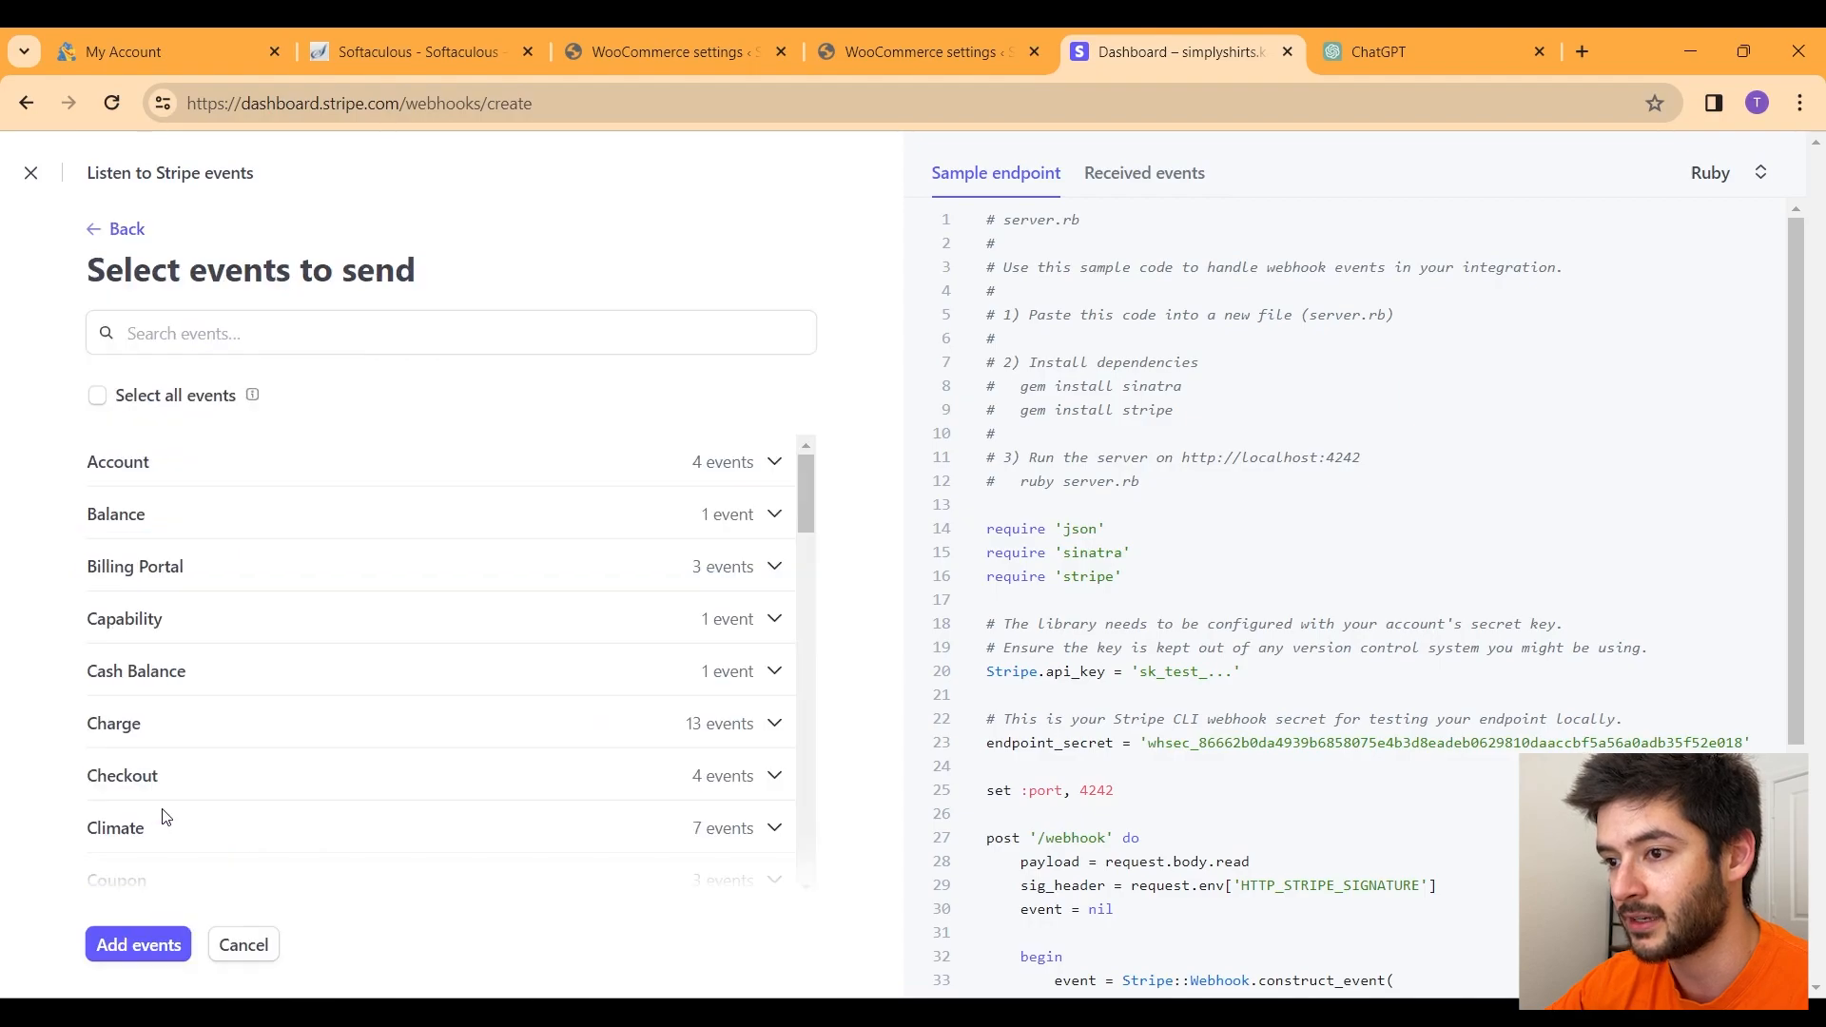
pyautogui.click(133, 398)
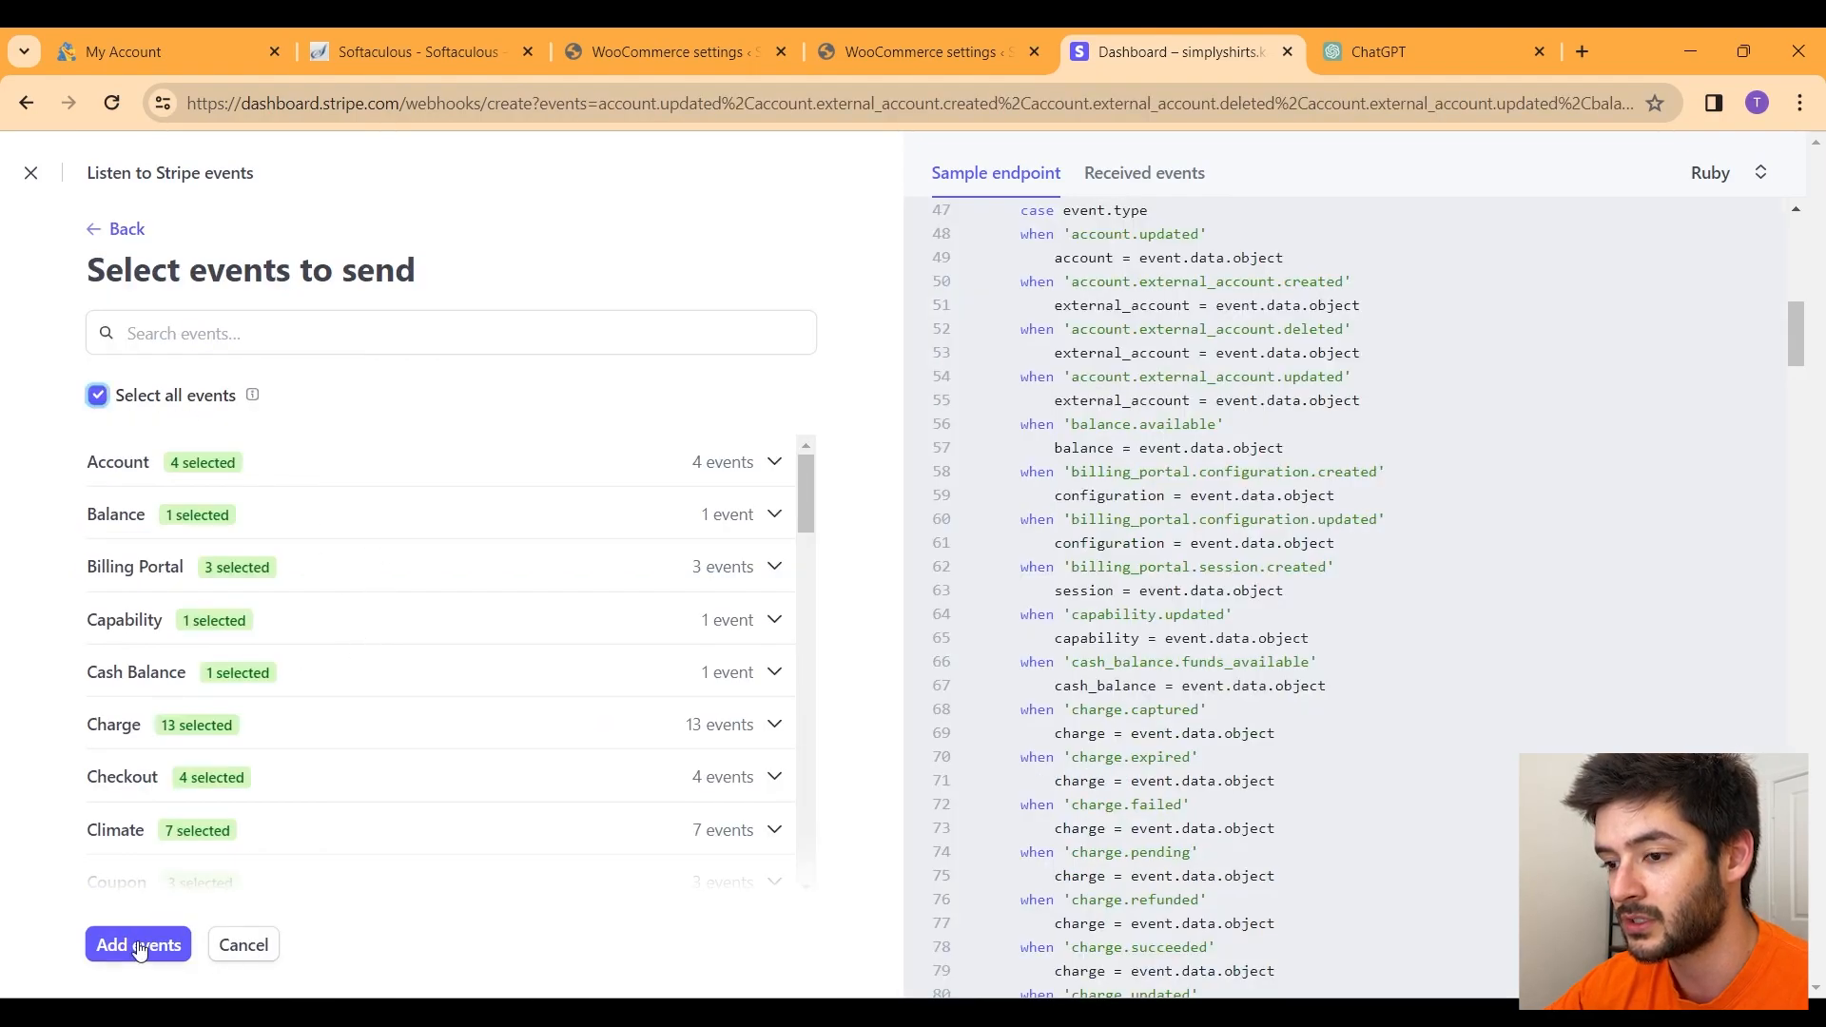
pyautogui.click(138, 947)
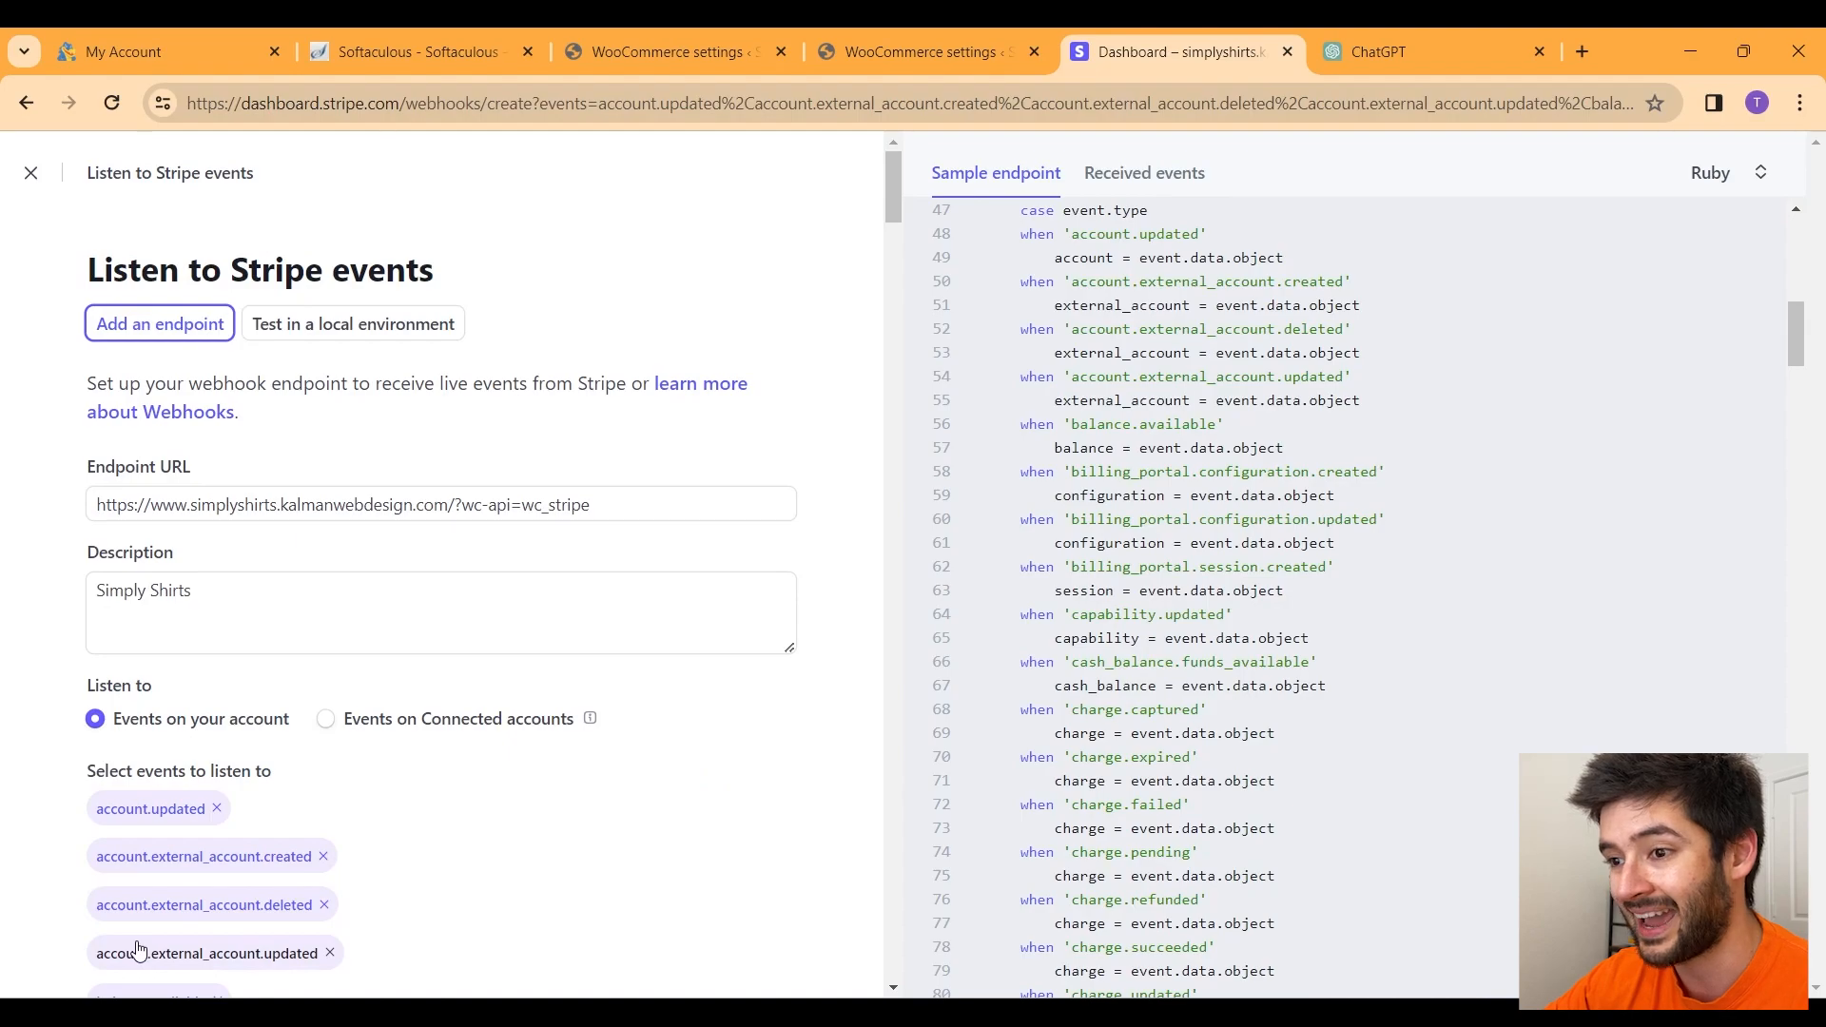
pyautogui.scroll(-20, 590, 660)
pyautogui.scroll(-20, 591, 660)
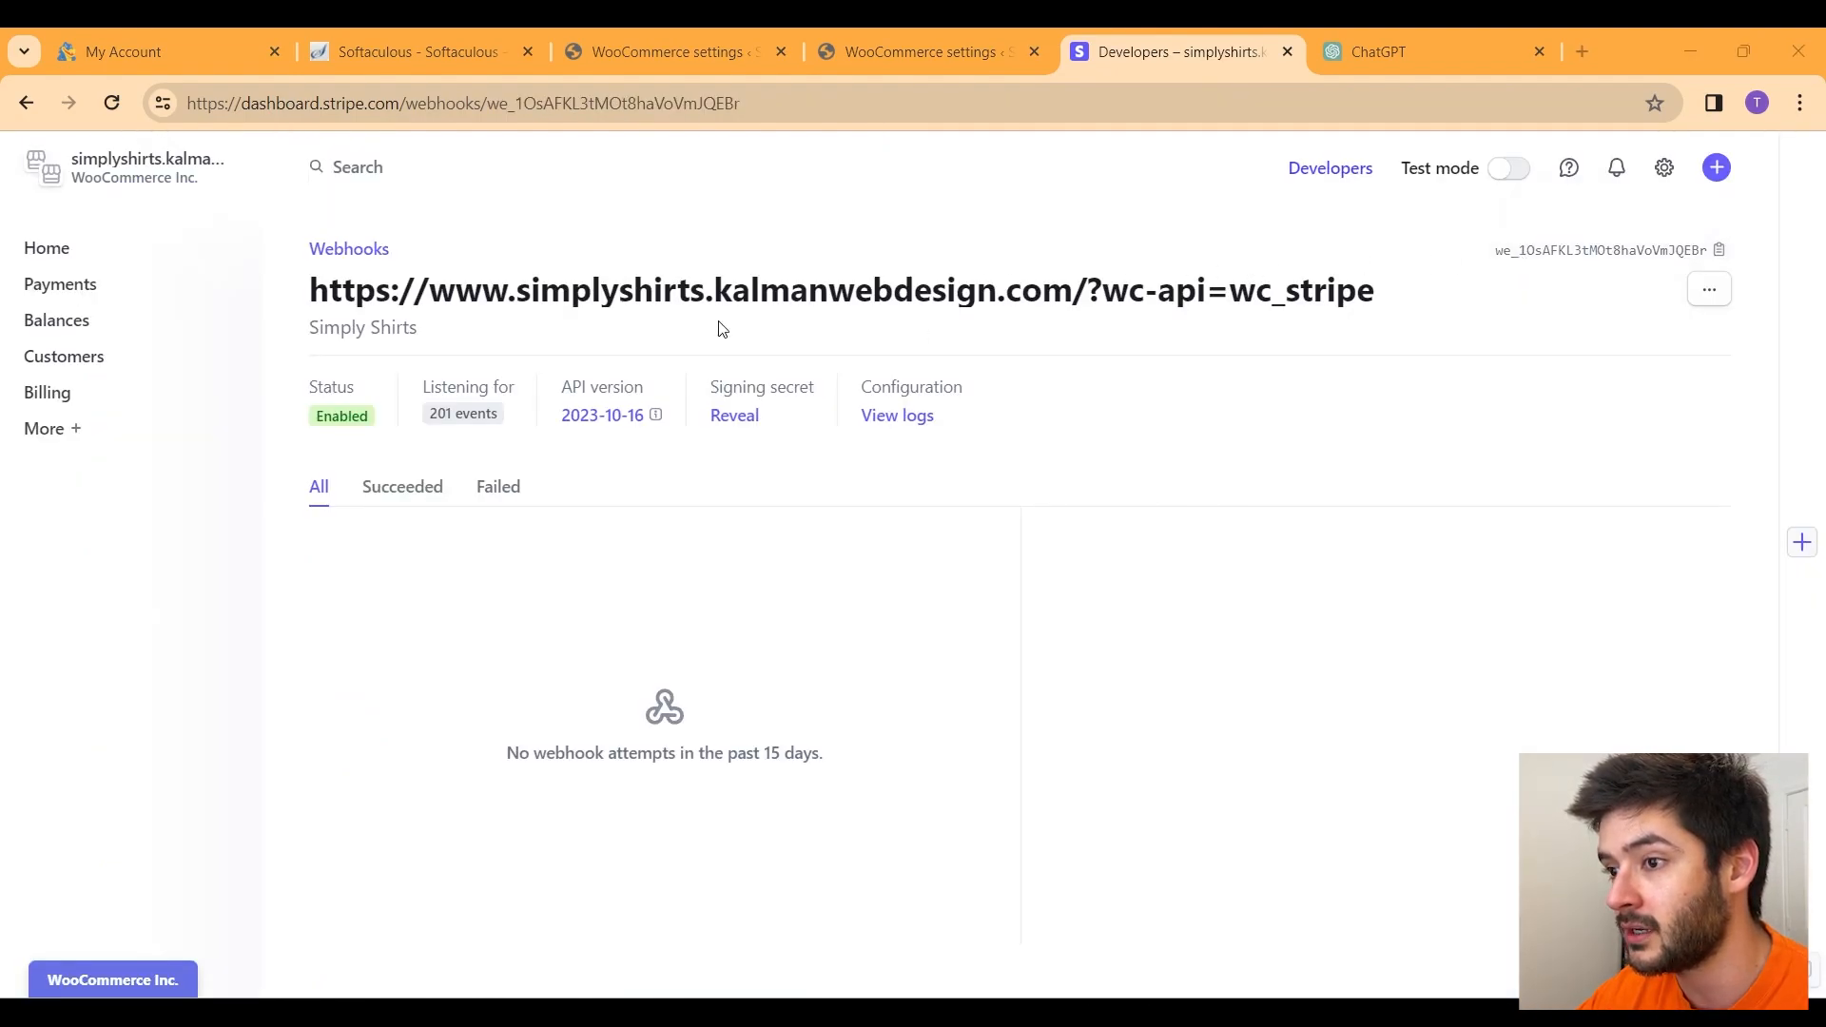
pyautogui.click(1558, 267)
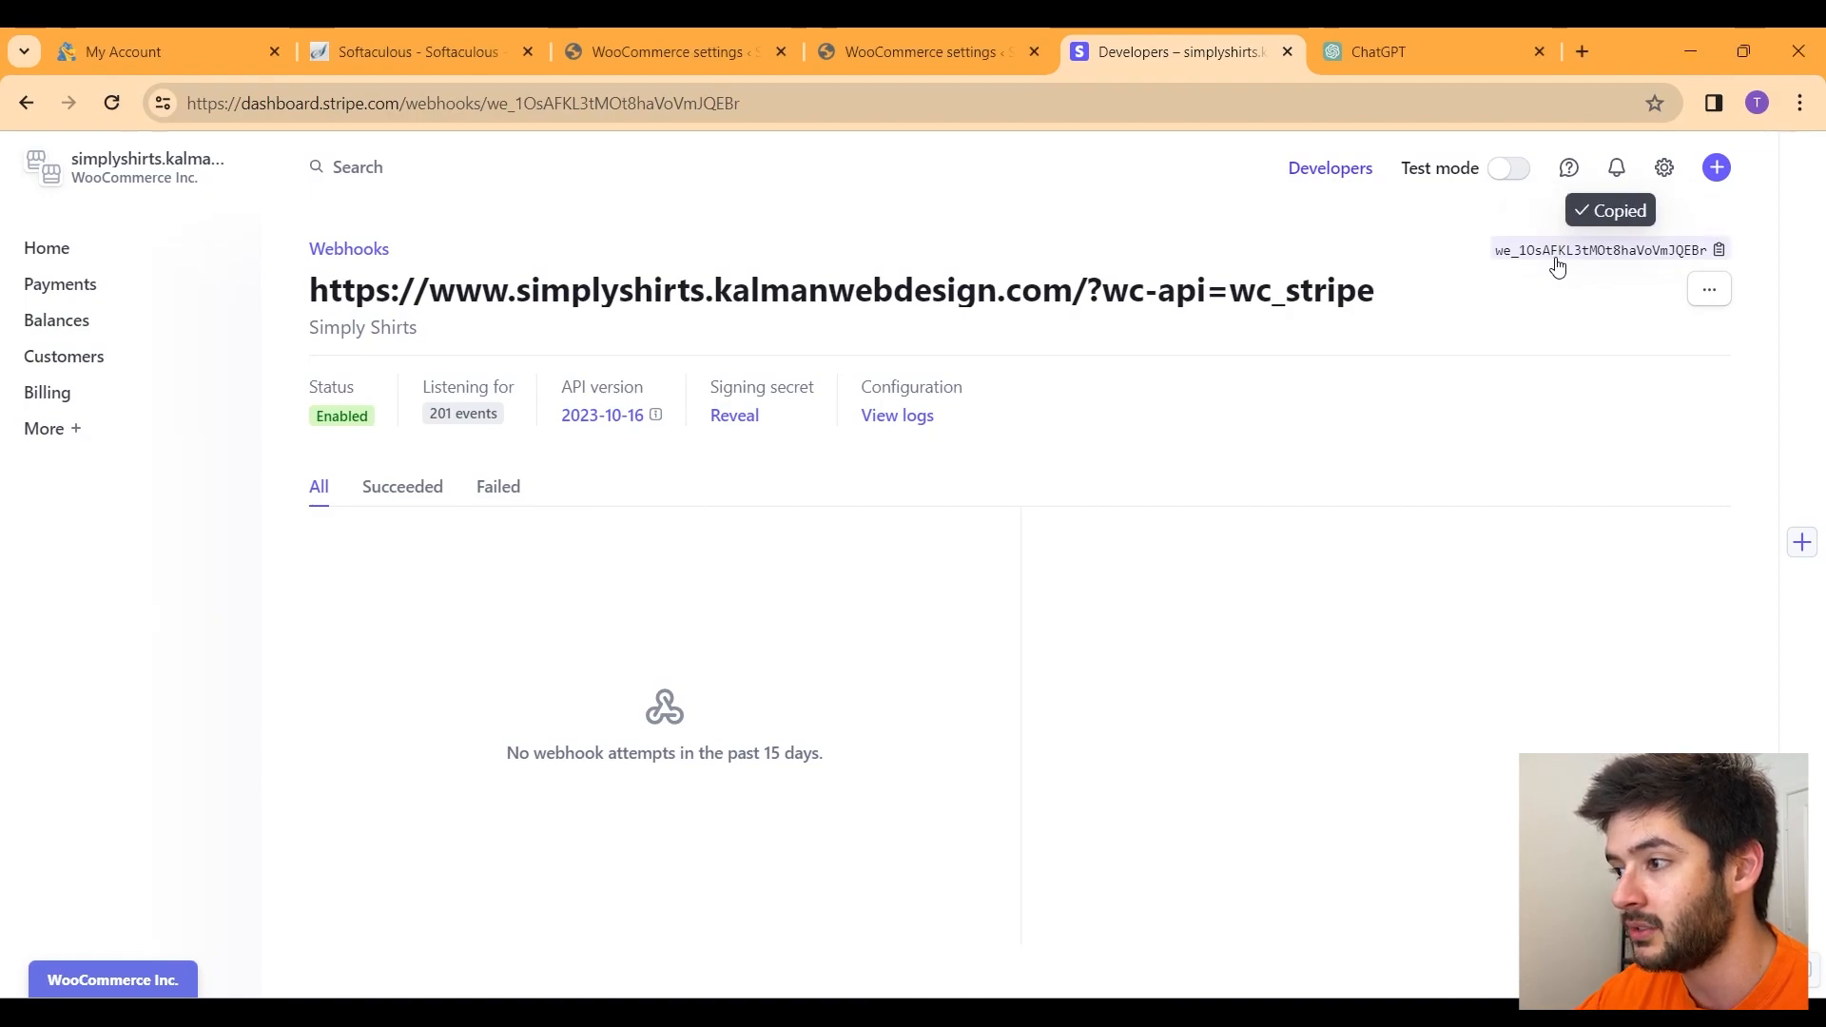
pyautogui.click(938, 59)
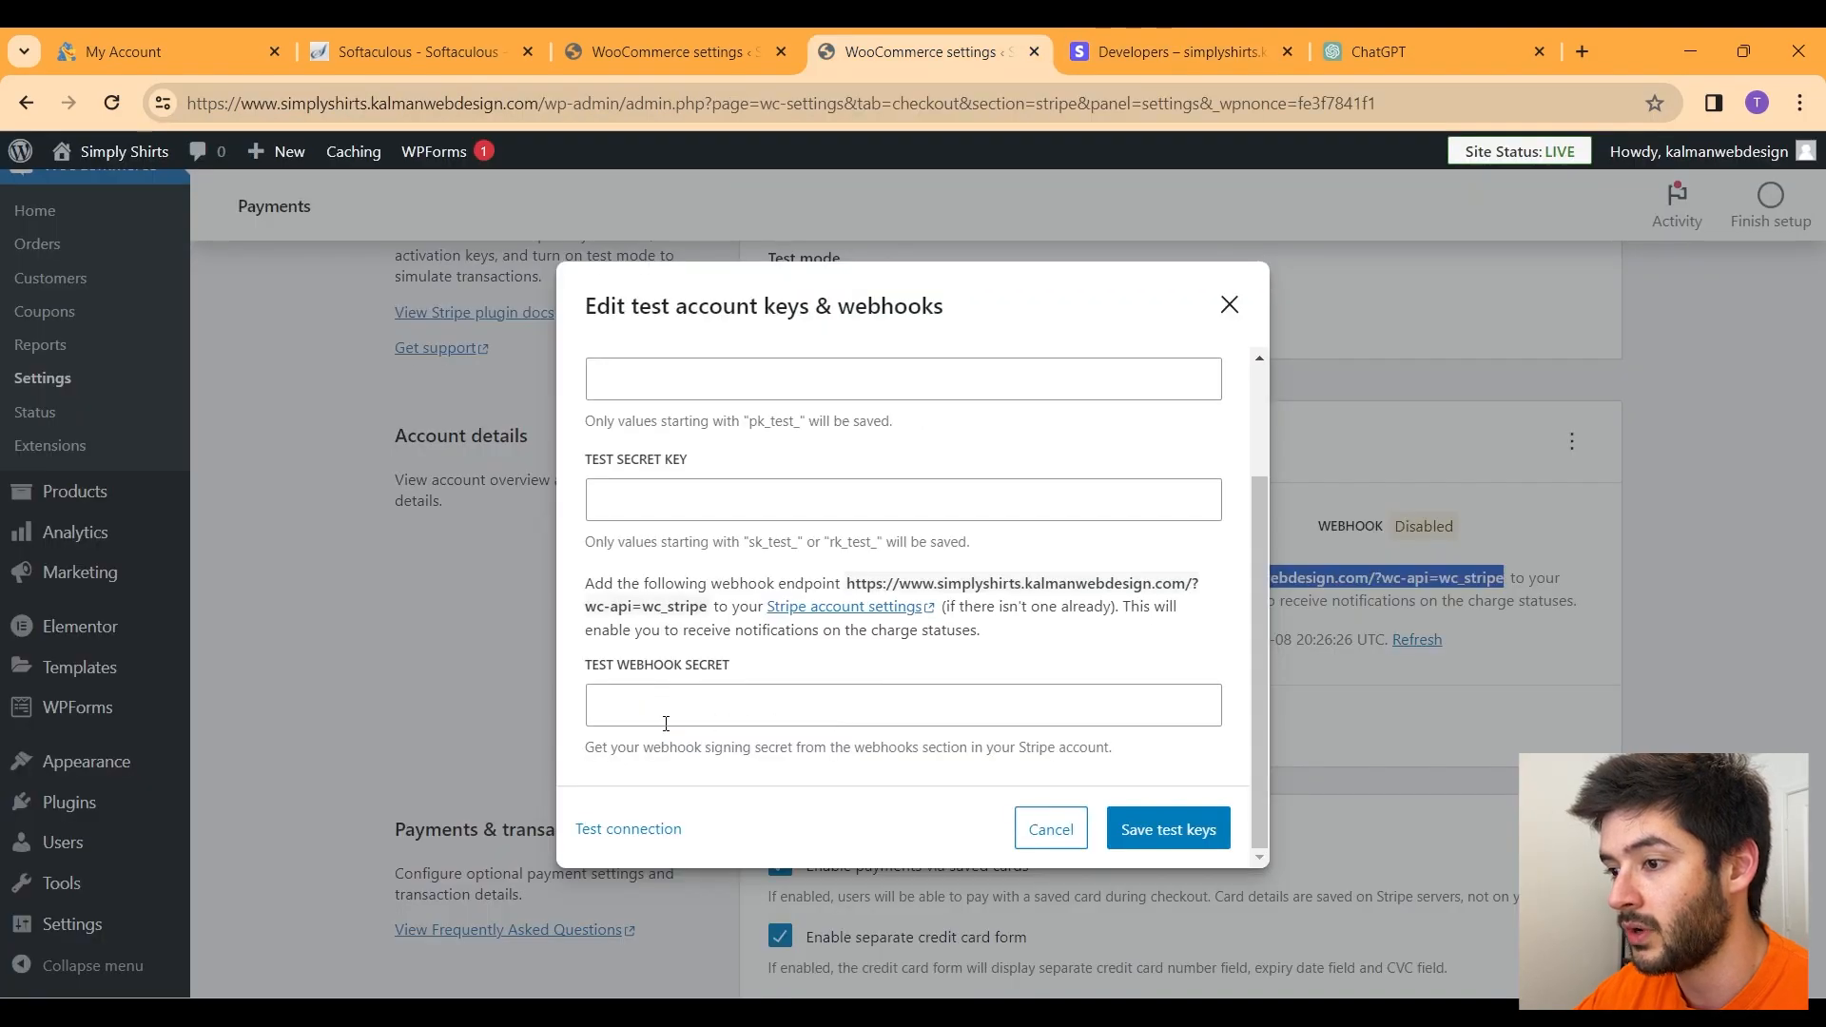
# Step: Paste the copied value into the test webhook secret field
pyautogui.click(630, 708)
pyautogui.rightClick(629, 707)
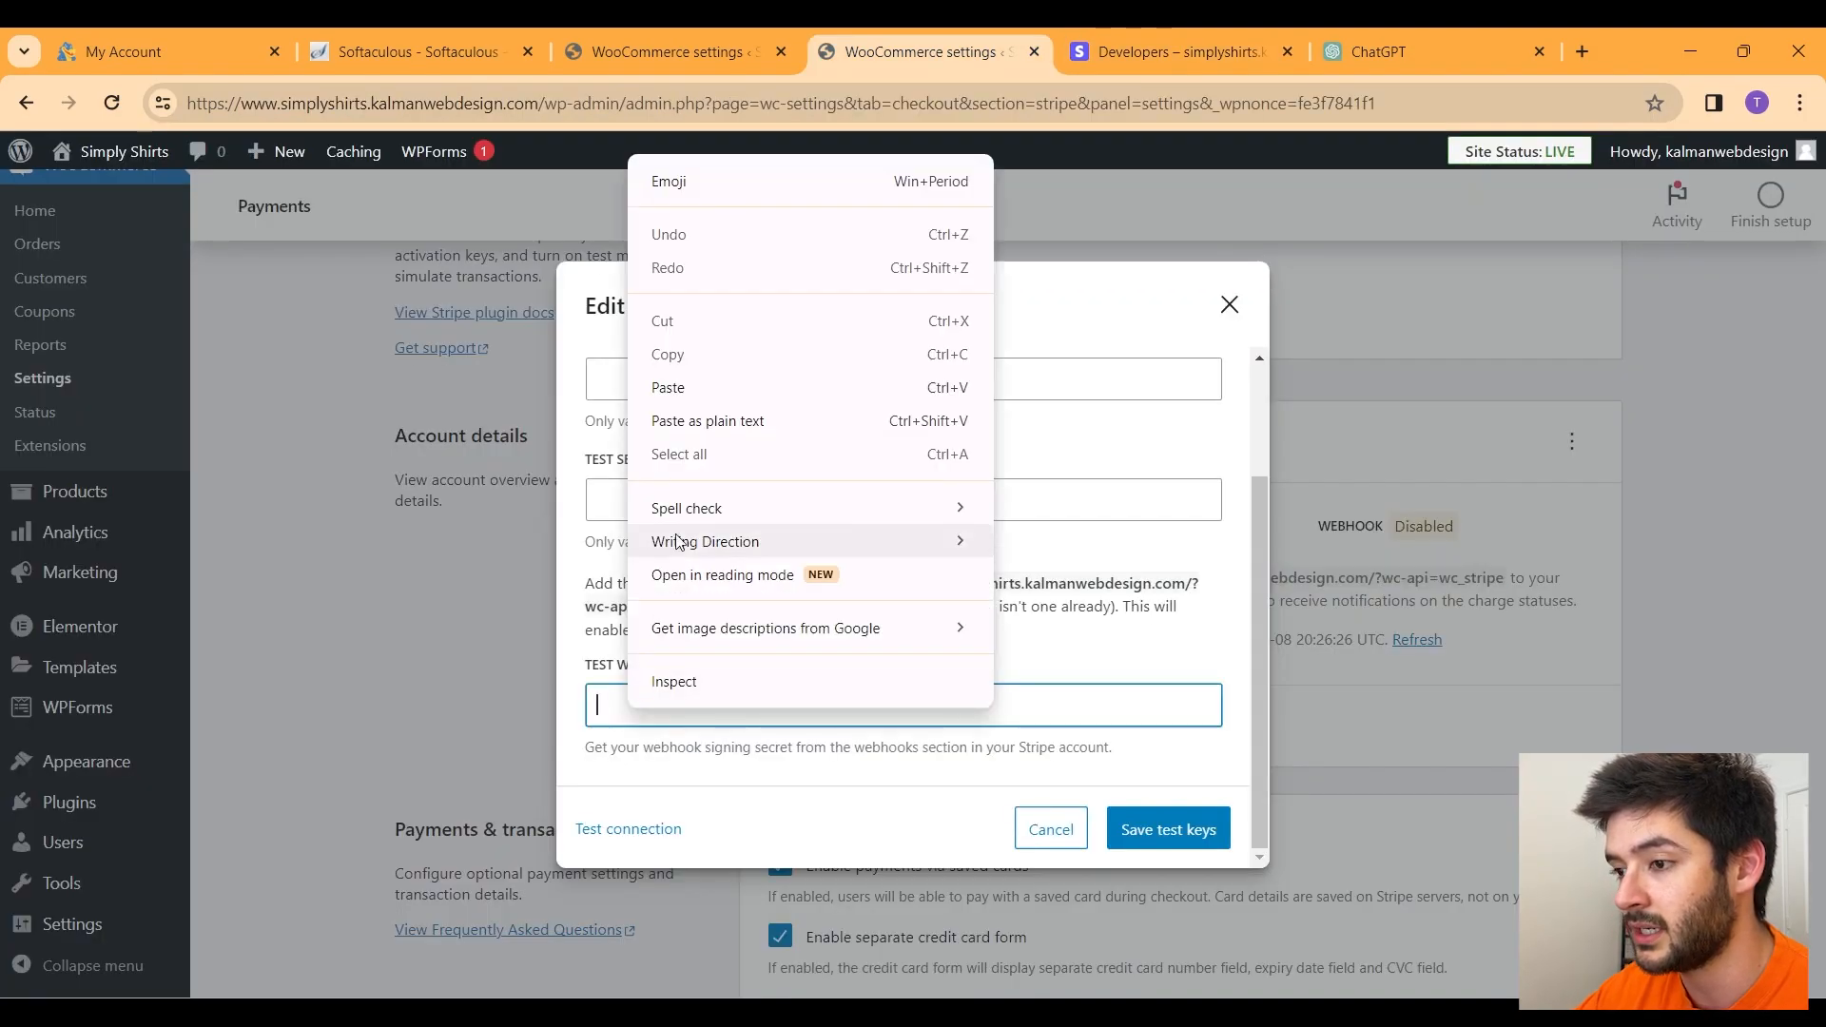
pyautogui.click(741, 388)
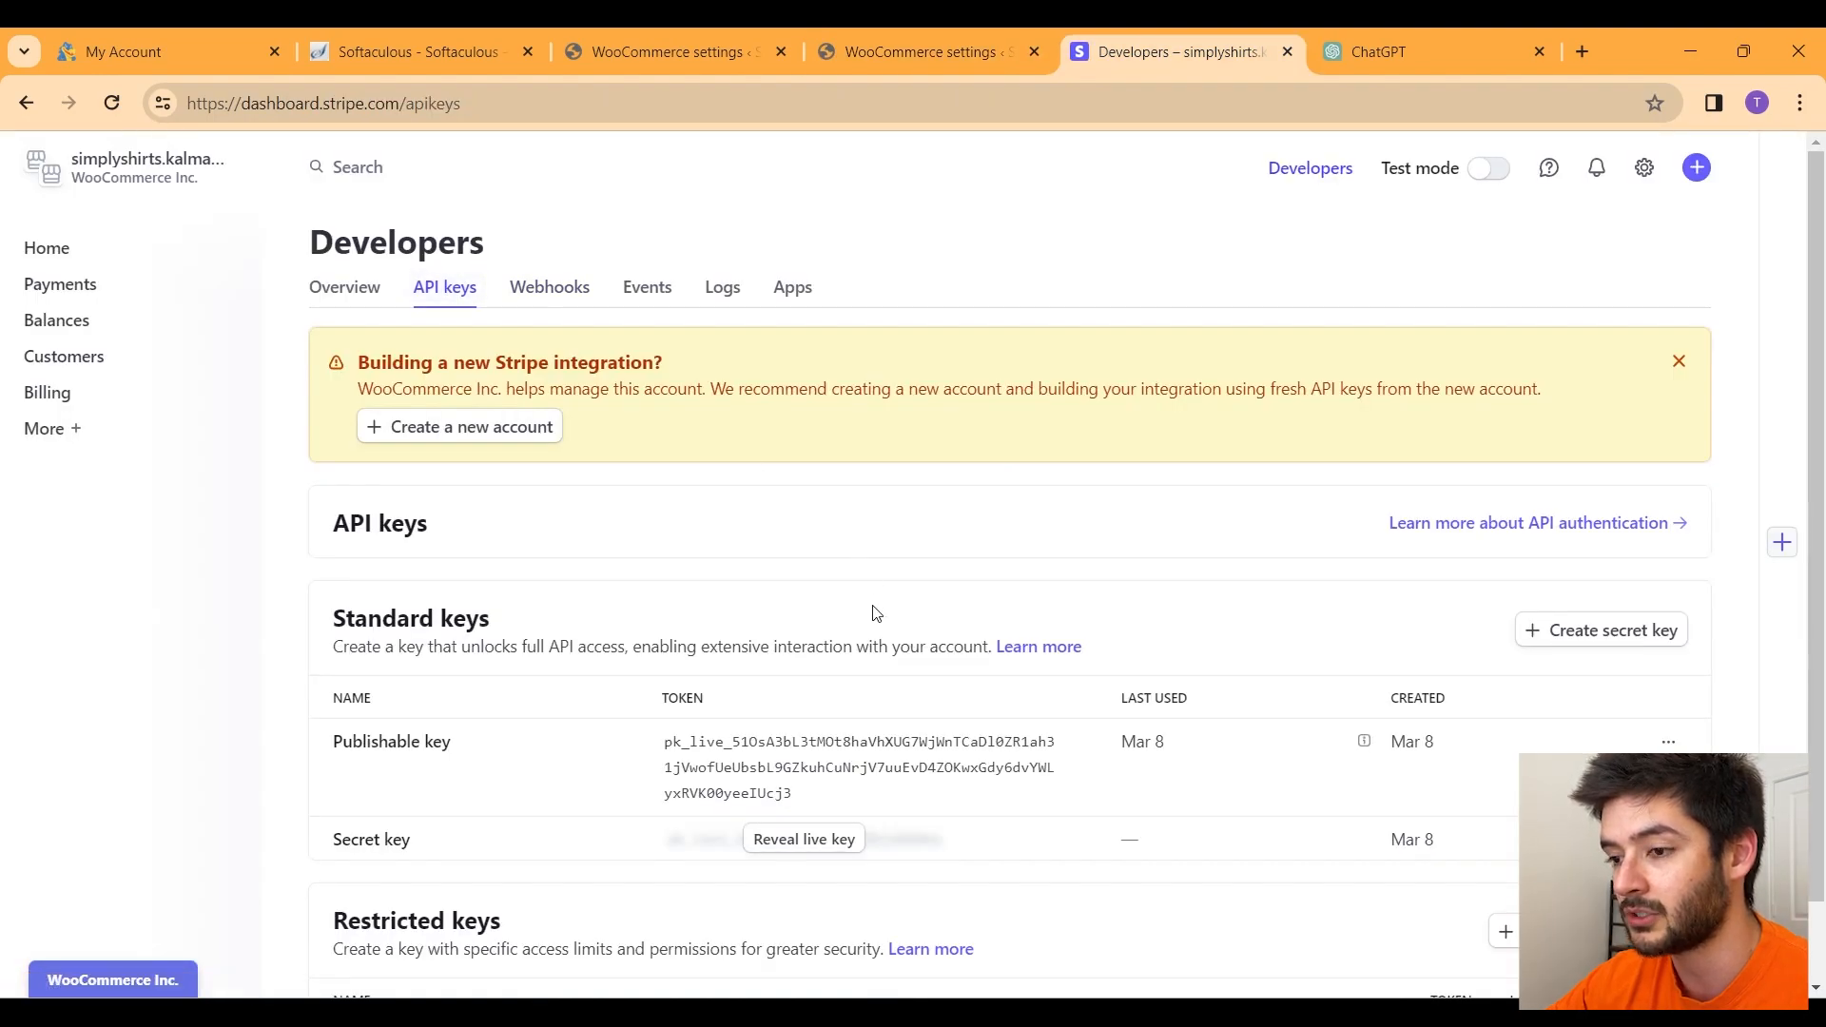
# Step: Copy the Stripe test publishable key and paste it into Edit account keys
pyautogui.scroll(-1, 872, 612)
pyautogui.click(961, 678)
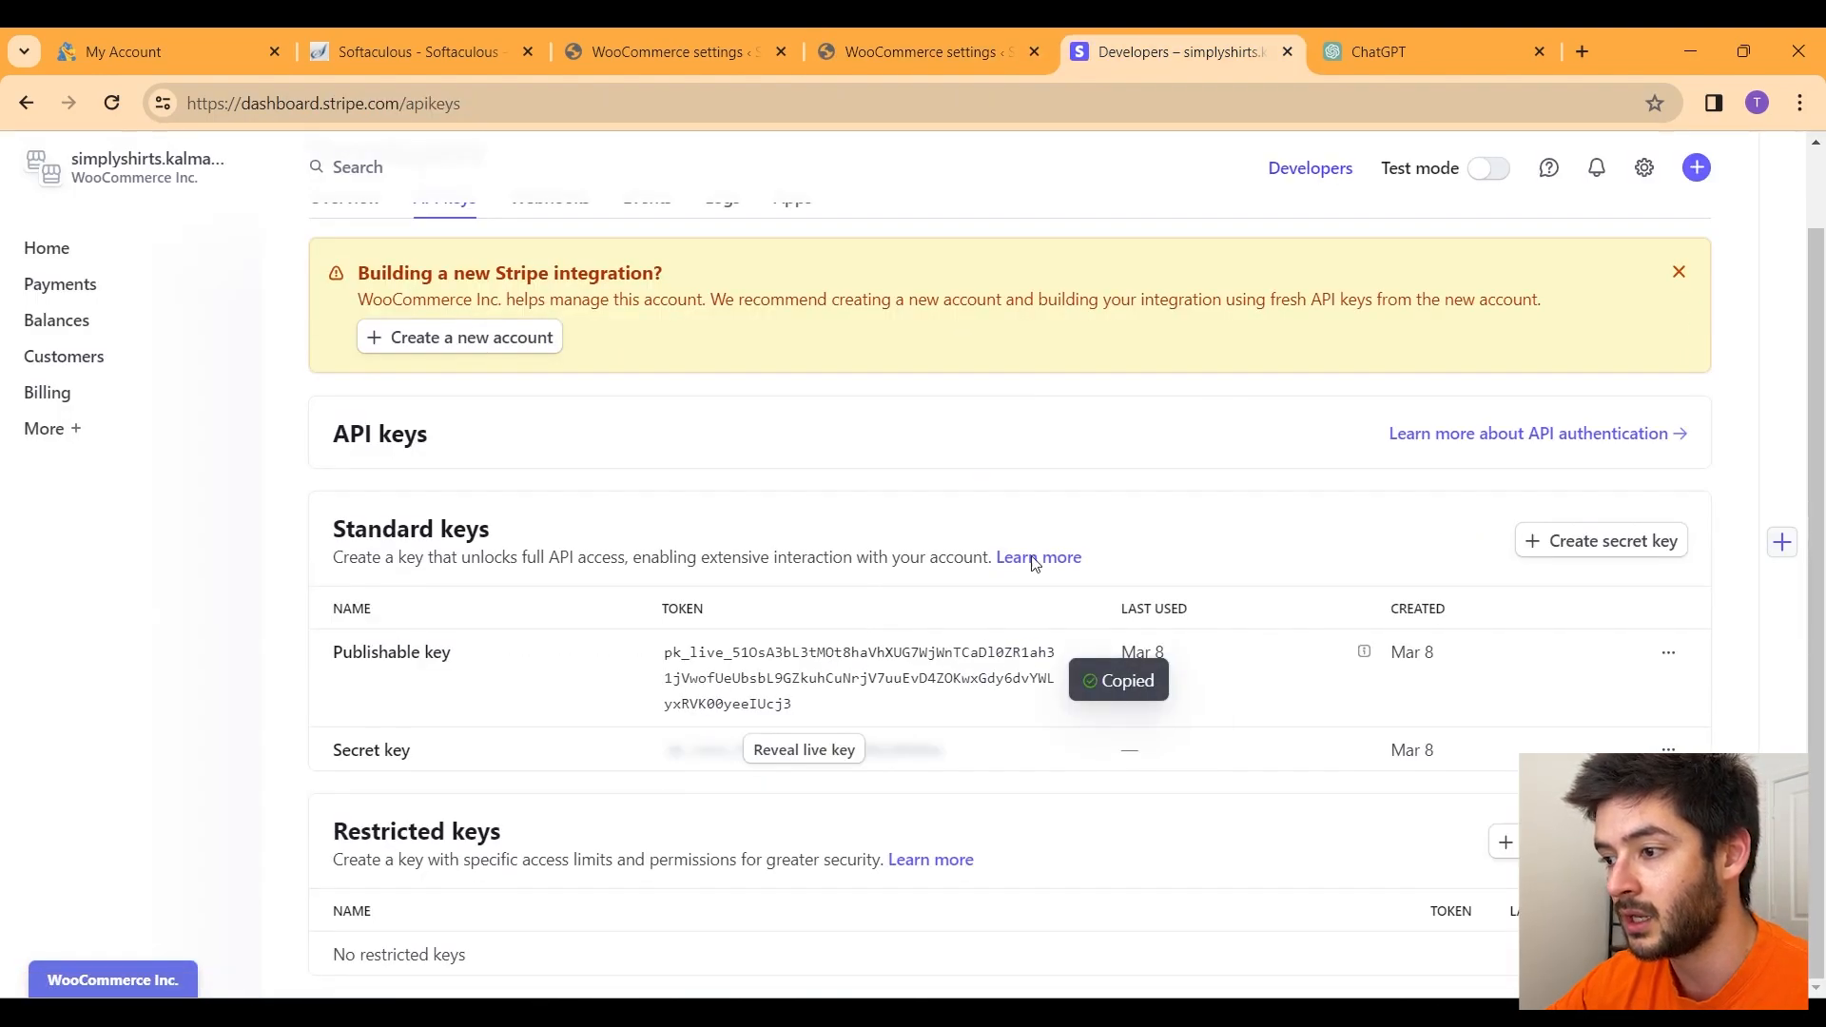
pyautogui.click(917, 59)
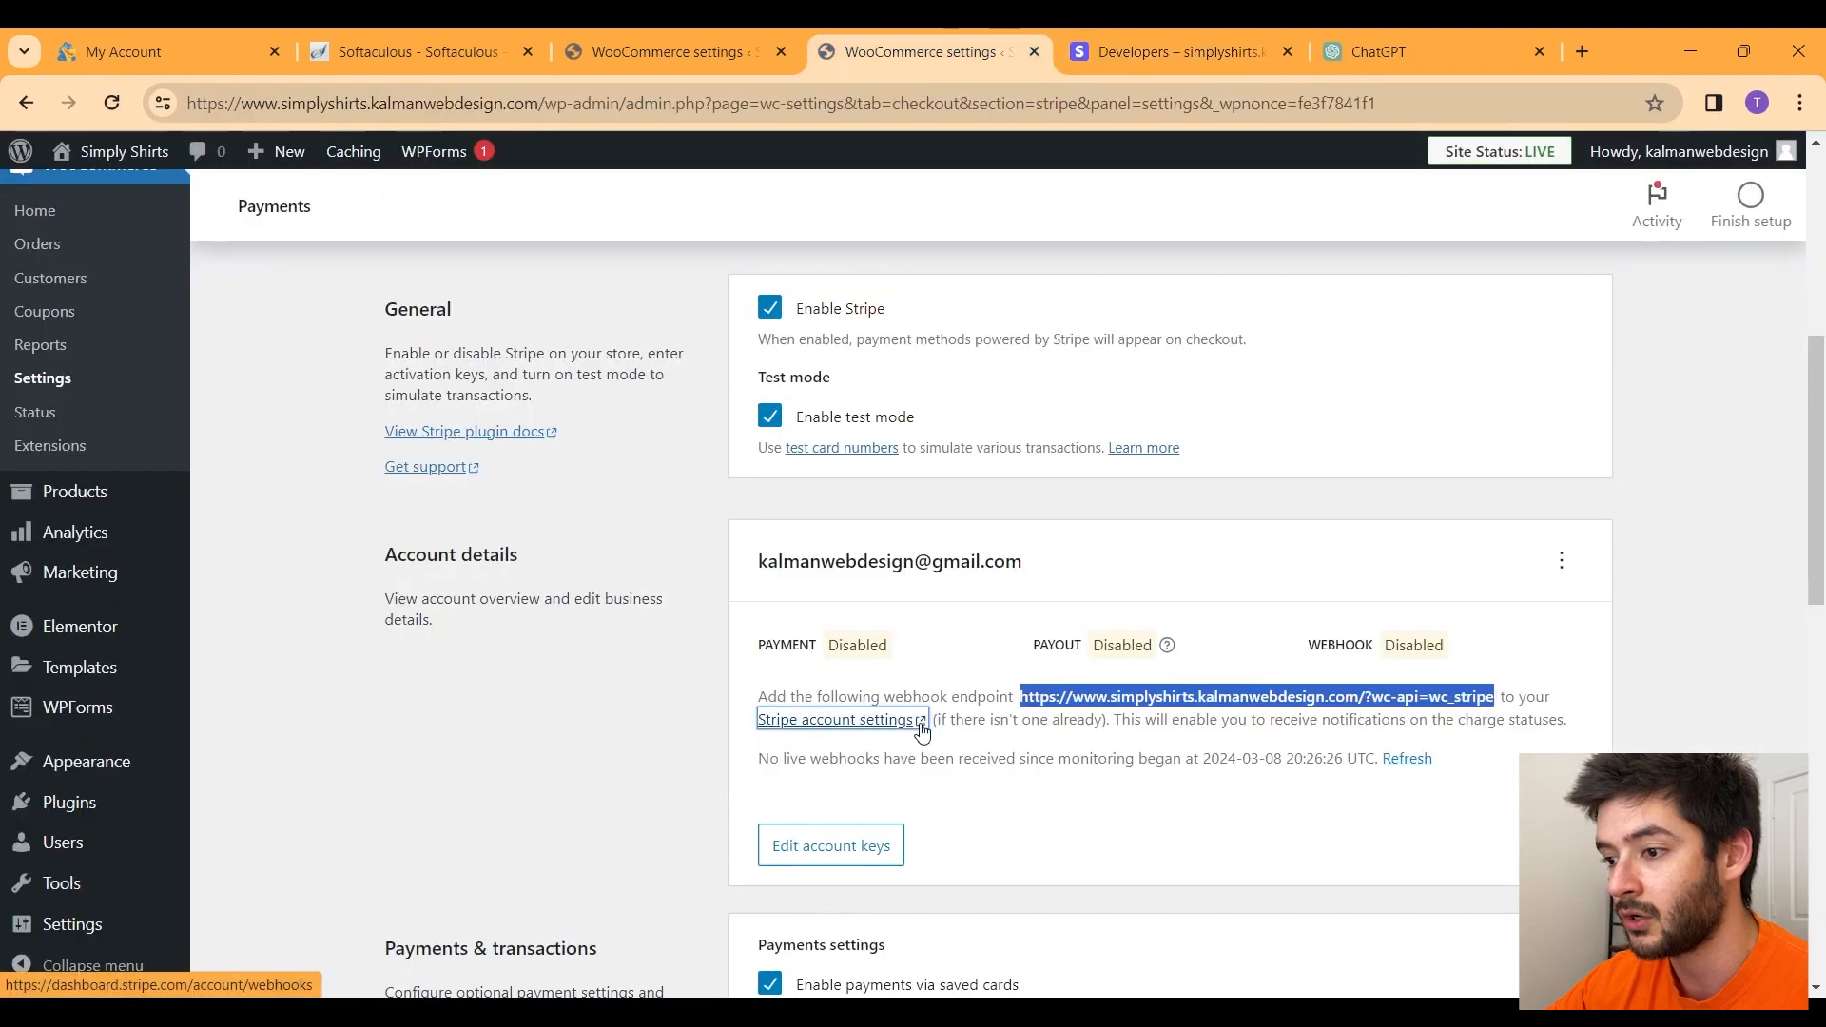
pyautogui.scroll(-1, 919, 731)
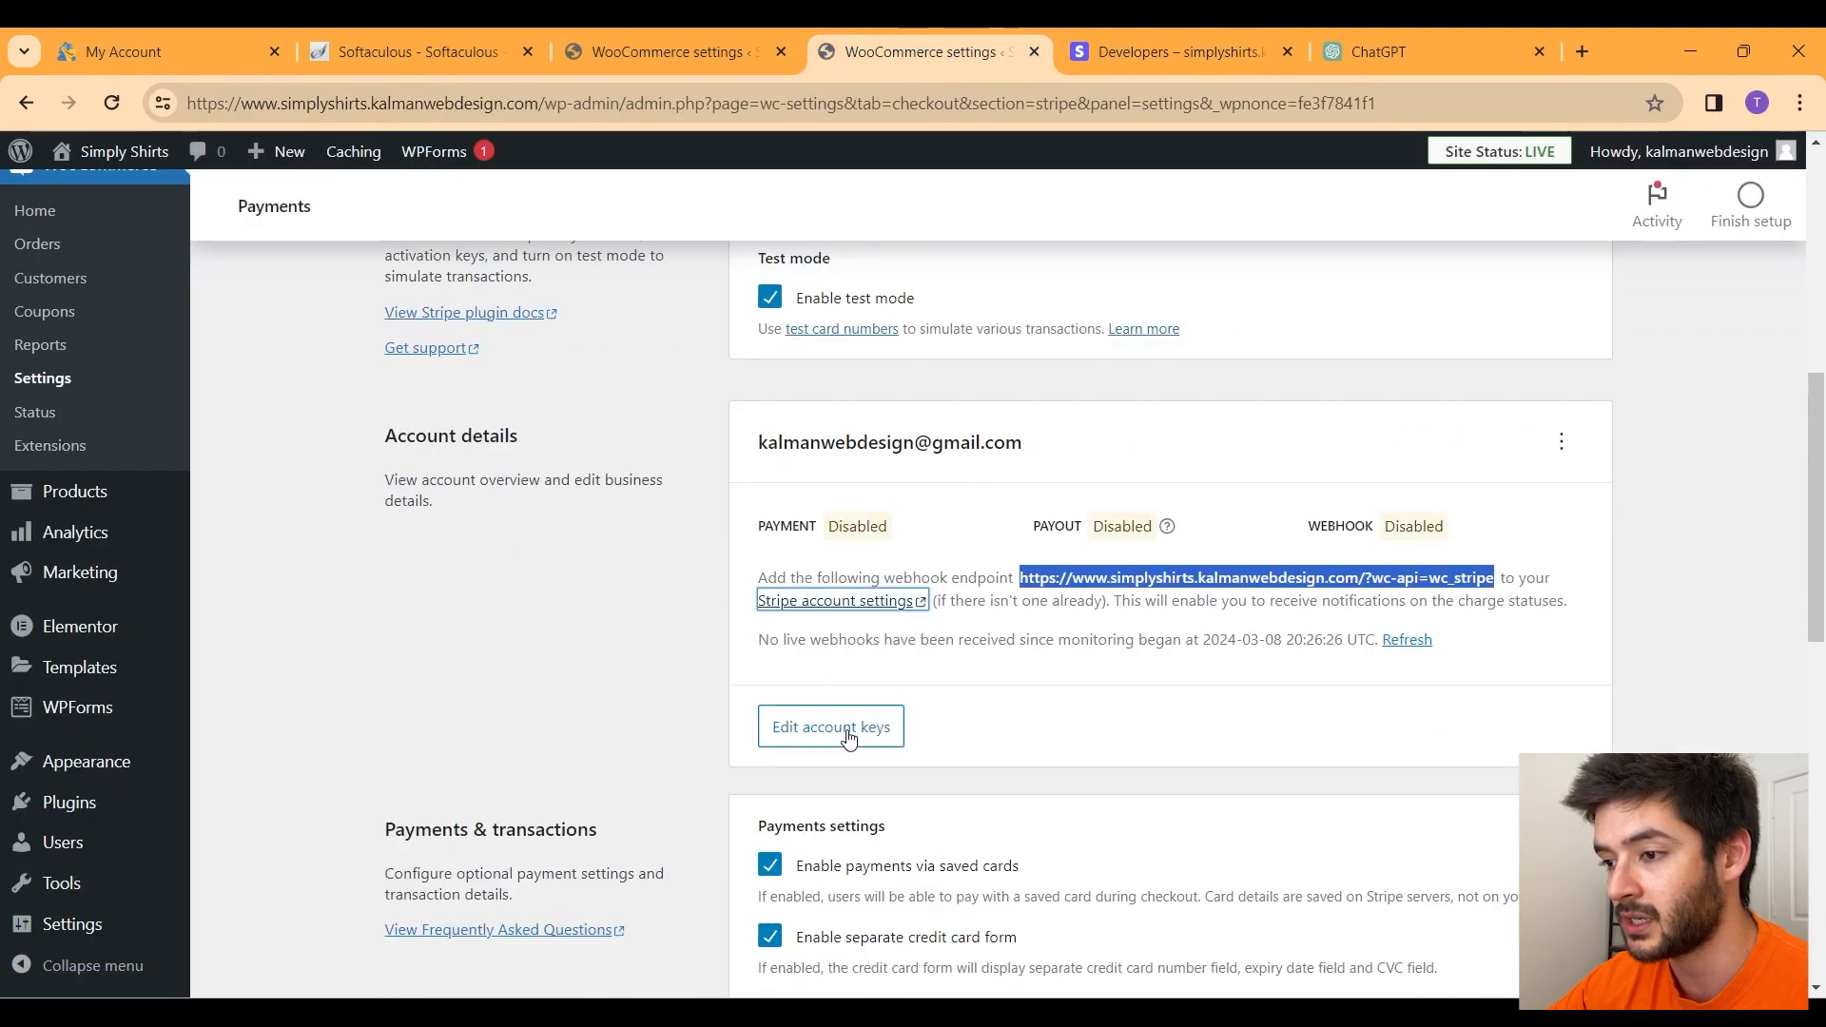
pyautogui.click(844, 736)
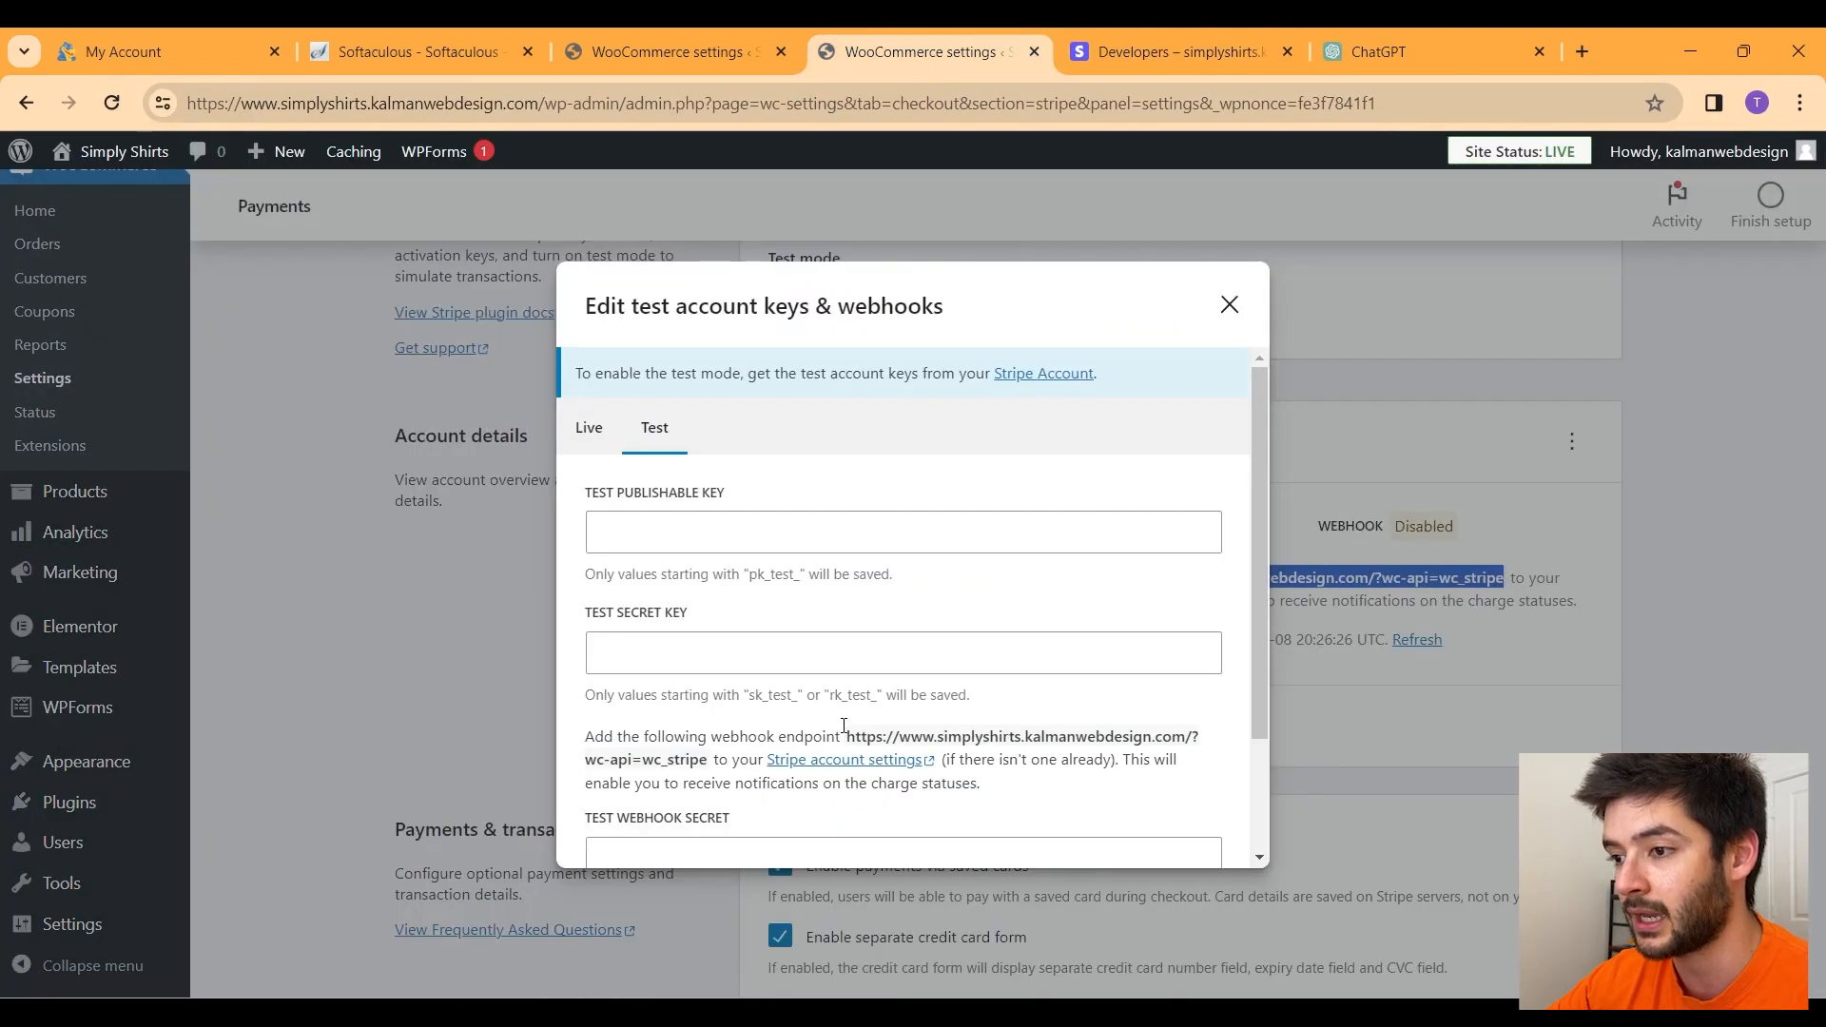
pyautogui.click(771, 549)
pyautogui.hotkey('ctrl', 'v')
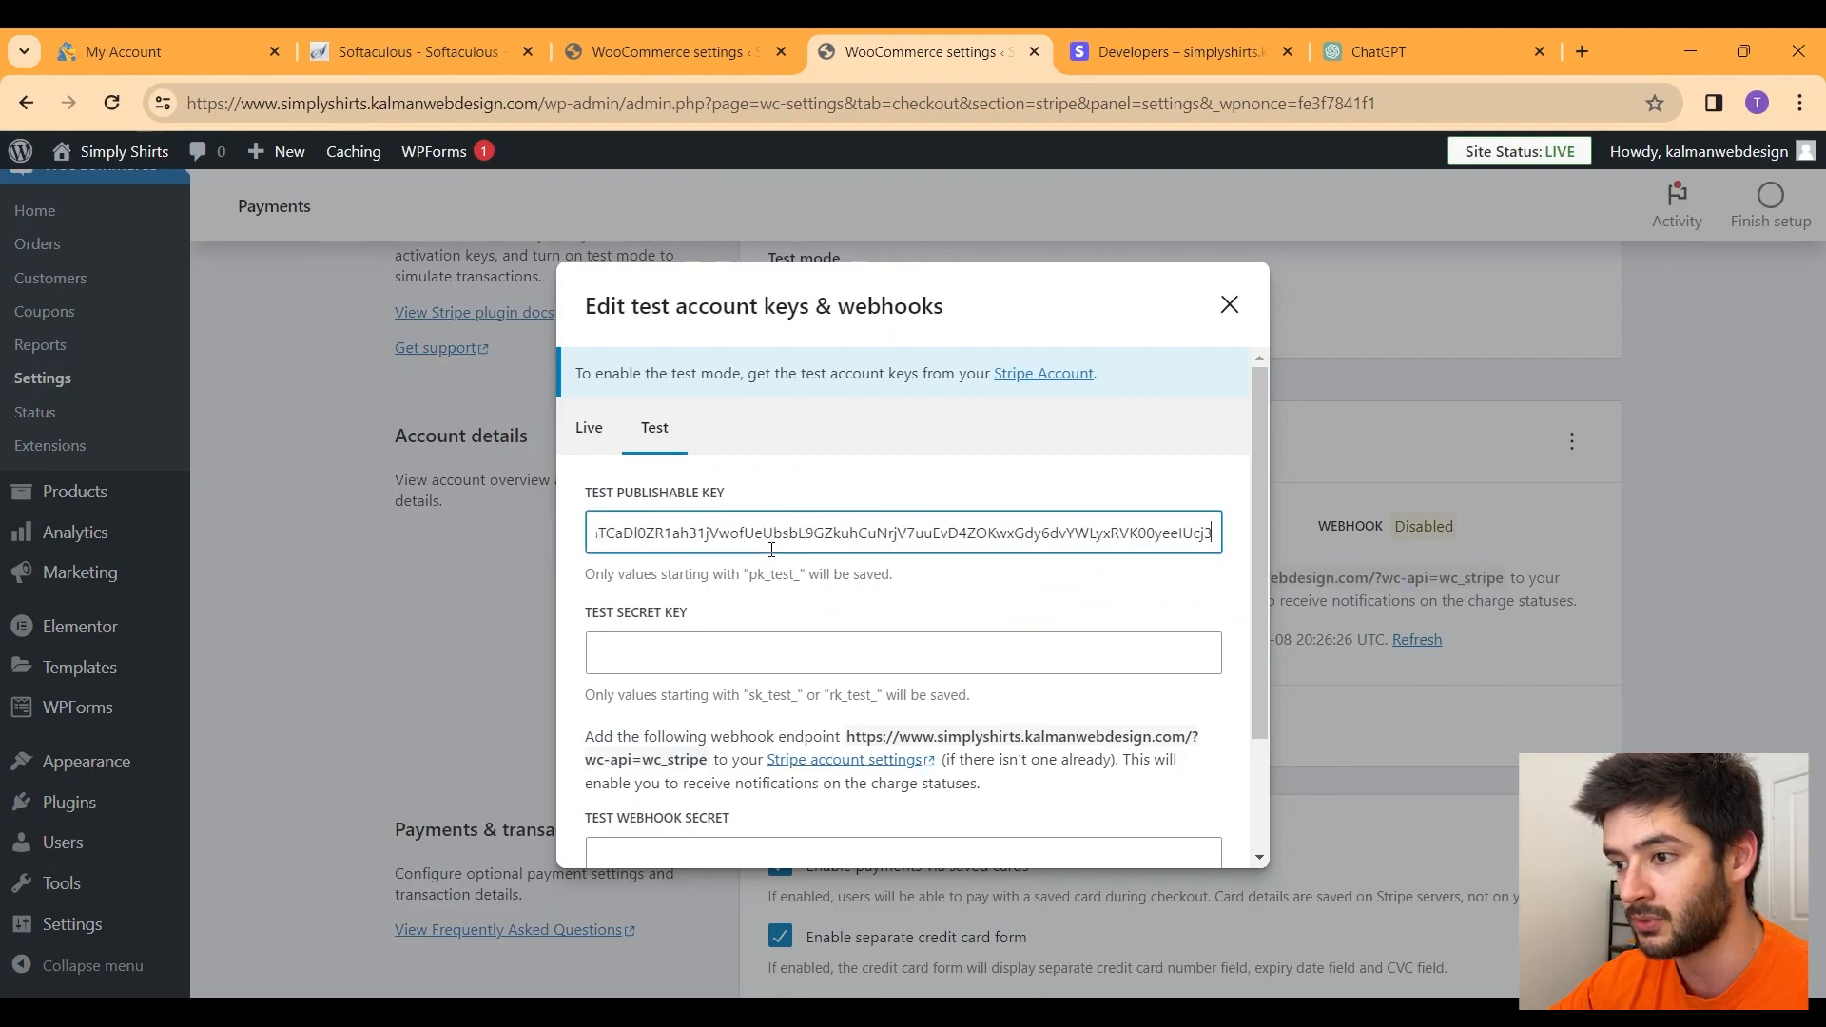
# Step: Get the test secret key from Stripe's API keys page for the test secret key field
pyautogui.click(1110, 37)
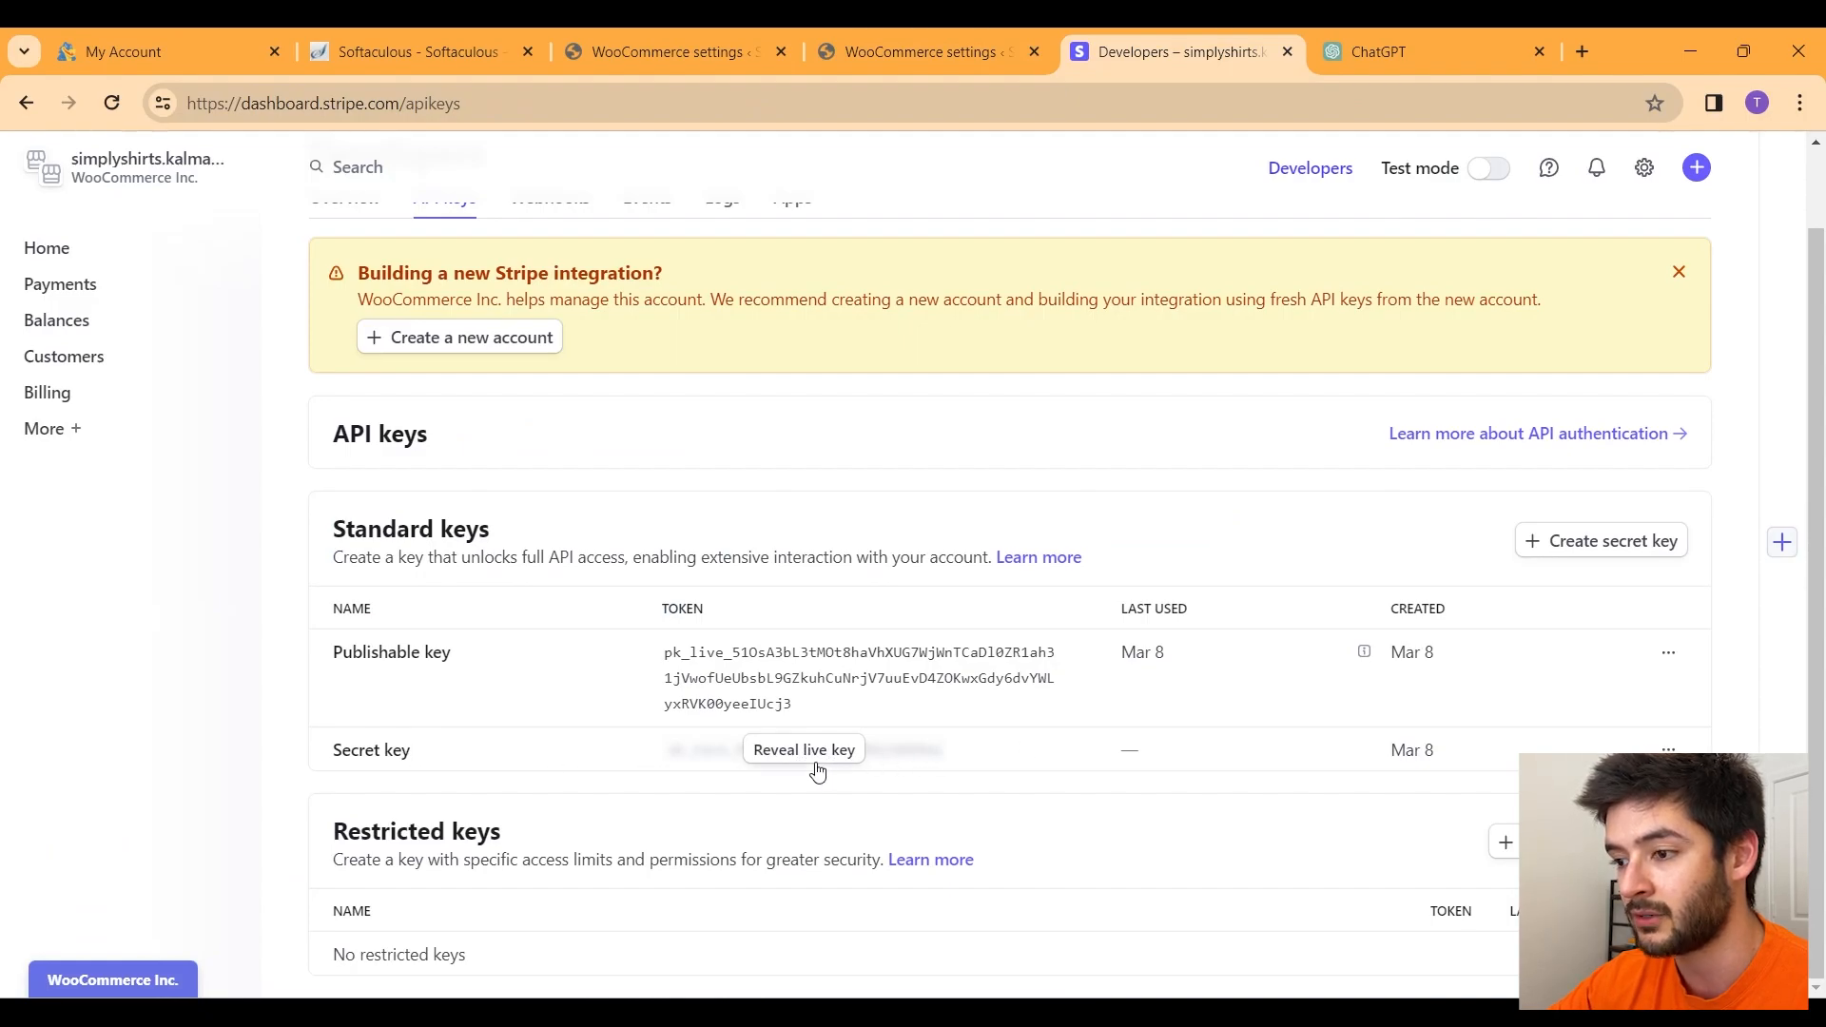
pyautogui.click(916, 54)
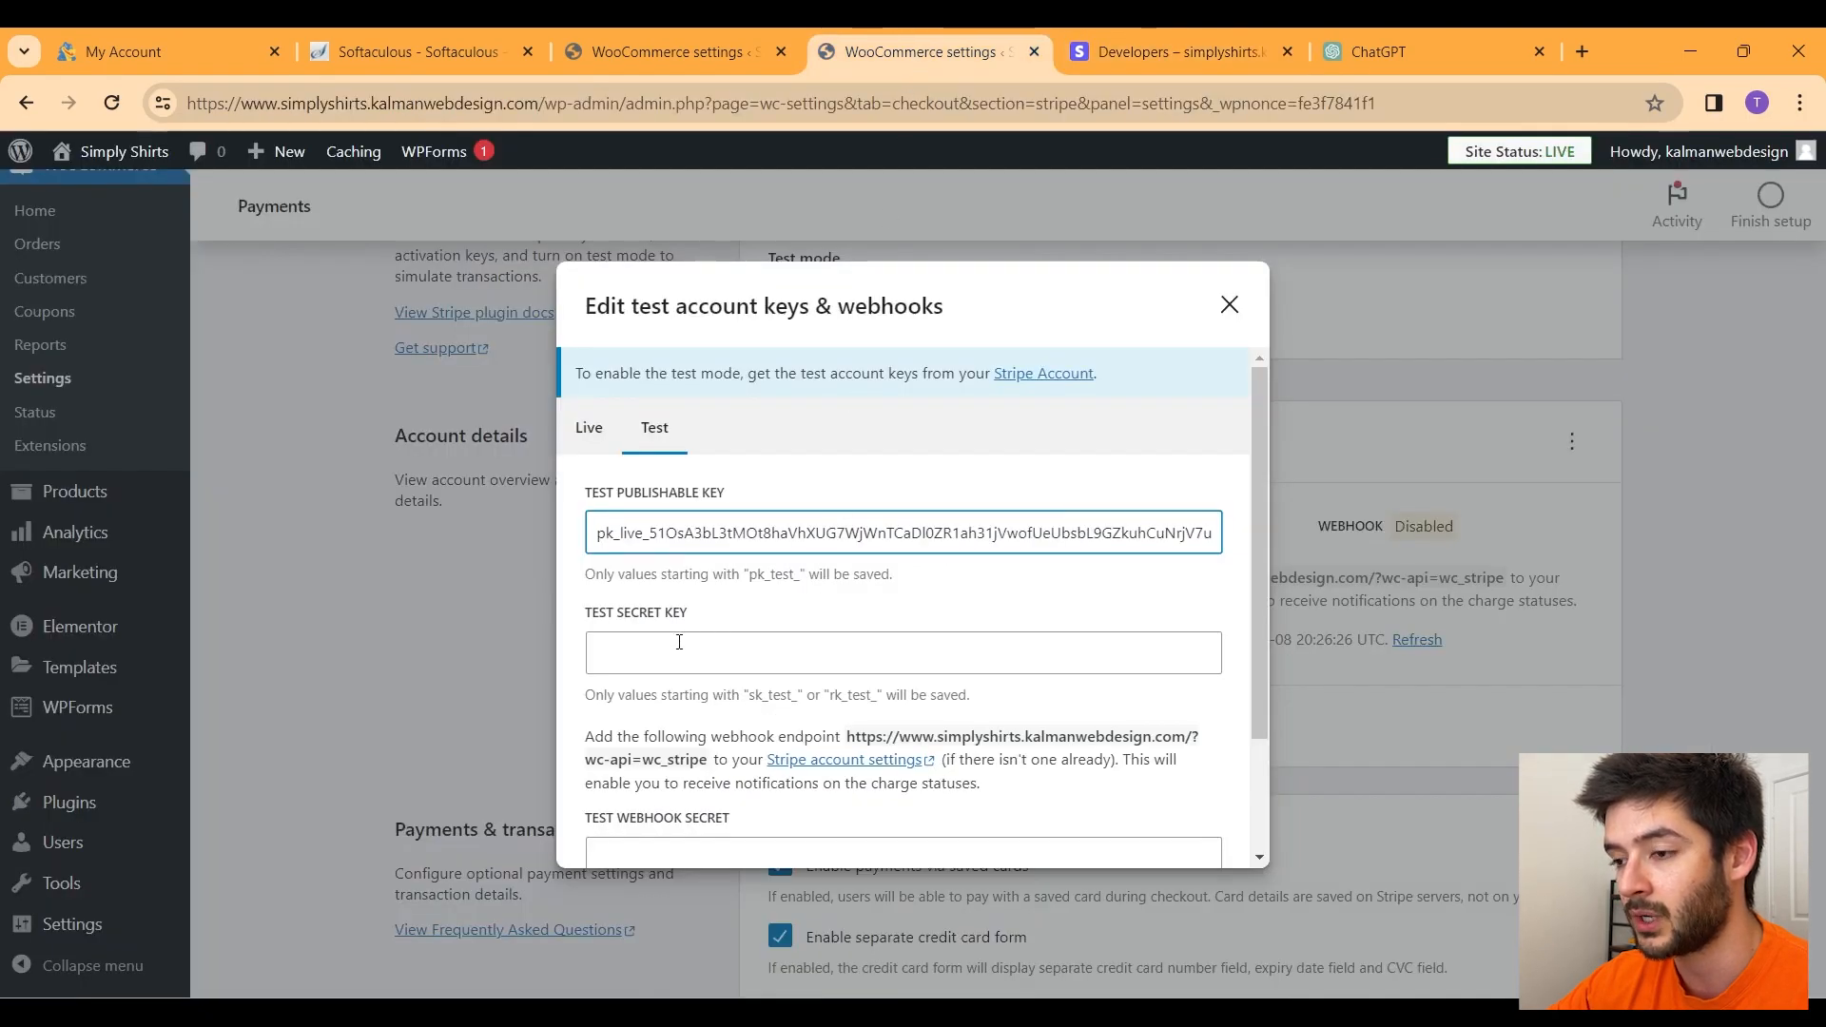
pyautogui.scroll(-2, 681, 609)
pyautogui.click(695, 545)
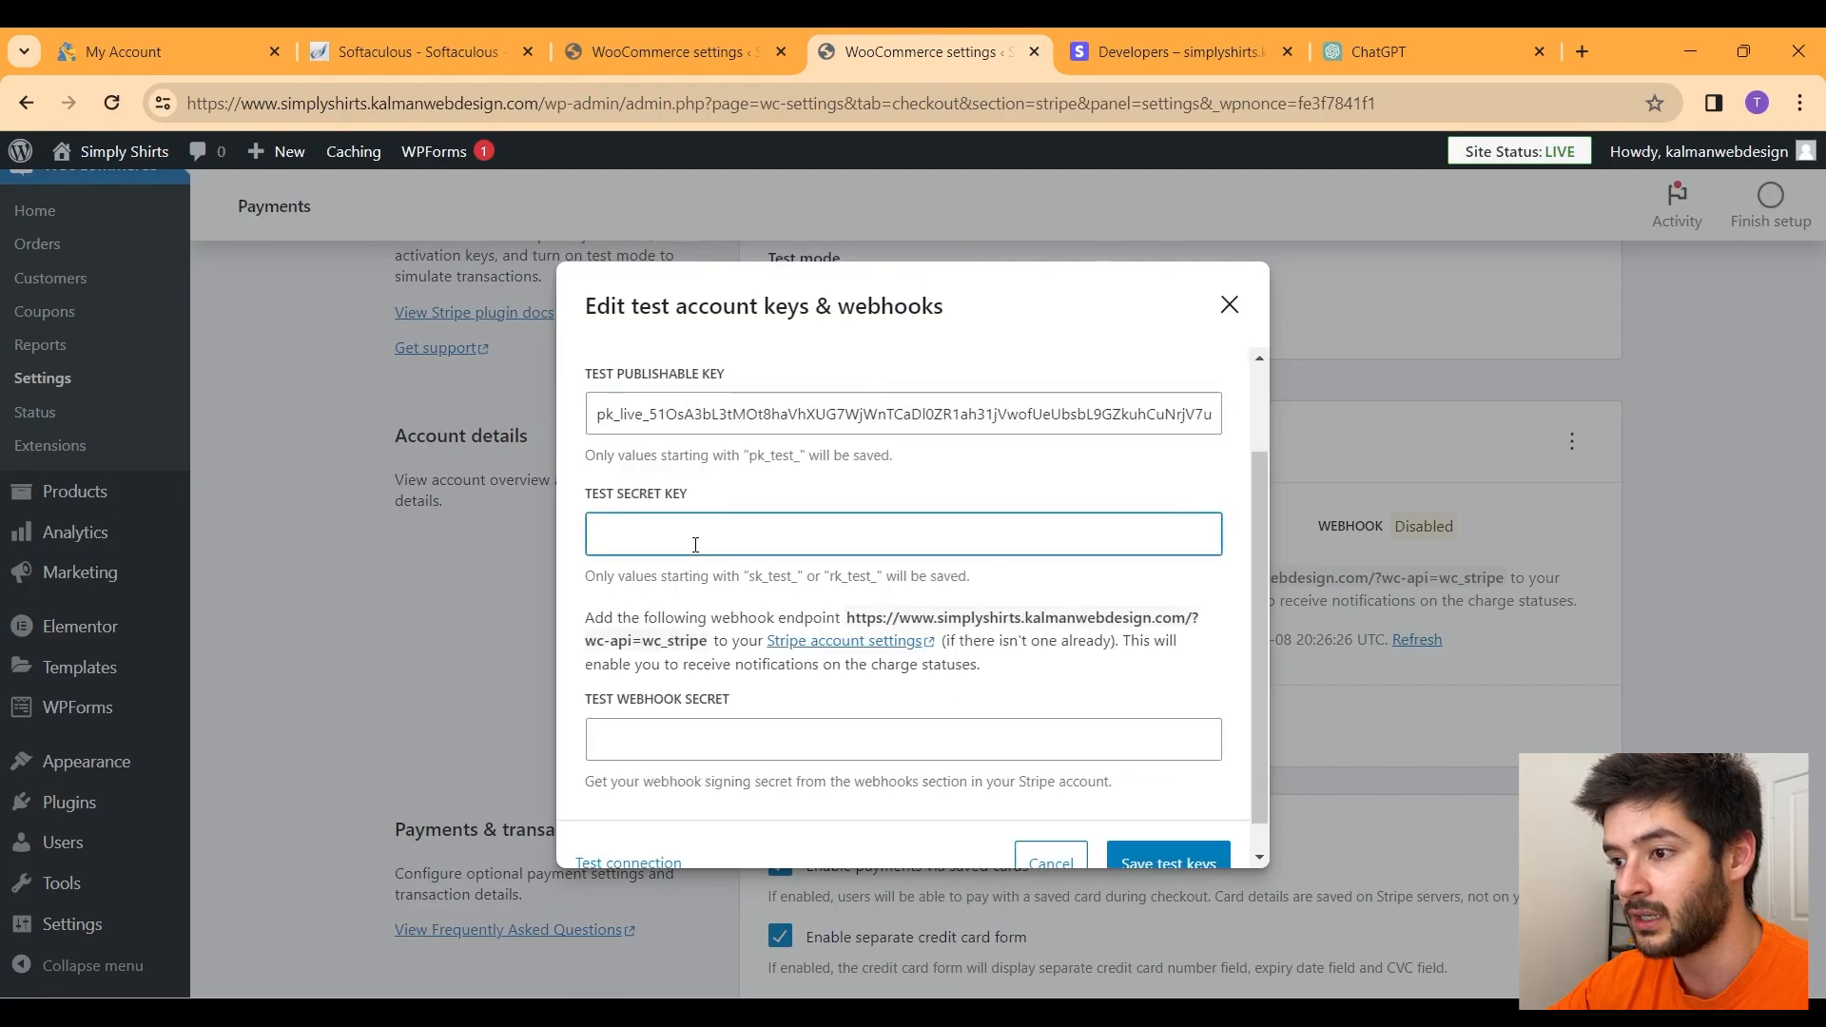
pyautogui.click(1167, 48)
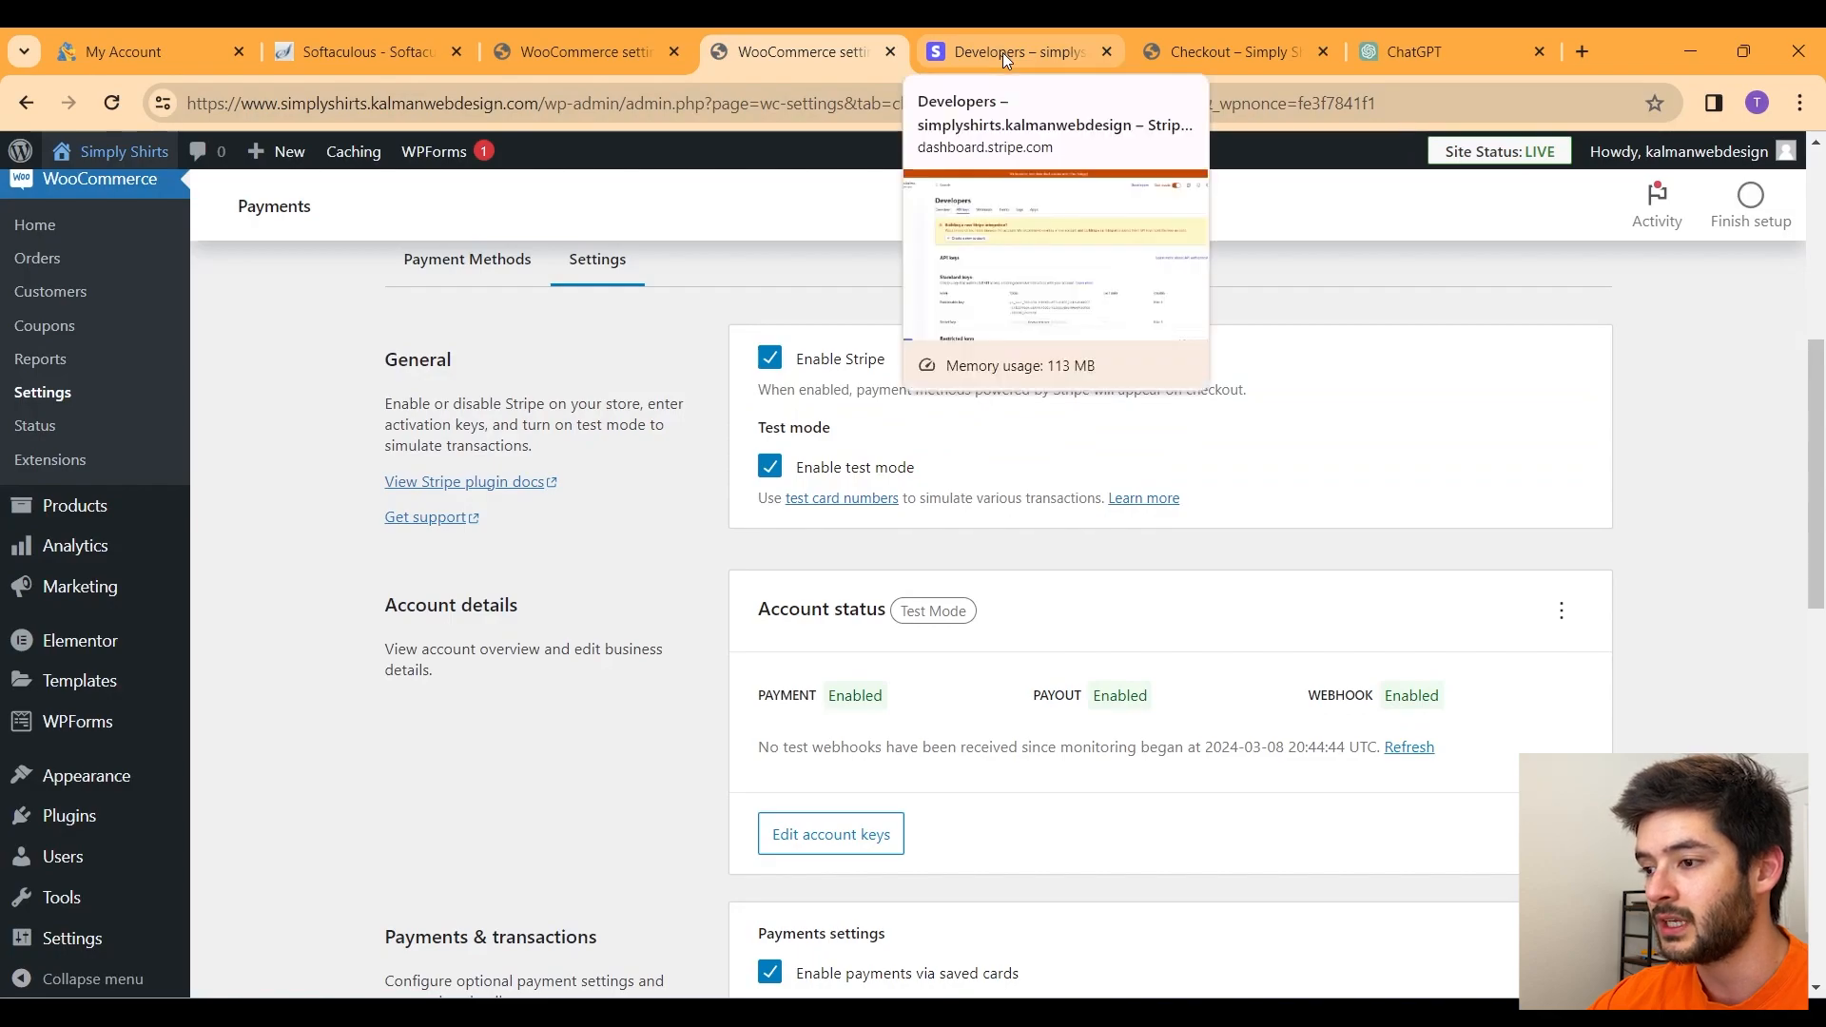
pyautogui.click(1003, 54)
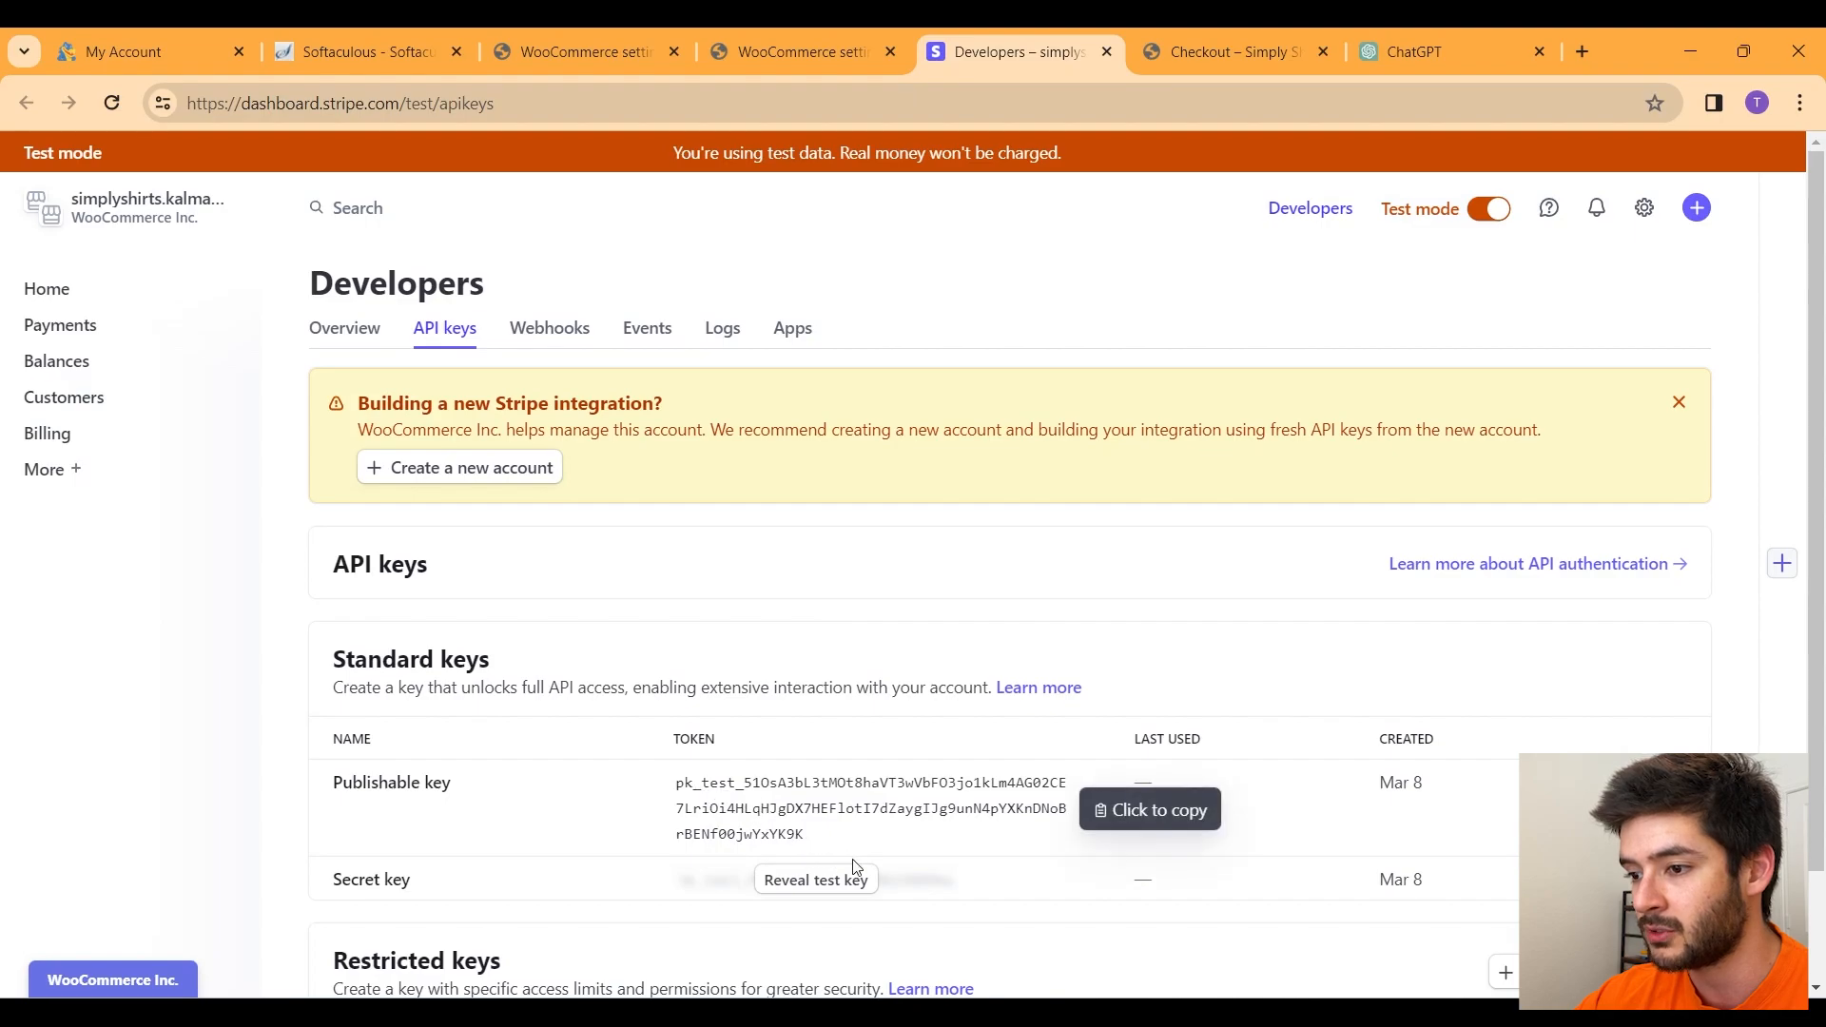
pyautogui.click(790, 50)
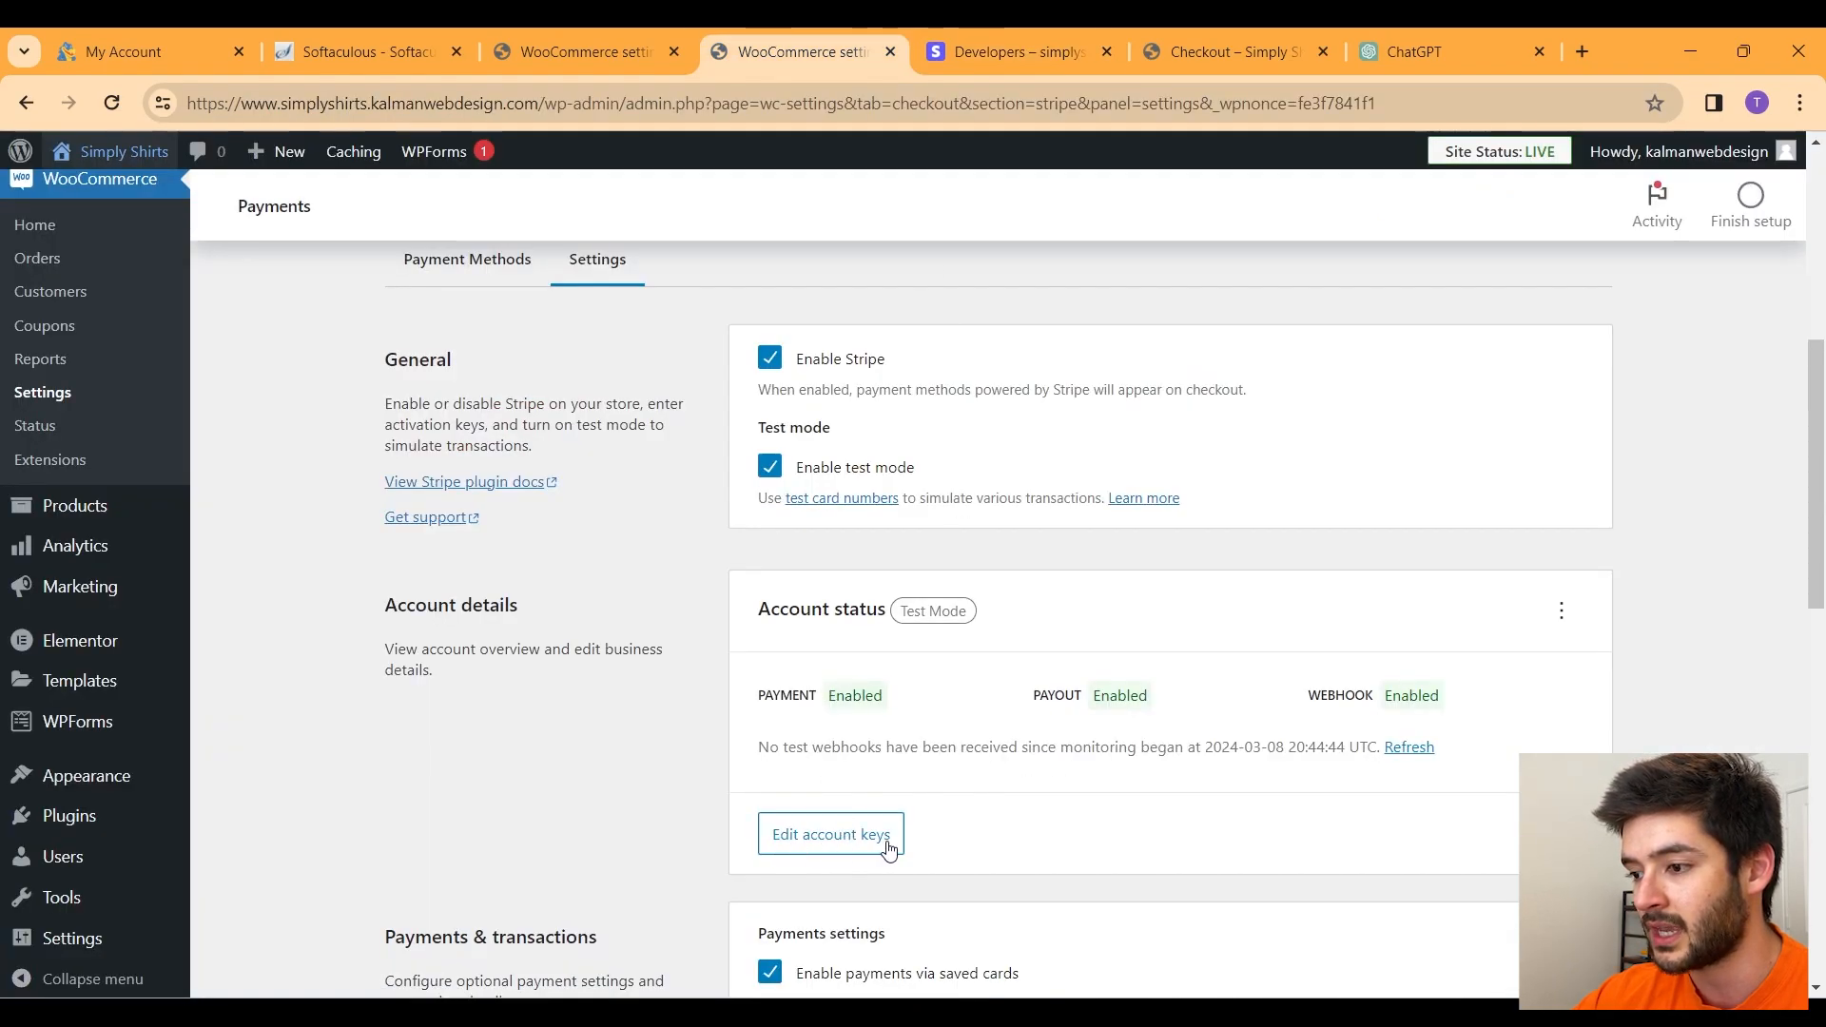
pyautogui.scroll(-15, 901, 844)
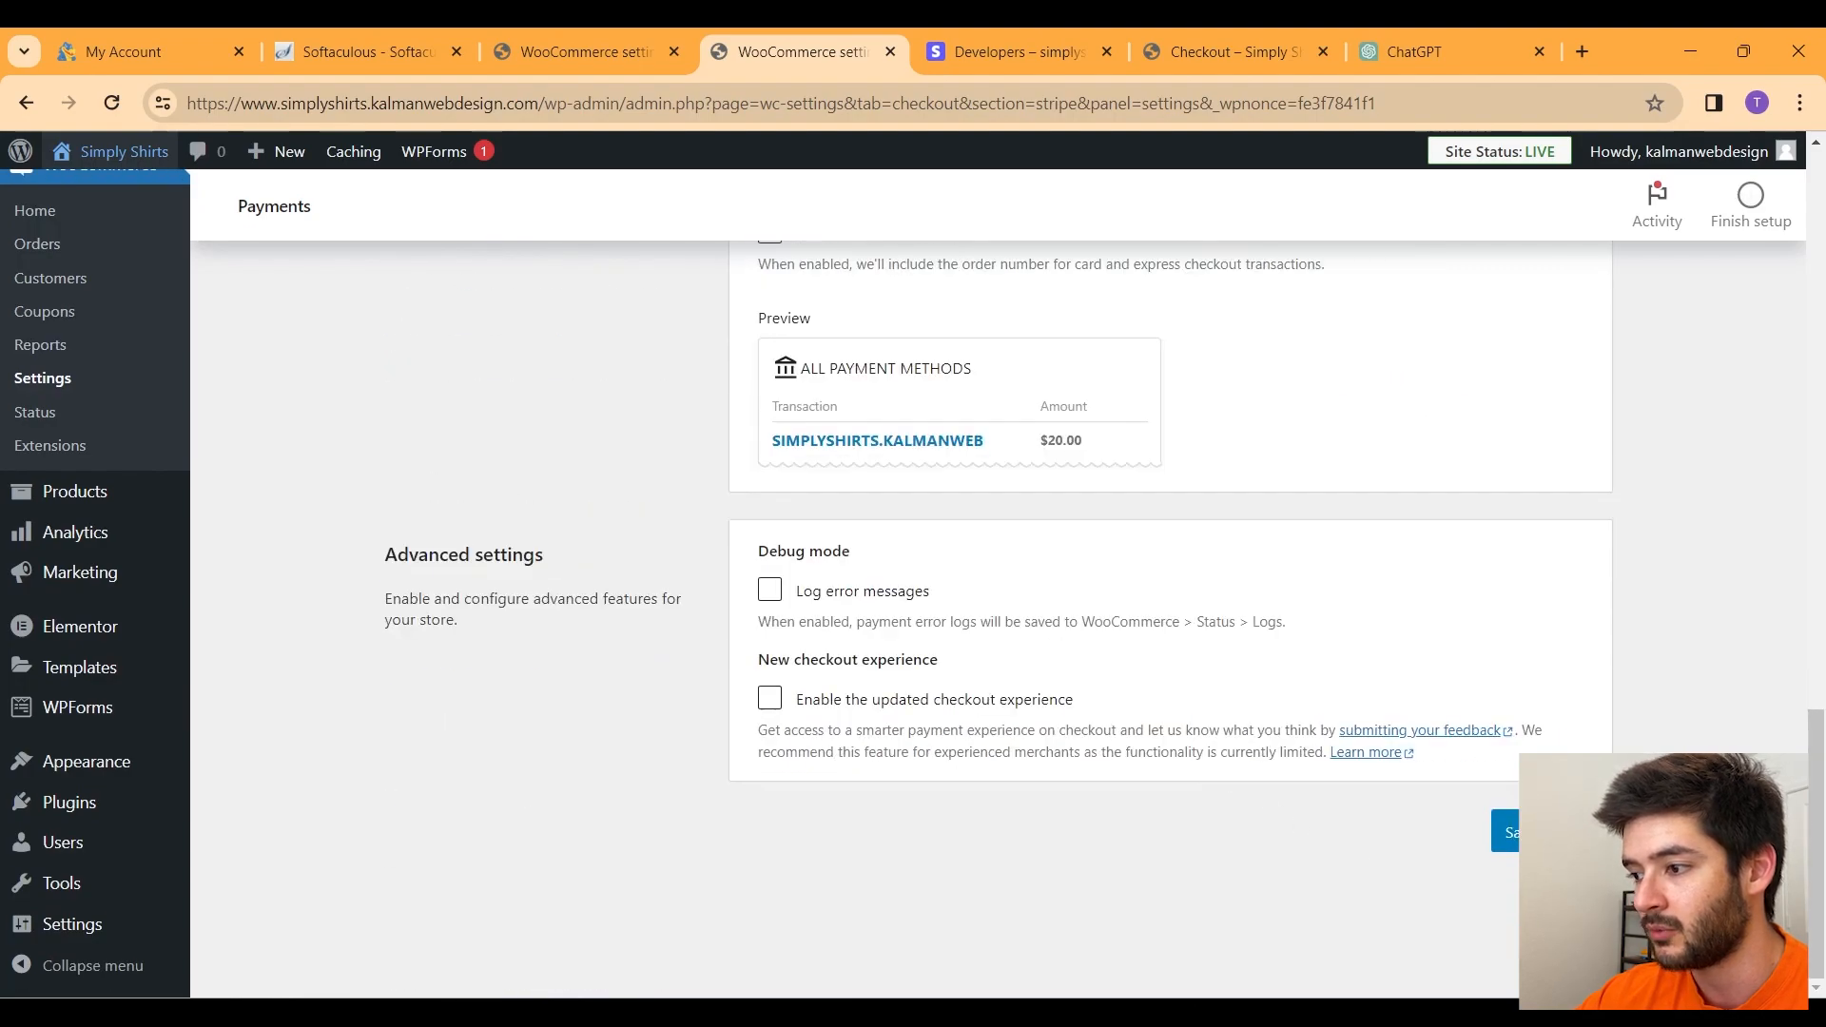
pyautogui.scroll(20, 1437, 369)
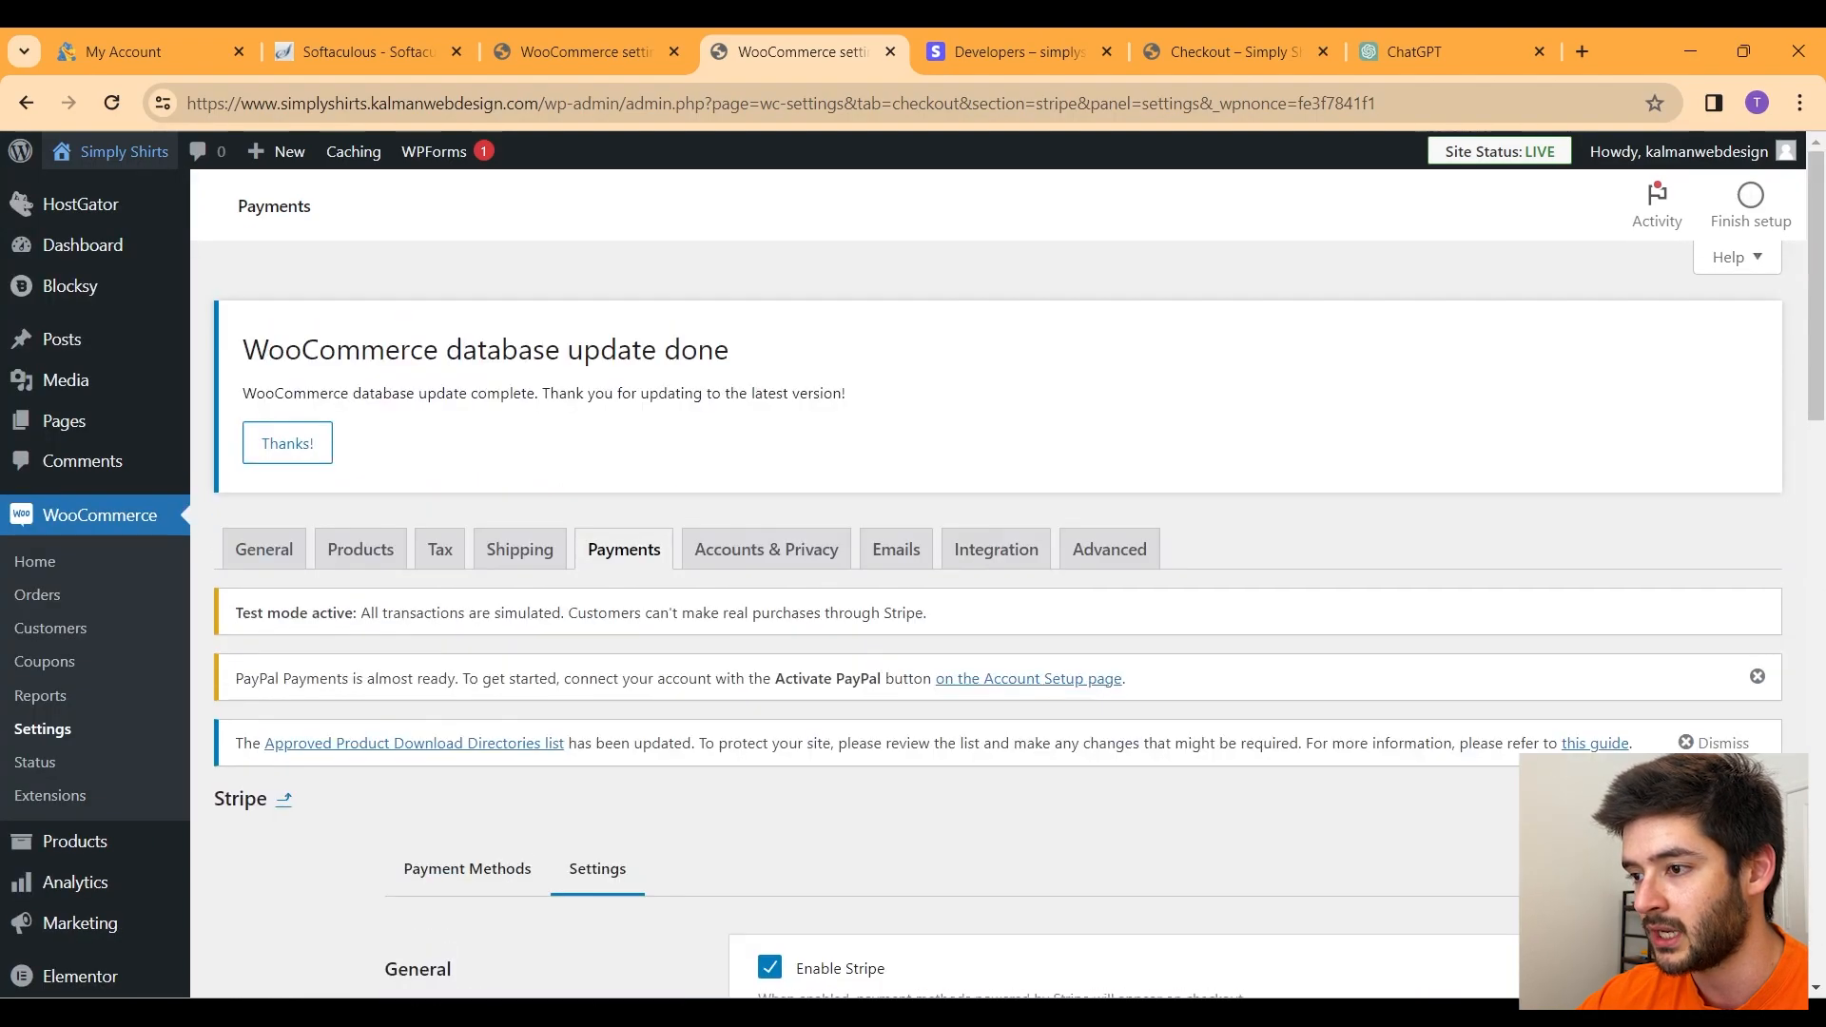
# Step: Verify the Simply Shirts checkout offers Credit Card (Stripe) in test mode for the $32.05 order
pyautogui.click(1229, 40)
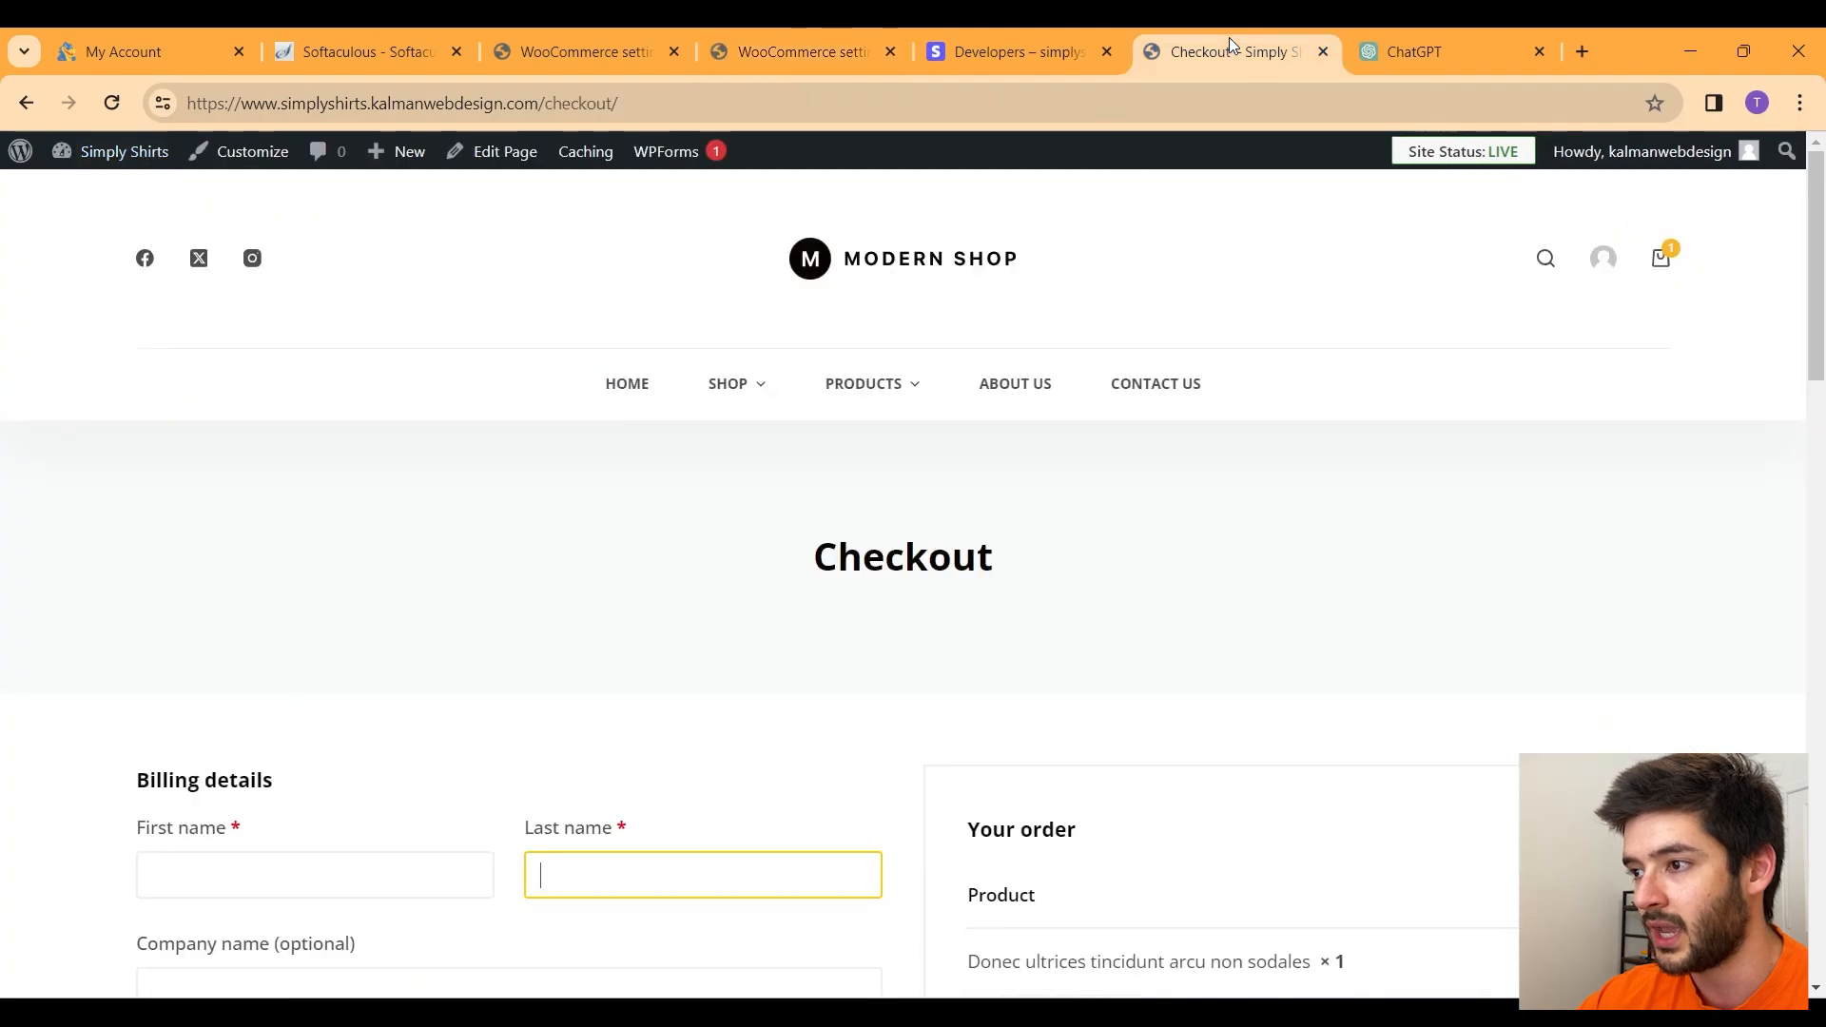
pyautogui.scroll(-5, 1203, 302)
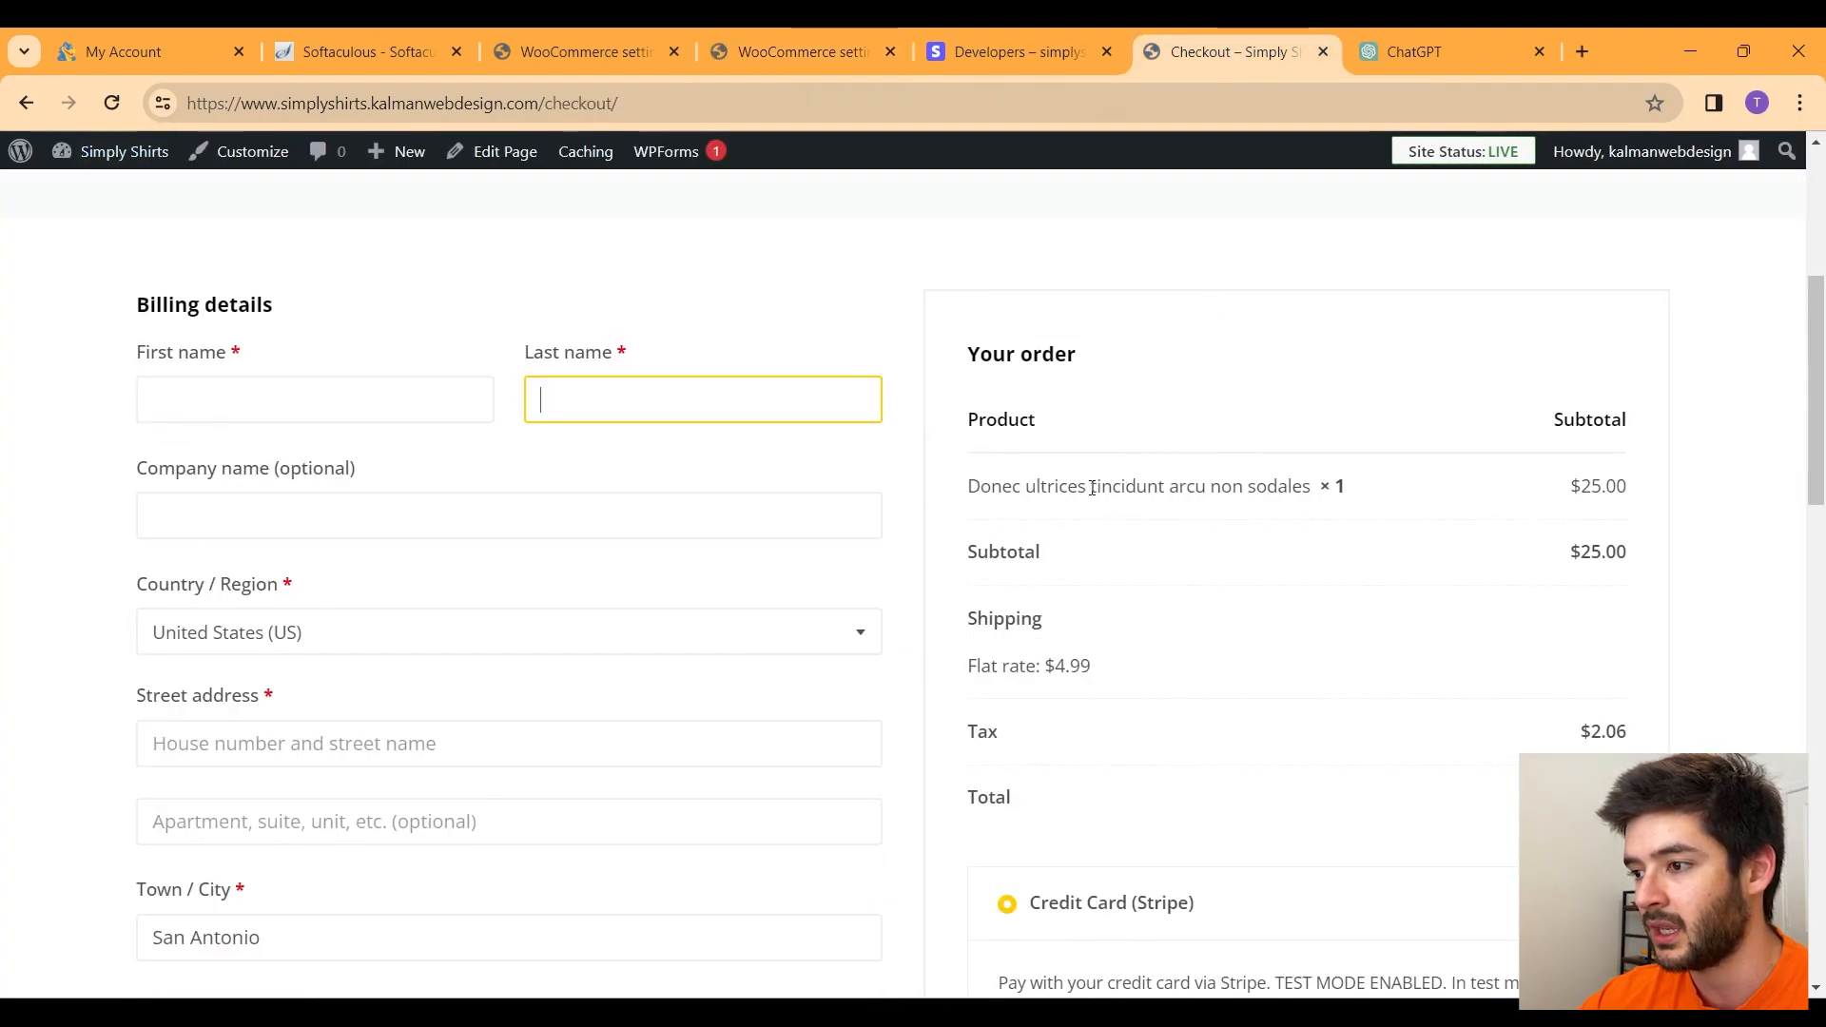
pyautogui.scroll(-6, 1500, 543)
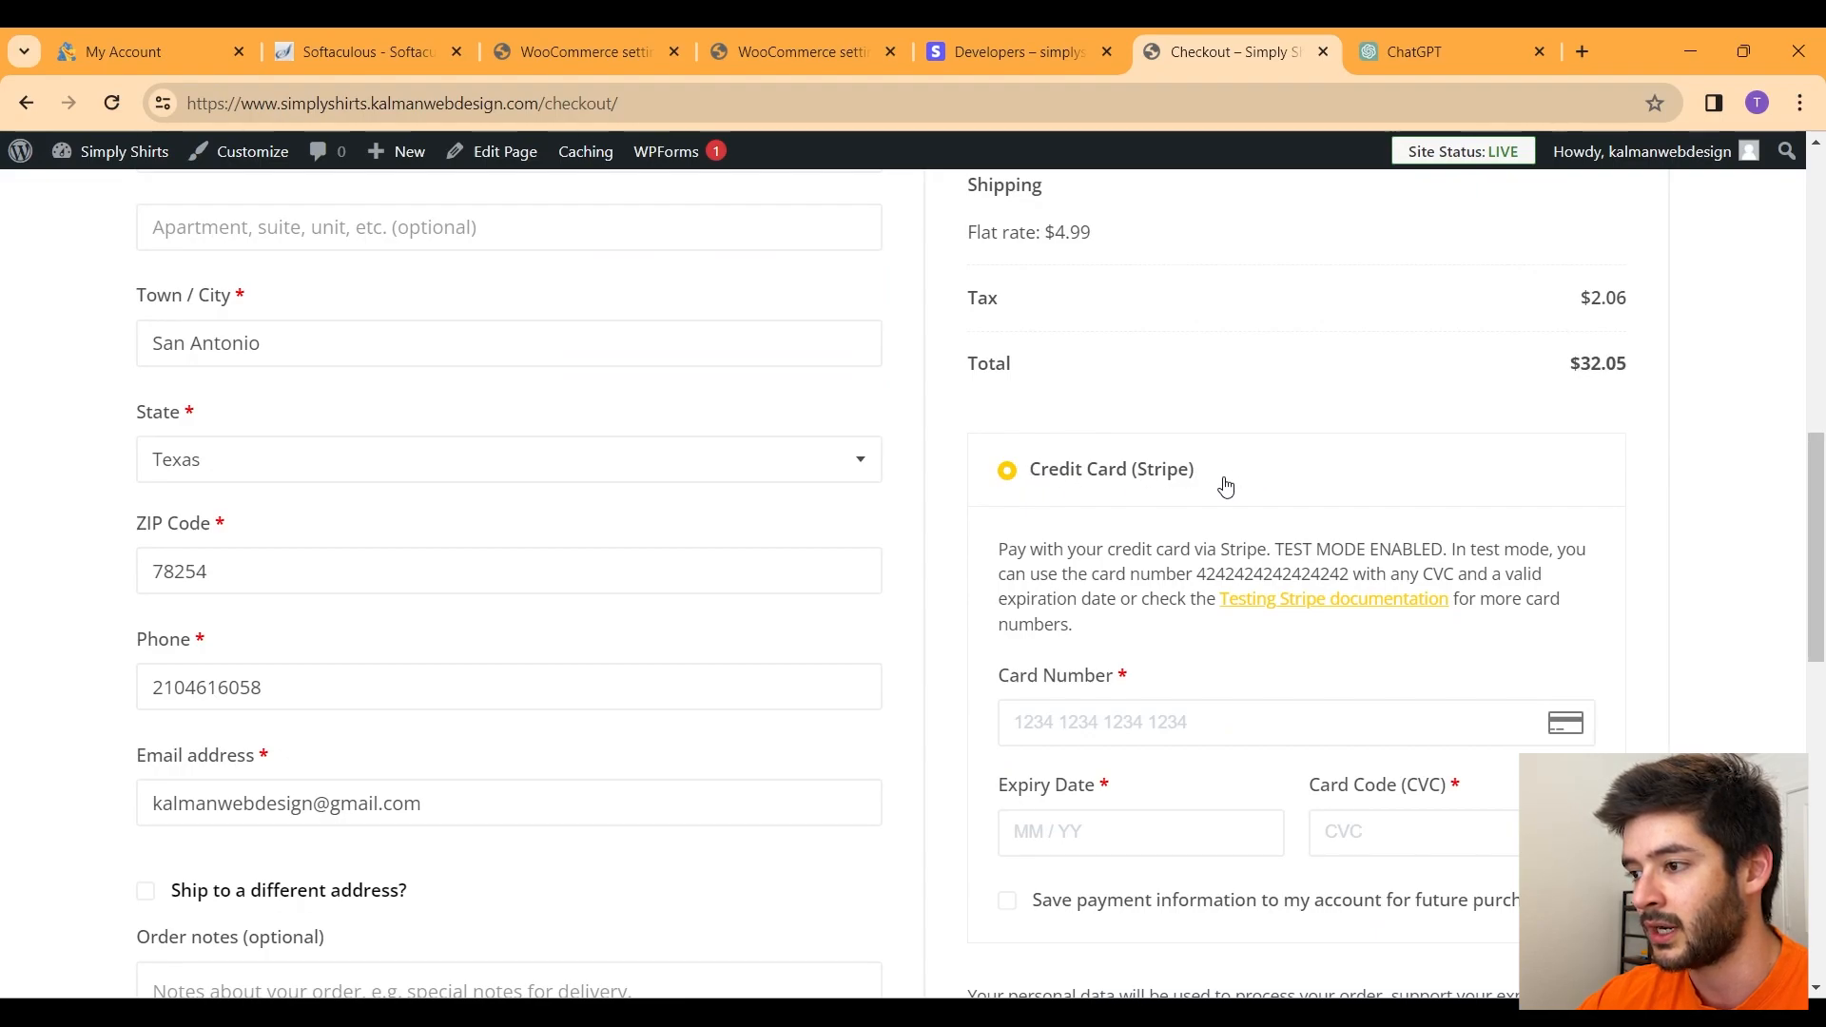
pyautogui.scroll(-2, 1213, 488)
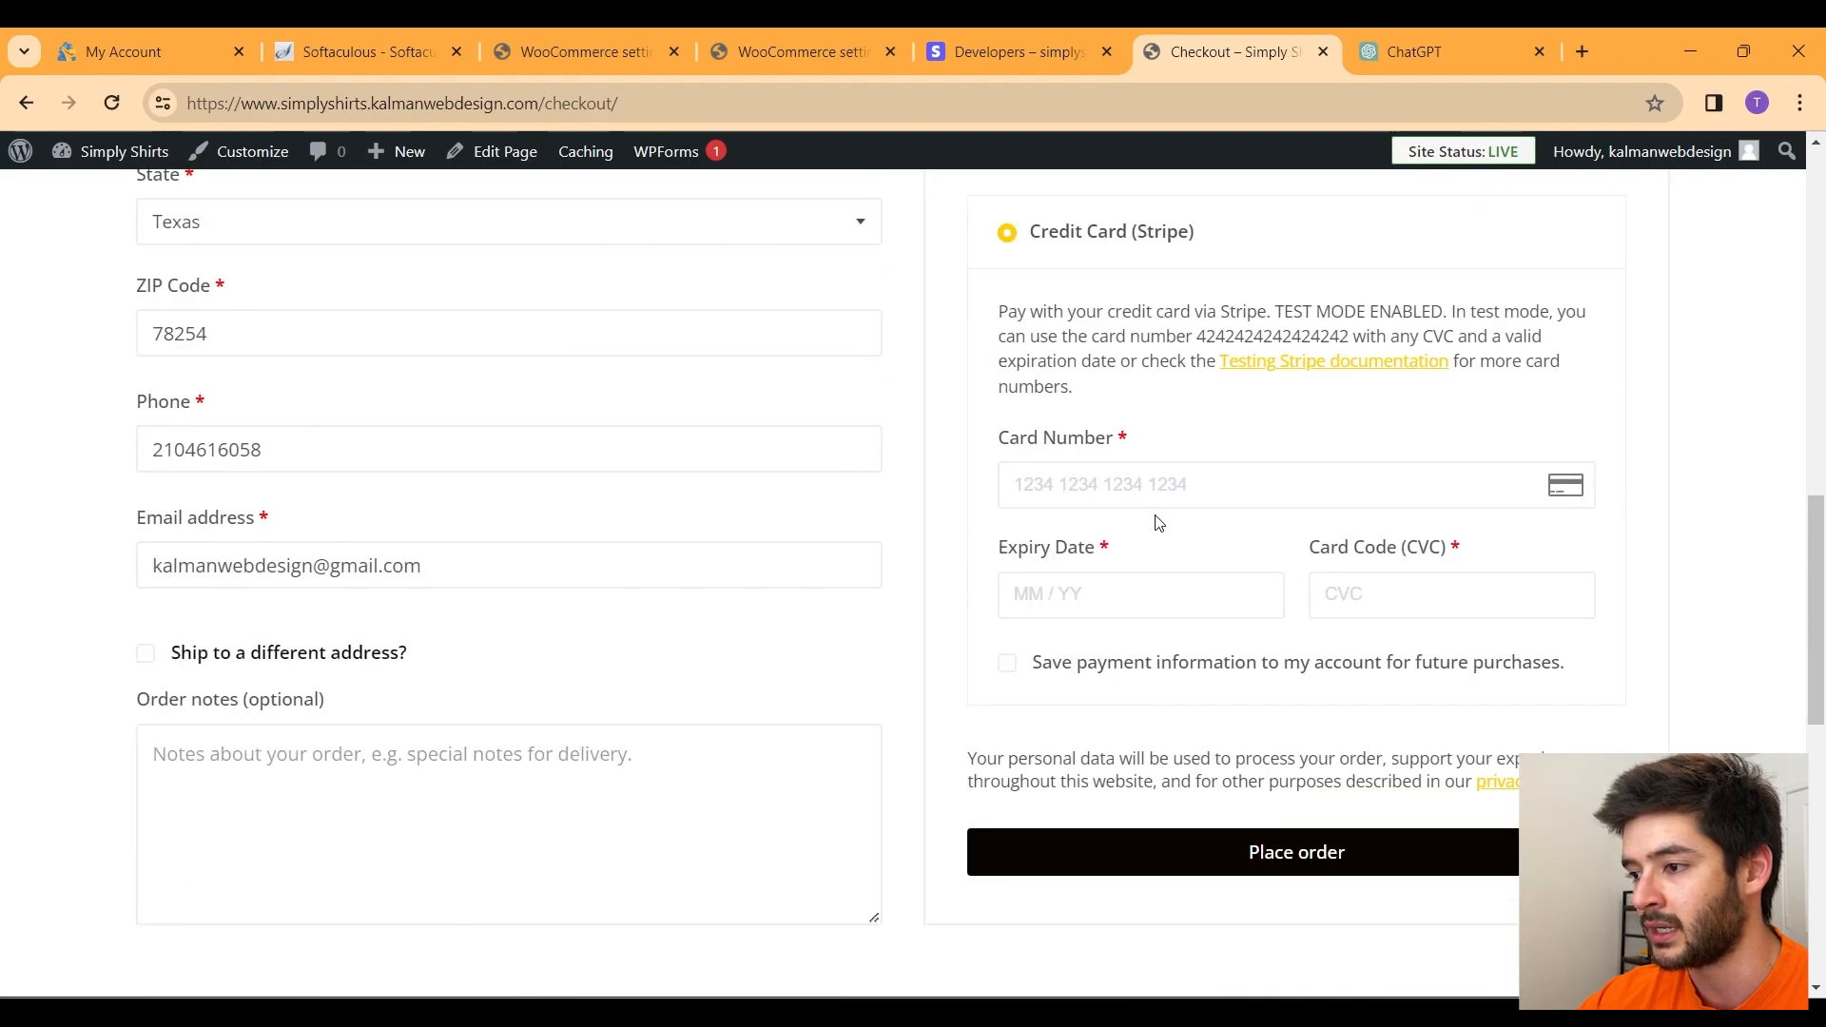
pyautogui.scroll(2, 1304, 619)
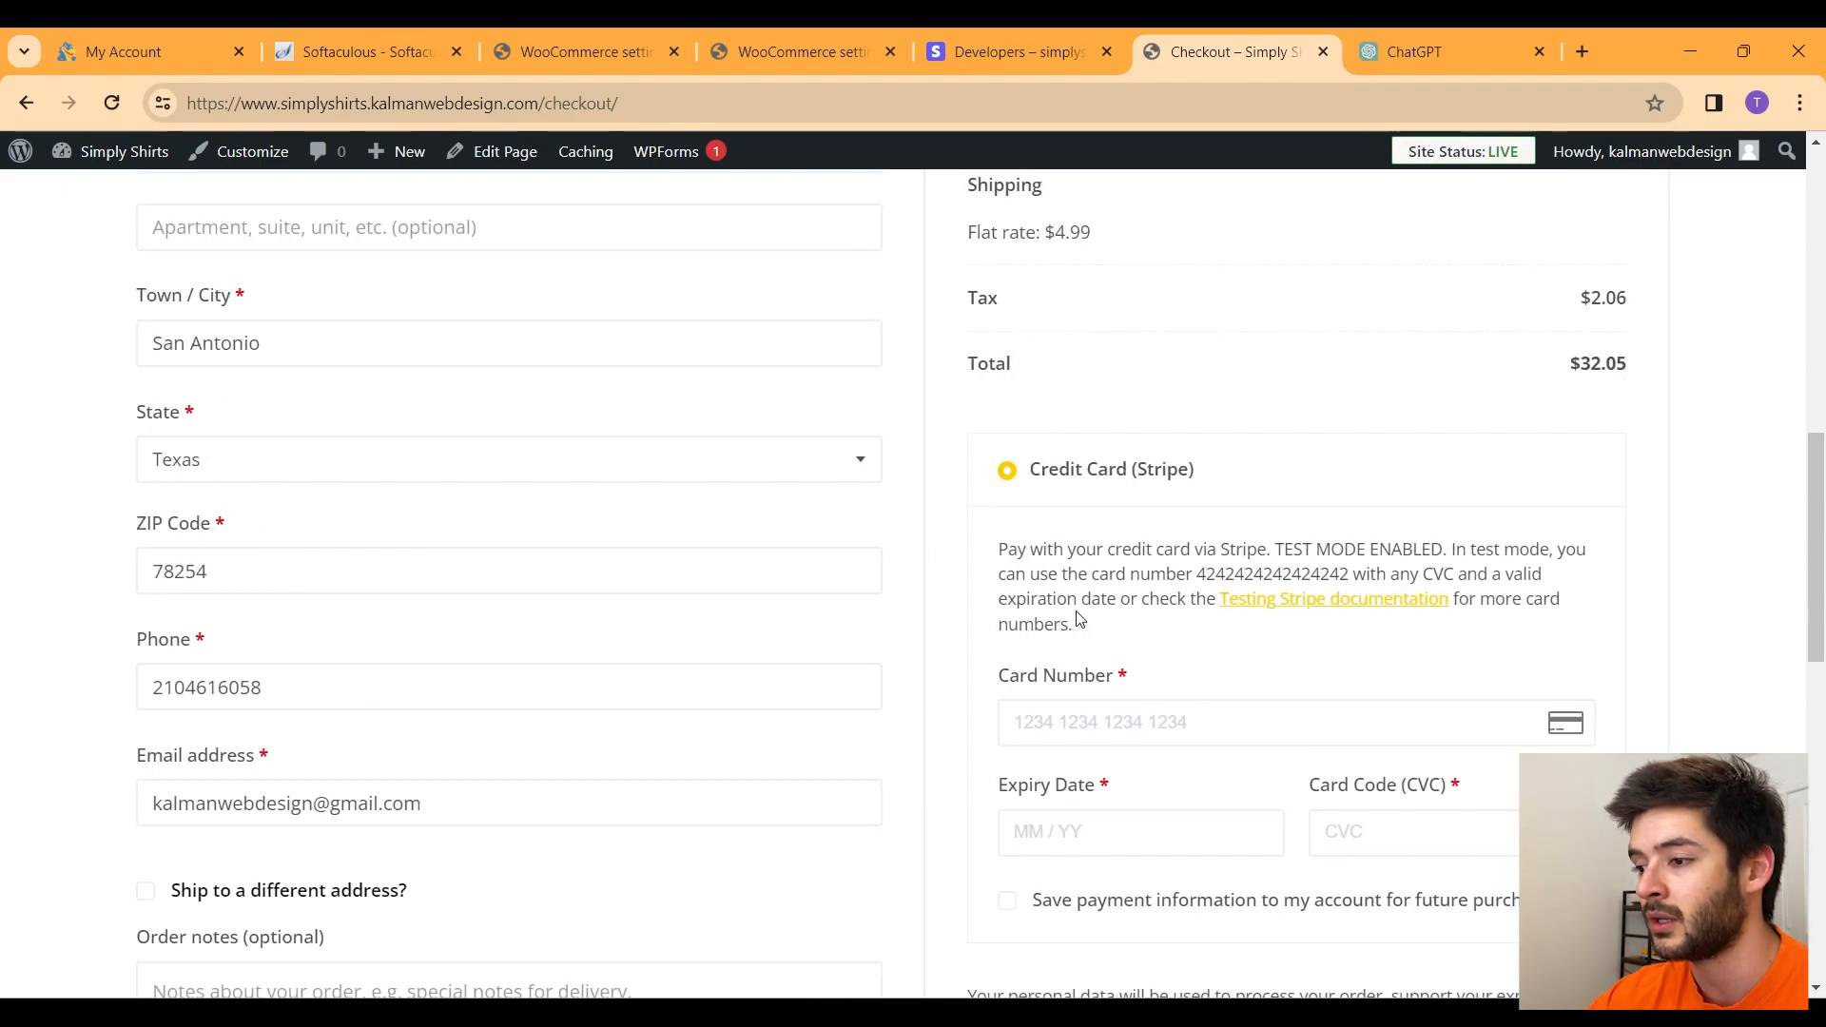
pyautogui.click(802, 52)
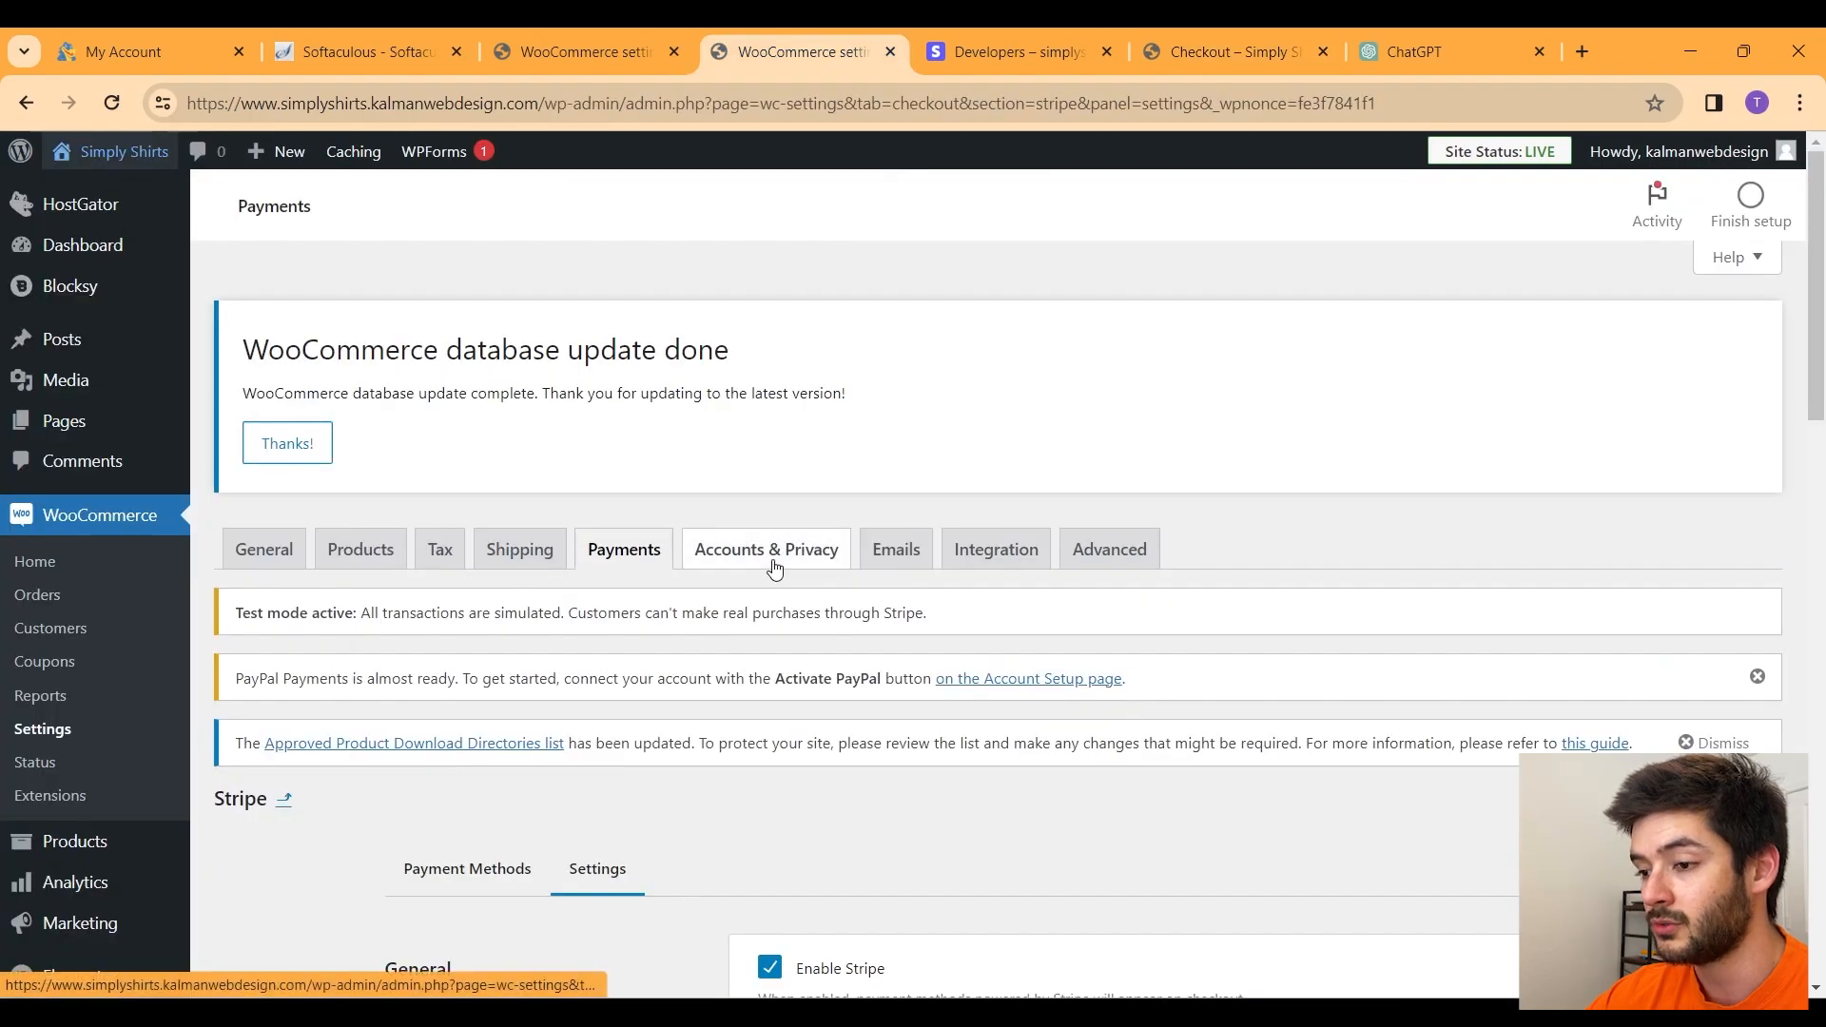
# Step: List the payment methods, with Stripe enabled, and switch on the PayPal toggle
pyautogui.click(637, 559)
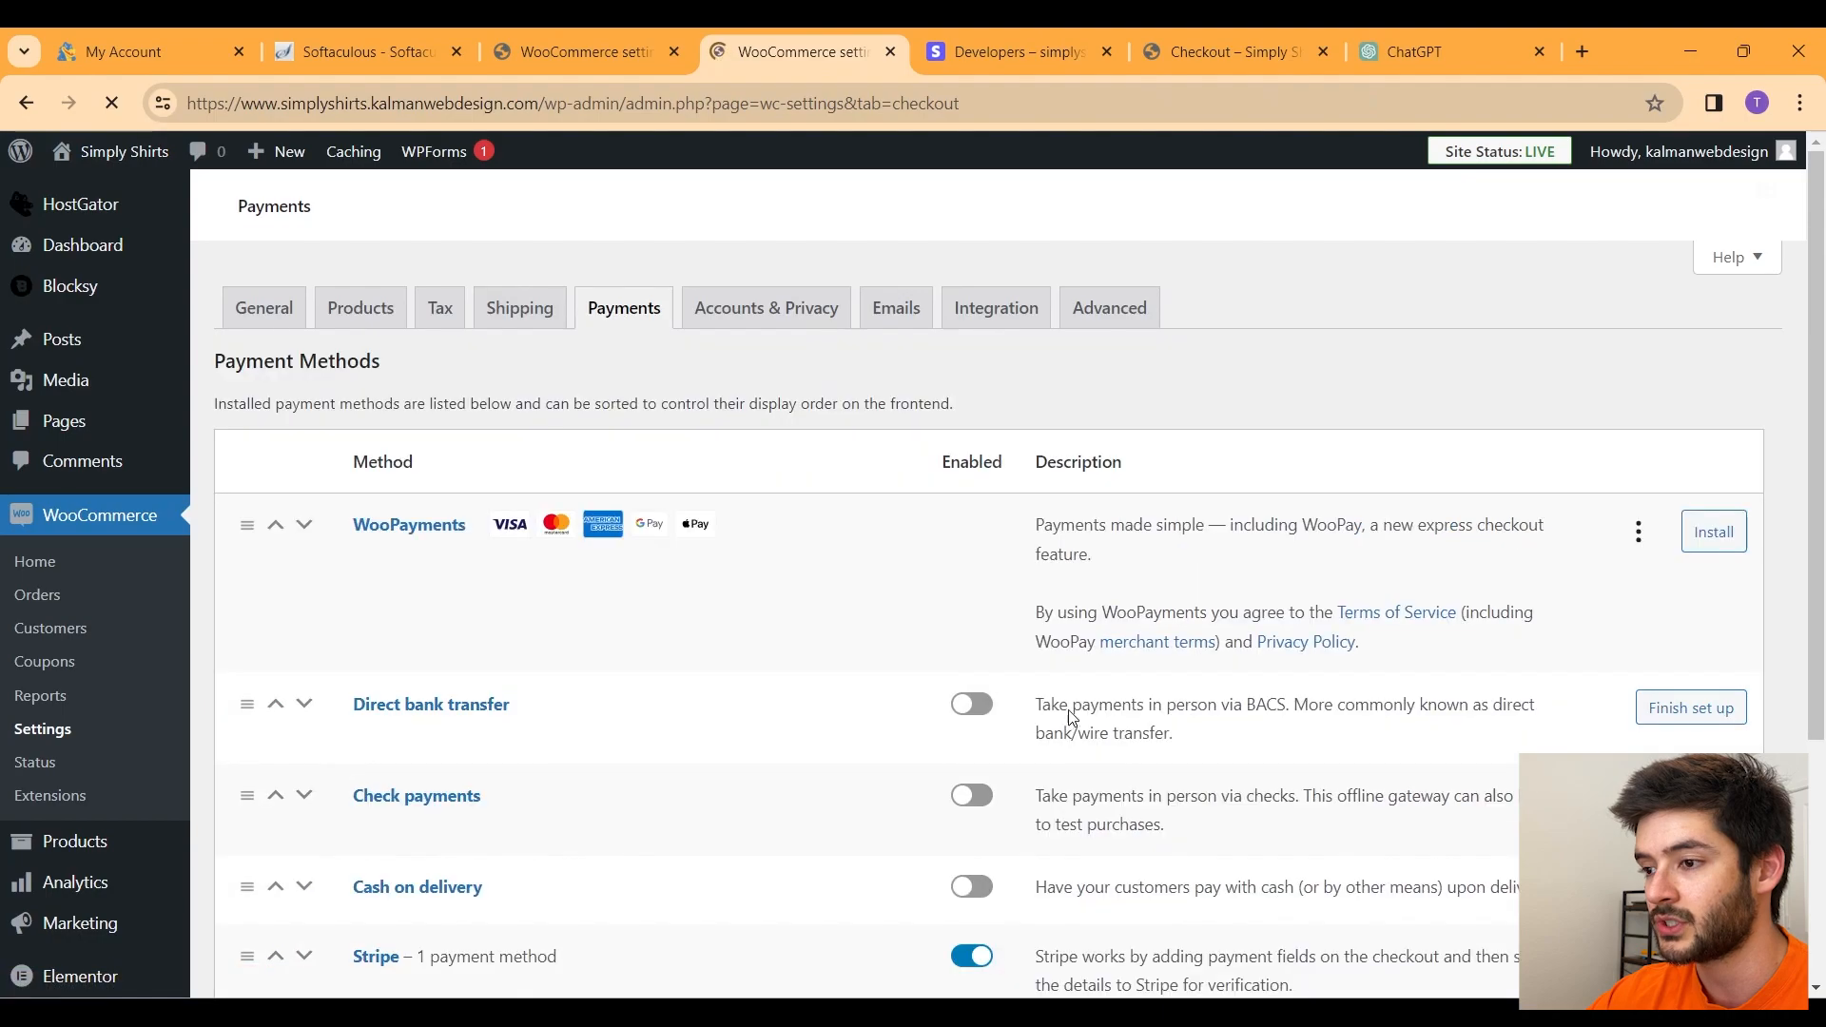
pyautogui.scroll(-5, 978, 679)
pyautogui.click(983, 701)
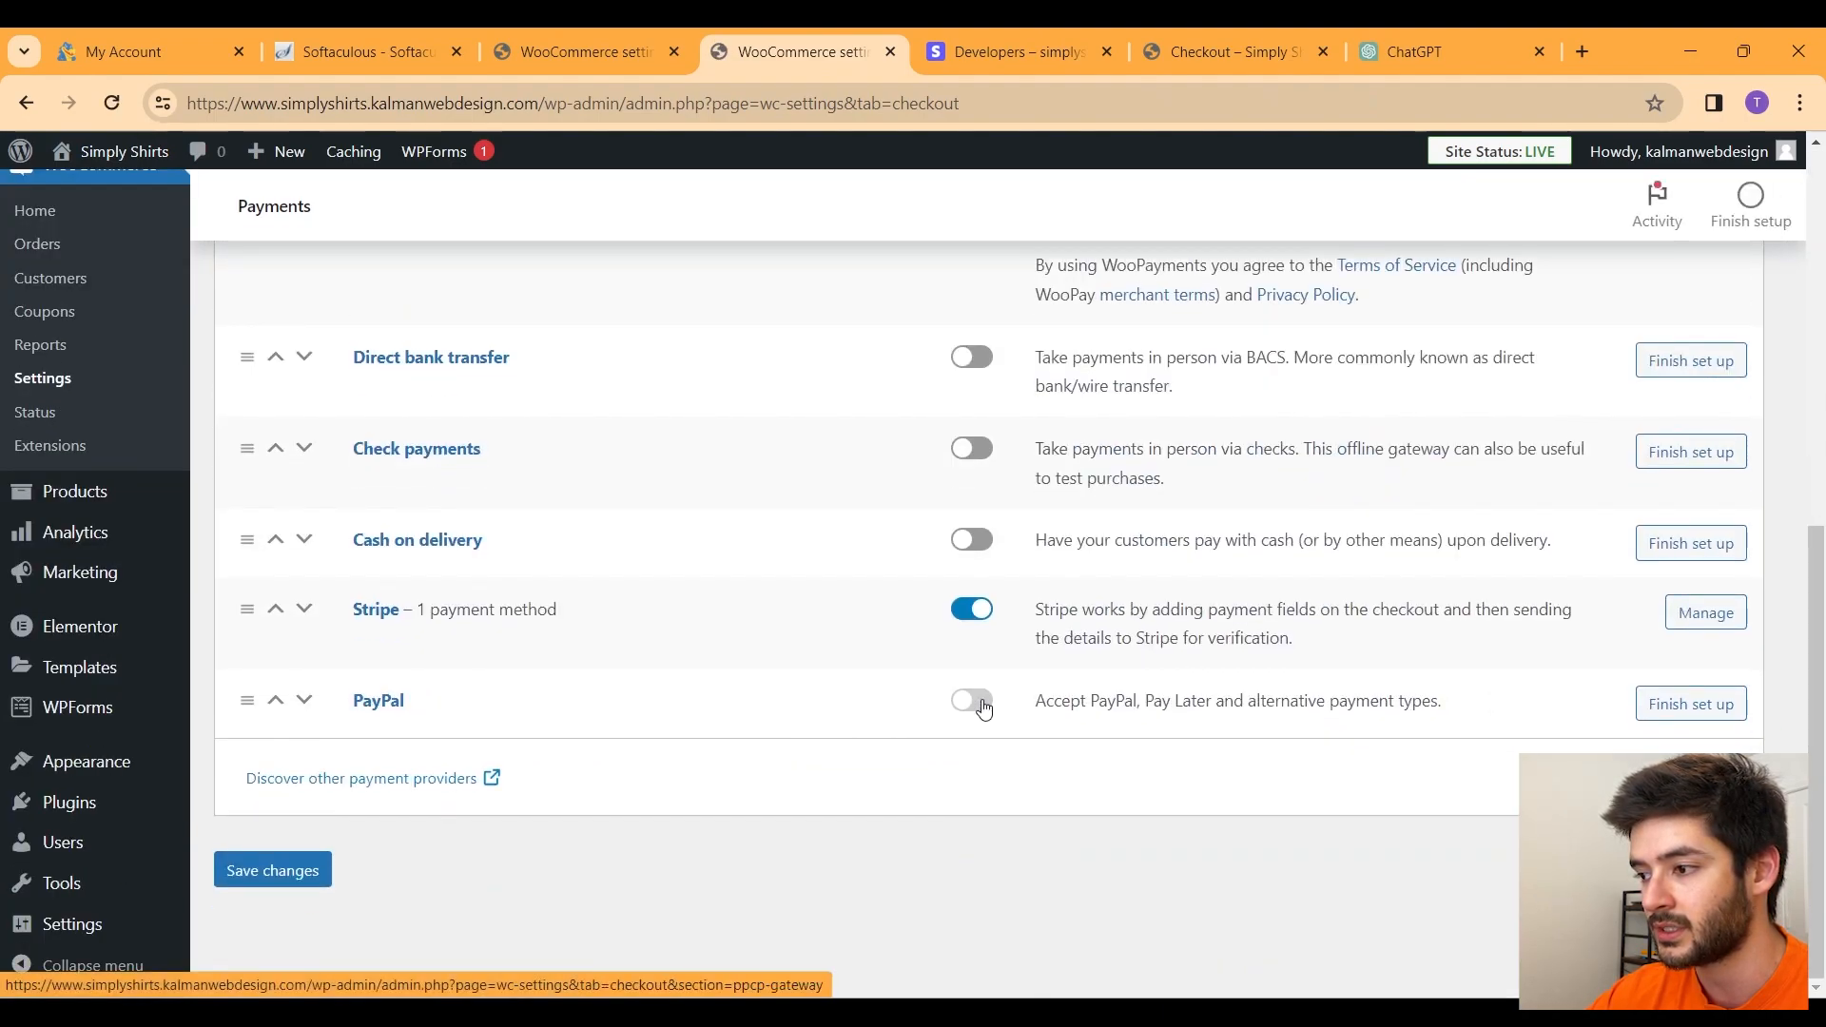
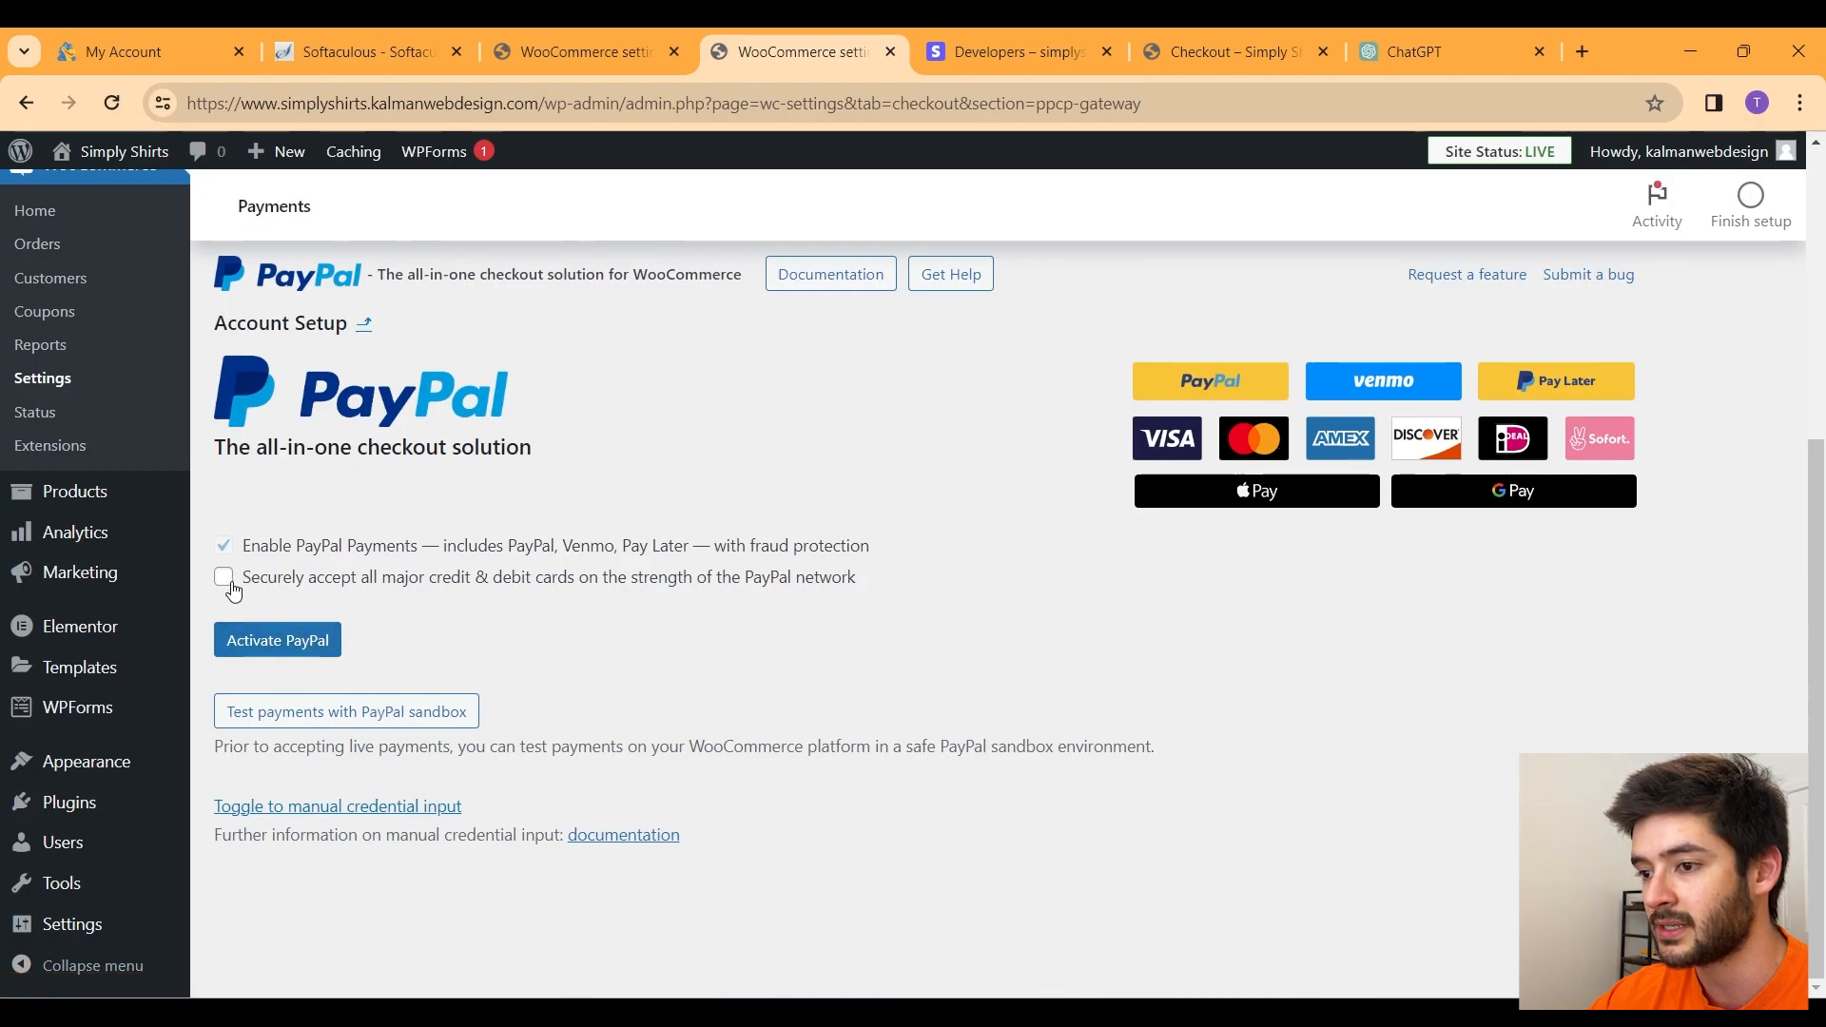
# Step: Connect PayPal, save payments with Stripe and PayPal both enabled, and view the storefront checkout
pyautogui.click(313, 642)
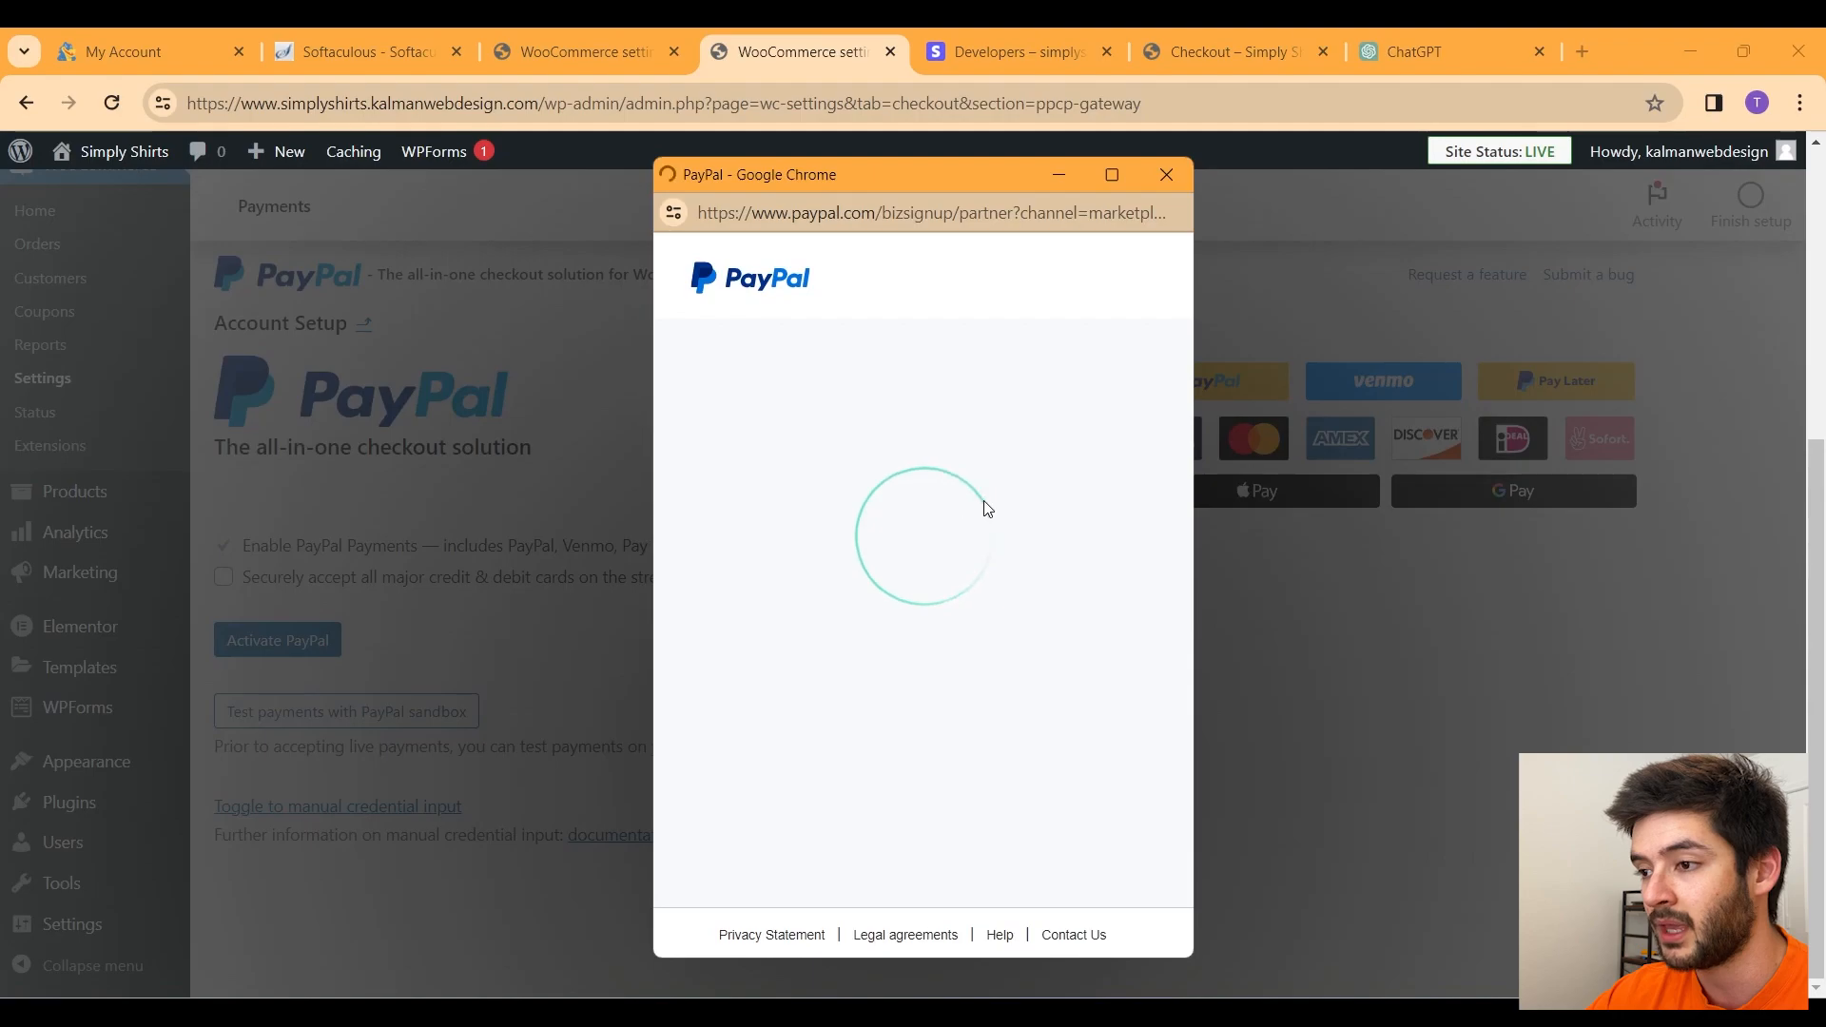
pyautogui.scroll(-3, 962, 591)
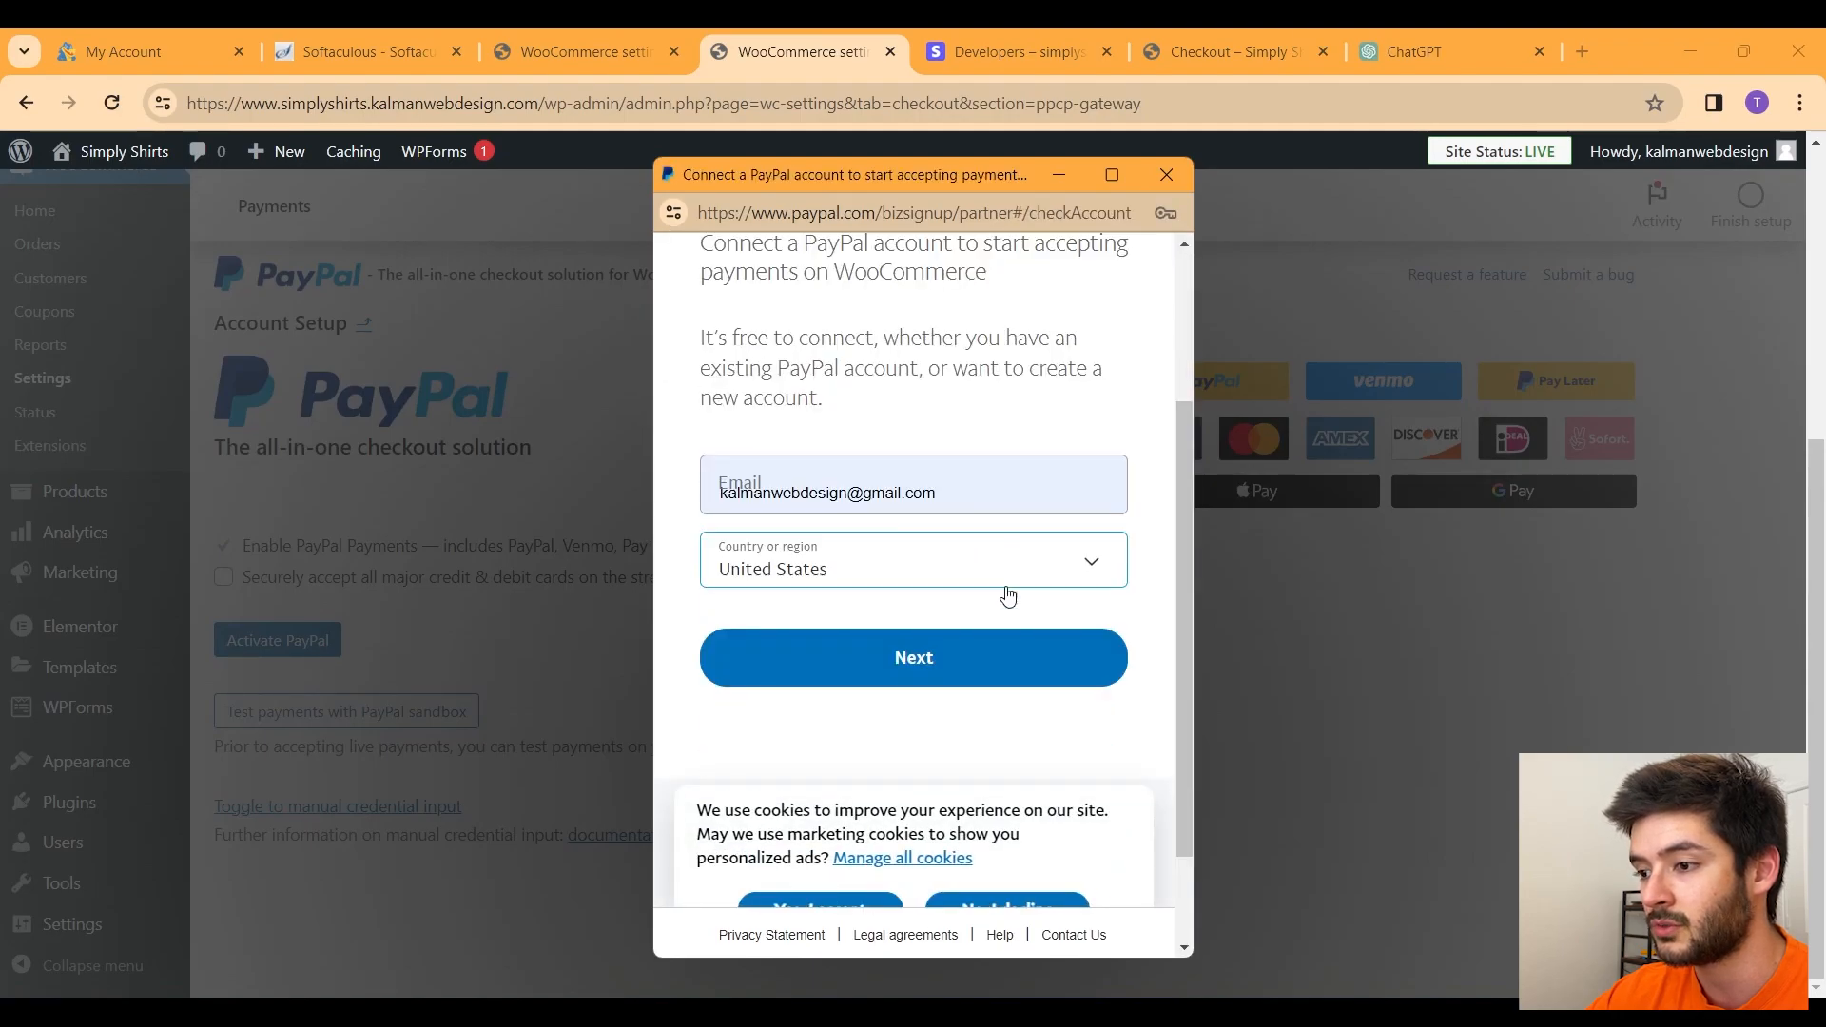
pyautogui.click(977, 687)
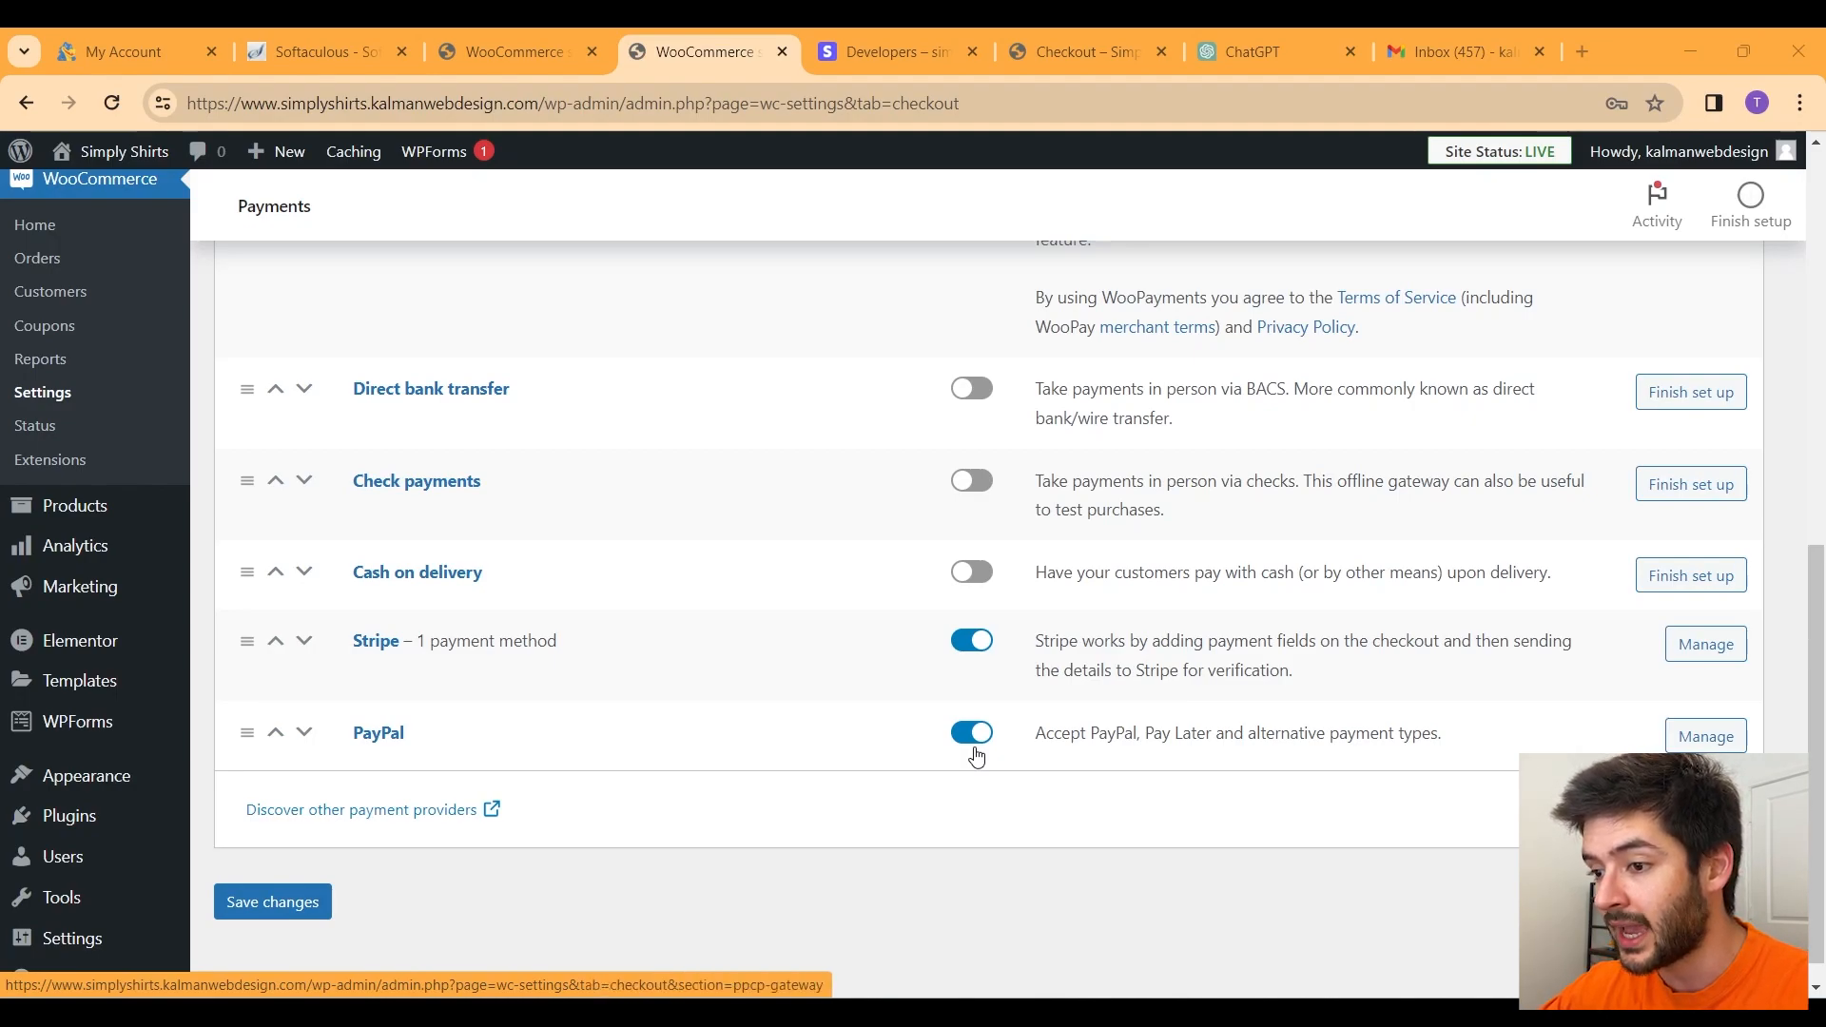
pyautogui.click(239, 914)
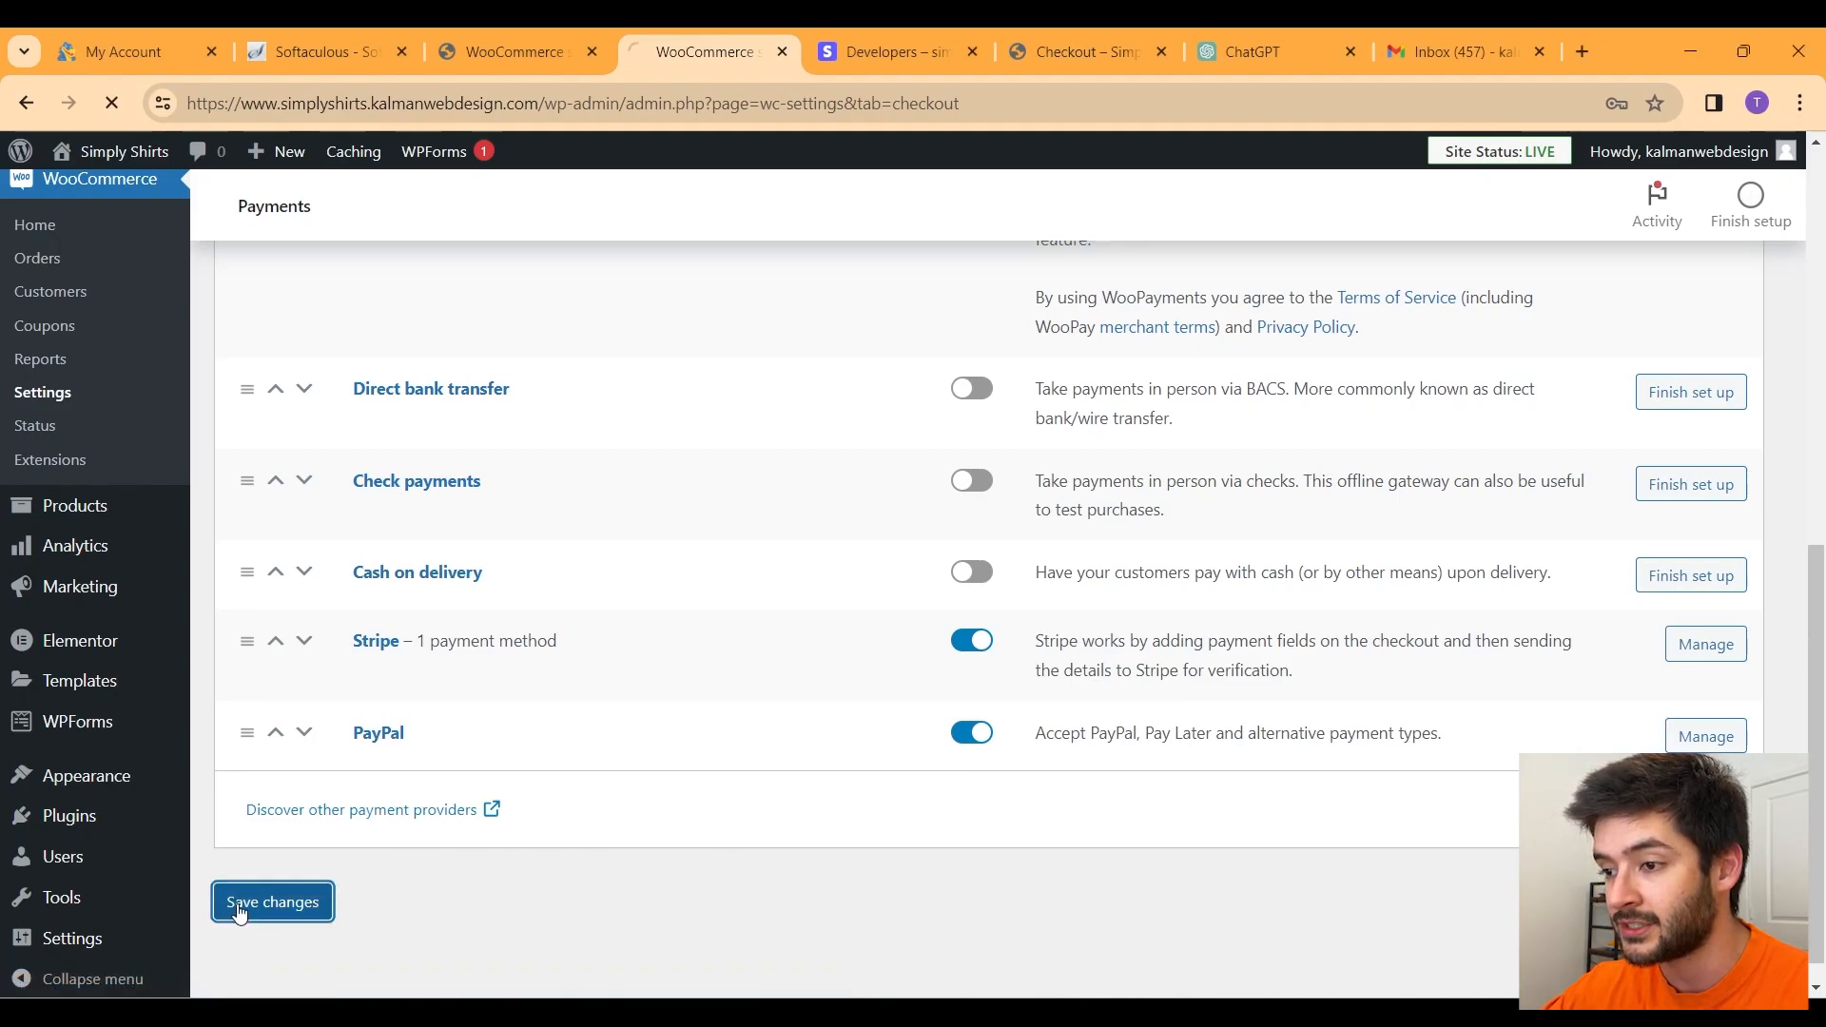
pyautogui.hotkey('ctrl', 'Tab')
pyautogui.scroll(-10, 1700, 569)
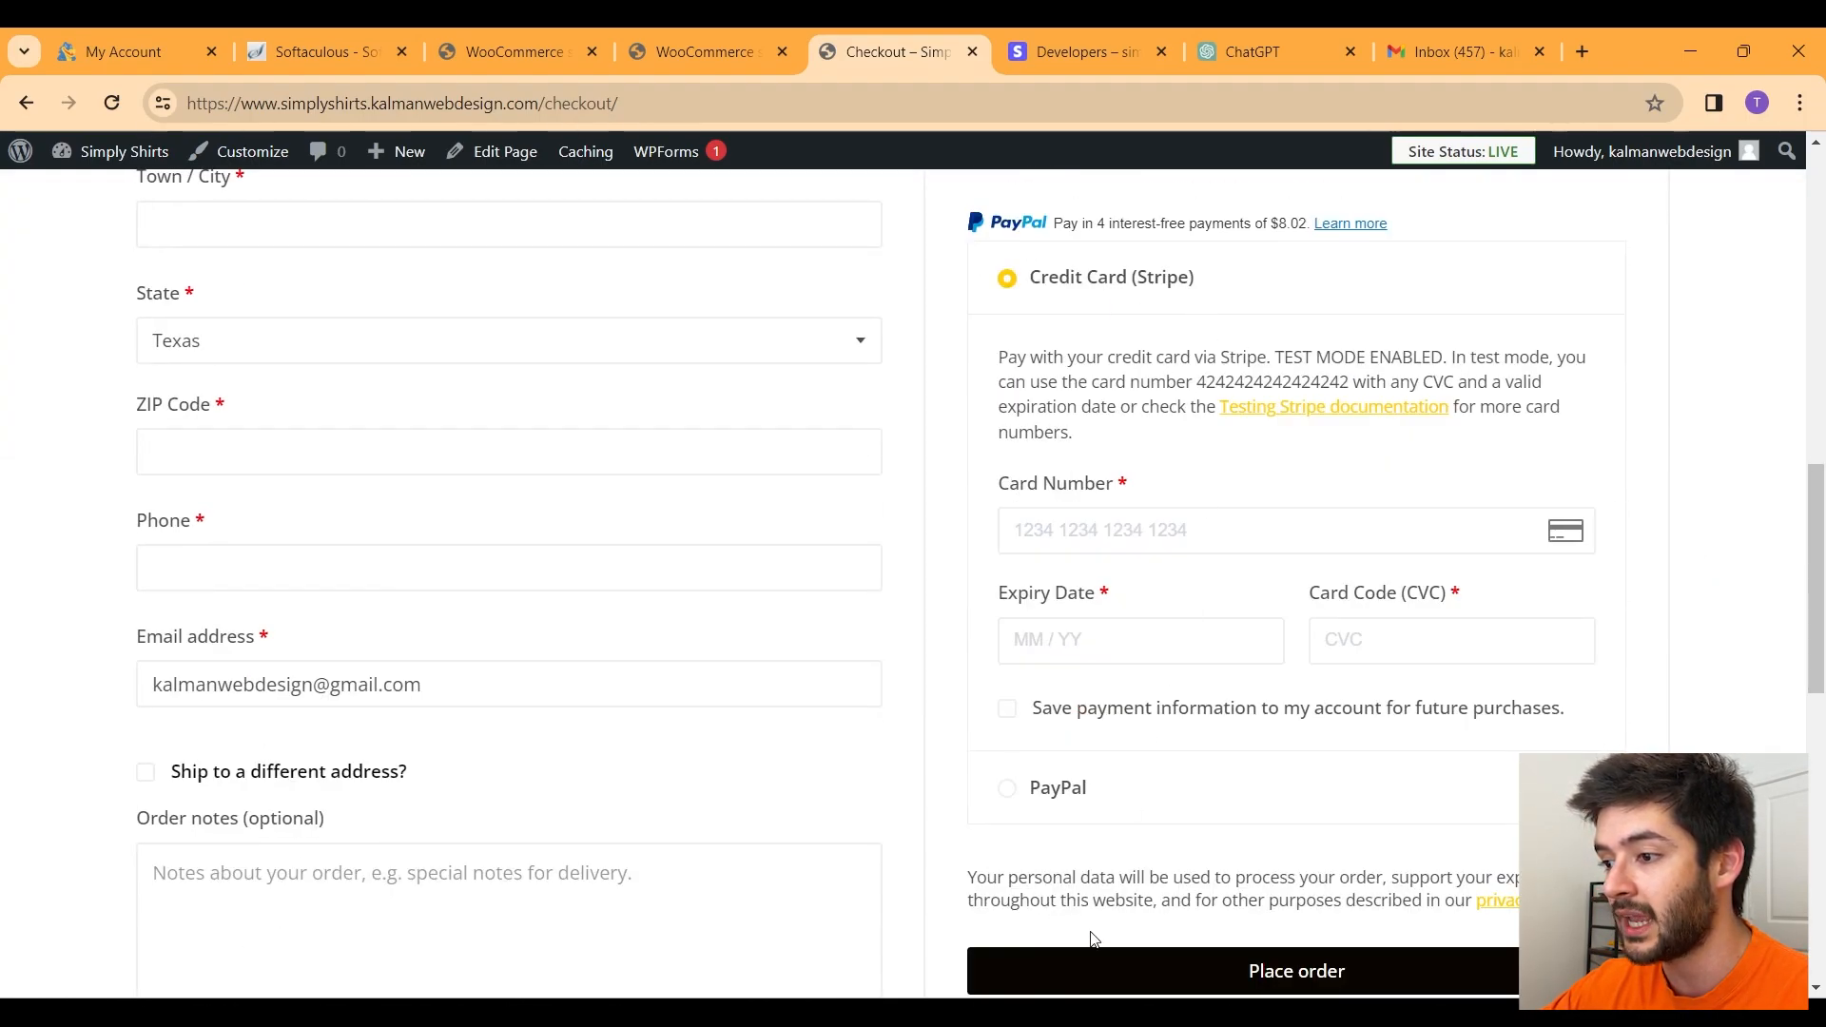
# Step: Pick PayPal at checkout to preview its PayPal, Venmo and Pay Later buttons
pyautogui.click(1014, 789)
pyautogui.scroll(-1, 1260, 628)
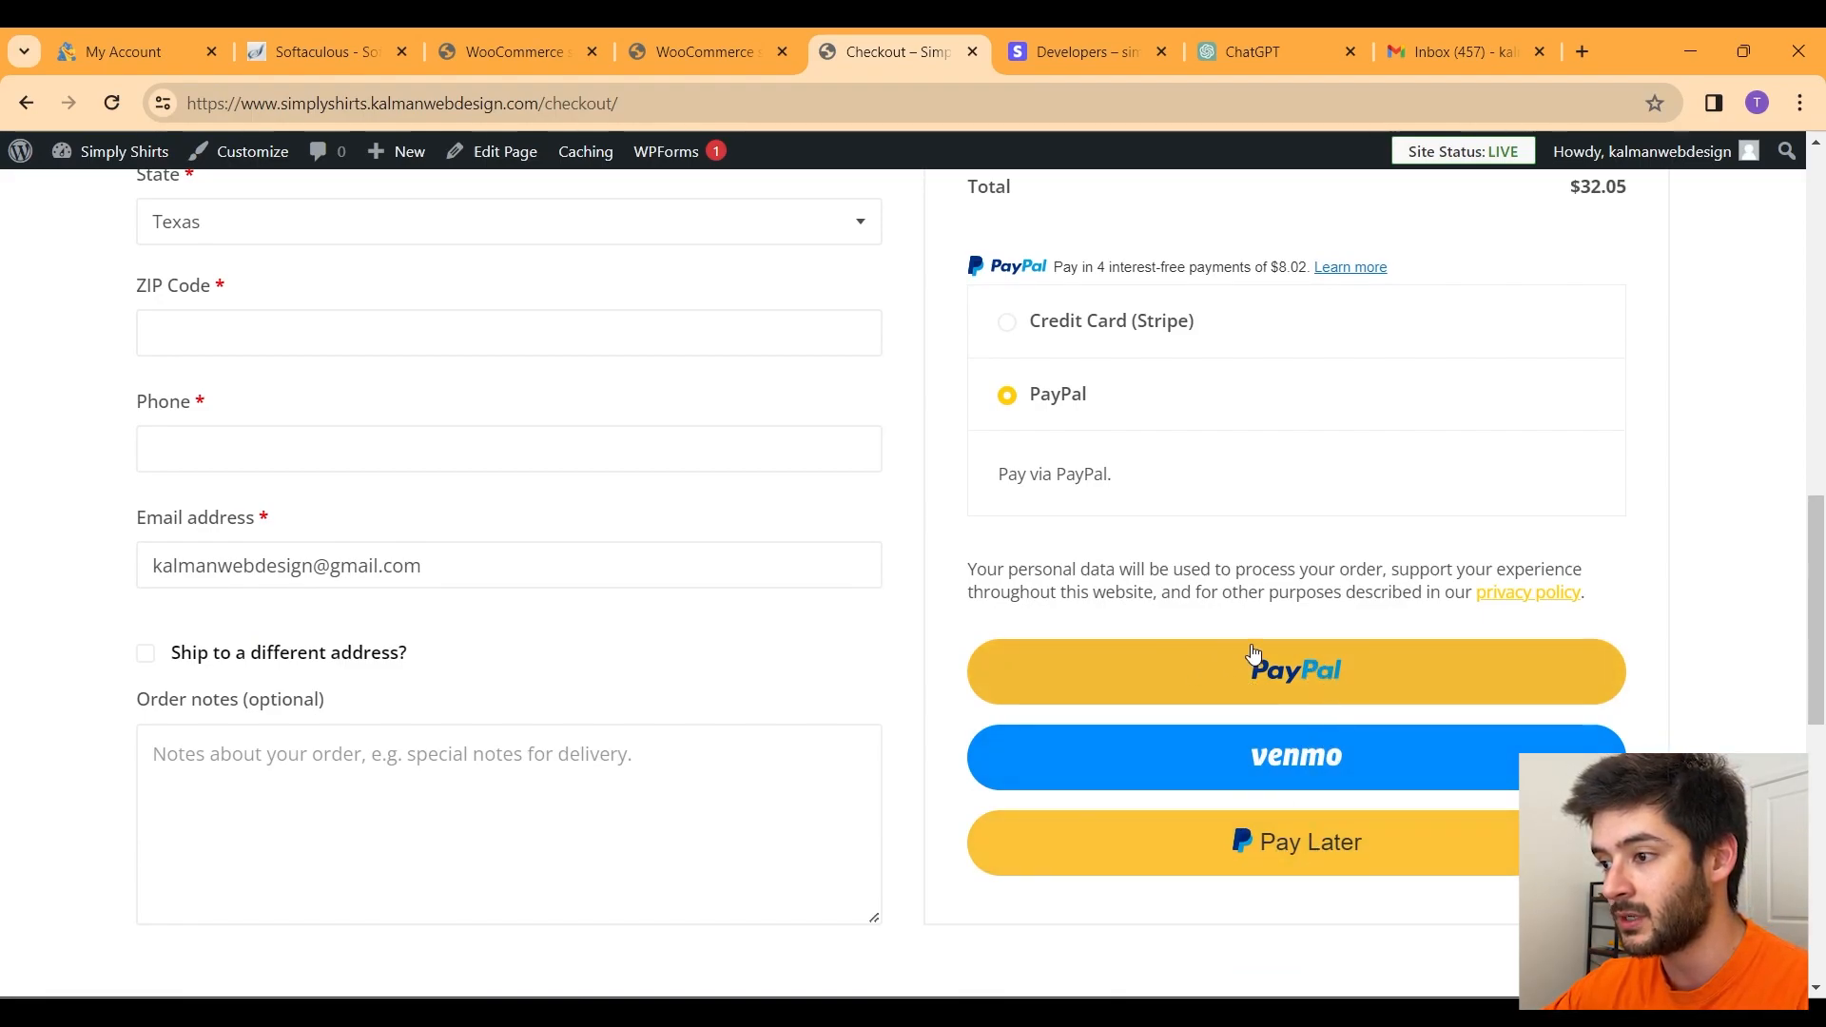
pyautogui.click(717, 54)
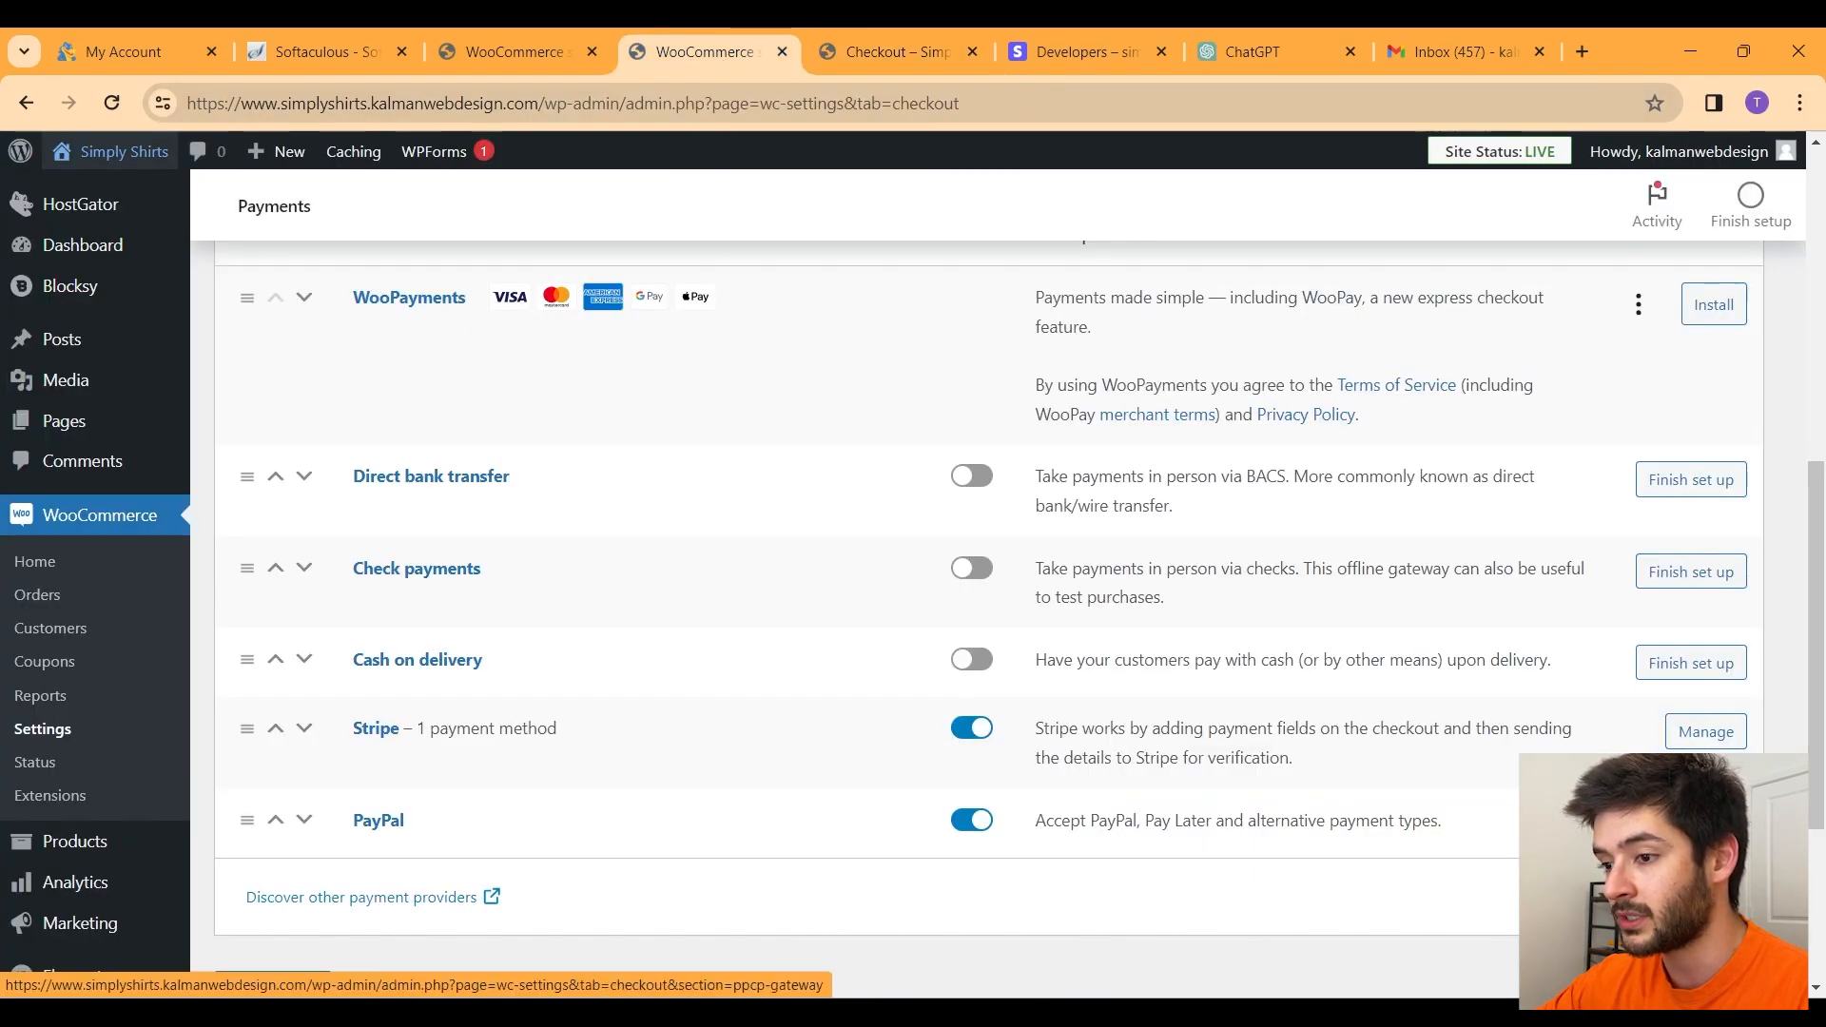
# Step: Add Venmo to PayPal's Disable Alternative Payment Methods and save the settings
pyautogui.click(1707, 824)
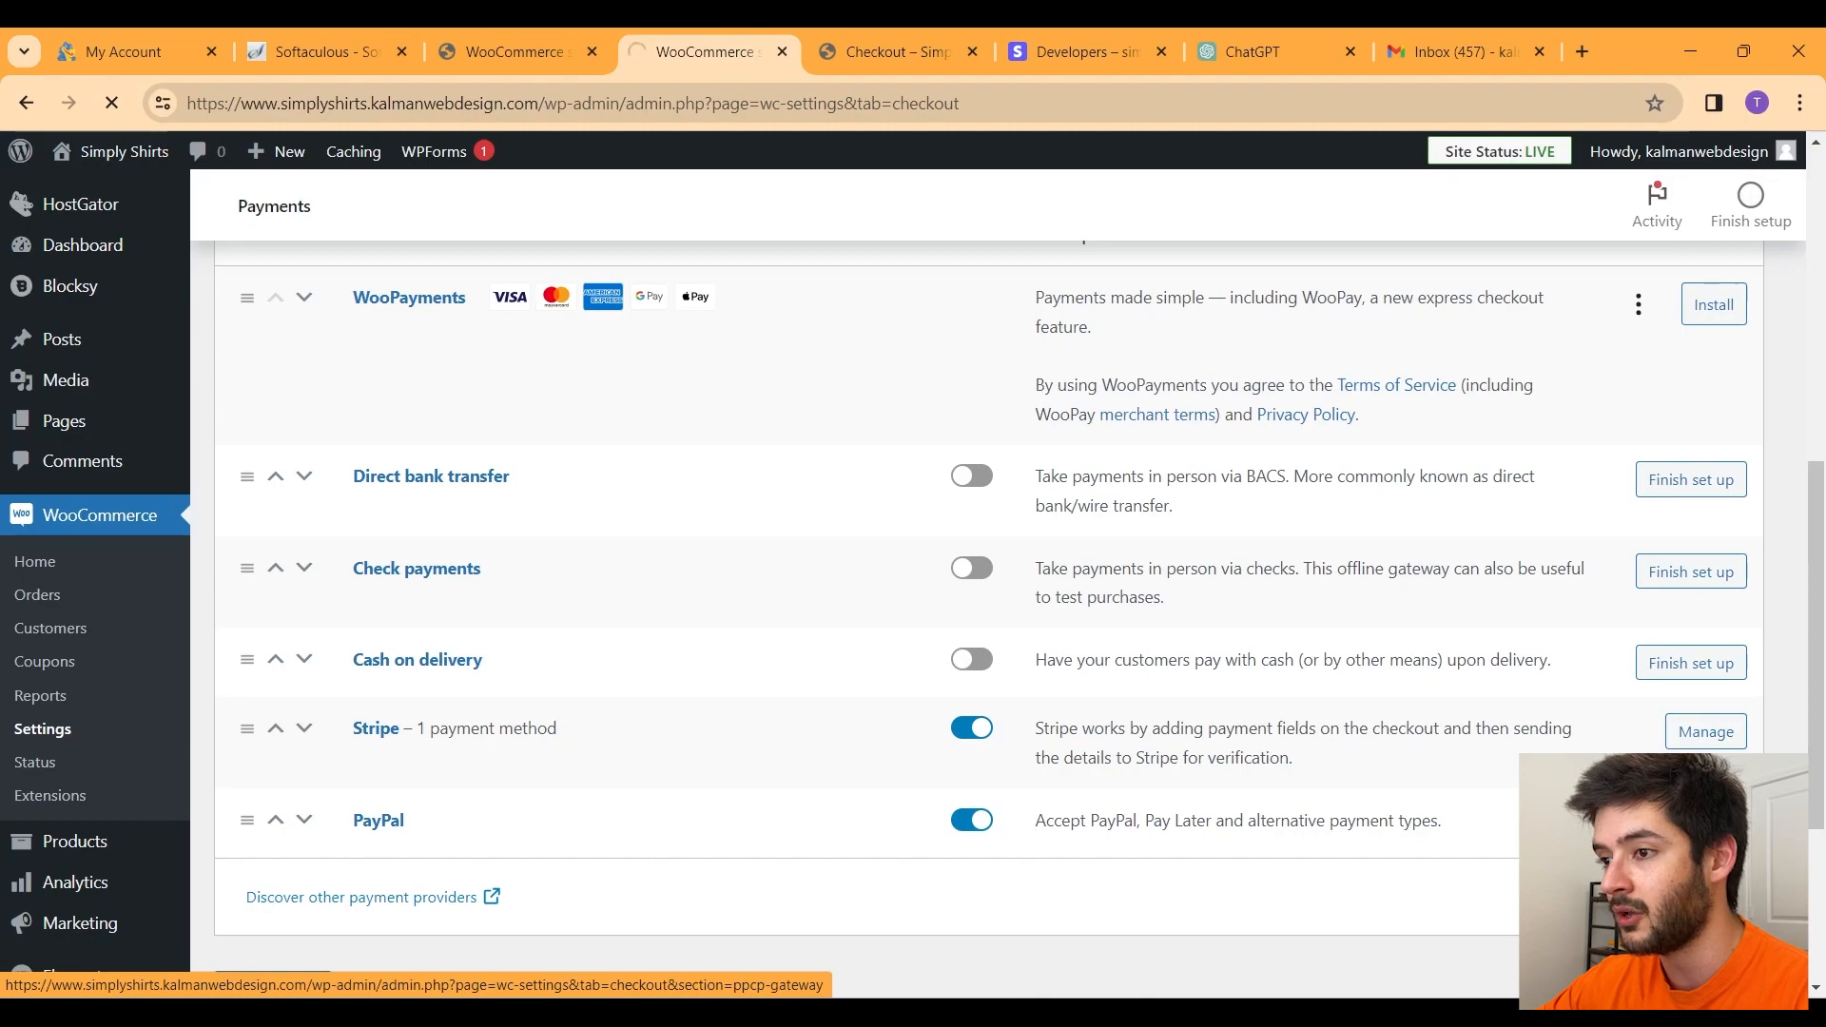
pyautogui.scroll(-6, 691, 521)
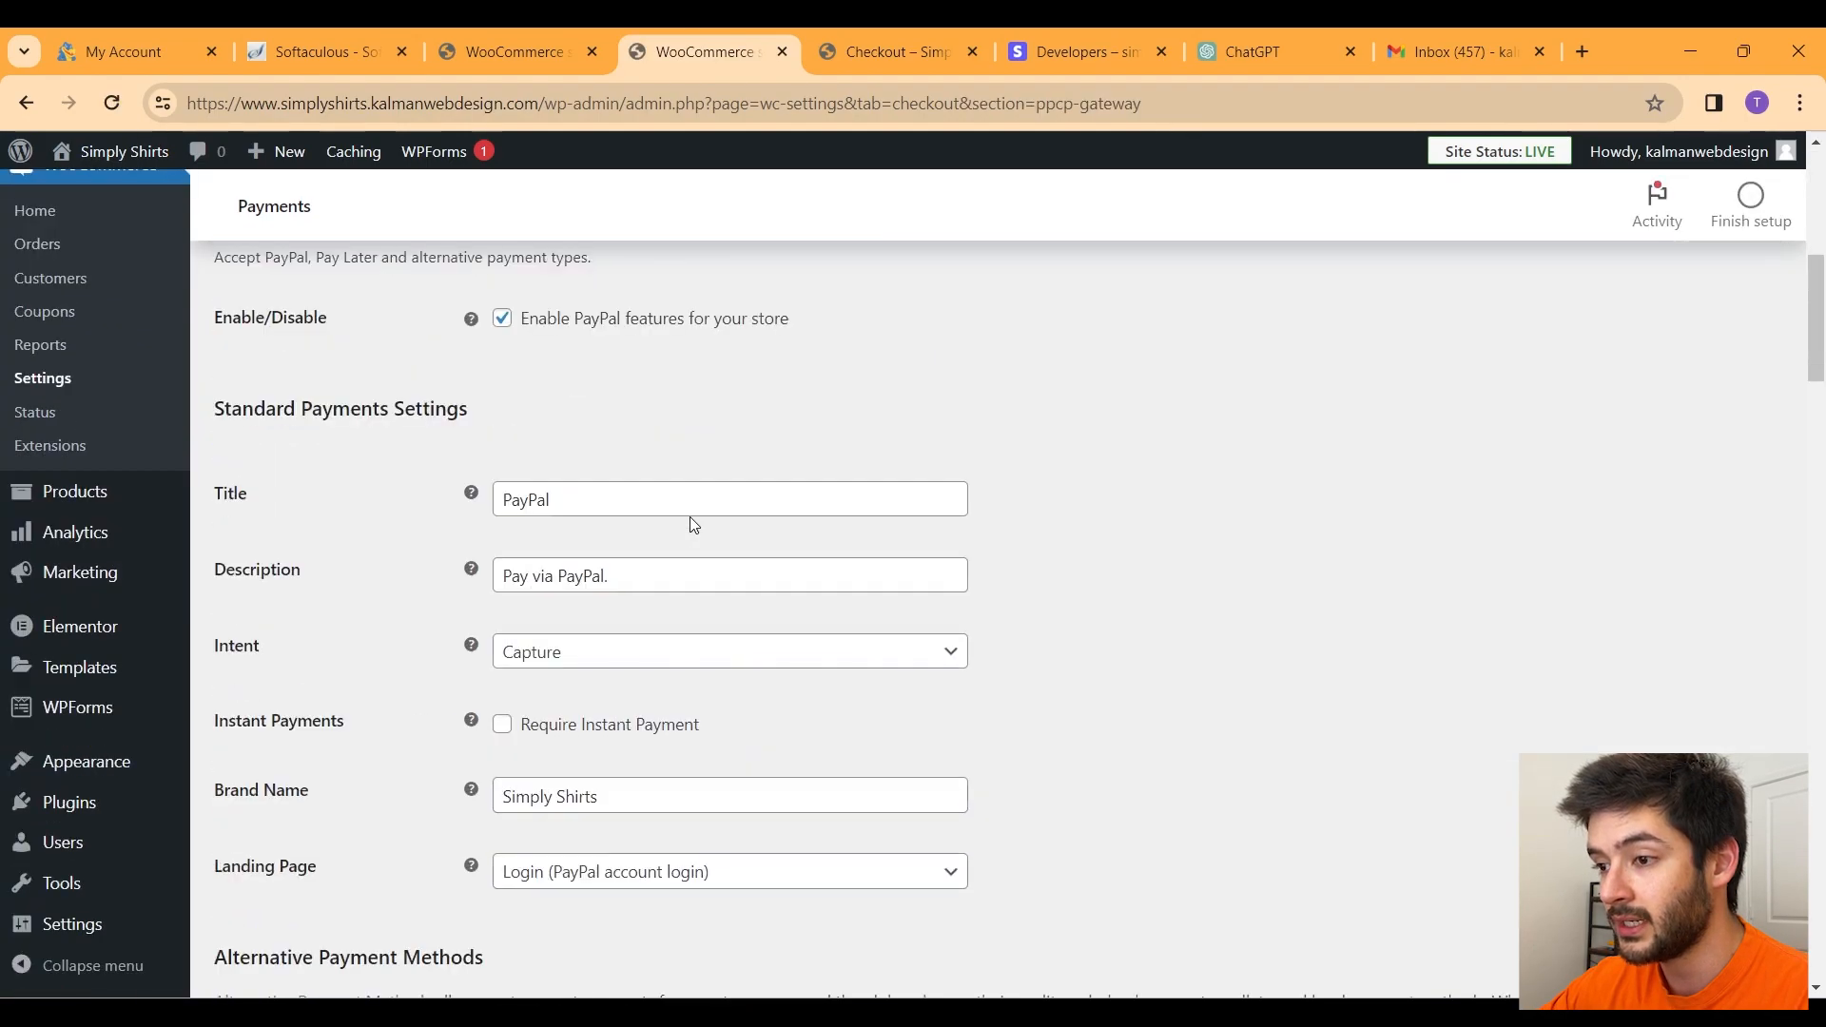
pyautogui.scroll(-5, 693, 524)
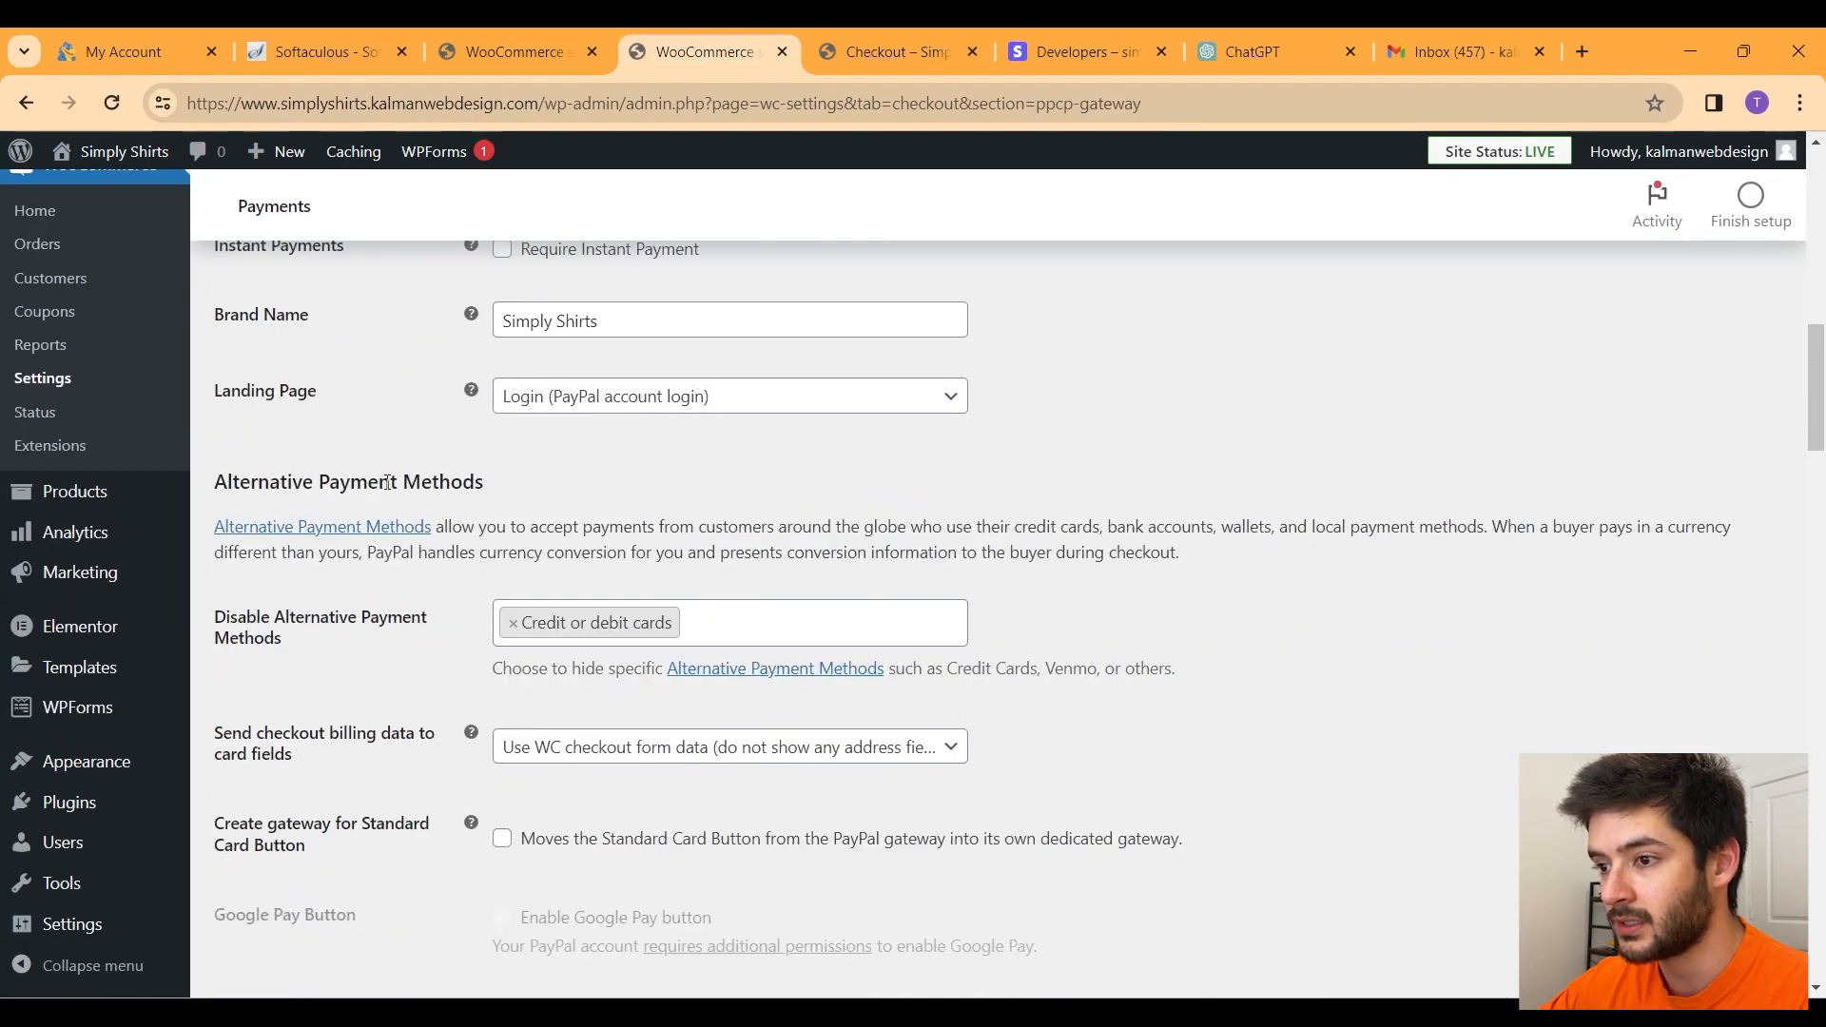
pyautogui.middleClick(821, 671)
pyautogui.click(726, 634)
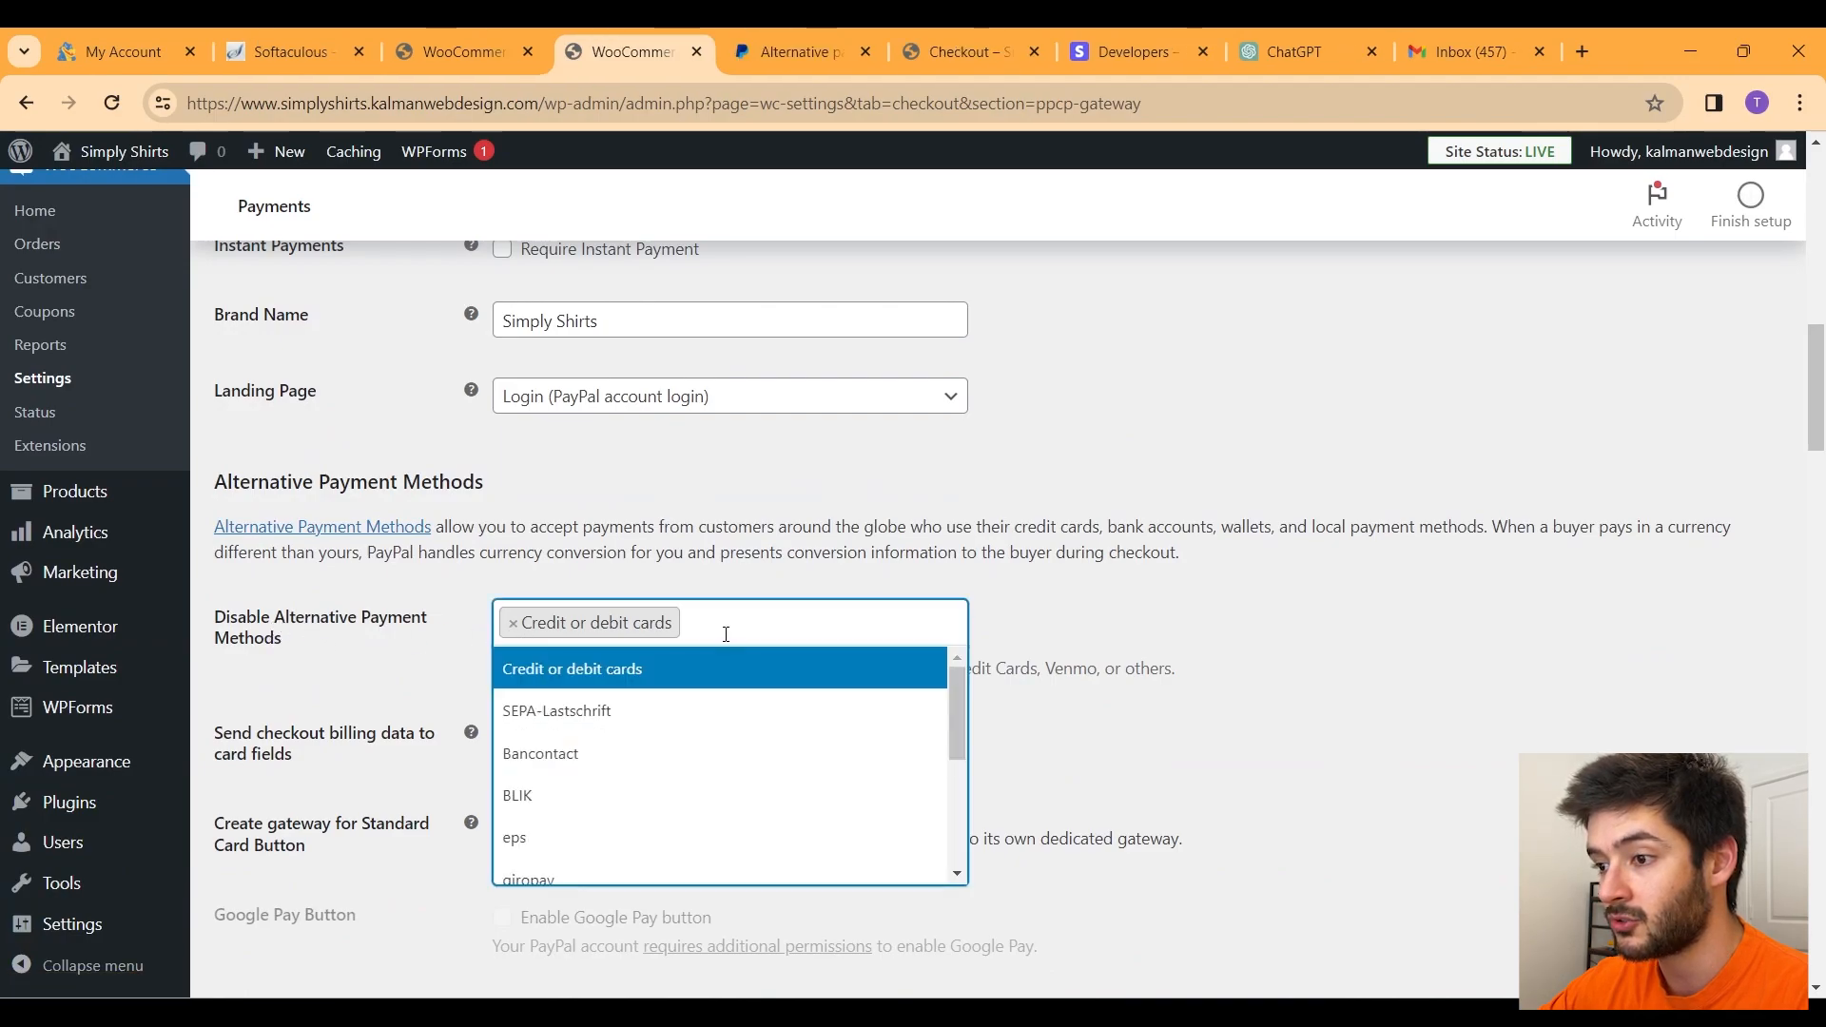
pyautogui.scroll(-5, 719, 676)
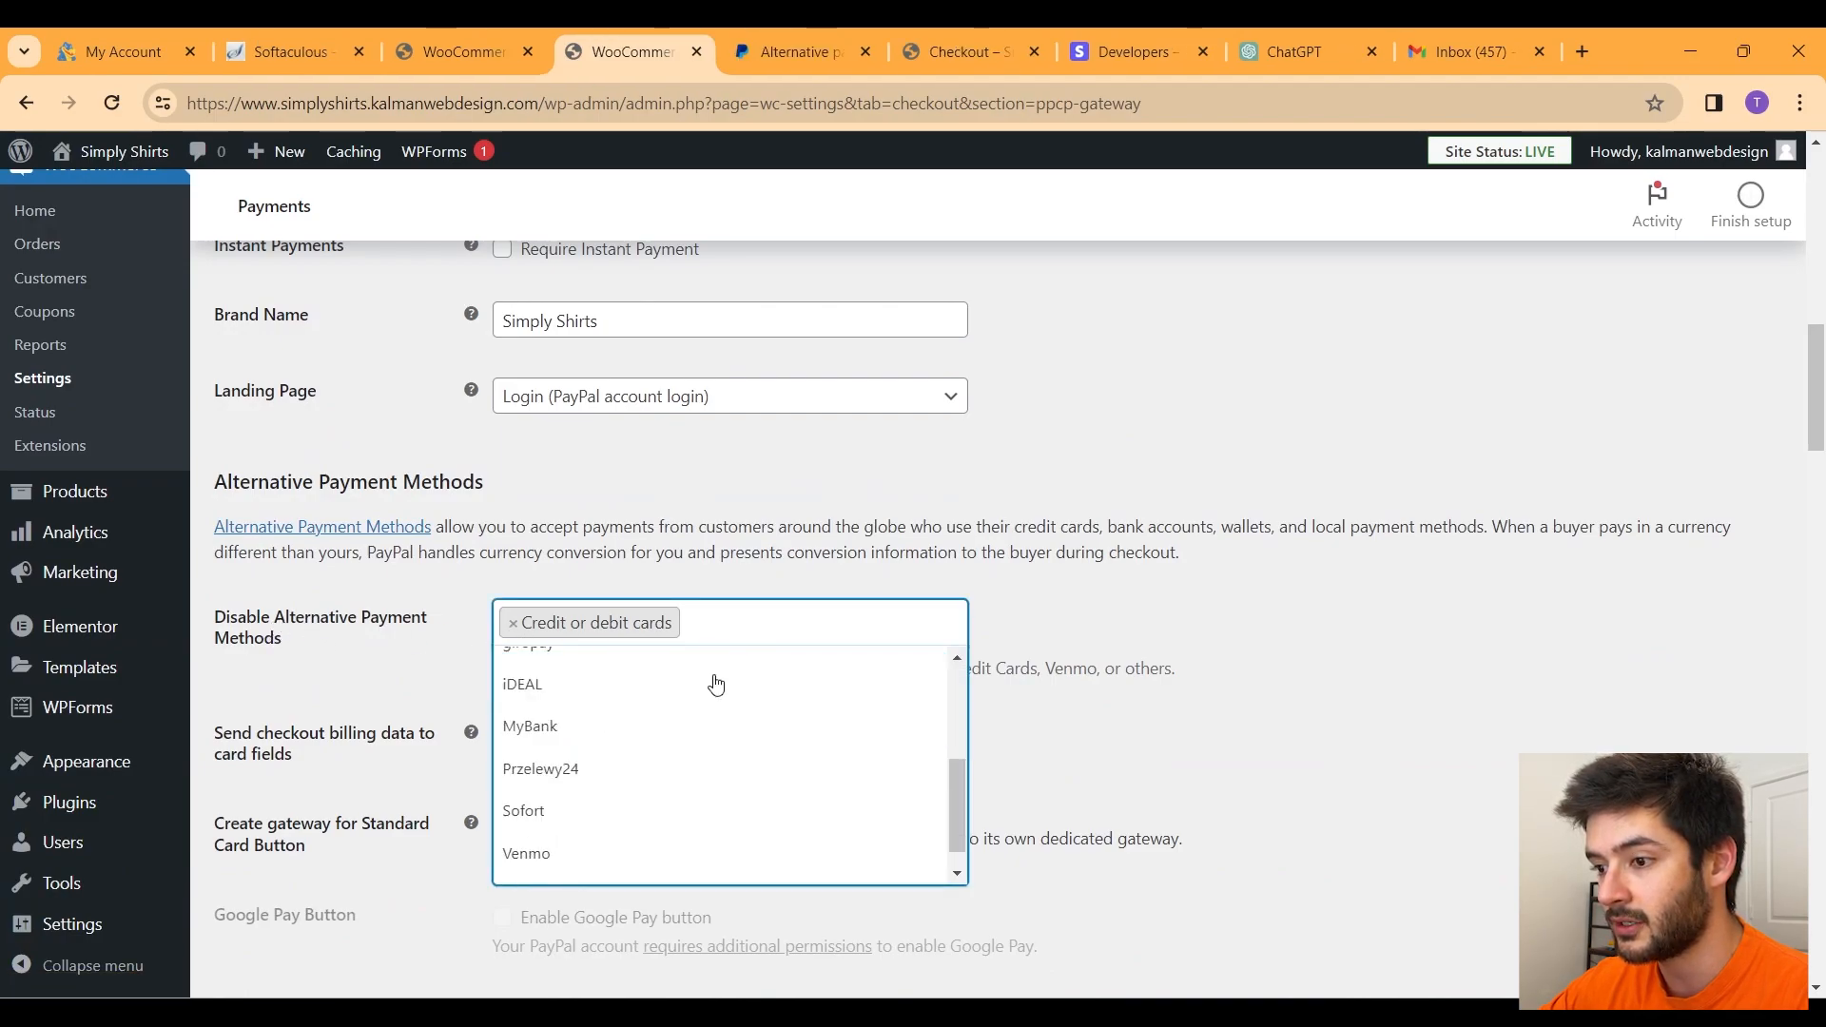
pyautogui.click(614, 839)
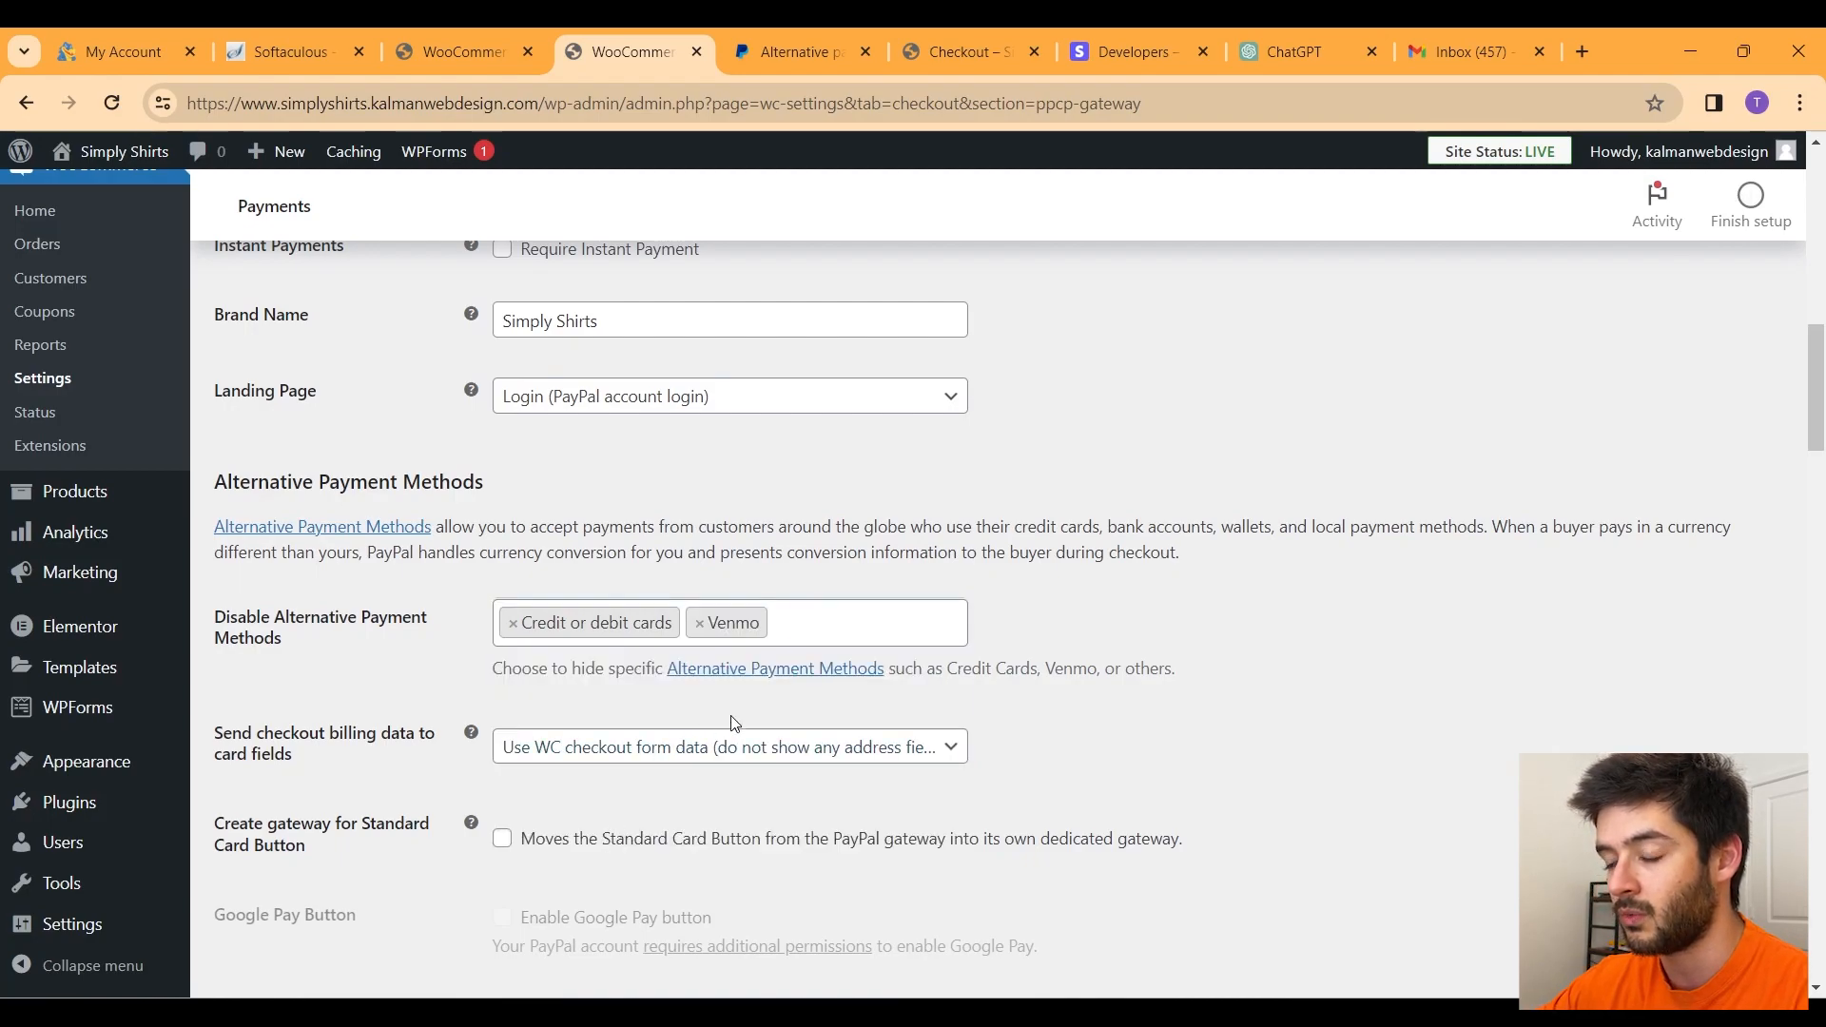
pyautogui.scroll(-20, 821, 700)
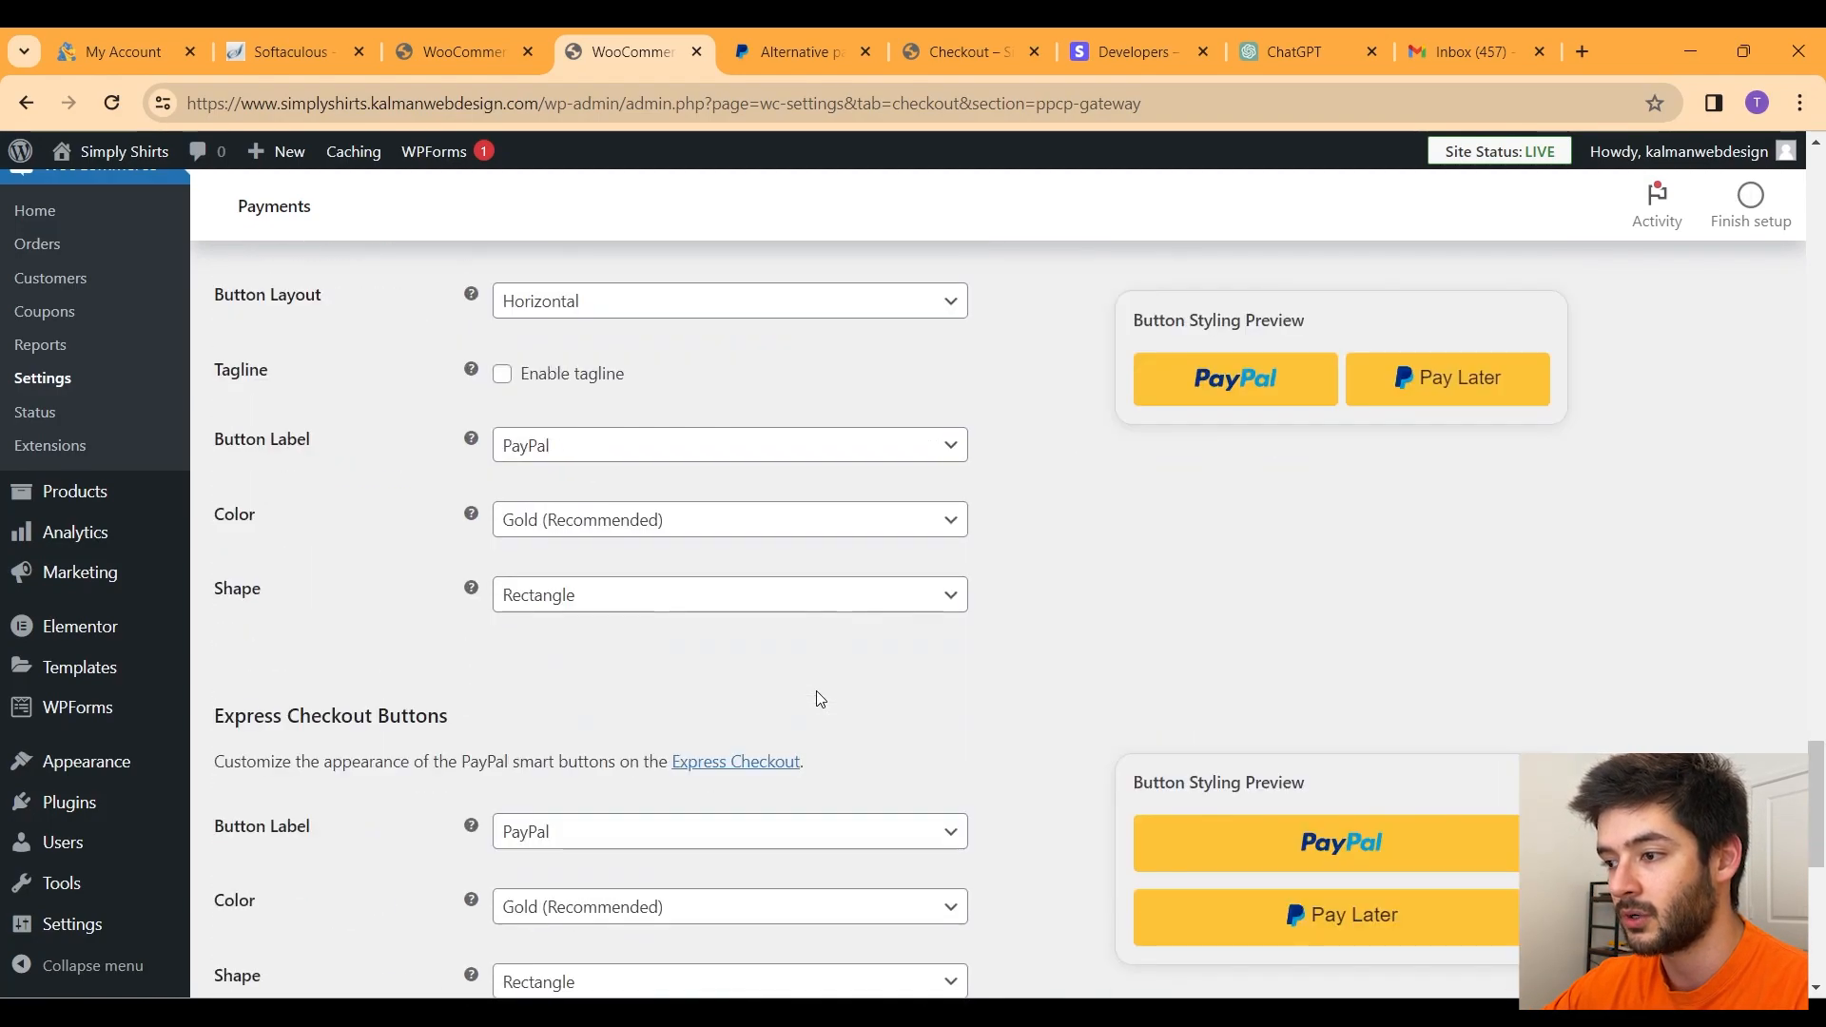
pyautogui.click(275, 880)
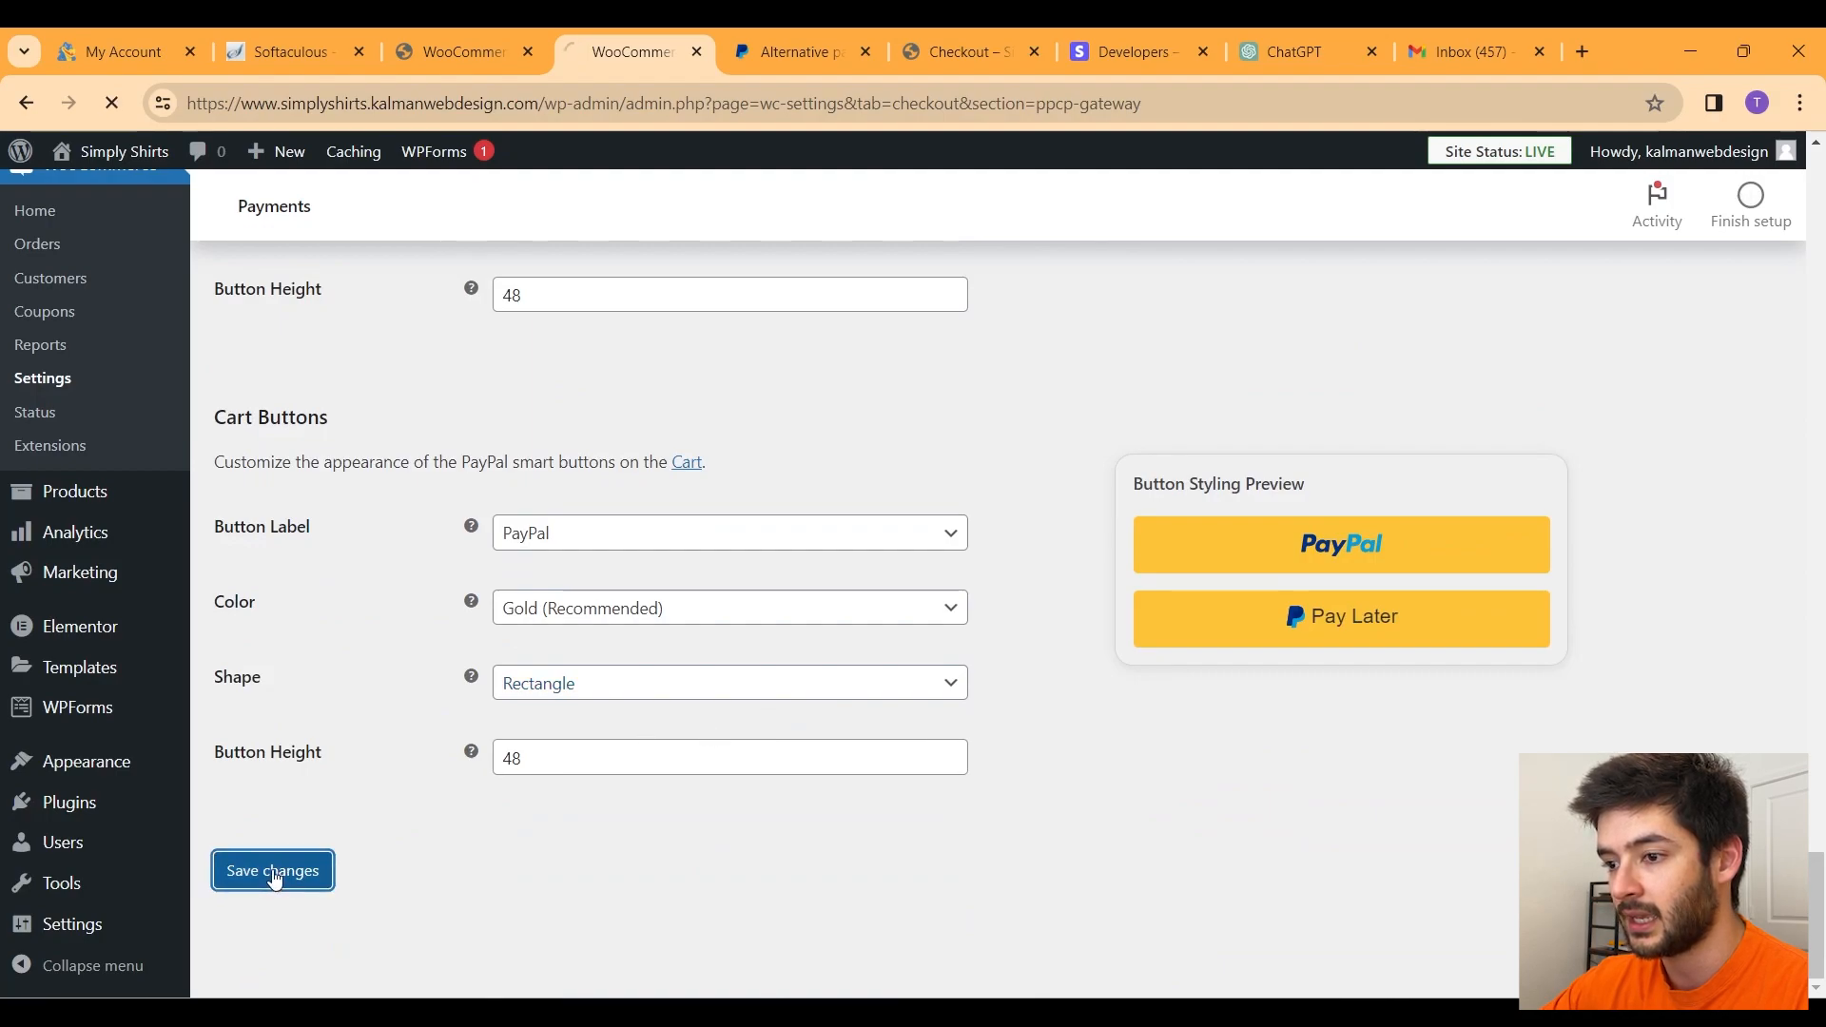
# Step: Confirm checkout with PayPal selected now shows only PayPal and Pay Later buttons
pyautogui.click(983, 51)
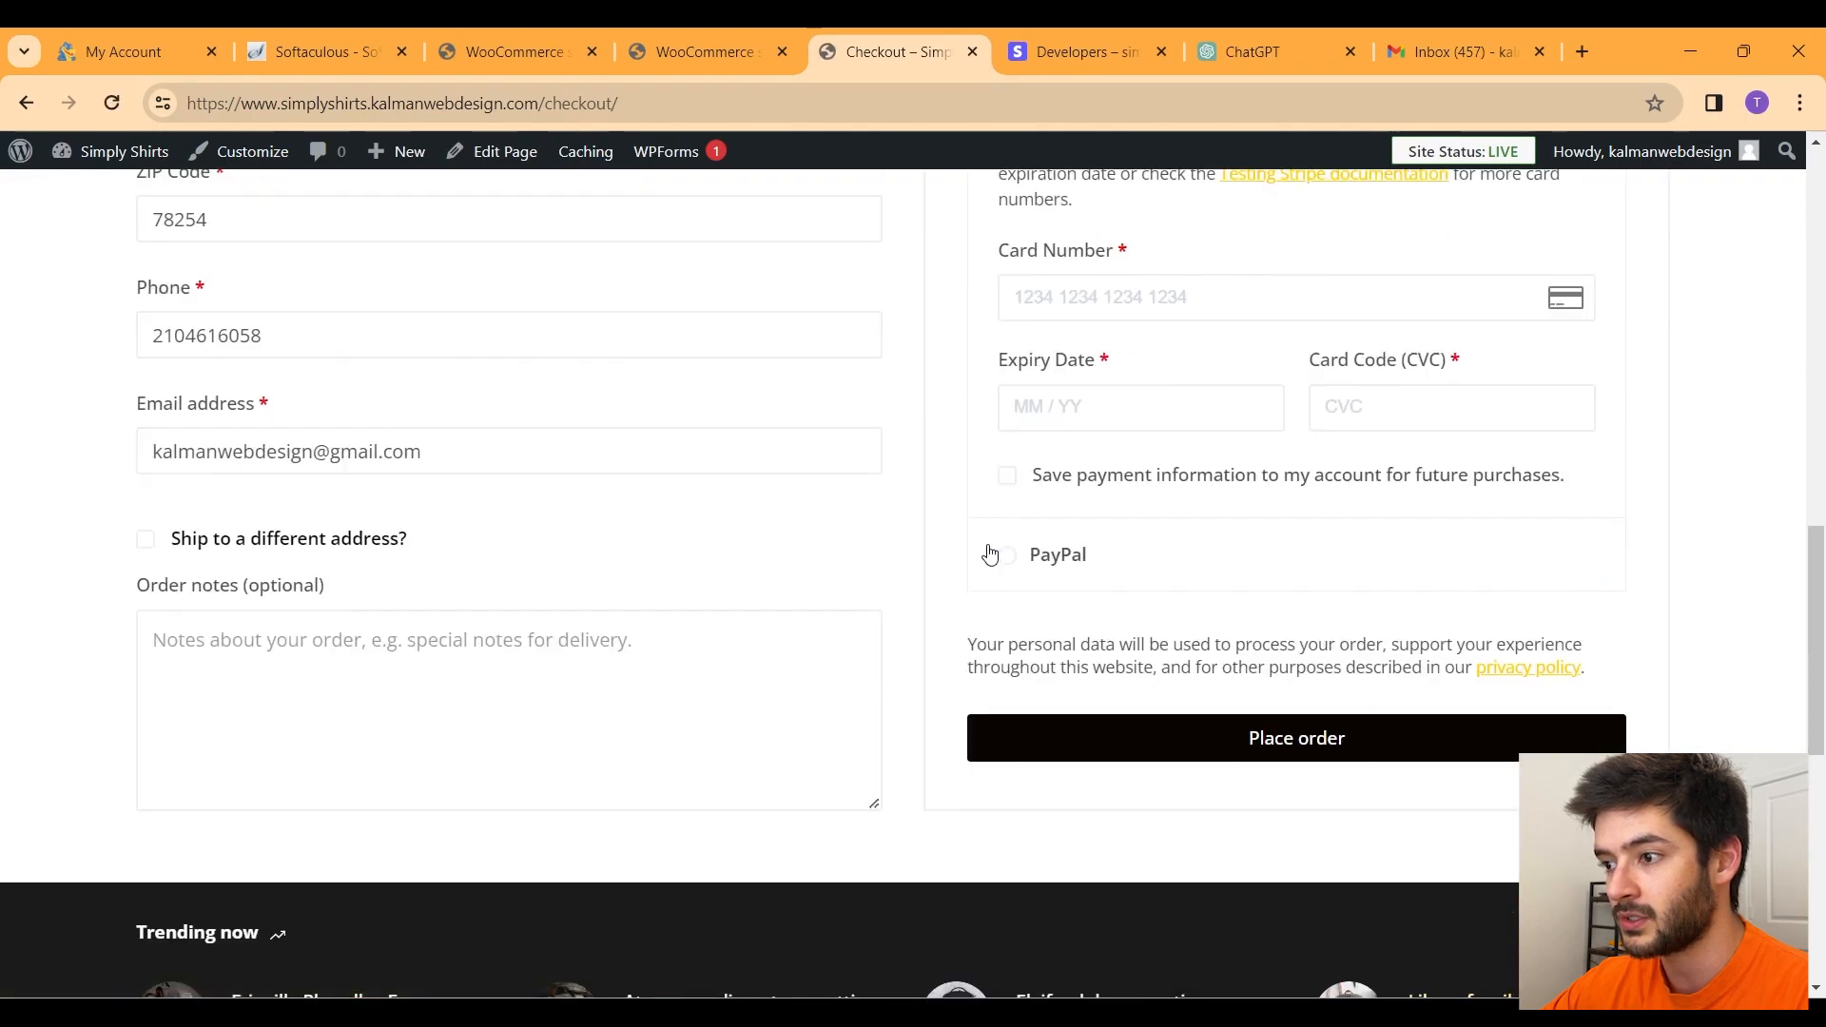
pyautogui.click(1007, 555)
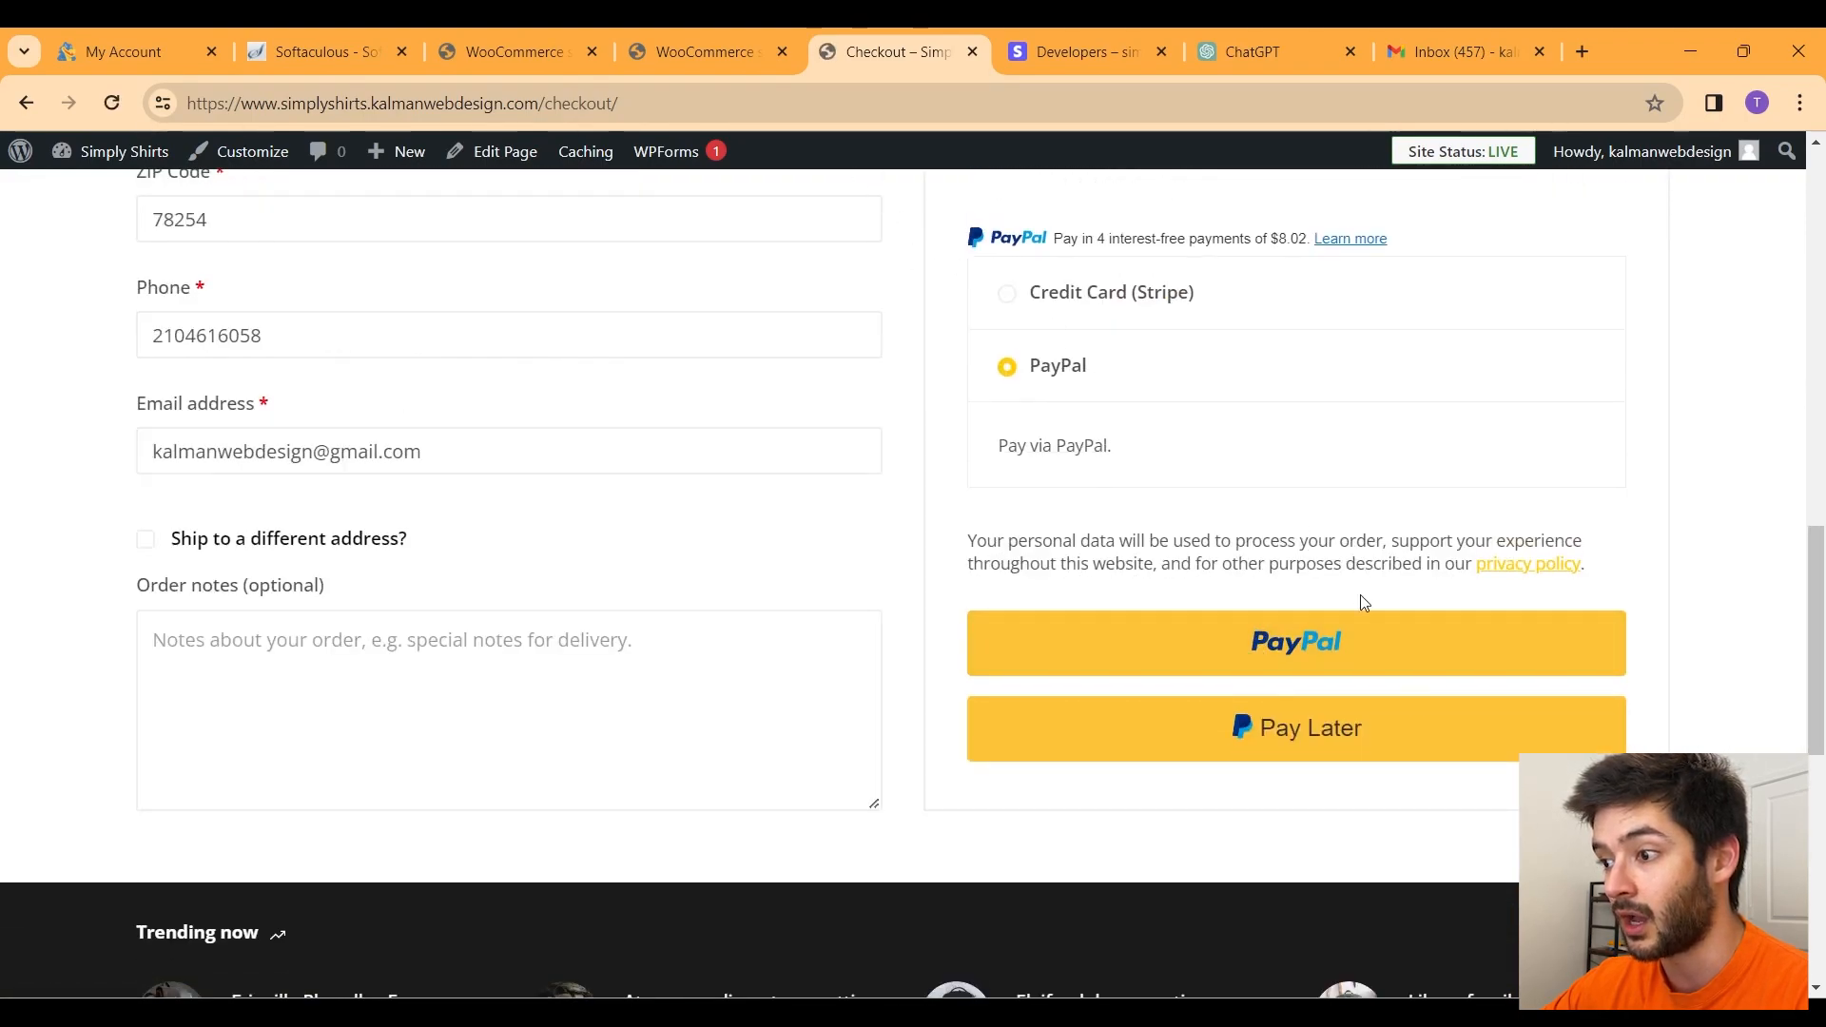
pyautogui.hotkey('ctrl', 'shift', 'Tab')
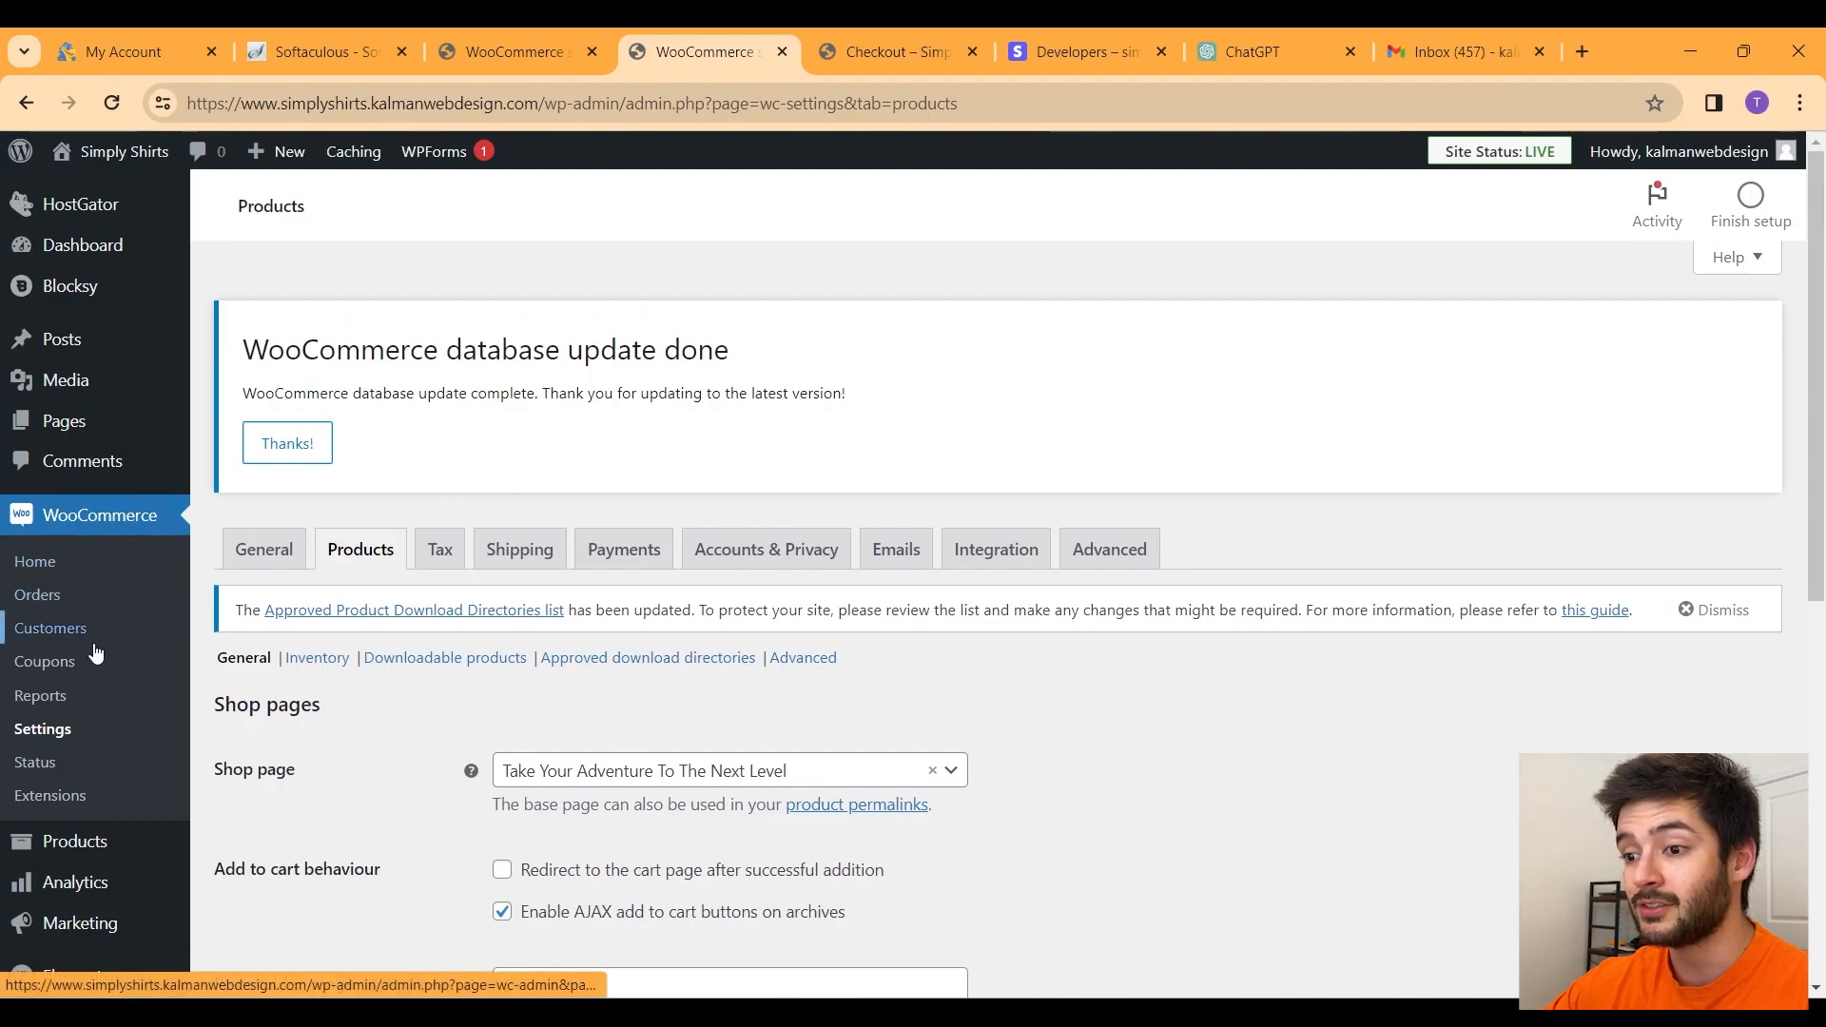
# Step: Select all 13 sample products in All Products and bulk-move them to the Trash
pyautogui.moveTo(111, 854)
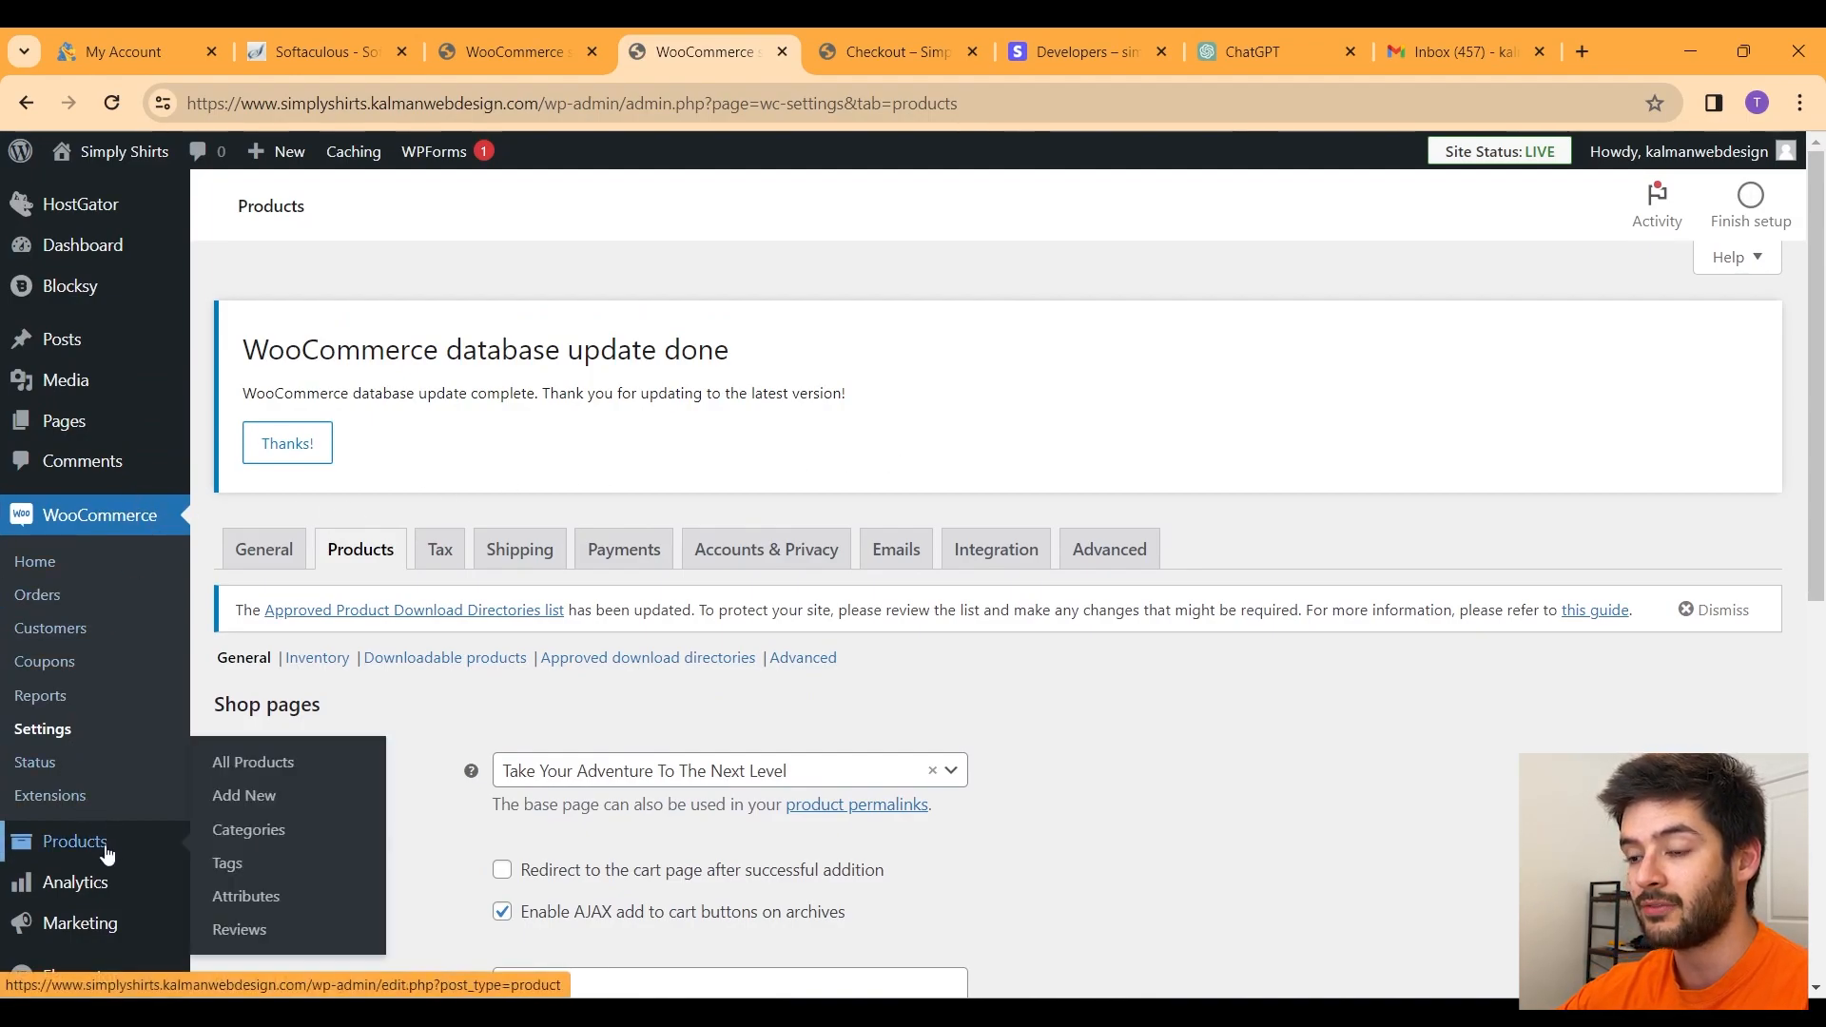
pyautogui.click(288, 771)
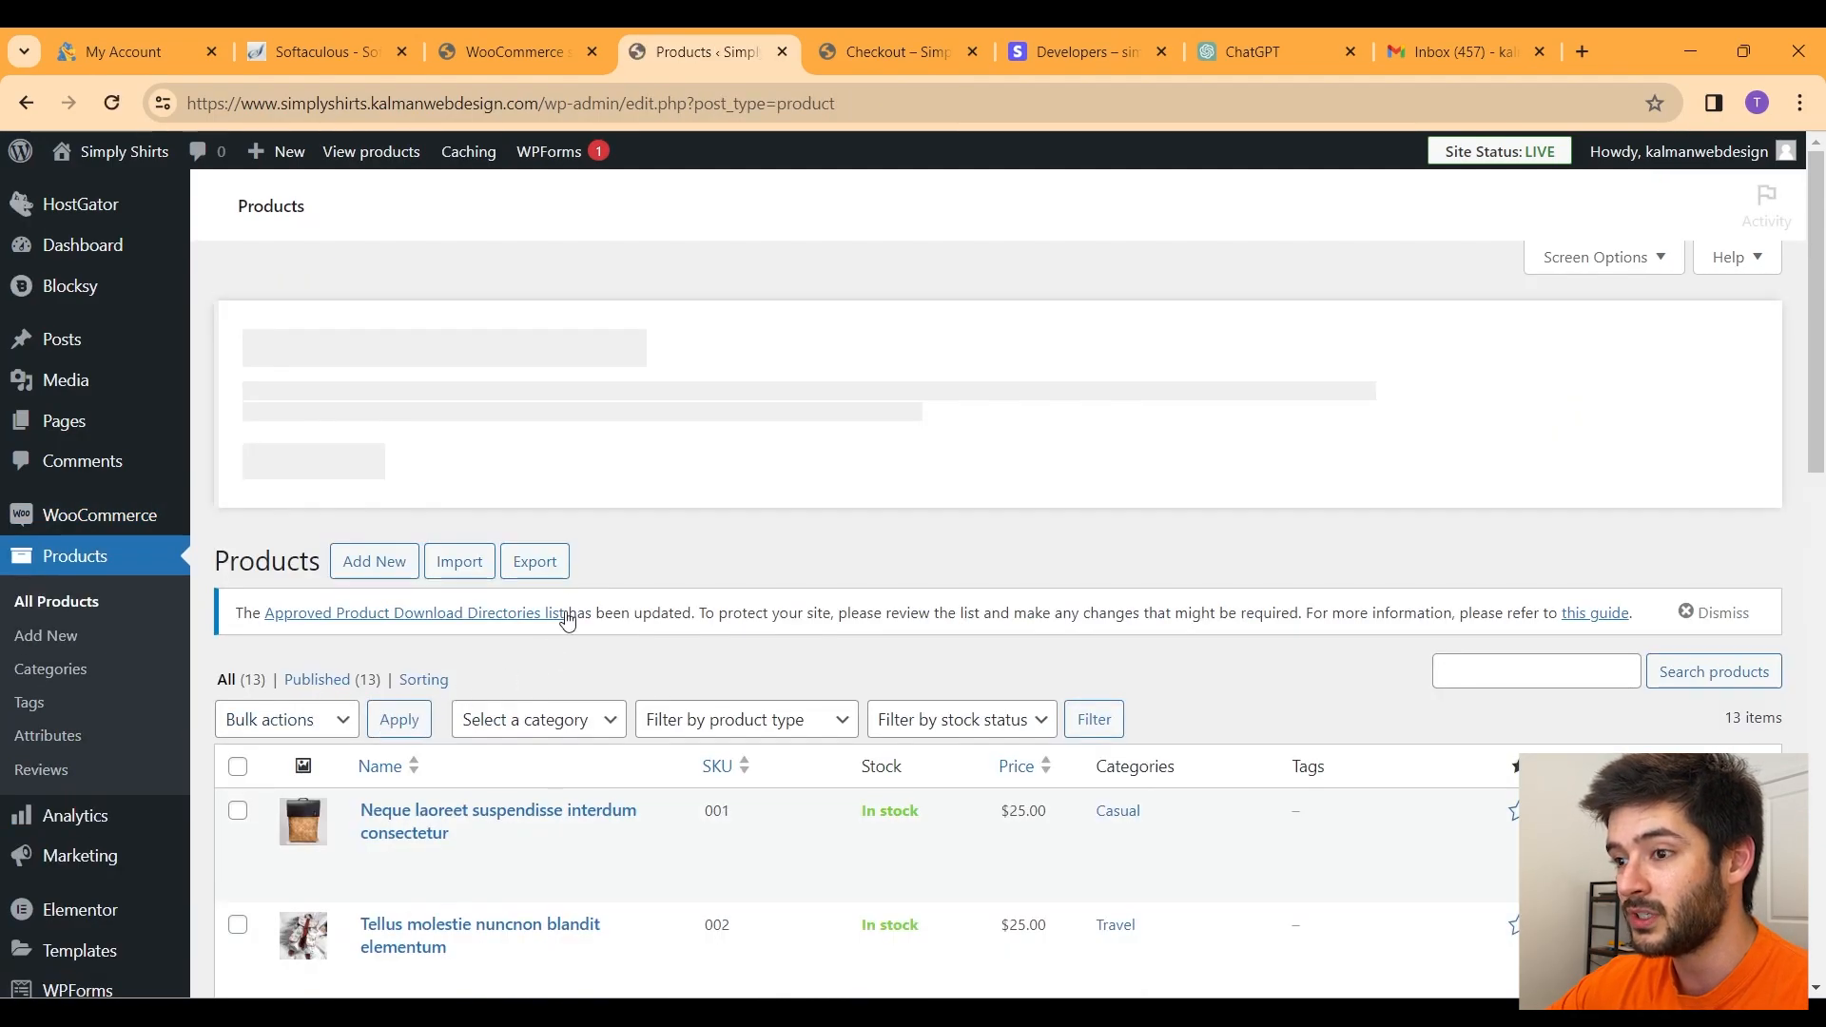
pyautogui.click(304, 723)
pyautogui.click(285, 798)
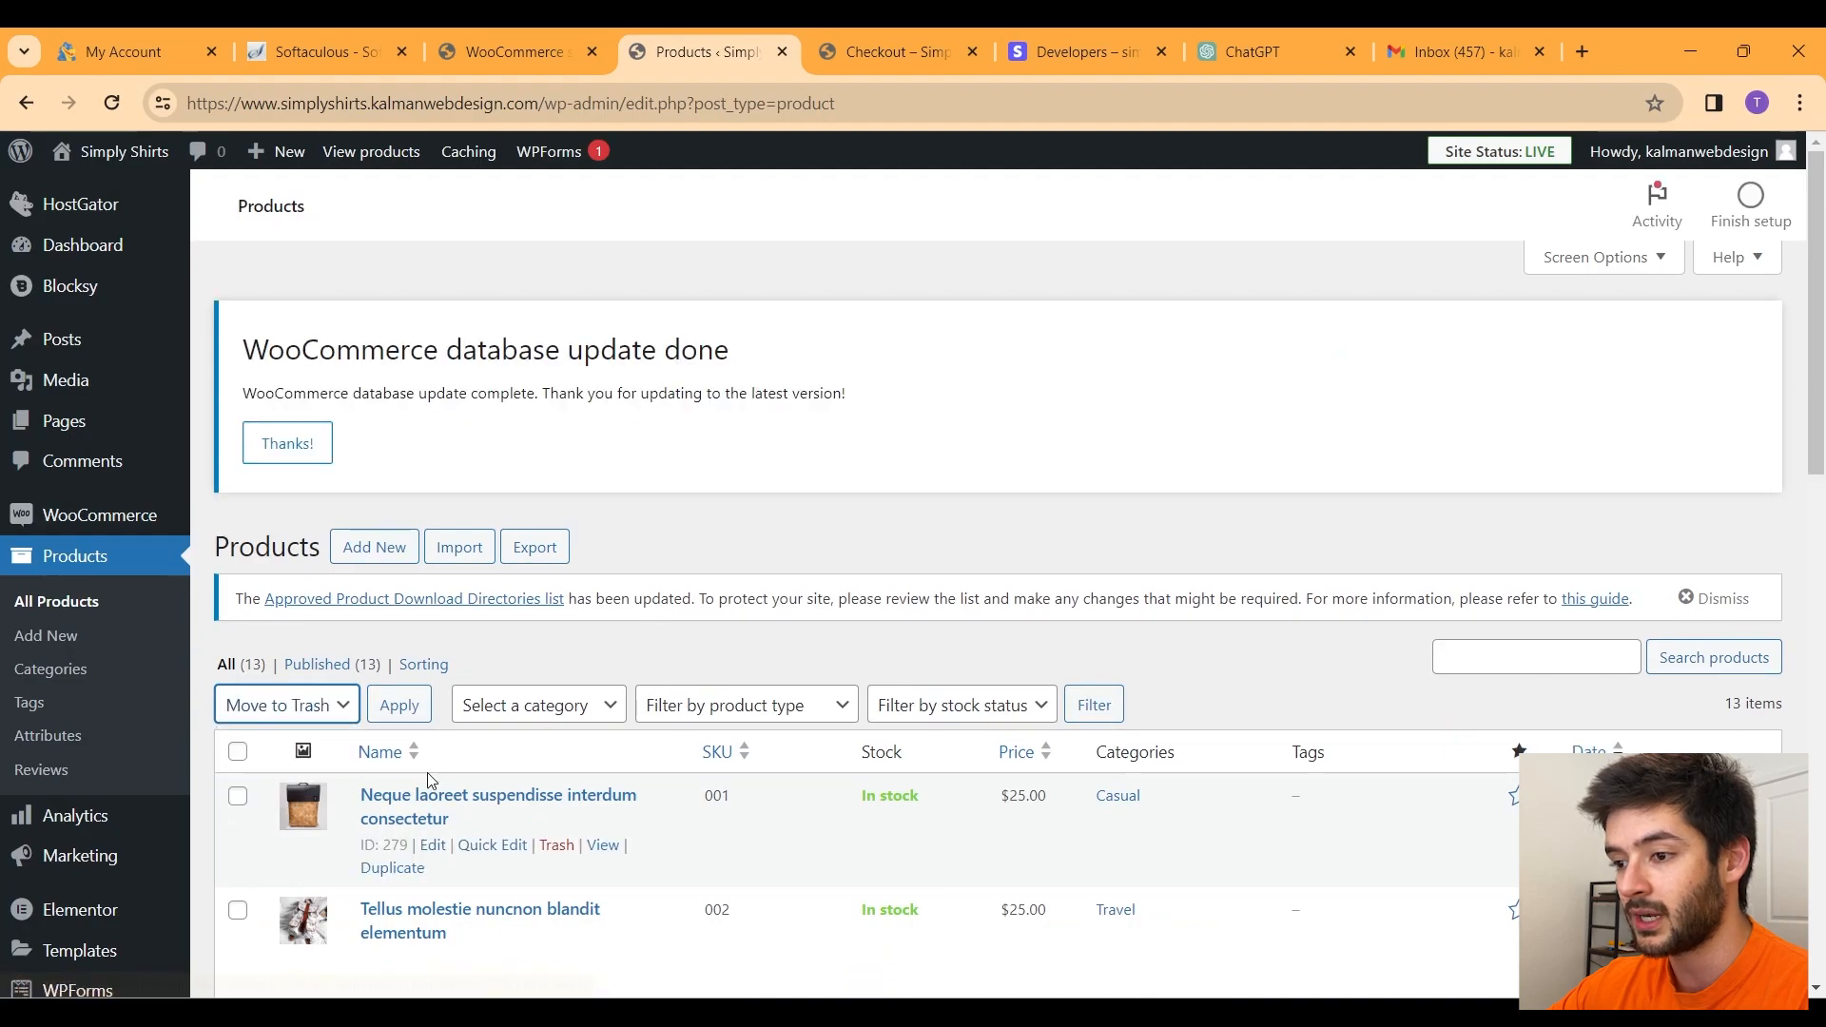
pyautogui.scroll(-1, 446, 744)
pyautogui.scroll(-1, 446, 743)
pyautogui.click(236, 518)
pyautogui.scroll(-6, 482, 608)
pyautogui.scroll(-4, 482, 608)
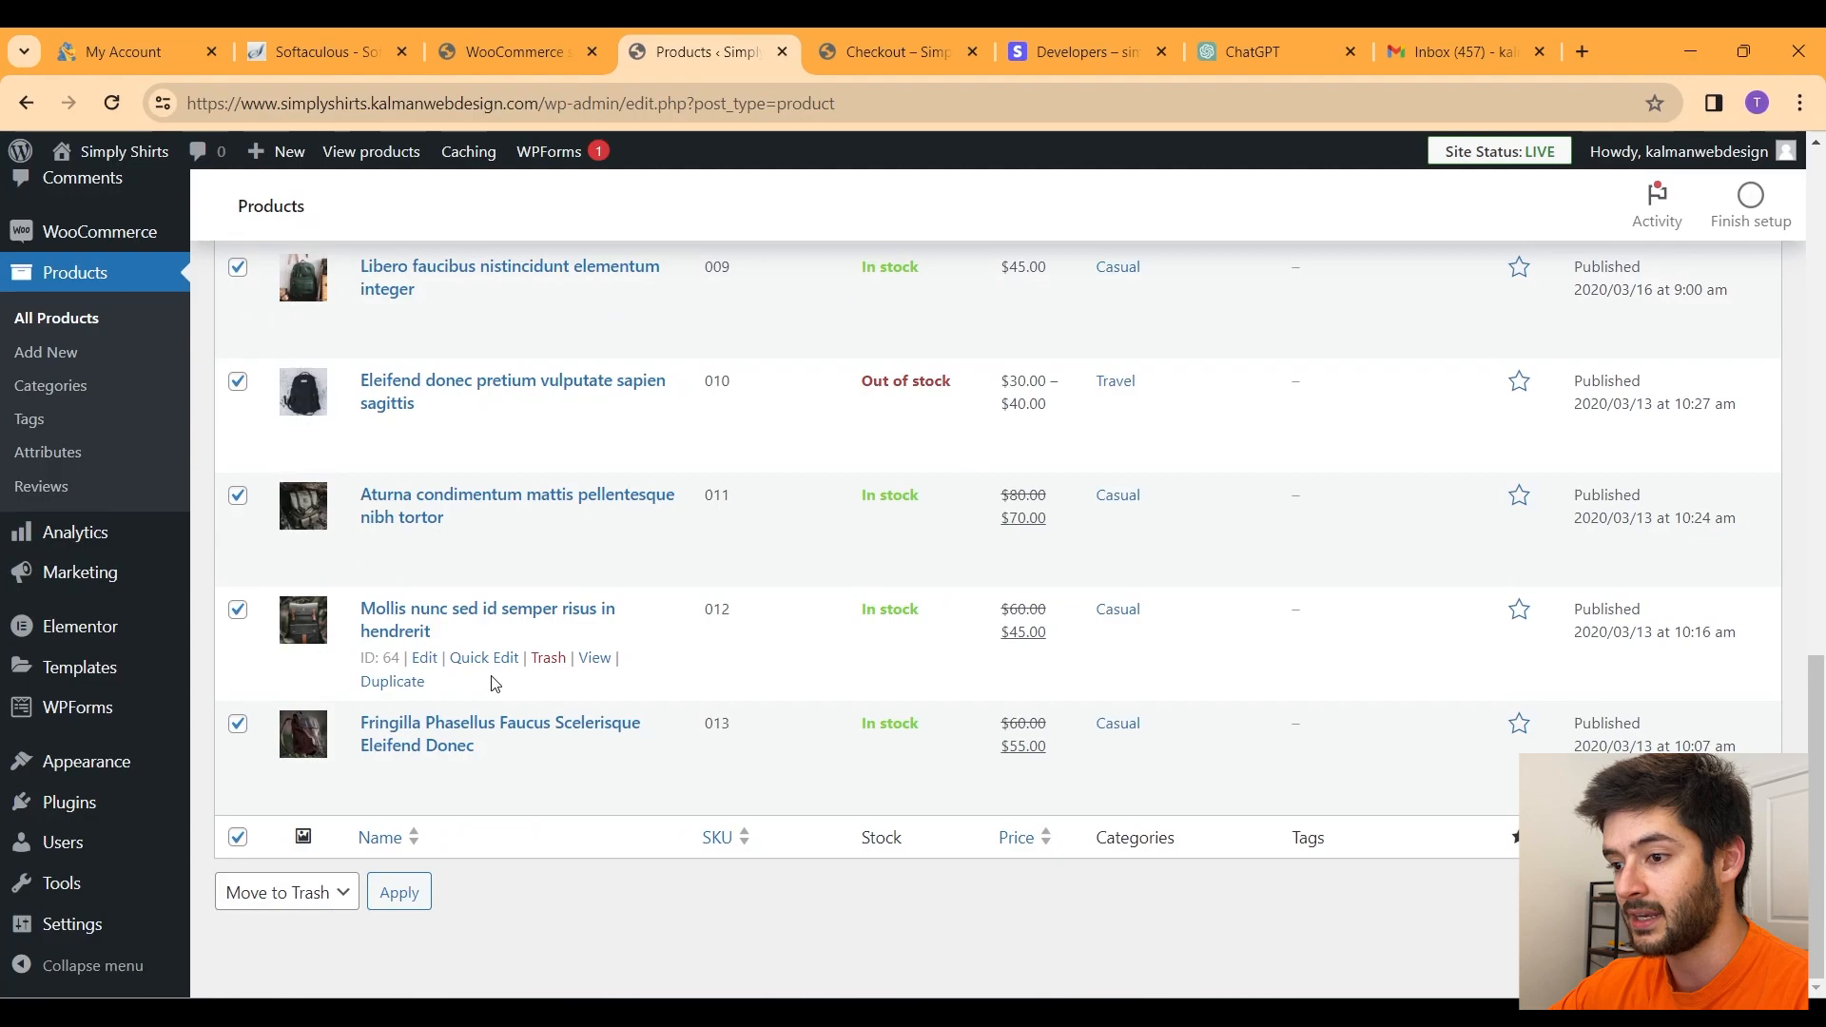
pyautogui.click(396, 900)
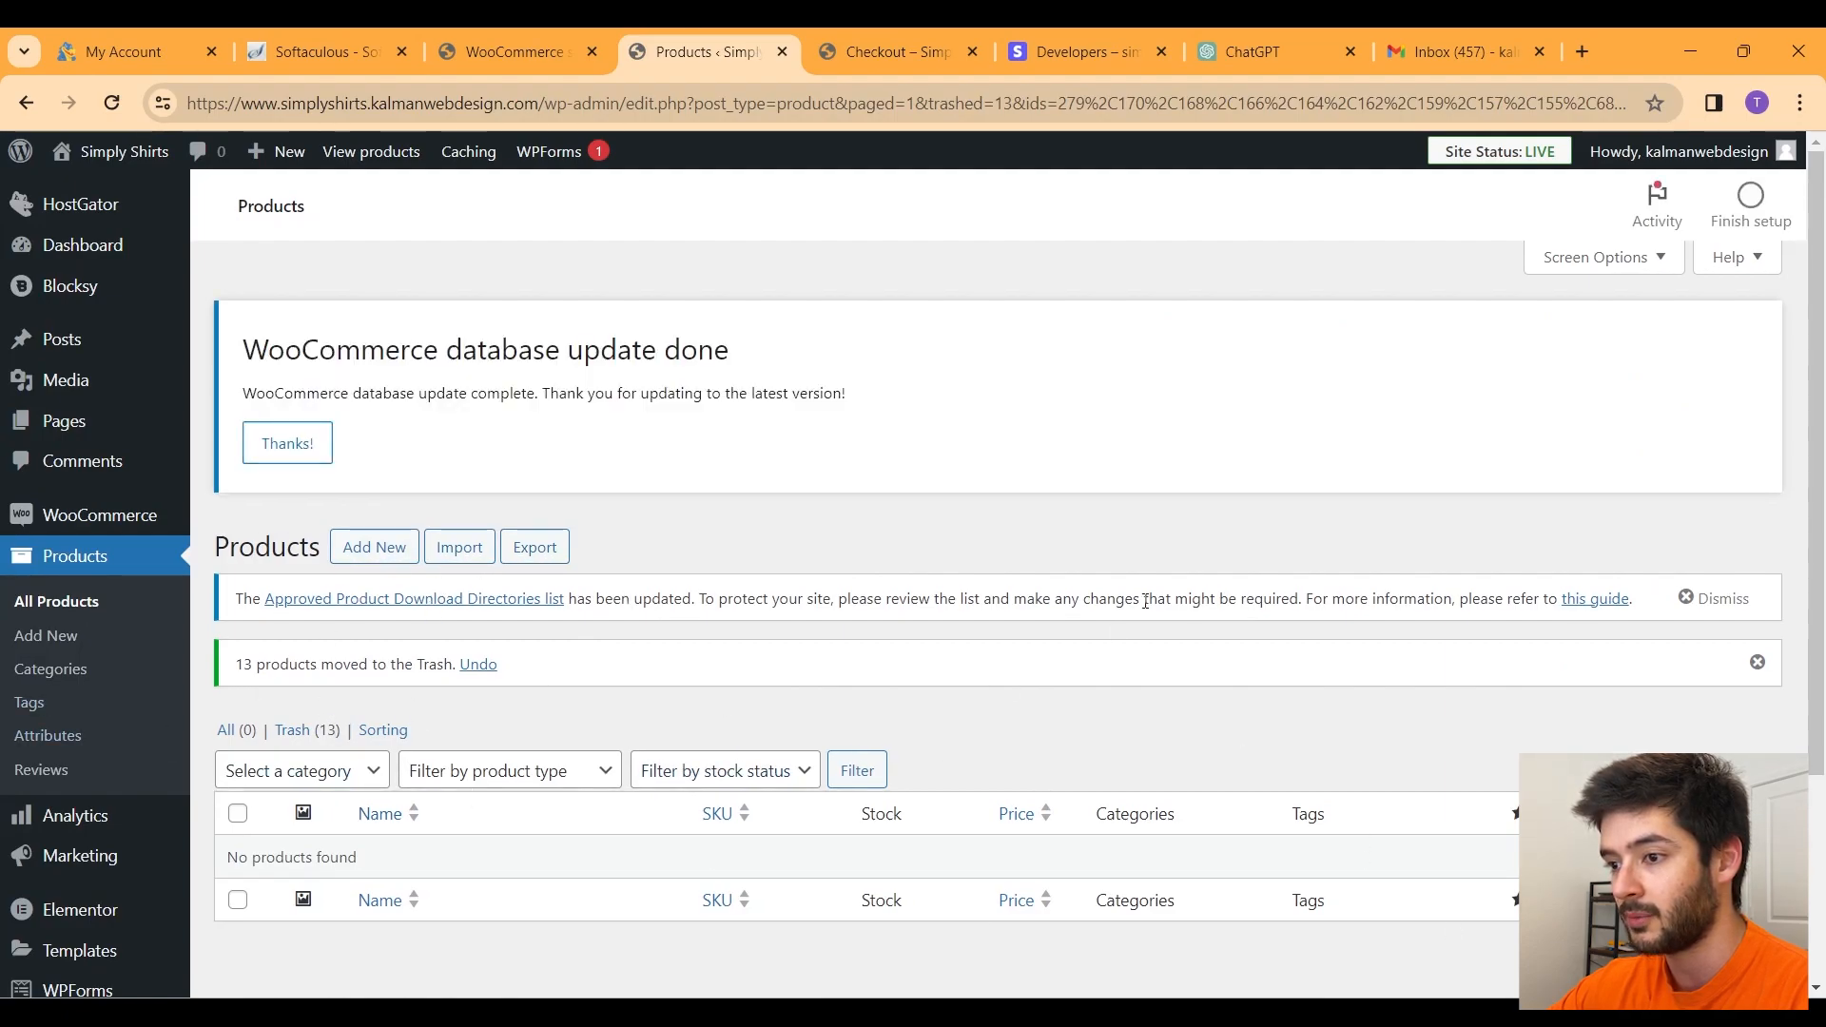
# Step: Create a new WooCommerce product and enter the title "Men's Grey T Shirt"
pyautogui.click(380, 555)
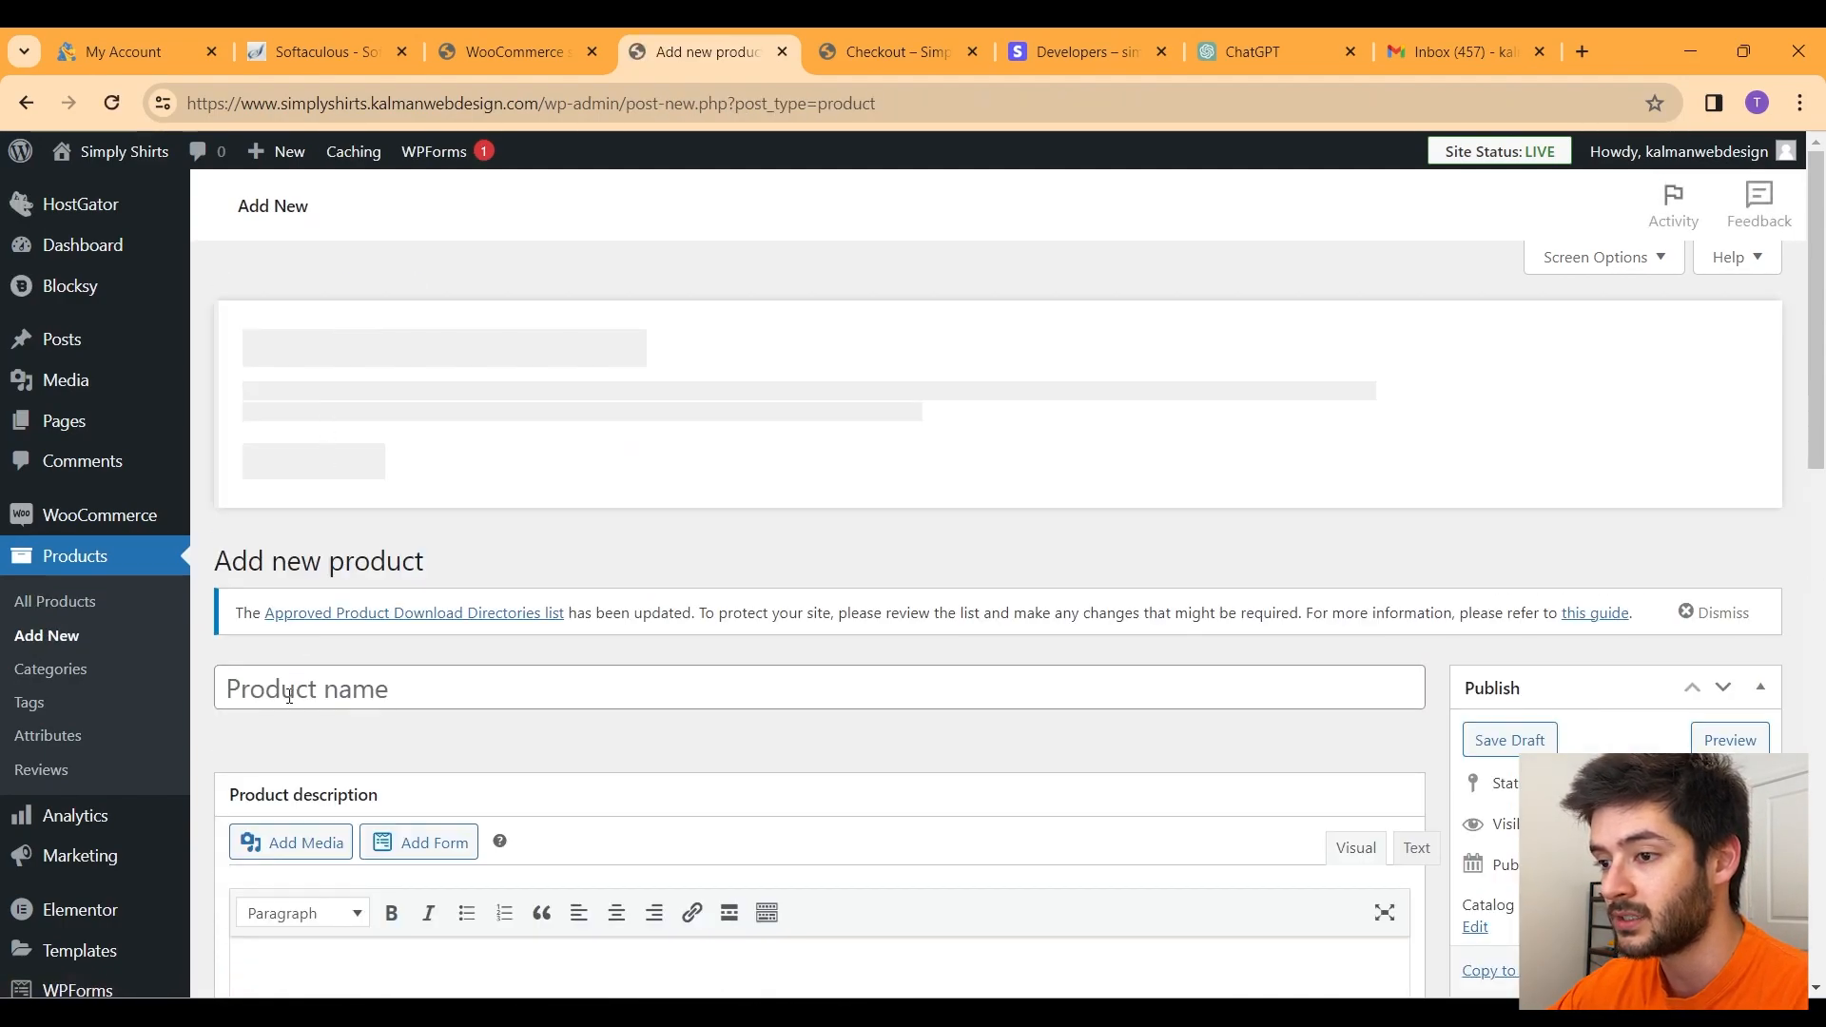
pyautogui.click(290, 696)
pyautogui.write('Mens Grea')
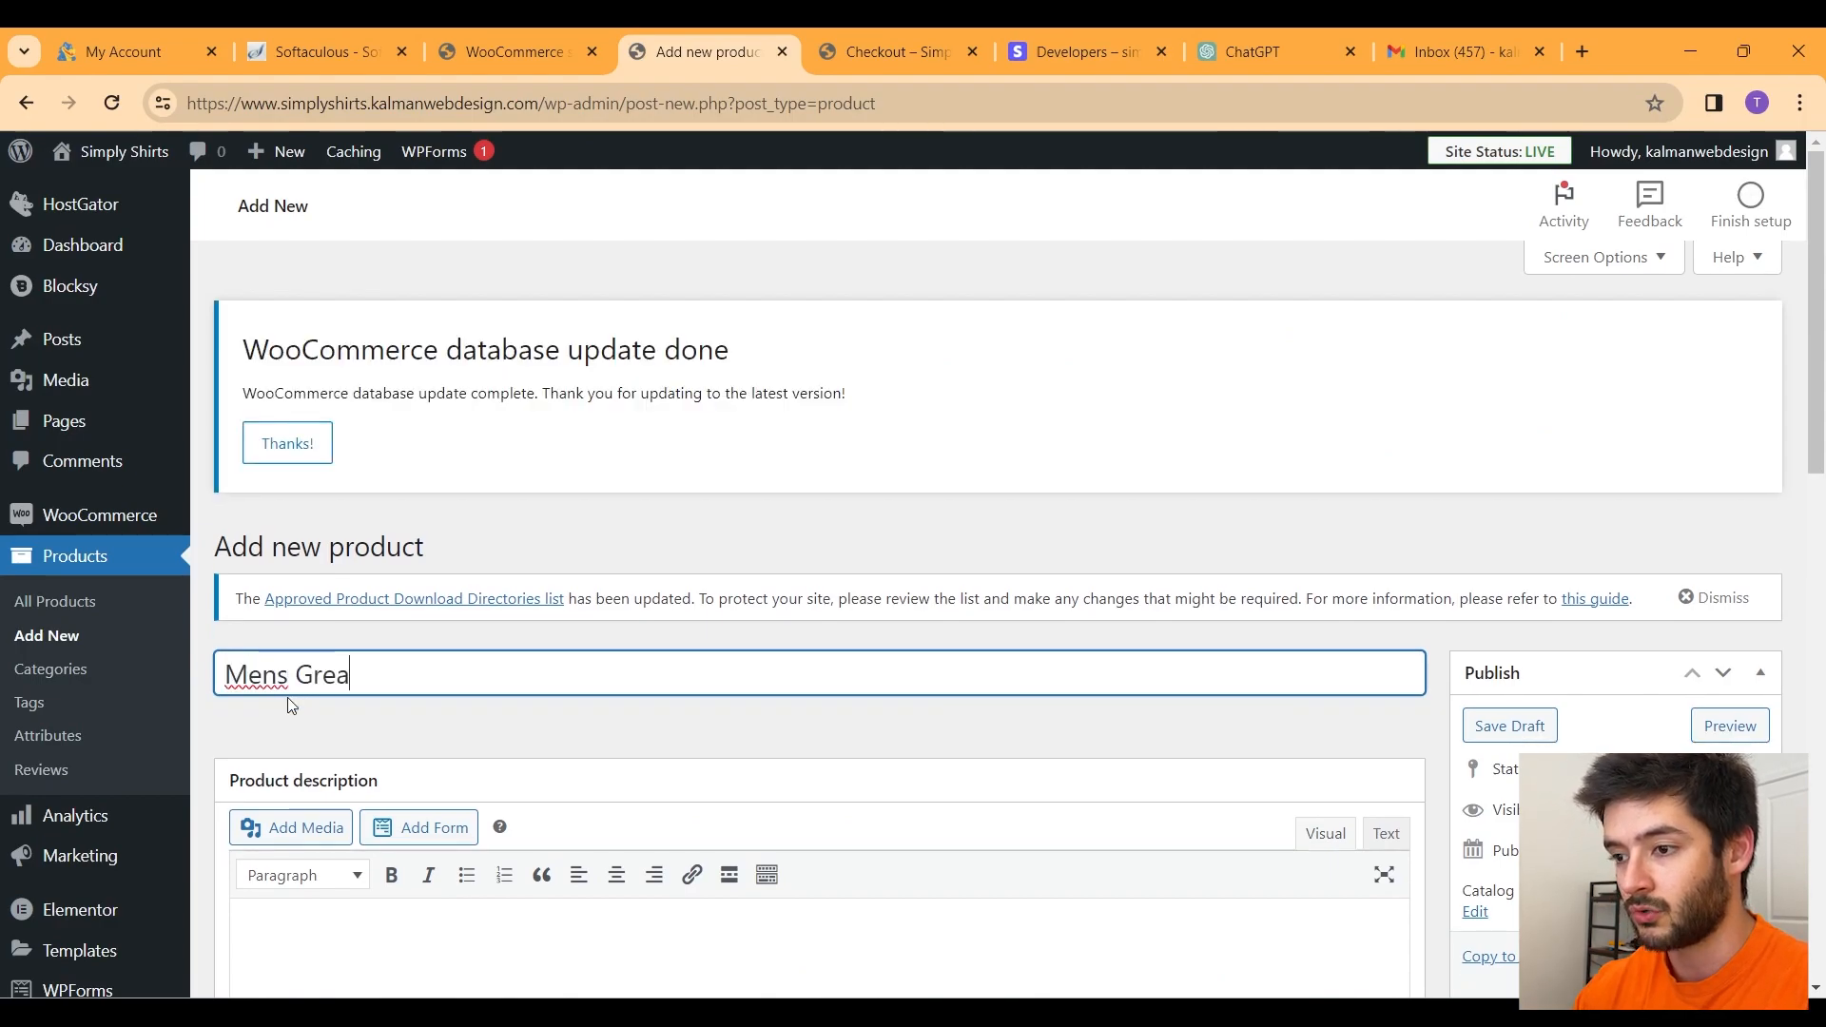
pyautogui.press('BackSpace')
pyautogui.write('y T Shirt')
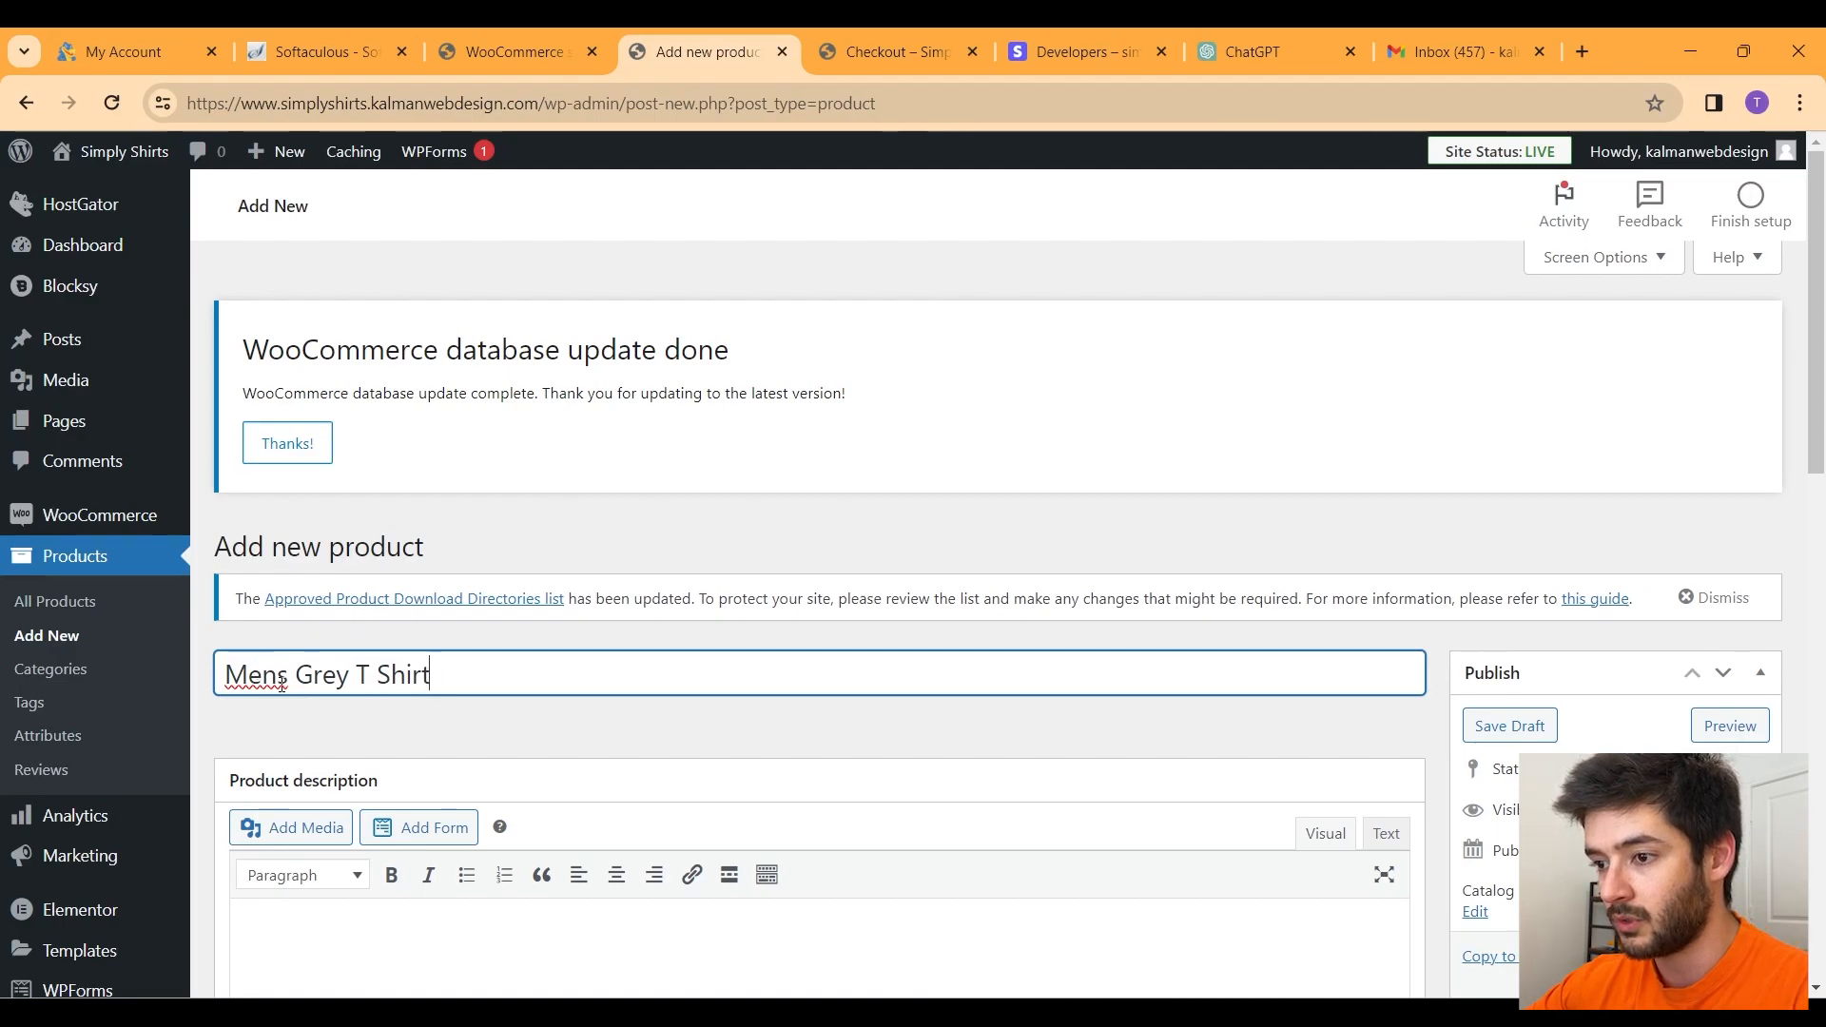
pyautogui.click(281, 685)
pyautogui.write("'")
pyautogui.scroll(-4, 504, 655)
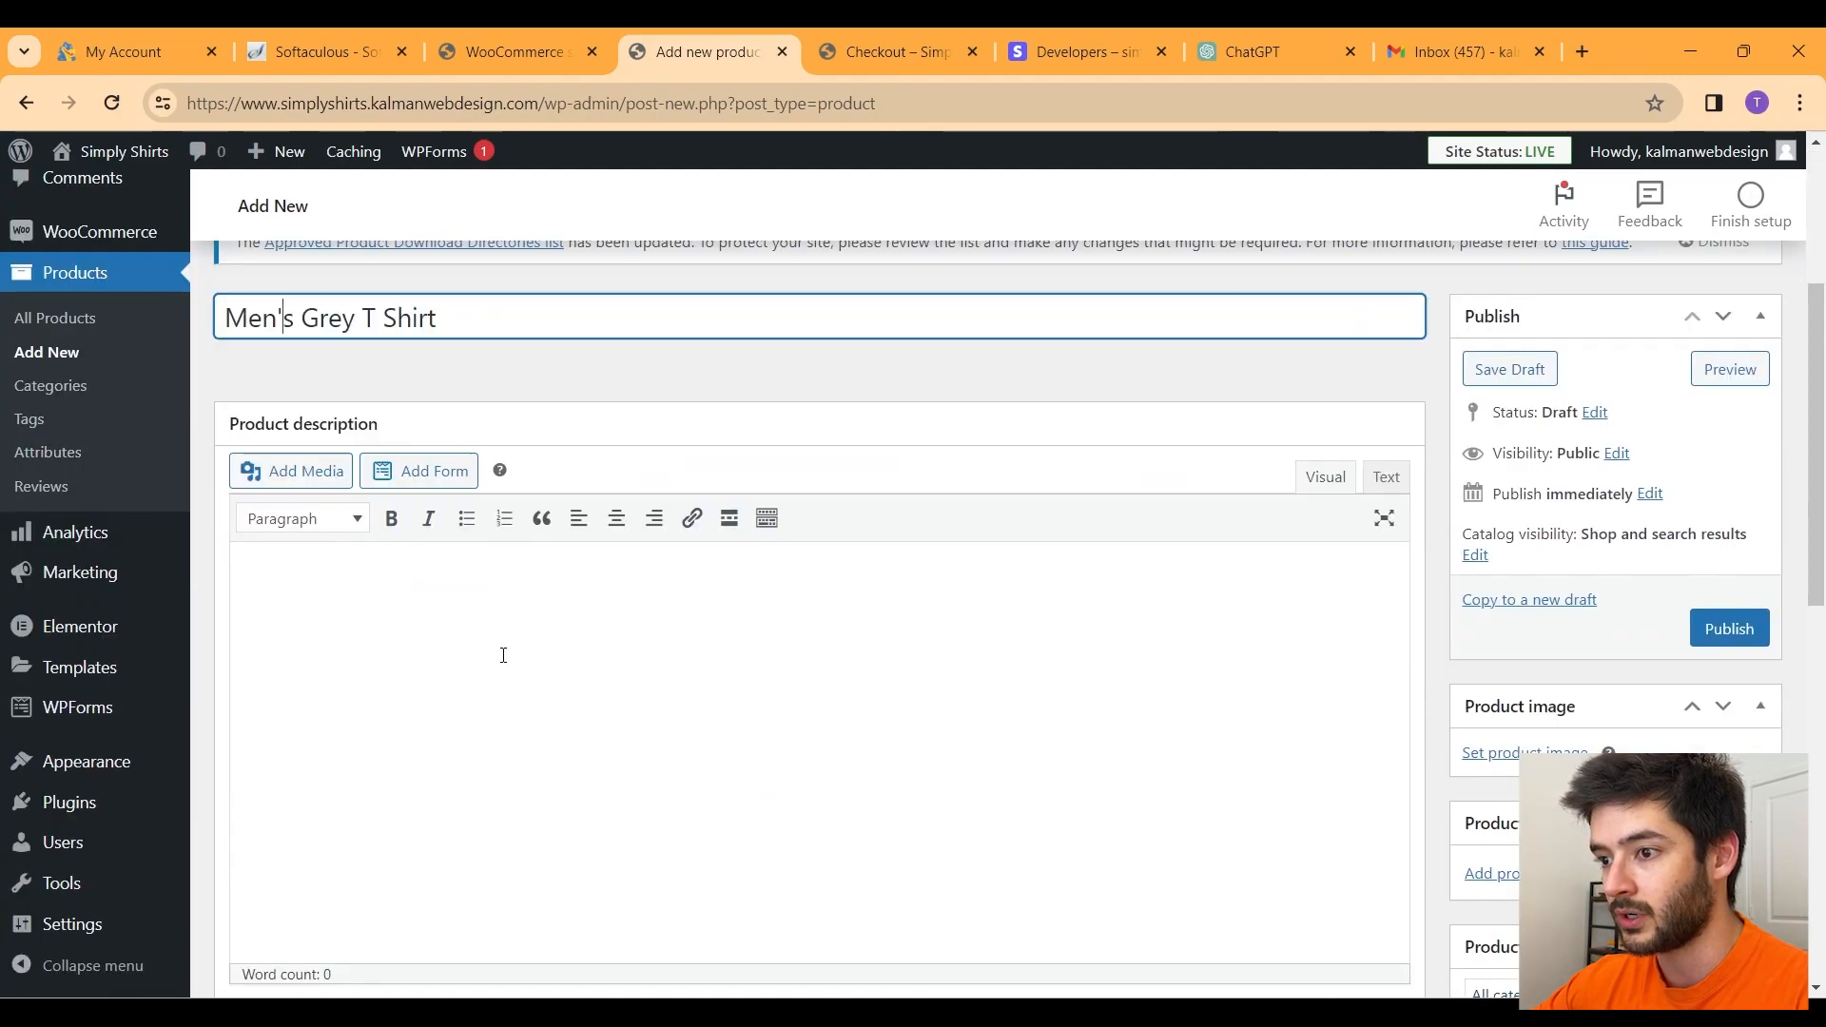
pyautogui.scroll(-1, 504, 656)
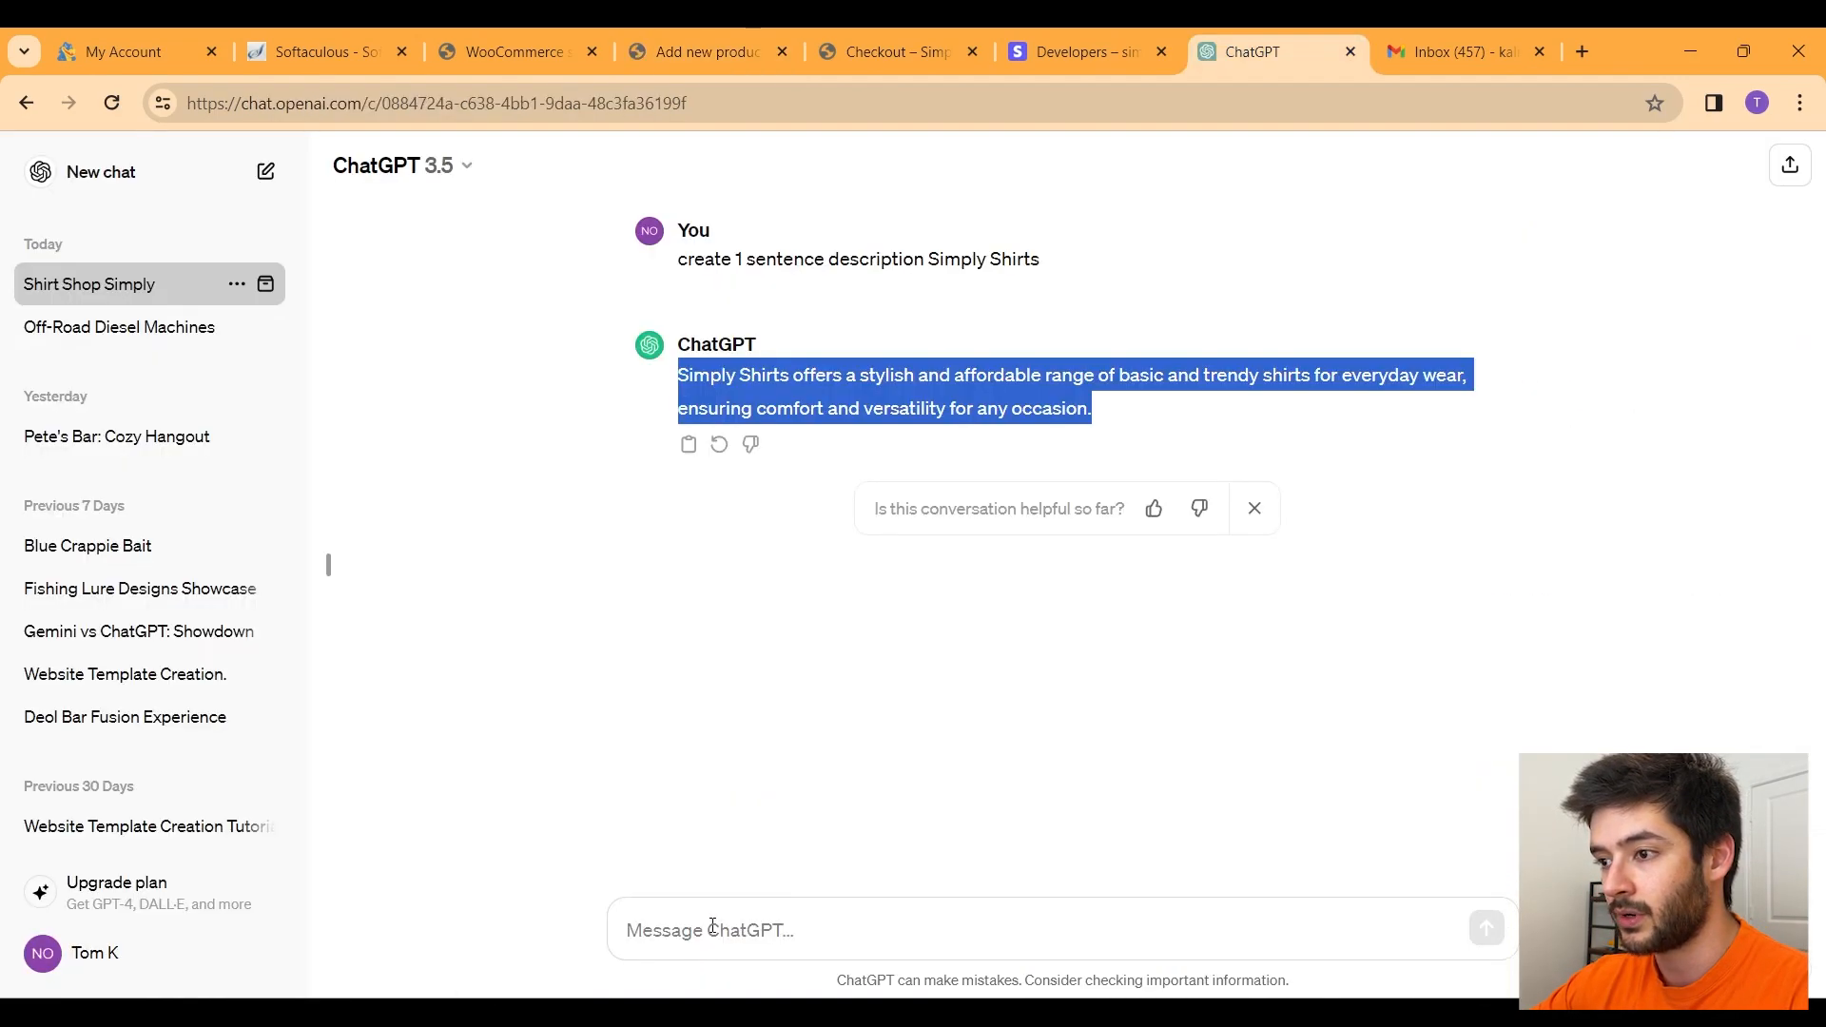
# Step: Ask ChatGPT for a men's grey t-shirt description and copy its reply
pyautogui.click(716, 919)
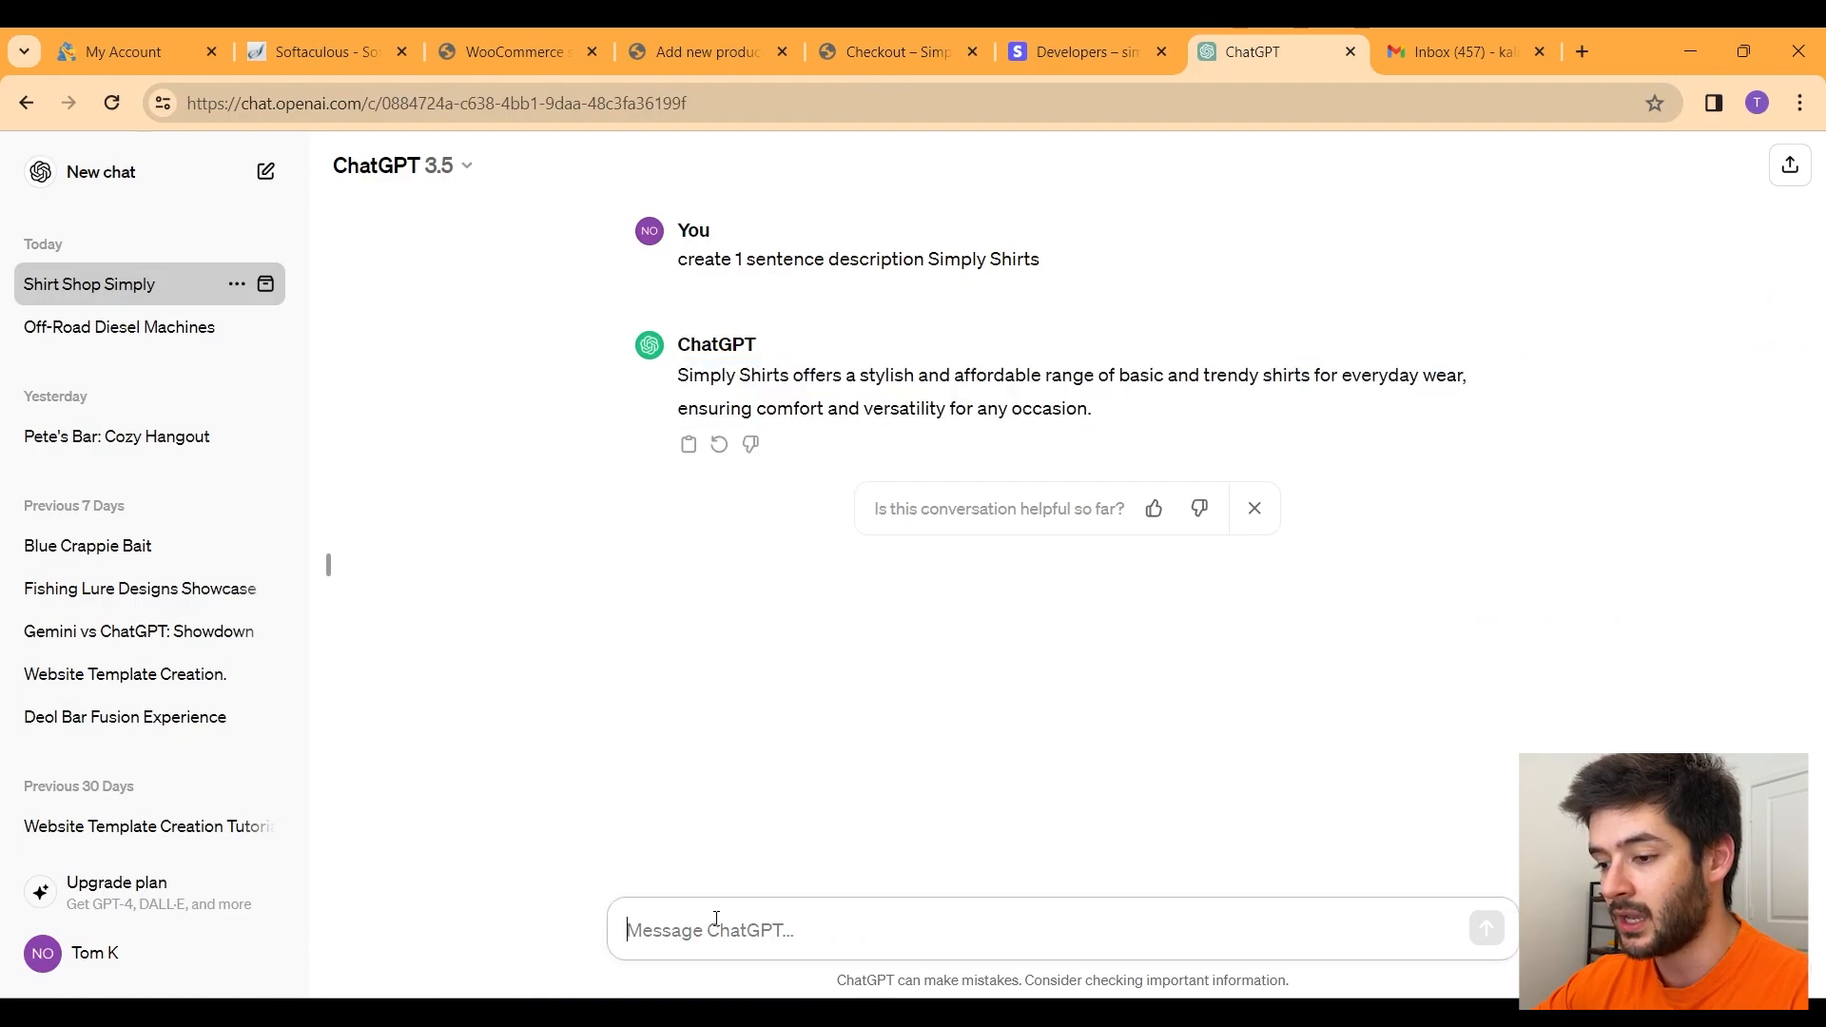
pyautogui.write('create products')
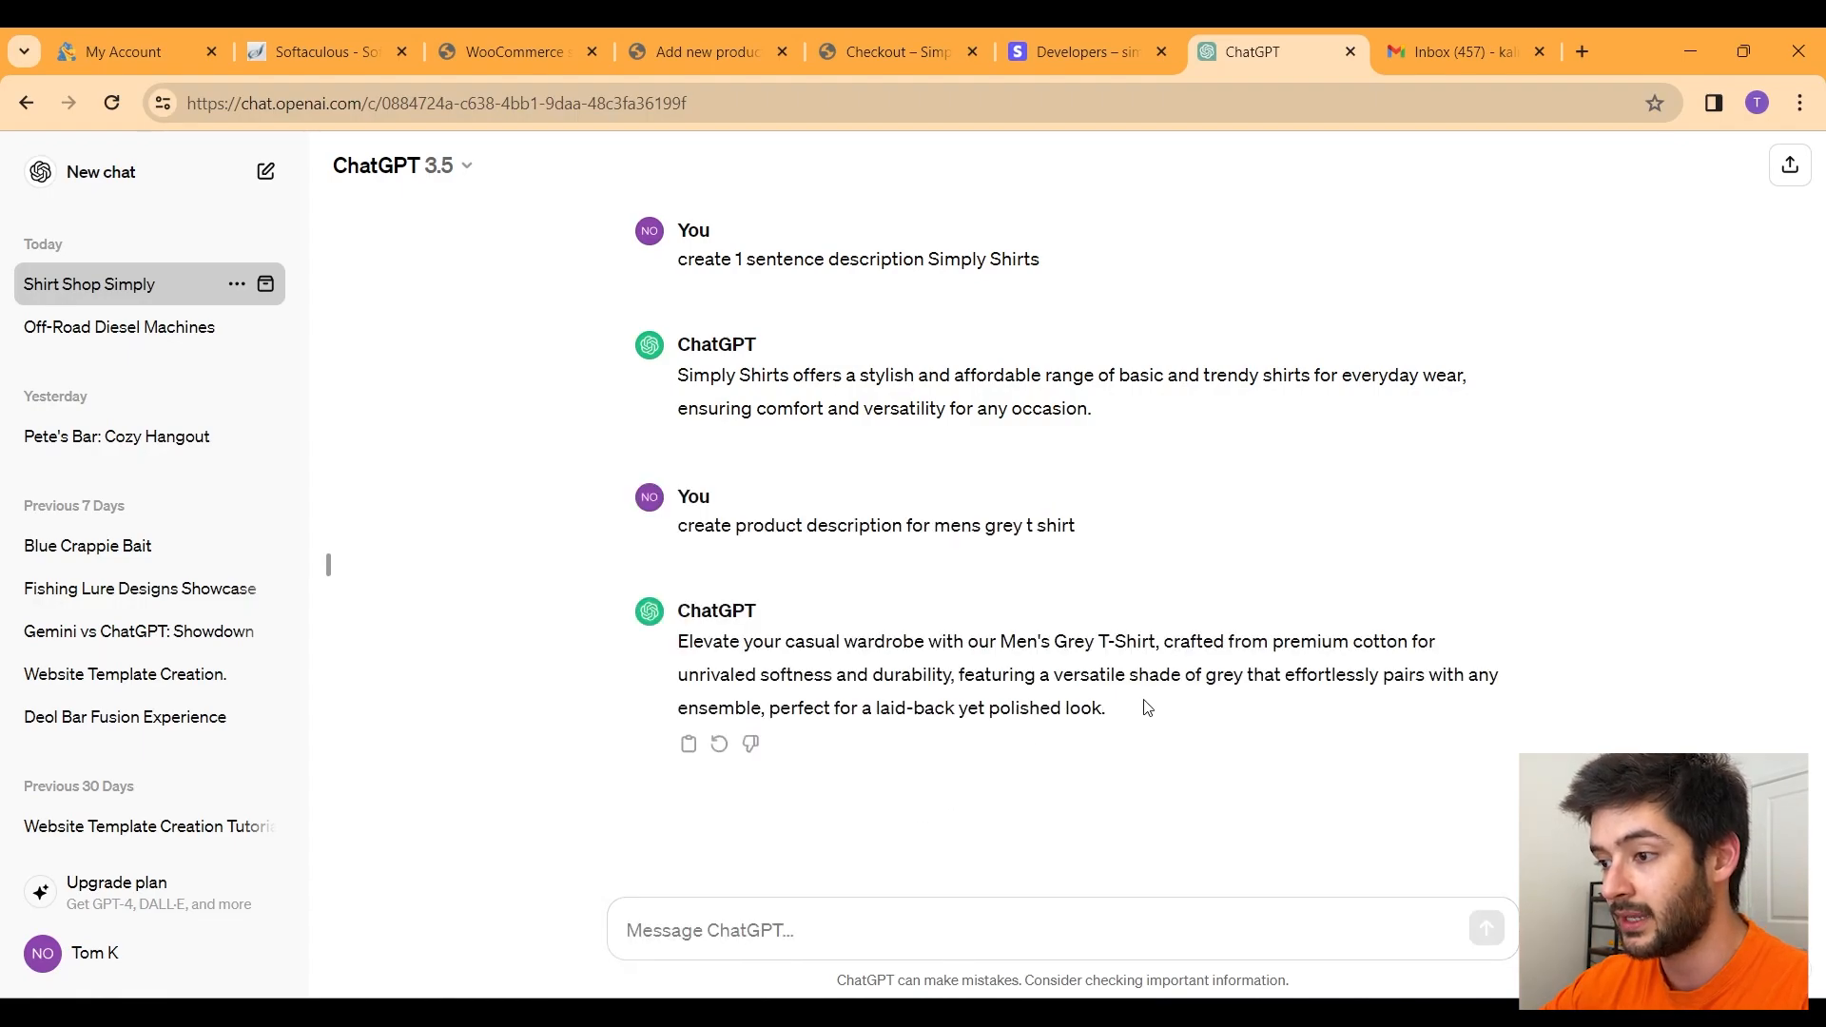
pyautogui.moveTo(1147, 707); pyautogui.dragTo(685, 643)
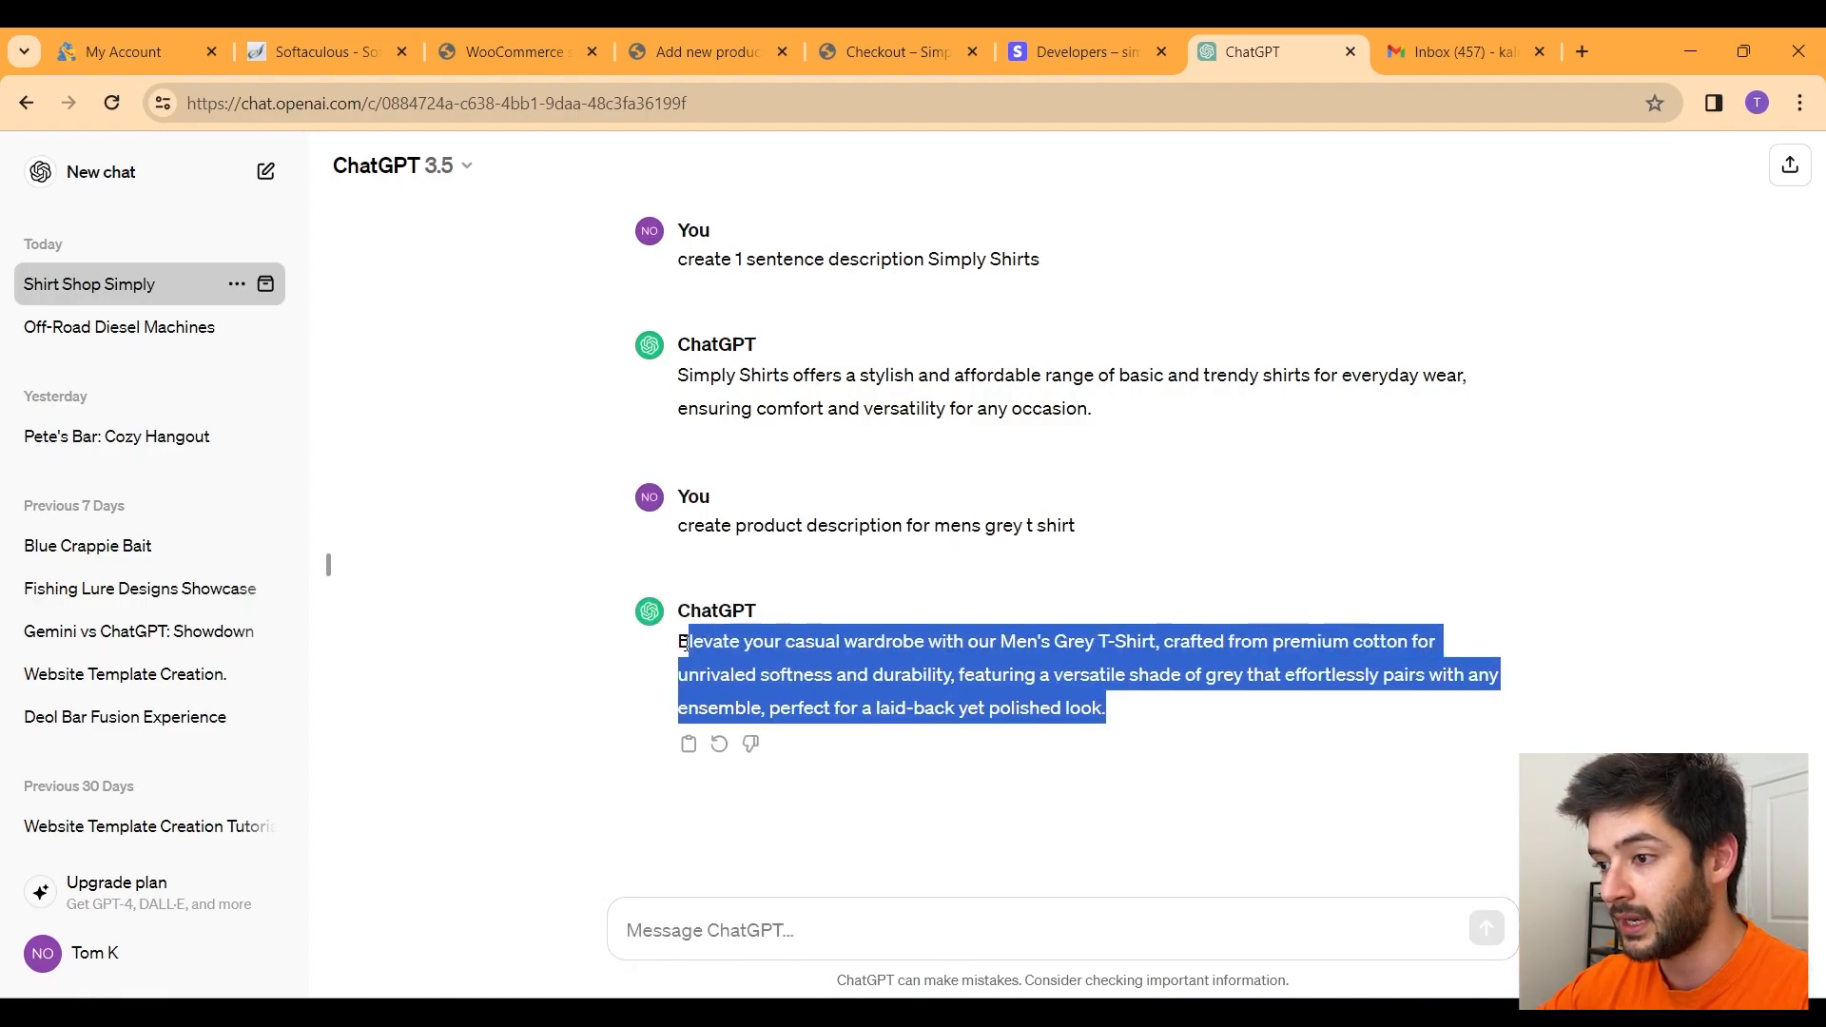
pyautogui.click(843, 48)
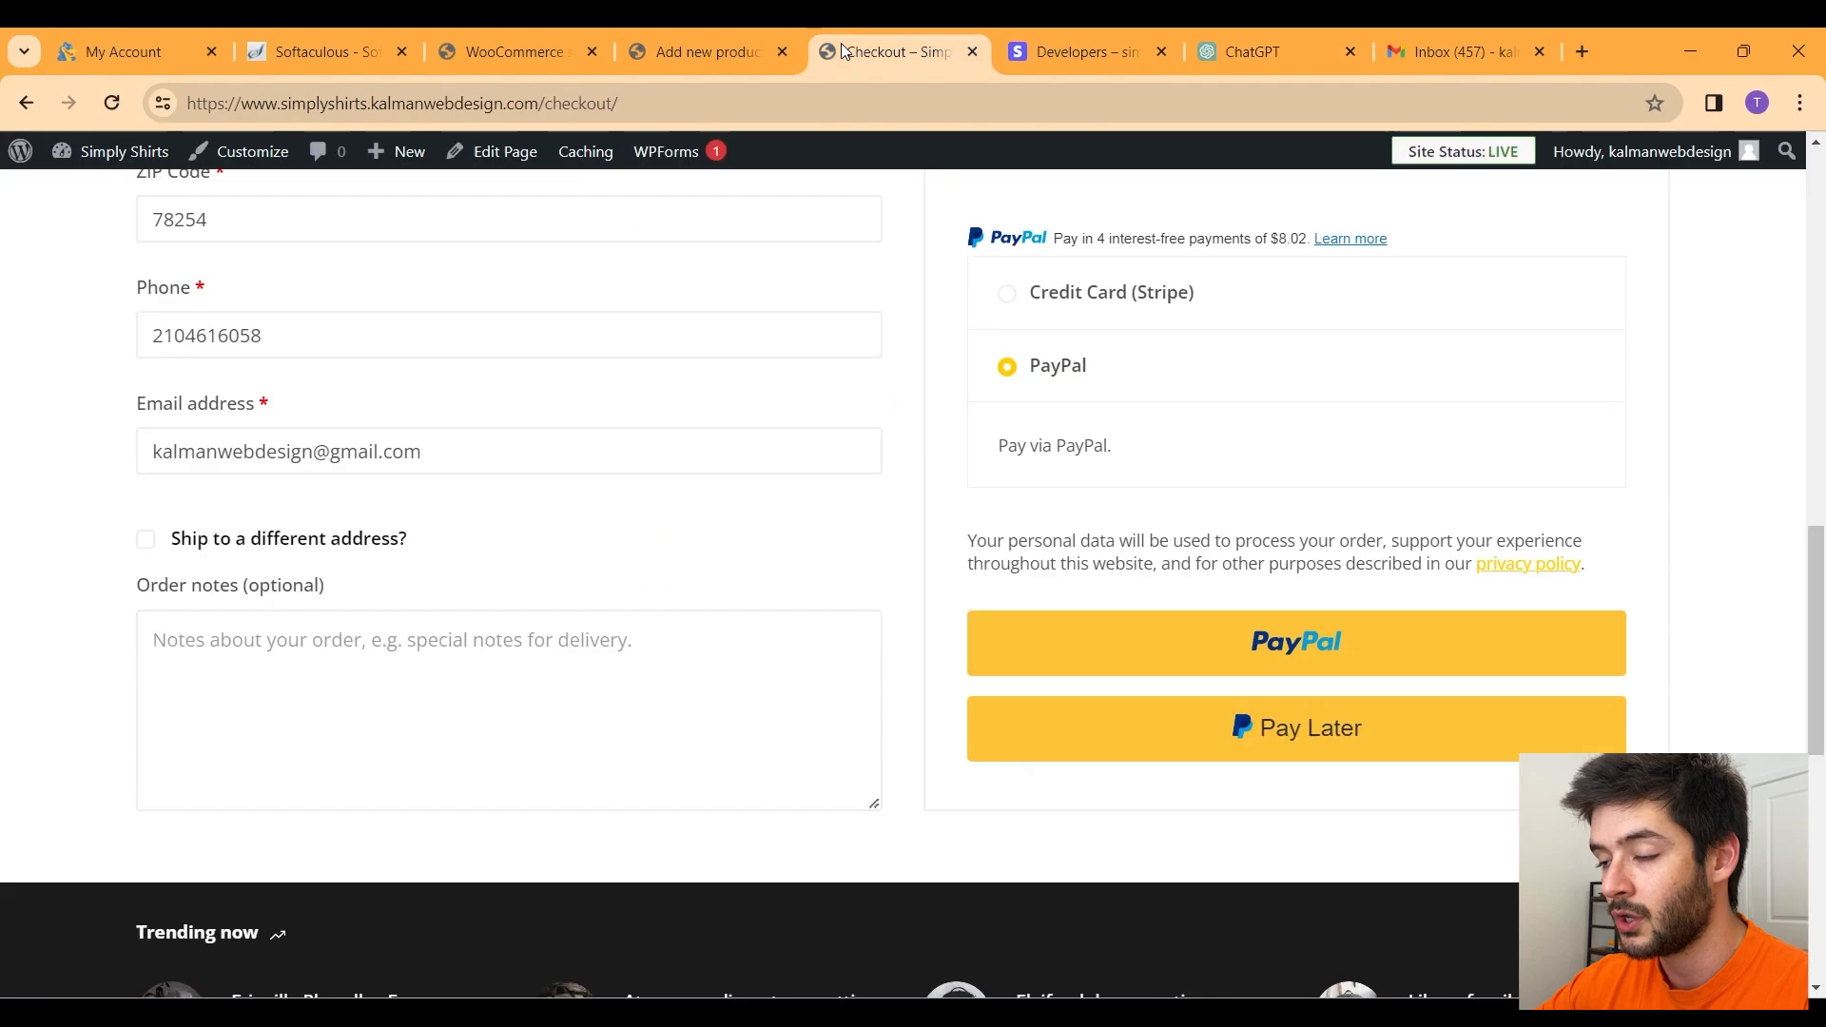
pyautogui.click(669, 43)
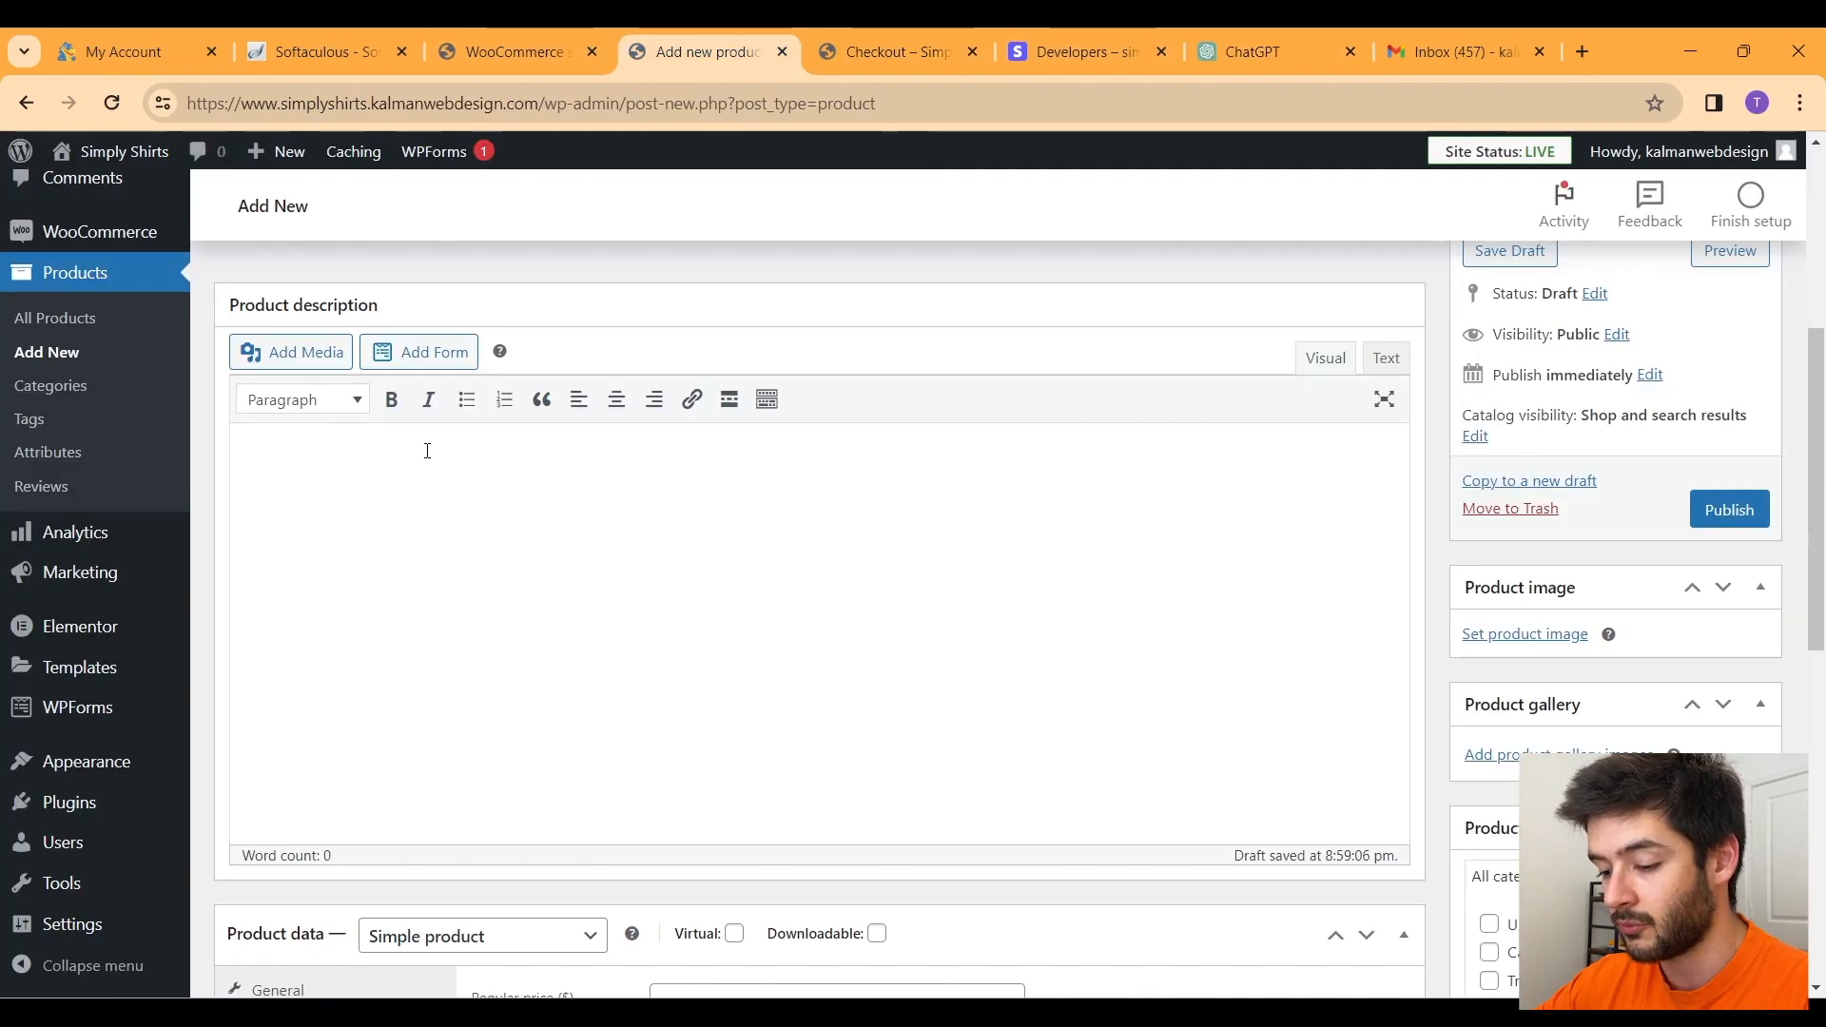
# Step: Paste the ChatGPT paragraph into both the Product description and Product short description fields
pyautogui.write("Elevate your casual wardrobe with our Men's Grey T-Shirt, crafted from premium cotton for unrivaled softness and durability, featuring a versatile shade of grey that effortlessly pairs with any ensemble, perfect for a laid-back yet polished look.")
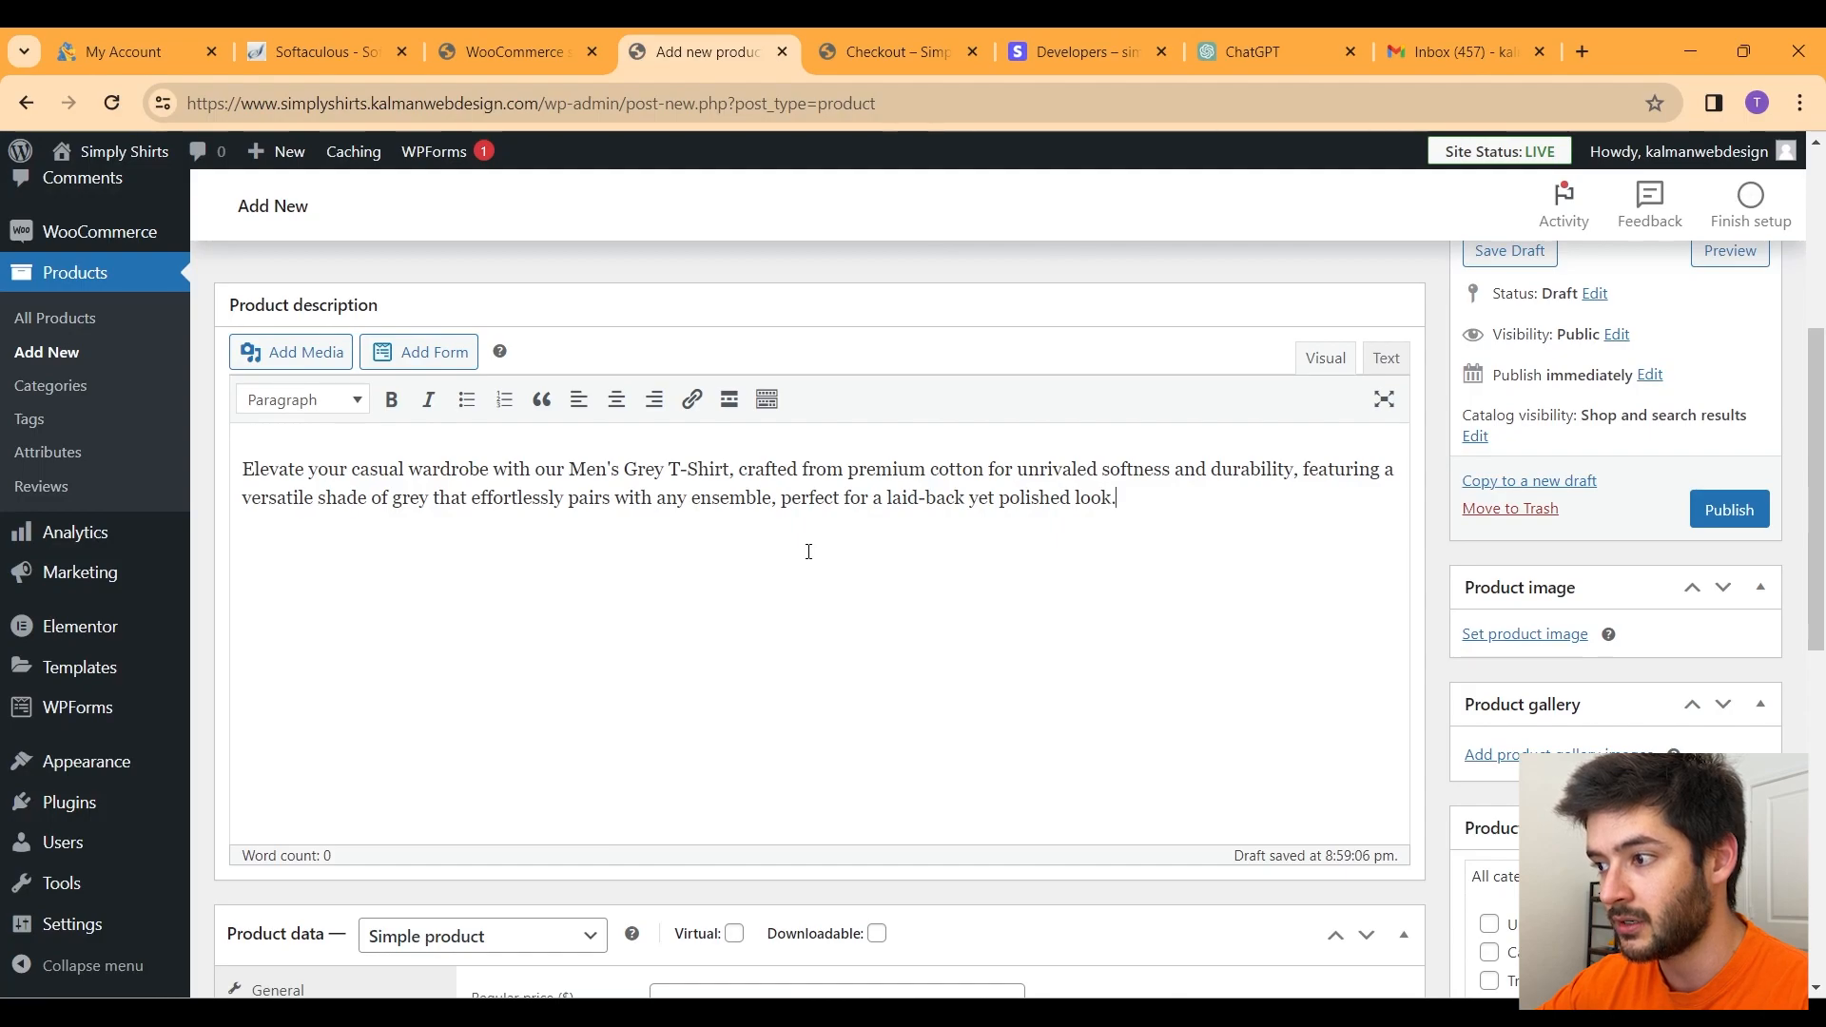
pyautogui.scroll(-9, 809, 551)
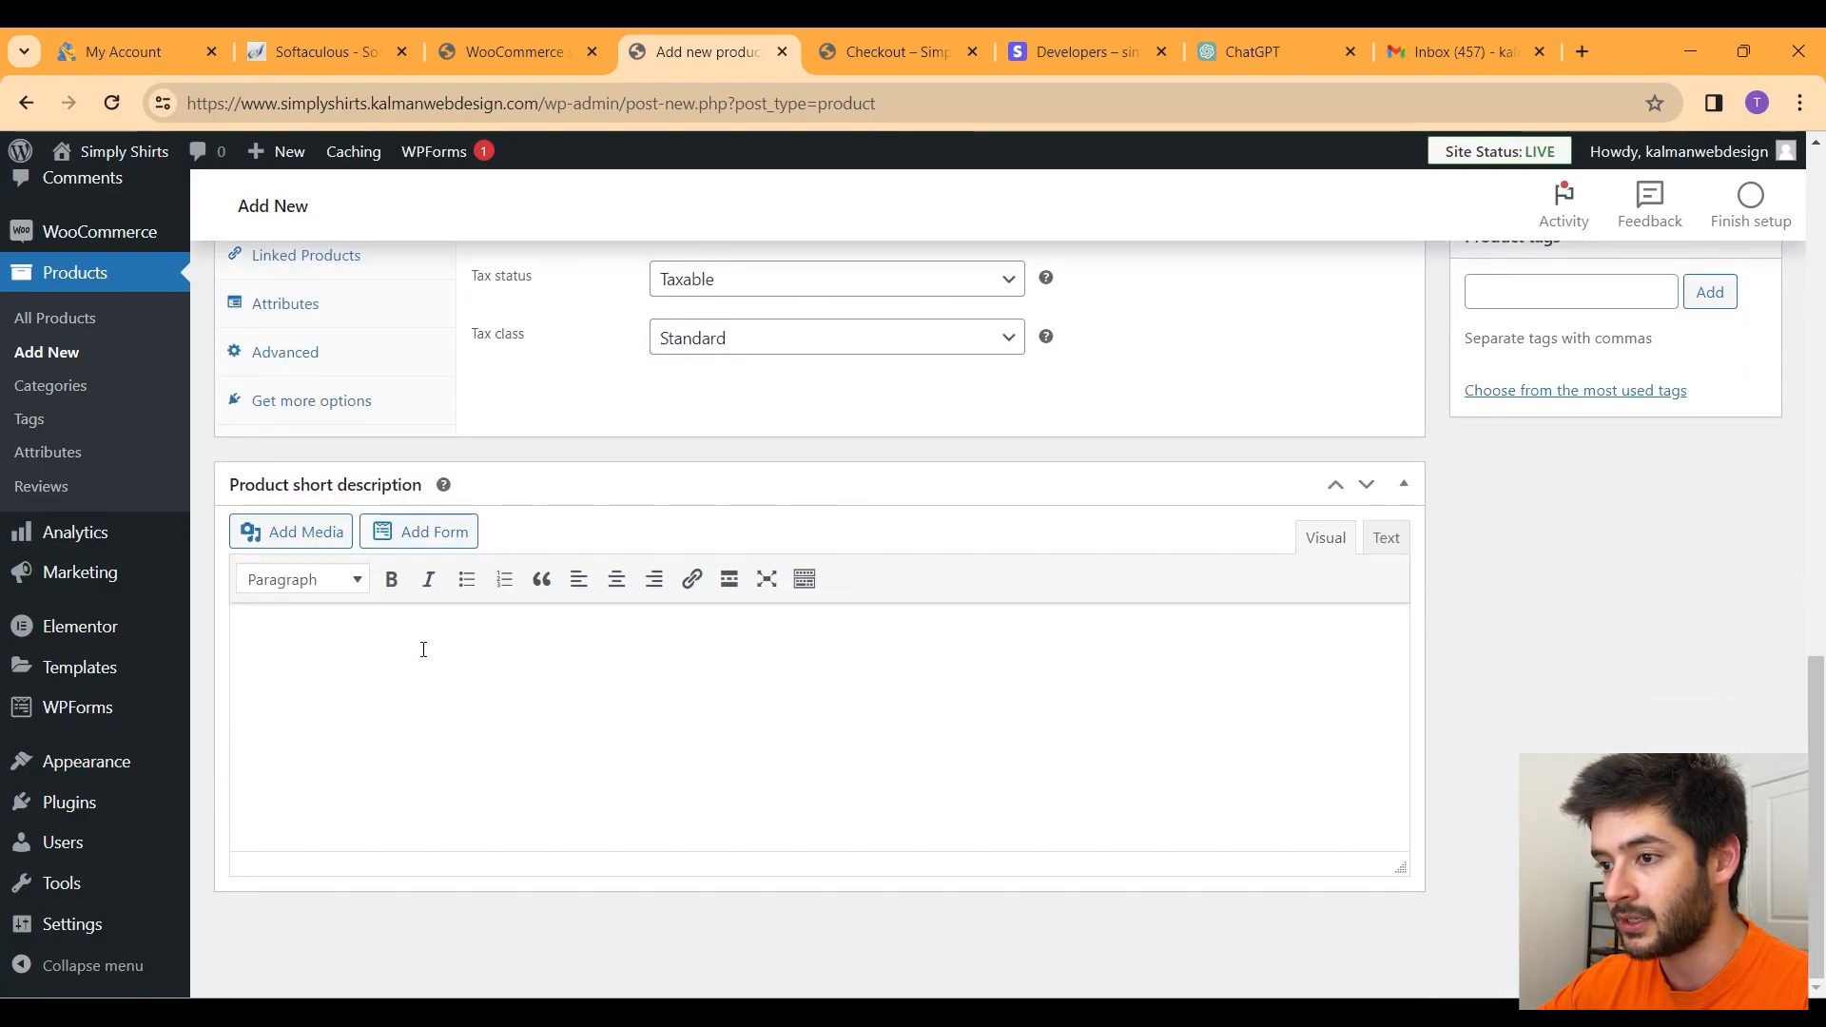
pyautogui.click(424, 650)
pyautogui.write("Elevate your casual wardrobe with our Men's Grey T-Shirt, crafted from premium cotton for unrivaled softness and durability, featuring a versatile shade of grey that effortlessly pairs with any ensemble, perfect for a laid-back yet polished look.")
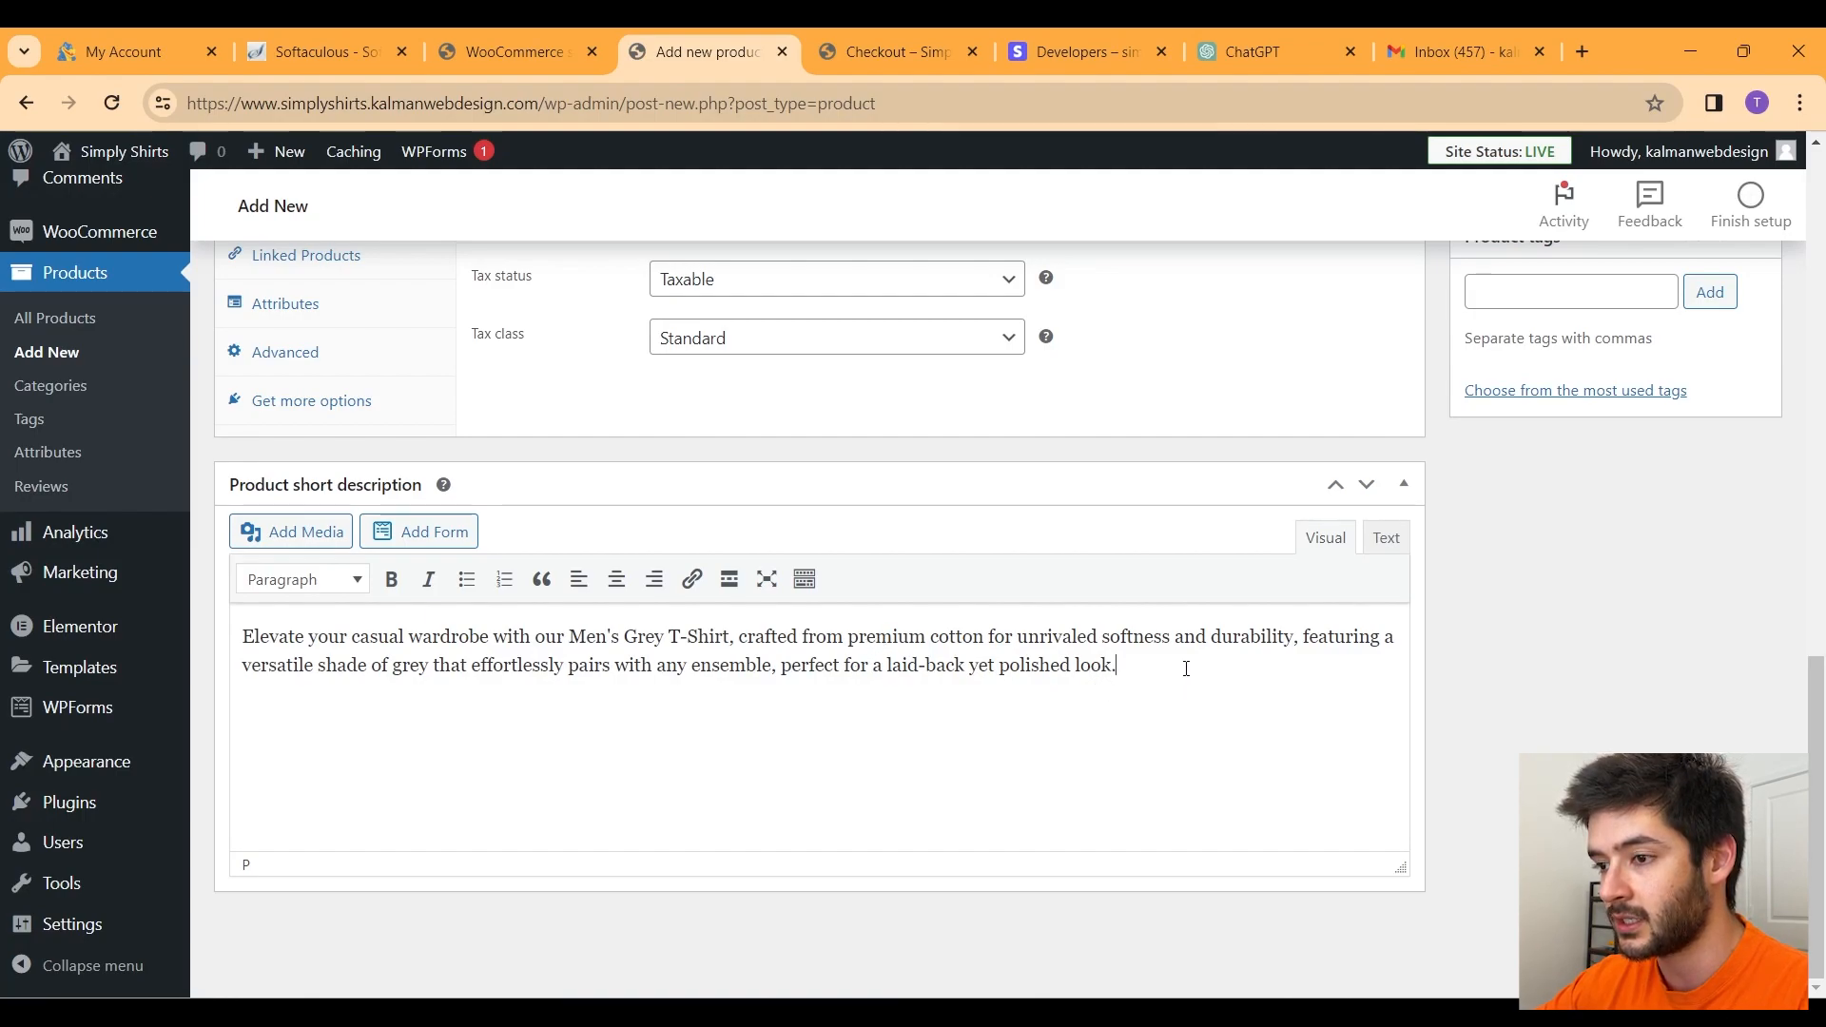
pyautogui.moveTo(1187, 669); pyautogui.dragTo(238, 635)
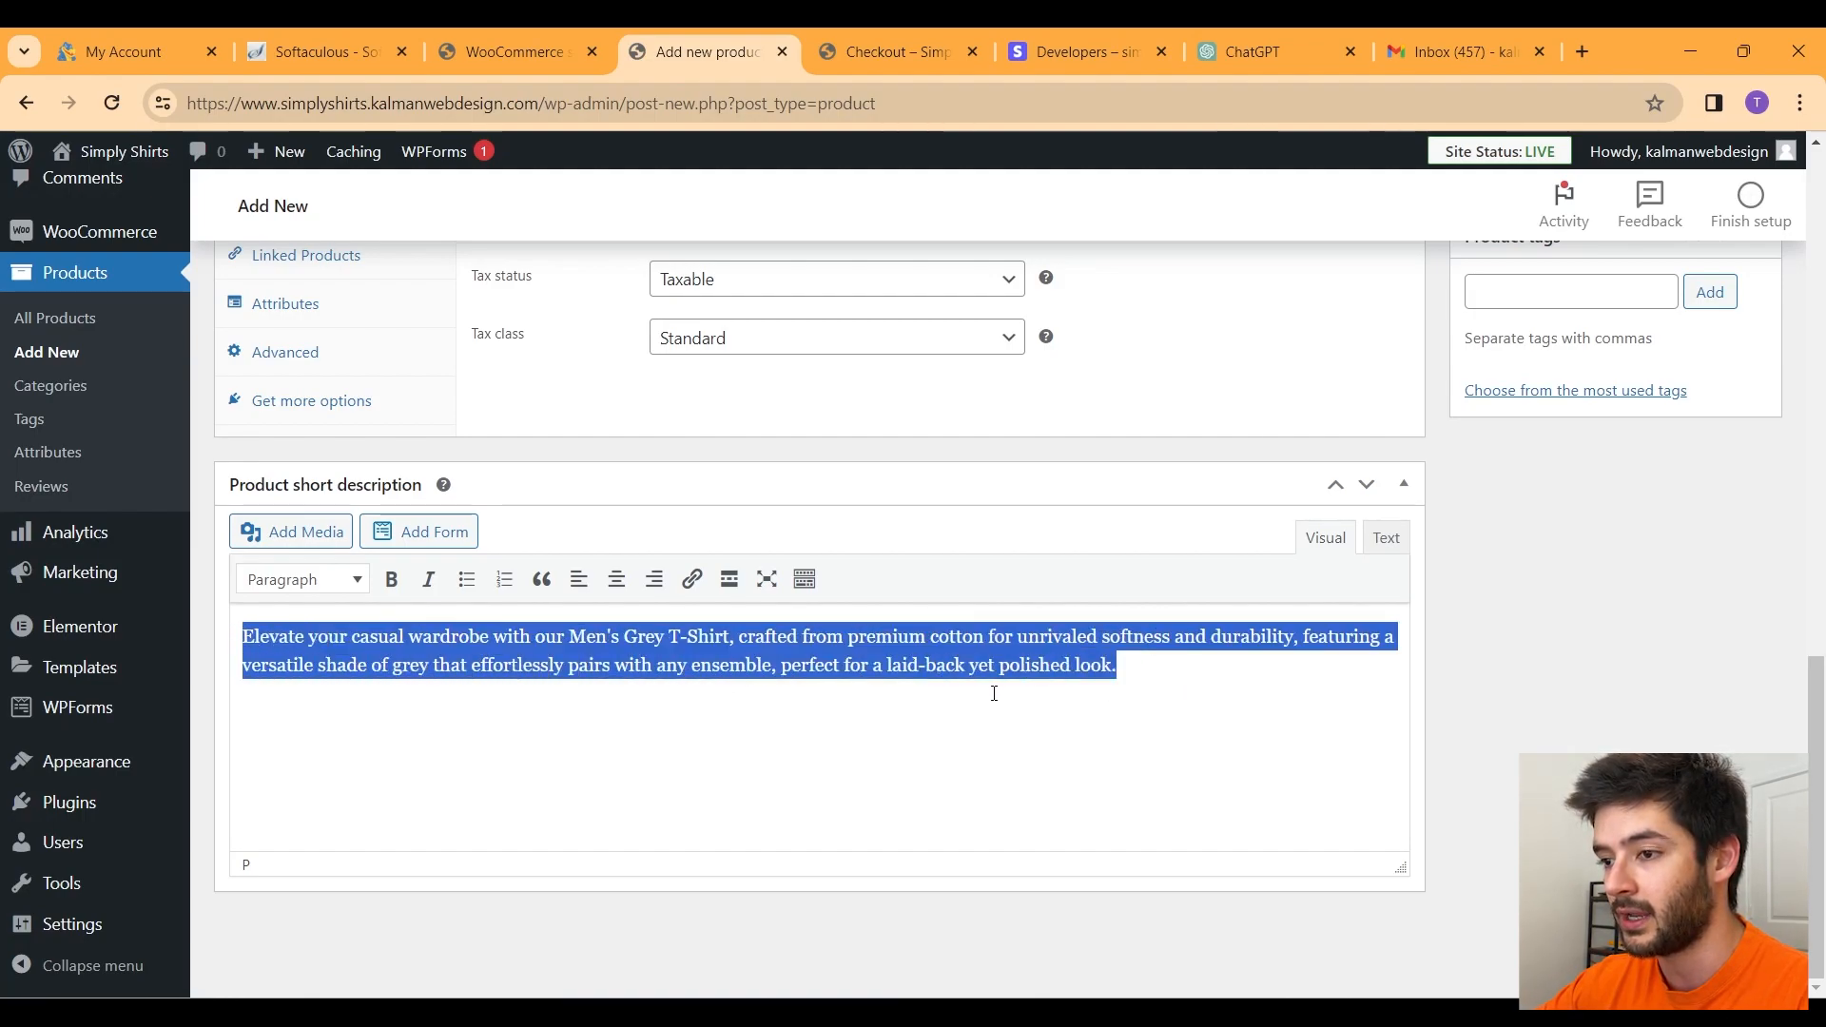
pyautogui.scroll(15, 994, 694)
pyautogui.moveTo(1178, 698); pyautogui.dragTo(246, 657)
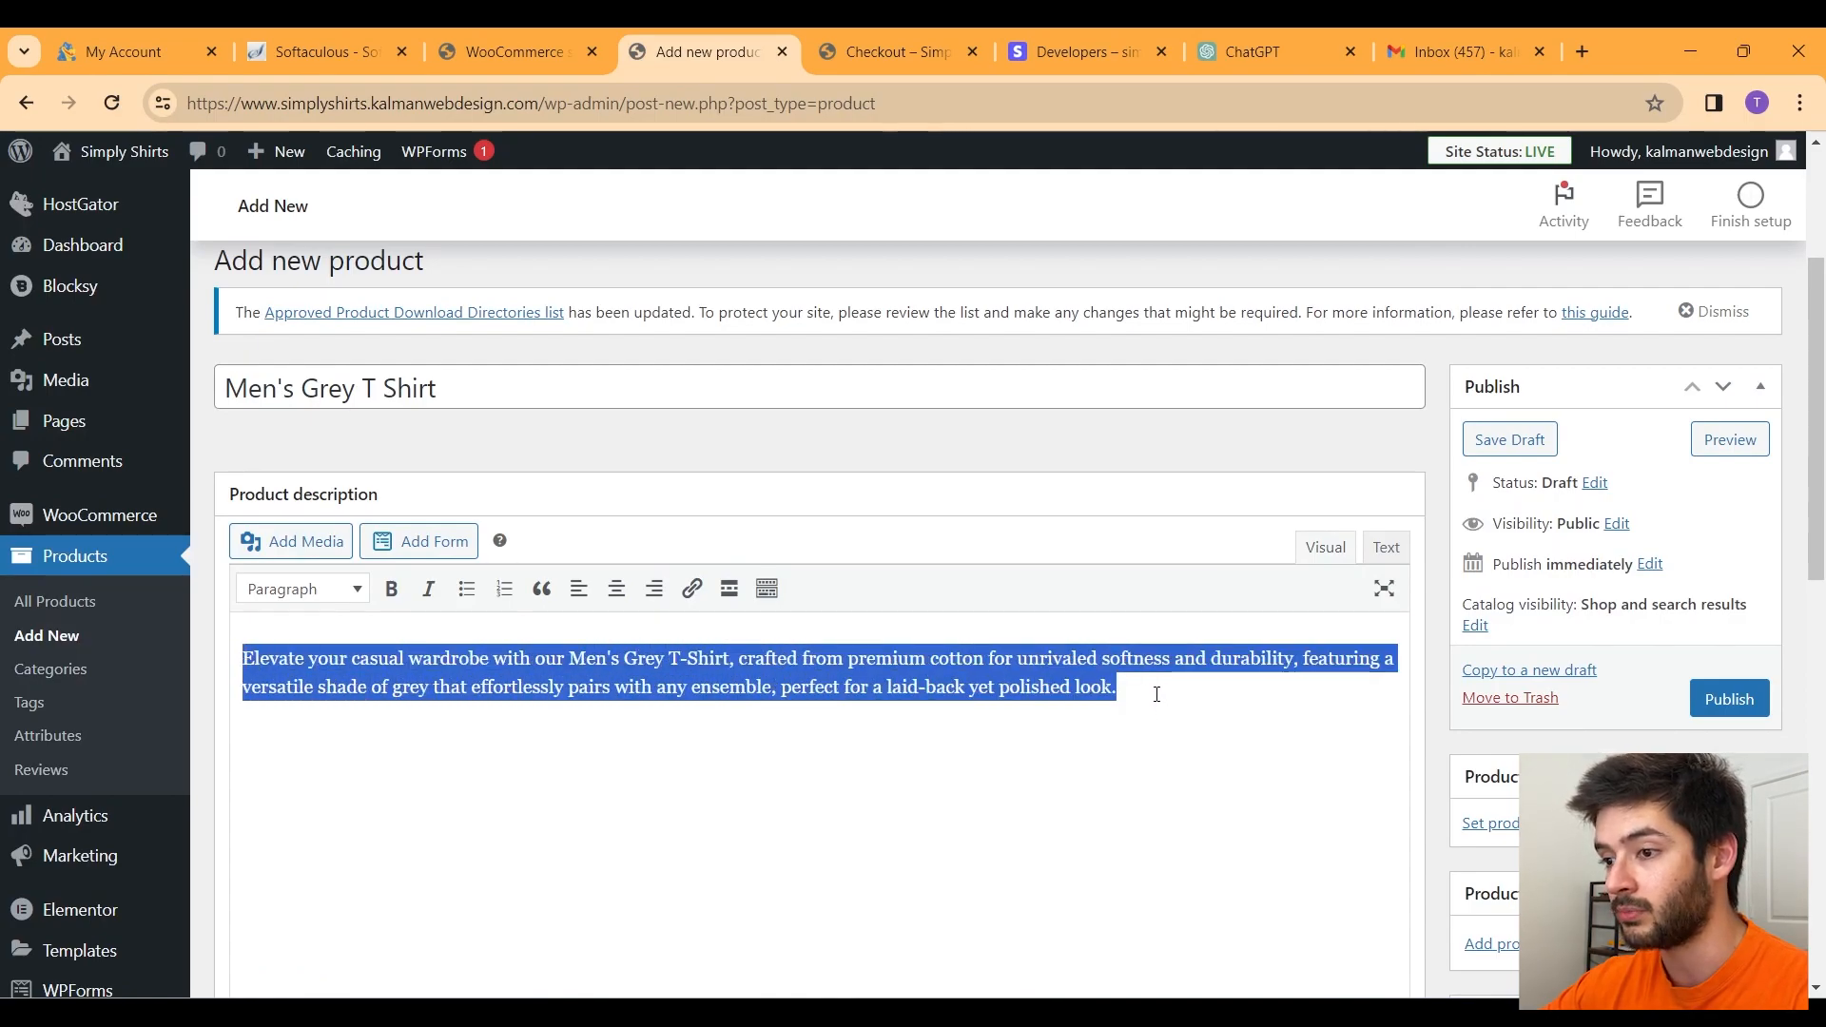
pyautogui.scroll(-3, 1538, 362)
# Step: Upload the t-shirt photo from Downloads with alt text "mens grey shirt" as the product image
pyautogui.click(1524, 349)
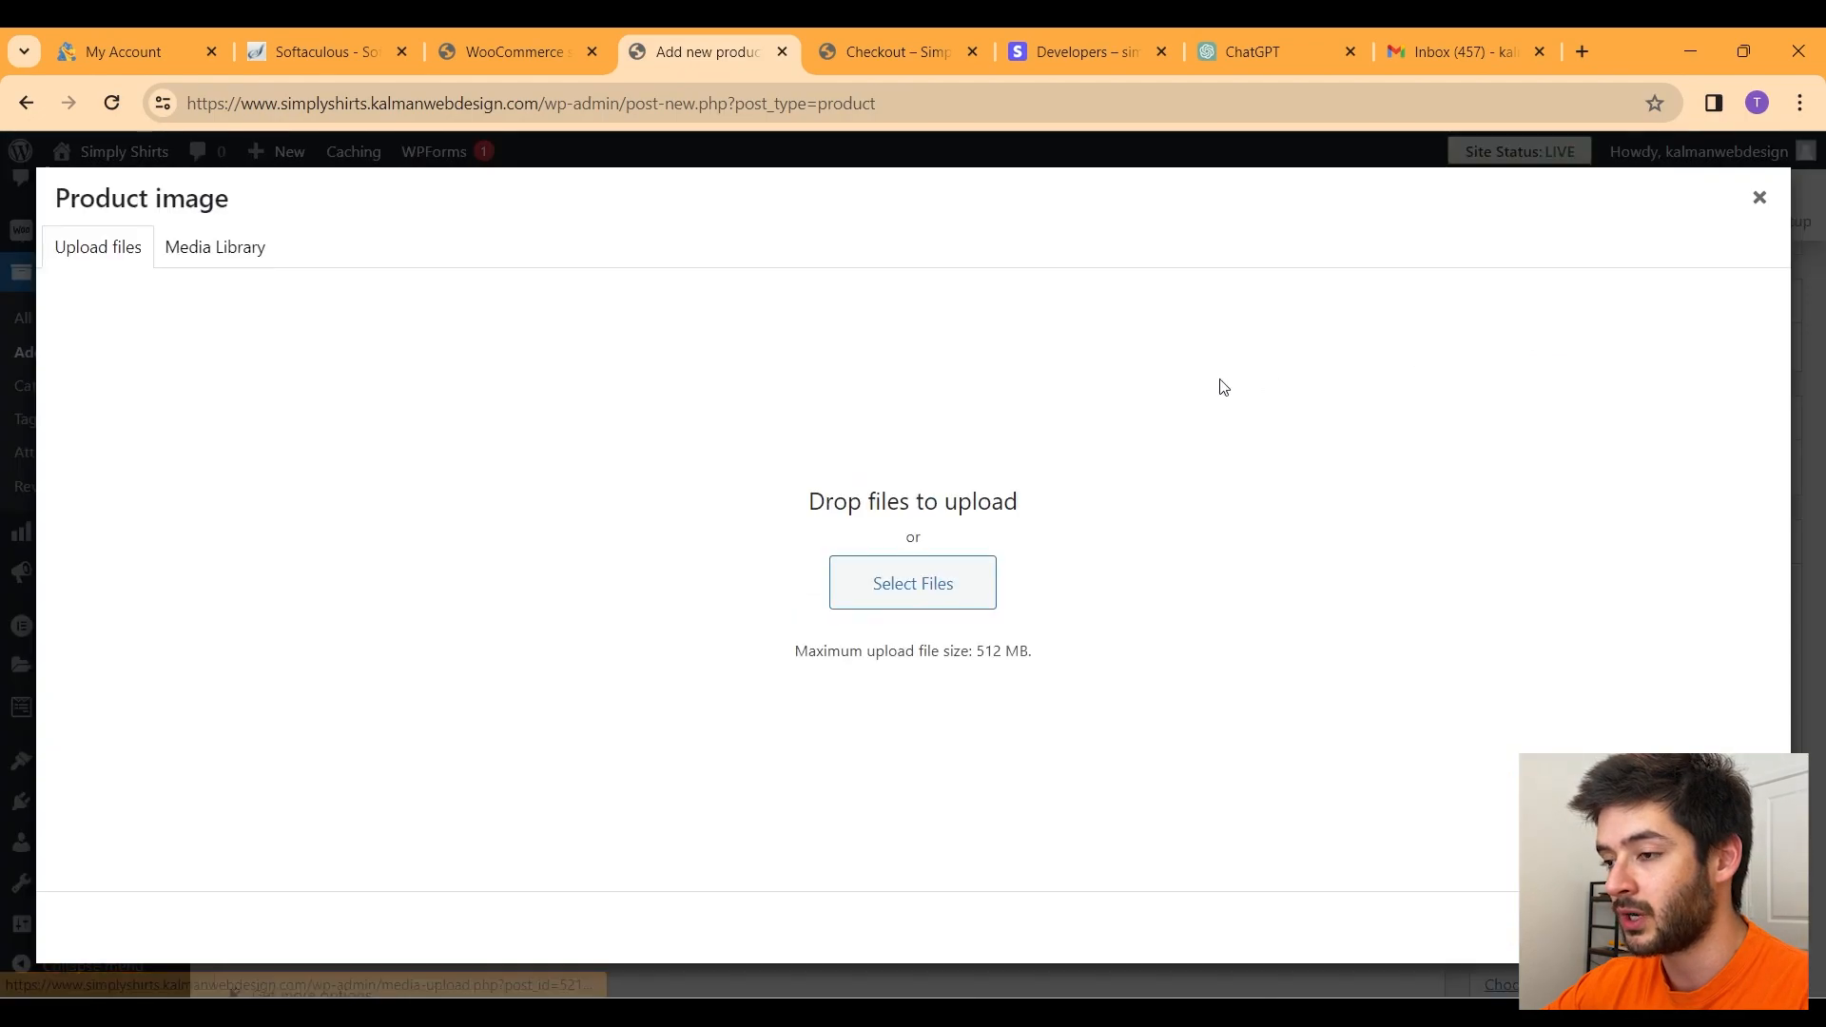
pyautogui.click(914, 581)
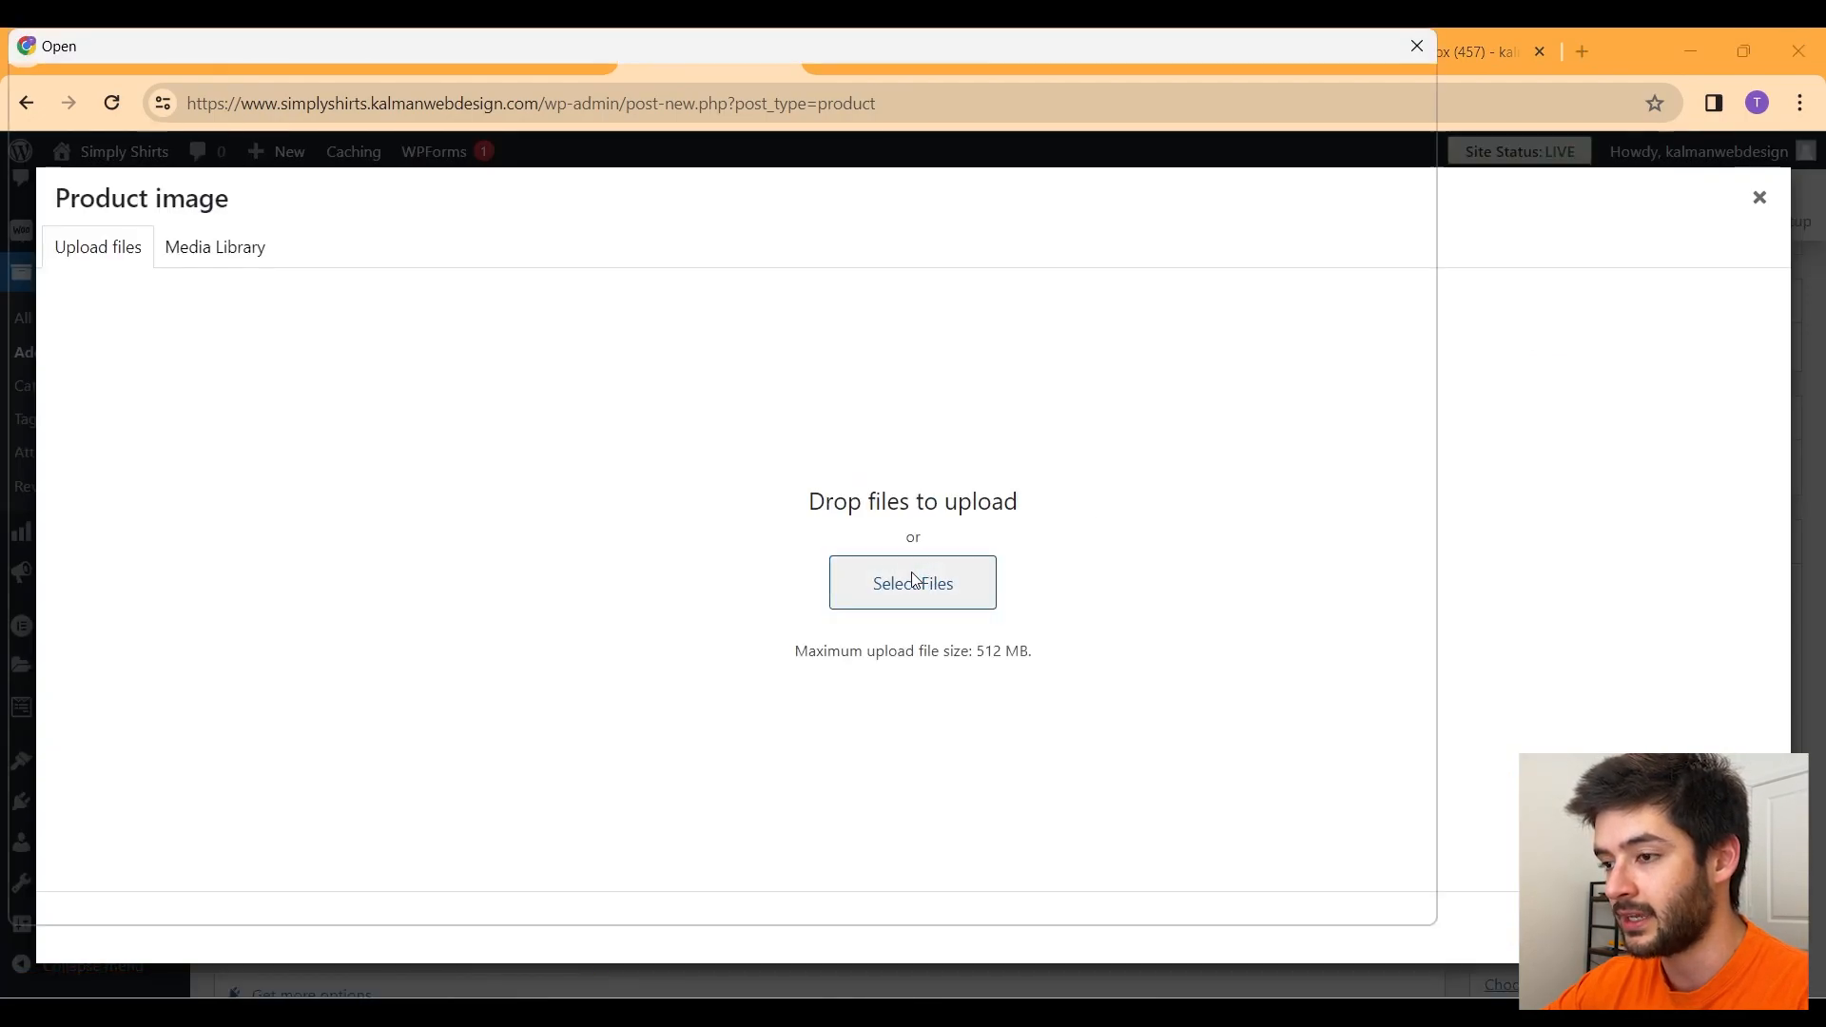
pyautogui.click(109, 380)
pyautogui.click(375, 288)
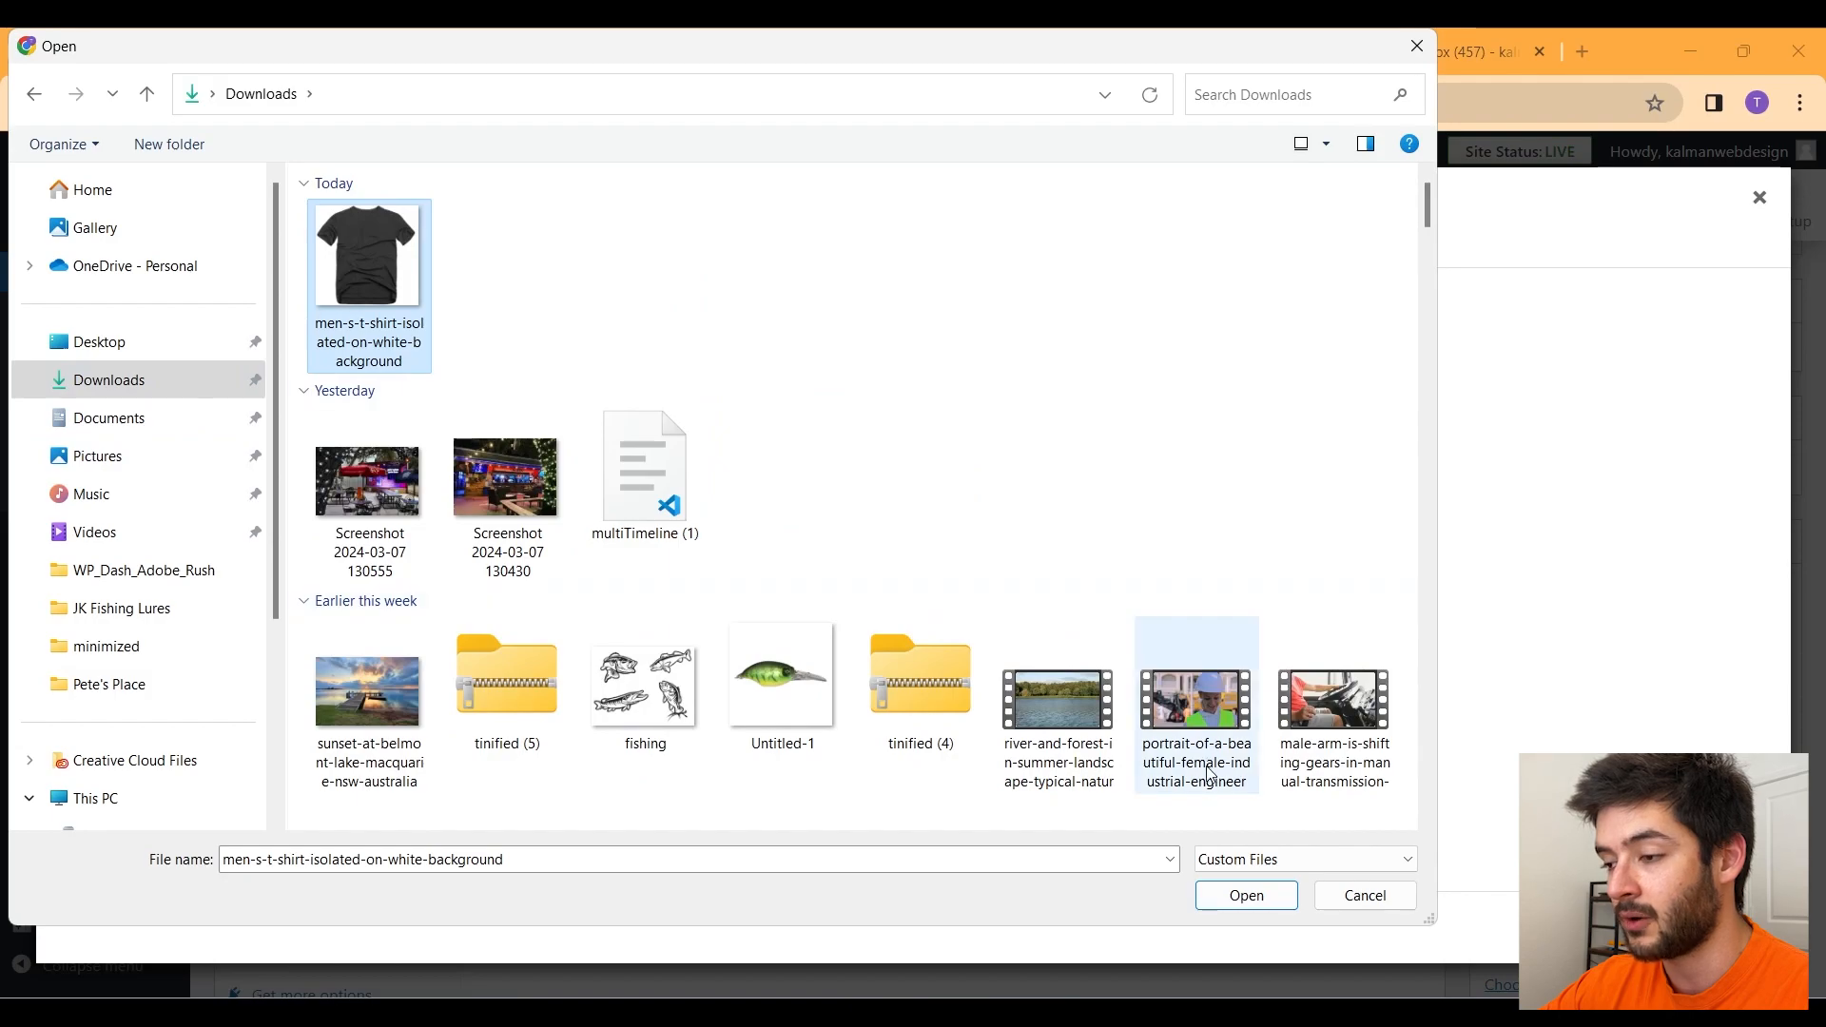
pyautogui.click(1275, 907)
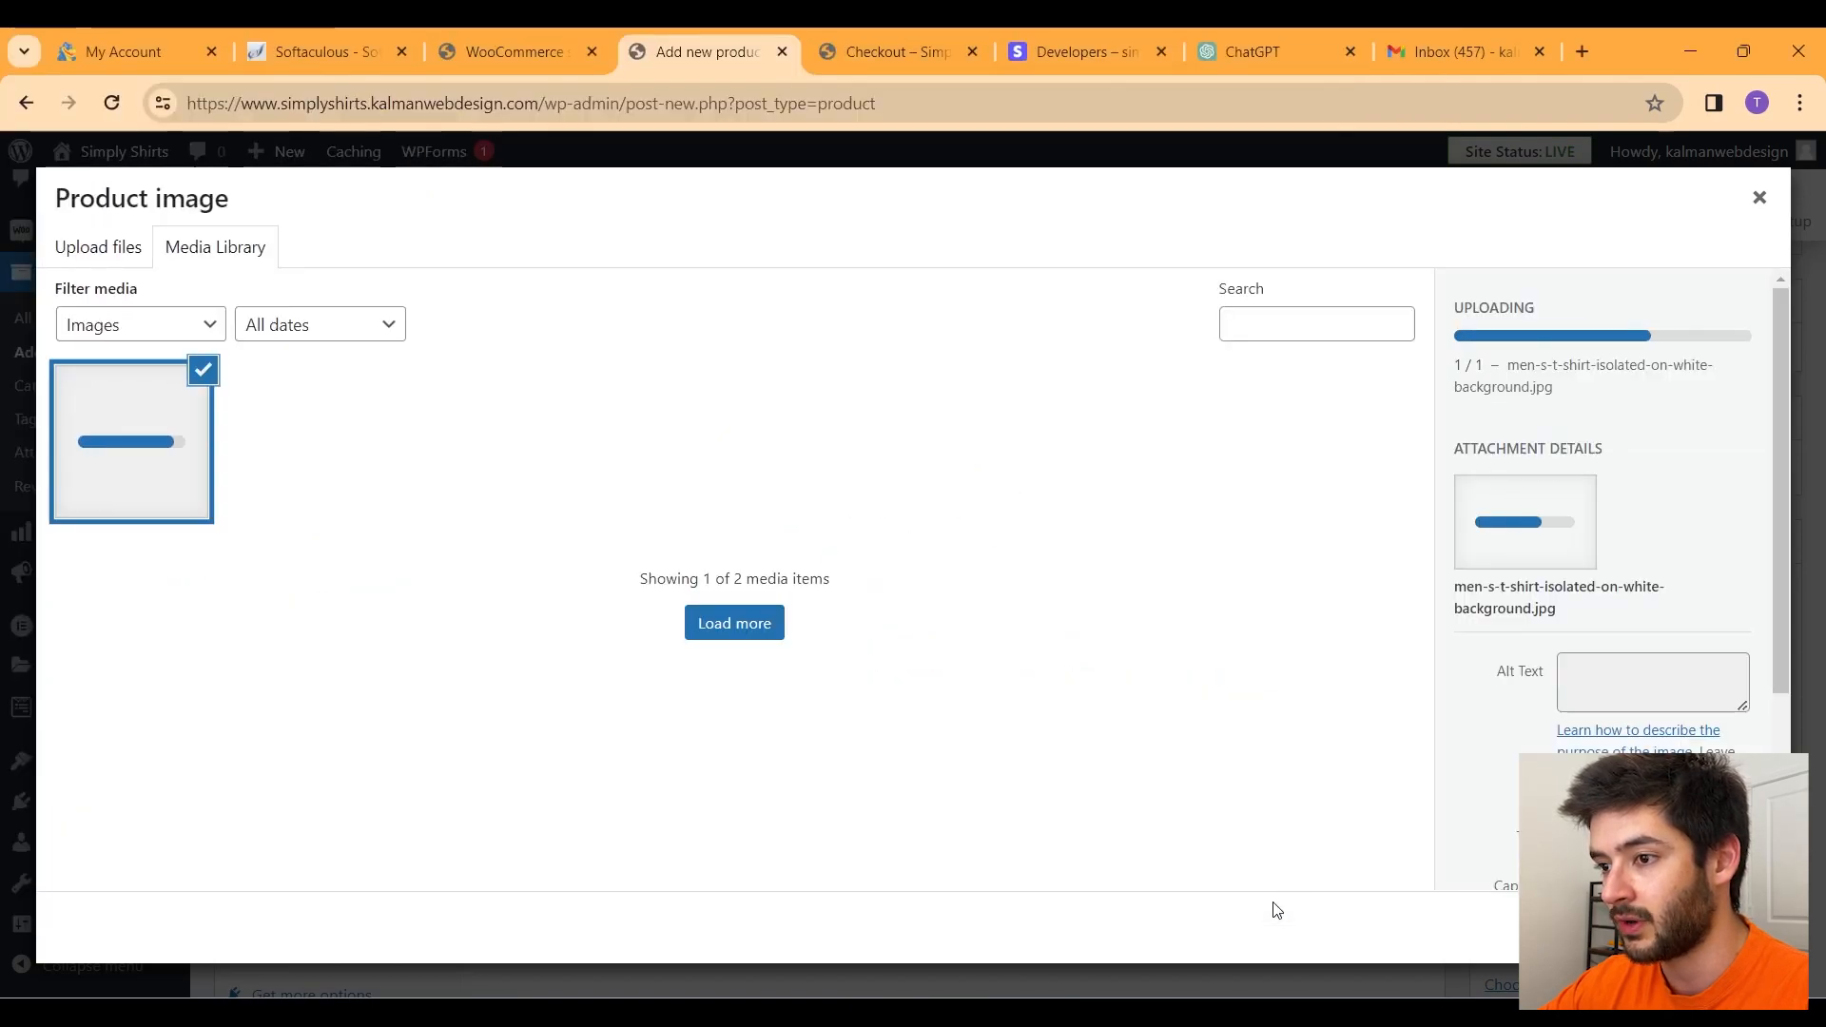
pyautogui.click(1659, 673)
pyautogui.write('mens grey shirt')
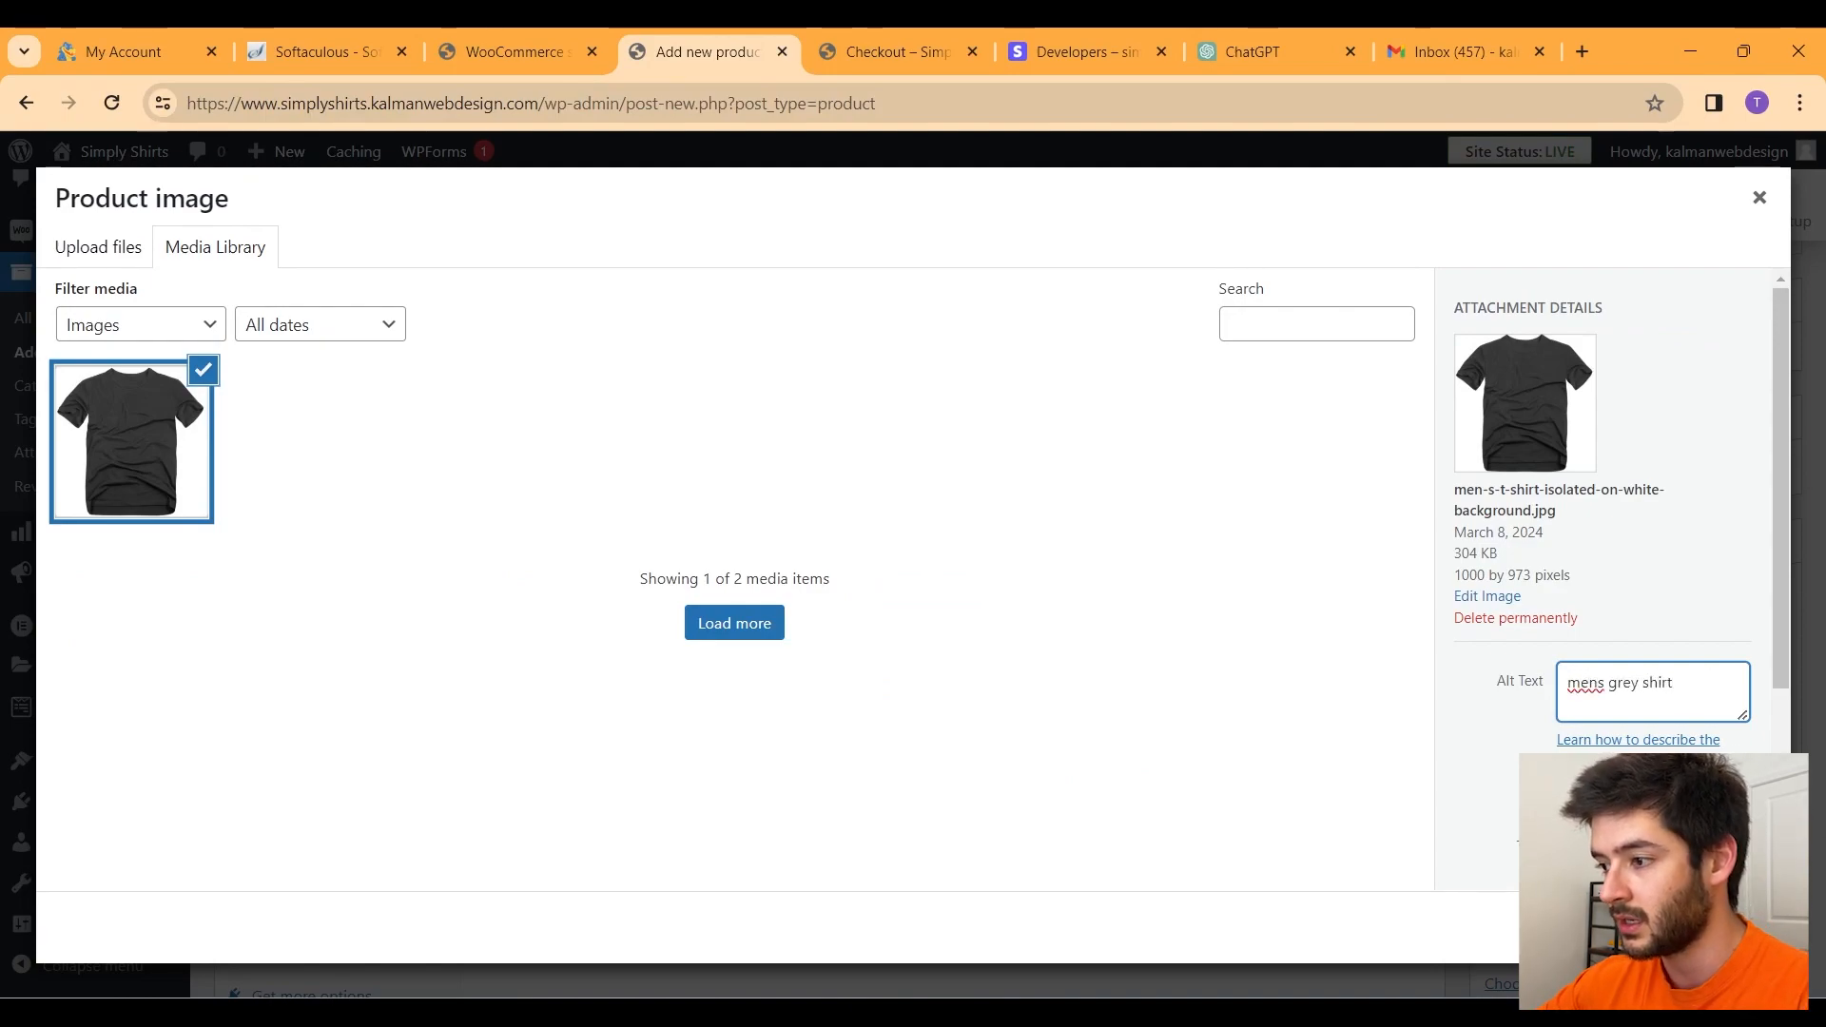
pyautogui.click(1523, 814)
pyautogui.click(1702, 927)
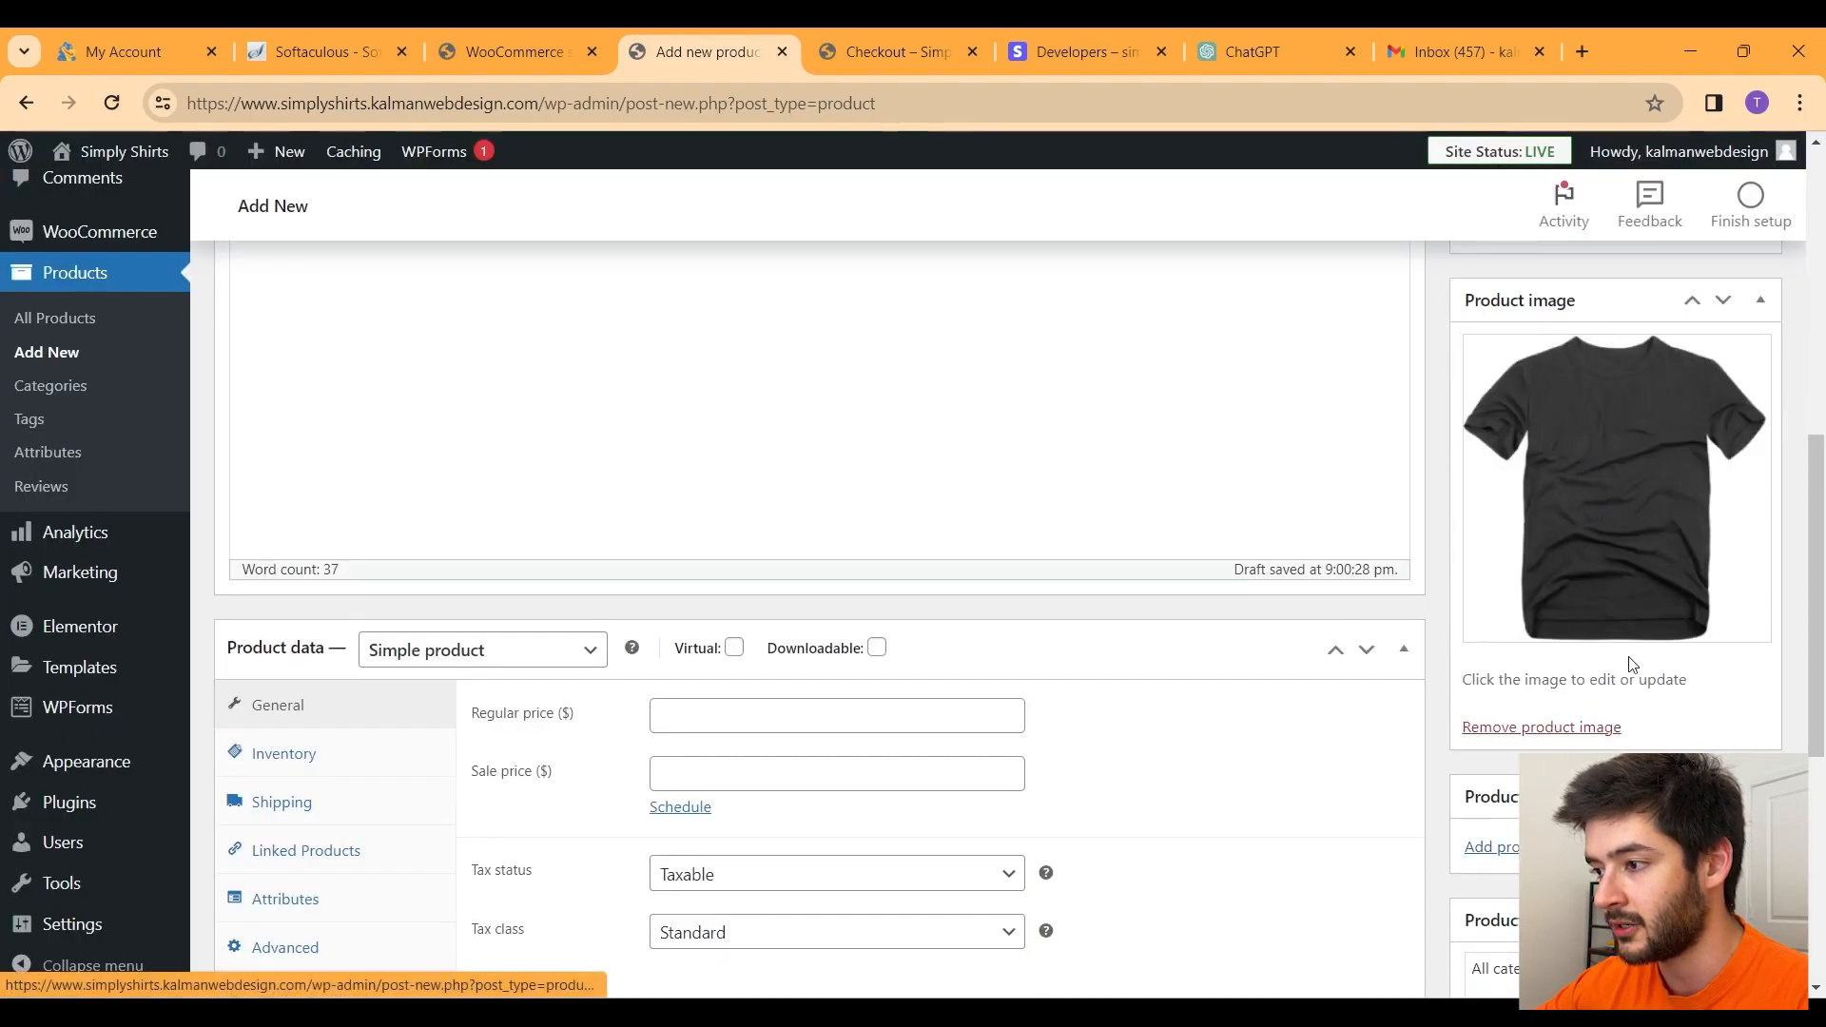
pyautogui.scroll(2, 1239, 672)
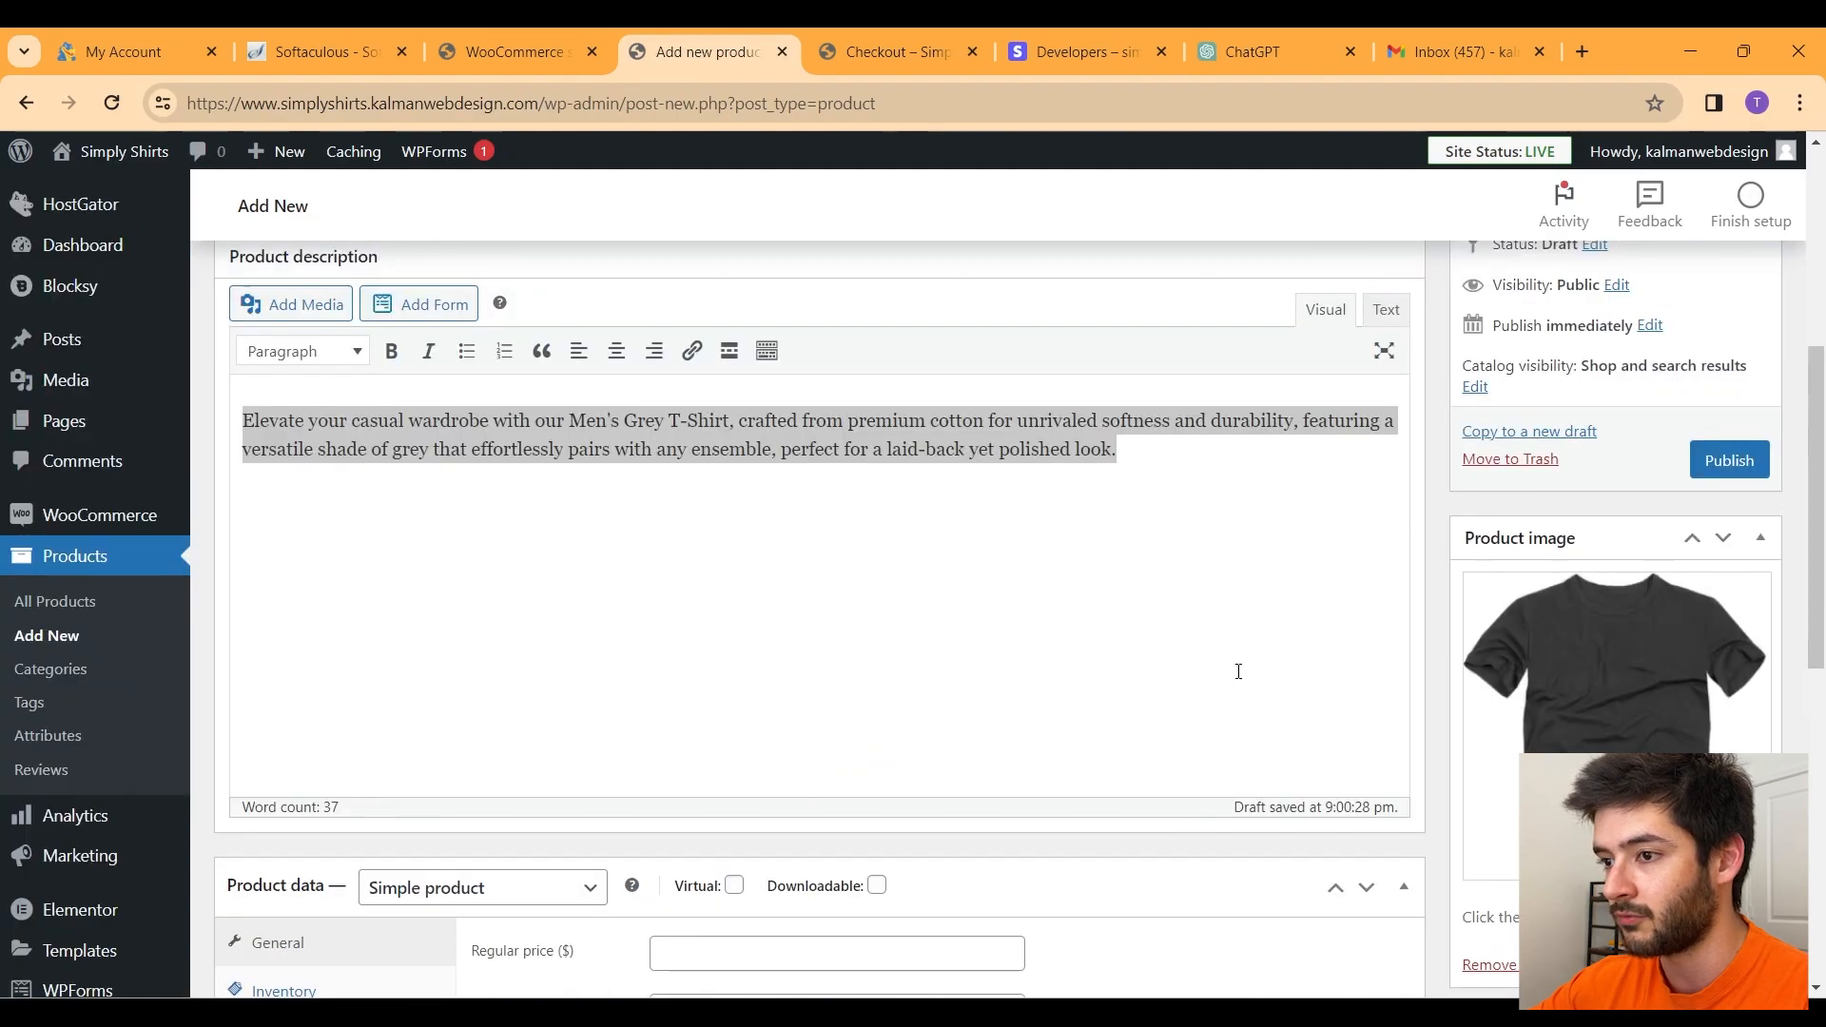
pyautogui.scroll(-3, 1238, 672)
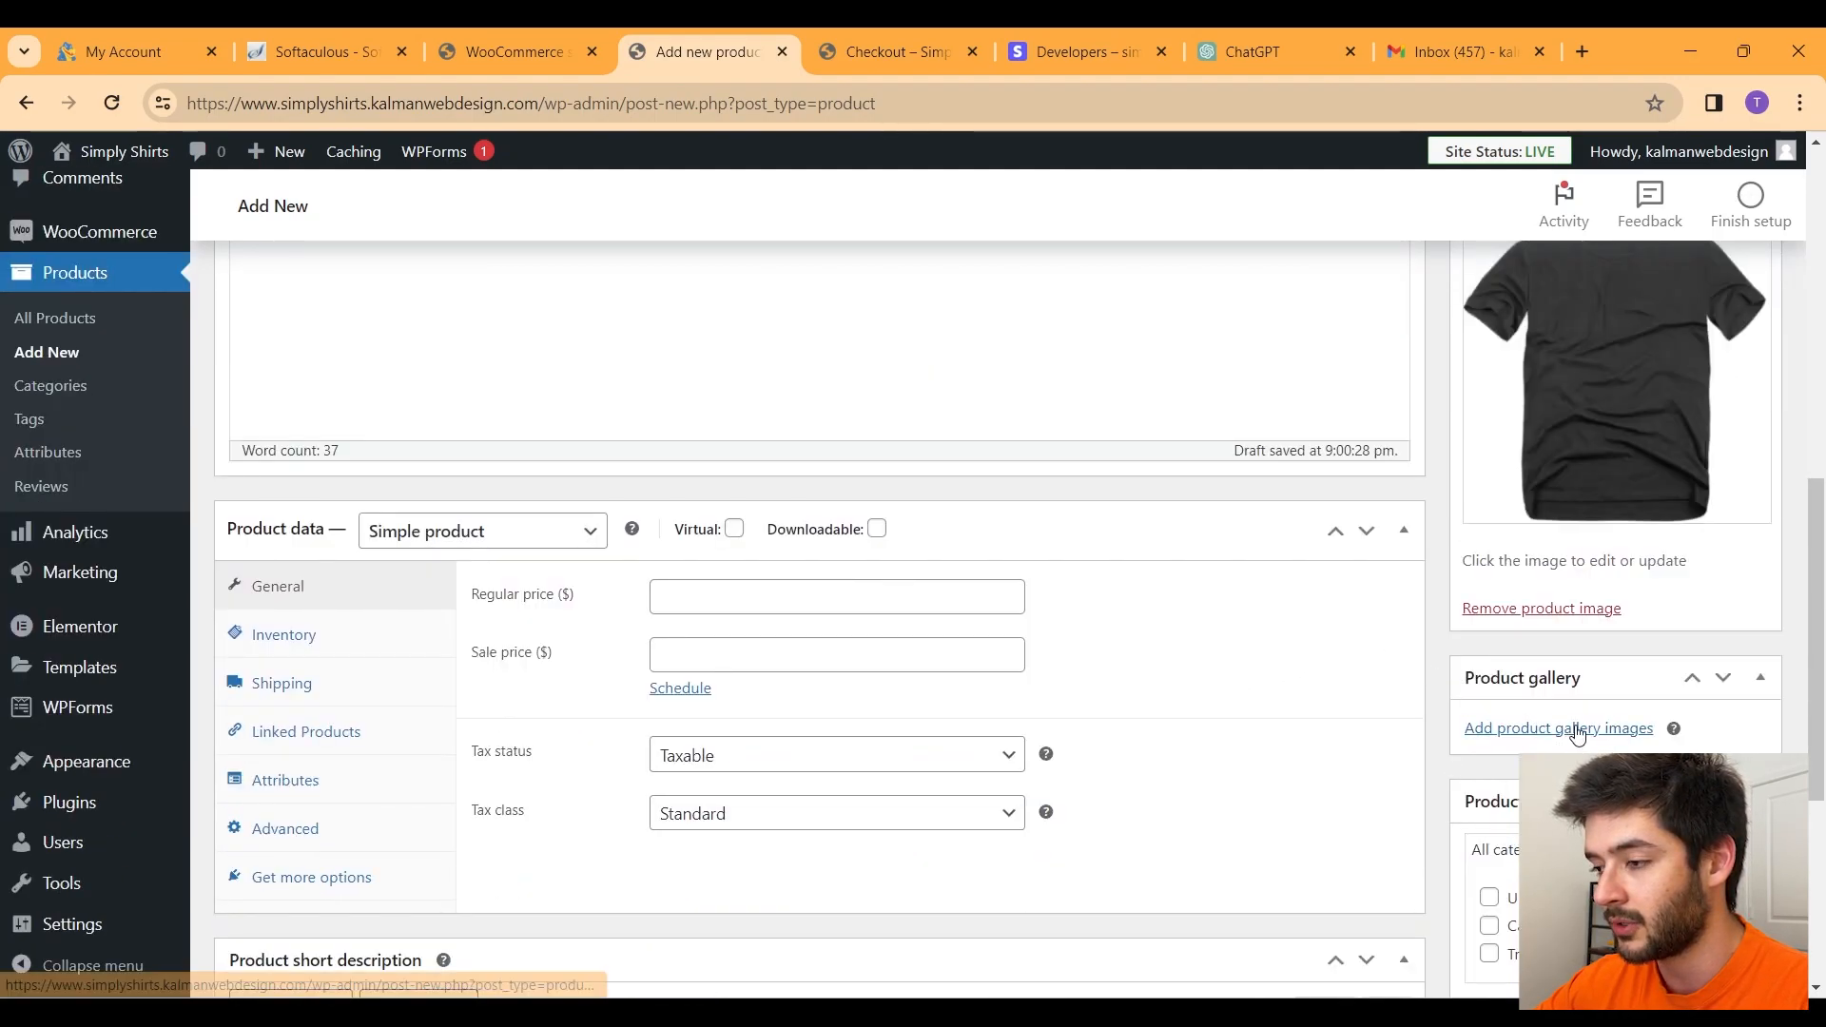
pyautogui.scroll(-1, 1578, 735)
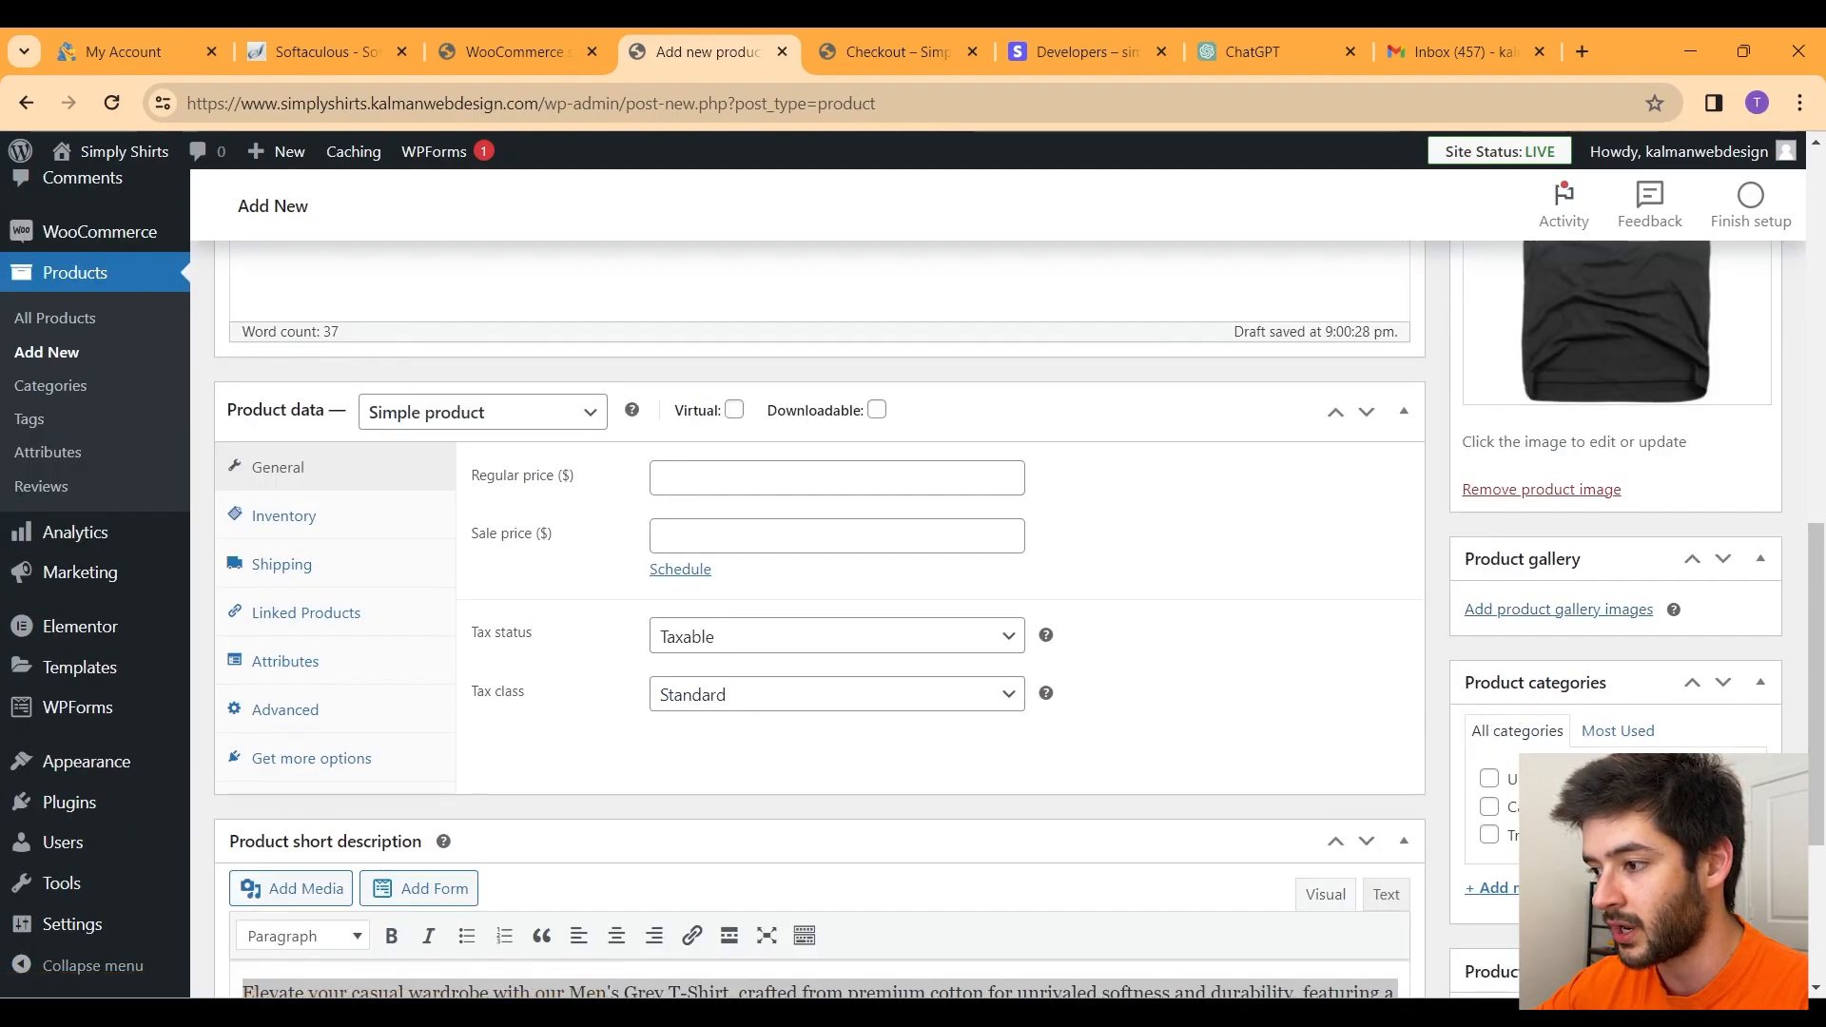
# Step: Create a new Shirts product category for the product
pyautogui.click(1498, 887)
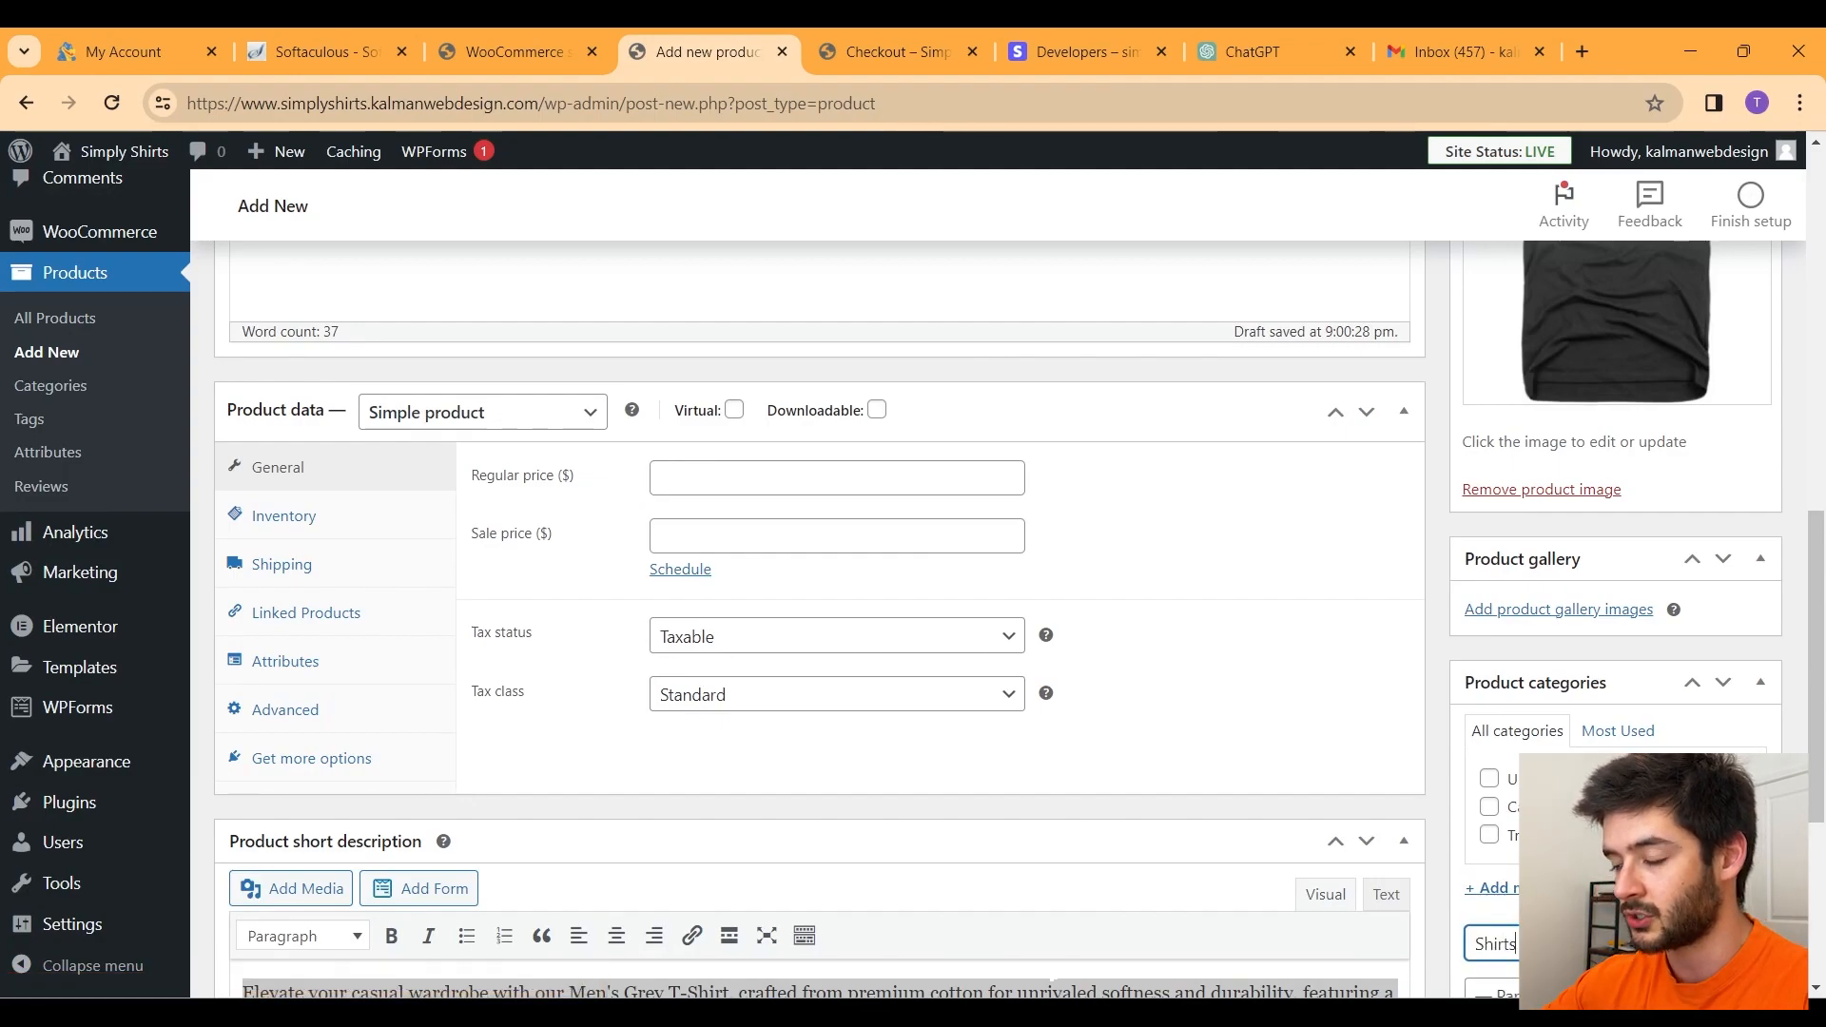
pyautogui.write('Shirts')
pyautogui.scroll(-2, 1510, 571)
pyautogui.press('Return')
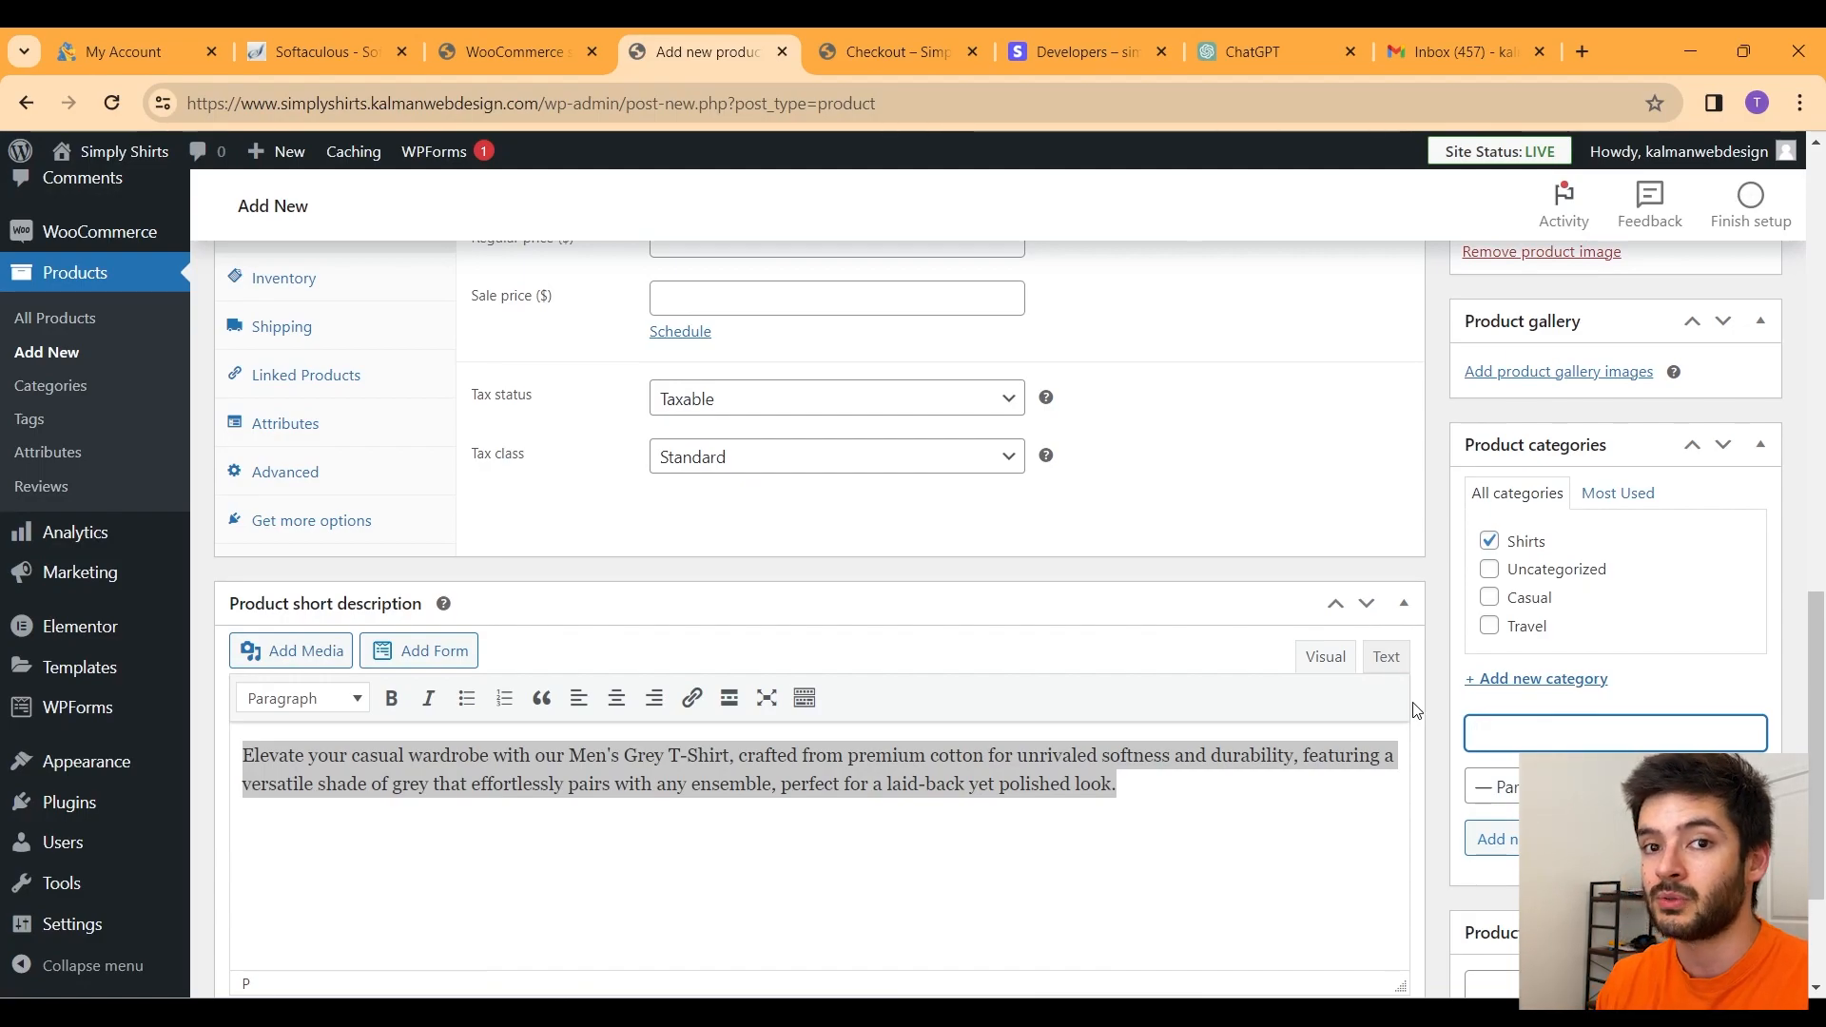
# Step: Tag the product shirts, t shirt and mens
pyautogui.scroll(-2, 1702, 673)
pyautogui.click(1491, 755)
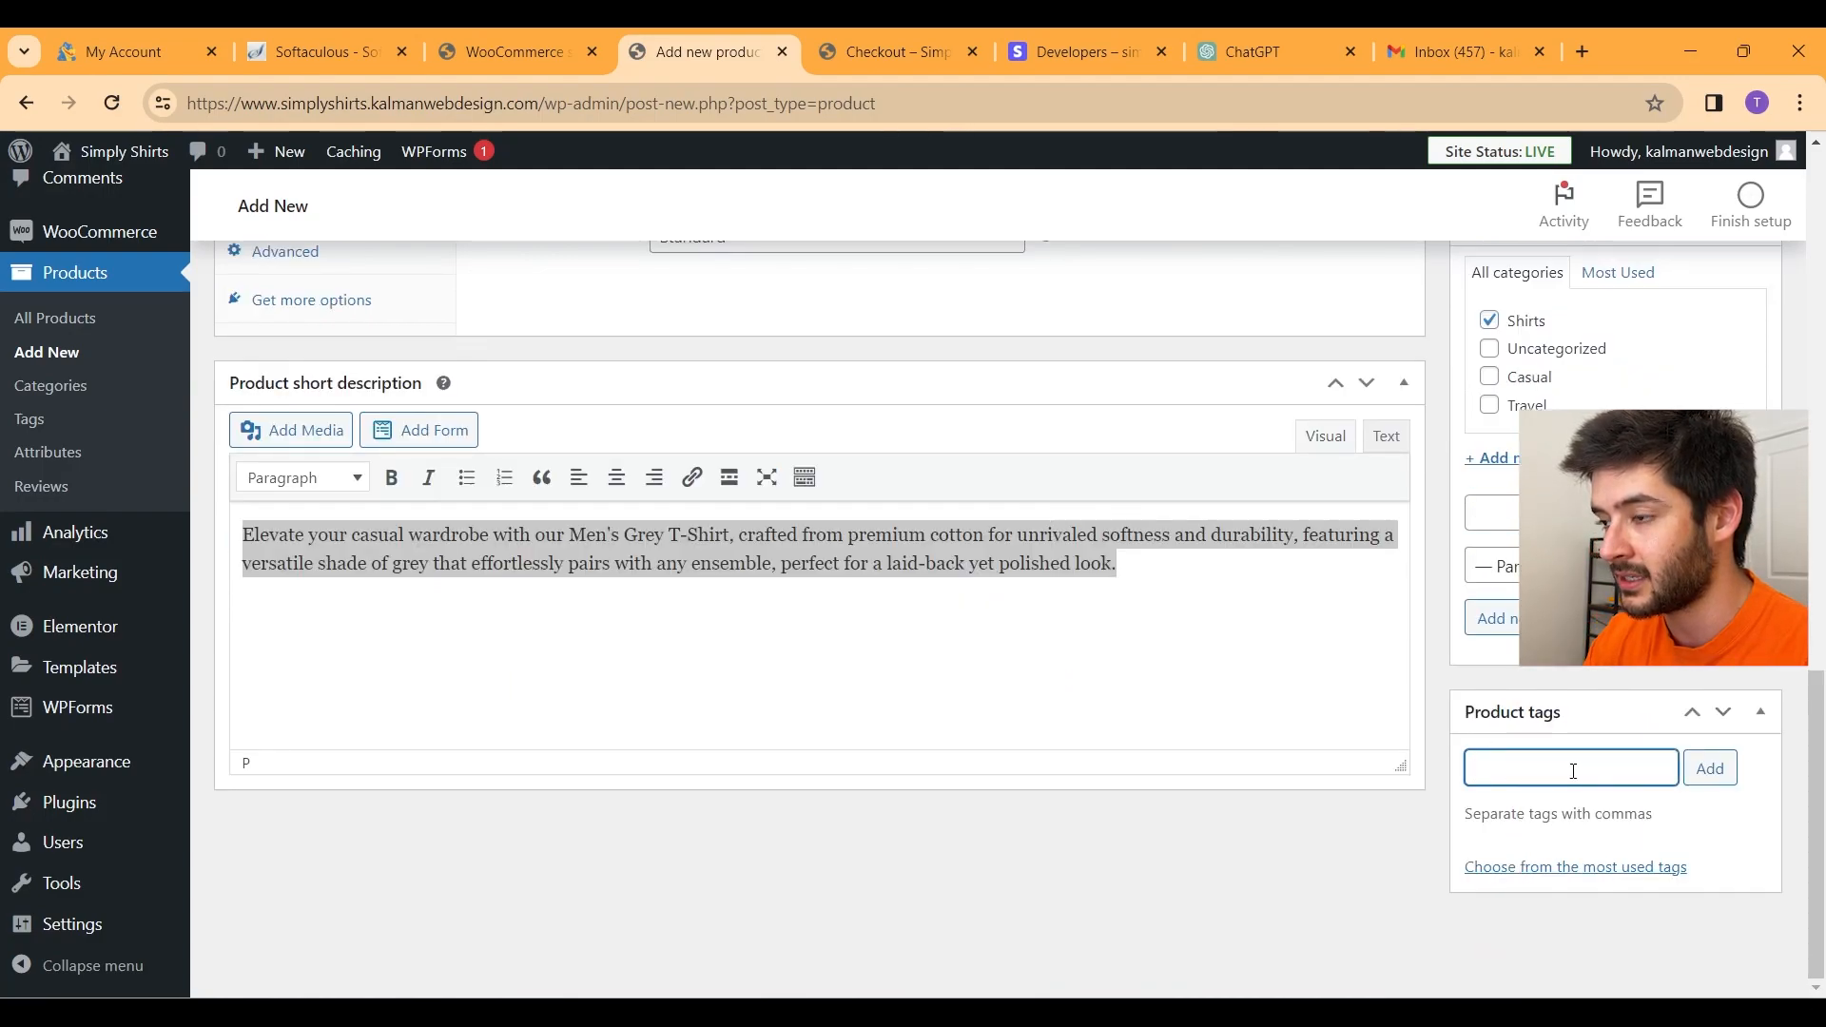
pyautogui.write('shir')
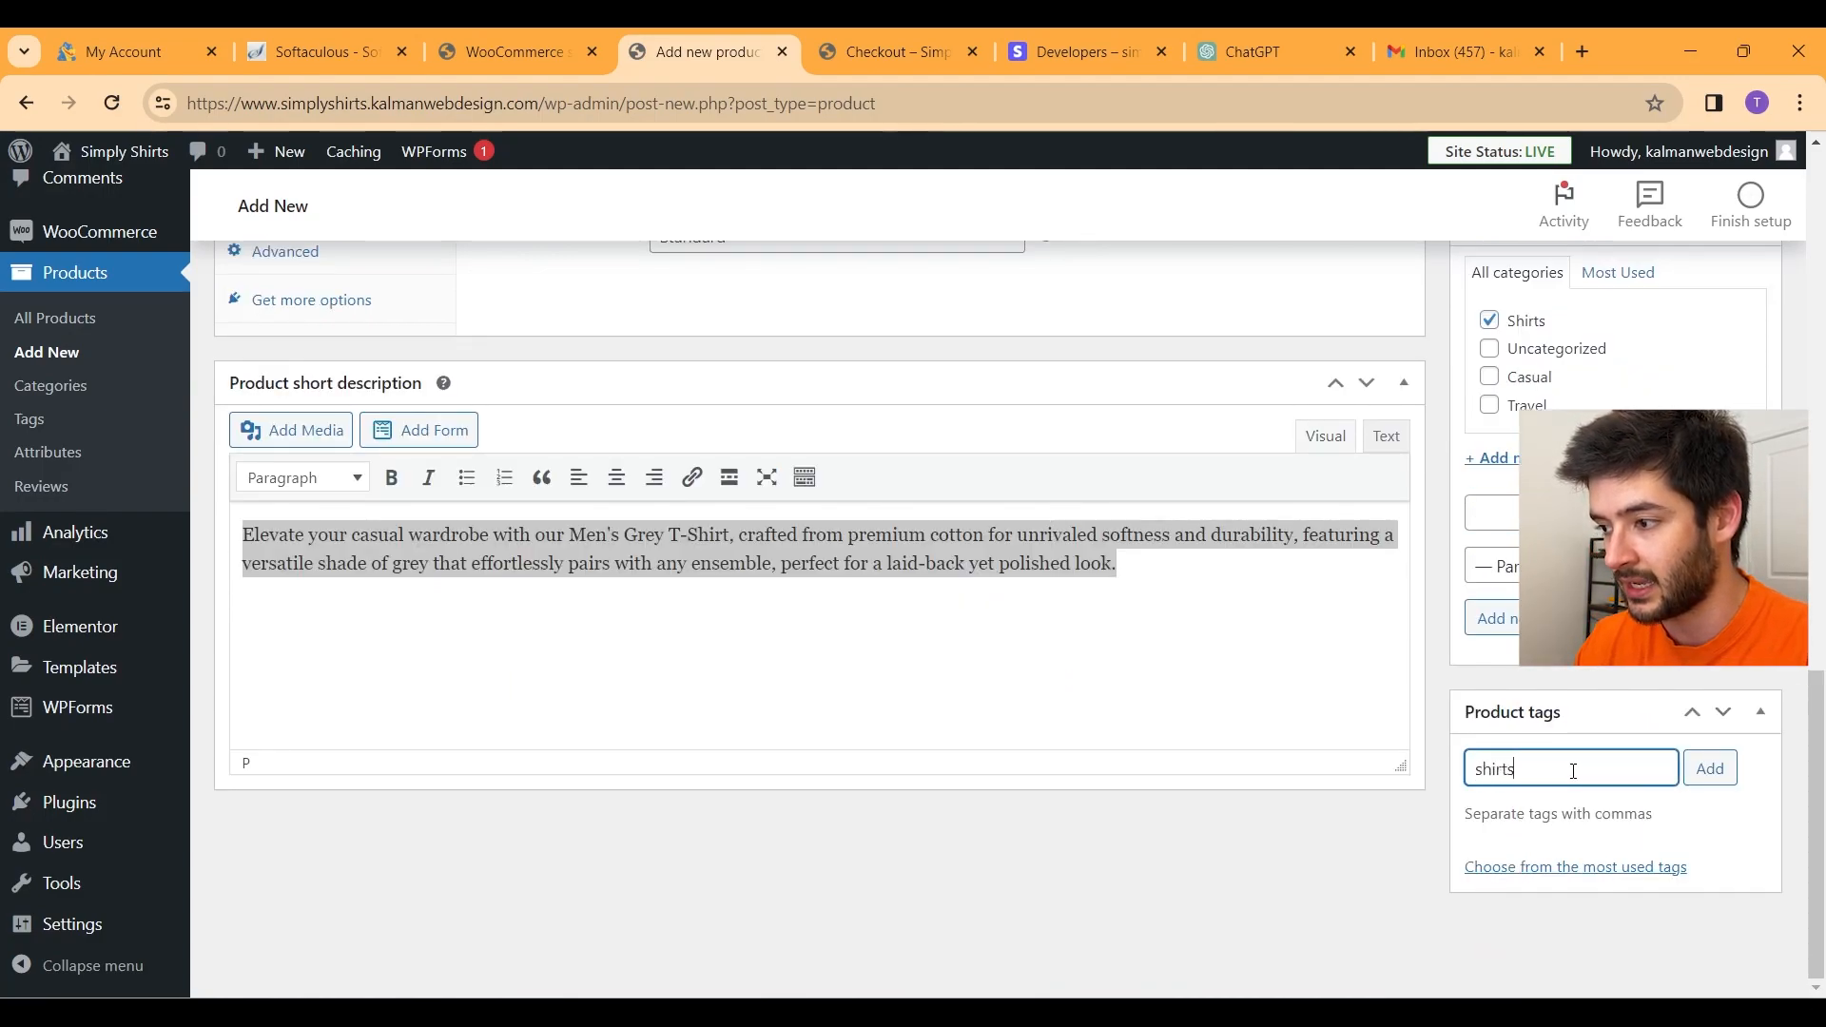
pyautogui.write('ts')
pyautogui.click(1713, 771)
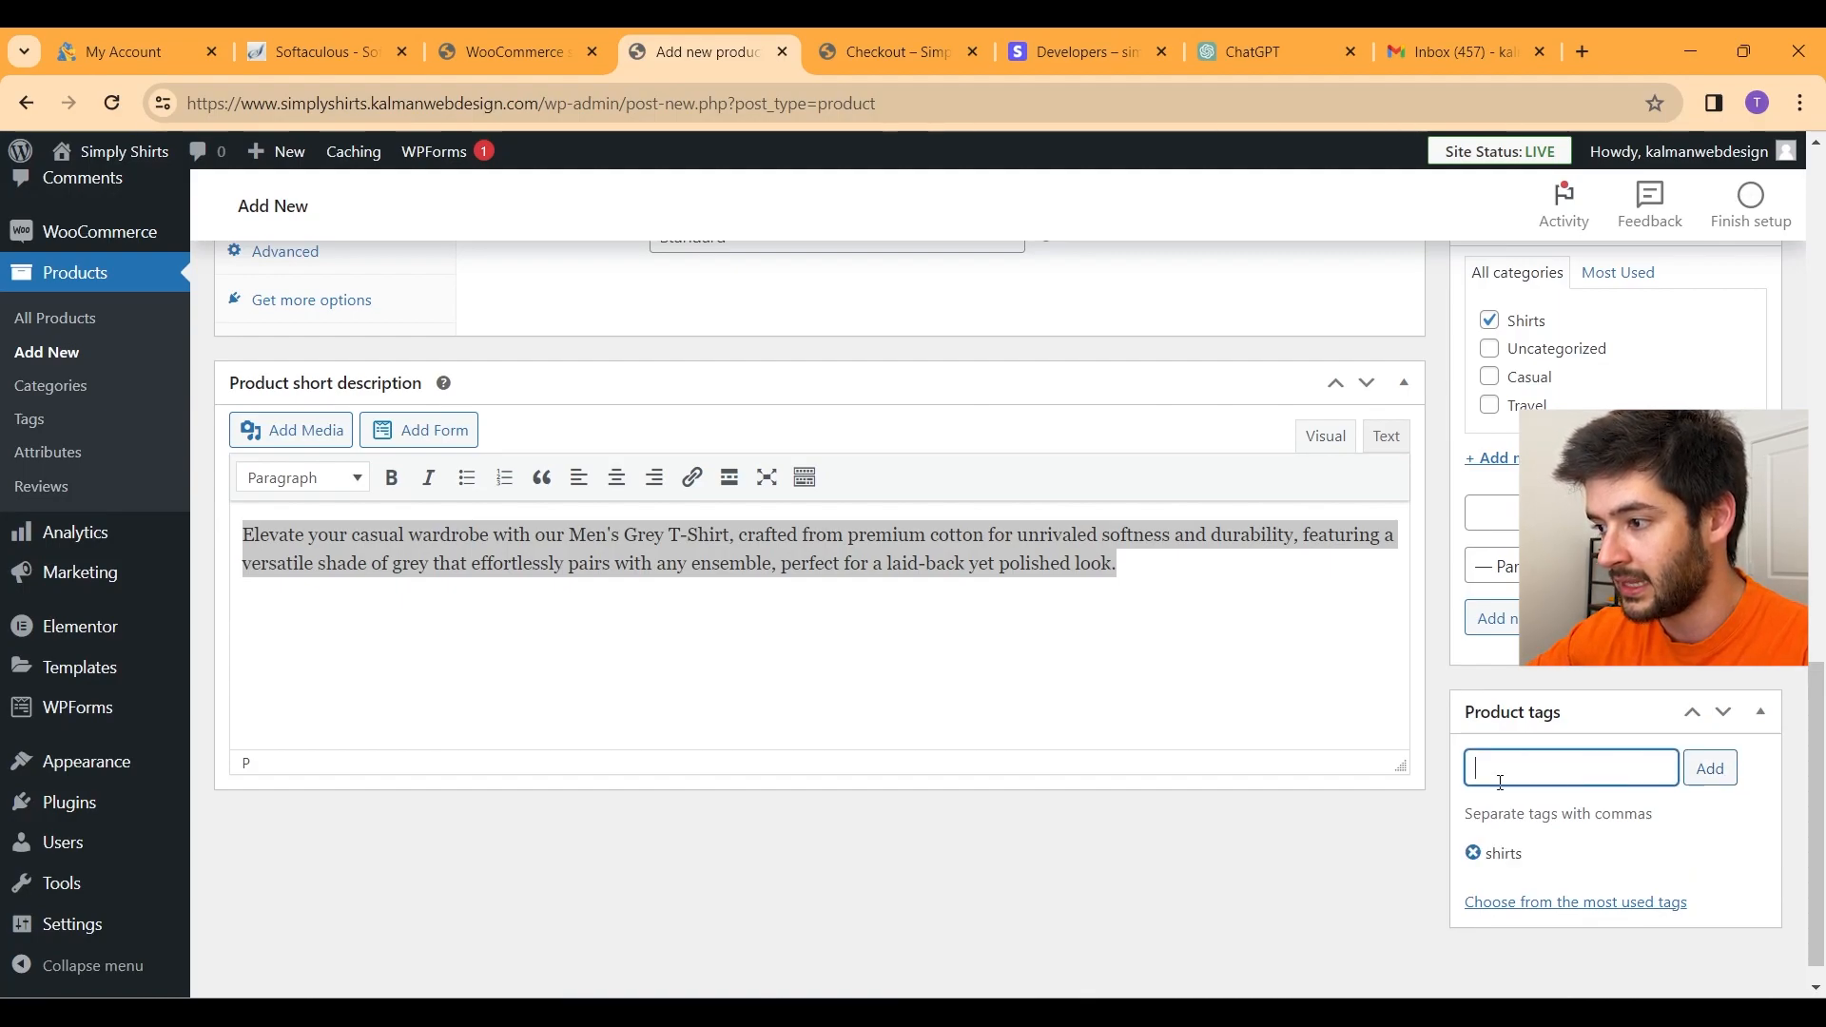
pyautogui.write('t hhirt')
pyautogui.press('Return')
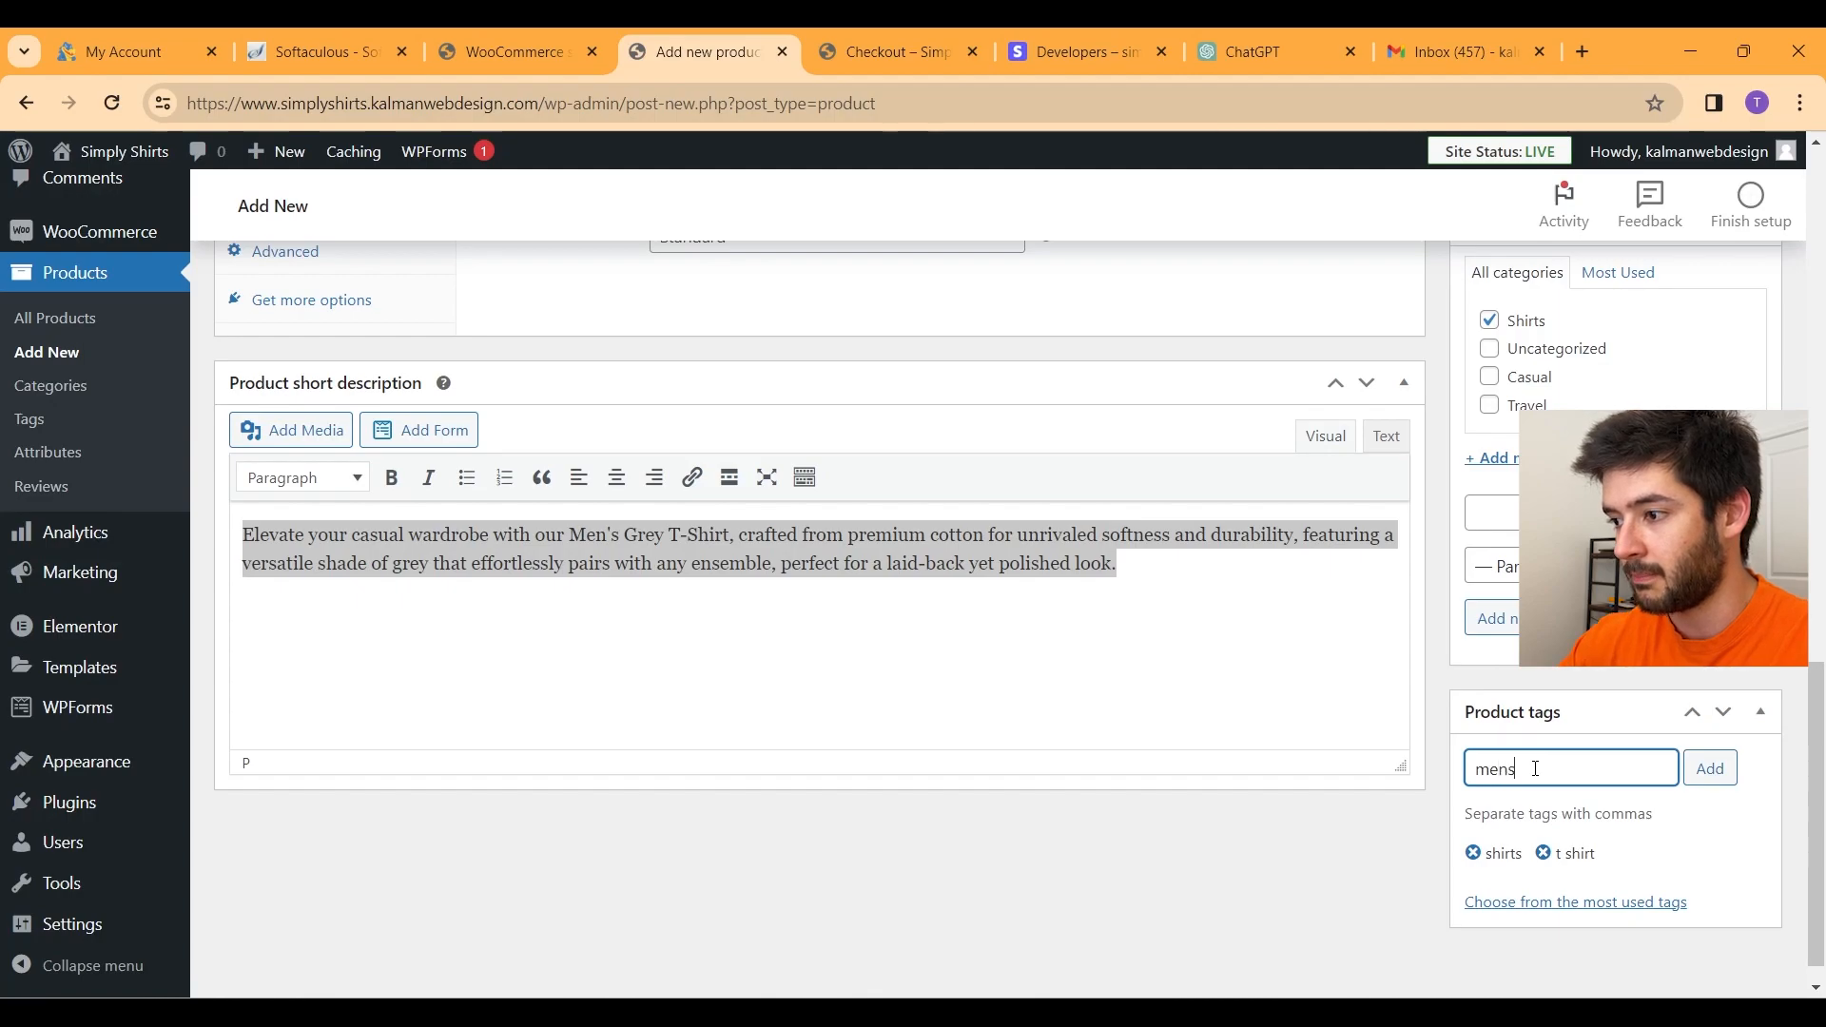
pyautogui.click(1710, 769)
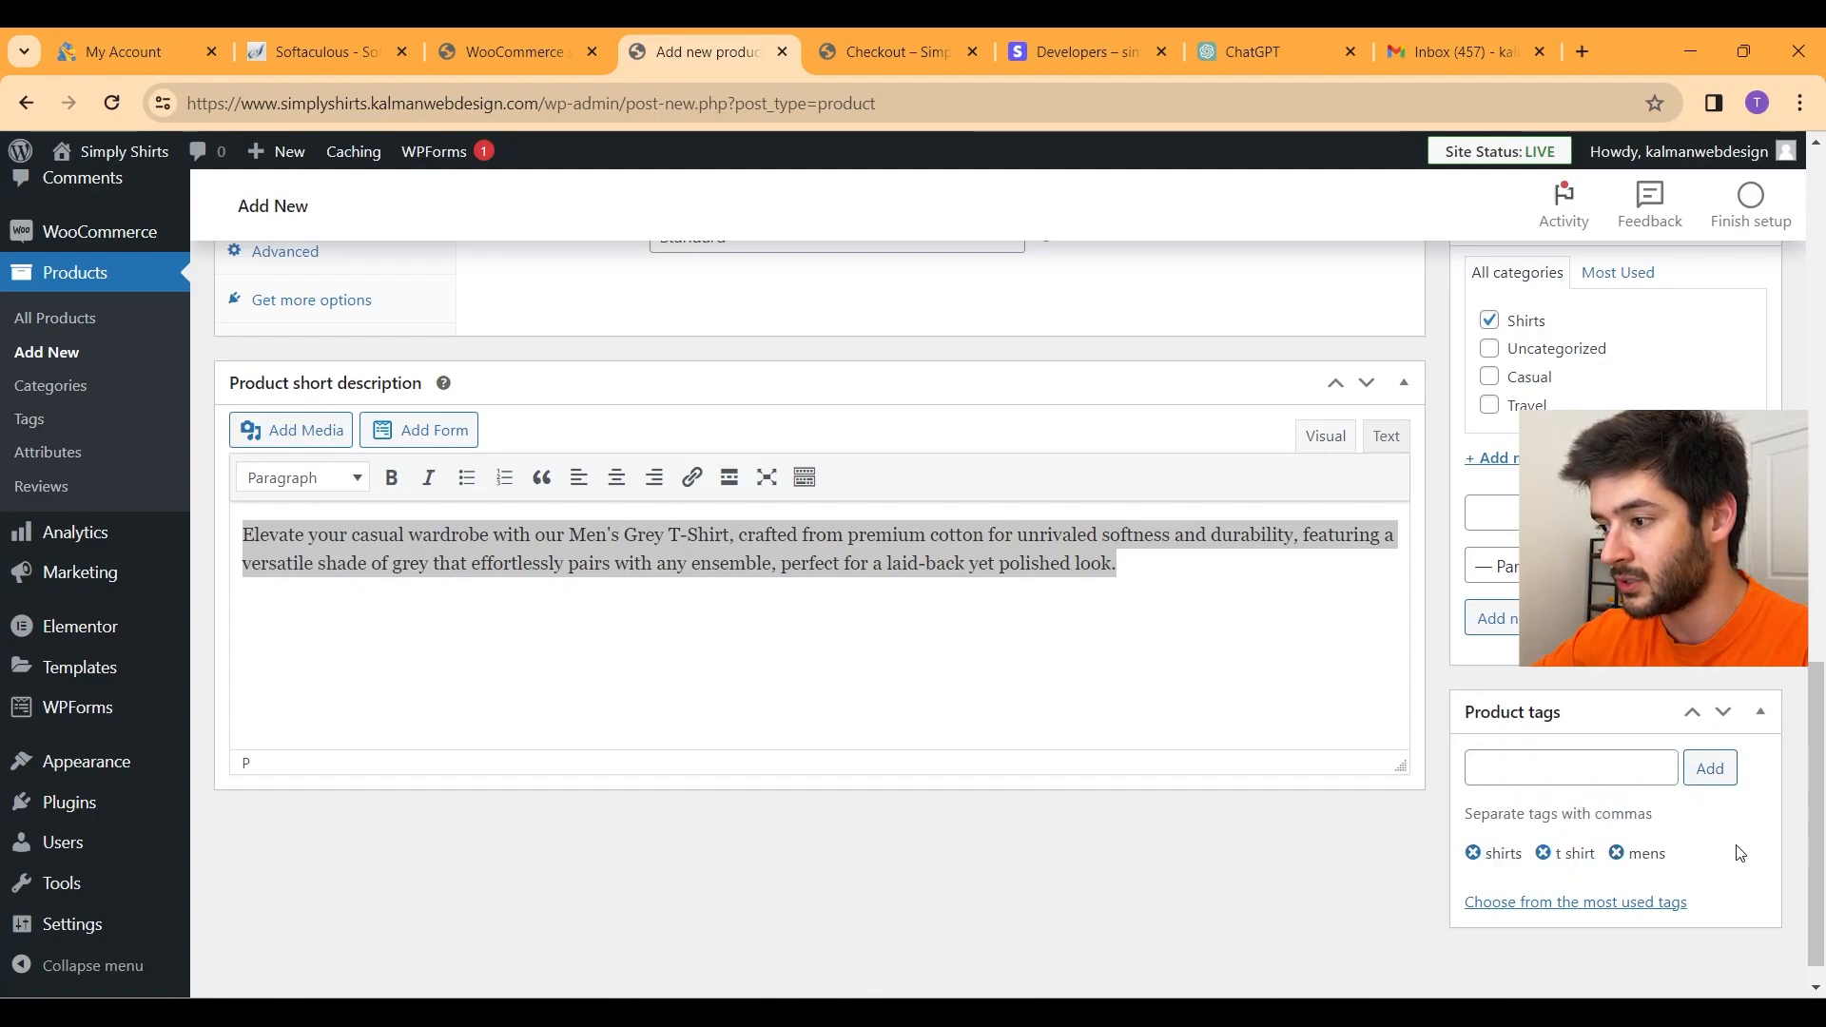
pyautogui.moveTo(1731, 868); pyautogui.dragTo(1665, 861)
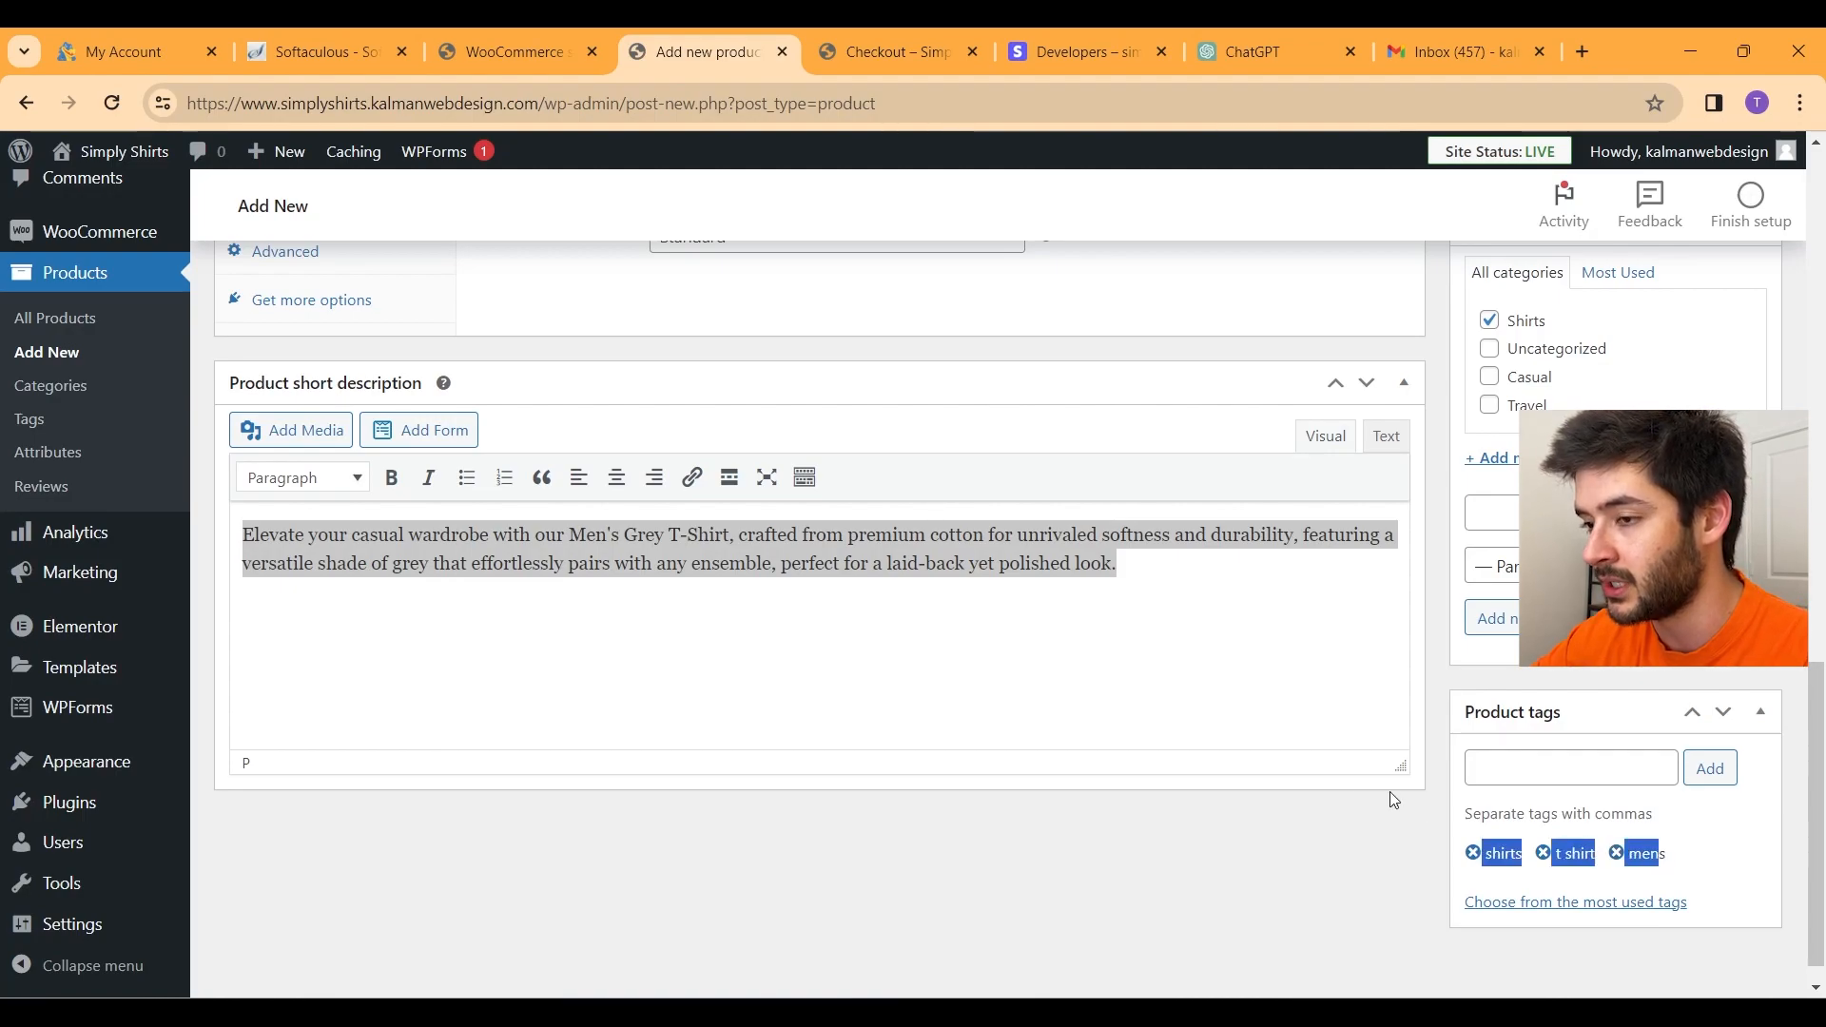
pyautogui.scroll(7, 1366, 791)
# Step: In Product data > General, enter regular price 19.99 and start the 18.99 sale price
pyautogui.scroll(-3, 646, 685)
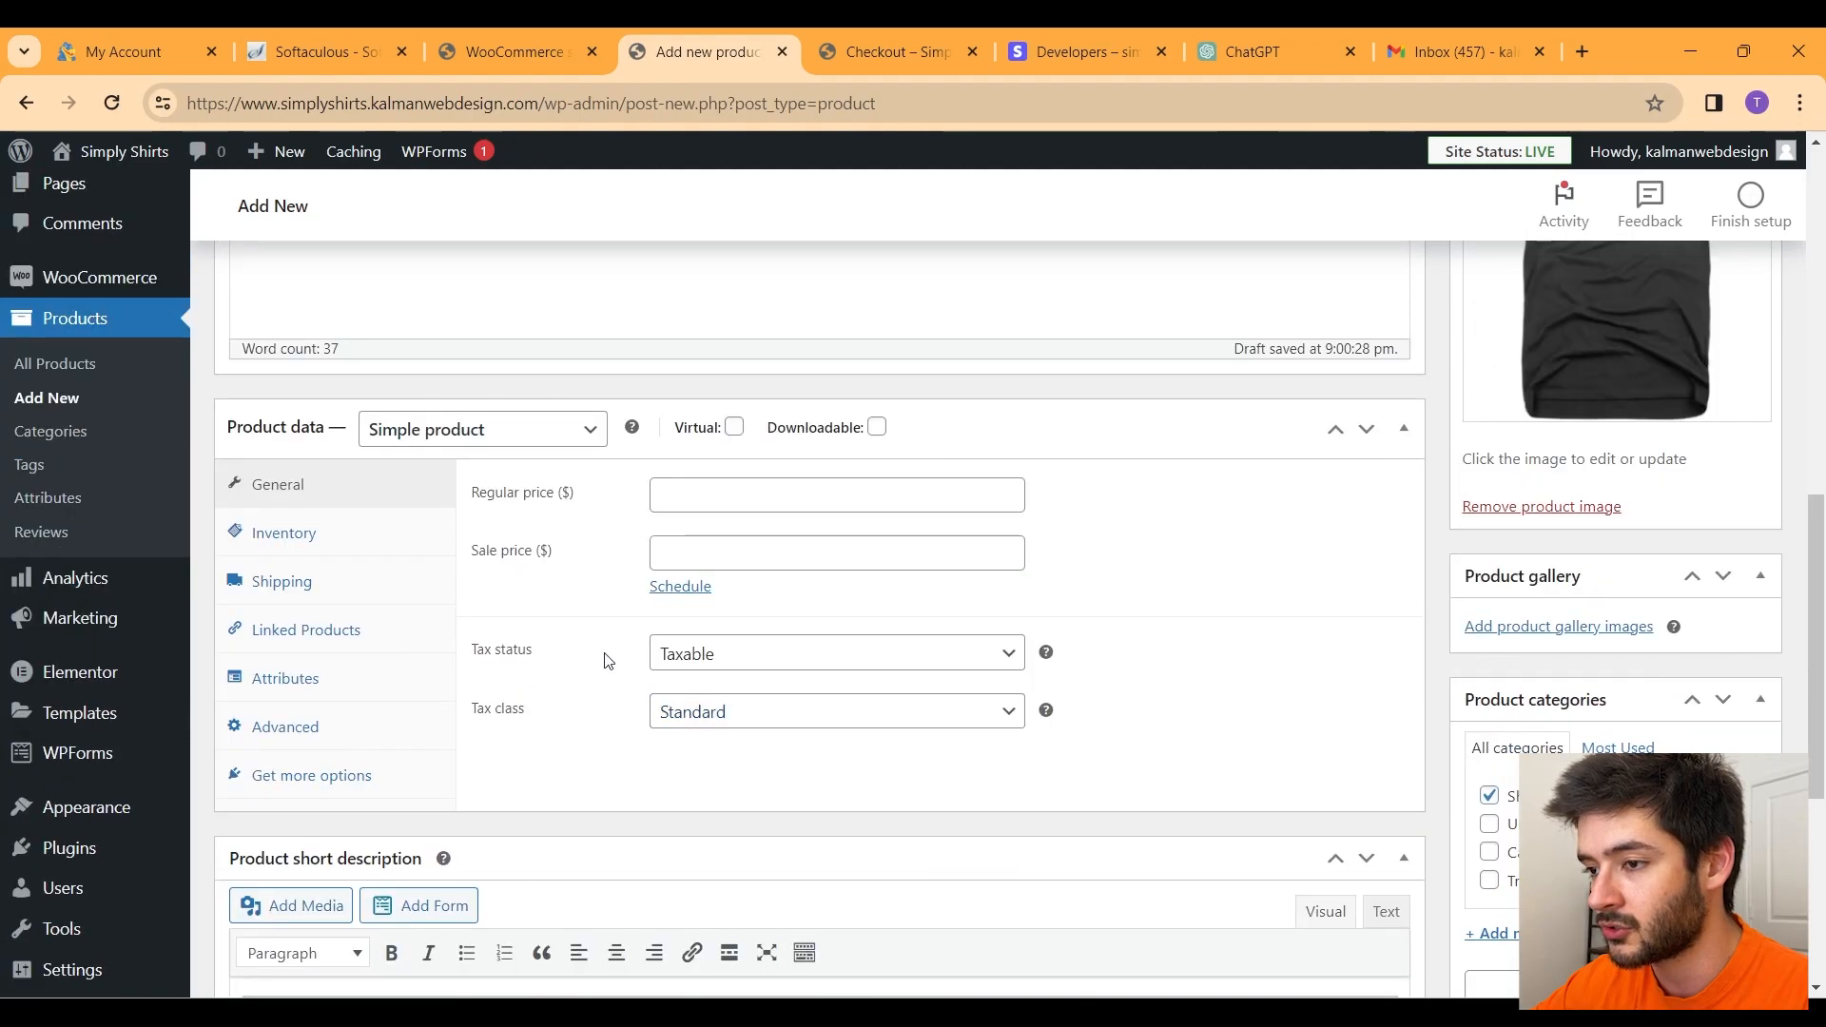
pyautogui.click(478, 433)
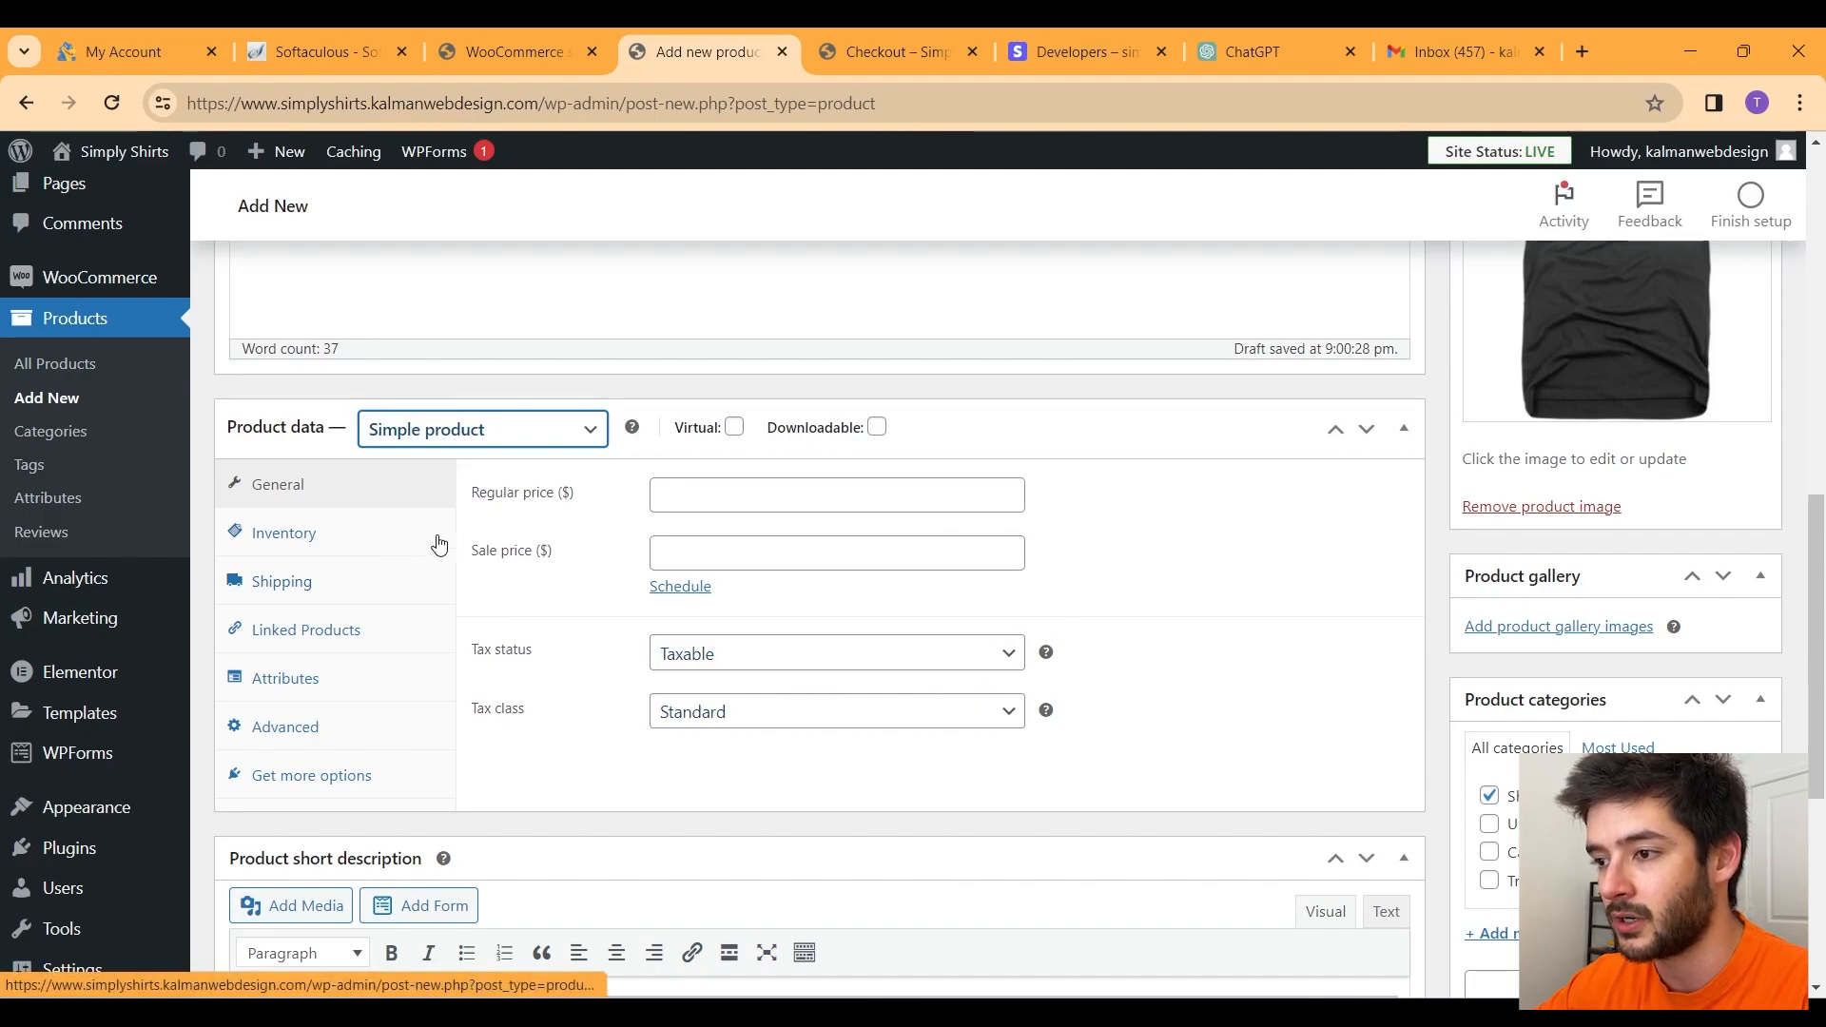
pyautogui.click(780, 501)
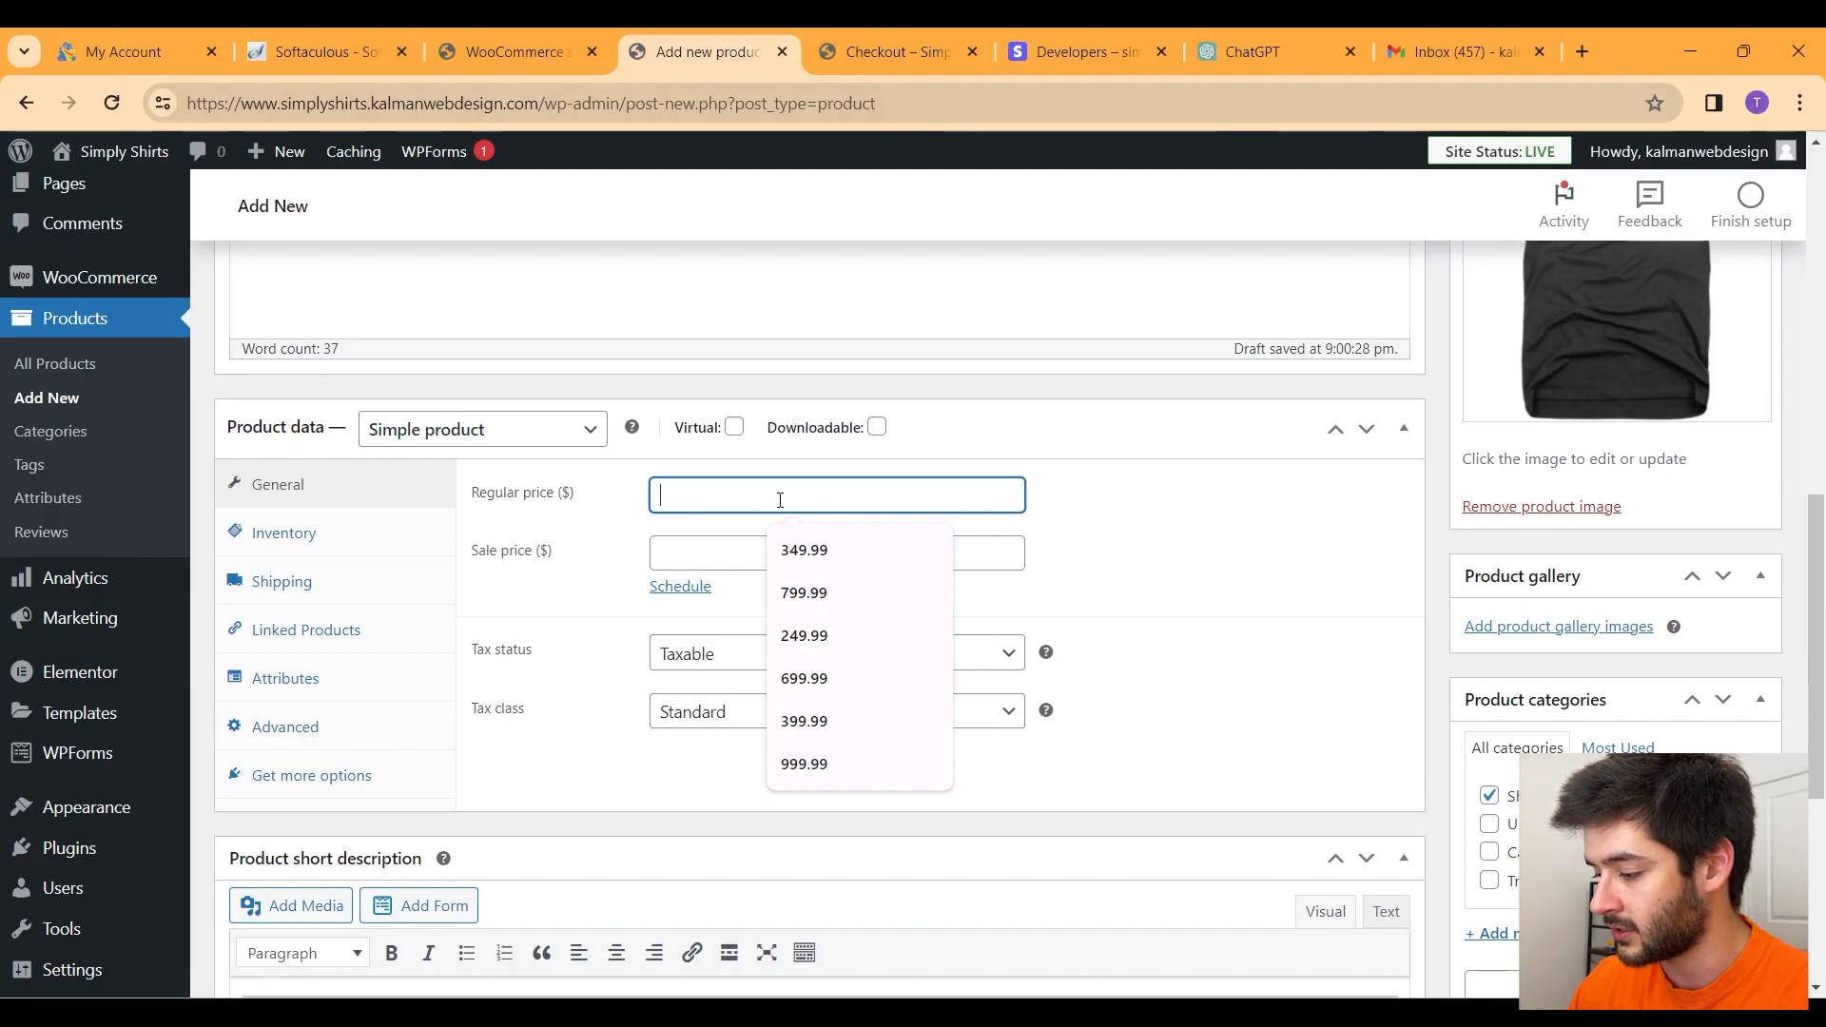
pyautogui.write('19.99')
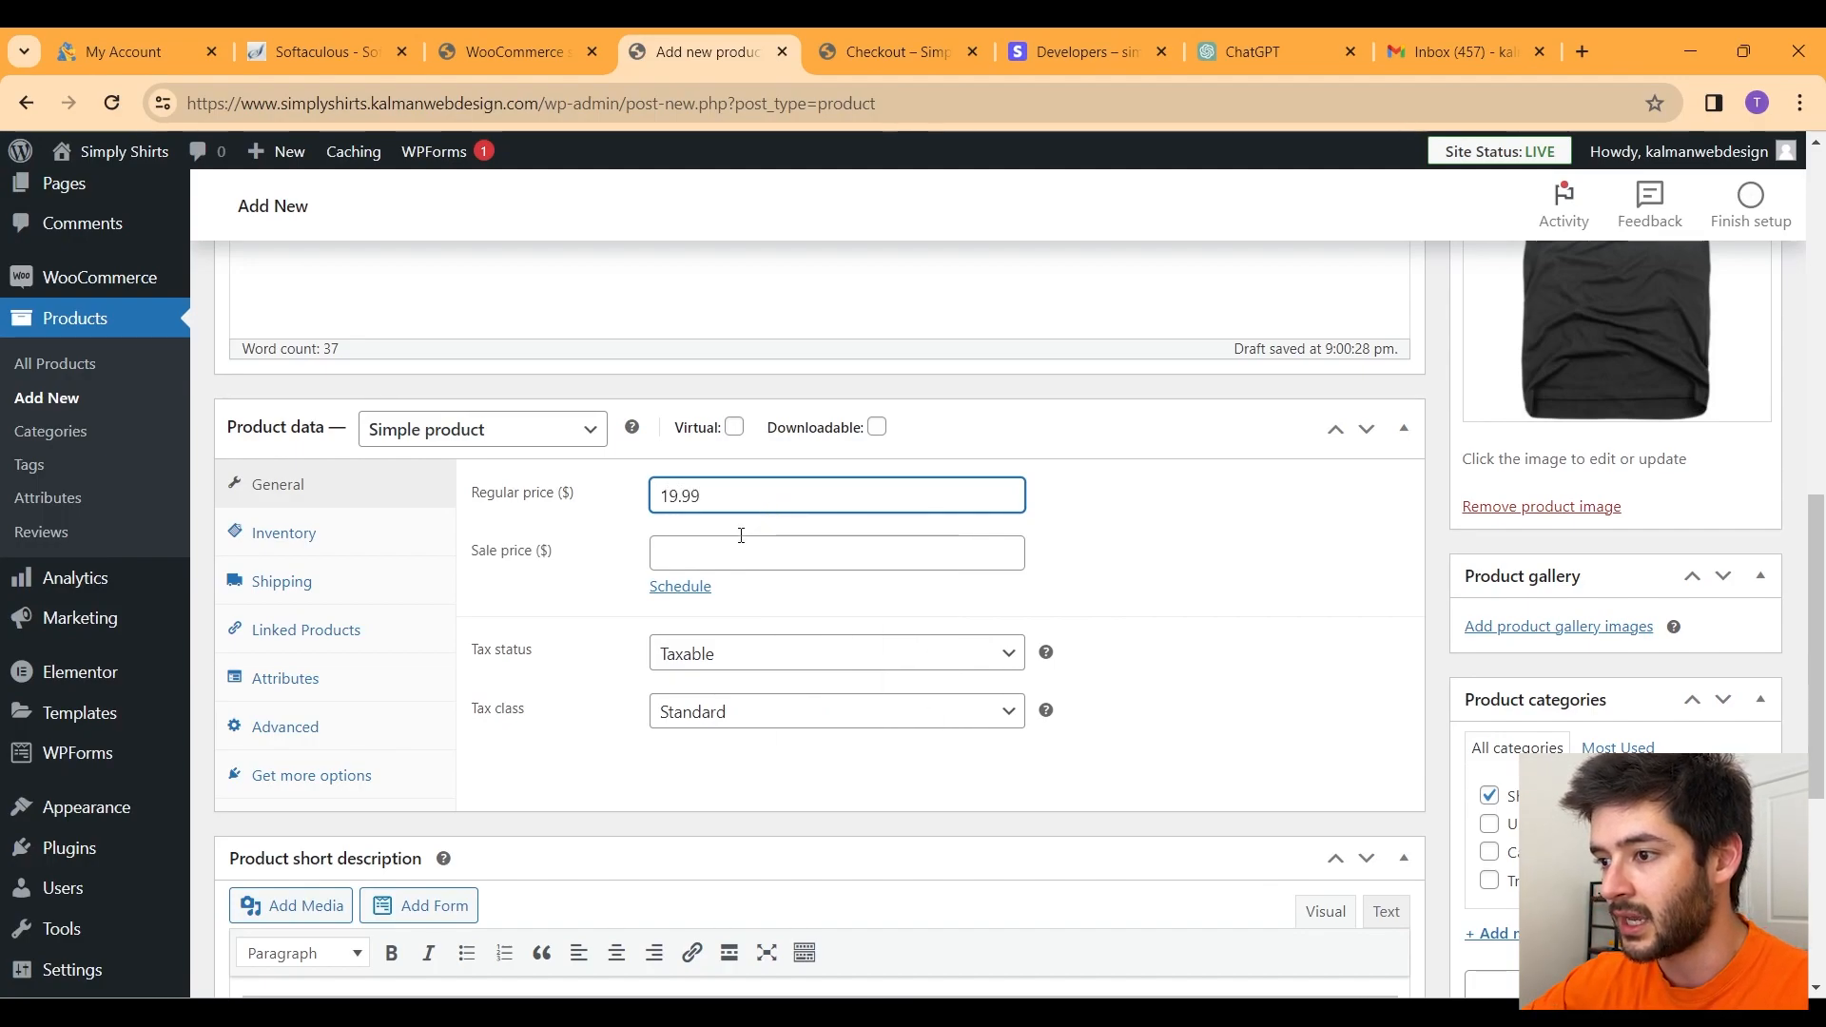
pyautogui.click(730, 543)
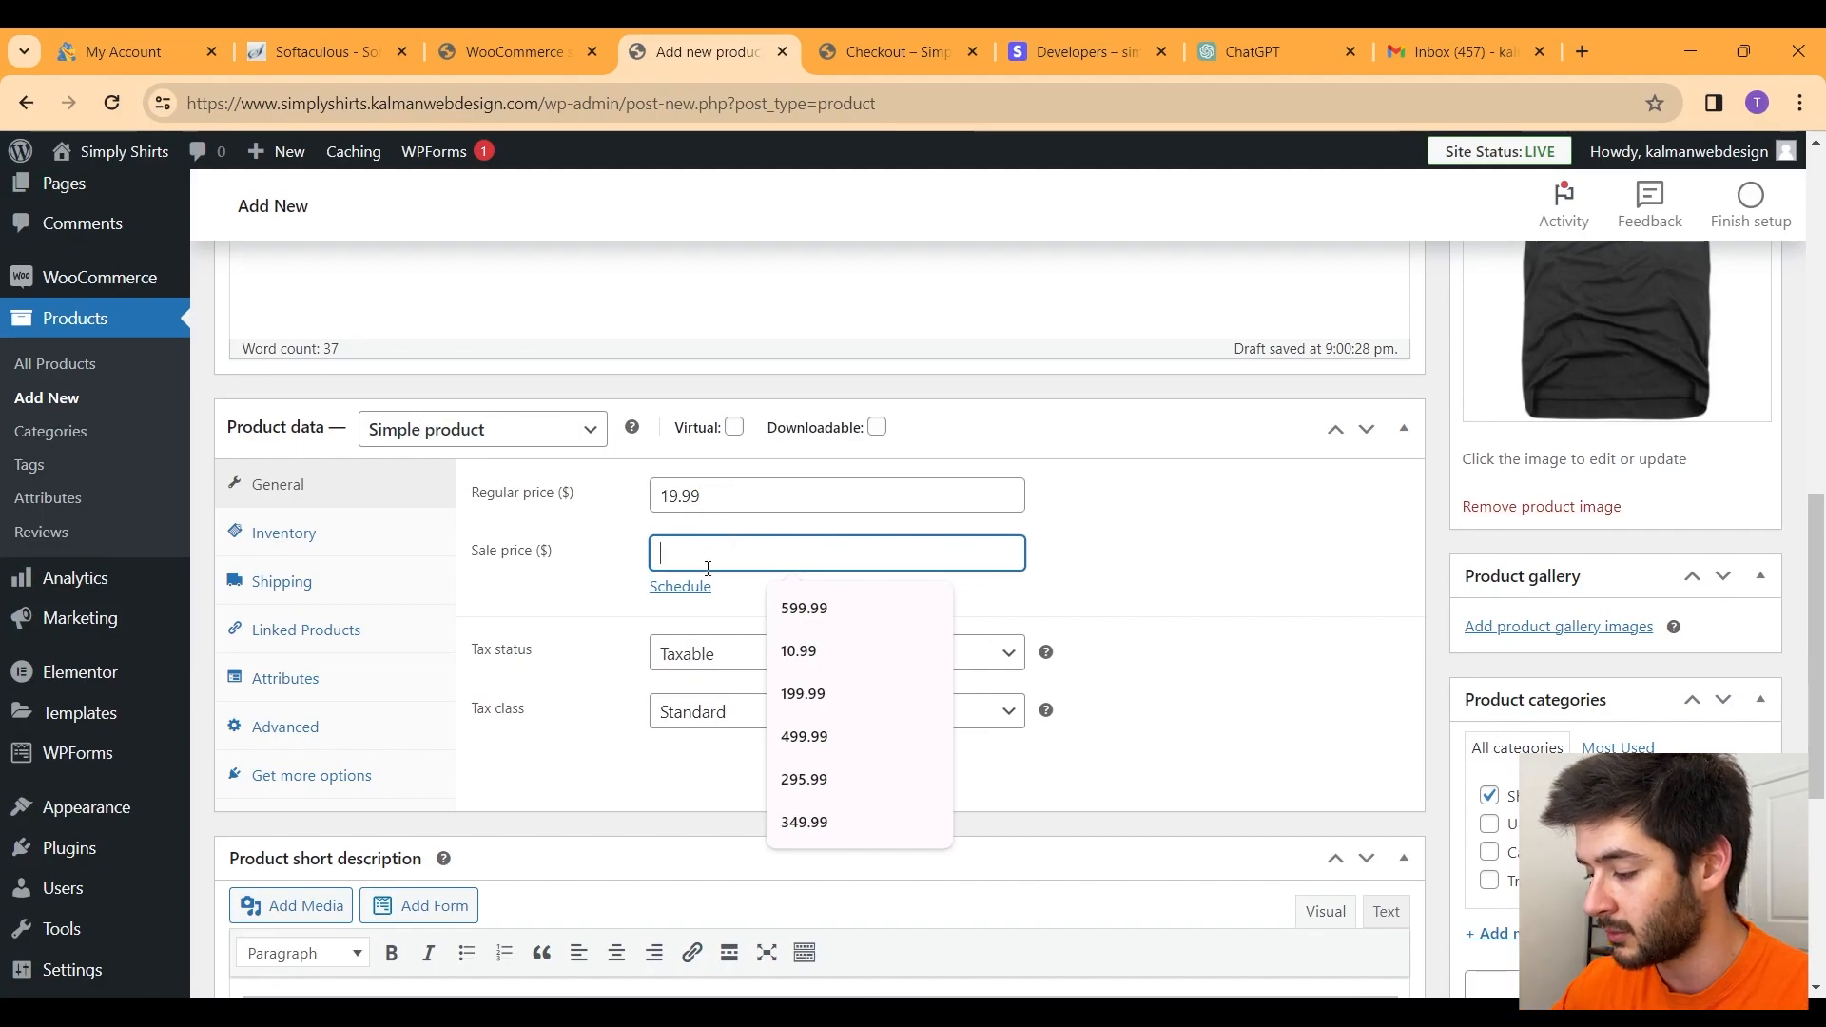
pyautogui.write('18.99')
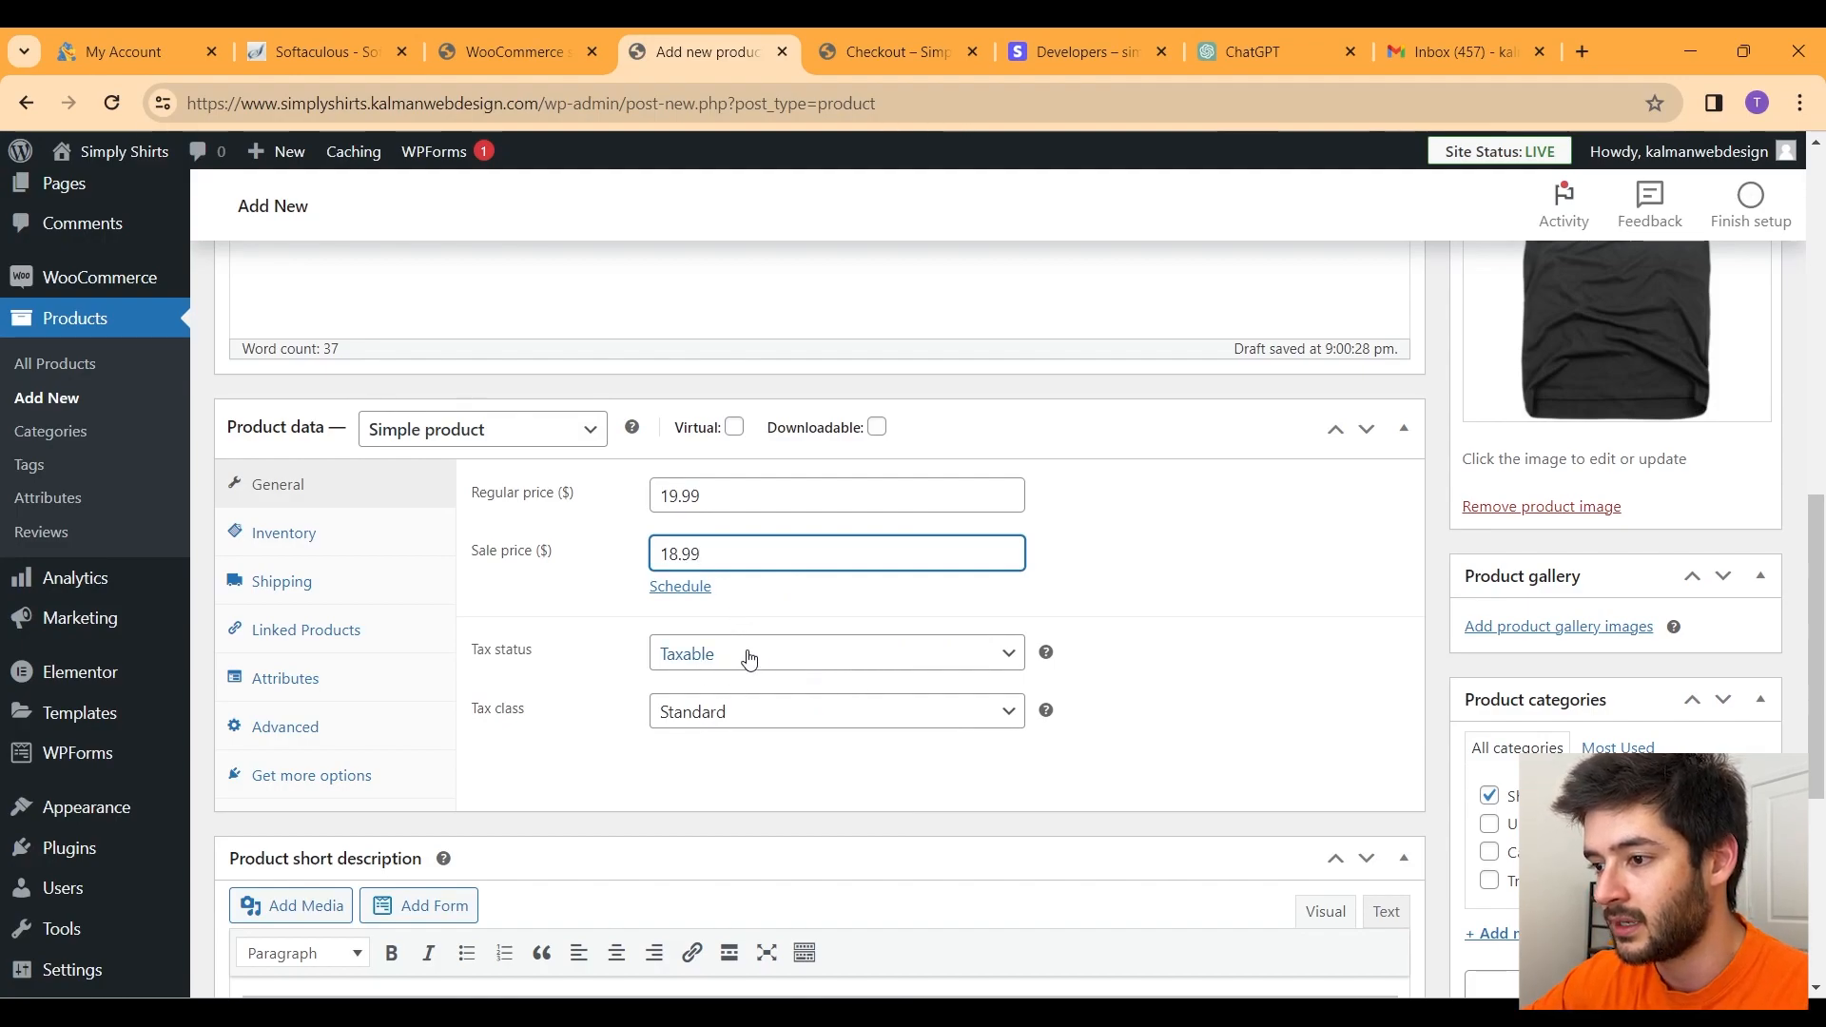
# Step: Enter SKU 1000 in the product's Inventory settings
pyautogui.click(325, 534)
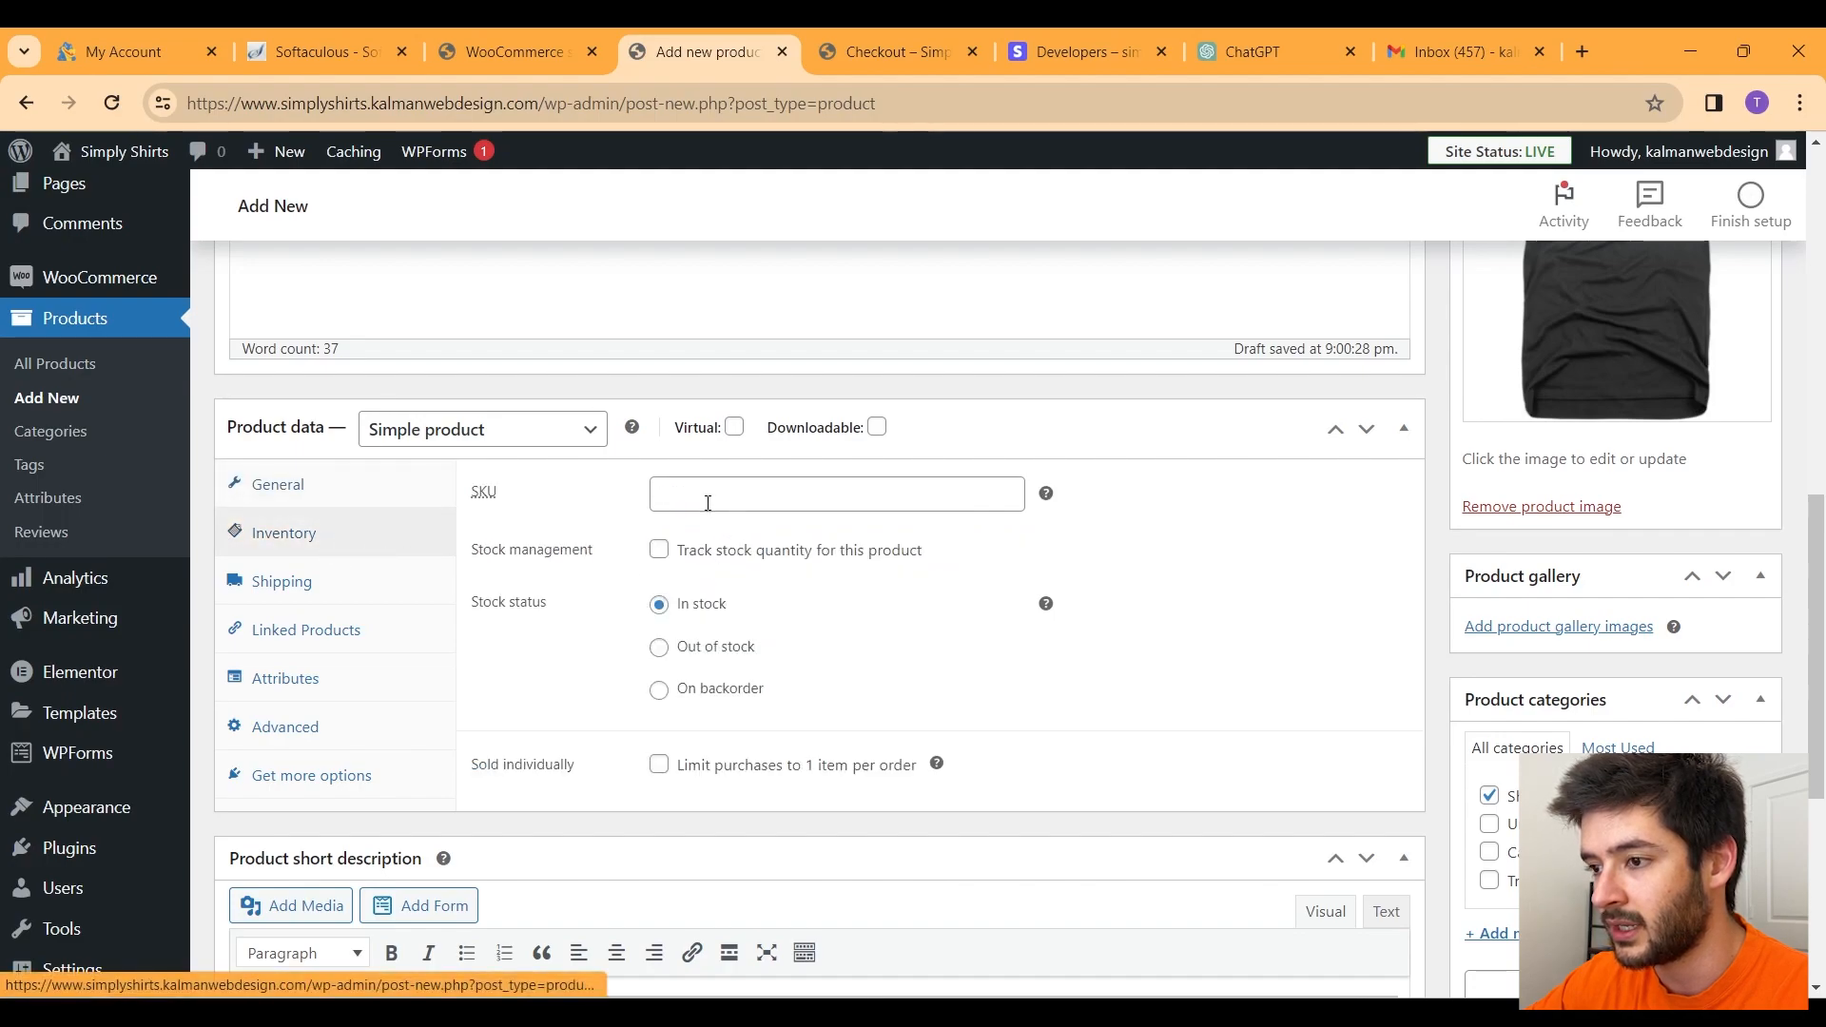
pyautogui.click(706, 501)
pyautogui.write('1000')
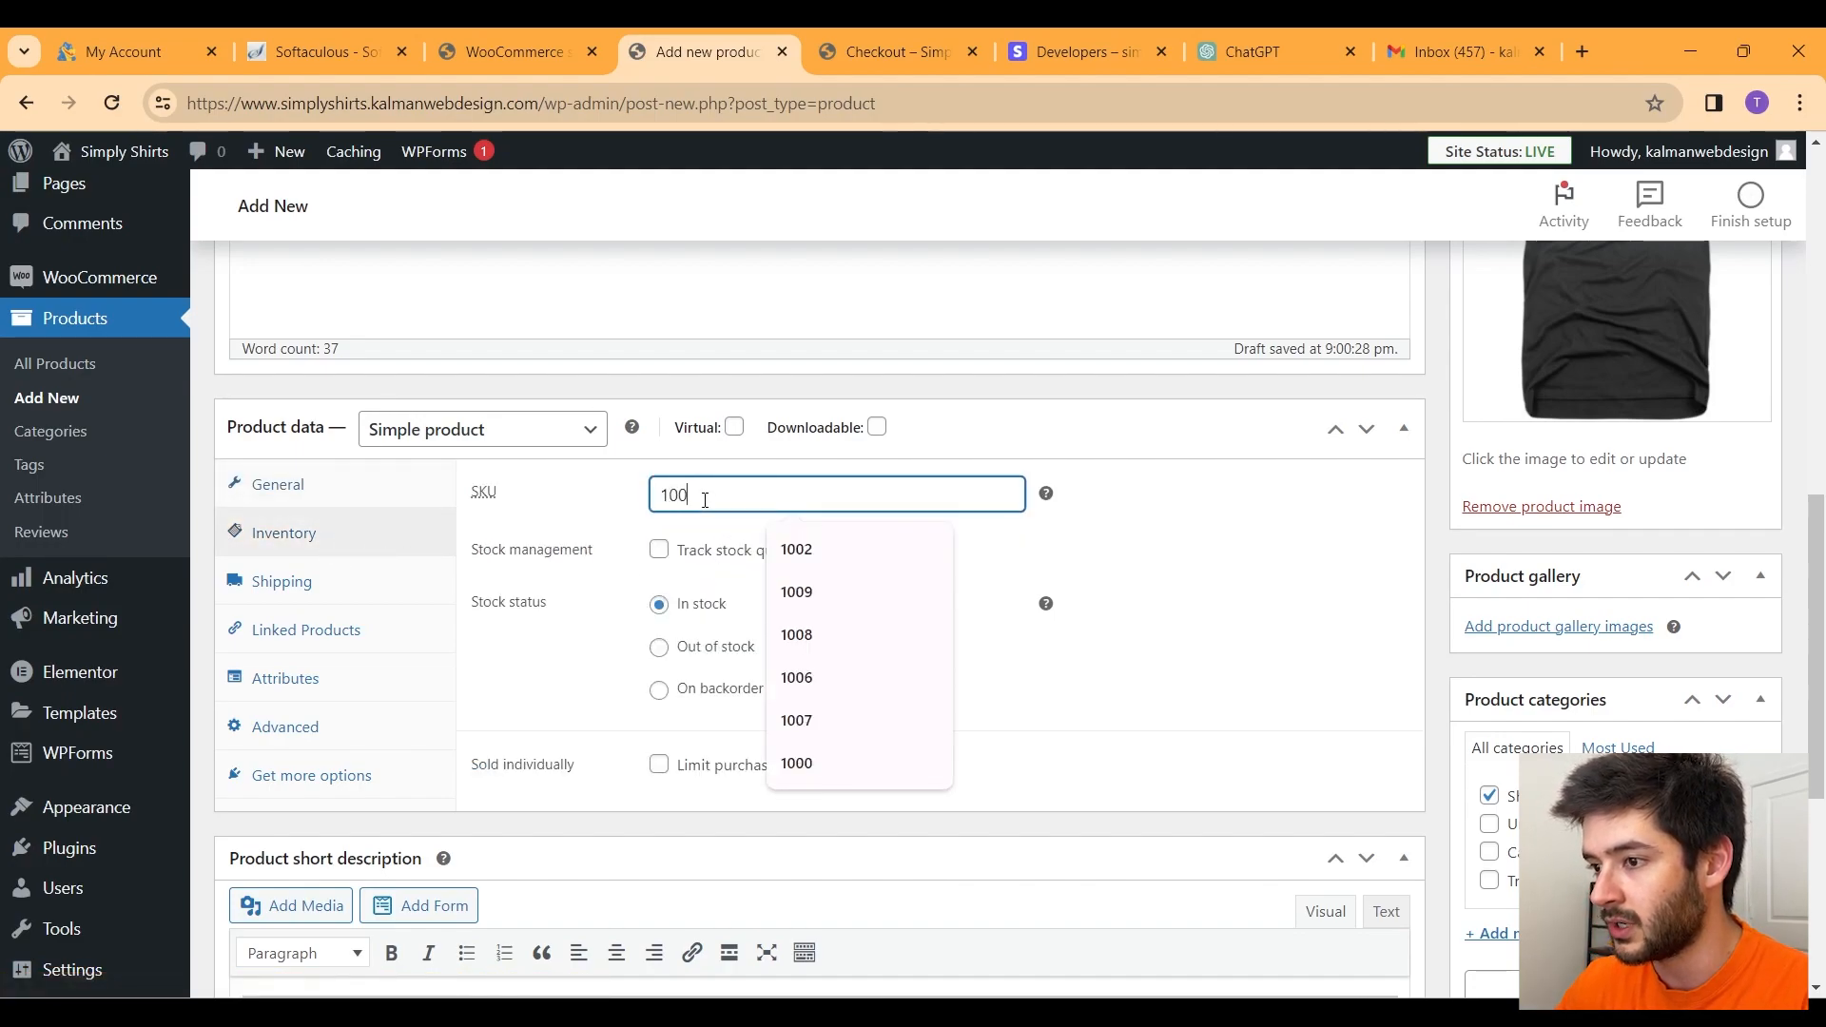
pyautogui.moveTo(718, 492); pyautogui.dragTo(634, 515)
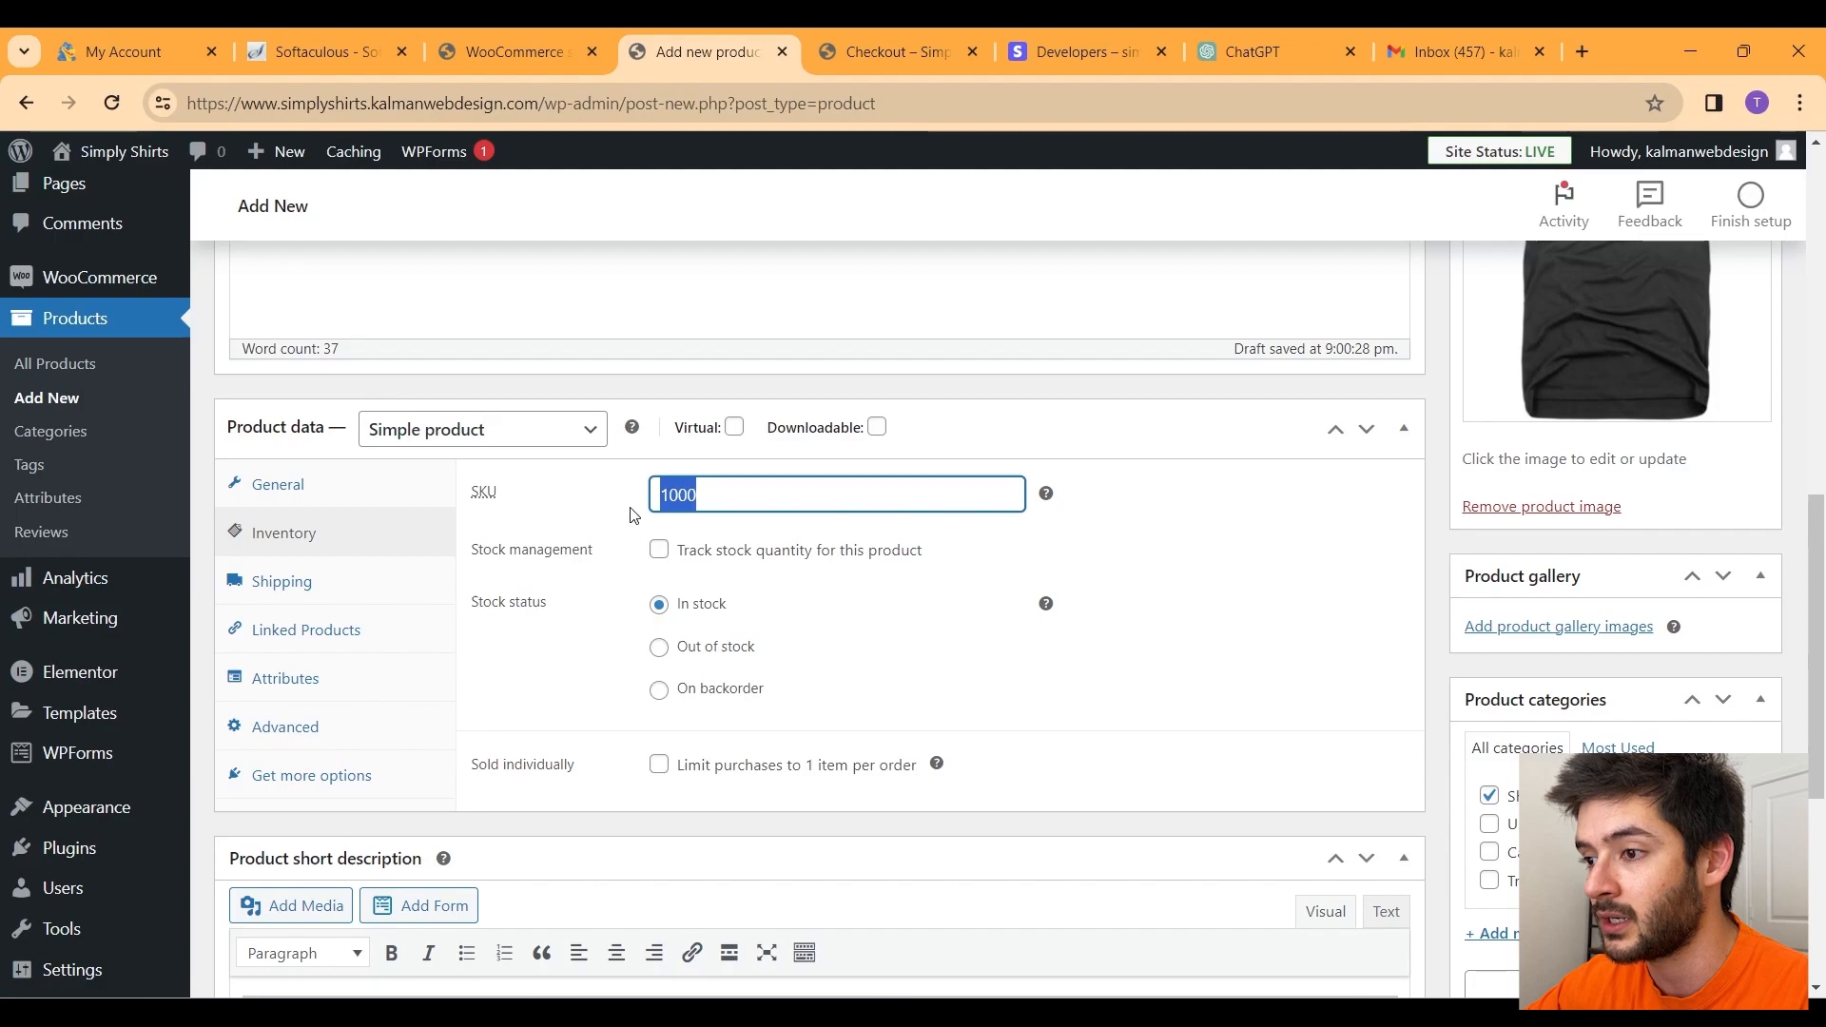
# Step: Turn on stock tracking with a stock quantity of 10
pyautogui.click(659, 552)
pyautogui.click(692, 616)
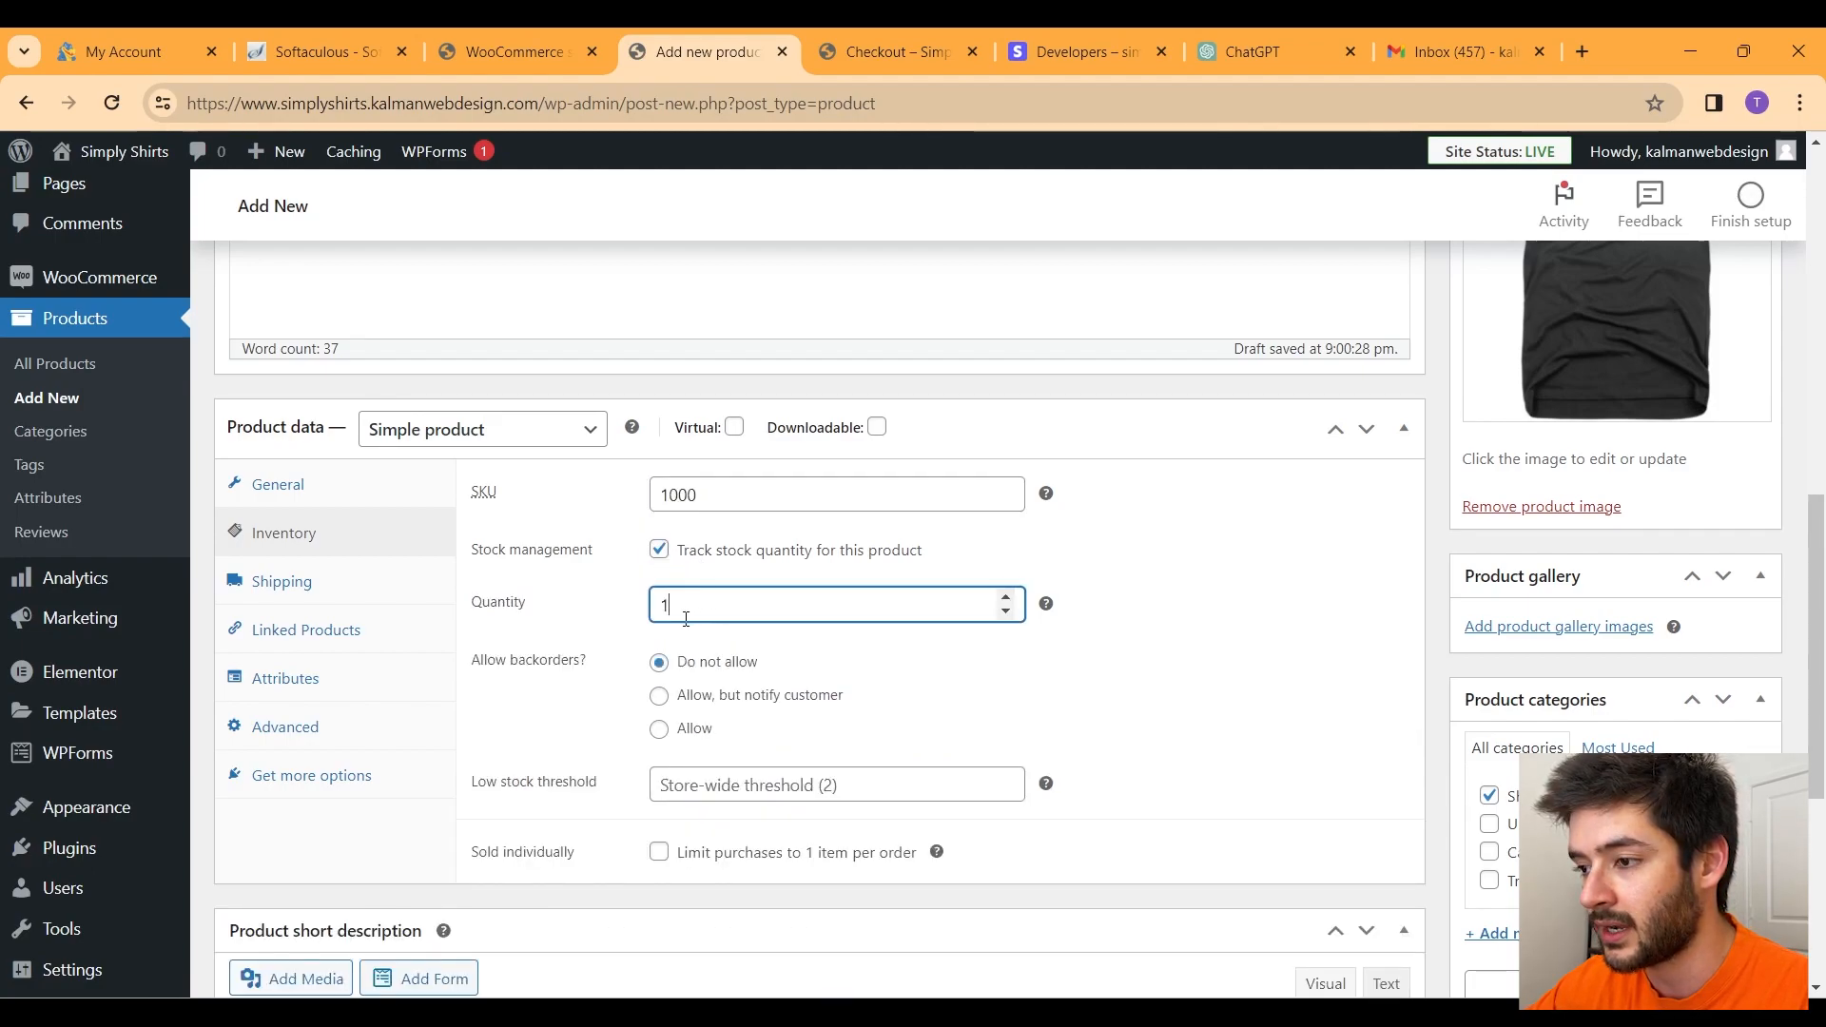
pyautogui.moveTo(640, 616); pyautogui.dragTo(829, 614)
pyautogui.write('10')
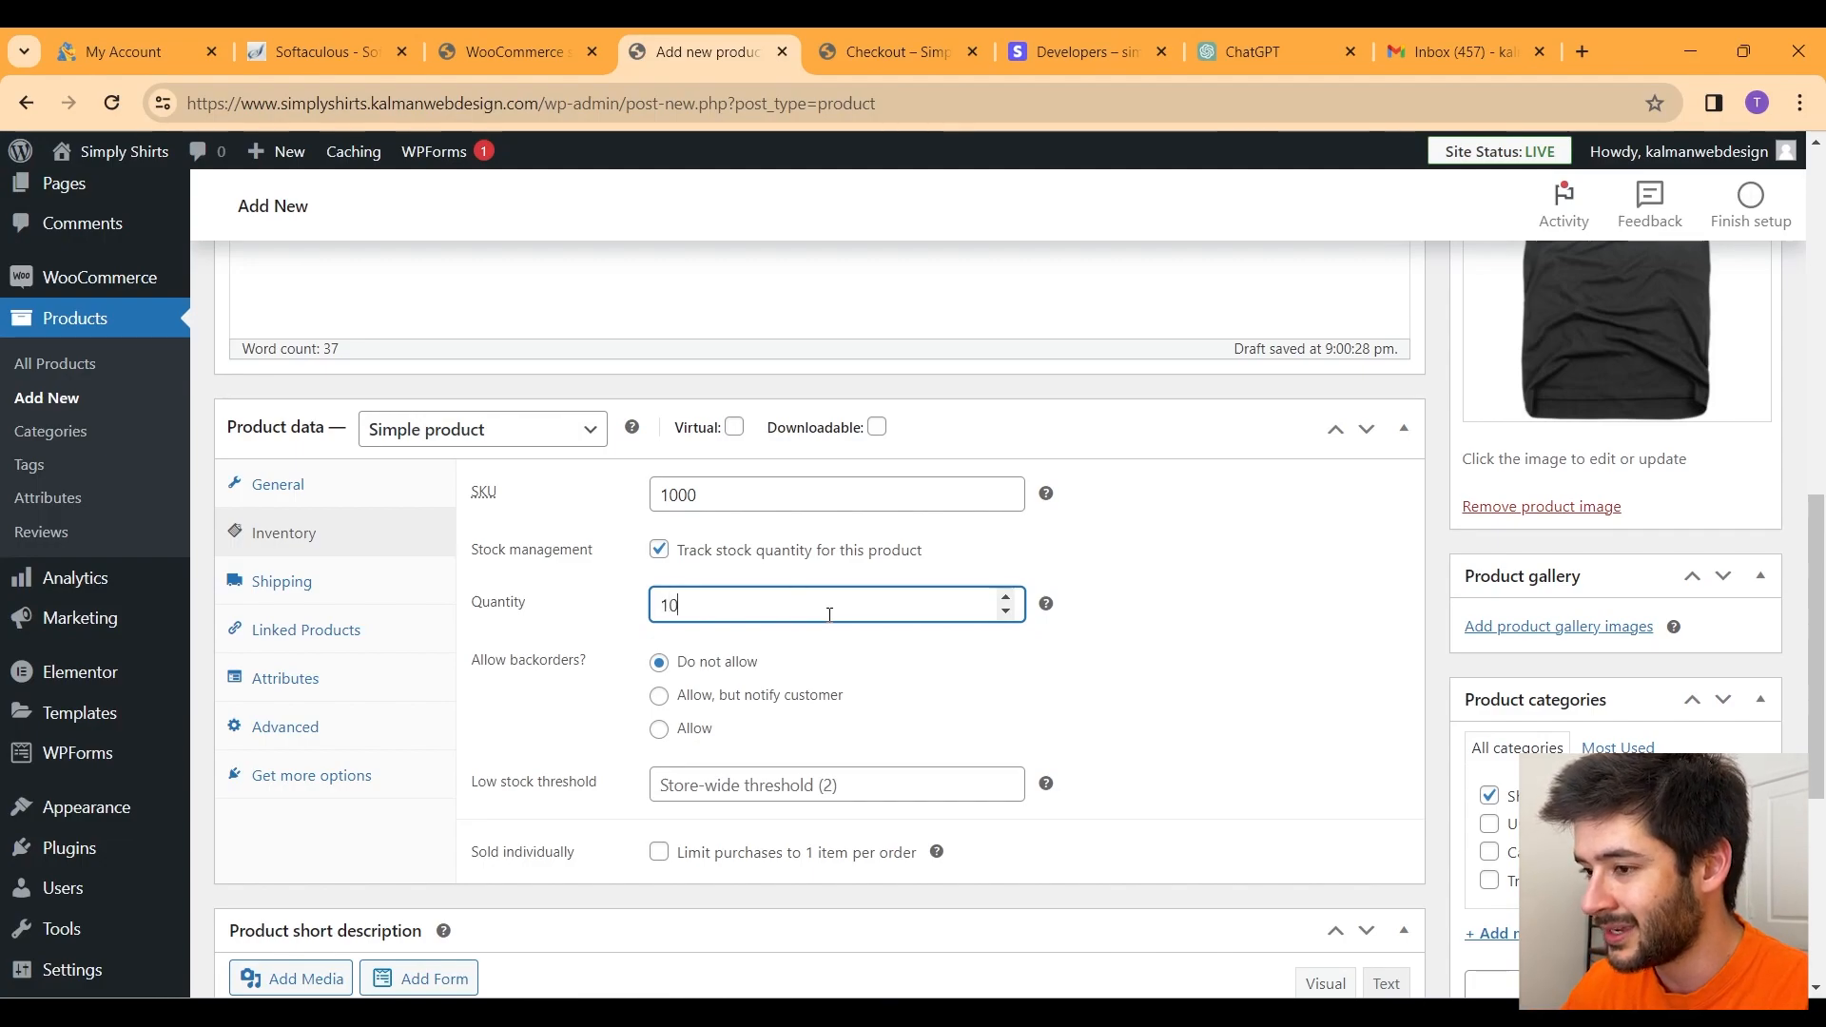
pyautogui.click(883, 695)
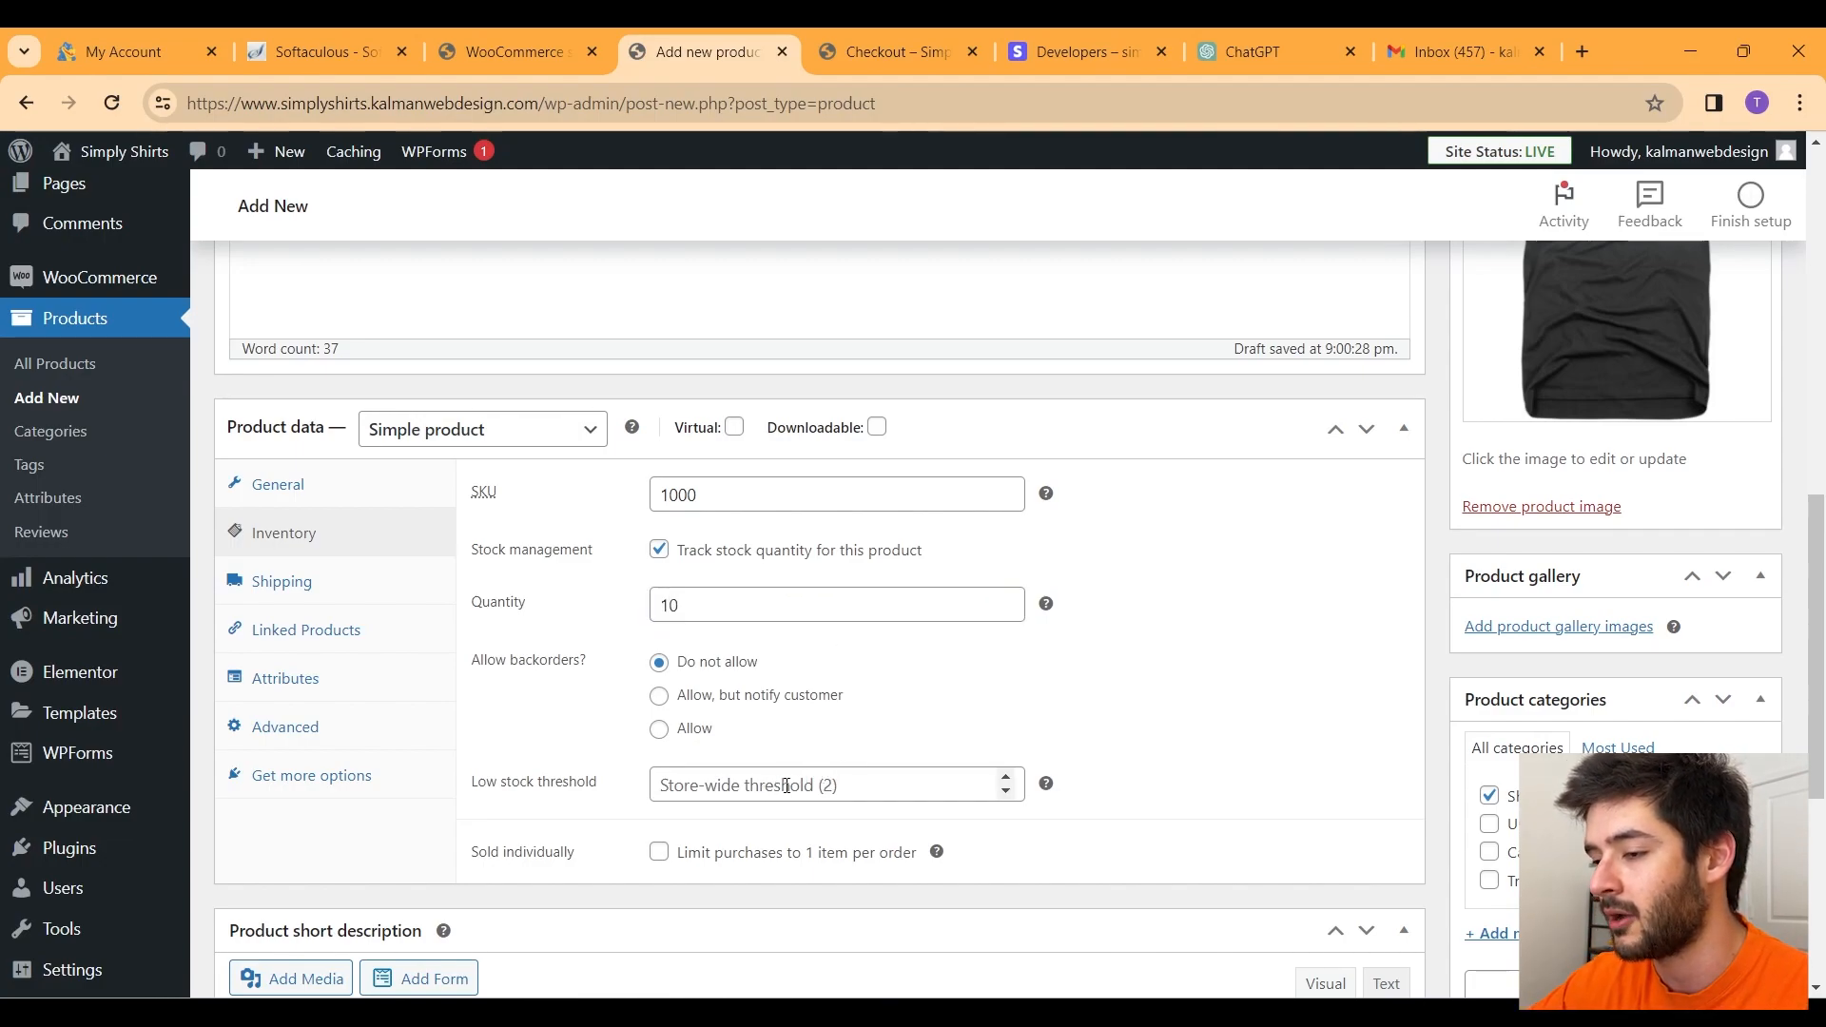
pyautogui.moveTo(677, 605); pyautogui.dragTo(621, 611)
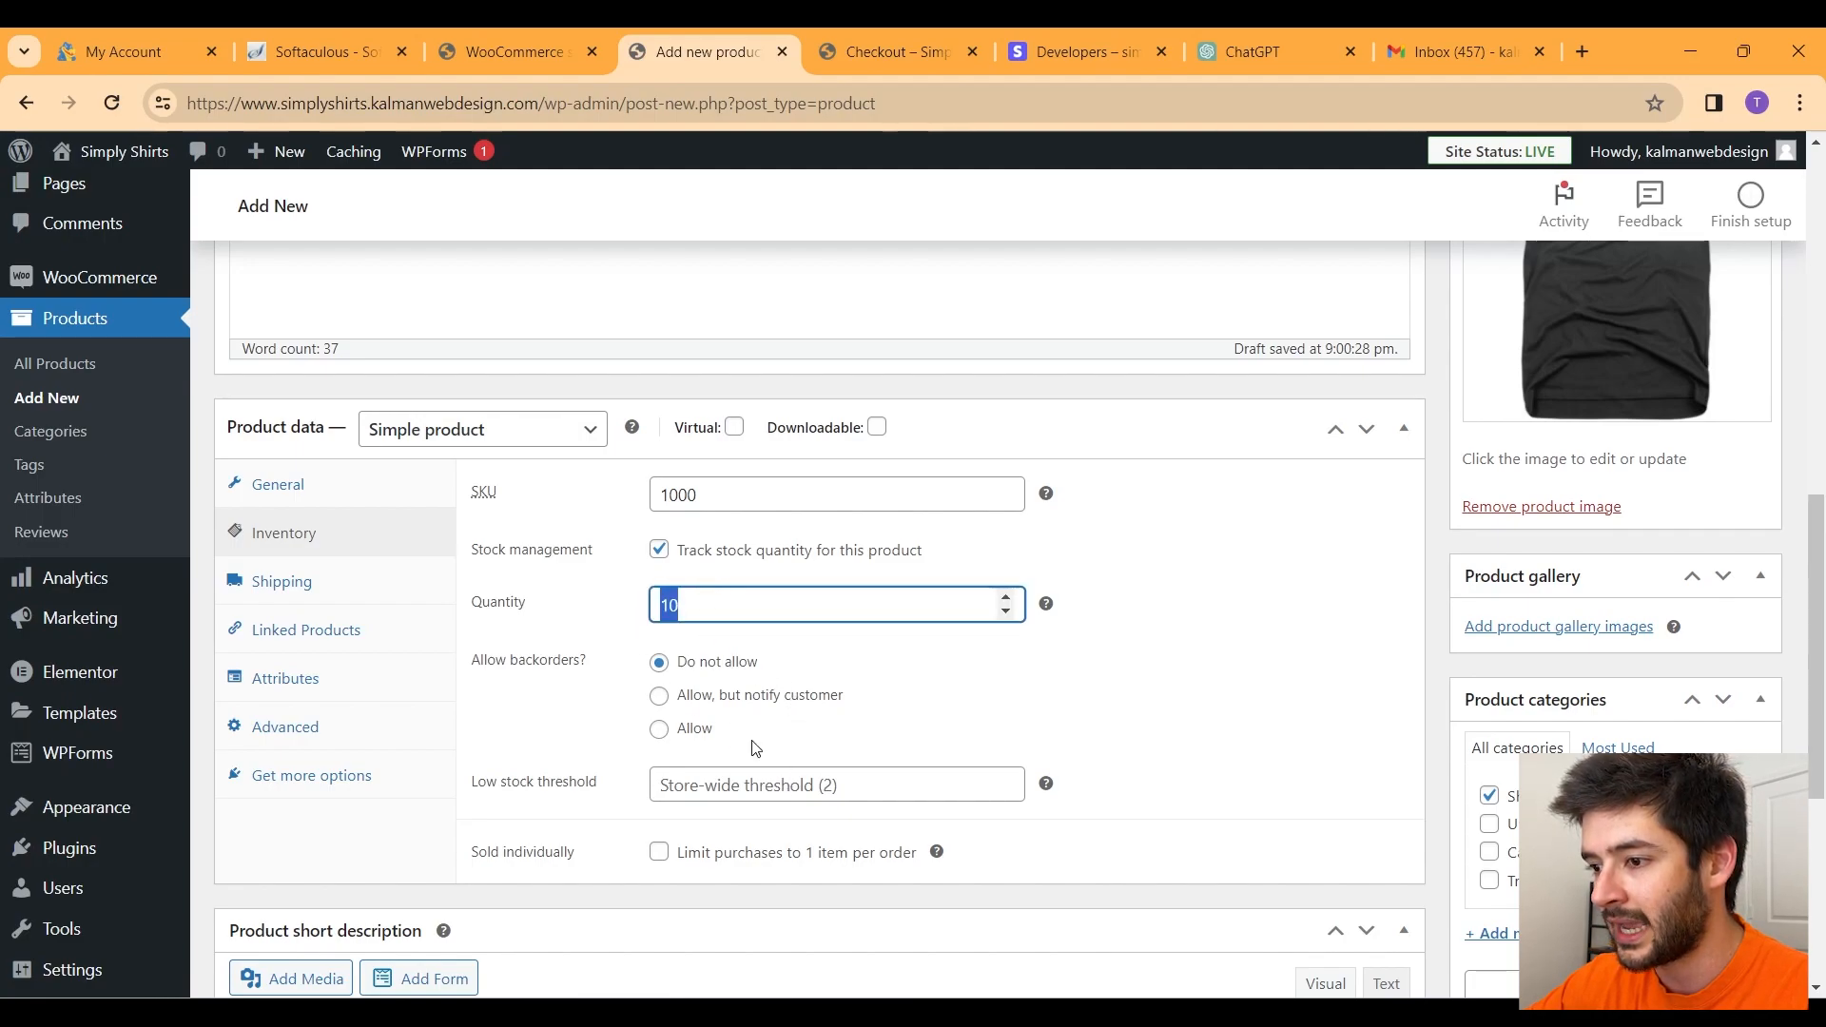
# Step: Set the low stock threshold to 5 and allow backorders with customer notification
pyautogui.click(784, 785)
pyautogui.click(611, 799)
pyautogui.click(611, 797)
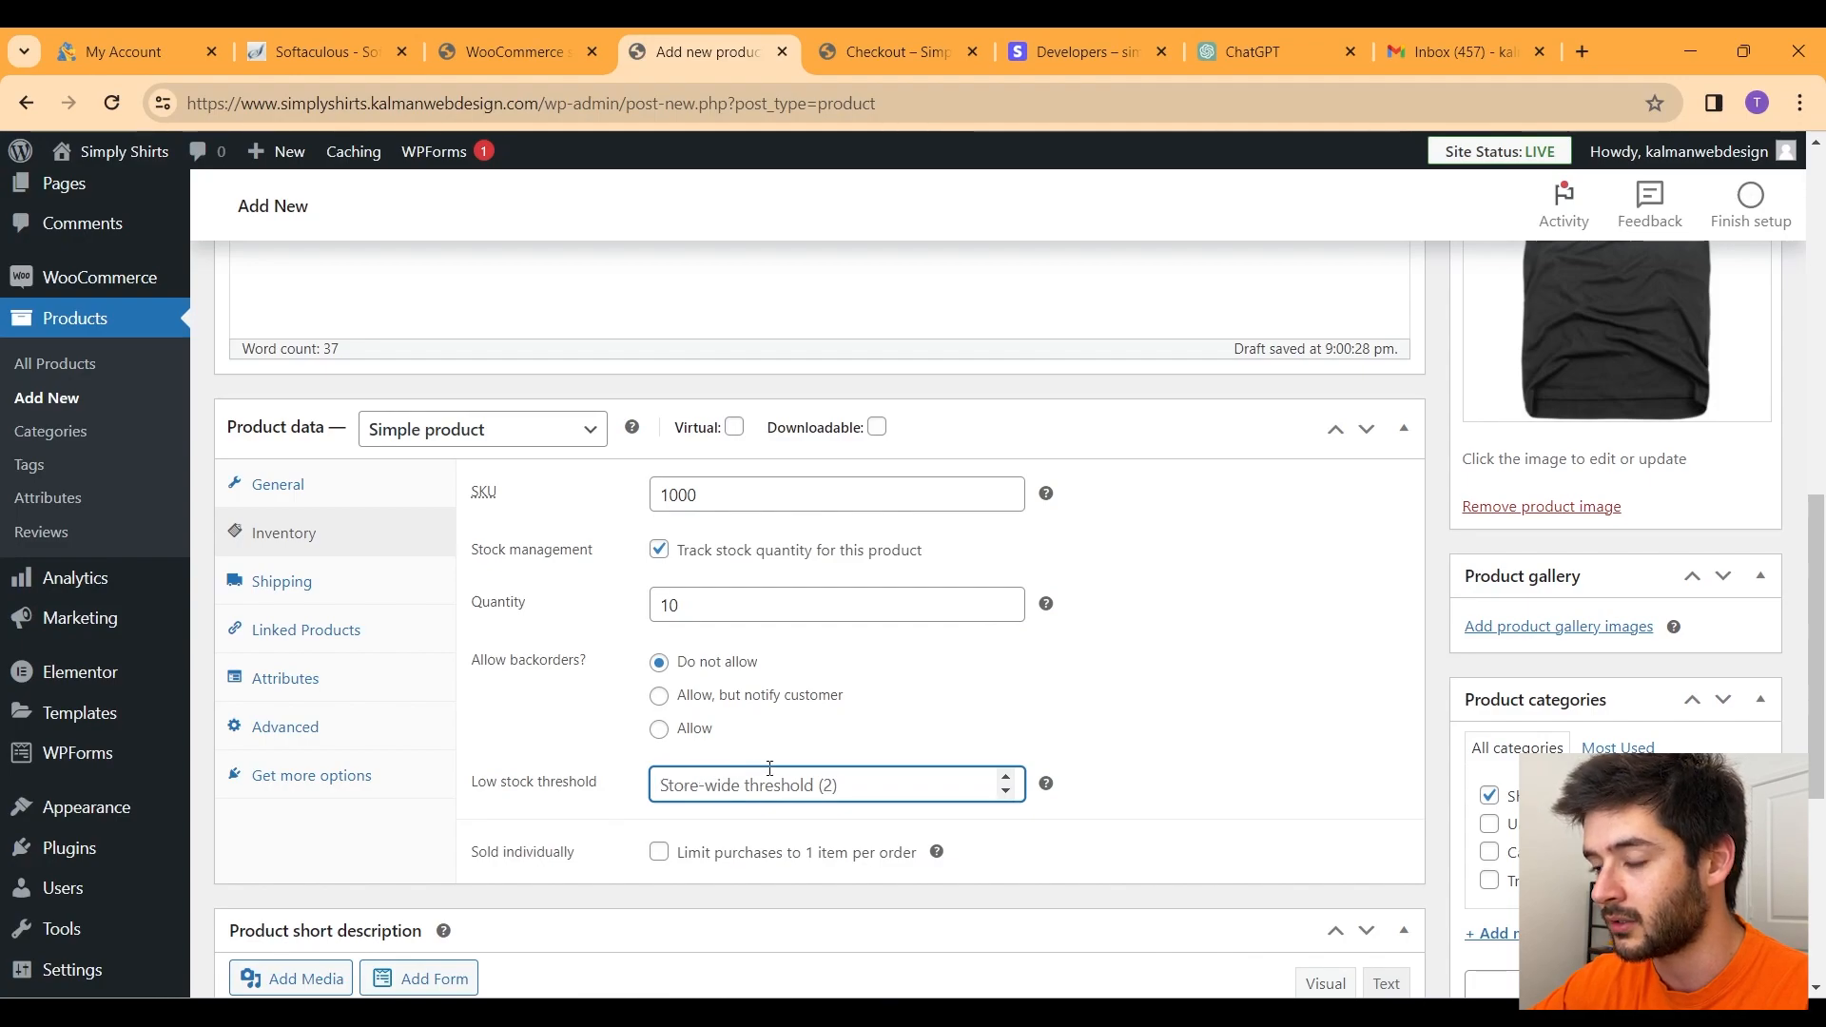
pyautogui.write('5')
pyautogui.click(826, 696)
pyautogui.click(685, 788)
pyautogui.doubleClick(685, 787)
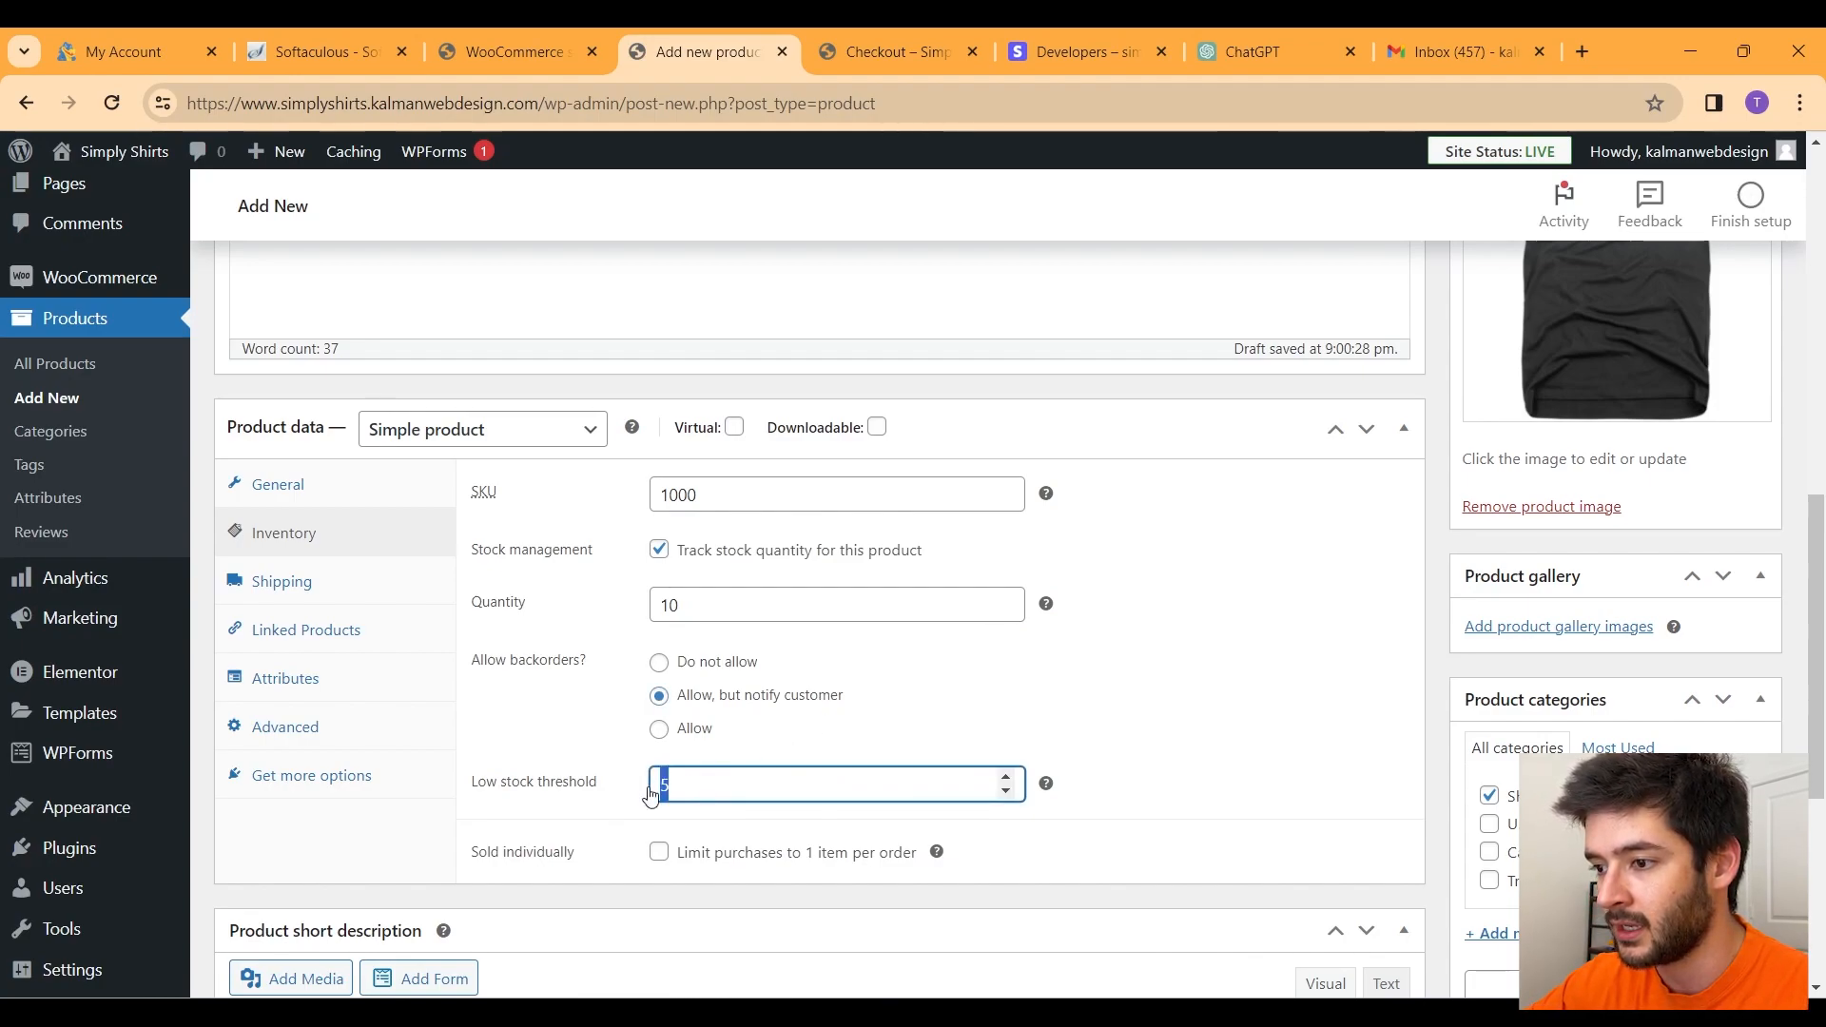
# Step: Enter shipping weight 4 and dimensions 4 × 4 × 4 for the shirt
pyautogui.click(326, 587)
pyautogui.click(758, 490)
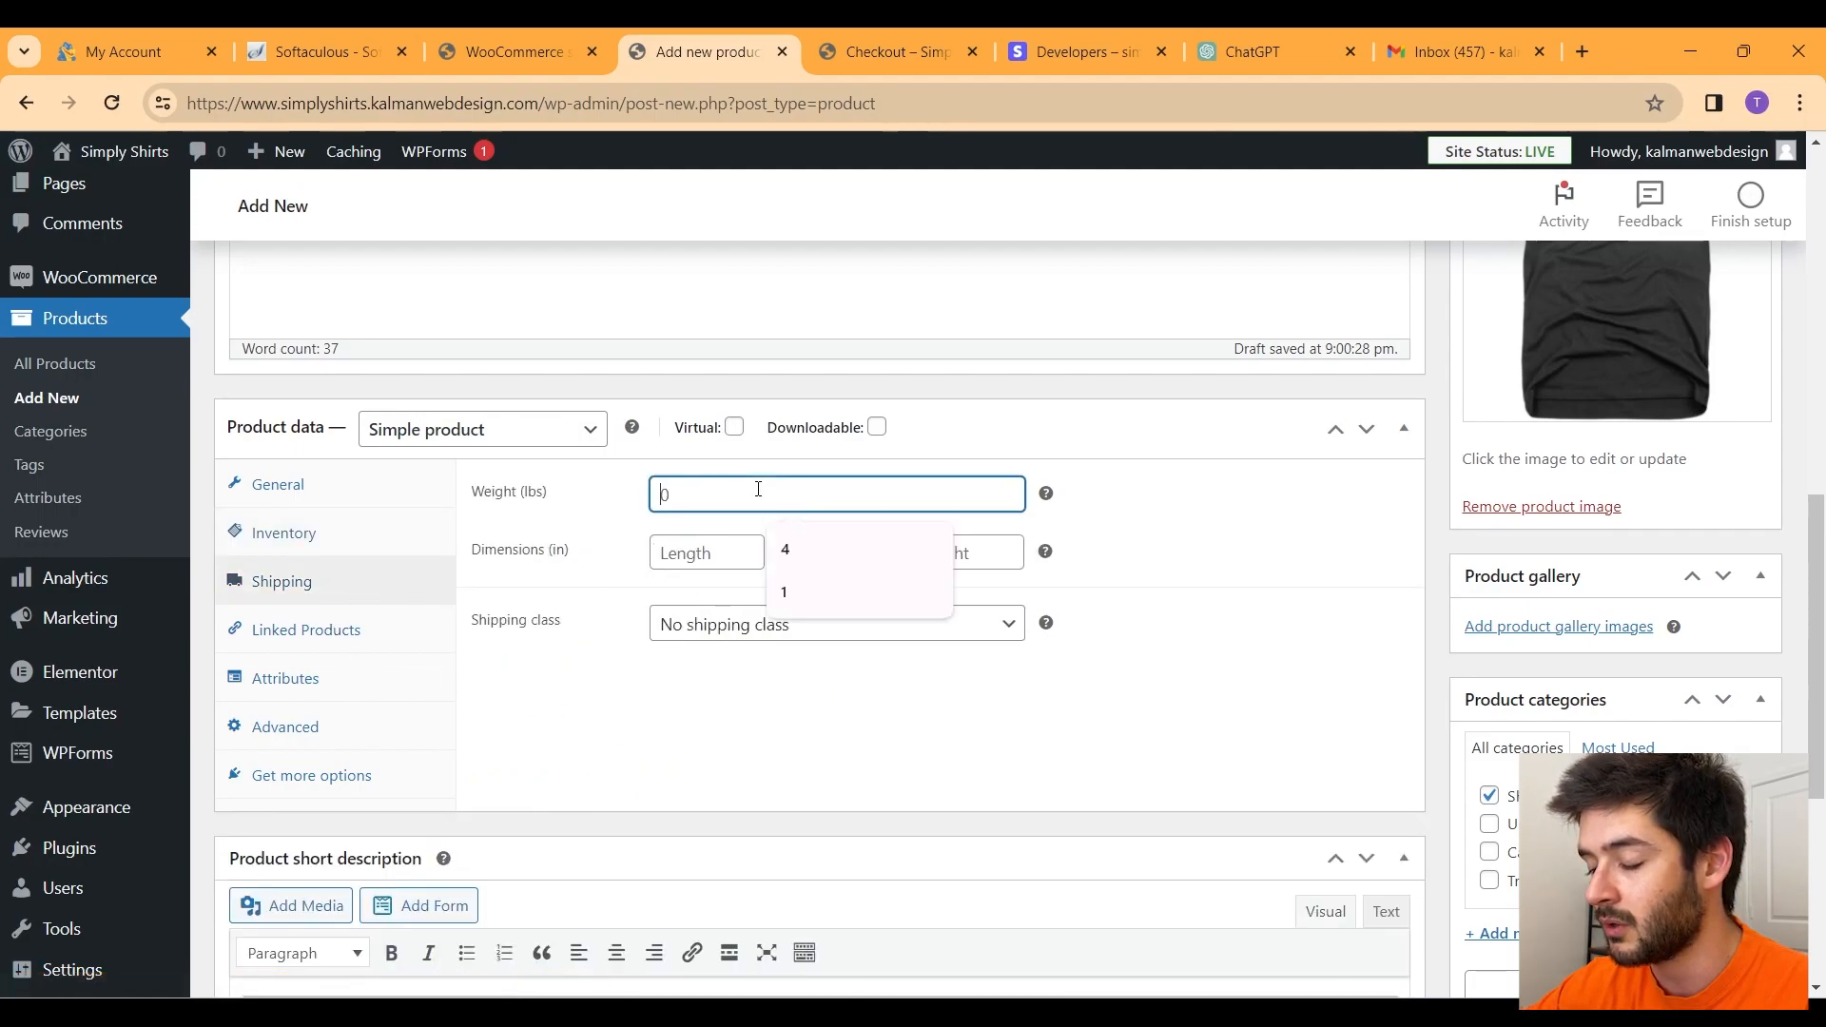
pyautogui.write('4')
pyautogui.click(688, 554)
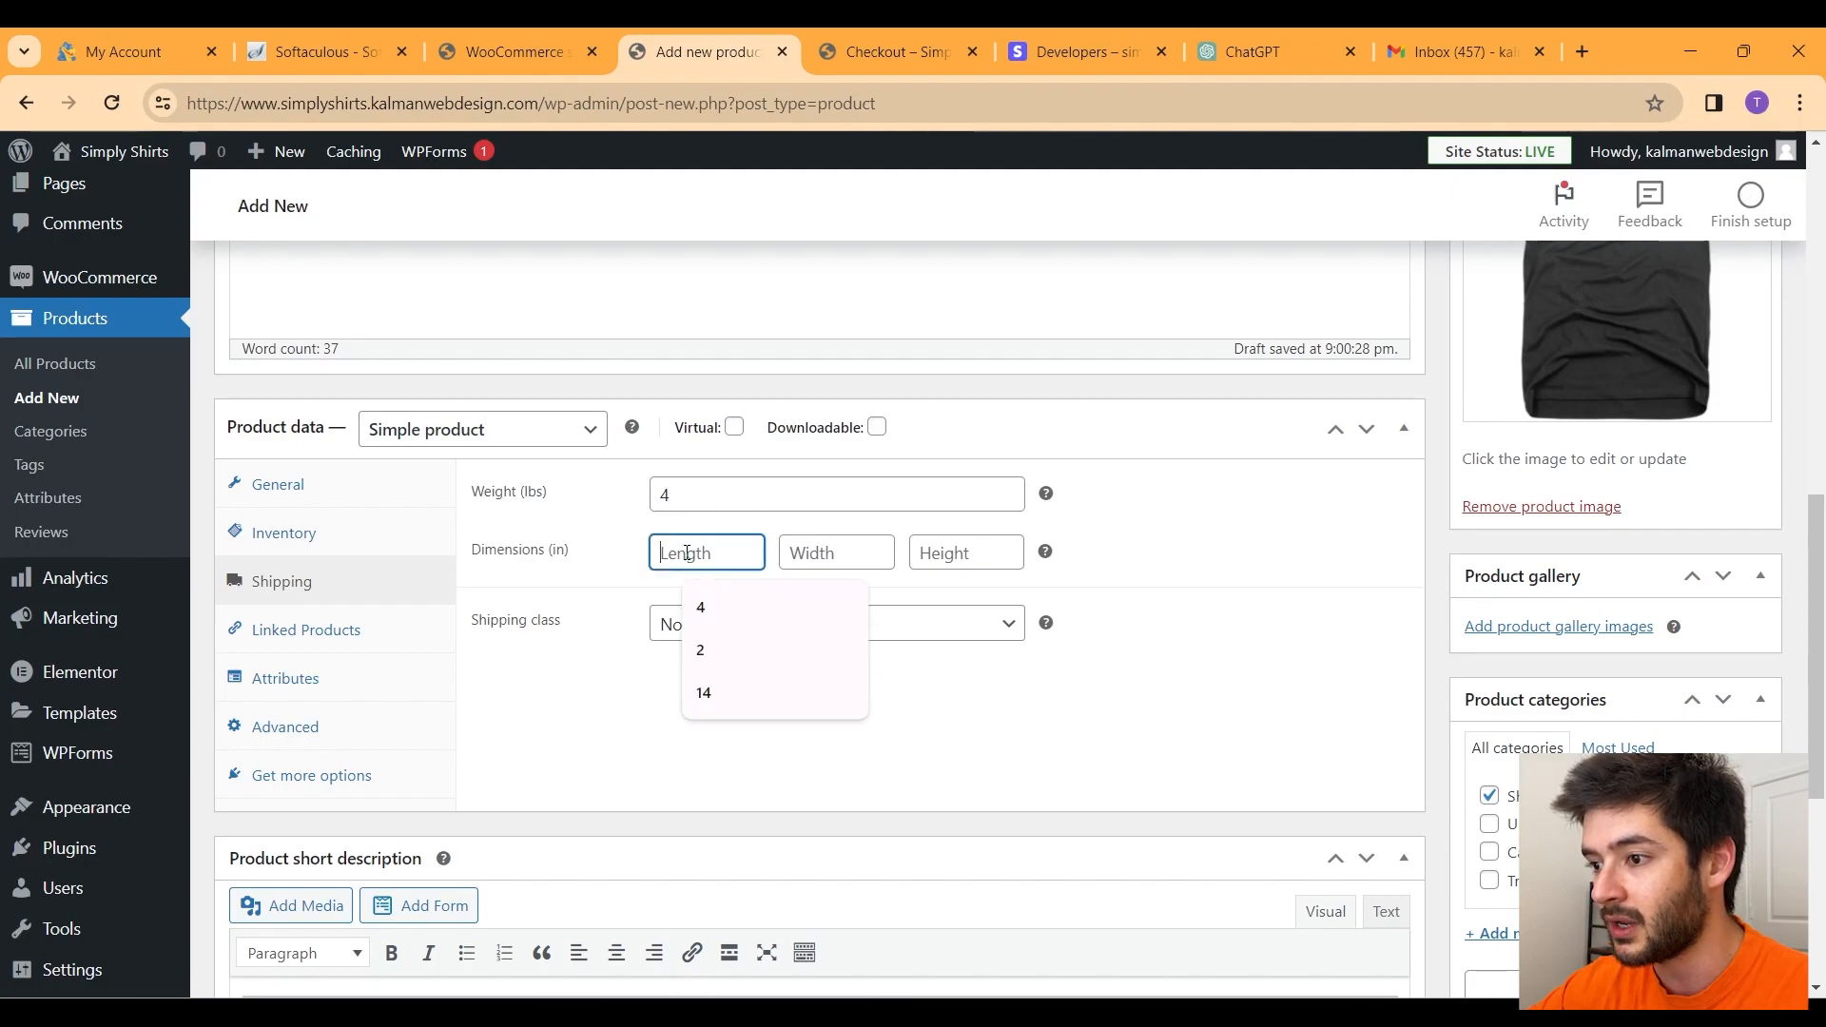
pyautogui.write('4')
pyautogui.click(856, 555)
pyautogui.write('4')
pyautogui.click(935, 559)
pyautogui.write('4')
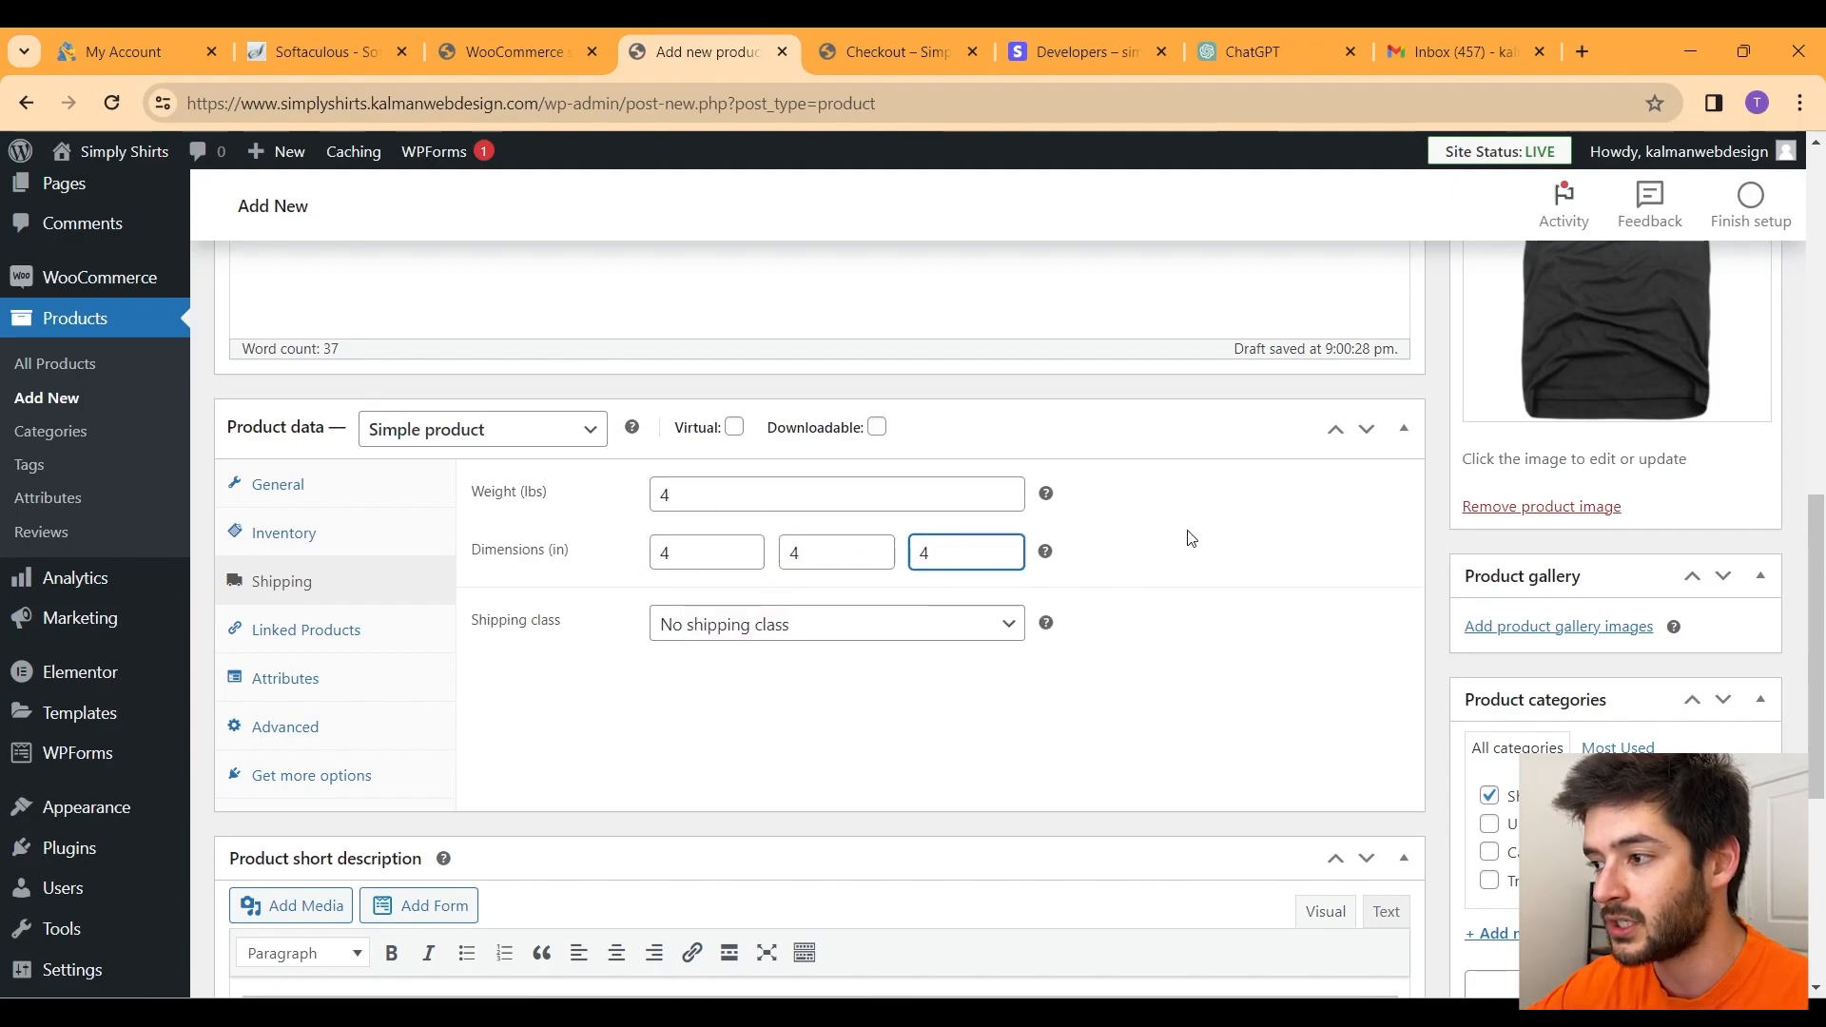
# Step: Glance at the Attributes settings and scroll back up to the Publish box
pyautogui.click(320, 683)
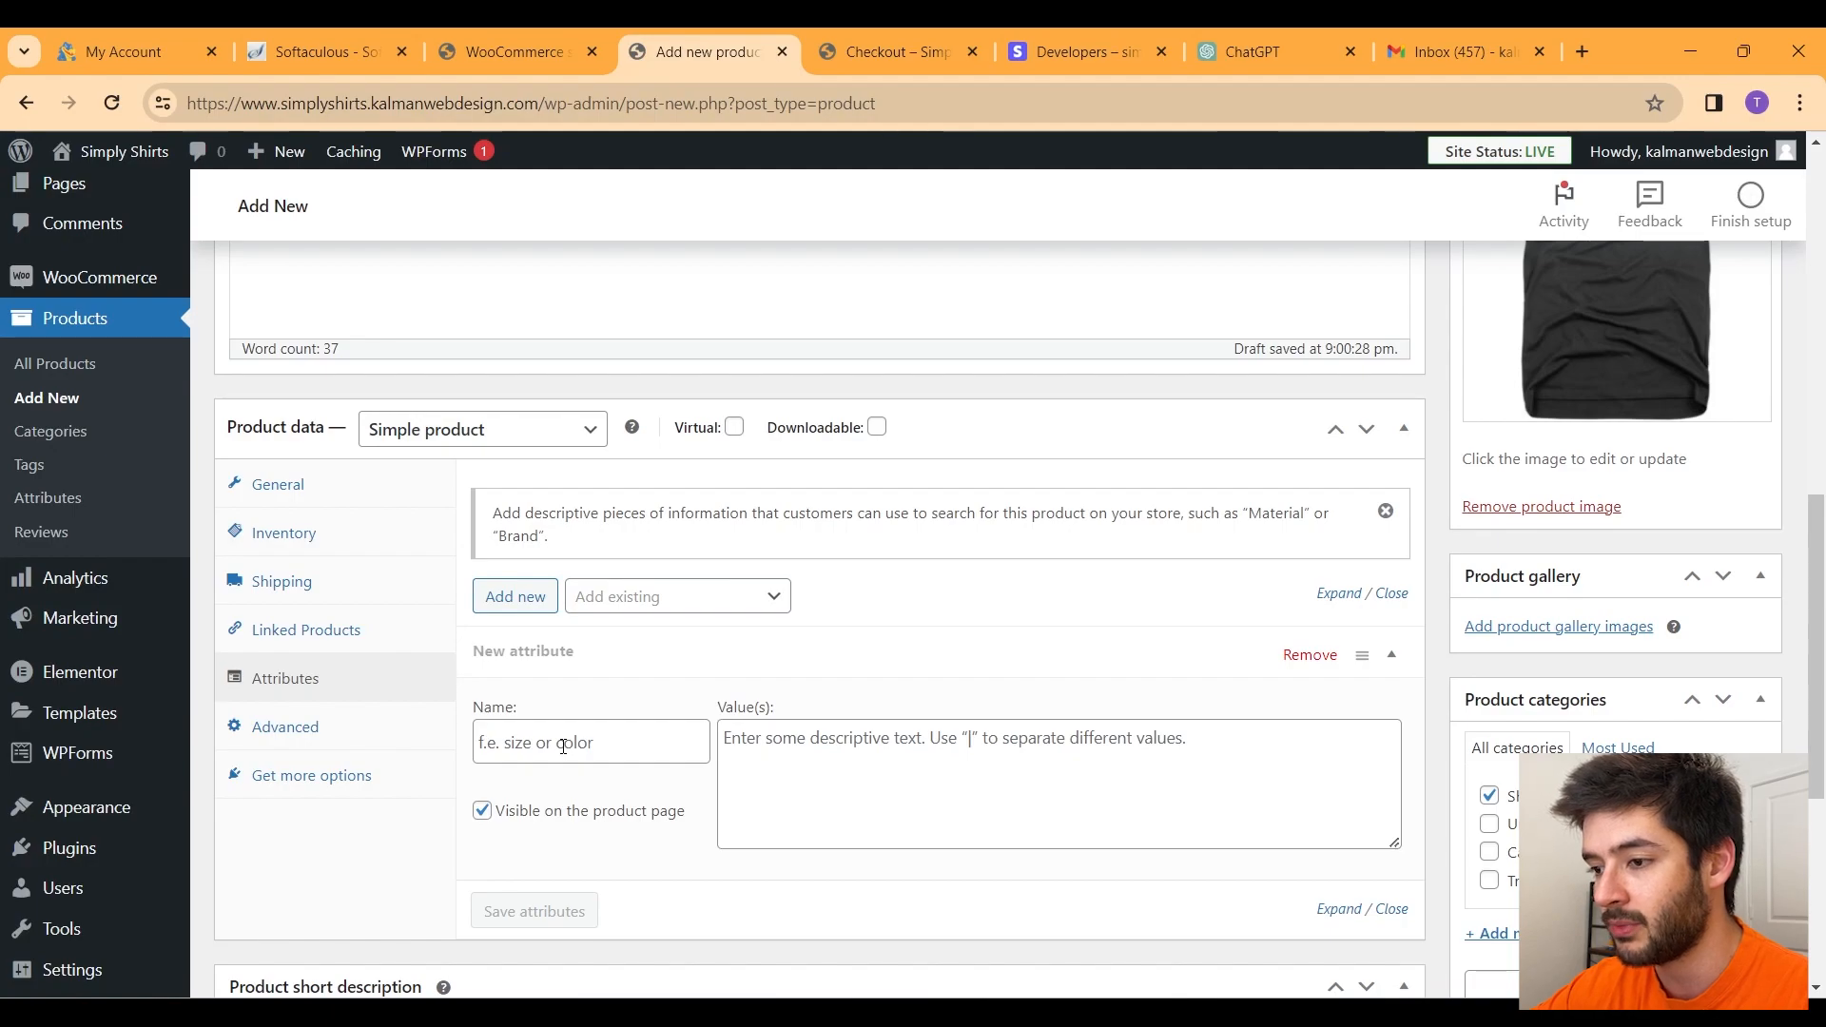
pyautogui.scroll(3, 566, 742)
pyautogui.scroll(-4, 581, 685)
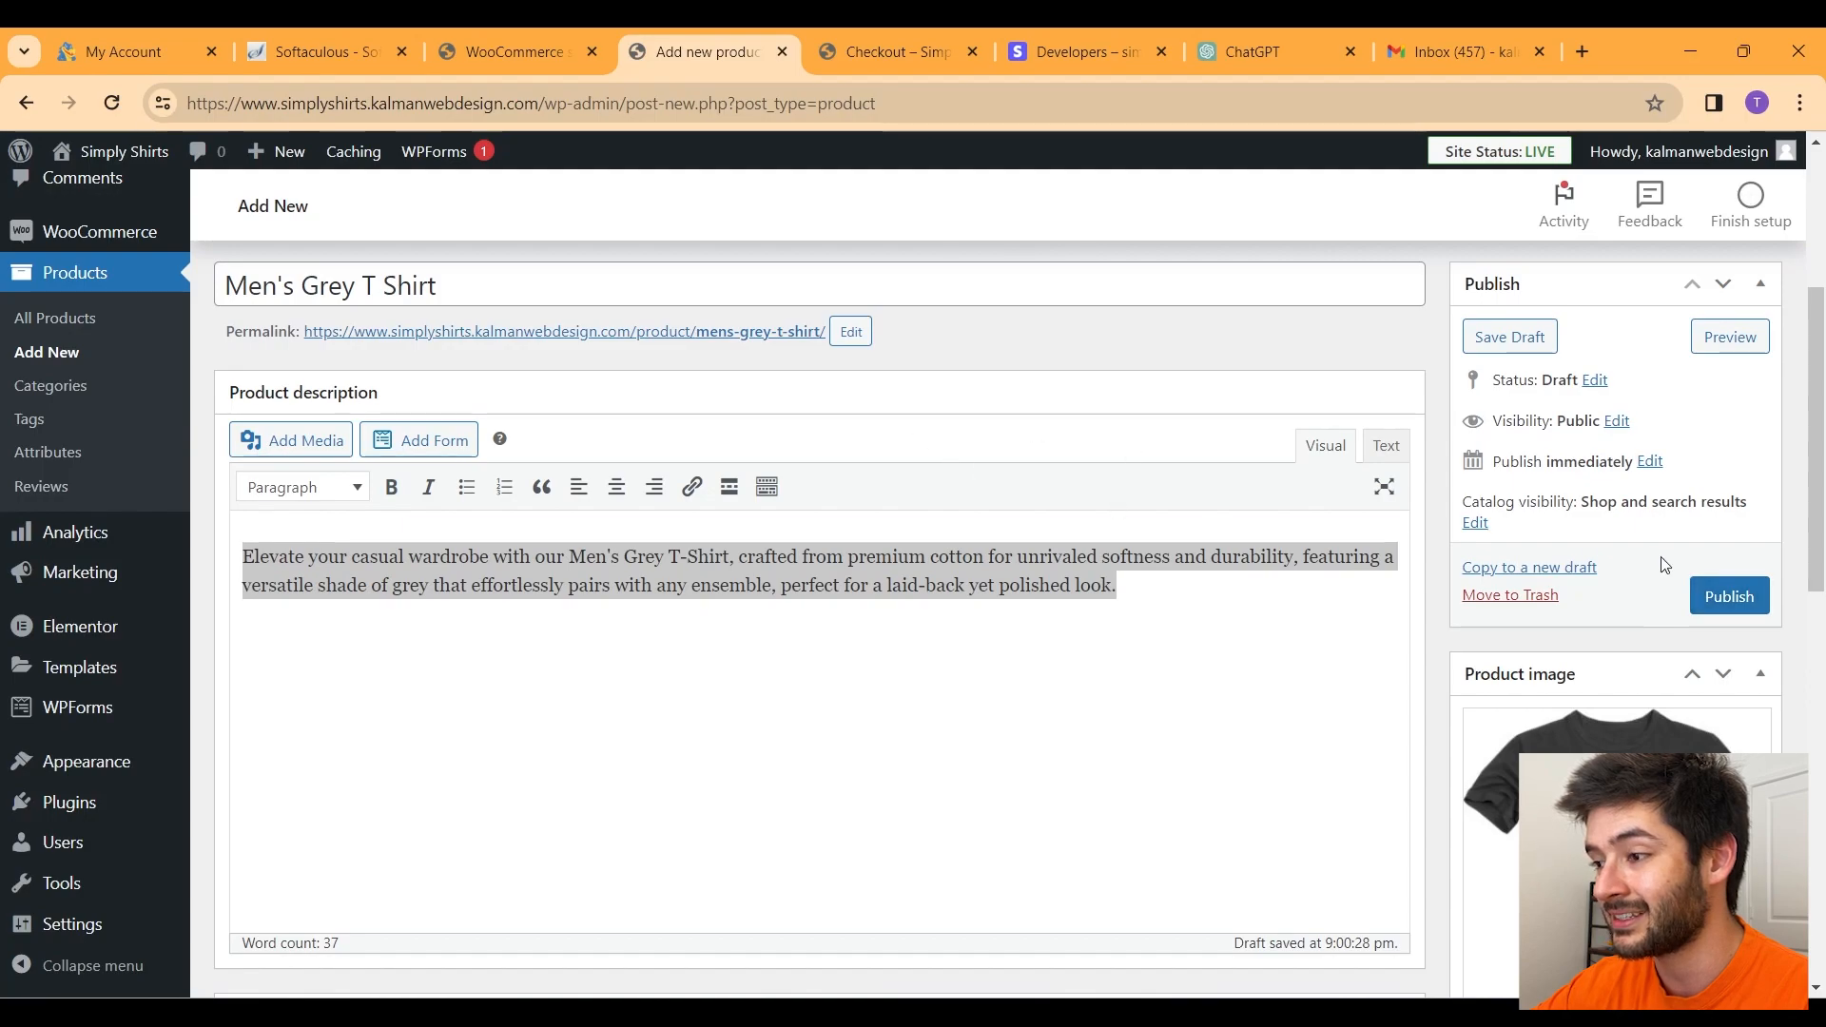
pyautogui.scroll(-10, 1317, 488)
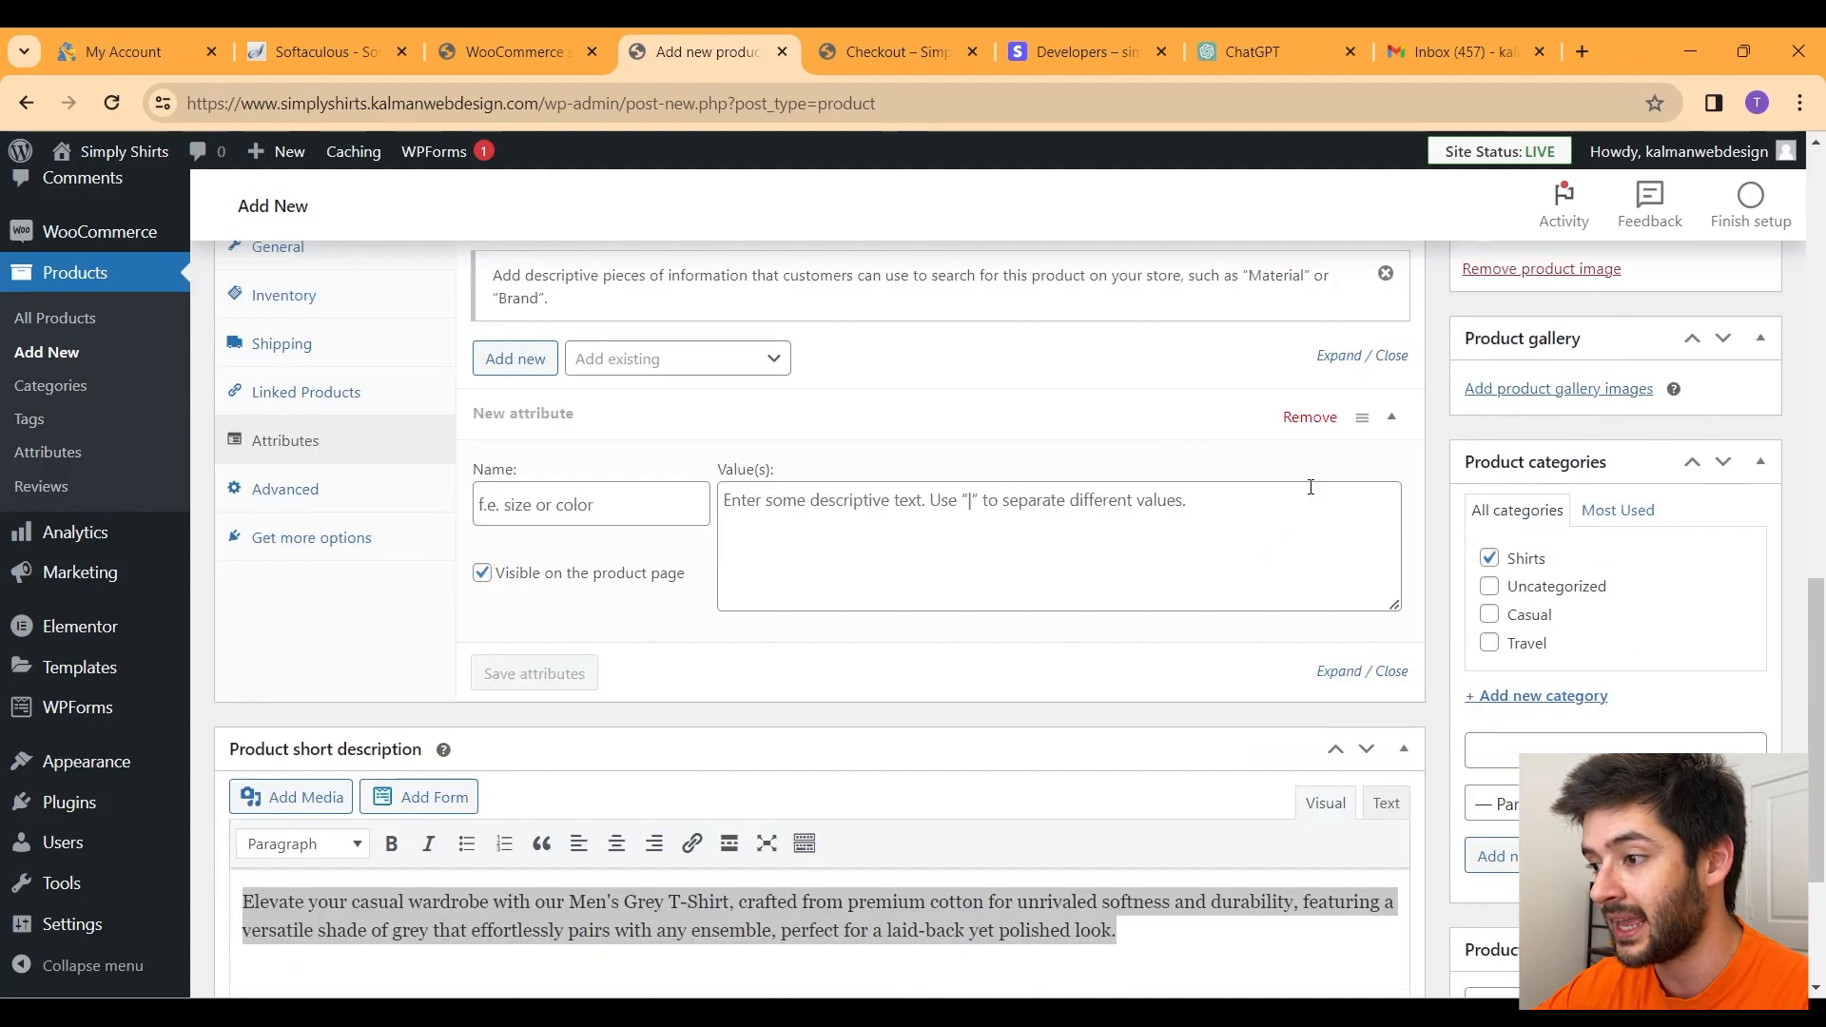
pyautogui.scroll(4, 1322, 488)
pyautogui.scroll(7, 1360, 499)
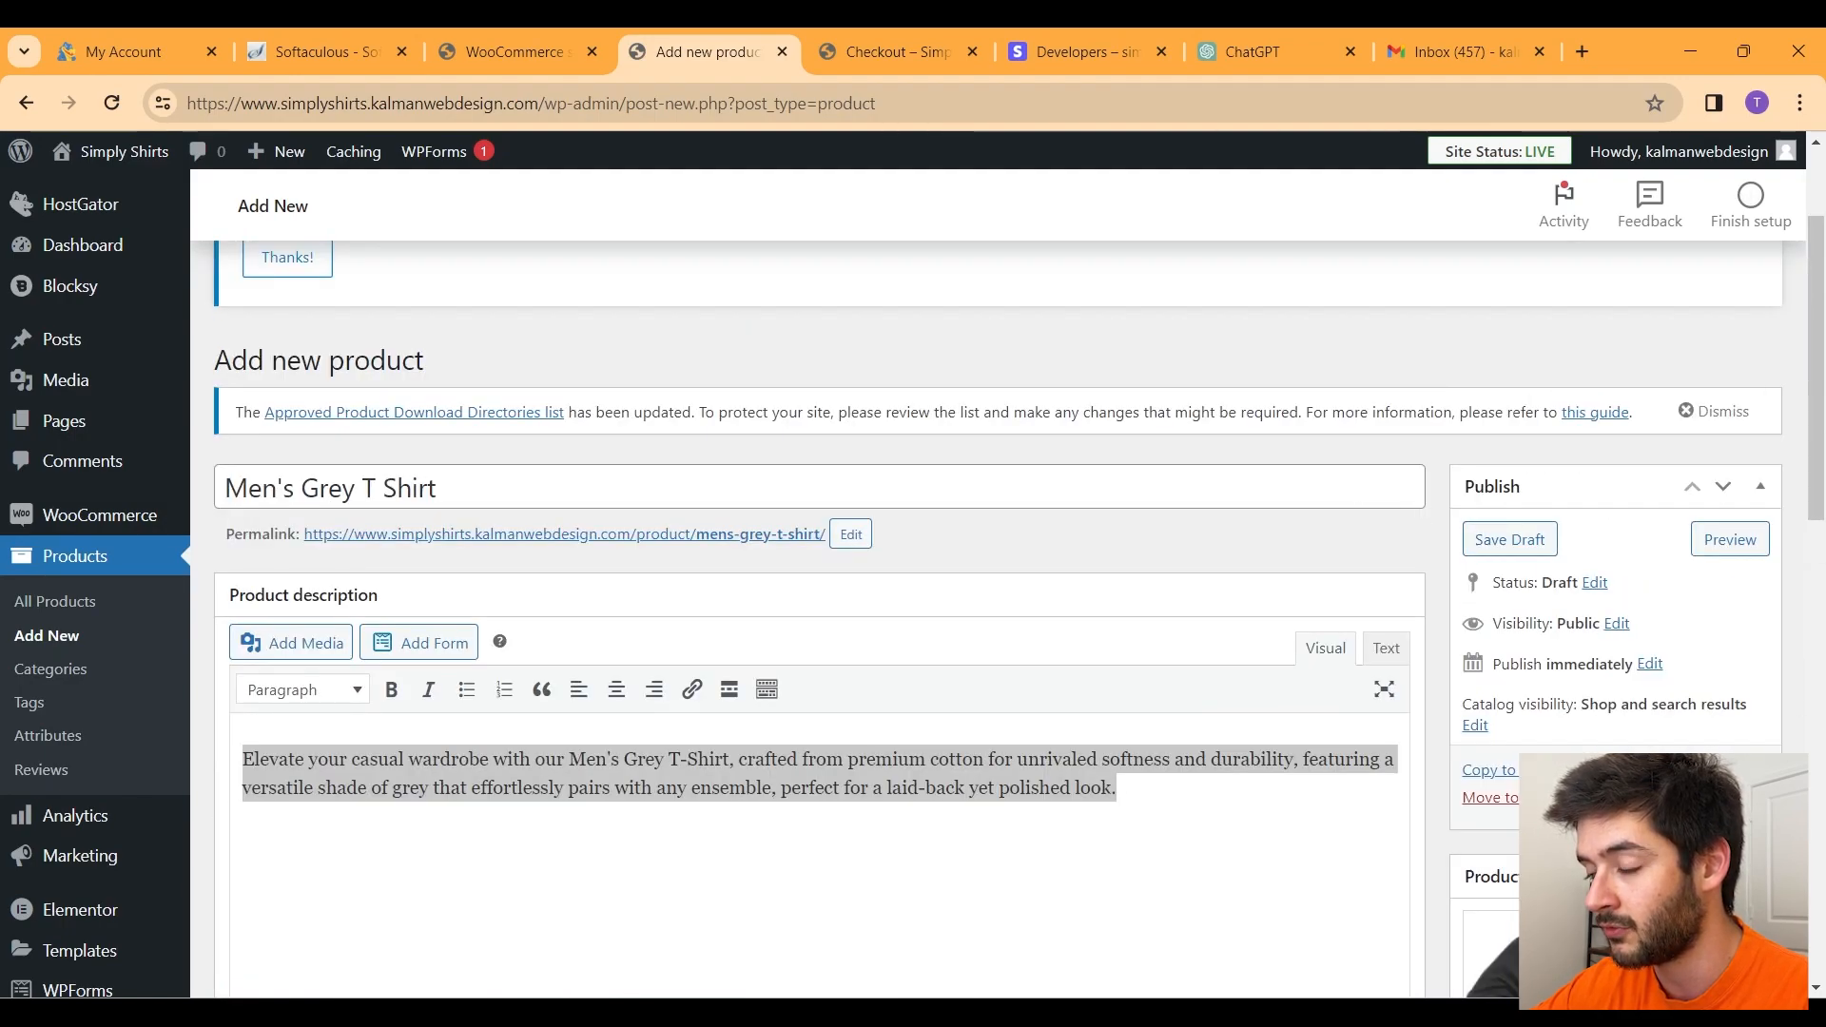
# Step: Publish the Men's Grey T Shirt and check its sale and original prices on the shop page
pyautogui.click(1728, 798)
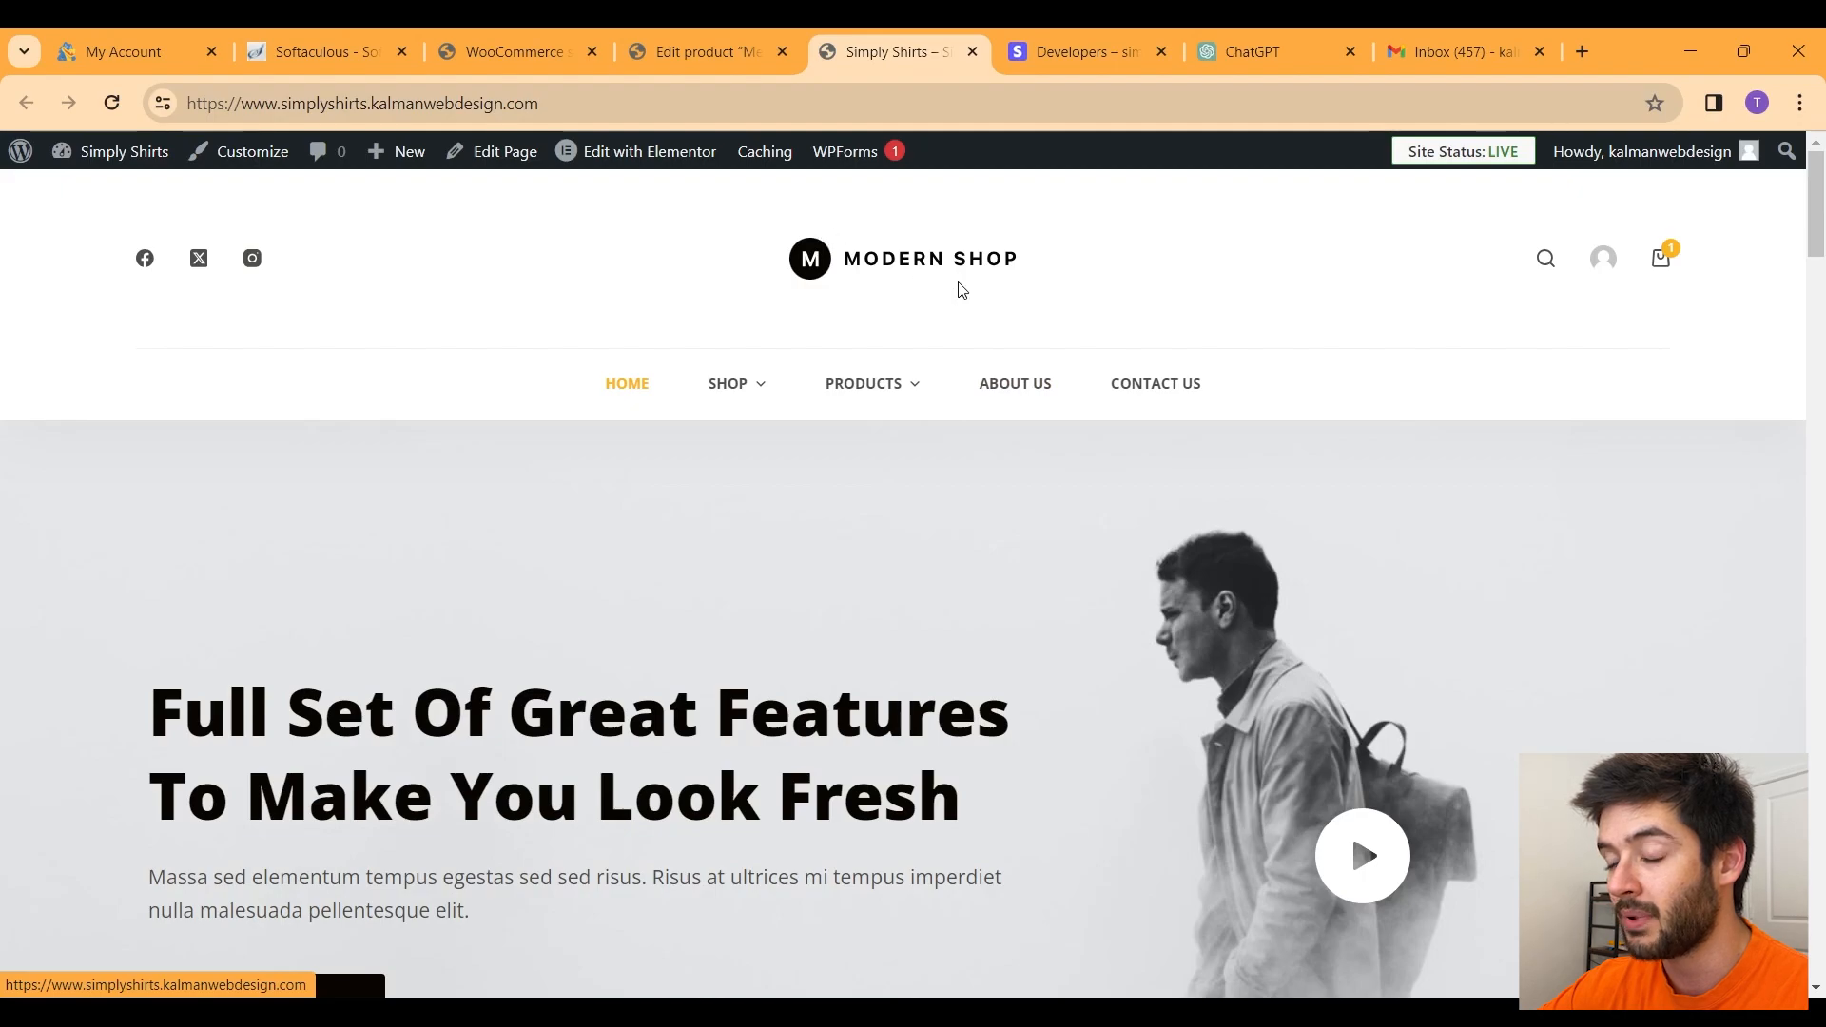
pyautogui.scroll(-1, 894, 291)
pyautogui.click(733, 276)
pyautogui.scroll(-5, 733, 278)
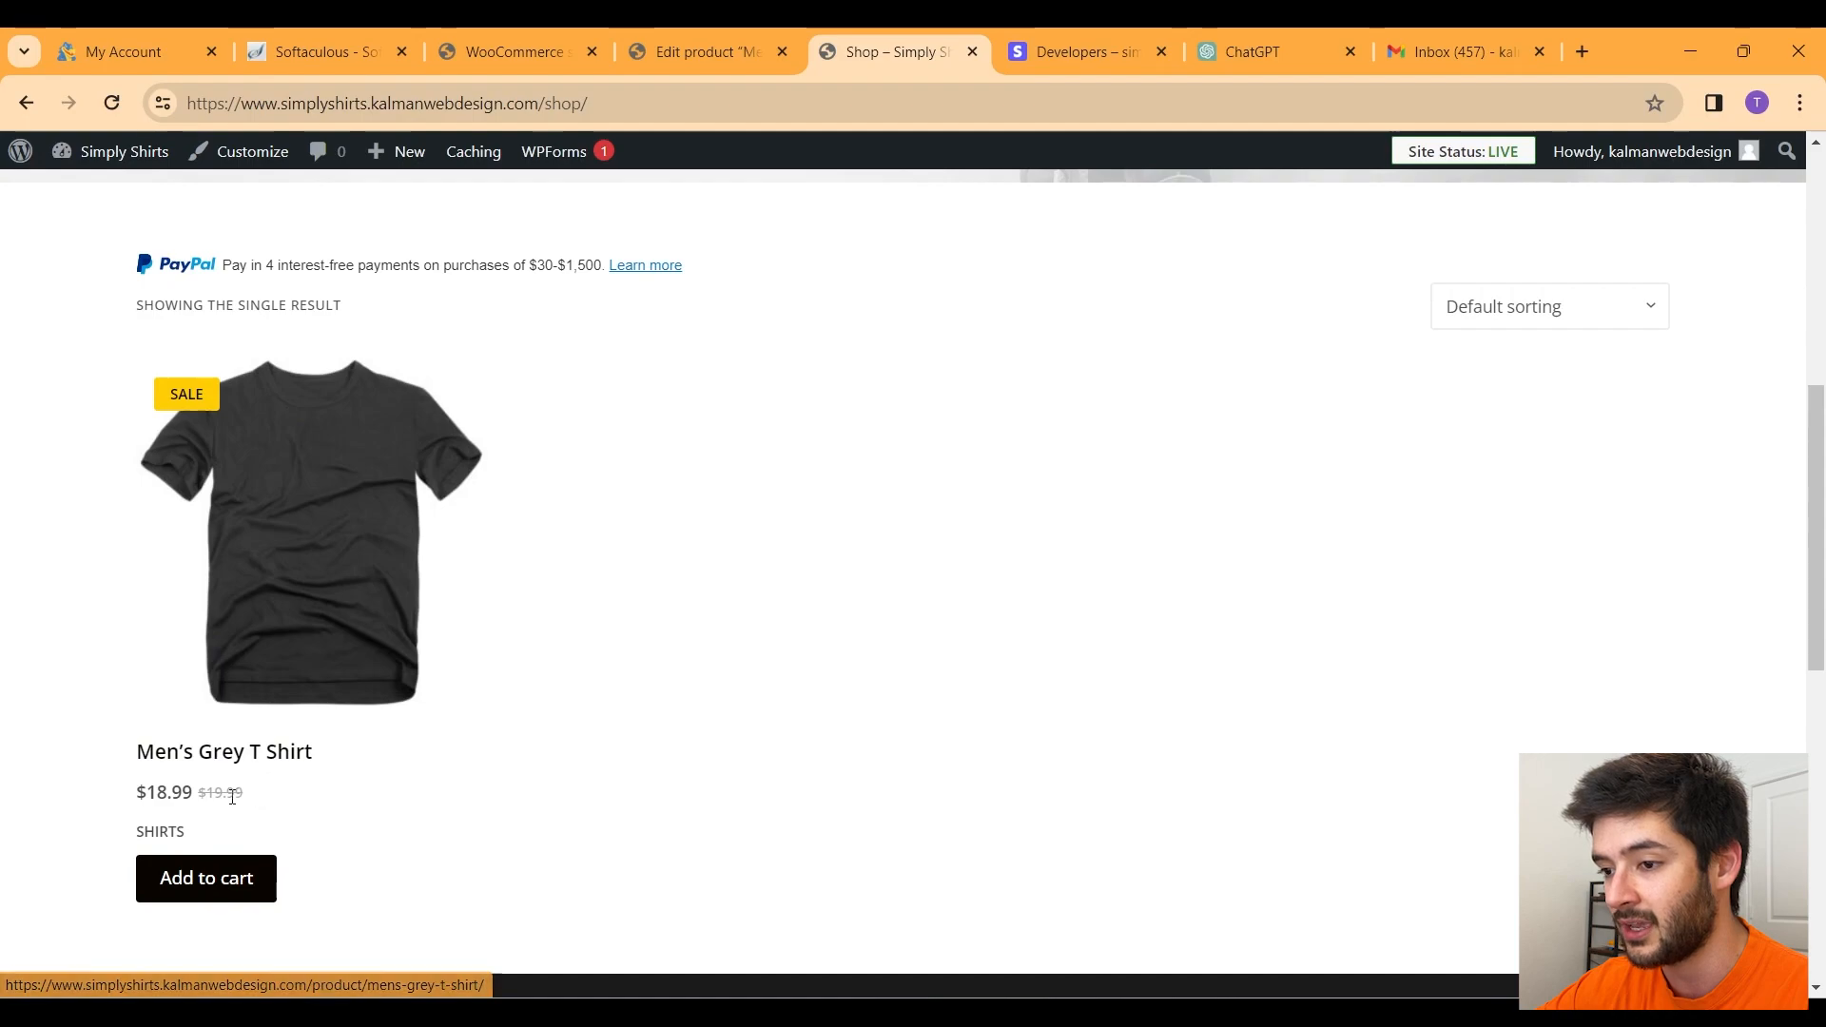
pyautogui.tripleClick(242, 796)
pyautogui.moveTo(245, 795); pyautogui.dragTo(134, 777)
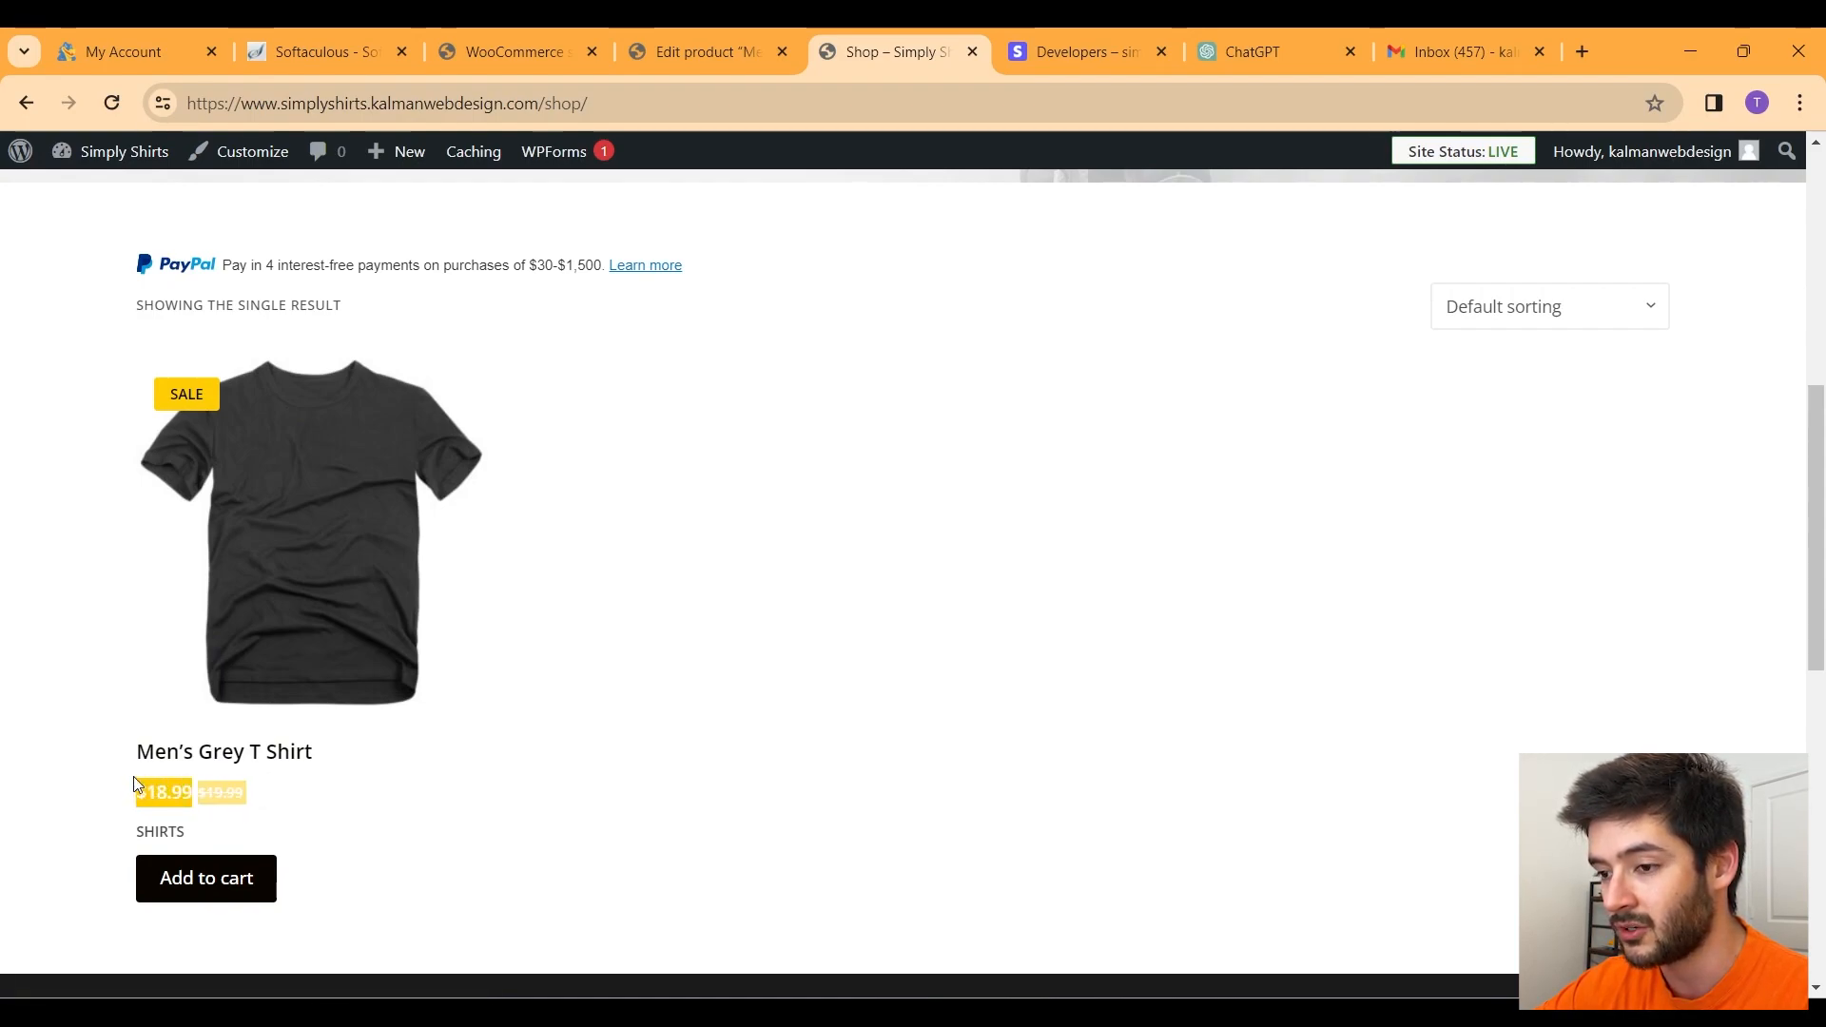
# Step: Open the Men's Grey T Shirt product page down to its Add to cart and PayPal buttons
pyautogui.click(269, 522)
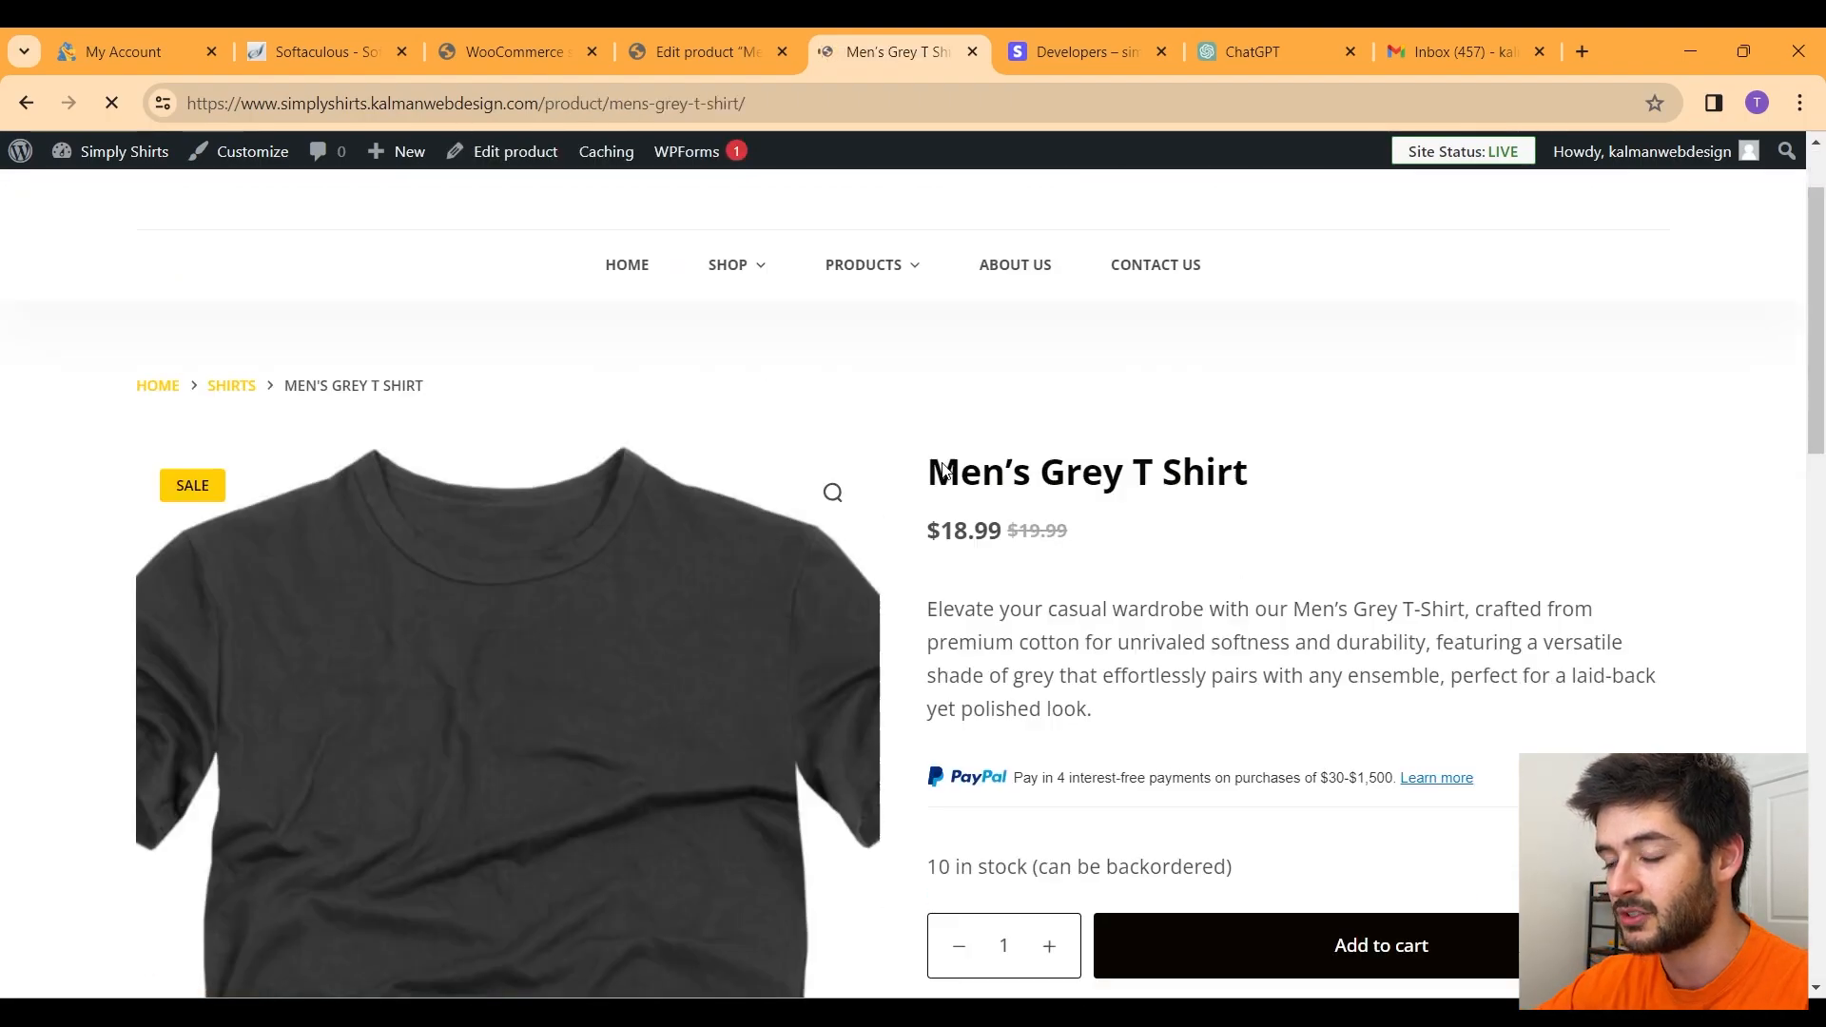
pyautogui.scroll(-4, 937, 475)
pyautogui.scroll(-4, 509, 549)
pyautogui.scroll(6, 682, 737)
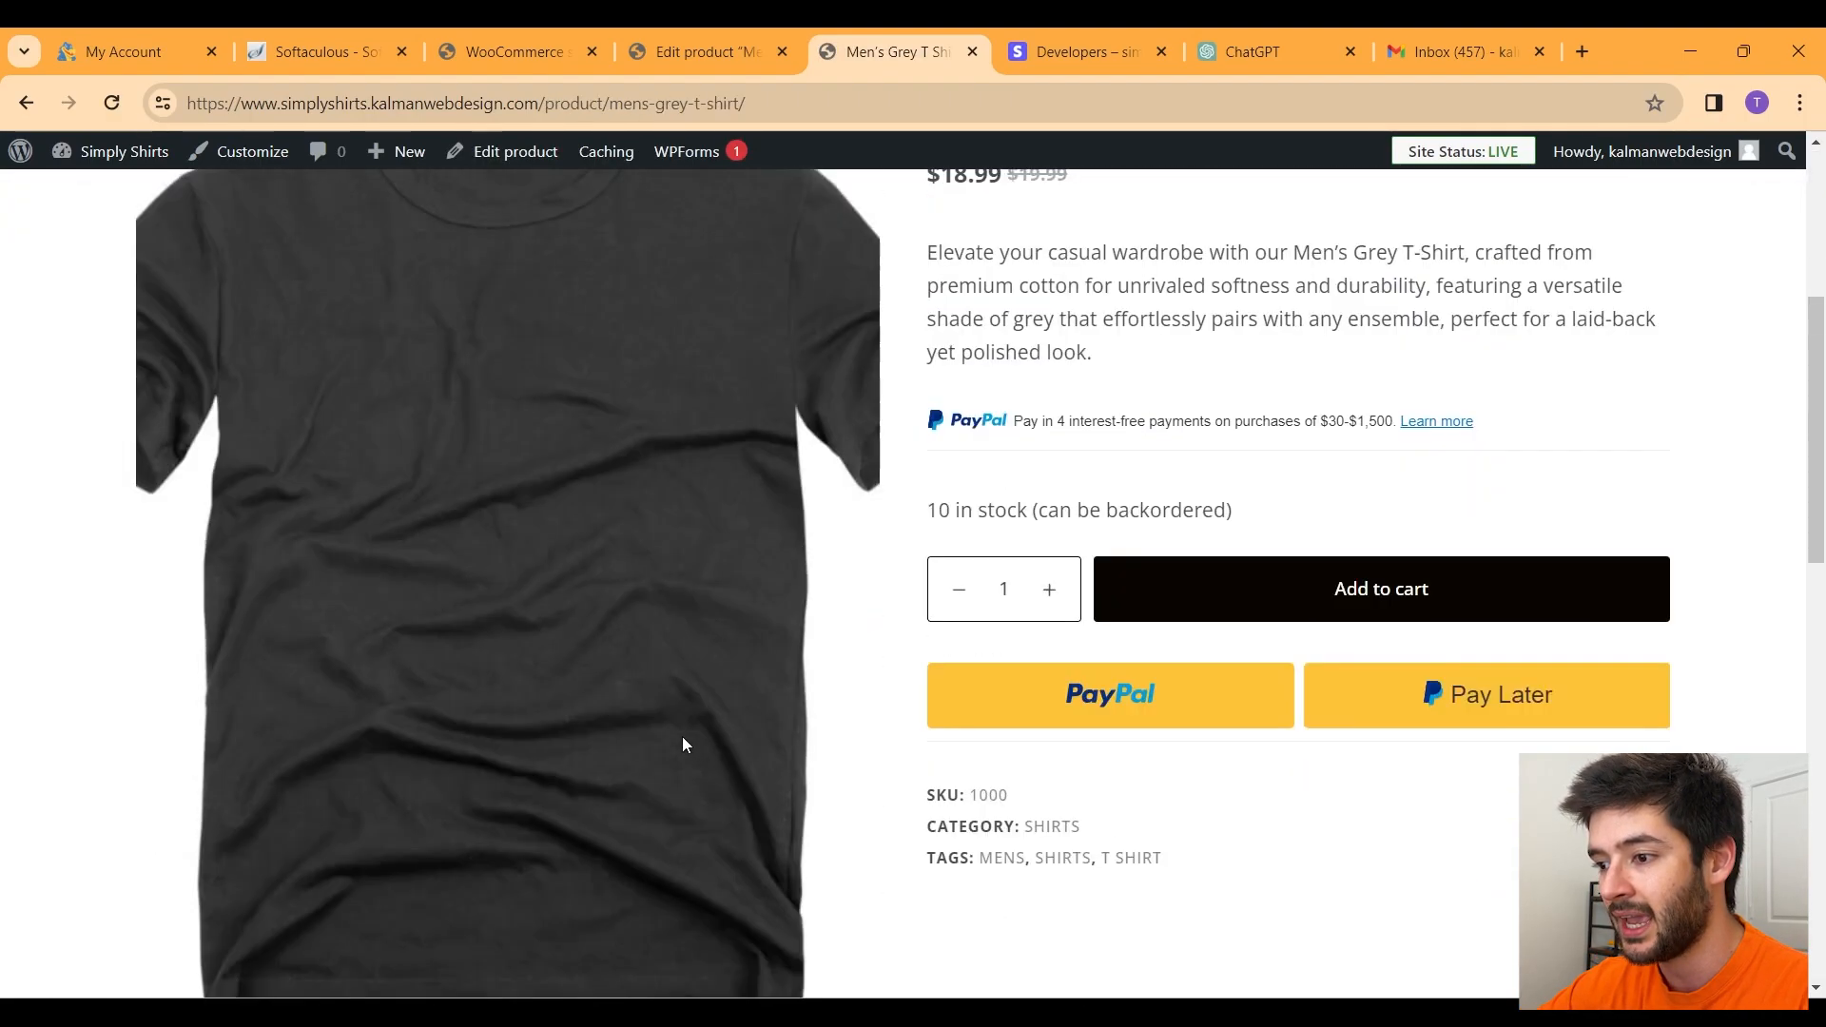
pyautogui.scroll(-14, 783, 441)
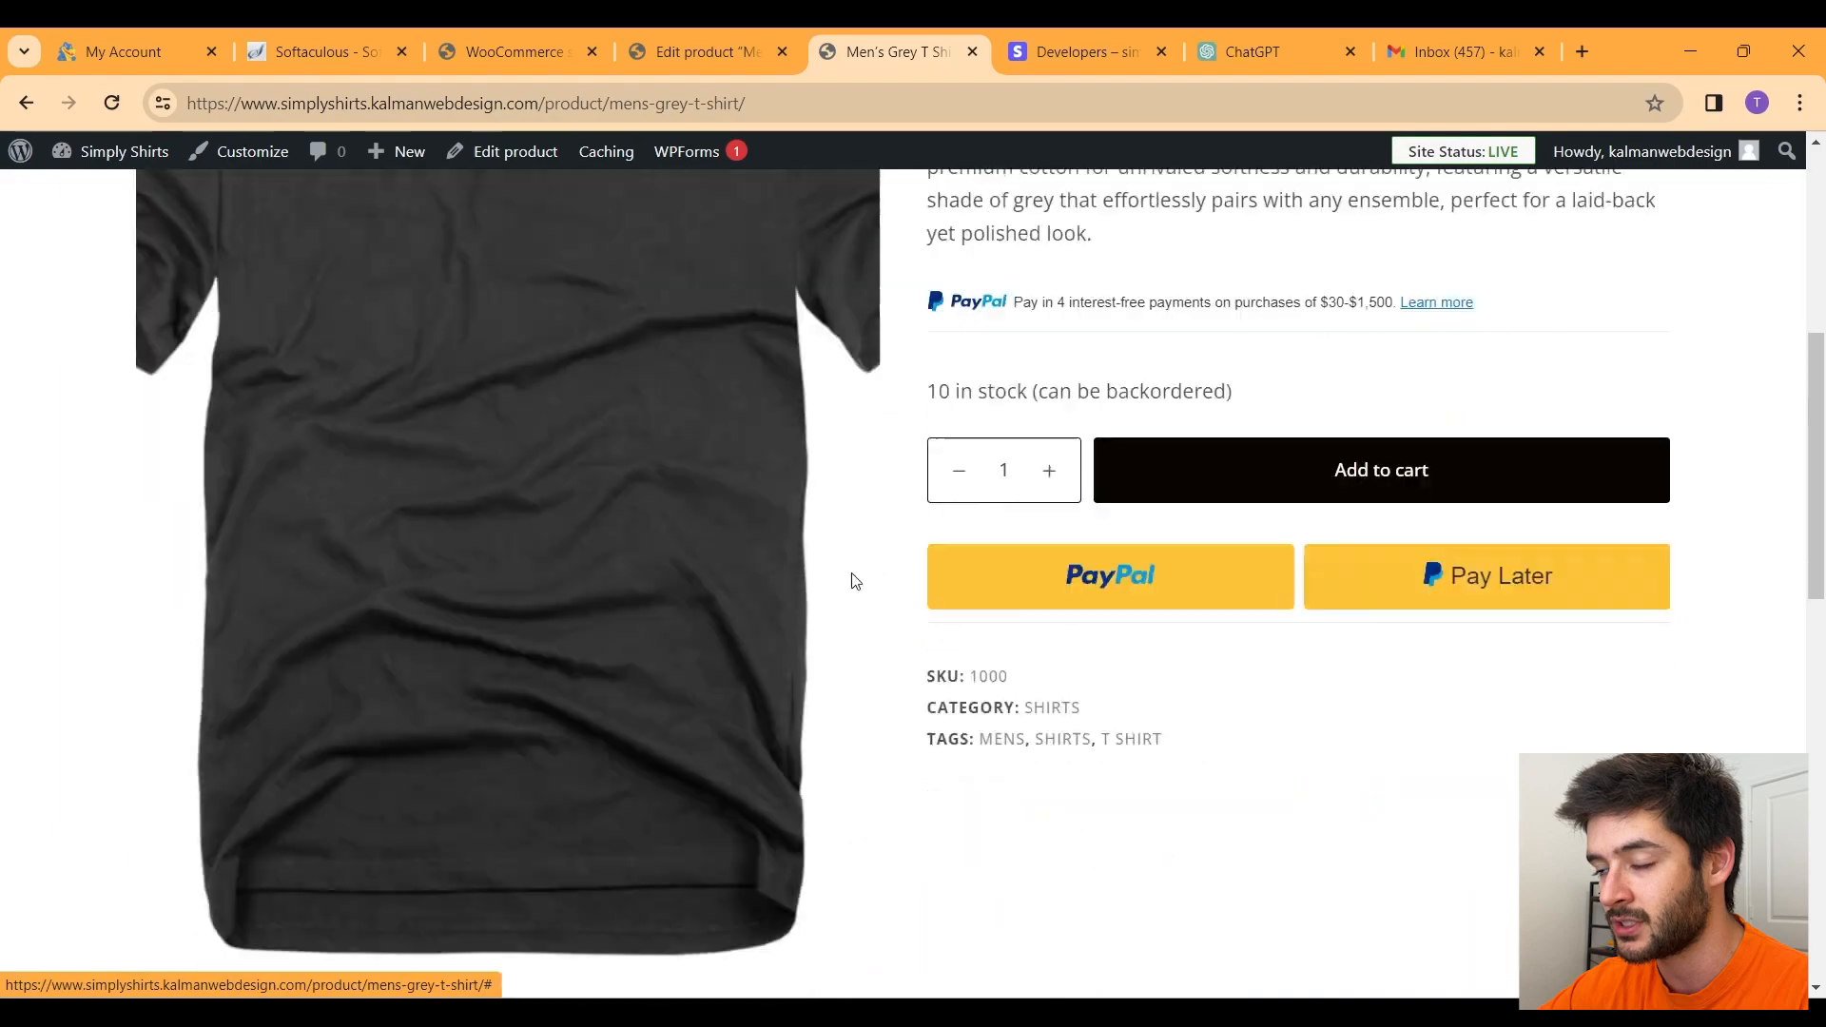
pyautogui.scroll(-1, 814, 789)
pyautogui.scroll(12, 814, 785)
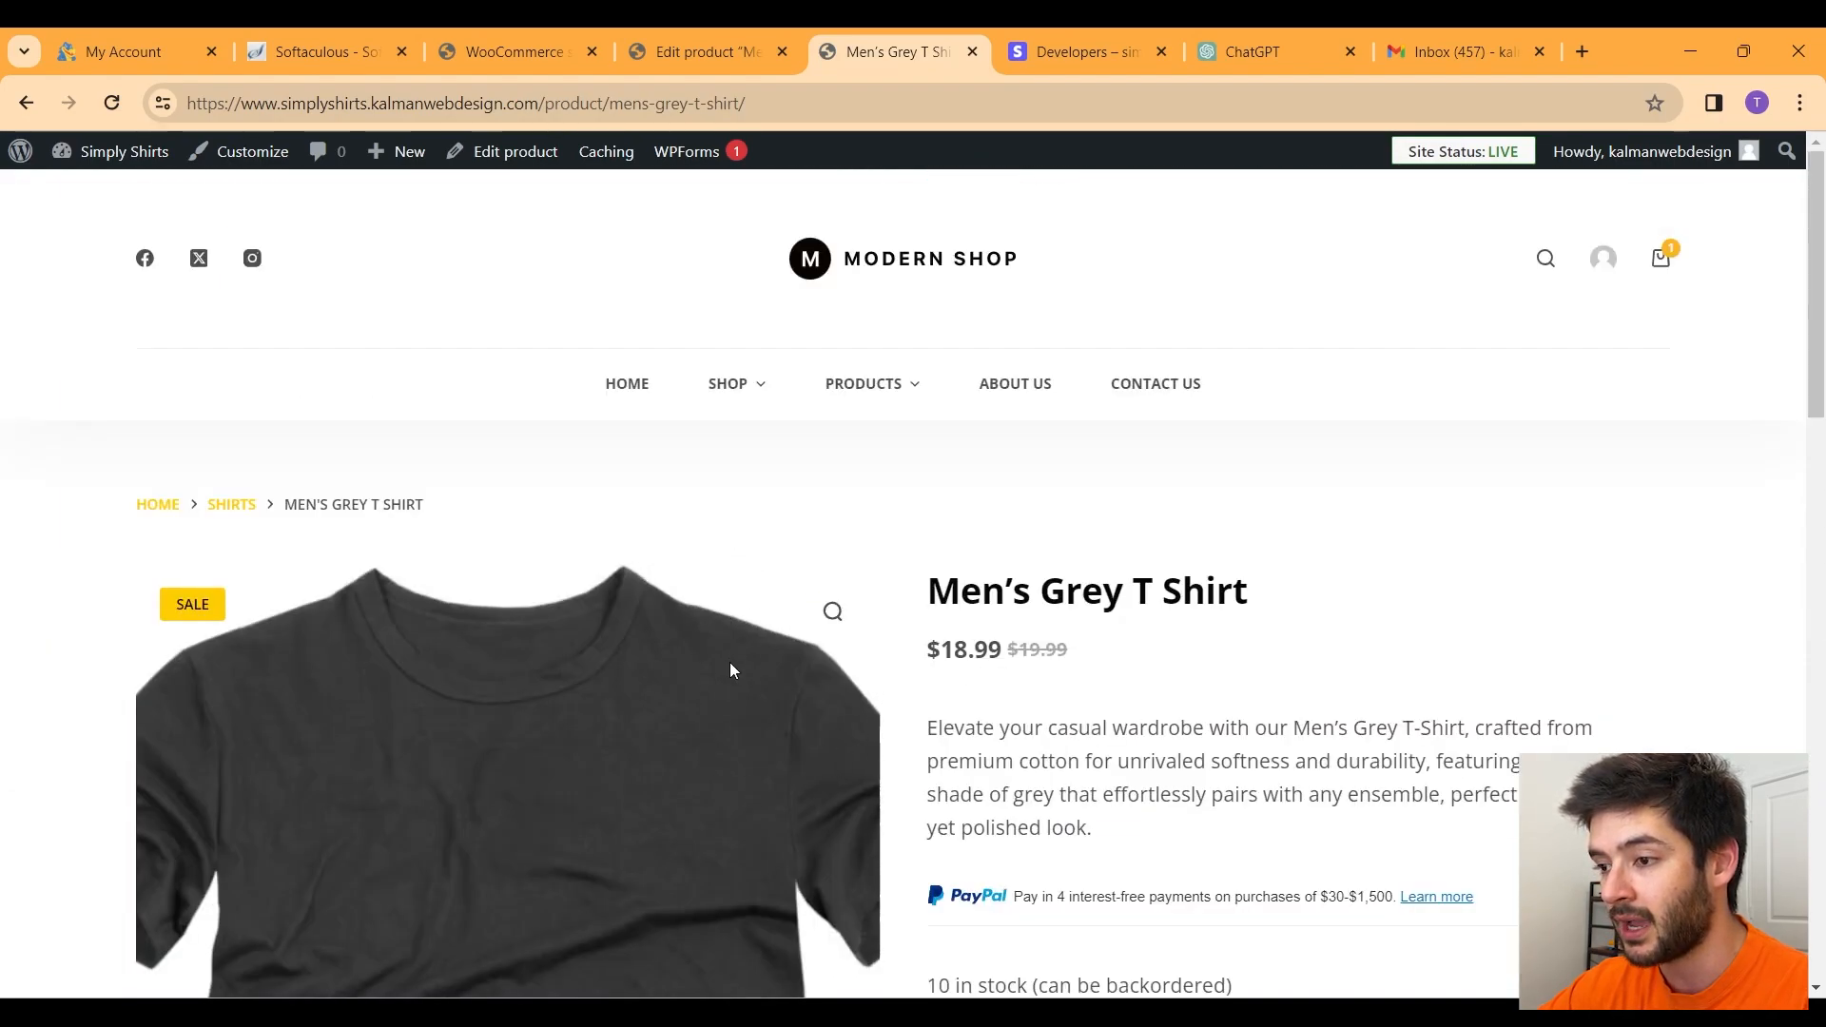
pyautogui.scroll(-5, 730, 664)
pyautogui.scroll(3, 1067, 521)
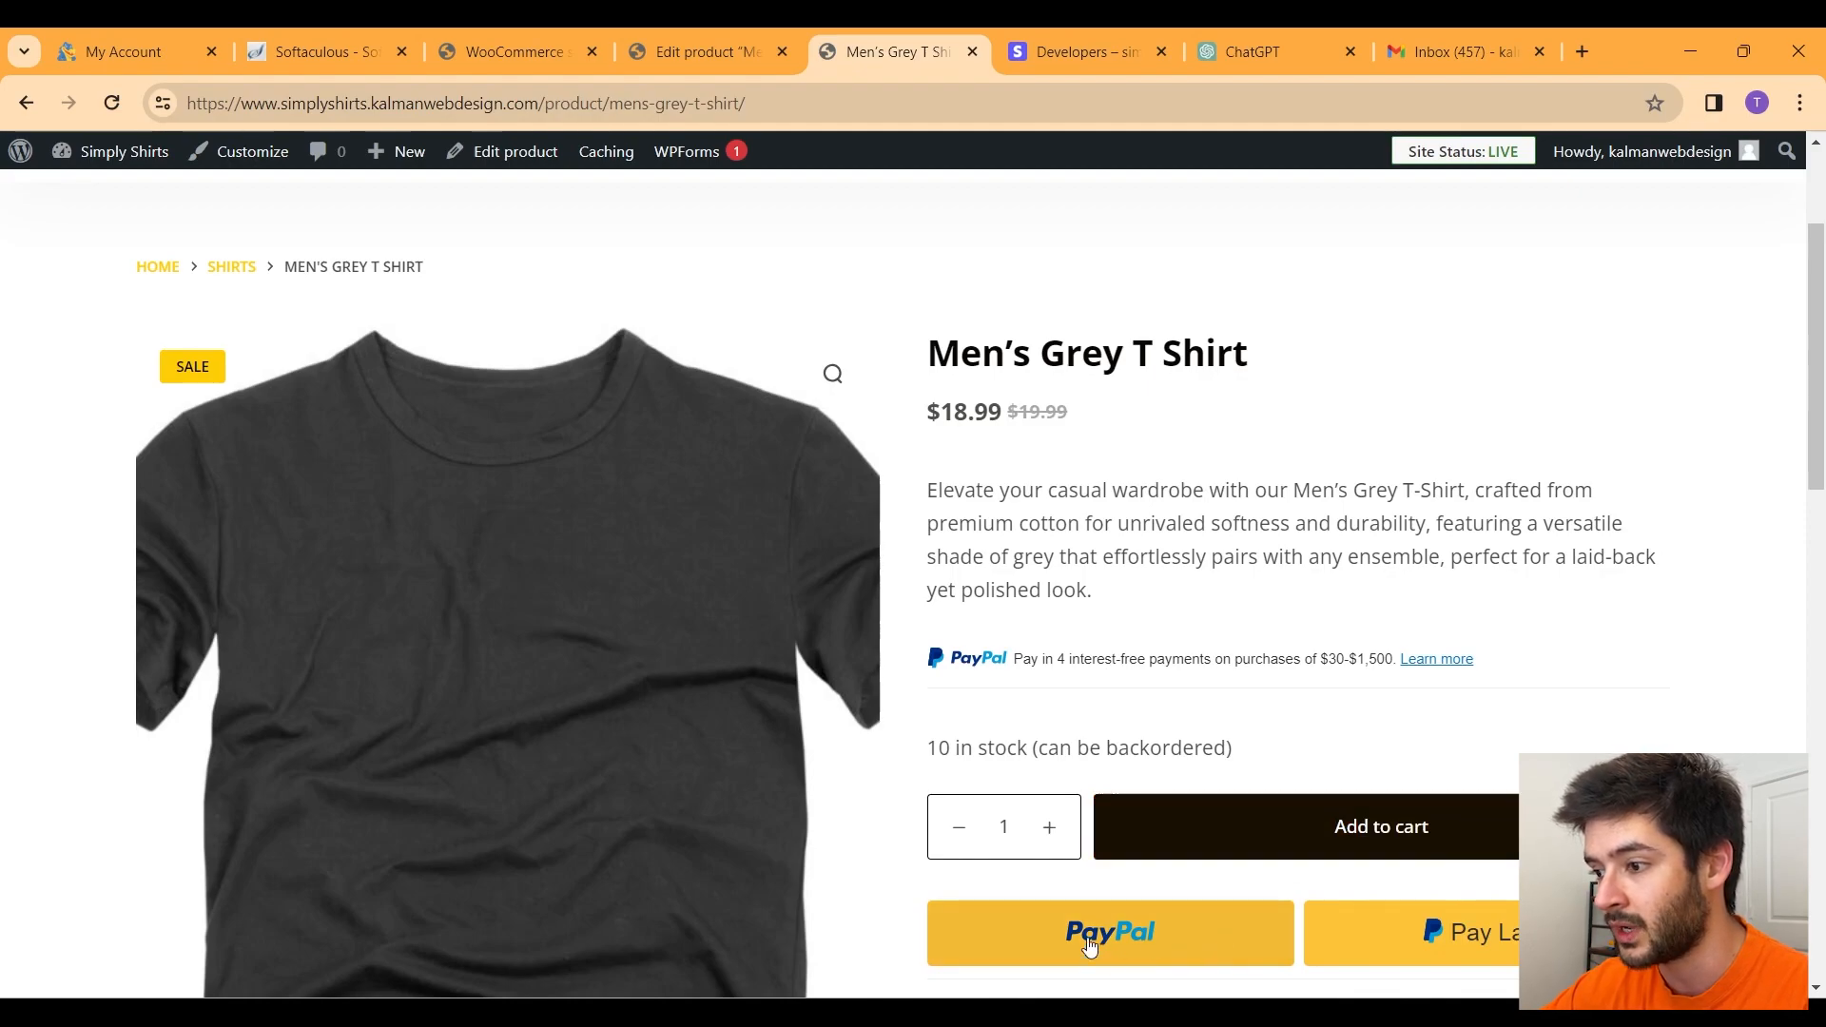
# Step: Add one Men's Grey T Shirt to the cart and review the cart page
pyautogui.click(1313, 835)
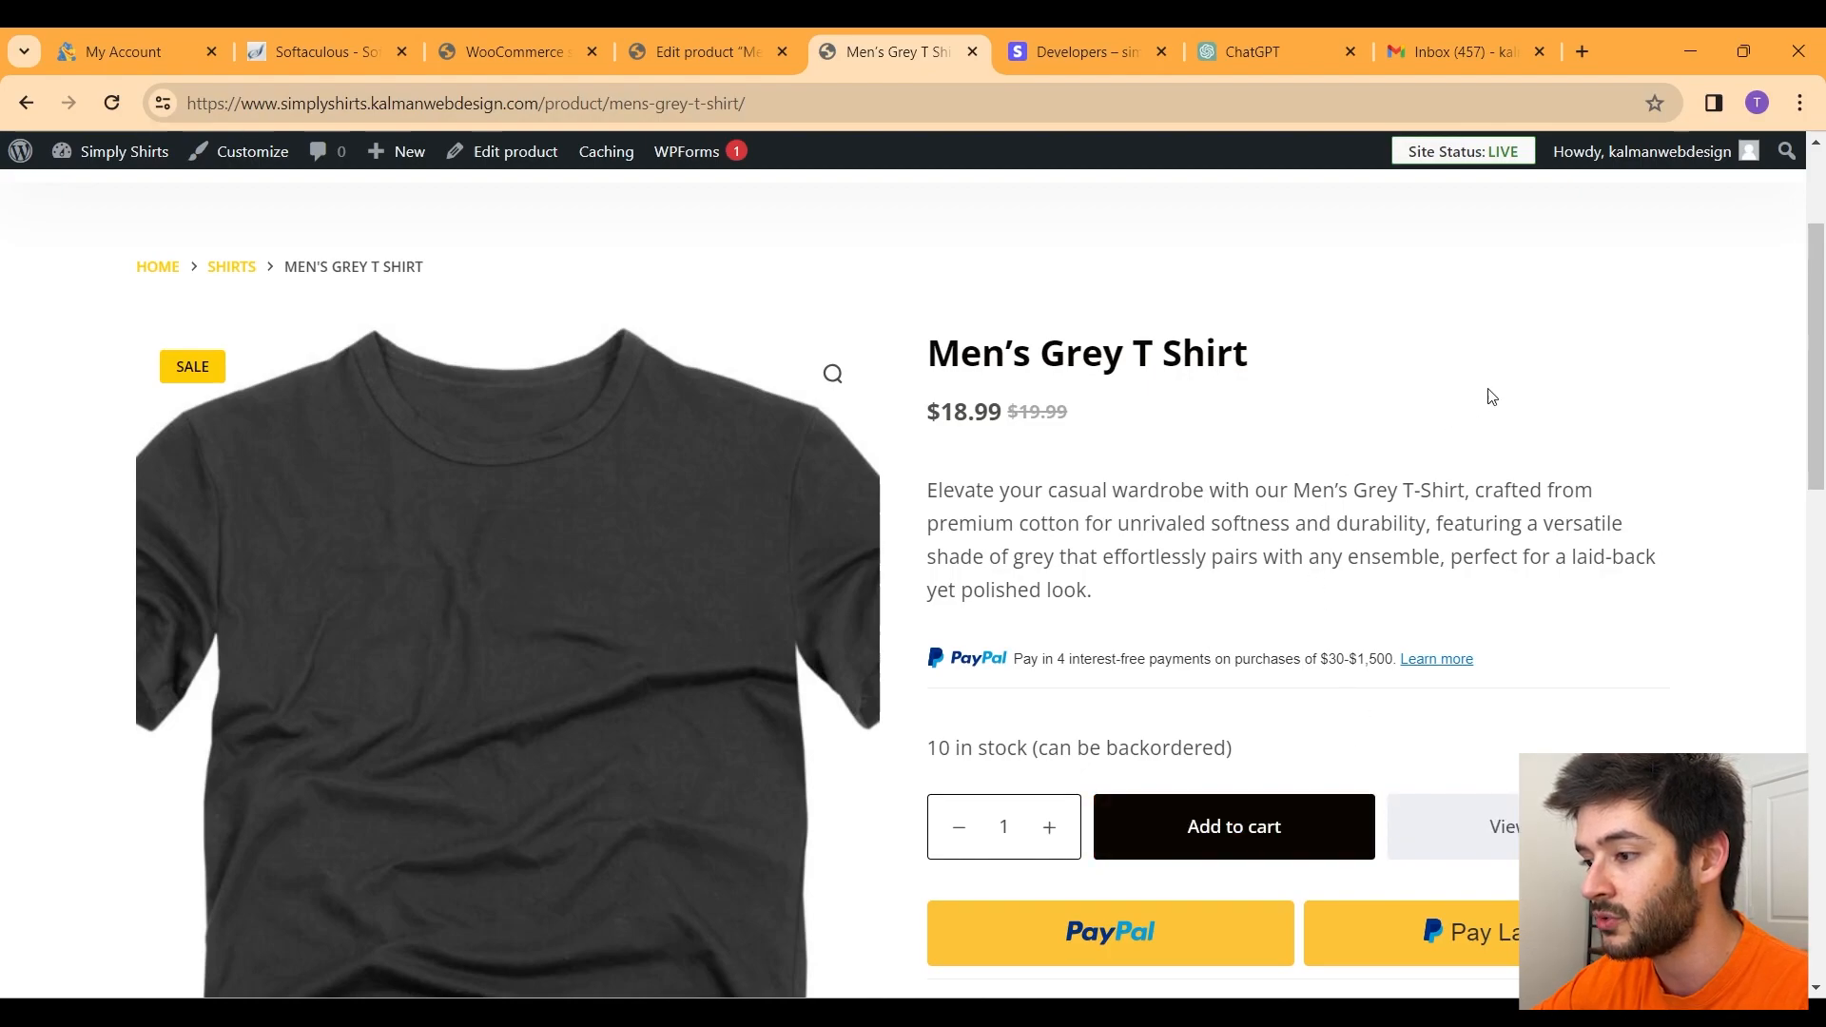
pyautogui.click(1510, 820)
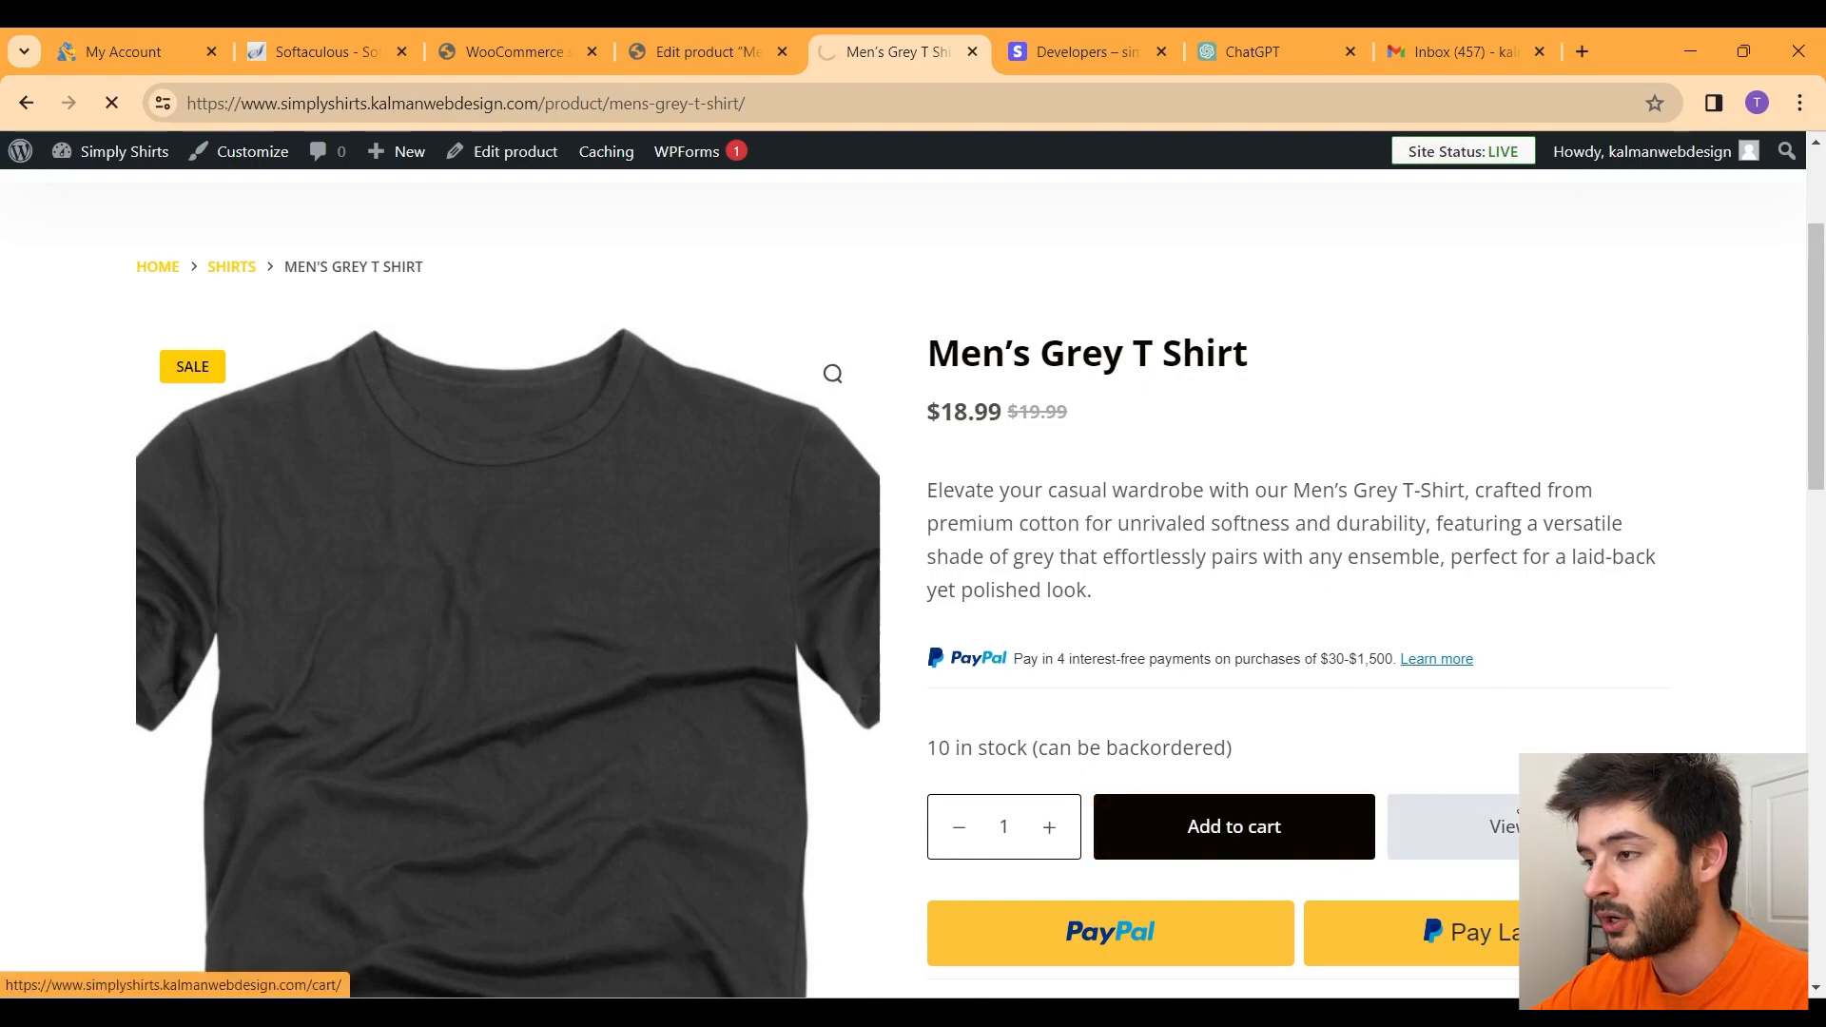
pyautogui.scroll(-3, 726, 391)
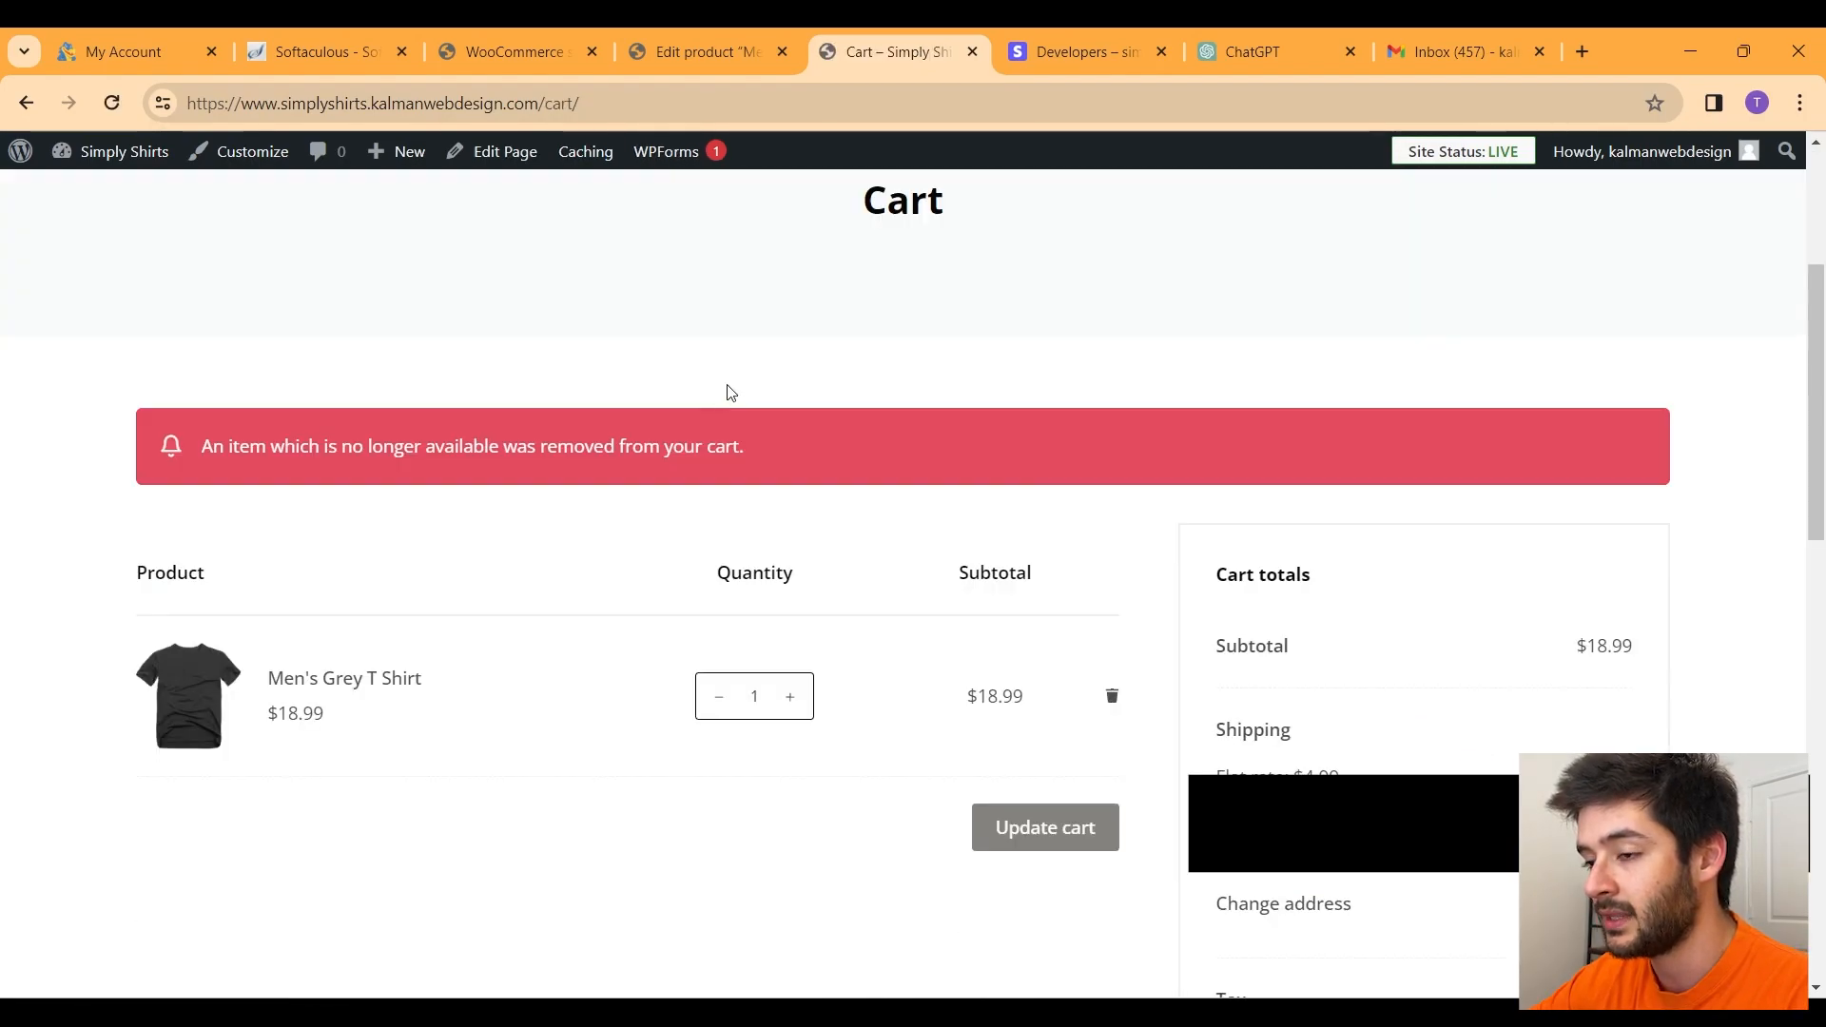
pyautogui.moveTo(752, 447); pyautogui.dragTo(202, 446)
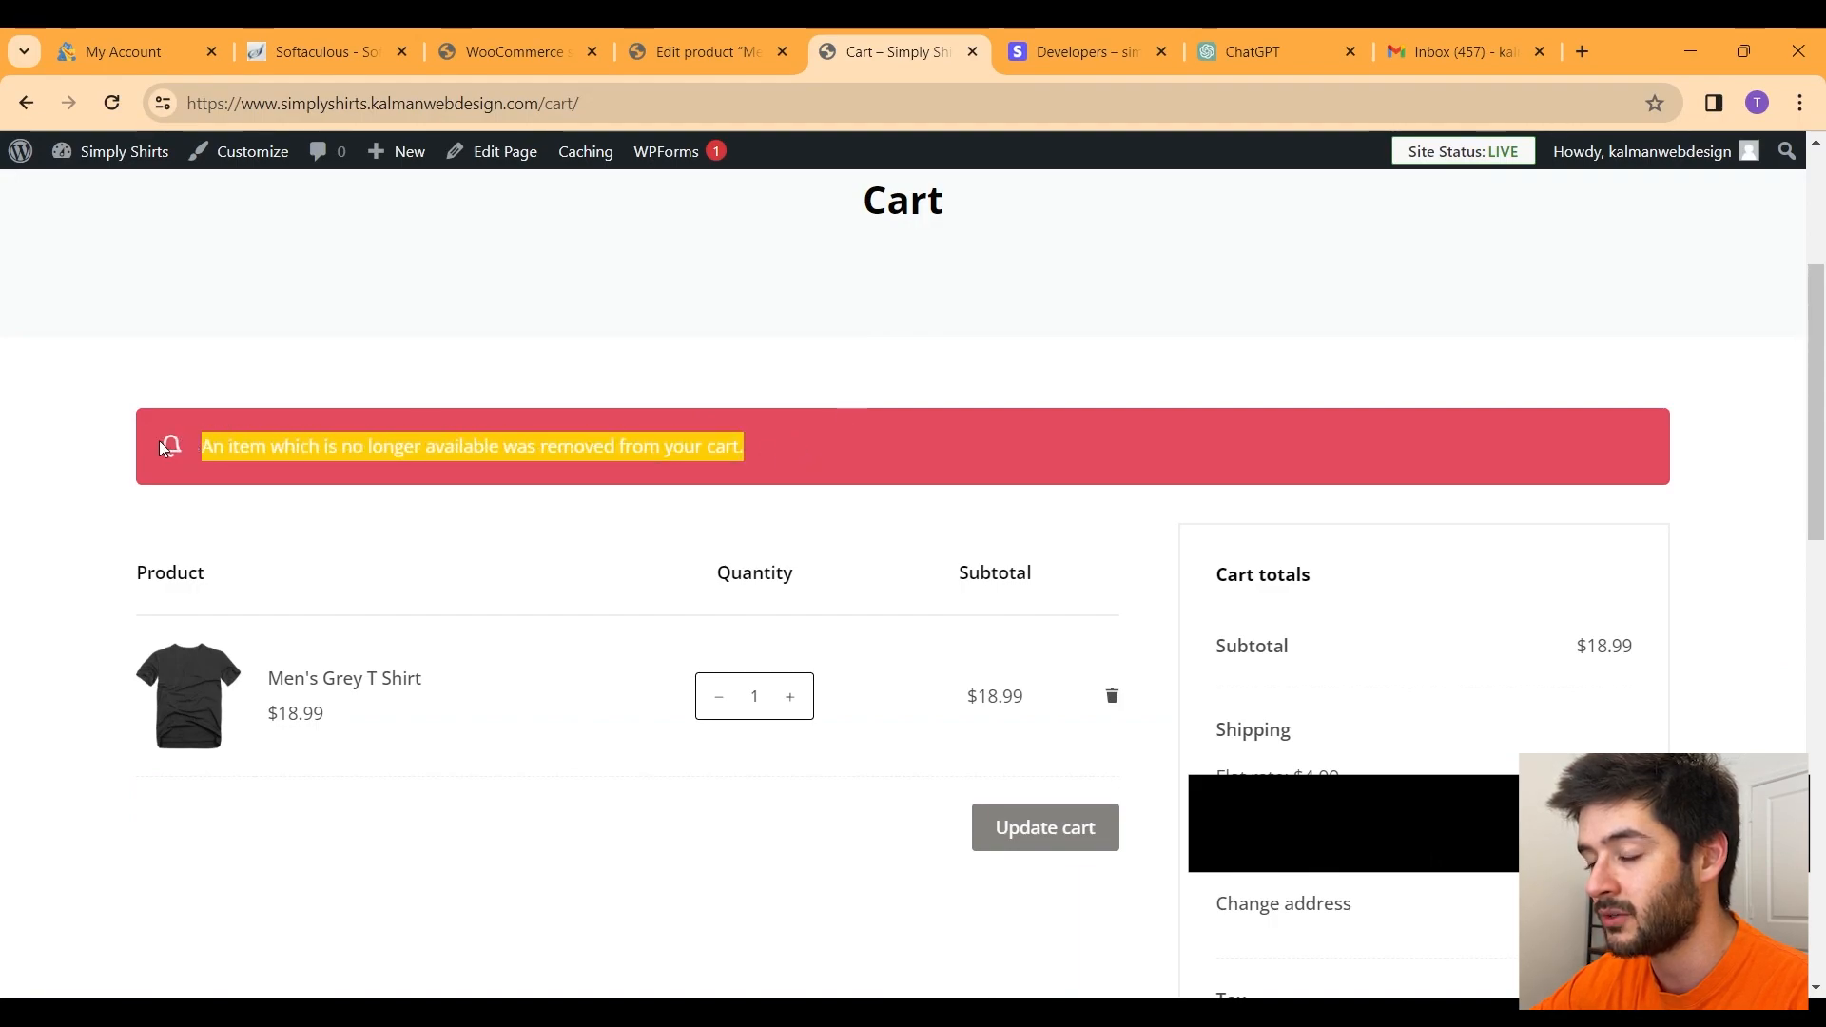
pyautogui.moveTo(921, 453); pyautogui.dragTo(200, 447)
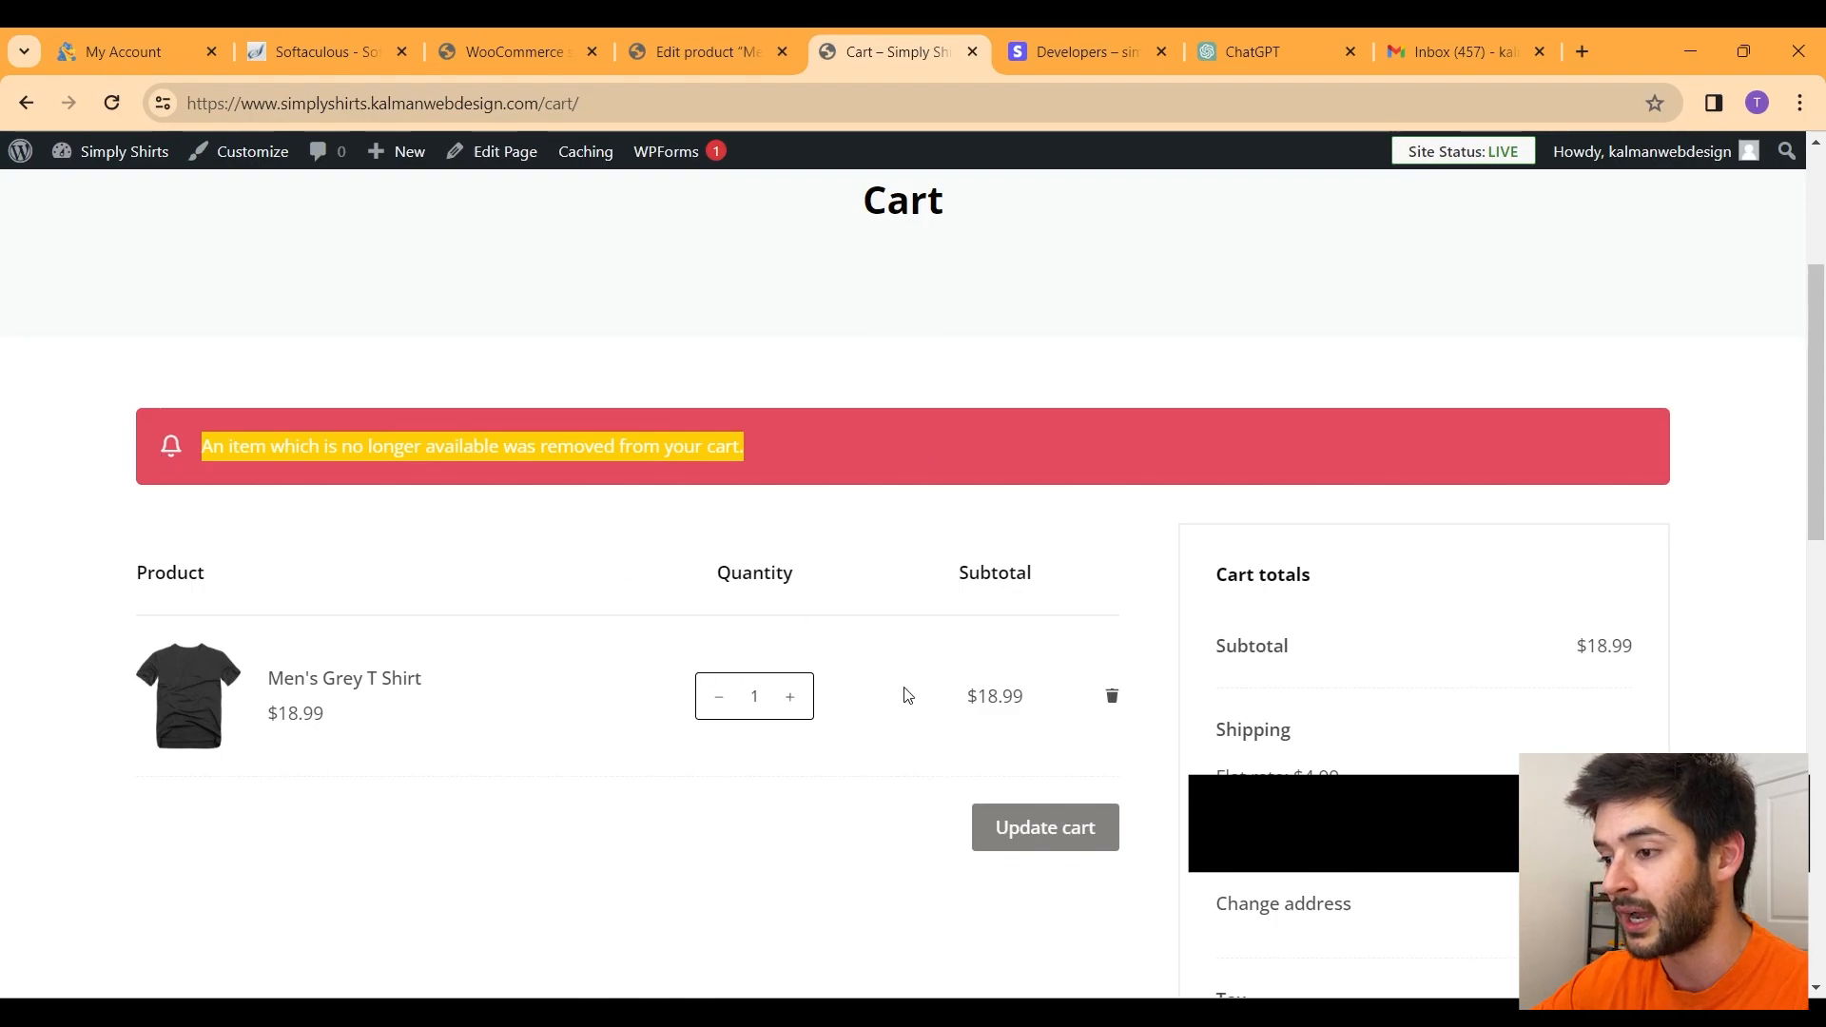
pyautogui.scroll(-5, 1035, 542)
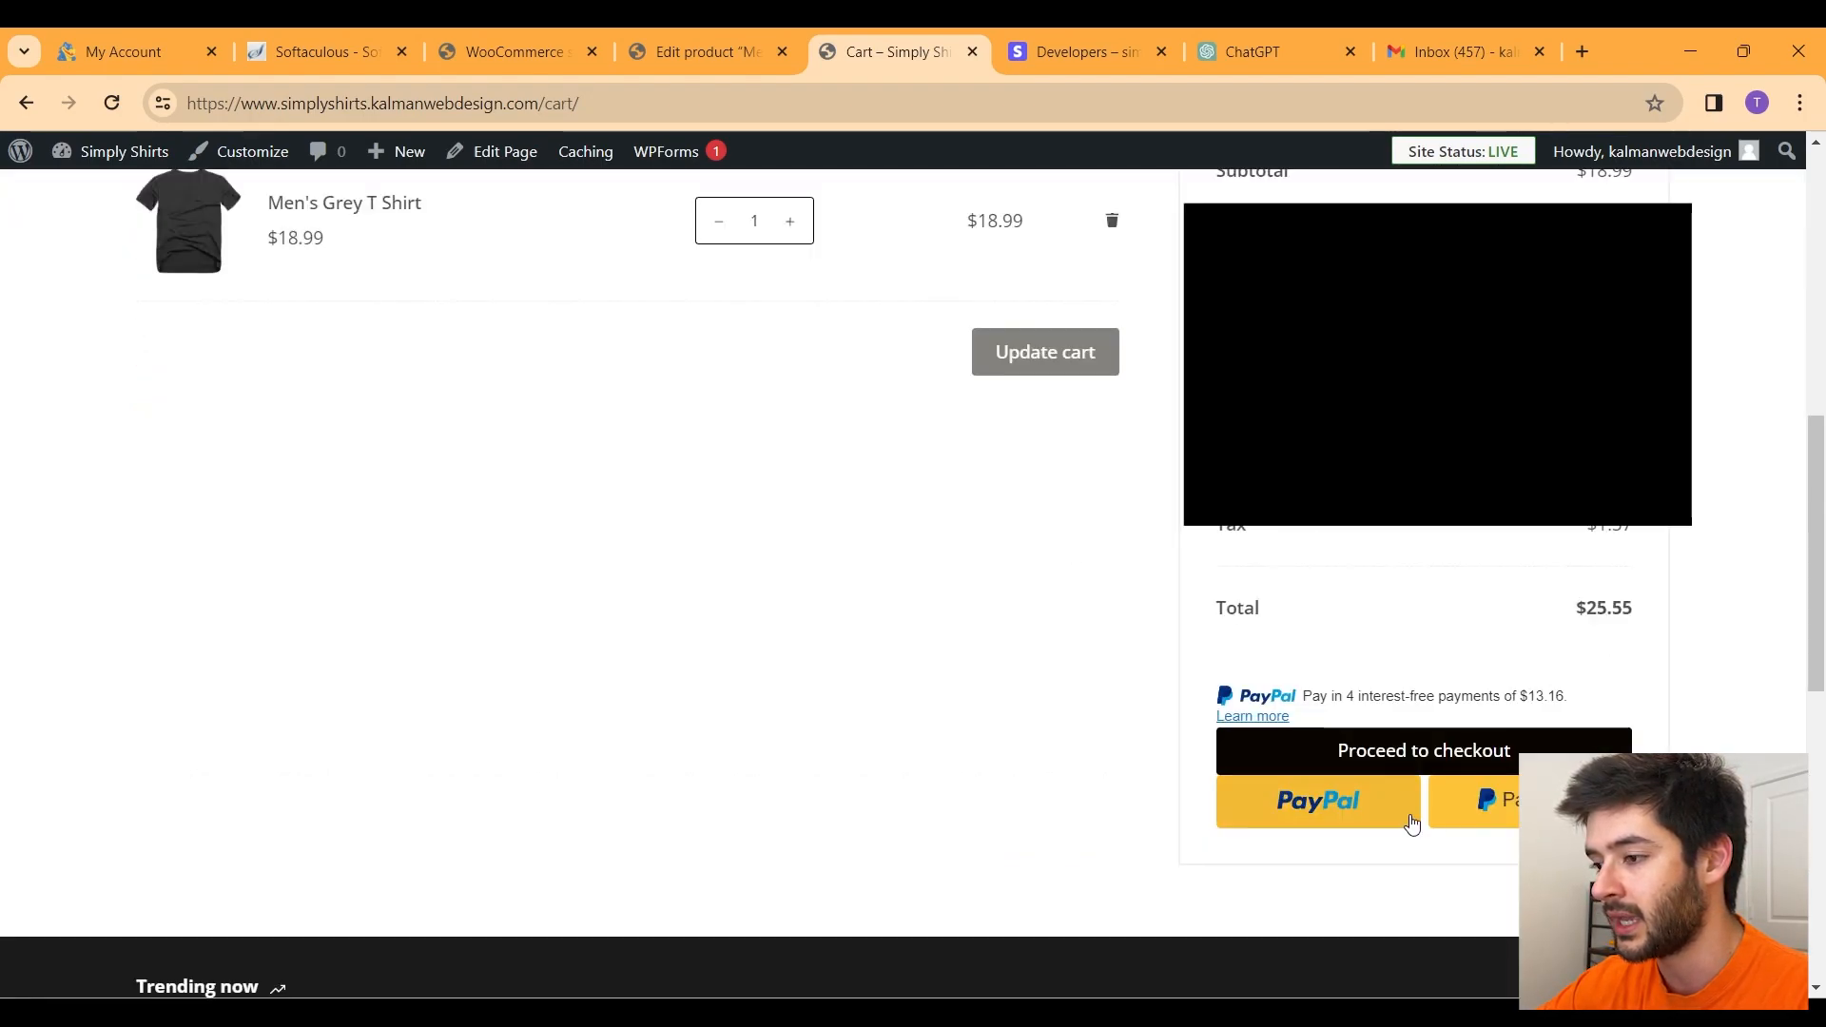
# Step: At checkout, paste the Stripe test card number, enter expiry and CVC, and place the order
pyautogui.click(1412, 758)
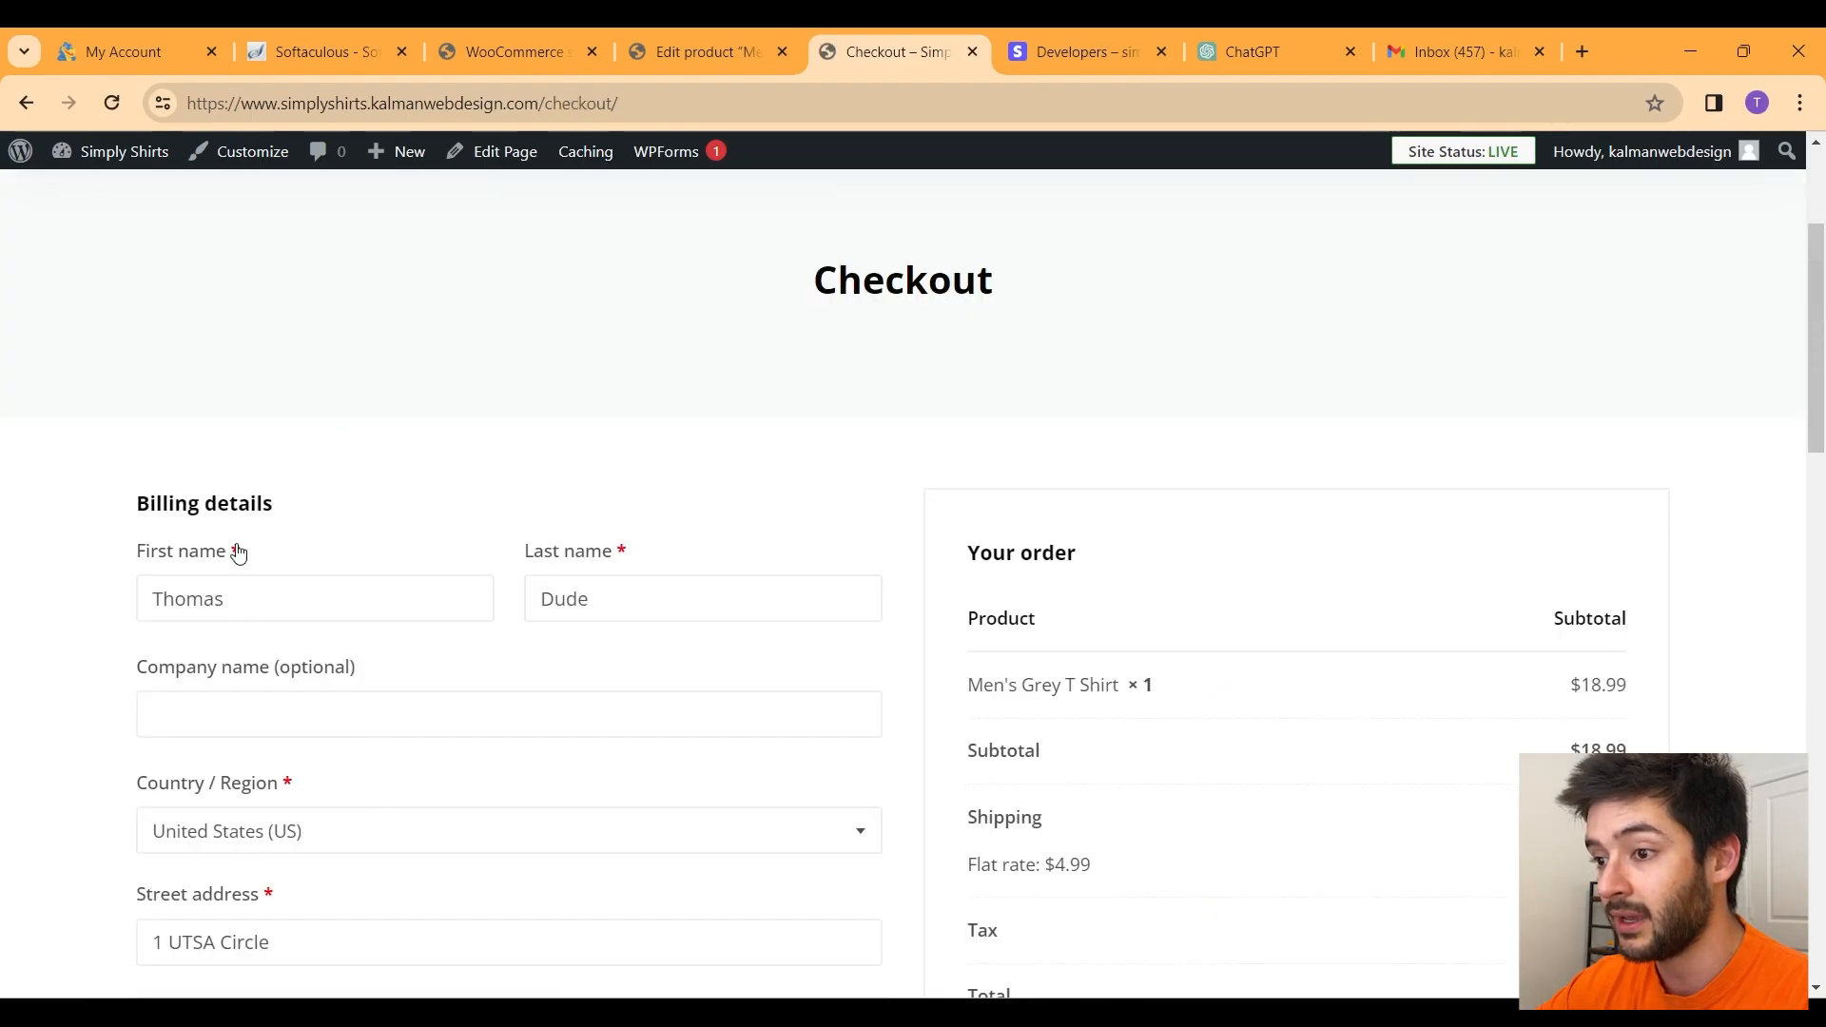
pyautogui.scroll(-7, 1081, 660)
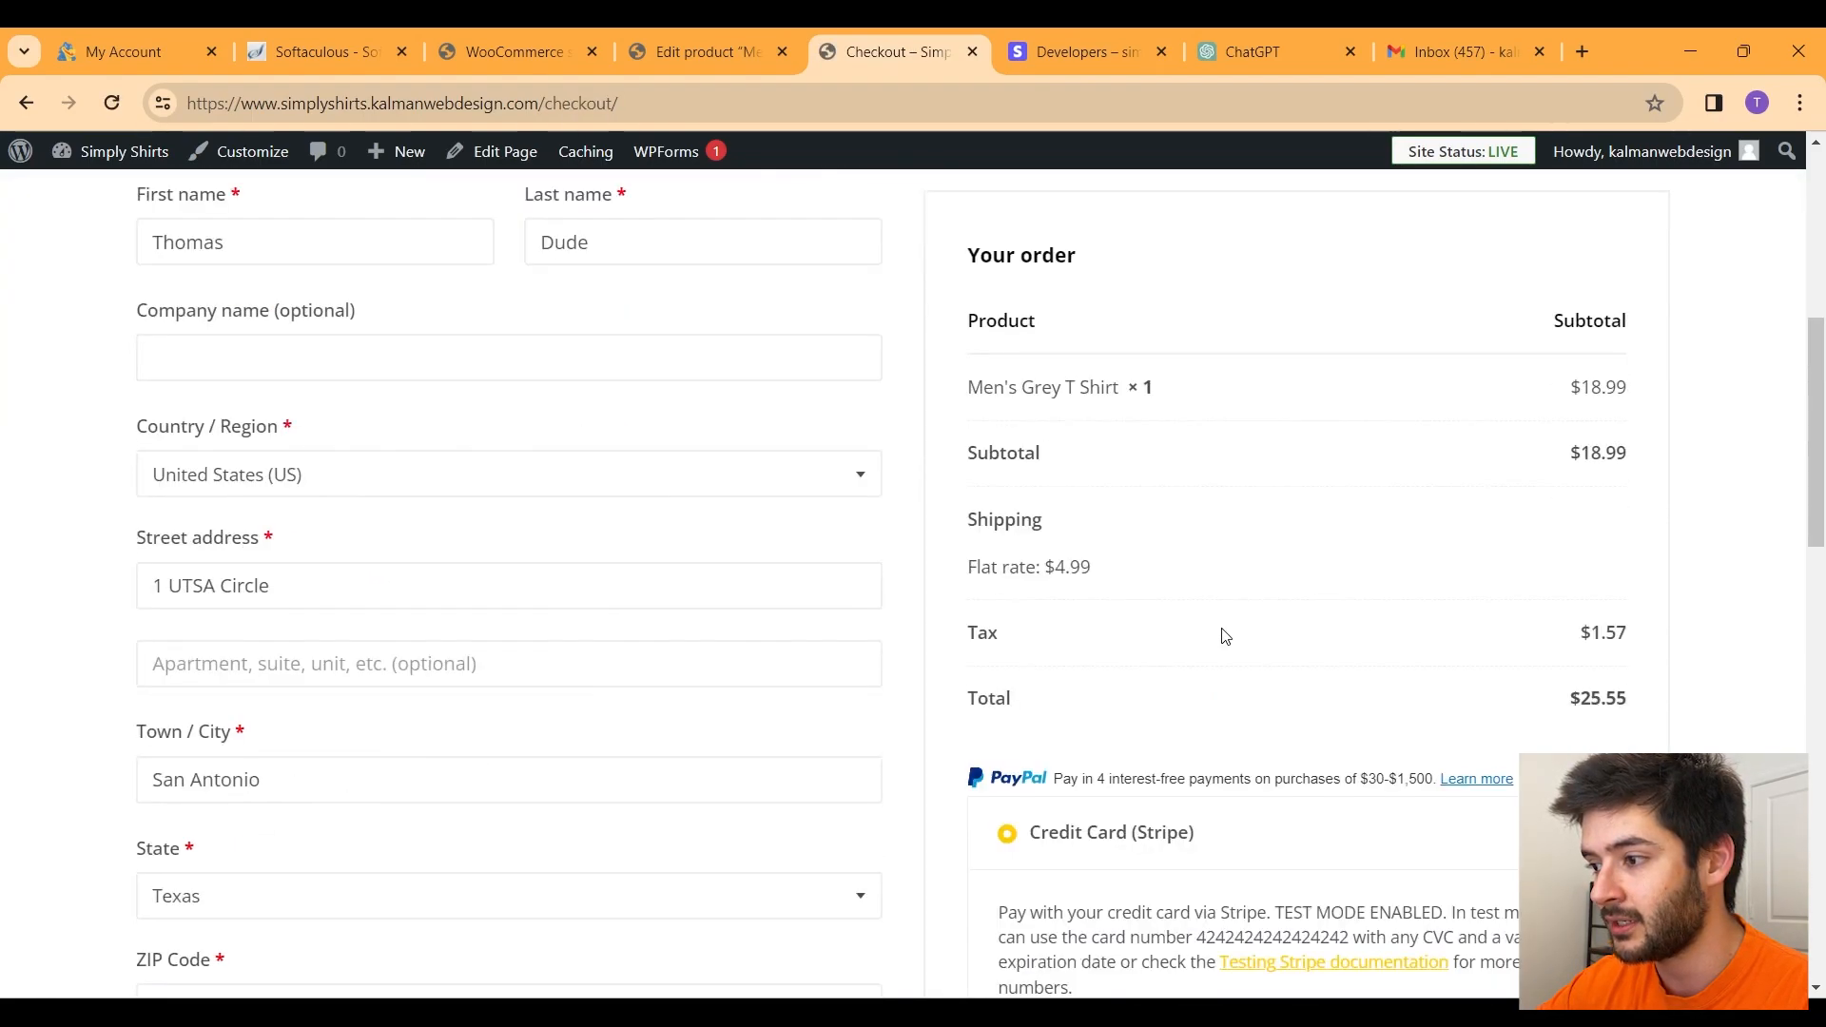
pyautogui.moveTo(1348, 590); pyautogui.dragTo(1200, 594)
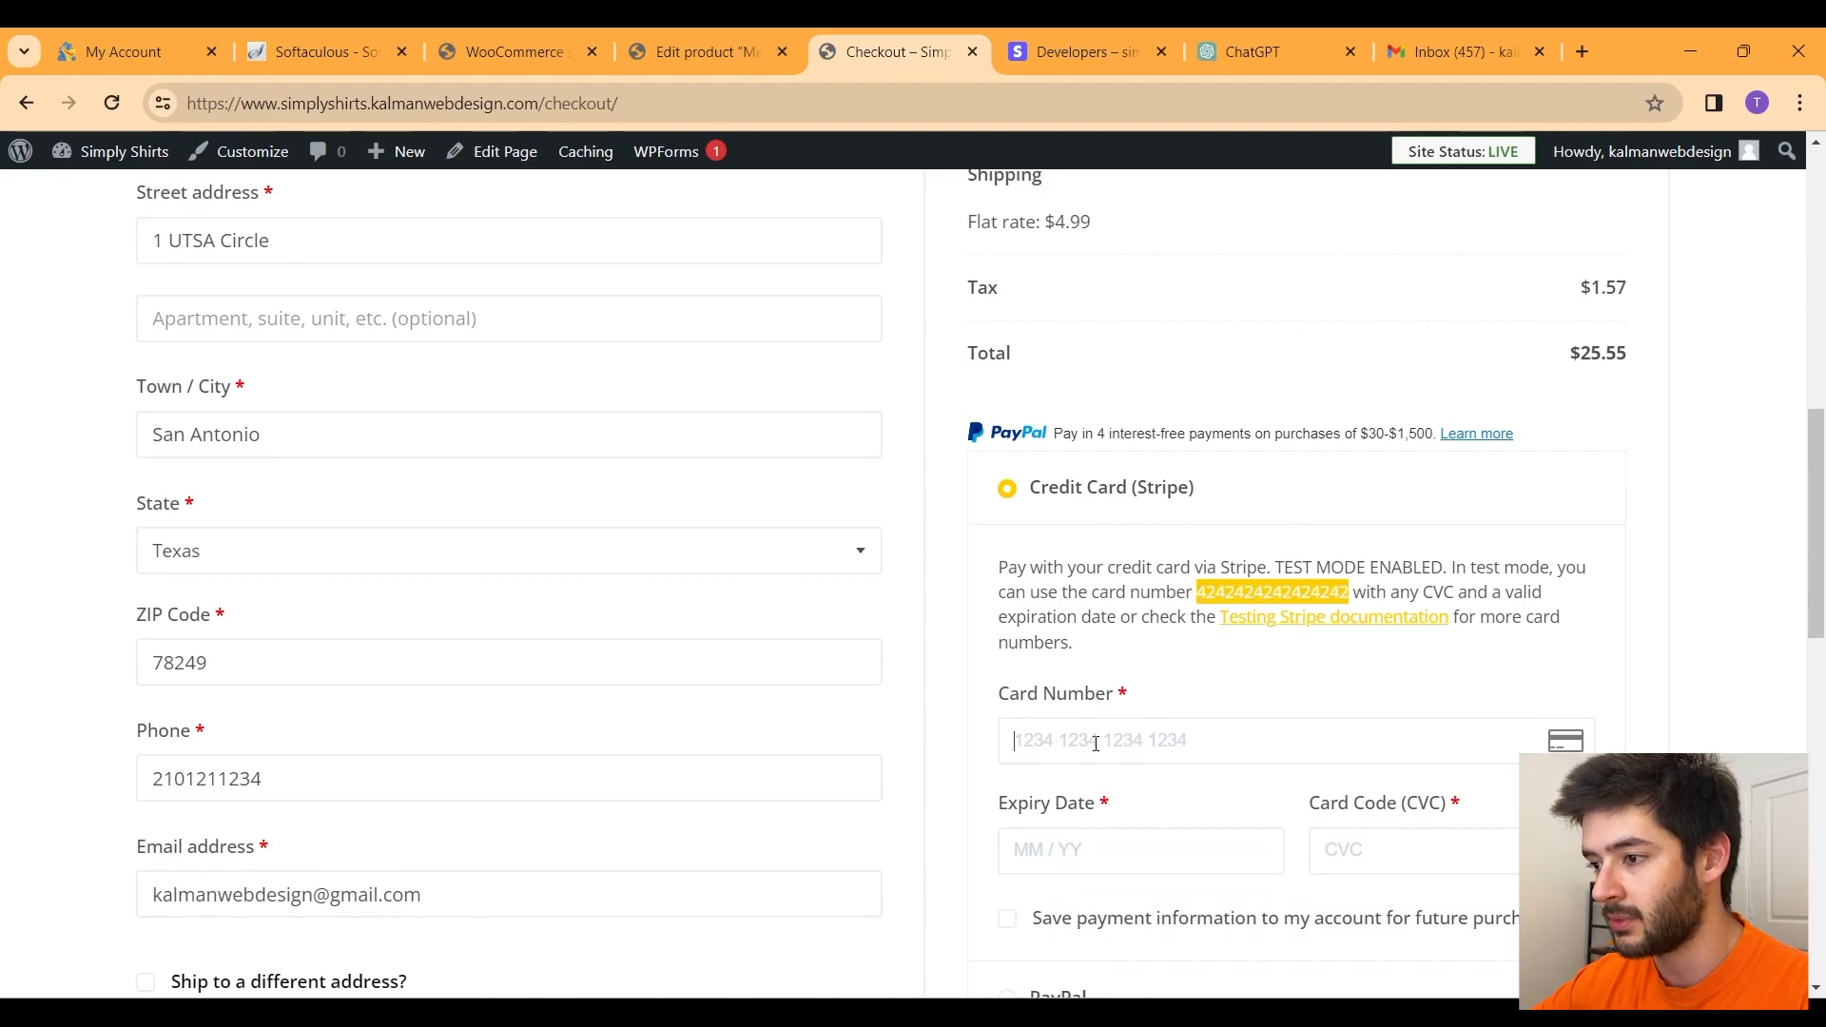
pyautogui.hotkey('ctrl', 'v')
pyautogui.click(1056, 849)
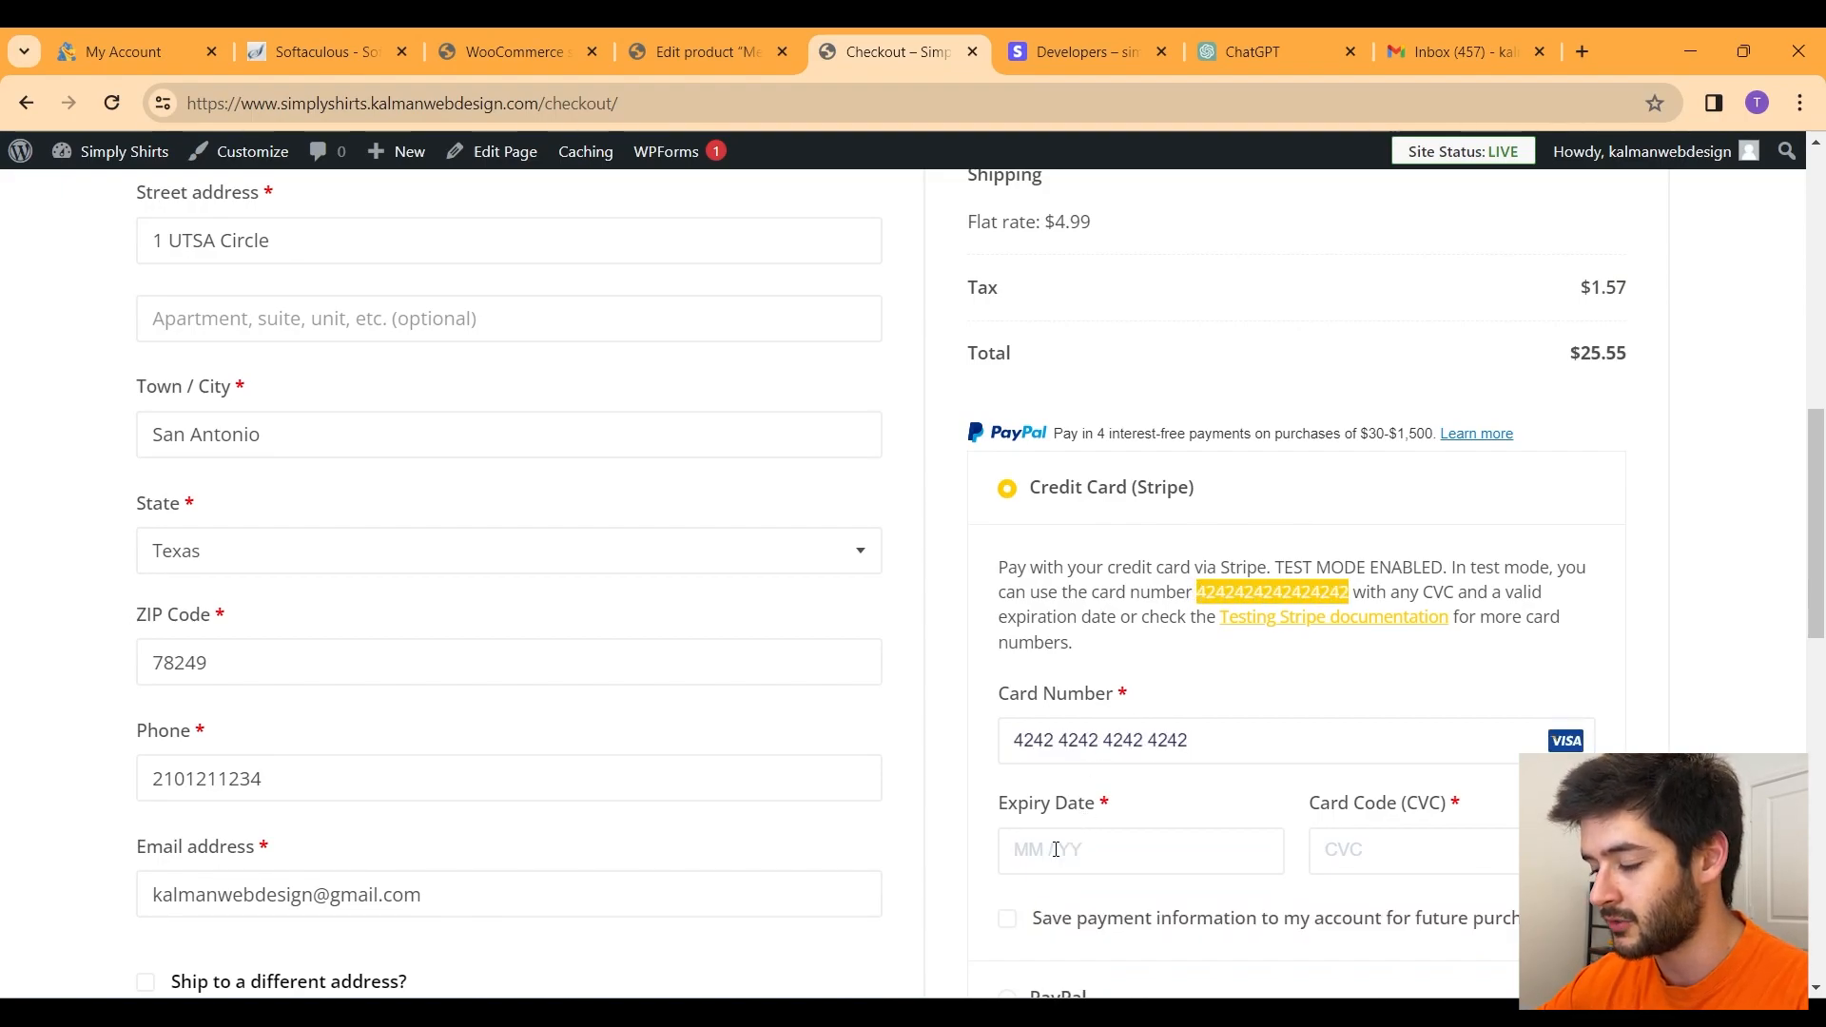
pyautogui.write('10 /')
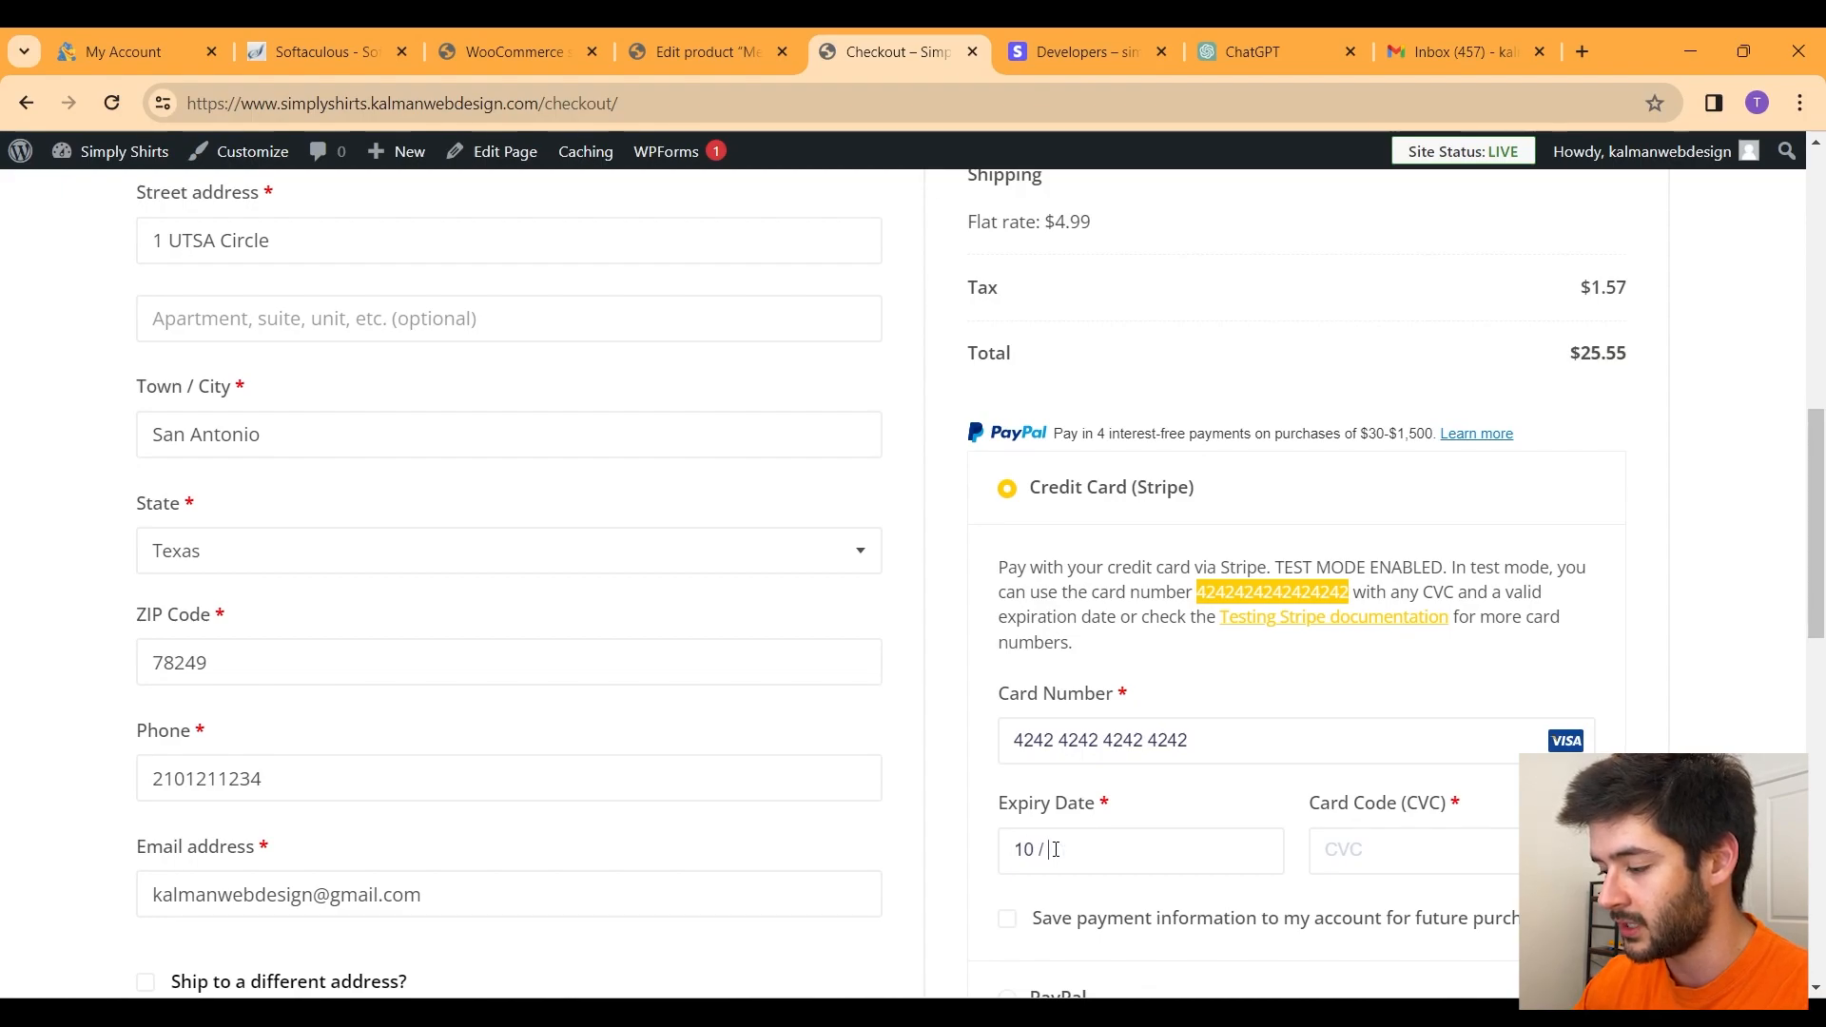
pyautogui.write('123')
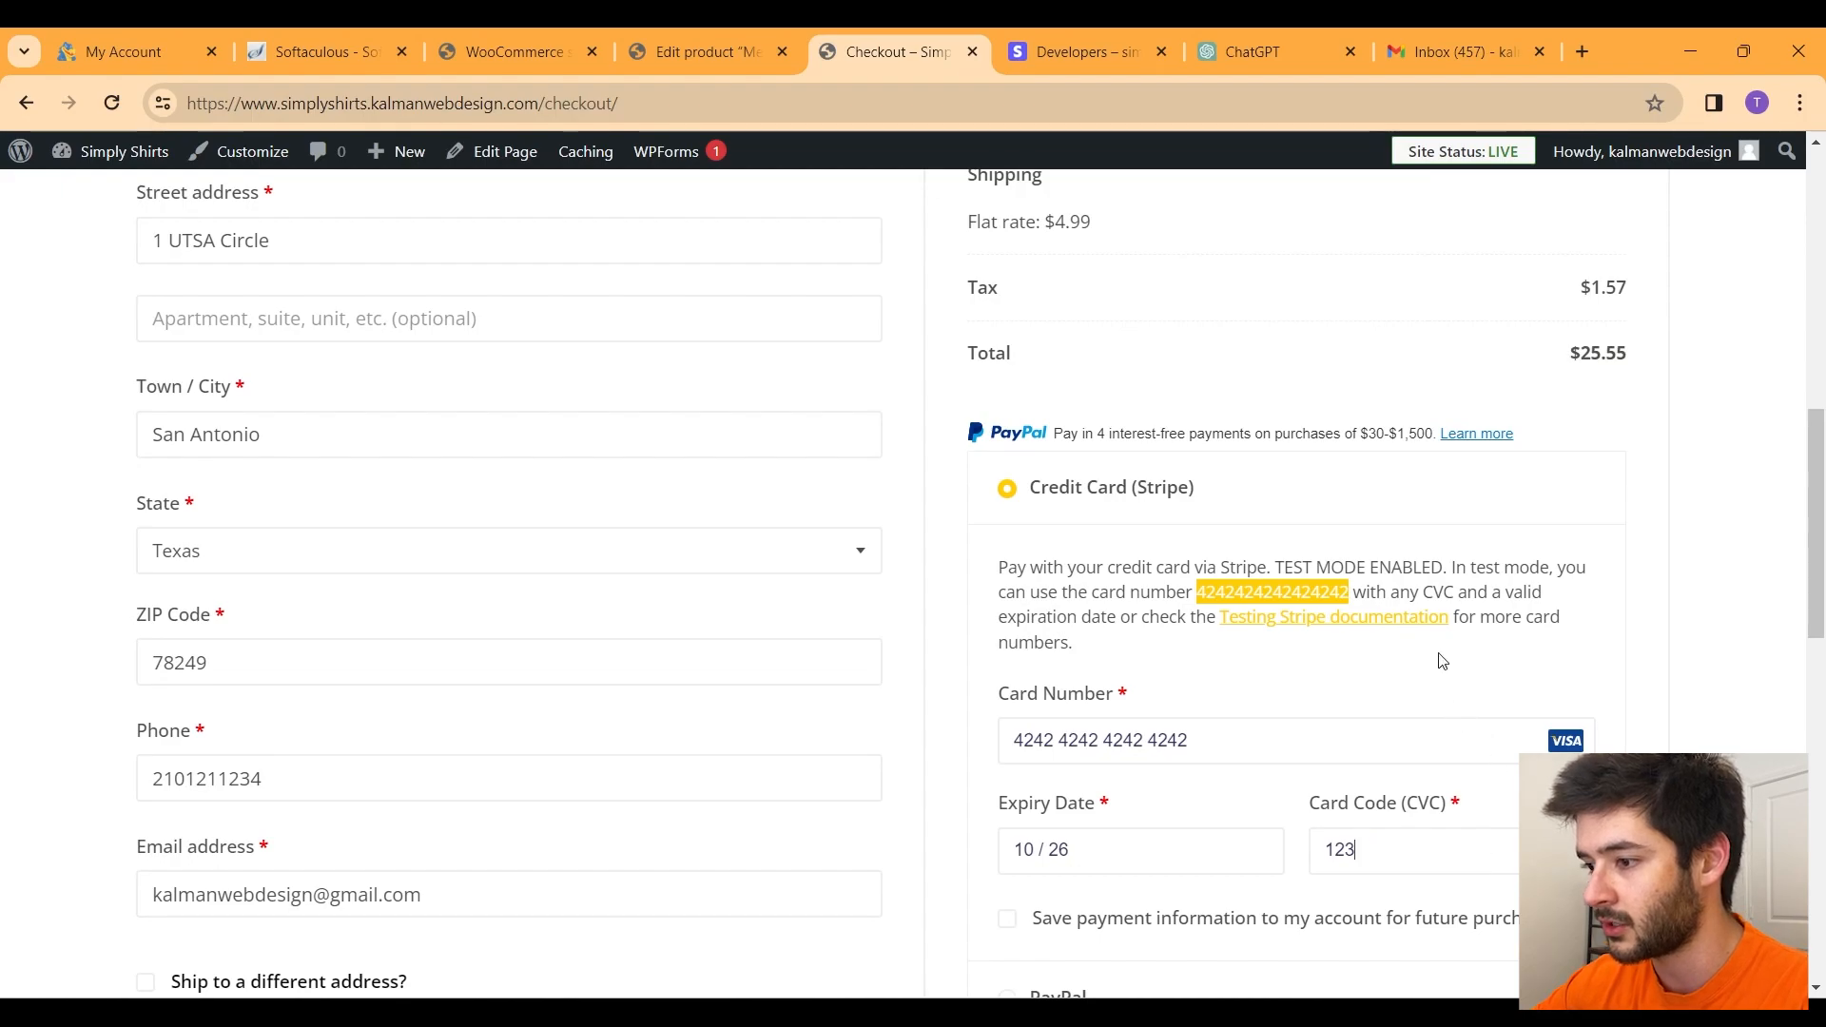
pyautogui.scroll(-1, 1422, 637)
pyautogui.scroll(-2, 1415, 589)
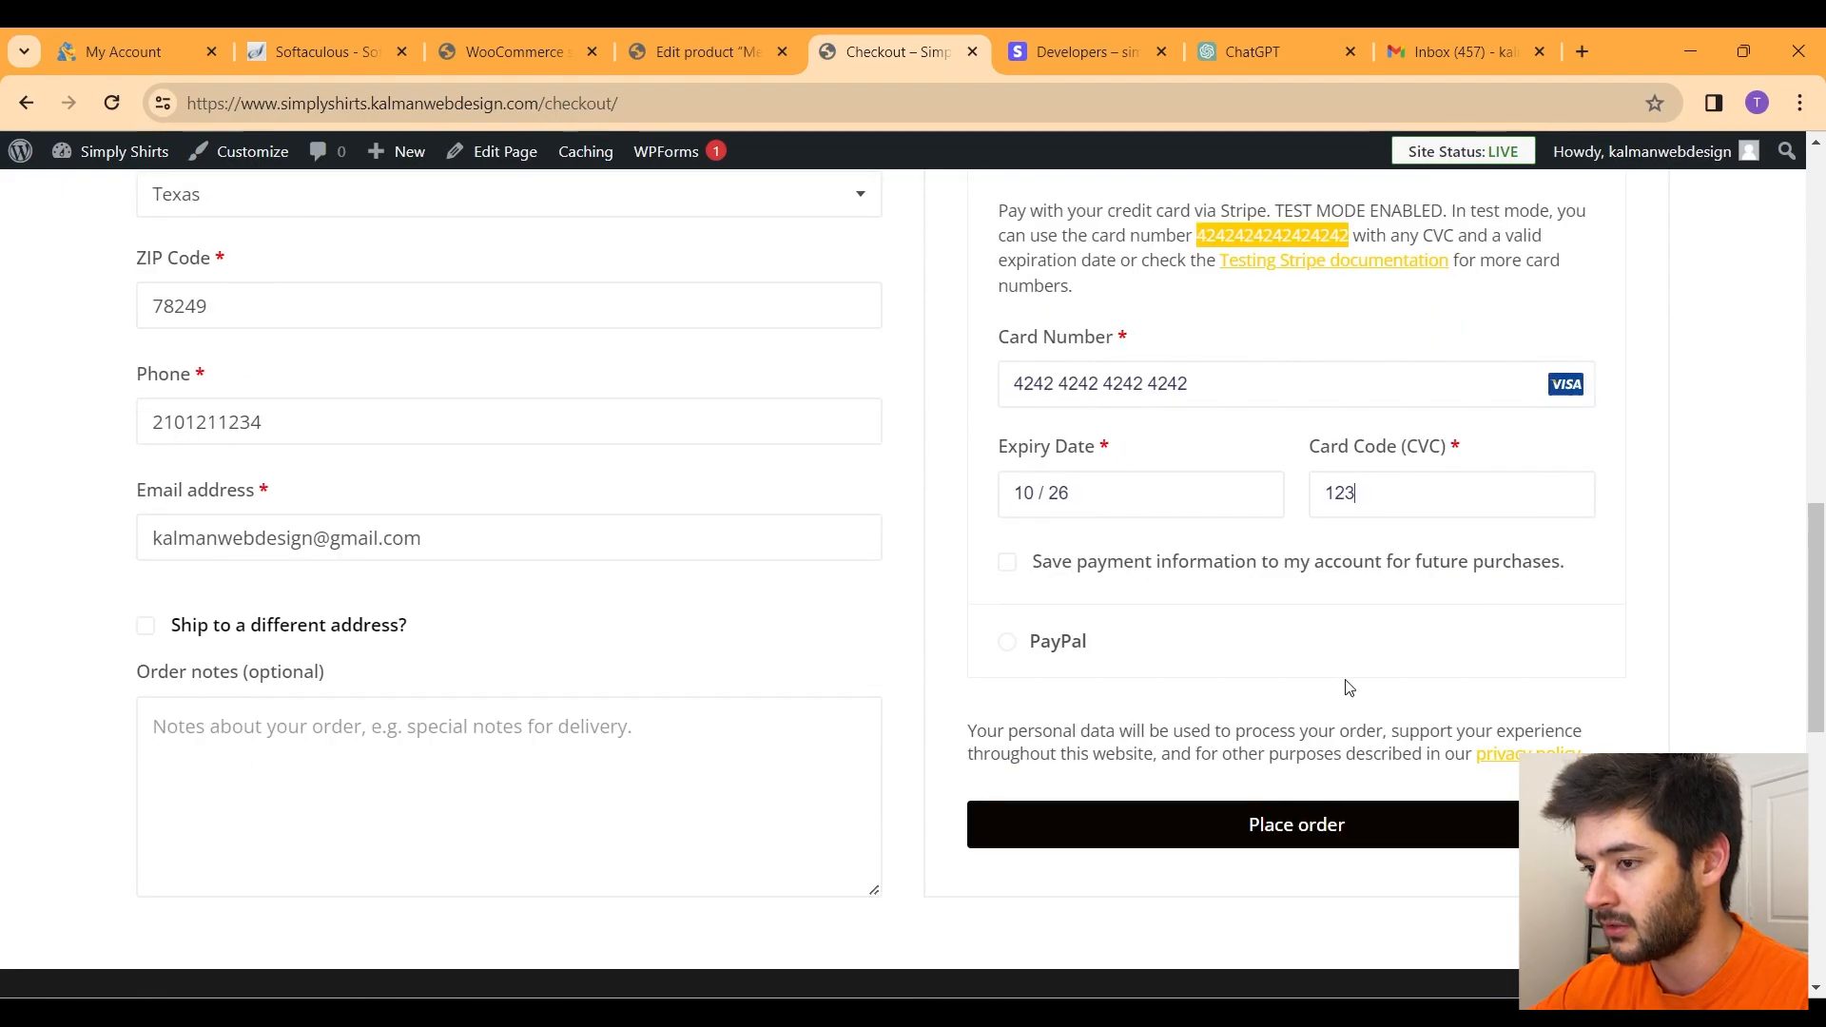
pyautogui.click(1266, 849)
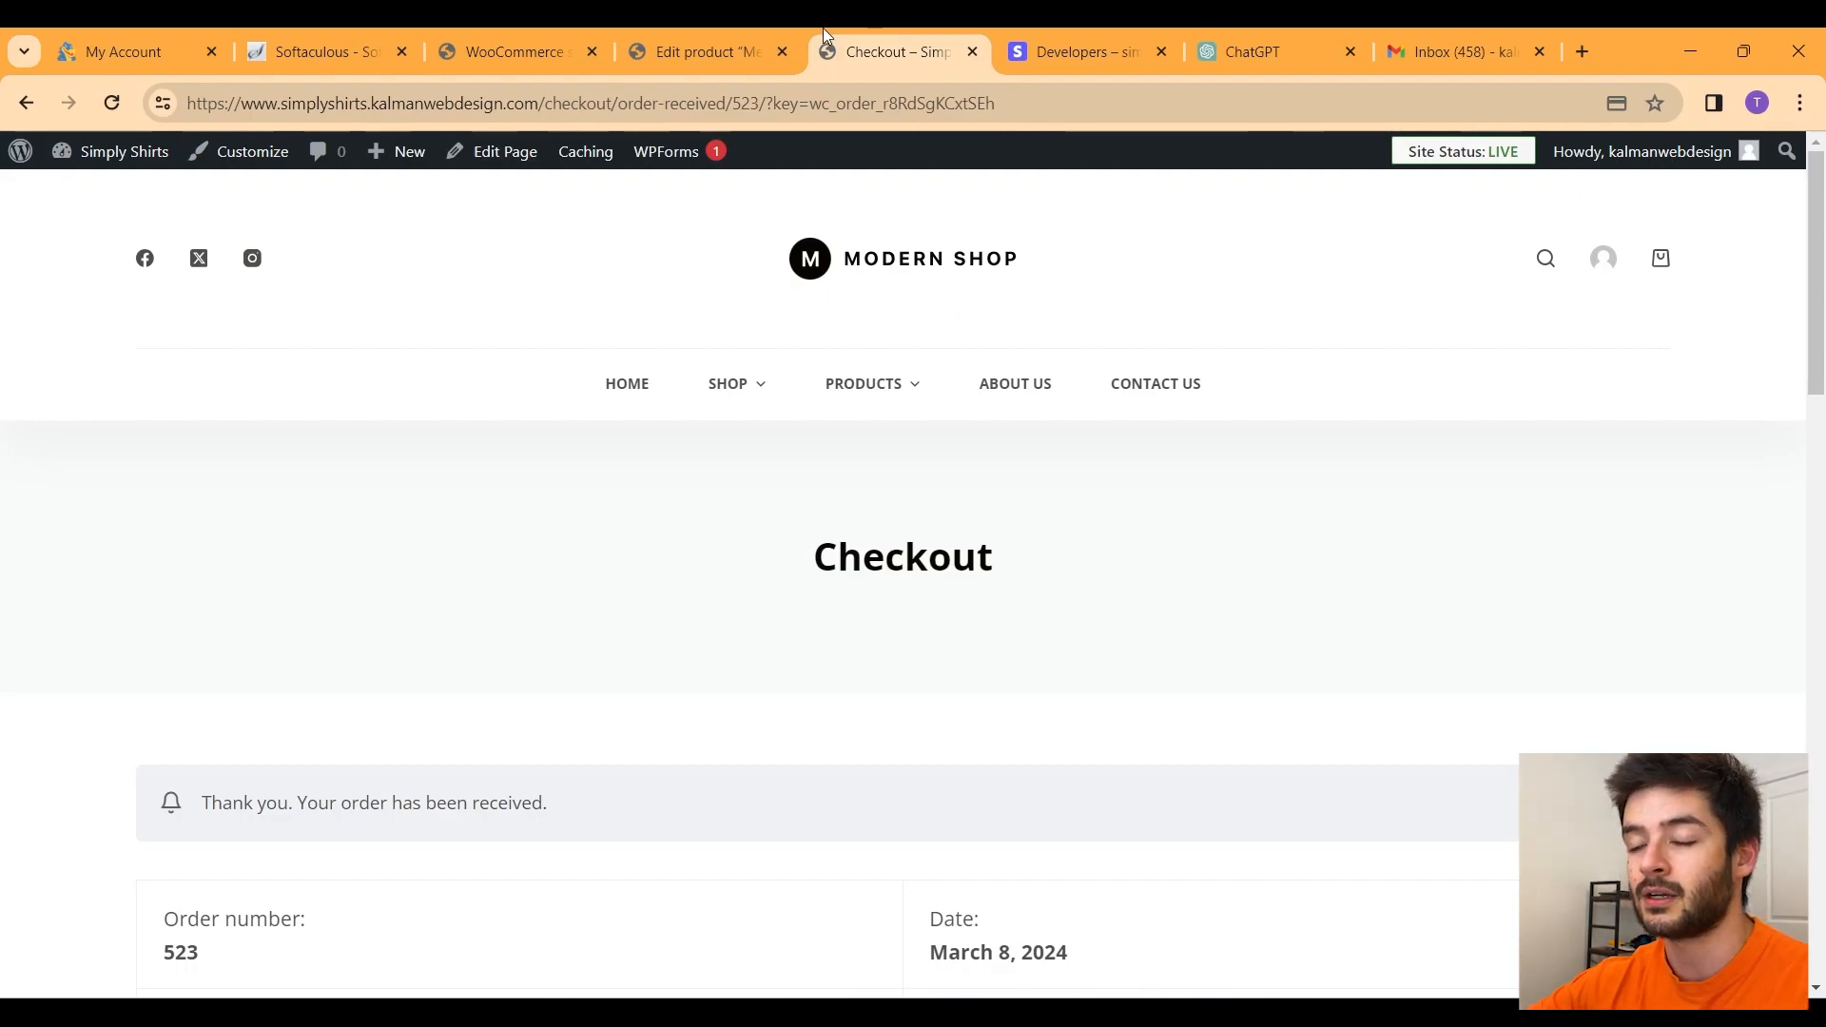
# Step: Check the order's payment method, number, $25.55 total and $1.57 tax, then switch to Gmail
pyautogui.scroll(-3, 956, 586)
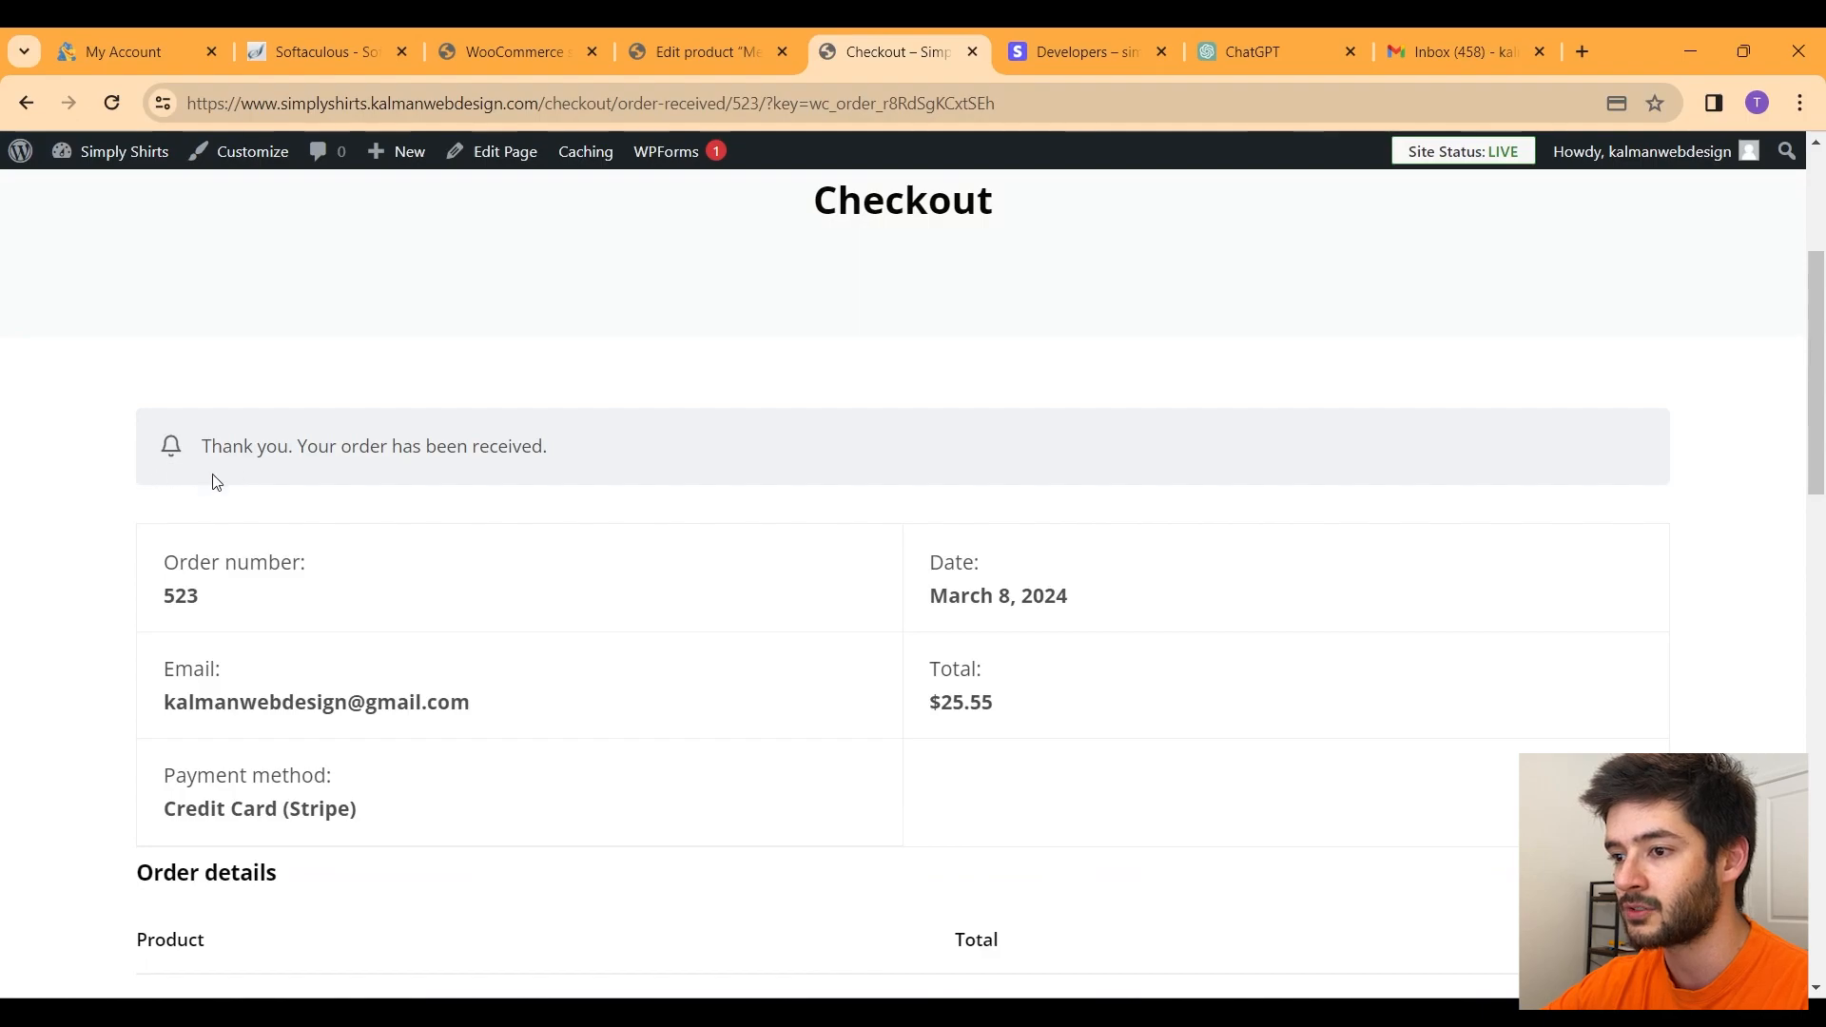
pyautogui.moveTo(406, 816); pyautogui.dragTo(31, 767)
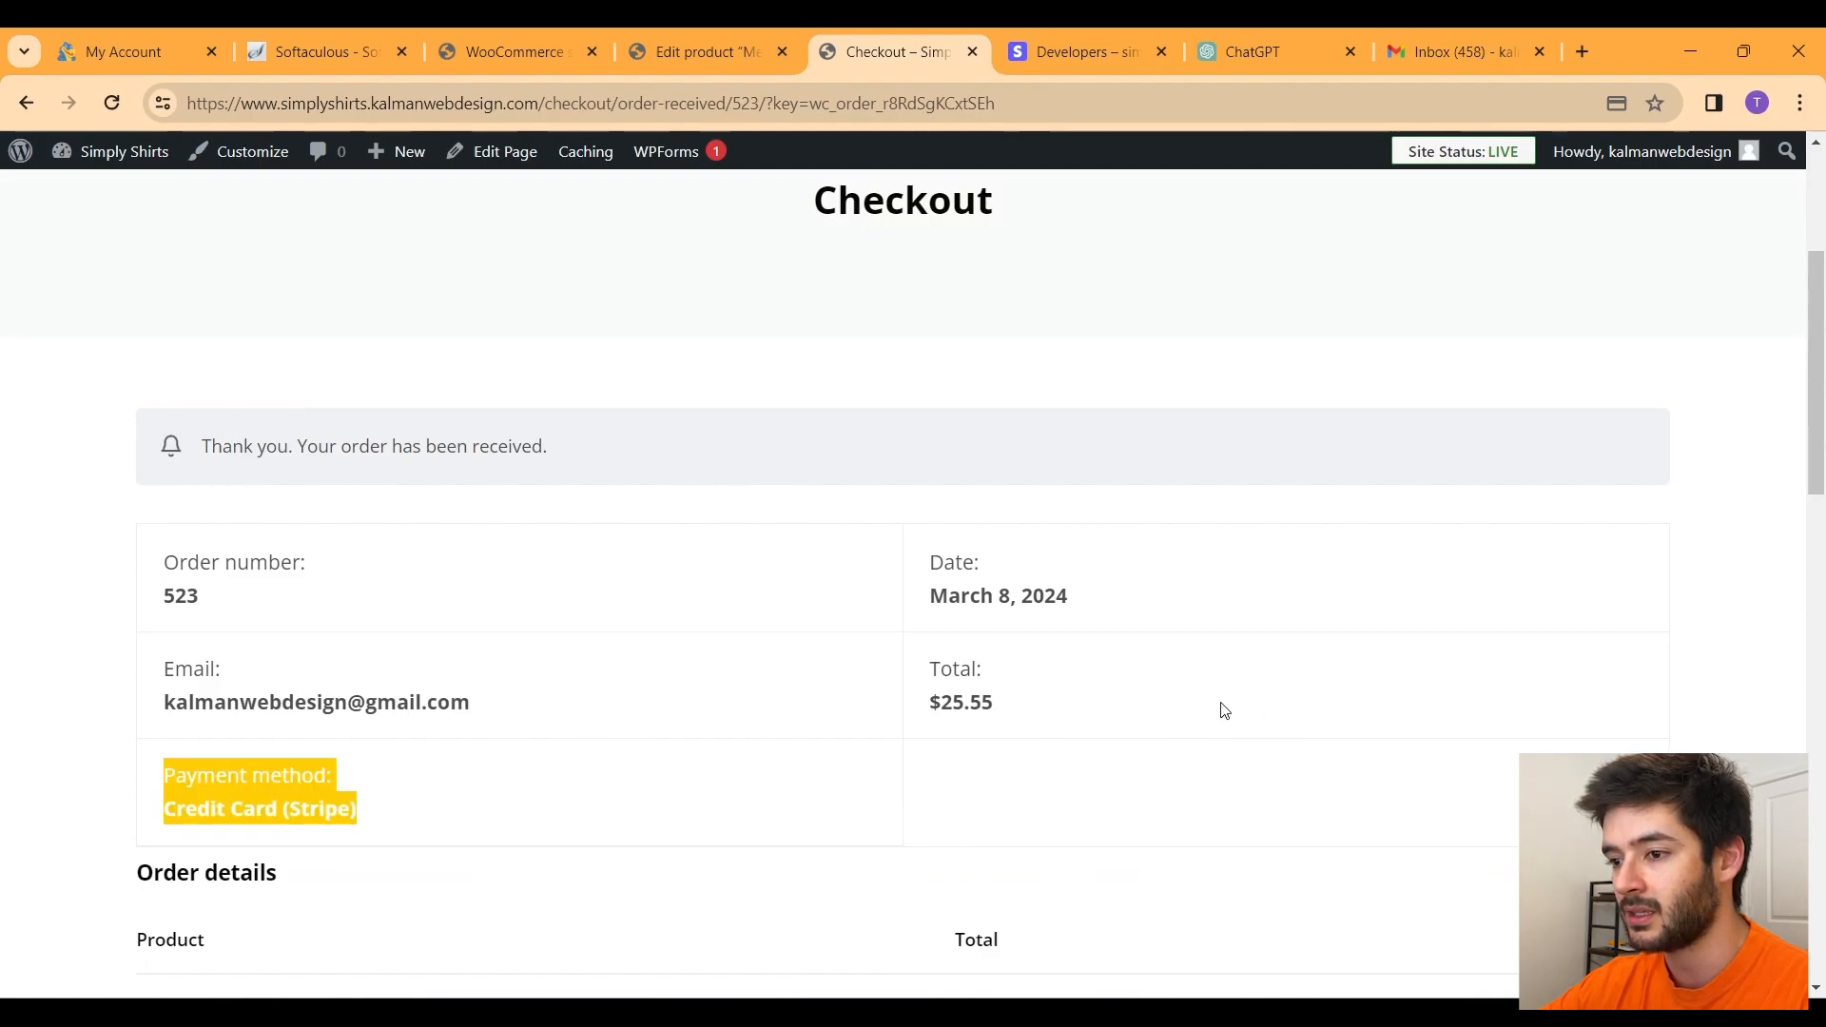
pyautogui.moveTo(1296, 697); pyautogui.dragTo(128, 581)
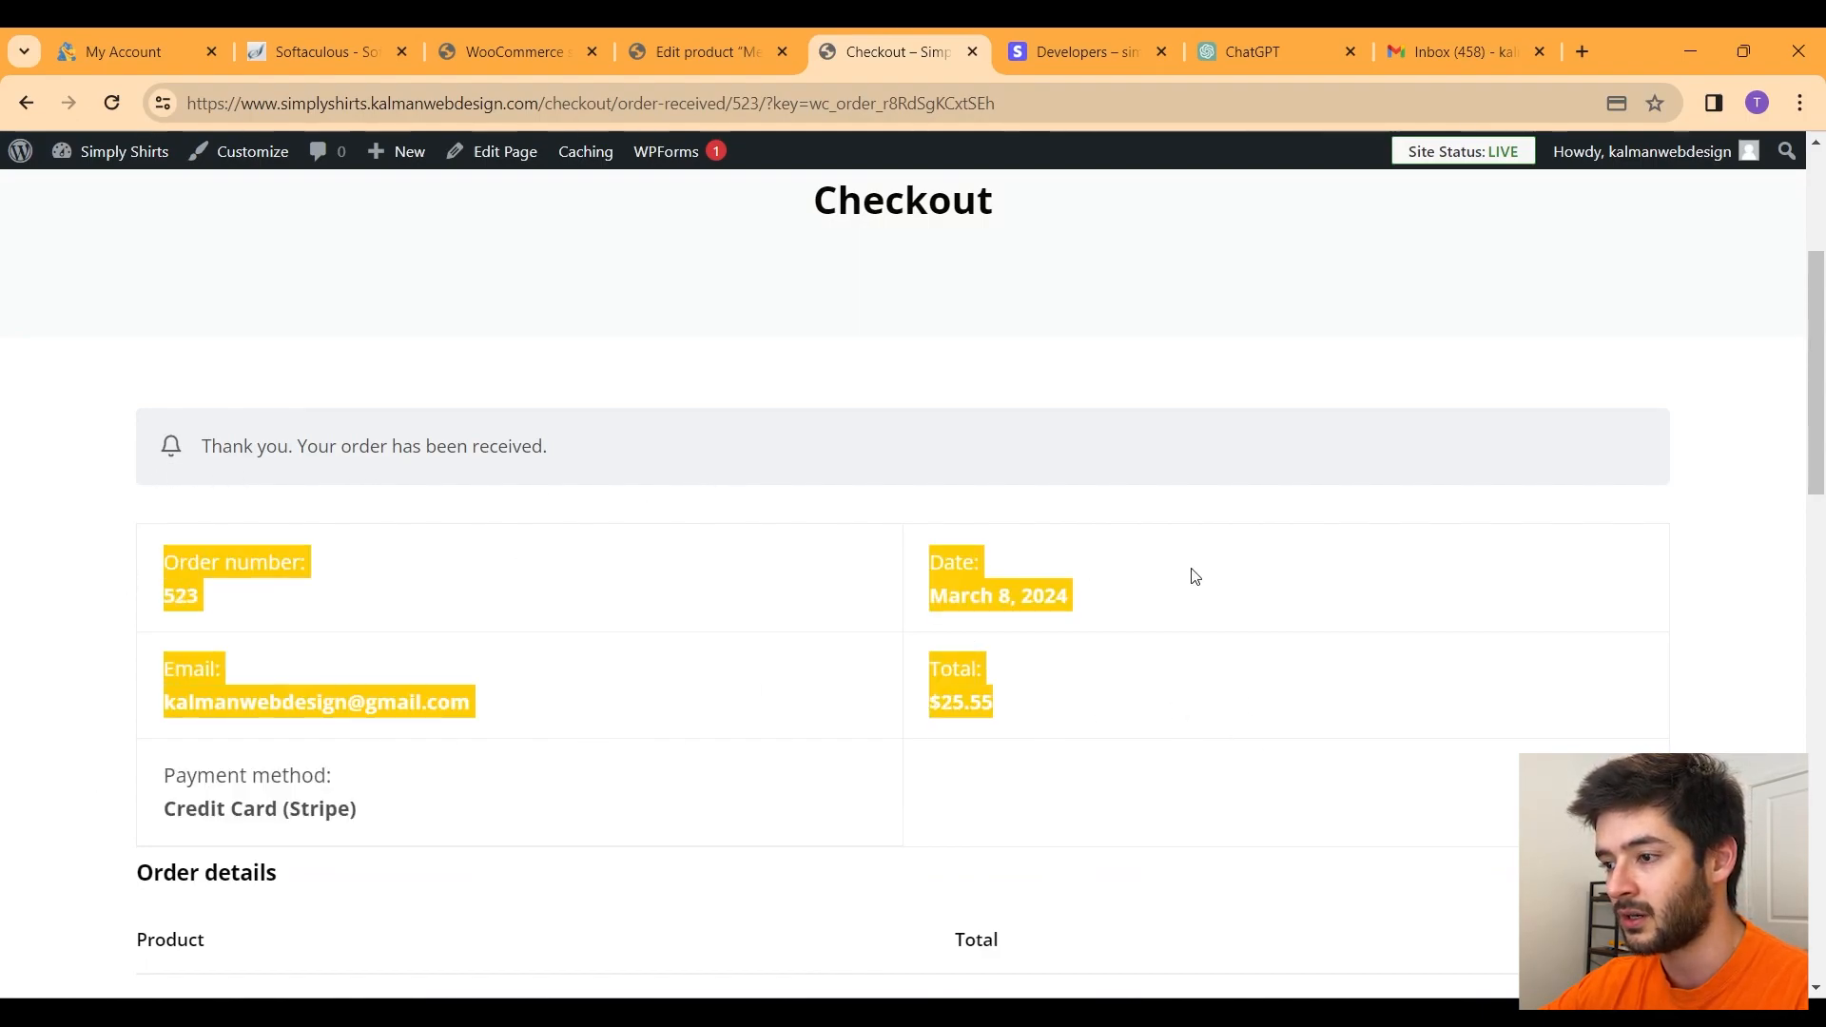
pyautogui.scroll(-4, 1197, 572)
pyautogui.scroll(-5, 1197, 572)
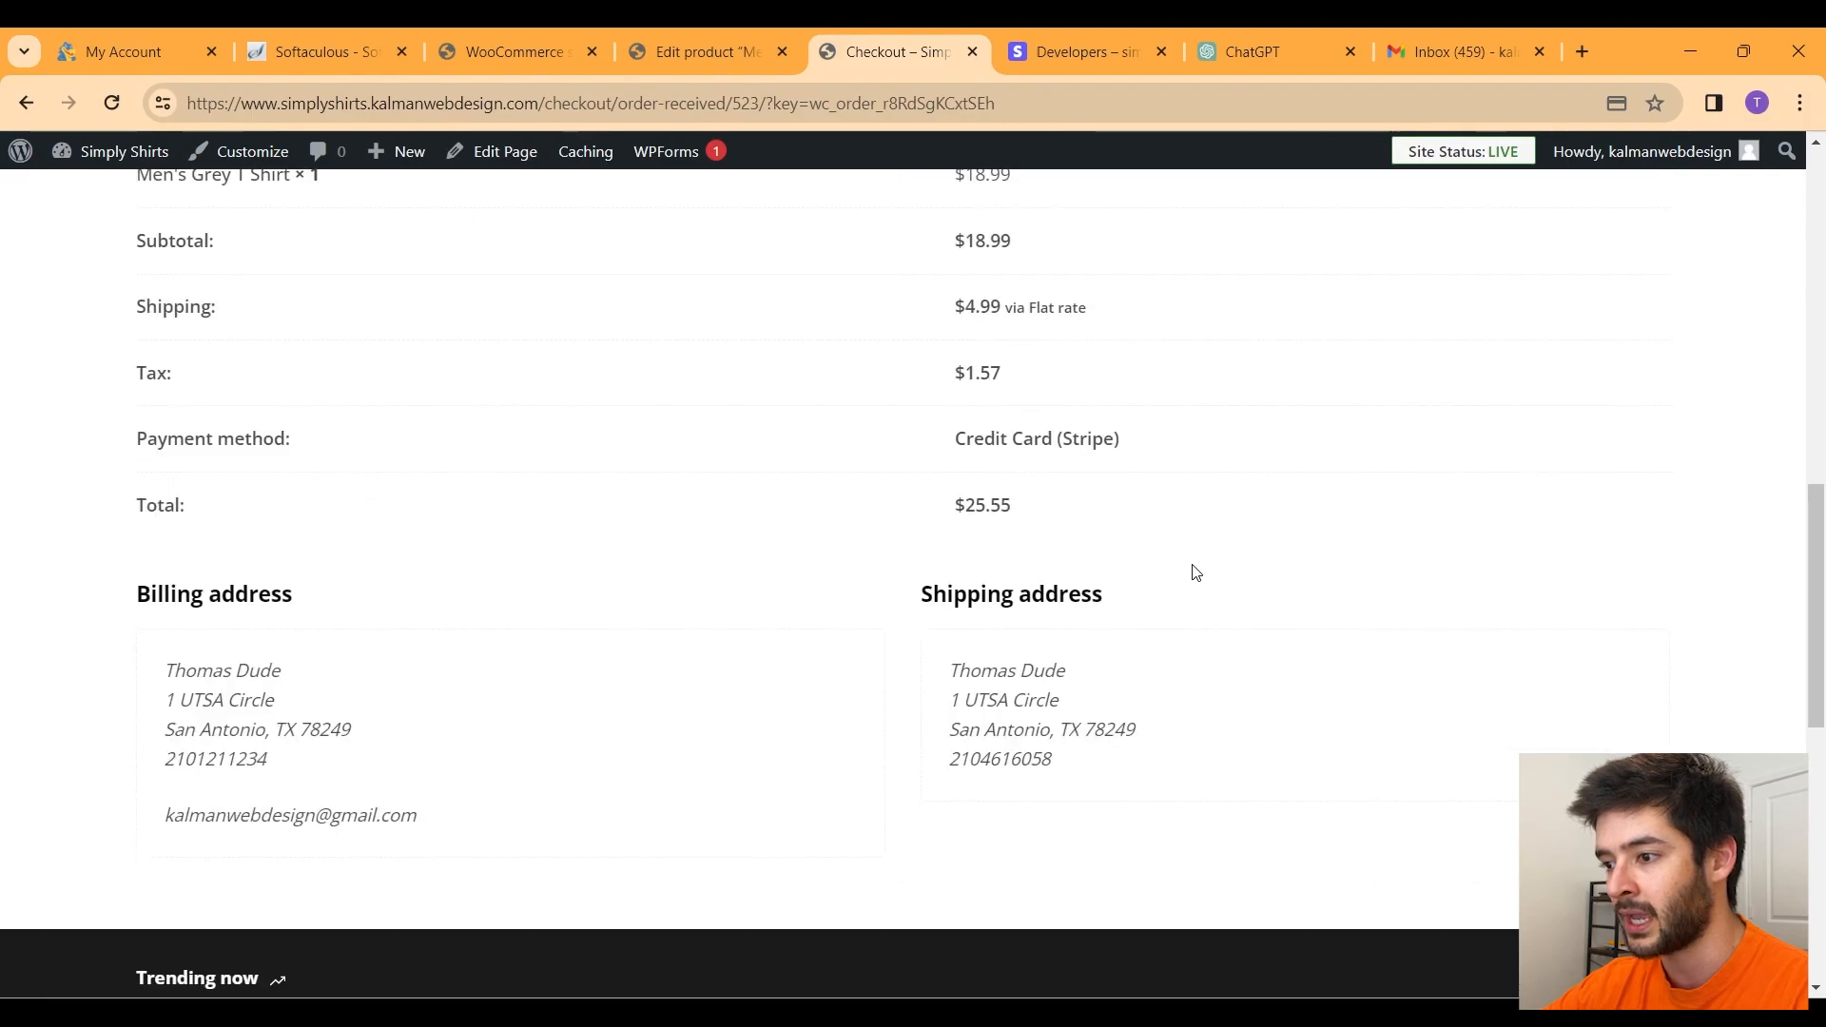
pyautogui.scroll(2, 1197, 572)
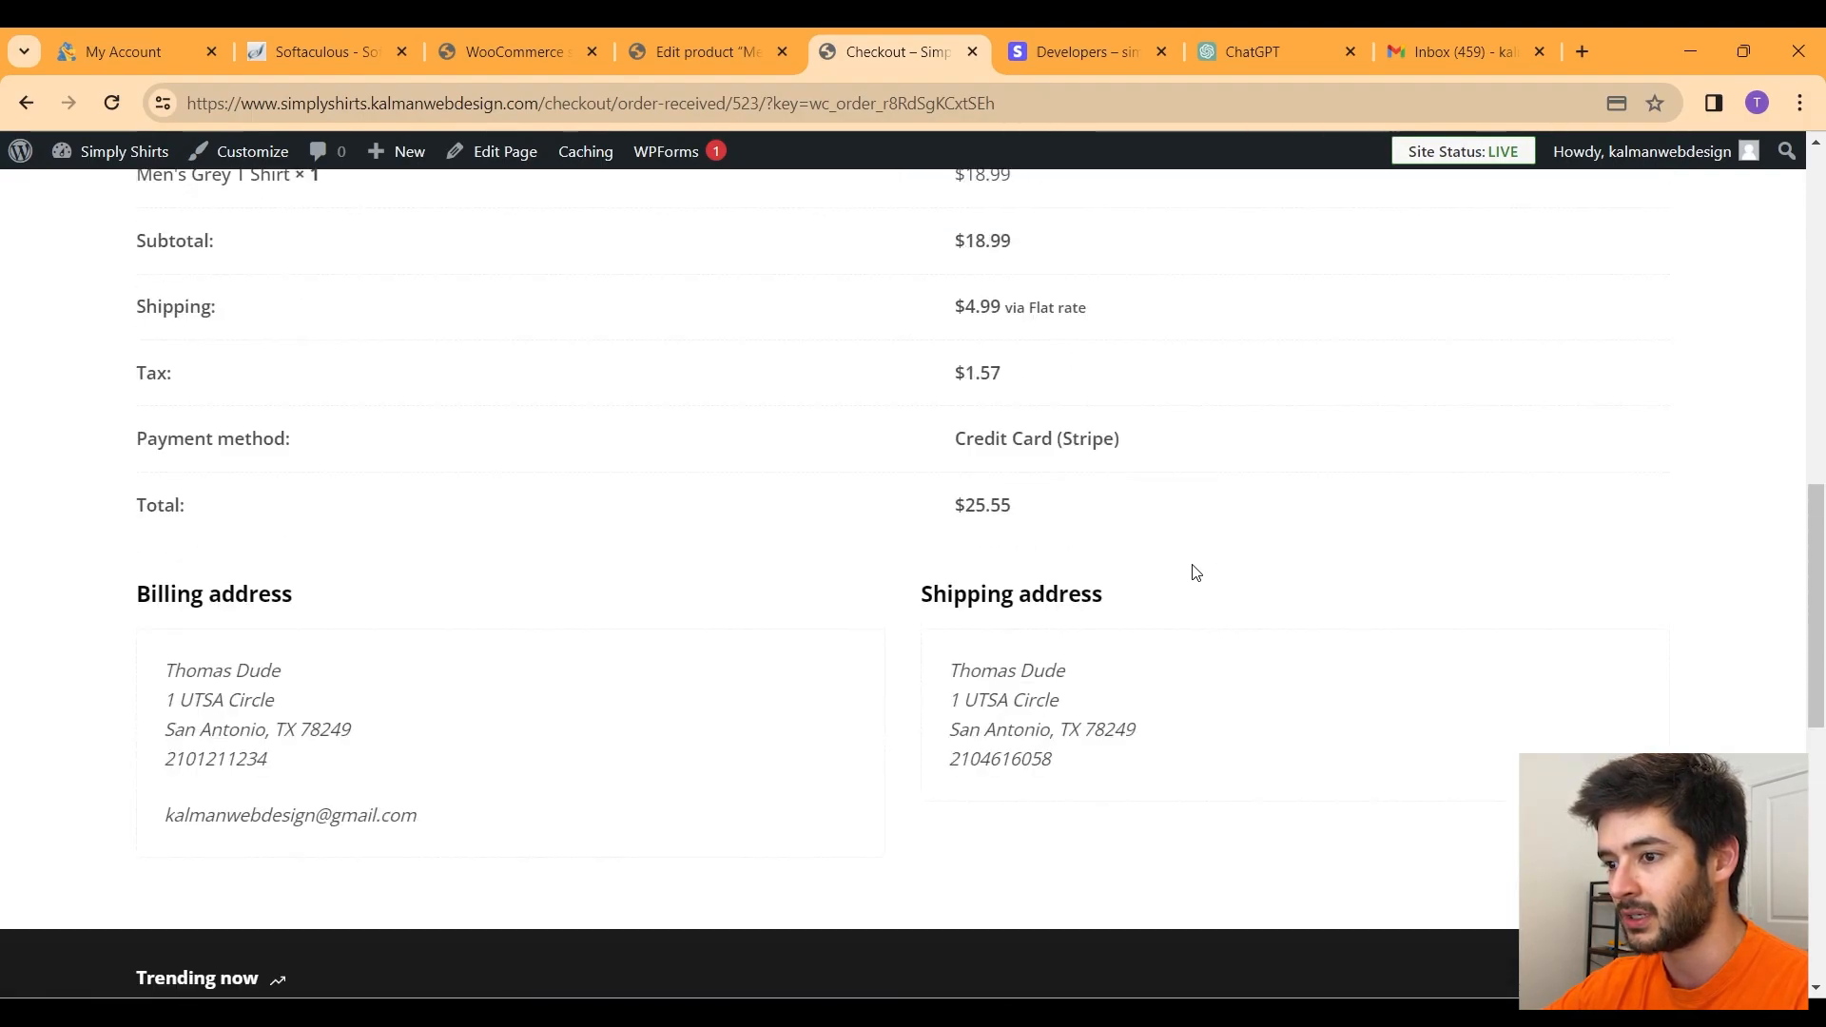
pyautogui.scroll(2, 1197, 571)
pyautogui.moveTo(953, 610); pyautogui.dragTo(1003, 616)
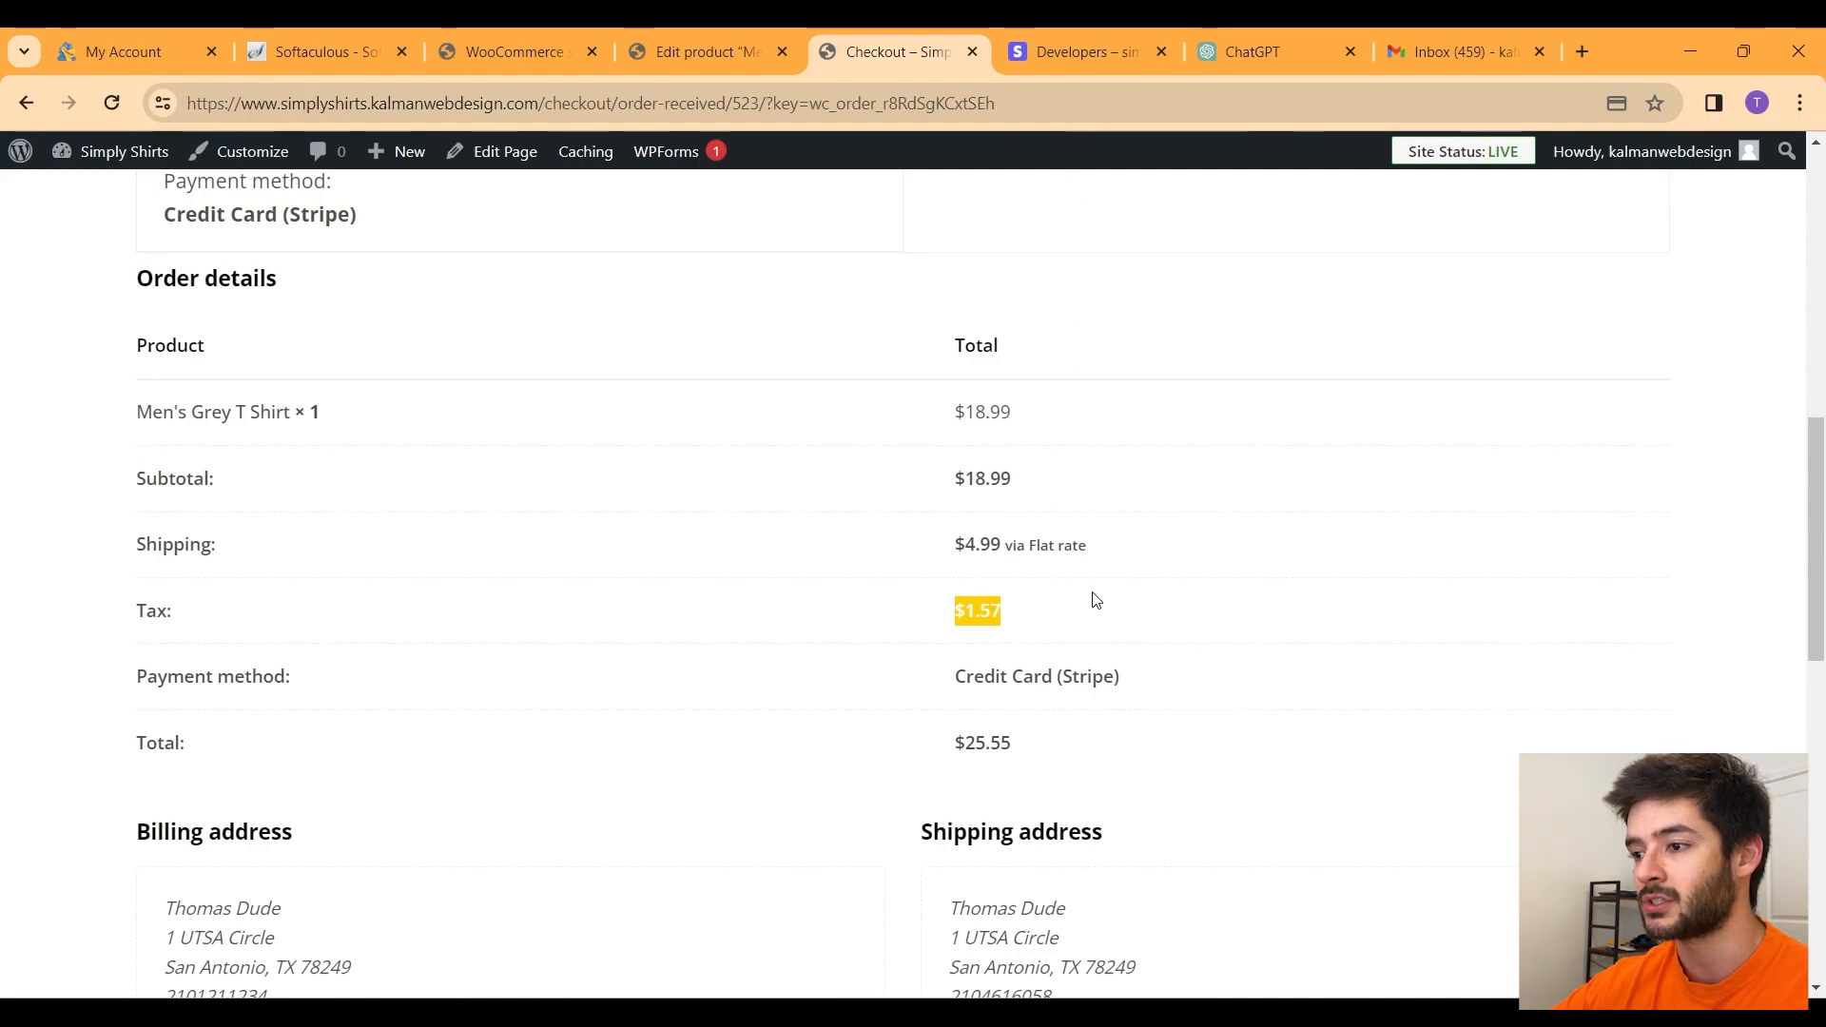
pyautogui.moveTo(1046, 628); pyautogui.dragTo(947, 617)
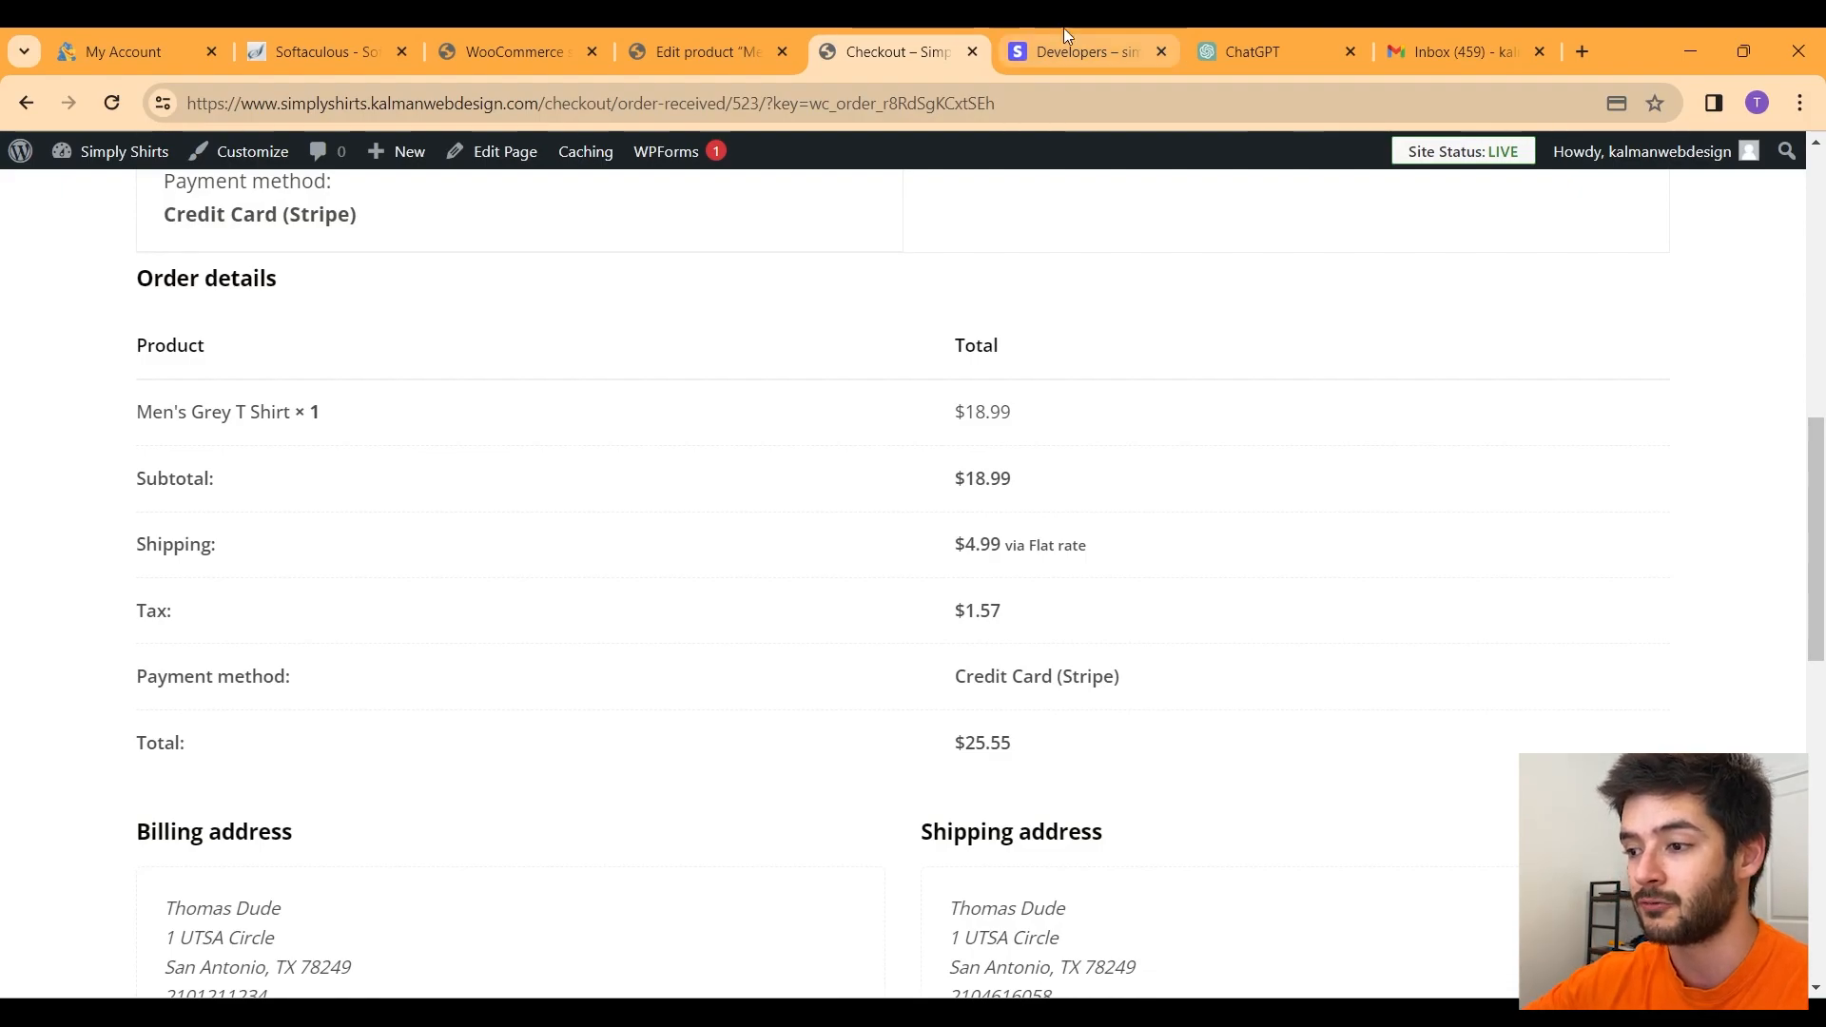
pyautogui.click(1455, 51)
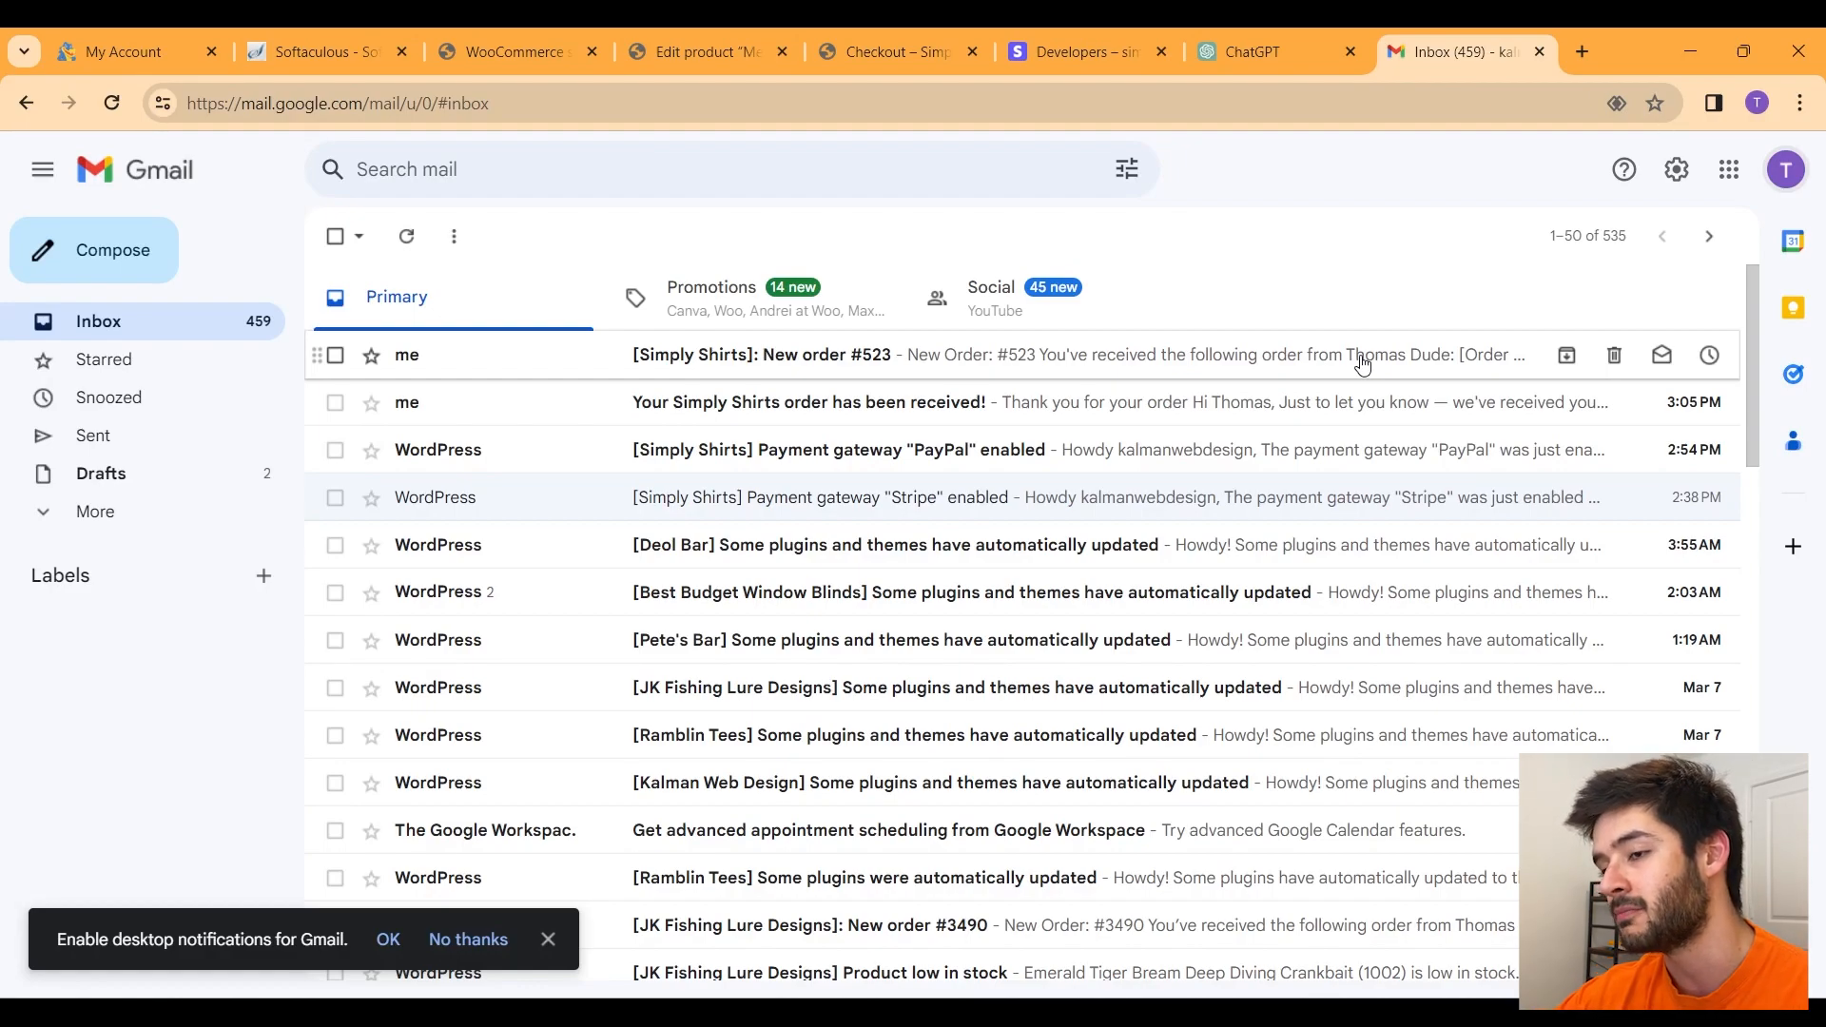
# Step: Open the Simply Shirts new-order email and review its shirt line, Stripe payment and $25.55 total
pyautogui.click(821, 364)
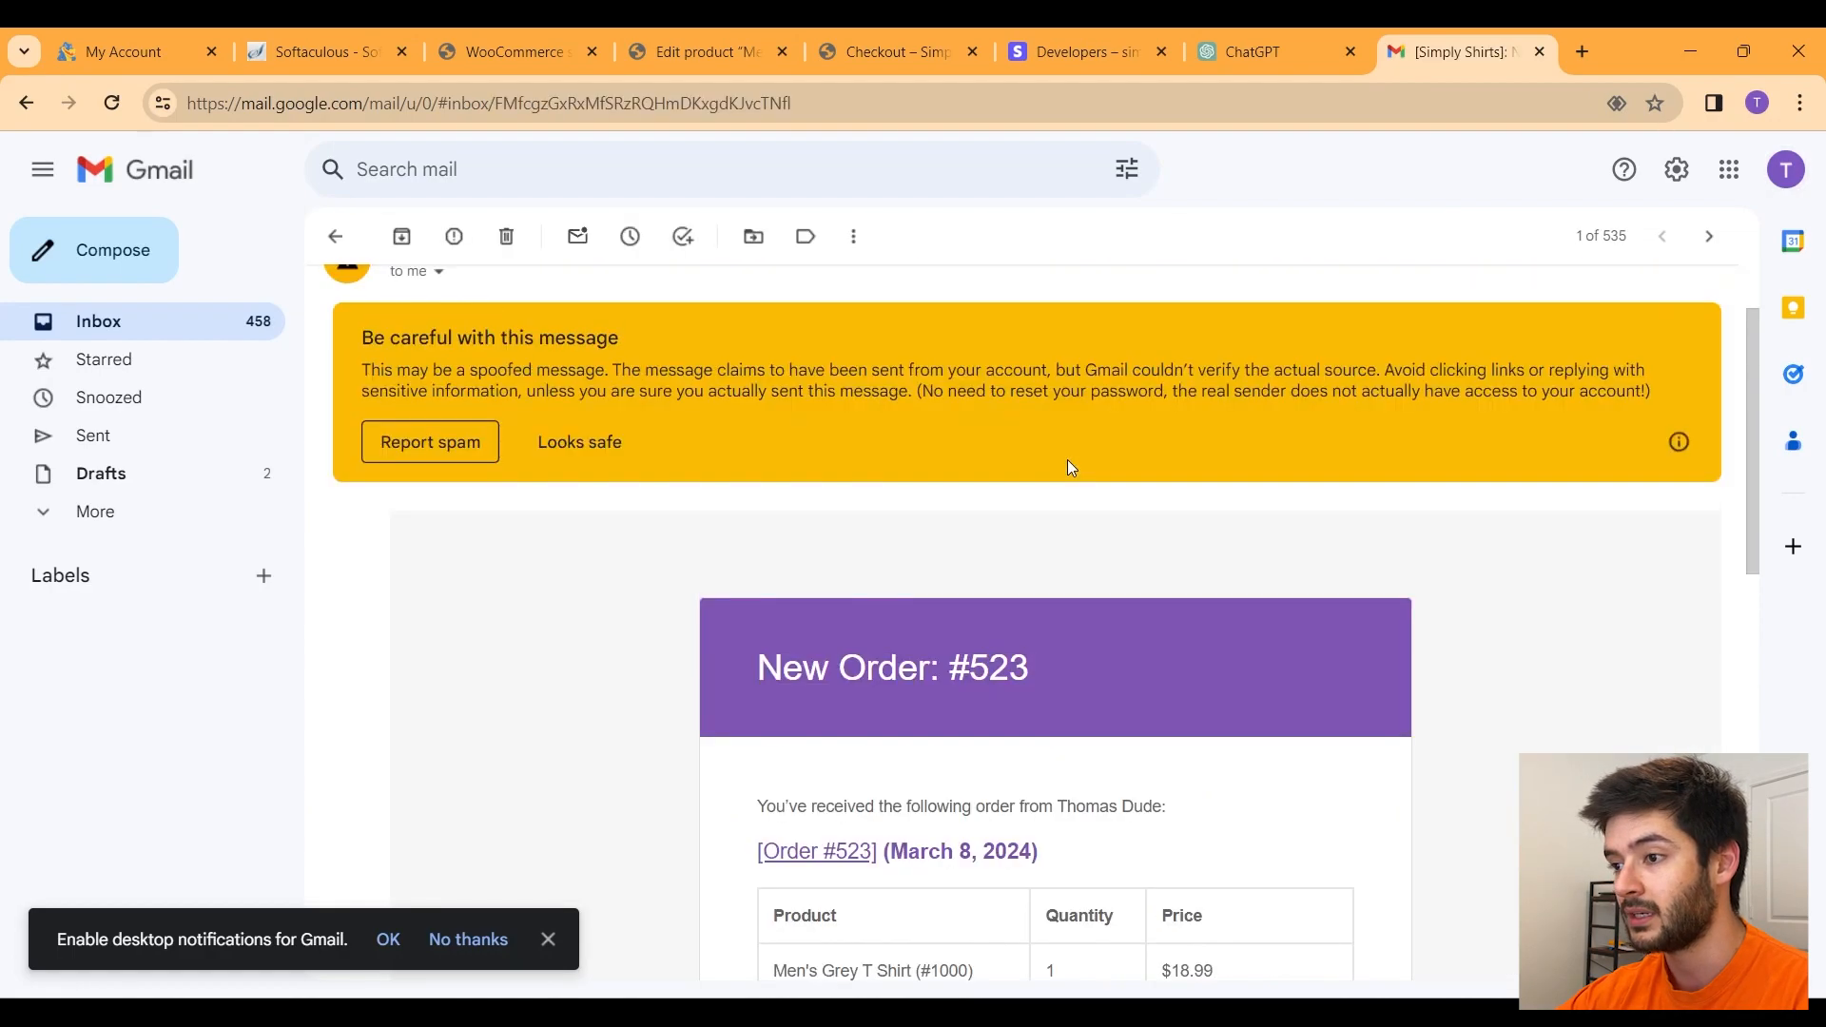
pyautogui.scroll(-4, 1067, 466)
pyautogui.scroll(-2, 1132, 485)
pyautogui.scroll(-3, 1116, 511)
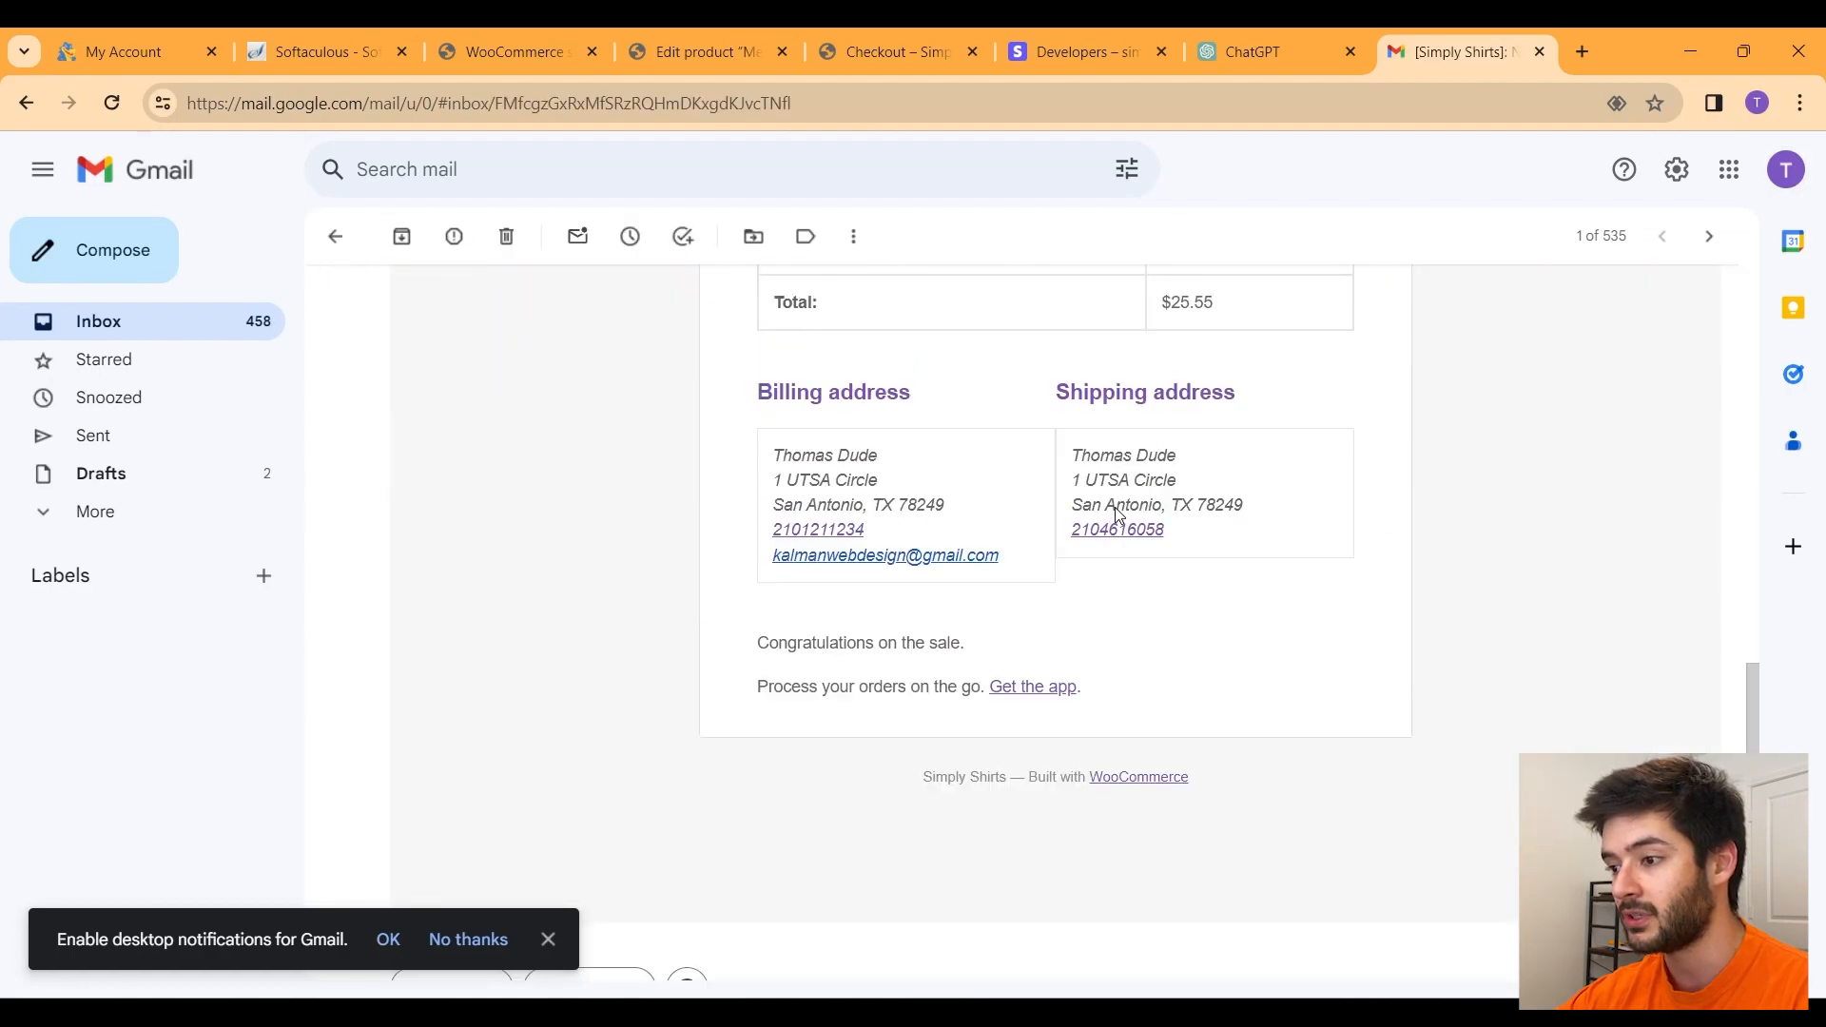
pyautogui.scroll(5, 1114, 506)
pyautogui.scroll(2, 1117, 508)
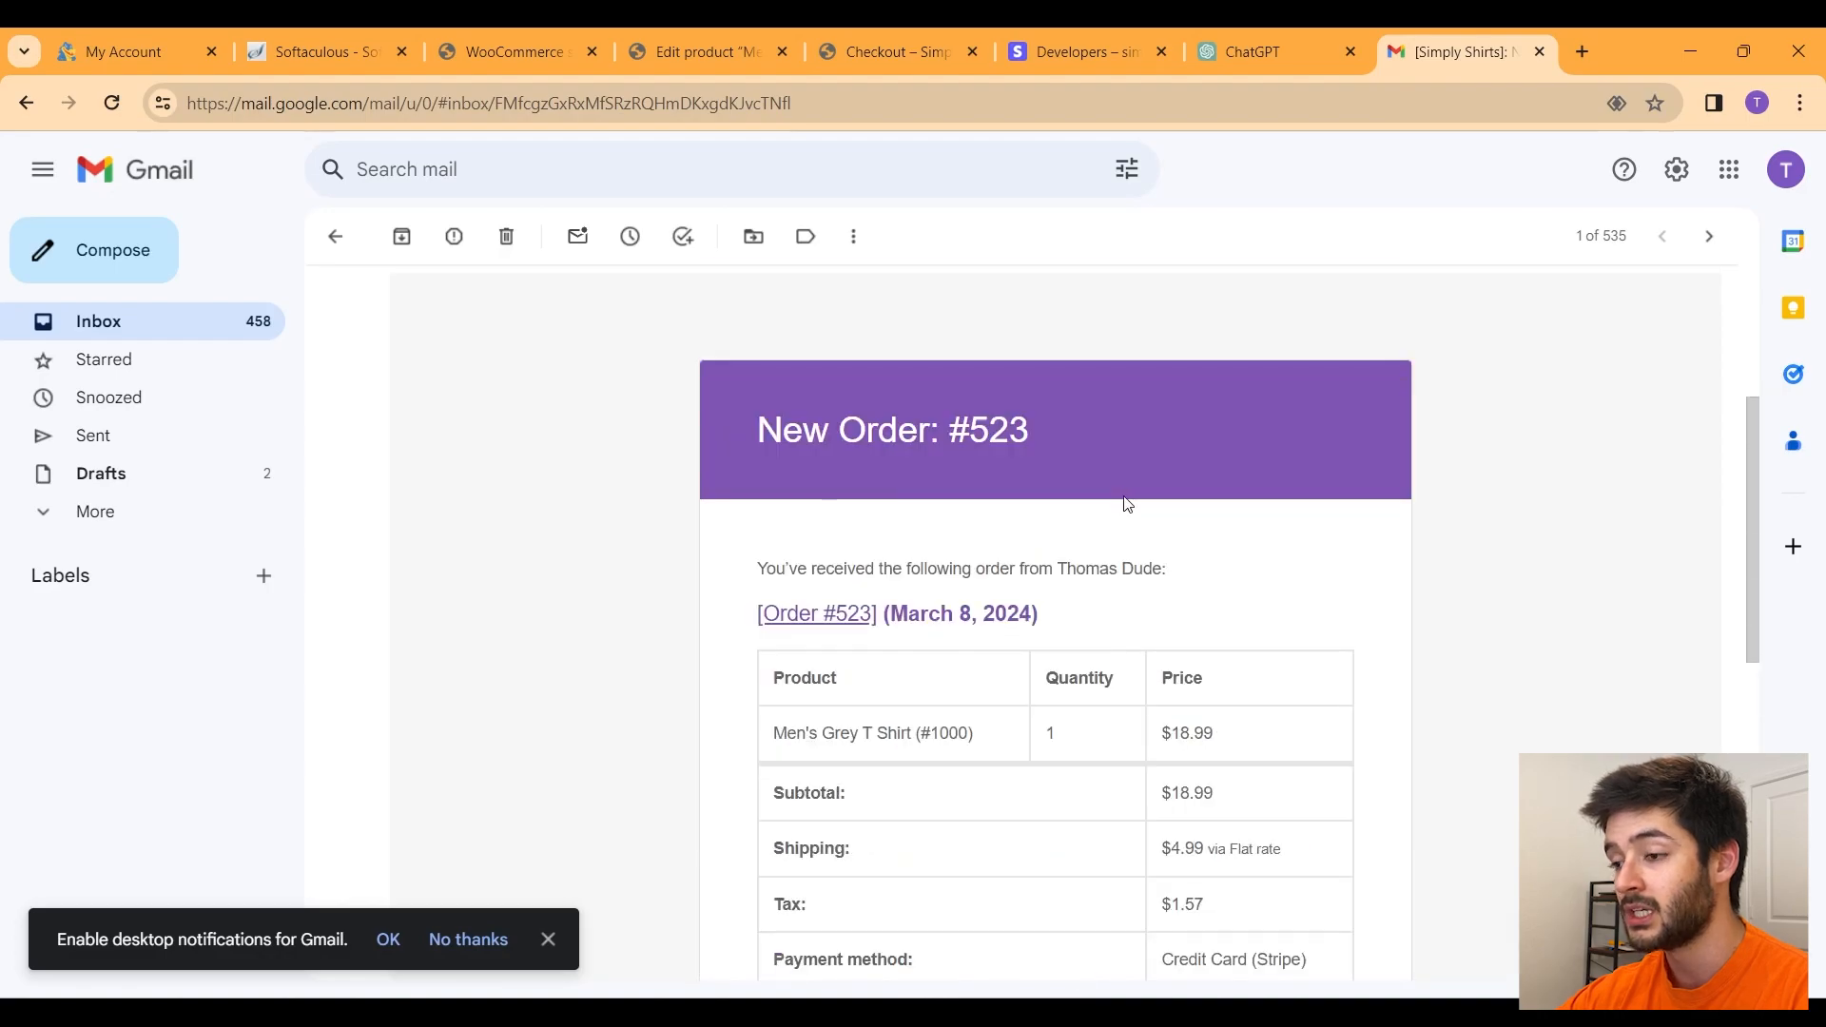
pyautogui.scroll(-3, 1129, 501)
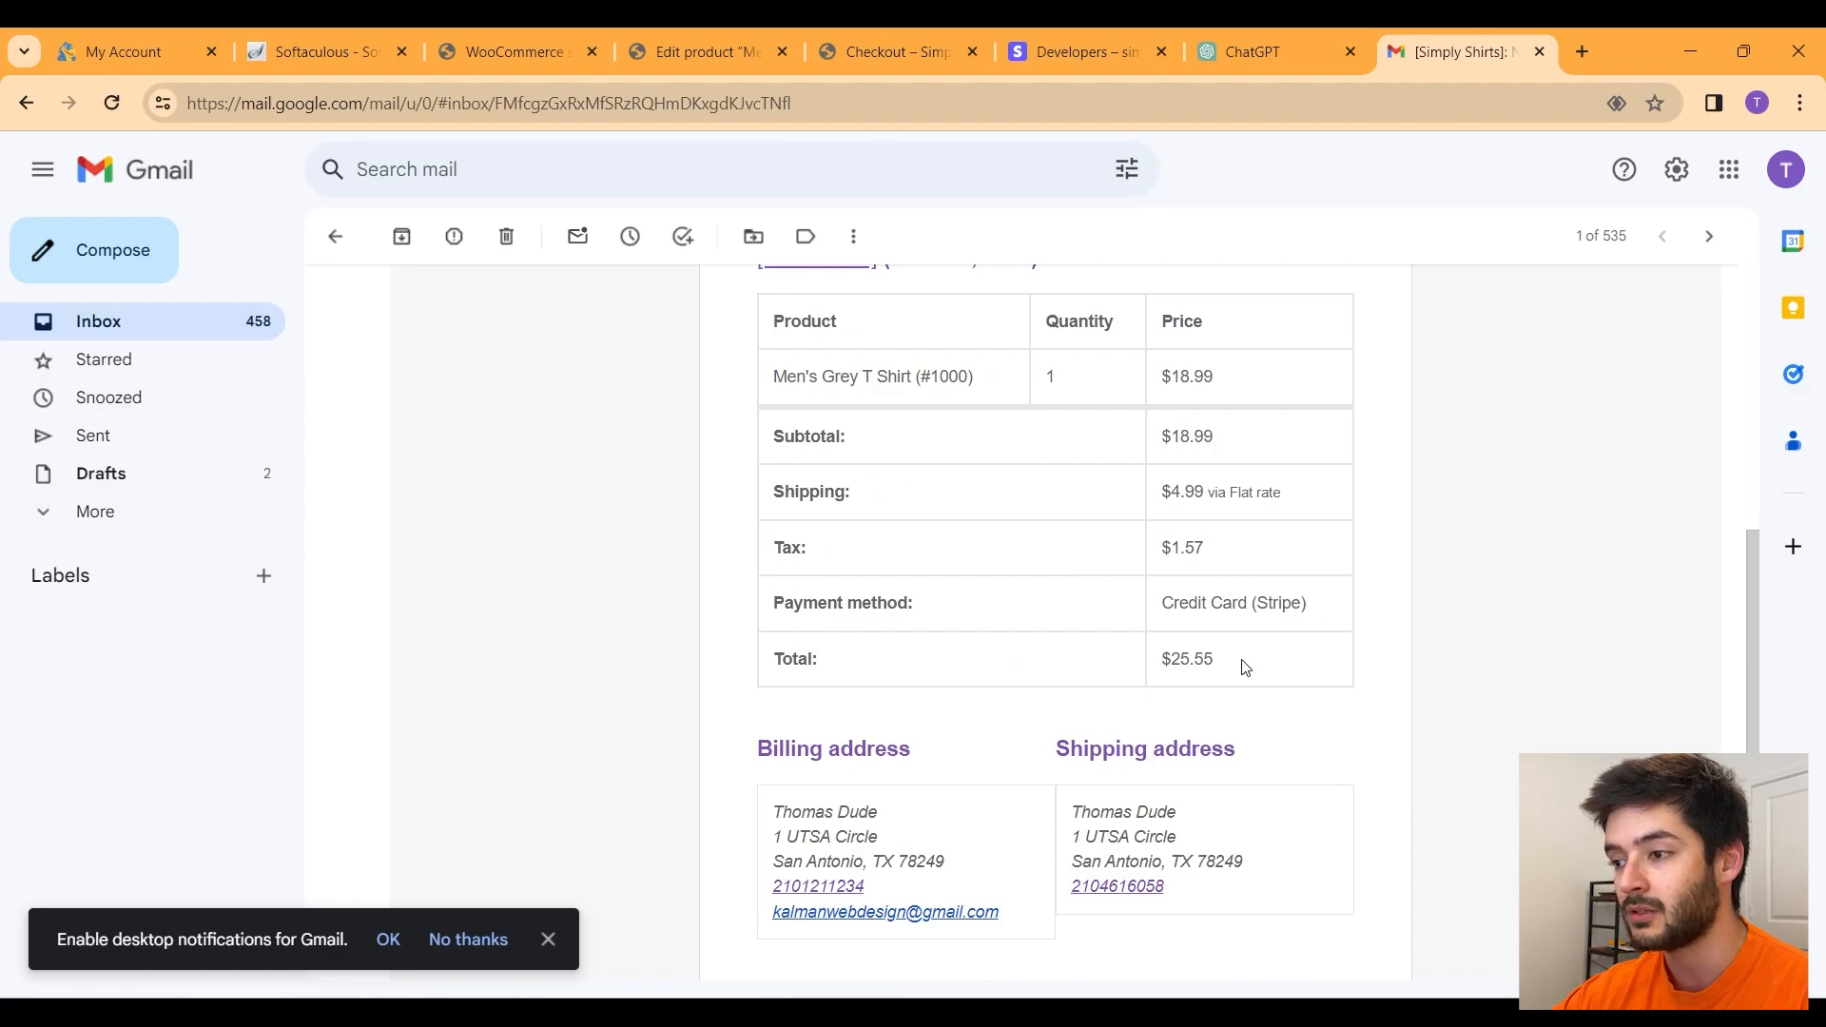
pyautogui.moveTo(1246, 666); pyautogui.dragTo(693, 346)
pyautogui.scroll(3, 1296, 514)
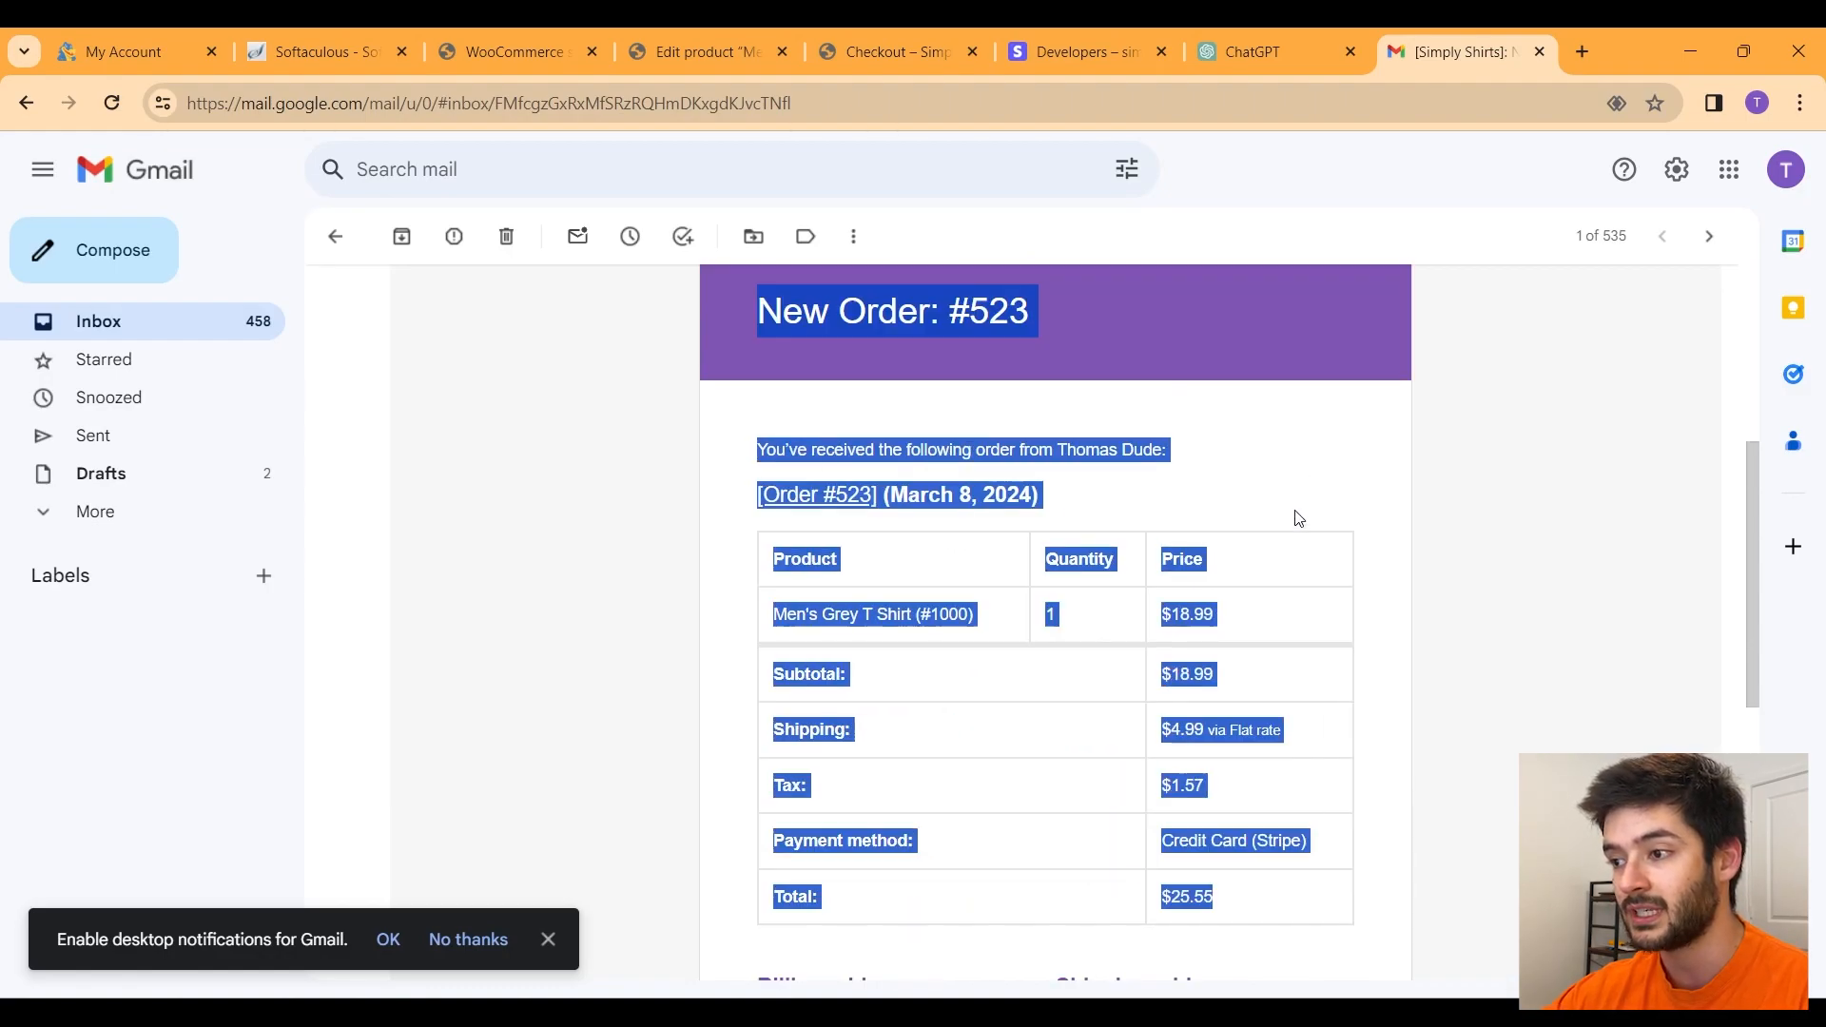
pyautogui.scroll(1, 1260, 618)
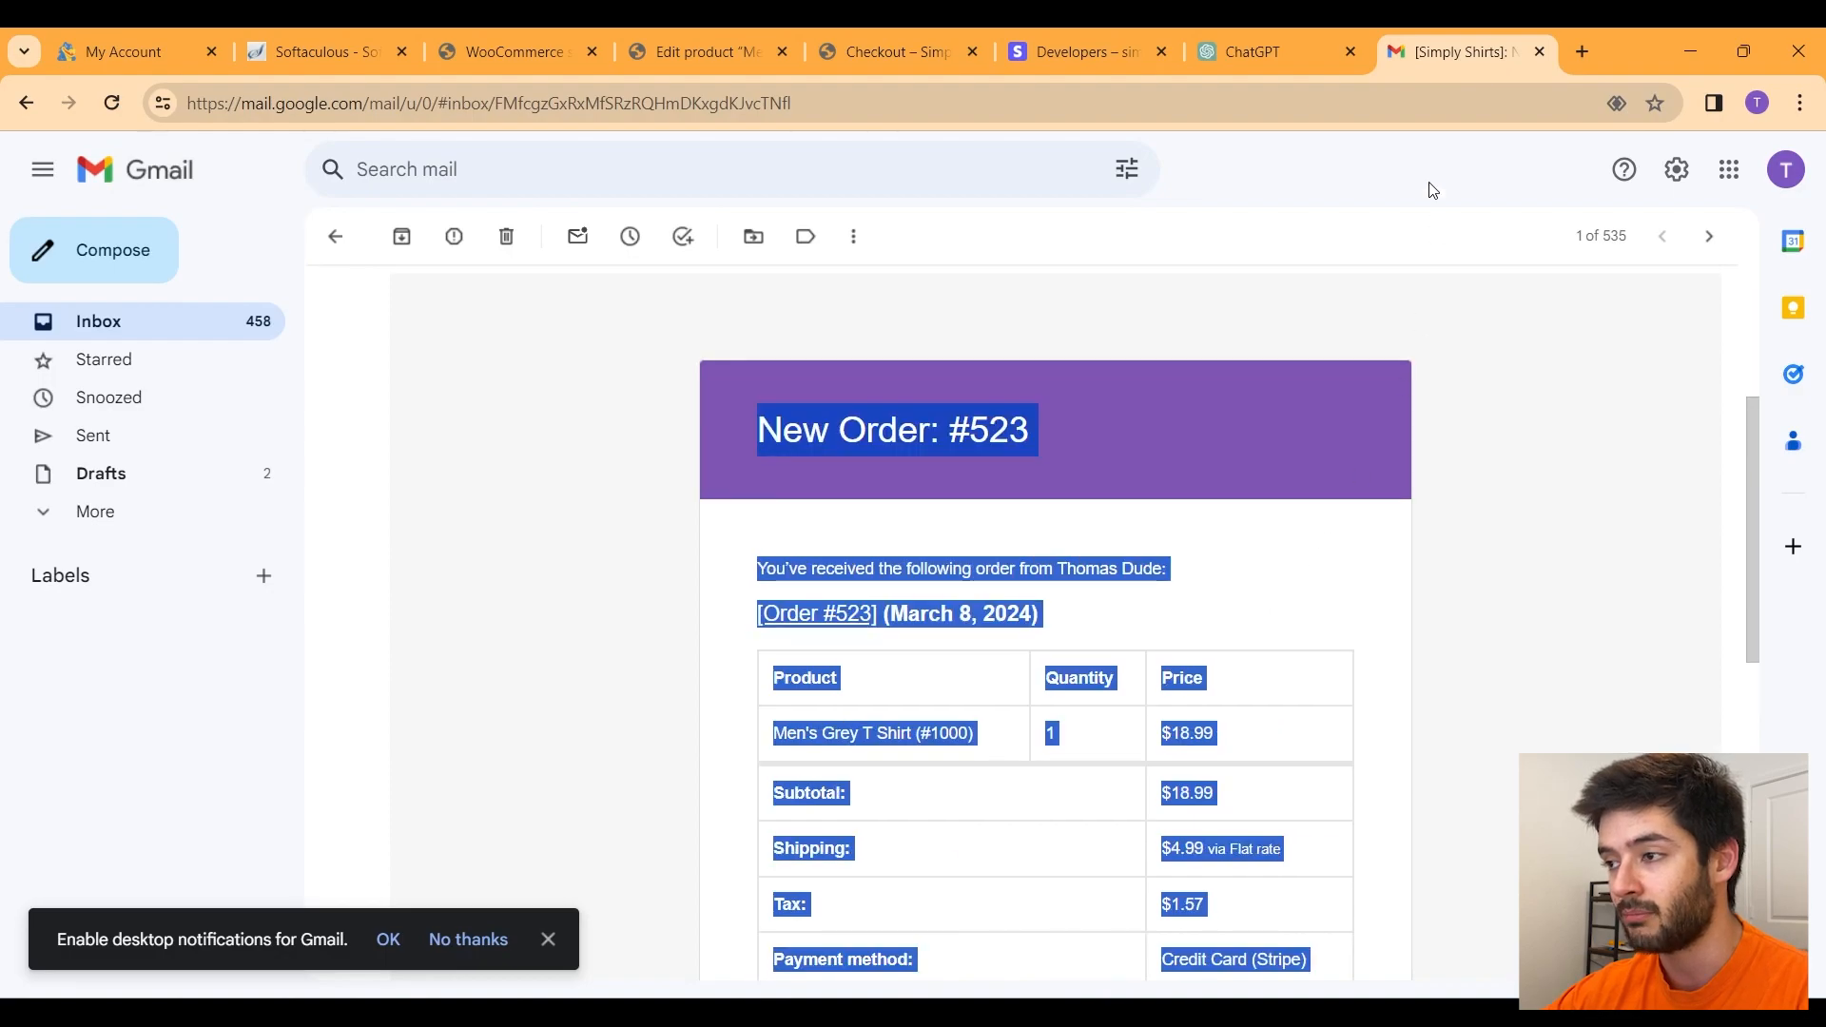
# Step: Return to the Customizer and look through WooCommerce General and Checkout Page settings
pyautogui.click(245, 164)
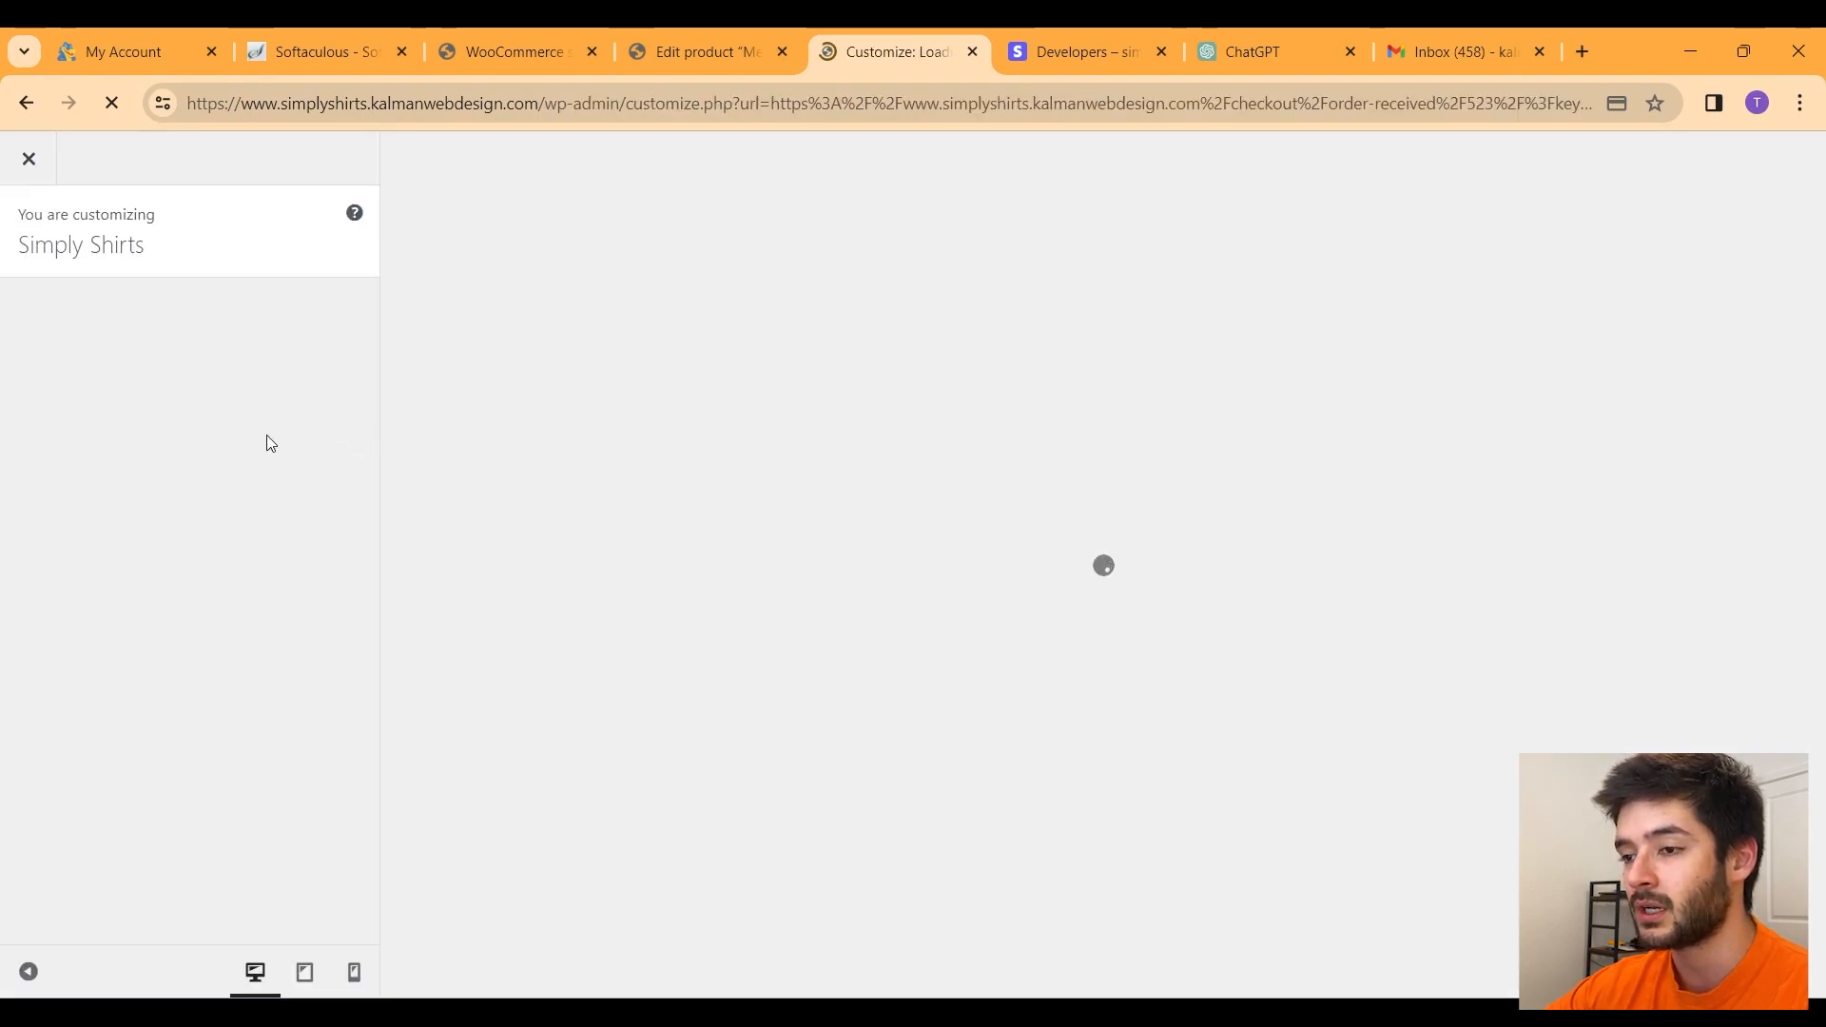
pyautogui.scroll(-5, 250, 518)
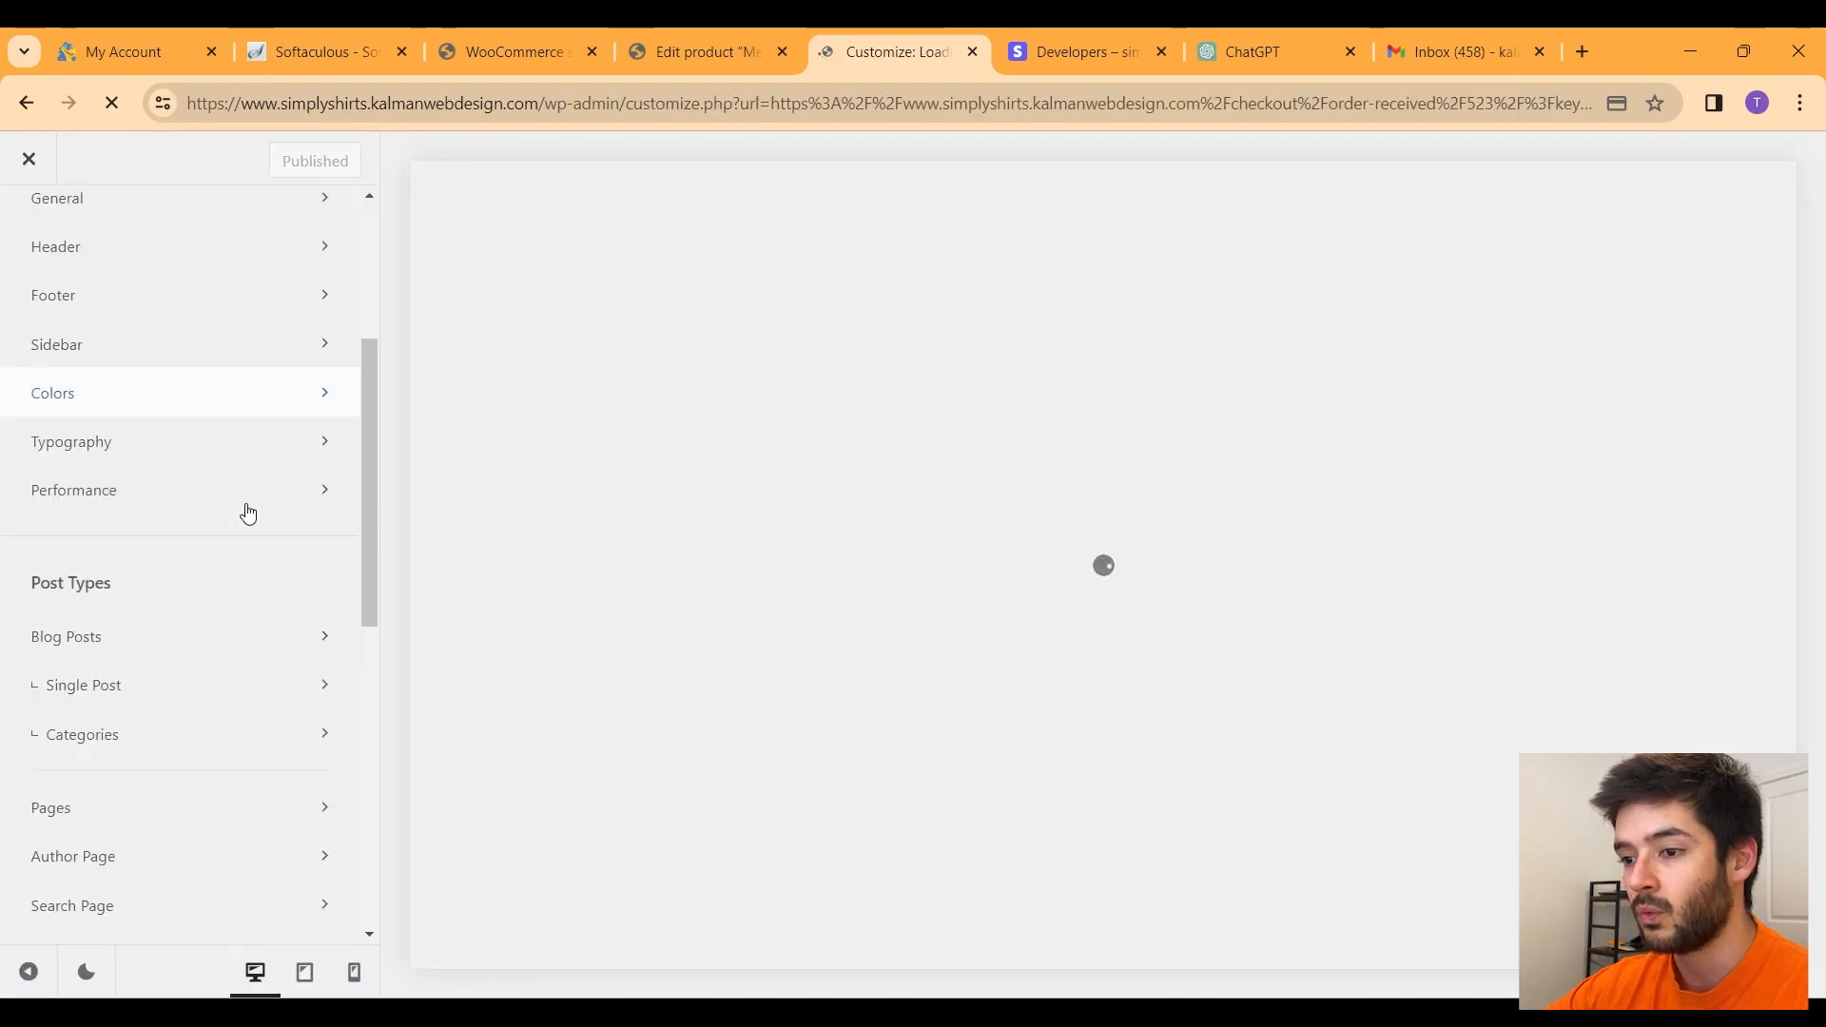
pyautogui.scroll(-4, 228, 496)
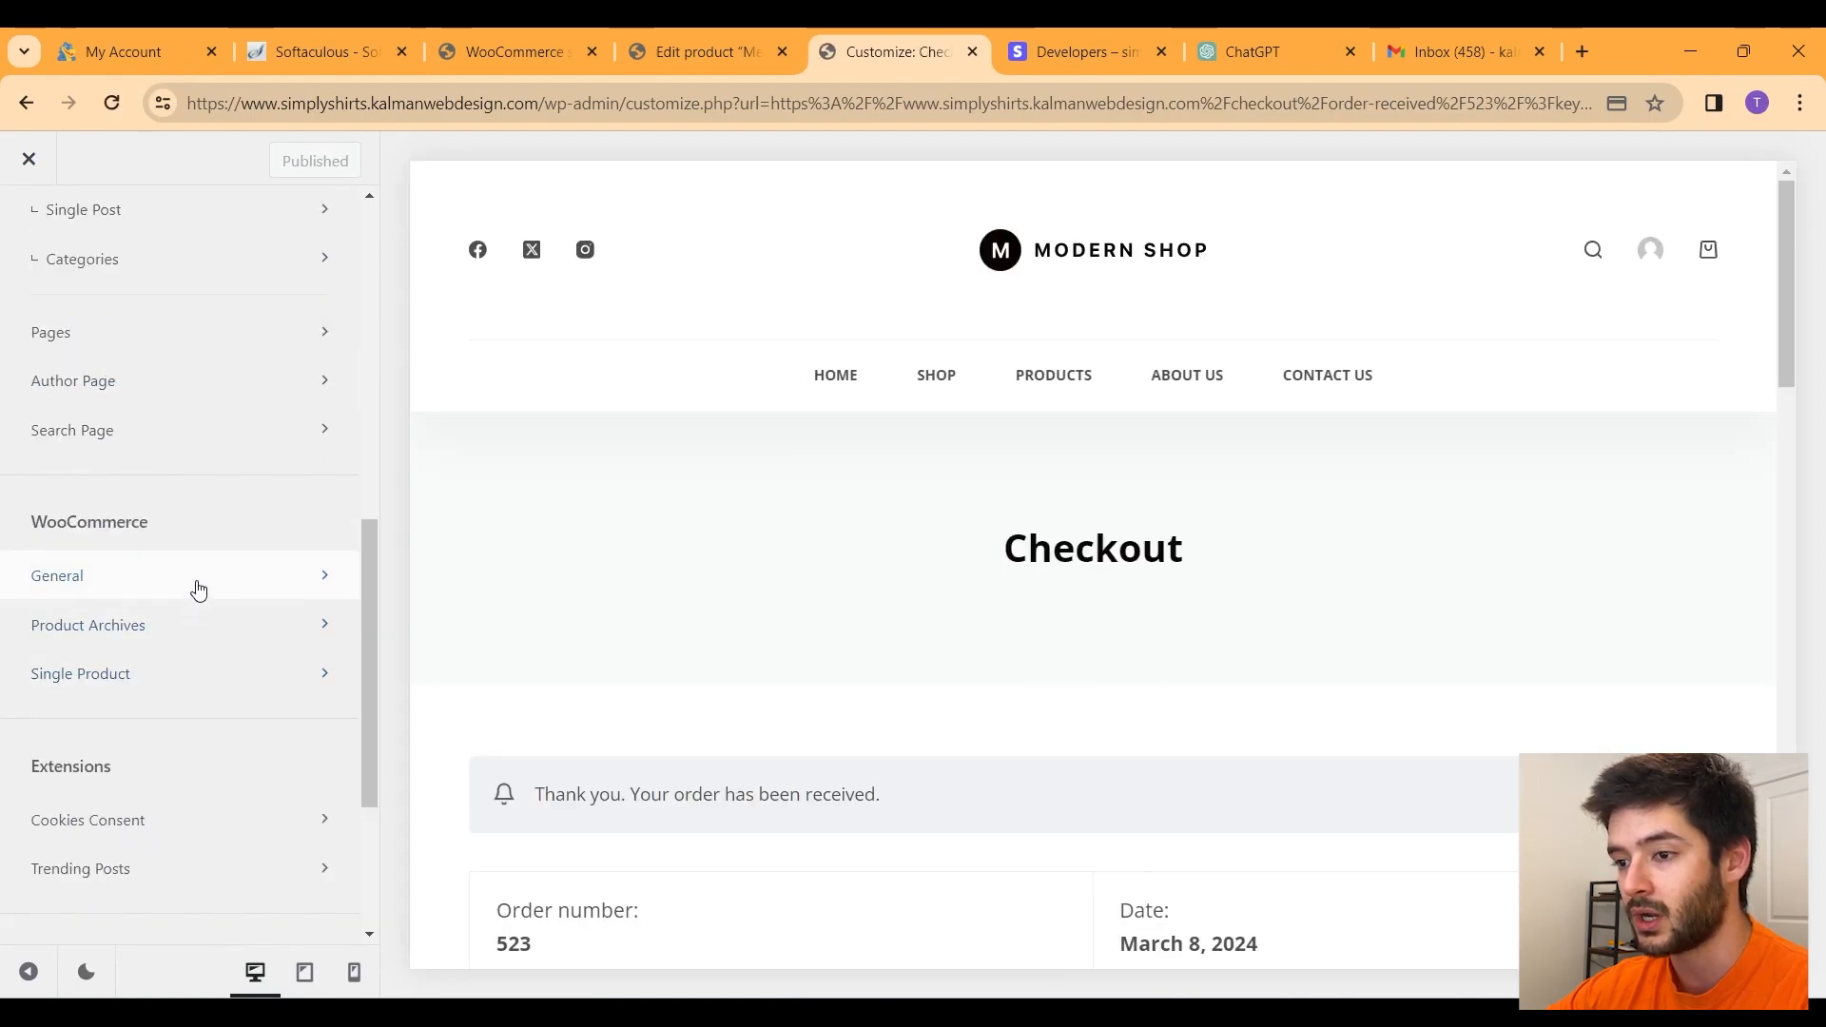
pyautogui.click(193, 588)
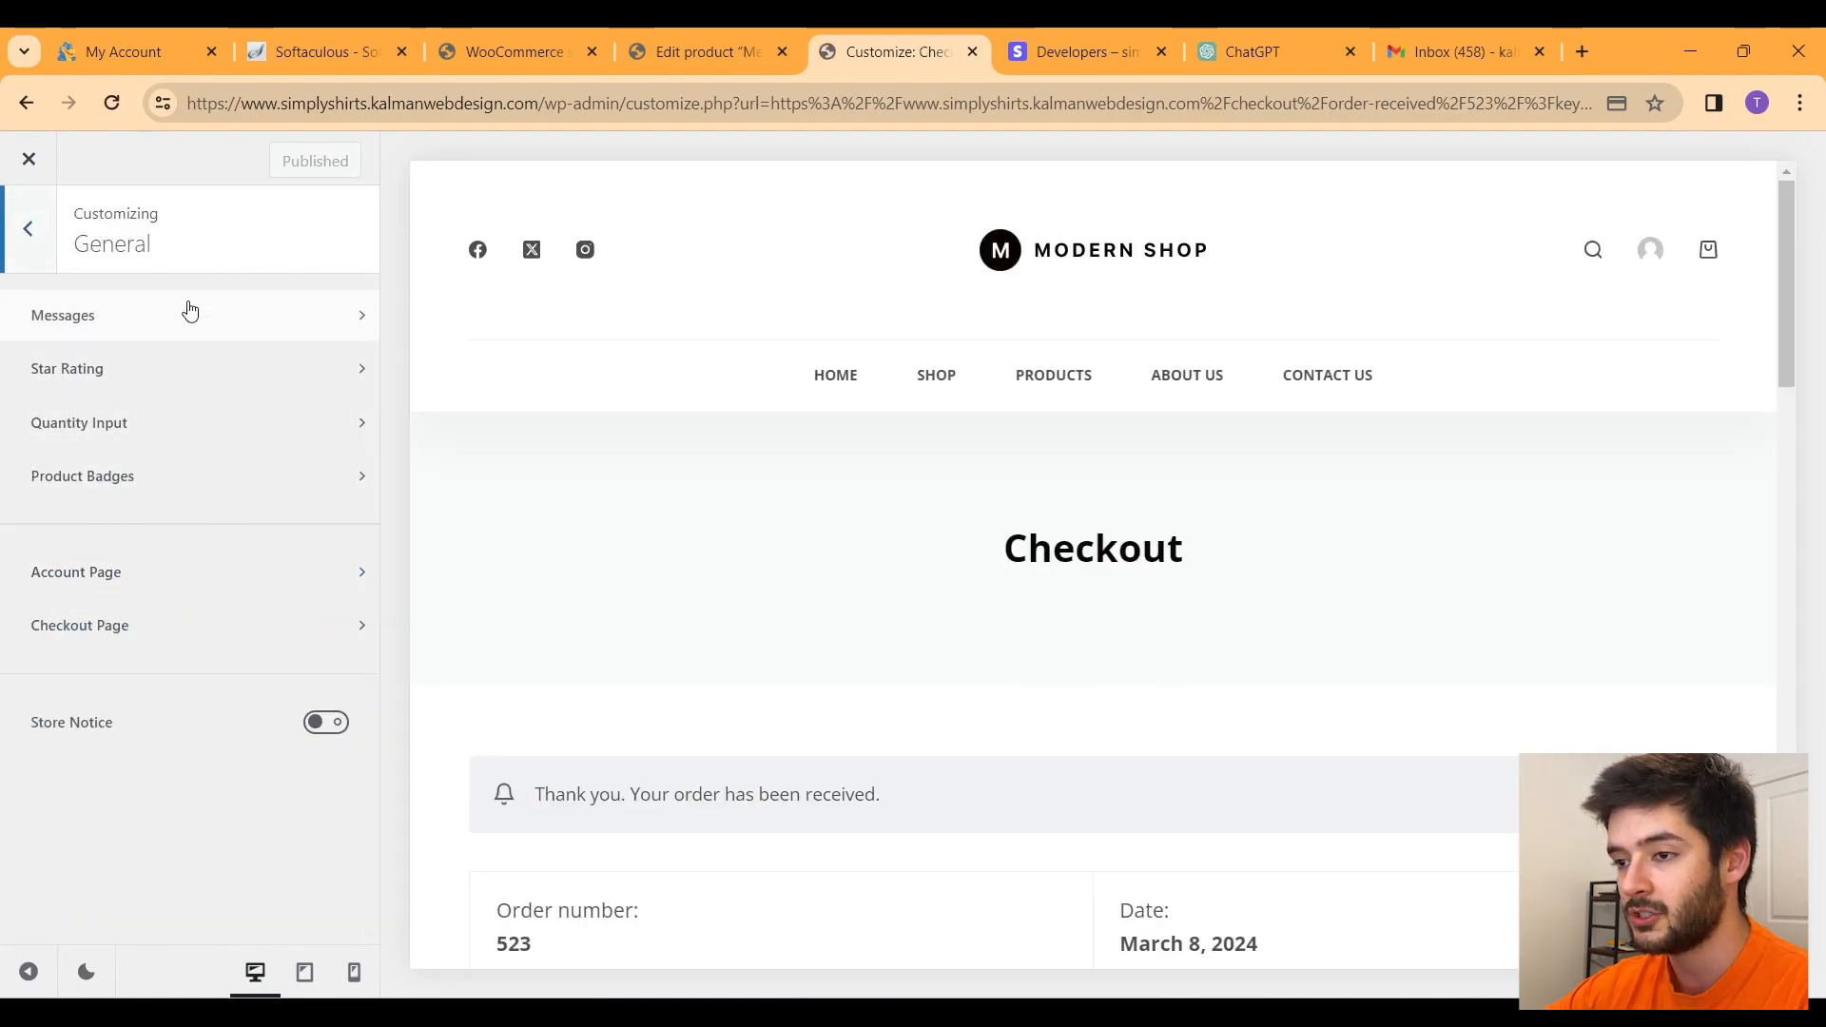
pyautogui.click(142, 634)
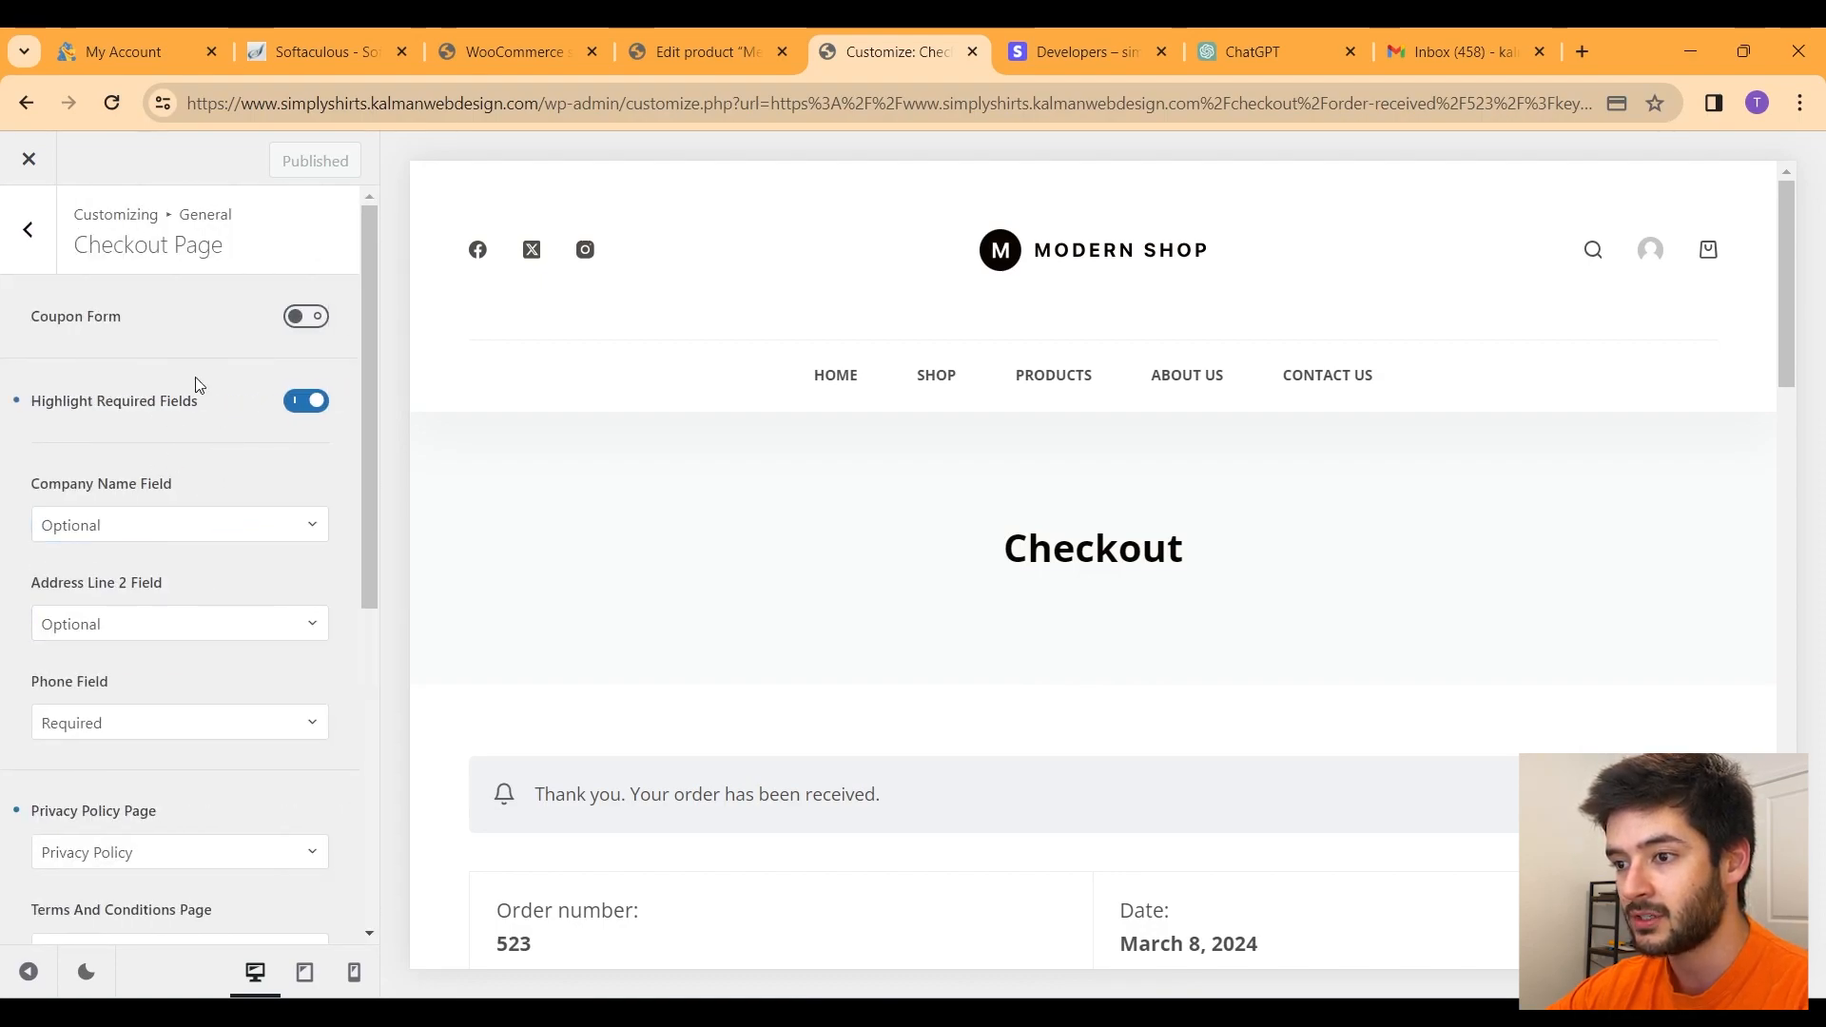
pyautogui.click(23, 255)
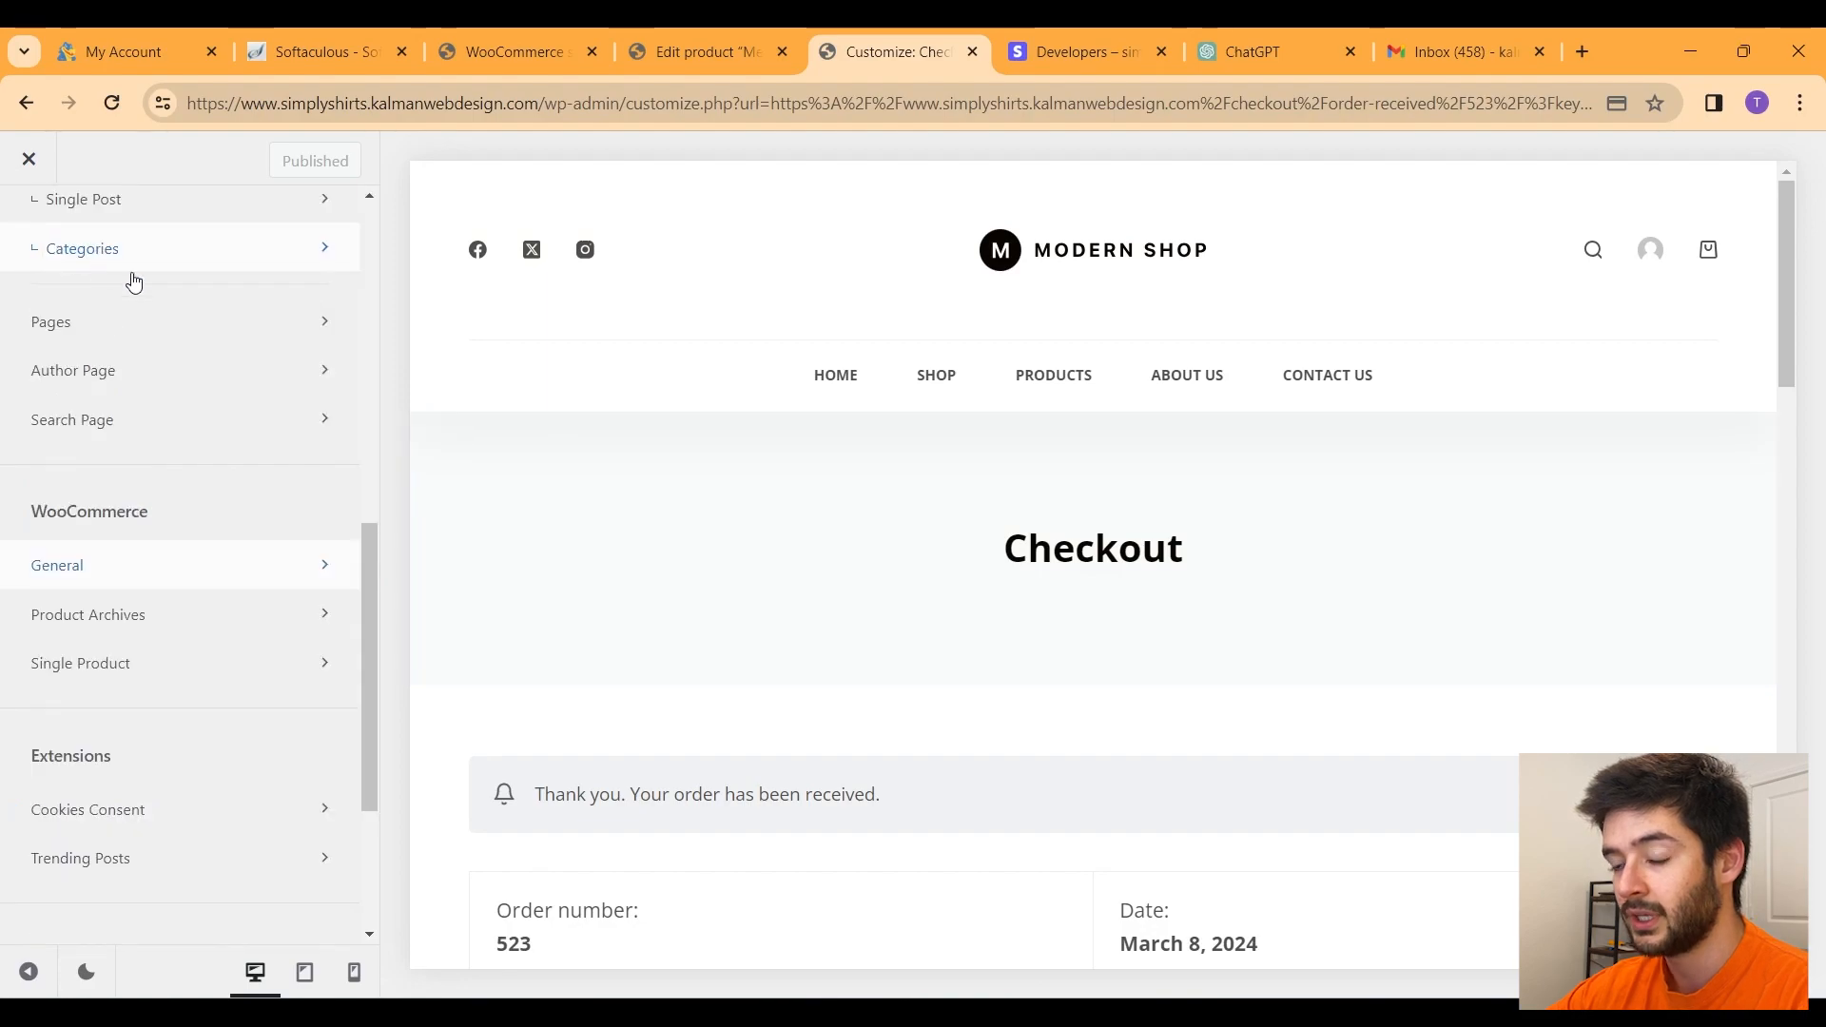
# Step: Review the Single Product design options, then open Product Archives
pyautogui.click(142, 654)
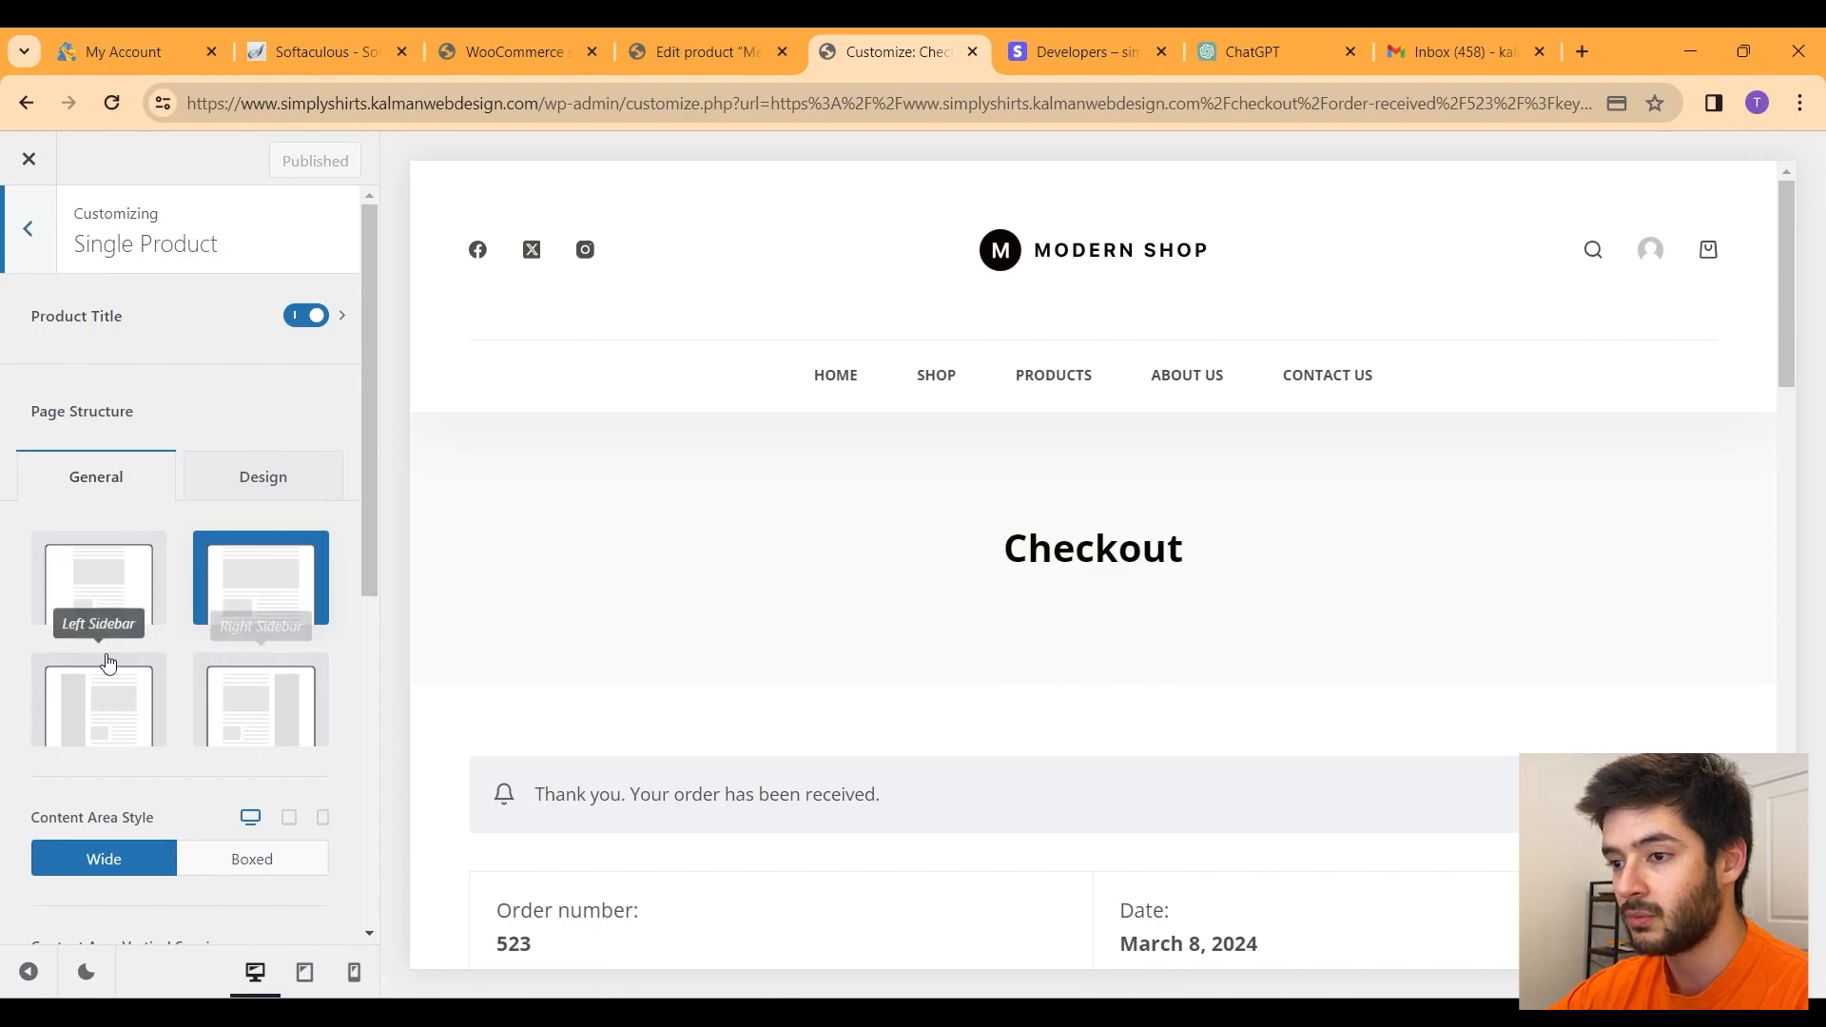
pyautogui.scroll(-6, 159, 705)
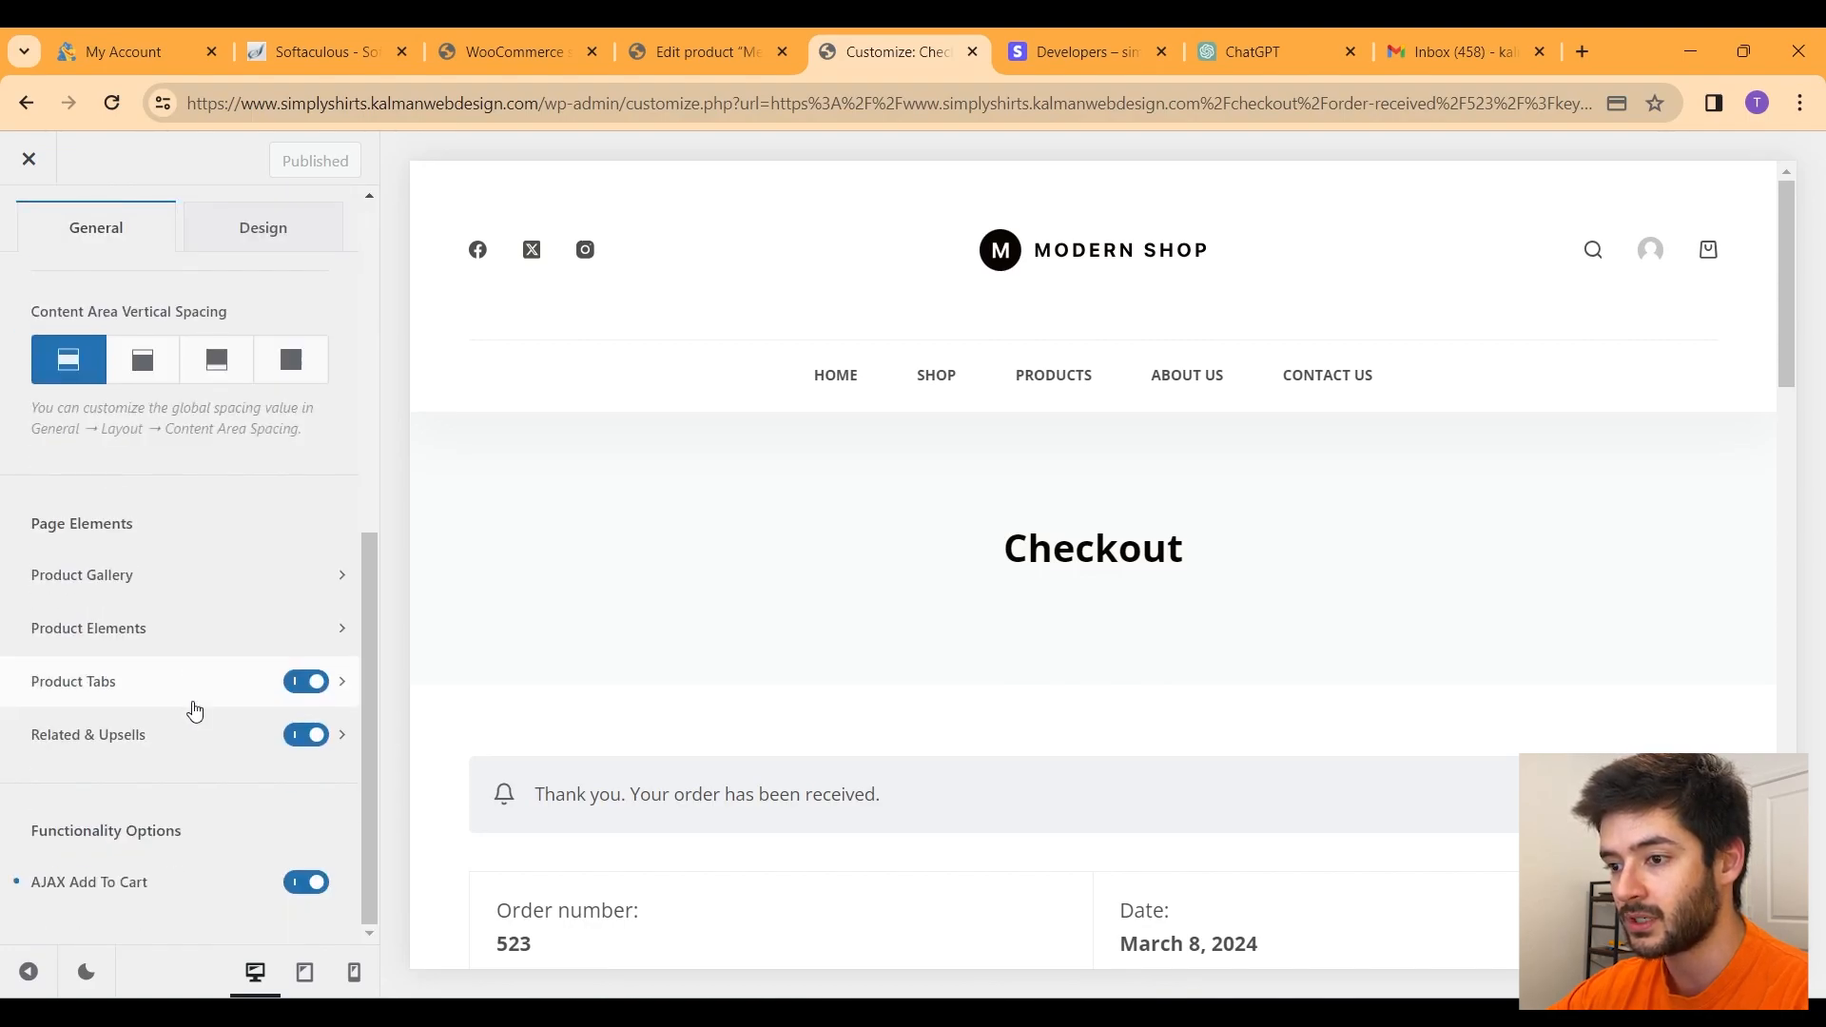
pyautogui.scroll(8, 196, 710)
pyautogui.click(212, 477)
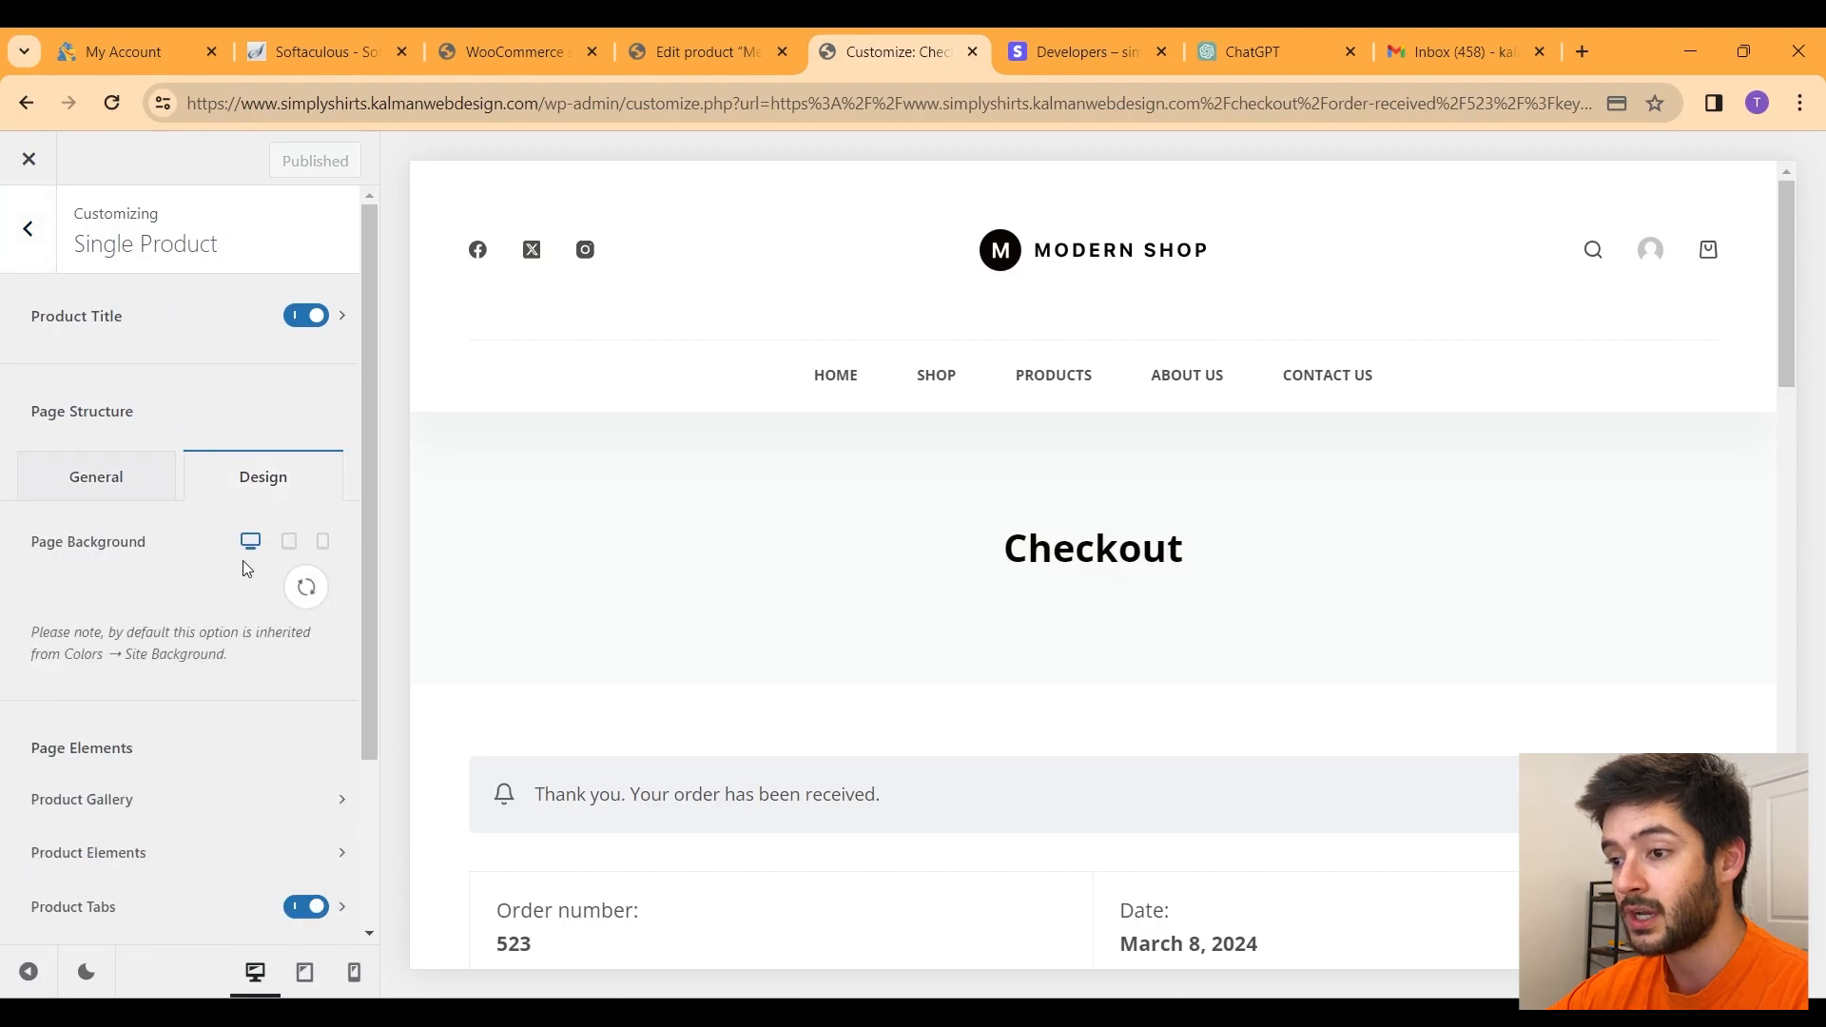
pyautogui.scroll(-2, 245, 567)
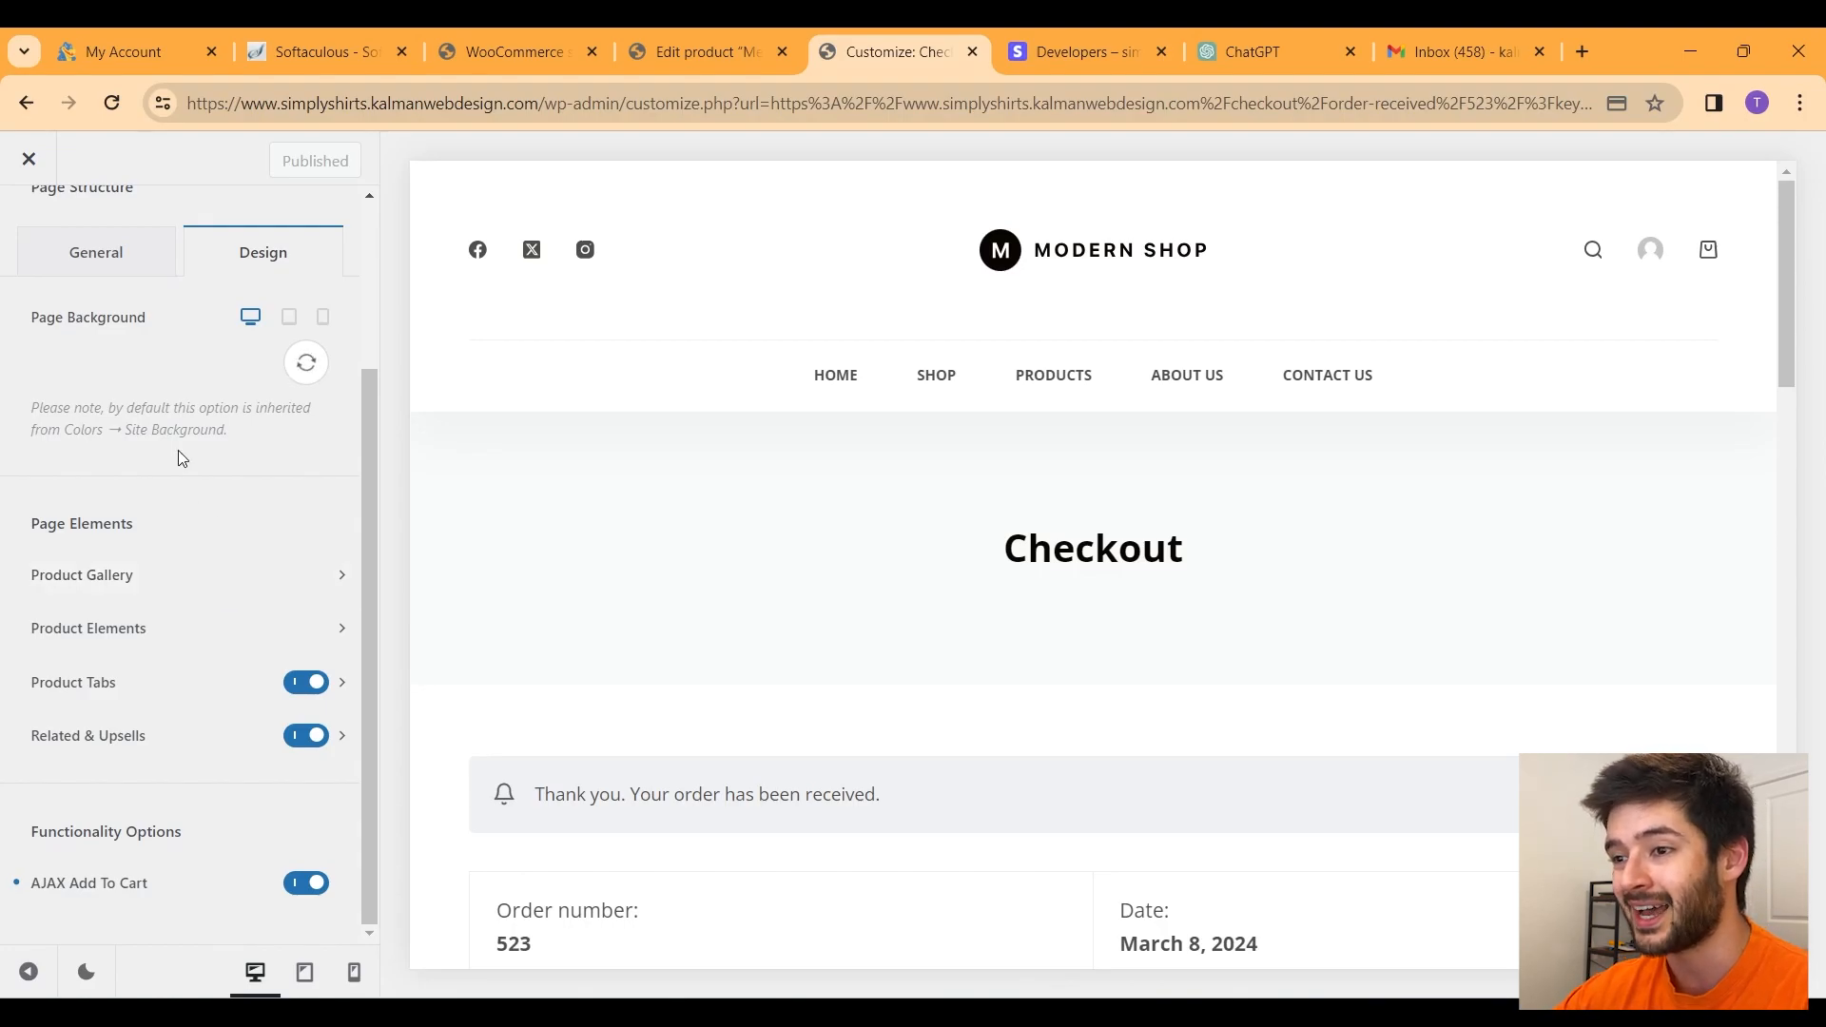
pyautogui.scroll(3, 187, 465)
pyautogui.click(28, 230)
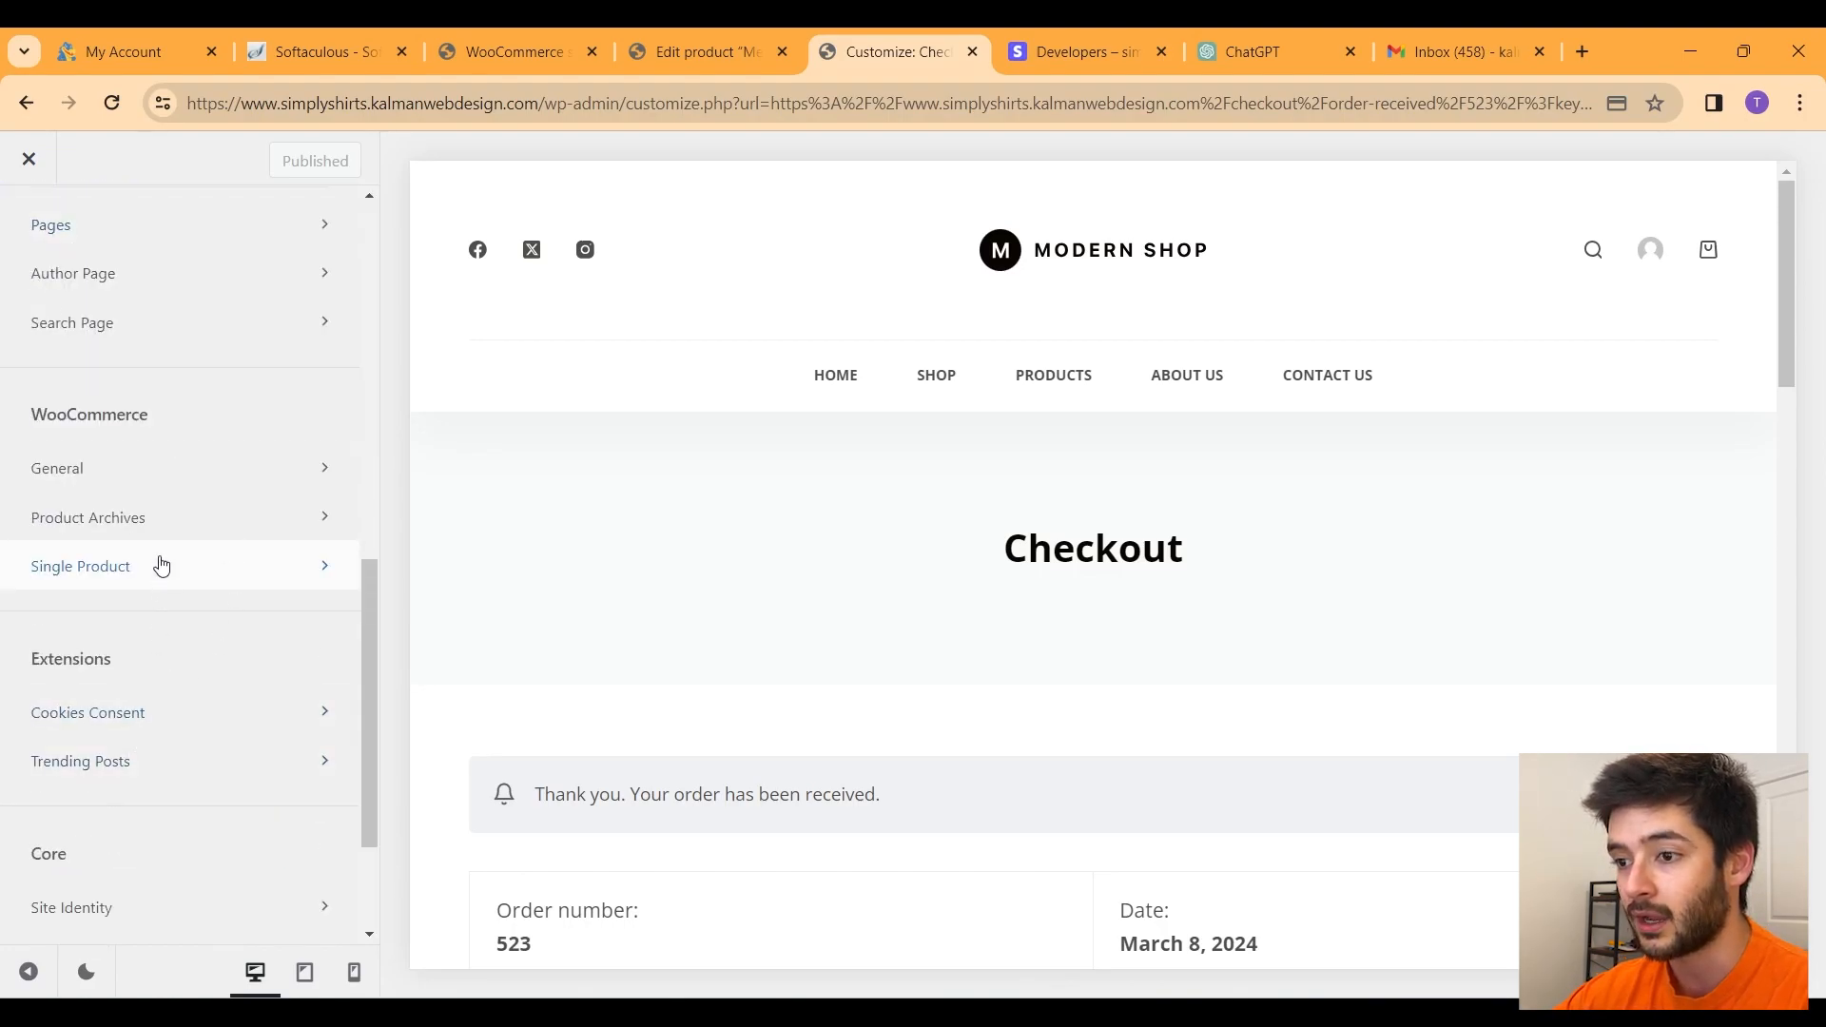
pyautogui.click(165, 526)
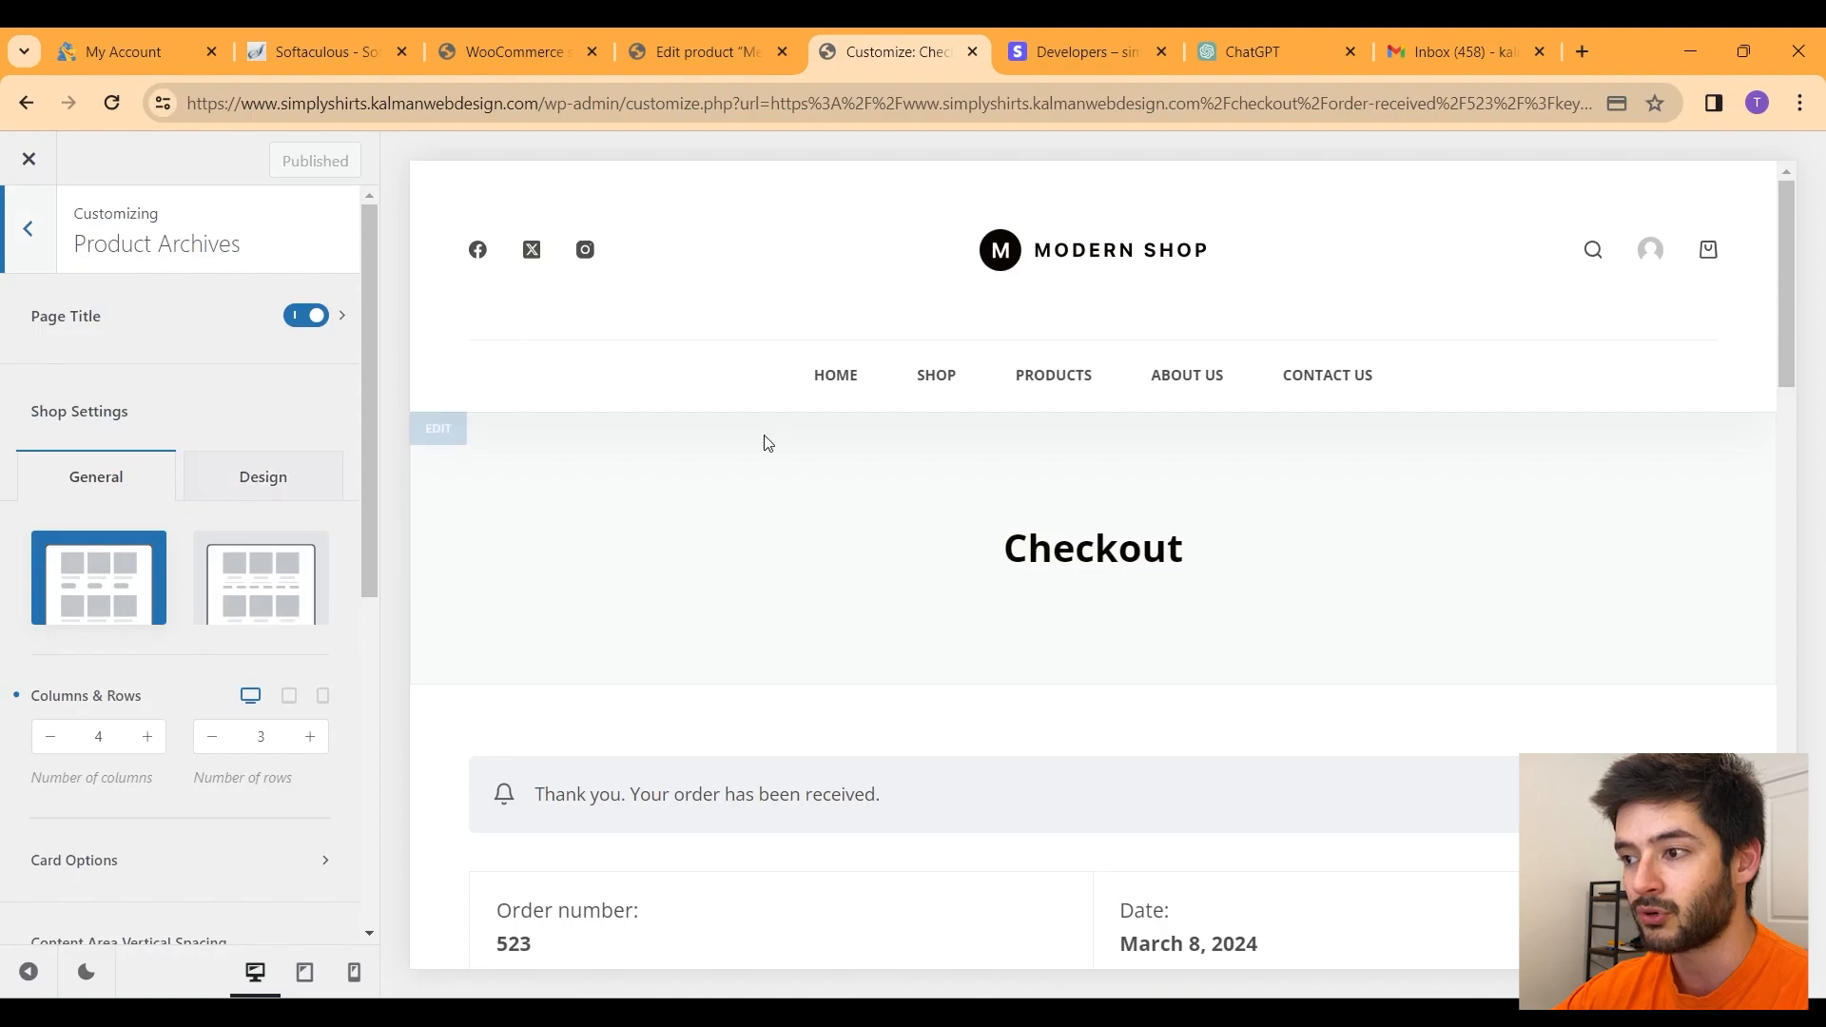
# Step: Load the Shop page in the preview and select the Number of columns value
pyautogui.moveTo(959, 394)
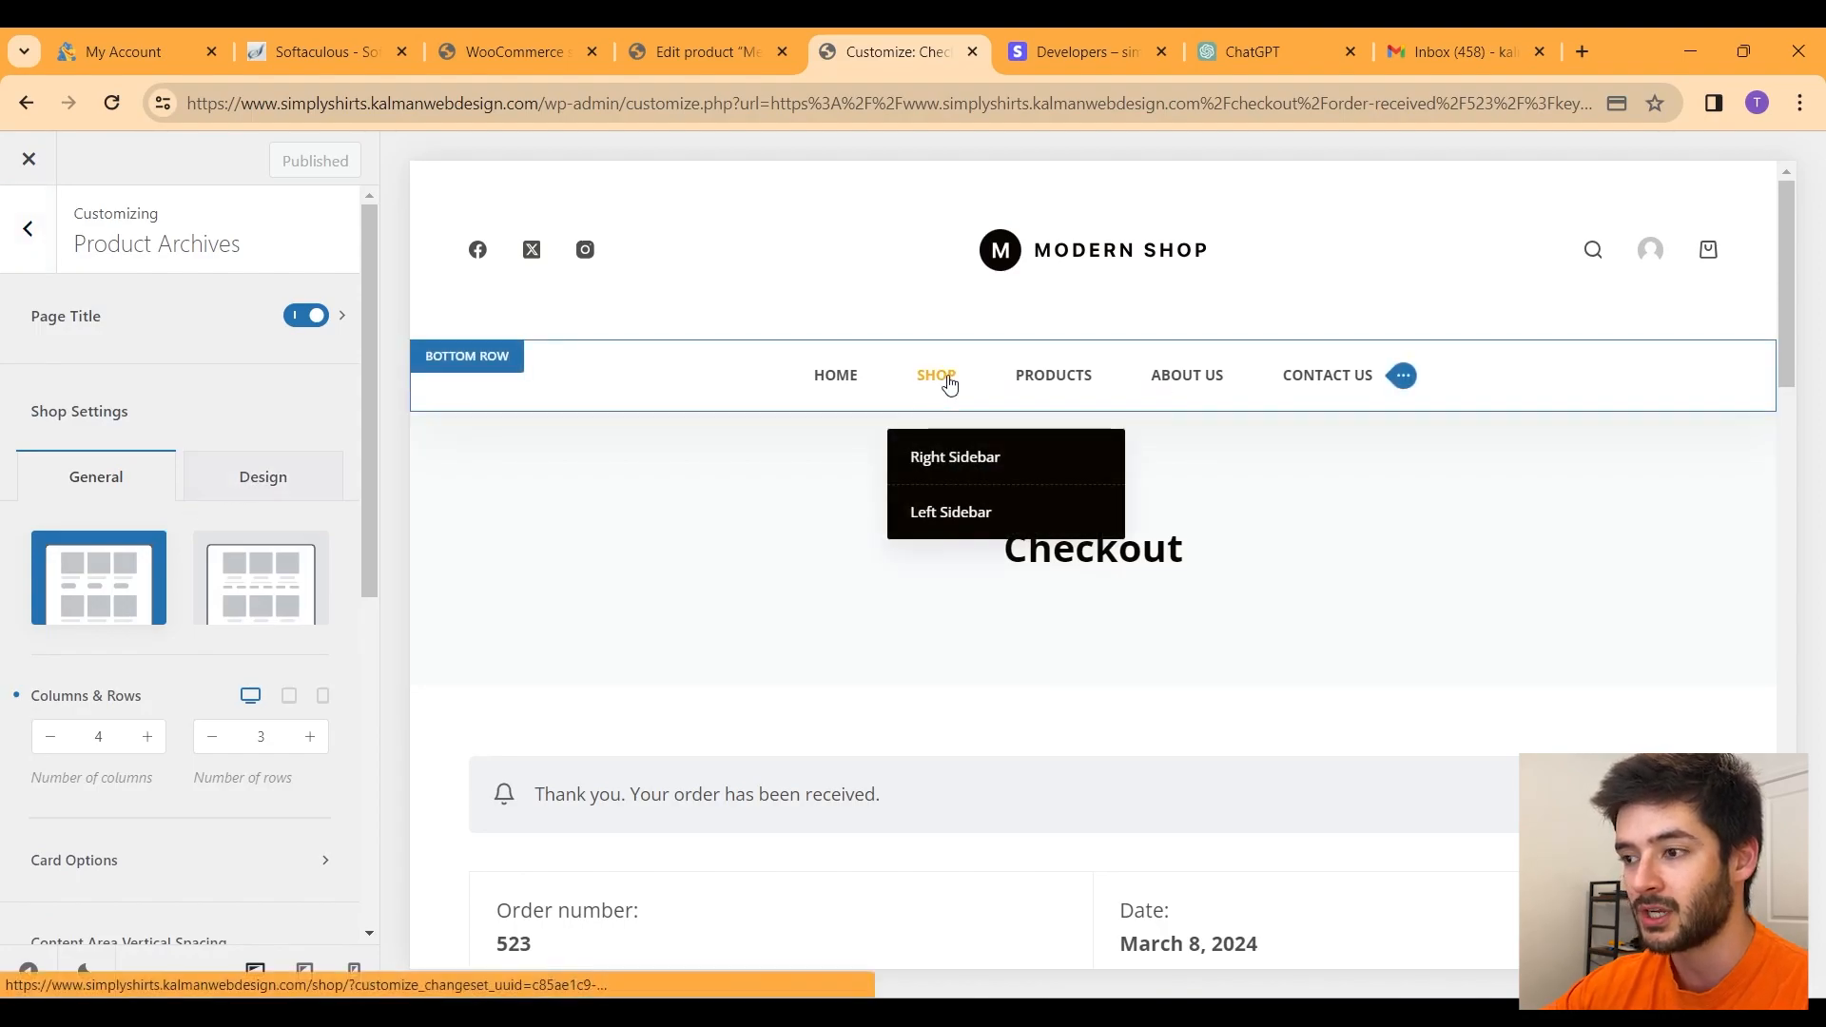
pyautogui.click(949, 383)
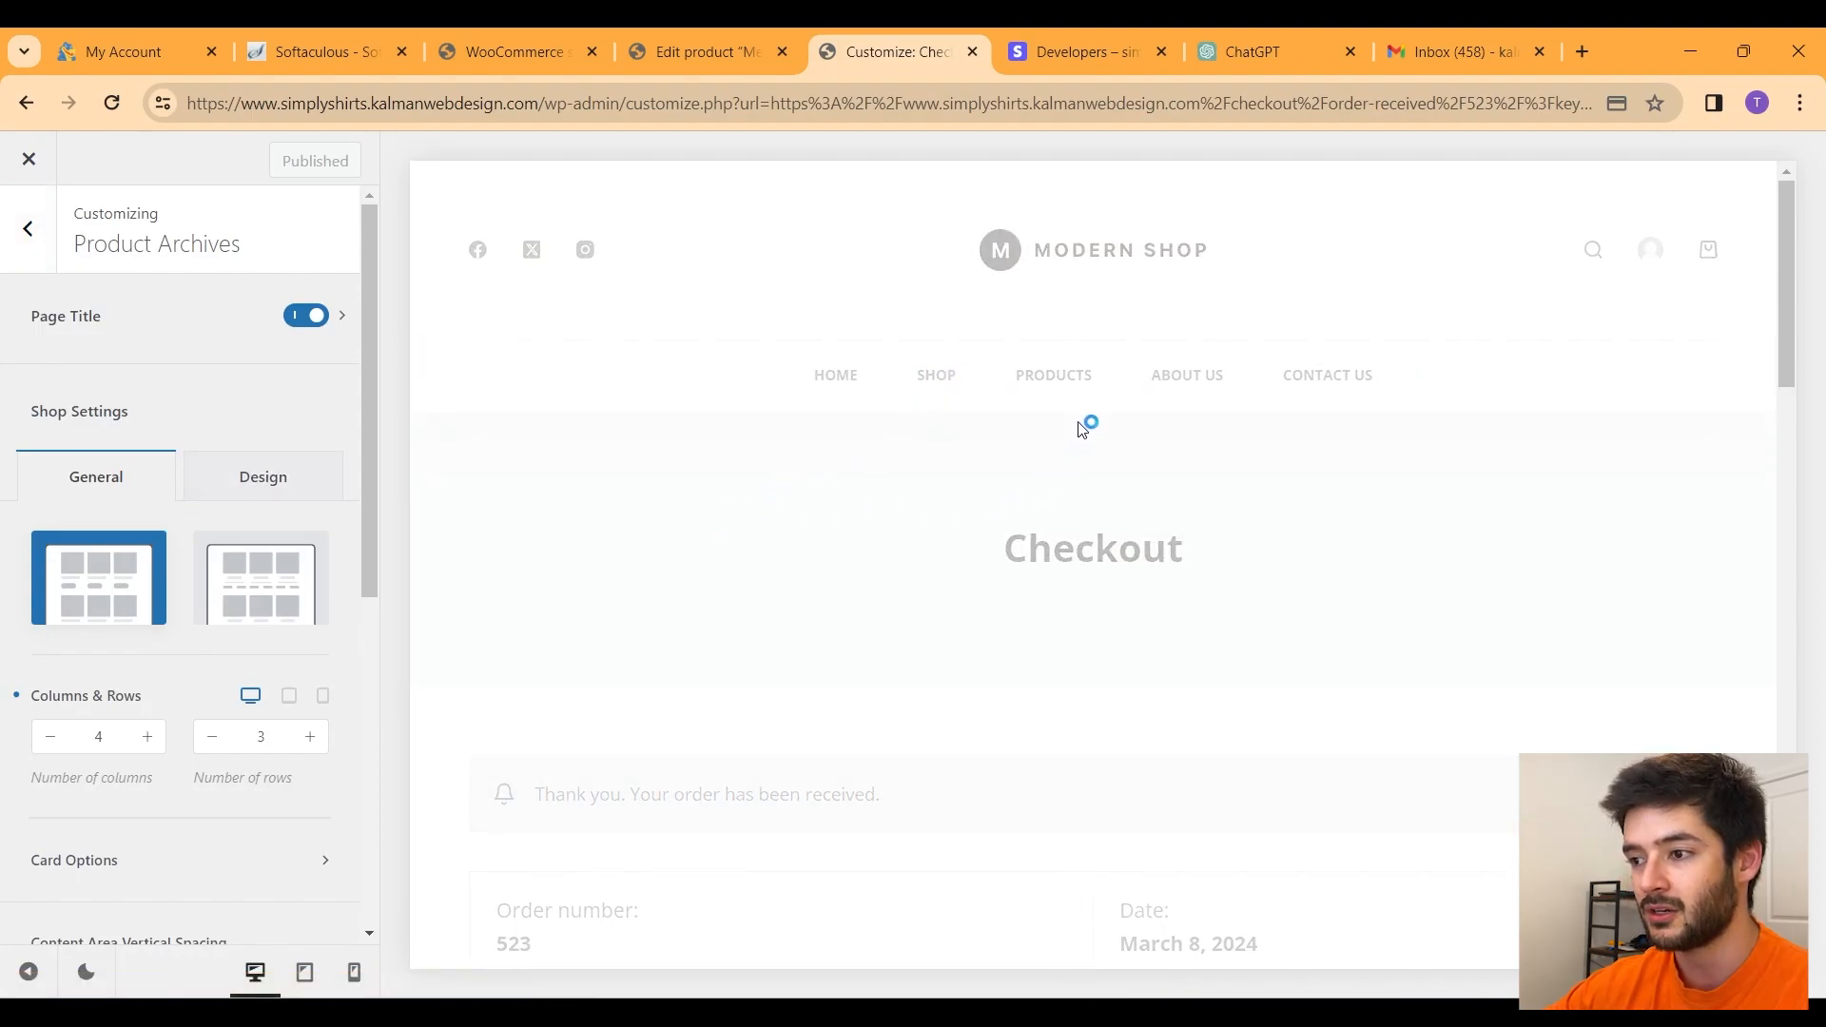
pyautogui.doubleClick(96, 738)
pyautogui.doubleClick(257, 737)
pyautogui.click(36, 737)
pyautogui.doubleClick(96, 738)
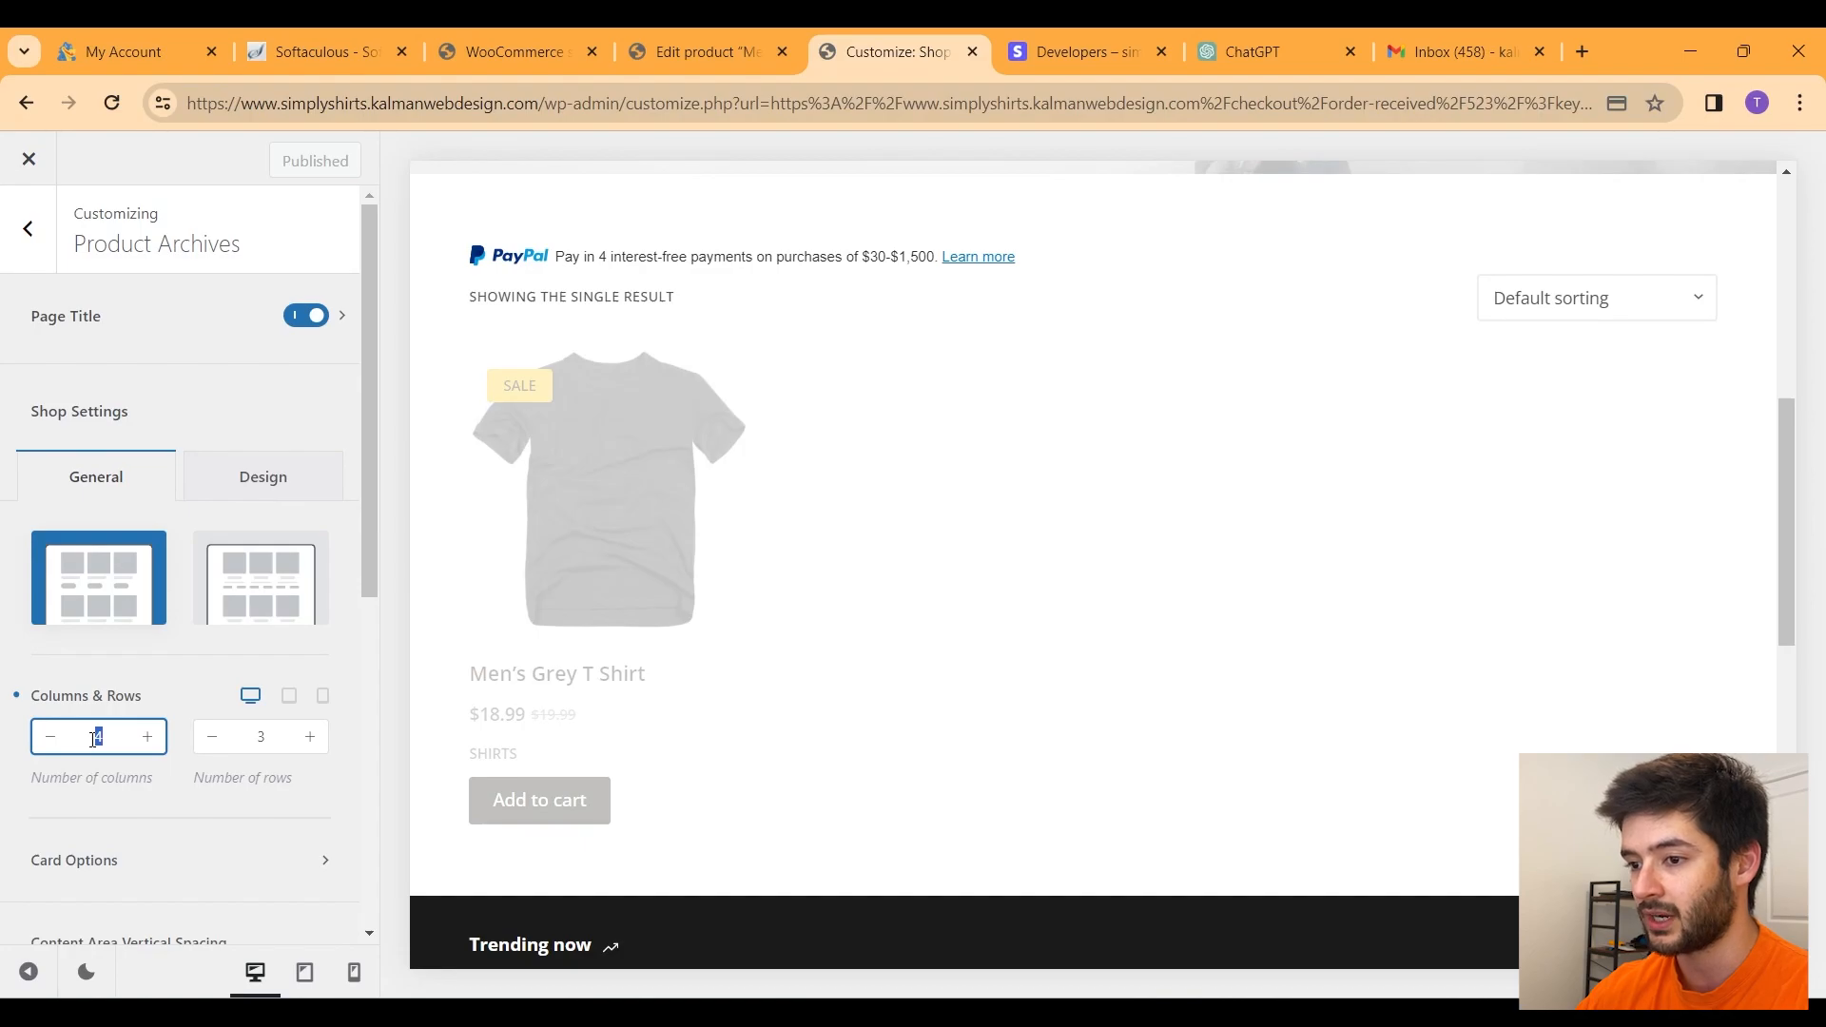
# Step: Preview the shop grid with 2, then 1, then 3 product columns
pyautogui.write('2')
pyautogui.press('BackSpace')
pyautogui.write('1')
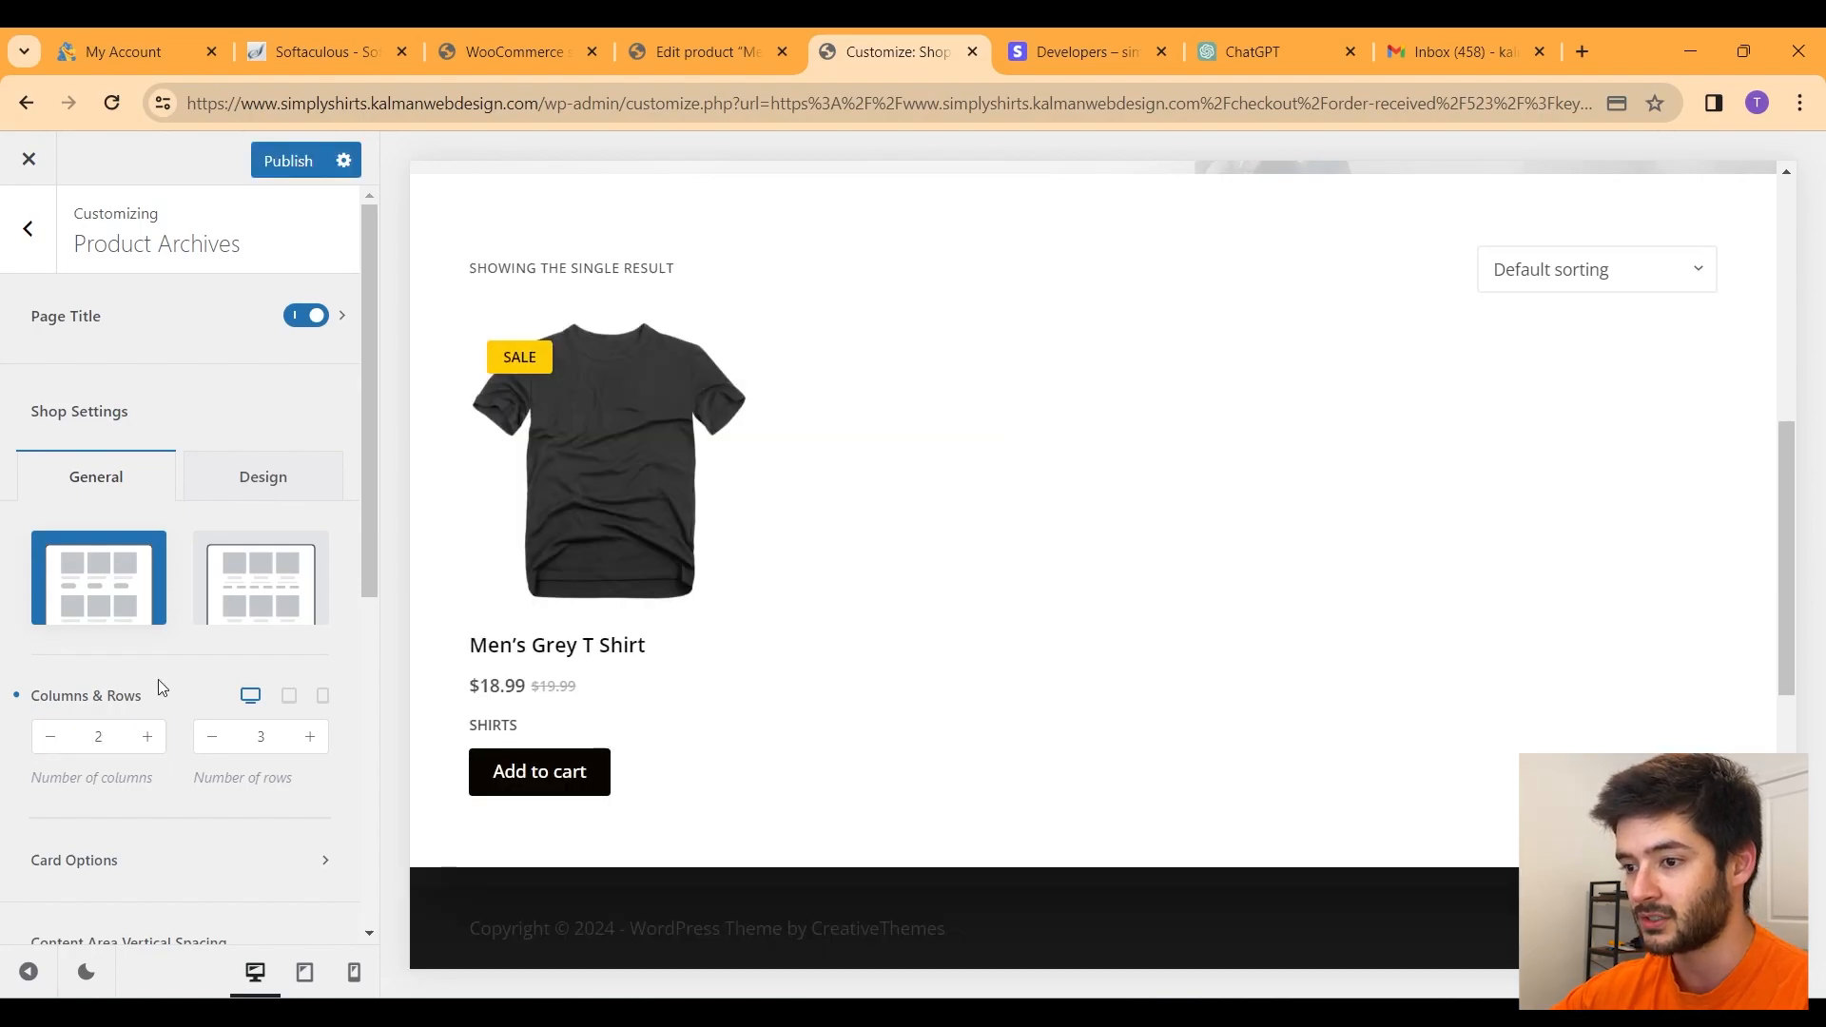
pyautogui.scroll(-5, 1231, 619)
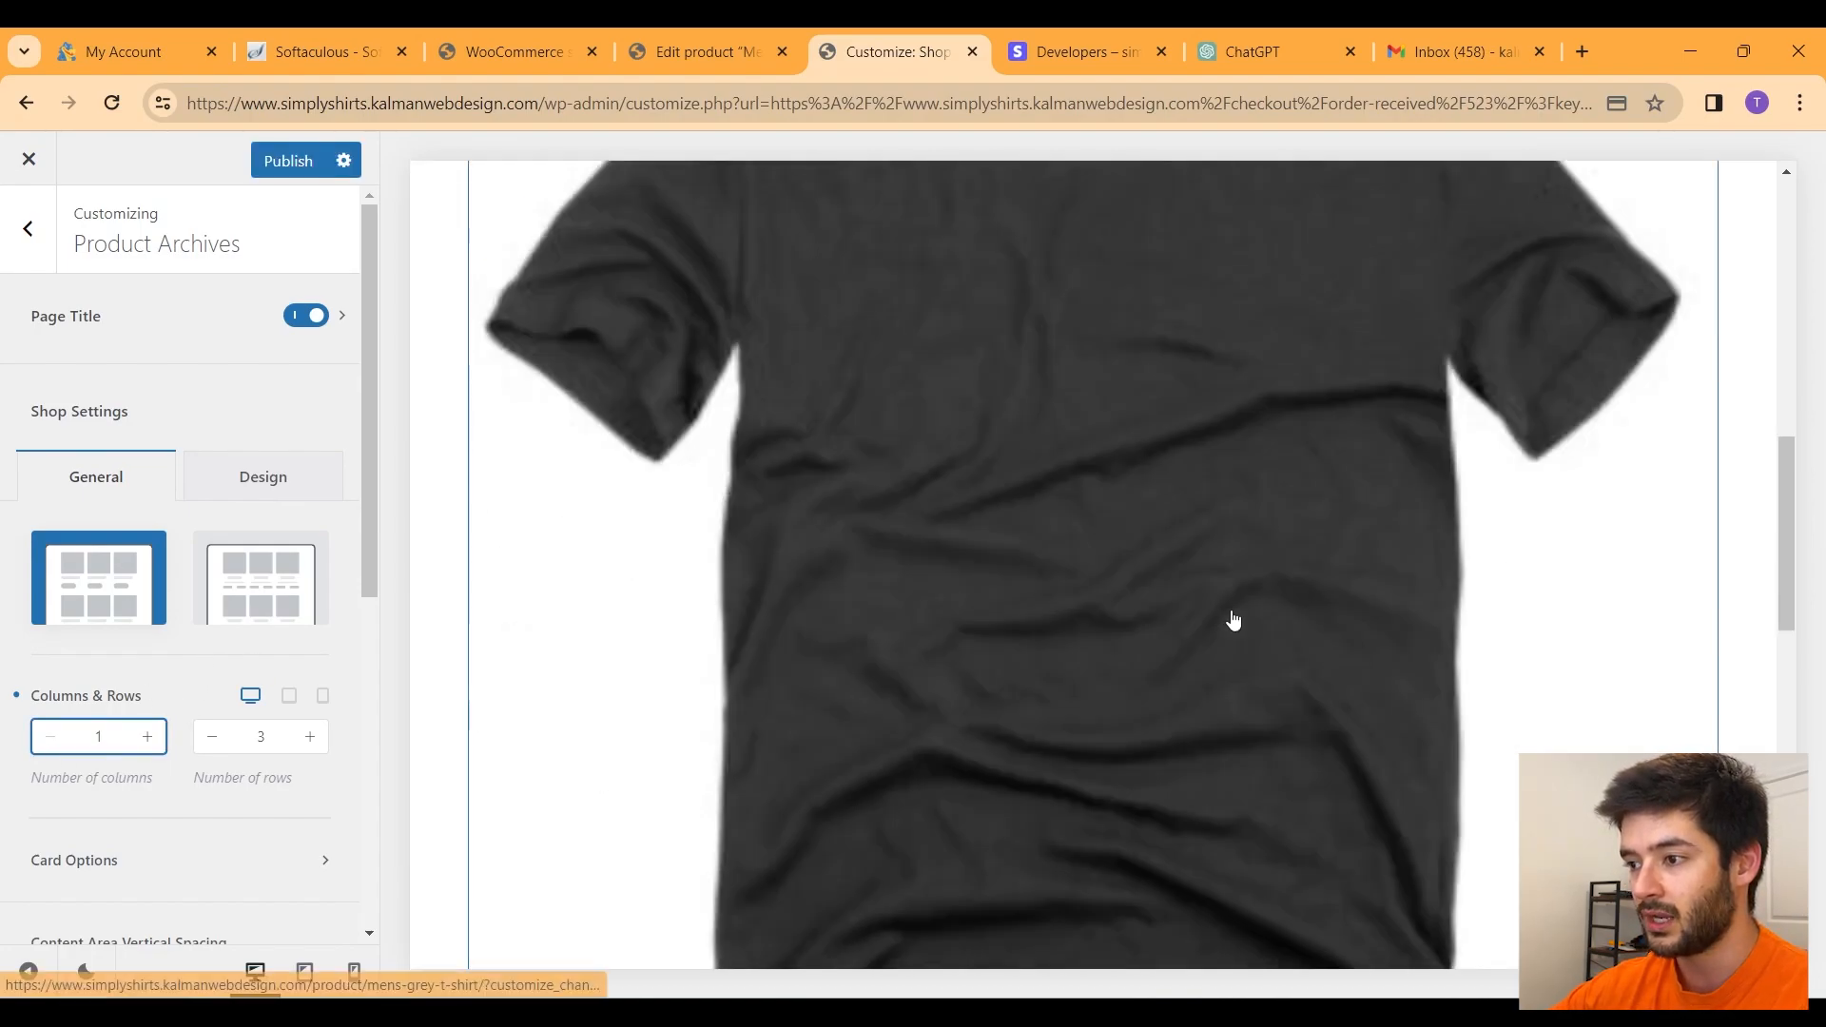
pyautogui.scroll(5, 1231, 619)
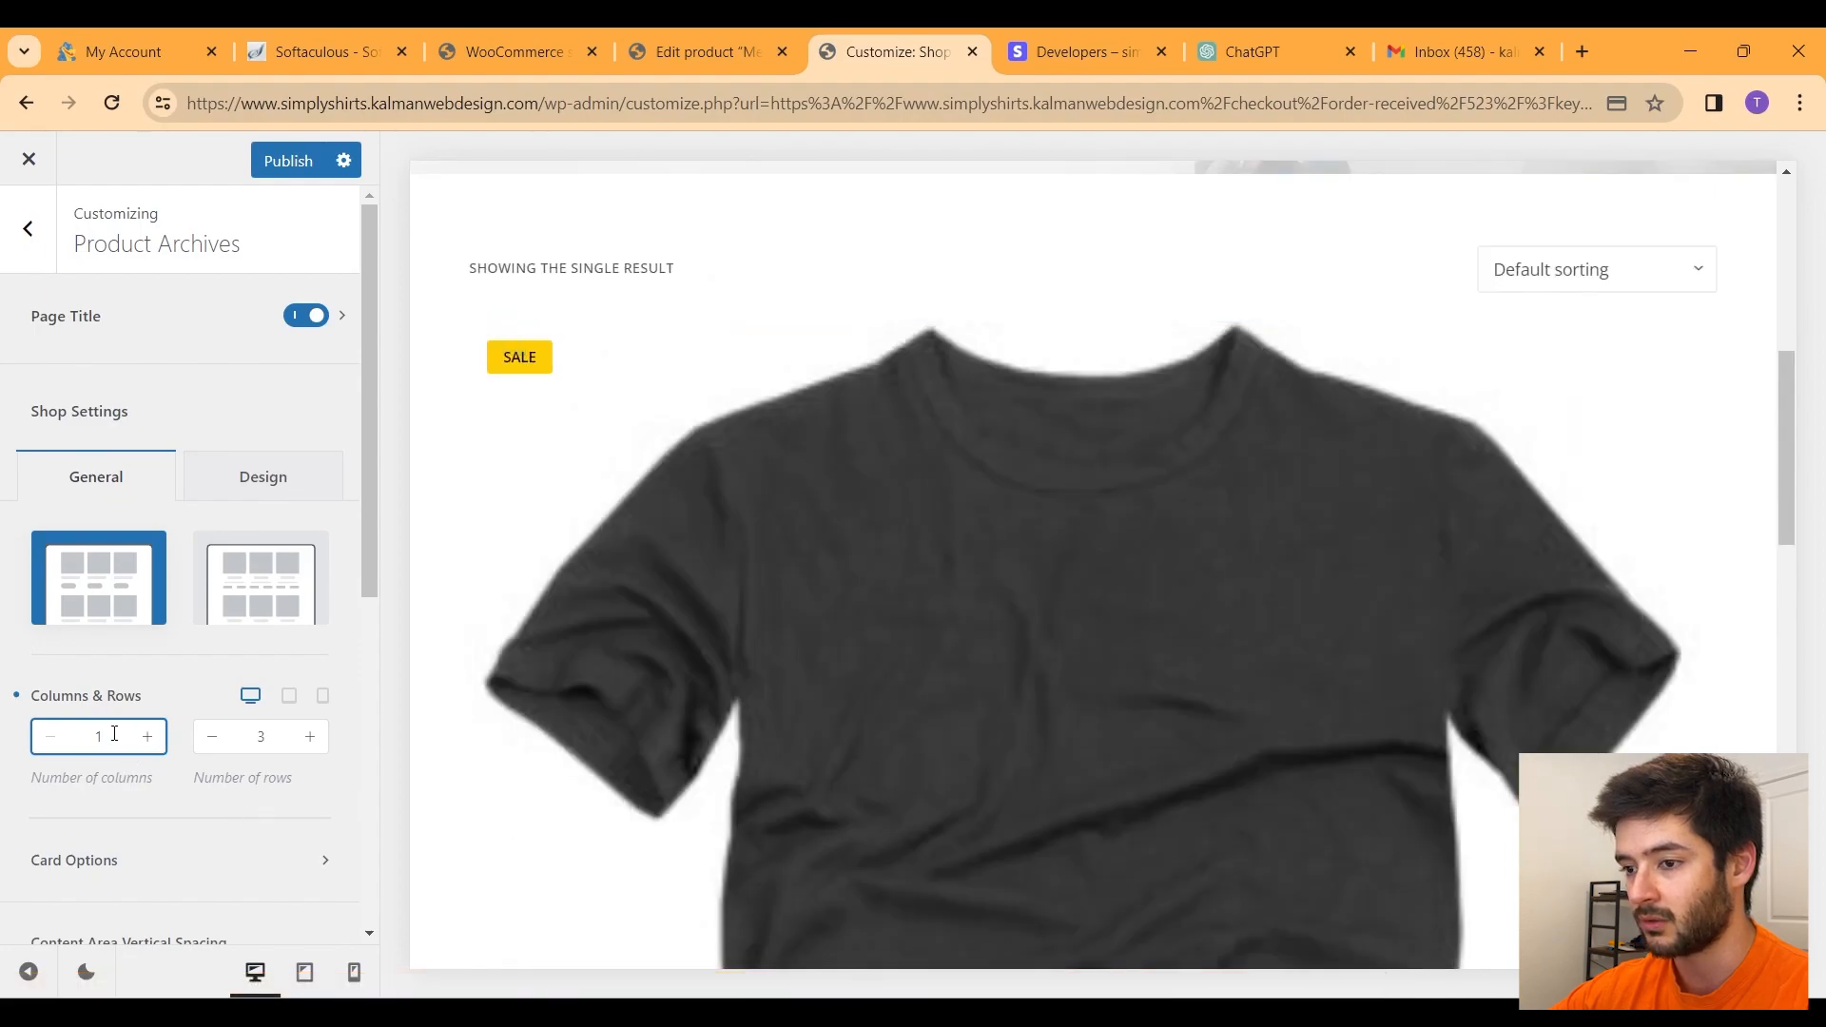
pyautogui.write('3')
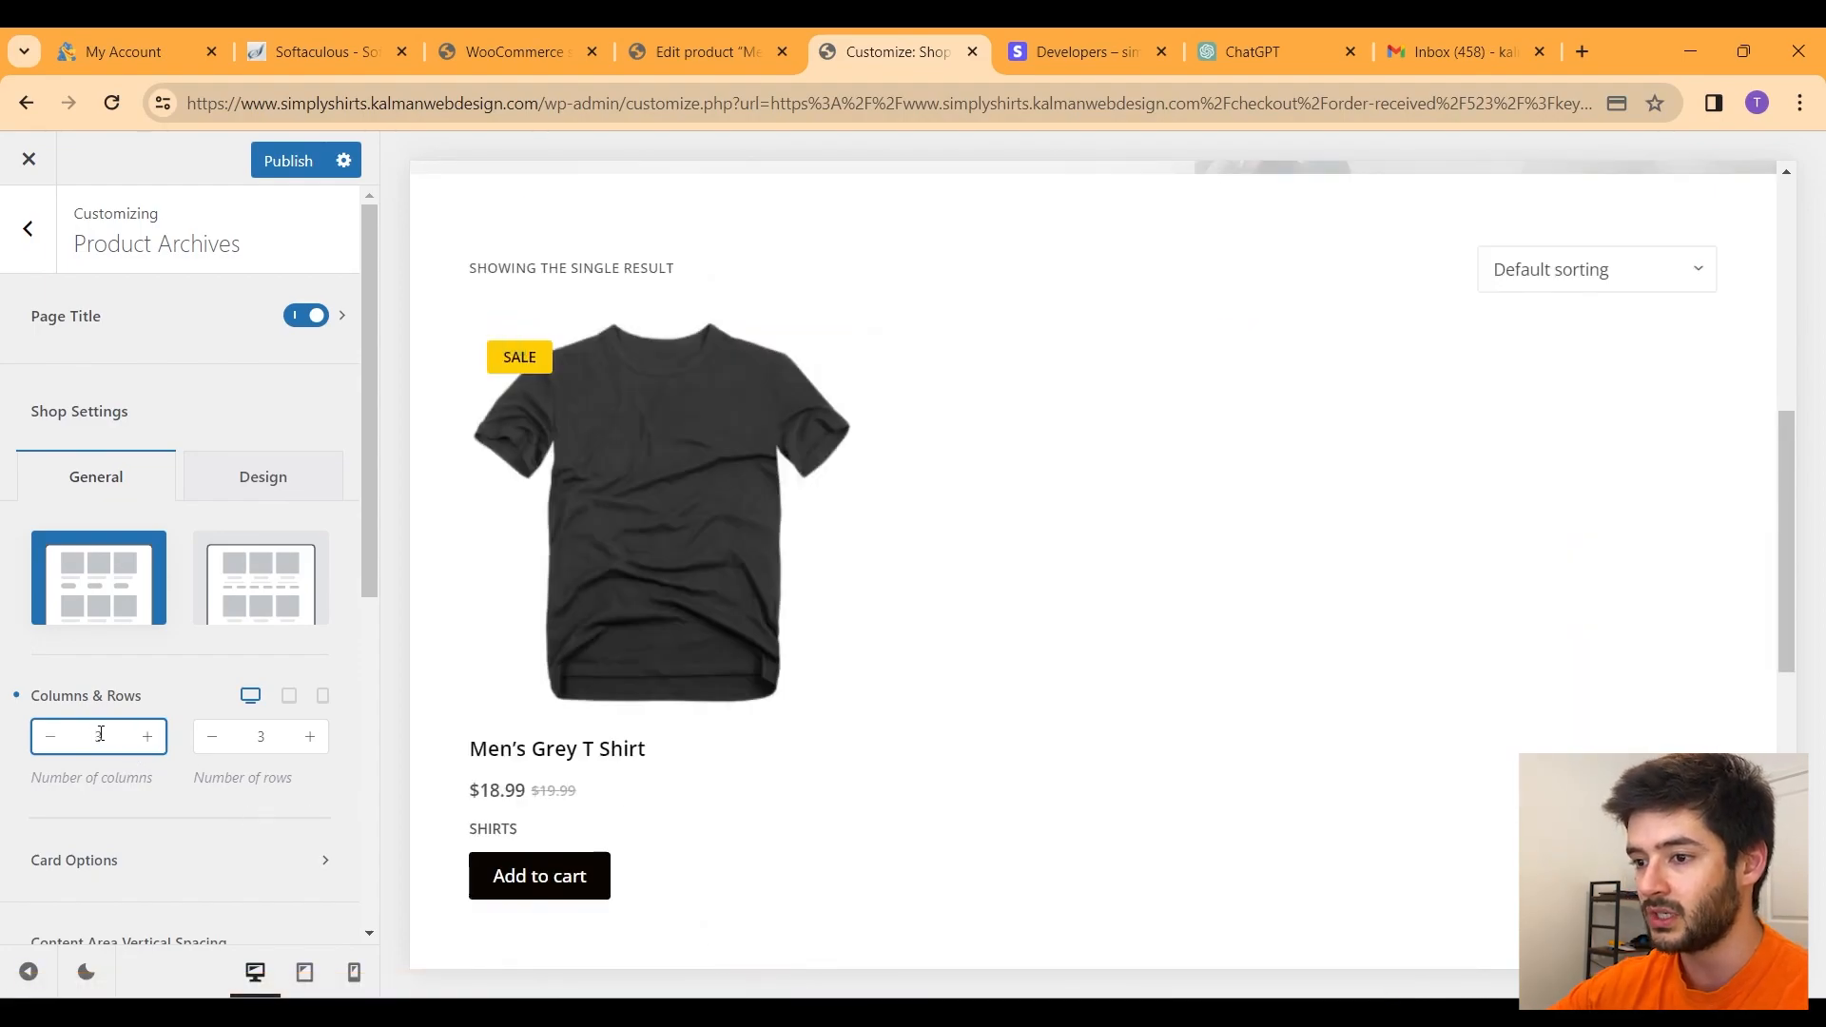
# Step: Set the shop back to 4 columns and publish the Product Archives settings
pyautogui.doubleClick(105, 735)
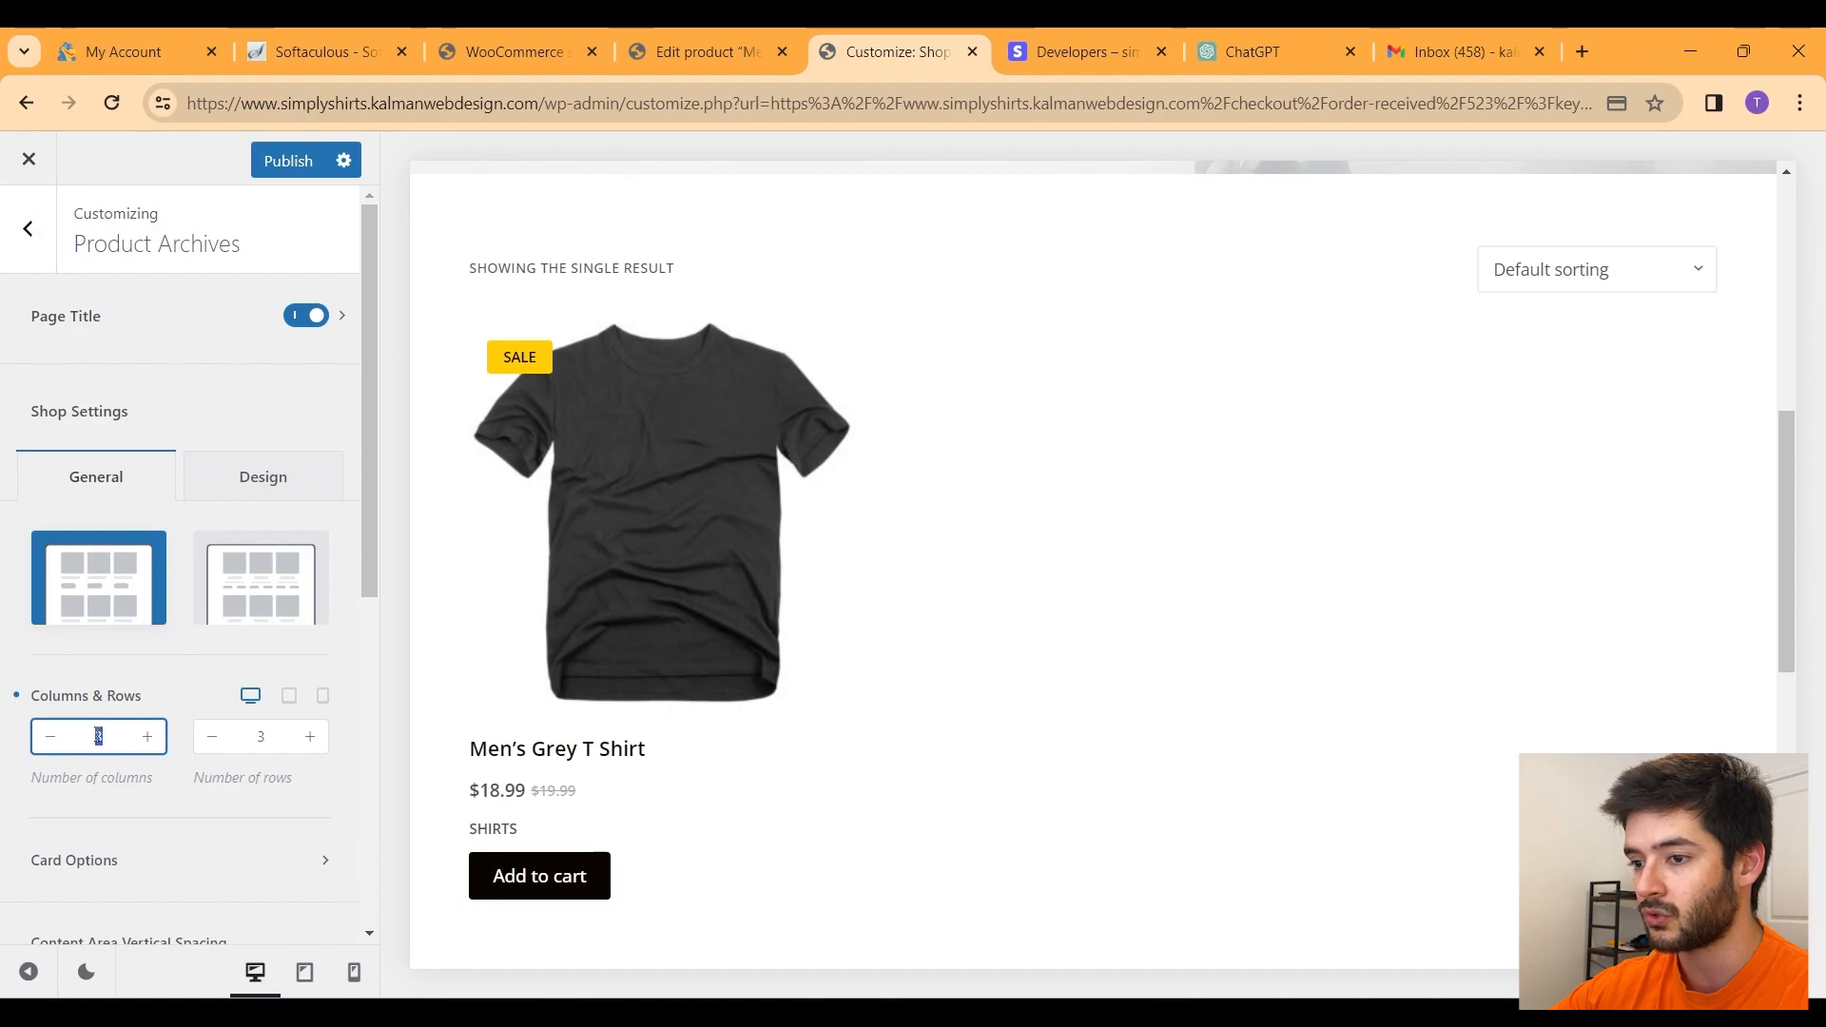
pyautogui.write('4')
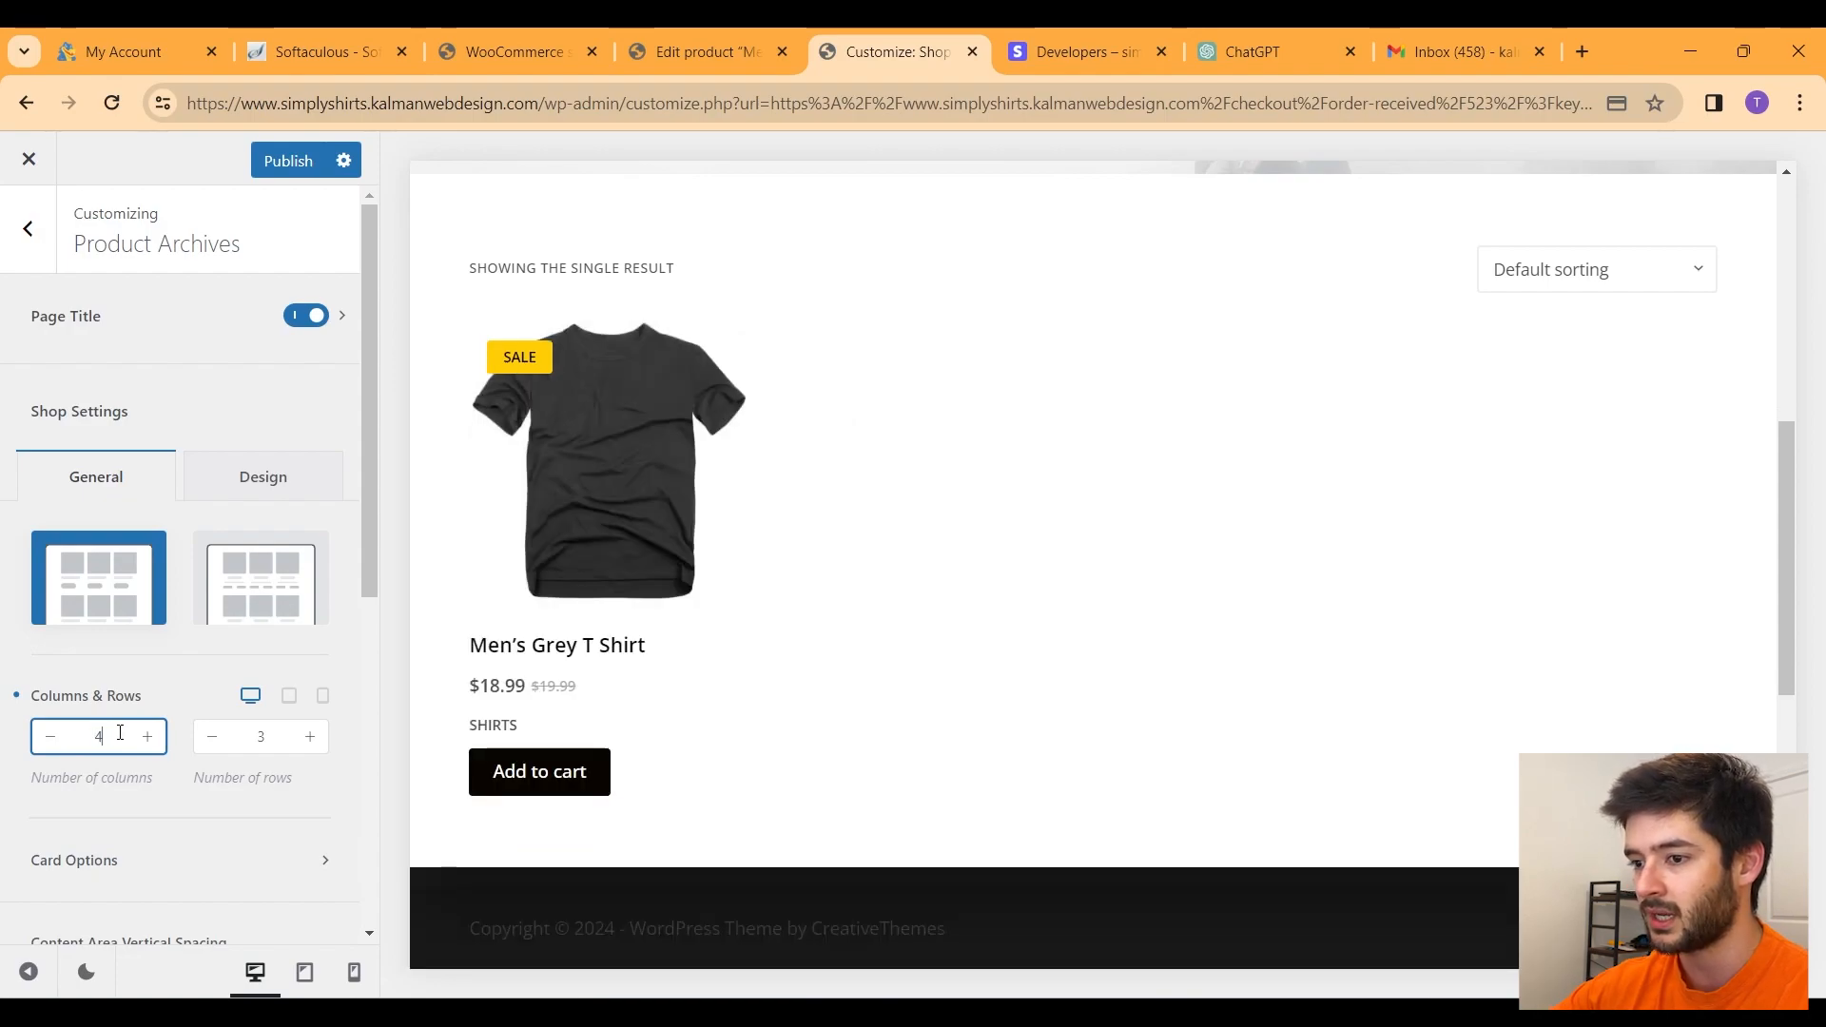
pyautogui.write('6')
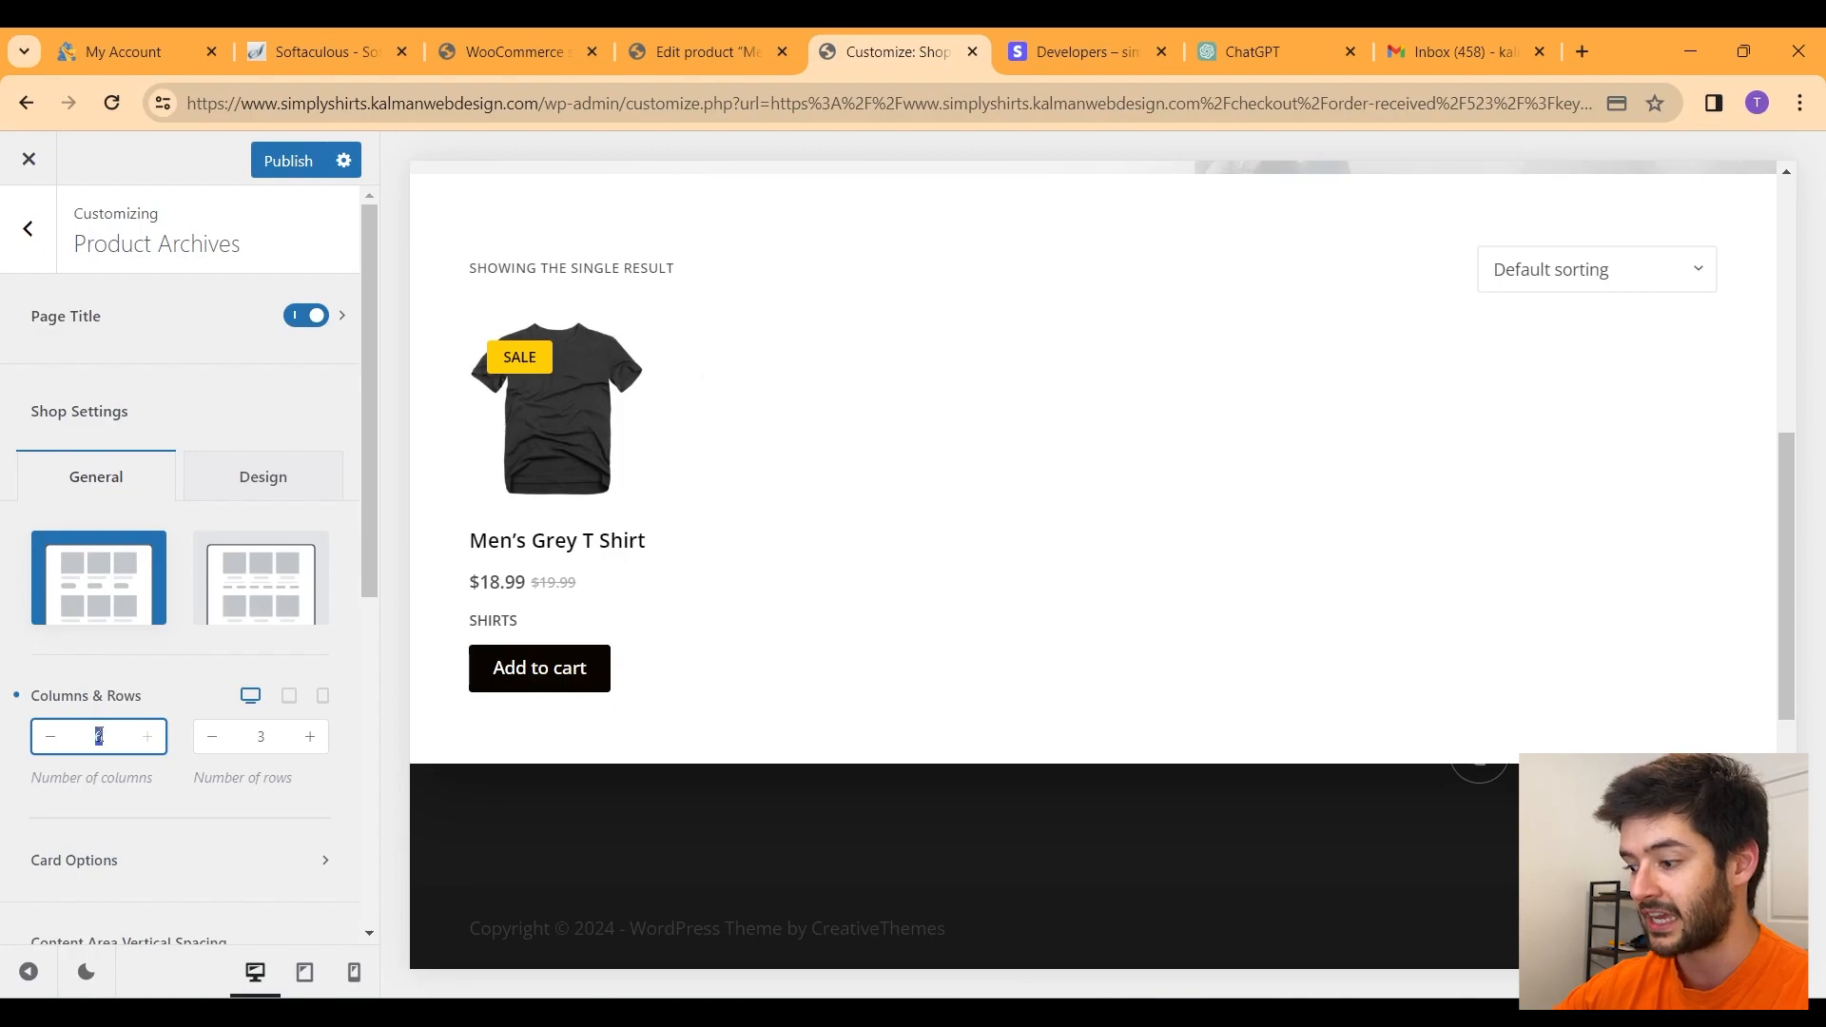
pyautogui.scroll(-3, 167, 606)
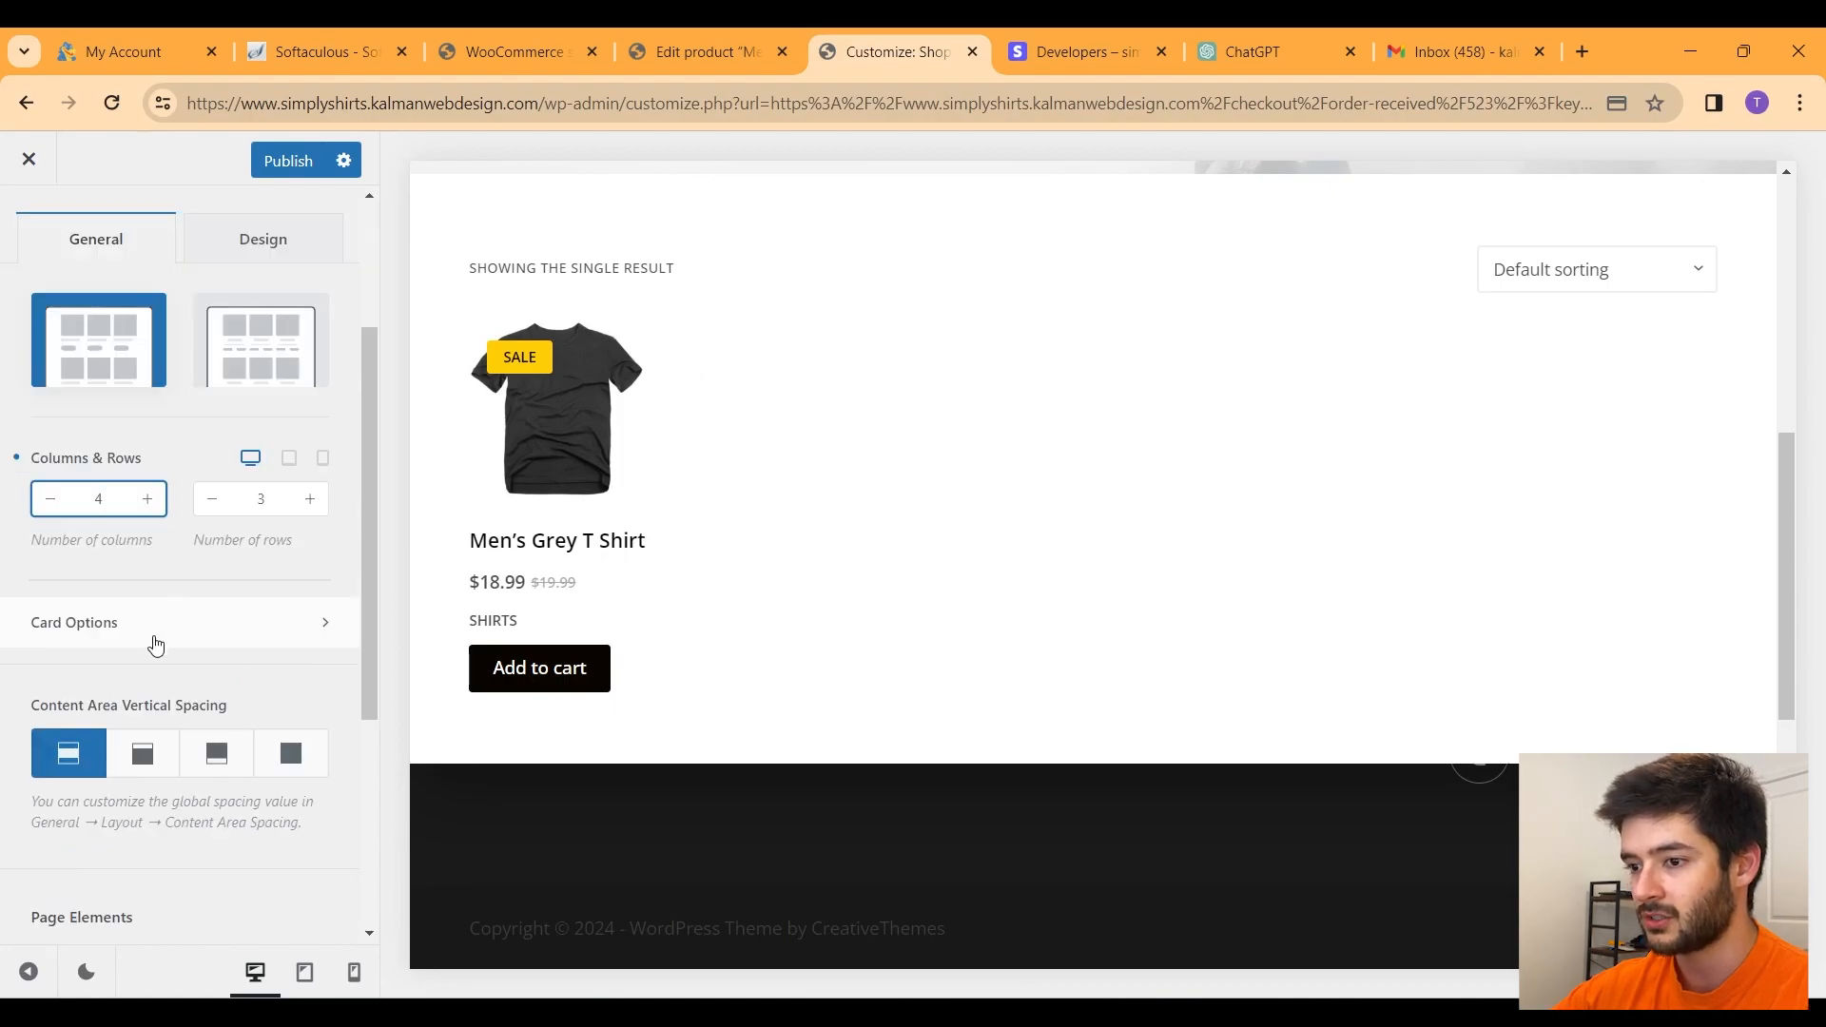
pyautogui.scroll(-4, 157, 647)
pyautogui.scroll(7, 147, 835)
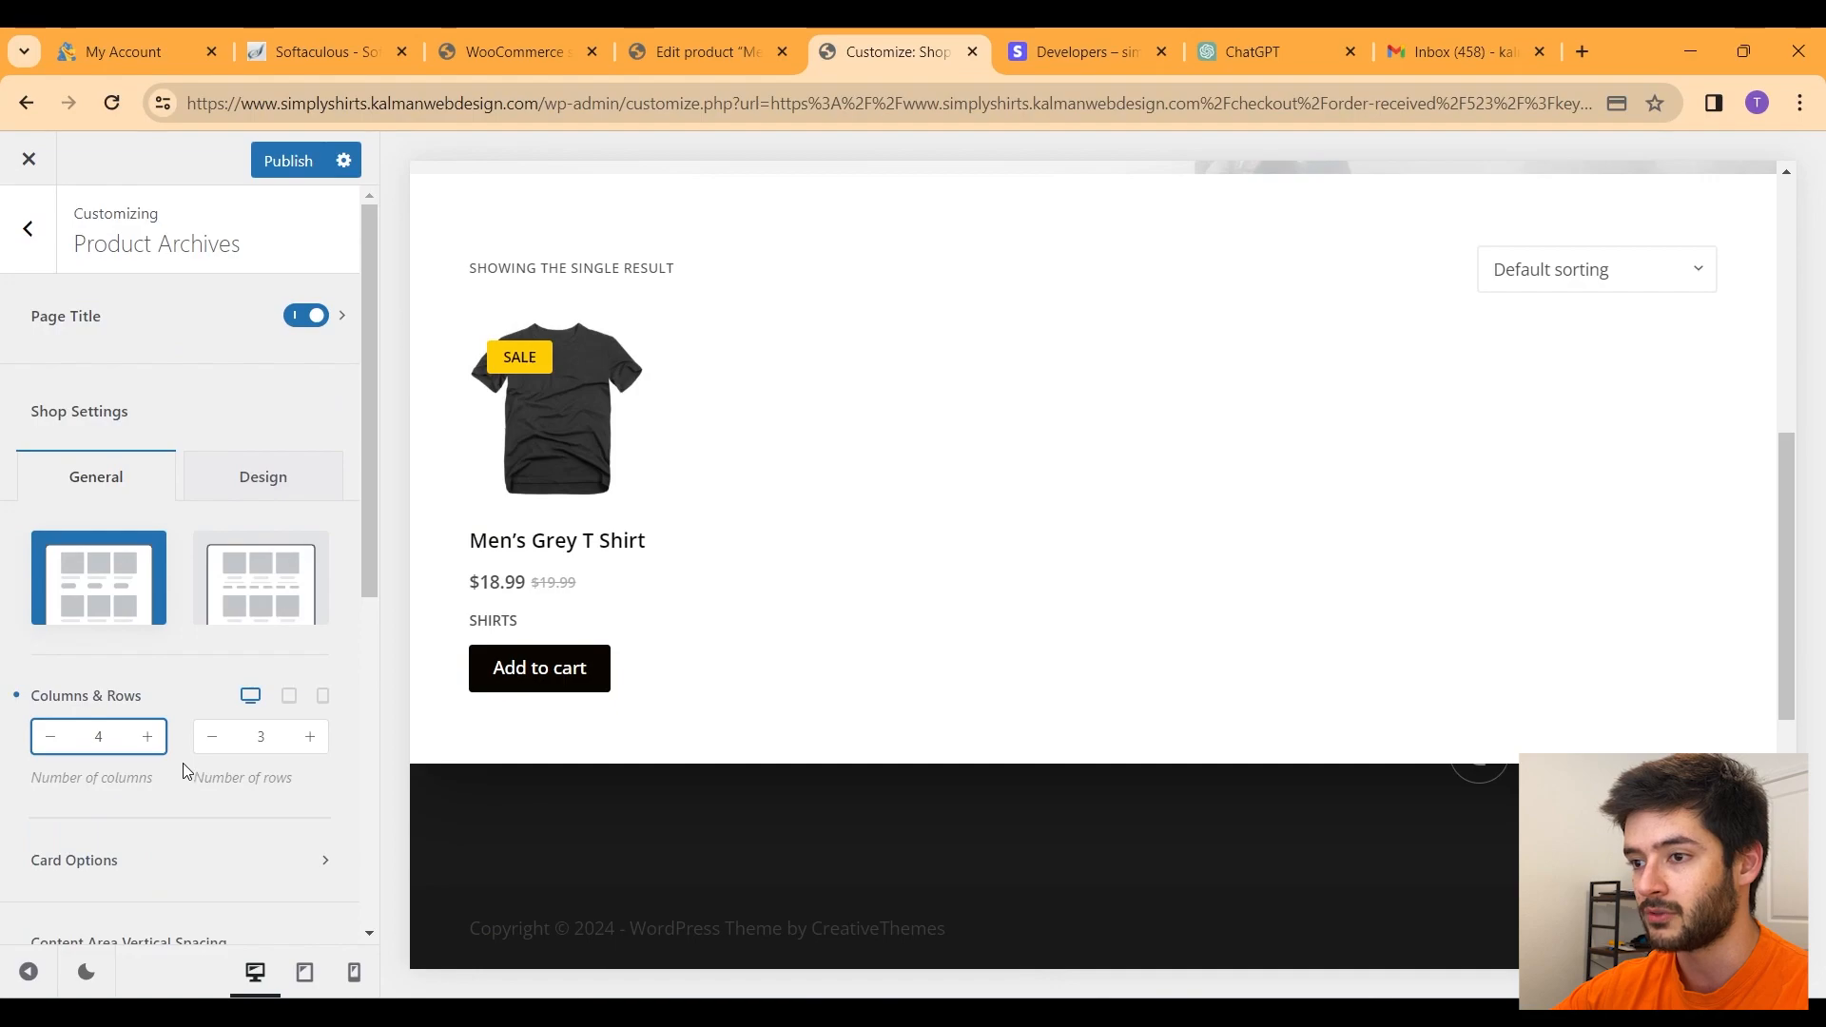
pyautogui.click(287, 161)
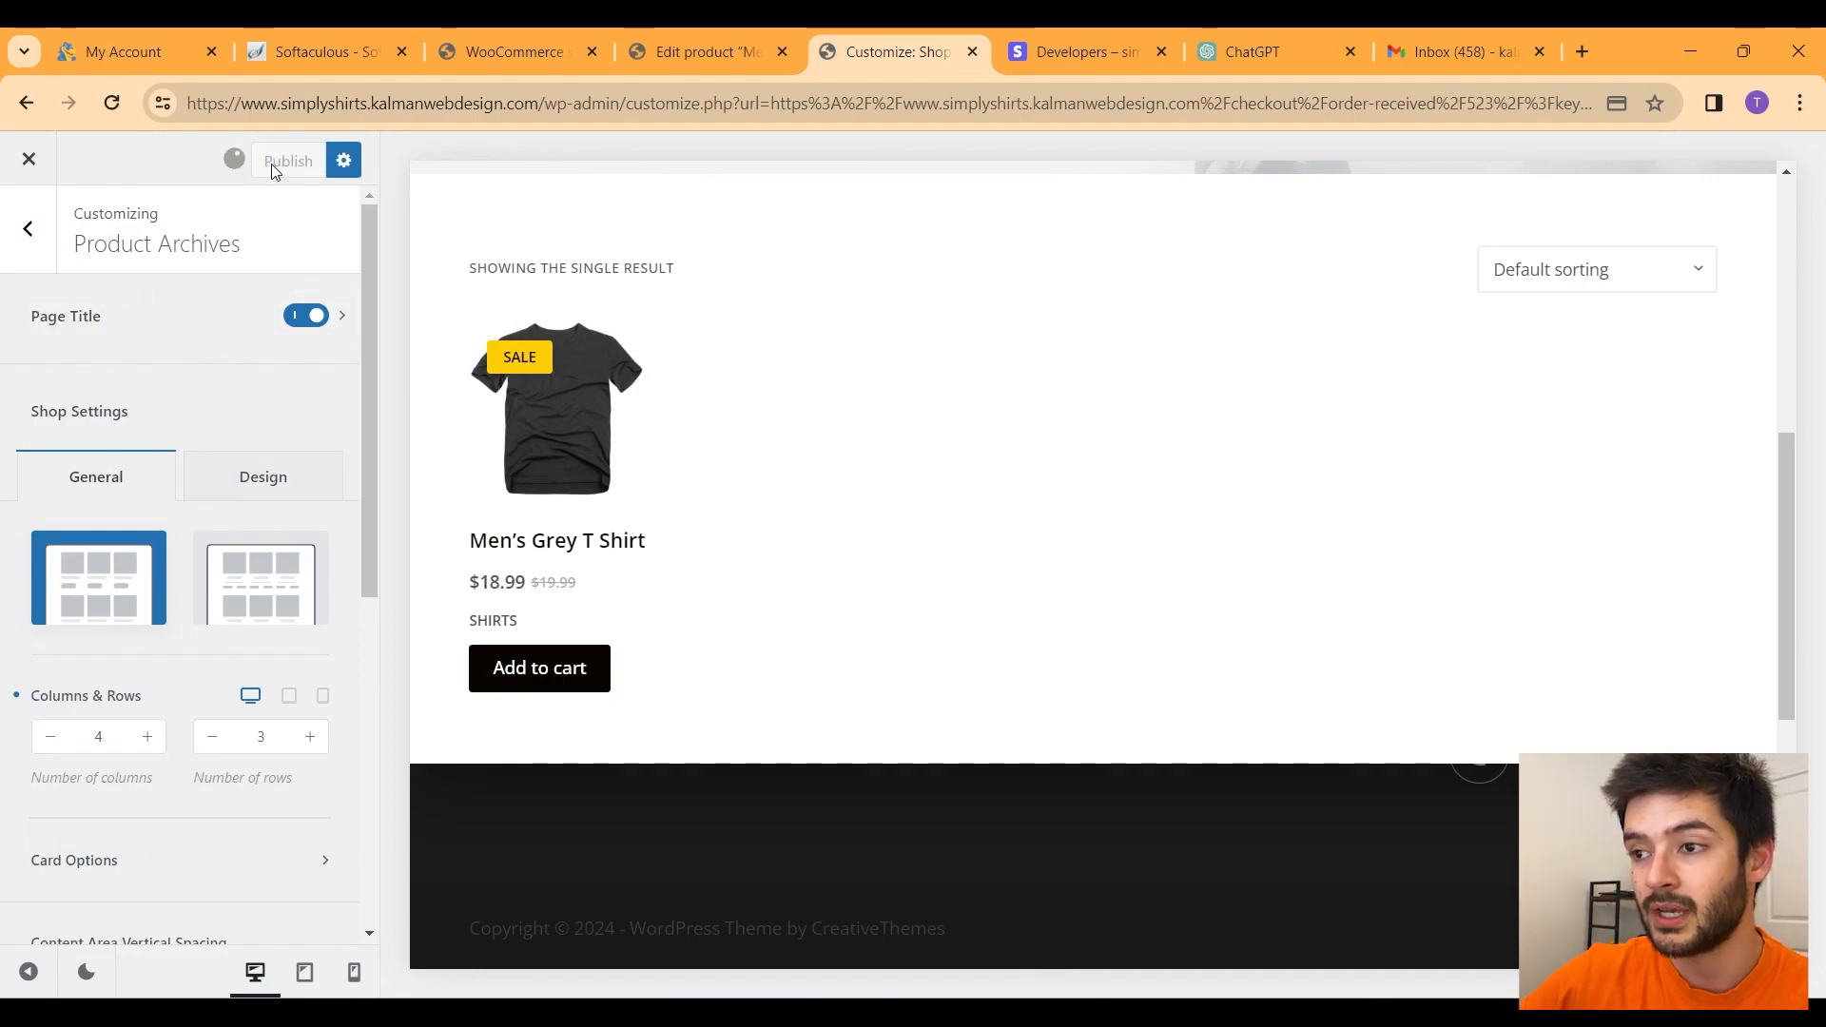